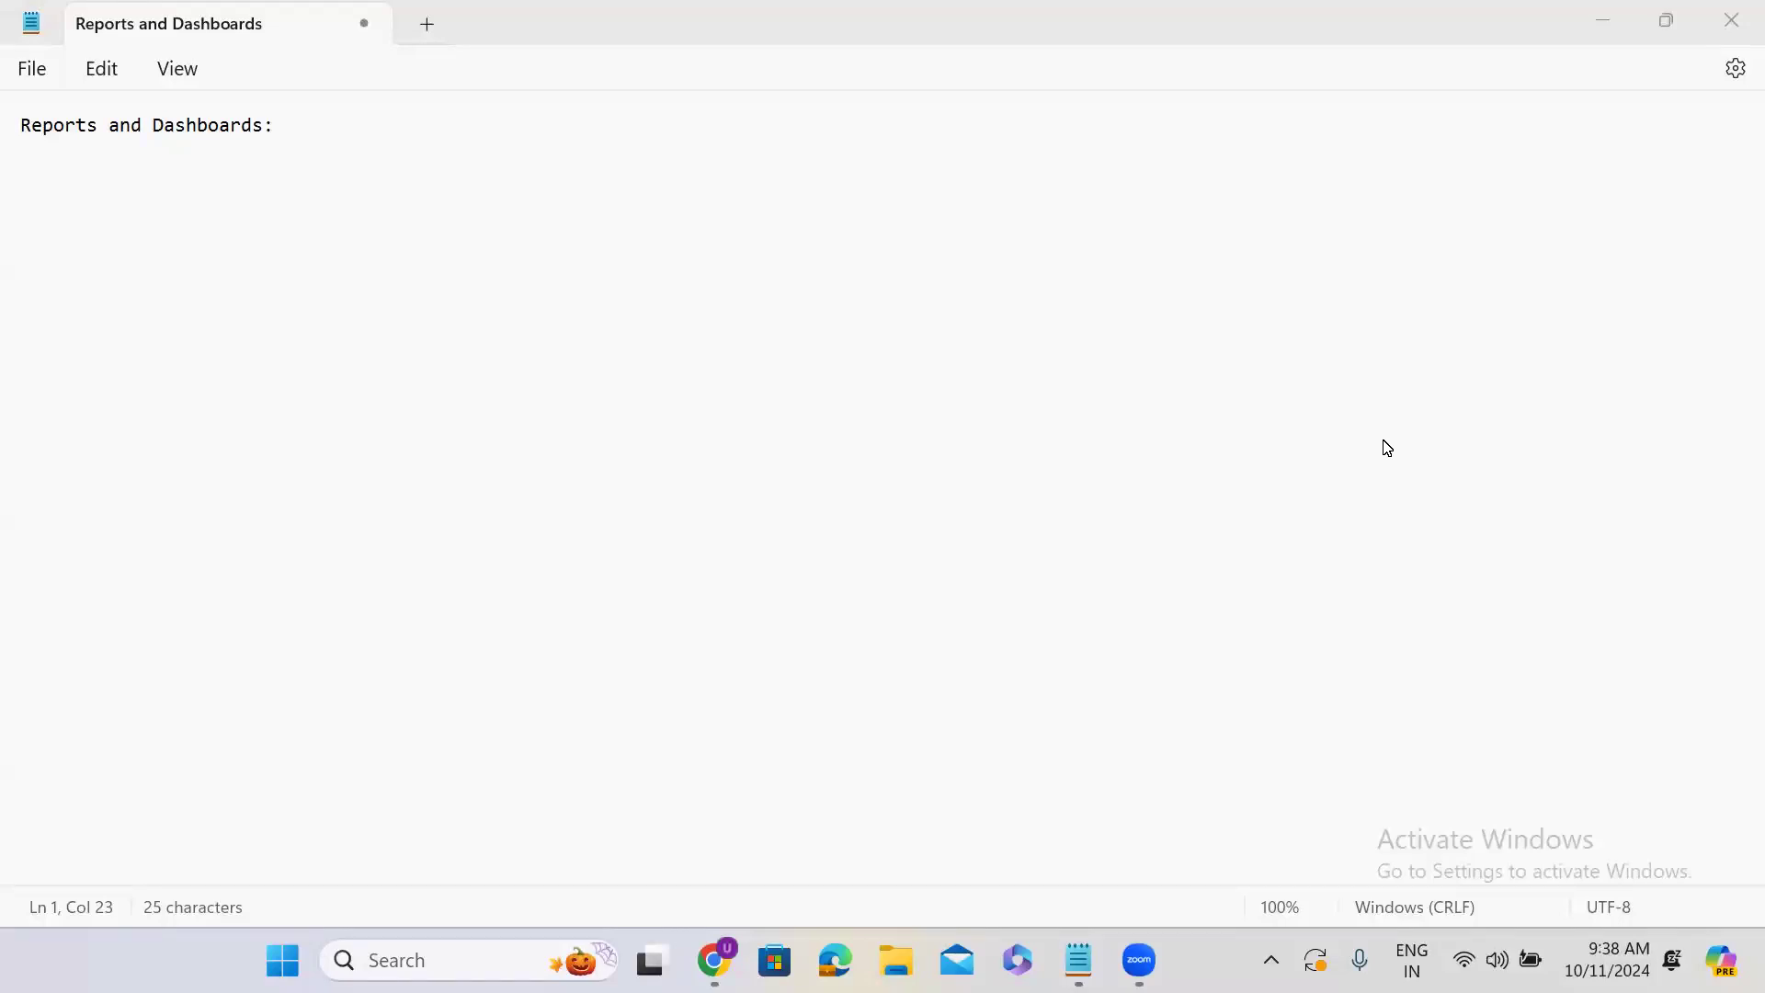
# - Switch to Chrome, open developer.servicenow.com/dev.do#!/home and go to the account sign-in
pyautogui.click(1591, 24)
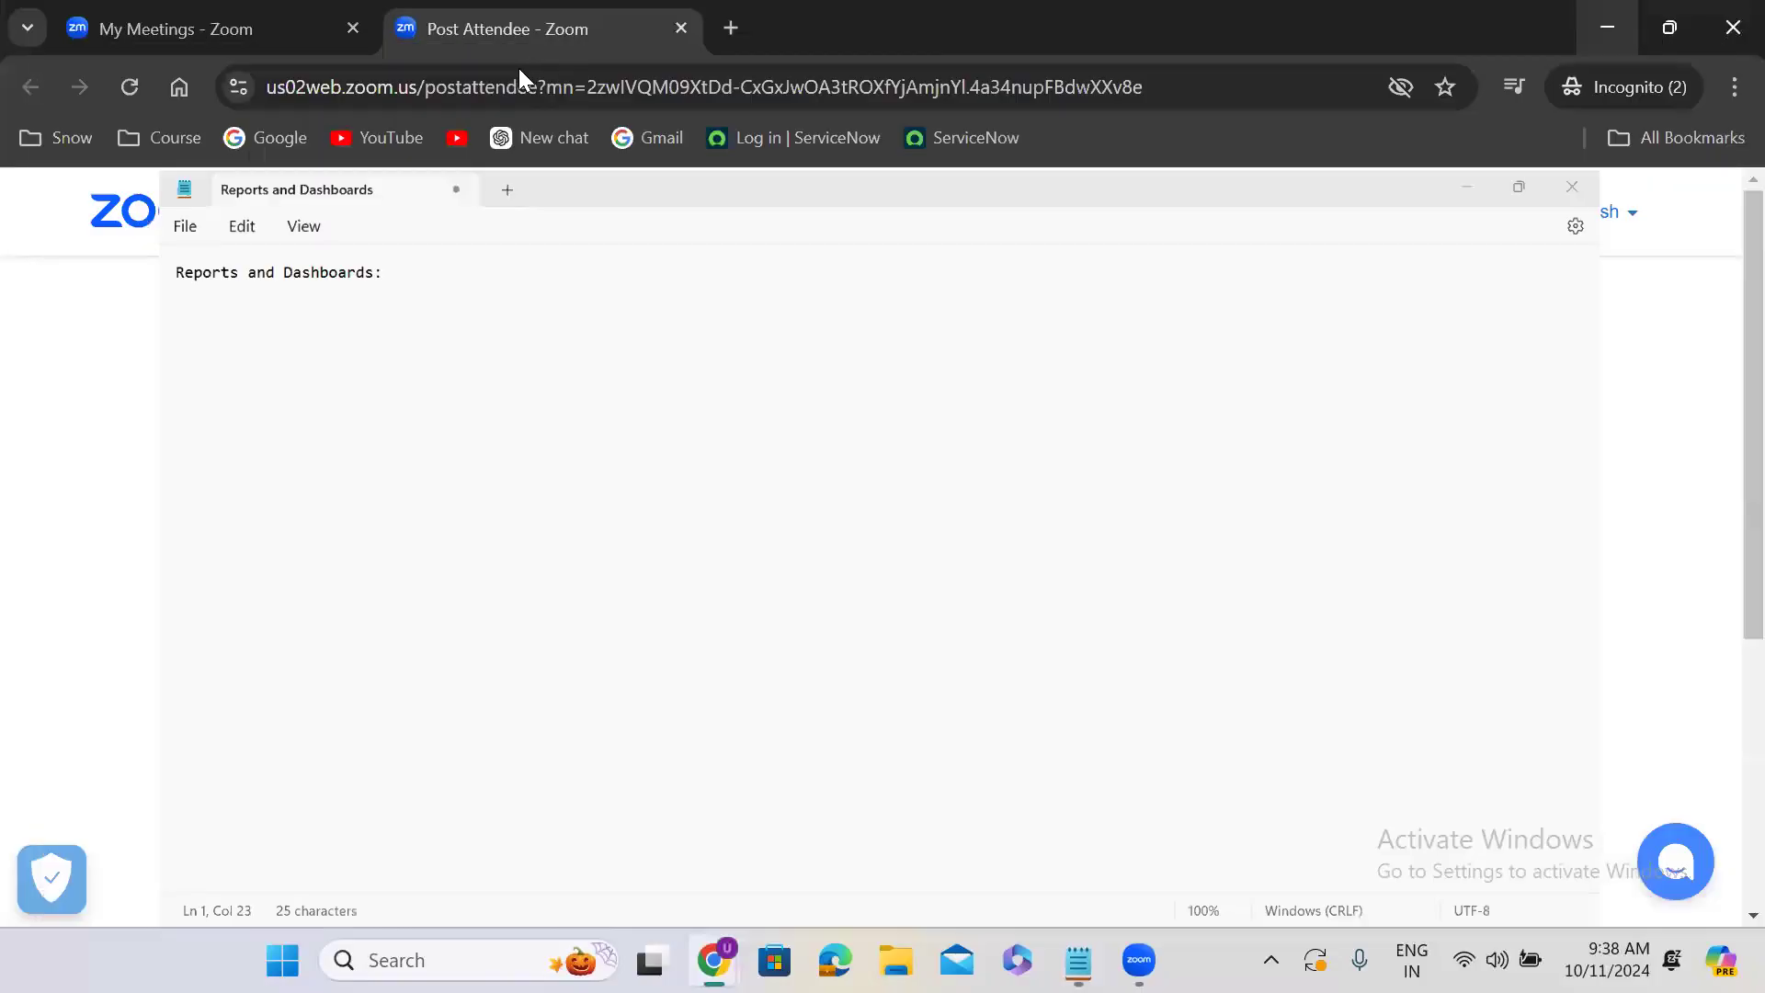
pyautogui.click(516, 87)
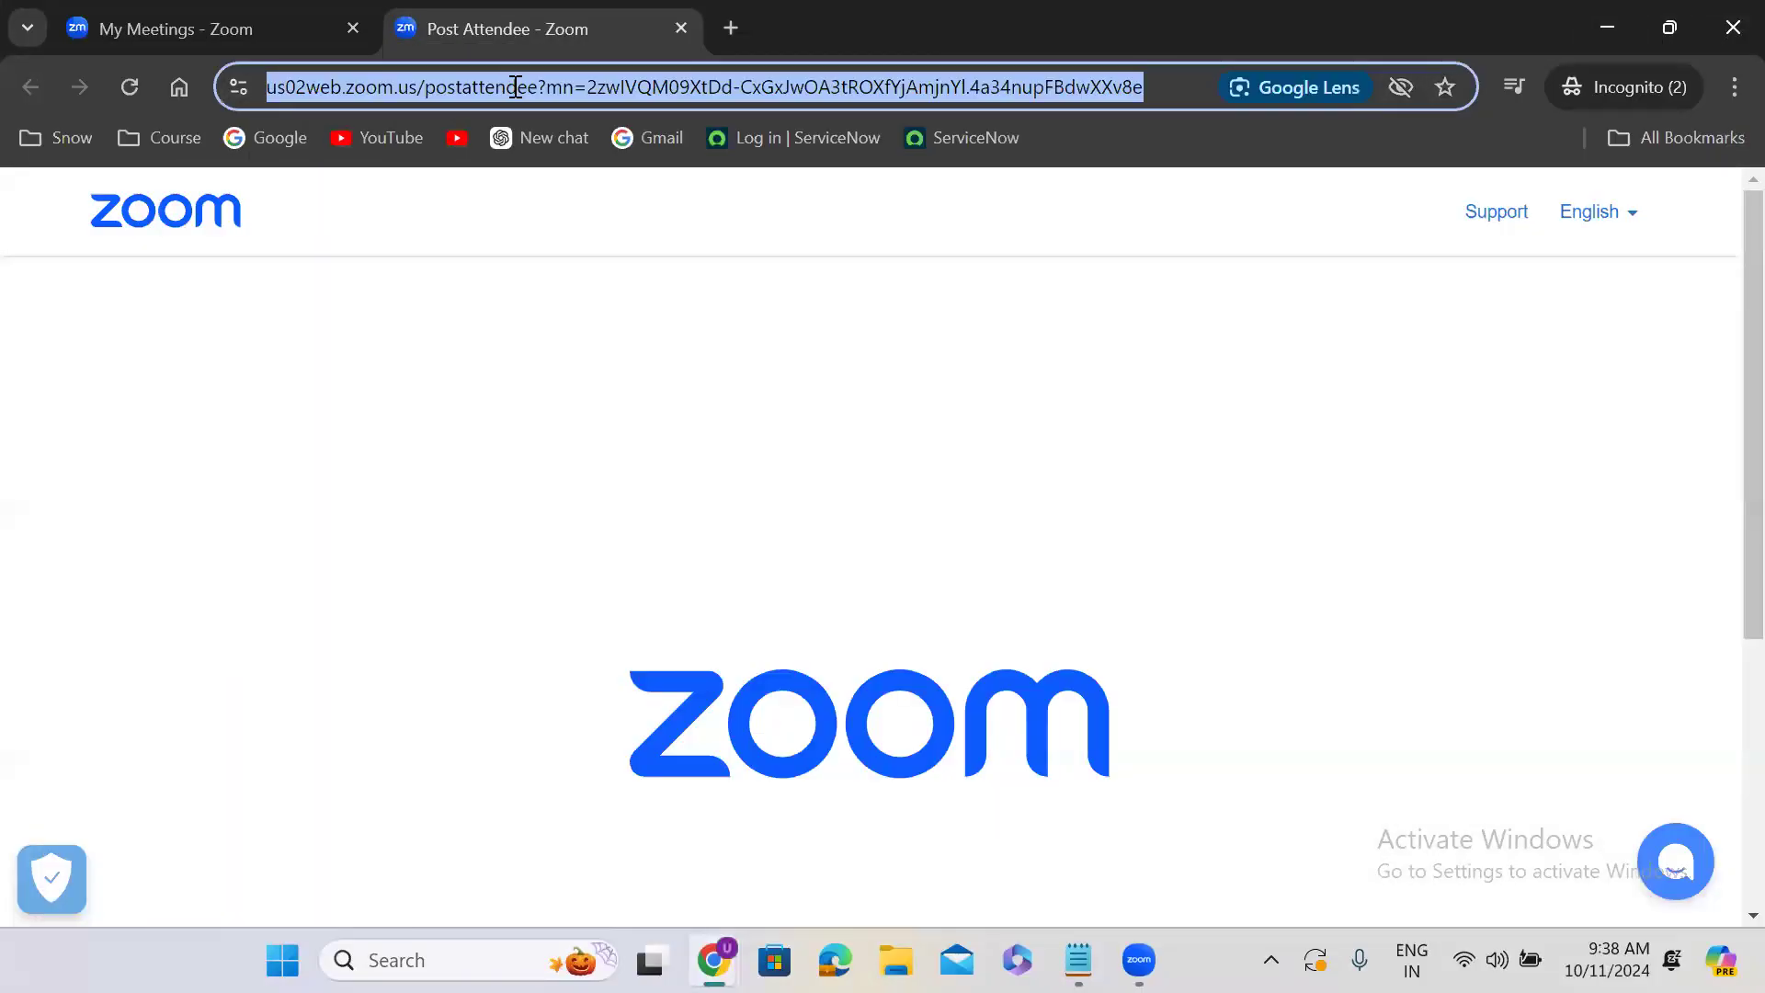
pyautogui.write('d')
pyautogui.press('Right')
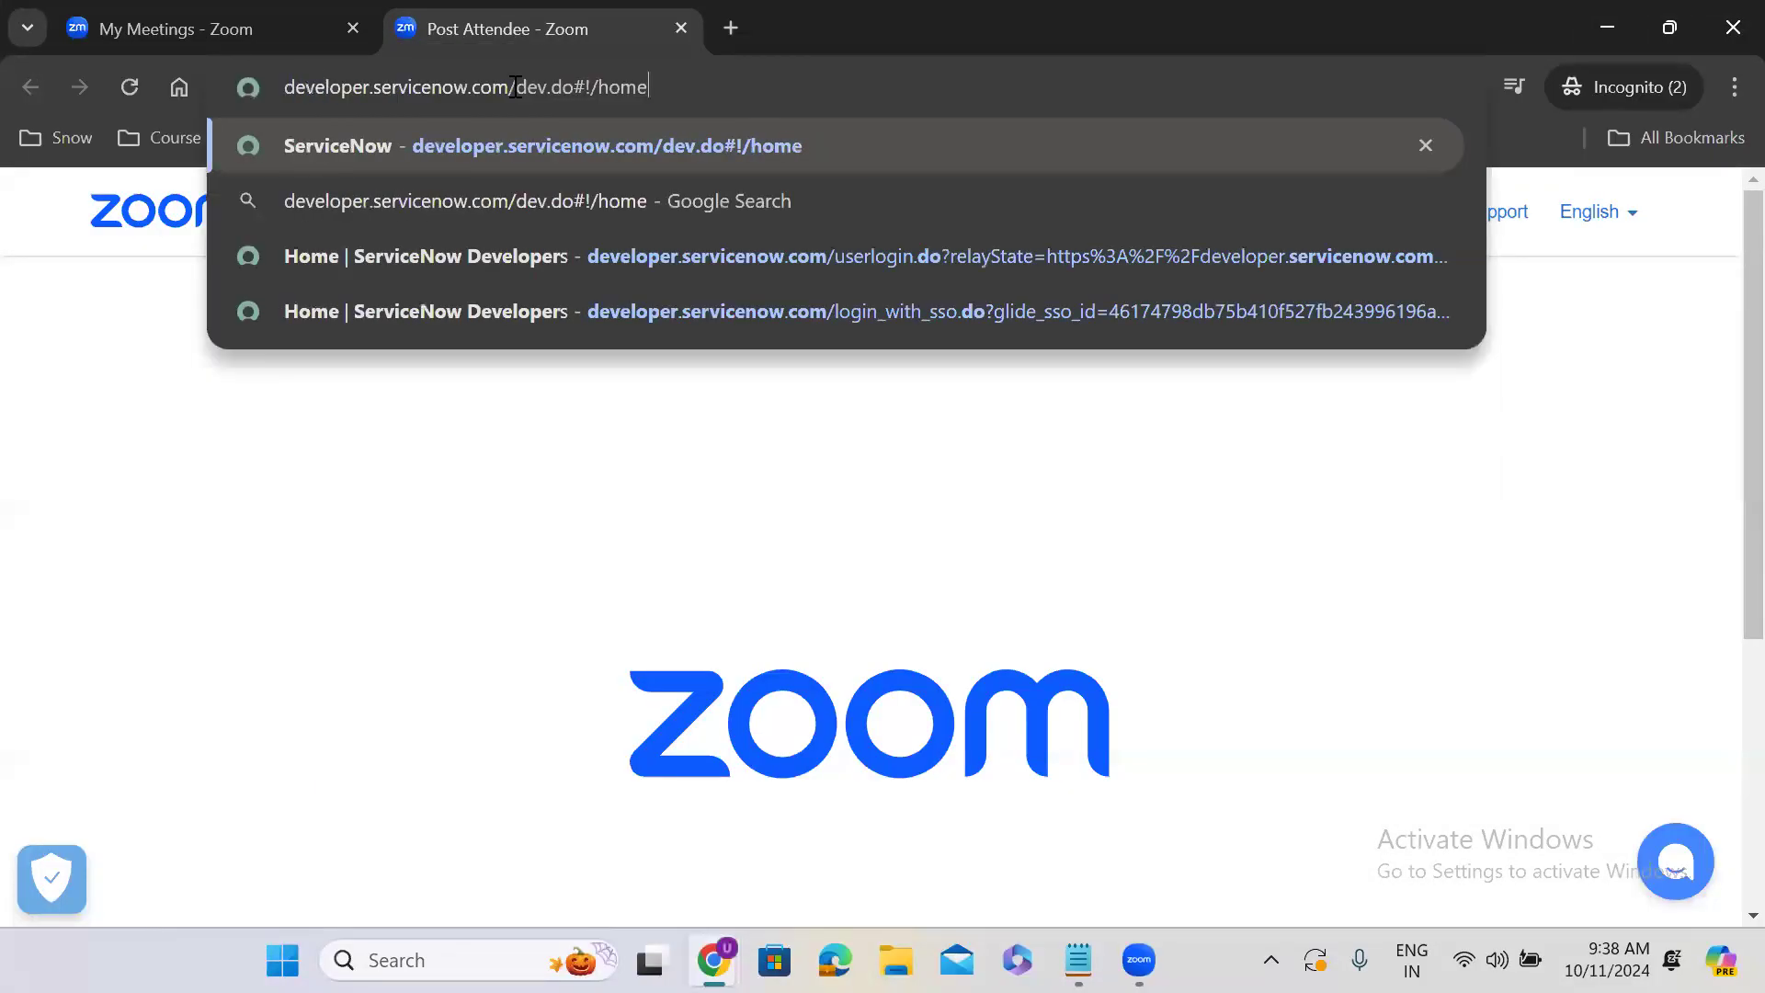
pyautogui.press('Return')
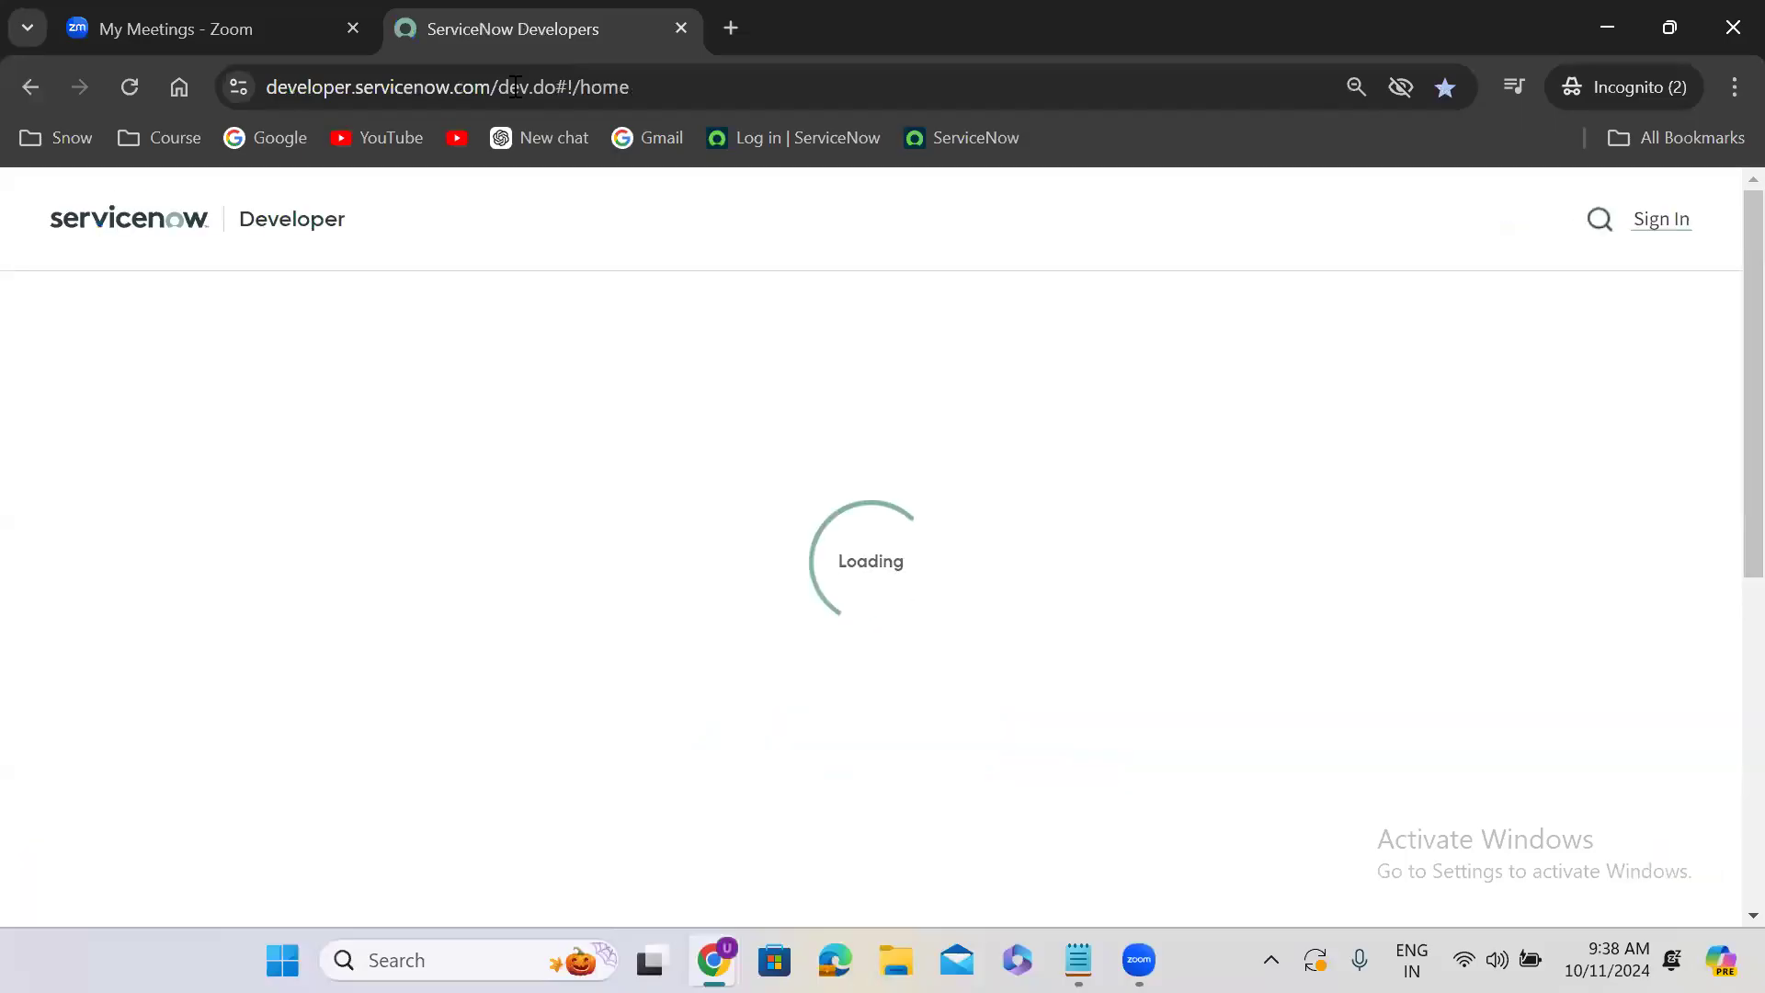
pyautogui.click(1671, 222)
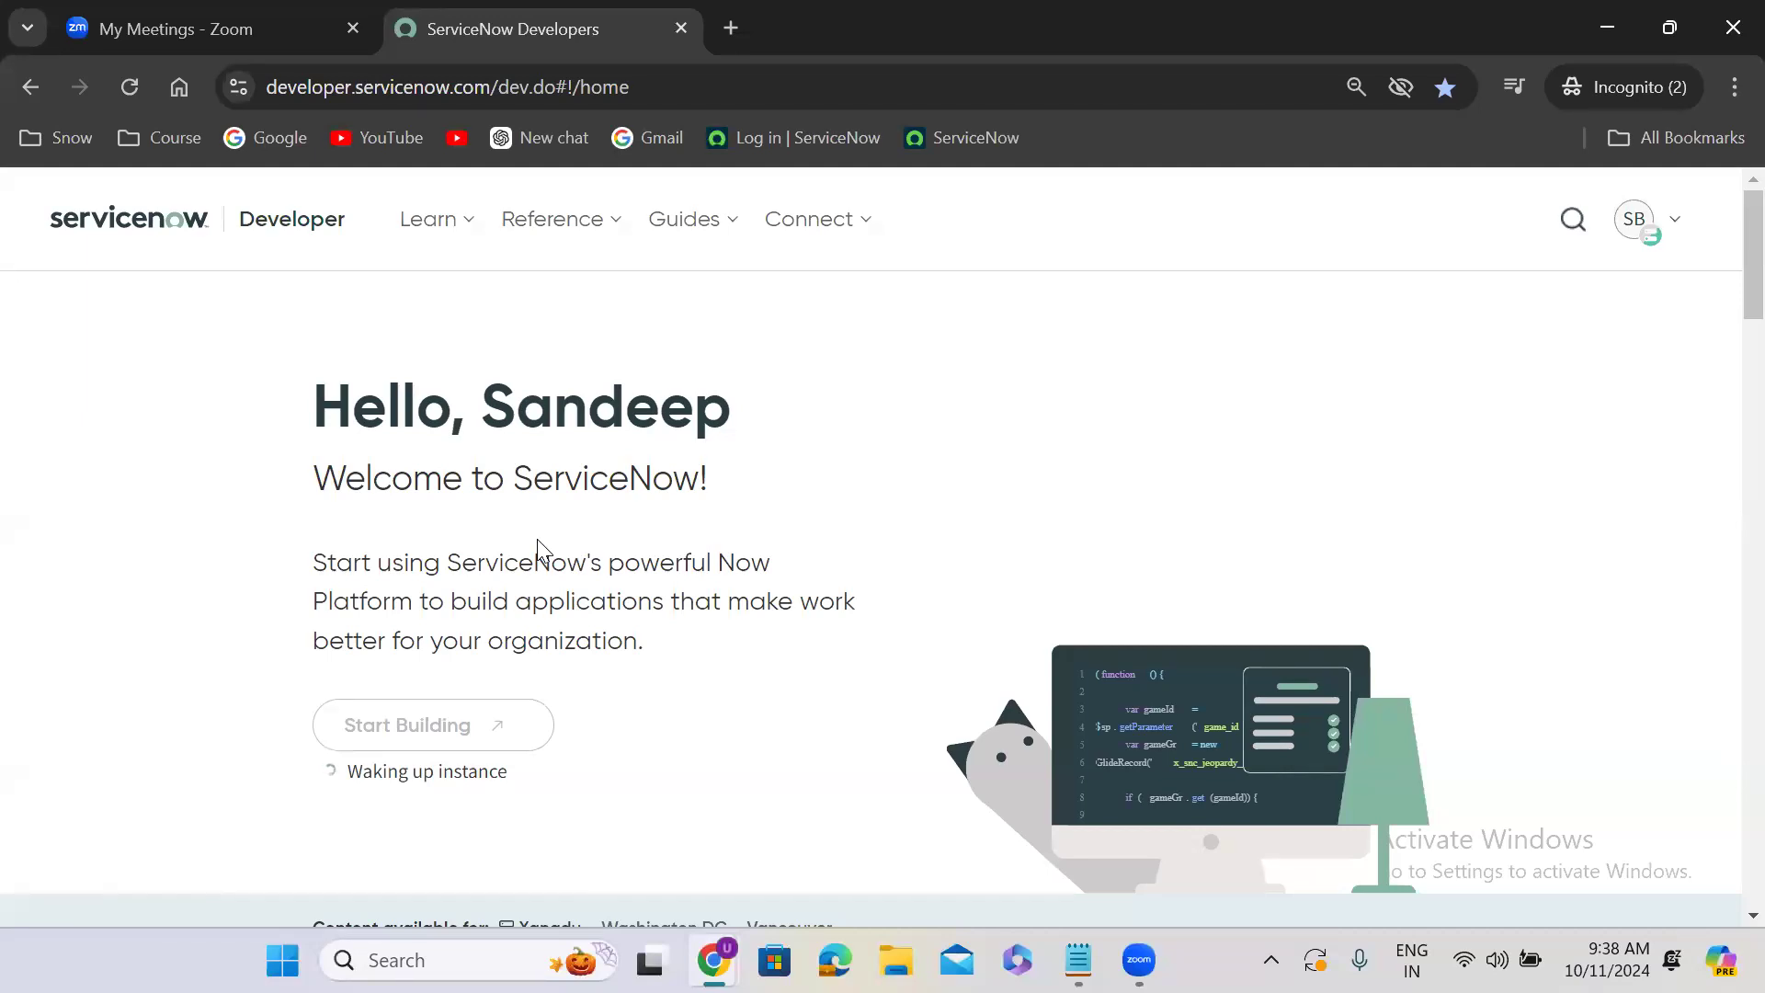
# - Reload the developer home page twice and check the instance status in the account overview
pyautogui.click(121, 92)
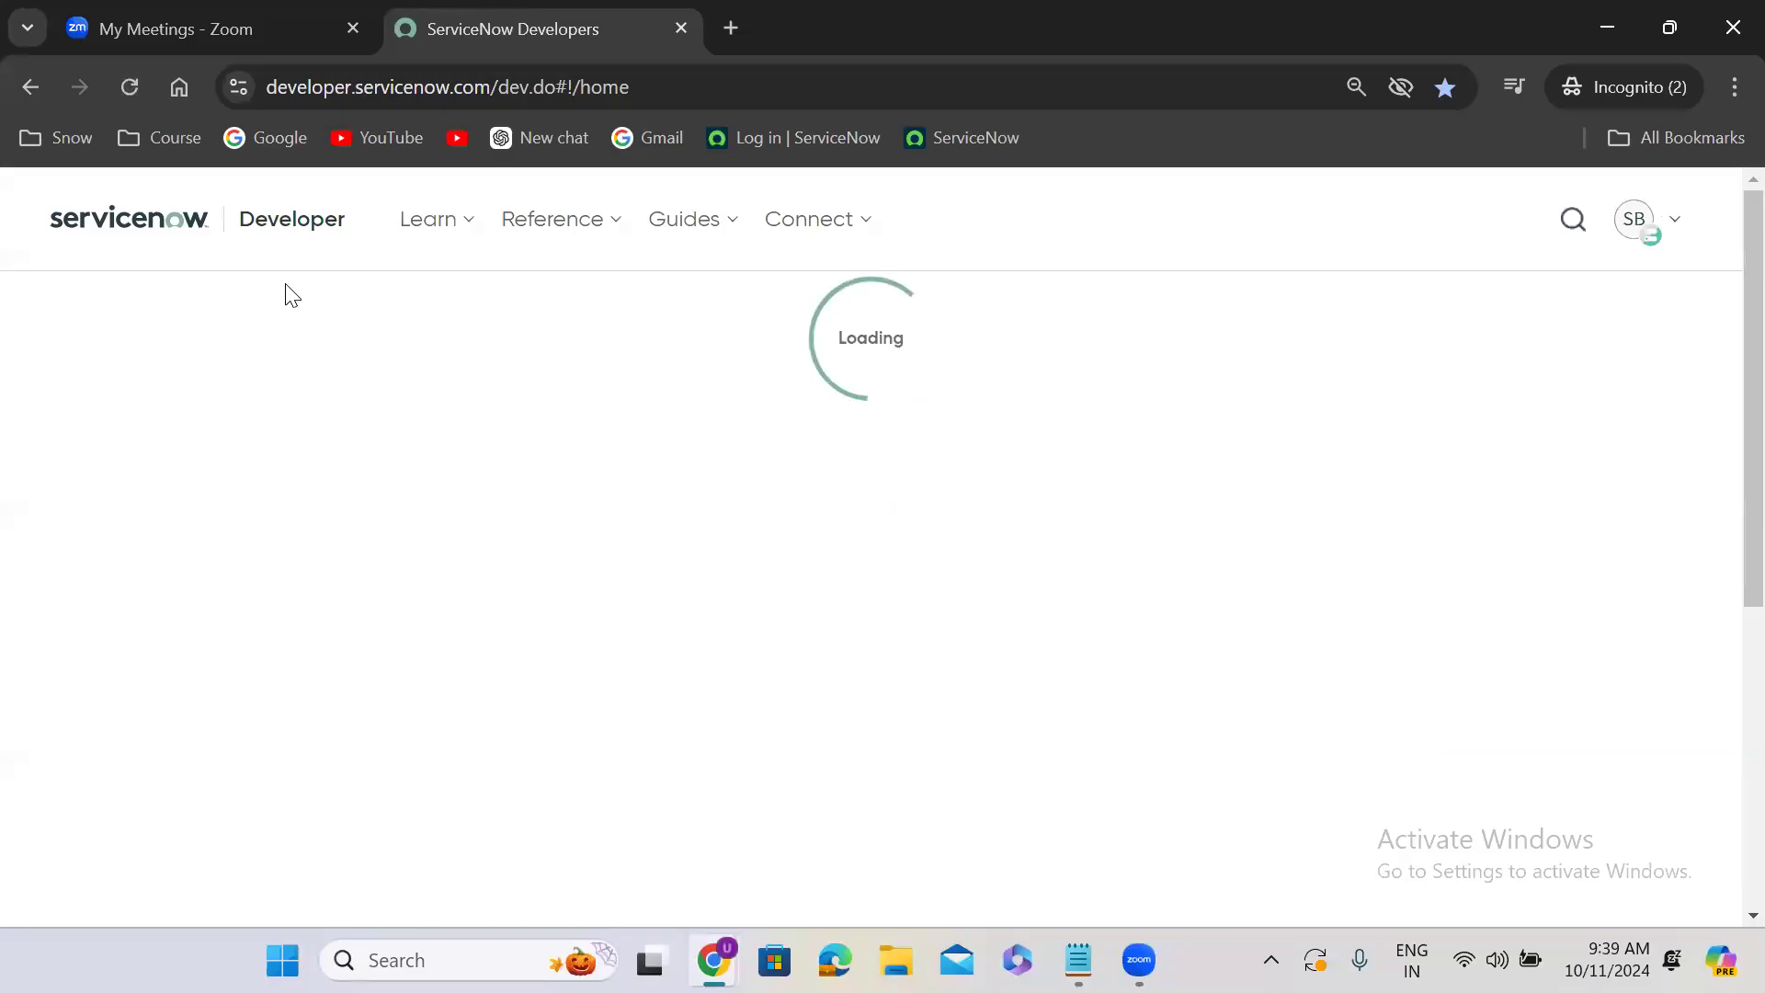
pyautogui.click(128, 87)
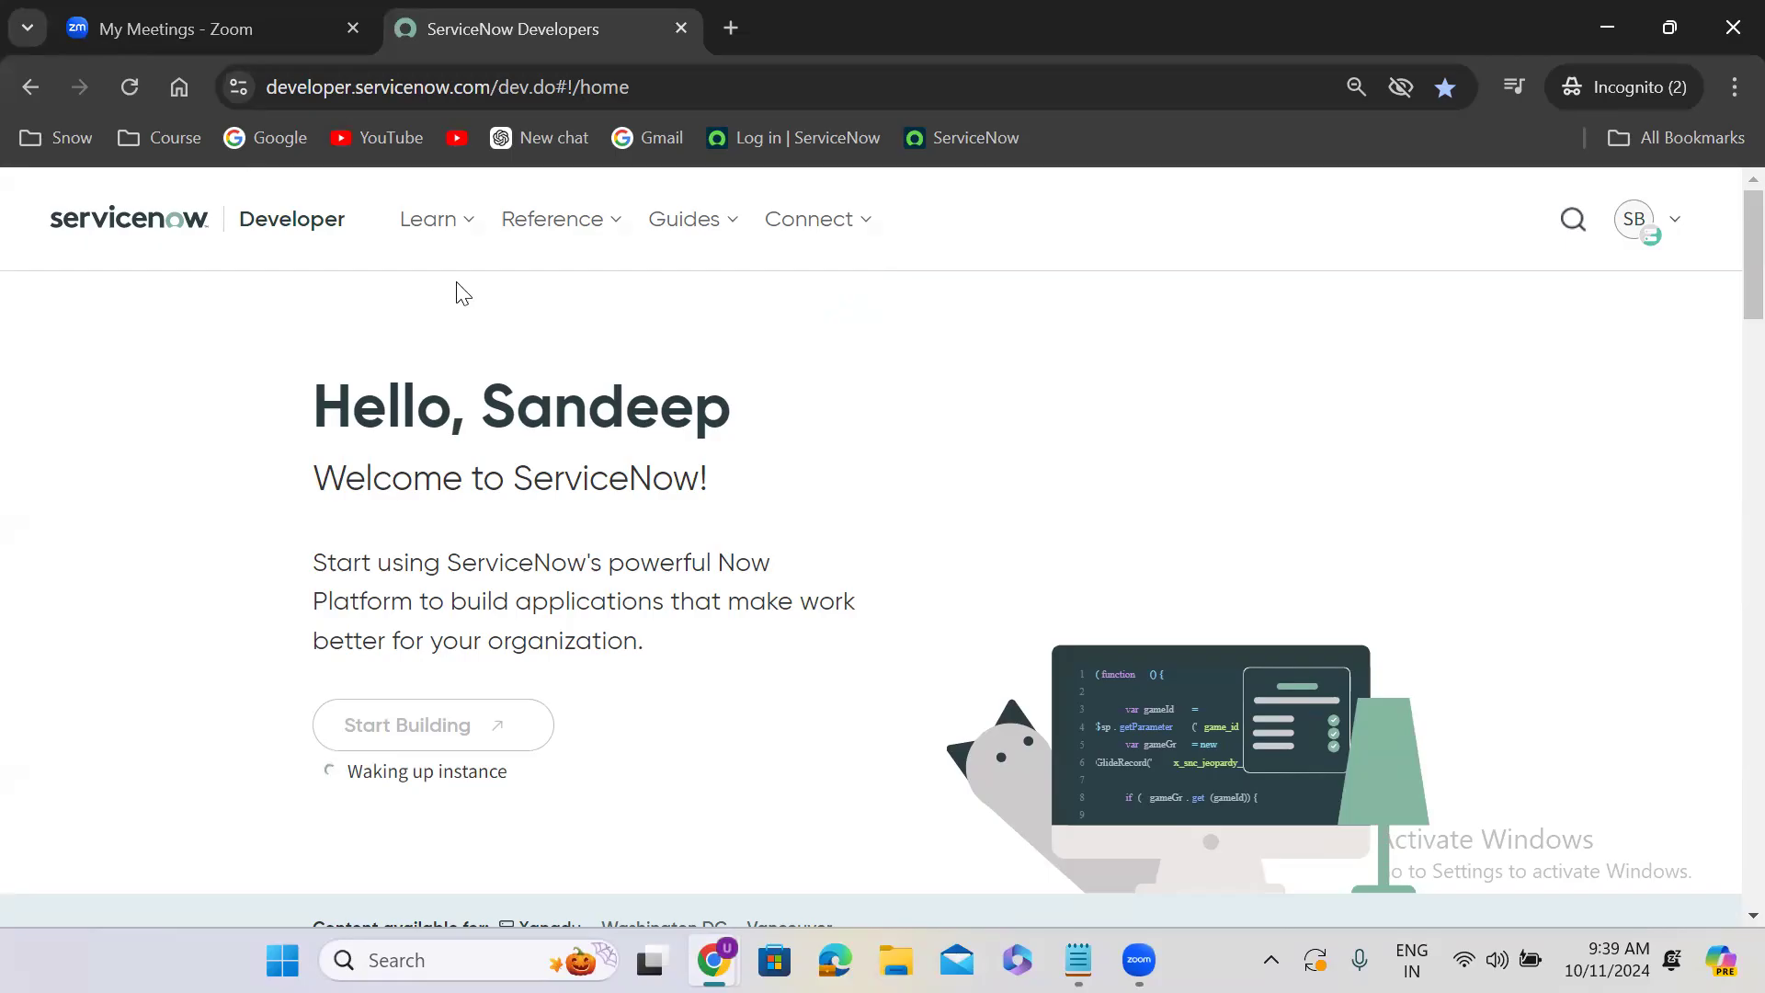
pyautogui.click(1645, 223)
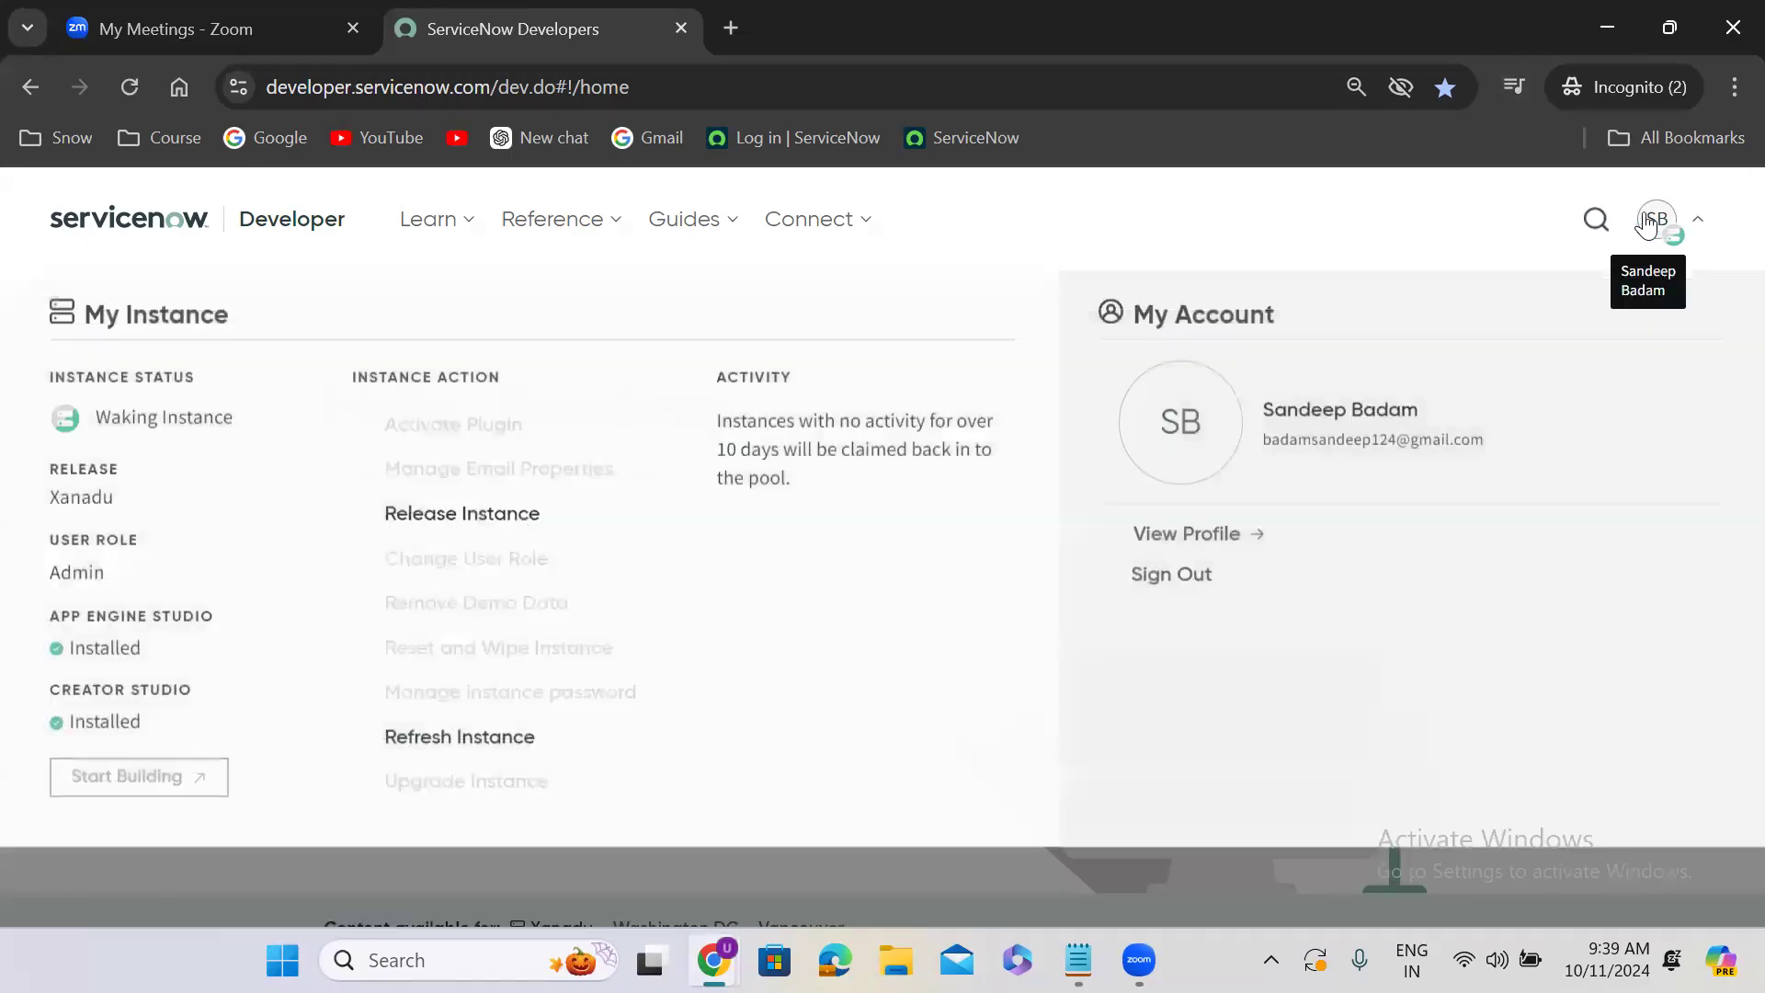
pyautogui.click(1651, 222)
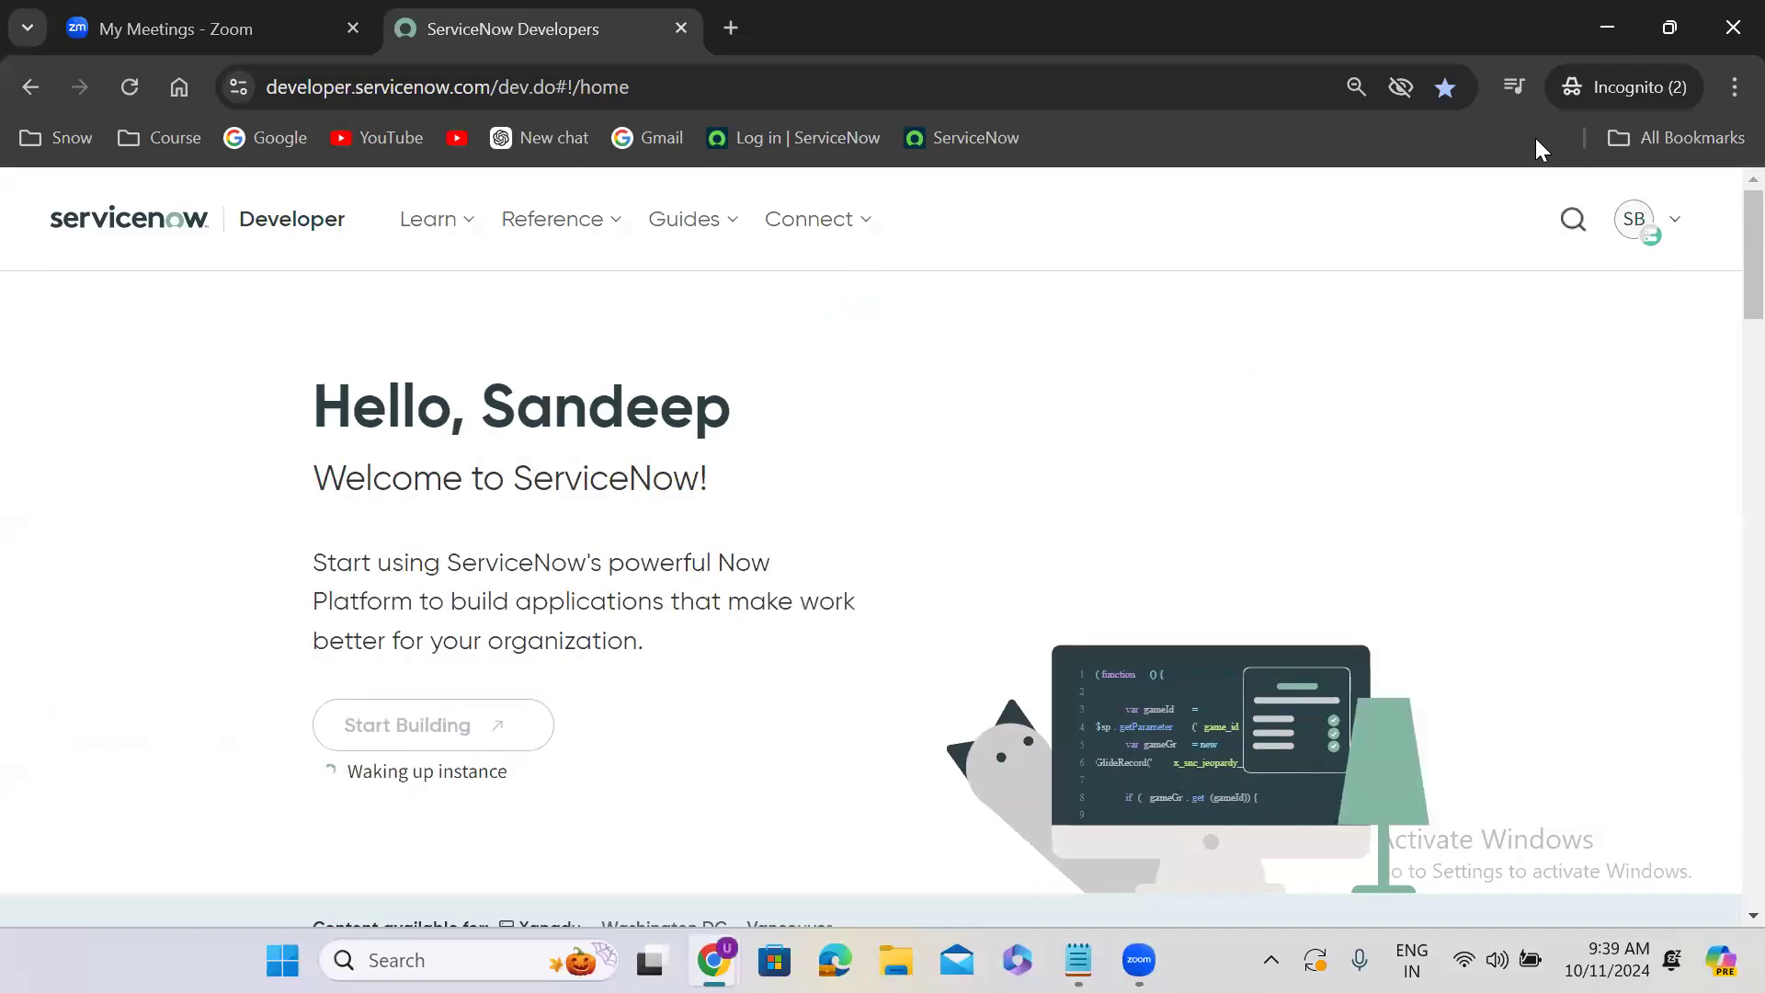
# - Open a new Incognito window and load developer.servicenow.com/dev.do#!/home in it
pyautogui.click(1732, 88)
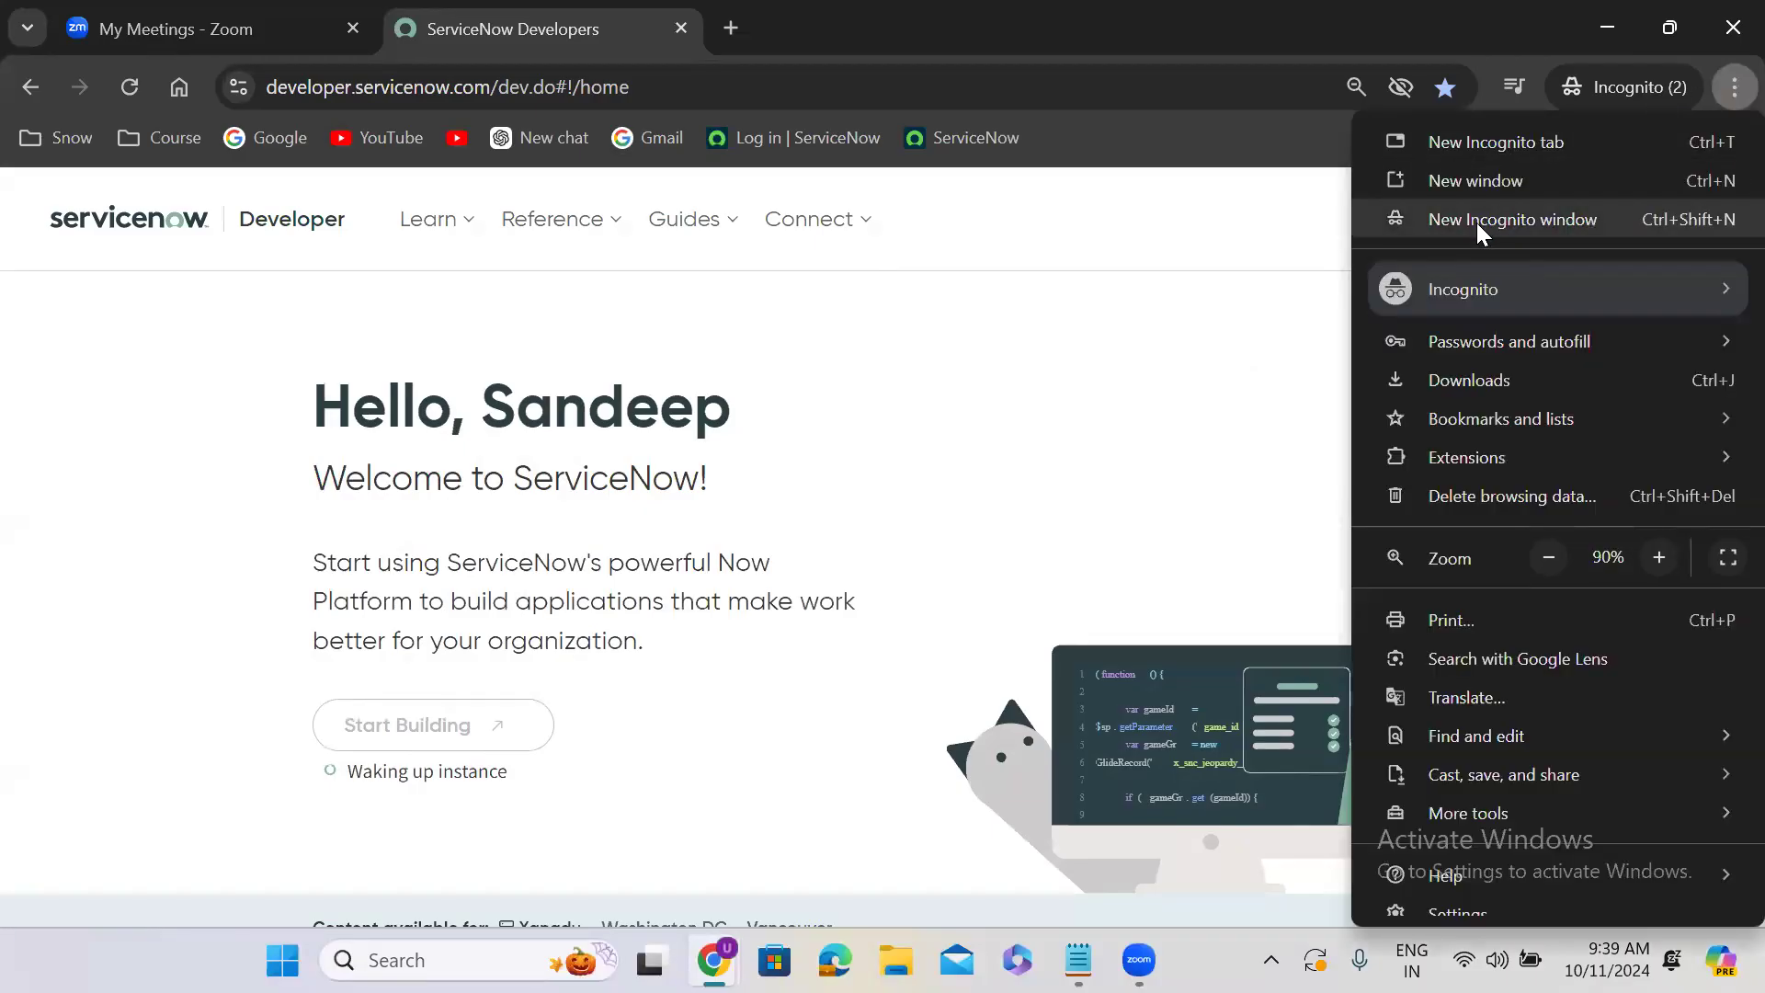
pyautogui.click(1478, 224)
pyautogui.write('dev')
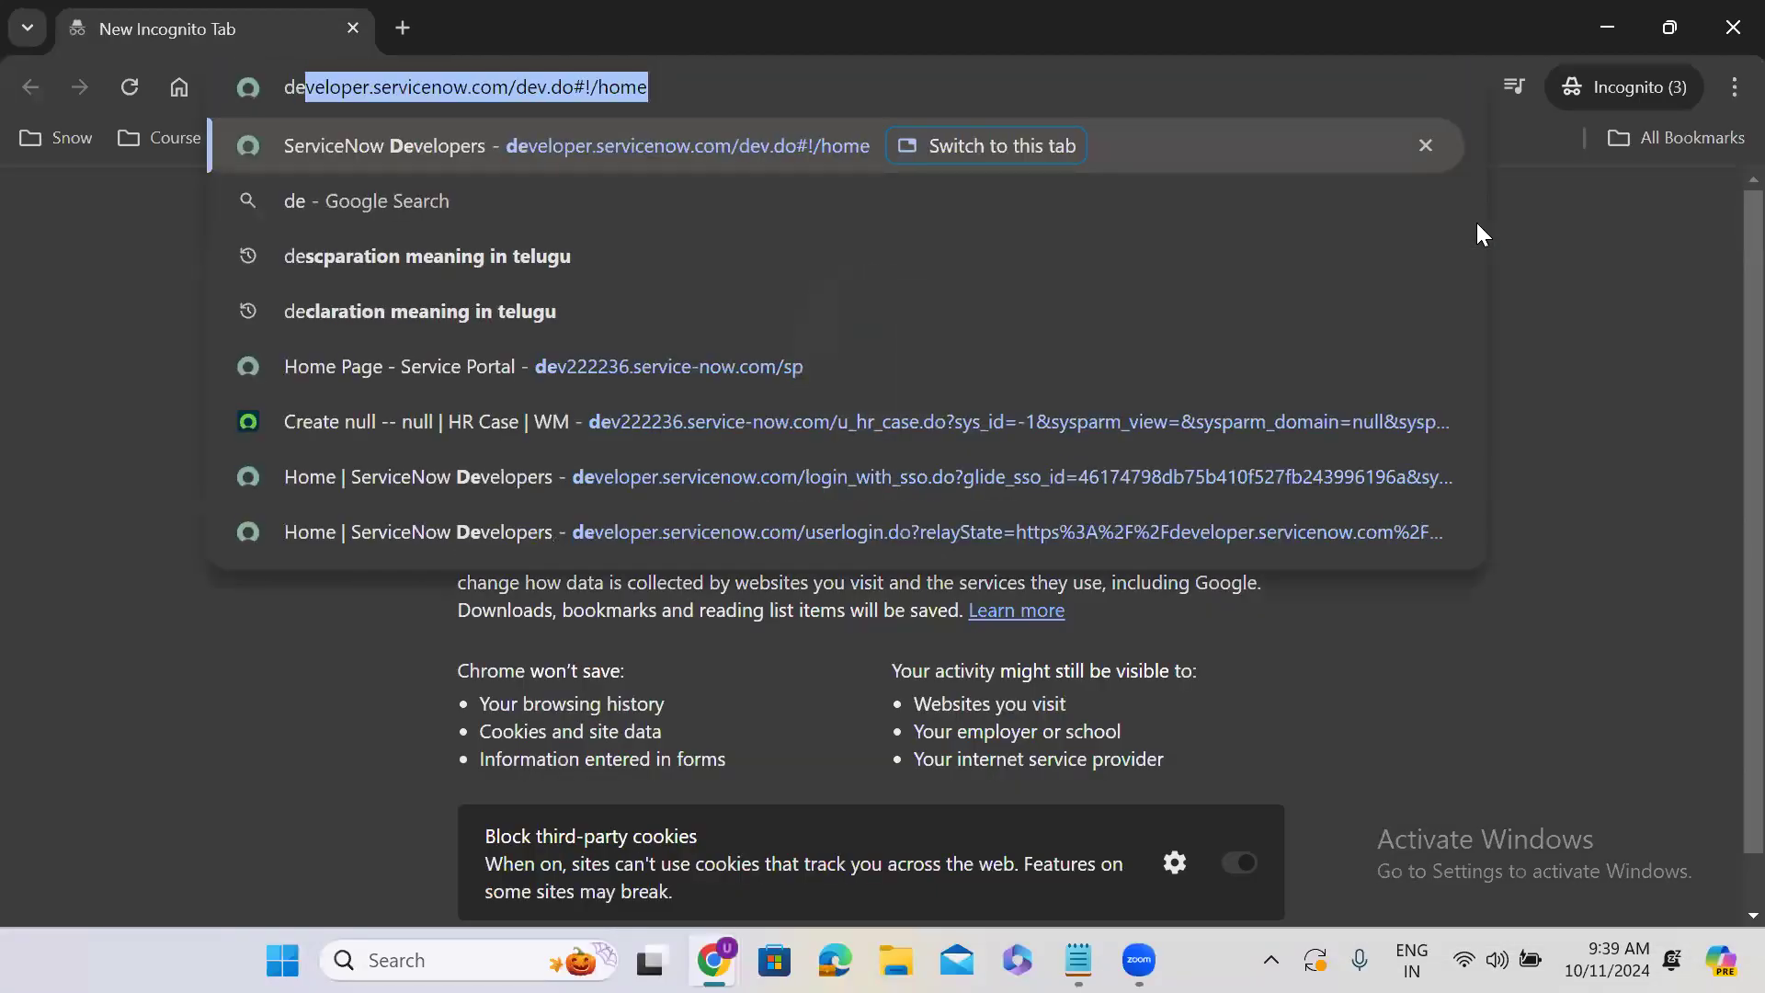
pyautogui.press('Right')
pyautogui.press('Return')
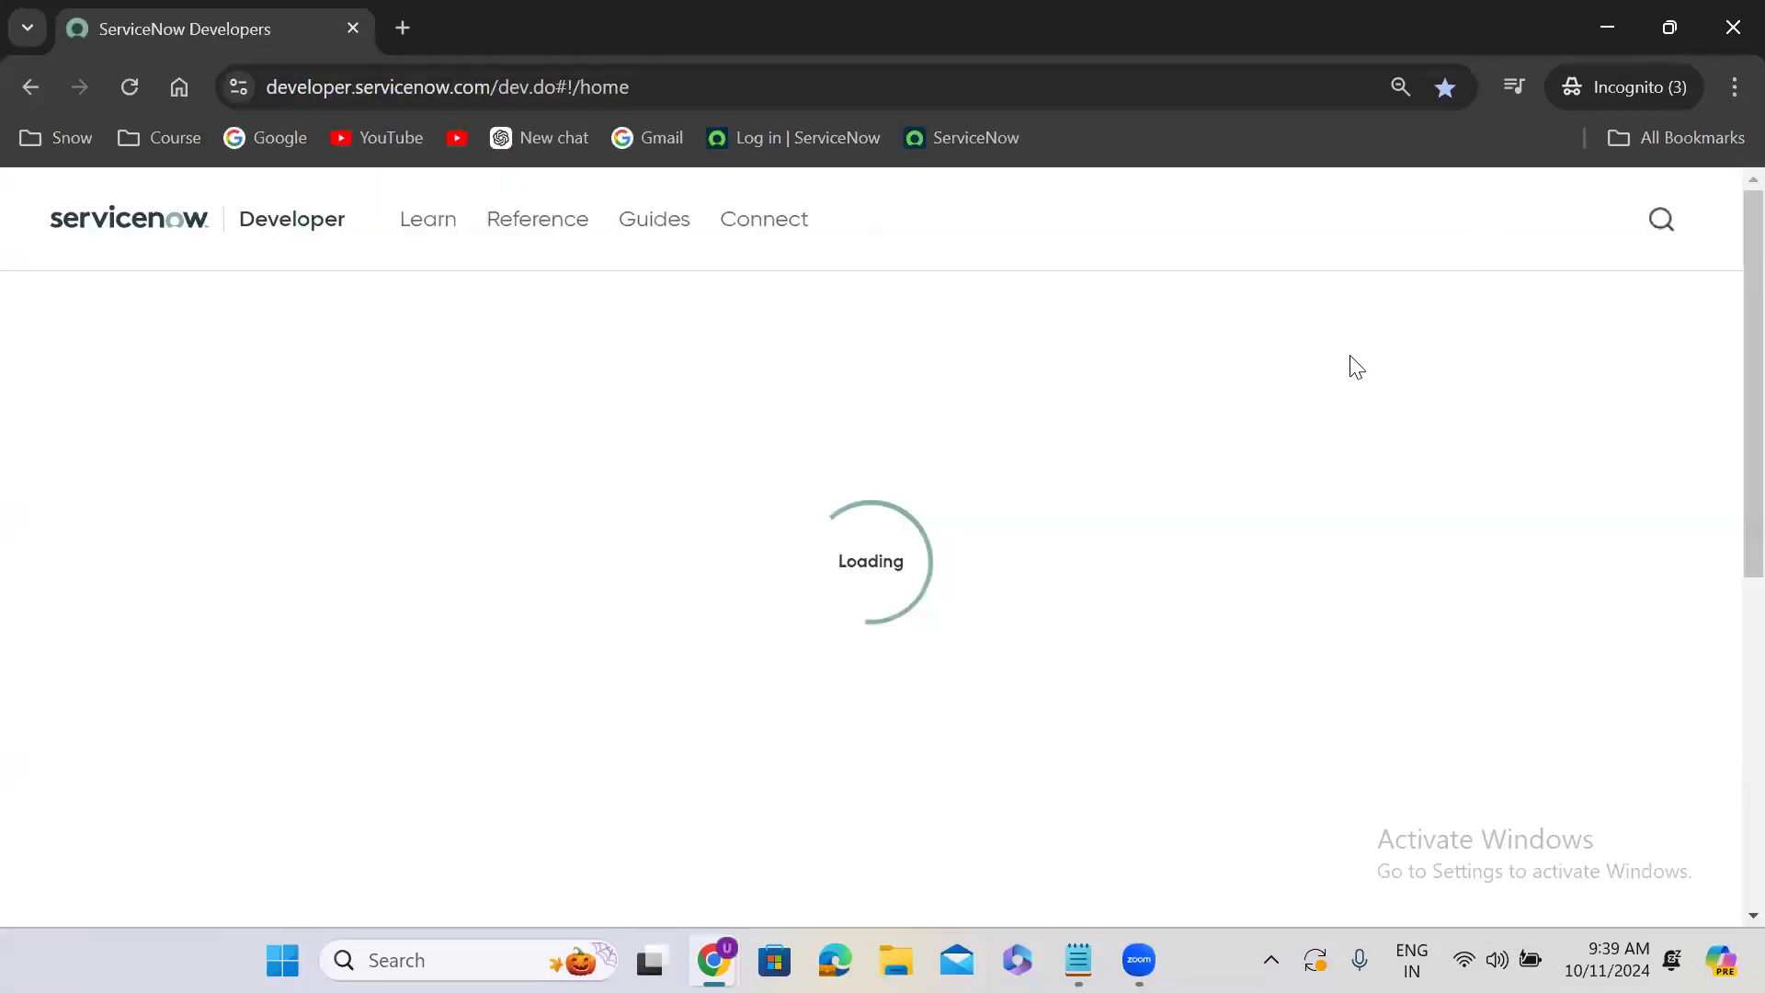
# - Sign out of the current developer account and open the sign-in form
pyautogui.click(1653, 222)
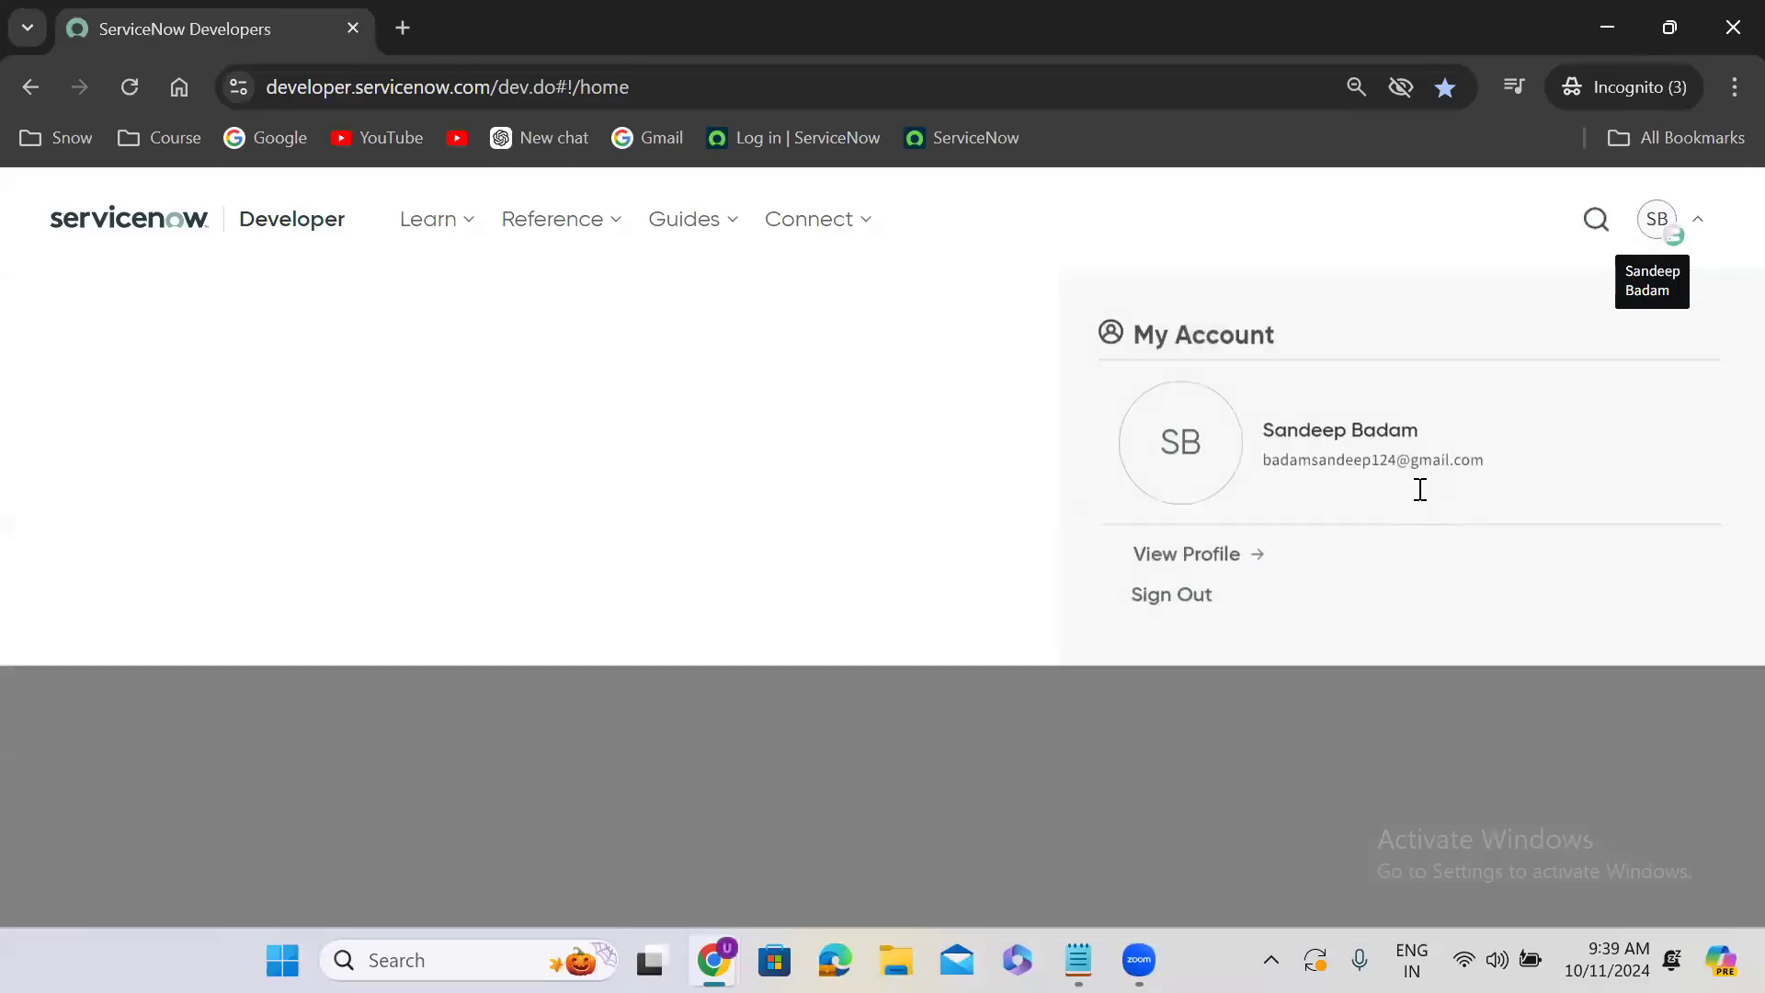
pyautogui.click(1190, 603)
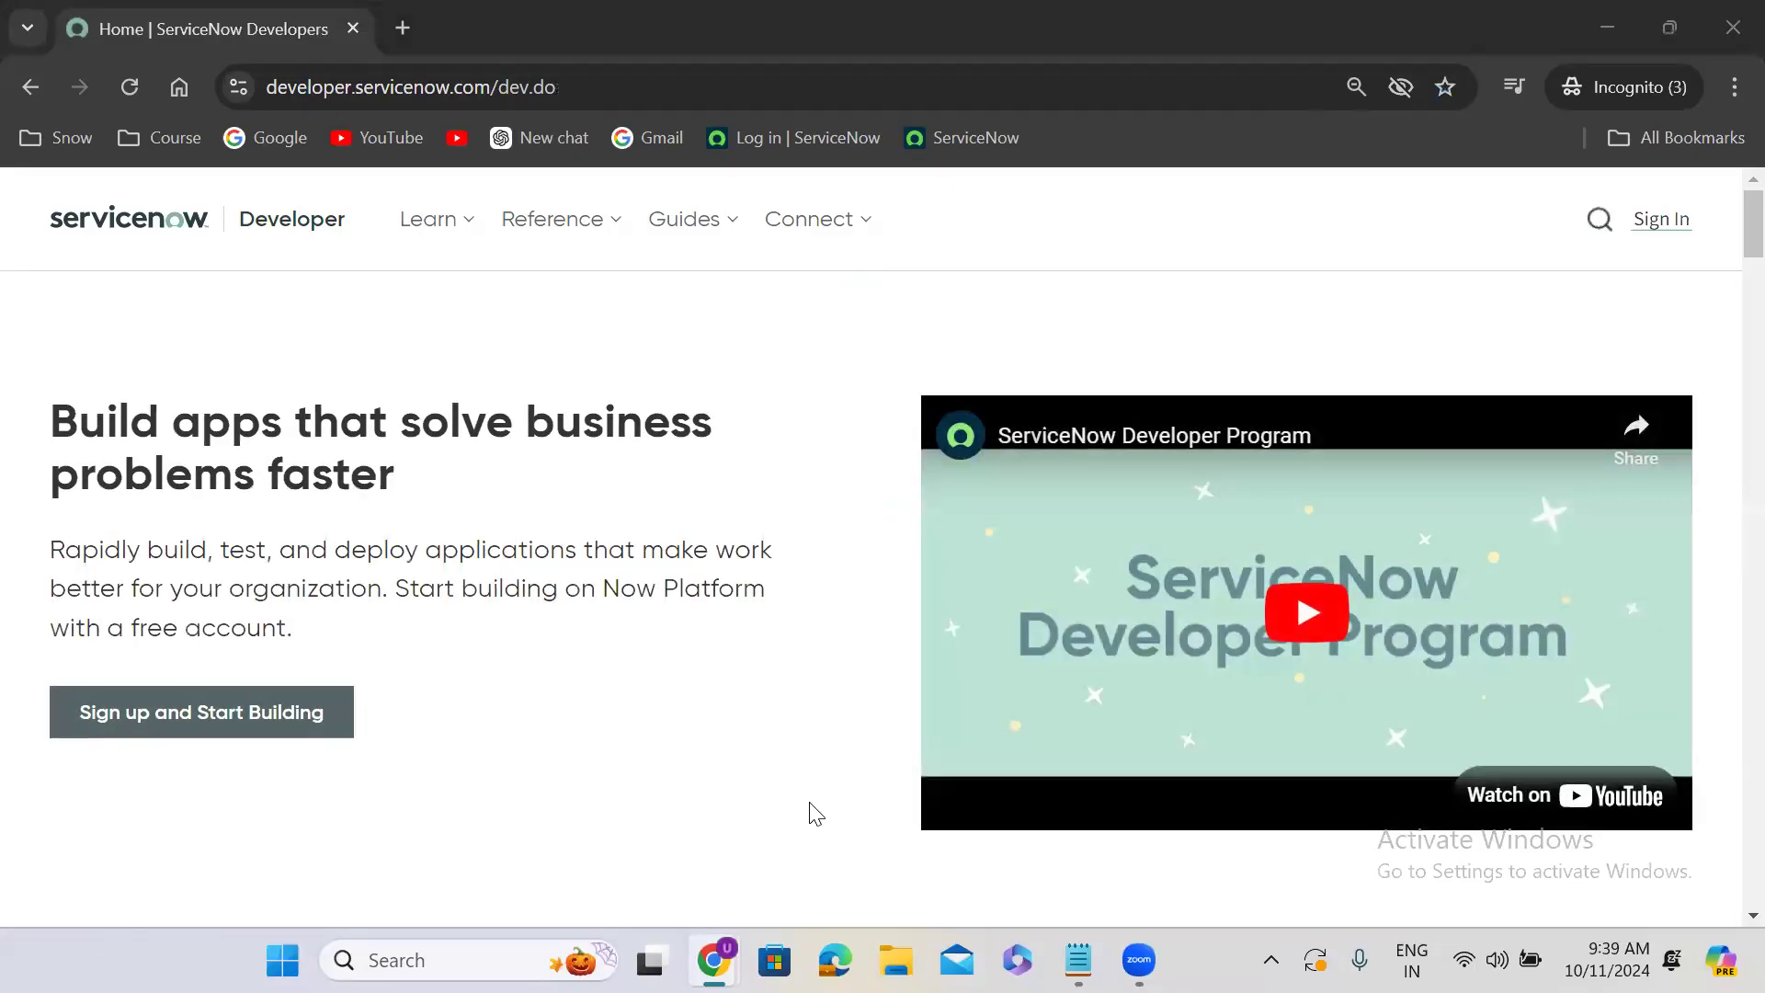
pyautogui.click(1662, 220)
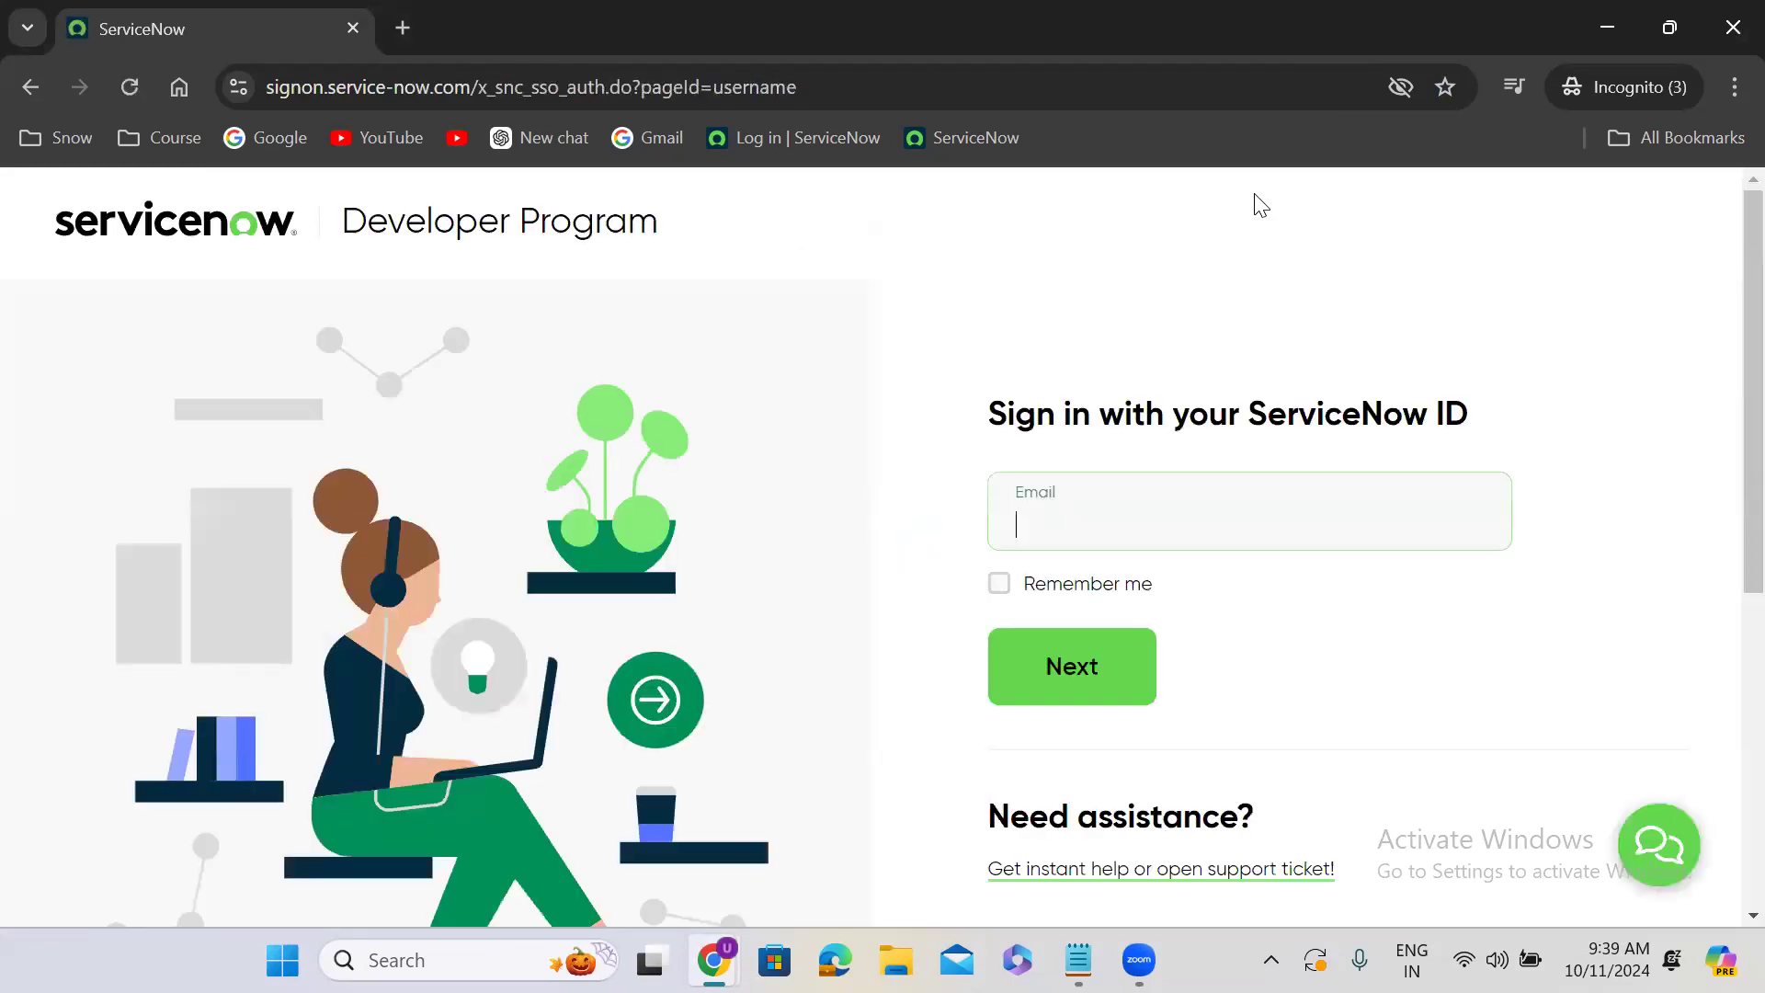
# - Sign in to the ServiceNow Developer Program by entering another account's e-mail and password
pyautogui.click(1051, 519)
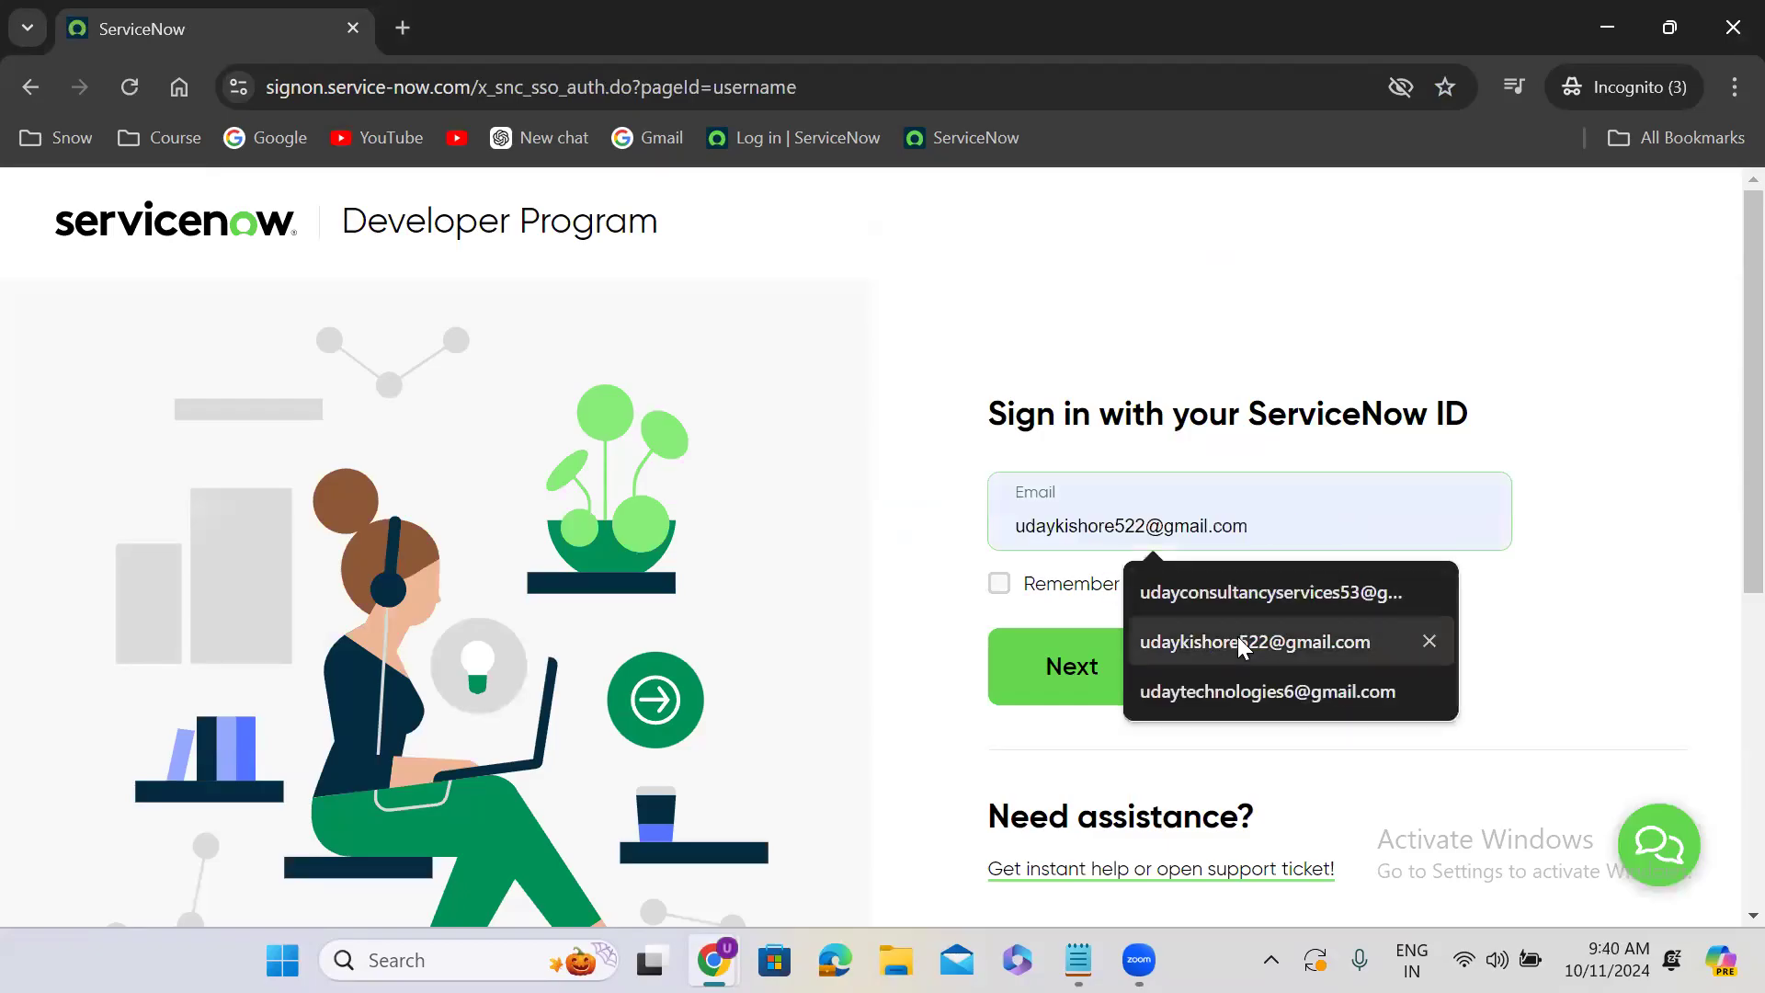
pyautogui.click(1238, 641)
pyautogui.click(1114, 667)
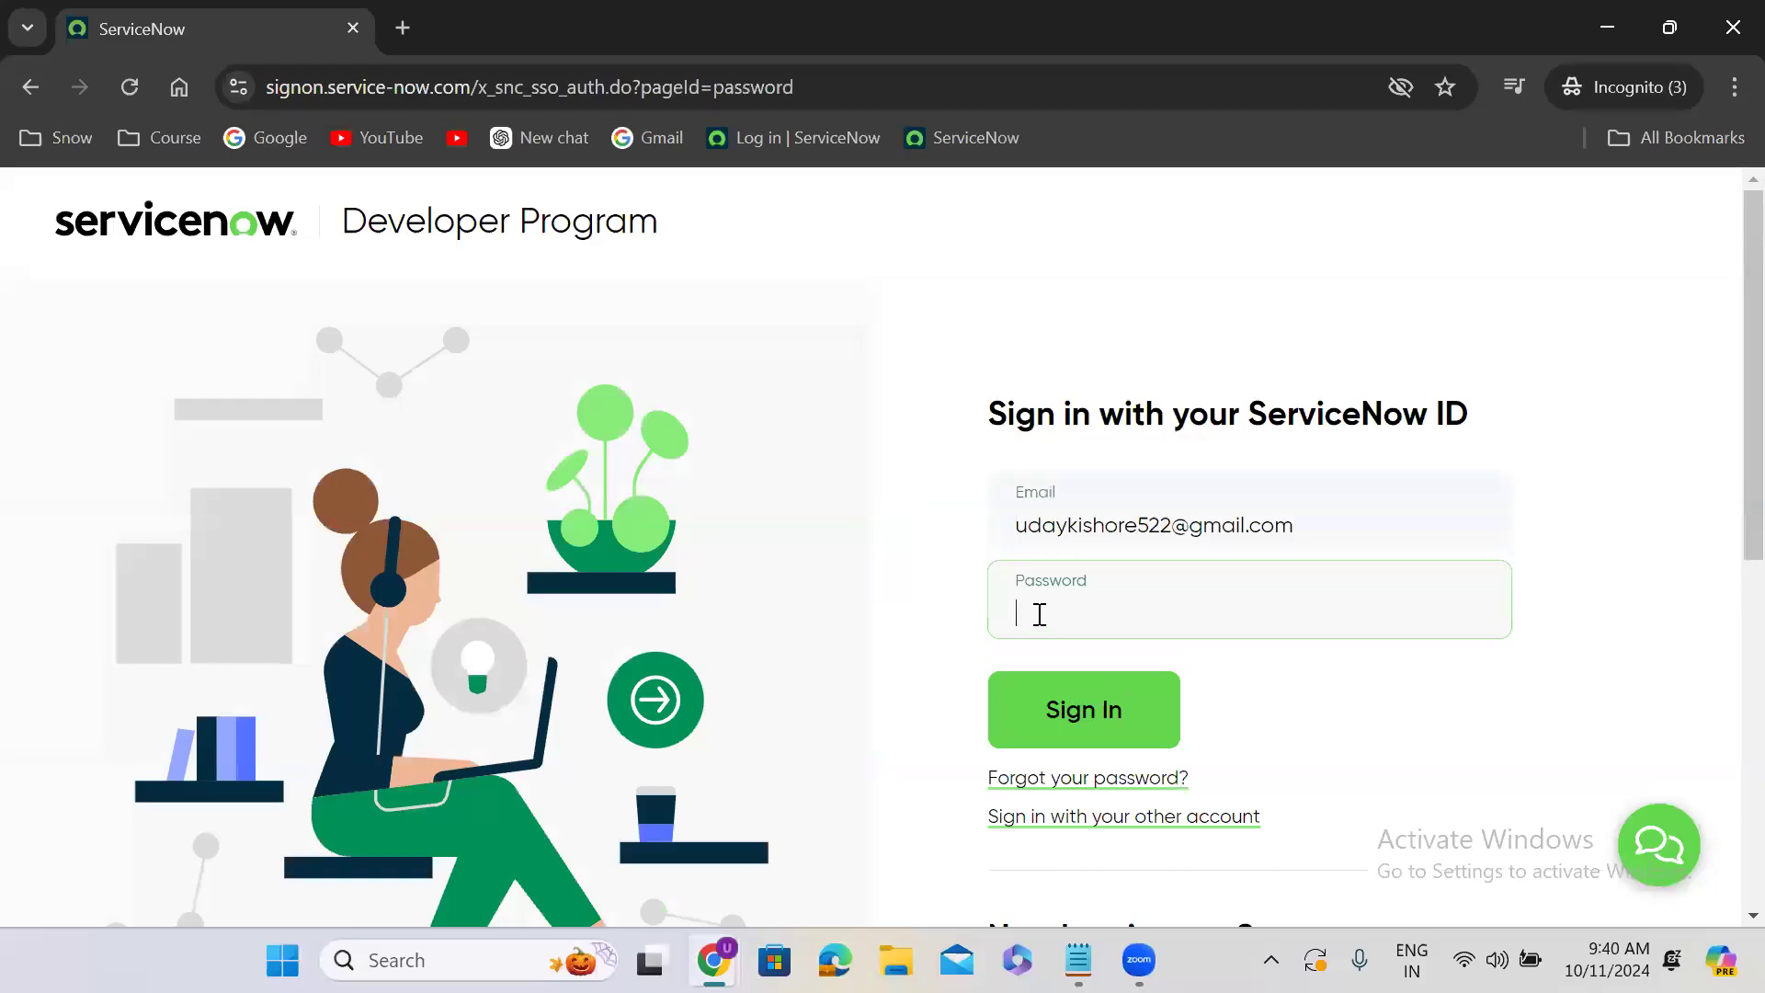
pyautogui.write('••••••••••')
pyautogui.click(1077, 704)
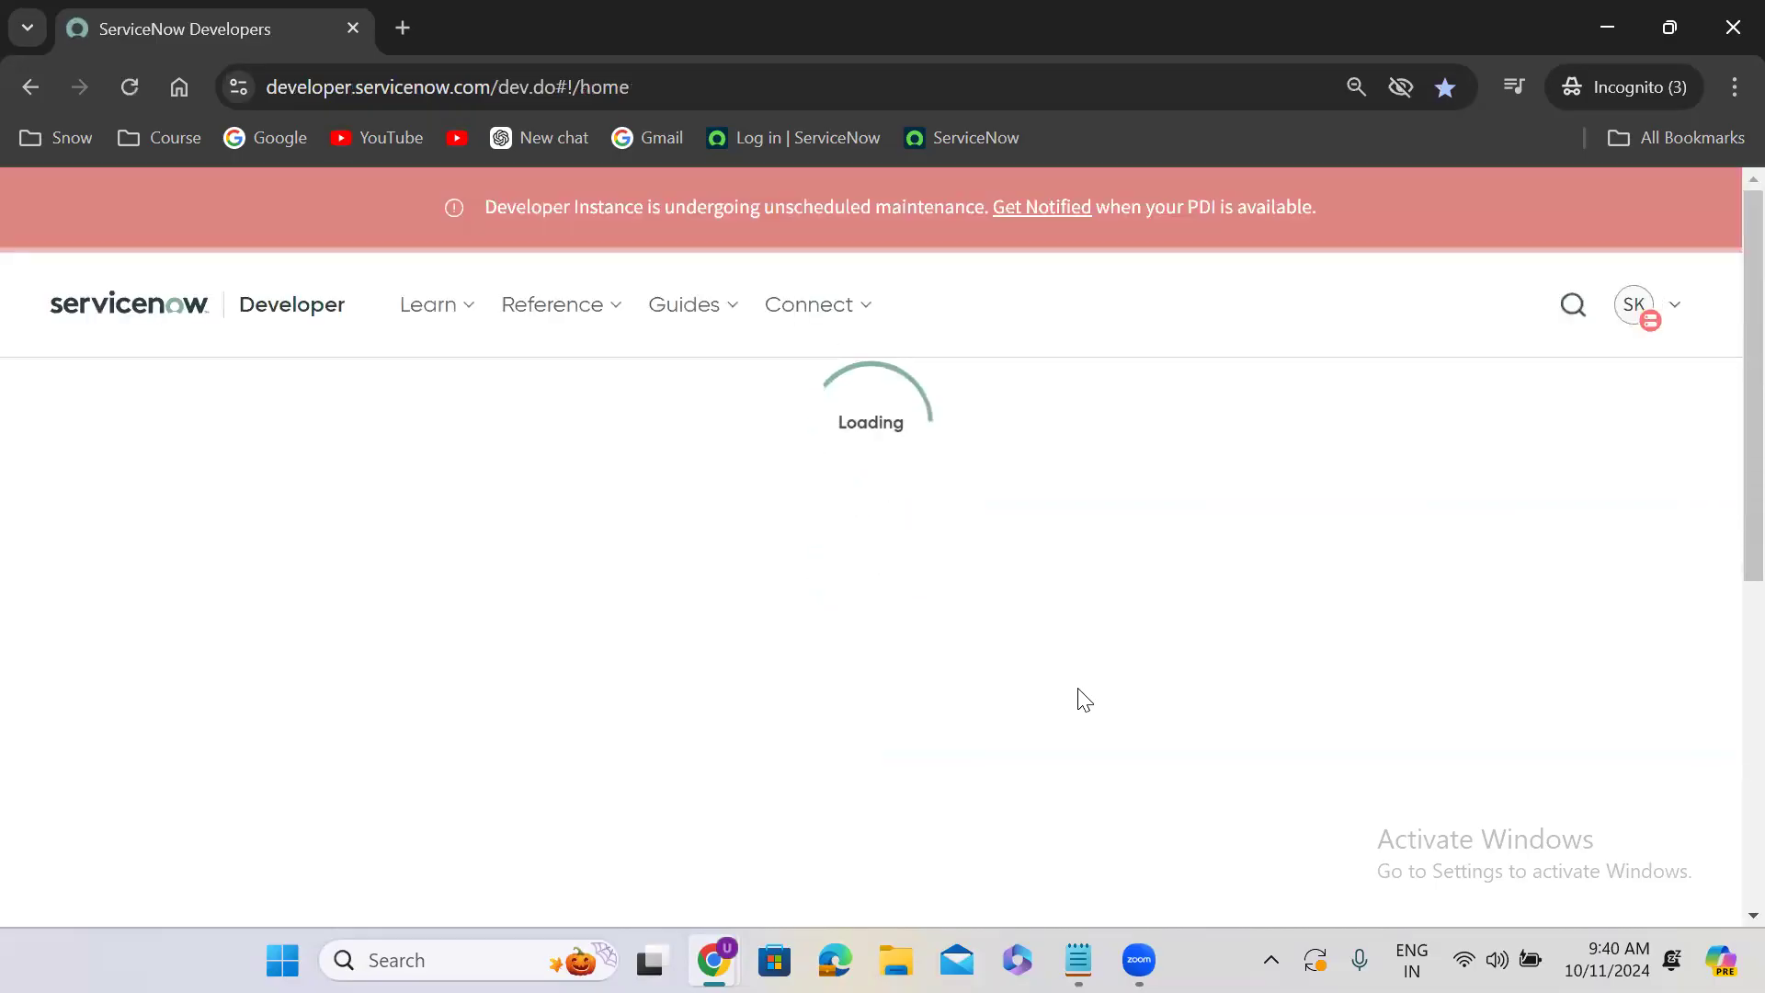
# - Try to open the dev222236 instance from the developer home page, and close its browser tab
pyautogui.scroll(-4, 1079, 692)
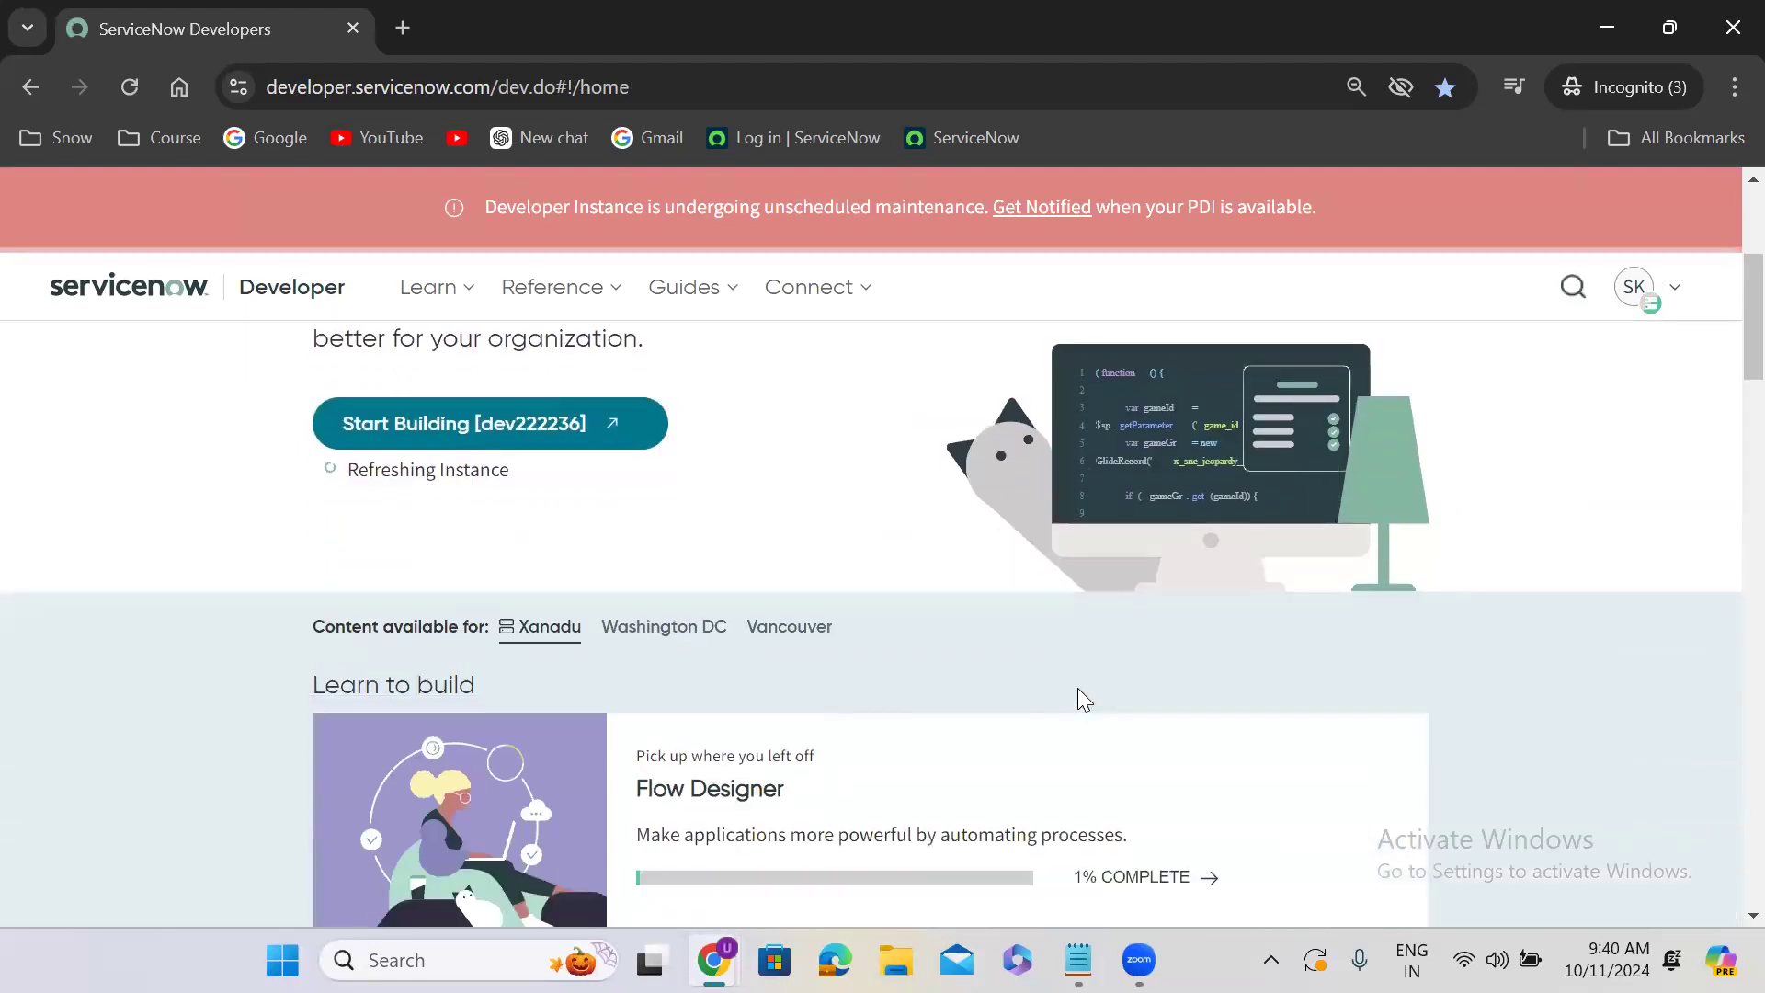
pyautogui.scroll(2, 1078, 688)
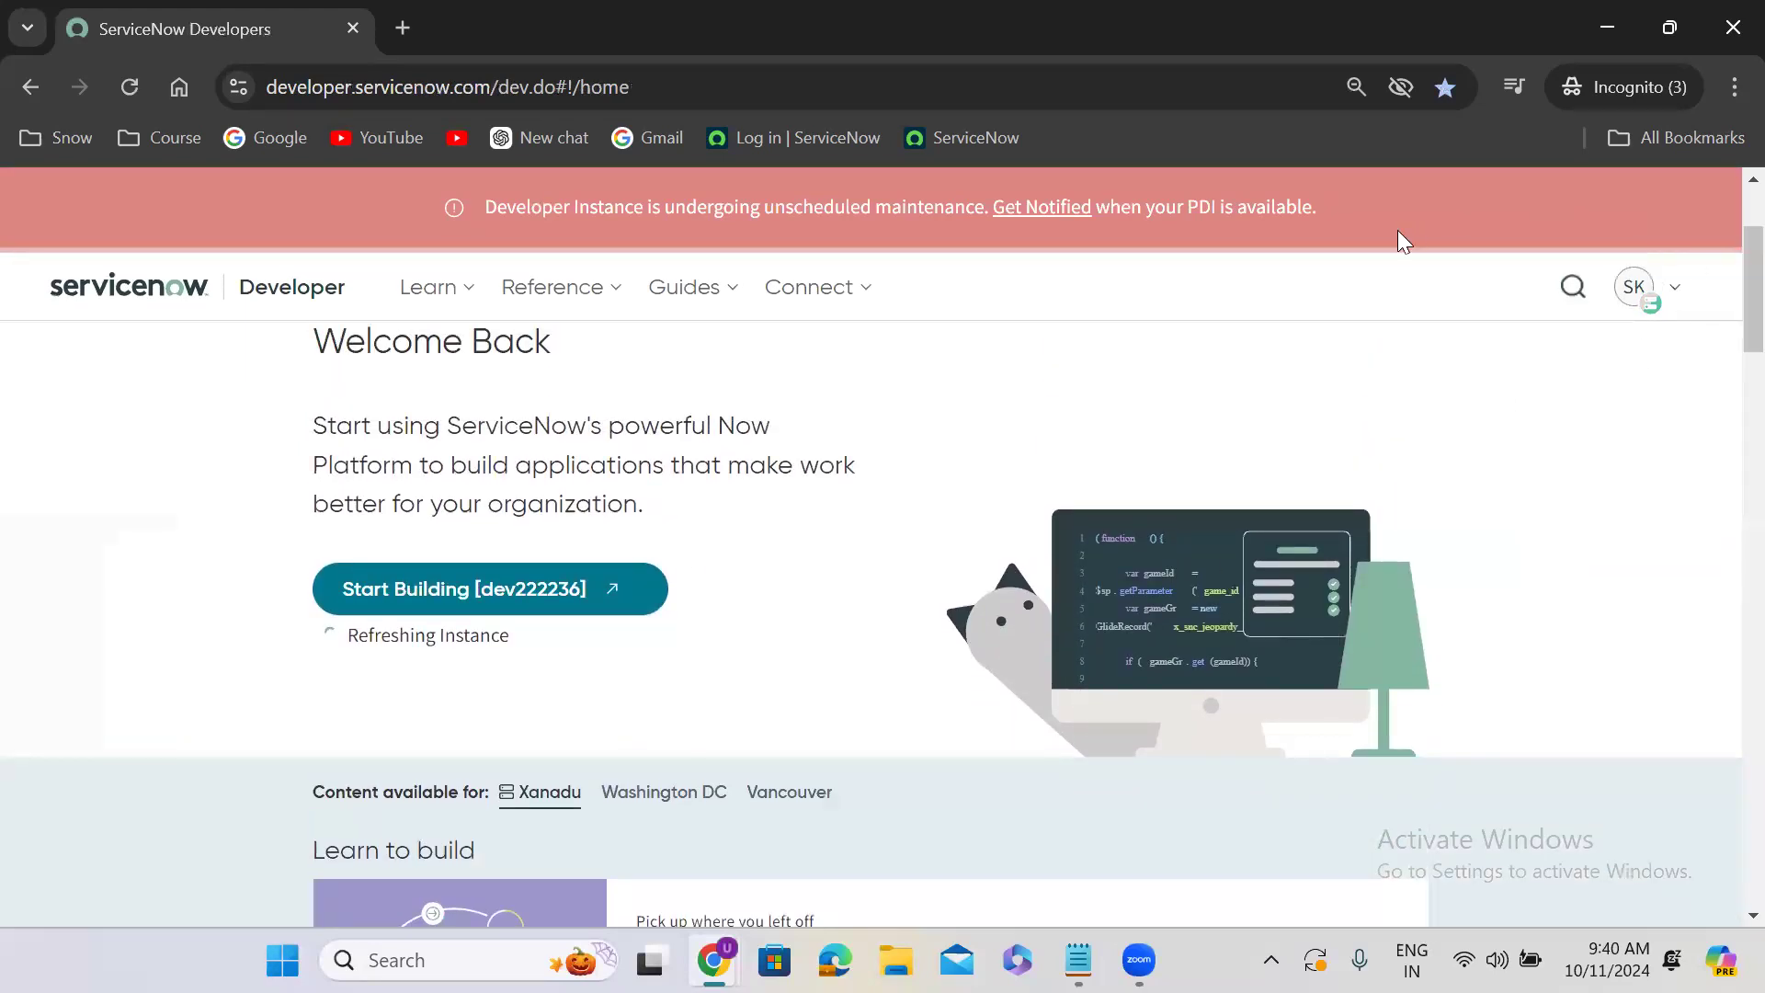
pyautogui.click(511, 599)
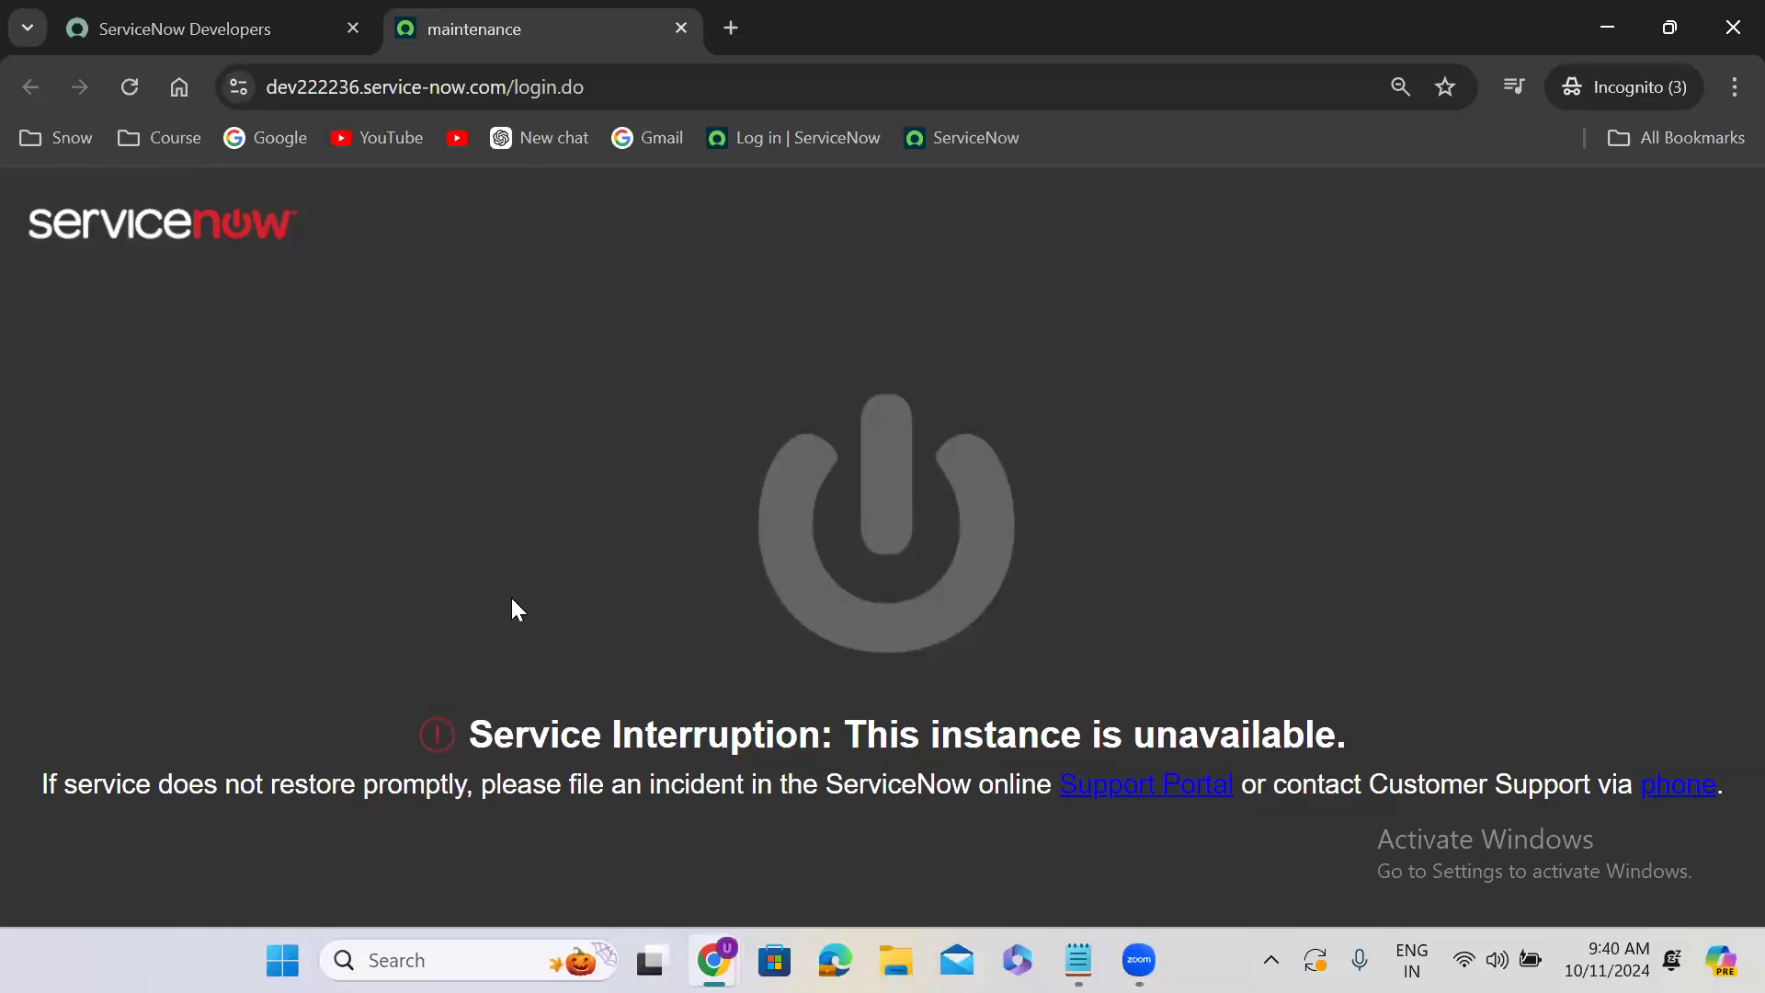
pyautogui.click(680, 29)
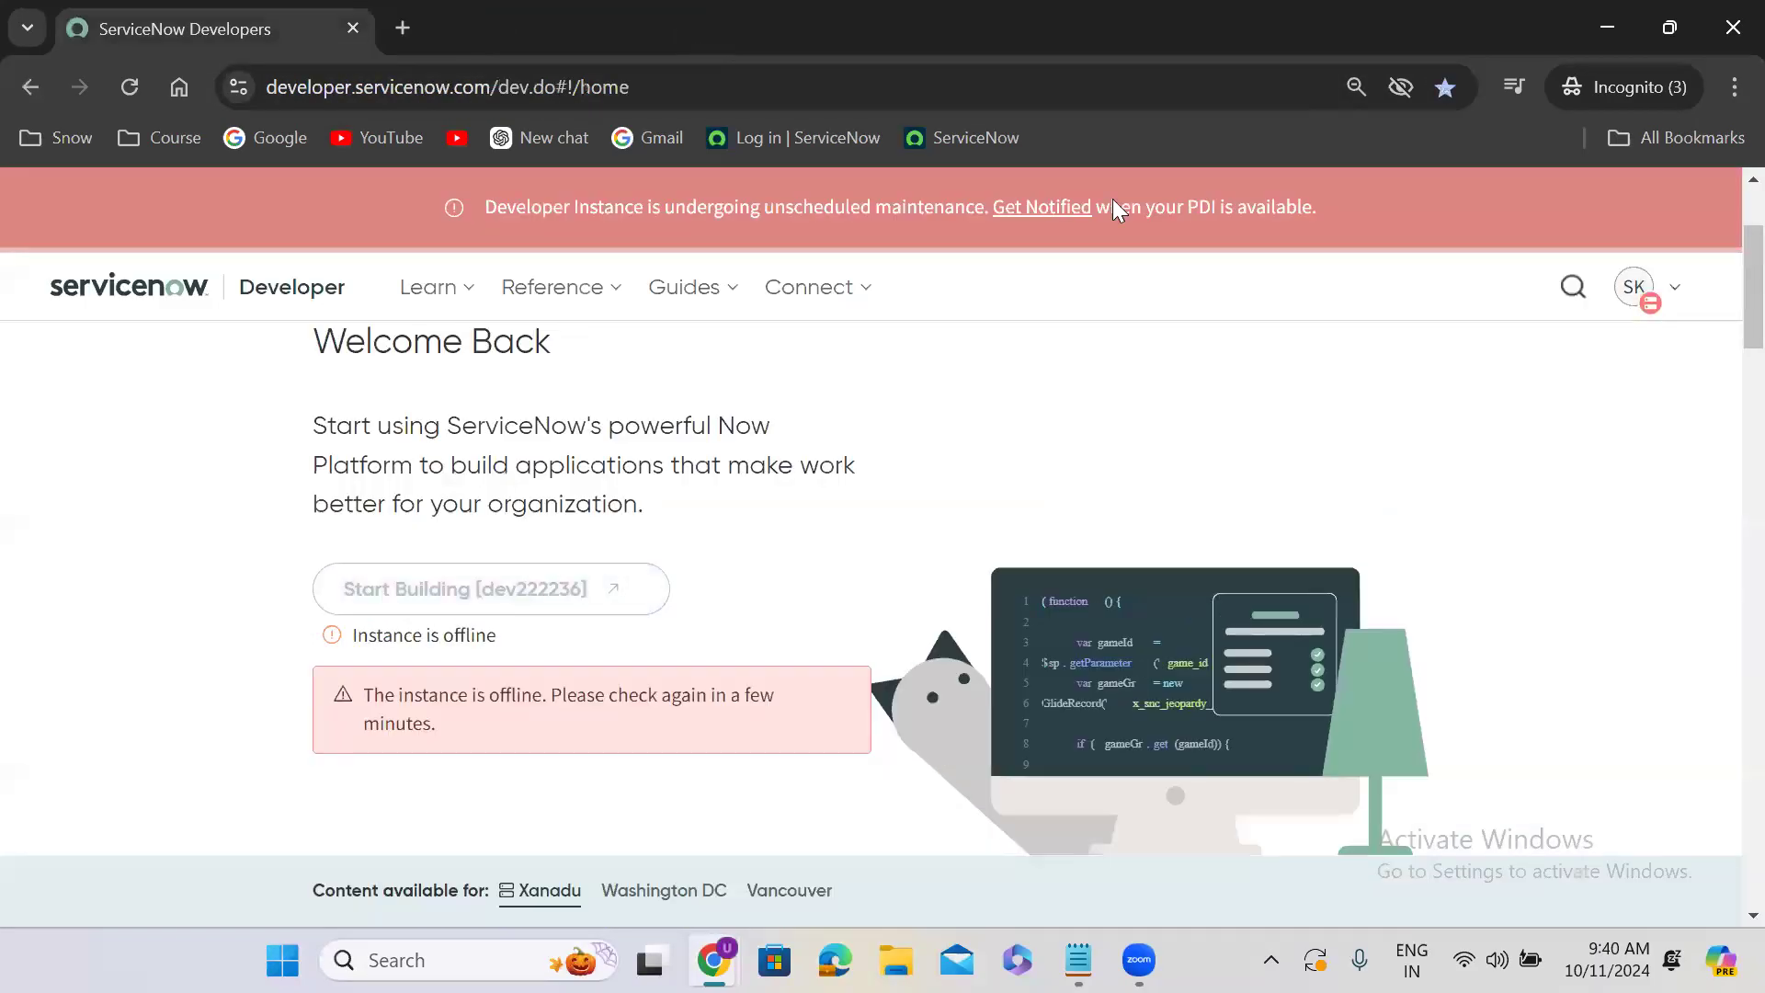
# - Sign out of the developer account and close this Incognito window
pyautogui.click(1646, 296)
pyautogui.click(1183, 650)
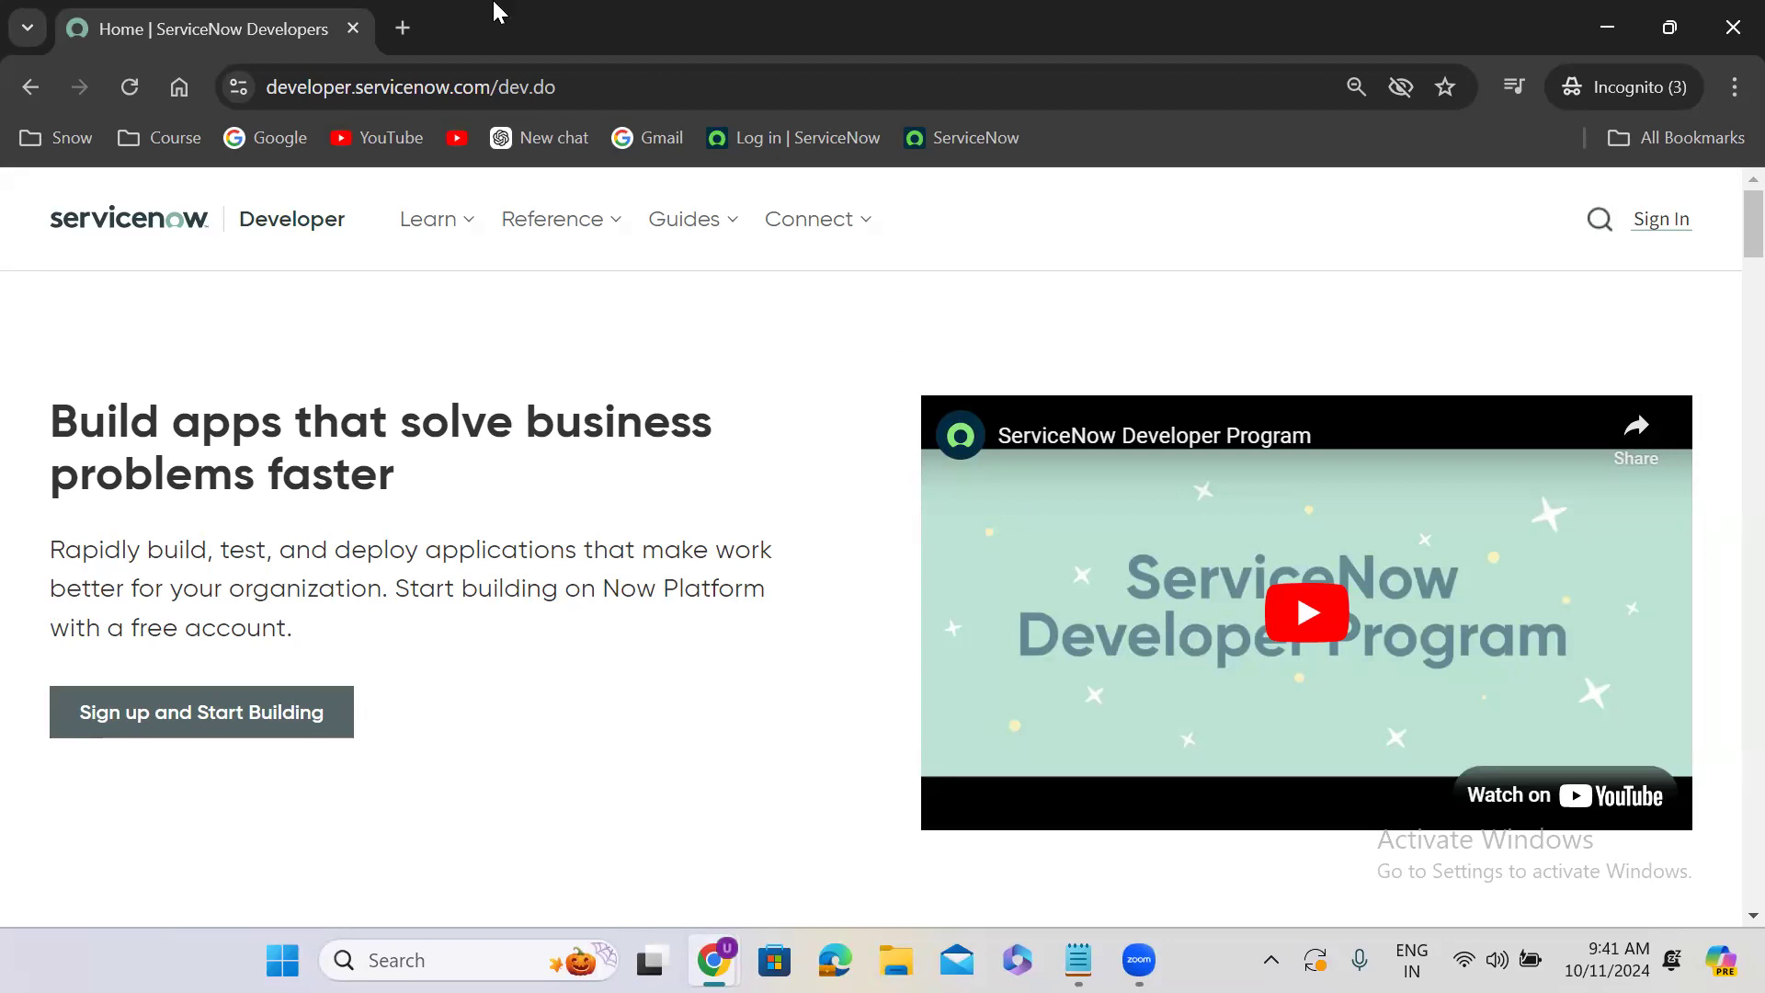
pyautogui.click(354, 30)
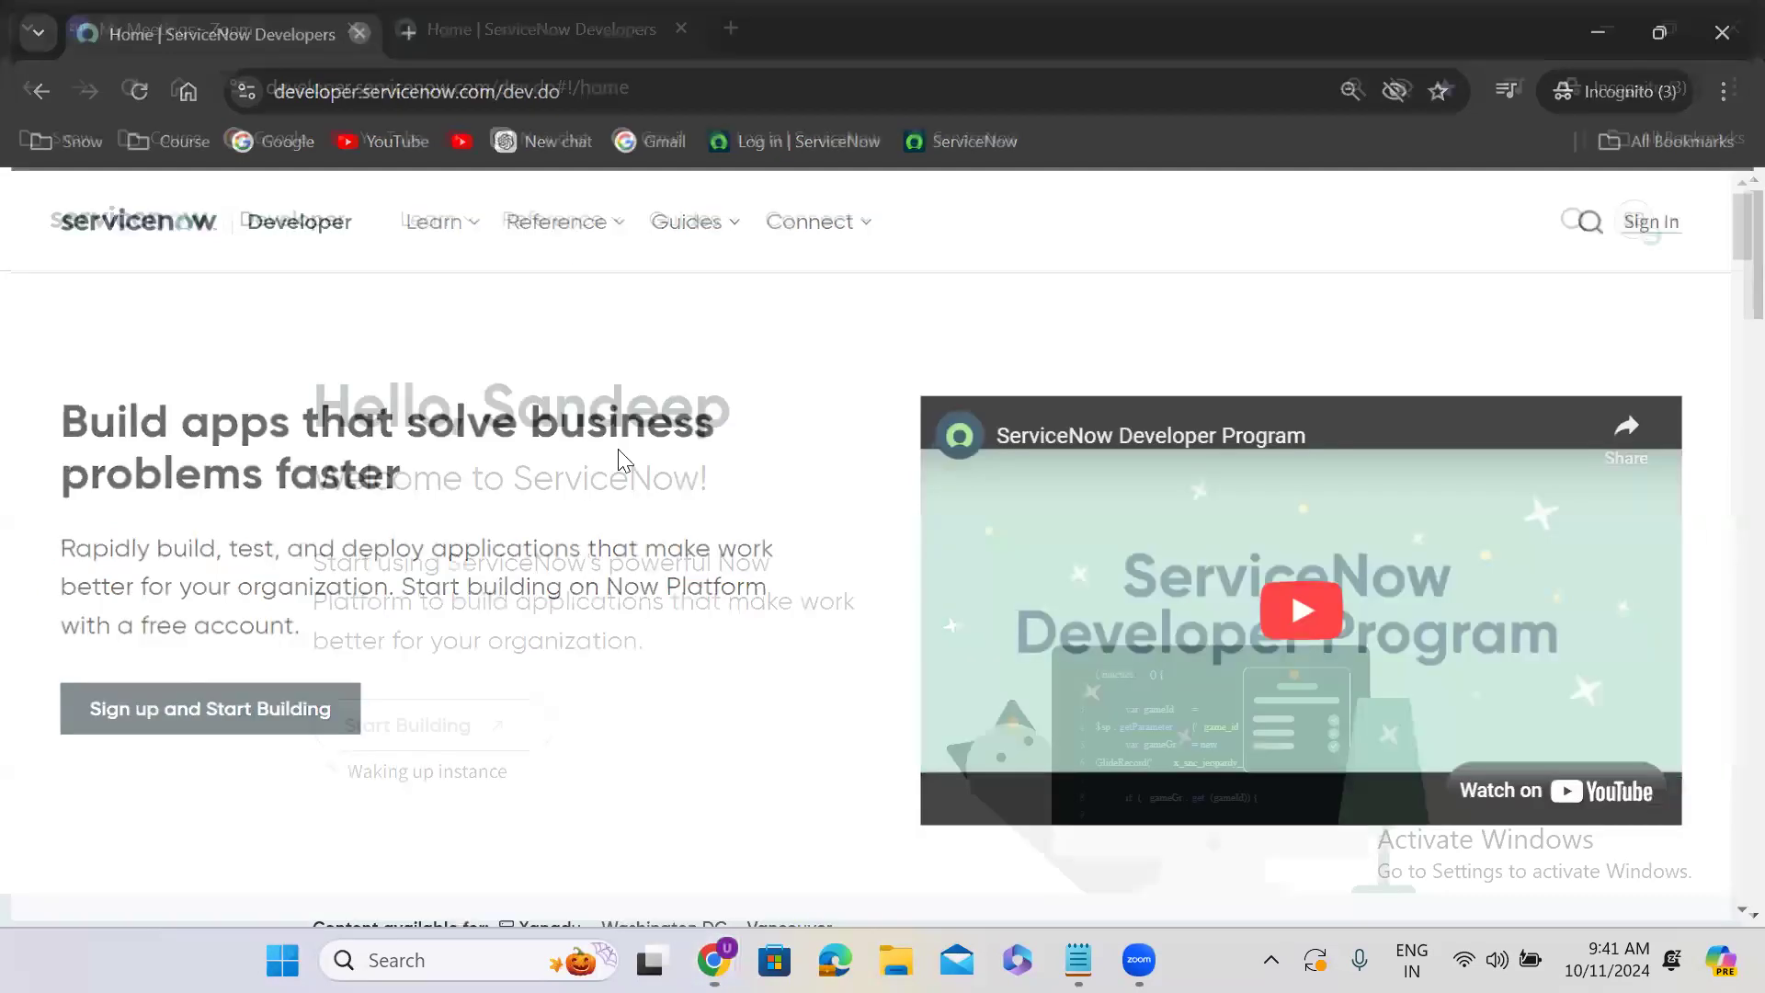
# - Open the ServiceNow sign-in form in the remaining Incognito window, ready for the e-mail entry
pyautogui.click(1369, 309)
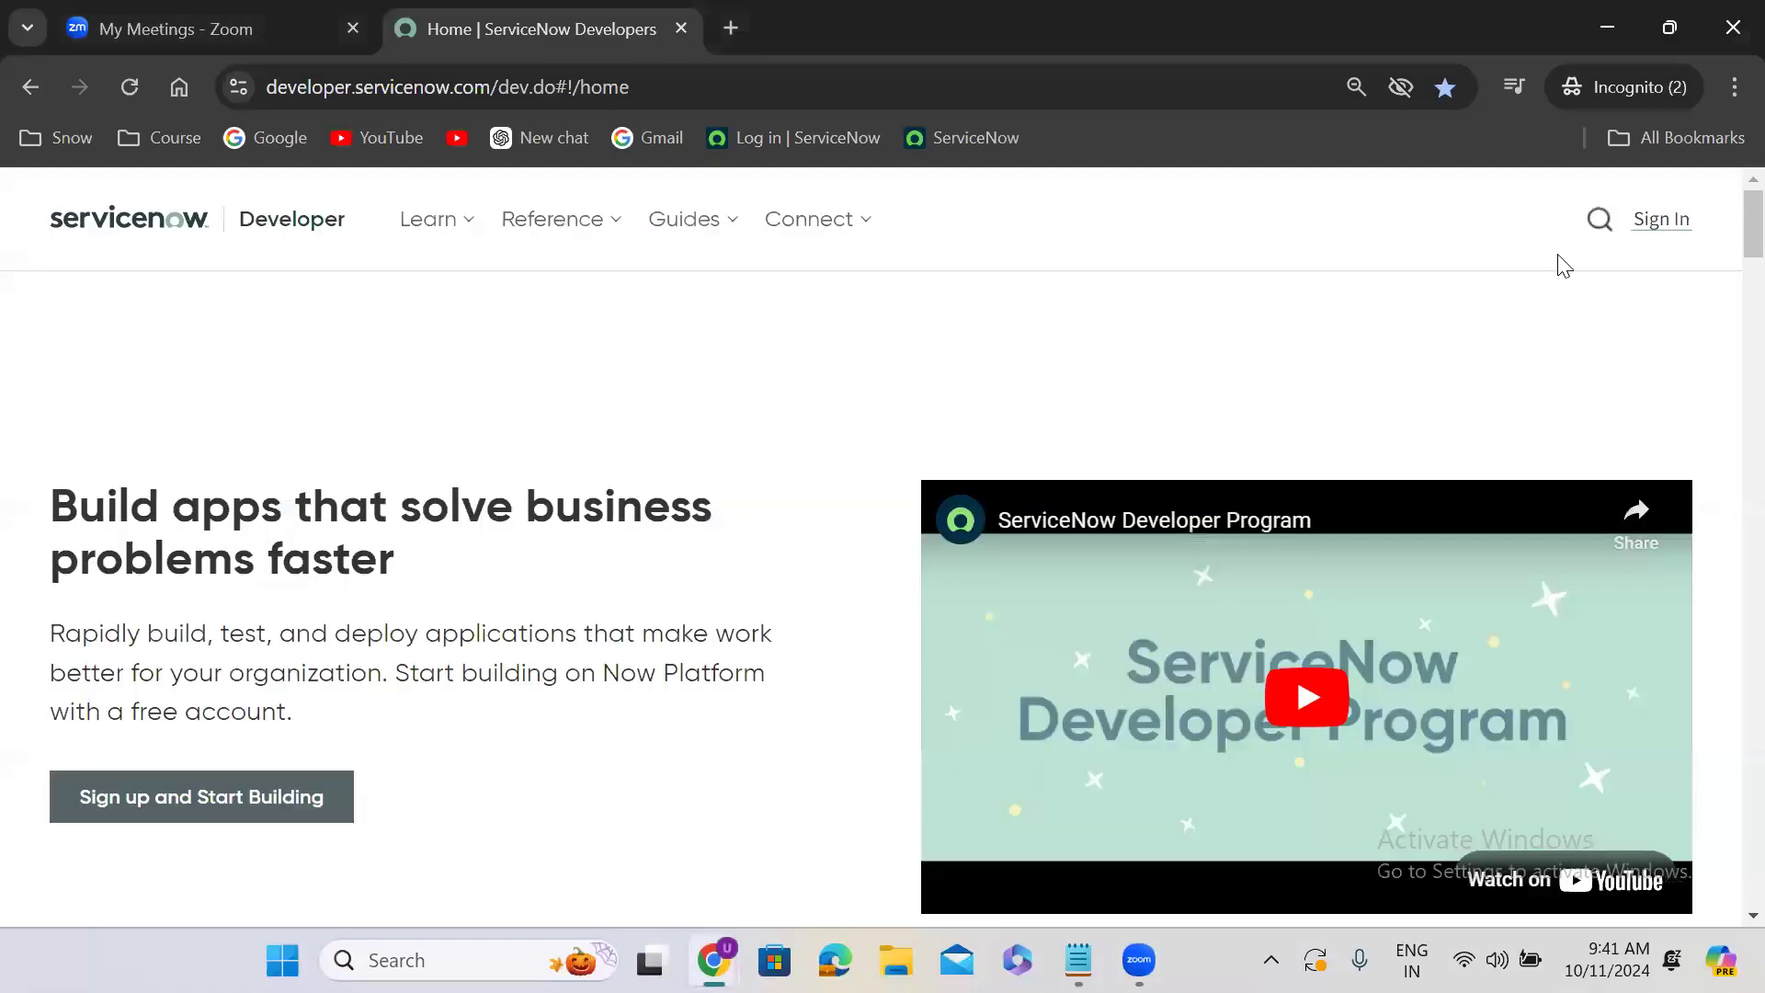
pyautogui.click(1662, 221)
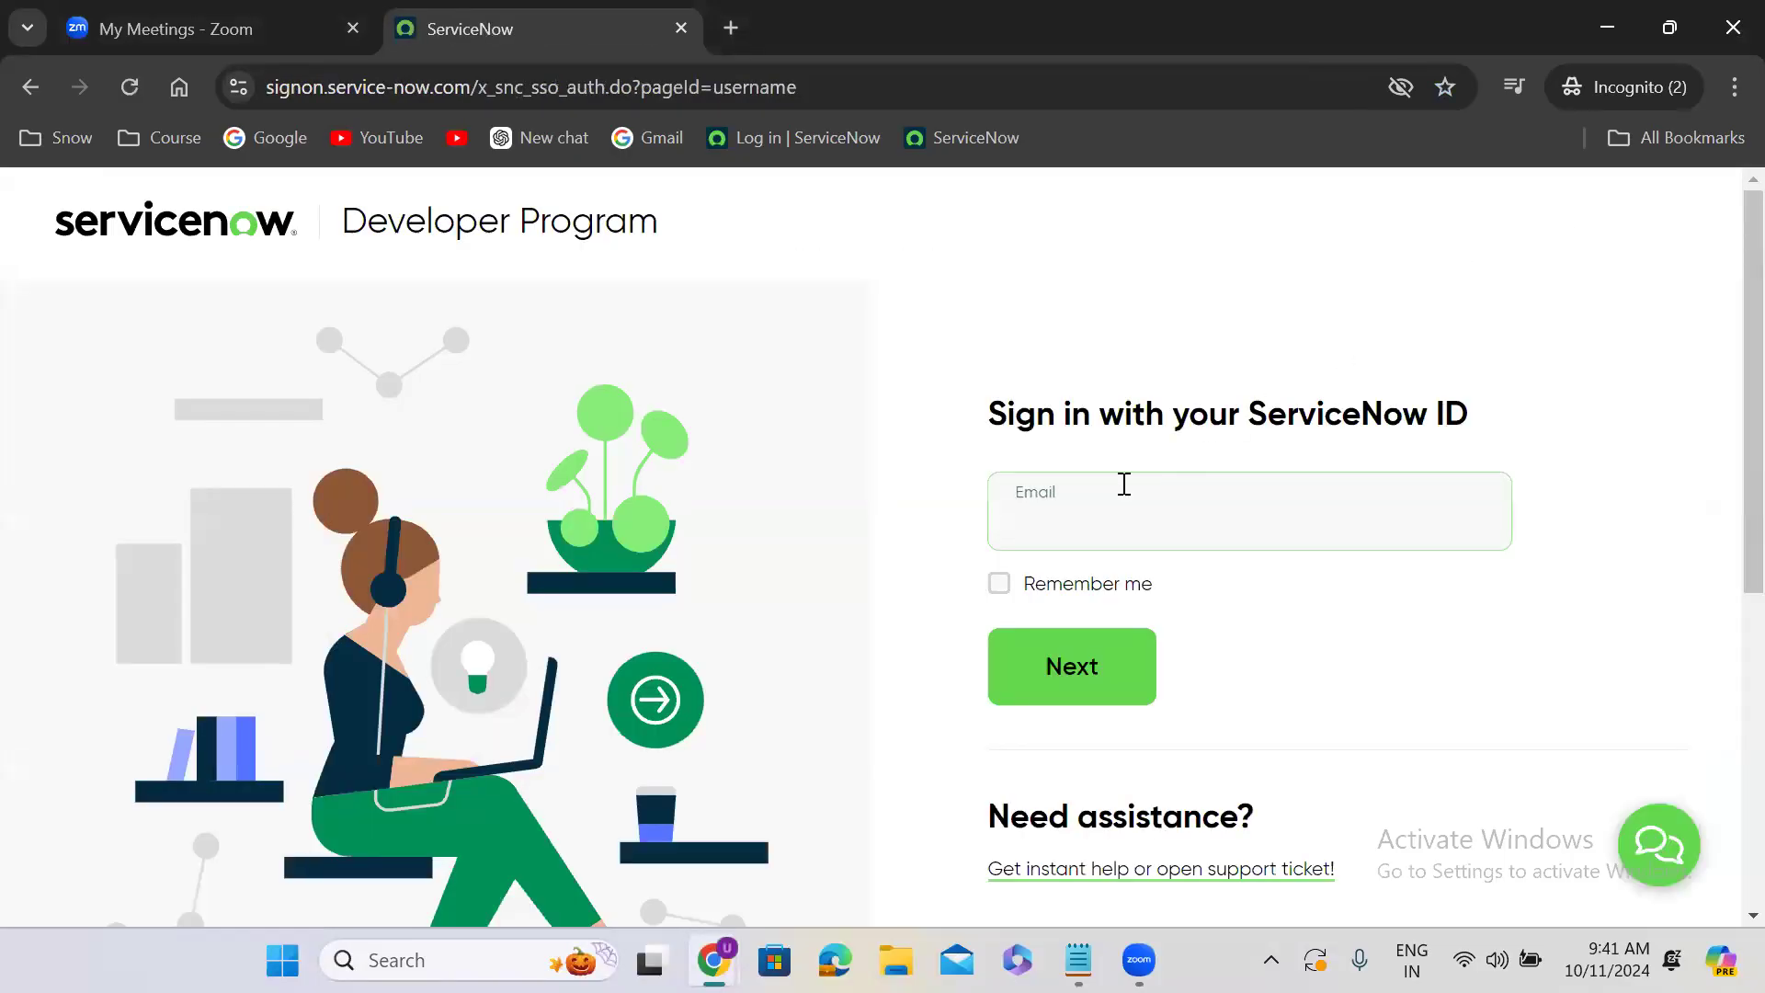
pyautogui.click(1045, 533)
pyautogui.write('uday')
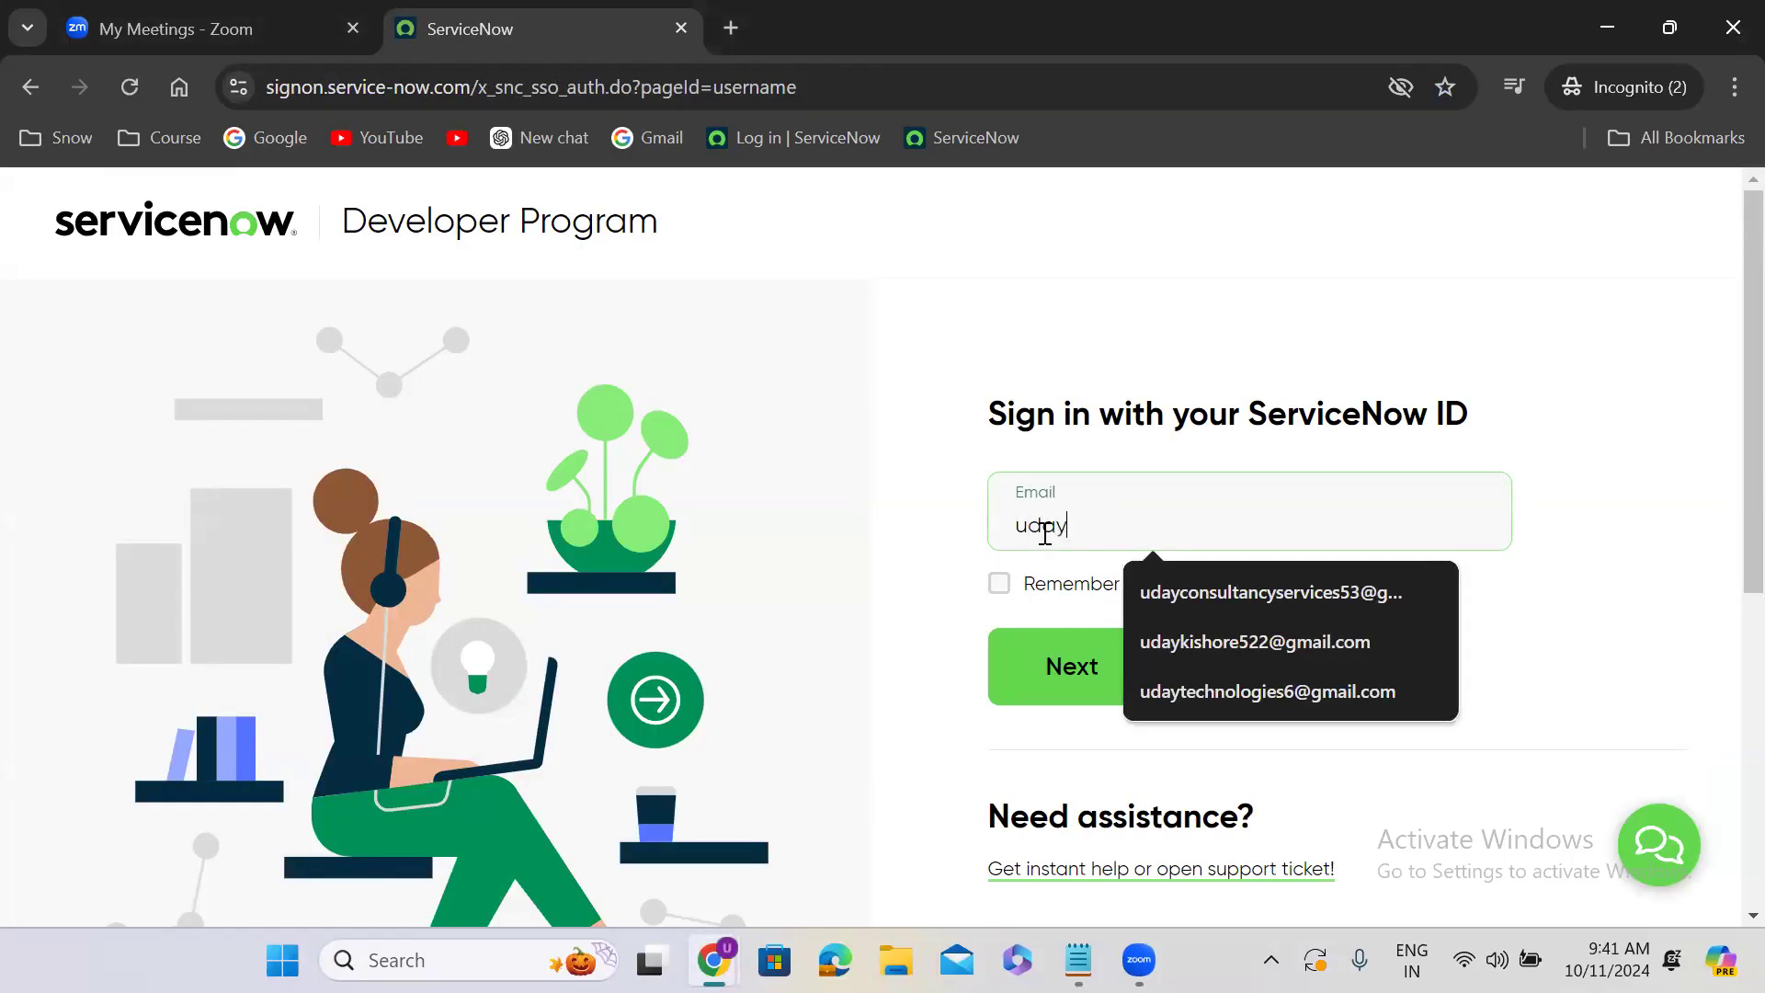
pyautogui.click(1252, 646)
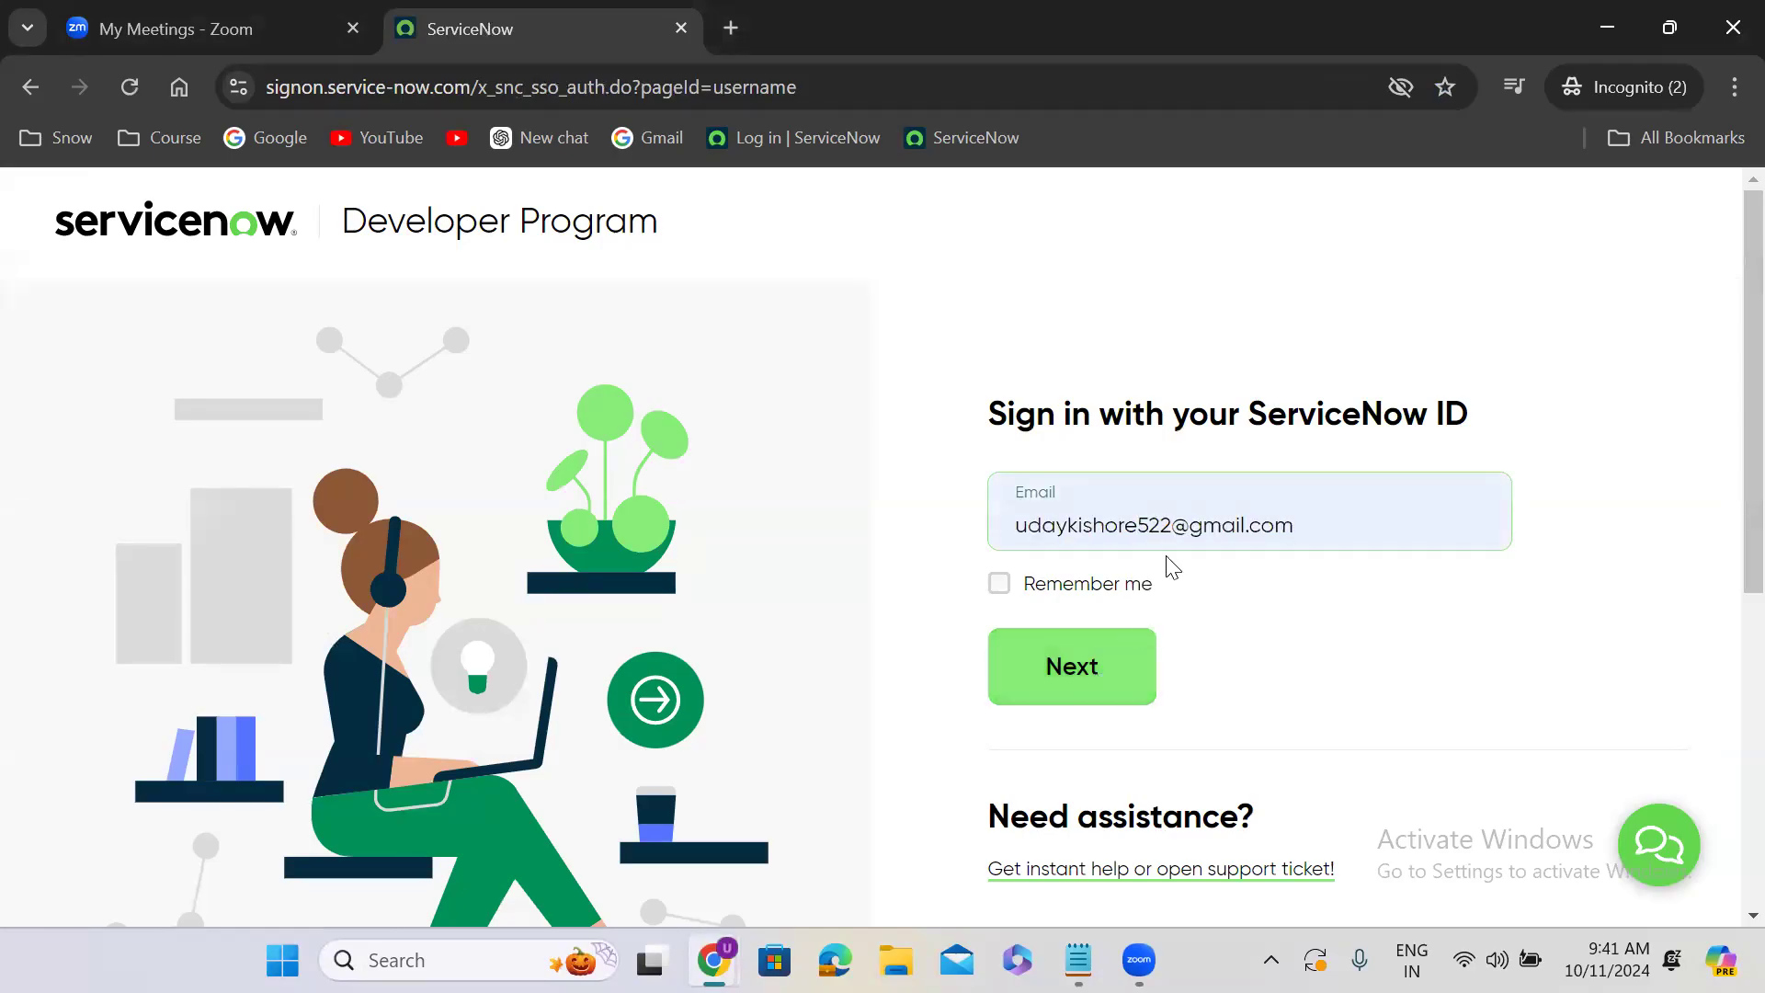
pyautogui.doubleClick(1168, 525)
pyautogui.hotkey('ctrl', 'a')
pyautogui.press('BackSpace')
pyautogui.write('ba')
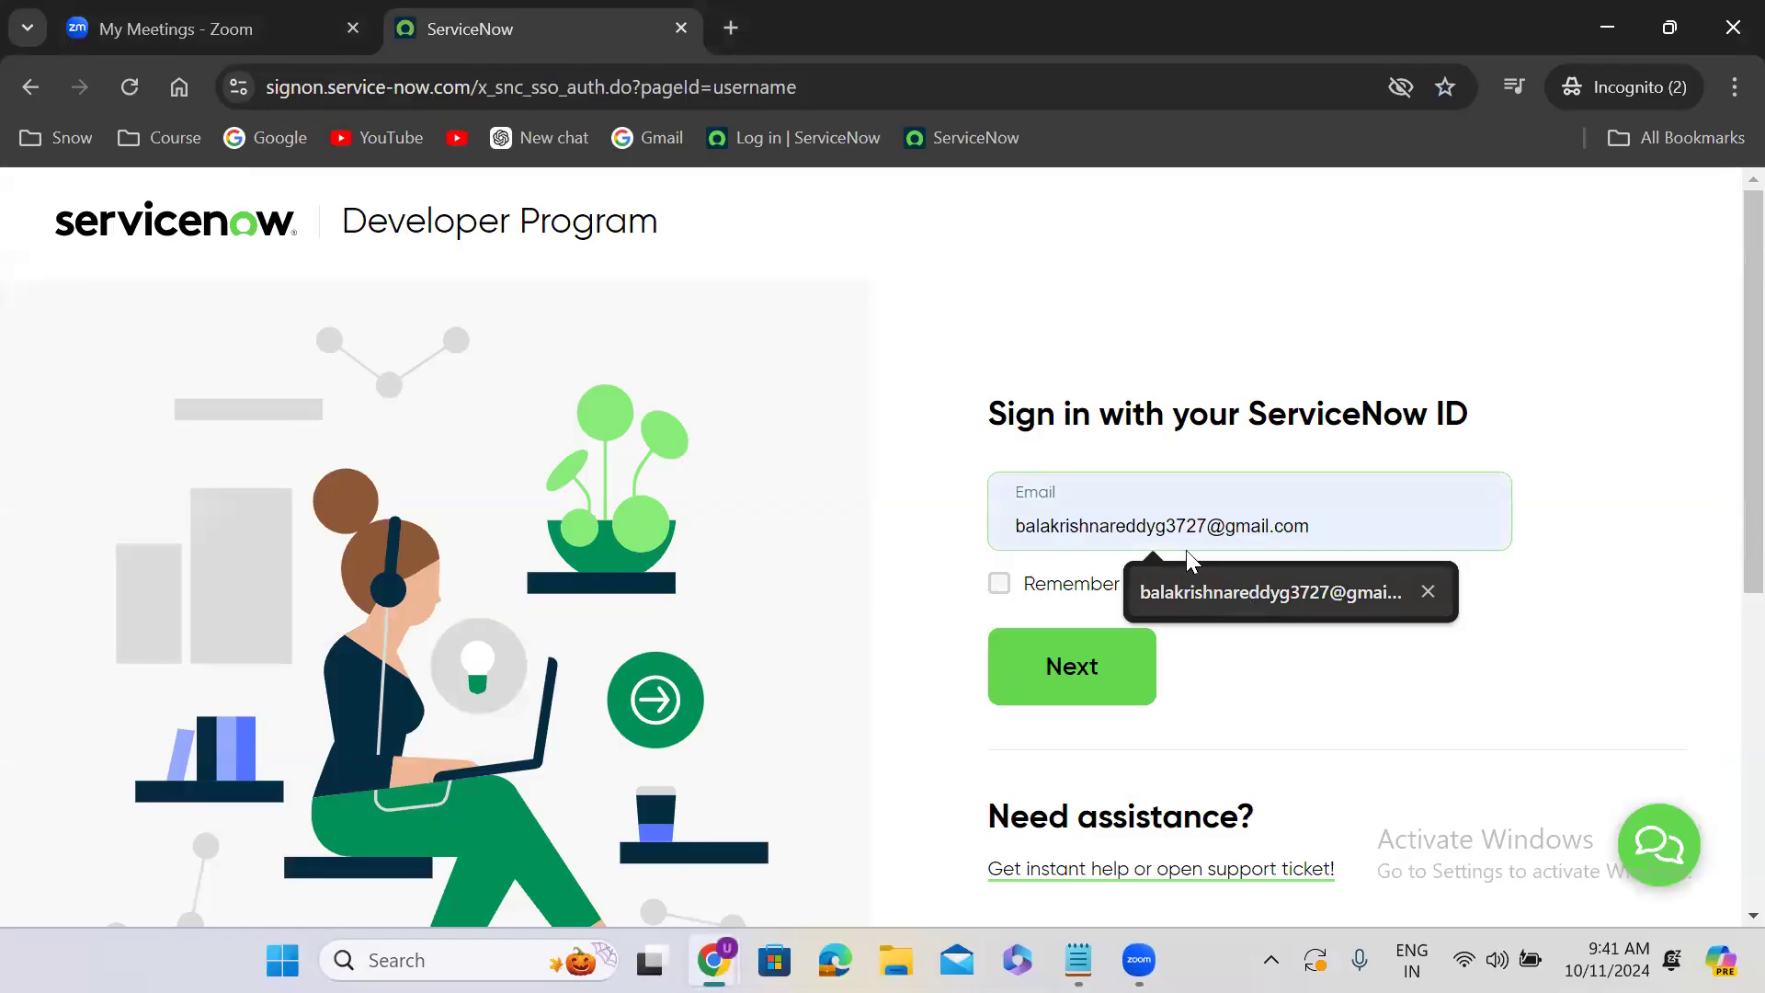
pyautogui.press('BackSpace')
pyautogui.press('BackSpace')
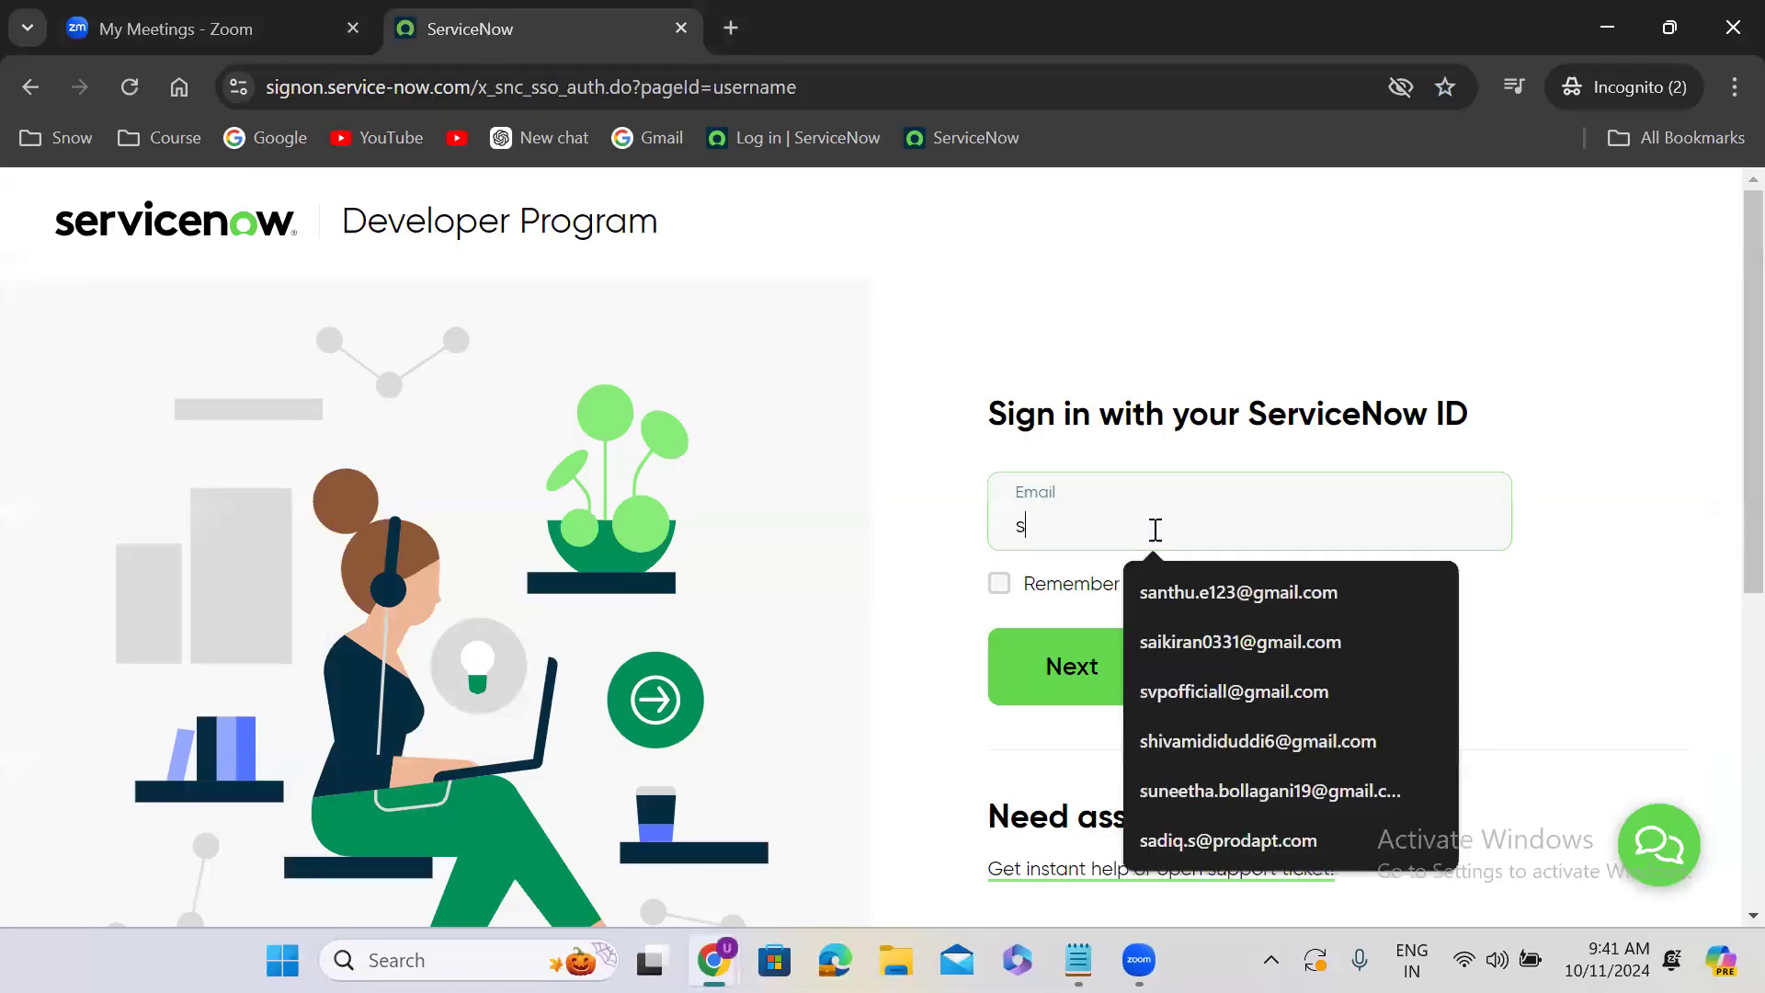
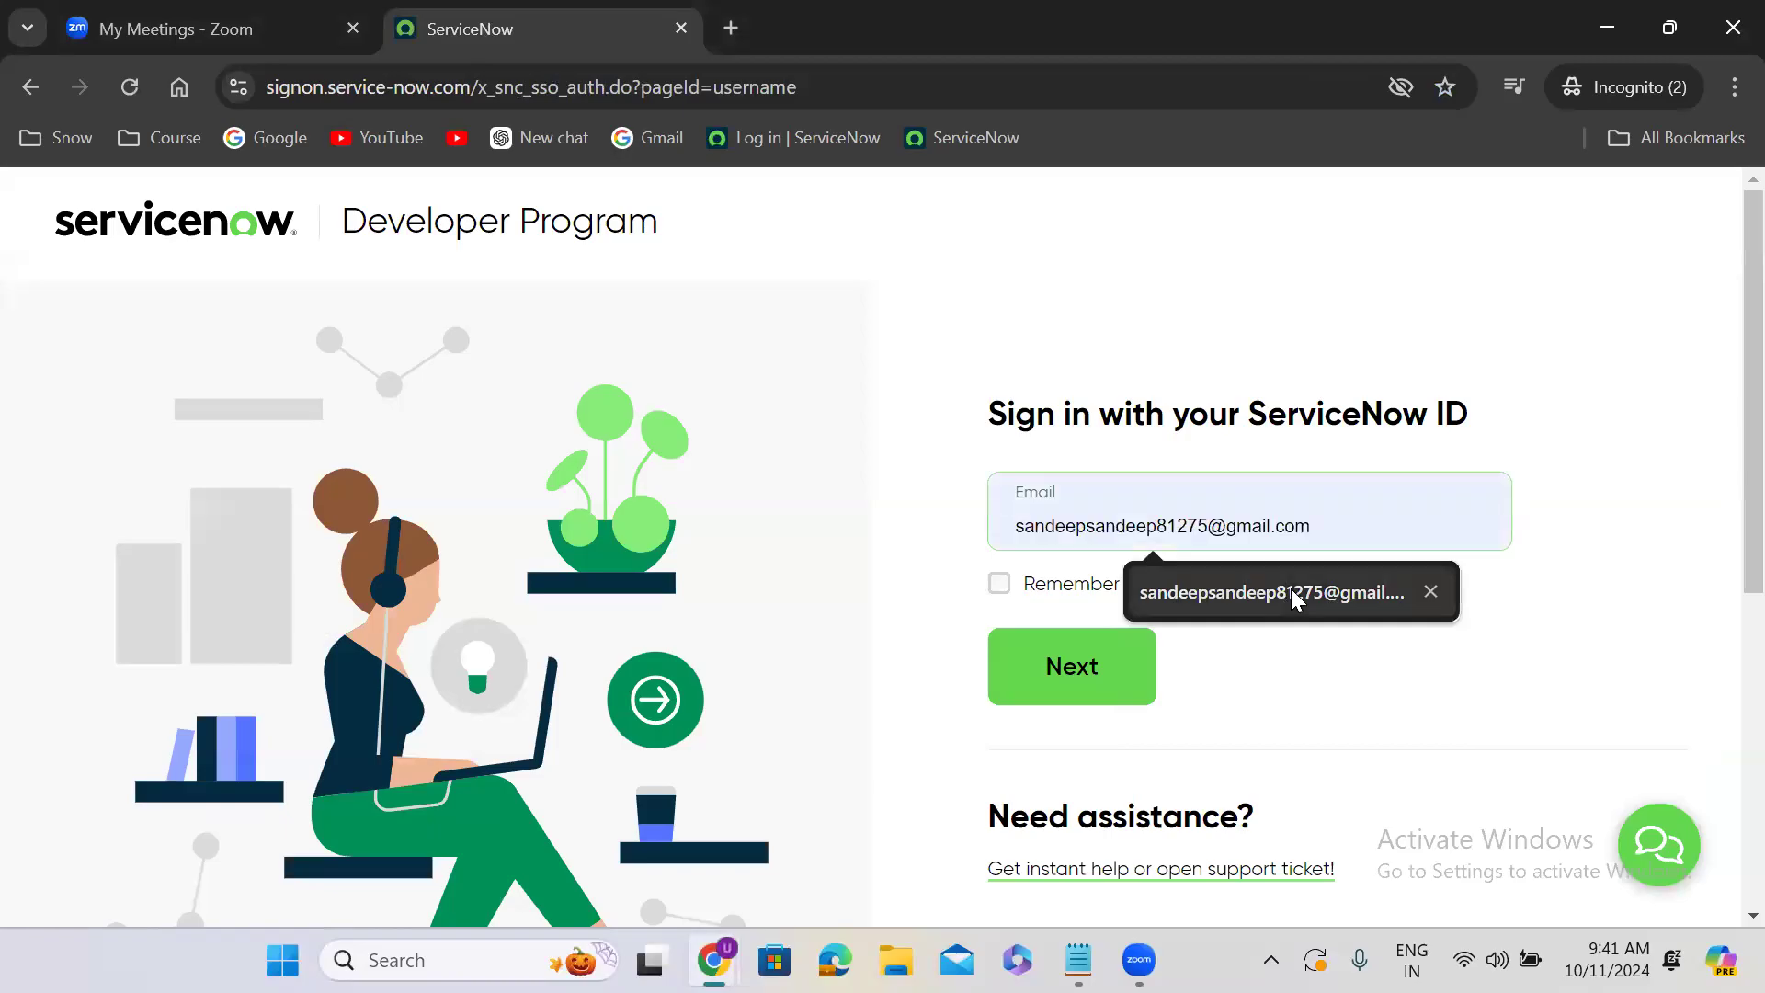
# - Try to sign in by picking a saved account e-mail and entering the account password
pyautogui.click(1294, 599)
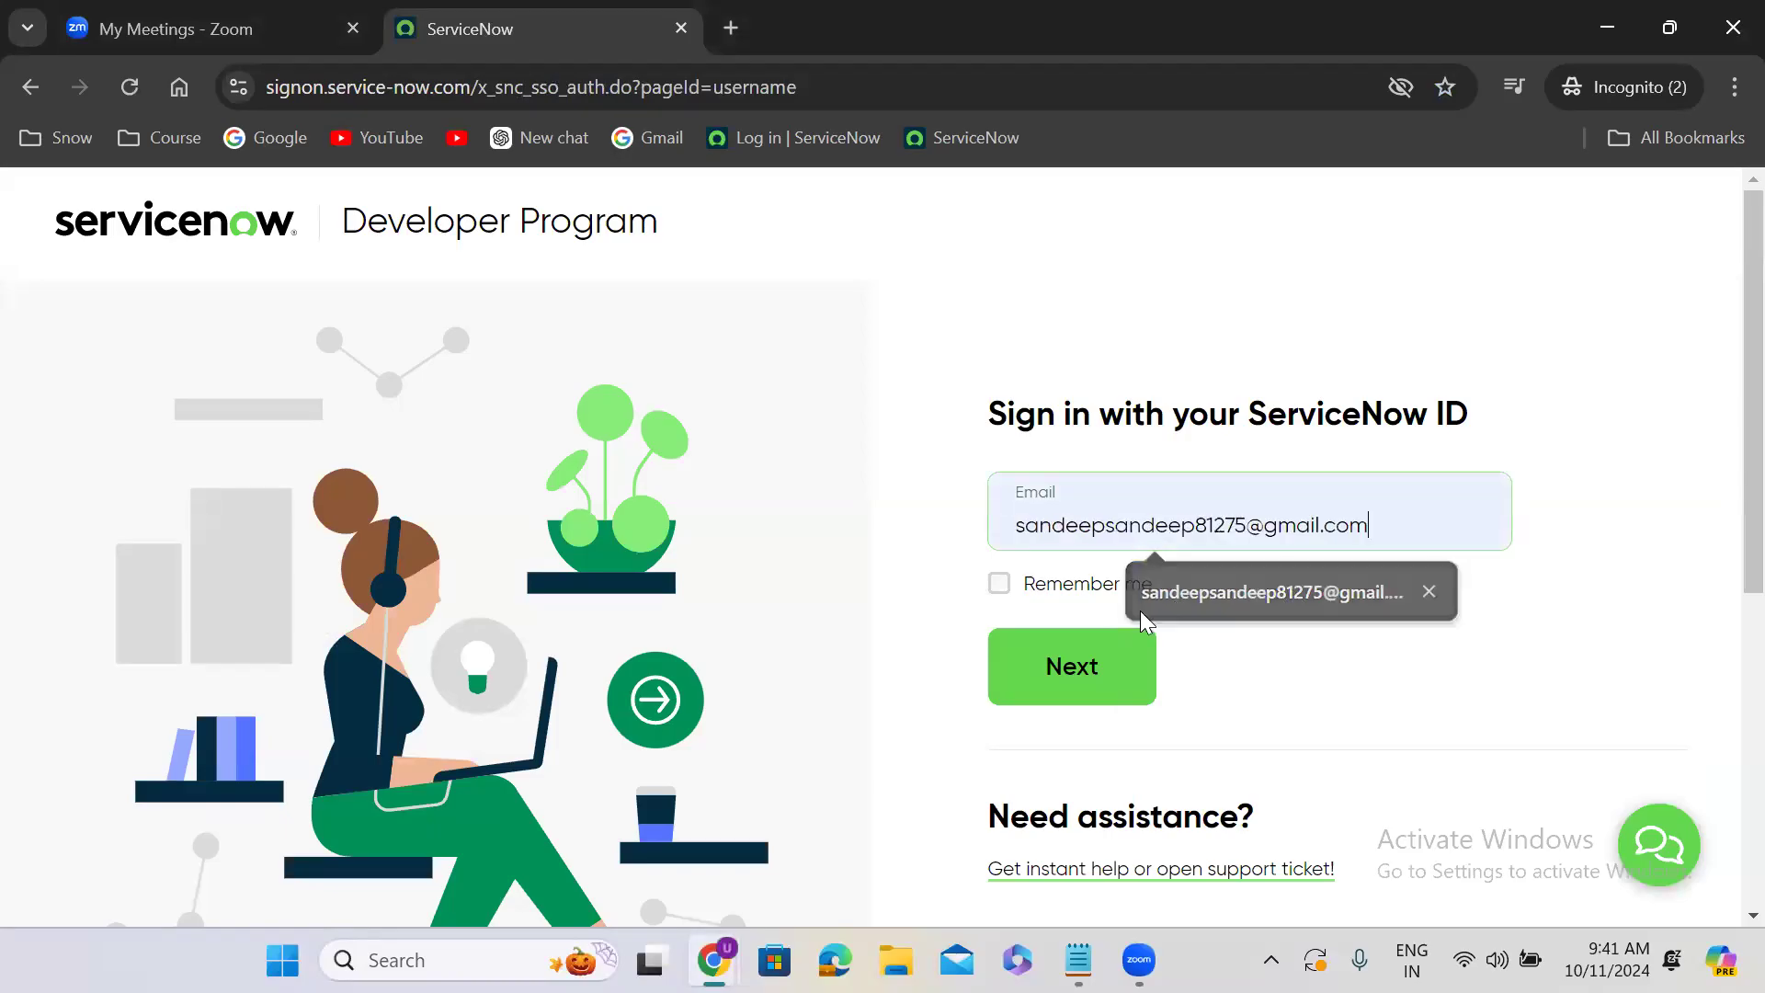
pyautogui.click(1065, 668)
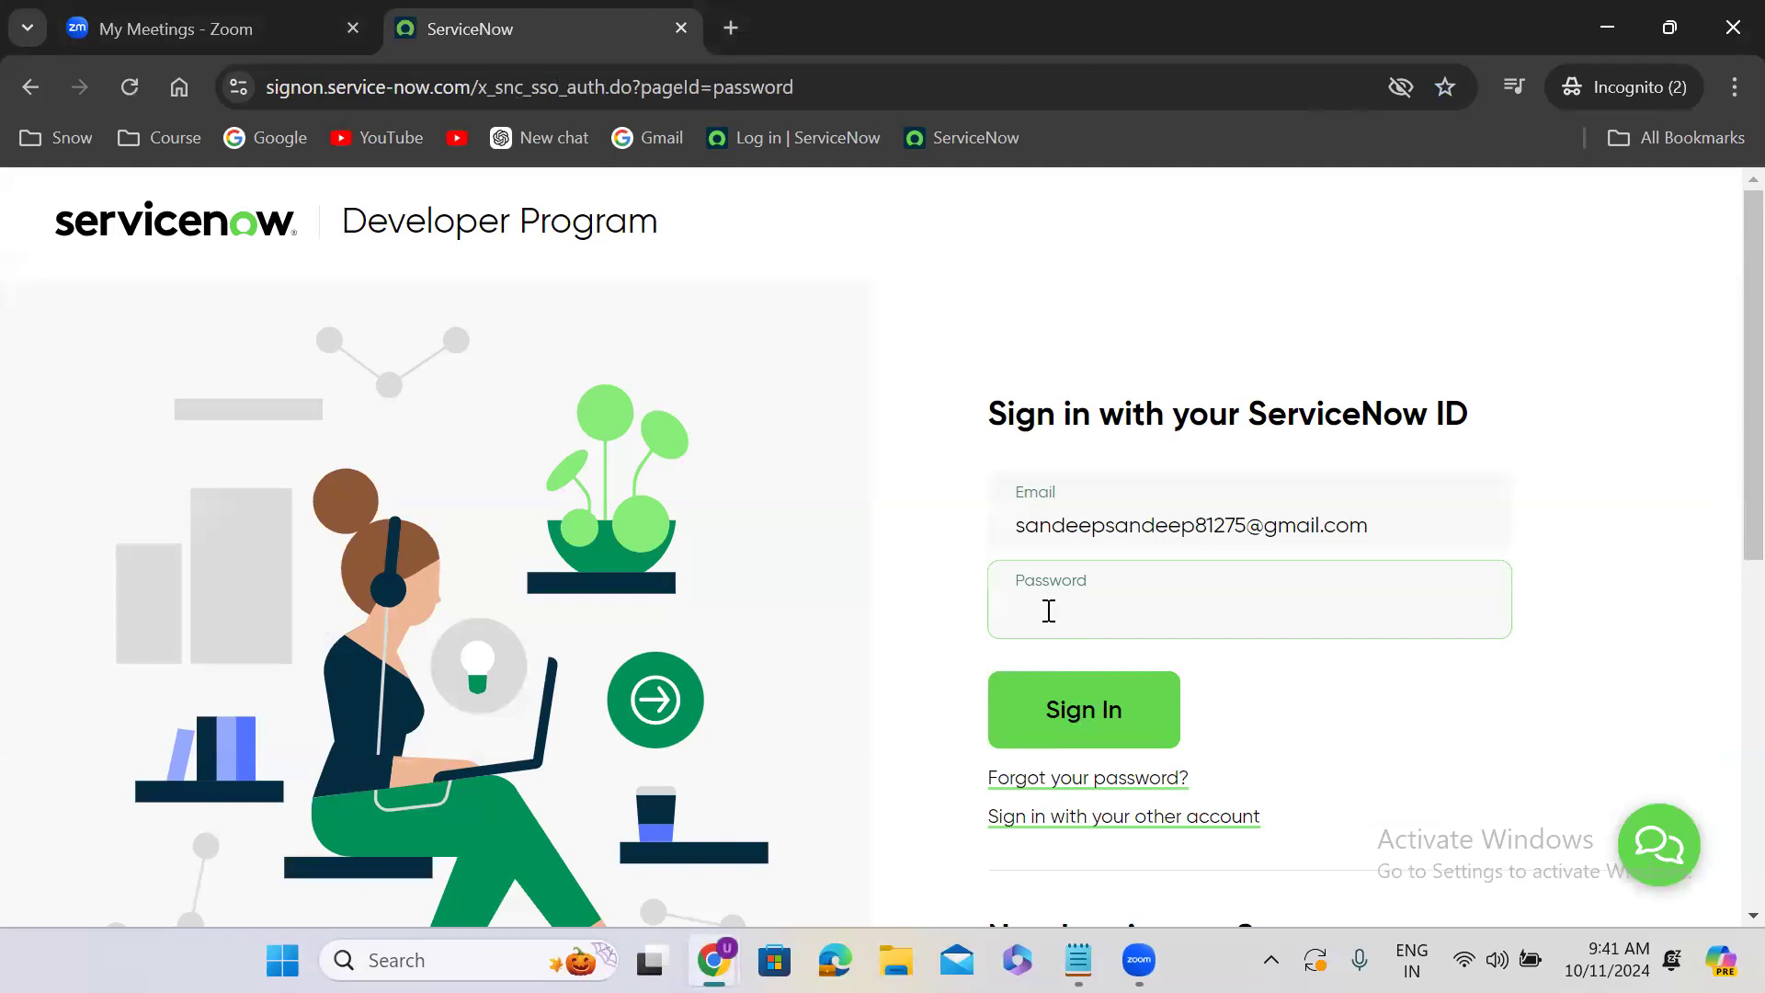
pyautogui.write('••••••••••')
pyautogui.click(1127, 714)
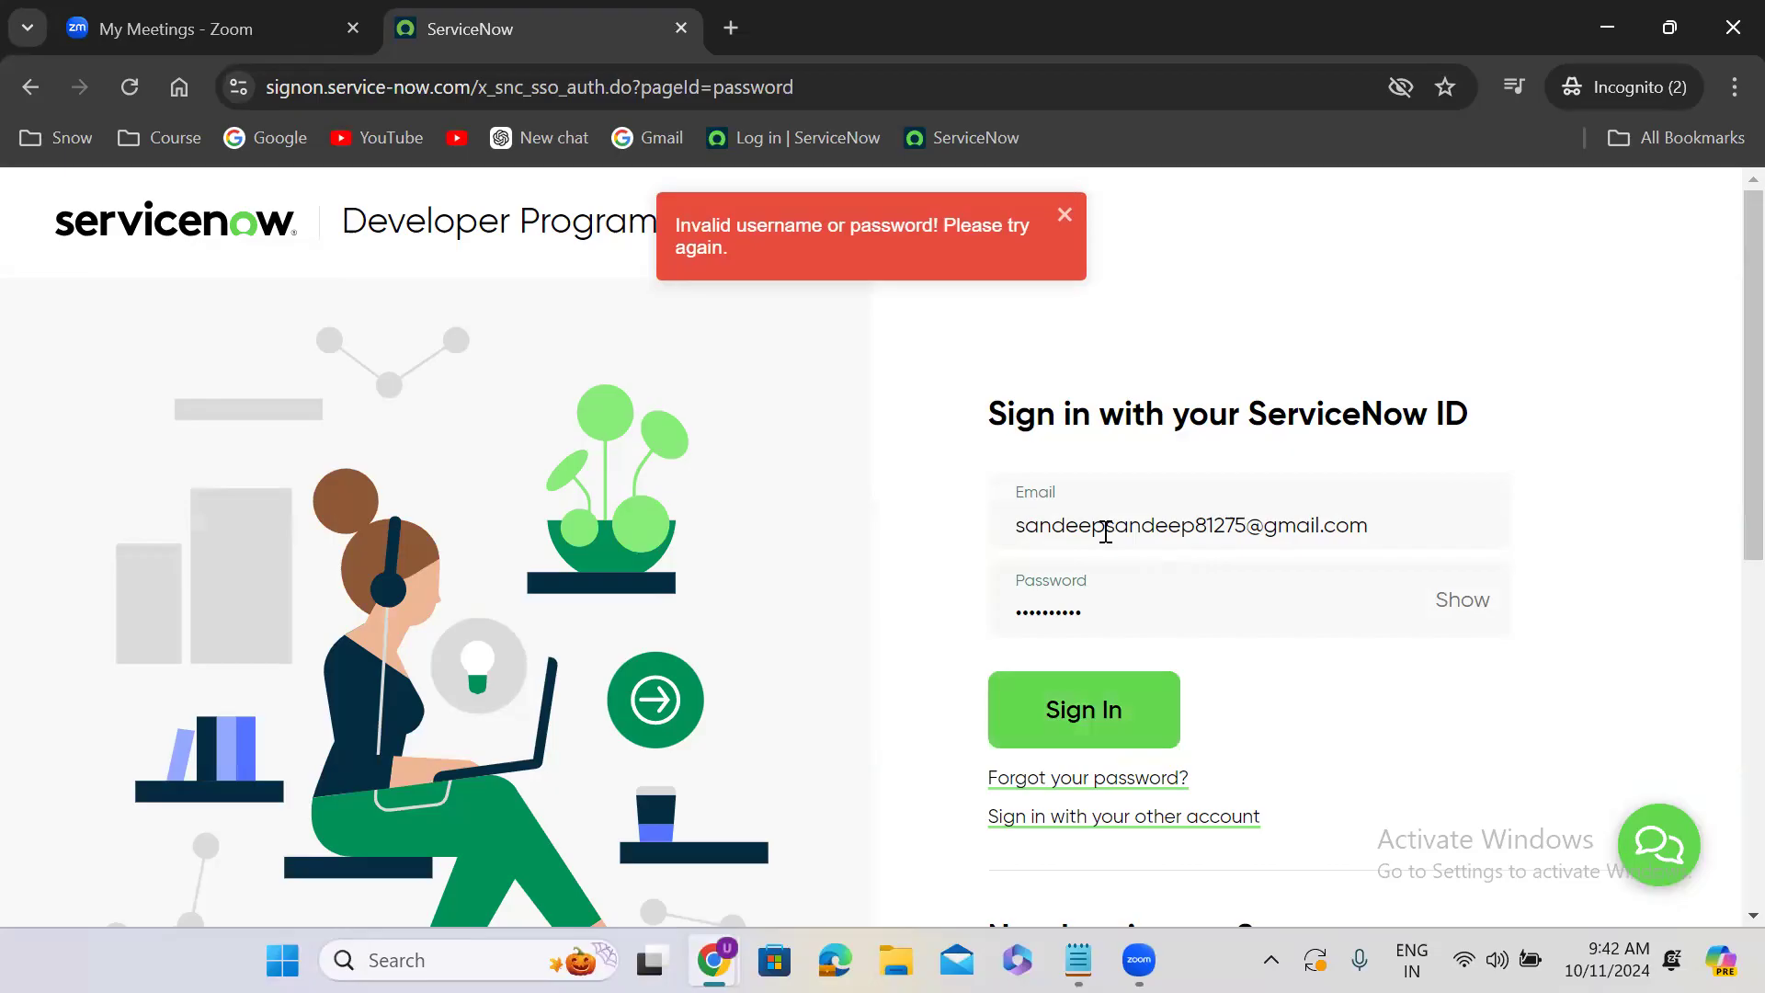
# - Reload the sign-in page to return to an empty e-mail form
pyautogui.tripleClick(1245, 538)
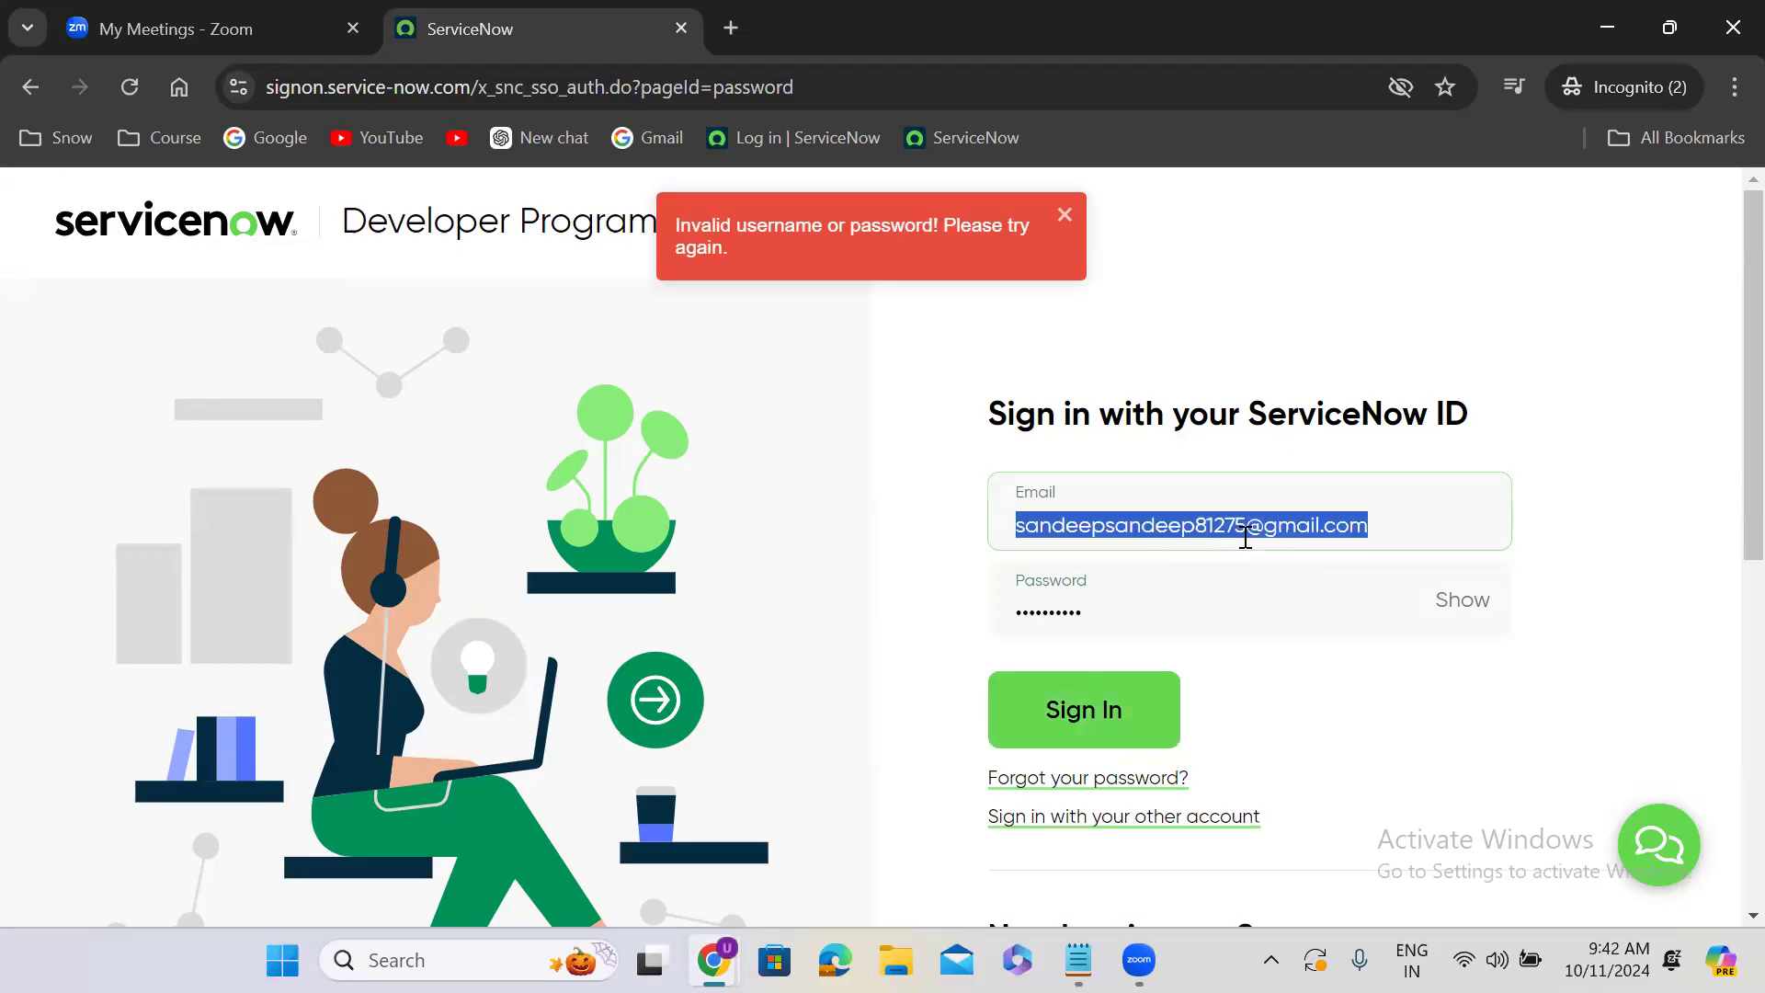
pyautogui.click(140, 87)
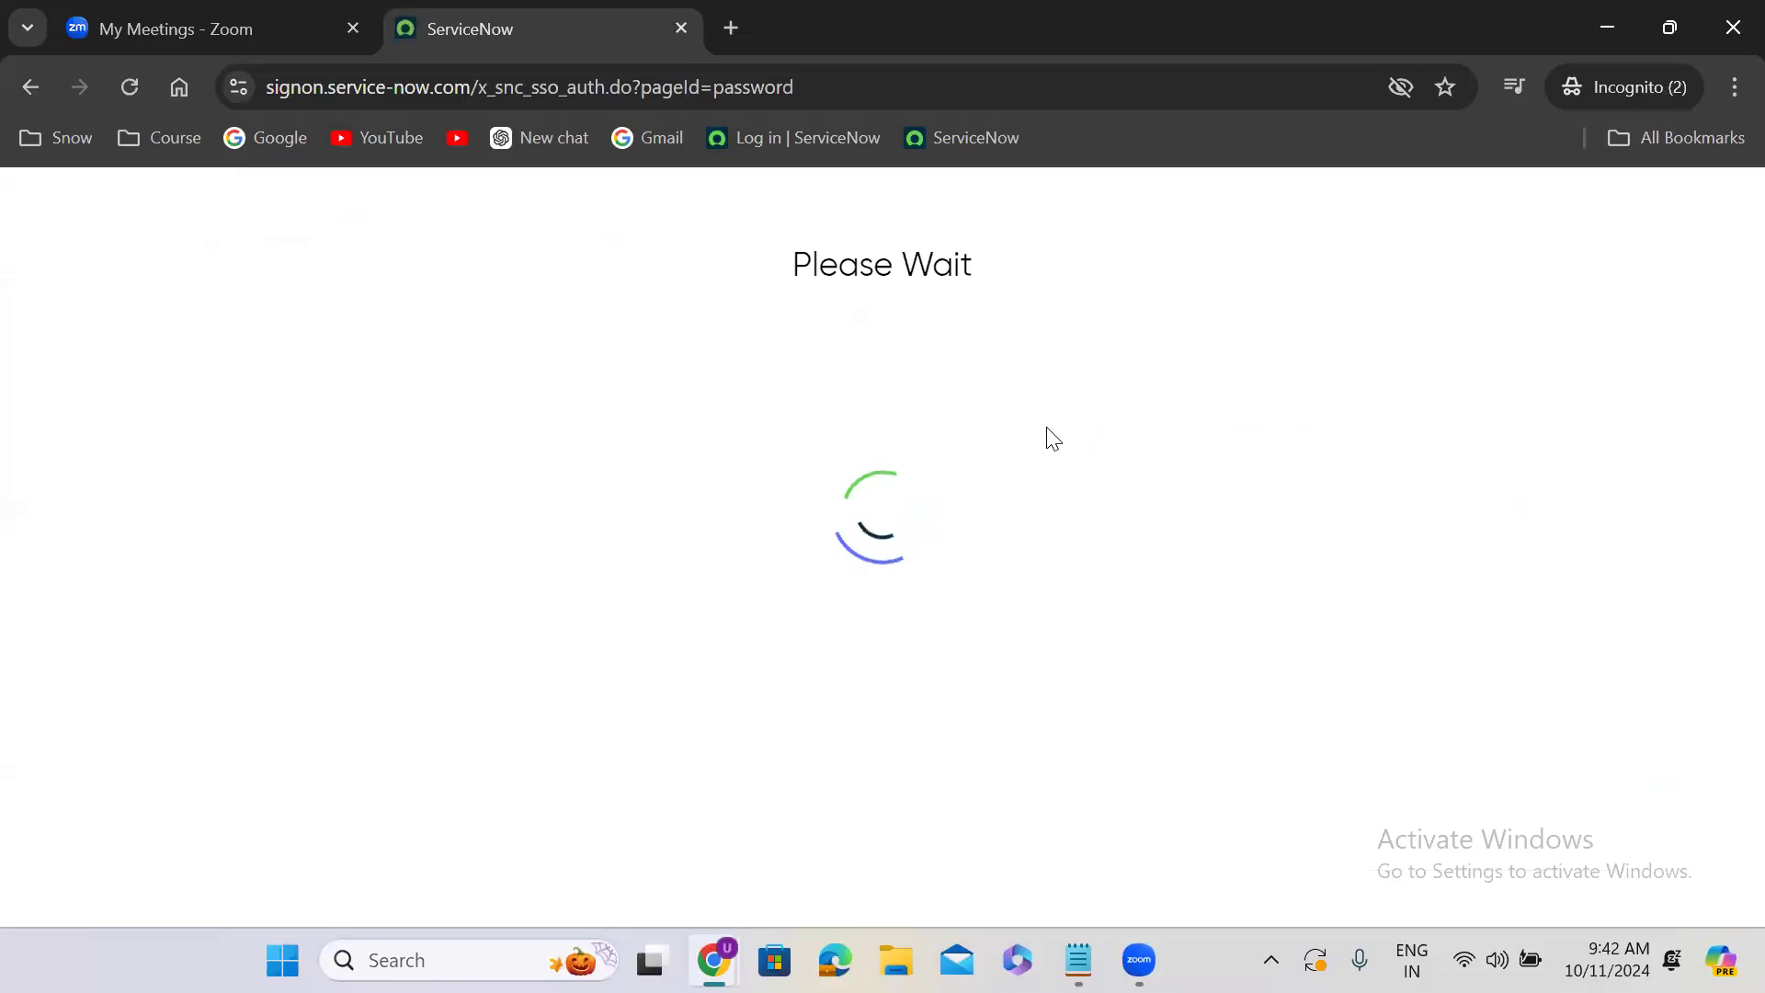
pyautogui.click(1042, 536)
pyautogui.write('sand')
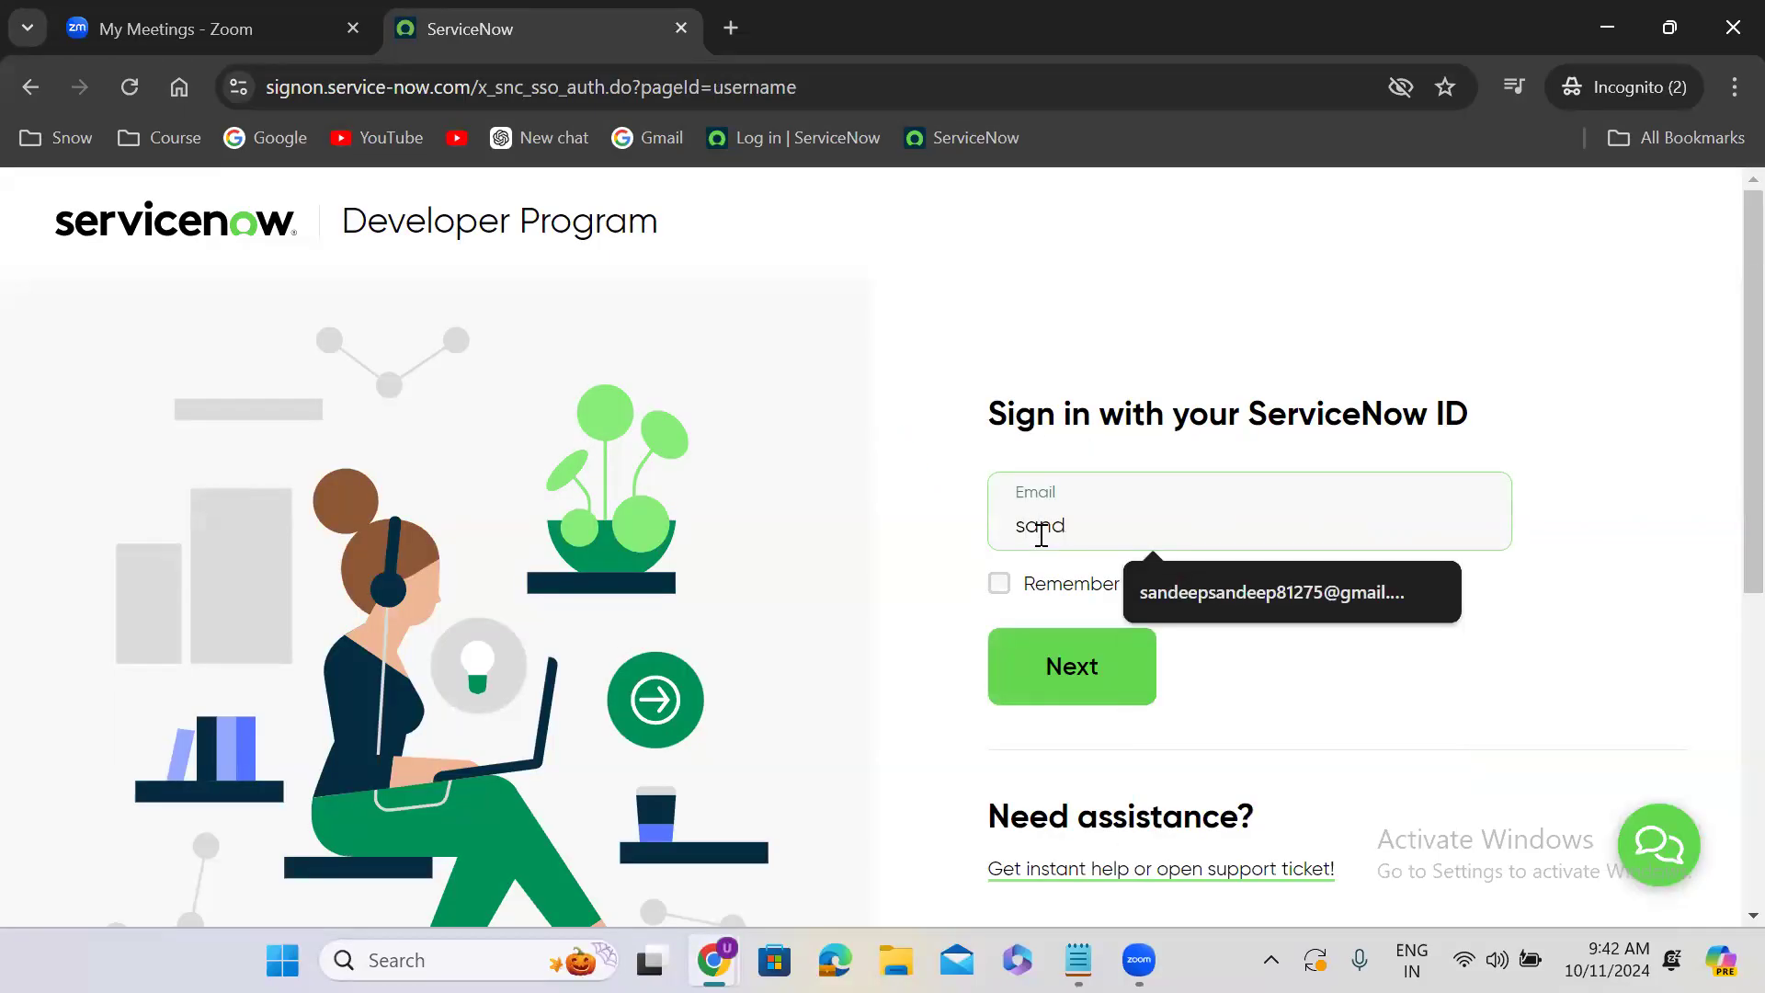
pyautogui.press('BackSpace')
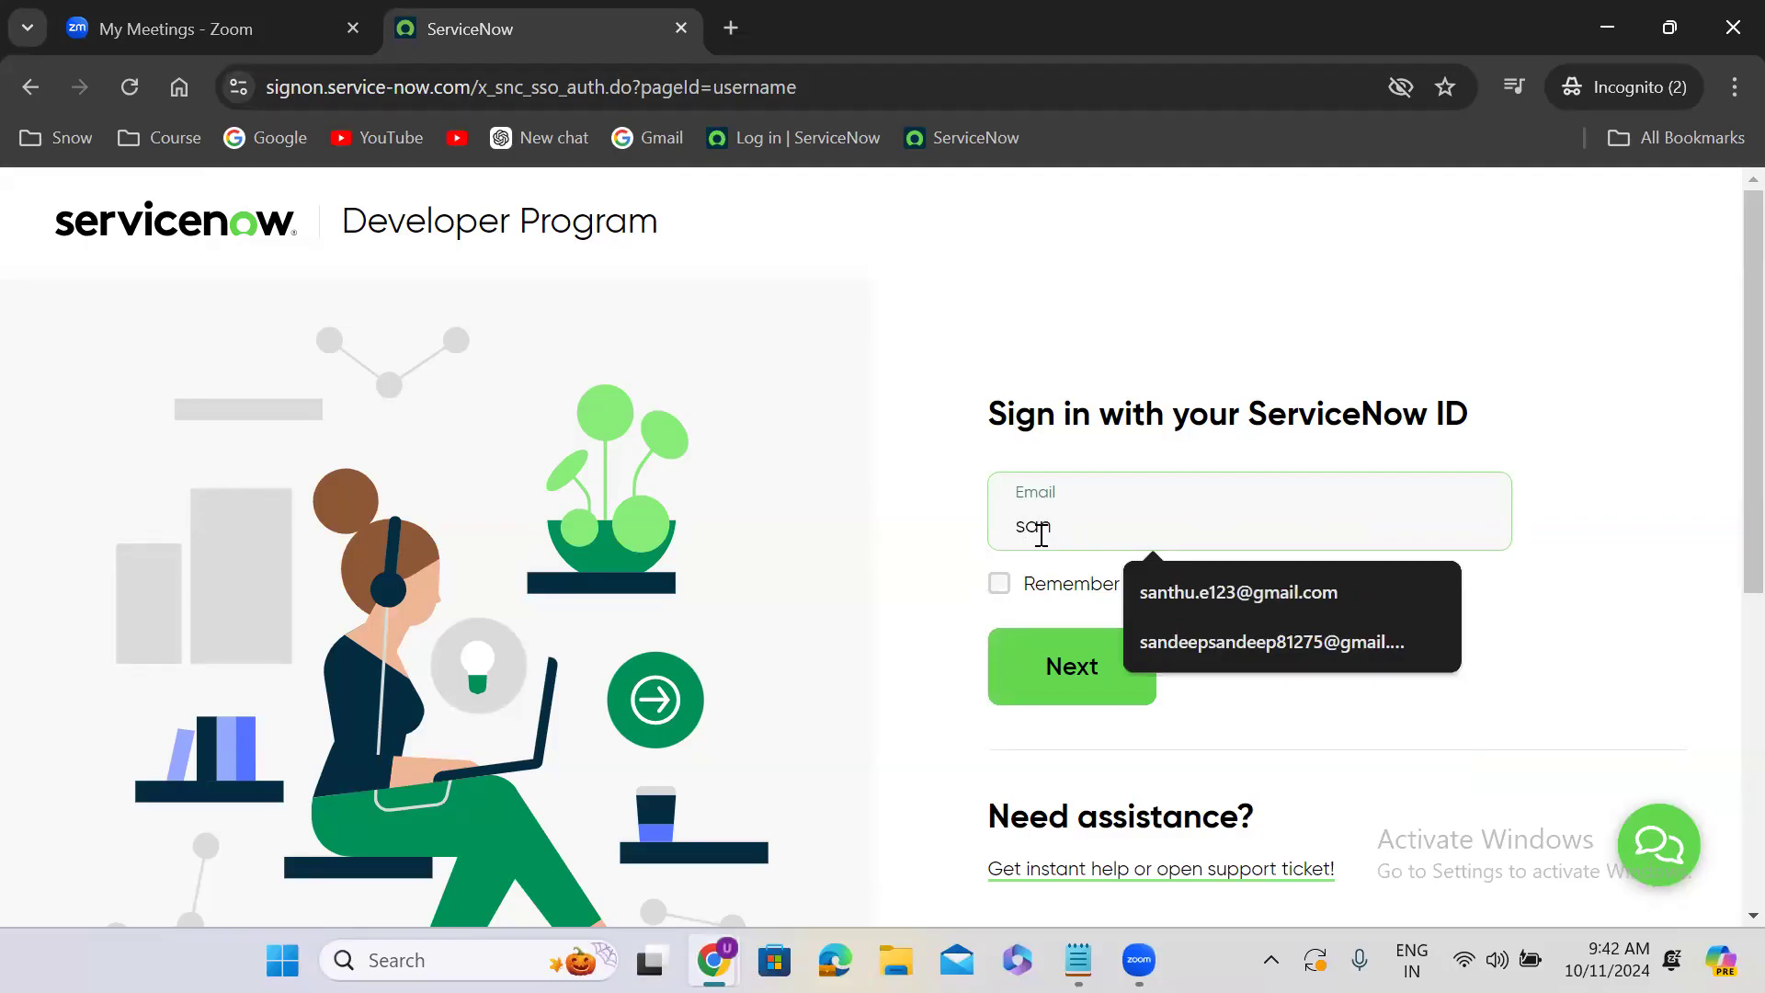
pyautogui.press('BackSpace')
pyautogui.press('BackSpace')
pyautogui.press('BackSpace')
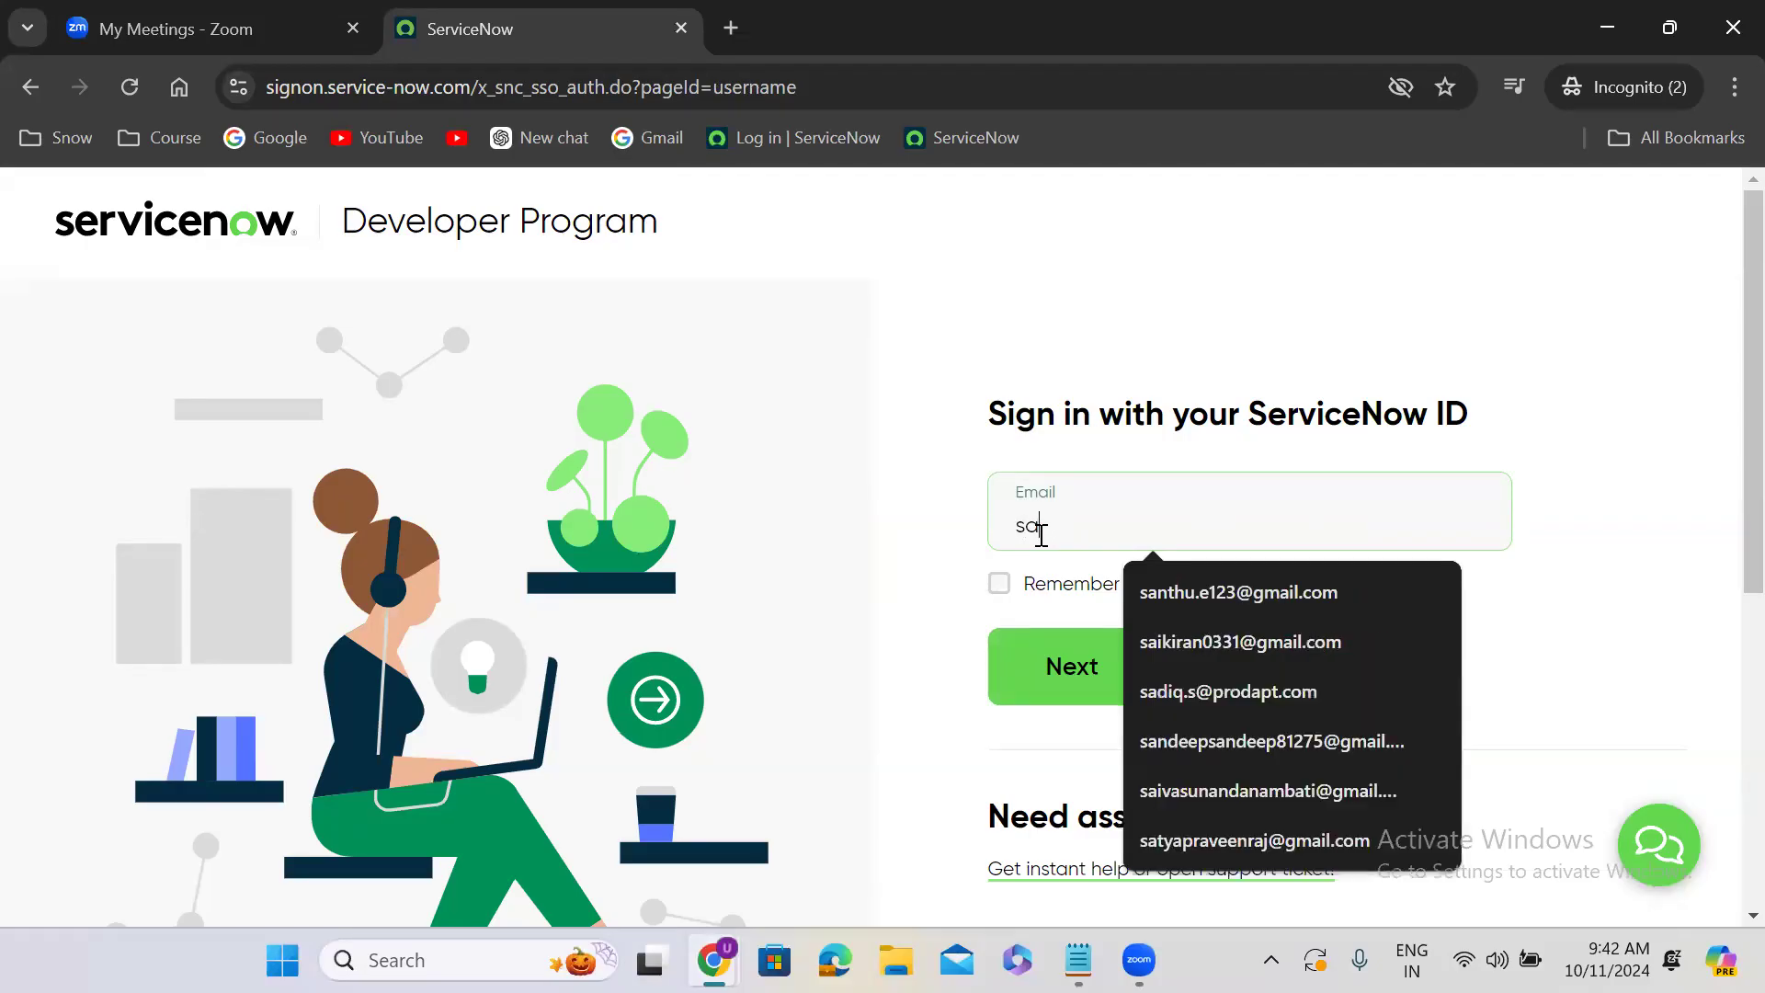
pyautogui.write('ba')
pyautogui.press('BackSpace')
pyautogui.press('BackSpace')
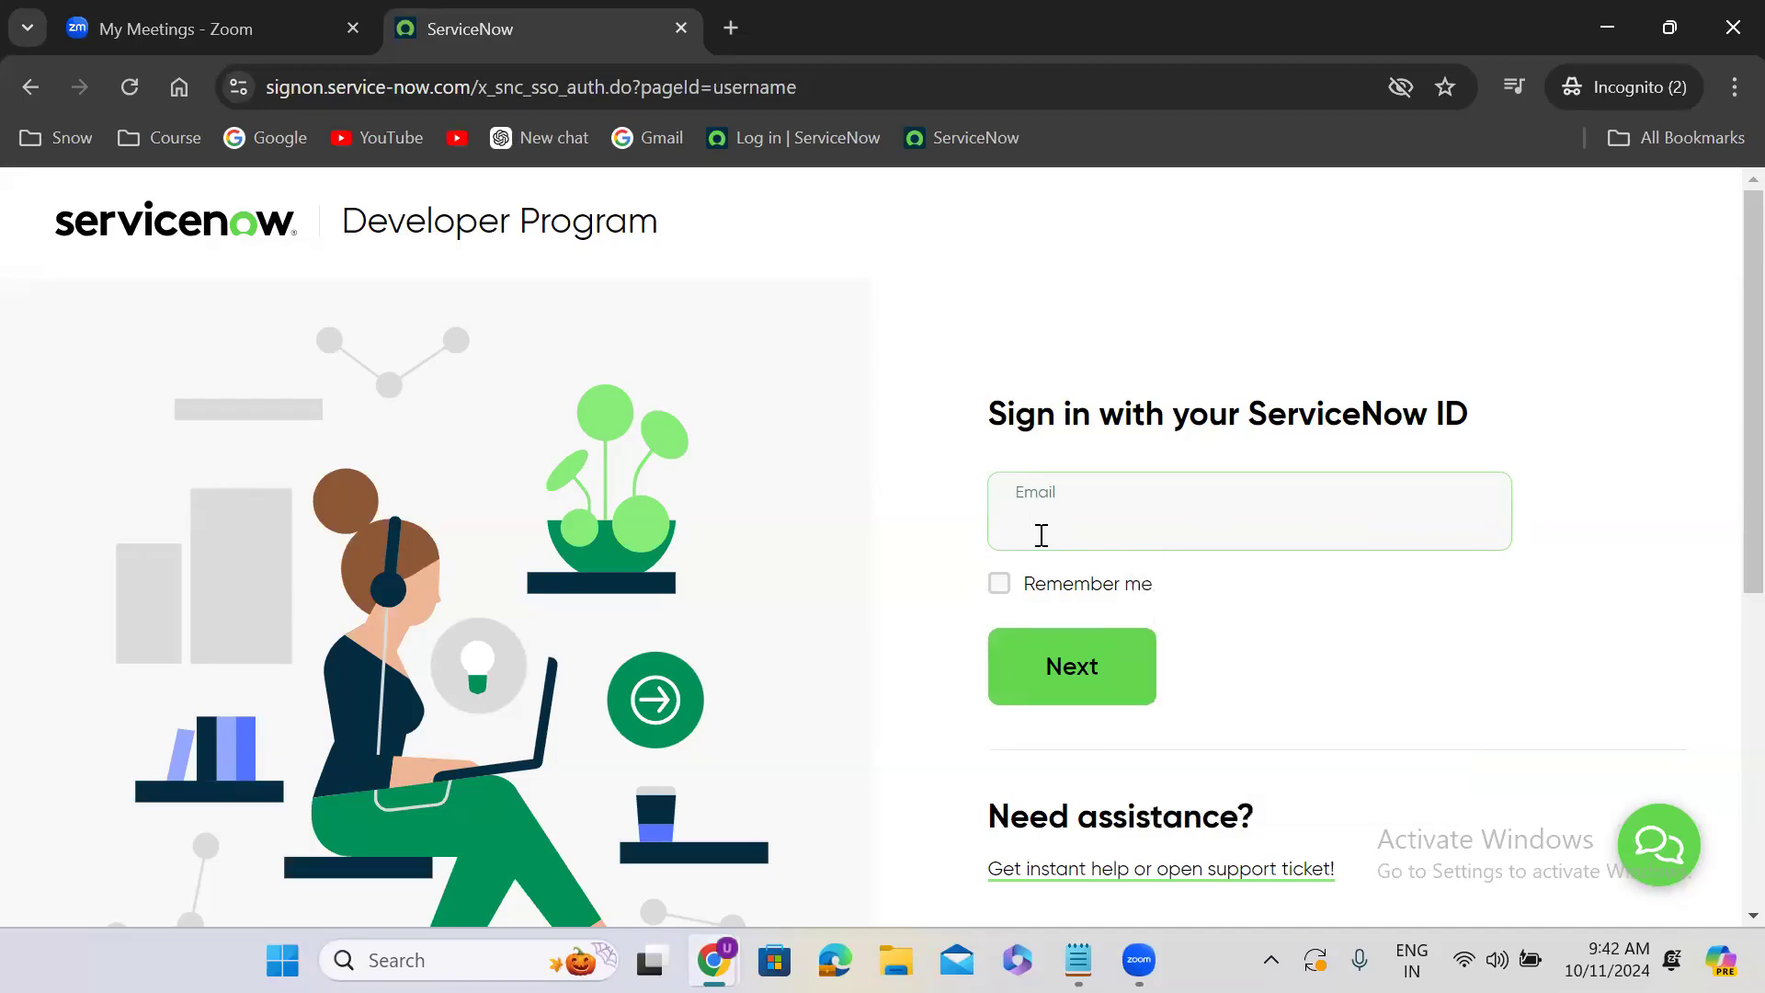
pyautogui.write('sa')
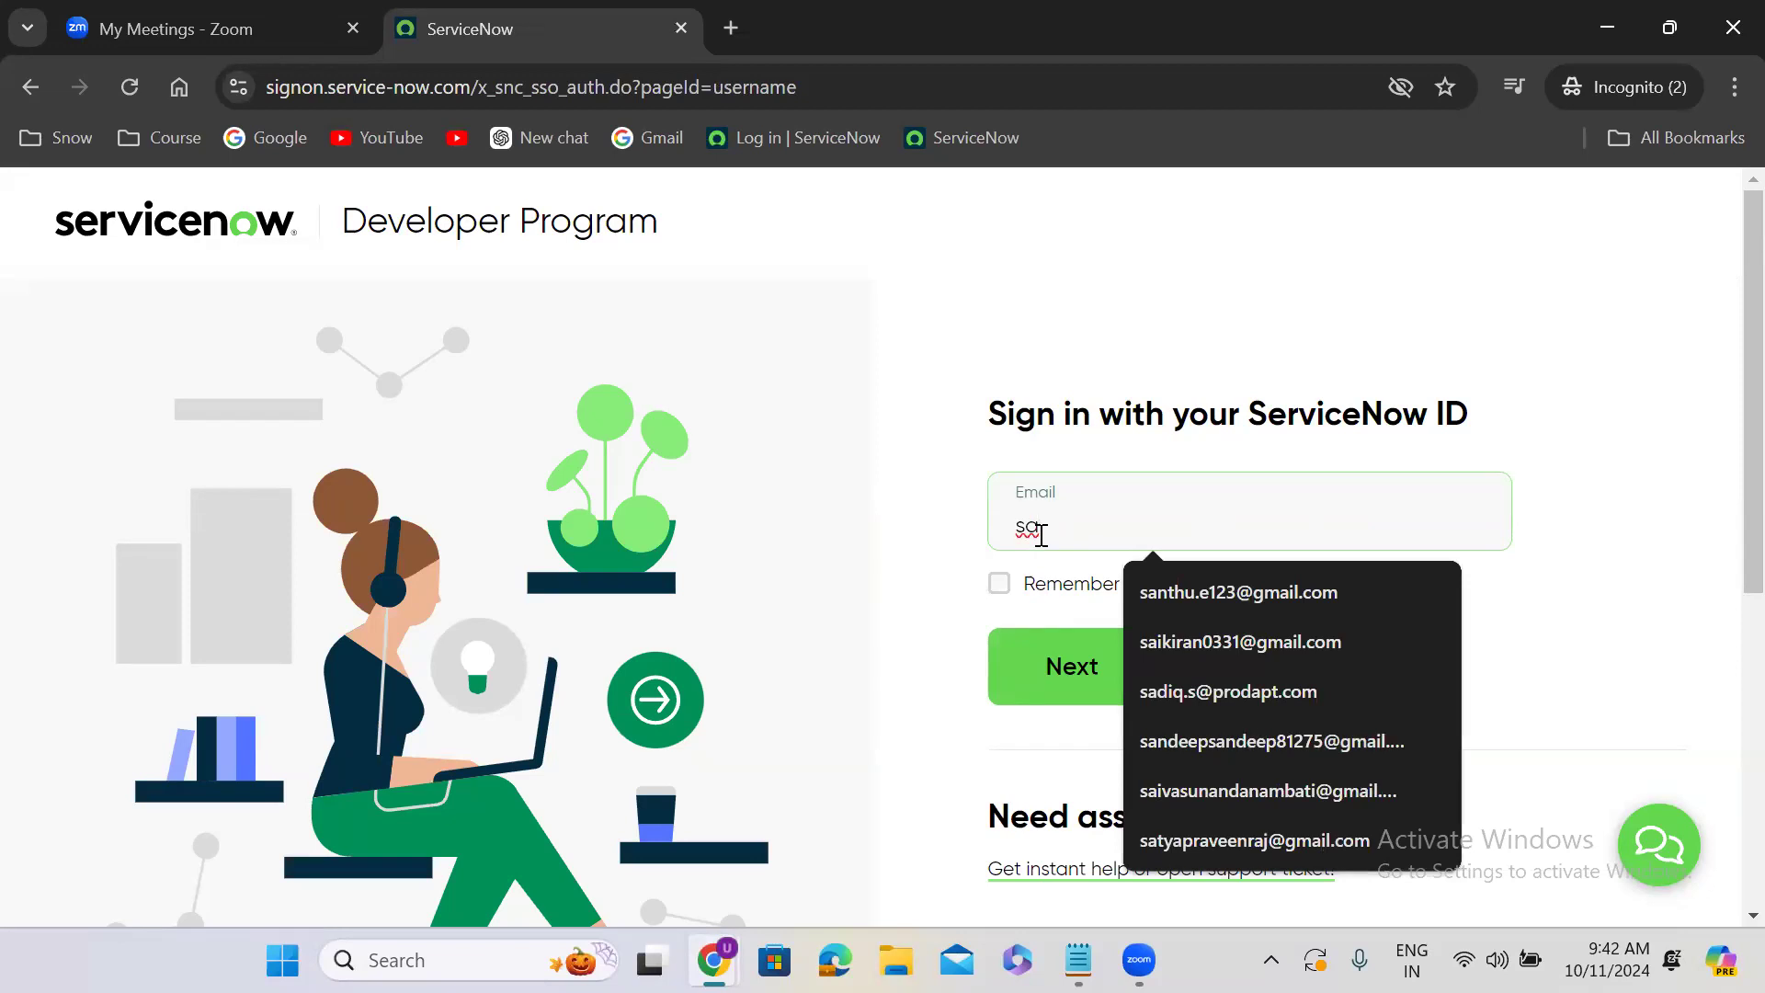
pyautogui.write('n')
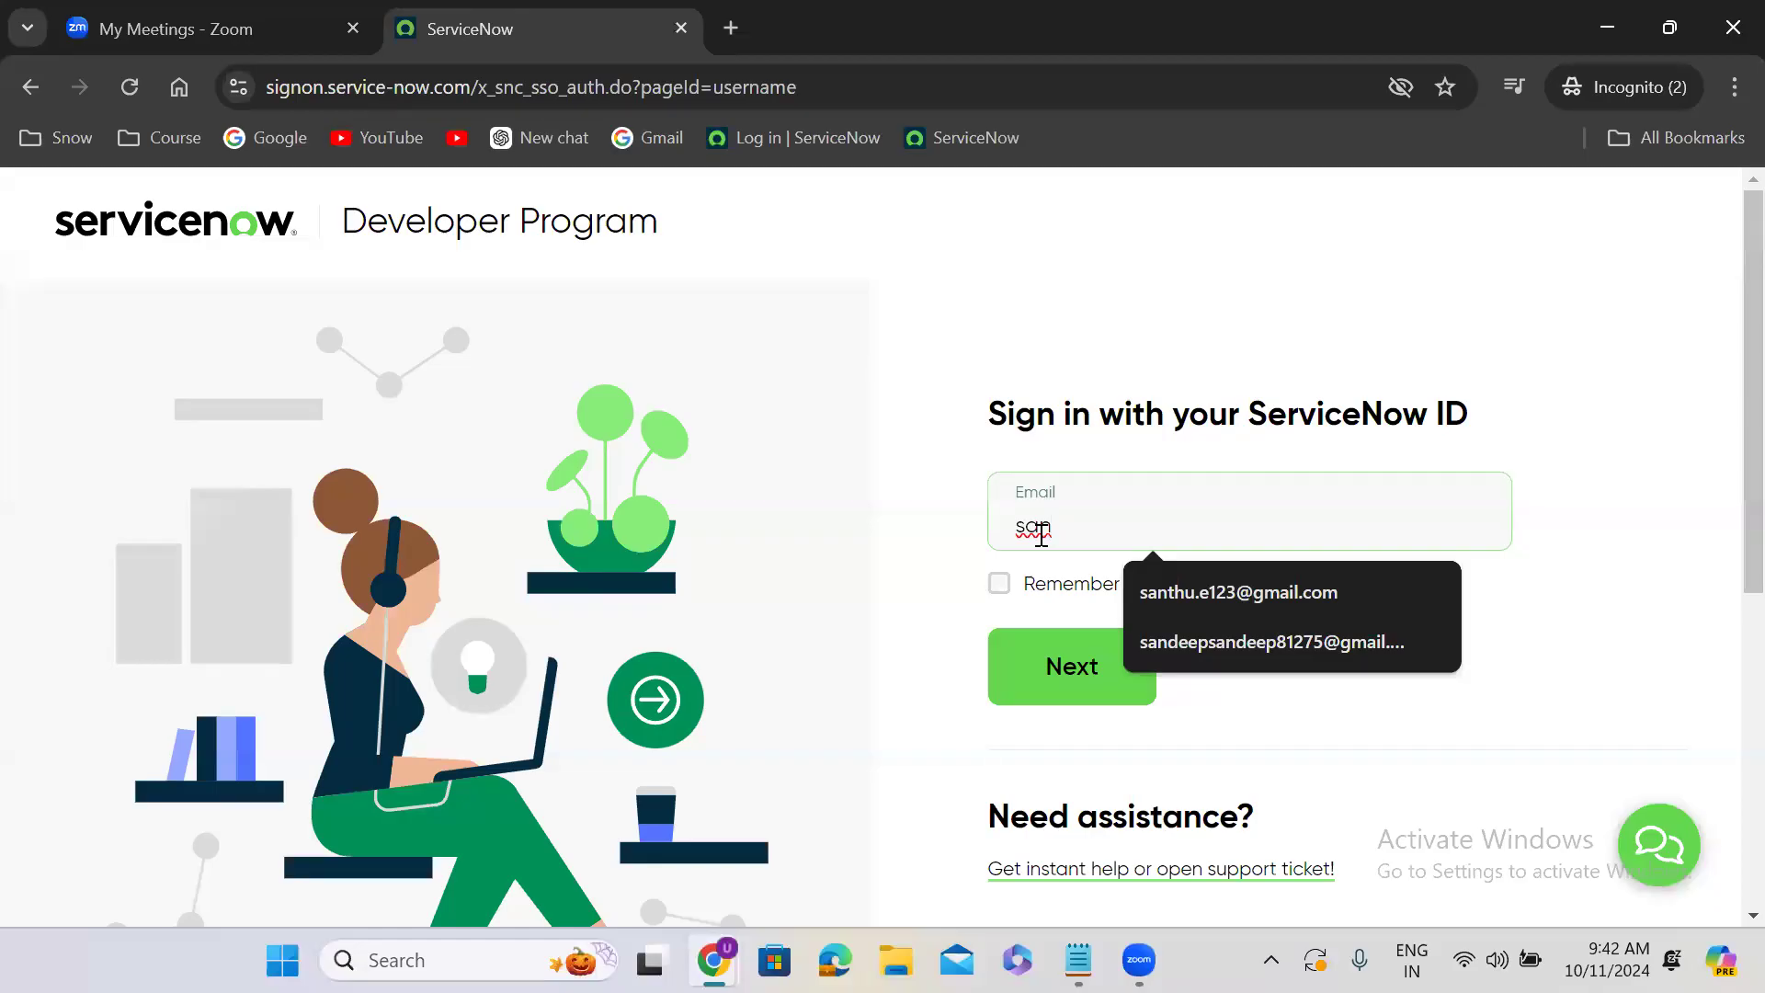
pyautogui.press('BackSpace')
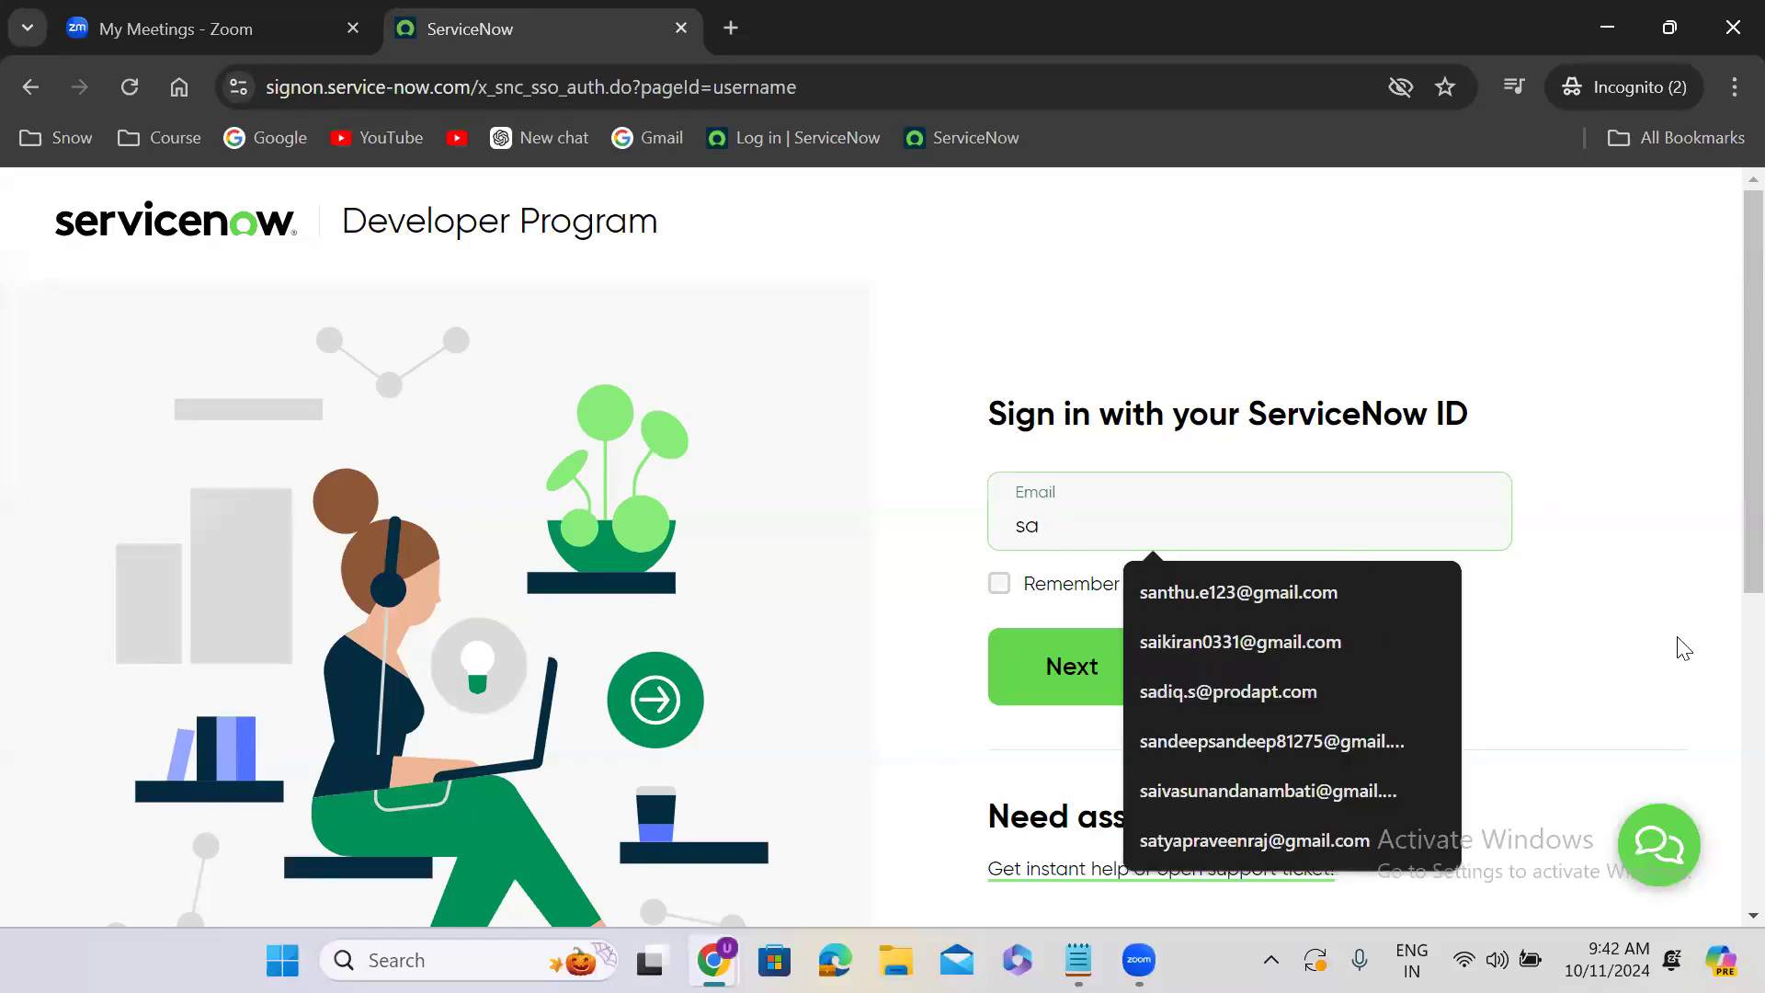
pyautogui.scroll(-2, 1717, 516)
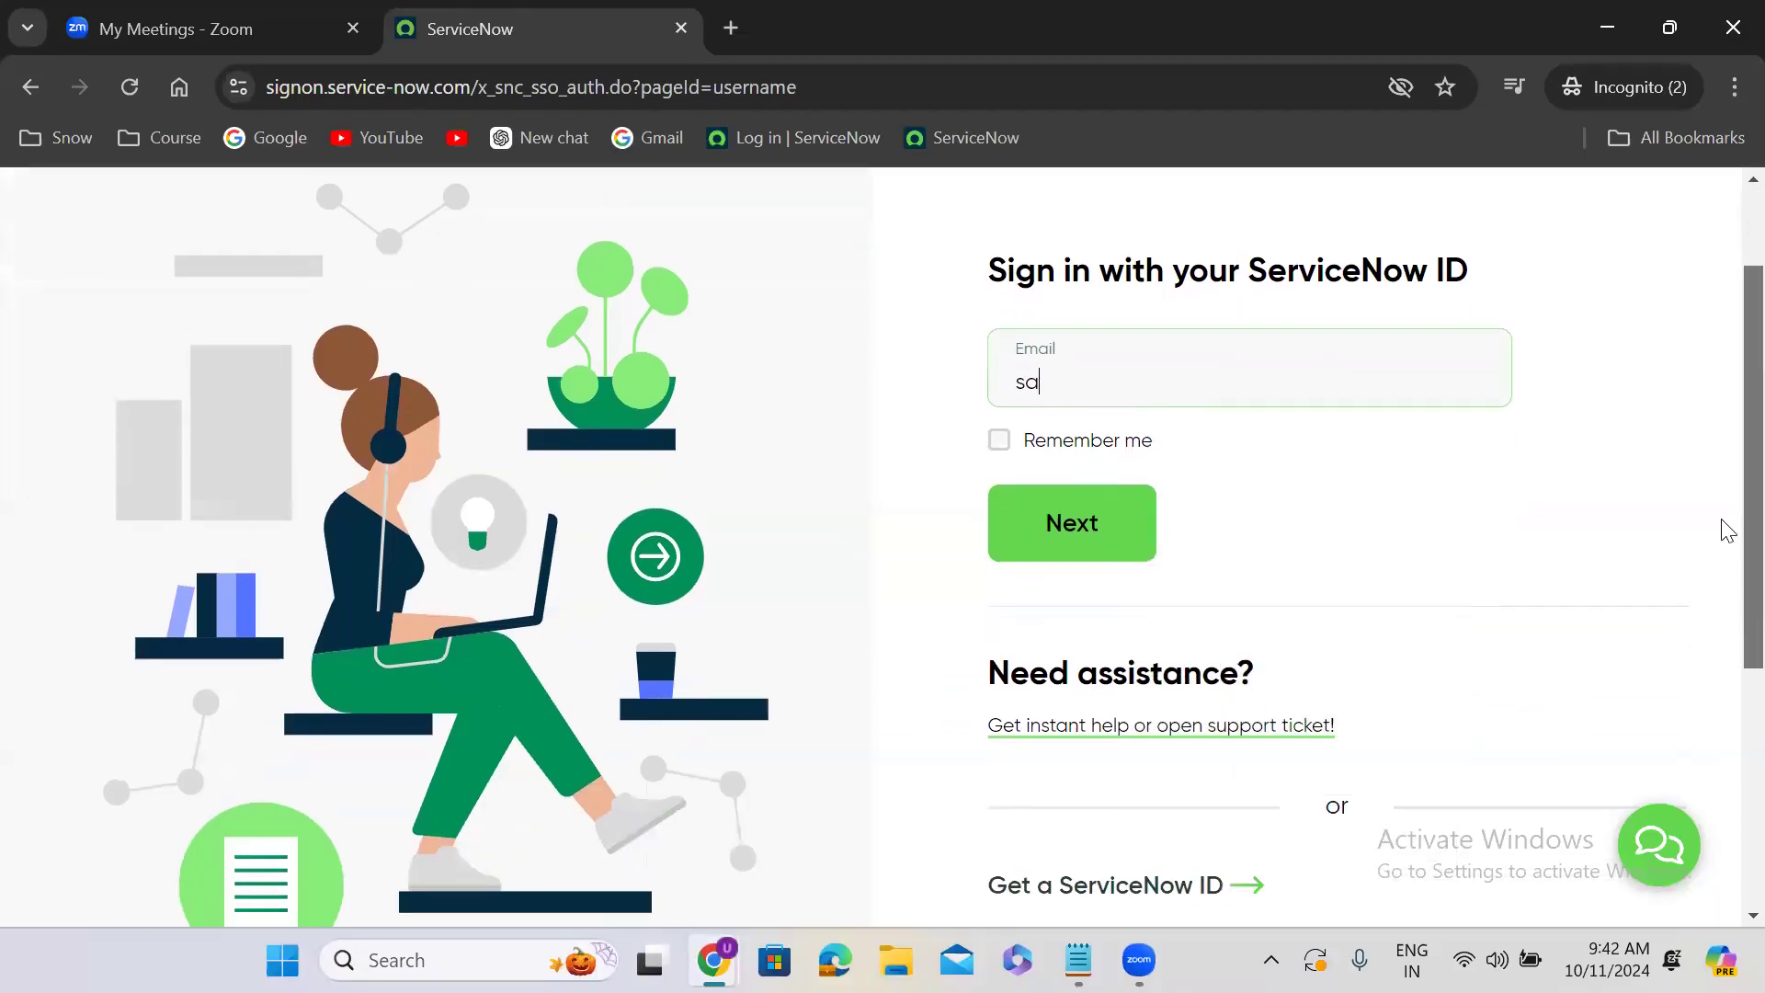
pyautogui.click(1099, 380)
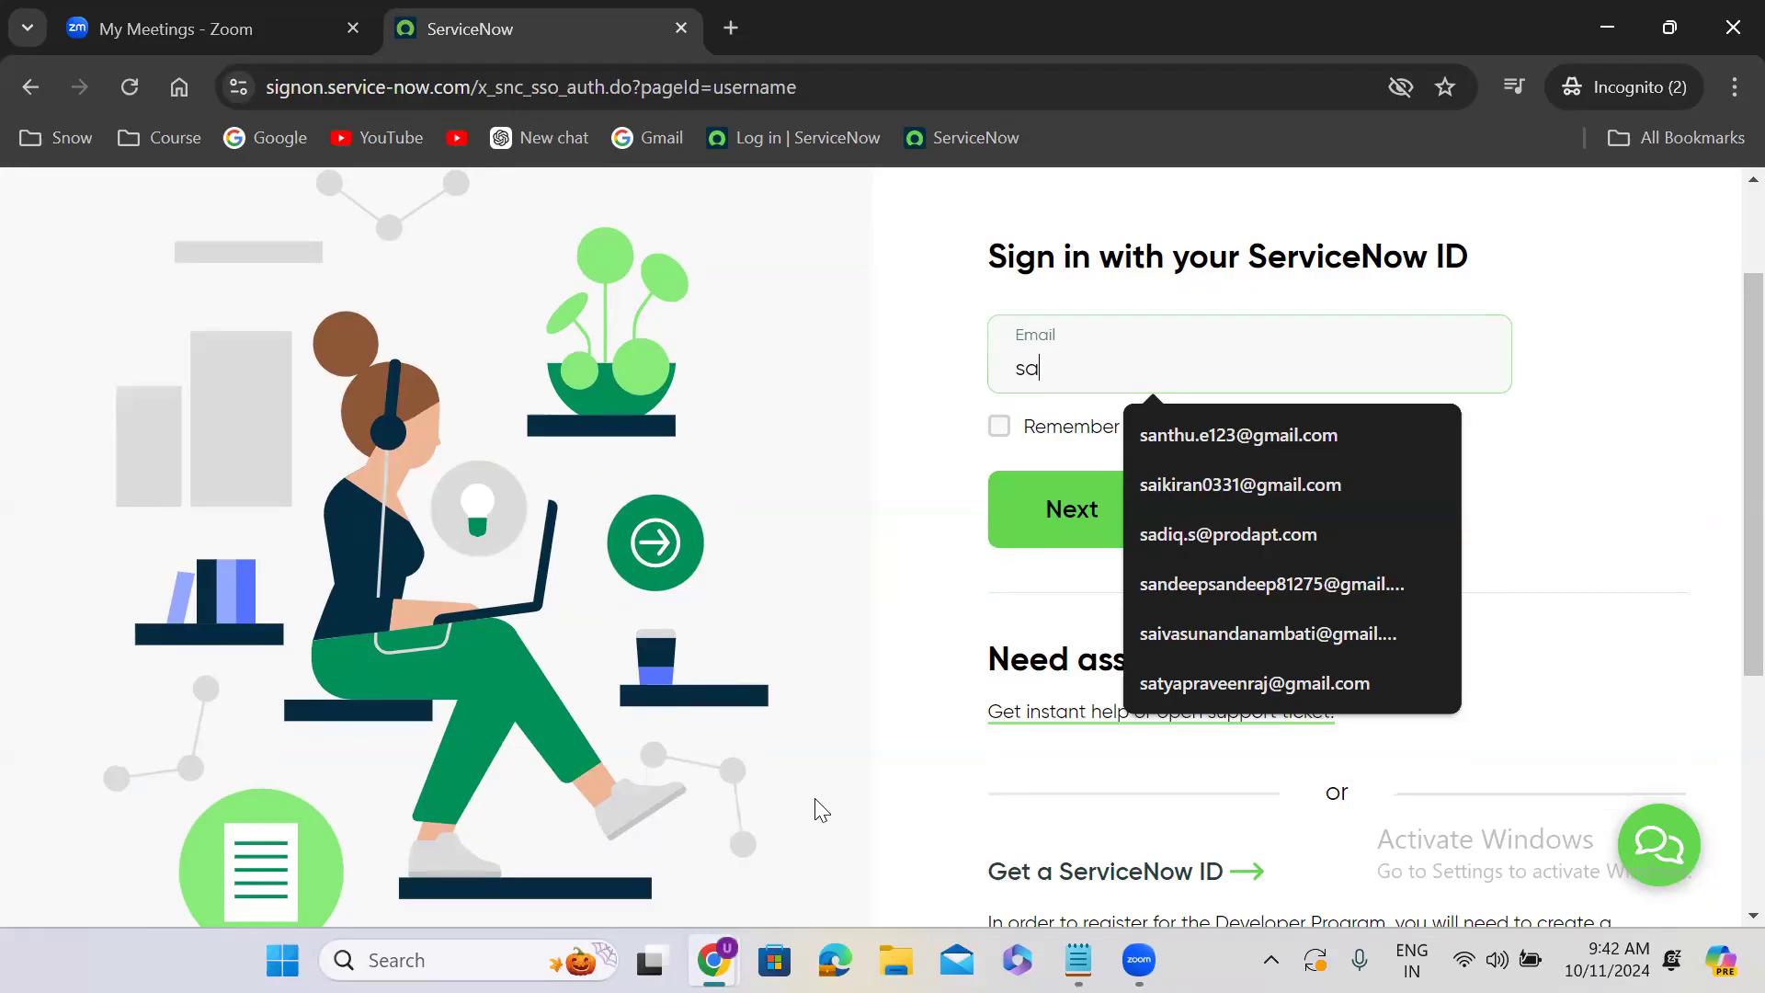
pyautogui.doubleClick(1066, 367)
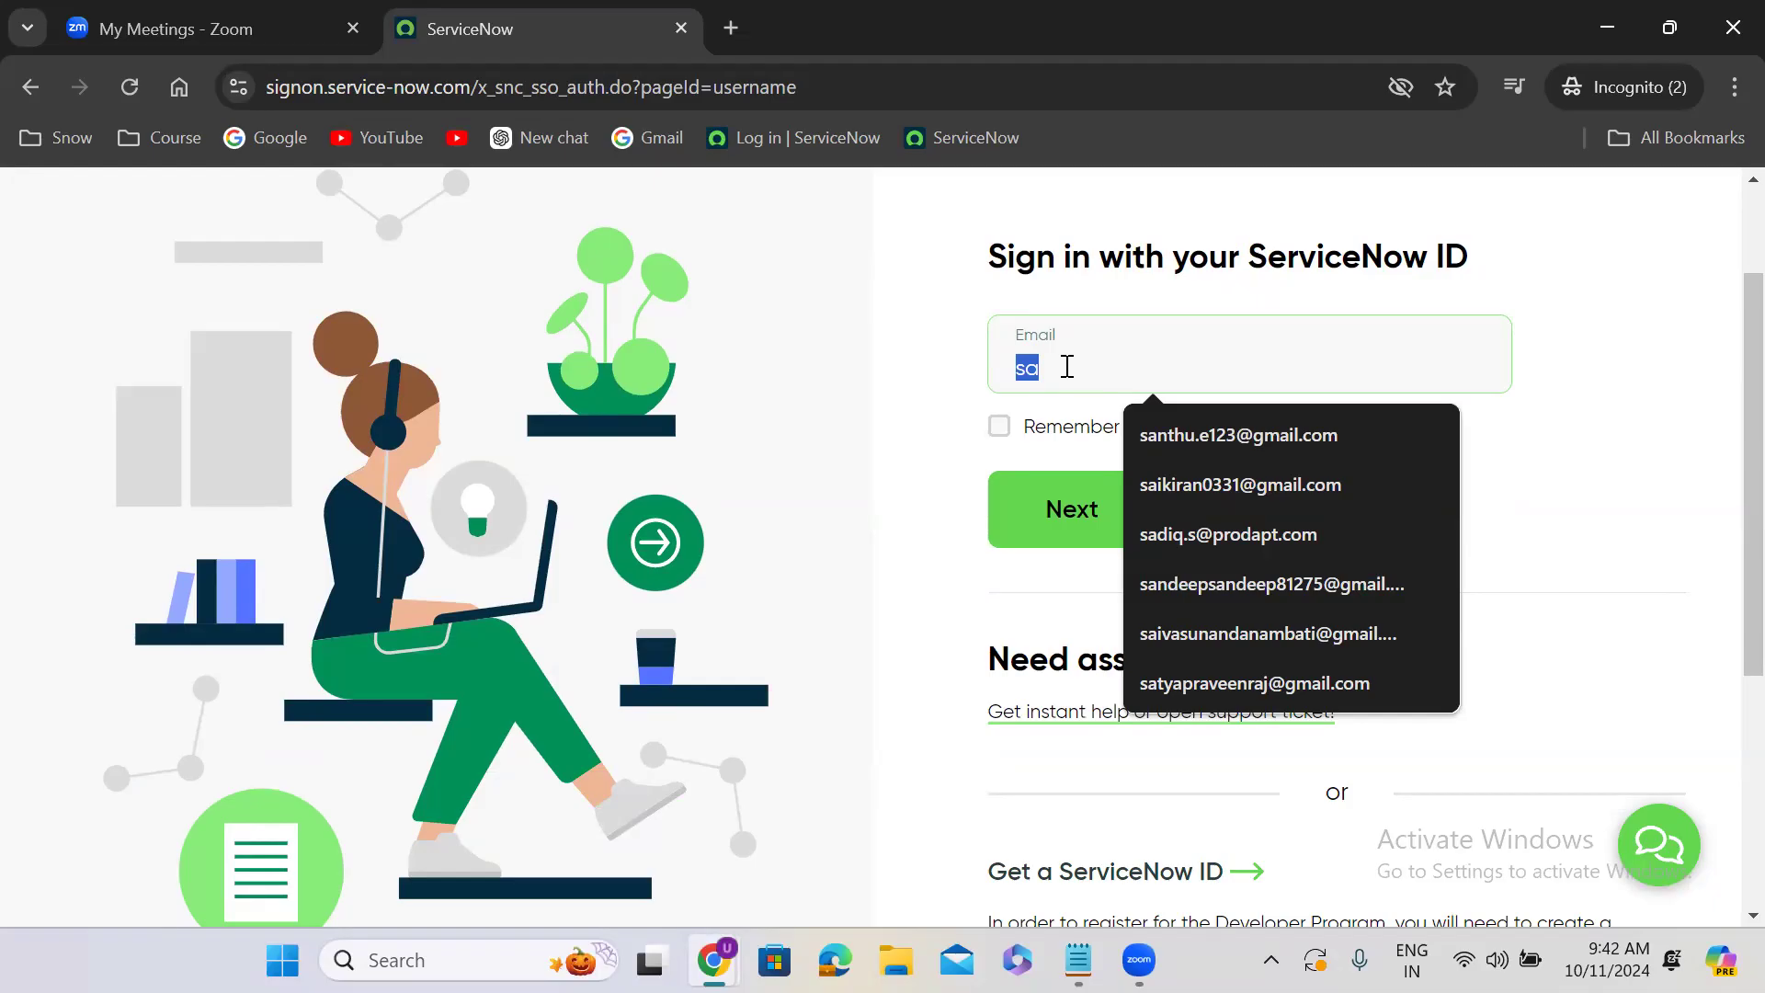
pyautogui.press('BackSpace')
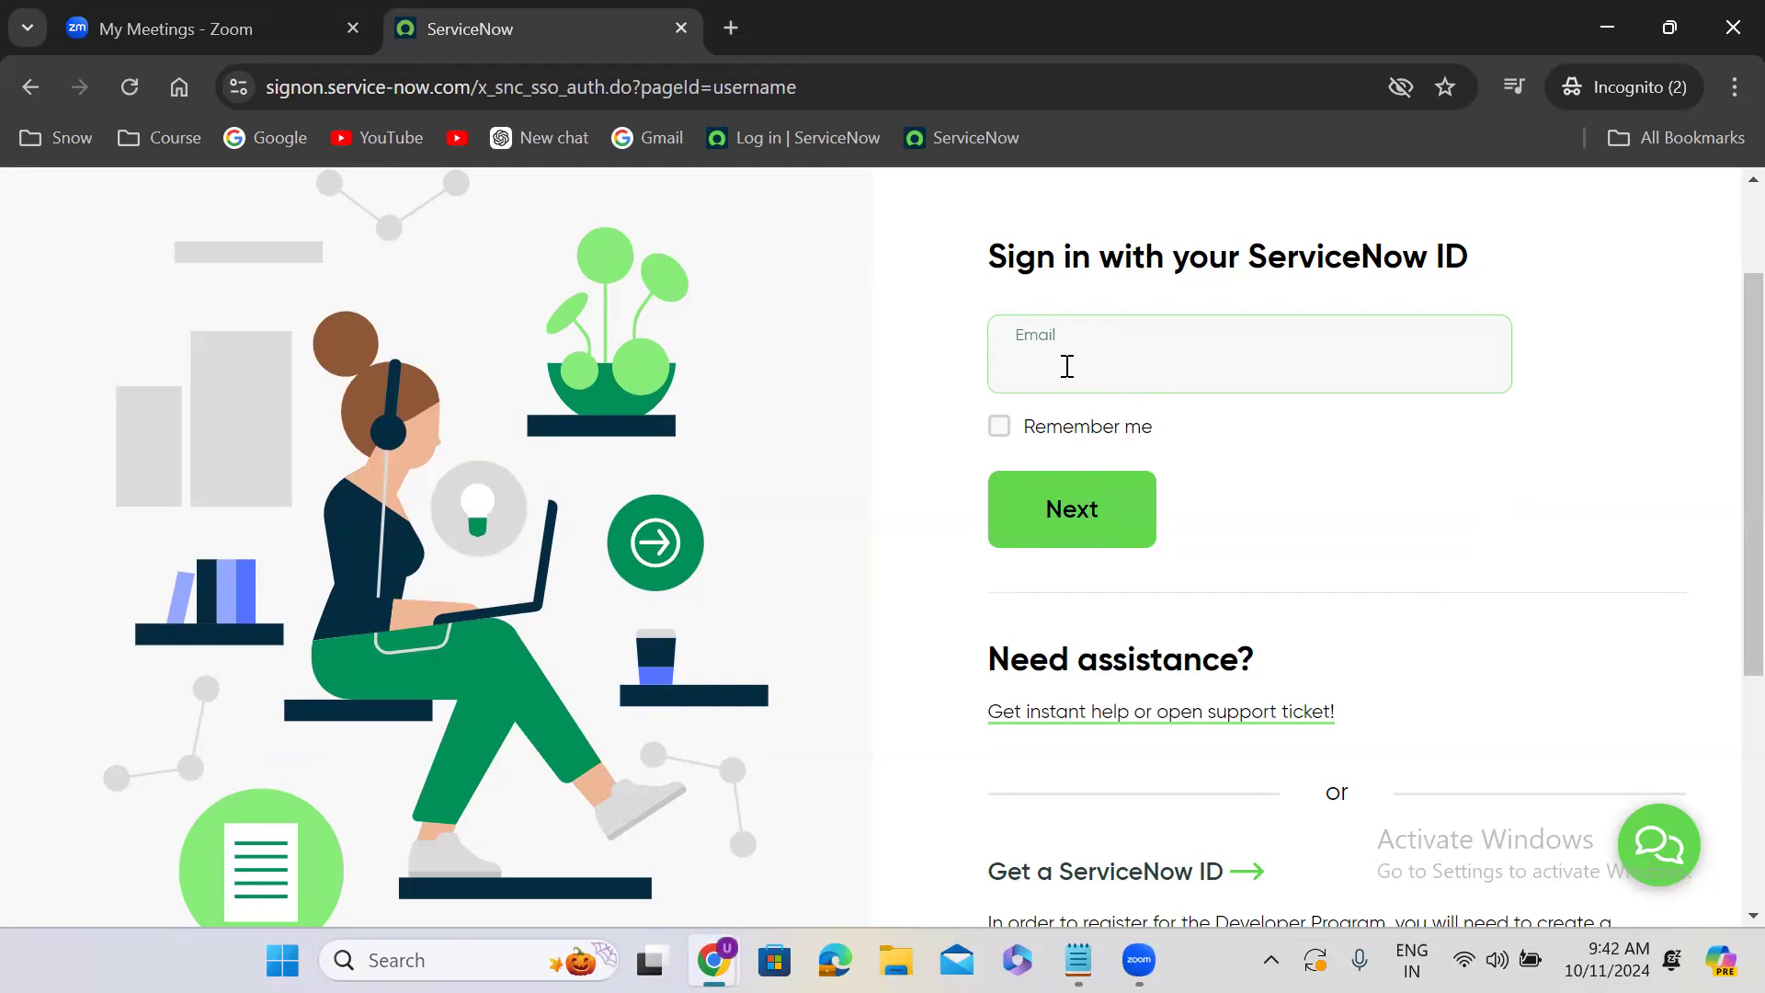
# - Fill in a different saved account e-mail and continue to the password entry
pyautogui.write('aja')
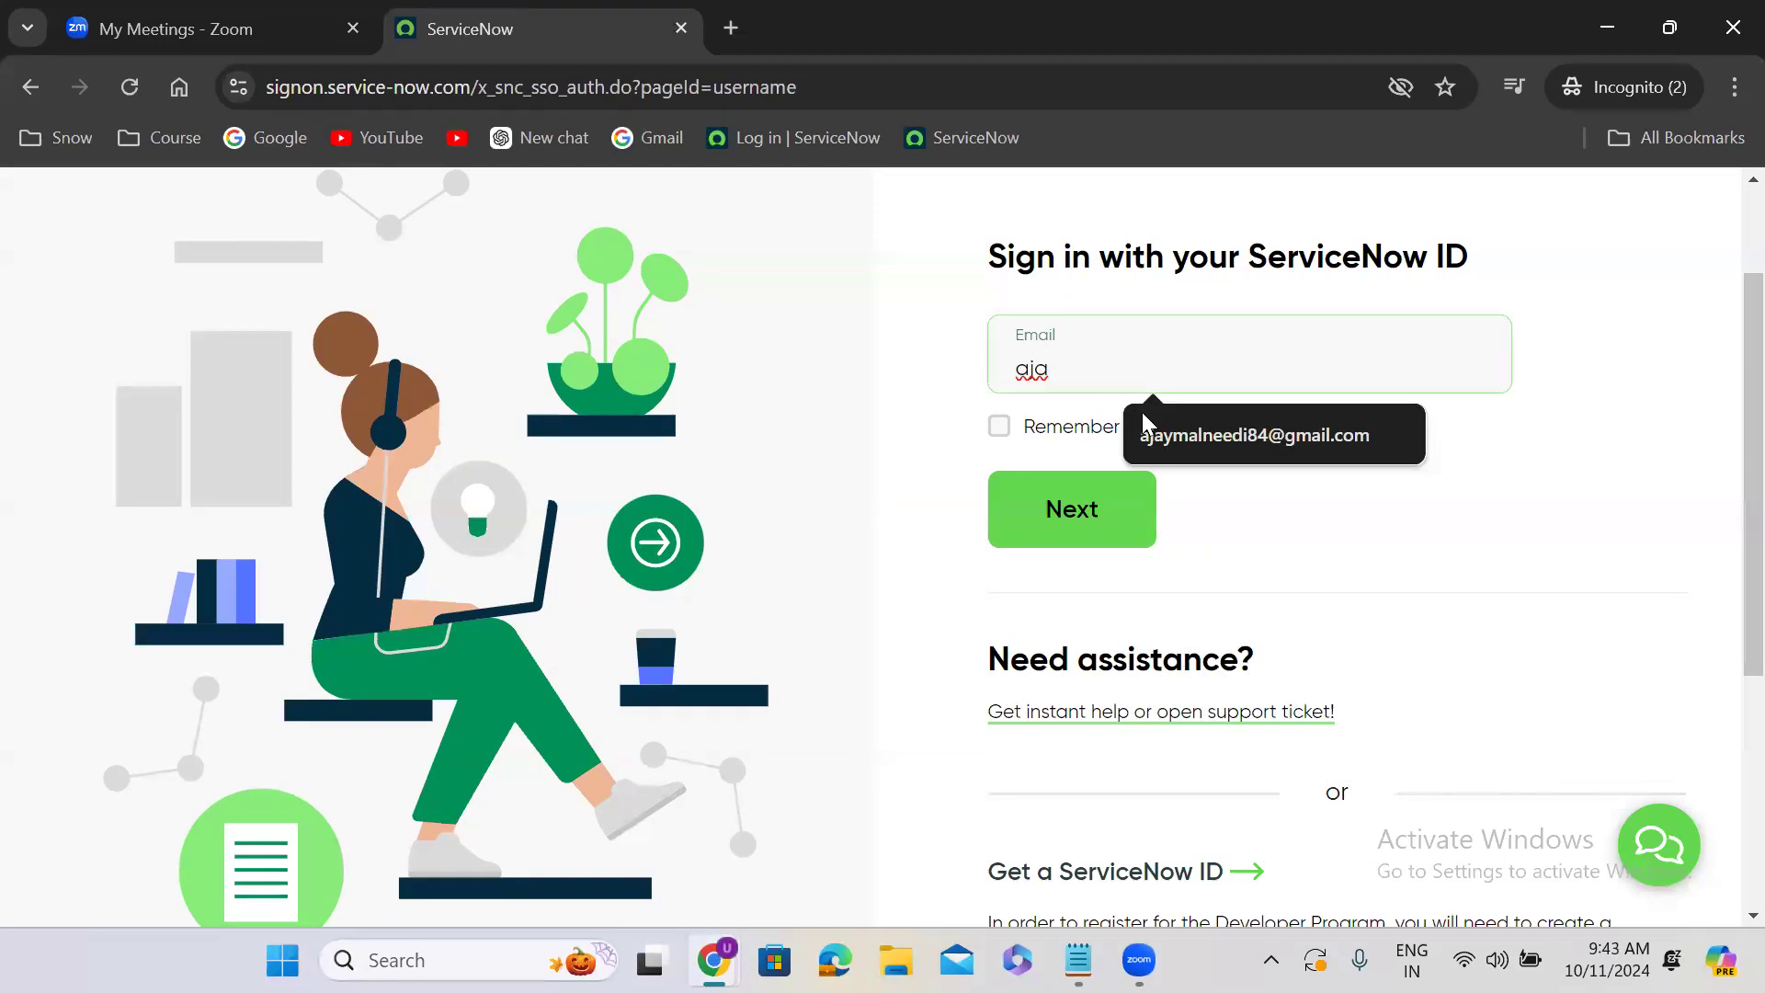
pyautogui.click(1224, 449)
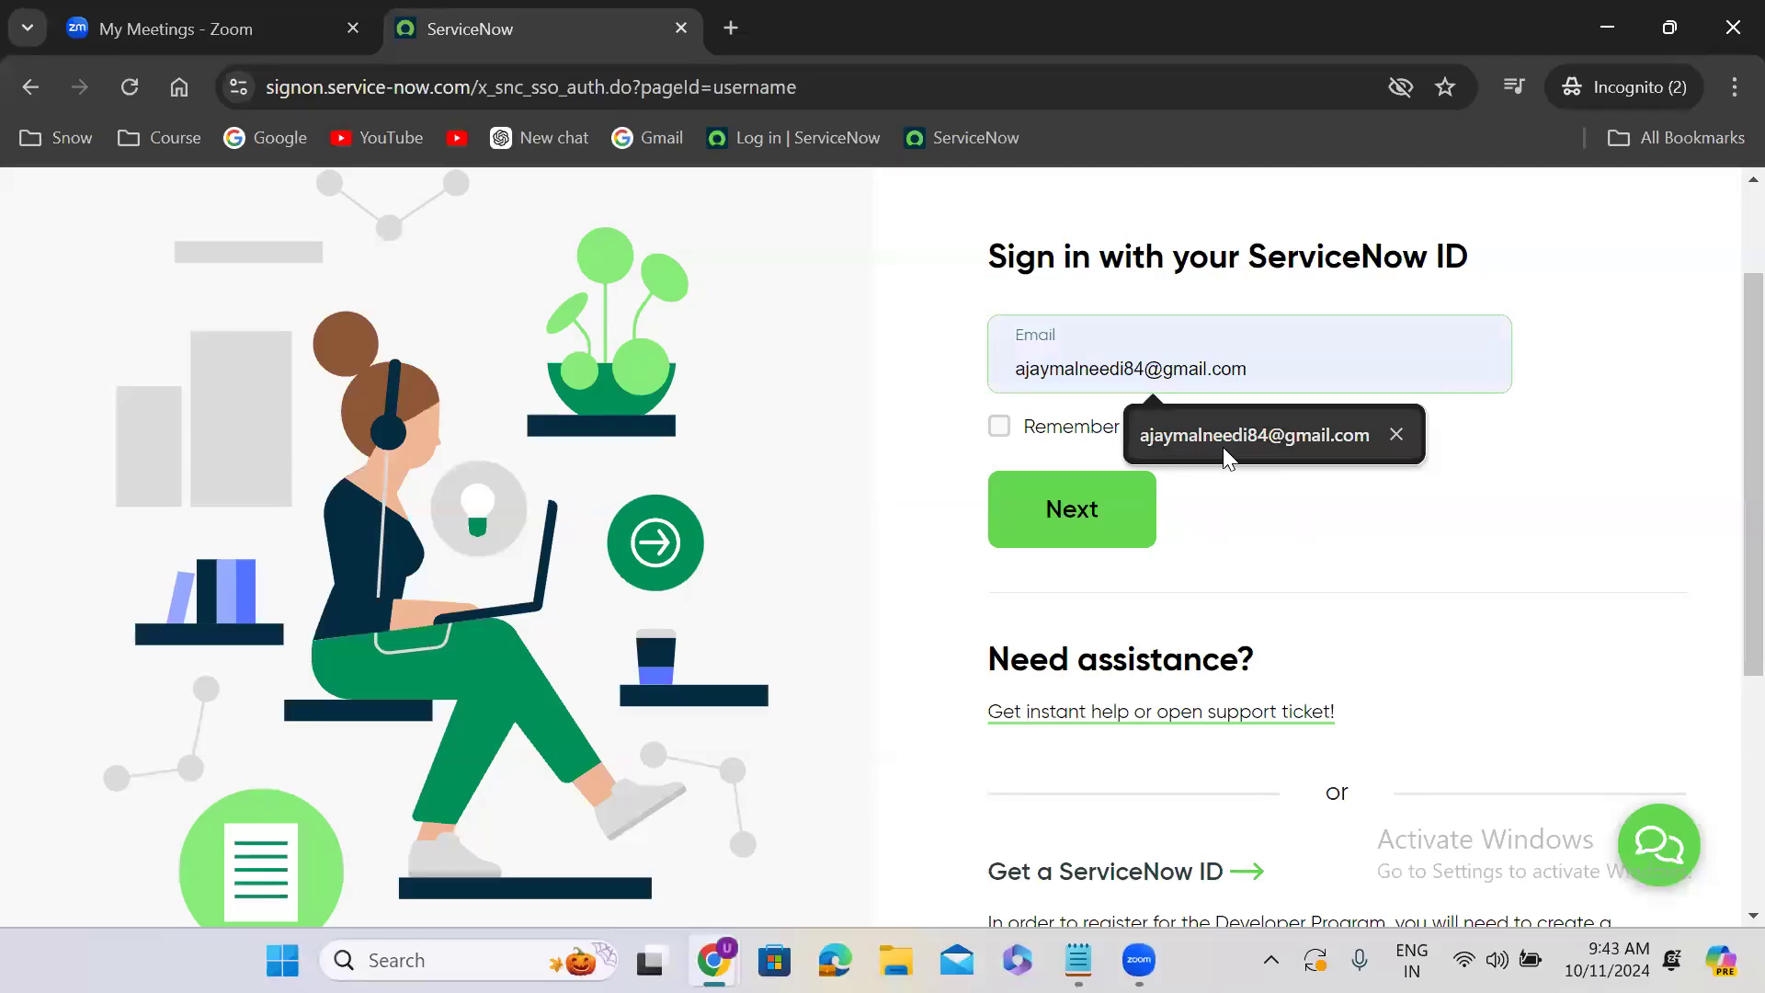
pyautogui.click(1109, 501)
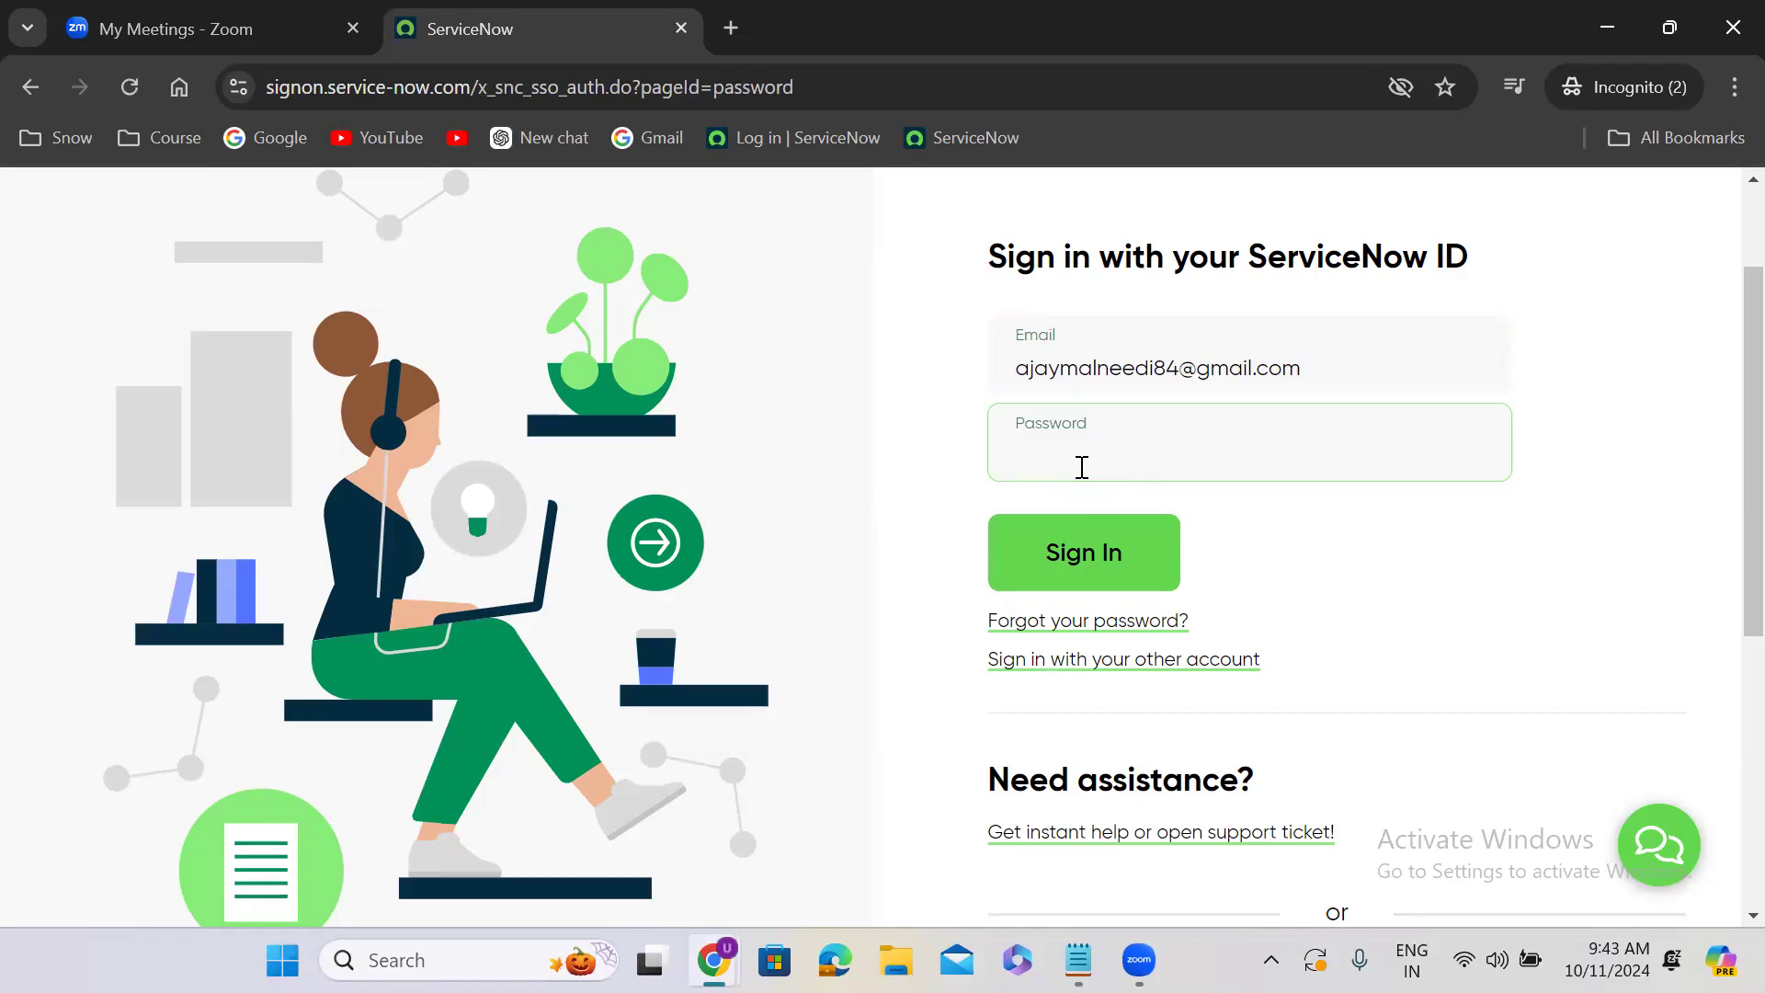
# - Try to sign in by entering the account password
pyautogui.write('•••••••••')
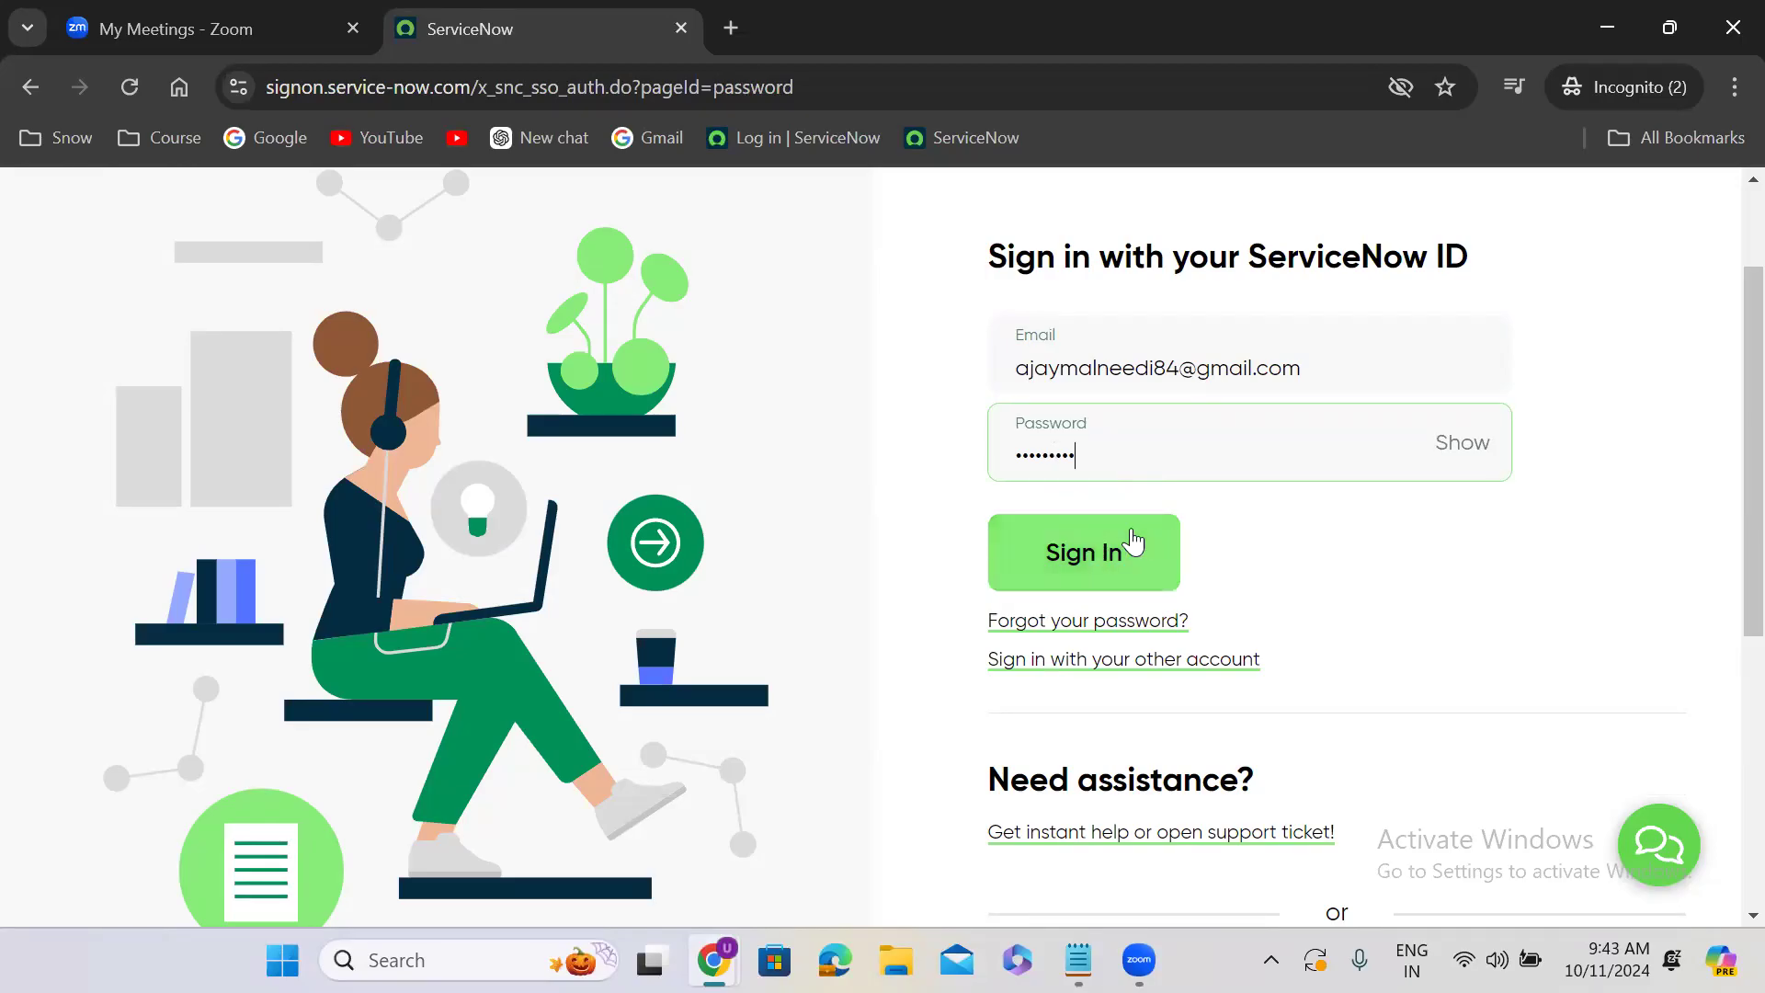
pyautogui.click(1110, 548)
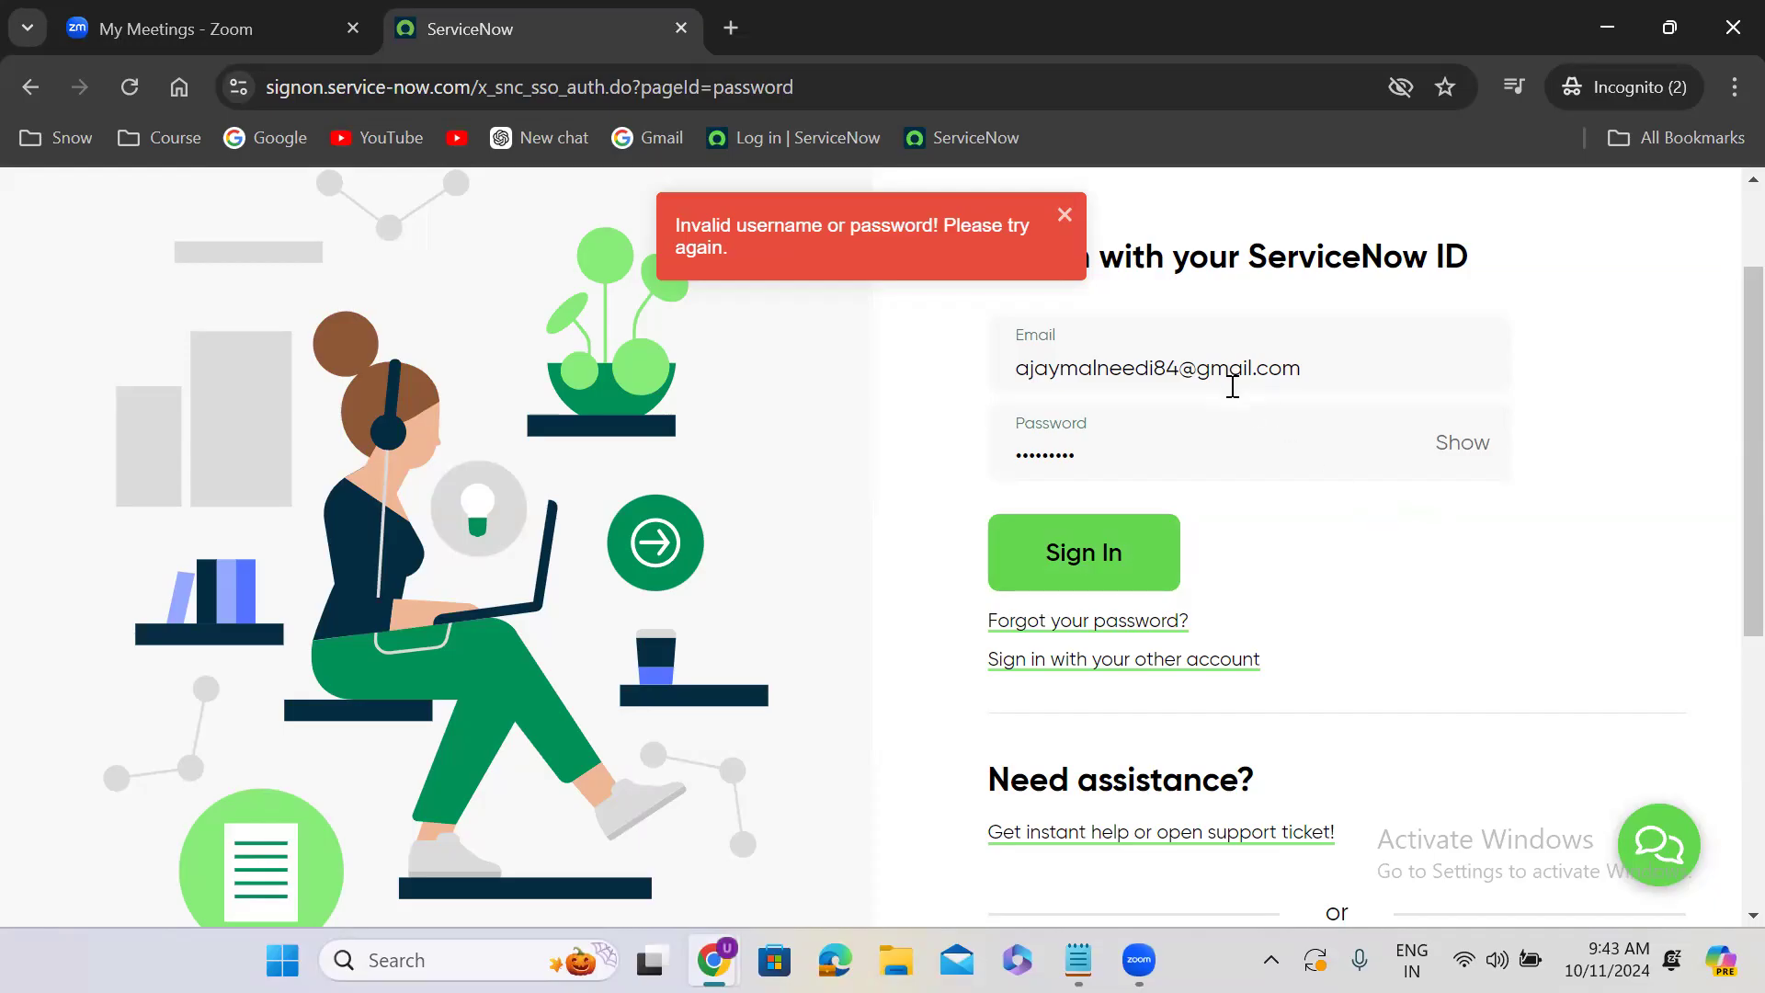
# - Replace the entered account password and submit the sign-in again
pyautogui.doubleClick(1241, 455)
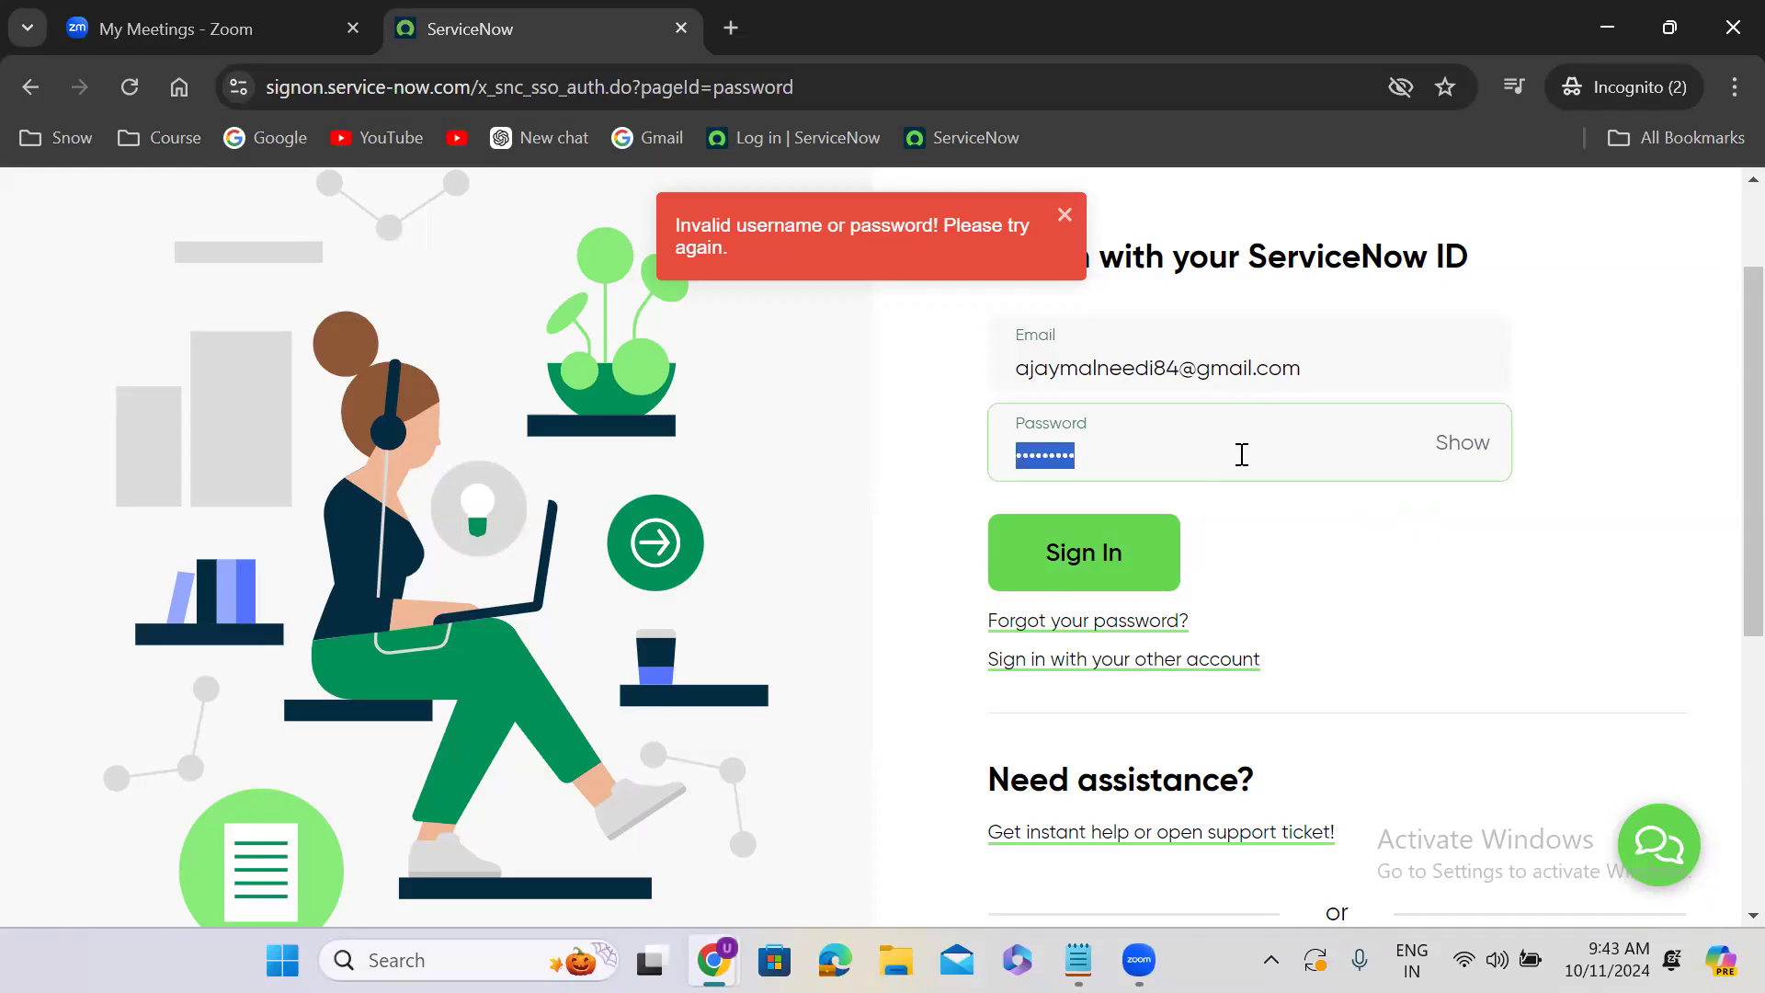
pyautogui.press('BackSpace')
pyautogui.write('•••••••••')
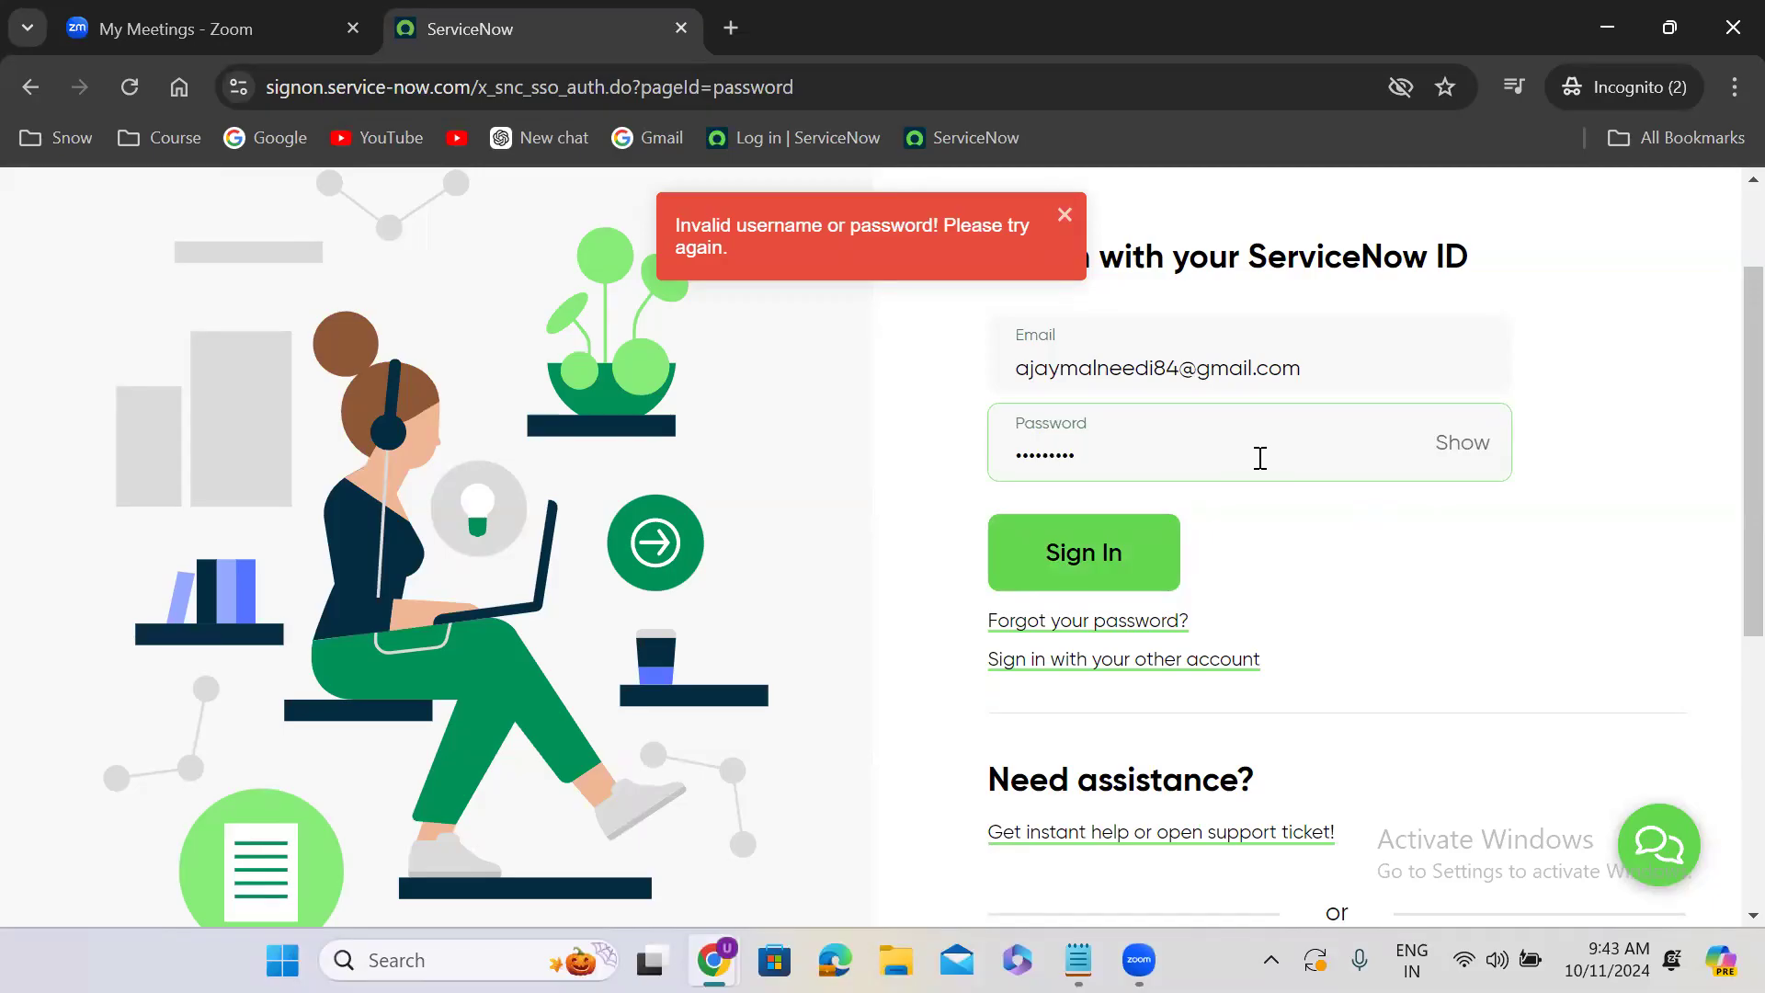
pyautogui.click(1074, 377)
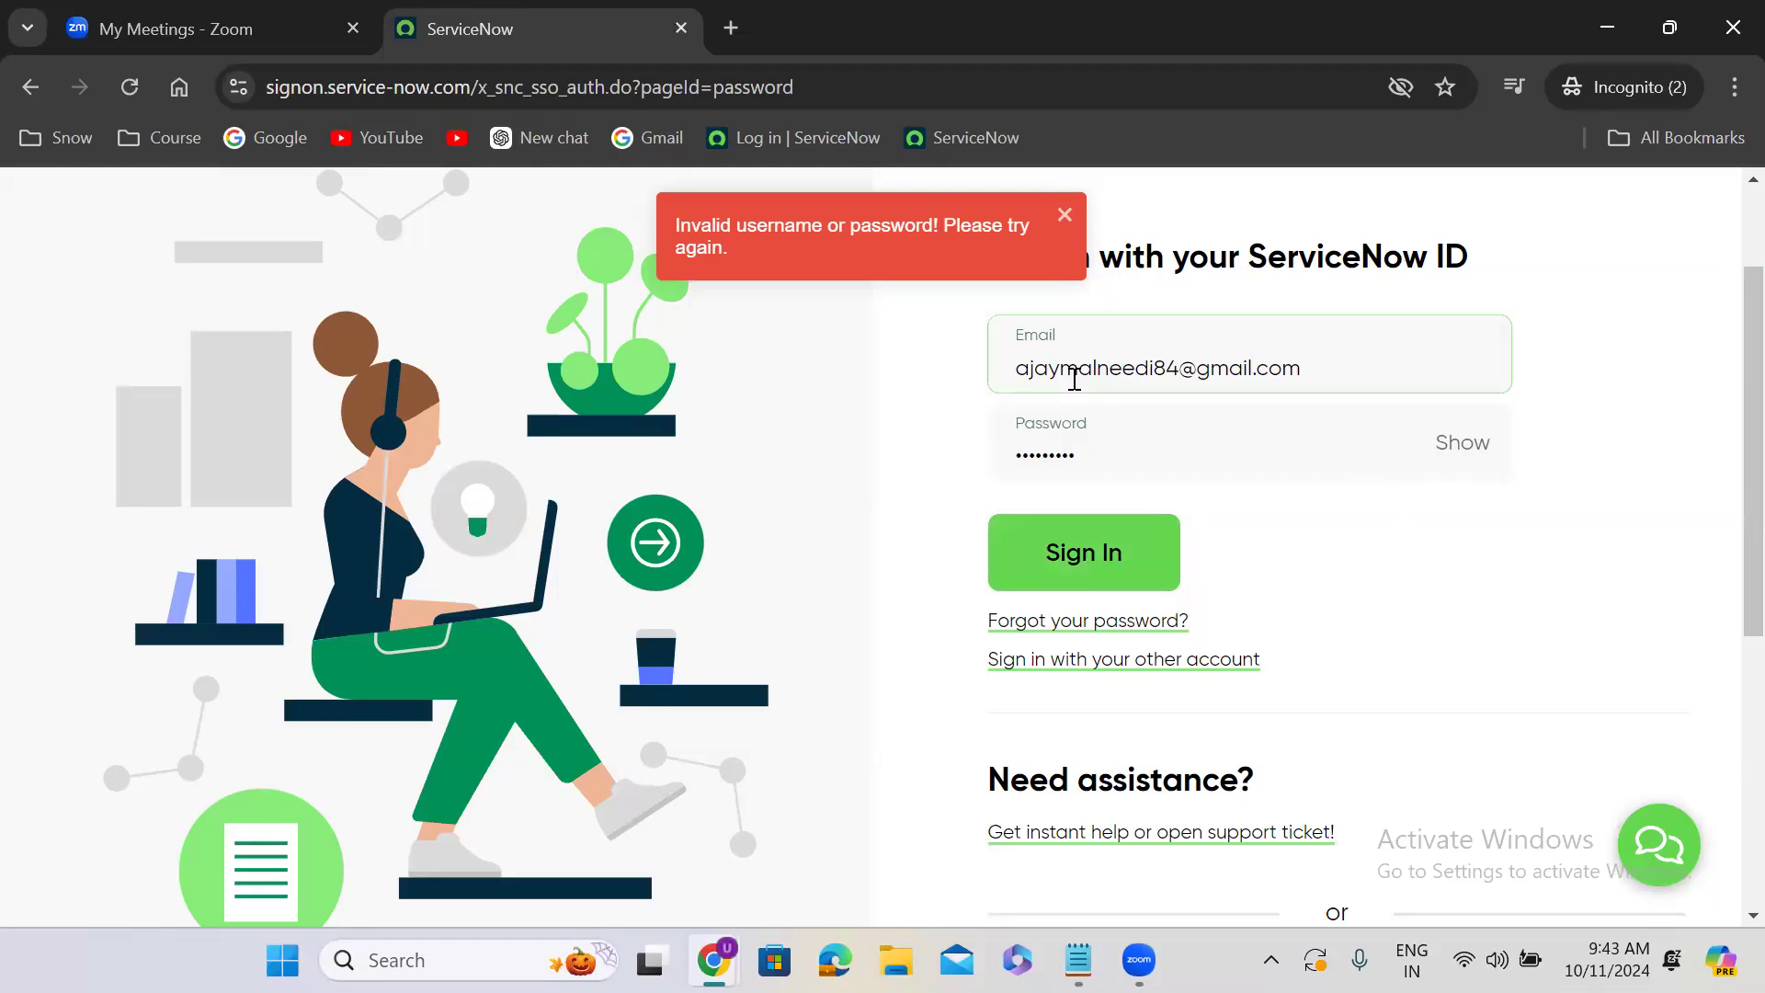
pyautogui.doubleClick(1108, 375)
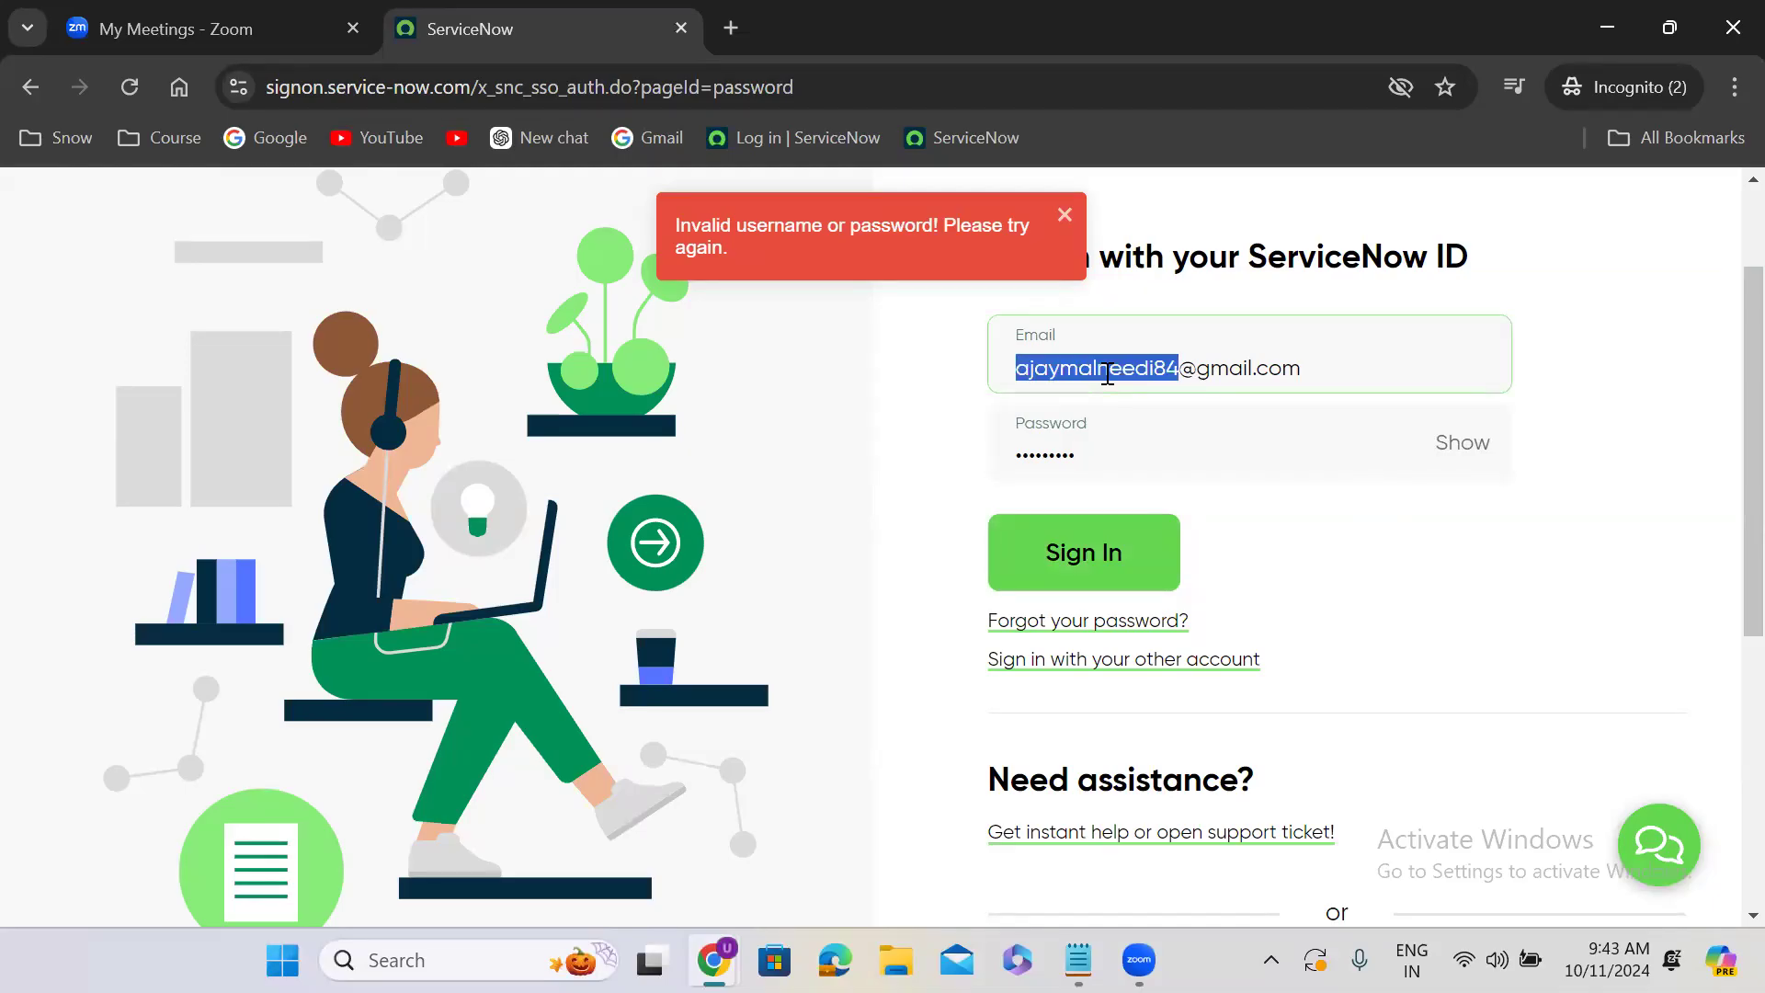
pyautogui.click(1104, 550)
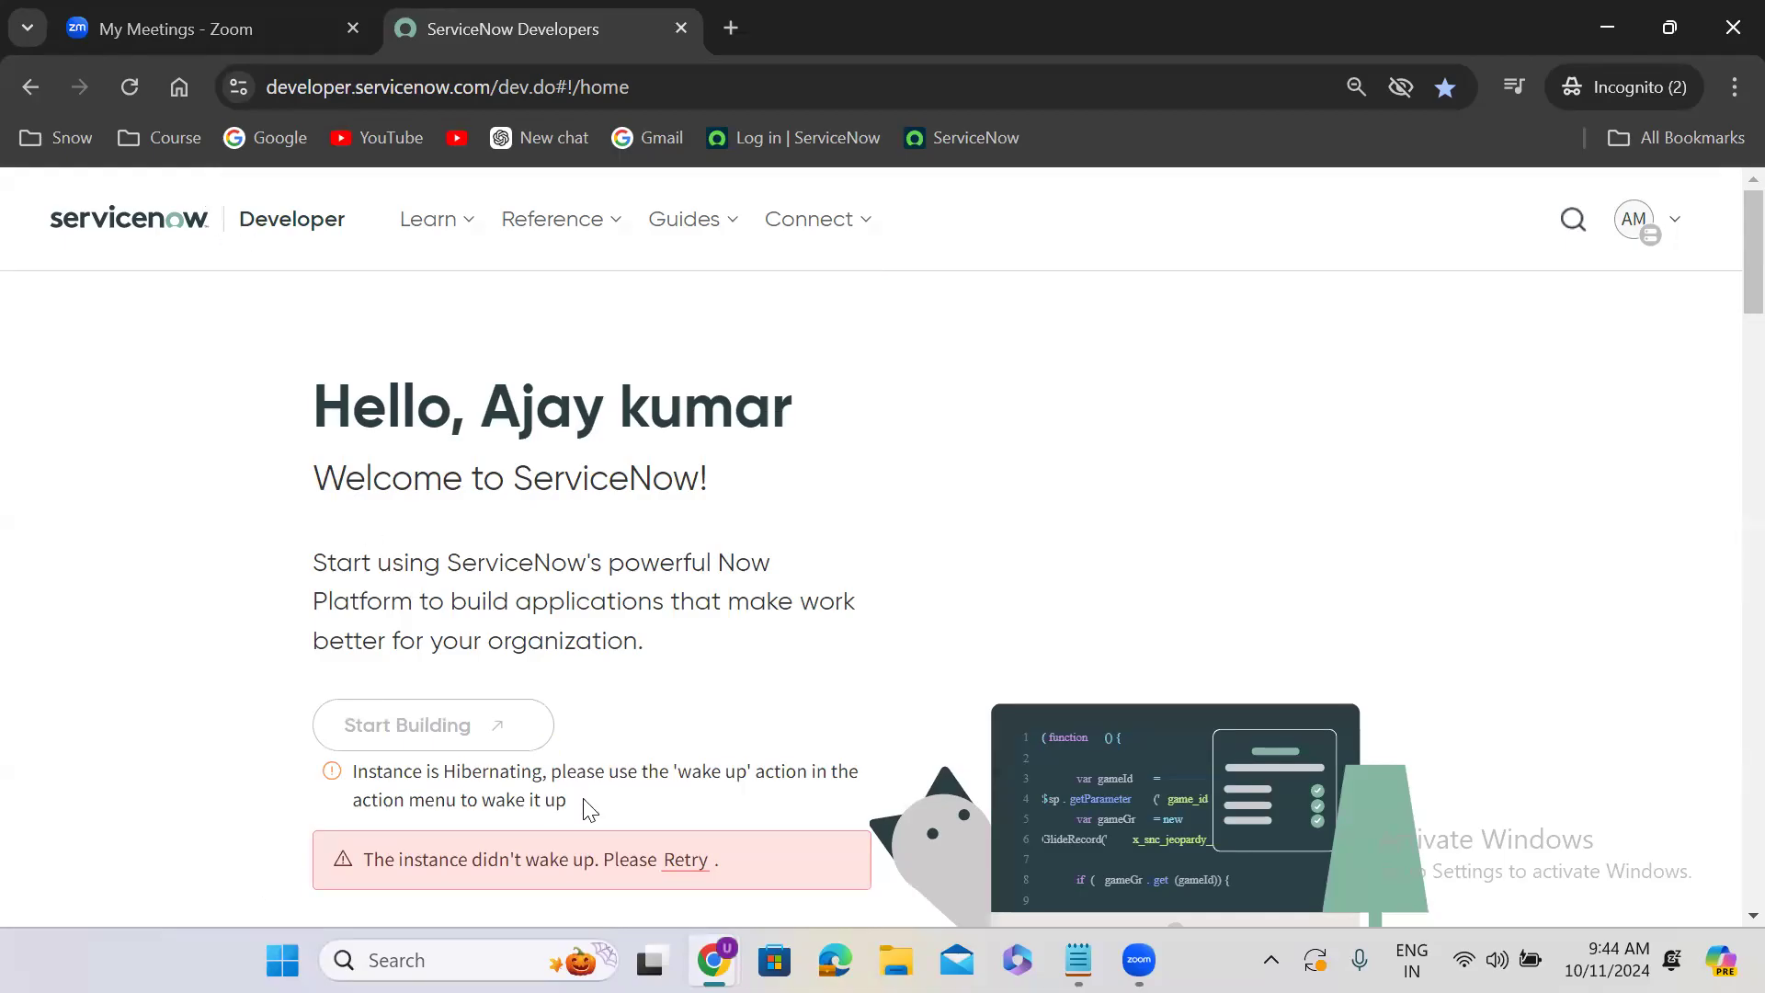
# - Retry waking up the hibernating instance and reload the developer home page
pyautogui.click(677, 857)
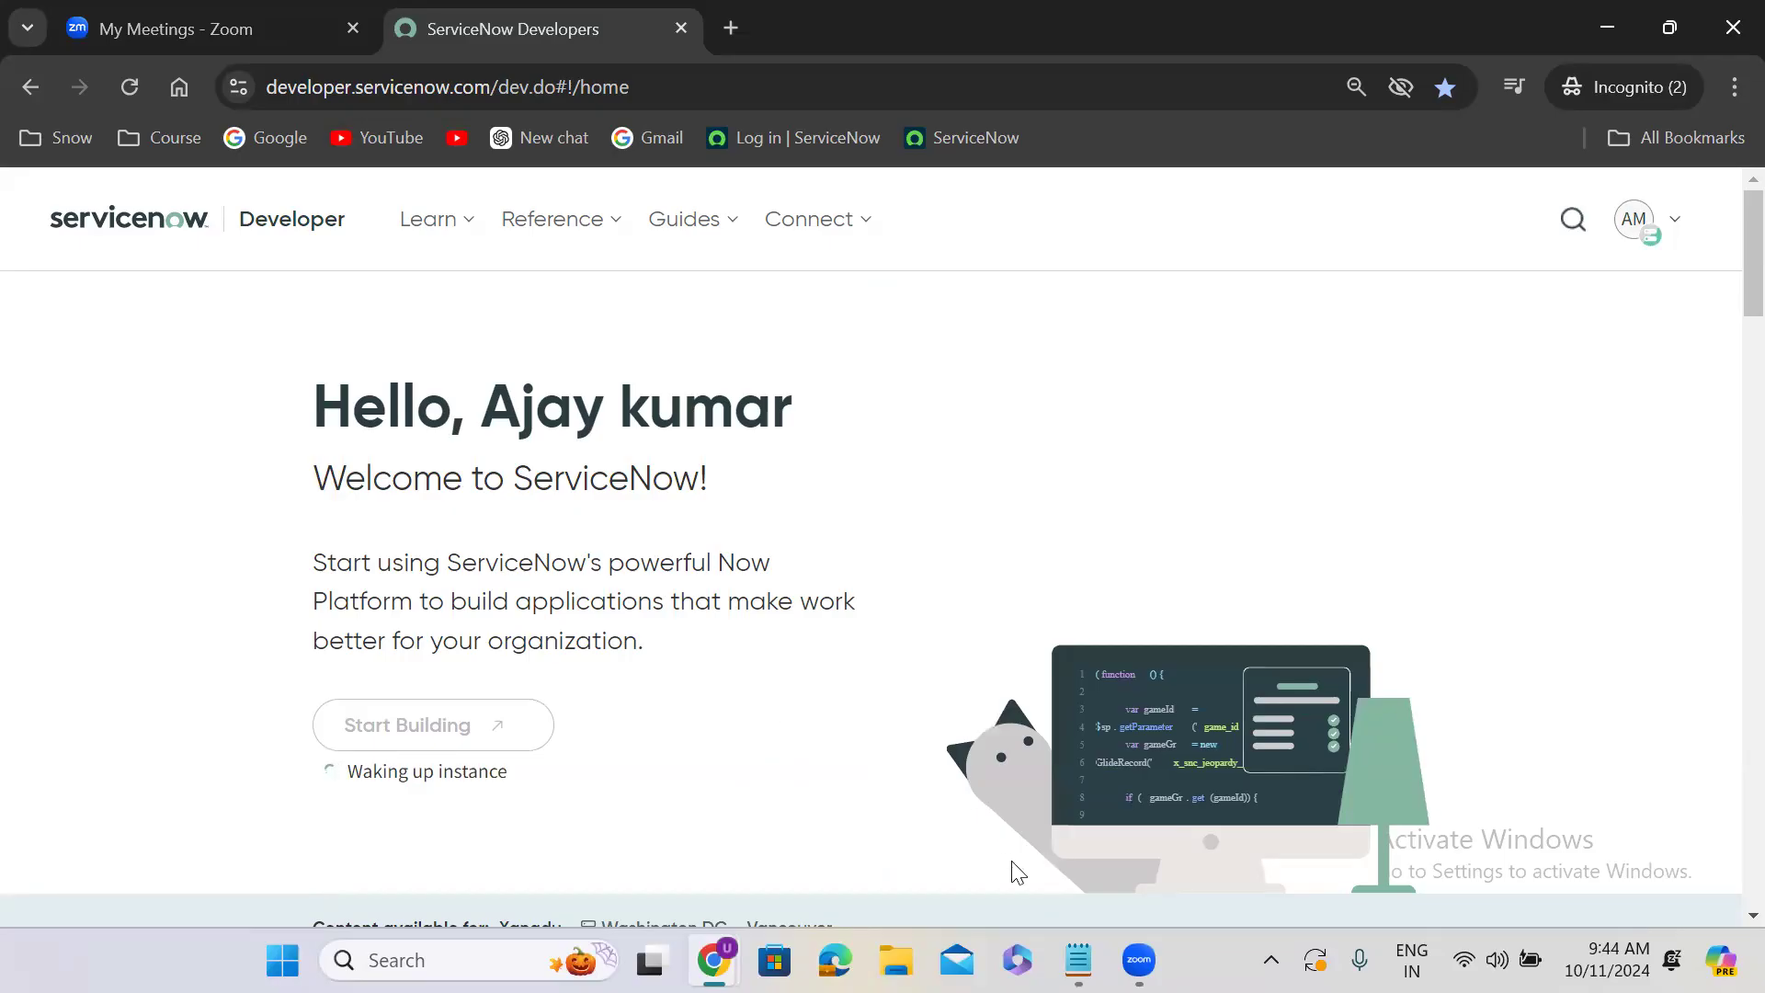
pyautogui.hotkey('alt', 'Tab')
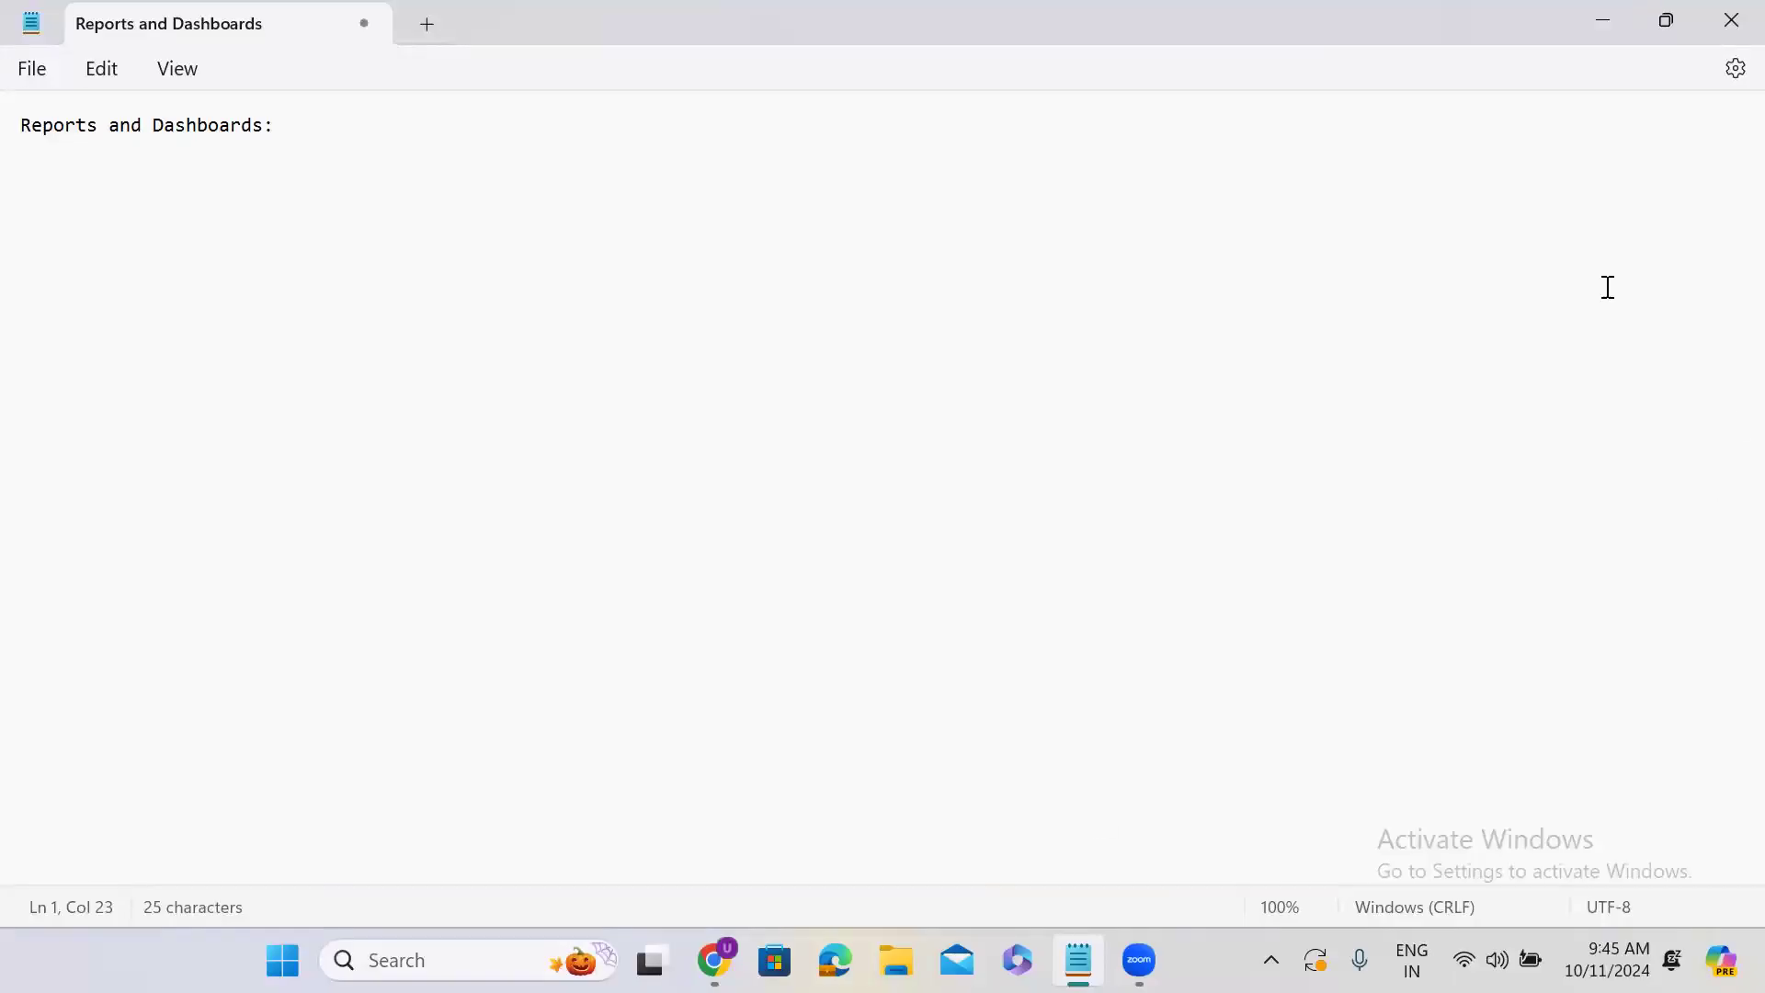
pyautogui.click(1607, 20)
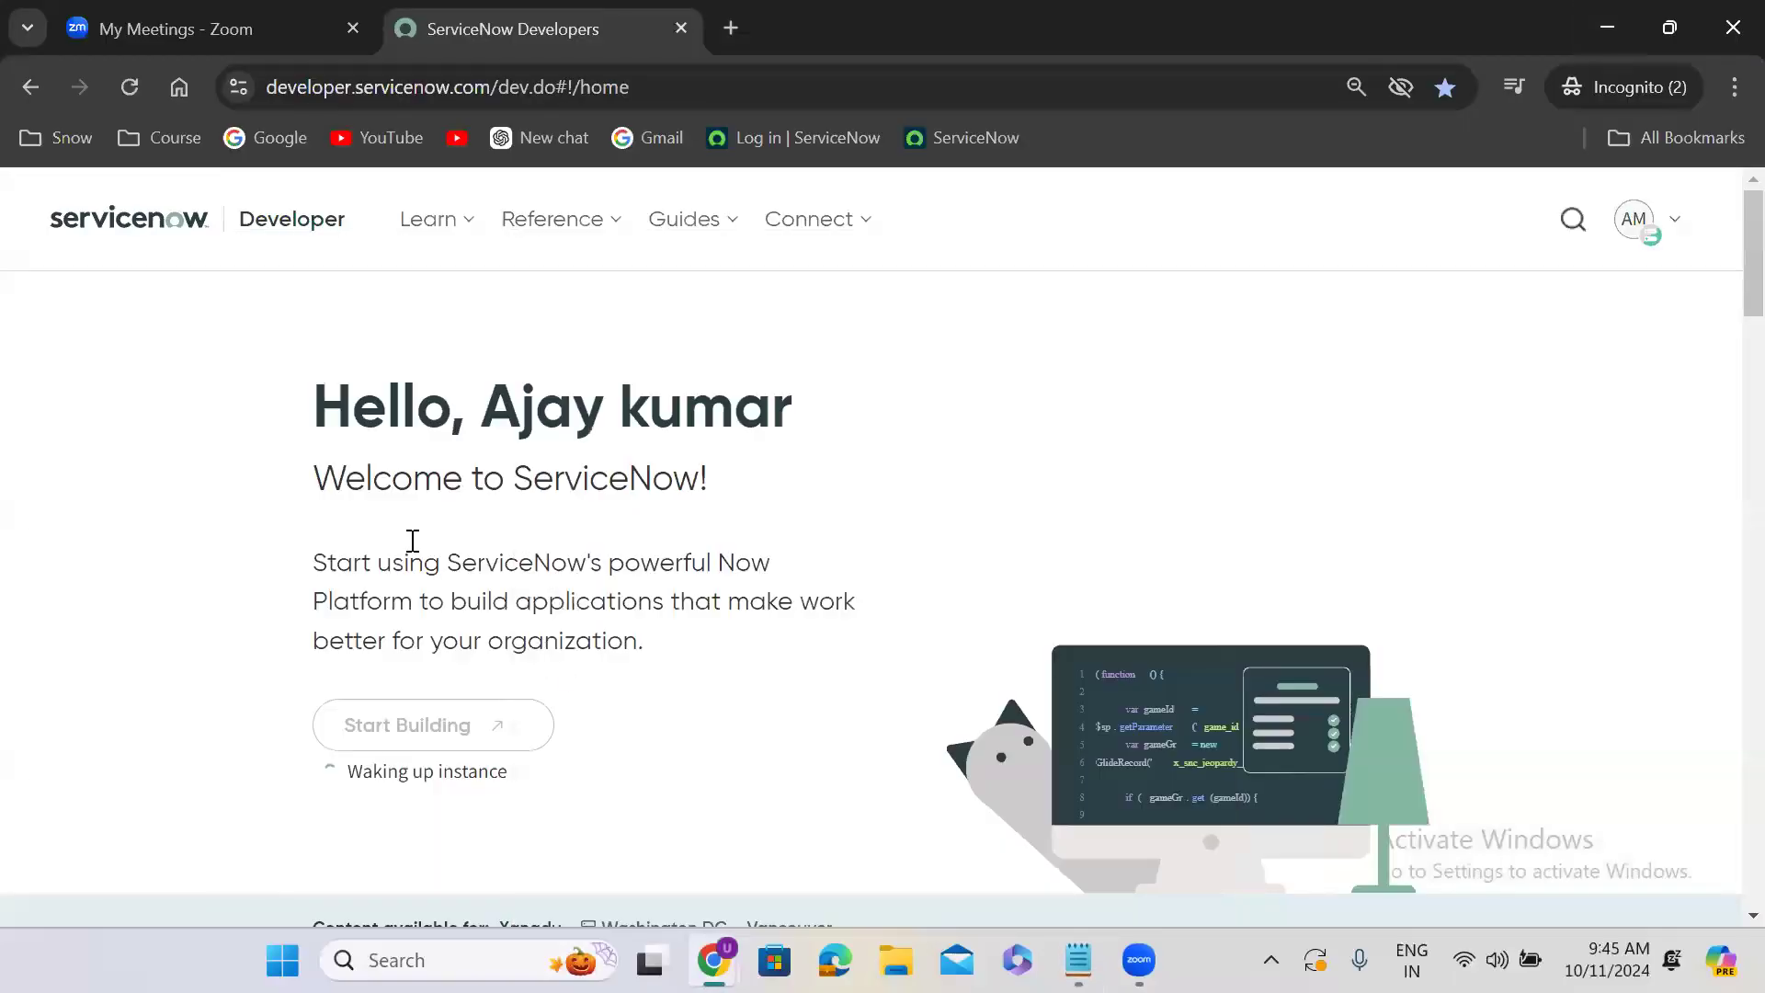
pyautogui.click(126, 89)
pyautogui.click(130, 87)
pyautogui.click(125, 85)
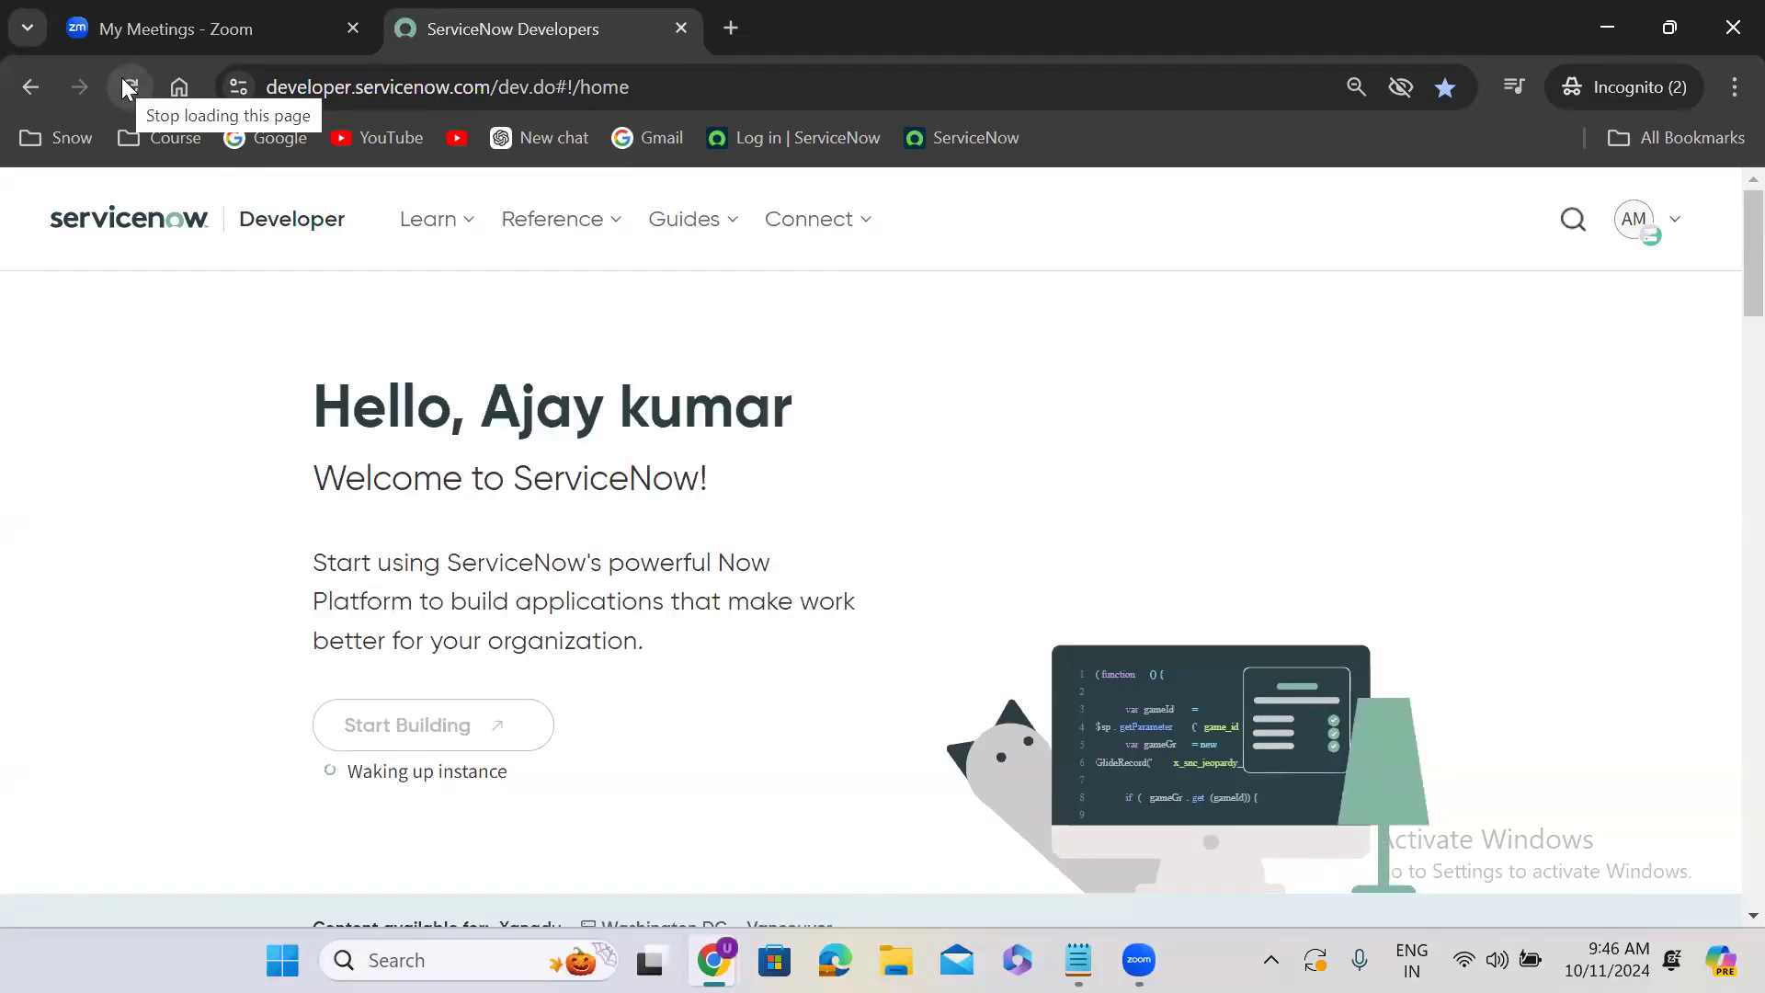
pyautogui.click(122, 81)
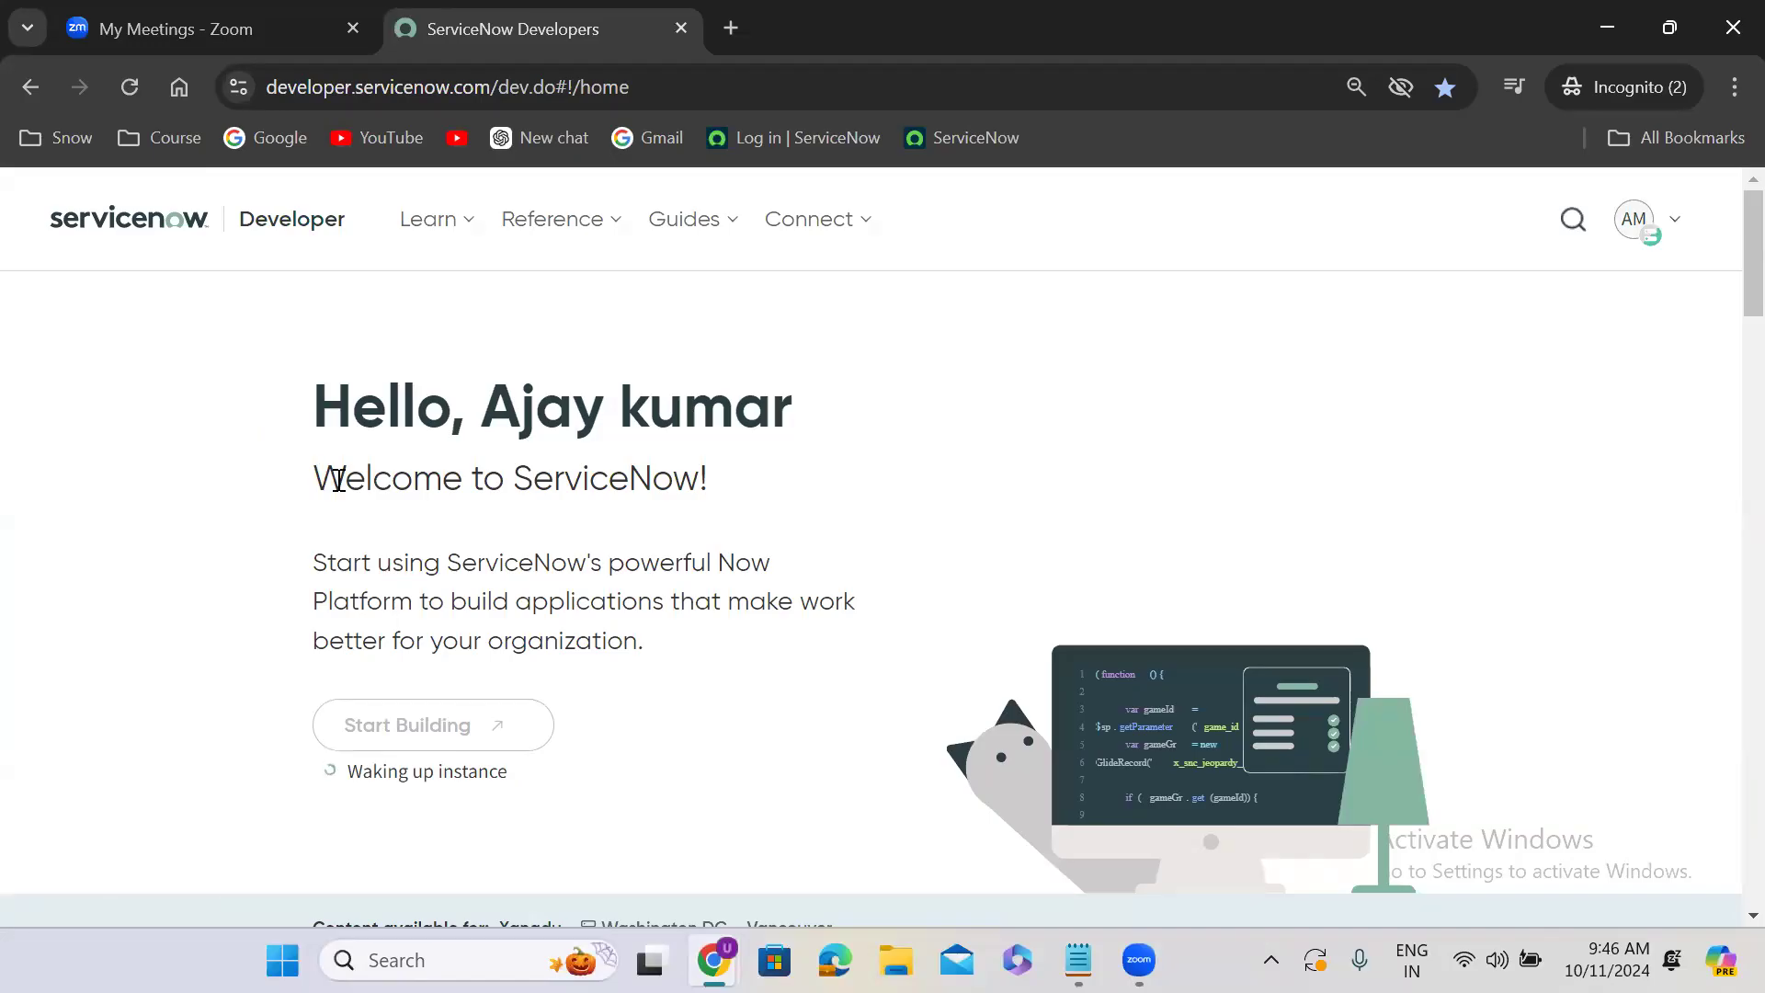
pyautogui.doubleClick(402, 570)
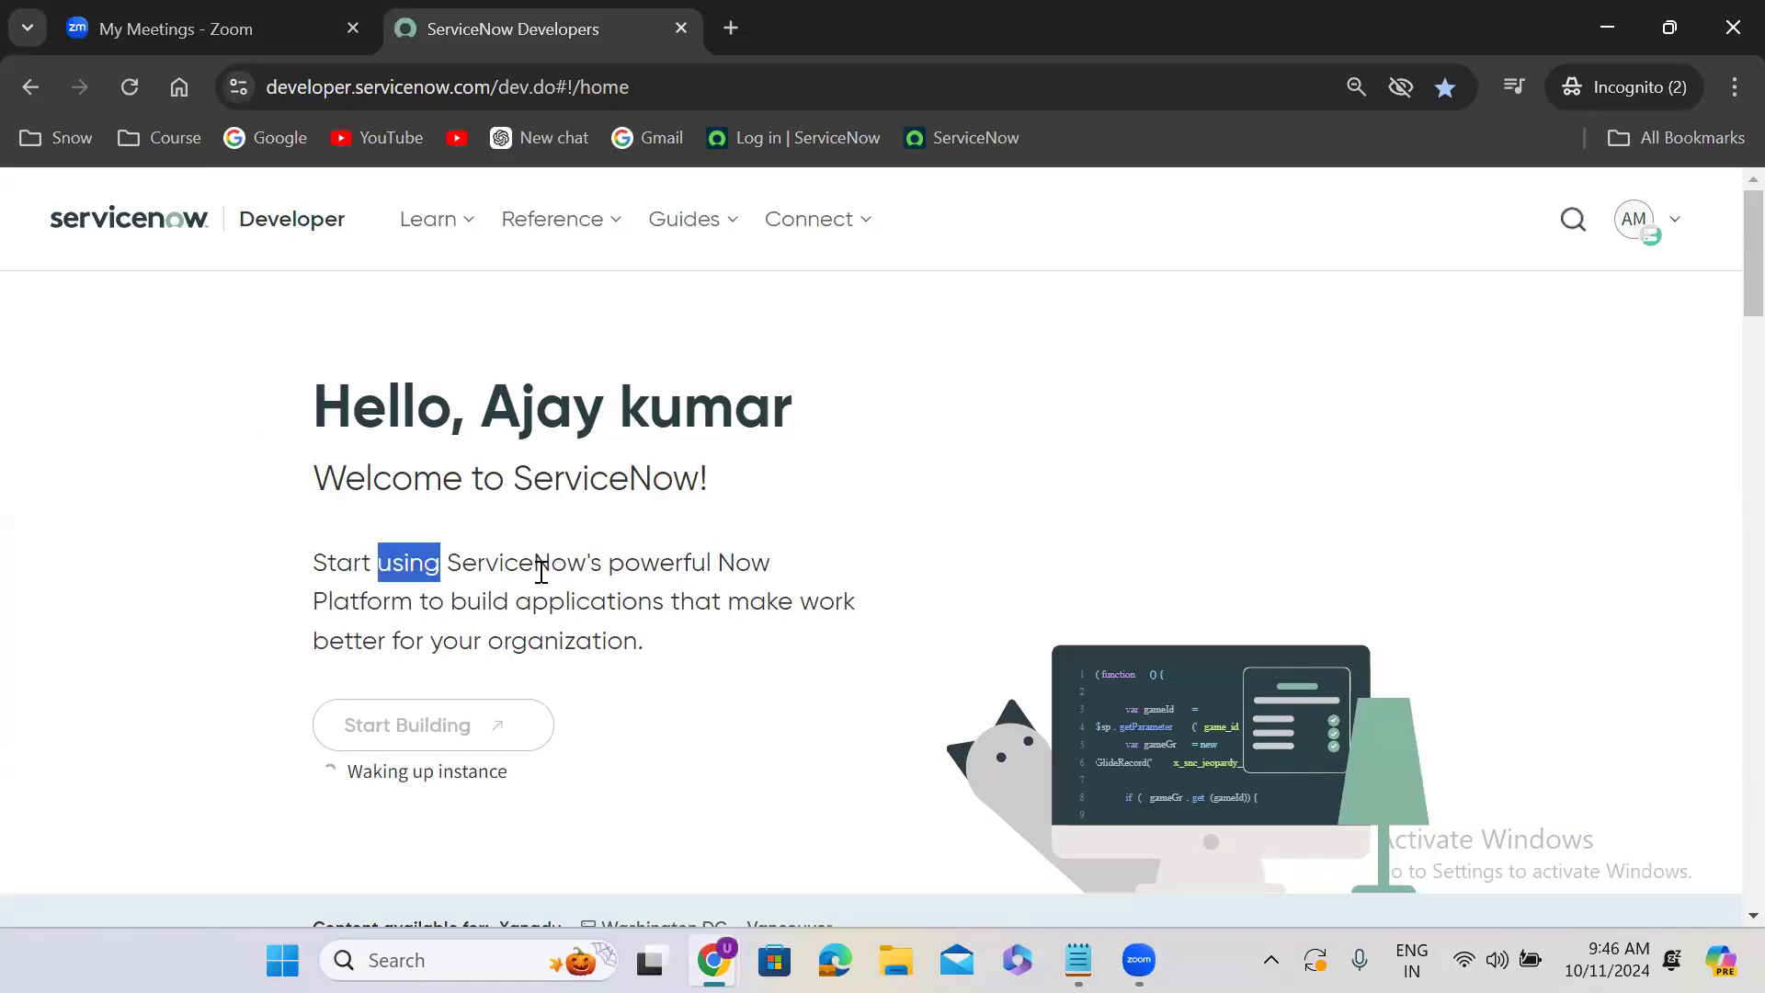
pyautogui.doubleClick(541, 570)
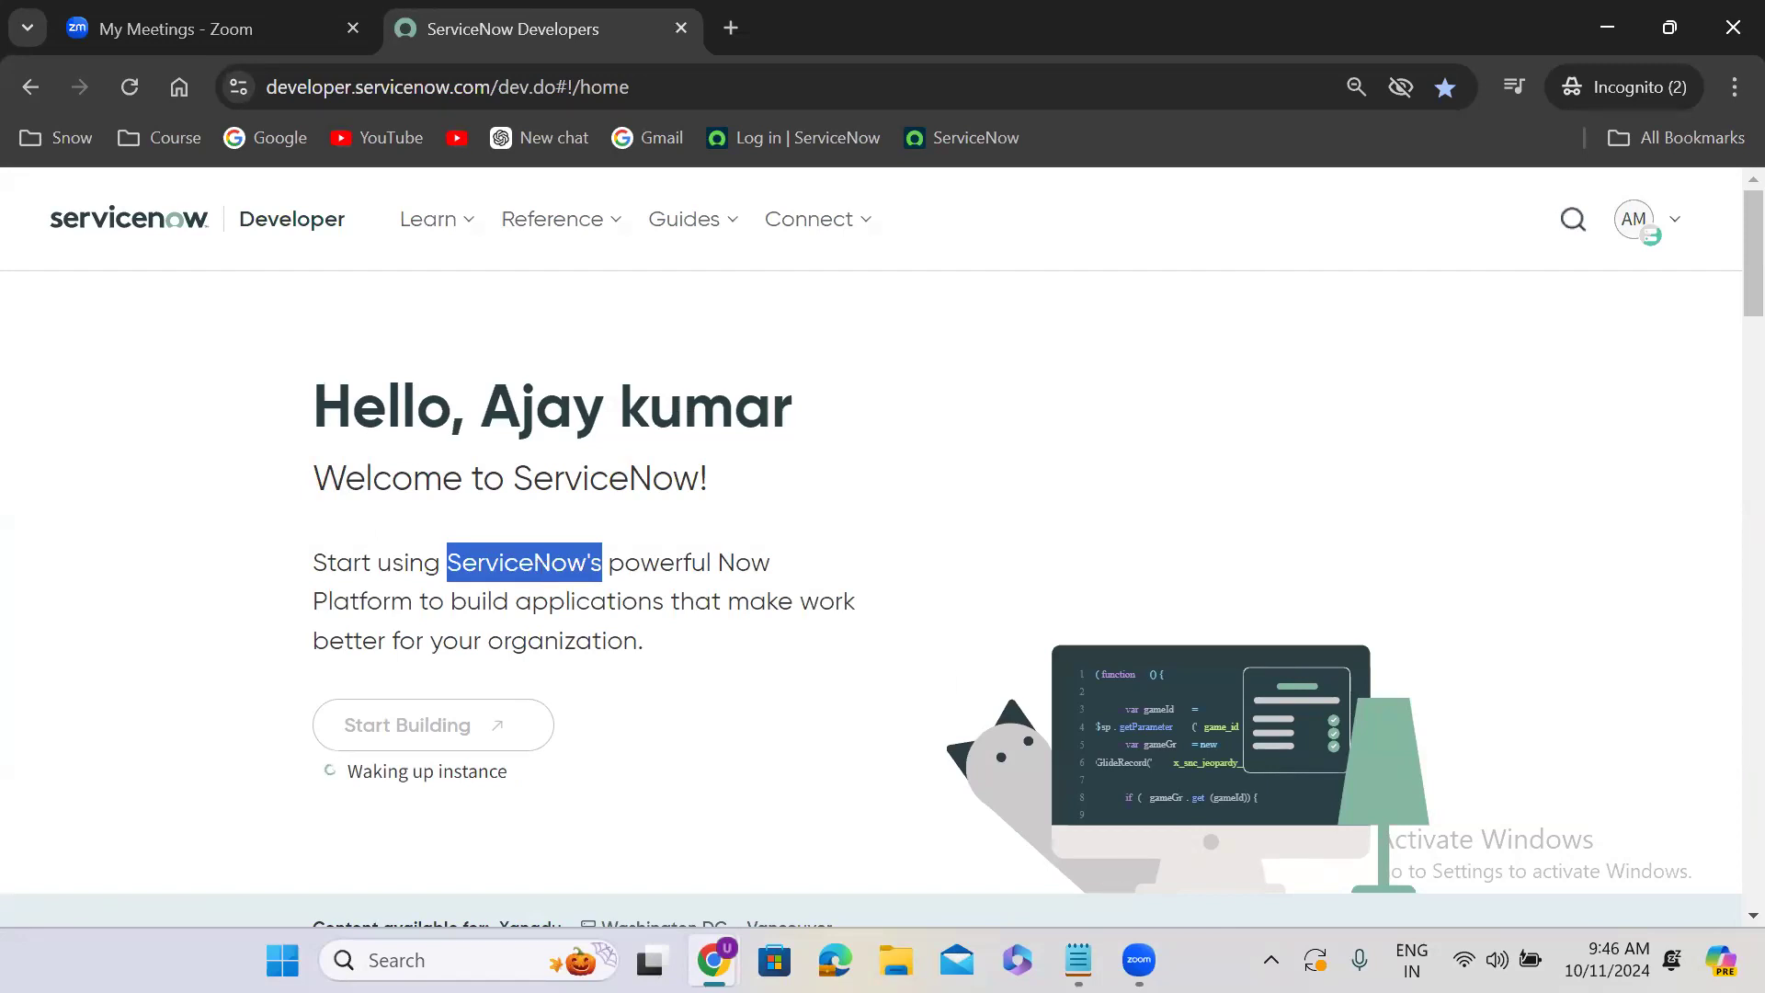
pyautogui.click(1078, 960)
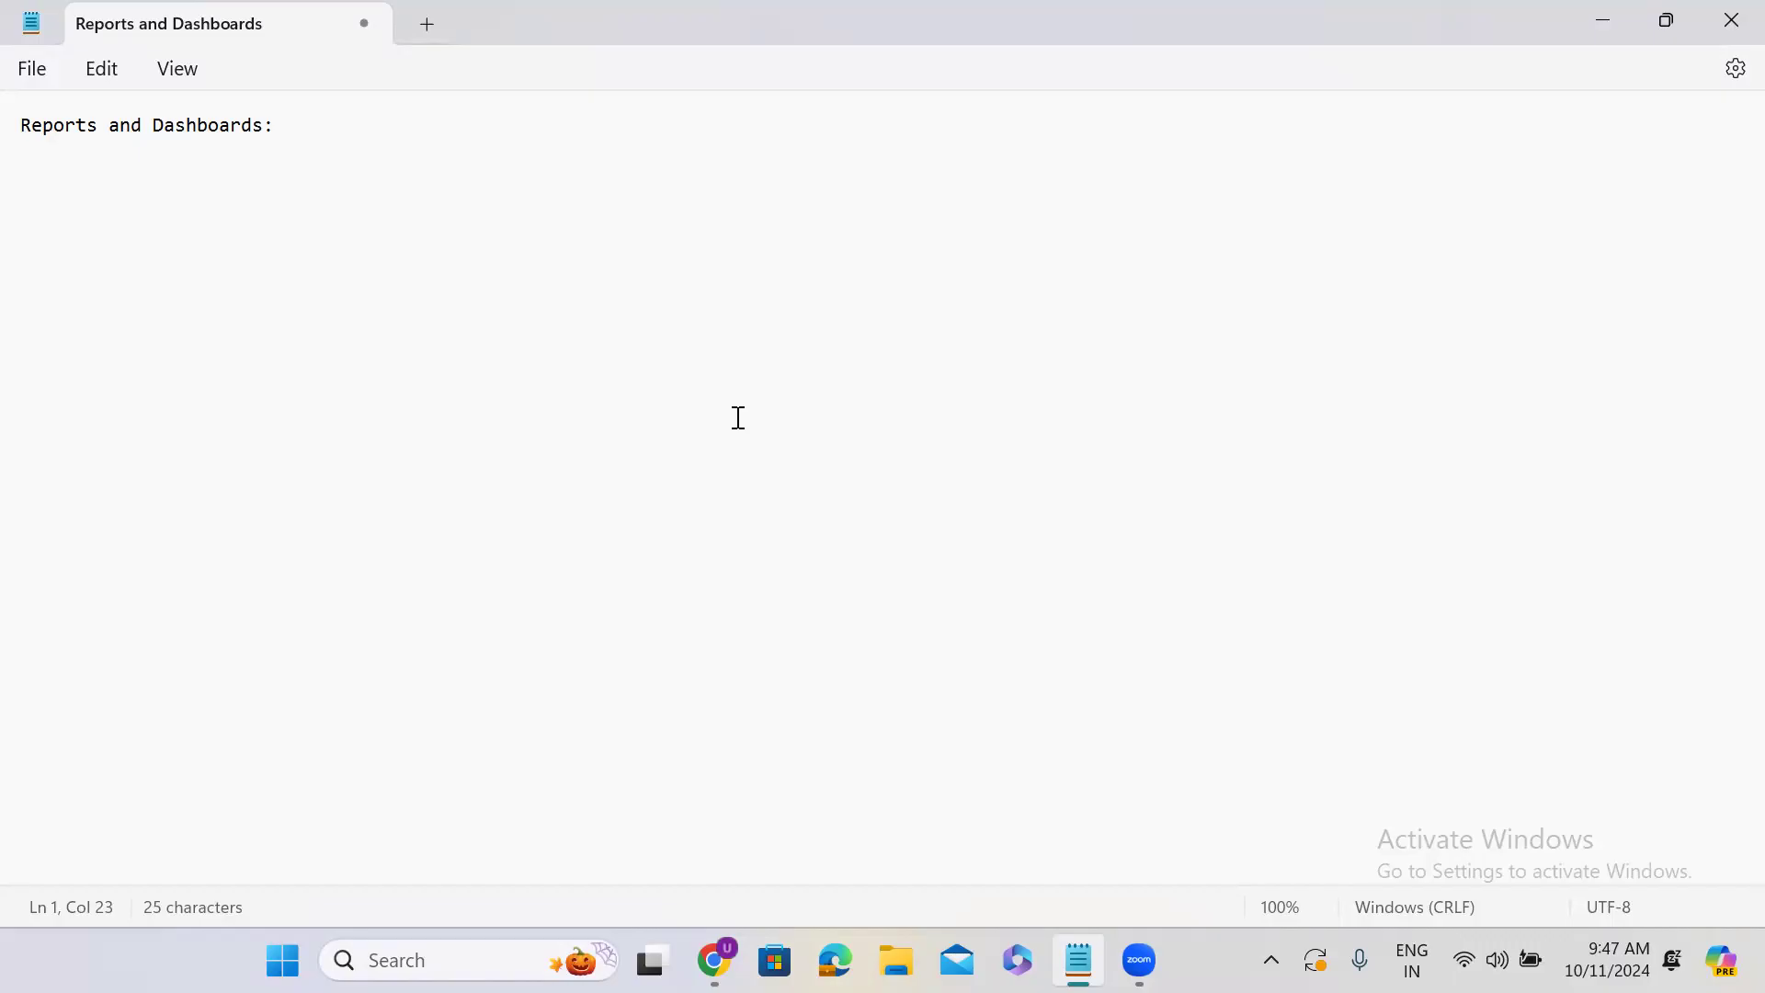
pyautogui.click(1611, 20)
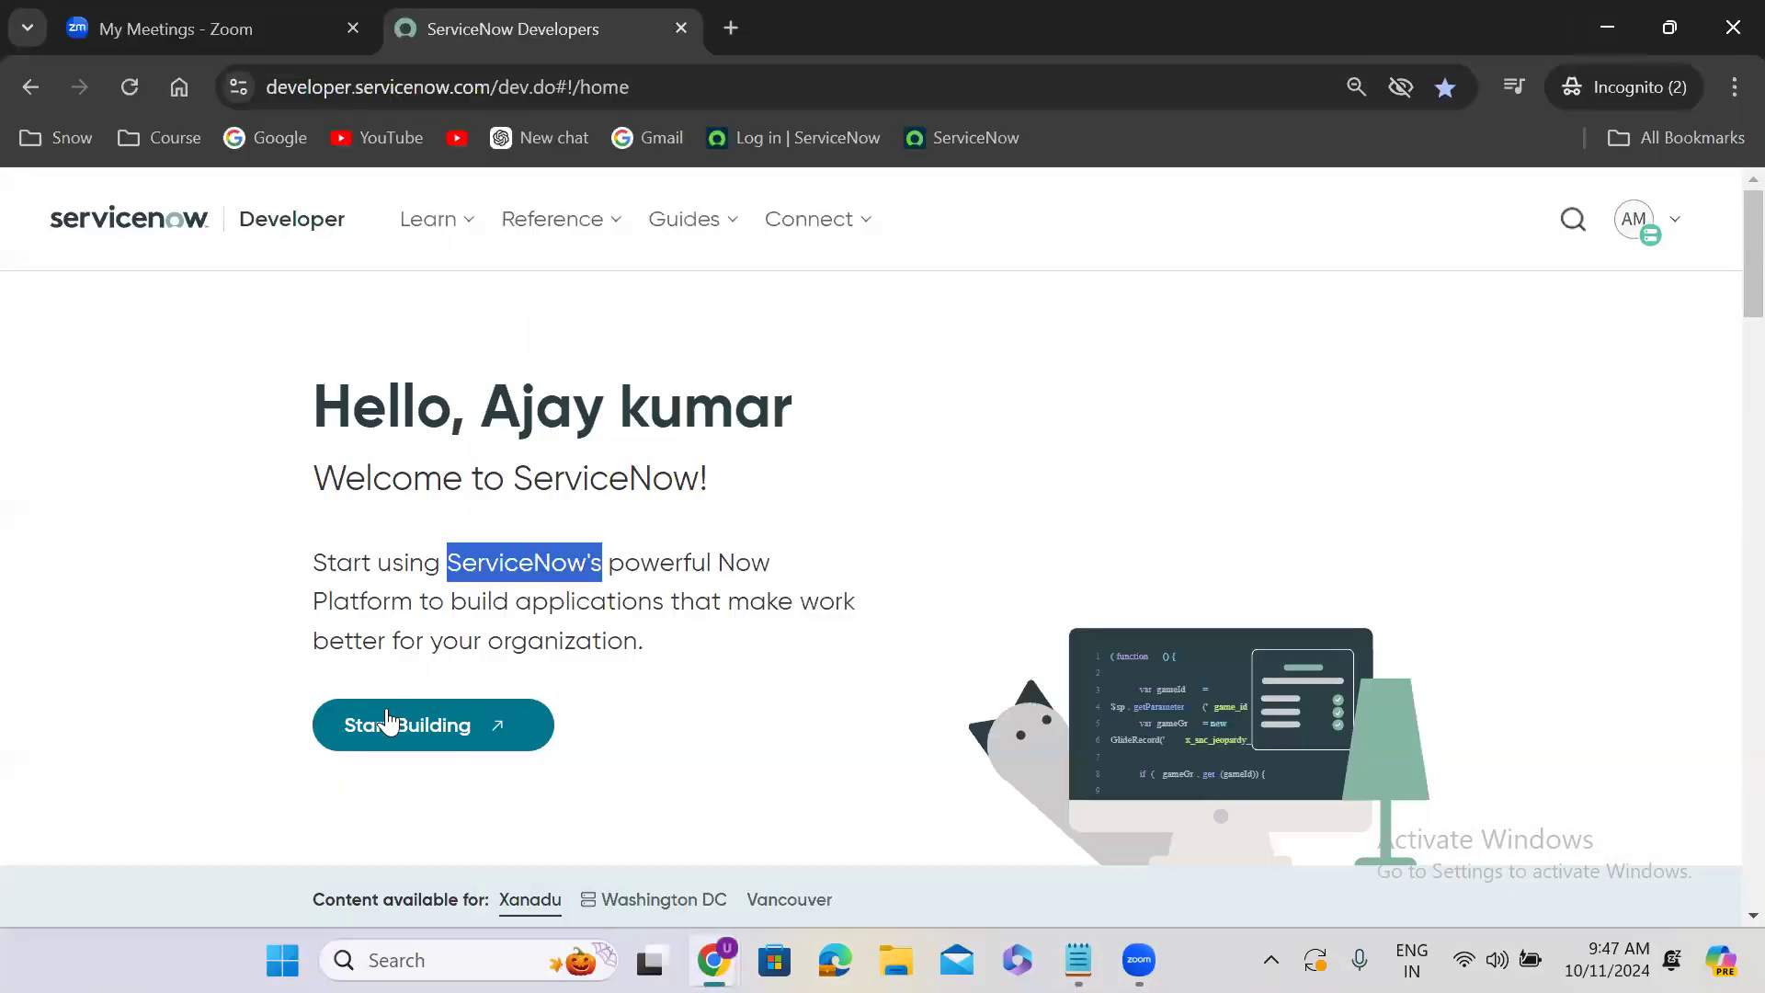
# - Open the developer instance and filter its application navigator for "reports"
pyautogui.click(386, 717)
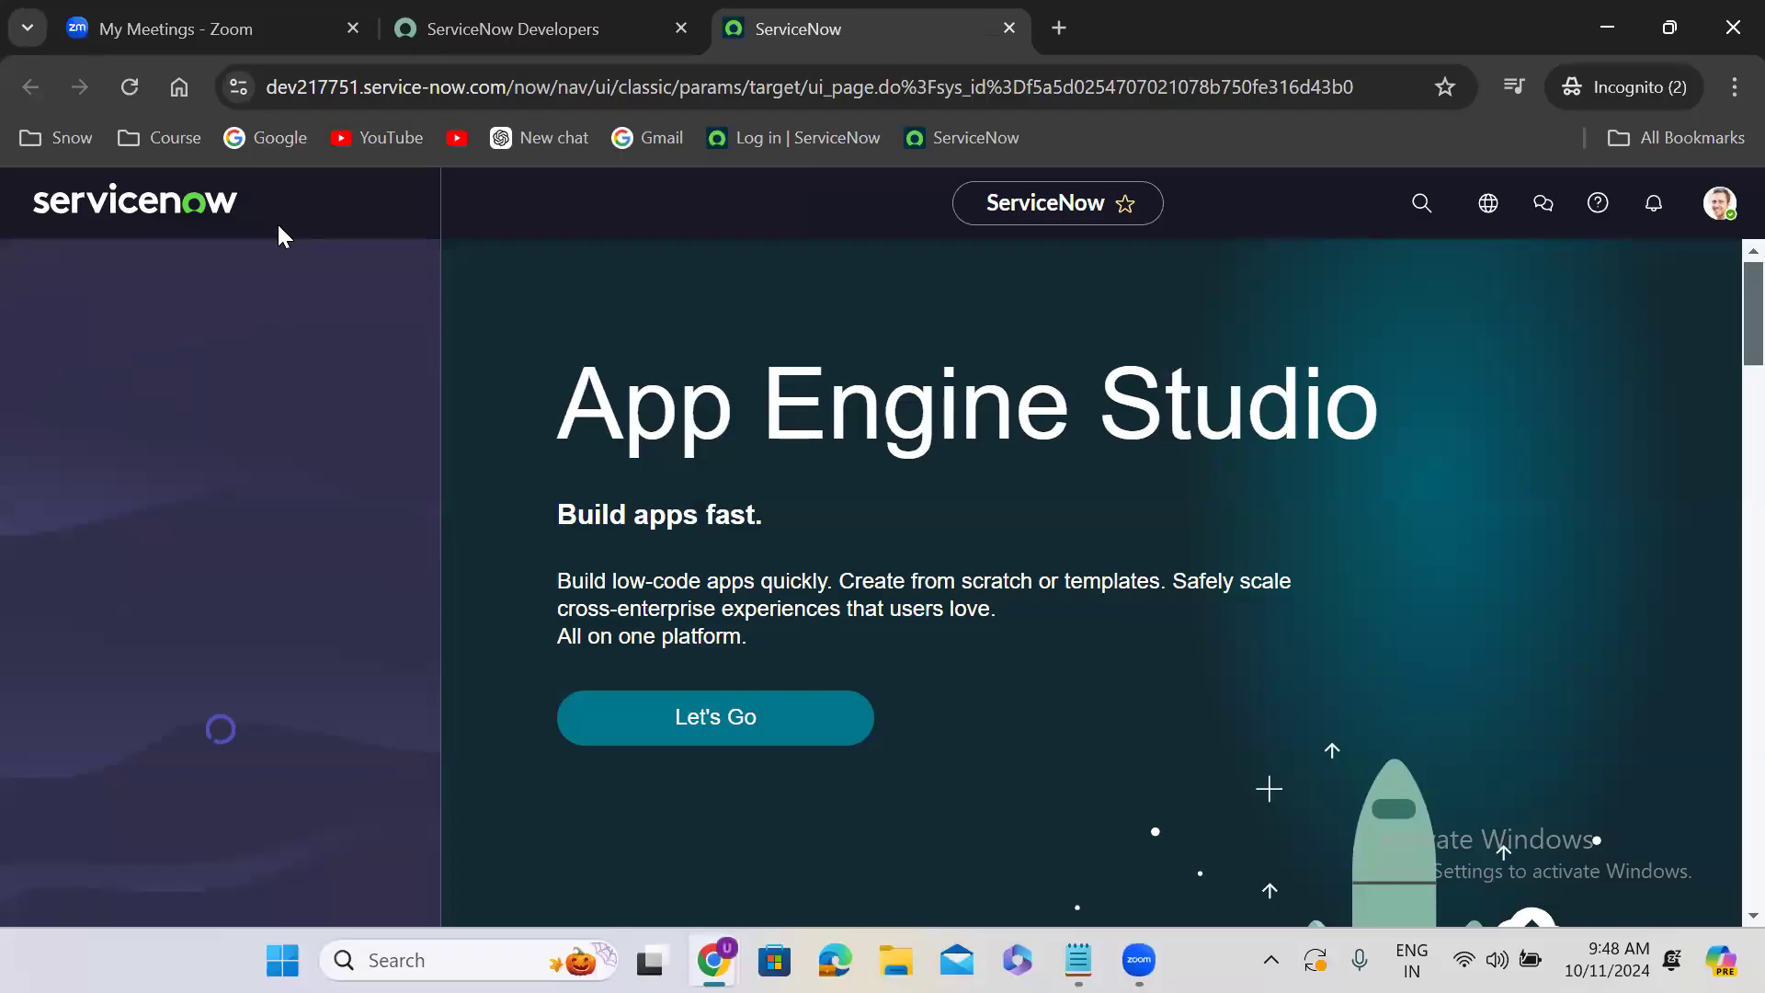
pyautogui.click(169, 273)
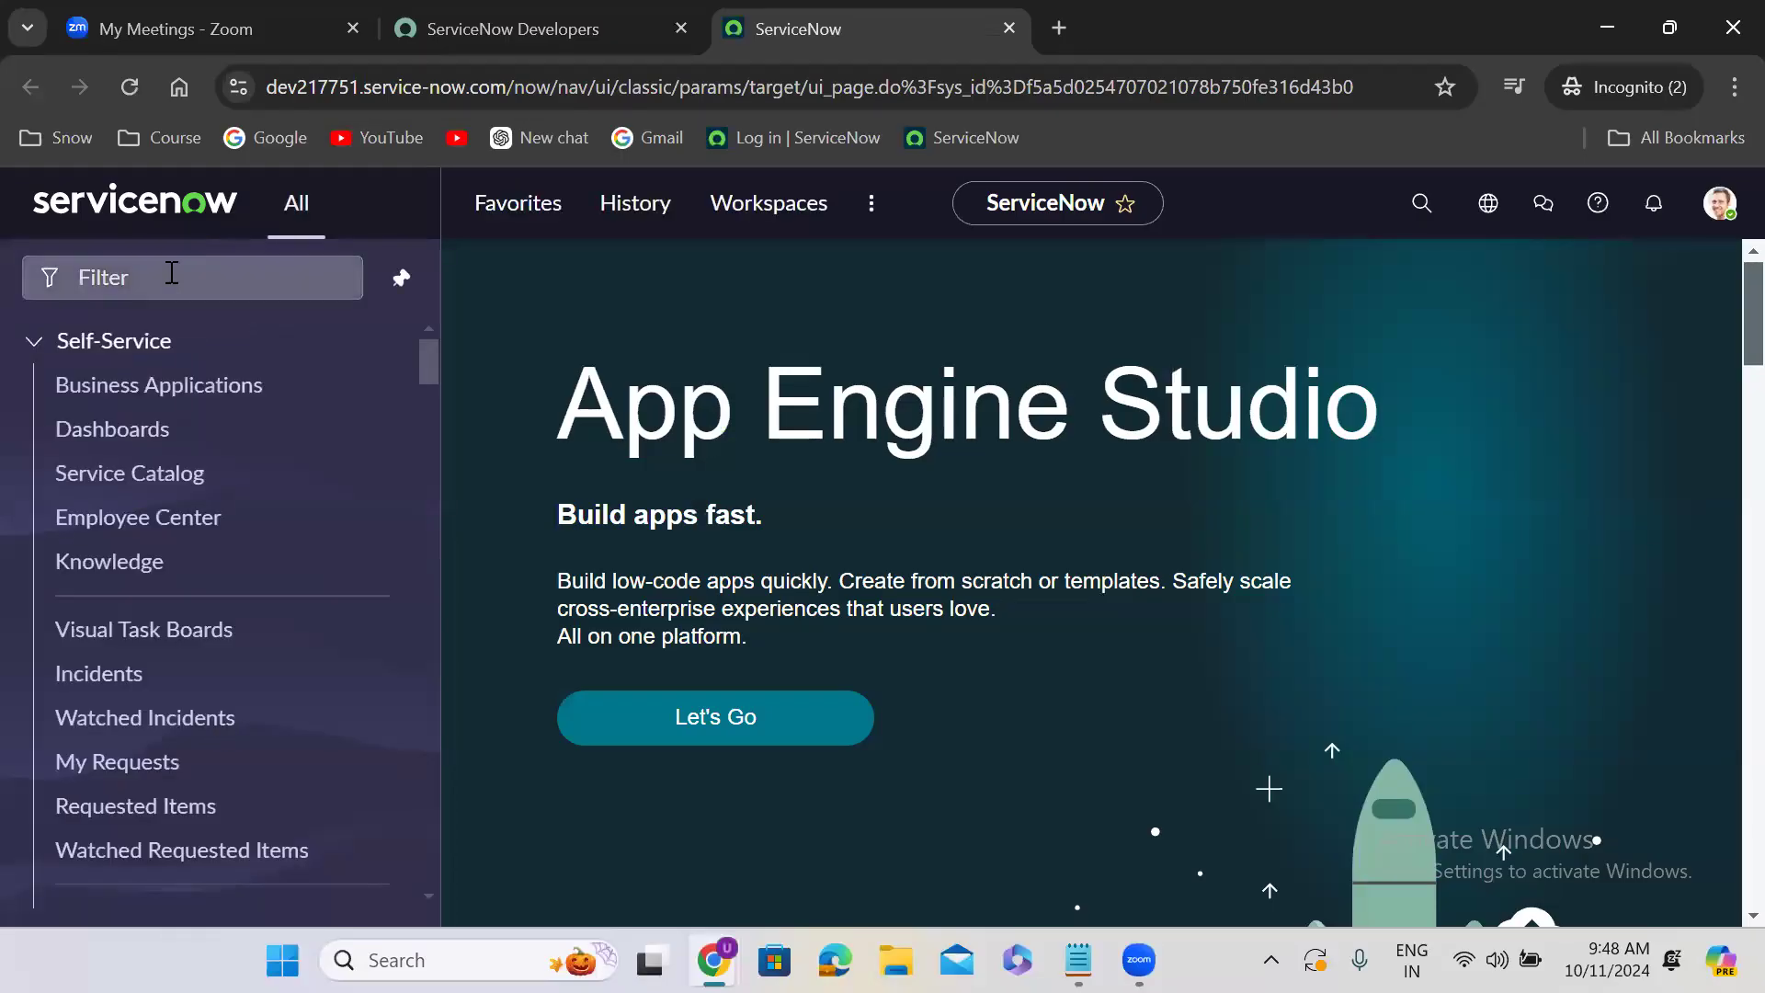
pyautogui.write('re')
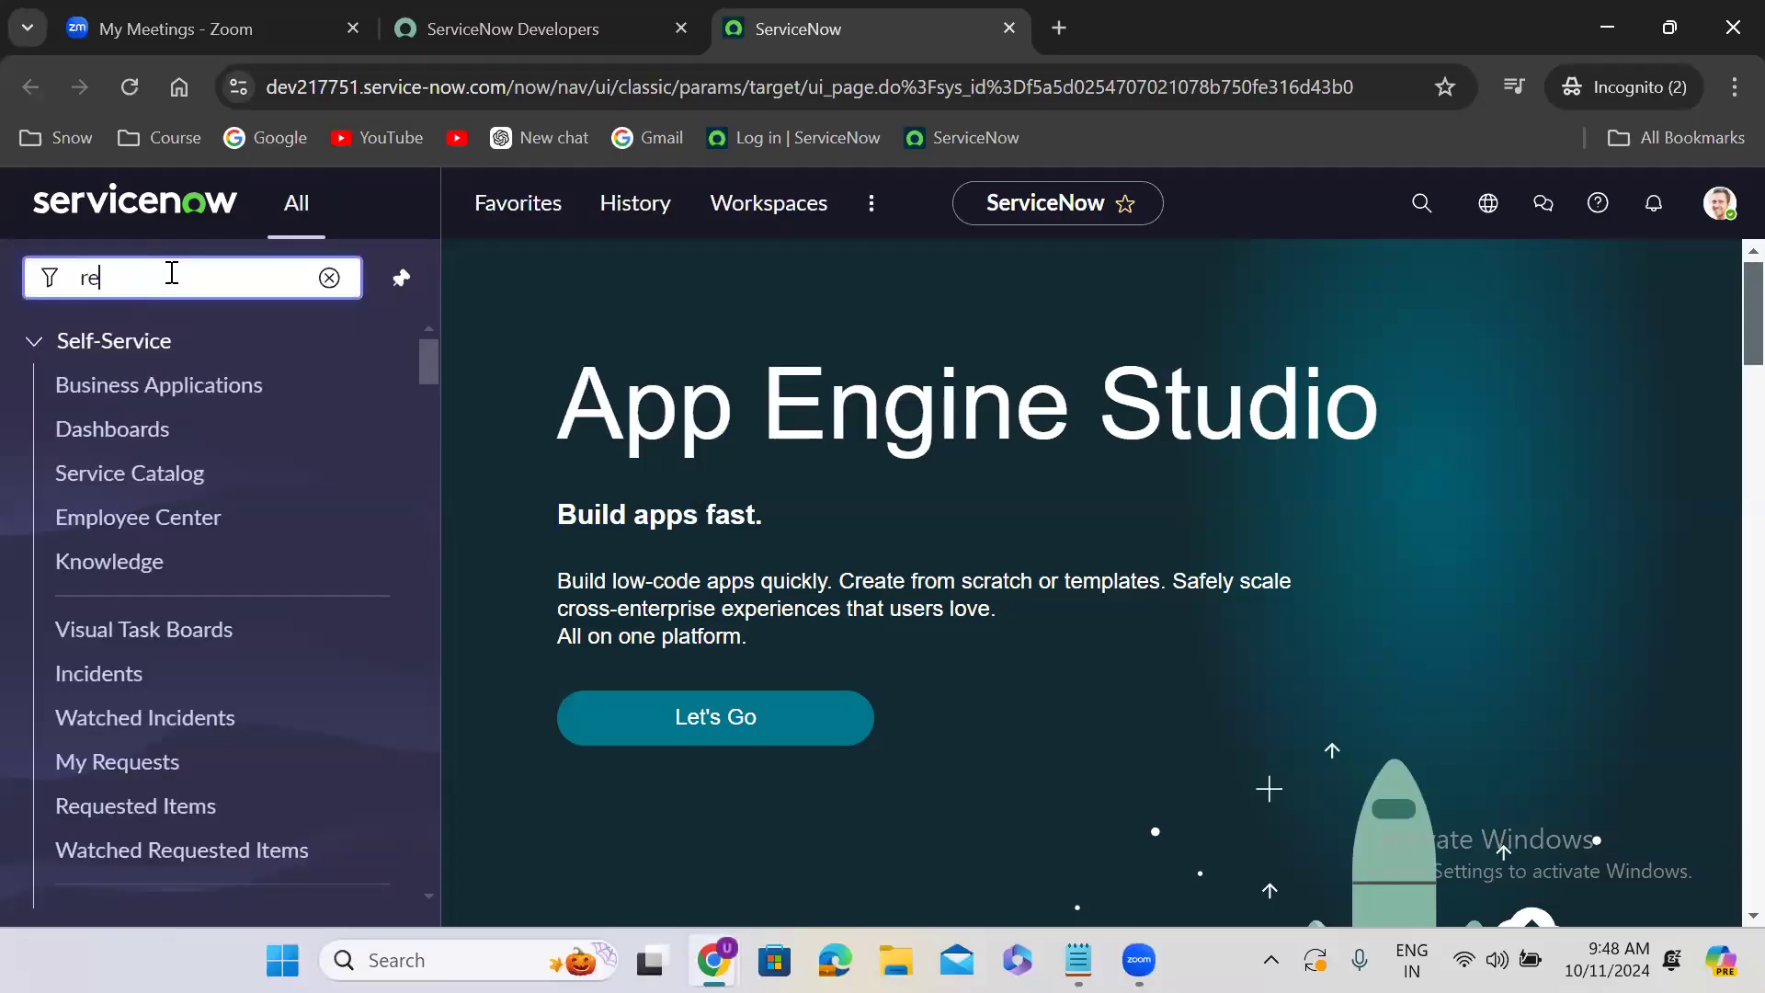
pyautogui.write('ports')
# - Start creating a new report from the Reports module and unpin the navigator
pyautogui.moveTo(425, 350); pyautogui.dragTo(434, 432)
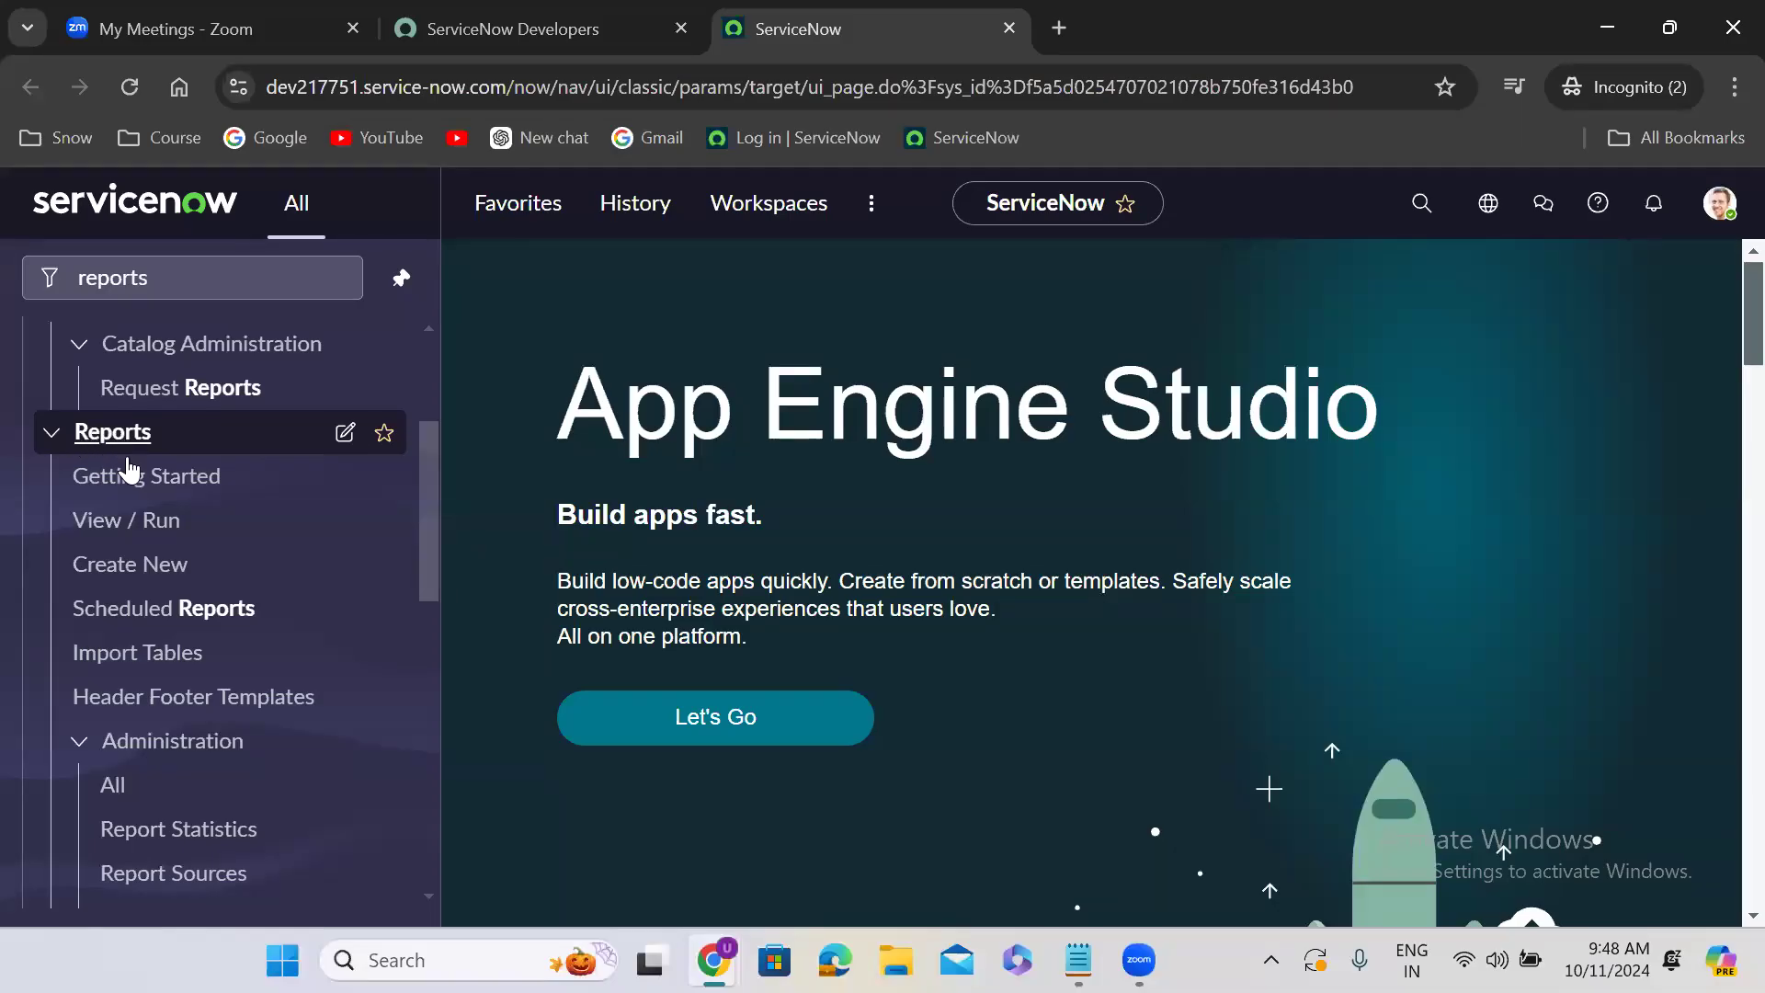
pyautogui.click(128, 565)
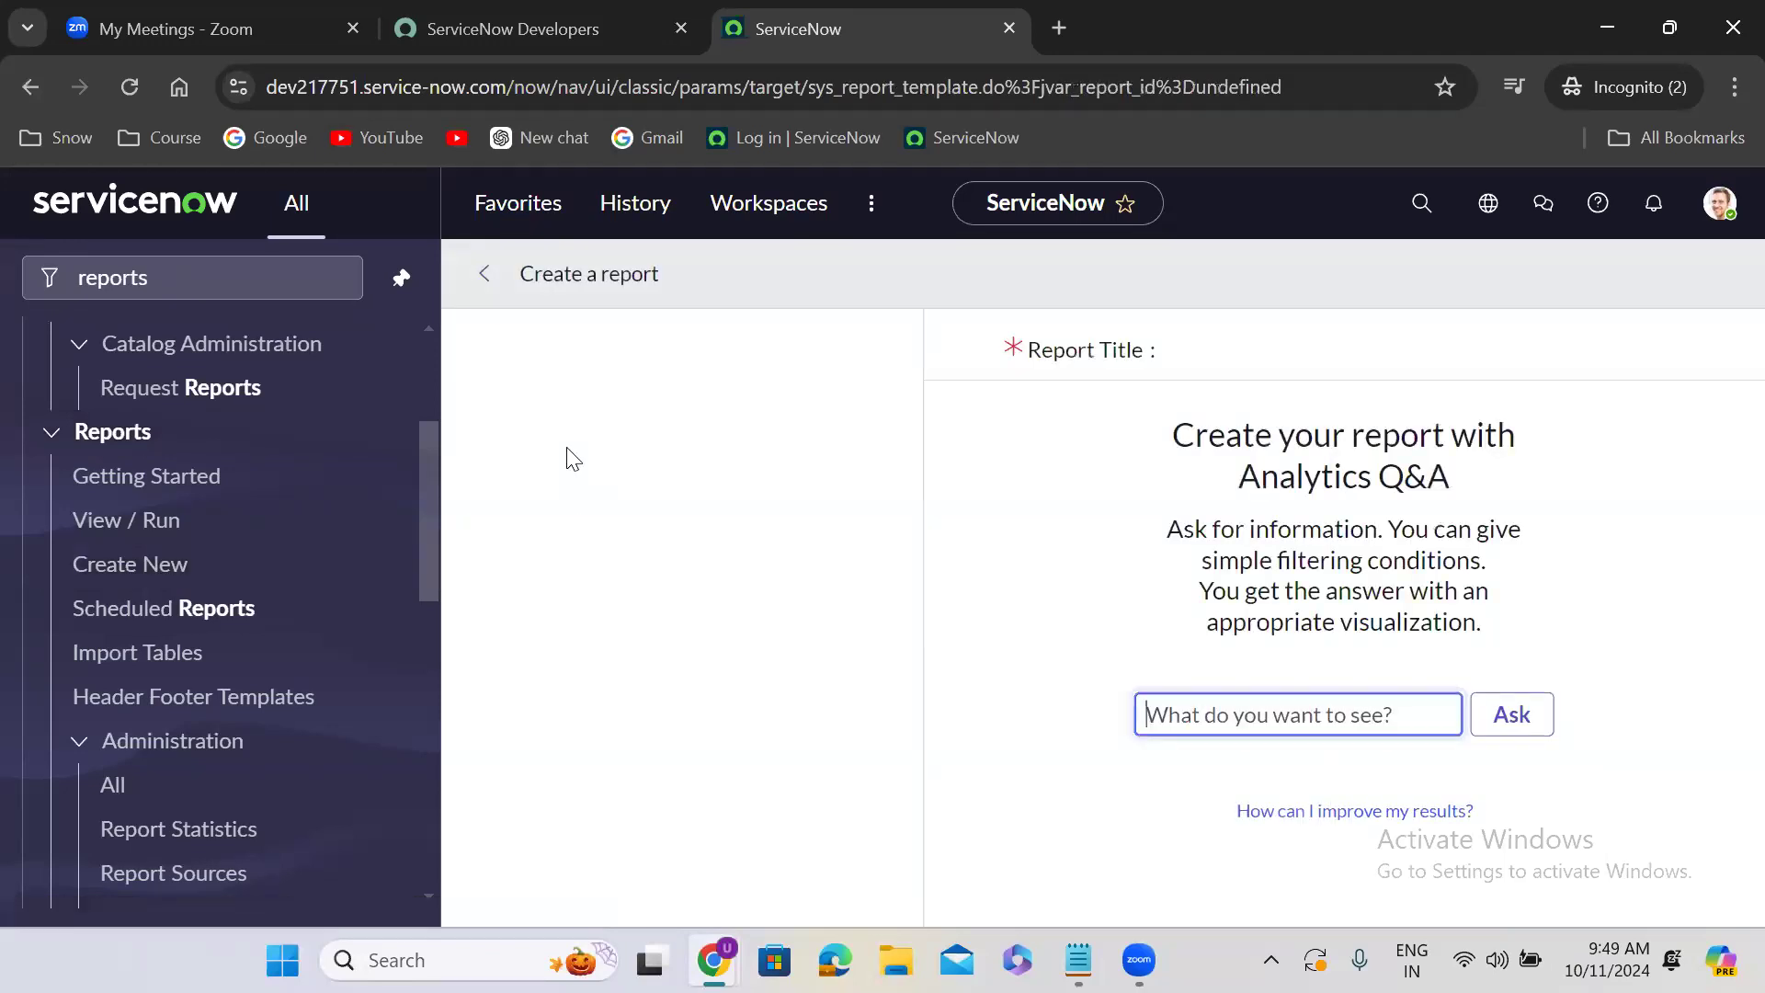
pyautogui.click(401, 278)
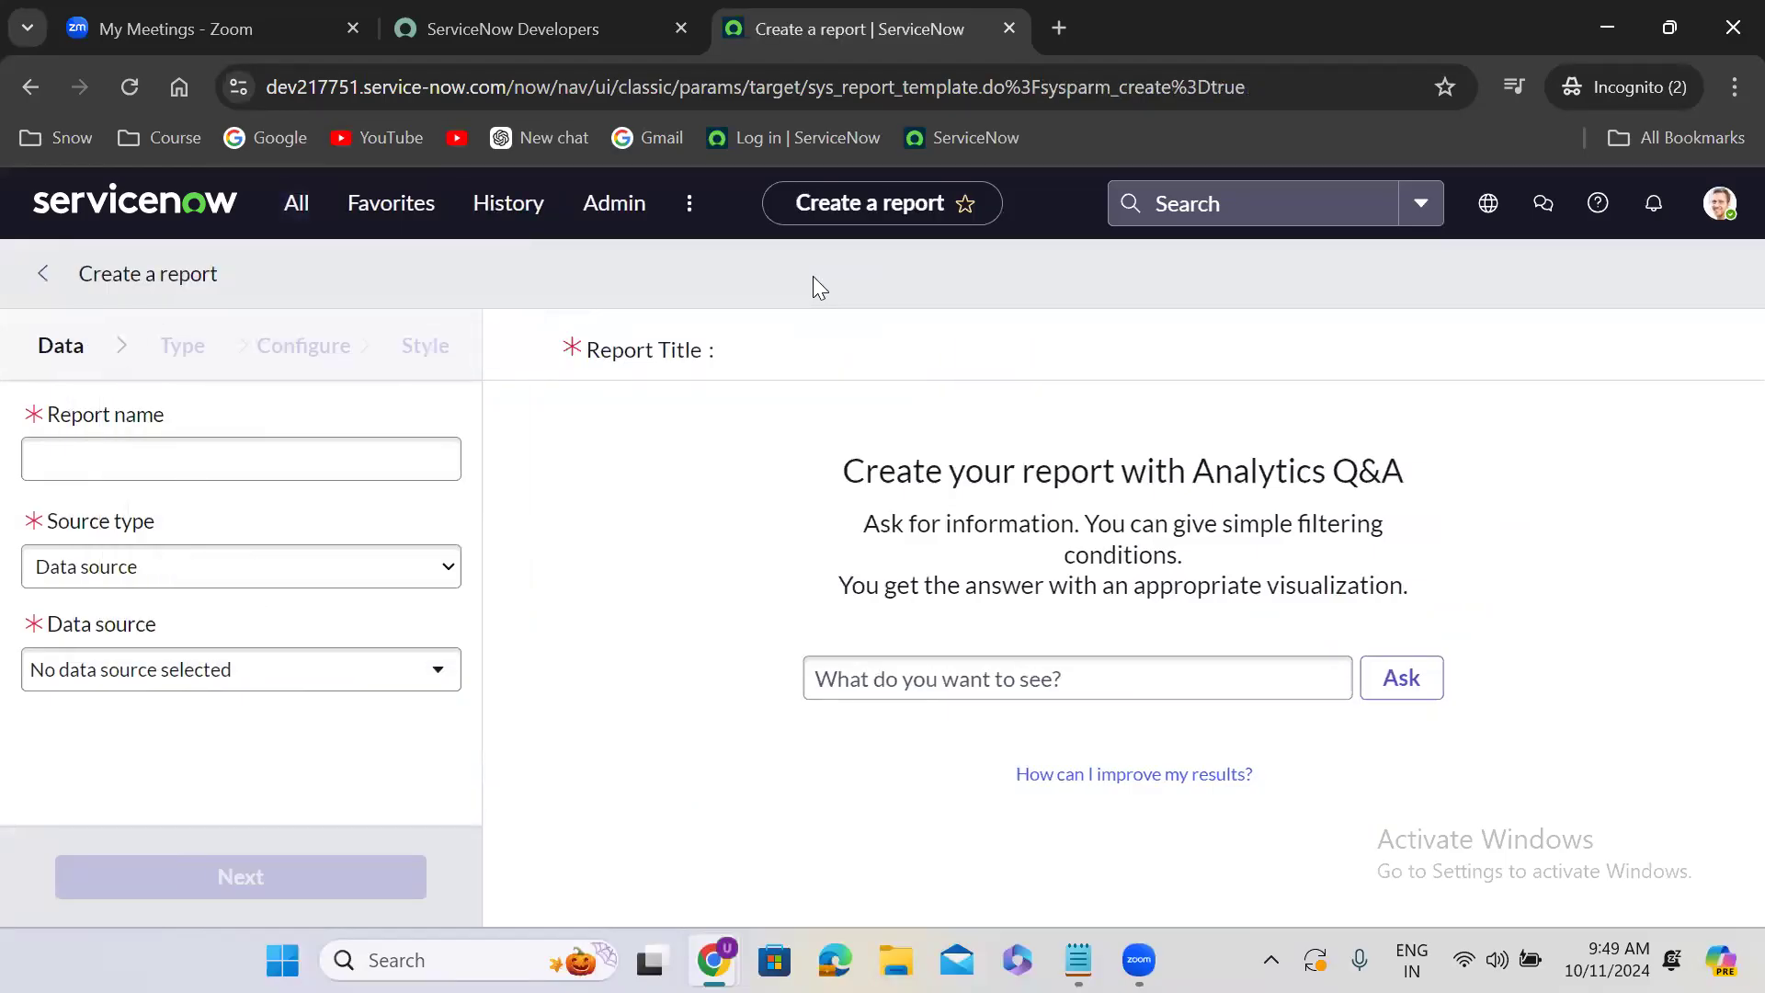
# - Name the new report "Last month closed incidents"
pyautogui.click(257, 458)
pyautogui.write('Las')
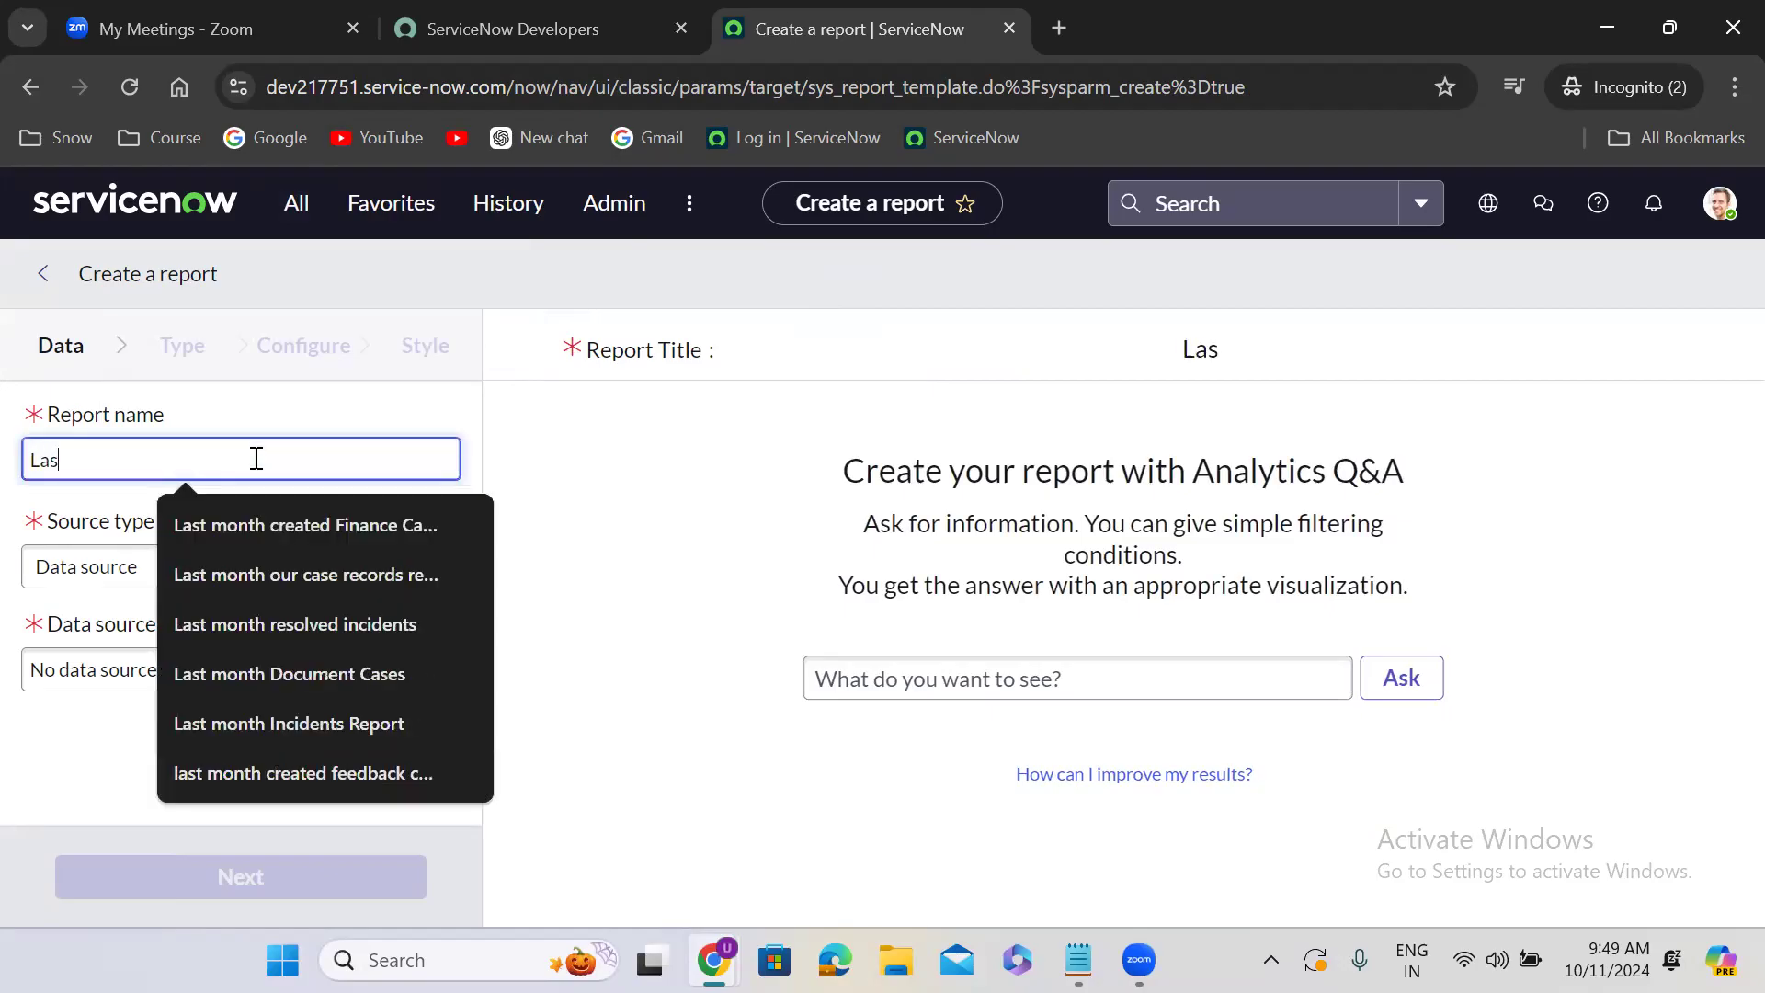
pyautogui.write('t month l')
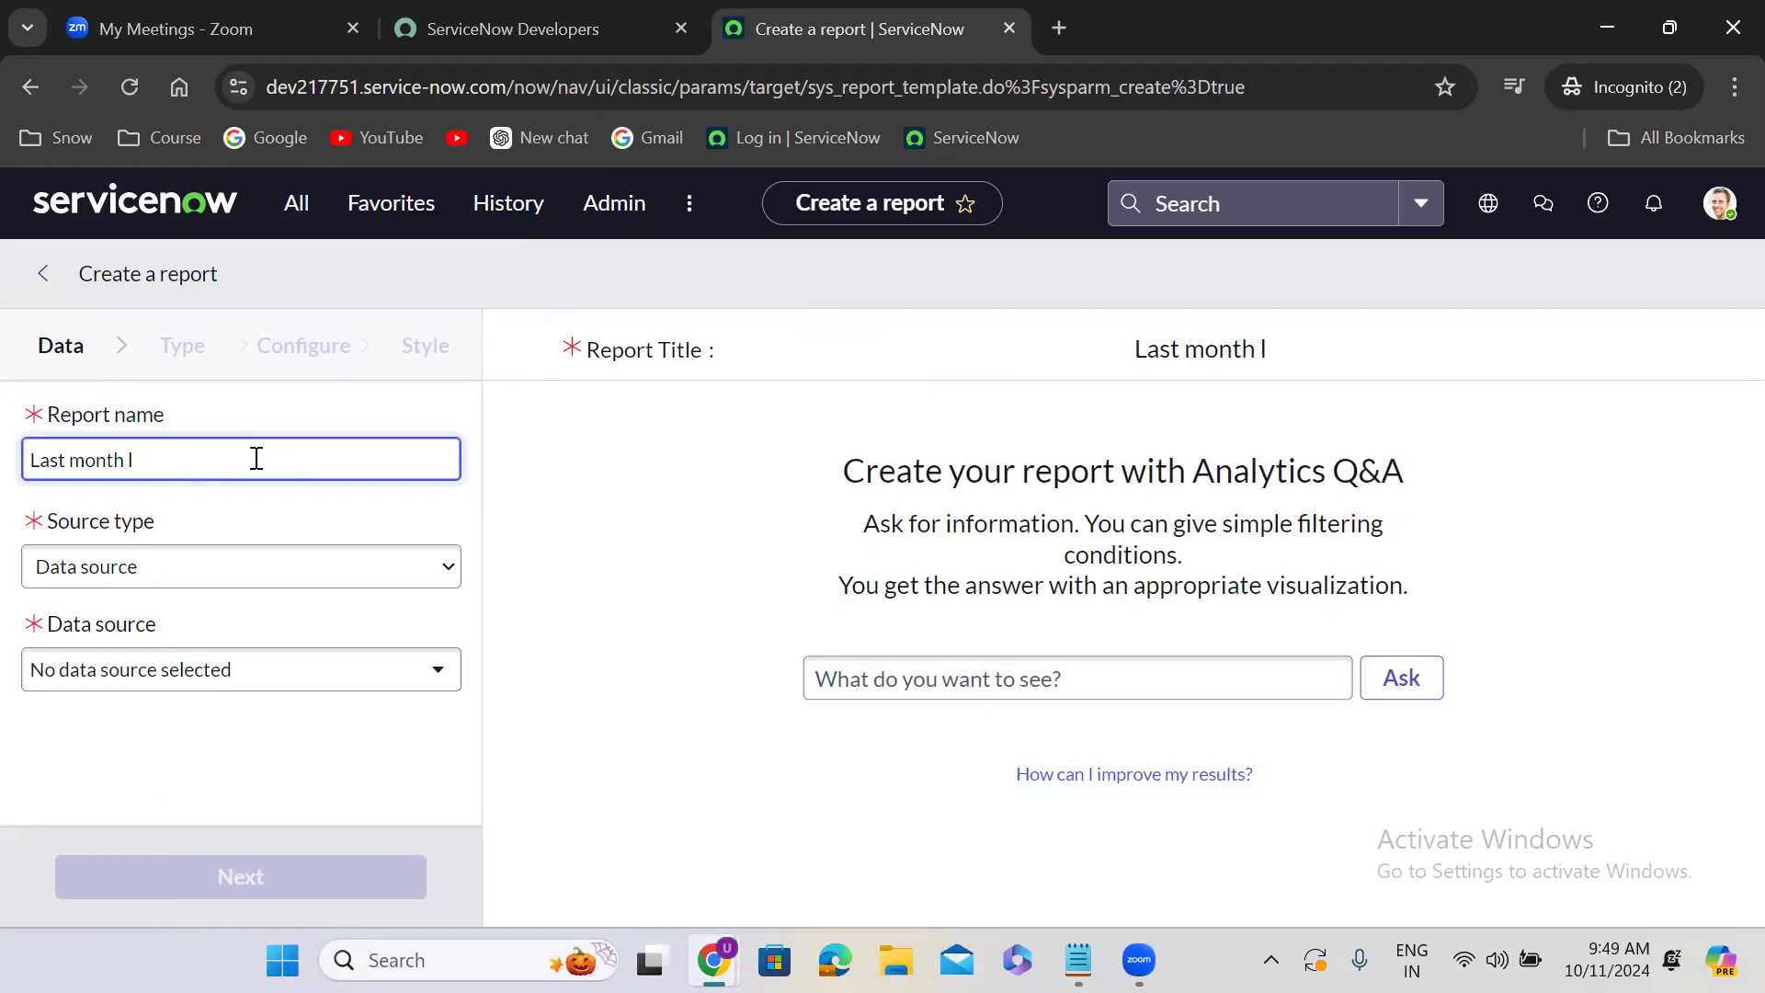
pyautogui.press('BackSpace')
pyautogui.write('cl')
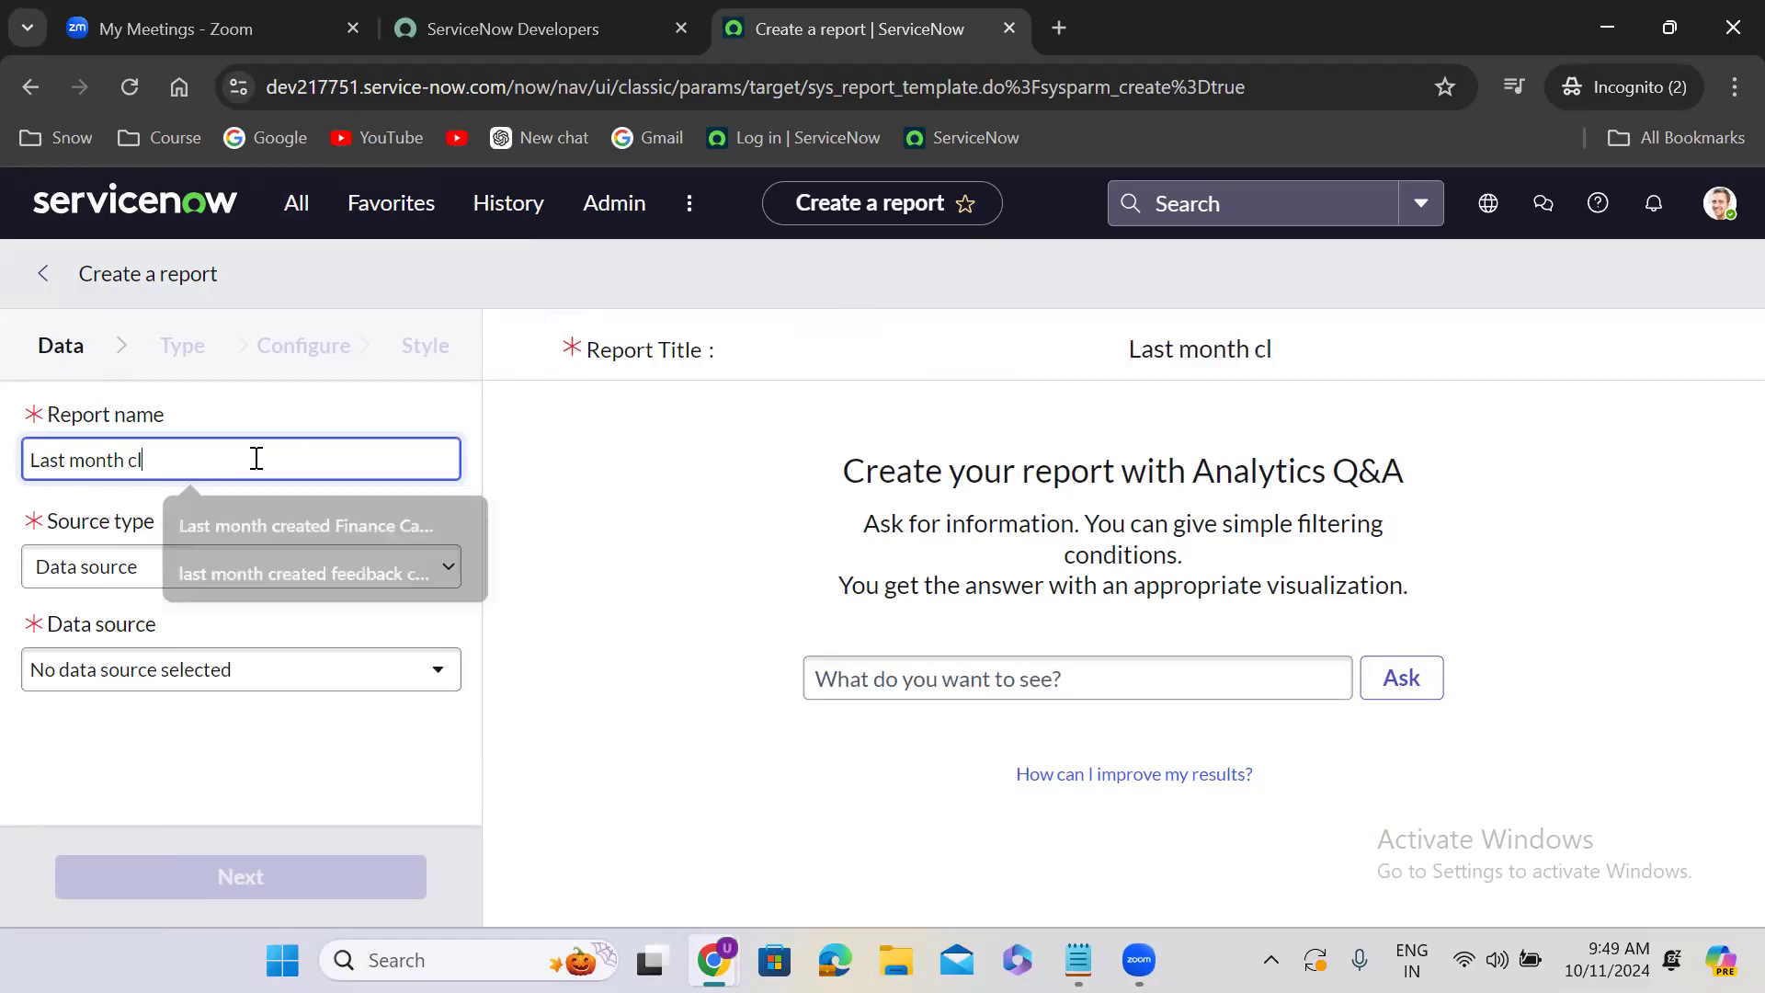
pyautogui.write('osed inc')
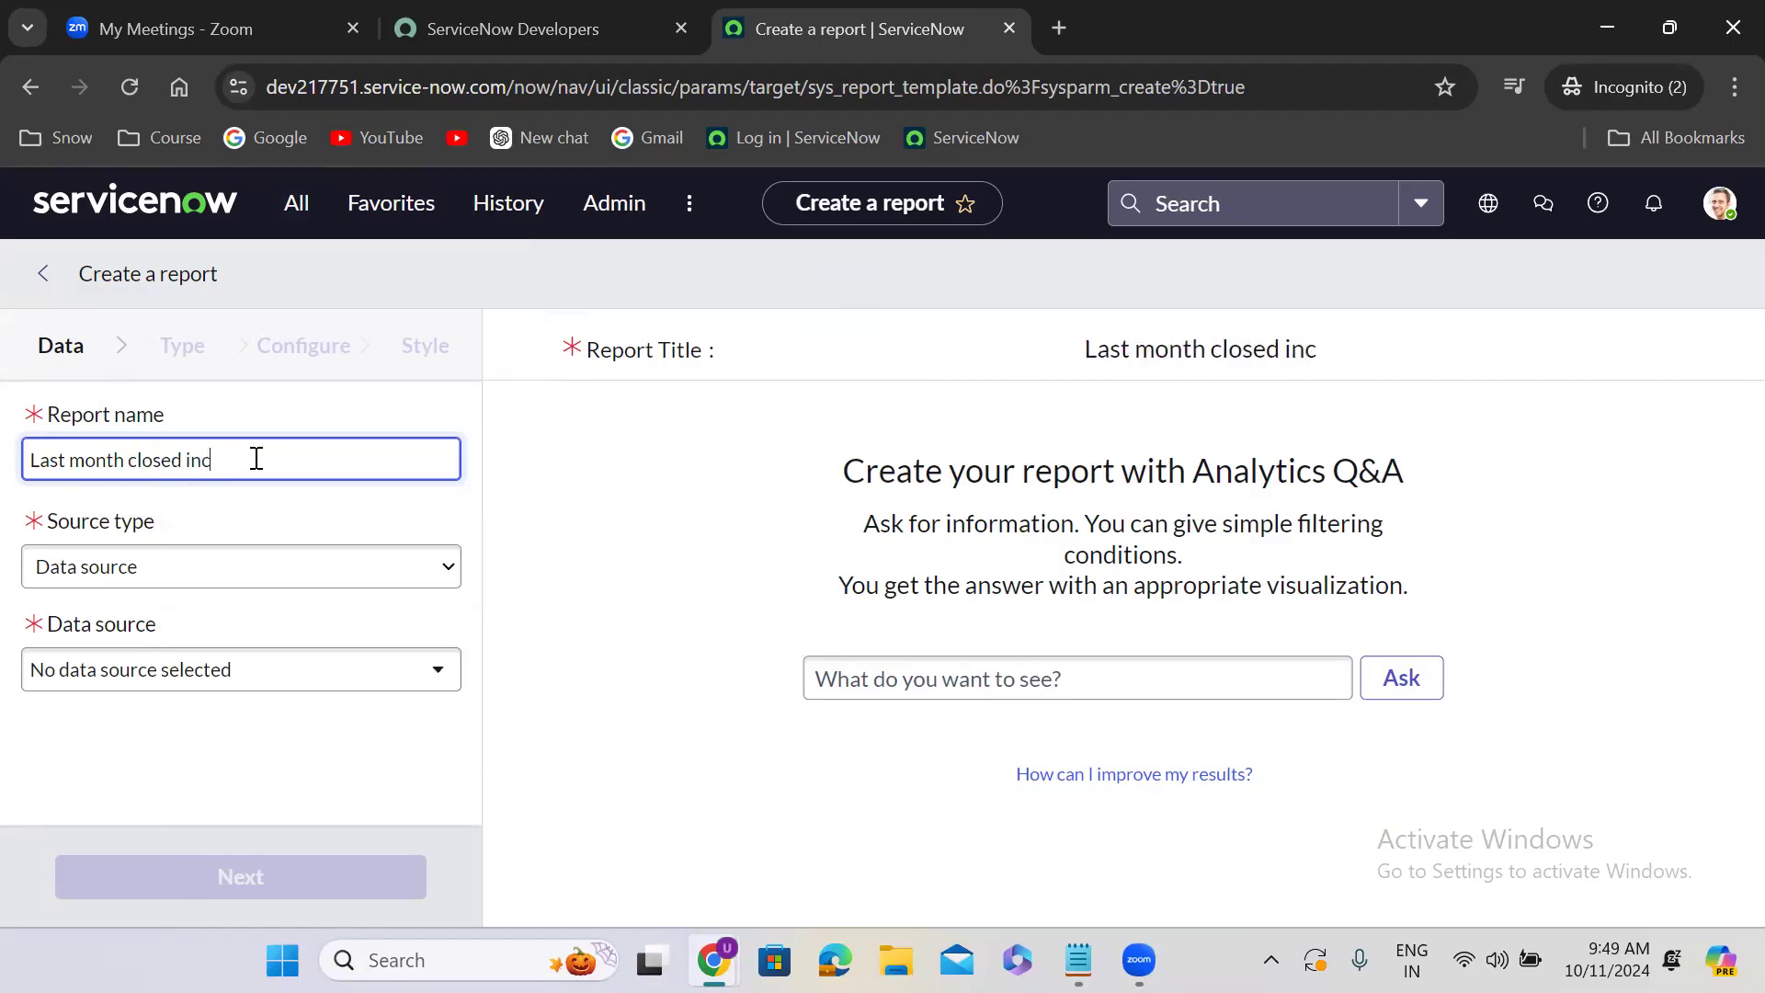
pyautogui.write('idents')
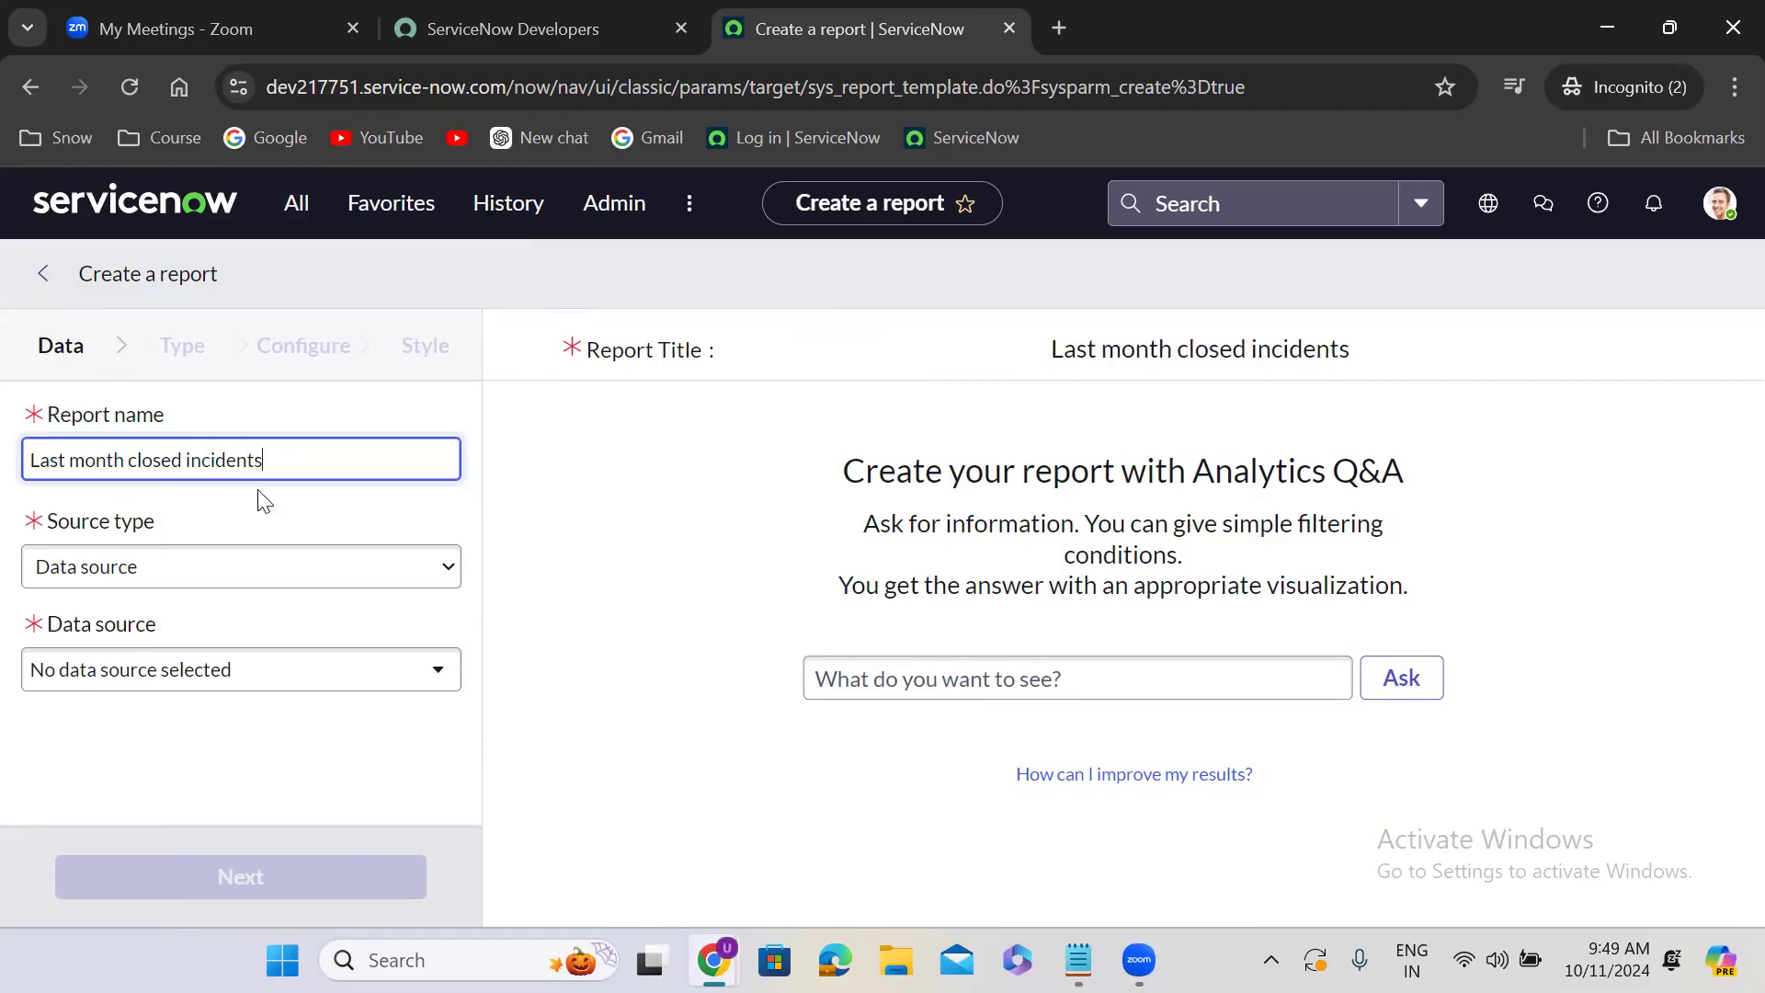
# - Set the report's source type to Table, choose the Incident [incident] table, and continue to the visualization types
pyautogui.click(204, 581)
pyautogui.click(158, 634)
pyautogui.click(164, 671)
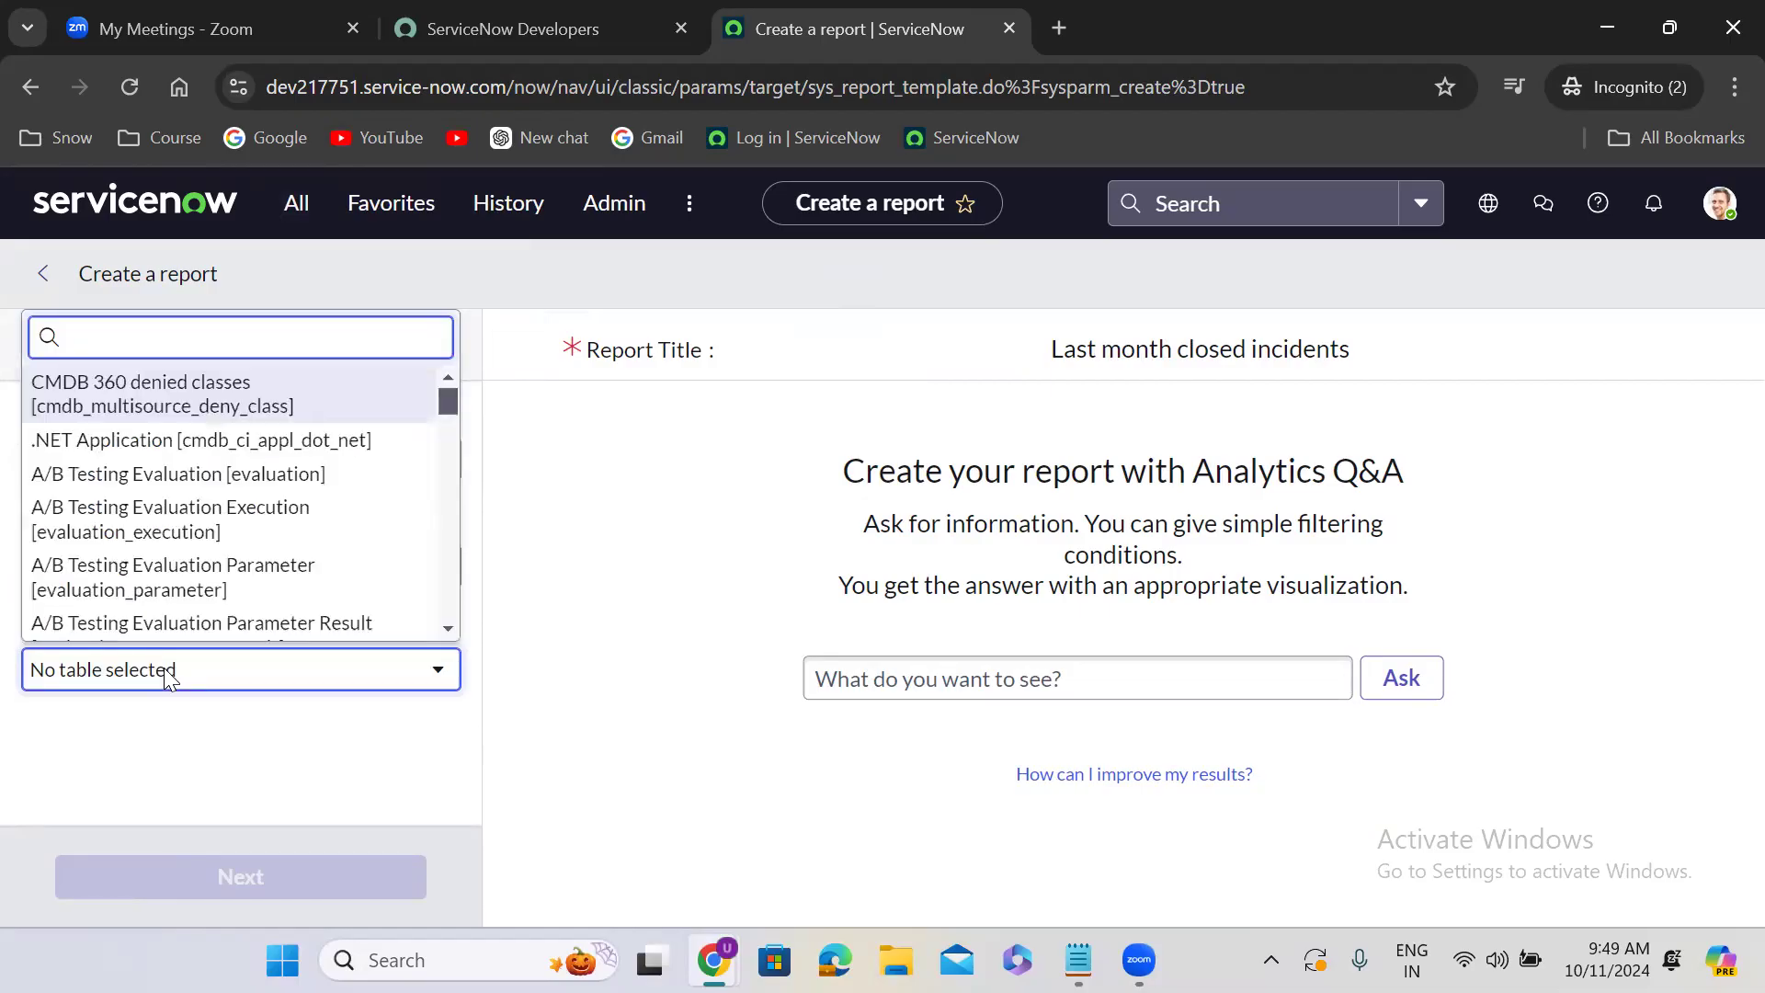
pyautogui.write('incident')
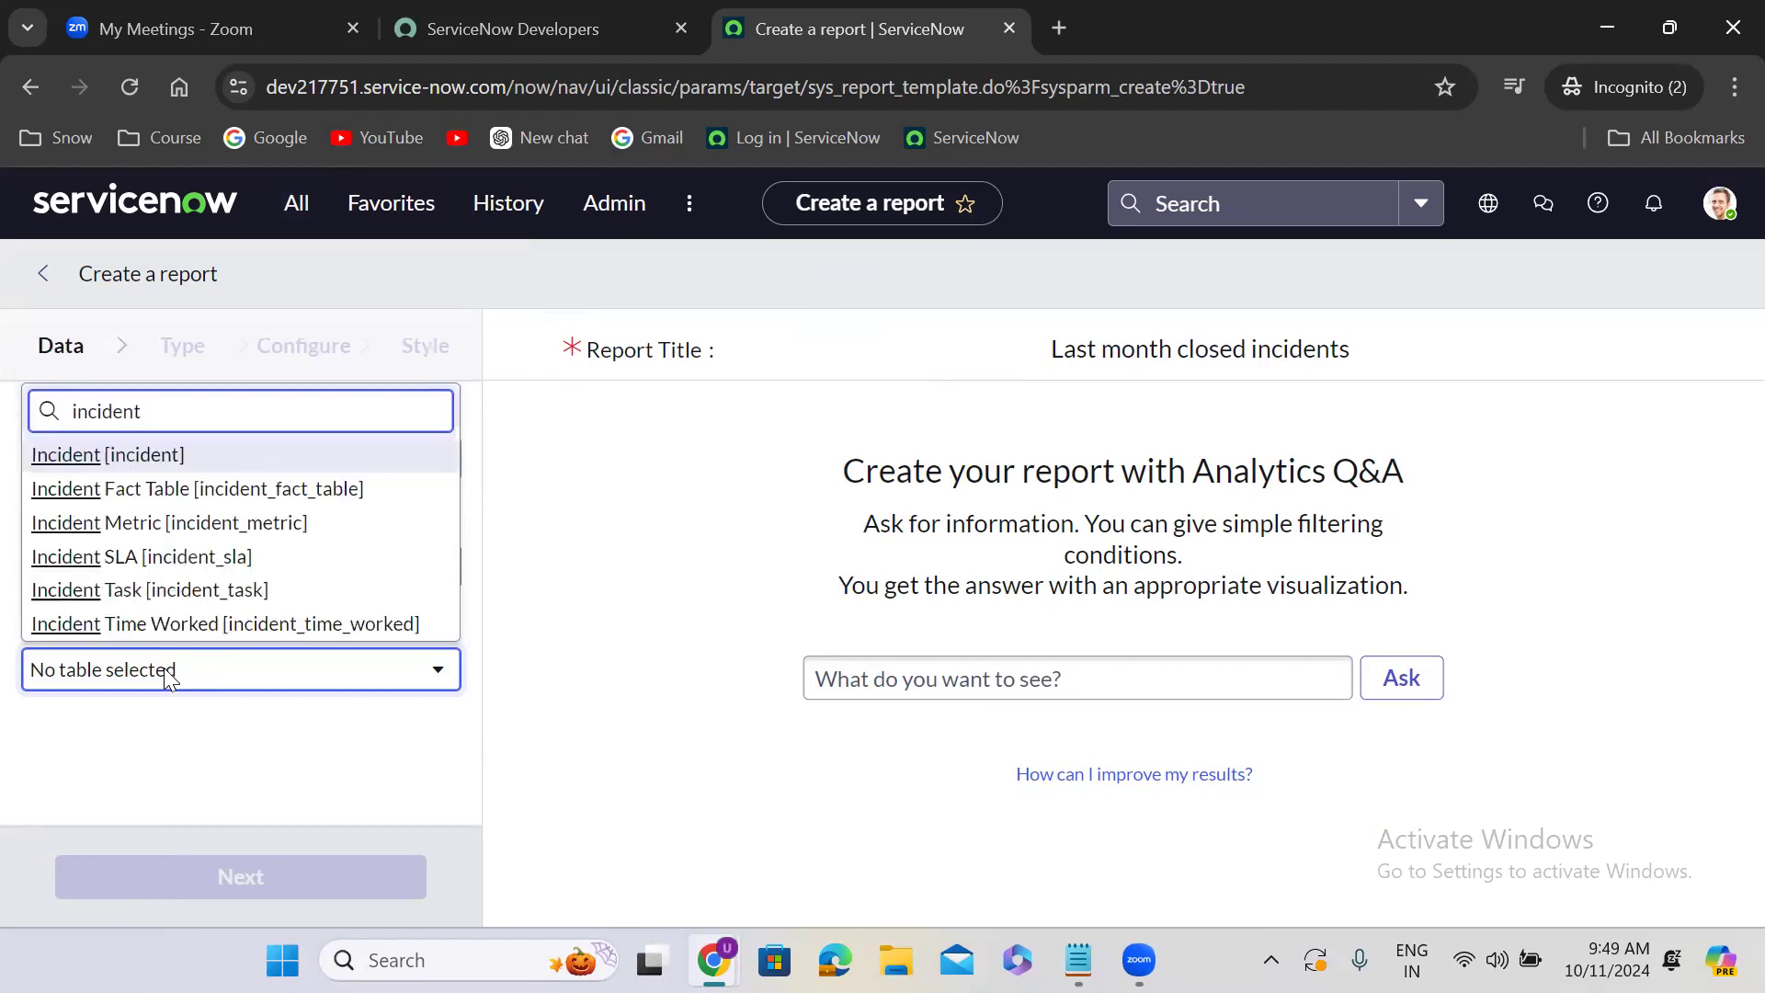
pyautogui.click(180, 456)
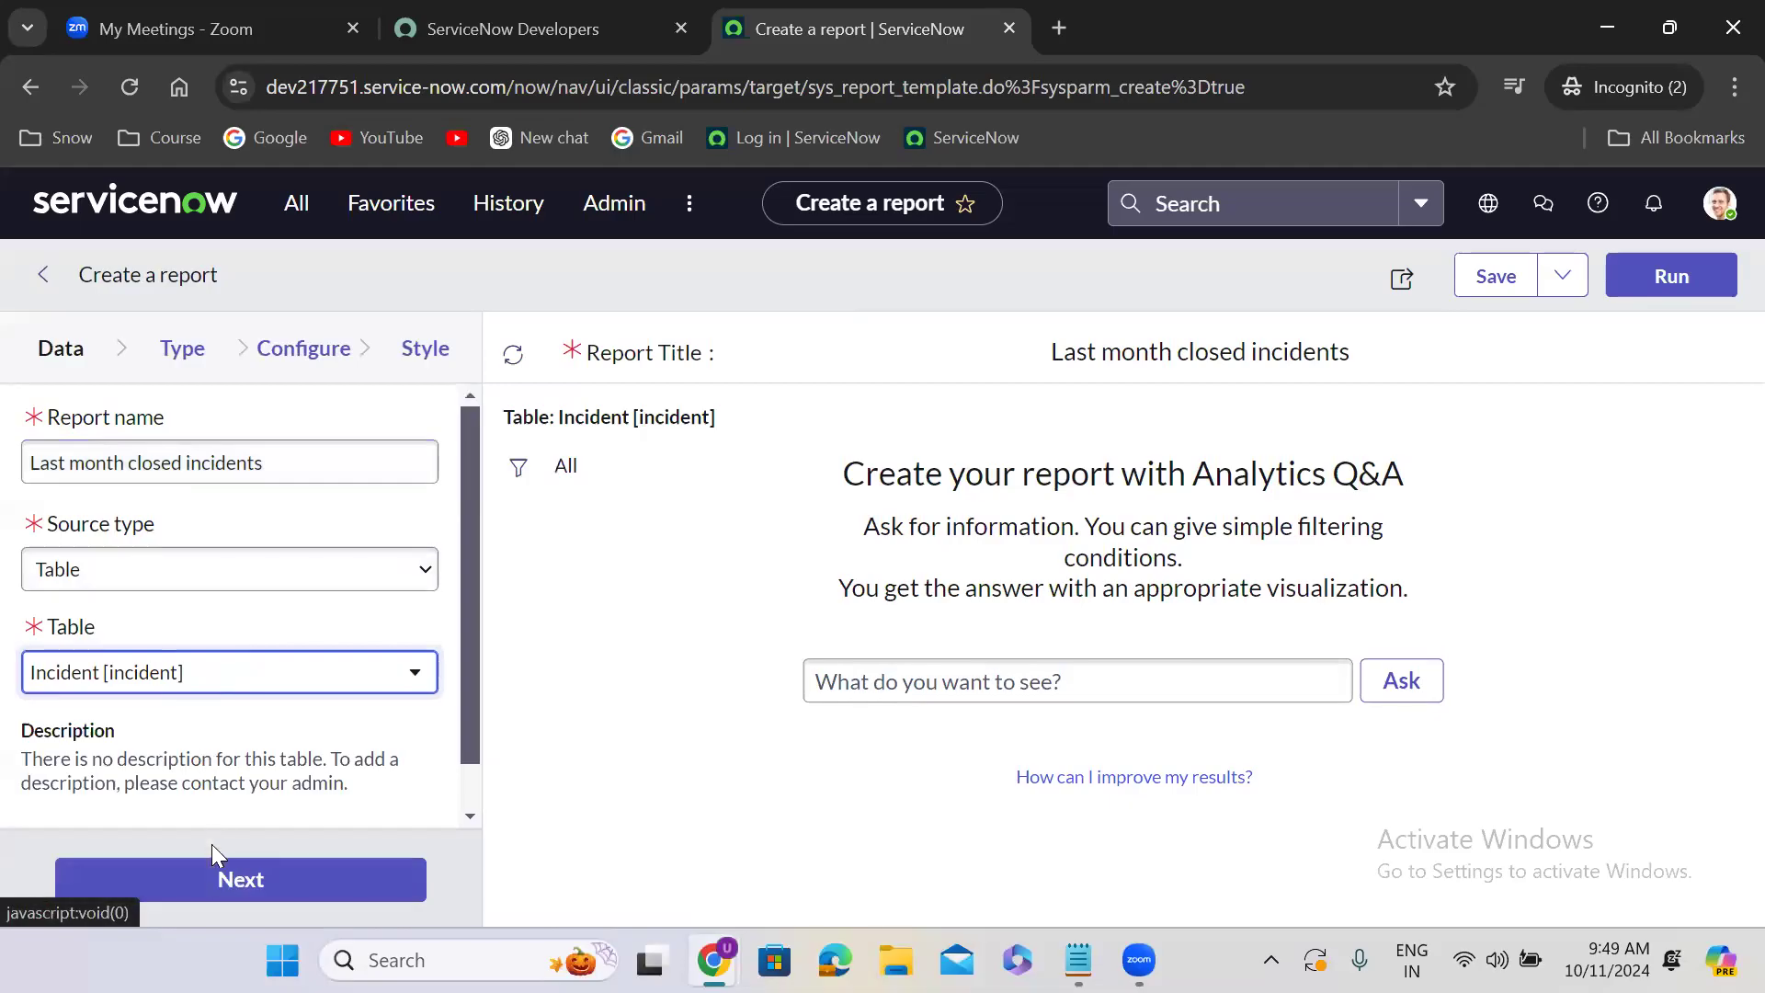
pyautogui.click(214, 885)
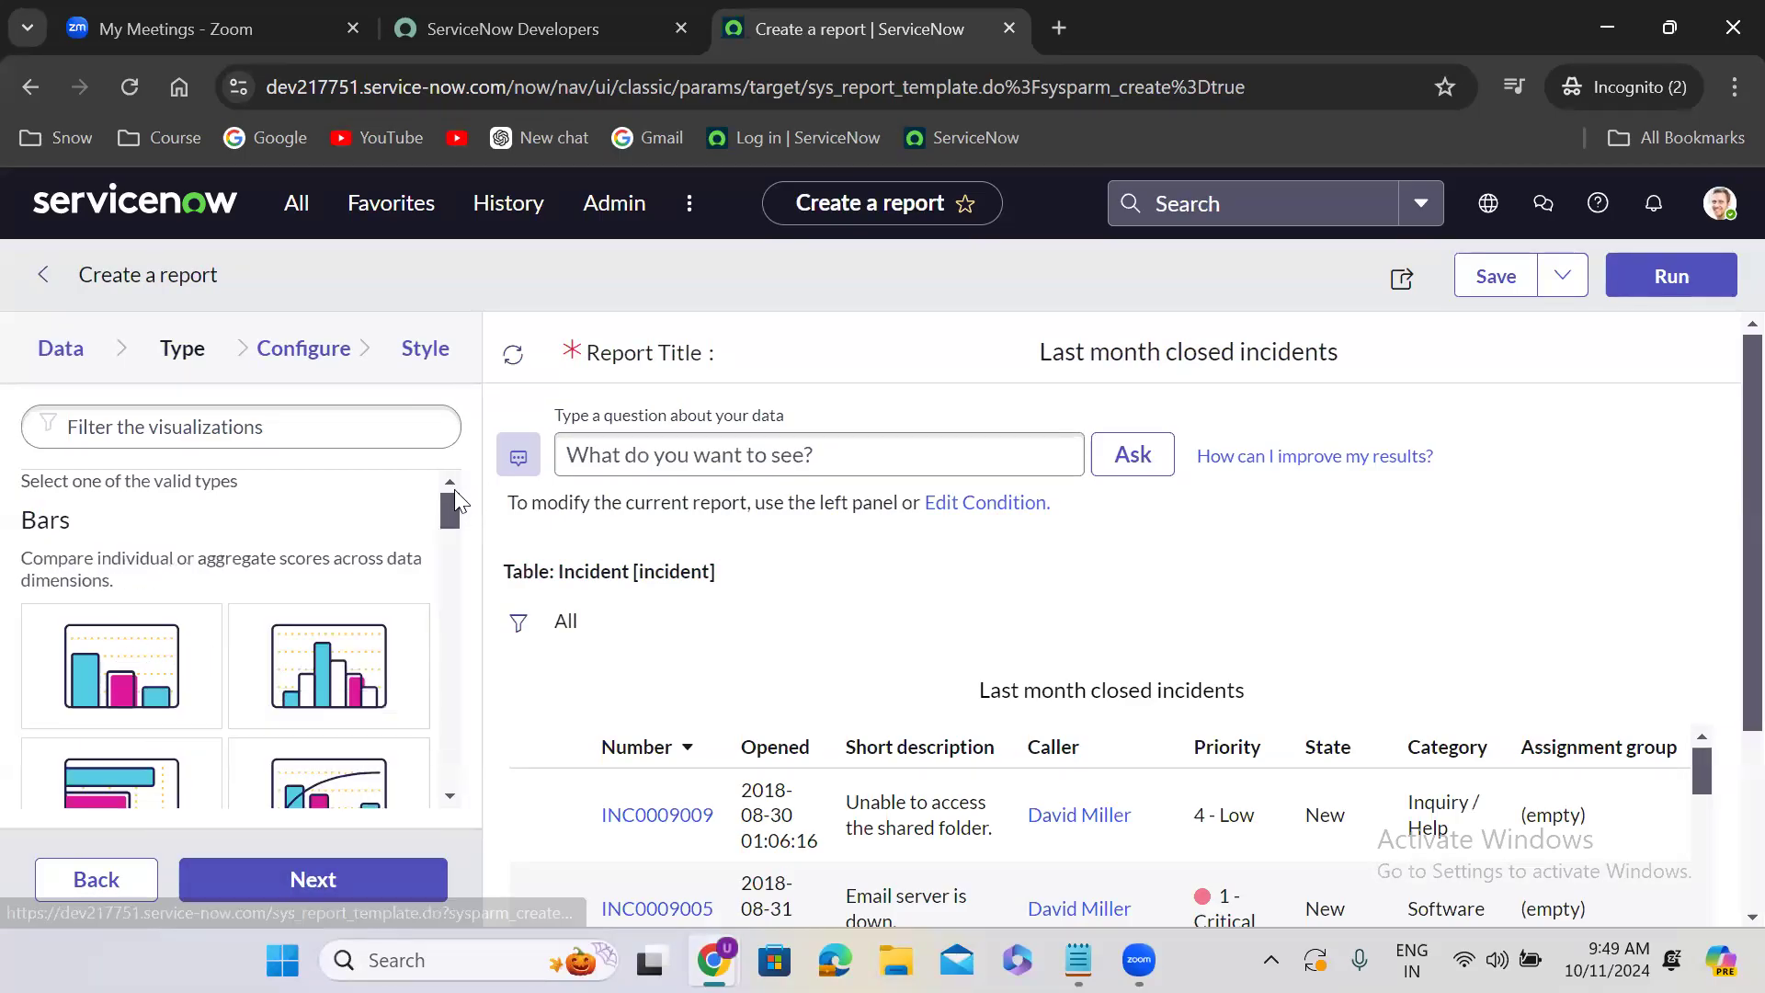
# - Review the available visualization types, keep List as the report type, and continue to its configuration
pyautogui.moveTo(452, 504); pyautogui.dragTo(452, 530)
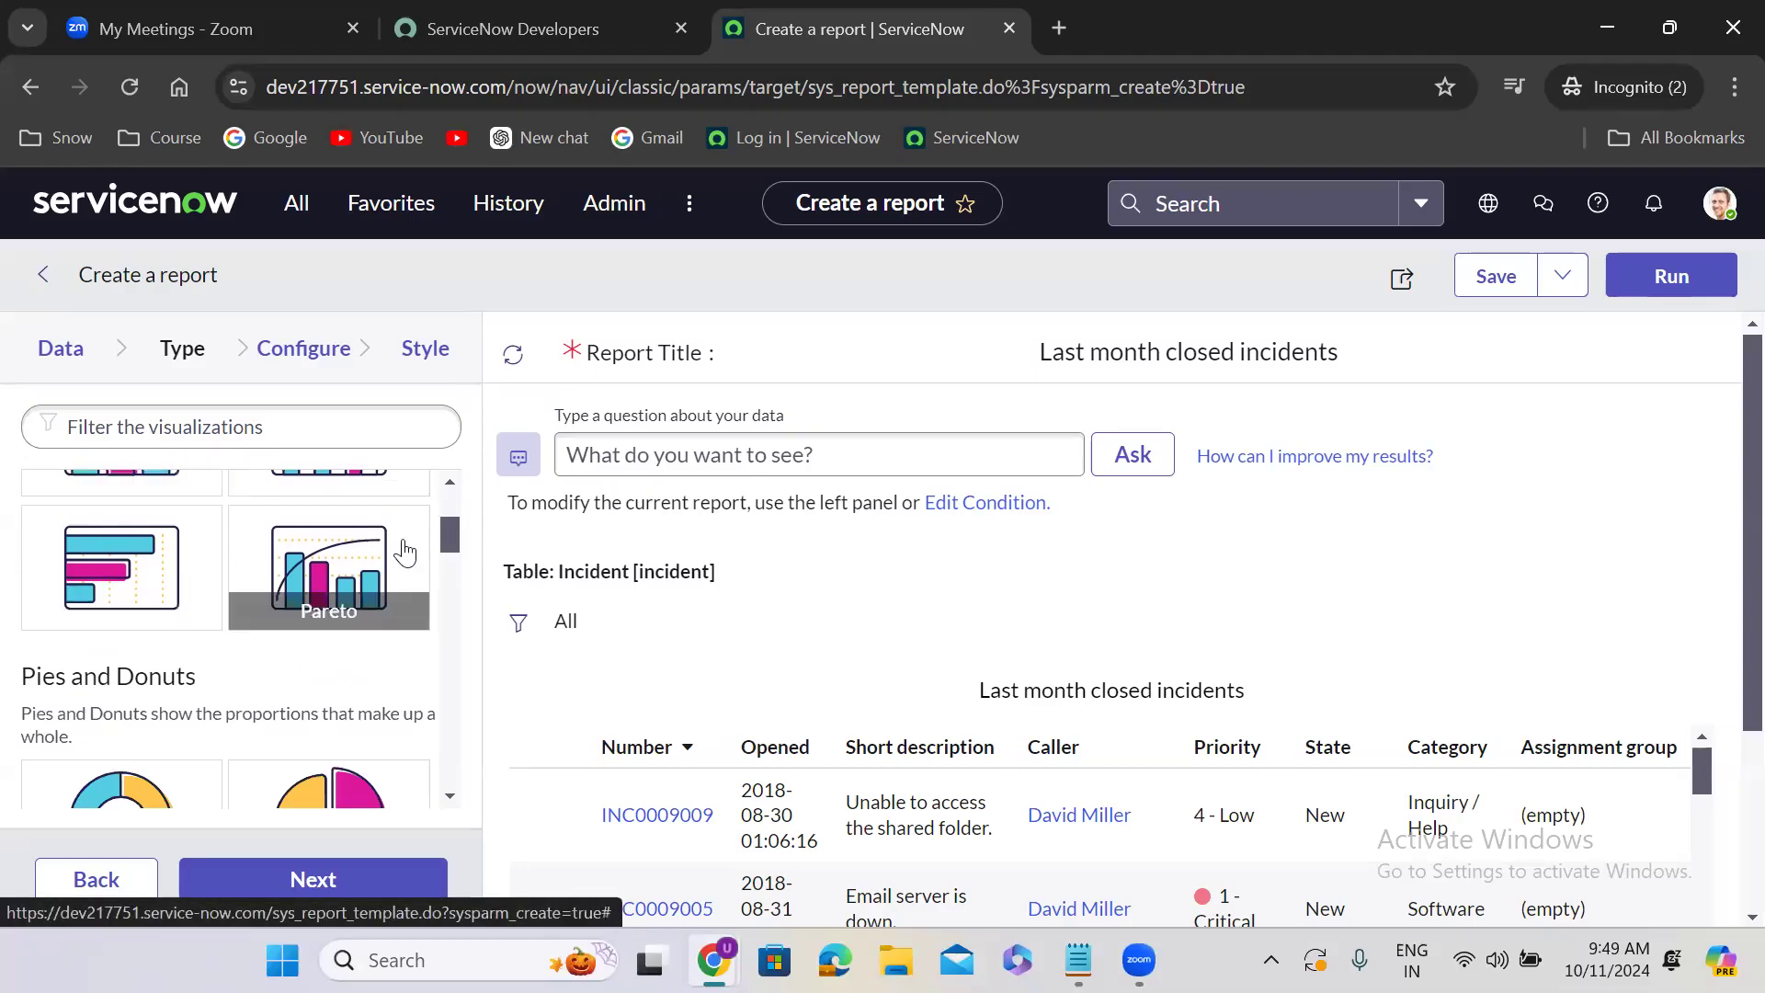
pyautogui.moveTo(456, 539)
pyautogui.mouseDown()
pyautogui.moveTo(456, 570)
pyautogui.moveTo(455, 553)
pyautogui.mouseUp()
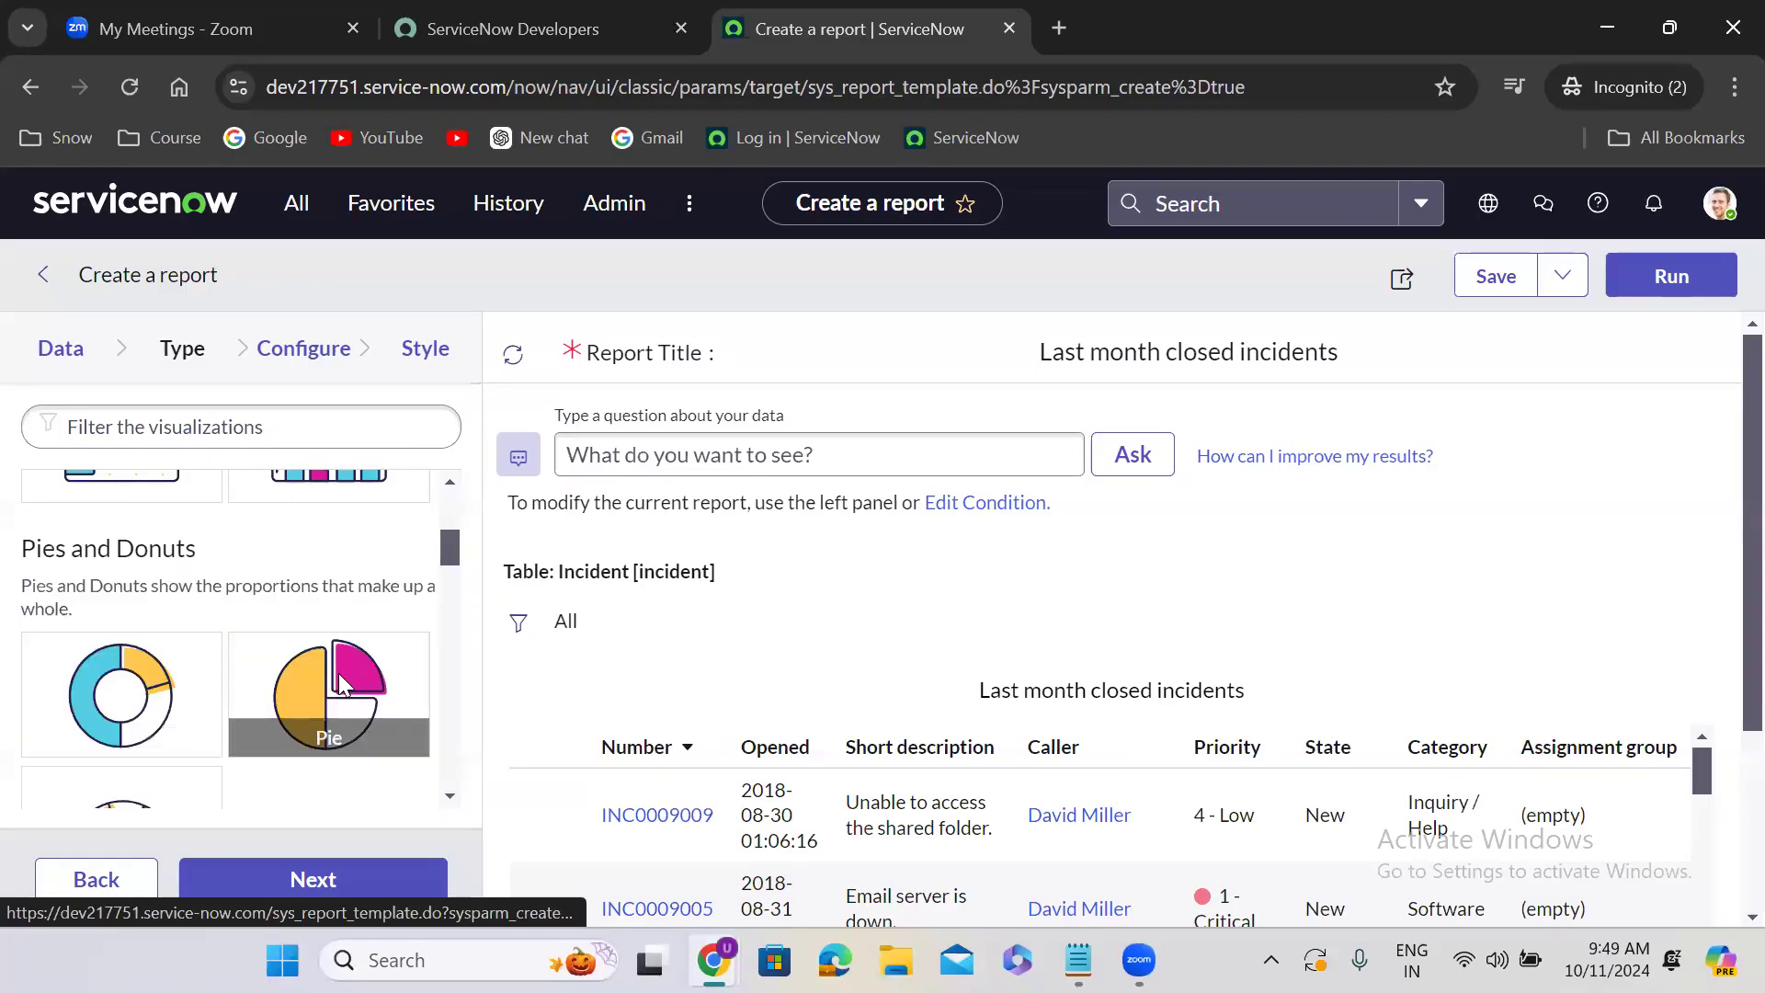
pyautogui.moveTo(449, 551); pyautogui.dragTo(451, 602)
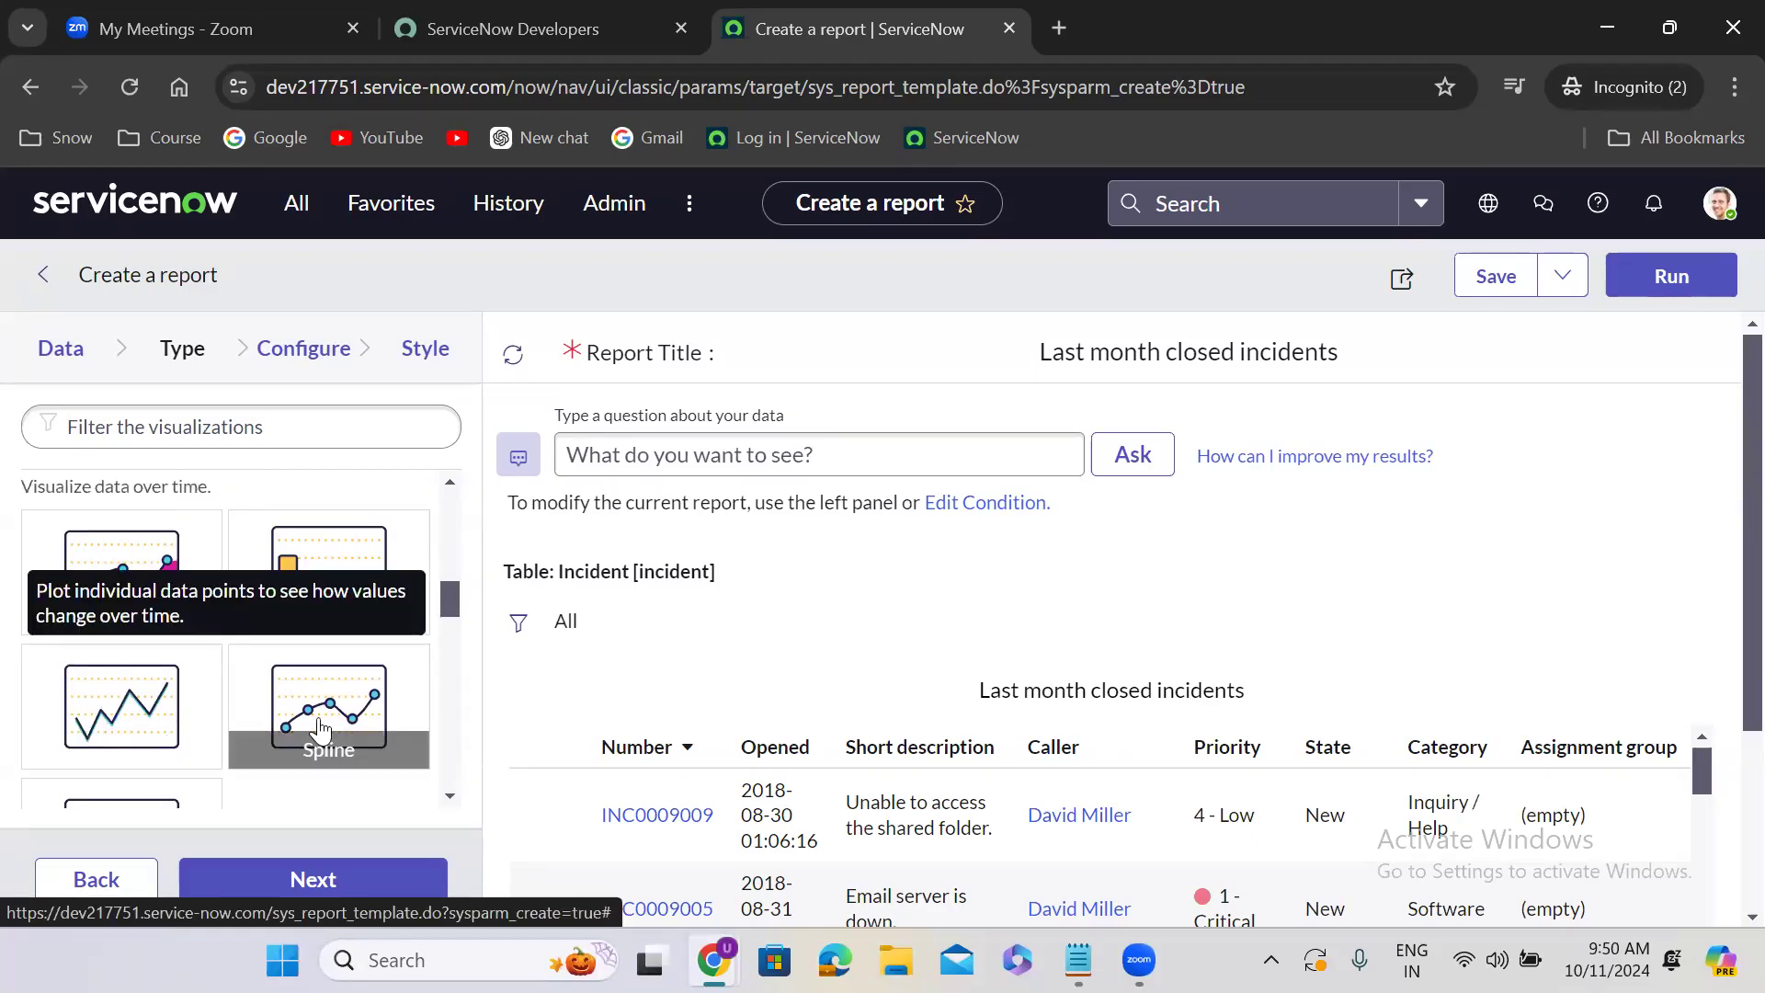
pyautogui.moveTo(449, 602); pyautogui.dragTo(451, 656)
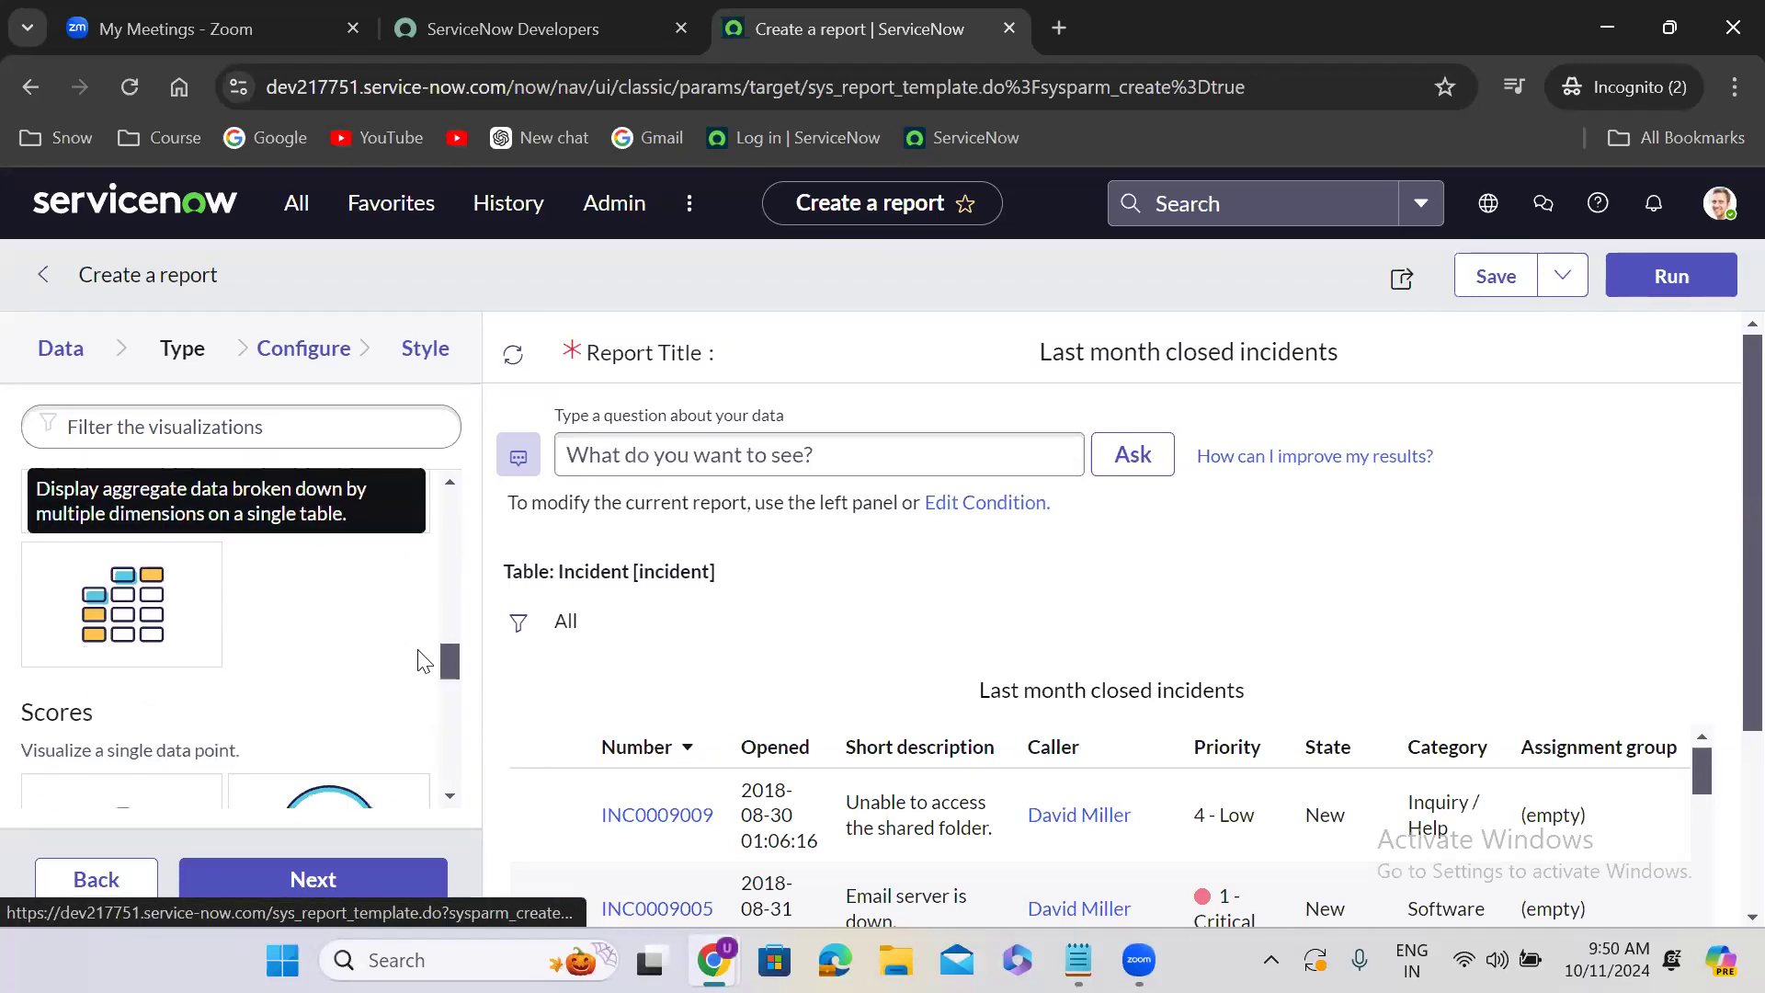
pyautogui.moveTo(450, 685); pyautogui.dragTo(446, 757)
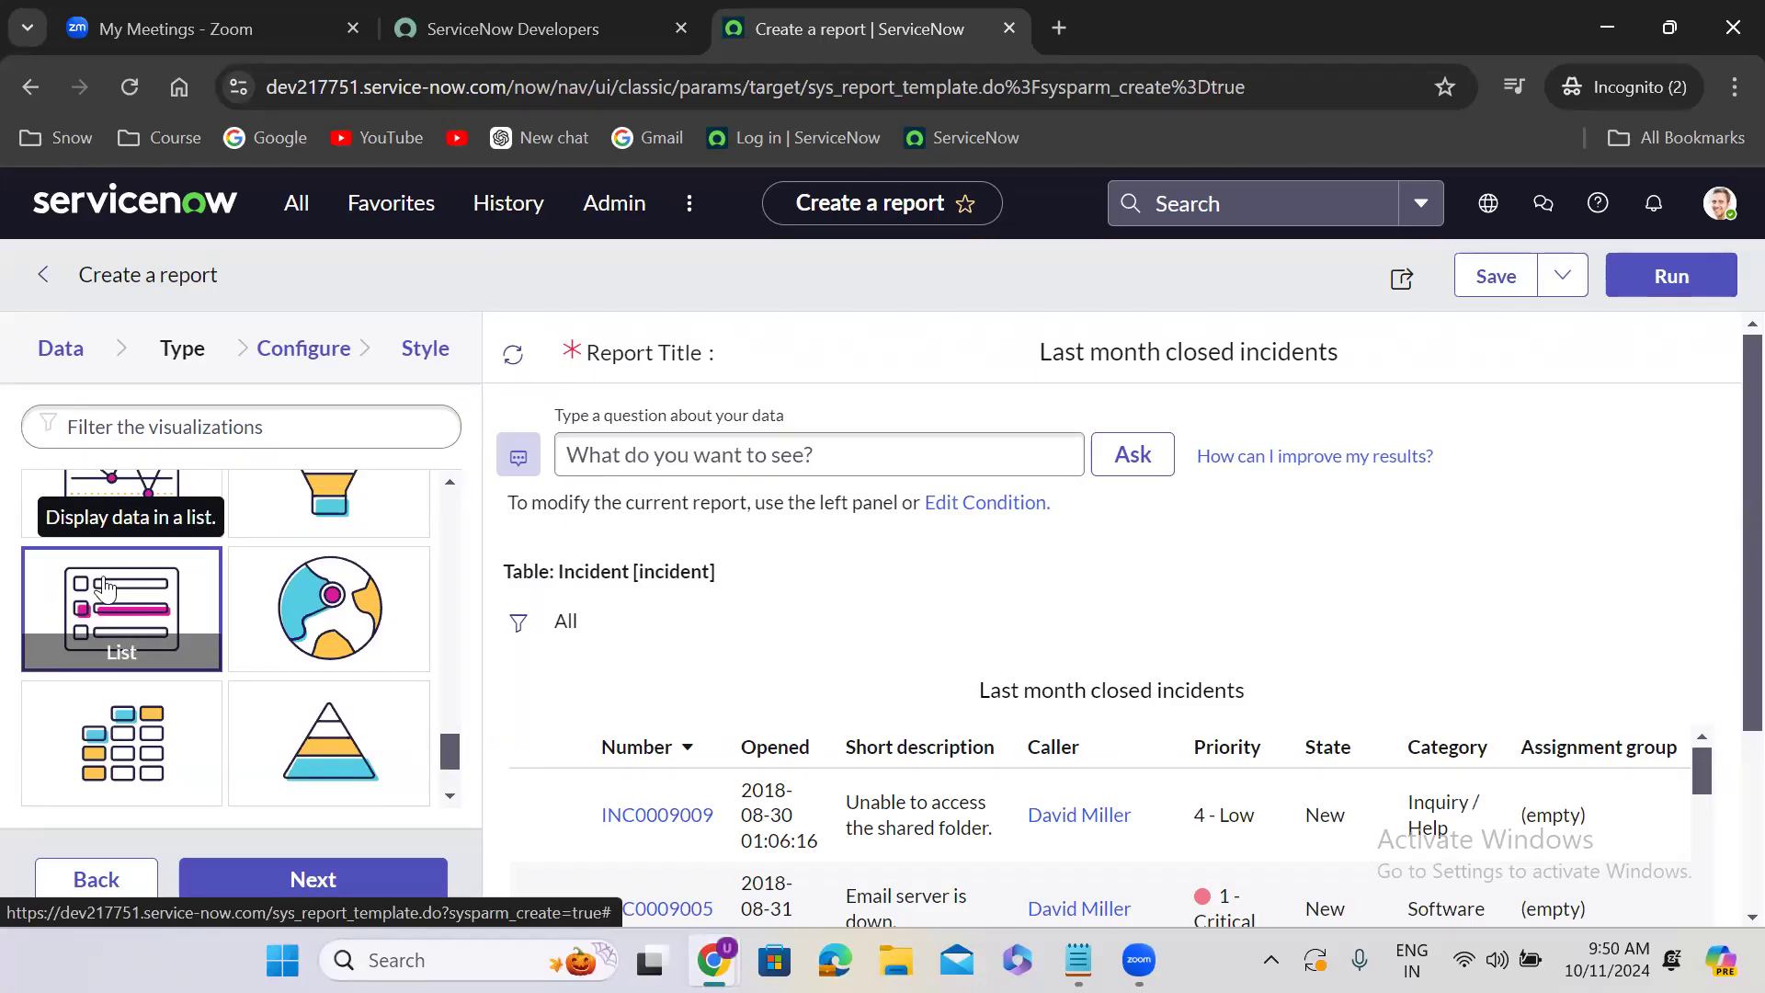
pyautogui.click(342, 884)
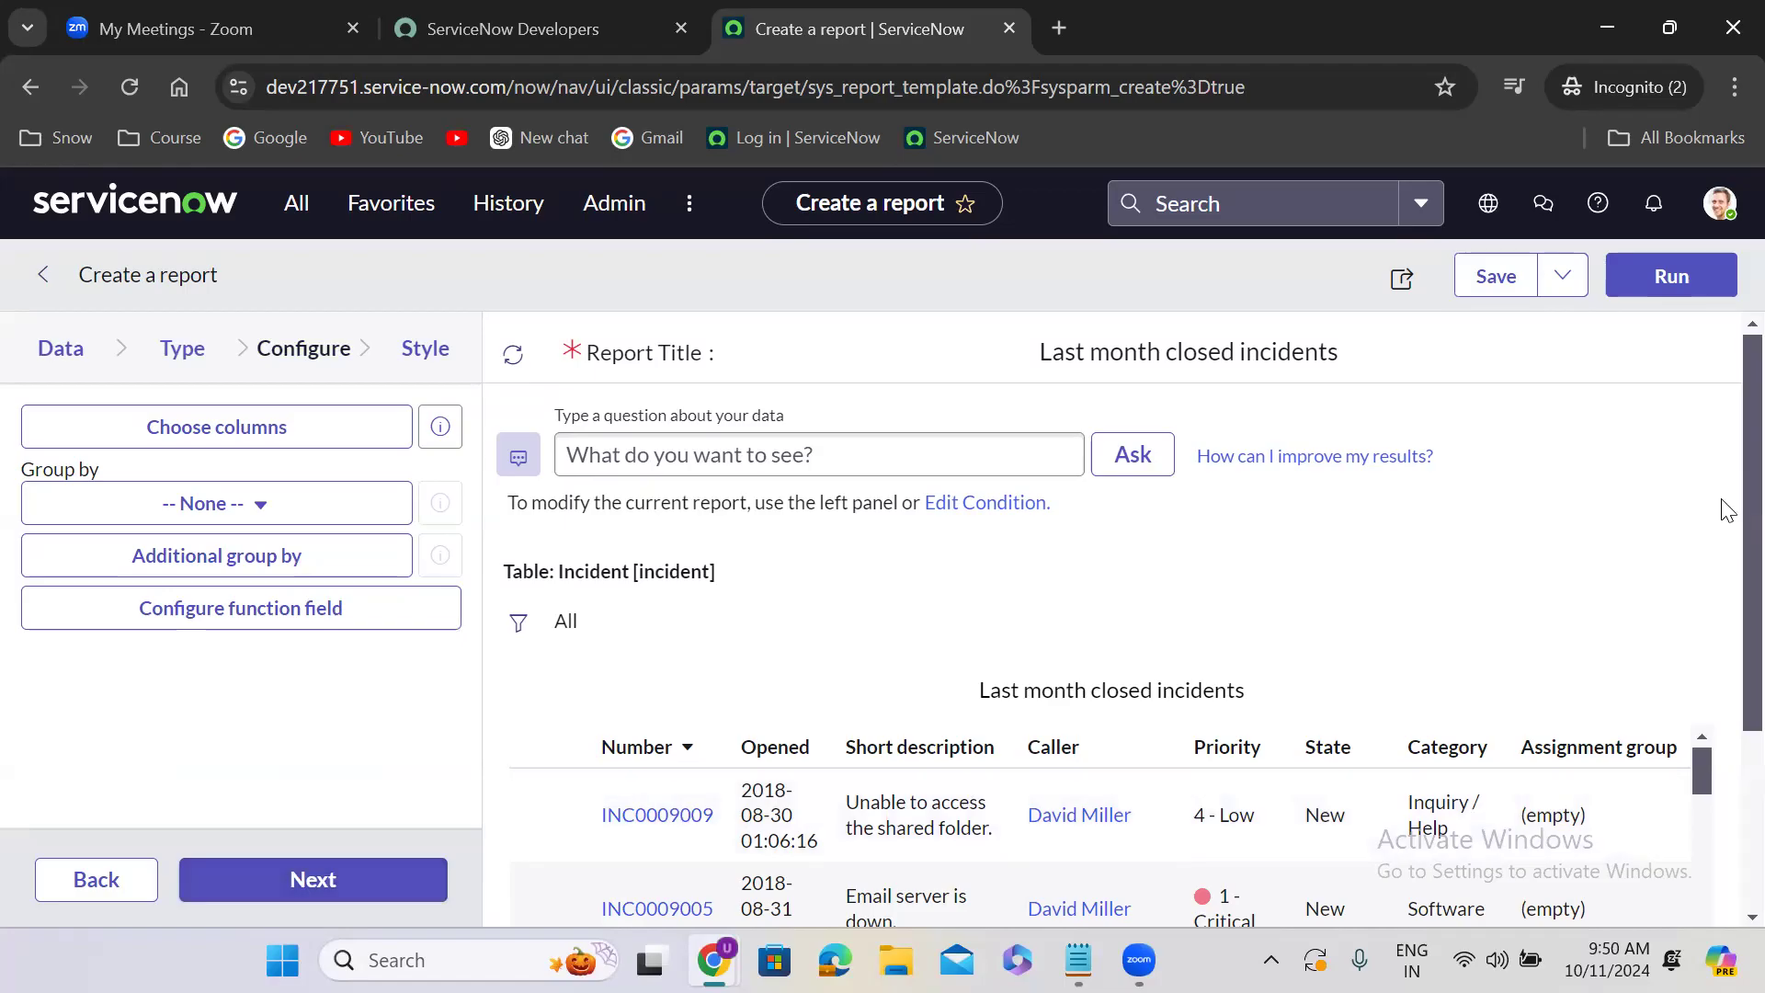
# - Add the Closed and Description columns to the incident list report and apply the column selection
pyautogui.scroll(-3, 1726, 703)
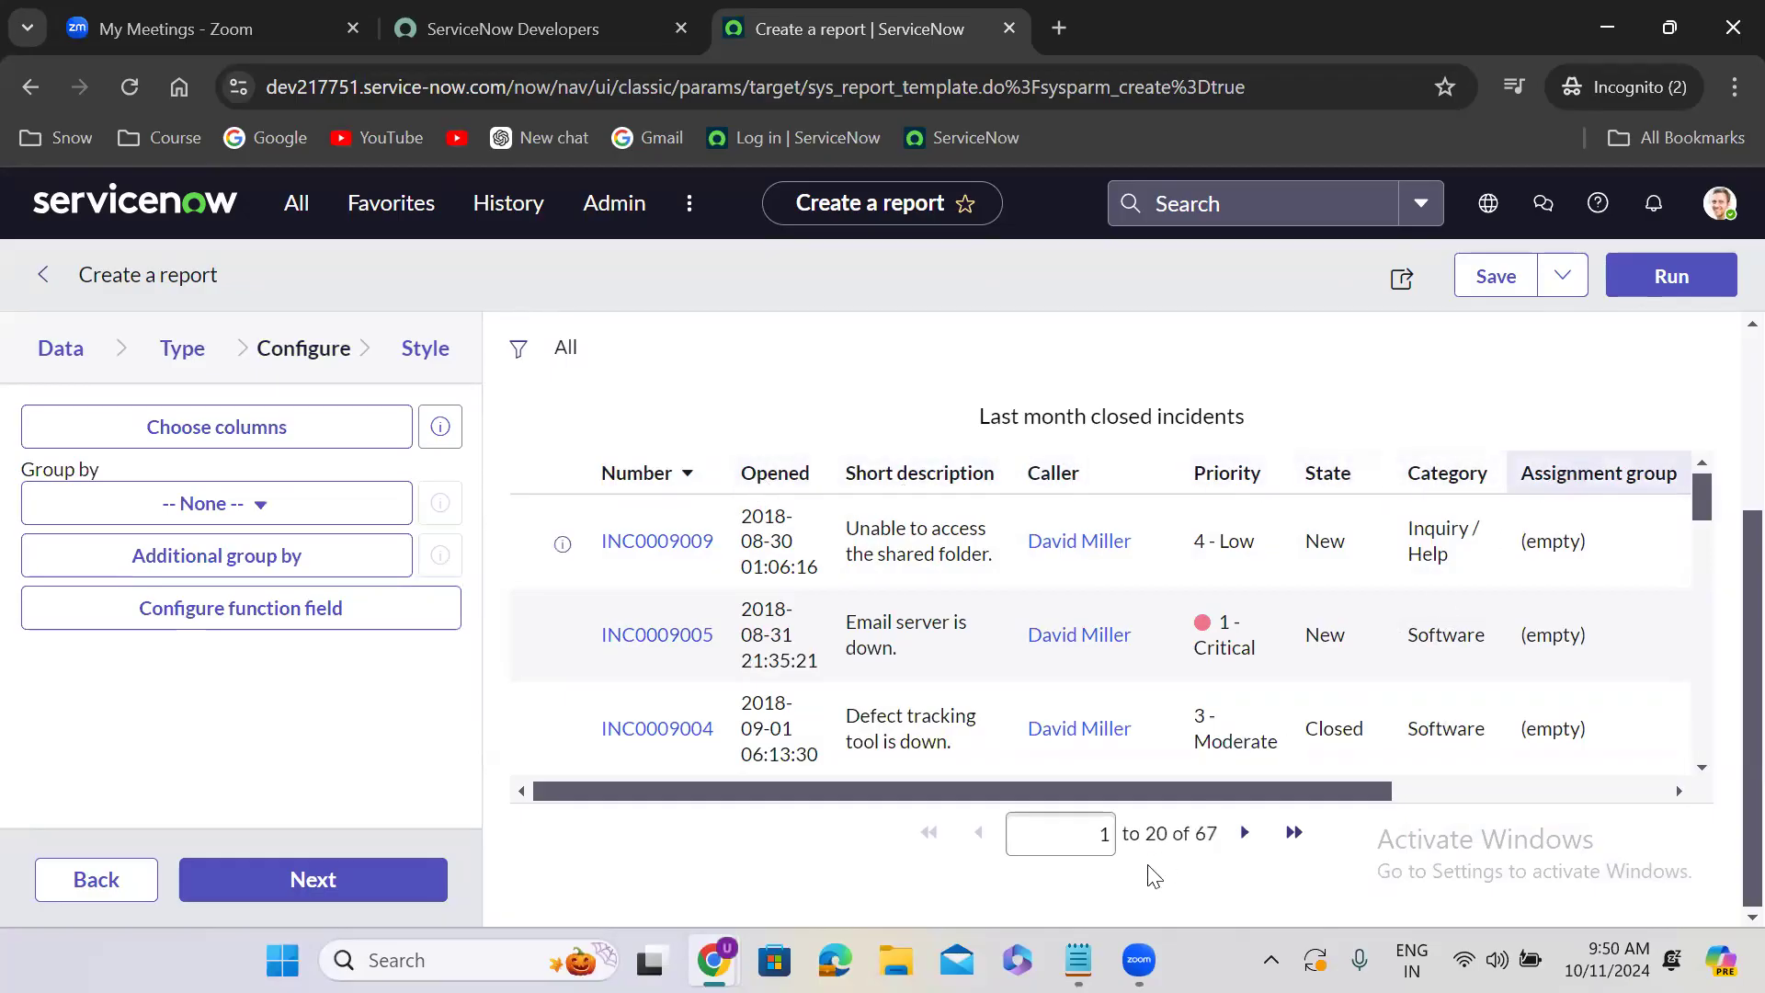
pyautogui.moveTo(1101, 795); pyautogui.dragTo(800, 761)
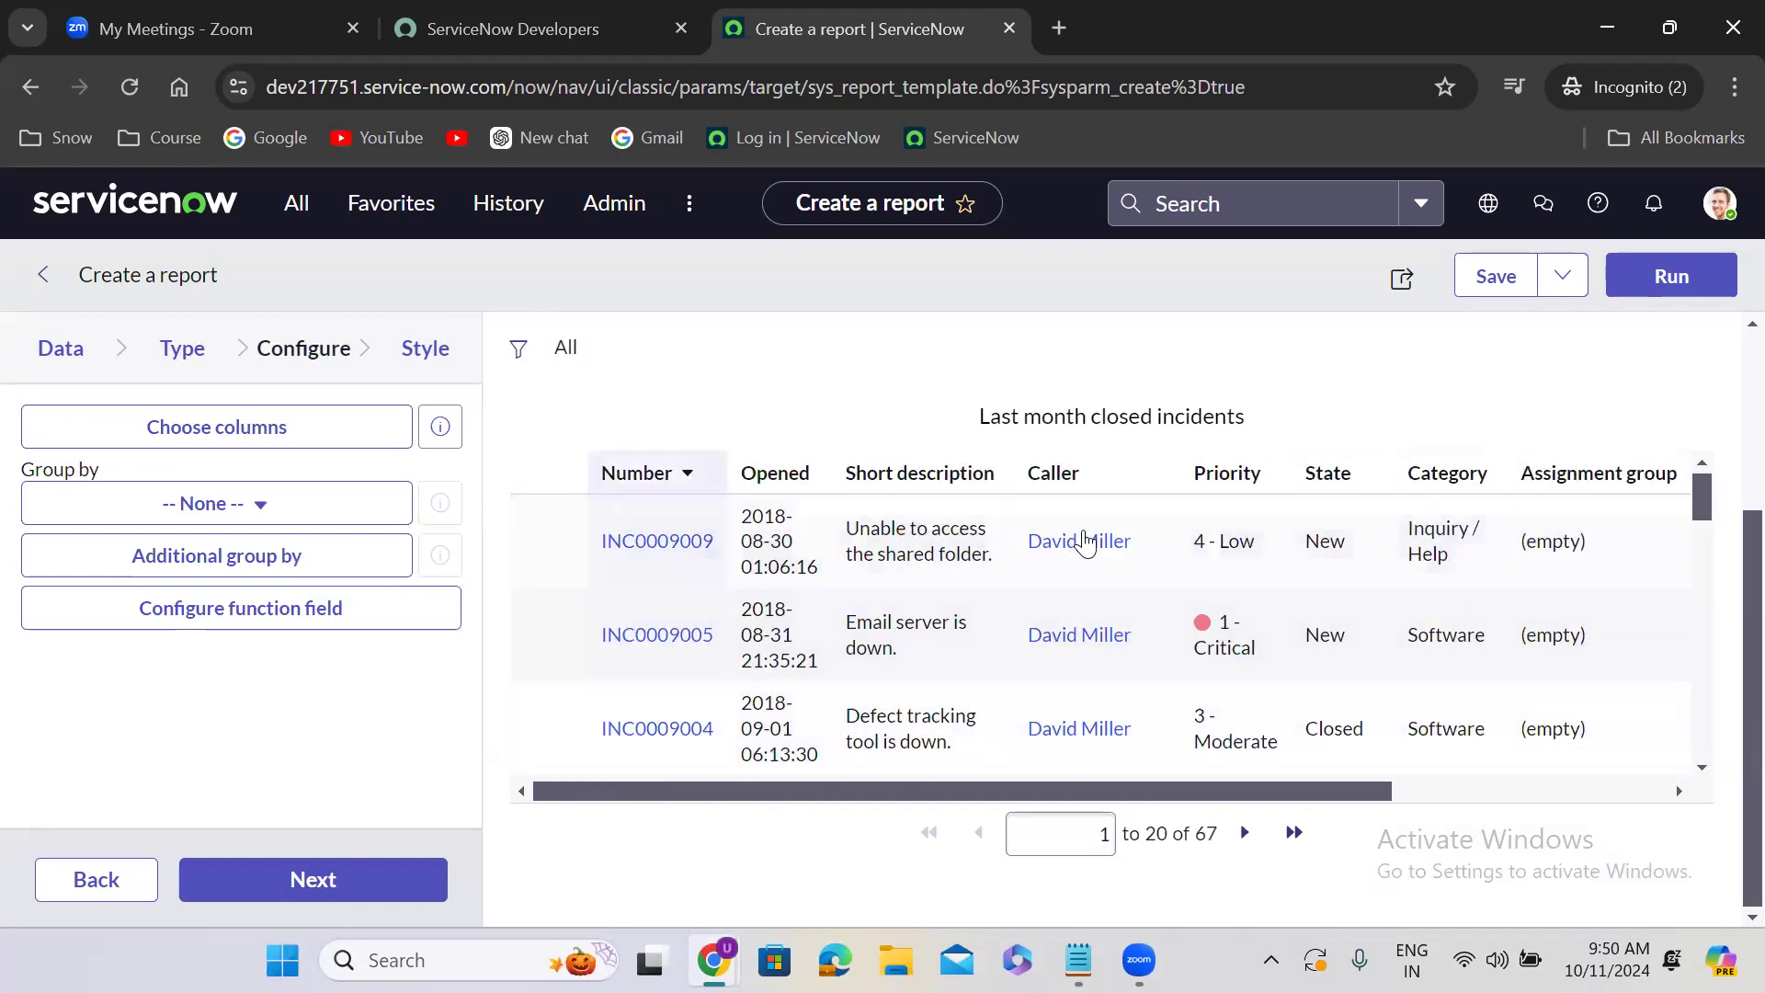
pyautogui.click(232, 423)
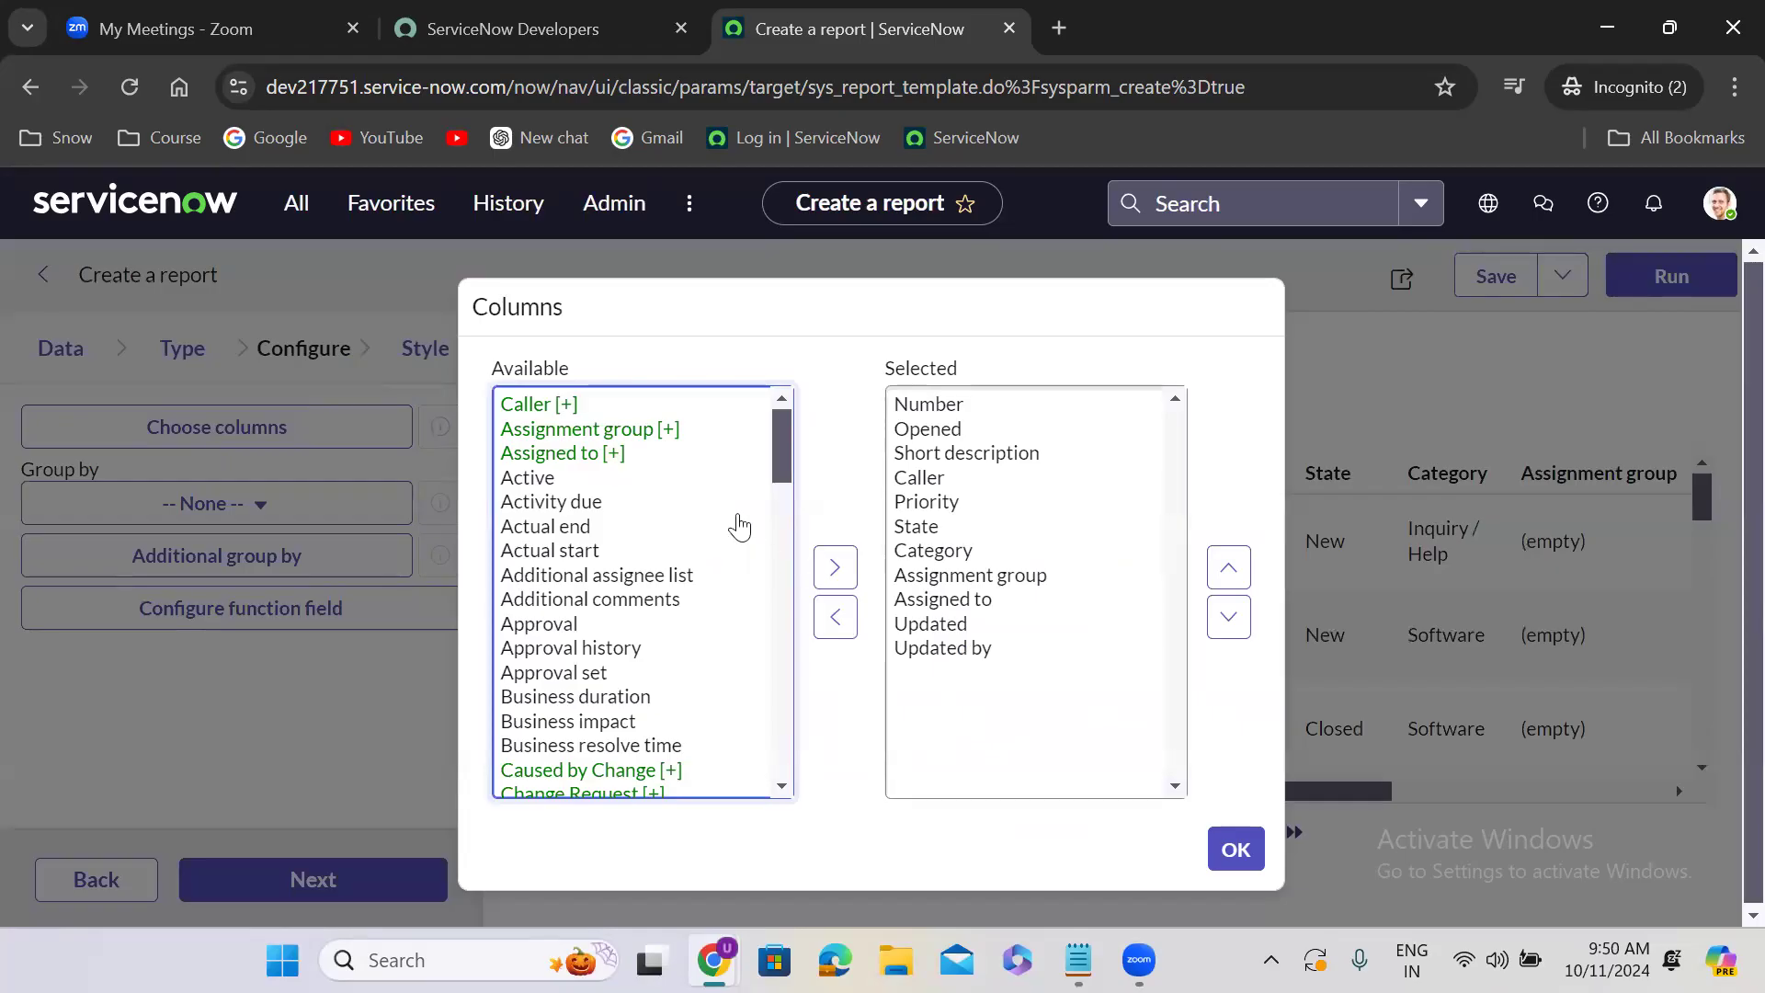
pyautogui.click(600, 432)
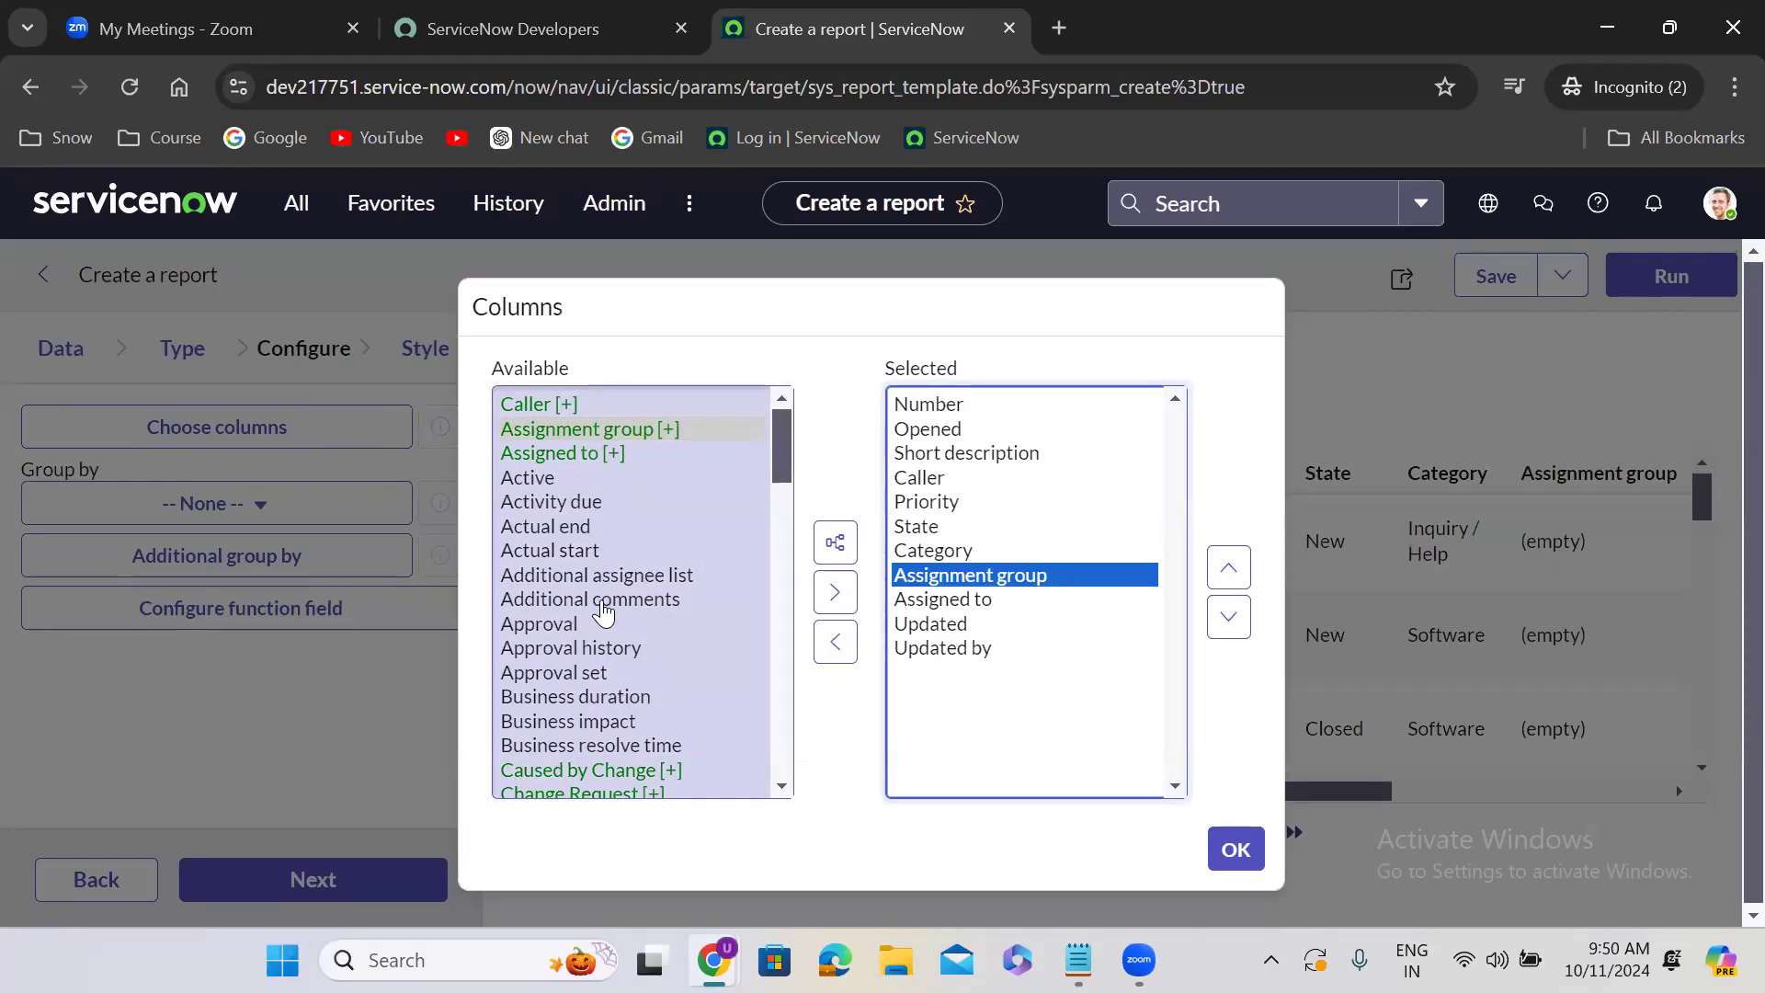
pyautogui.moveTo(778, 441); pyautogui.dragTo(774, 382)
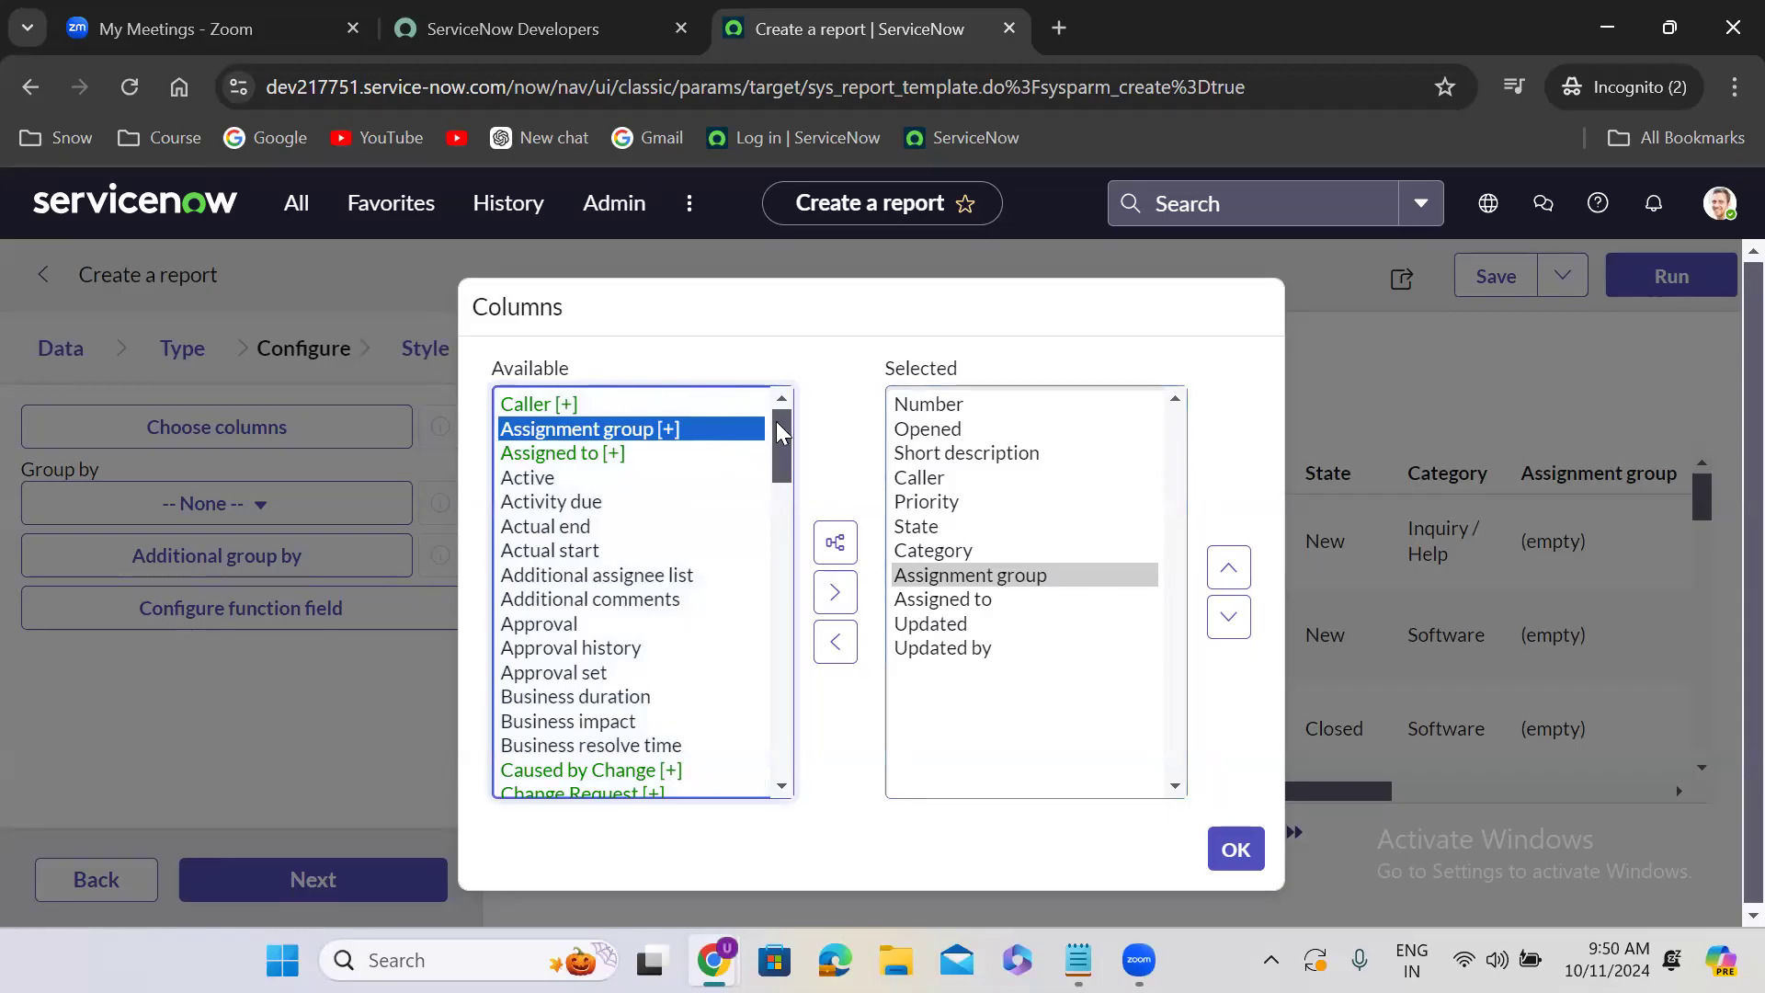
pyautogui.moveTo(778, 436); pyautogui.dragTo(782, 497)
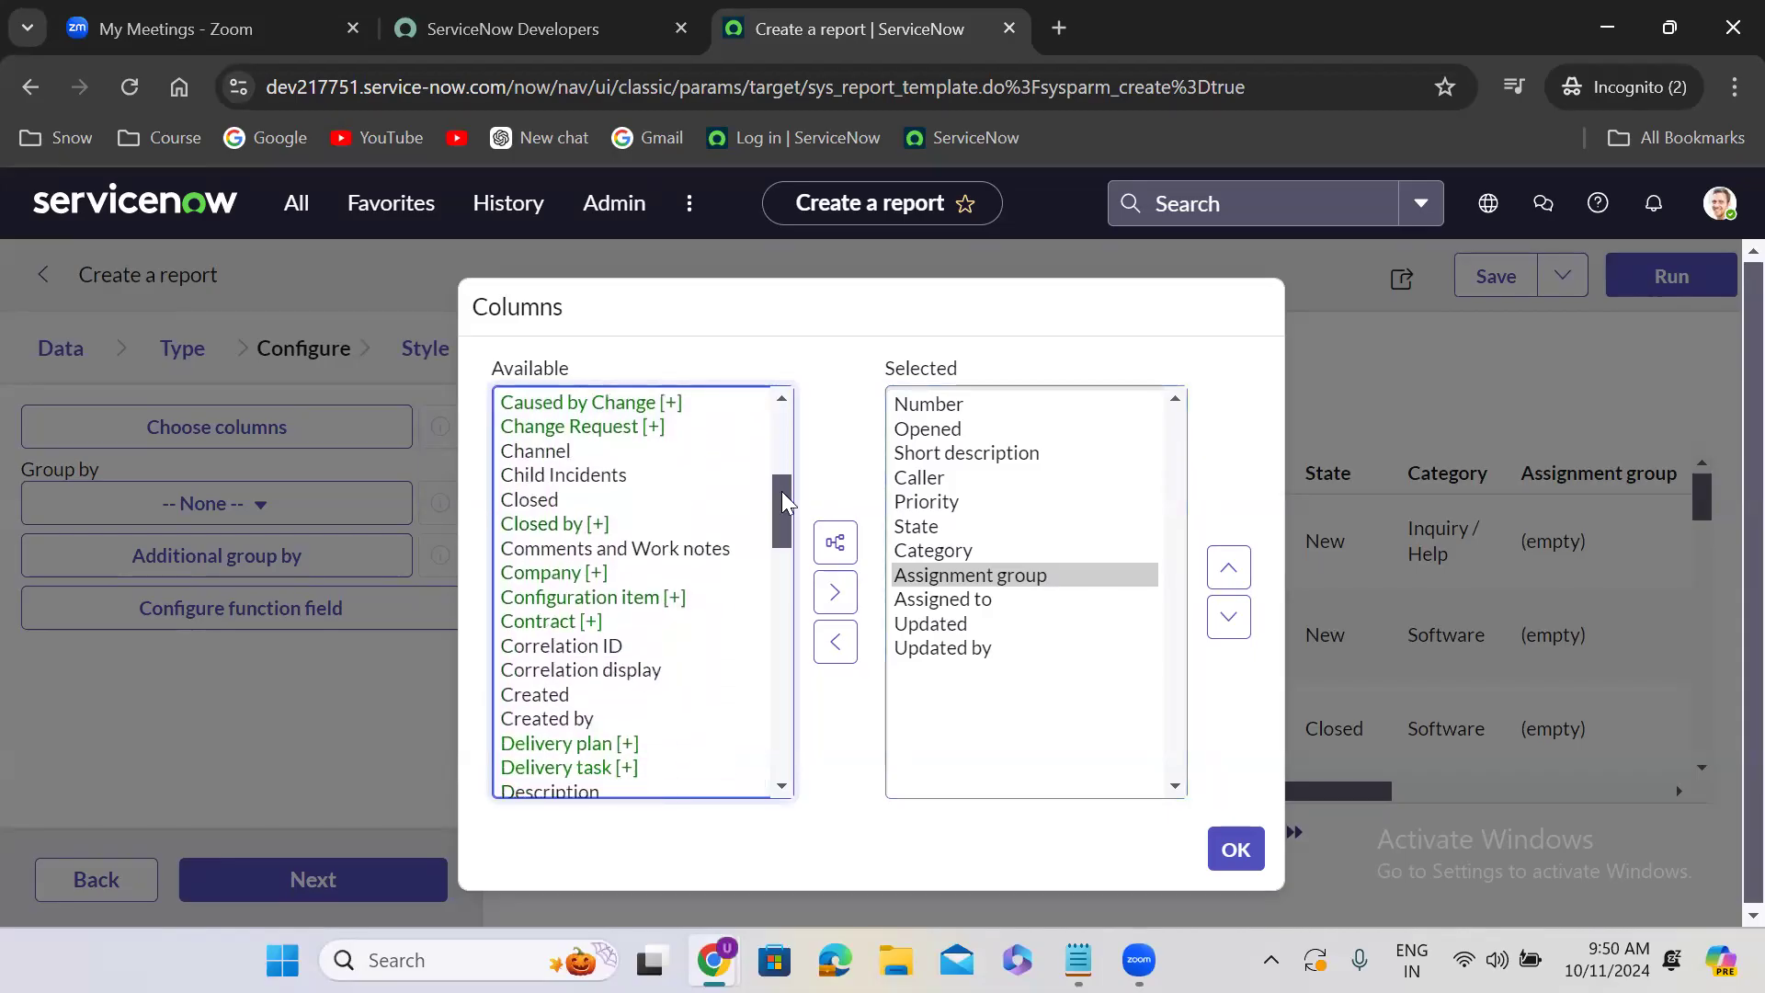
pyautogui.doubleClick(567, 501)
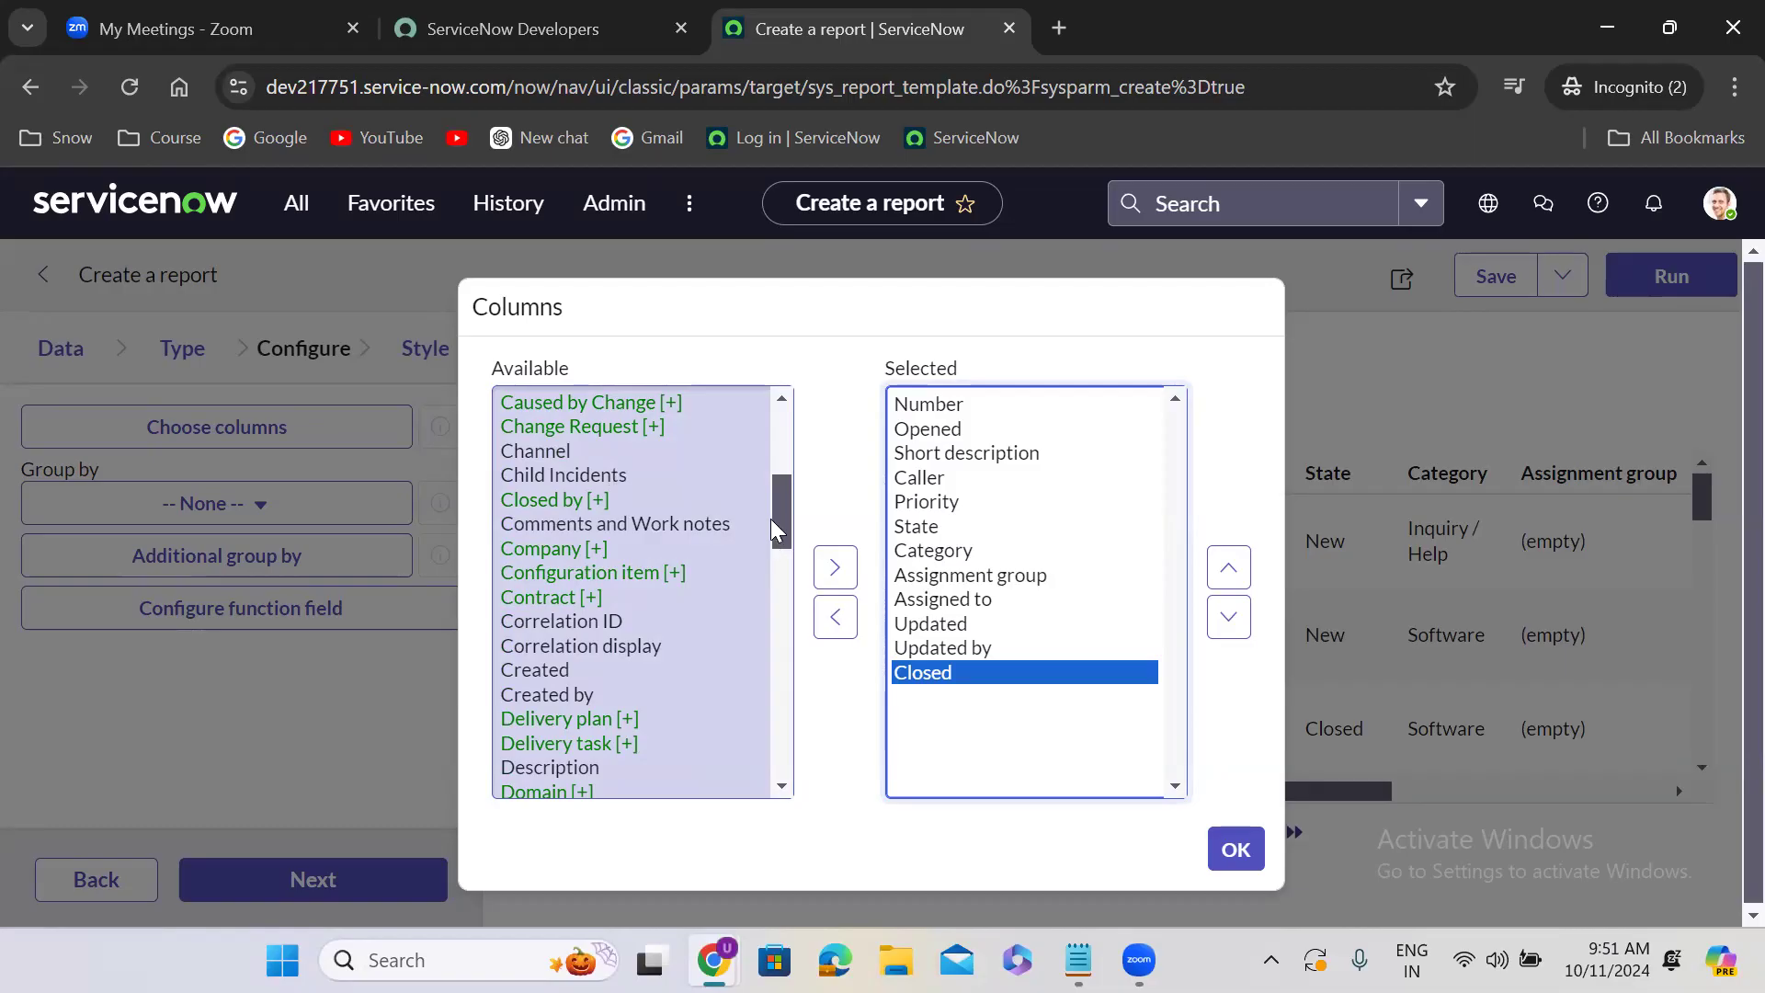
pyautogui.moveTo(774, 513); pyautogui.dragTo(776, 550)
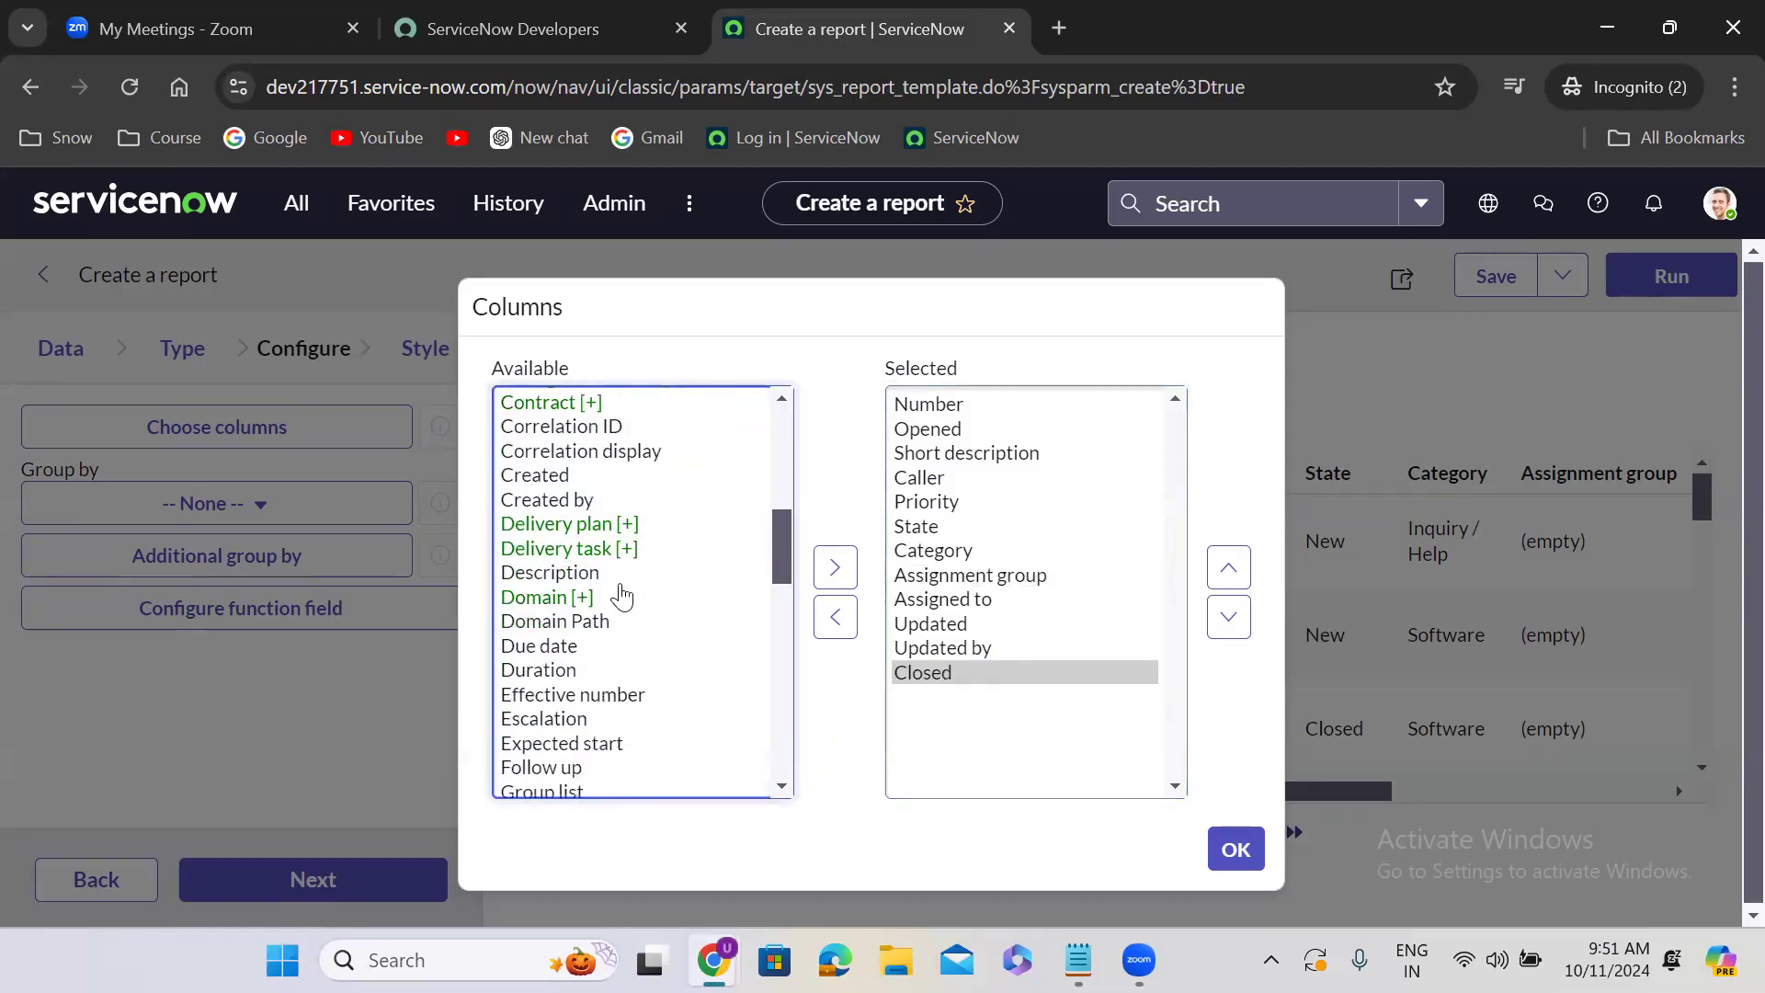
pyautogui.doubleClick(570, 574)
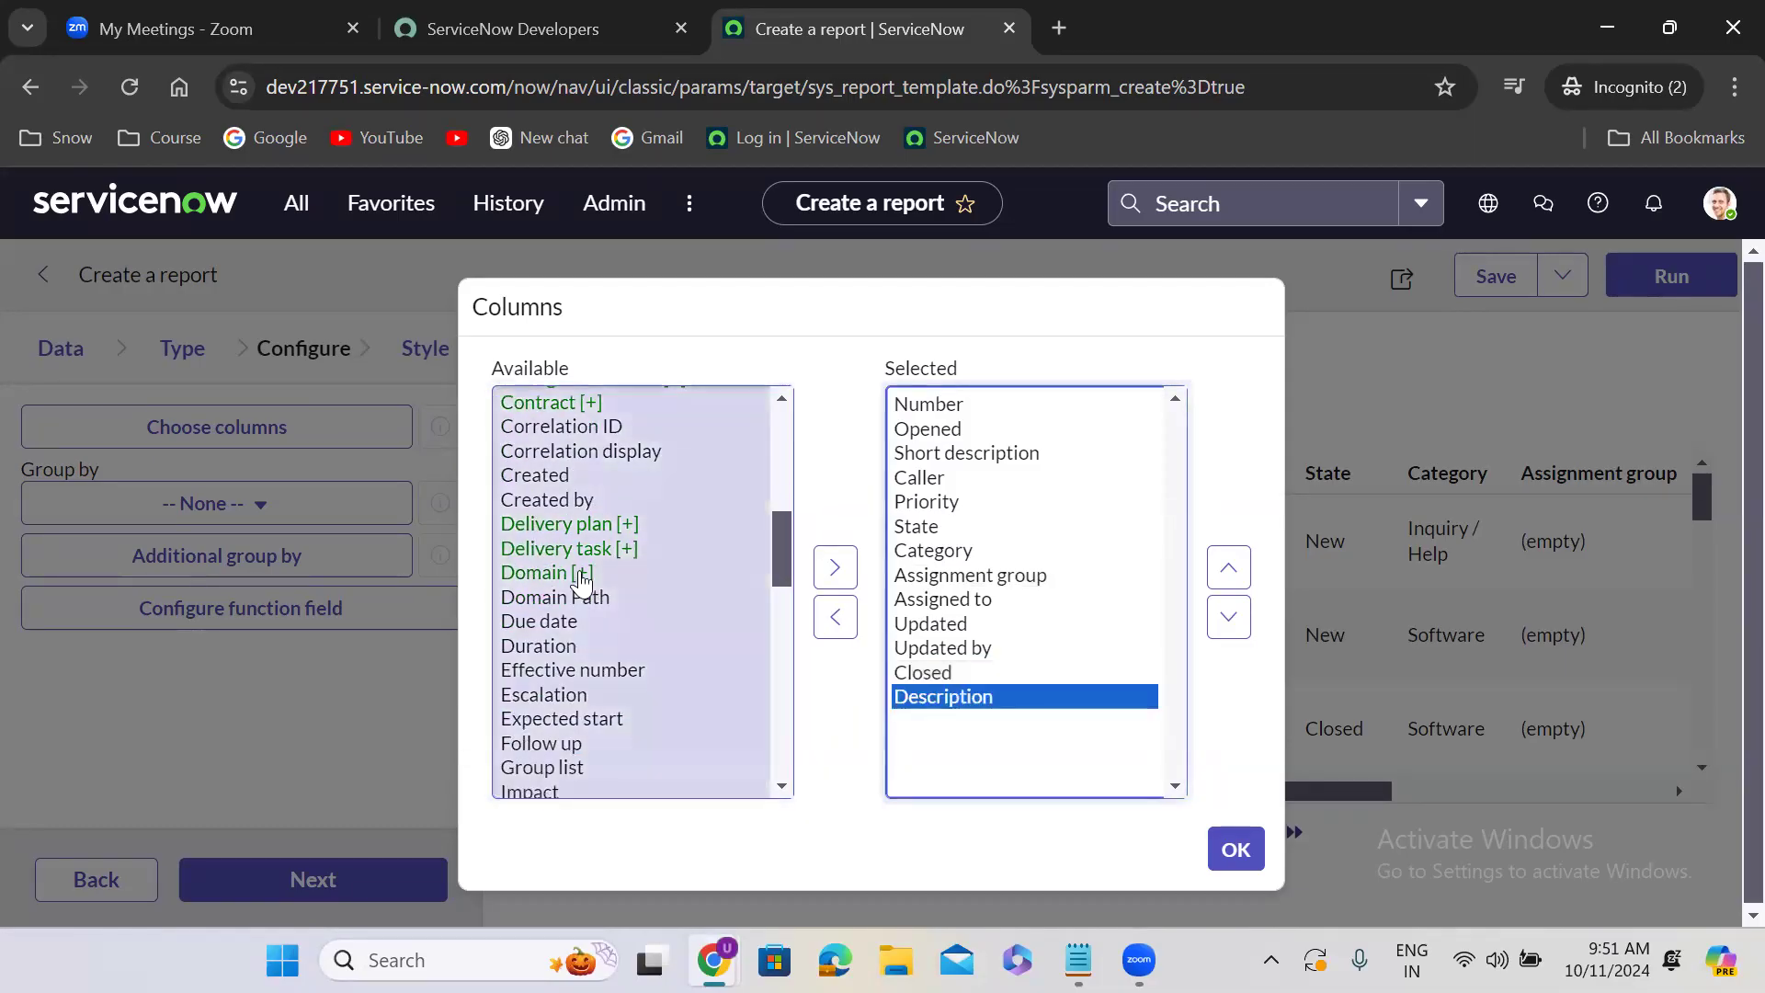
pyautogui.click(1235, 847)
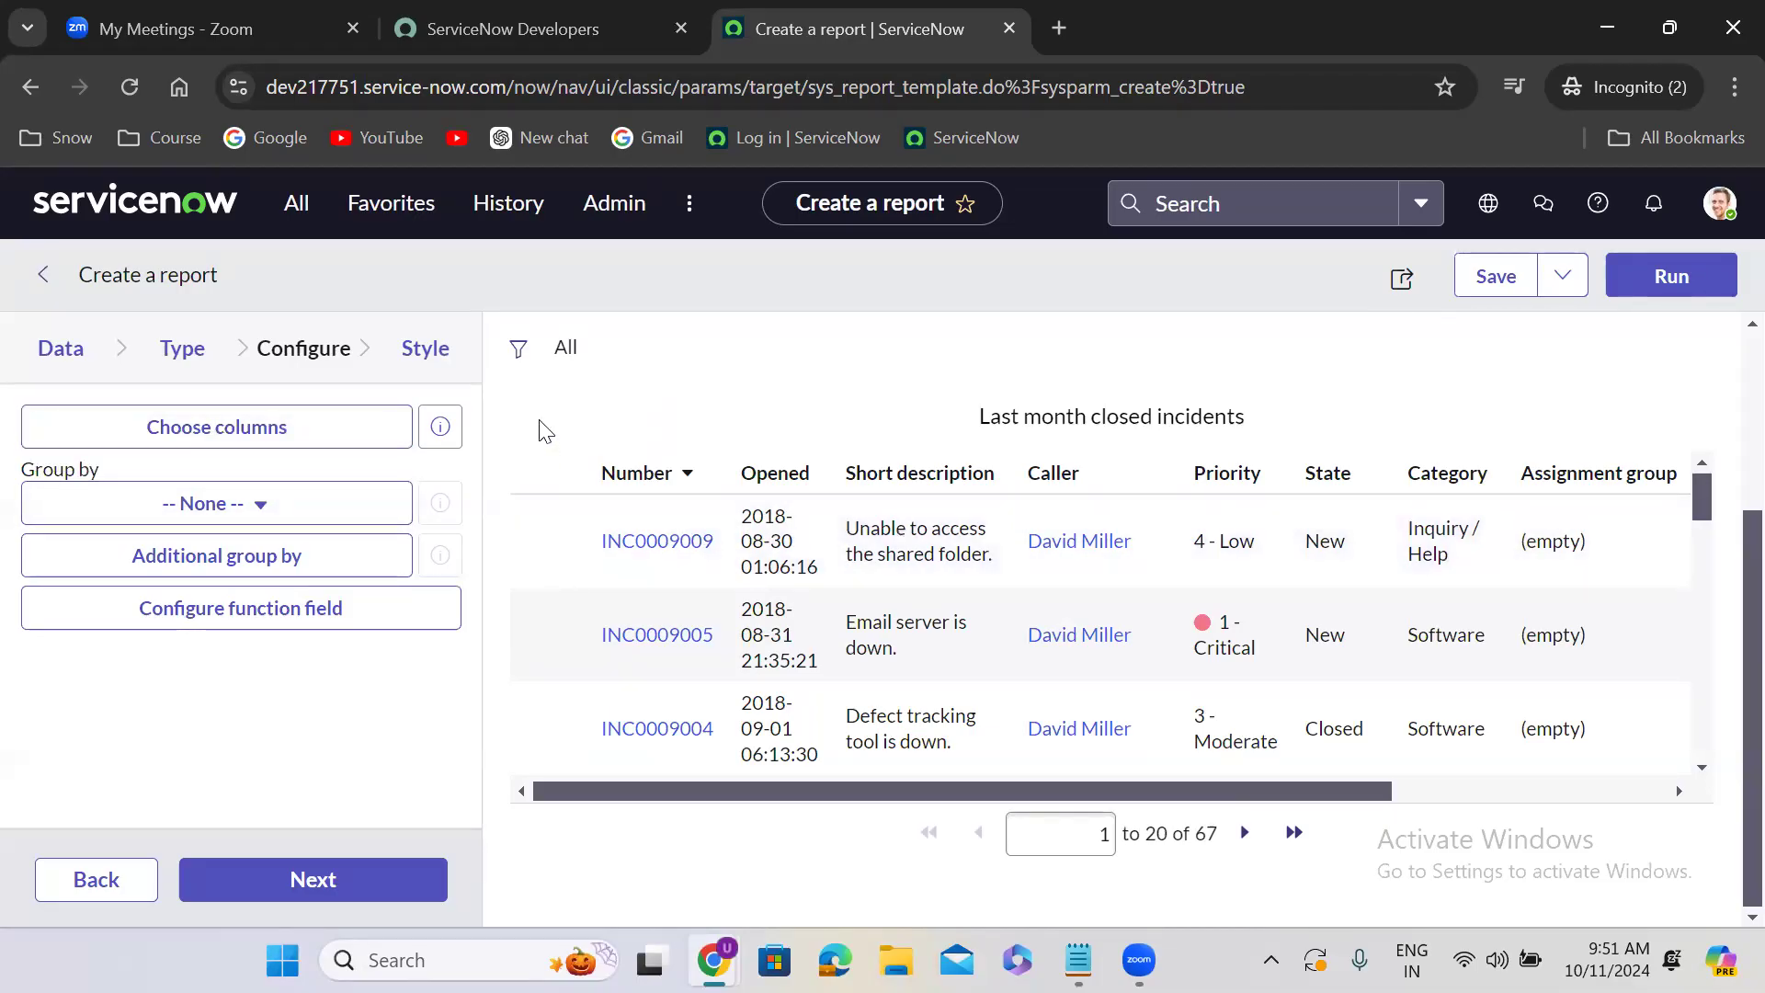
# - Group the report data by the State field
pyautogui.click(216, 504)
pyautogui.click(194, 570)
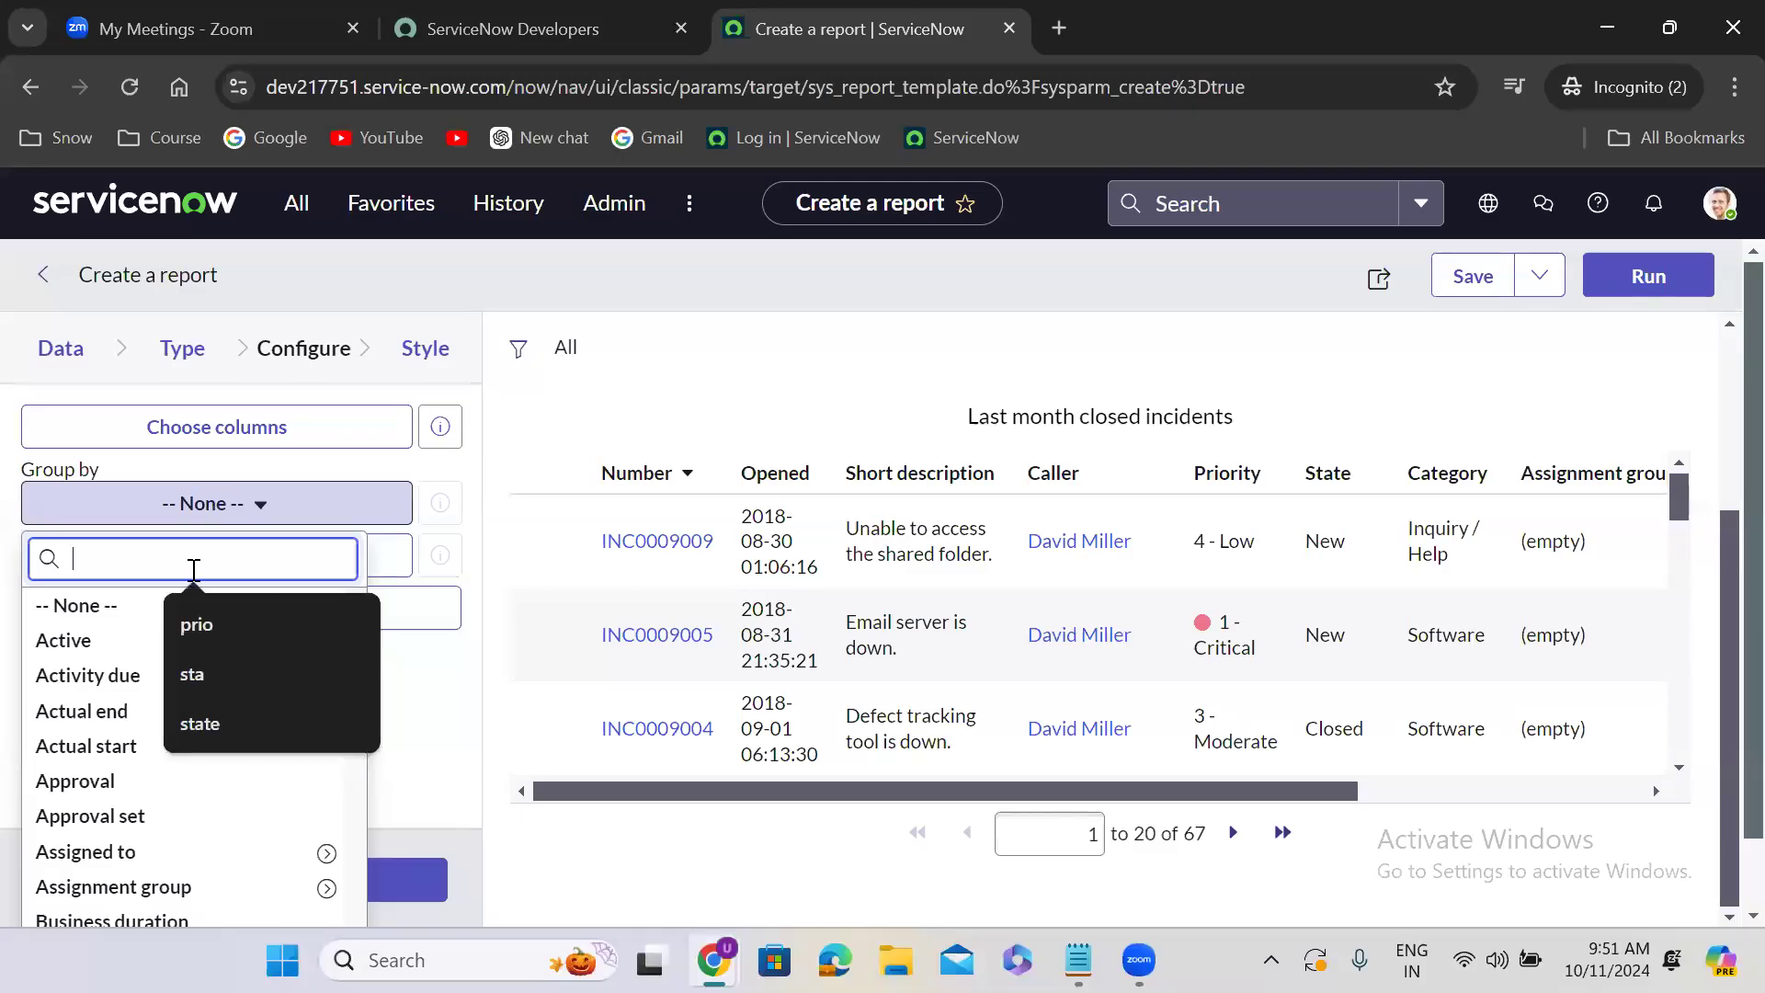
pyautogui.write('stat')
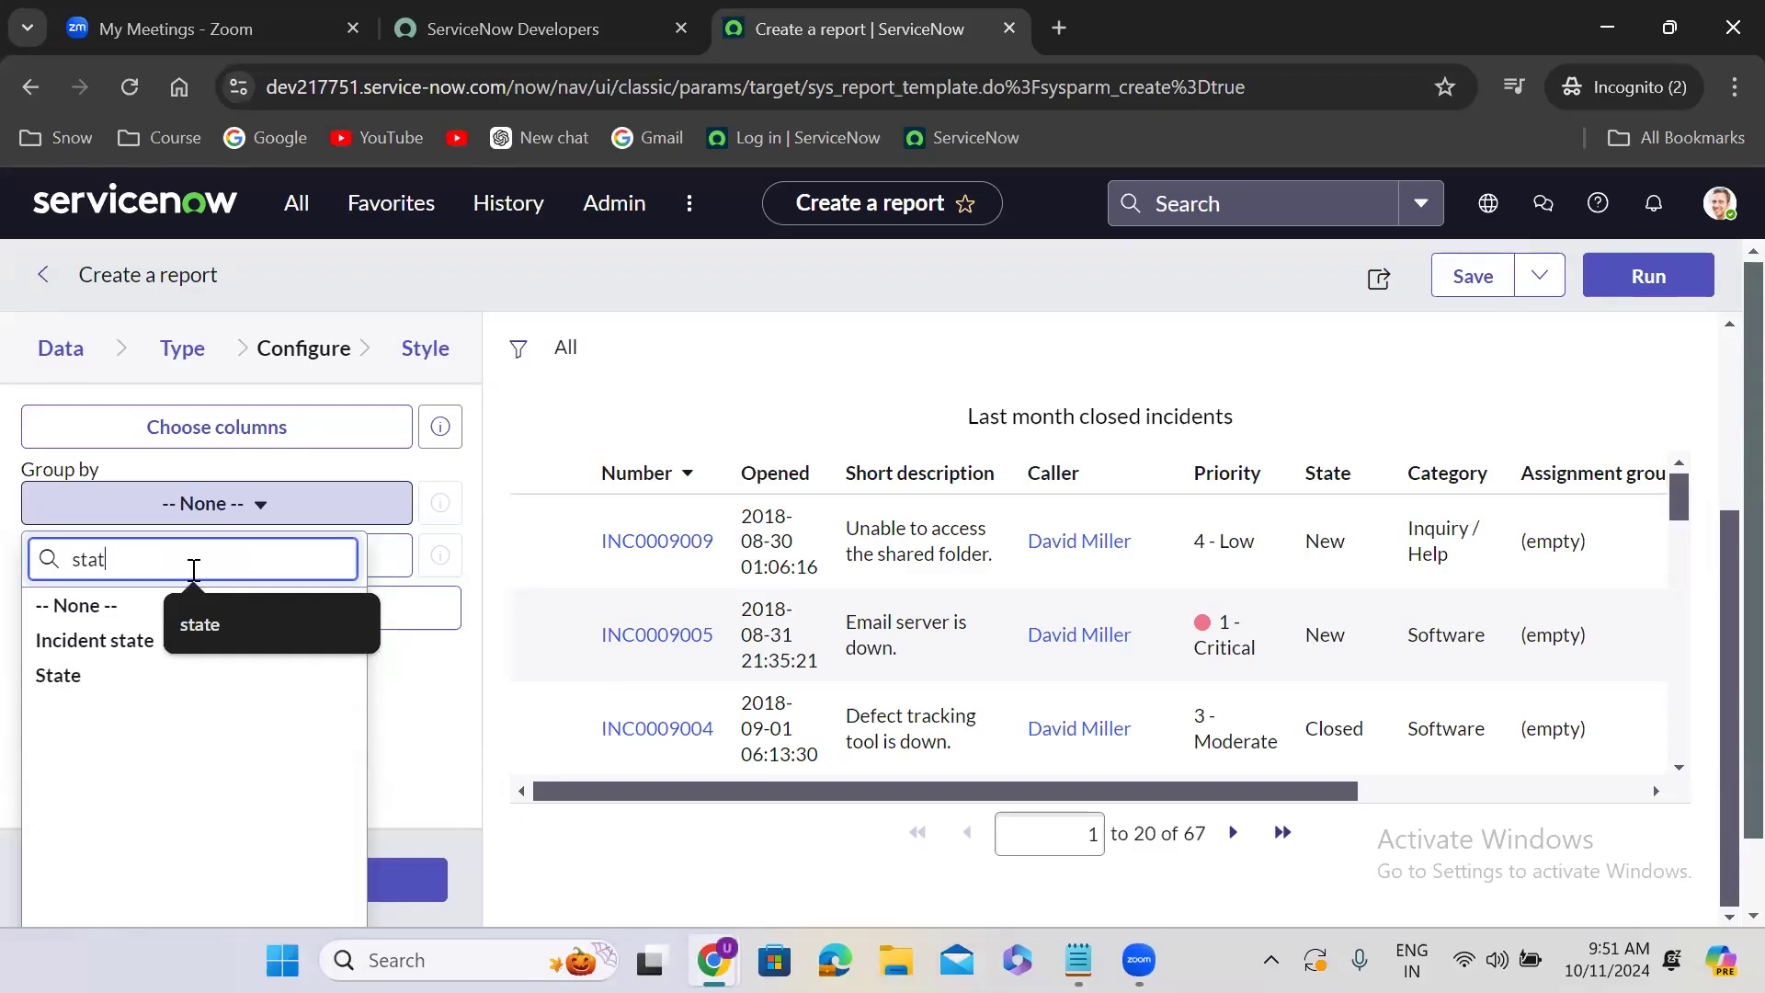
pyautogui.click(120, 684)
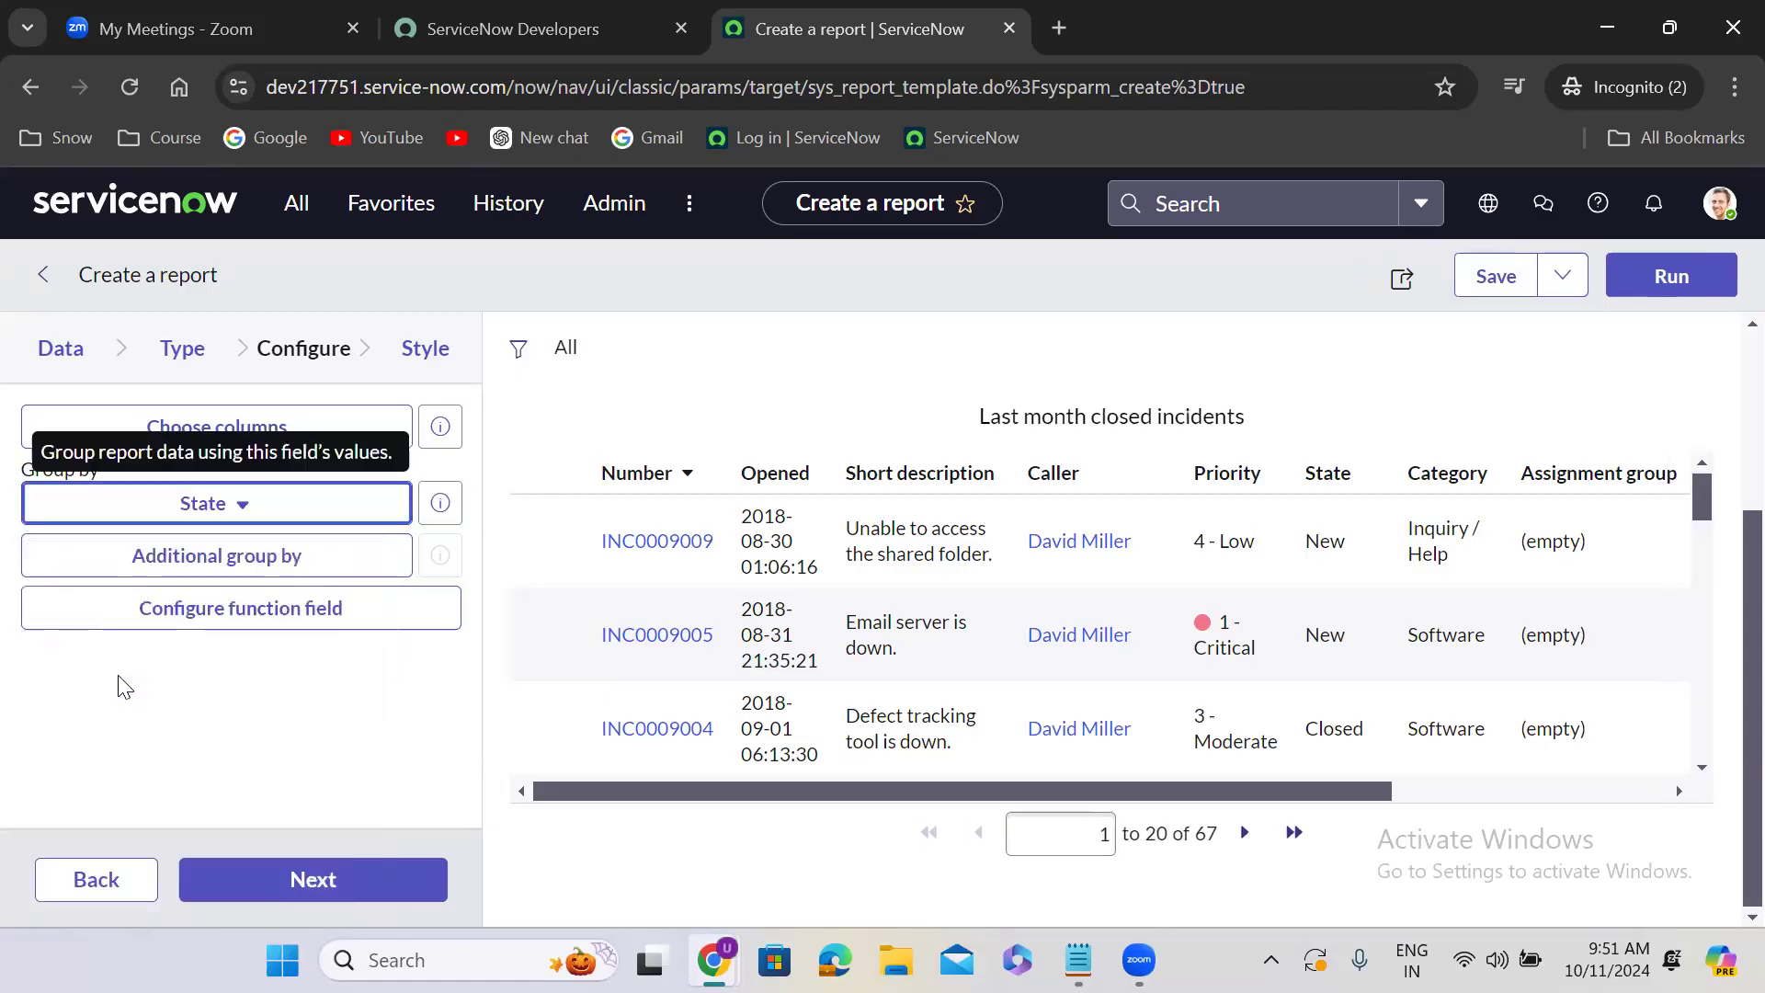
# - Add Priority as an additional group-by field for the report and apply the selection
pyautogui.click(225, 555)
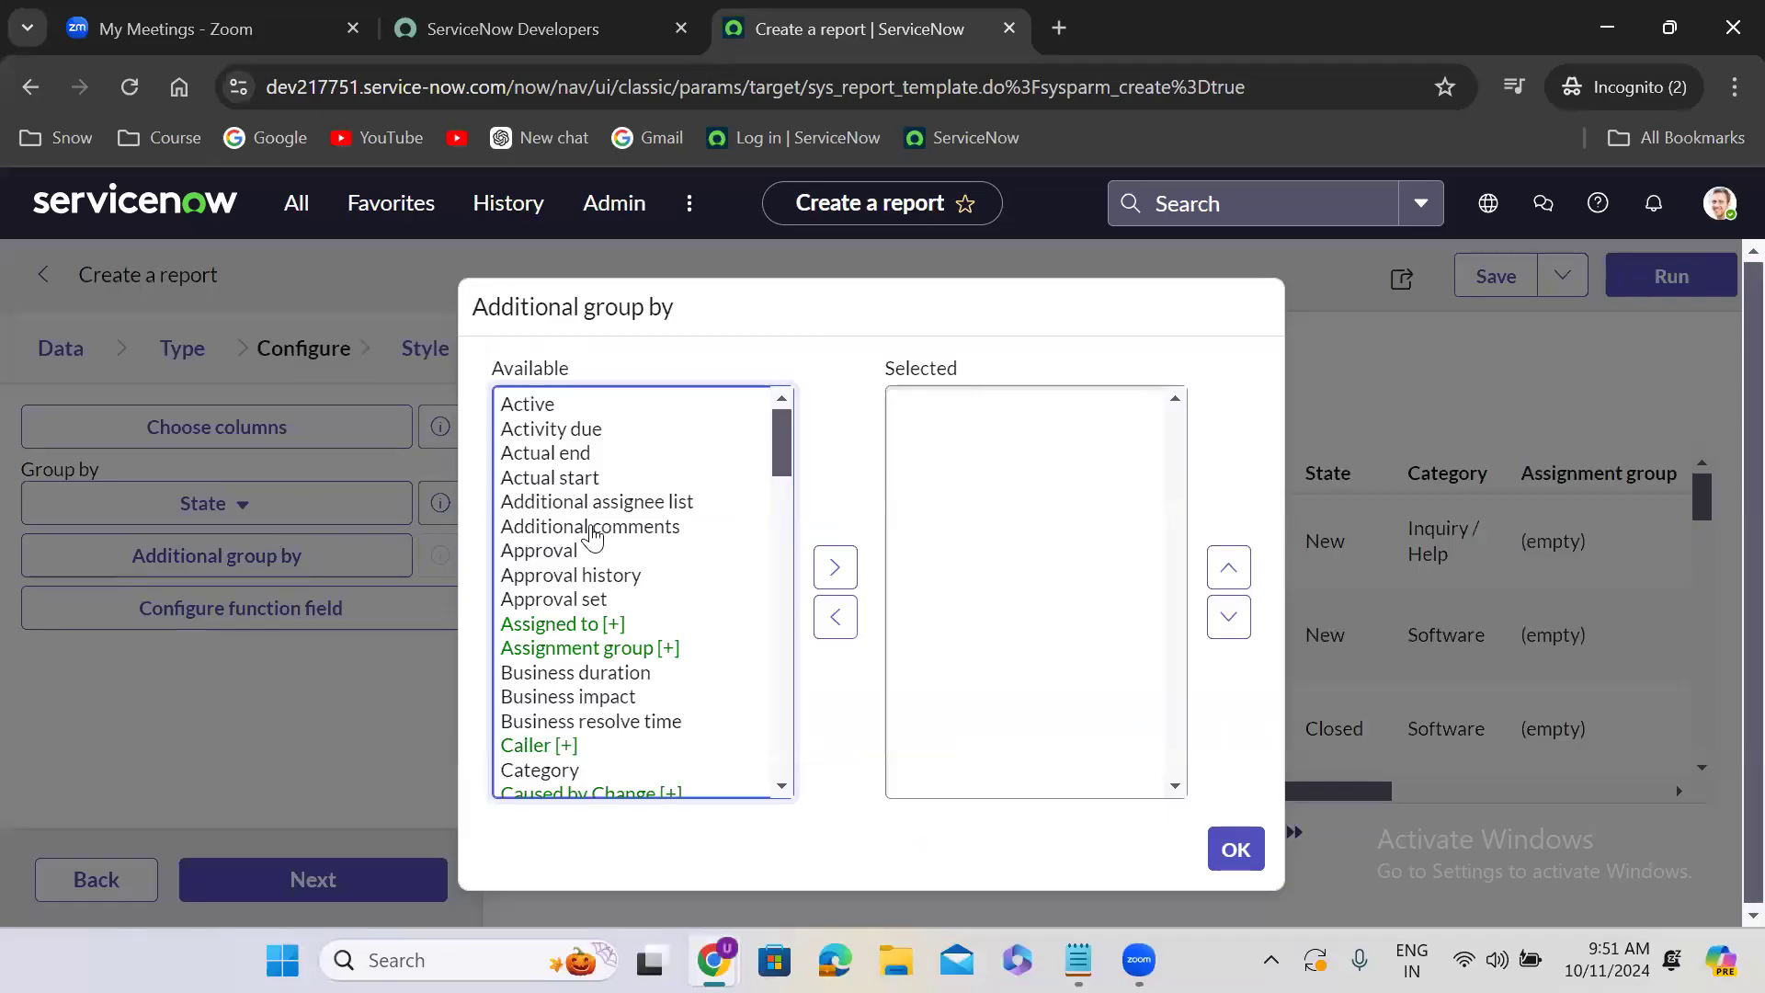
pyautogui.click(593, 532)
pyautogui.write('pr')
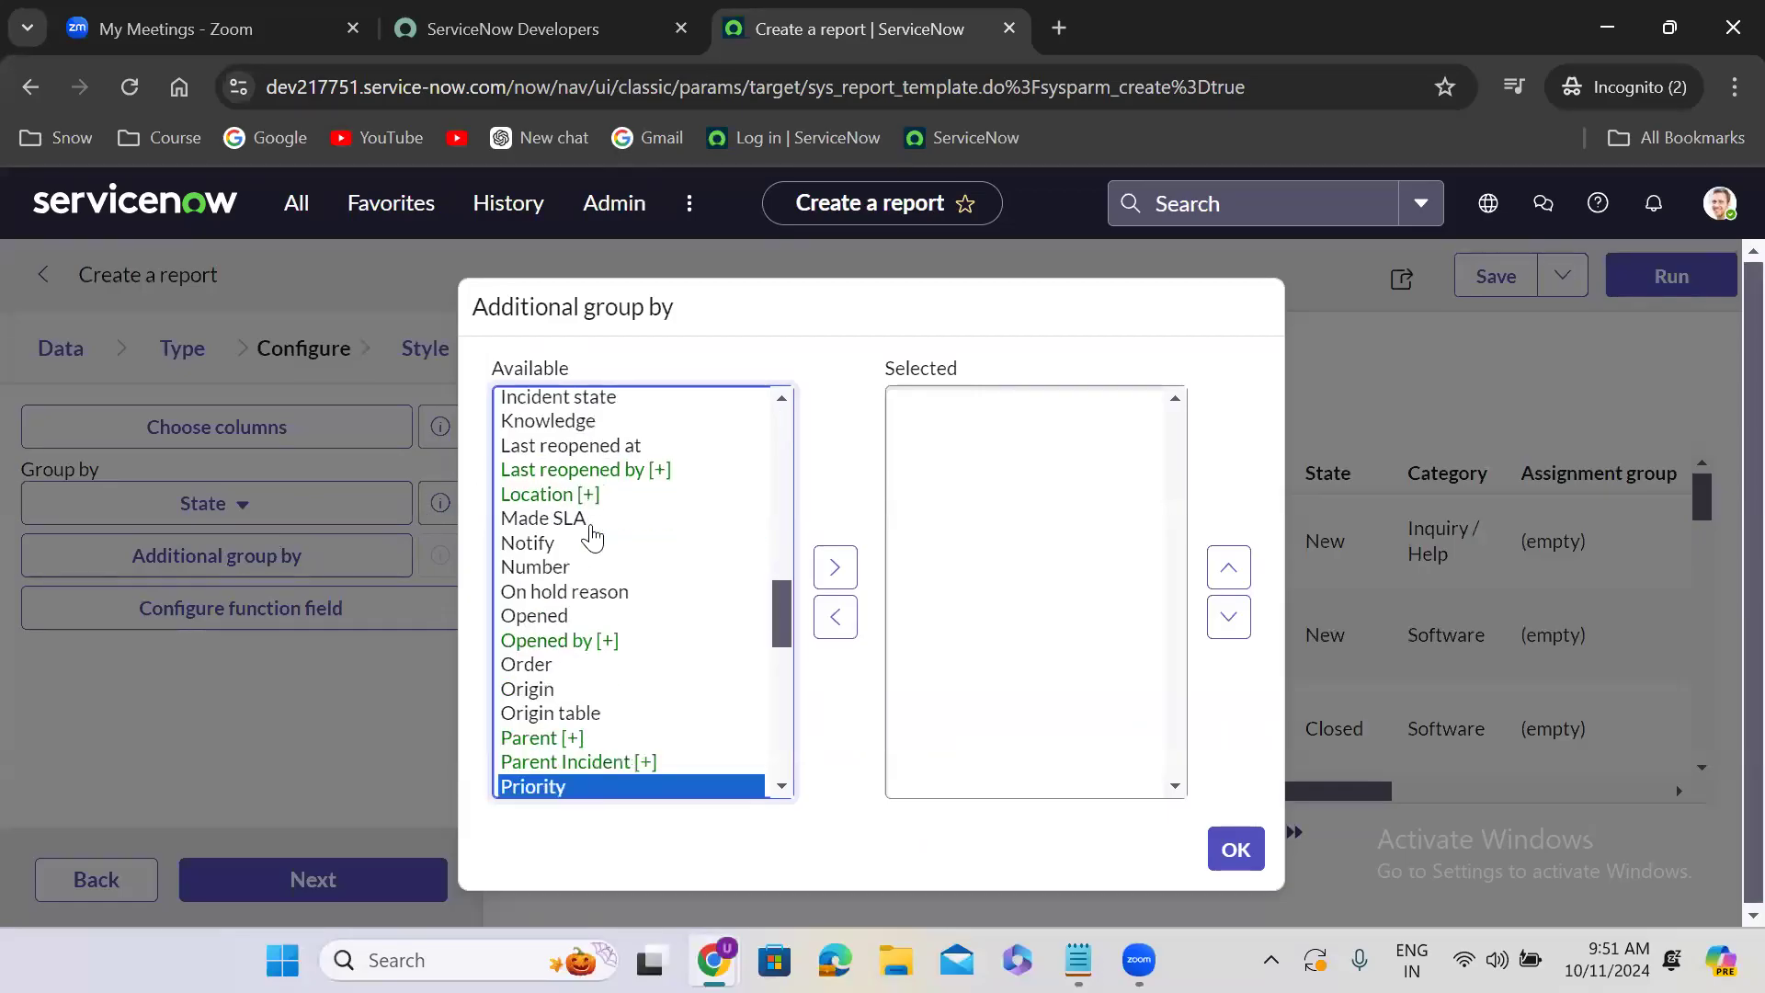
pyautogui.click(832, 567)
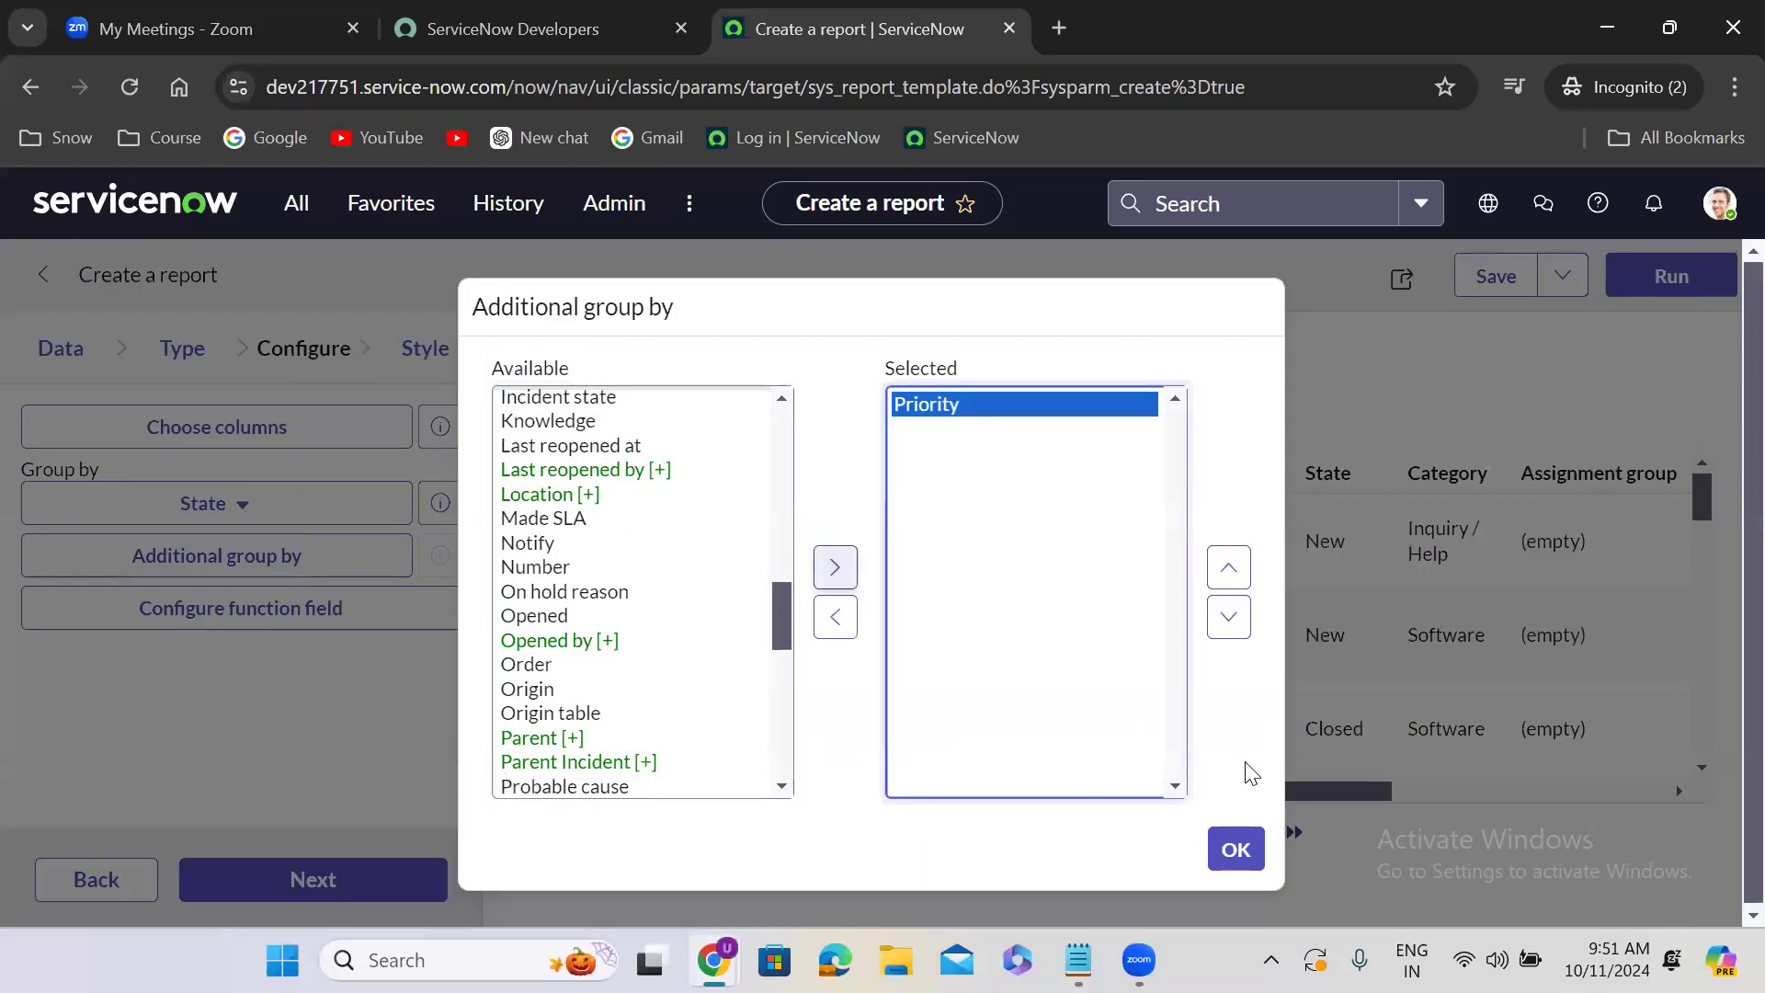
pyautogui.click(1234, 857)
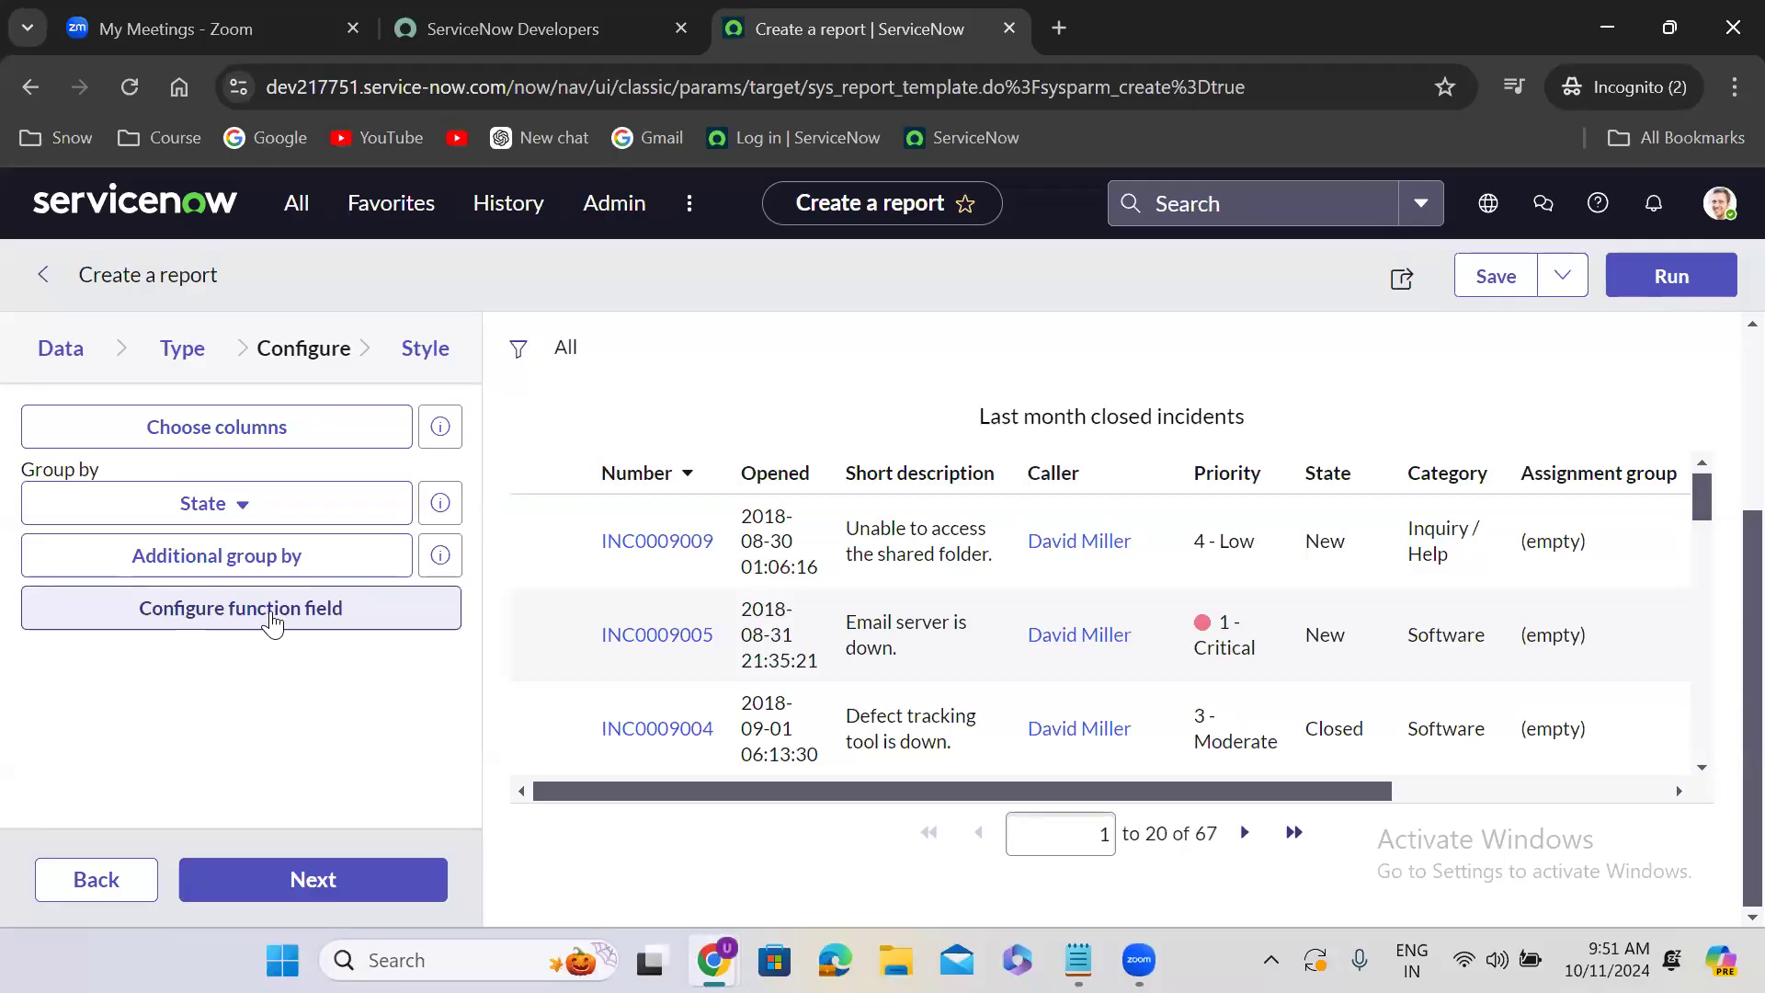
# - Open the instance again from the ServiceNow developer site and bring up the dictionary entries list with sys_dictionary.LIST
pyautogui.click(475, 42)
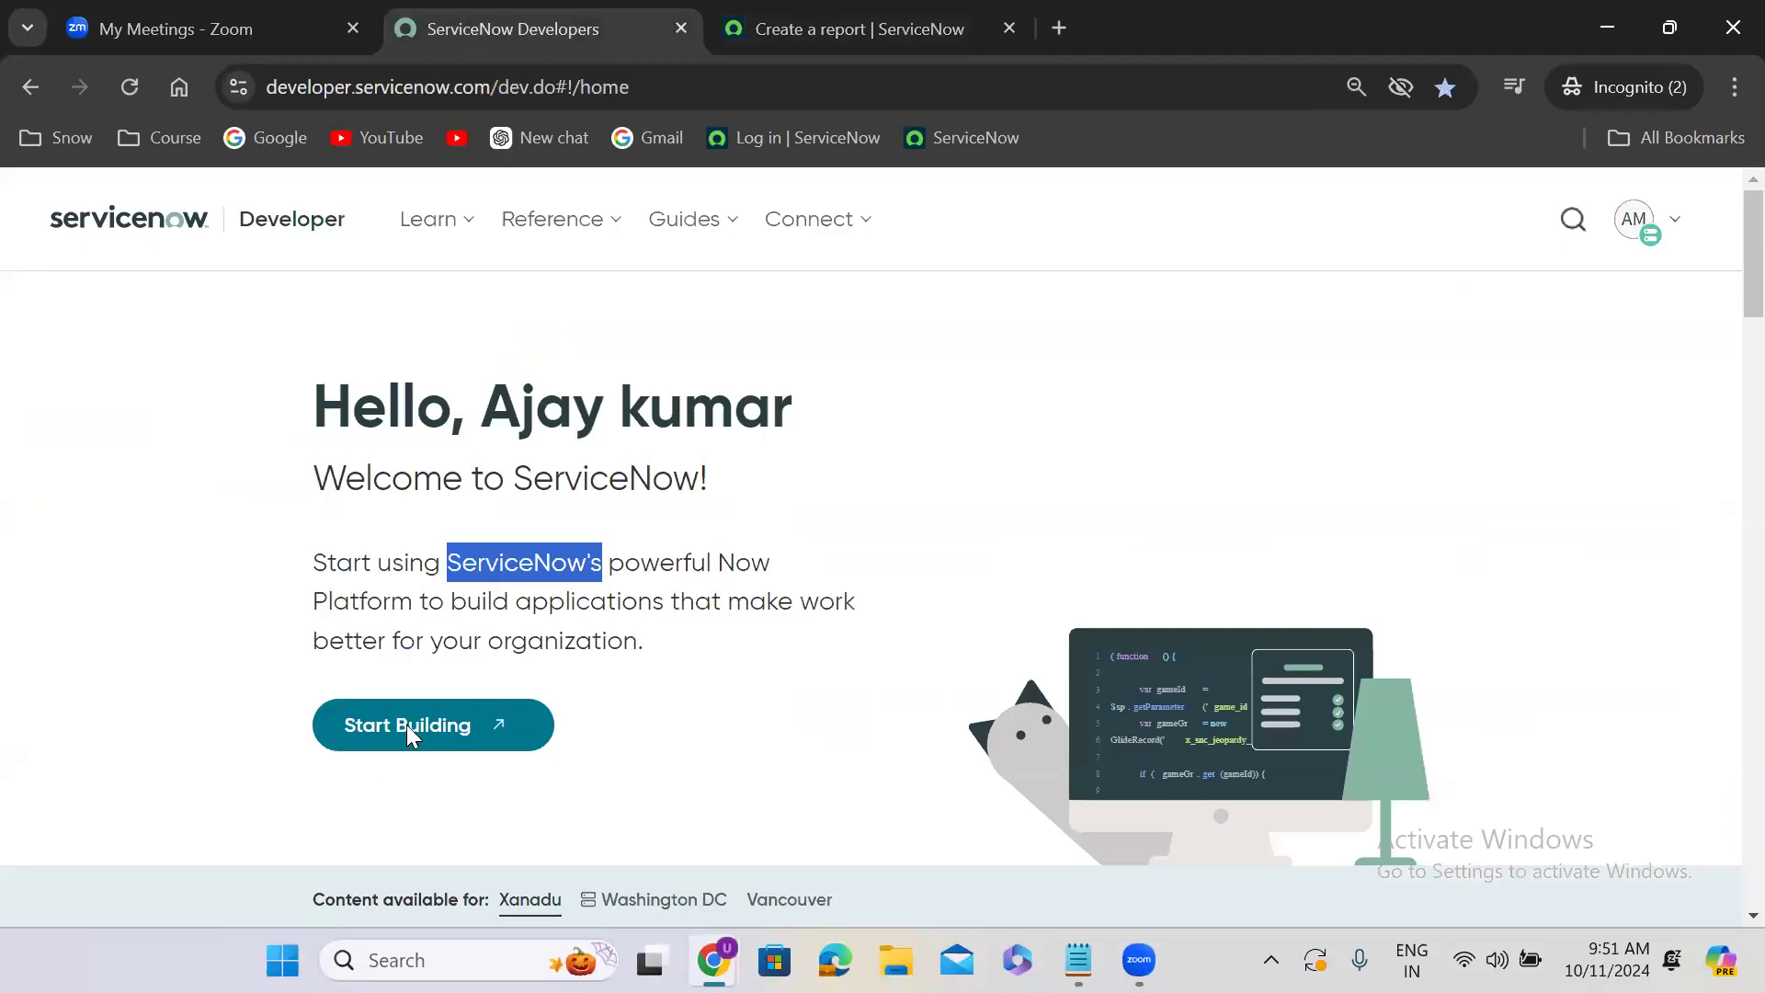
pyautogui.click(406, 731)
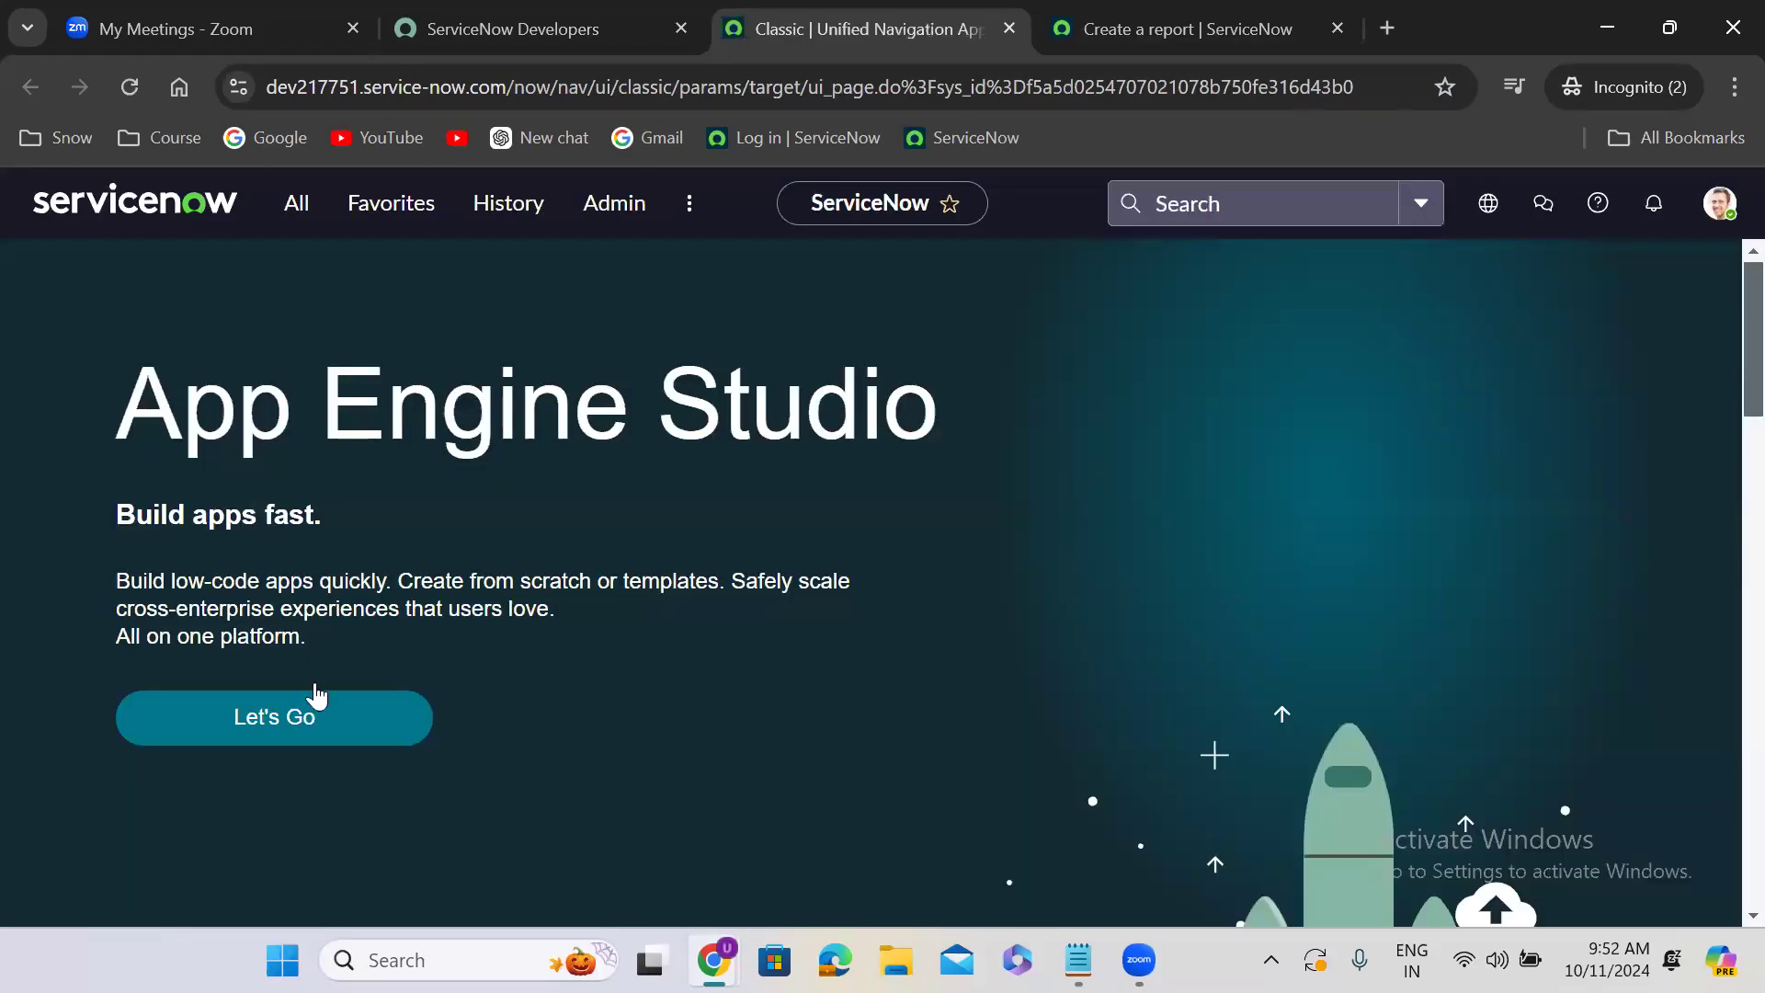
pyautogui.click(292, 220)
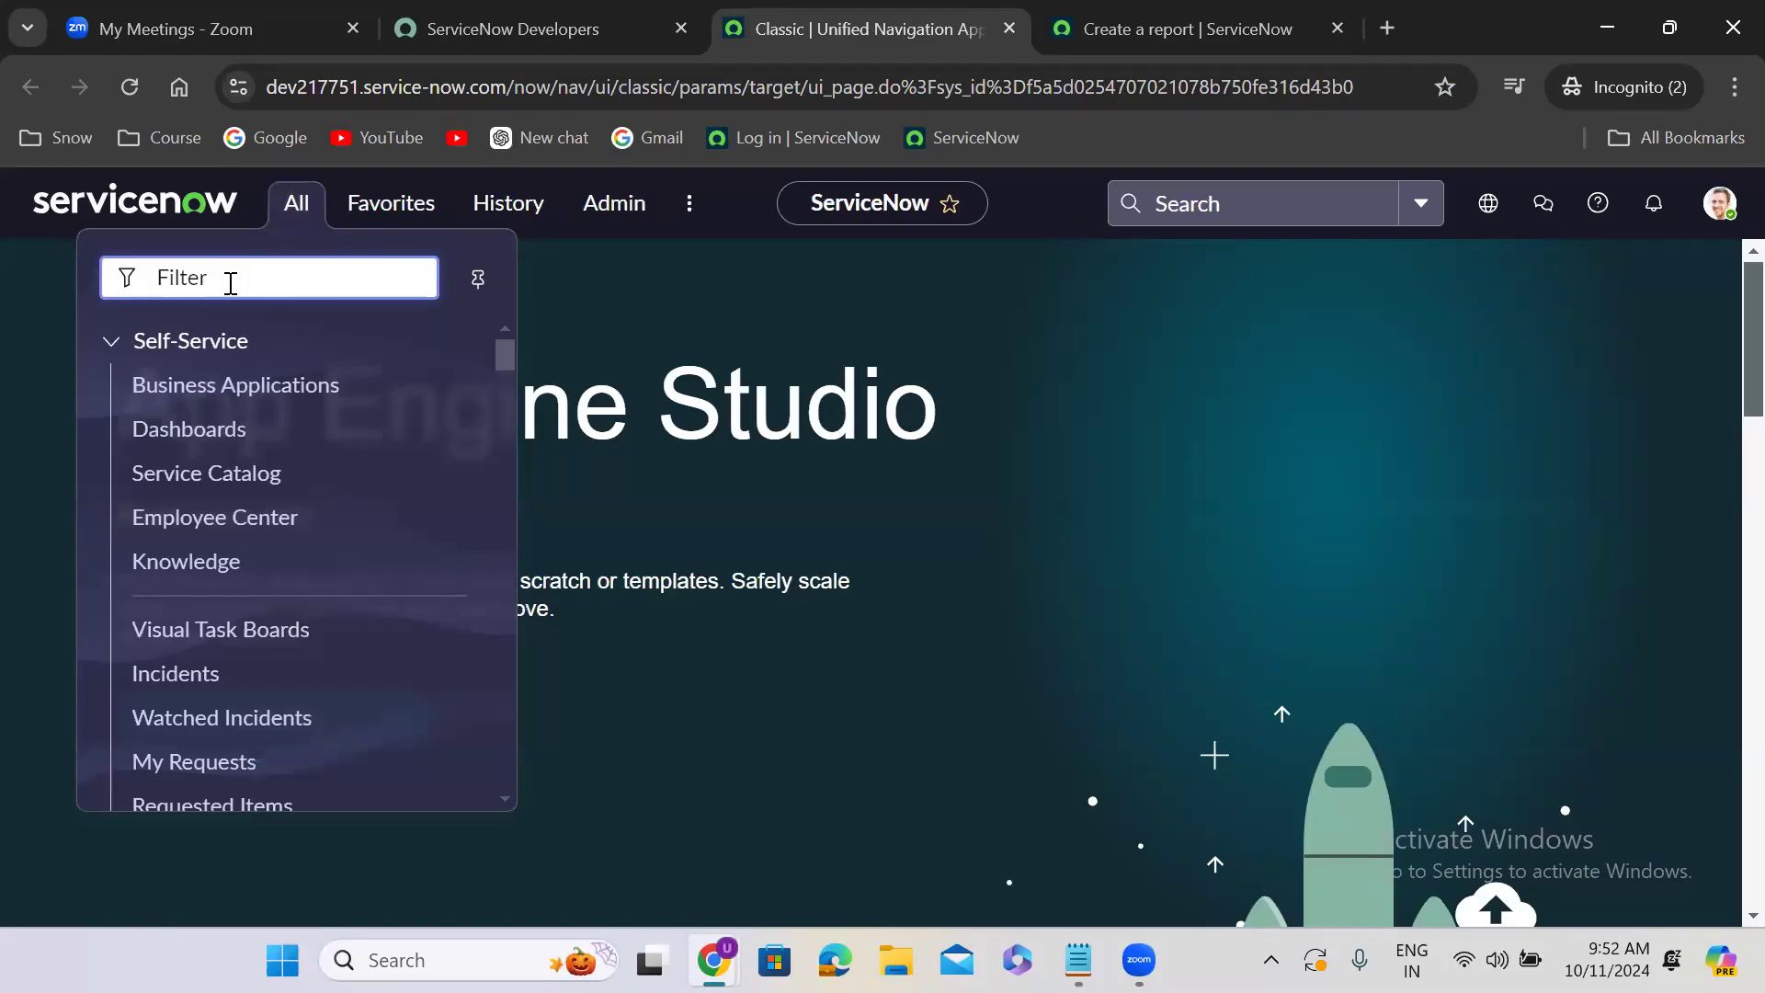
pyautogui.write('sys_')
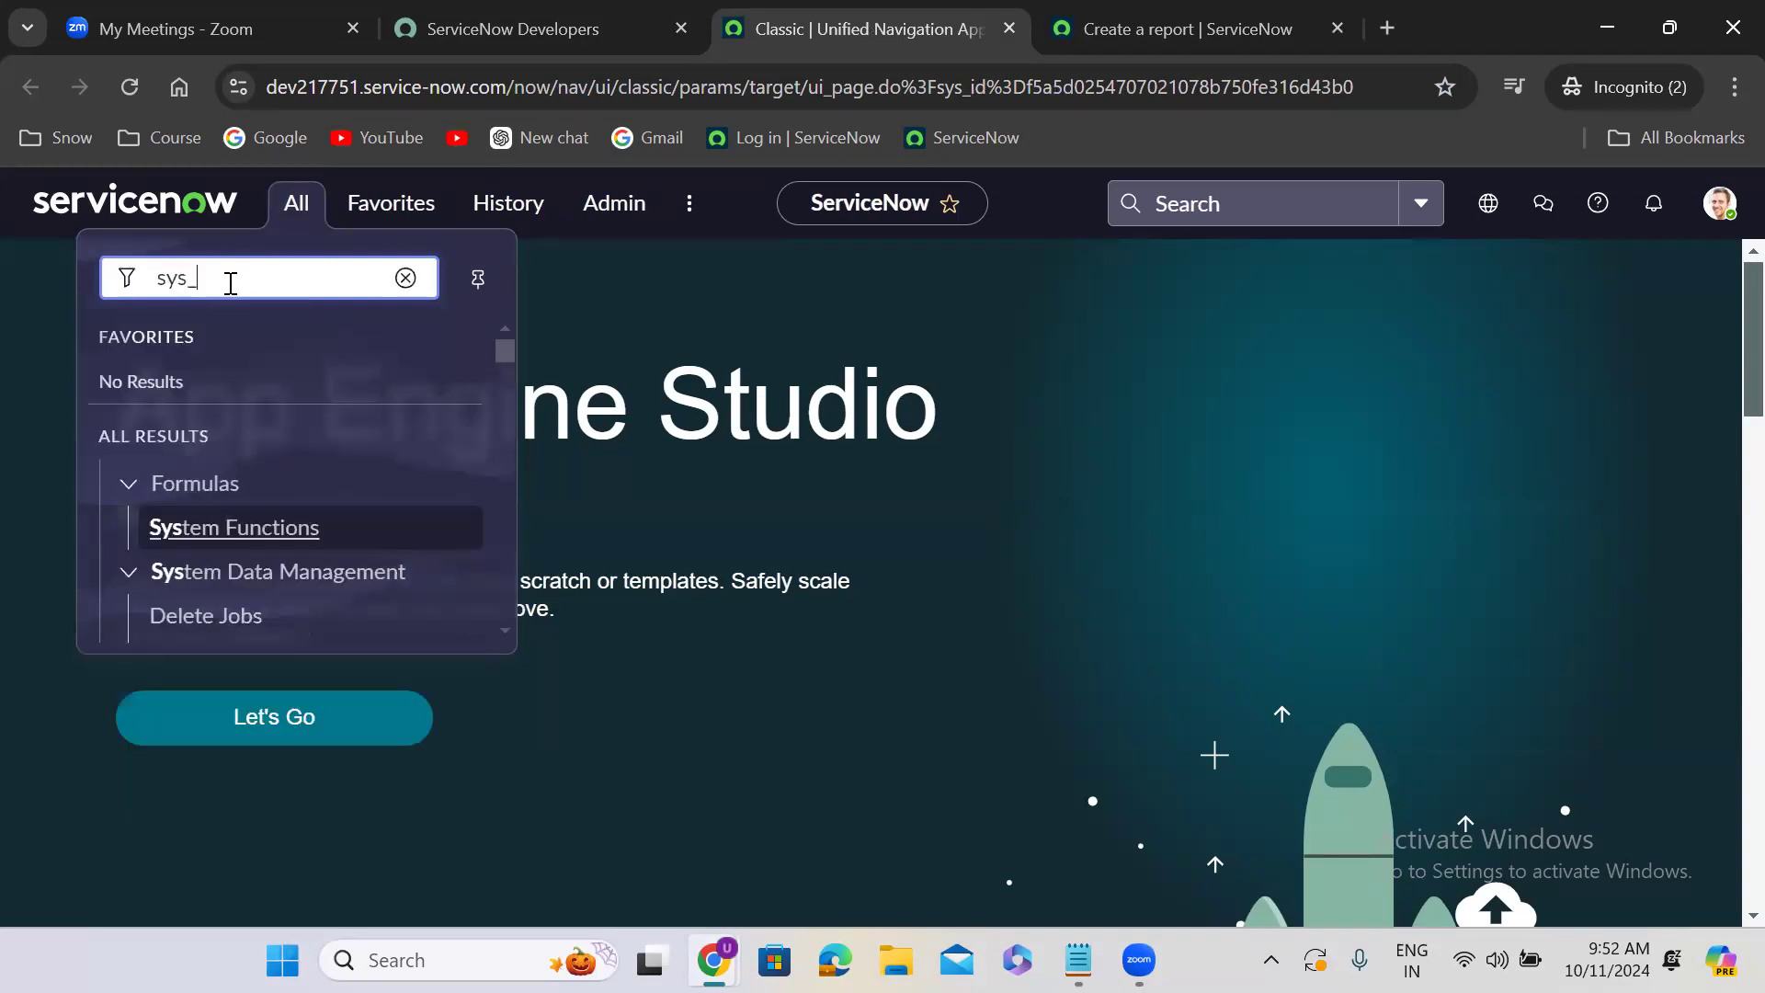
pyautogui.write('dictionary.LIST')
pyautogui.press('Return')
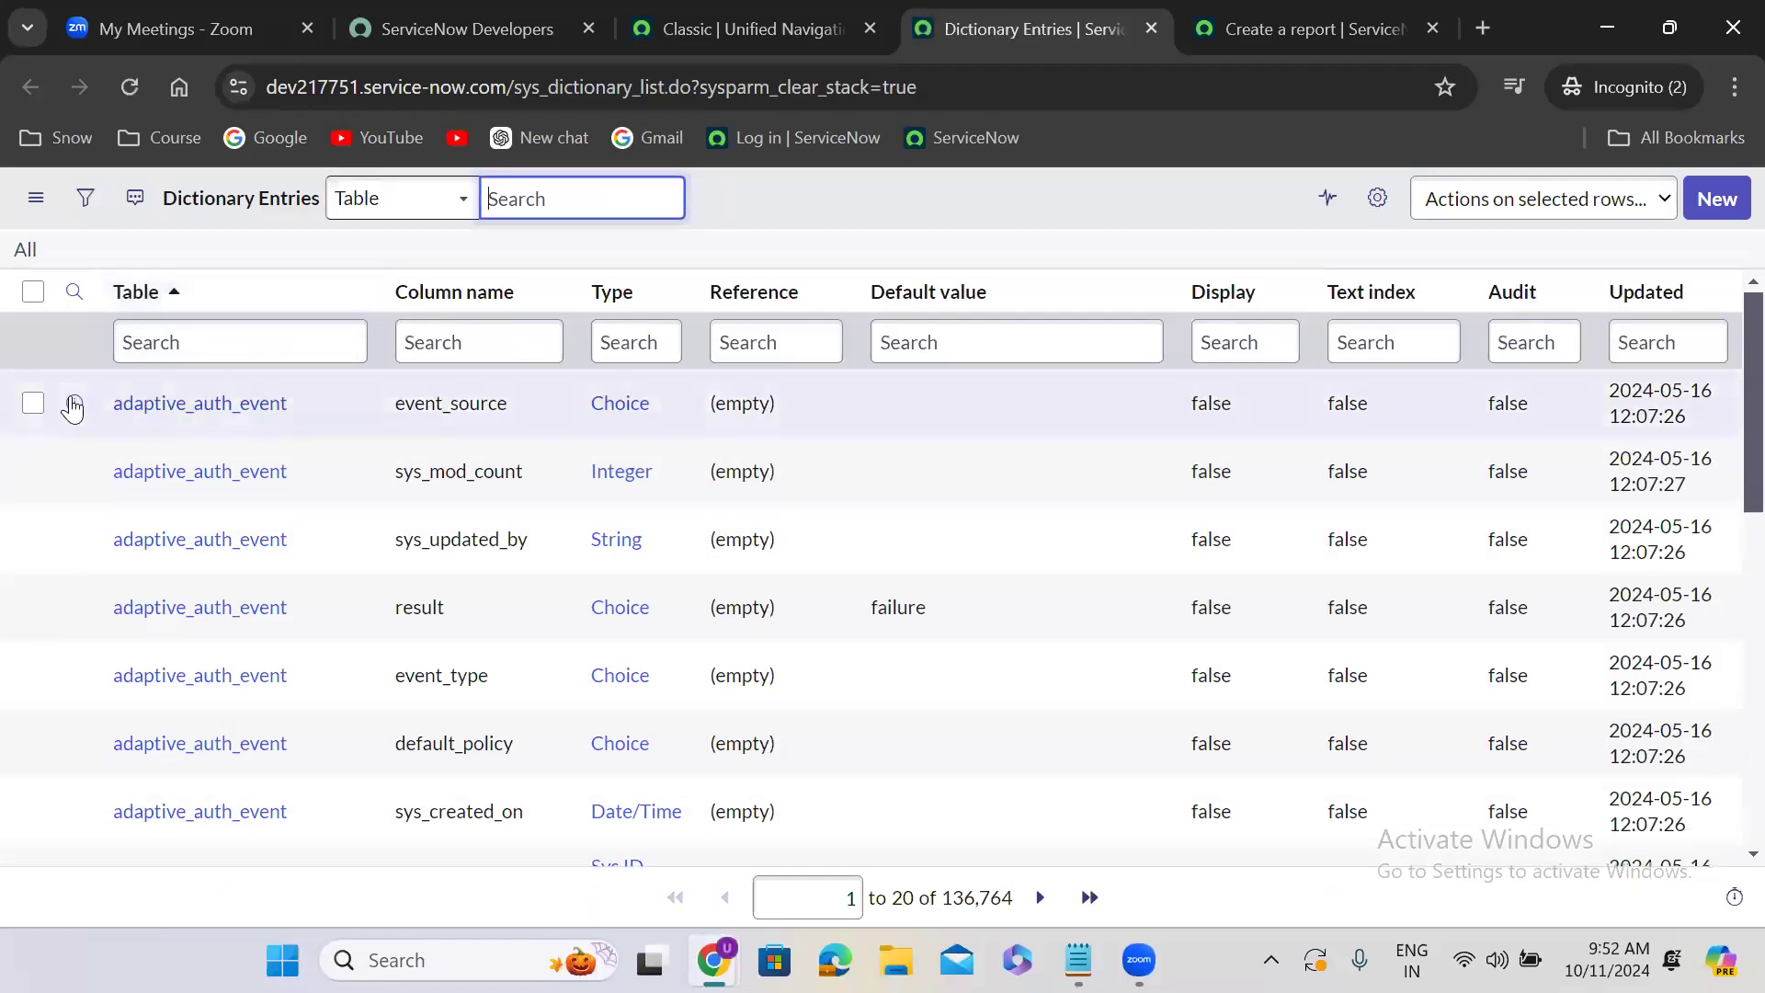
# - Examine the Function field option on the adaptive_auth_event event_source dictionary entry, close that record, and return to the report
pyautogui.rightClick(74, 403)
pyautogui.press('Return')
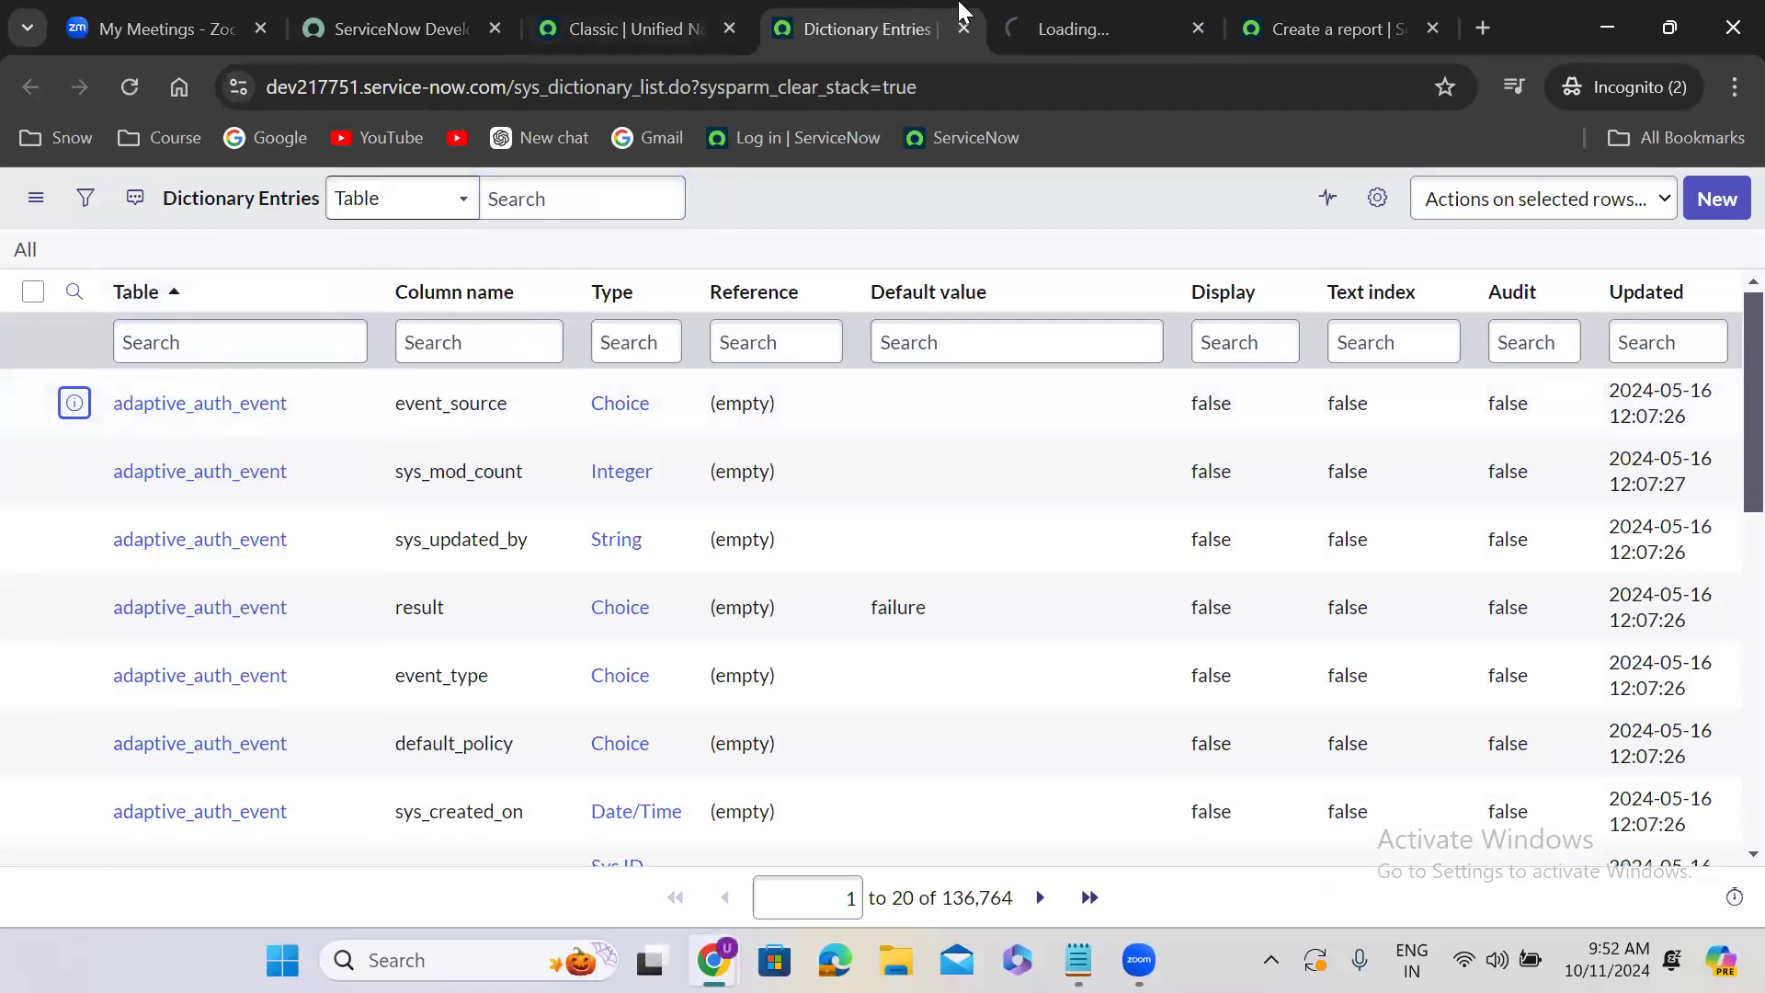
pyautogui.click(1082, 13)
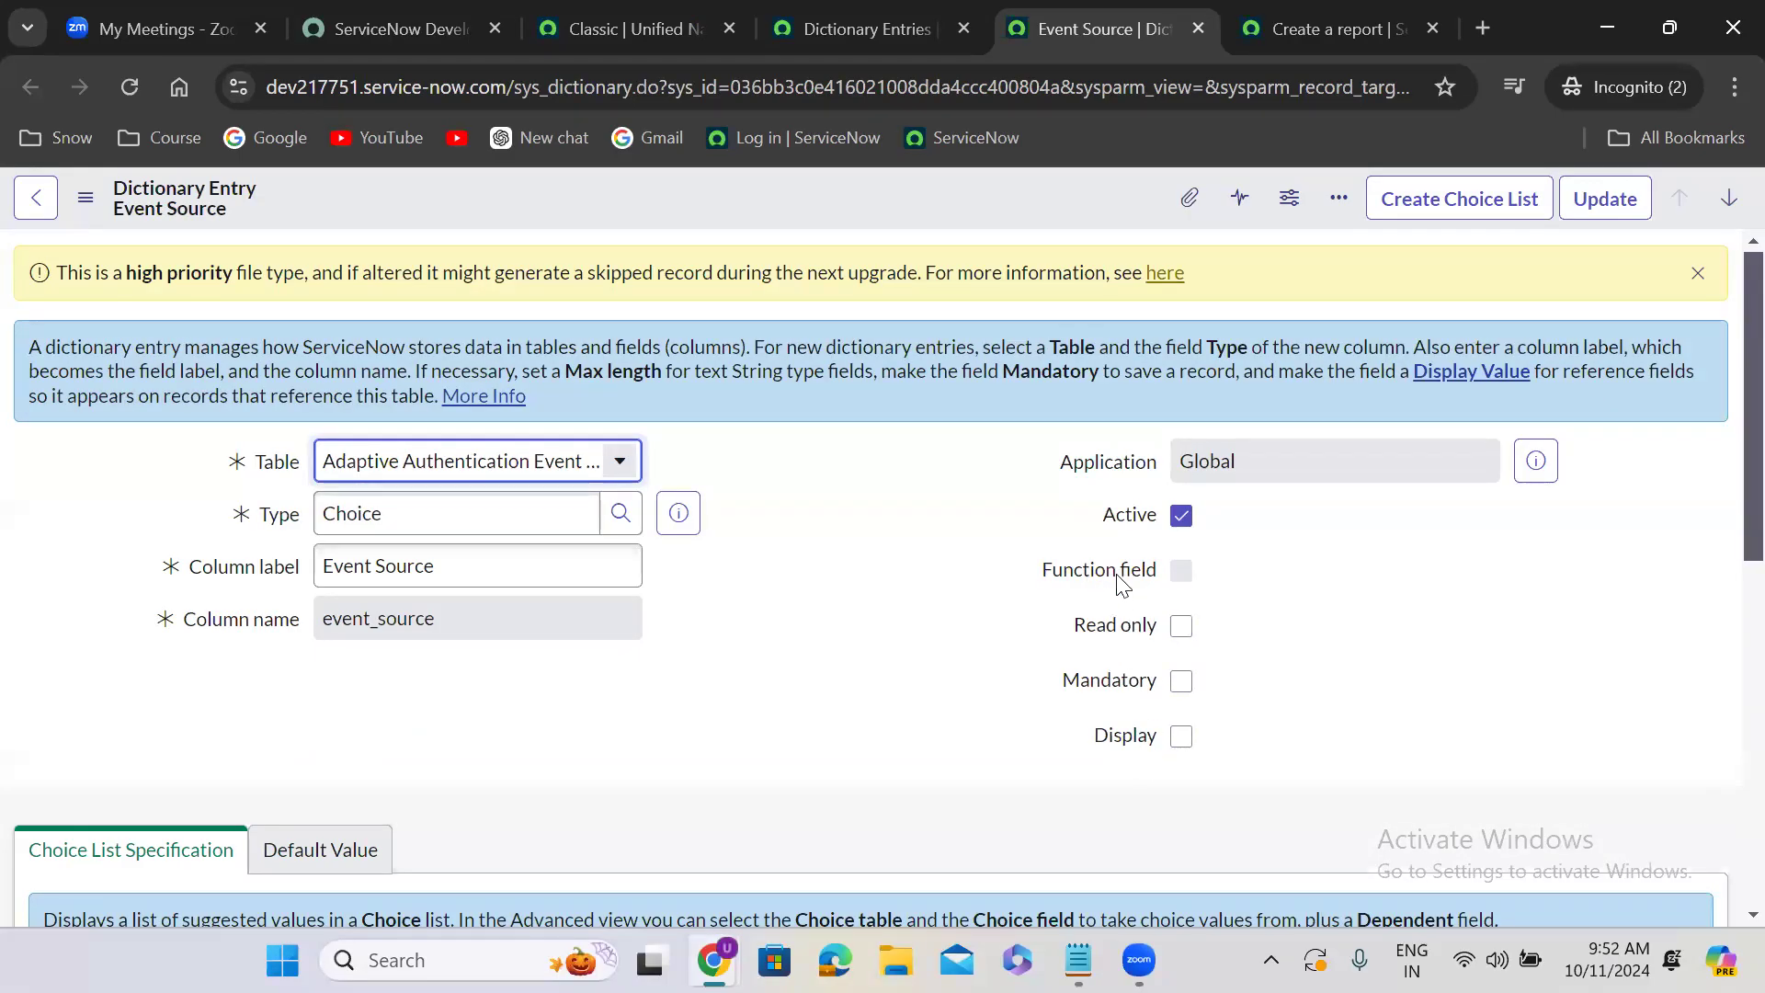
pyautogui.click(1199, 28)
pyautogui.click(677, 16)
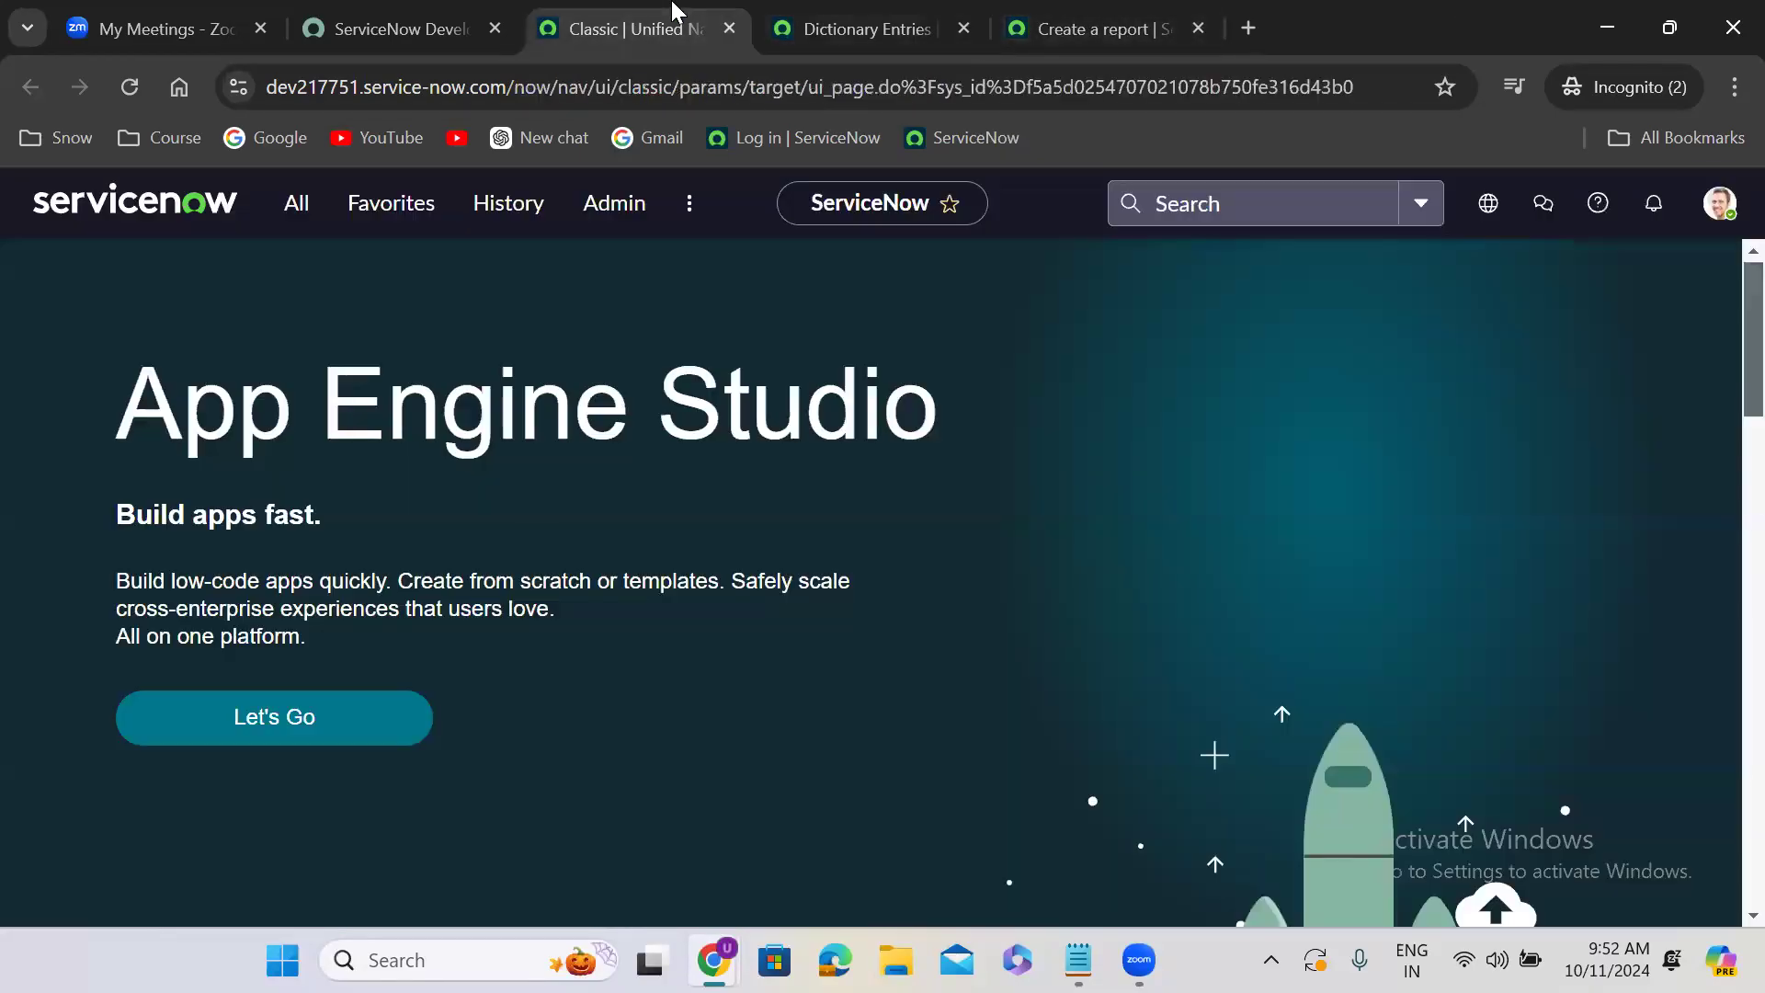
pyautogui.click(830, 11)
pyautogui.click(1167, 20)
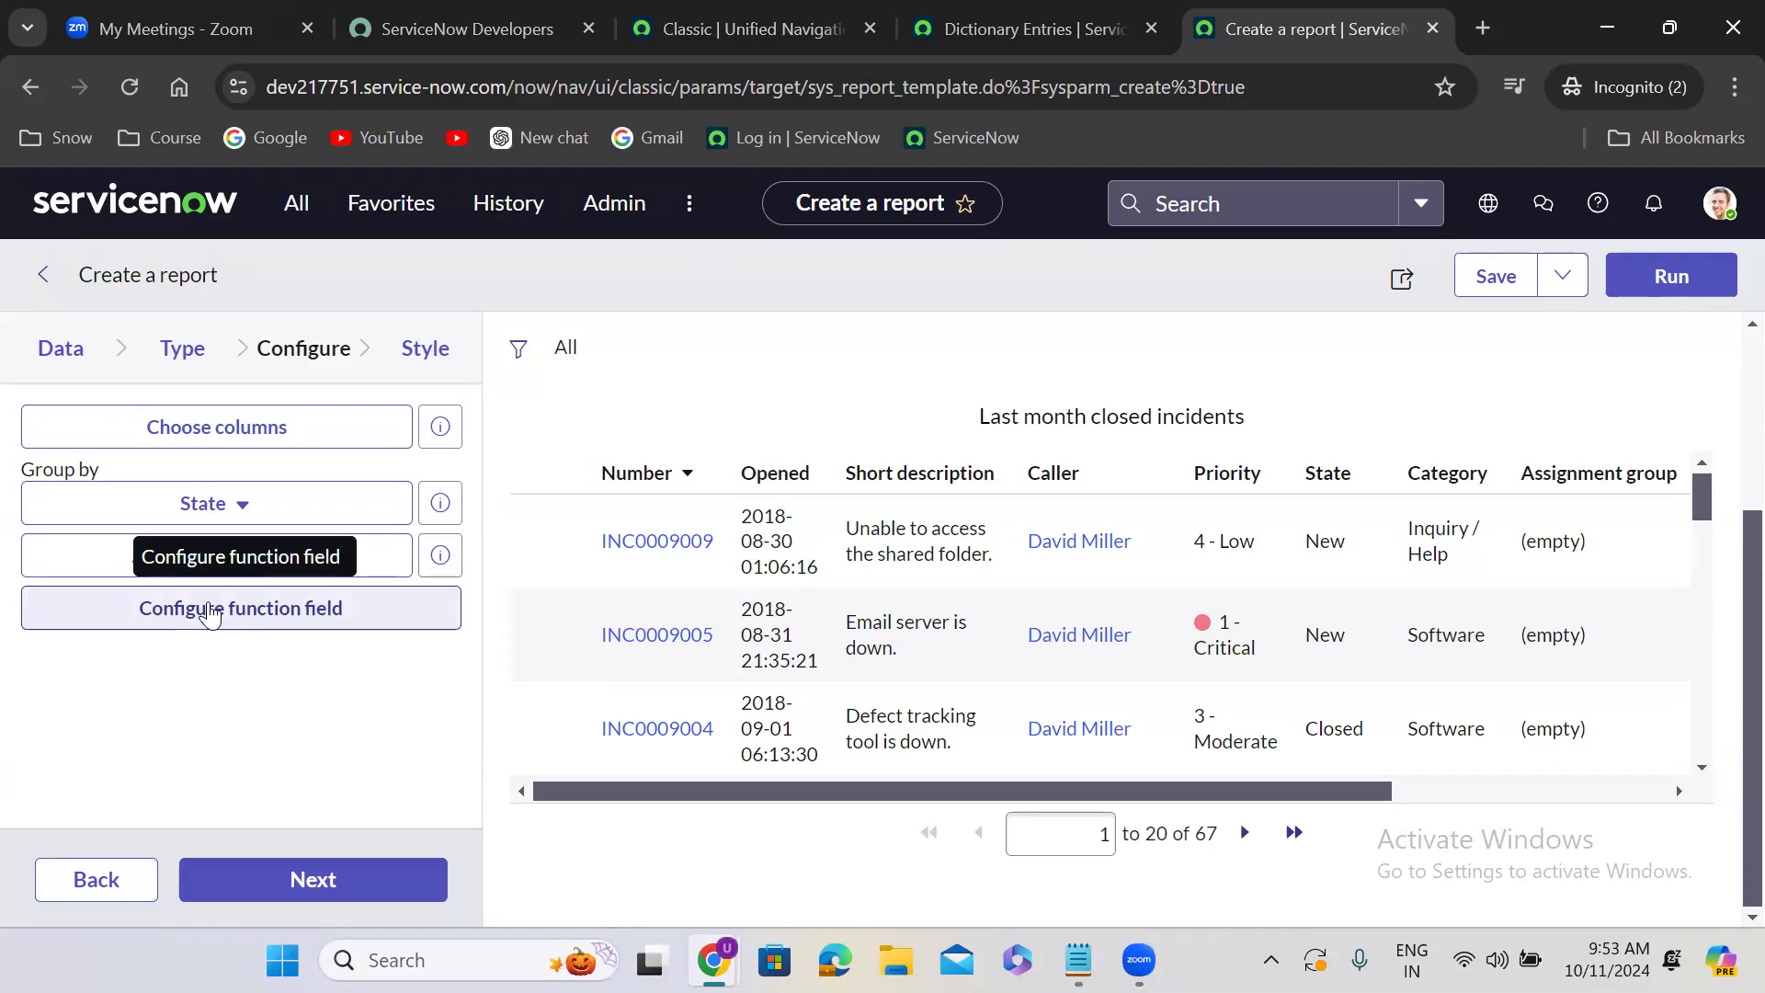
# - Save the report to configure a function field, label the field Closure Time, and set its return type to Duration
pyautogui.click(248, 607)
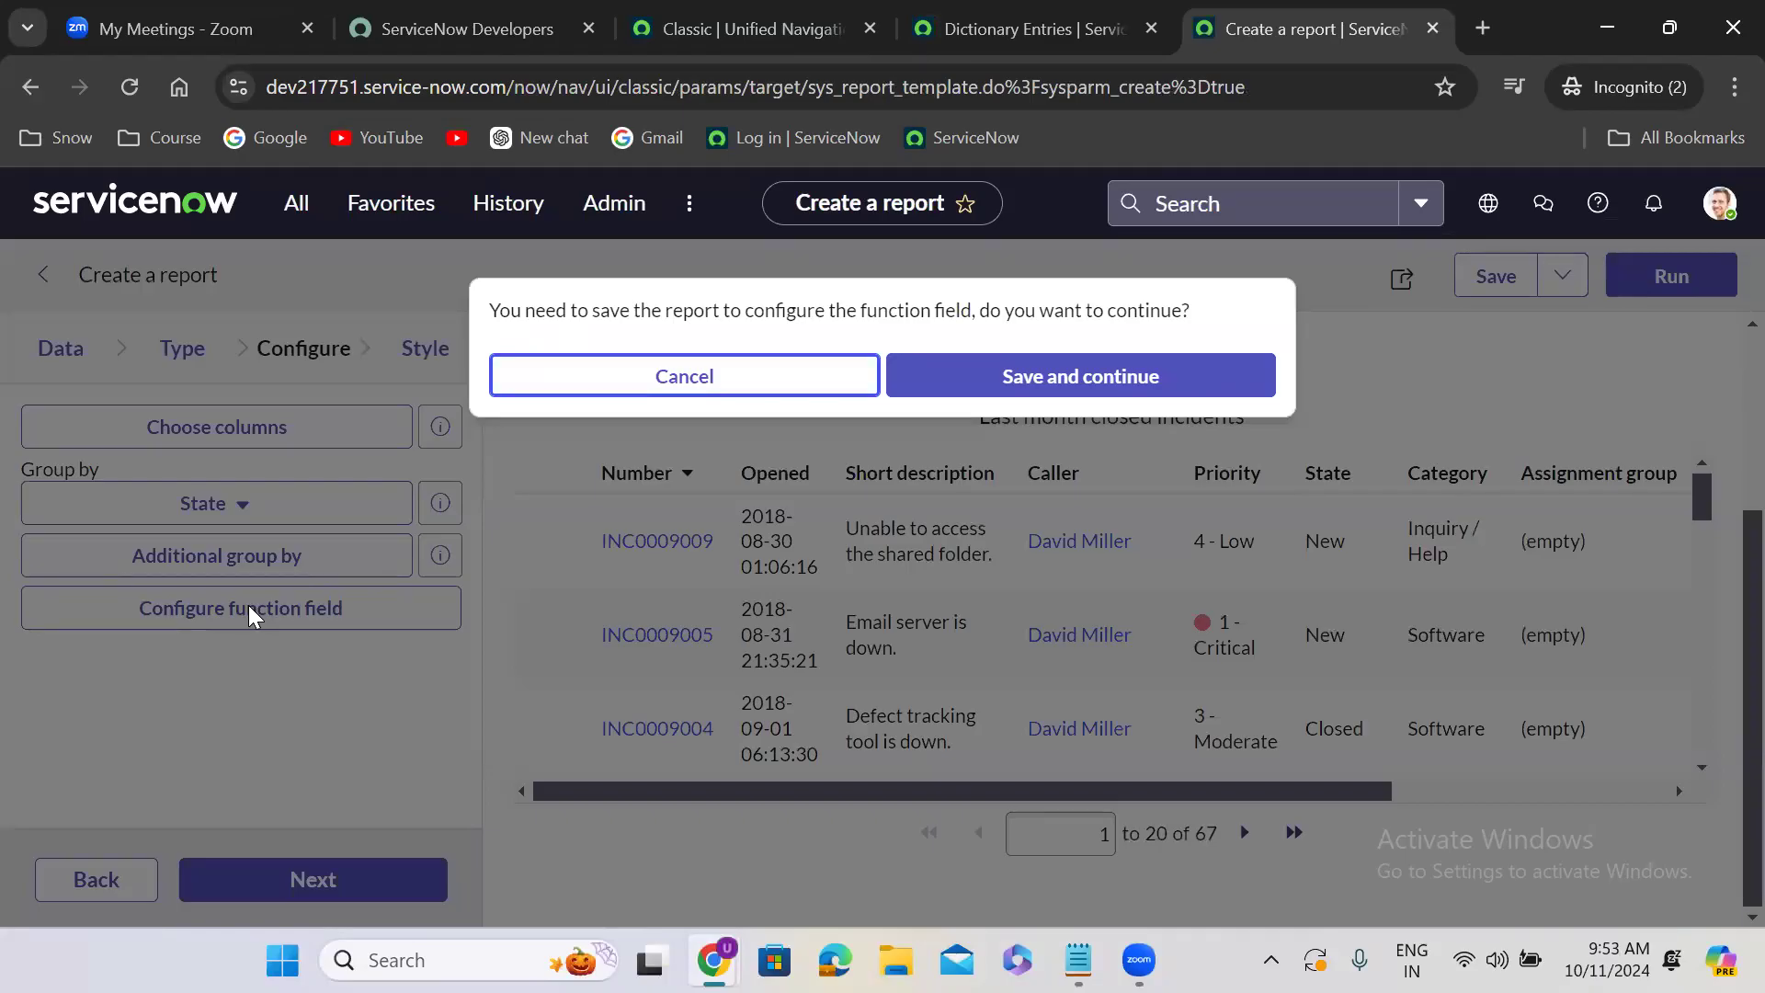
pyautogui.click(1006, 376)
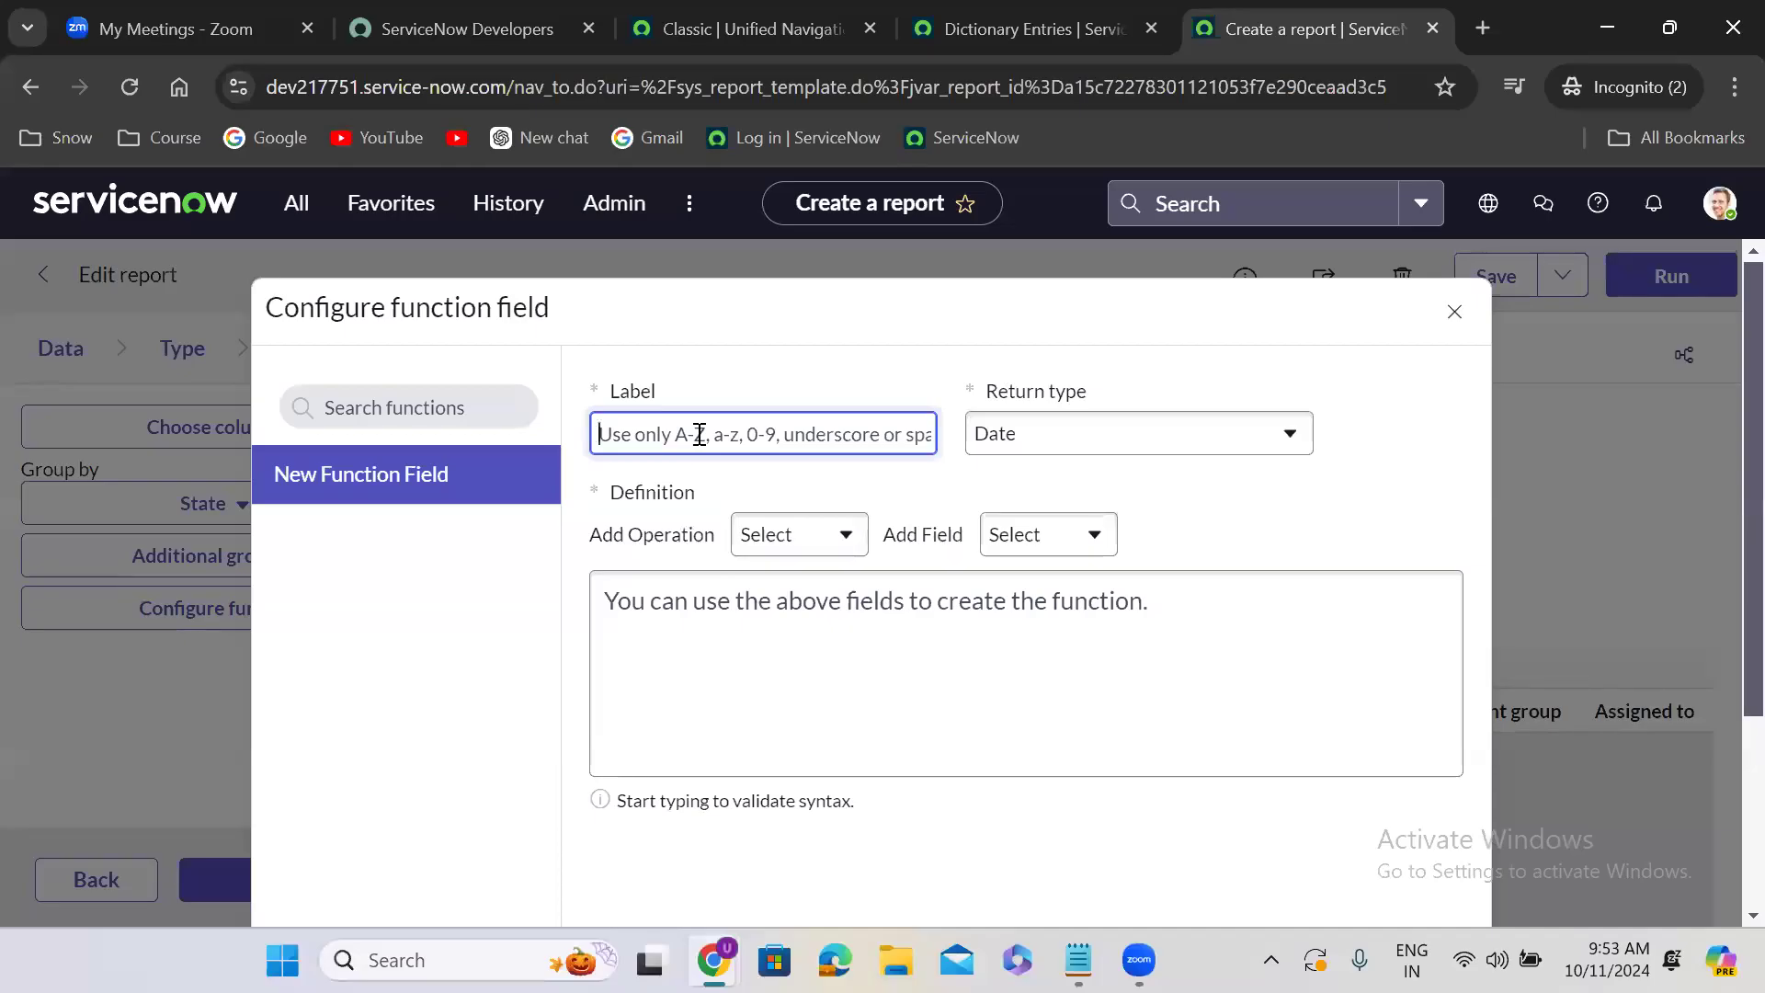
pyautogui.write('Closure')
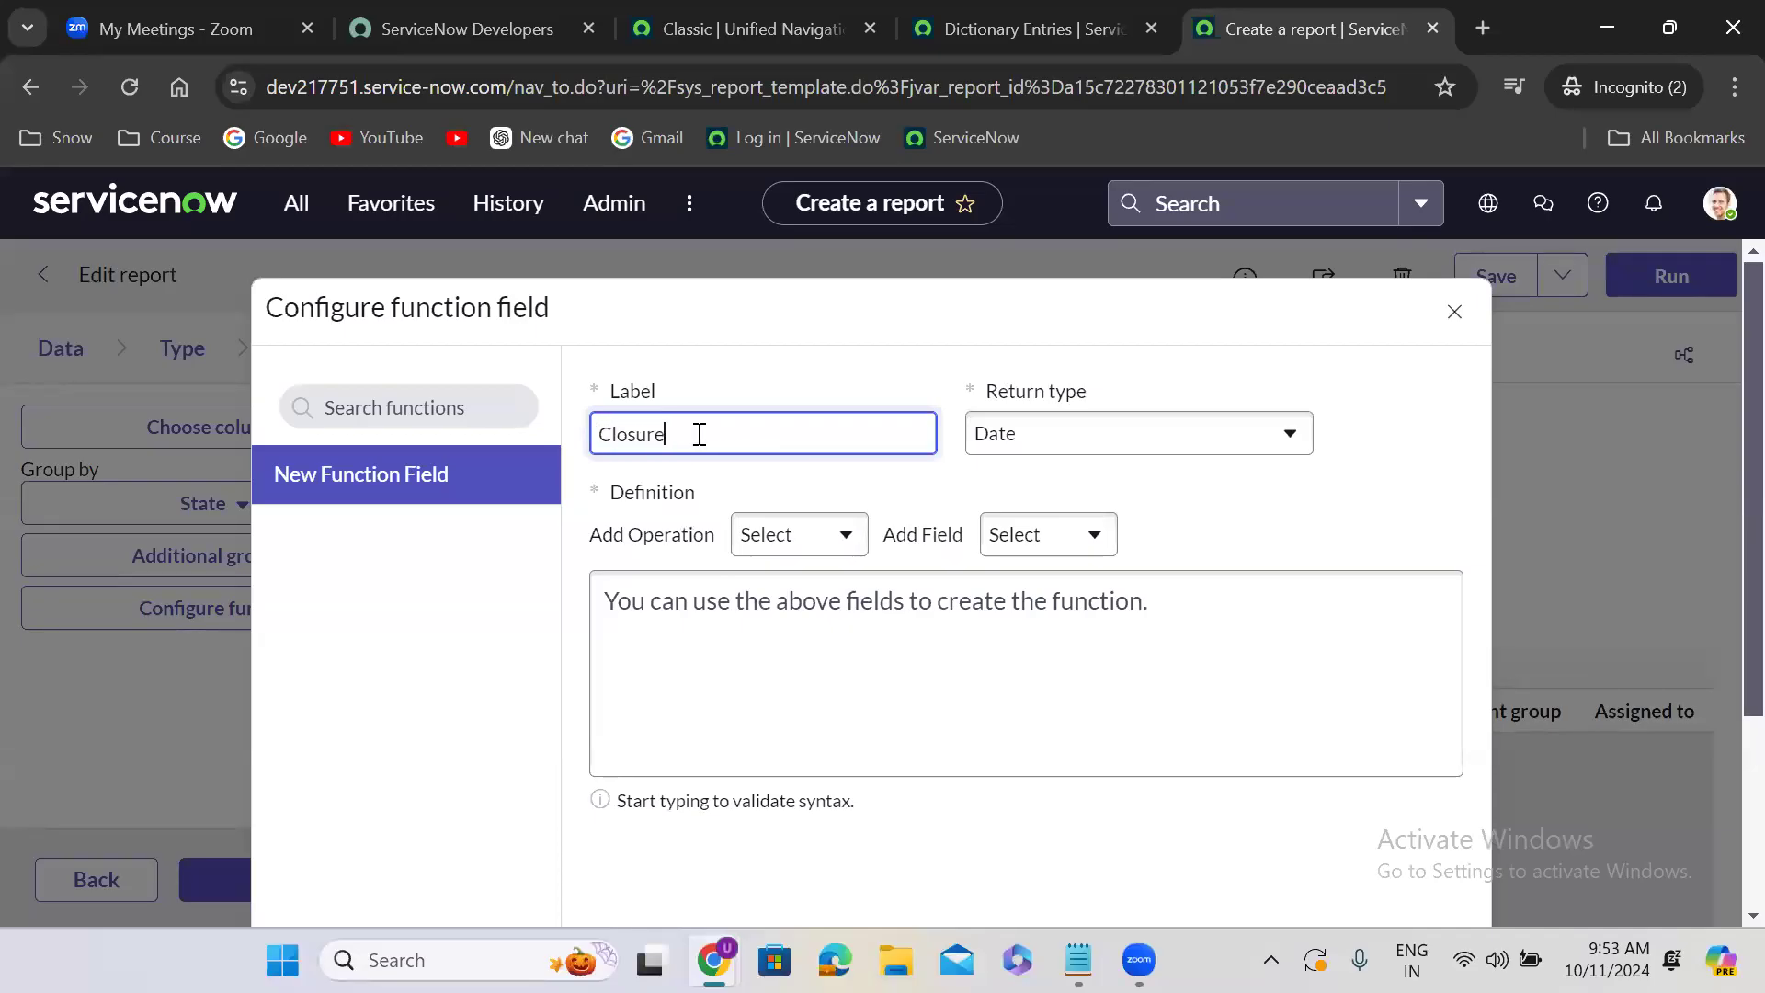
pyautogui.write(' Time')
pyautogui.click(1059, 439)
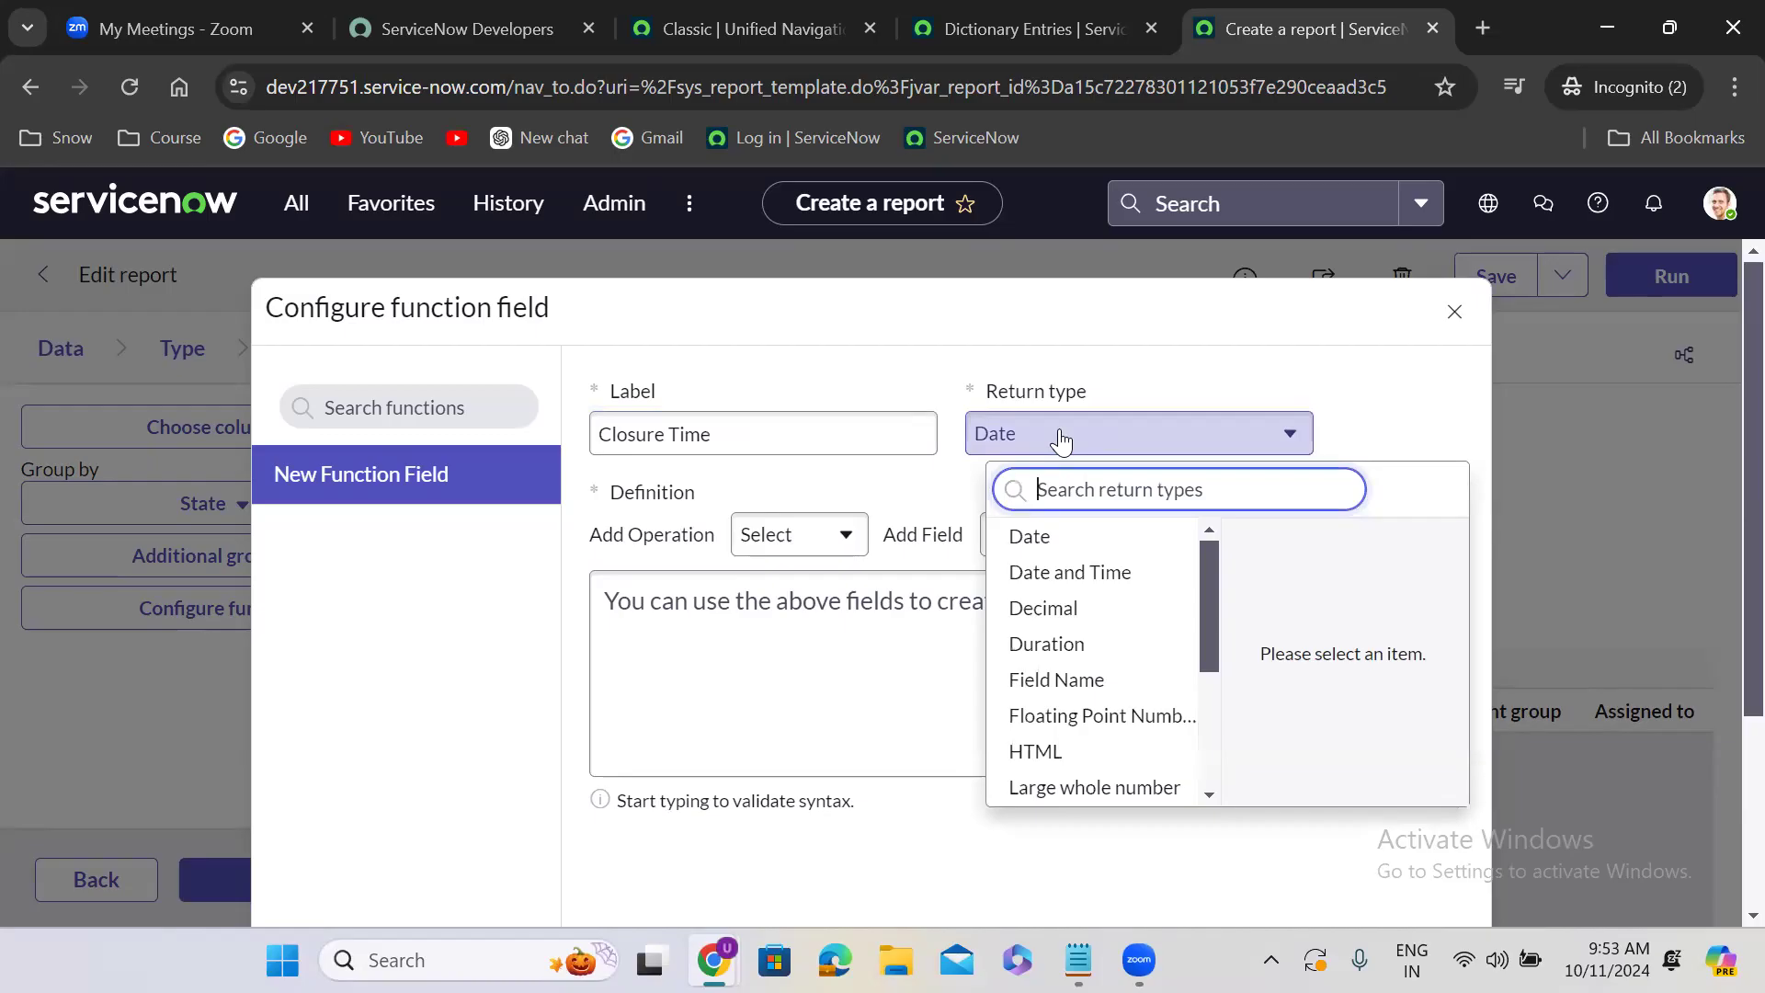
pyautogui.click(1083, 645)
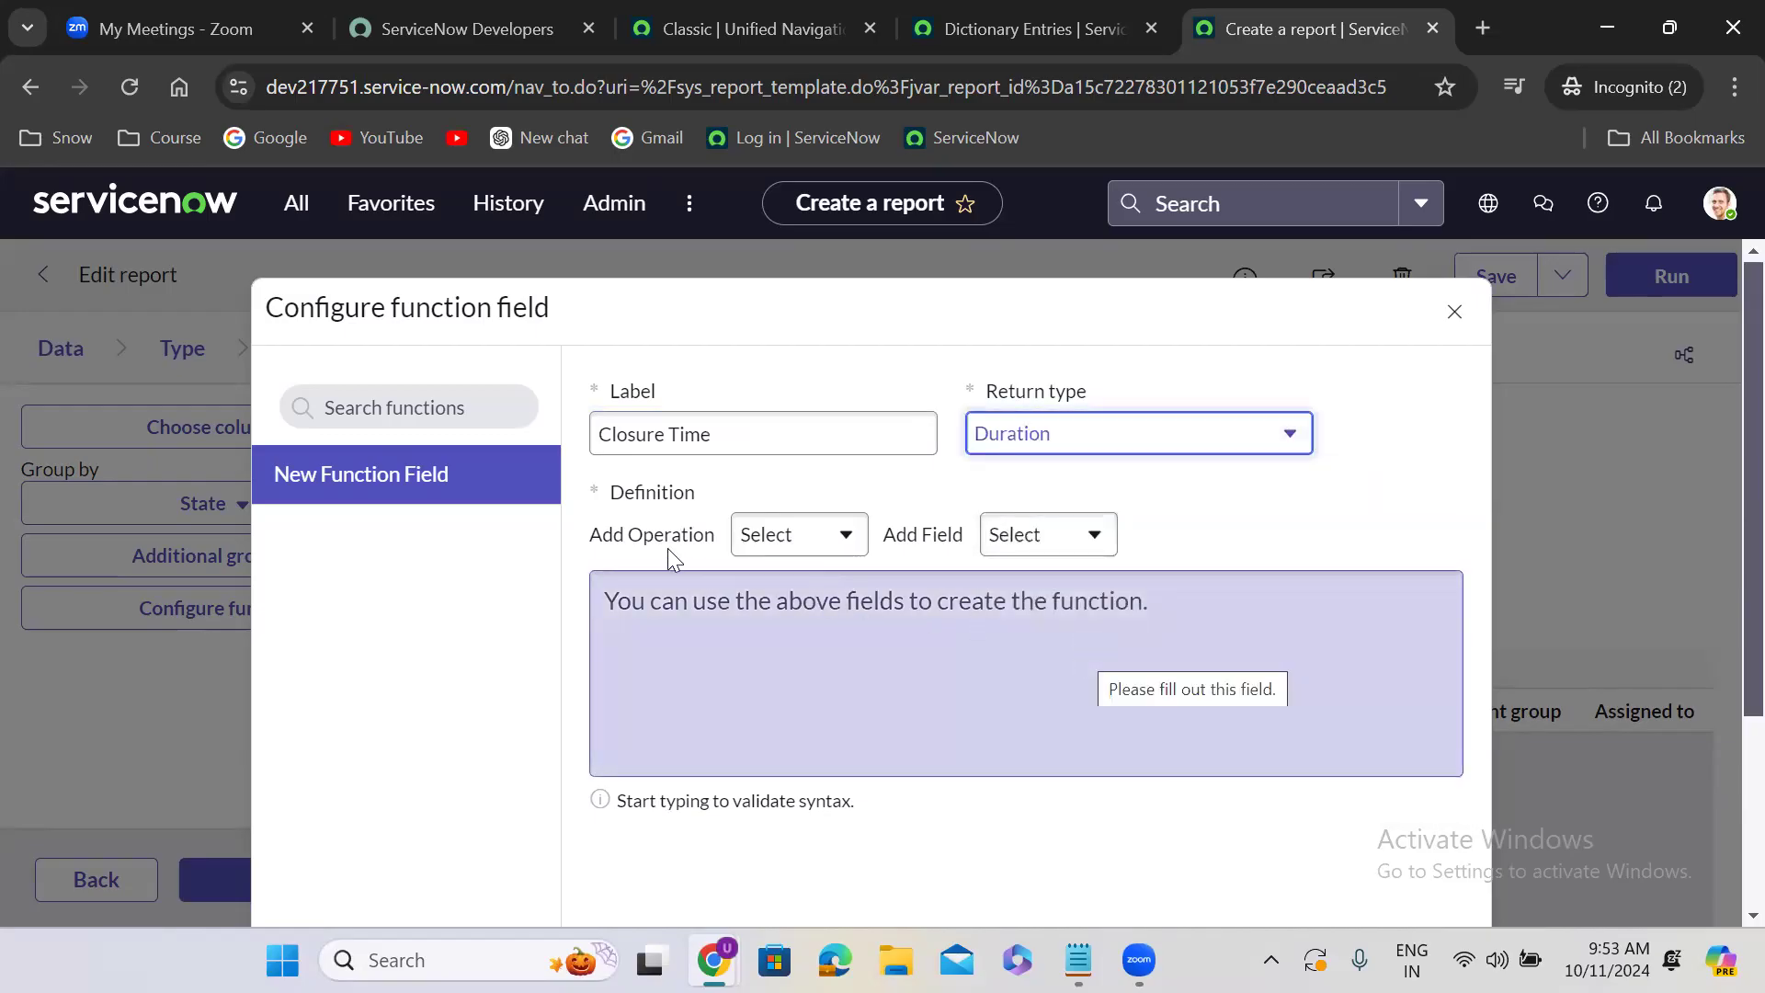
# - Define the function as glidefunction:datediff(sys_created_on,closed_at) using the datediff operation with the Created and Closed fields
pyautogui.click(770, 543)
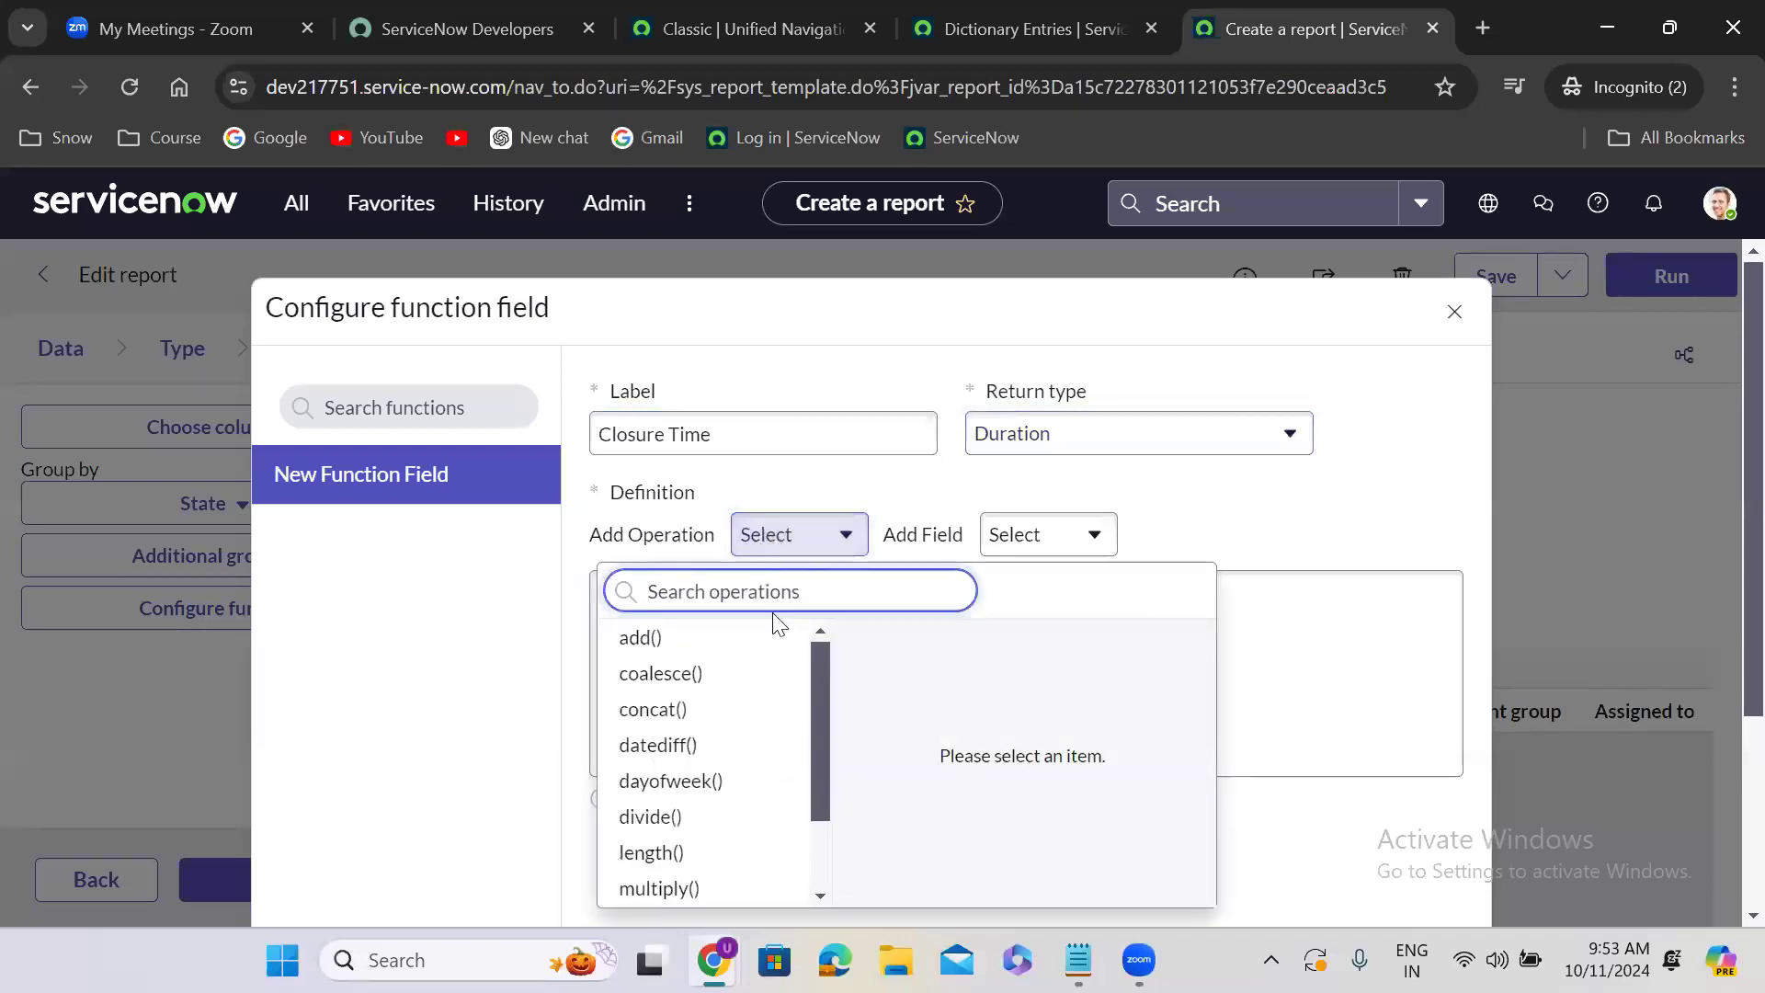
pyautogui.click(711, 752)
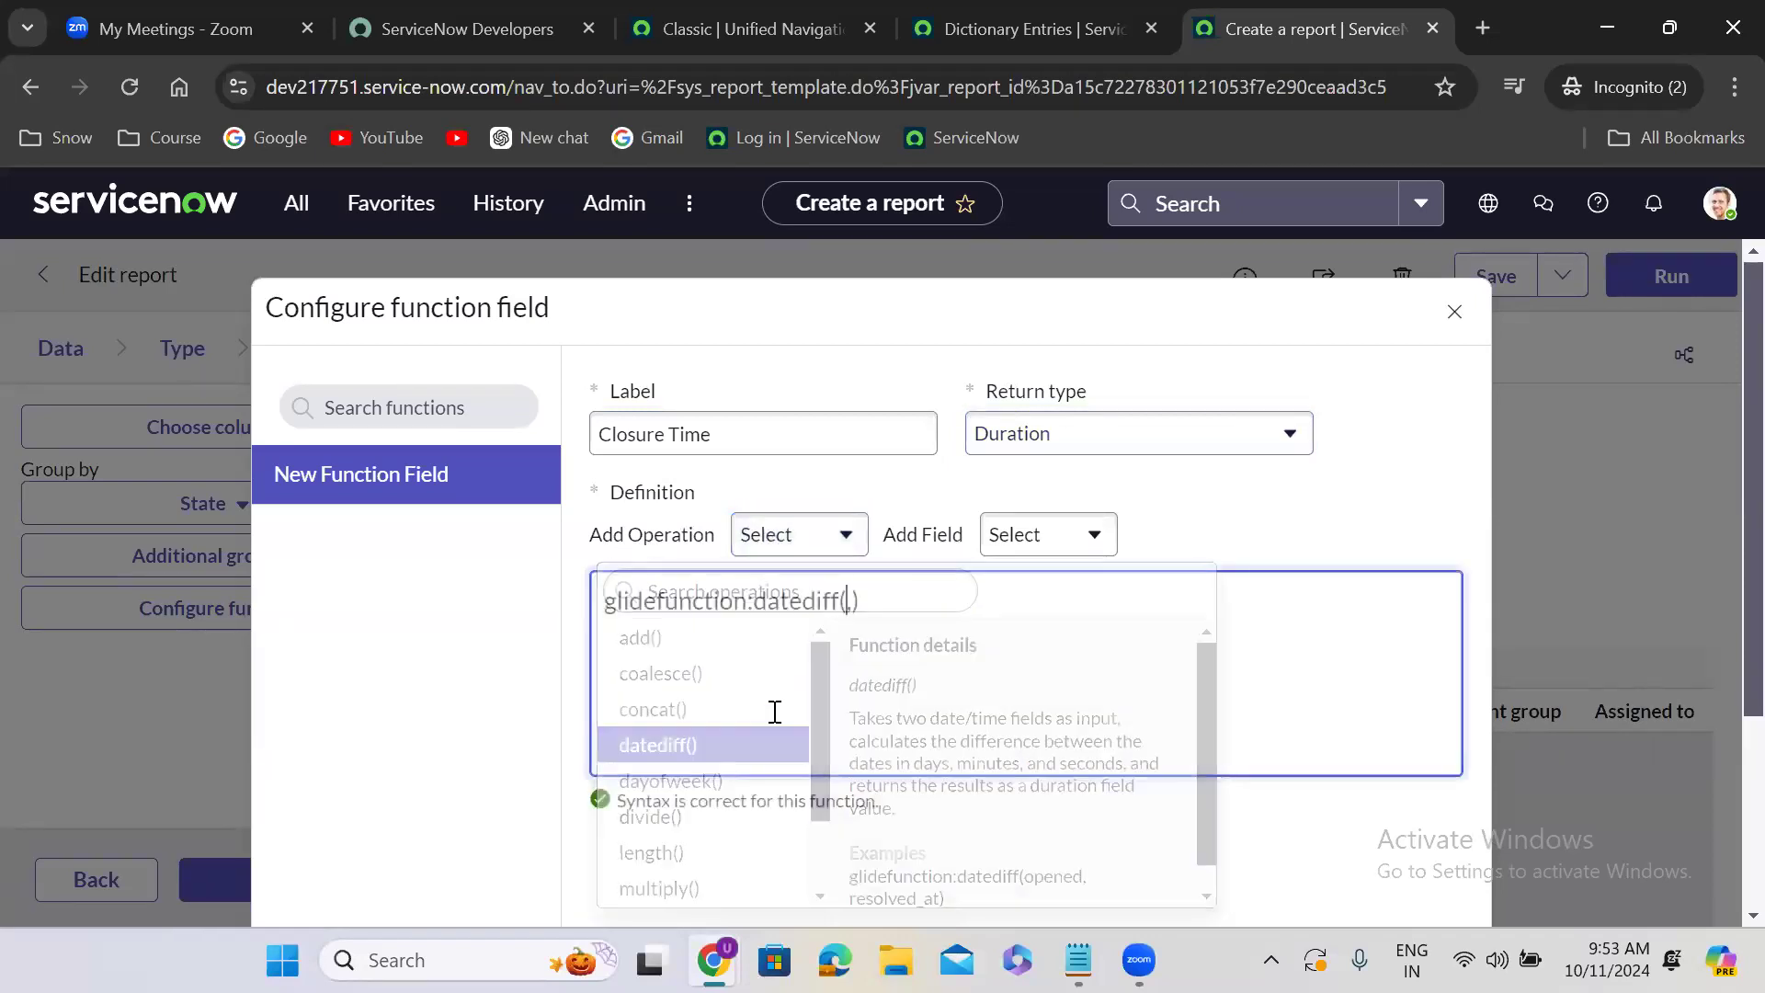
pyautogui.click(1049, 553)
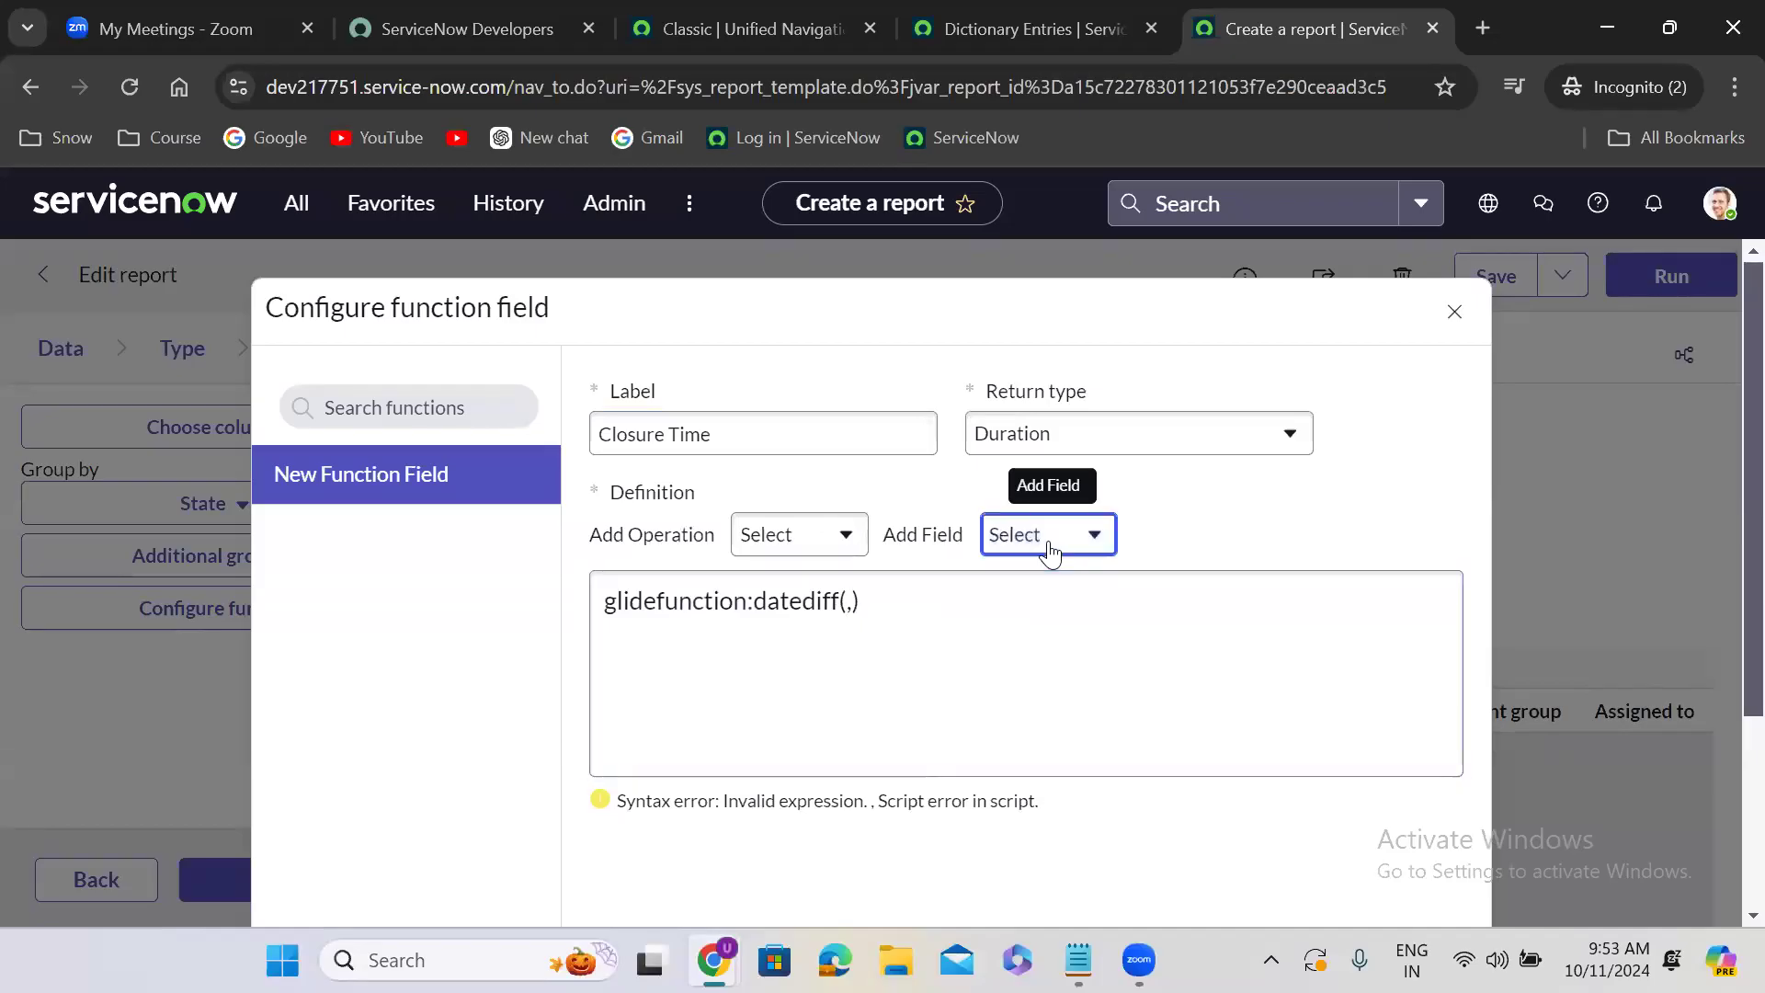
pyautogui.write('crea')
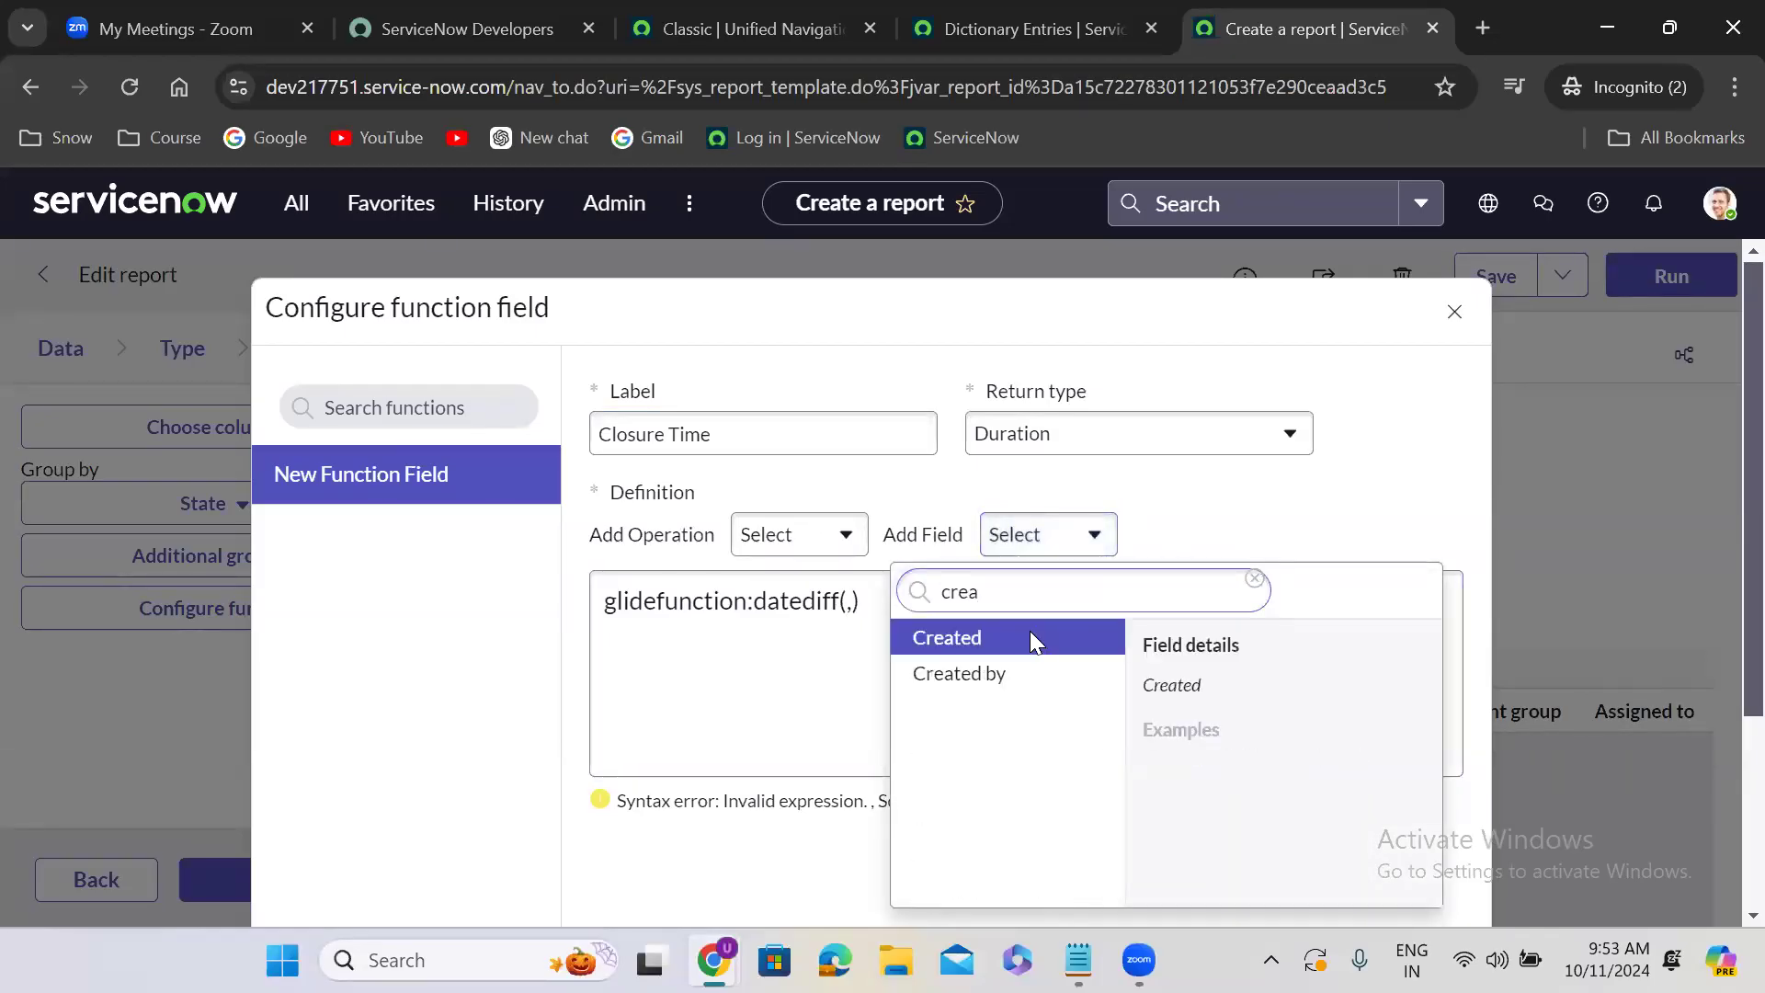
pyautogui.click(1031, 637)
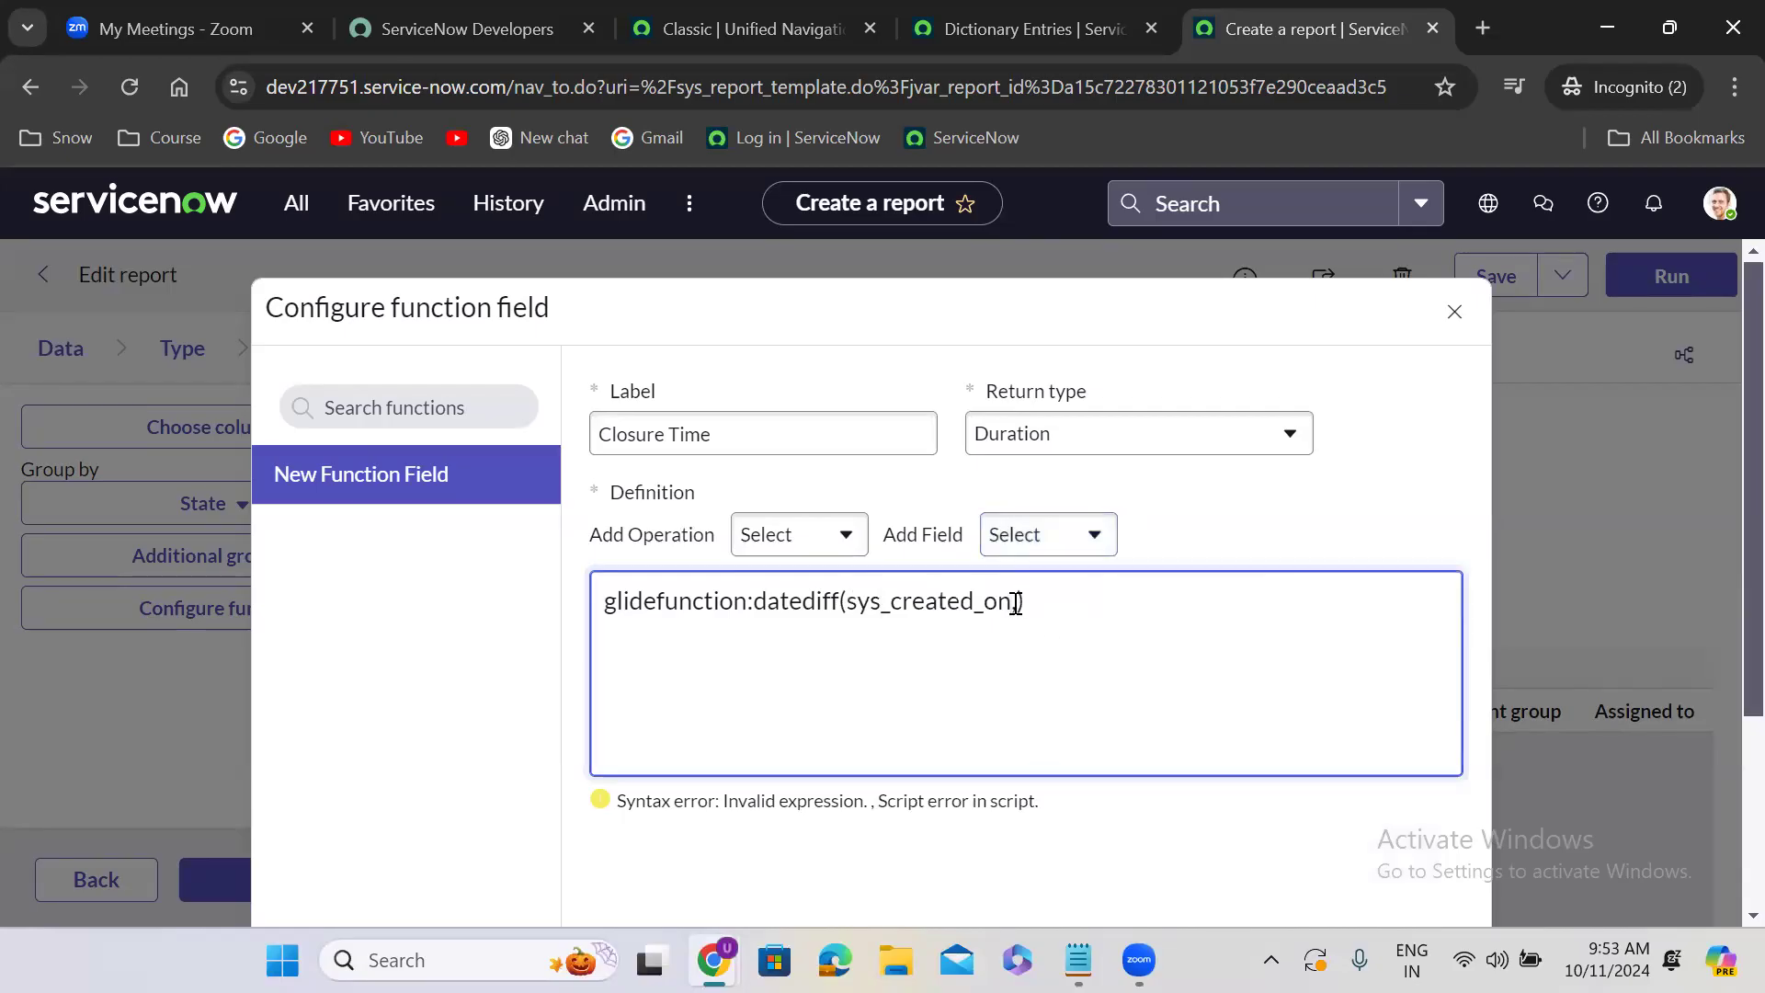
pyautogui.write(',')
pyautogui.click(1080, 548)
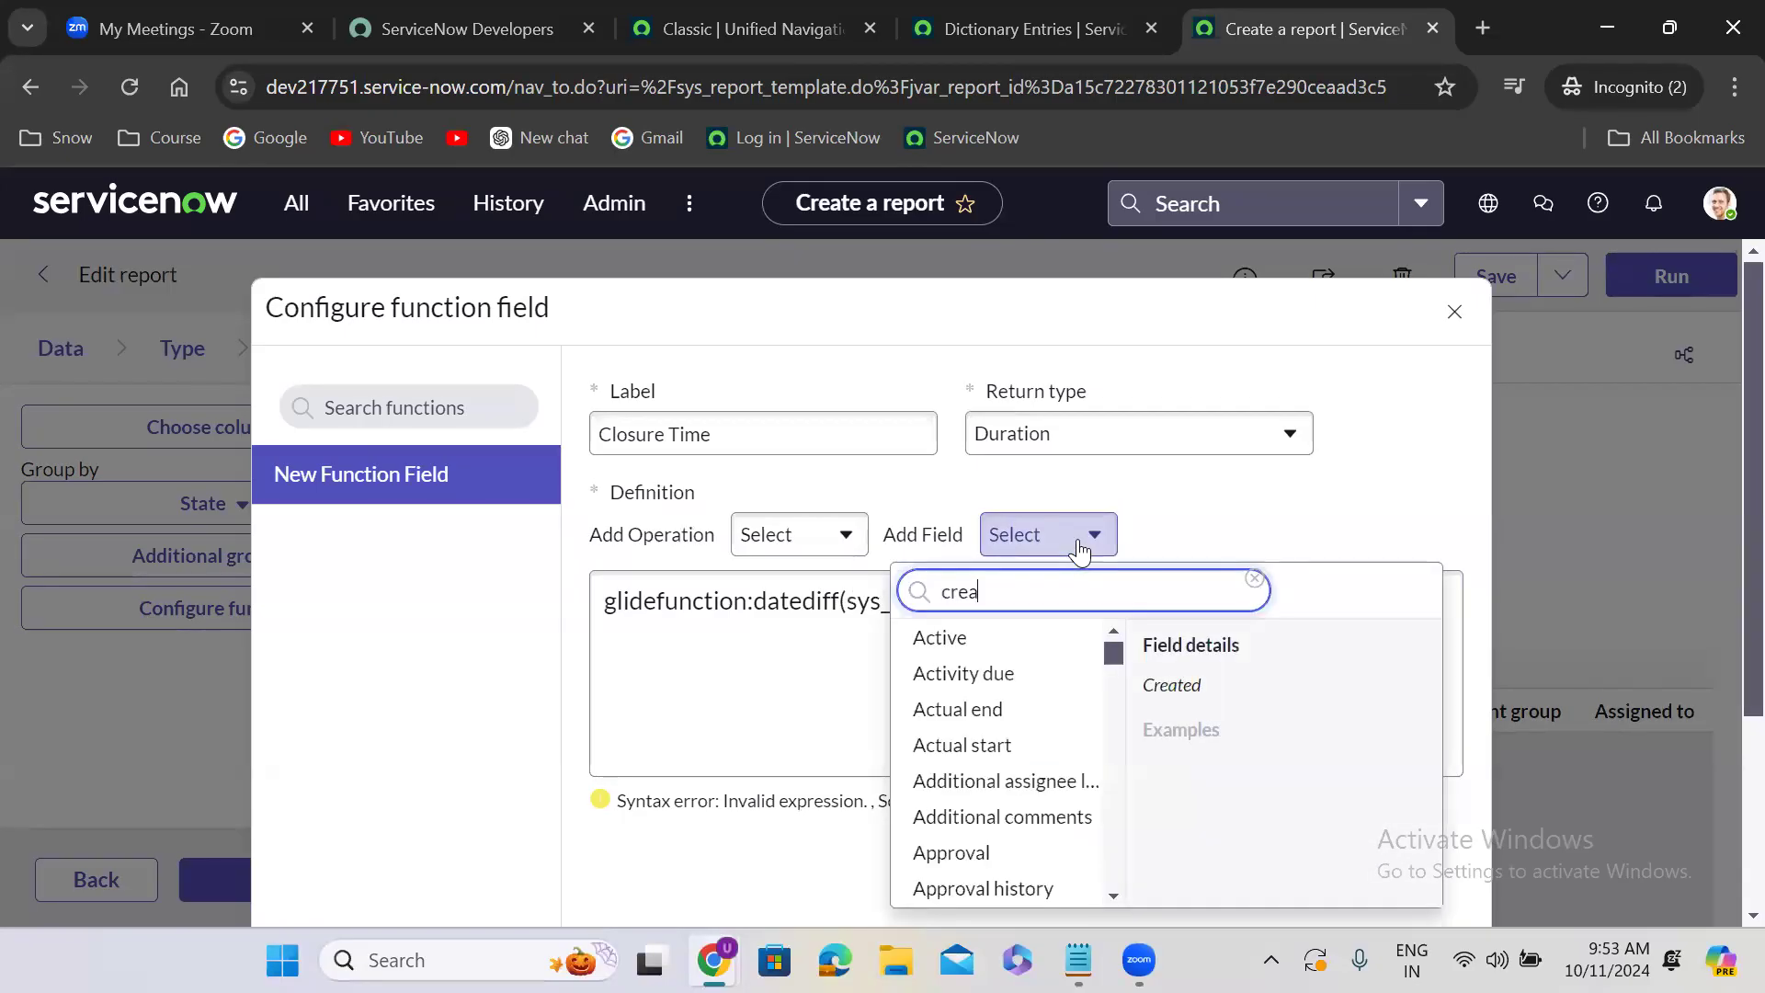
pyautogui.doubleClick(1014, 592)
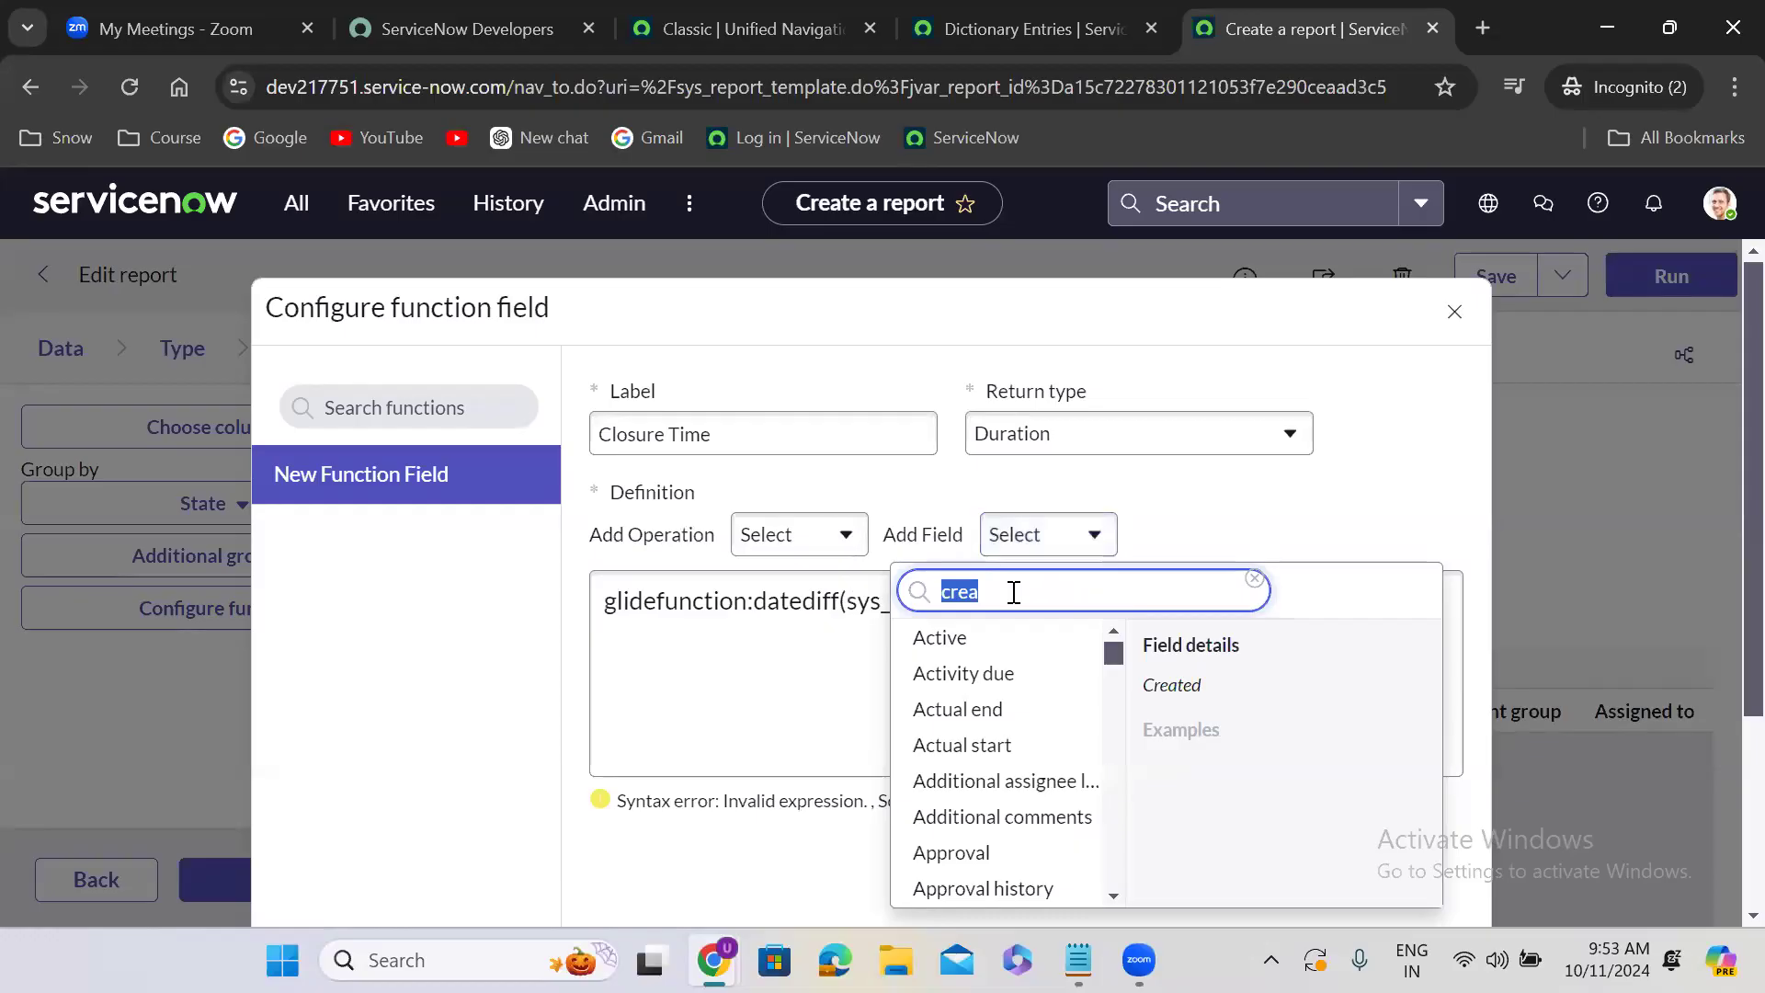
pyautogui.write('closed')
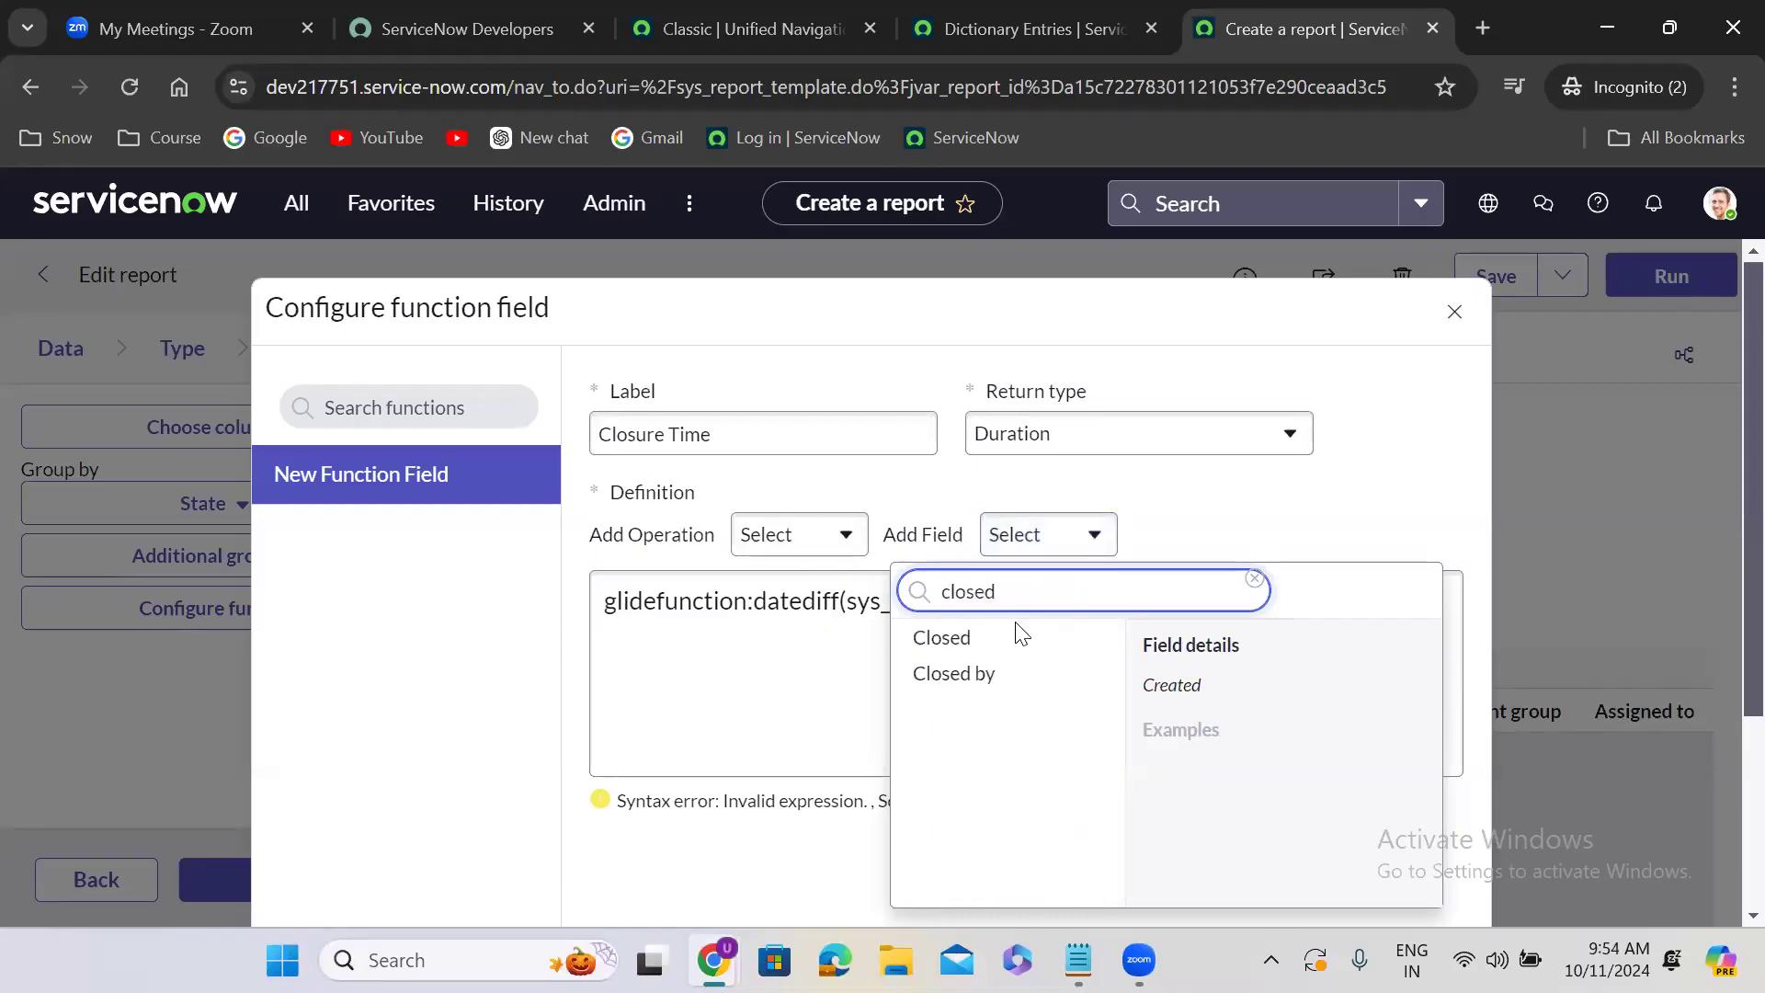
pyautogui.click(1015, 632)
pyautogui.write(')')
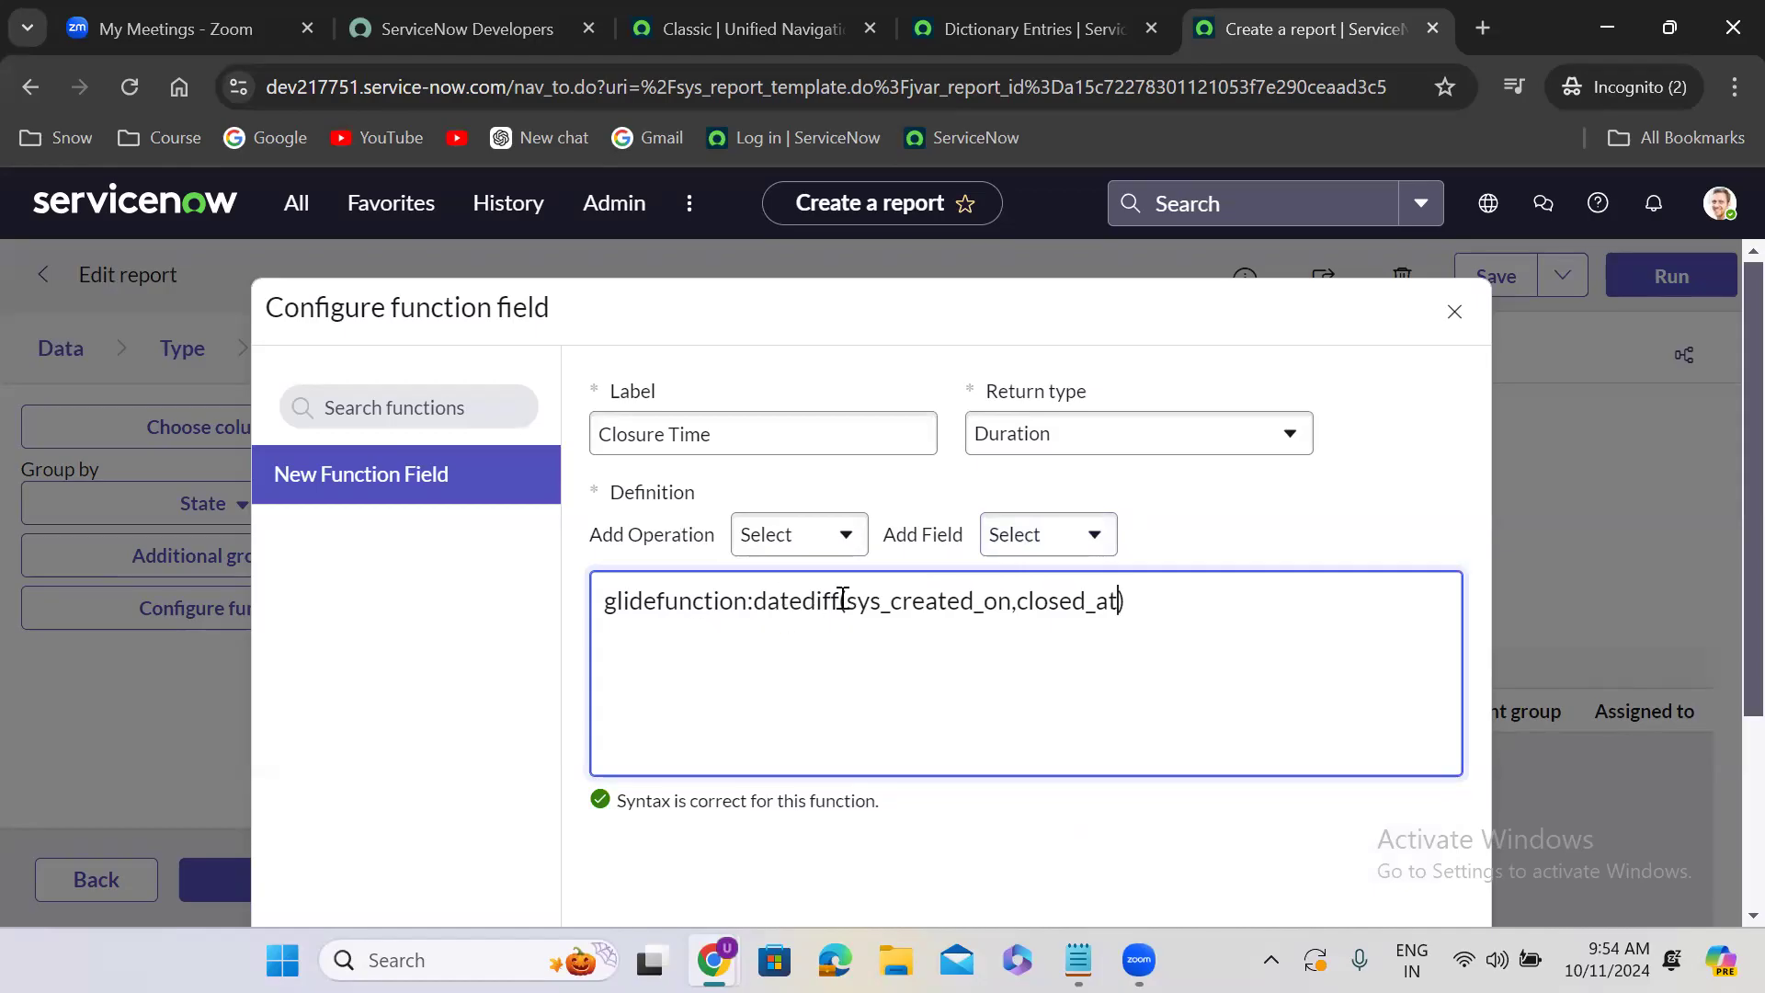
# - Save the Closure Time function field and dismiss the notifications
pyautogui.click(1241, 563)
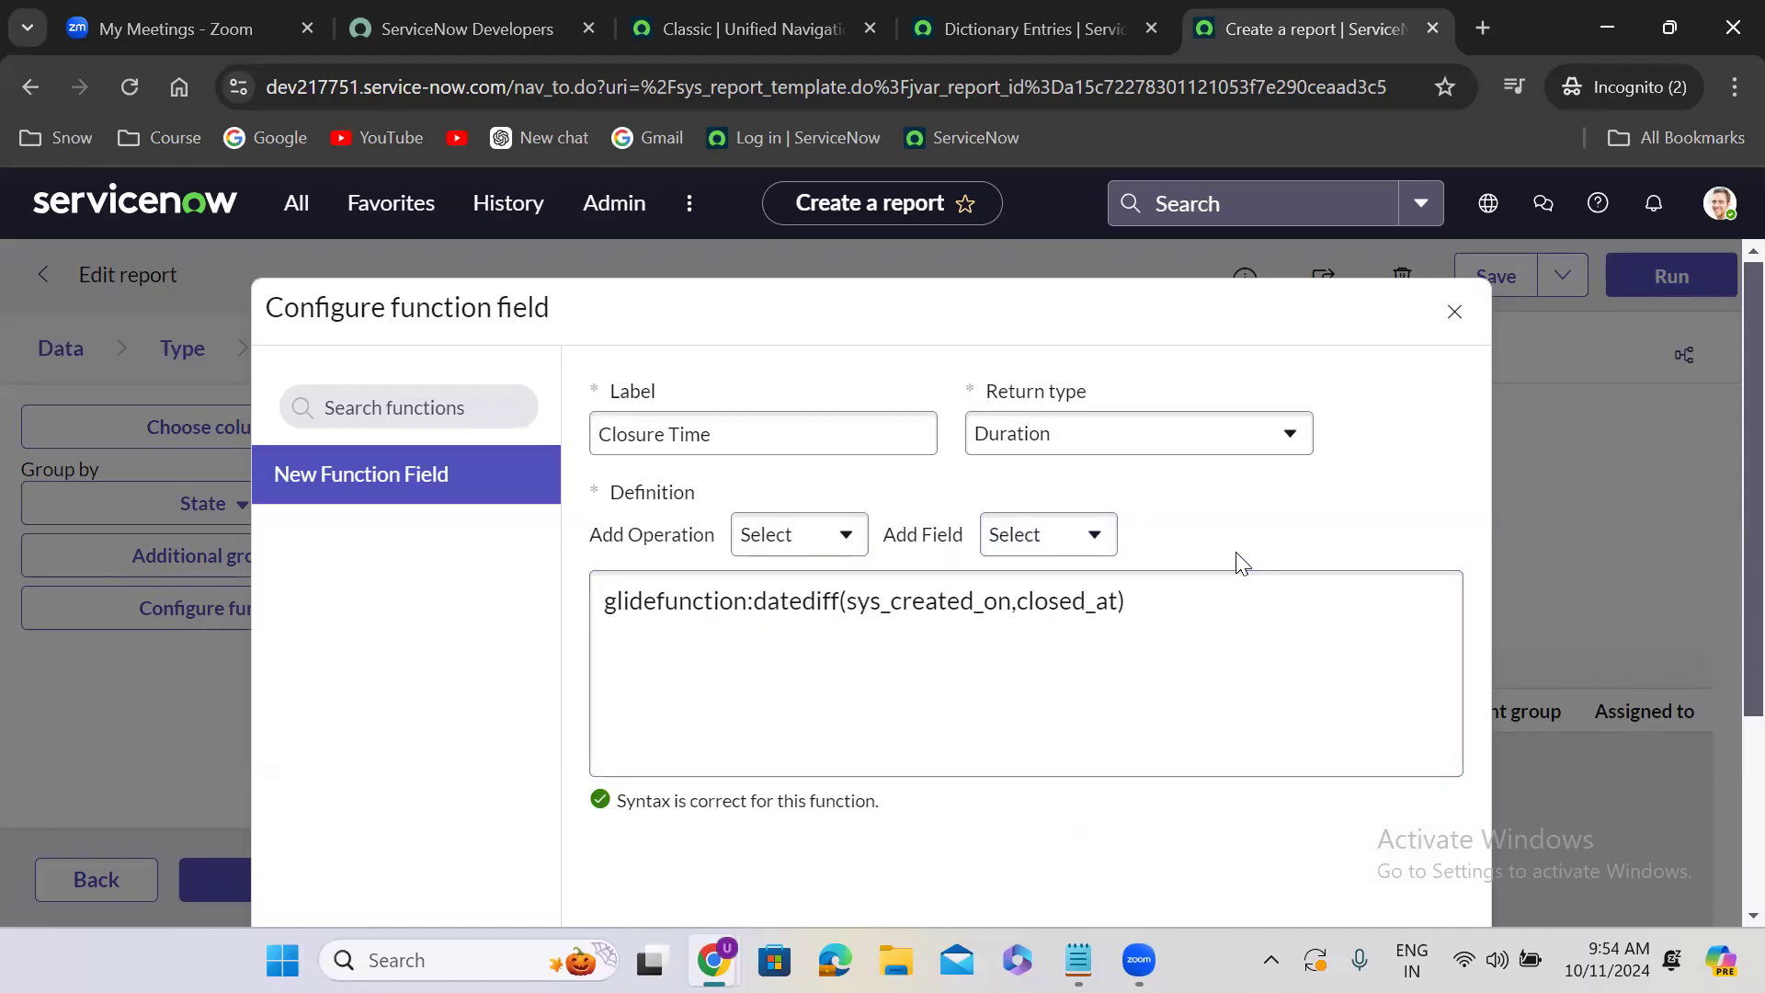
pyautogui.scroll(-3, 1233, 548)
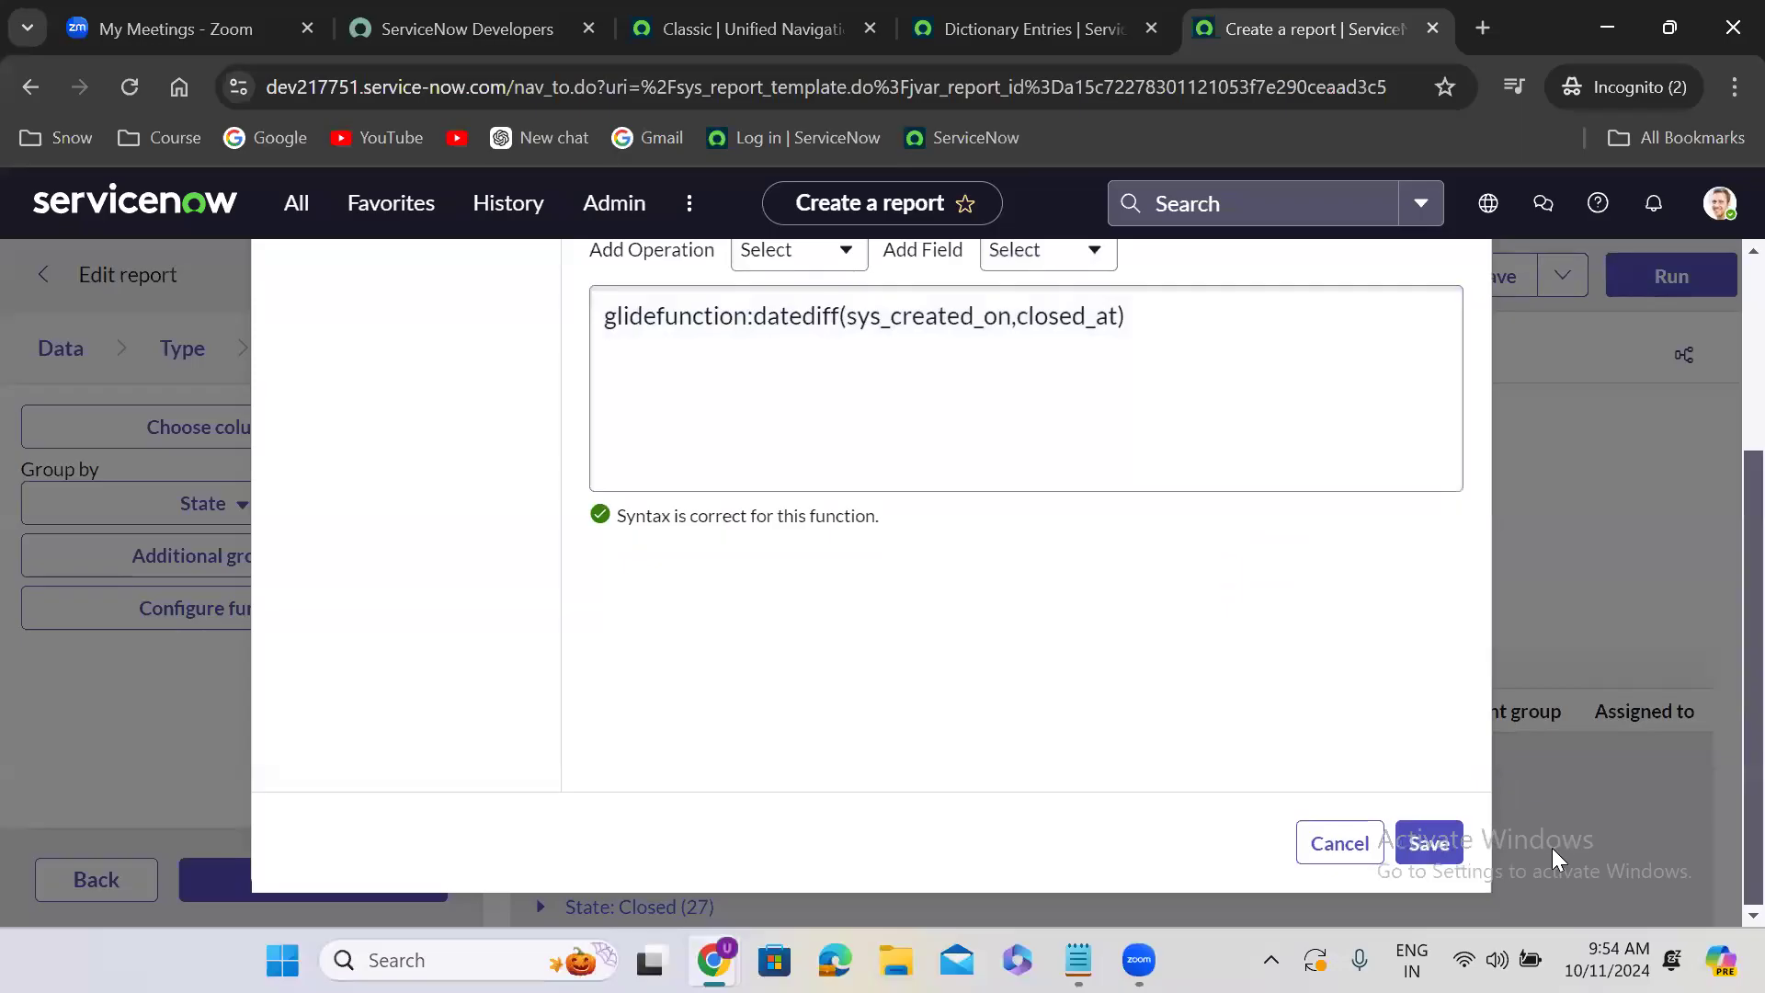
pyautogui.click(1432, 838)
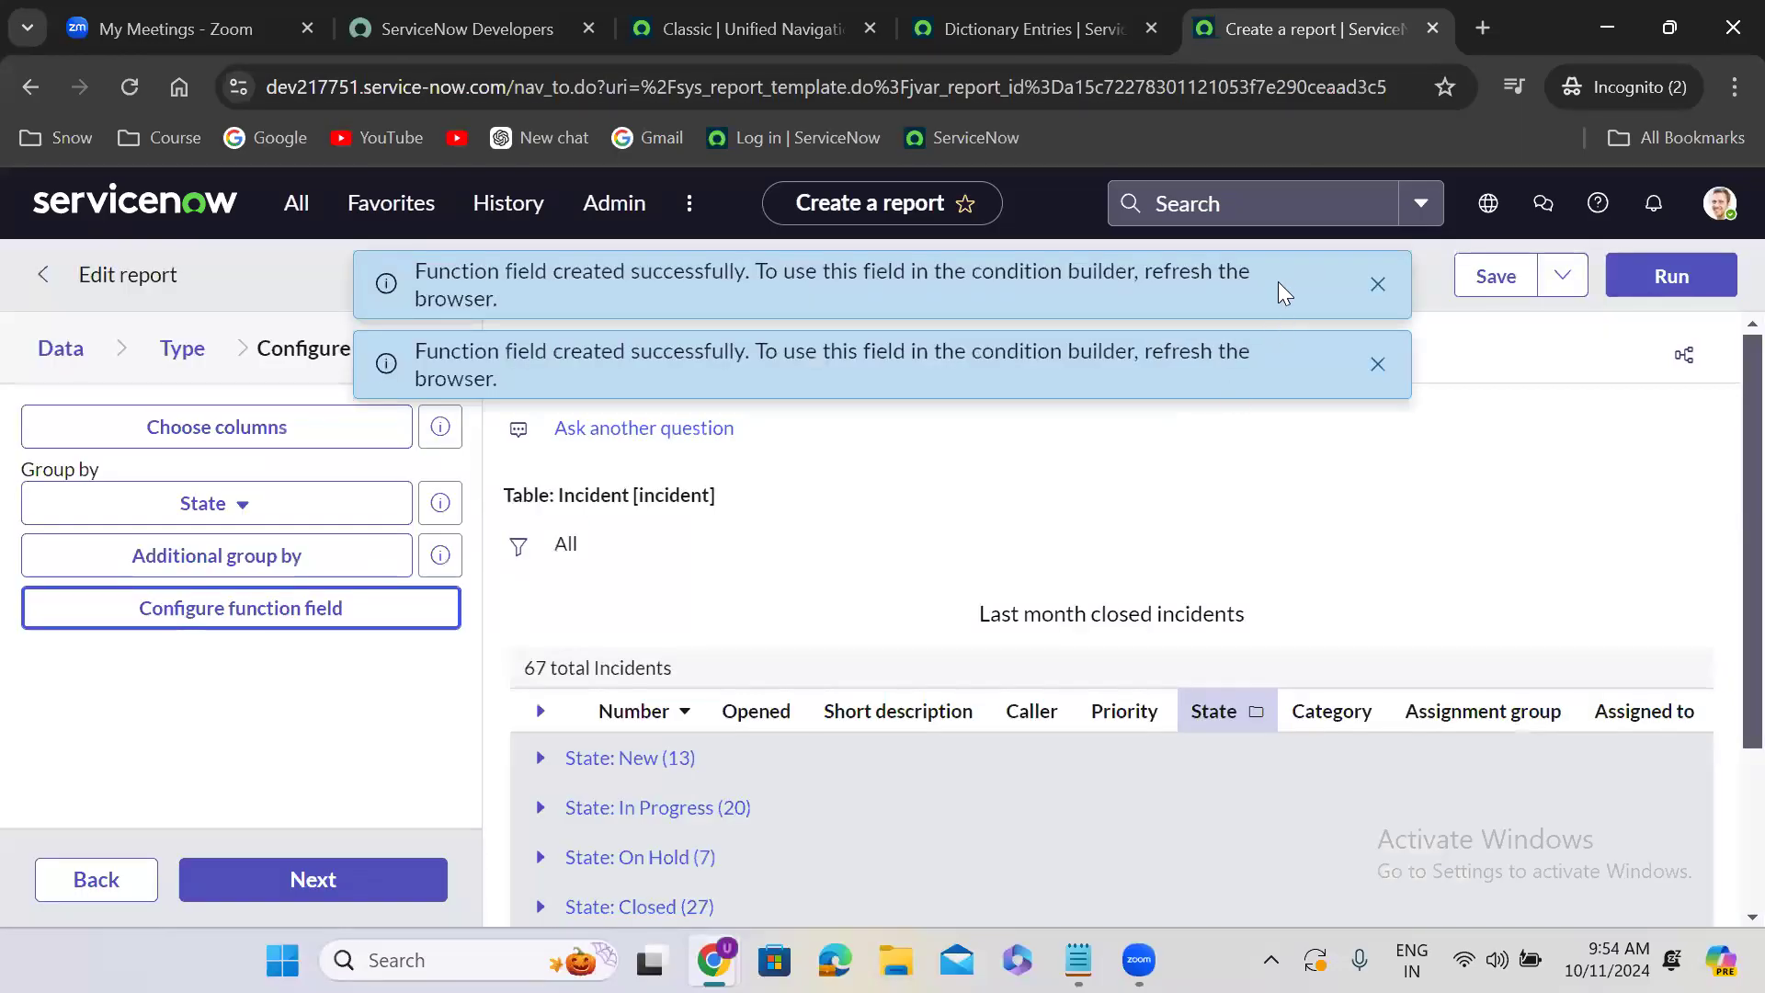
pyautogui.click(1379, 285)
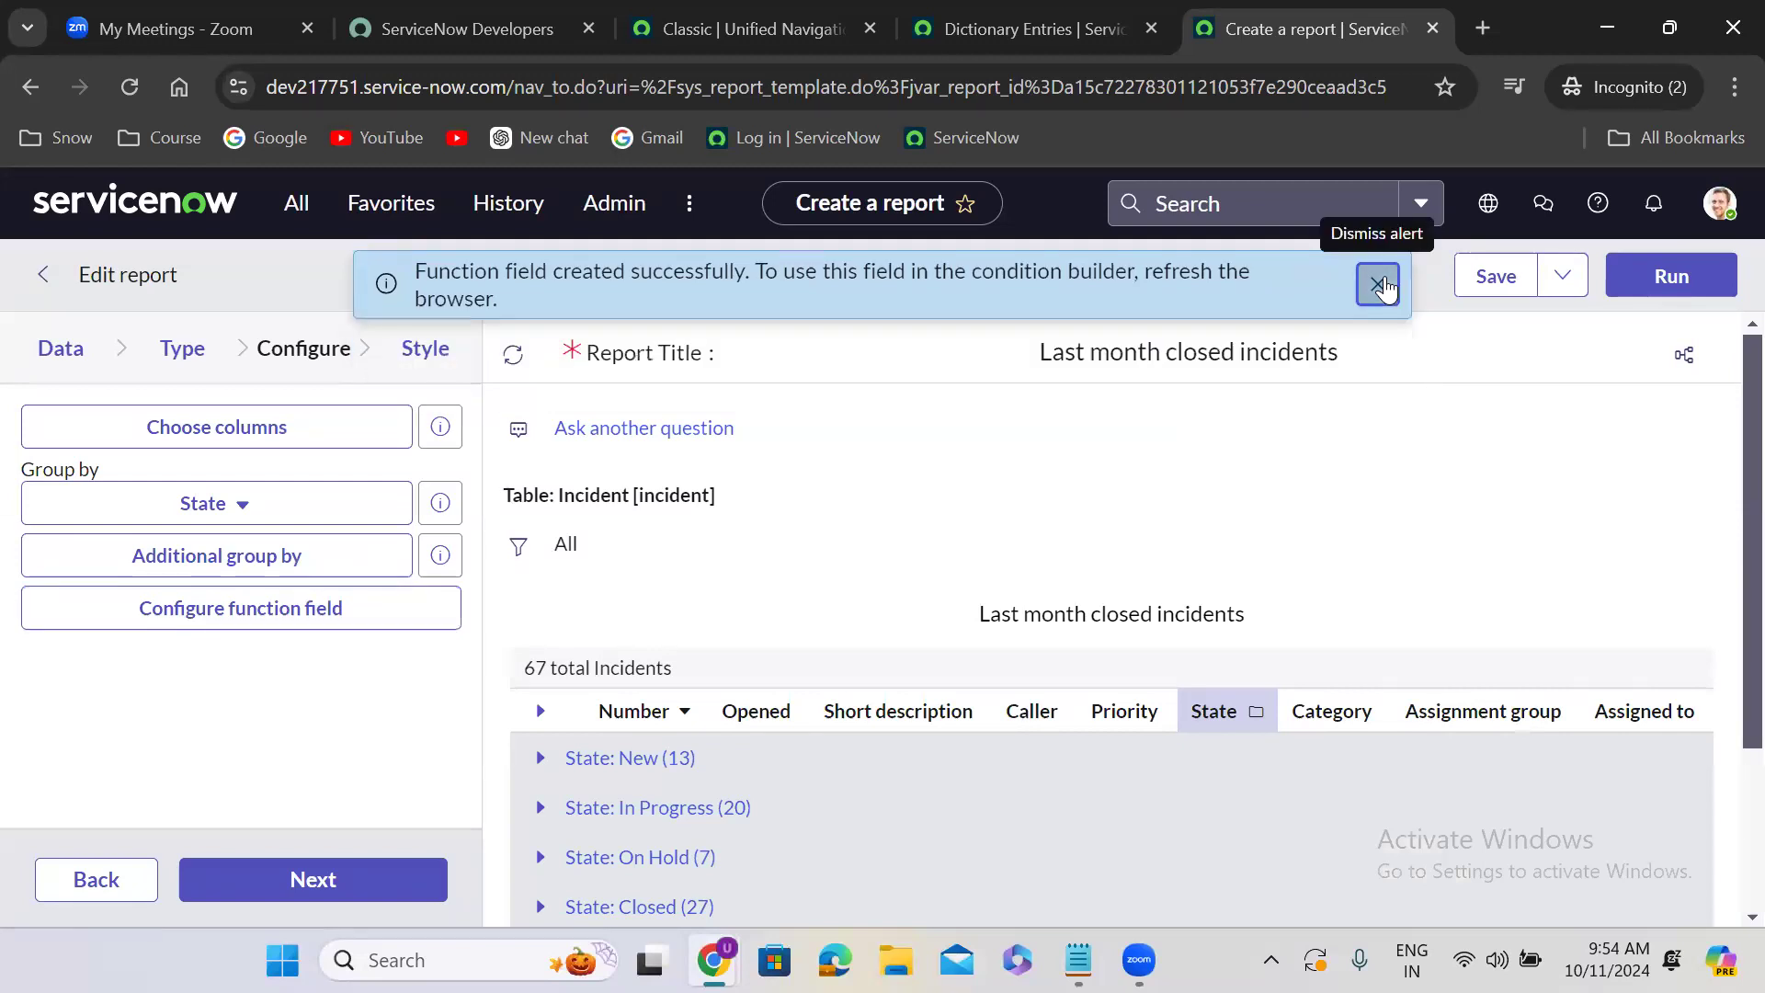
pyautogui.click(1379, 285)
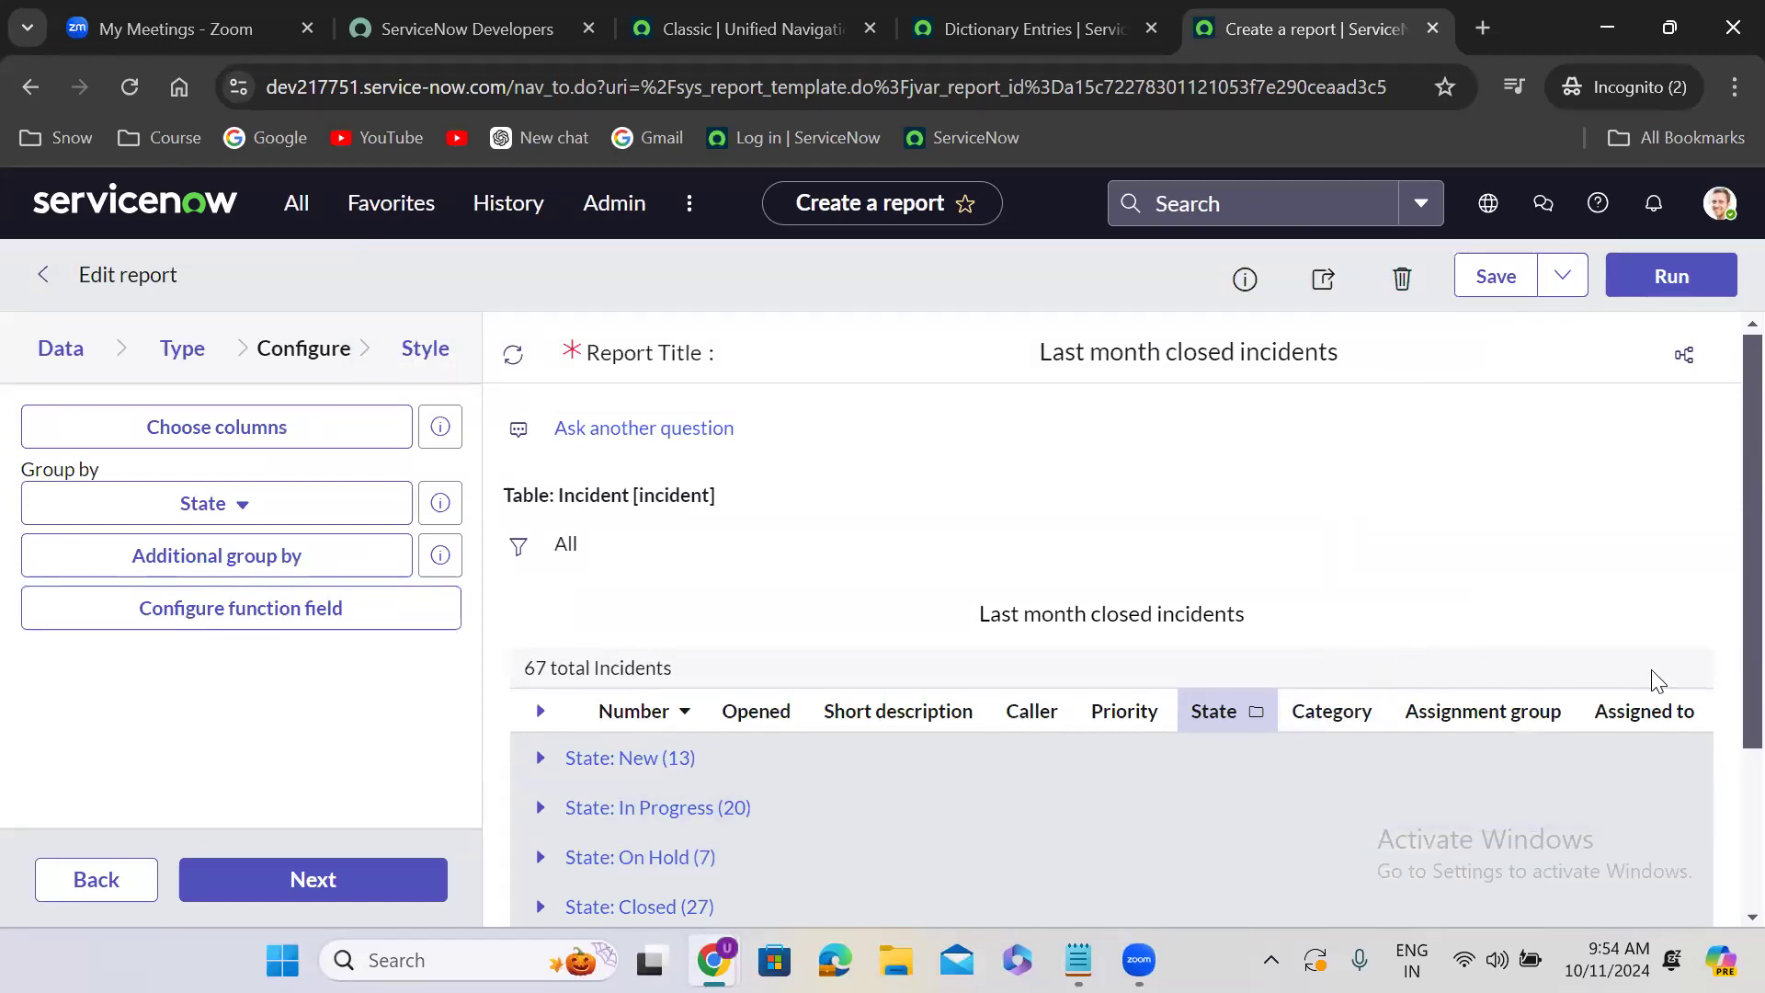
# - Examine the full set of columns in the grouped report preview
pyautogui.scroll(-3, 1724, 699)
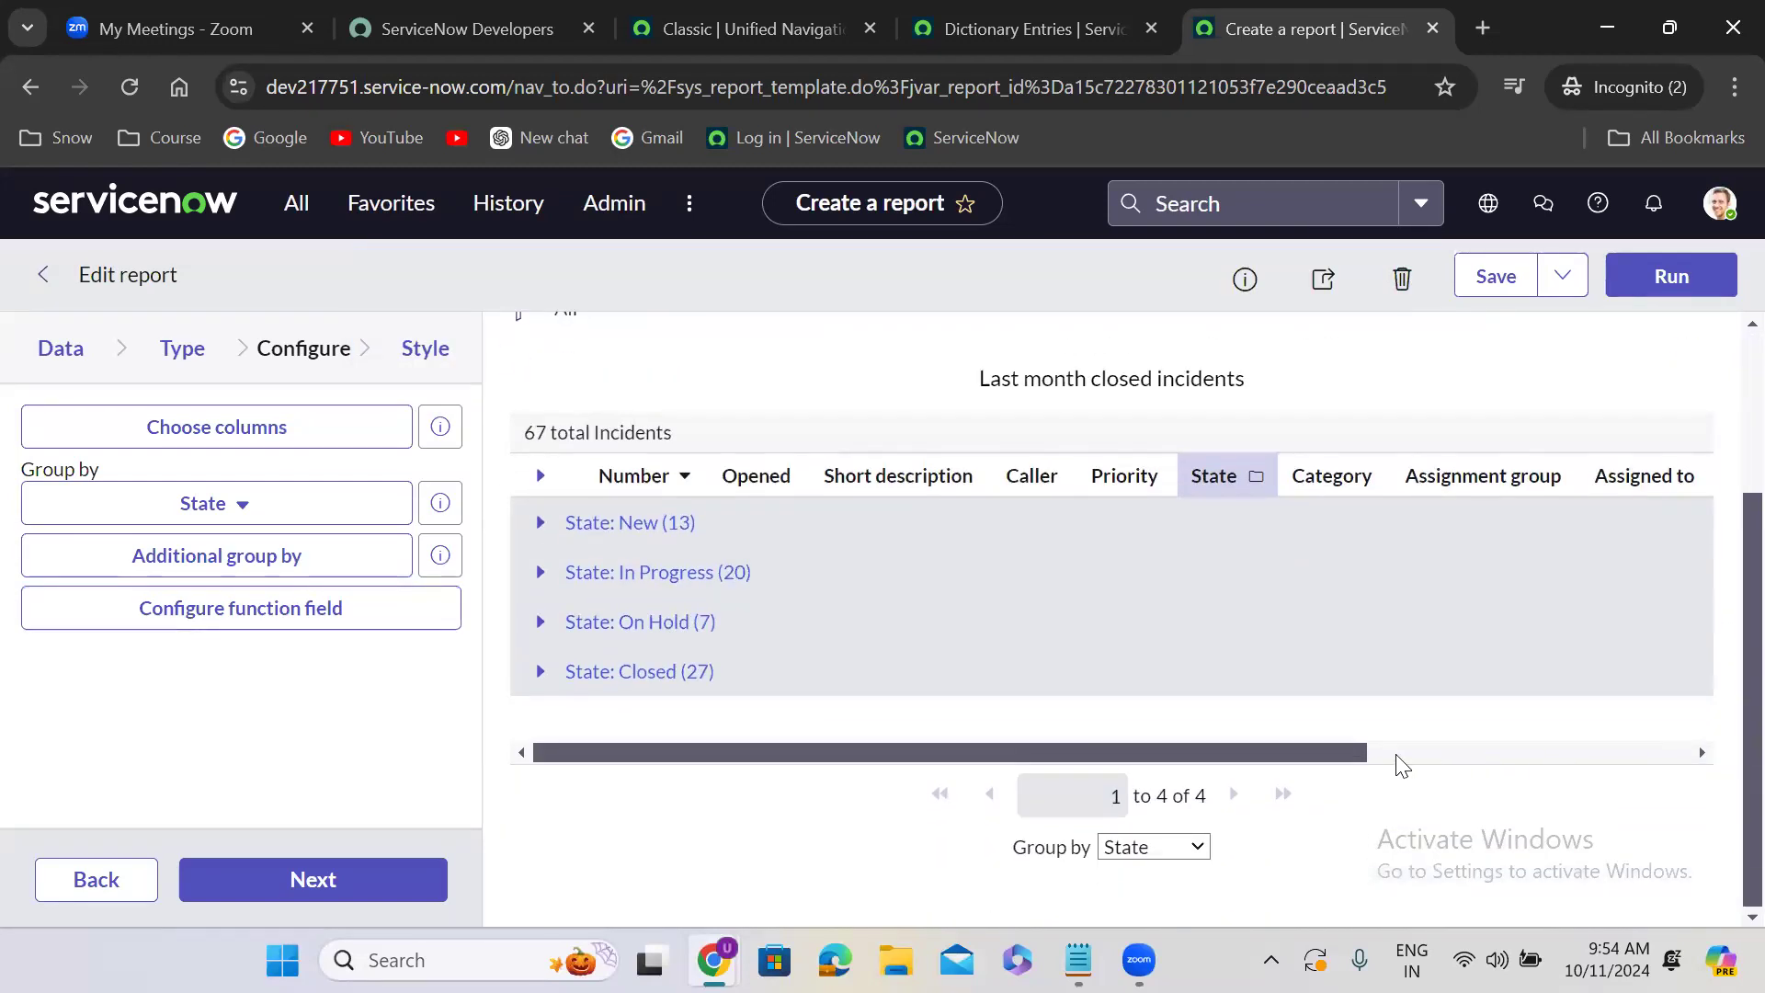
pyautogui.click(1534, 752)
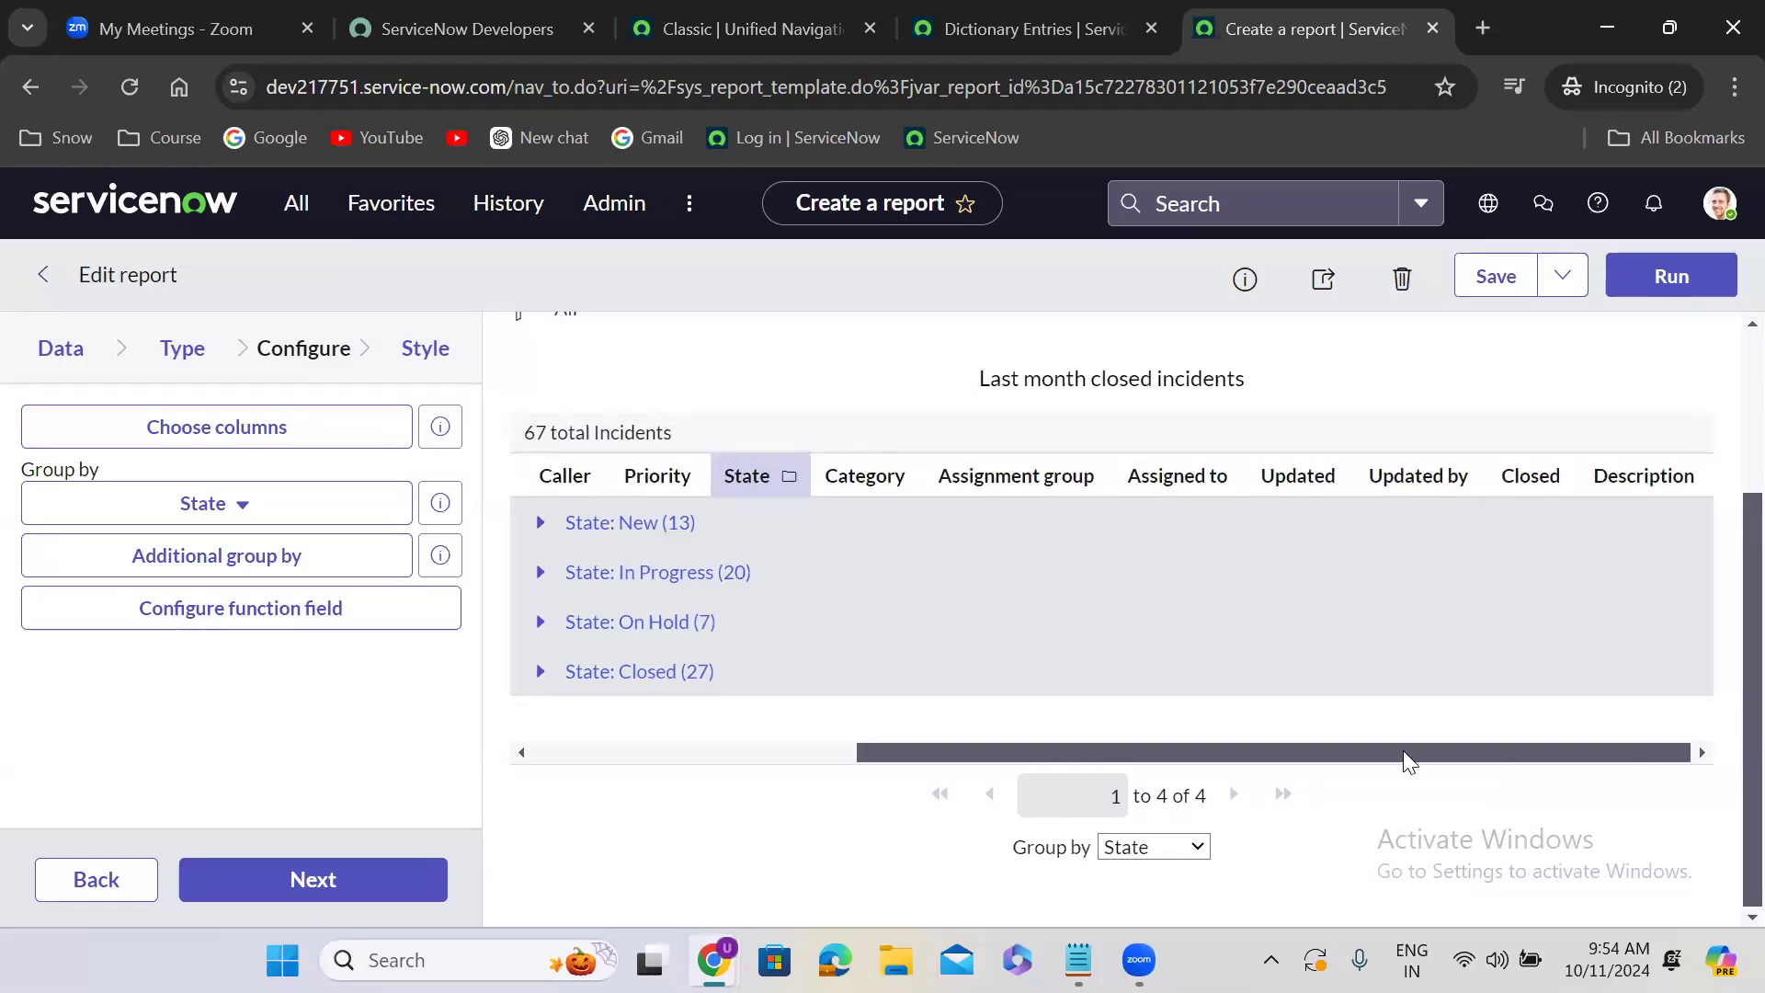
pyautogui.moveTo(1403, 754); pyautogui.dragTo(1162, 775)
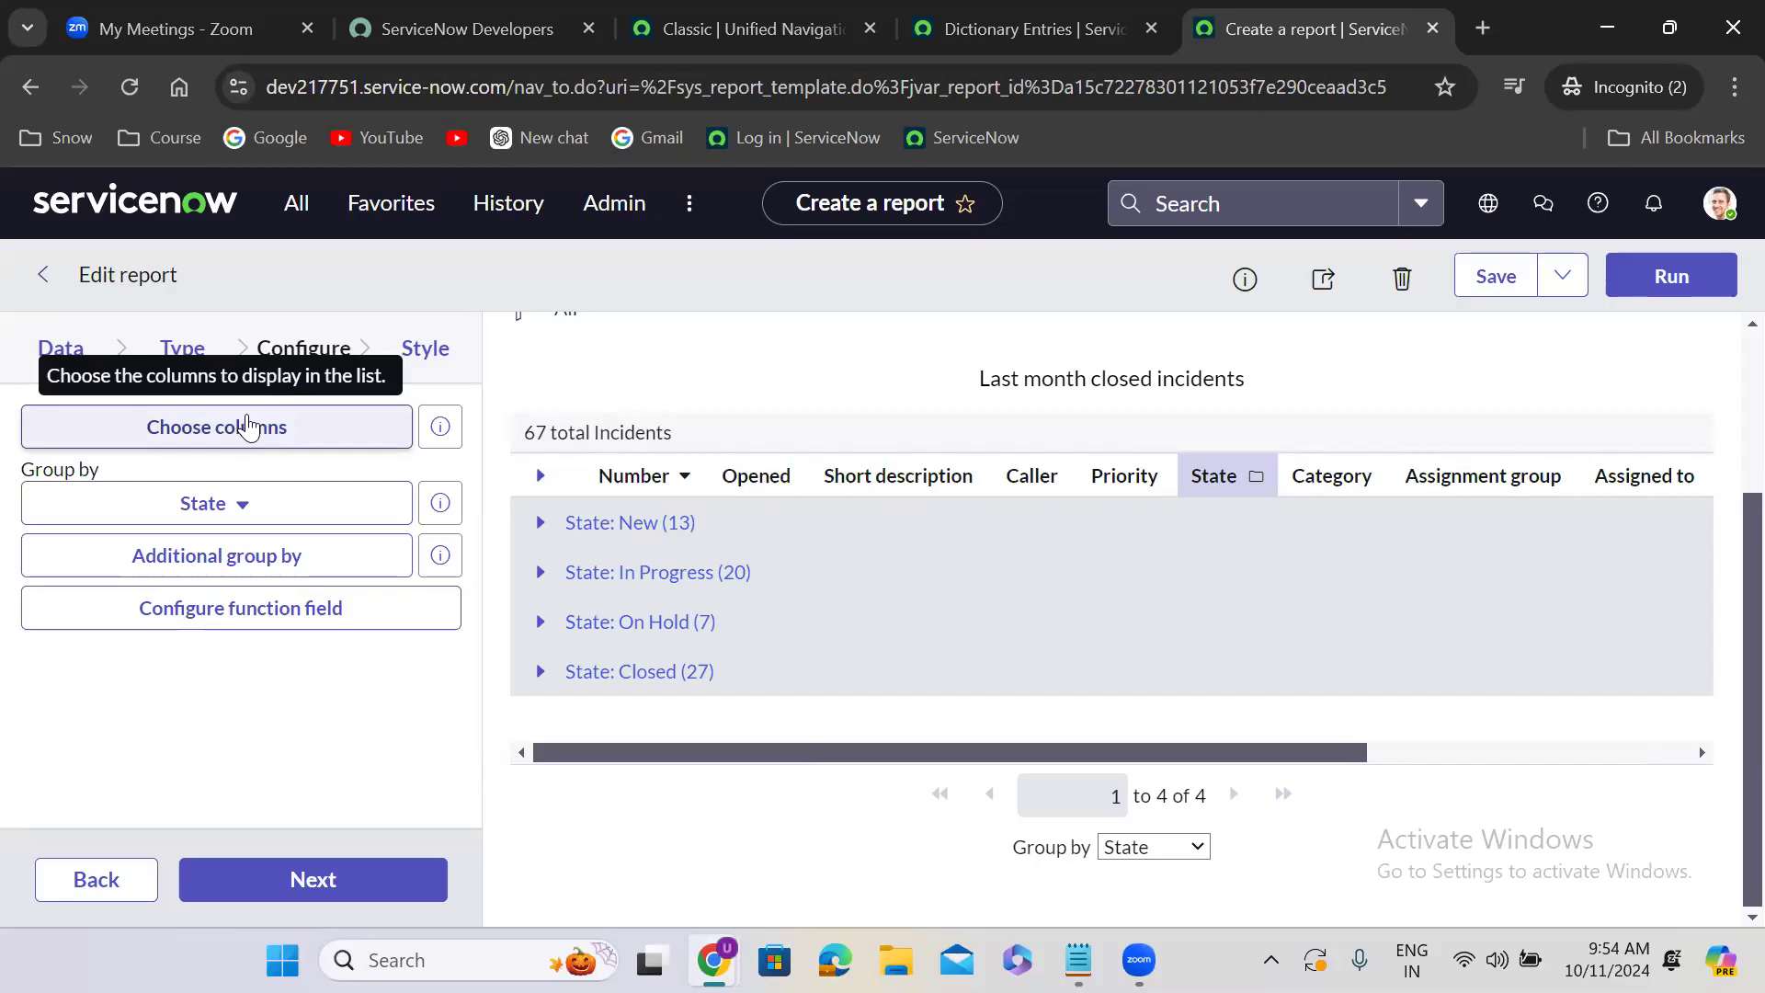
# - Add the Closure Time field to the report's selected columns and run the report again
pyautogui.click(247, 425)
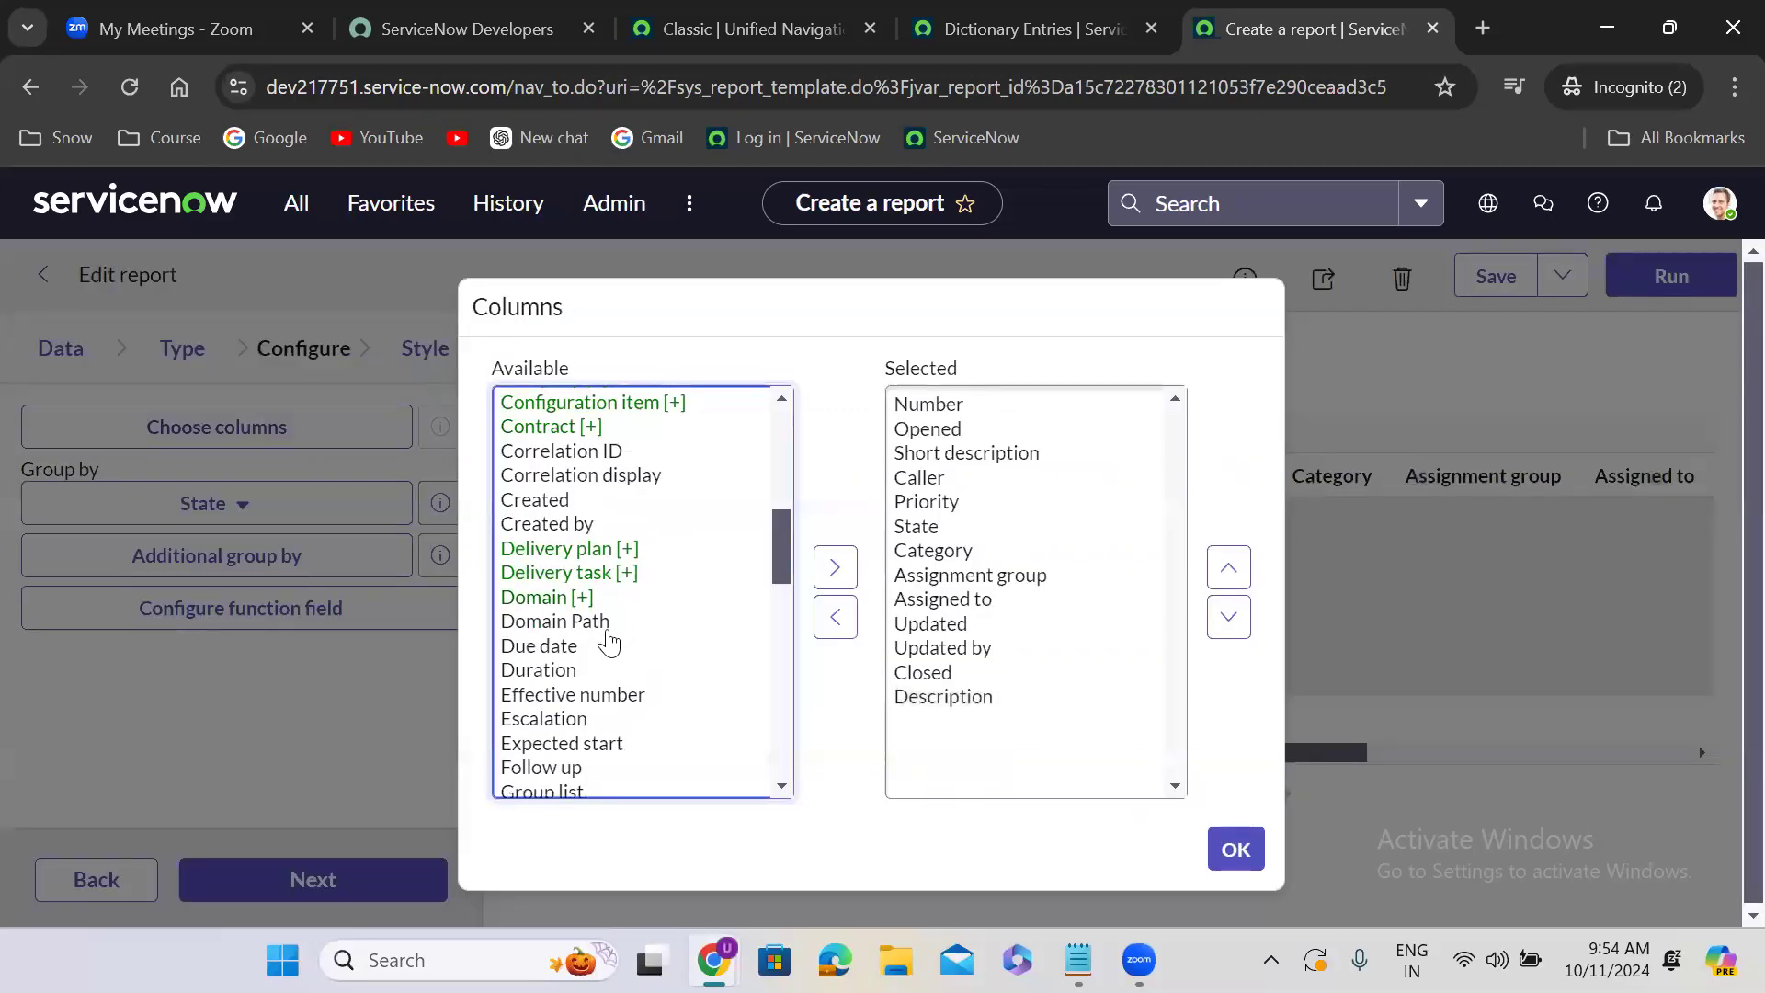
pyautogui.click(608, 625)
pyautogui.write('cl')
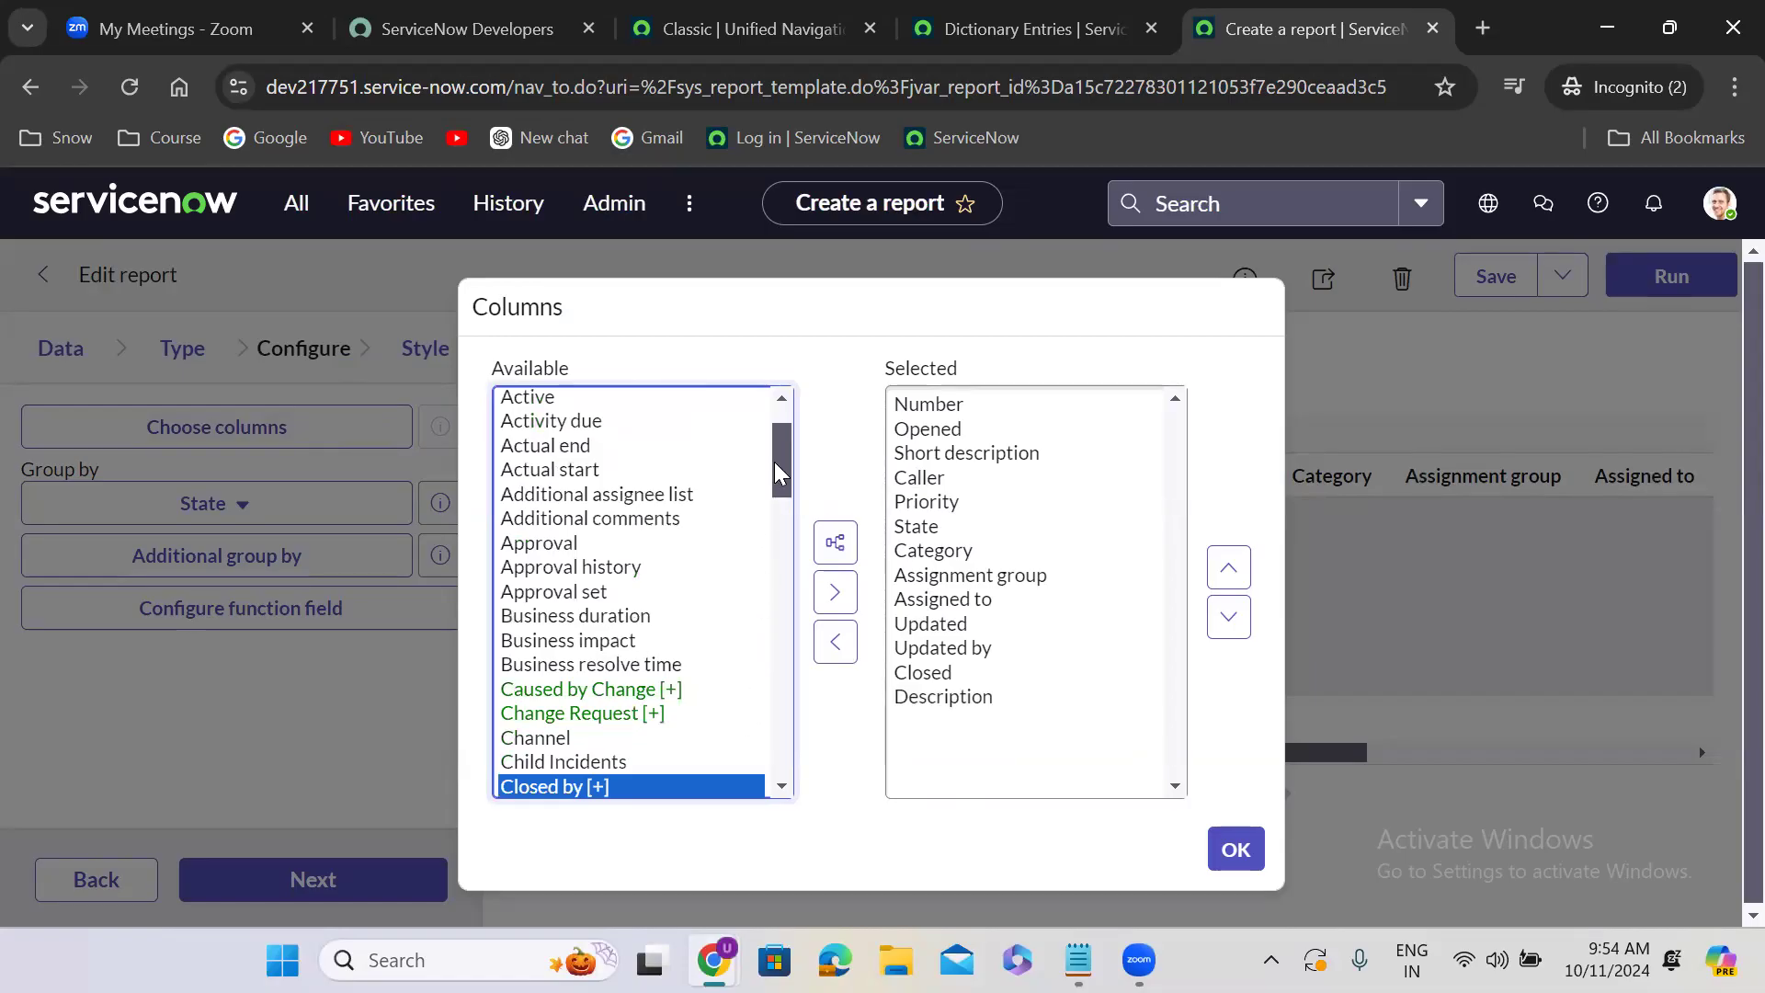
pyautogui.scroll(-2, 769, 494)
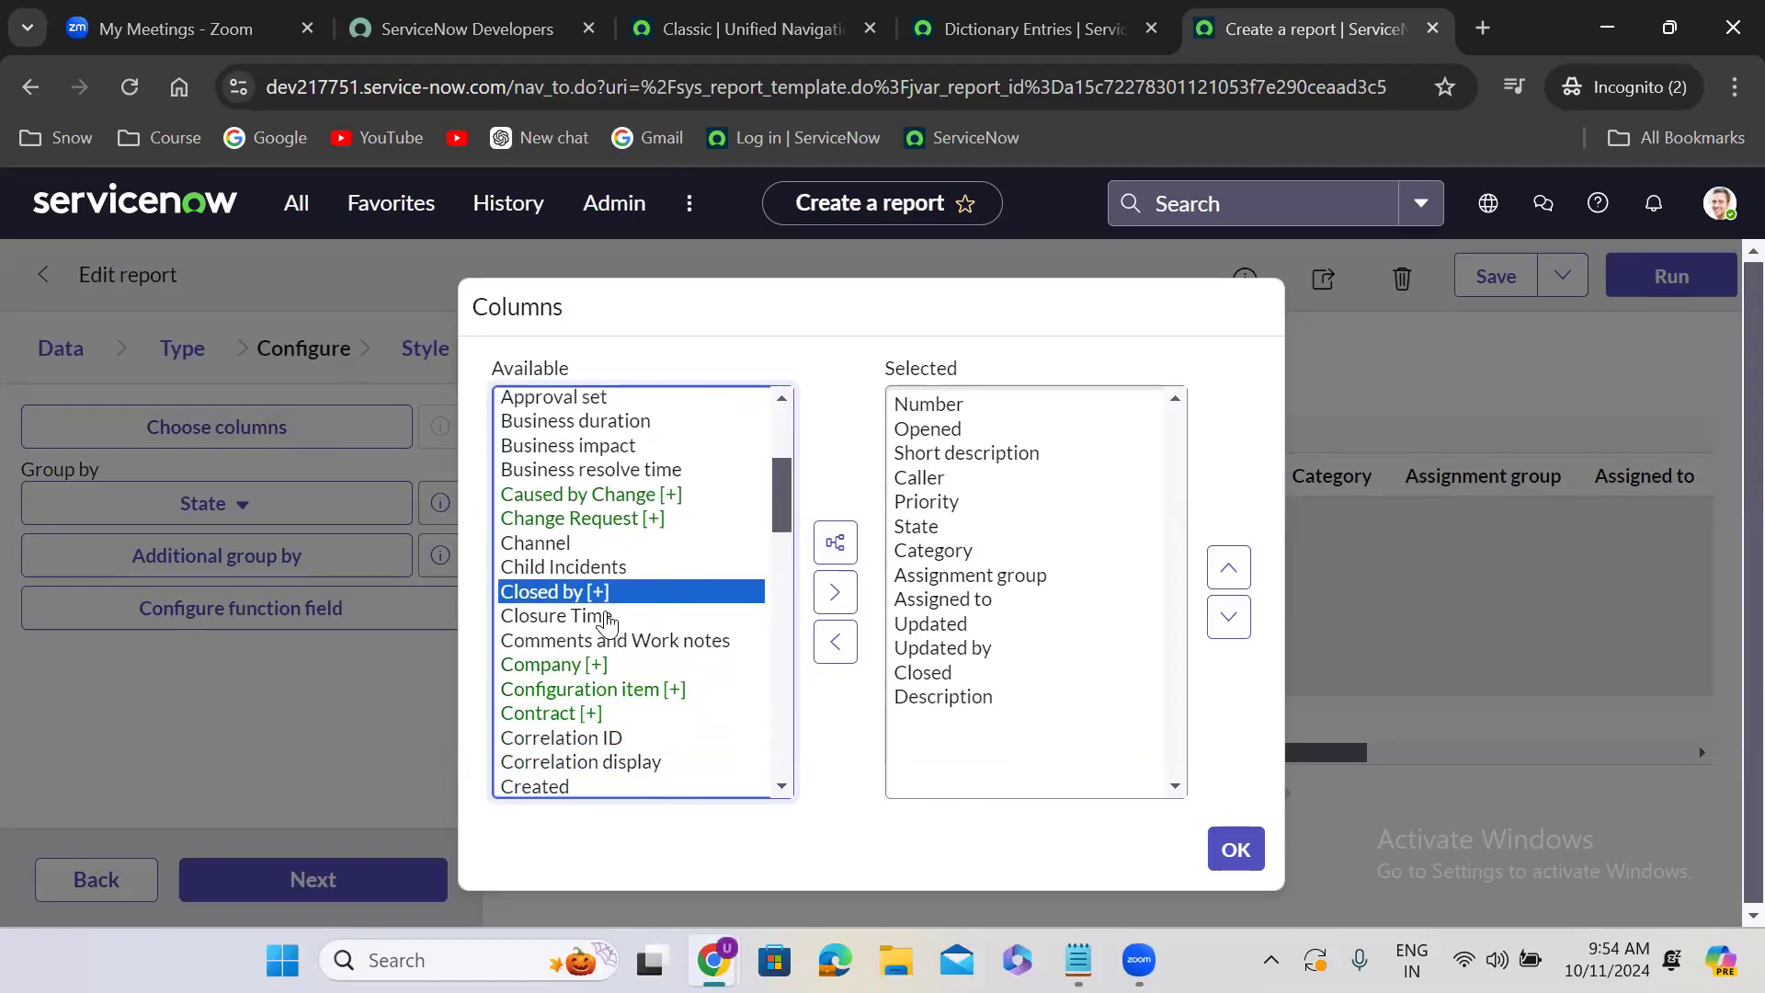
pyautogui.doubleClick(612, 625)
pyautogui.click(1236, 848)
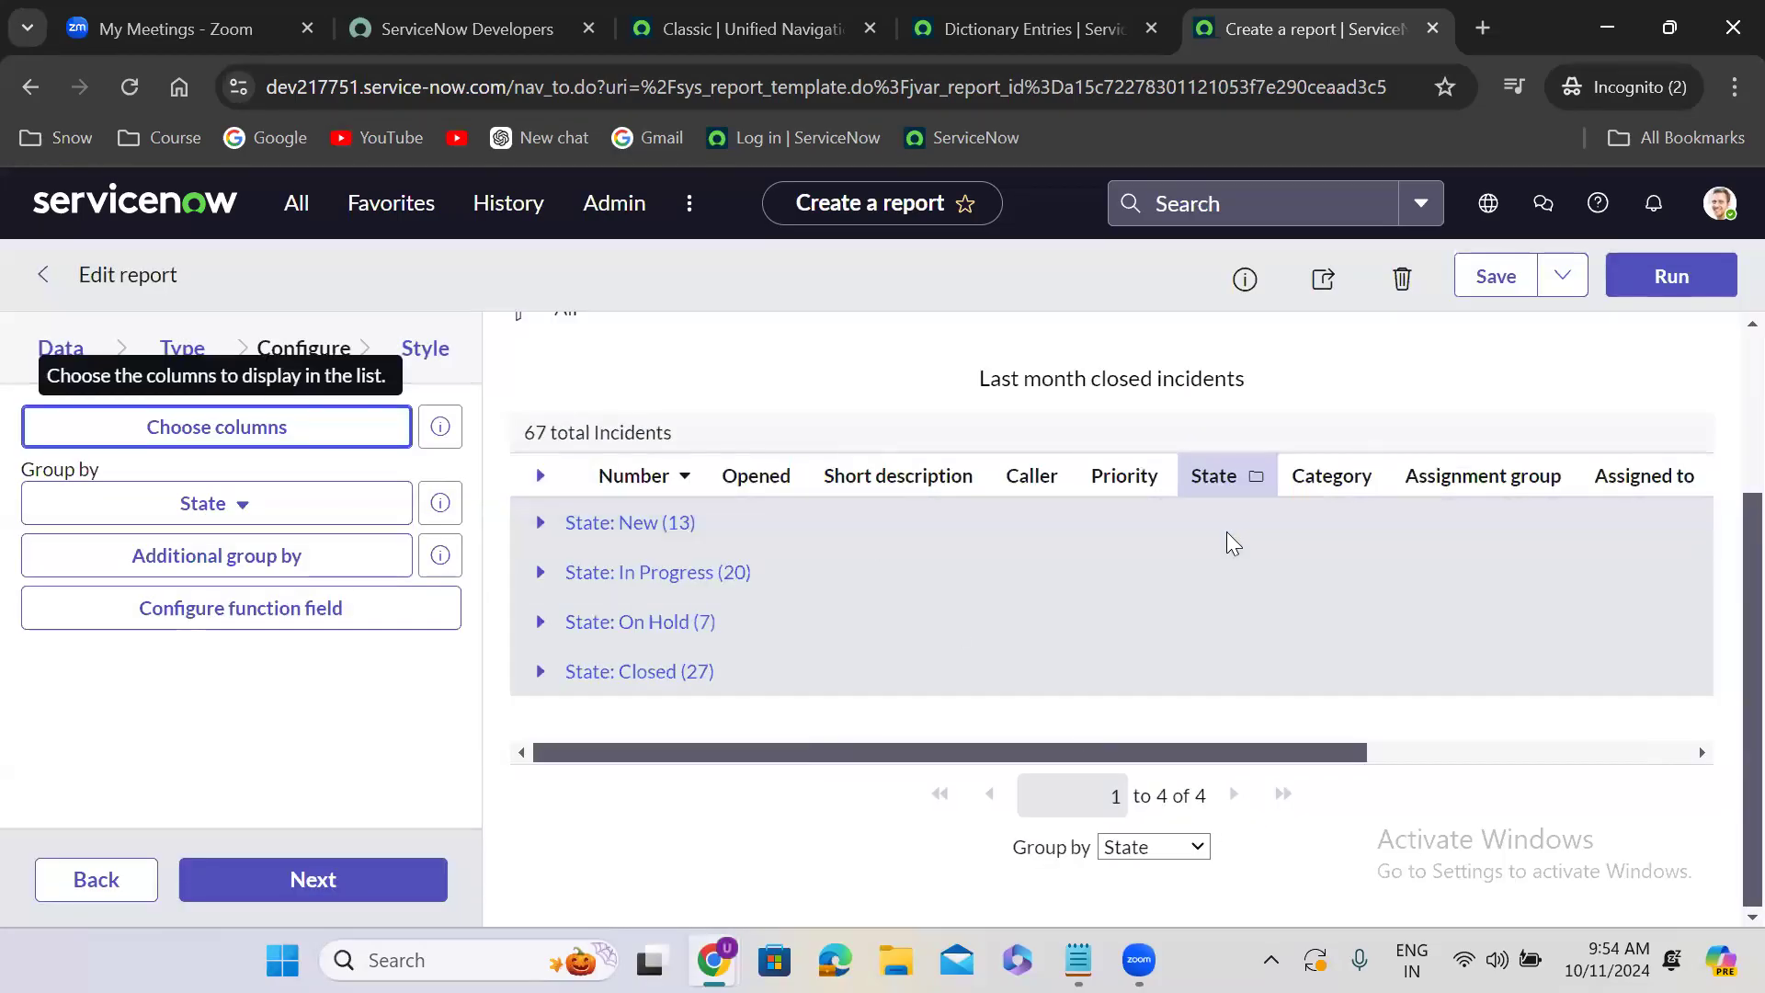
pyautogui.moveTo(1043, 752); pyautogui.dragTo(1337, 752)
pyautogui.moveTo(1548, 731); pyautogui.dragTo(1557, 726)
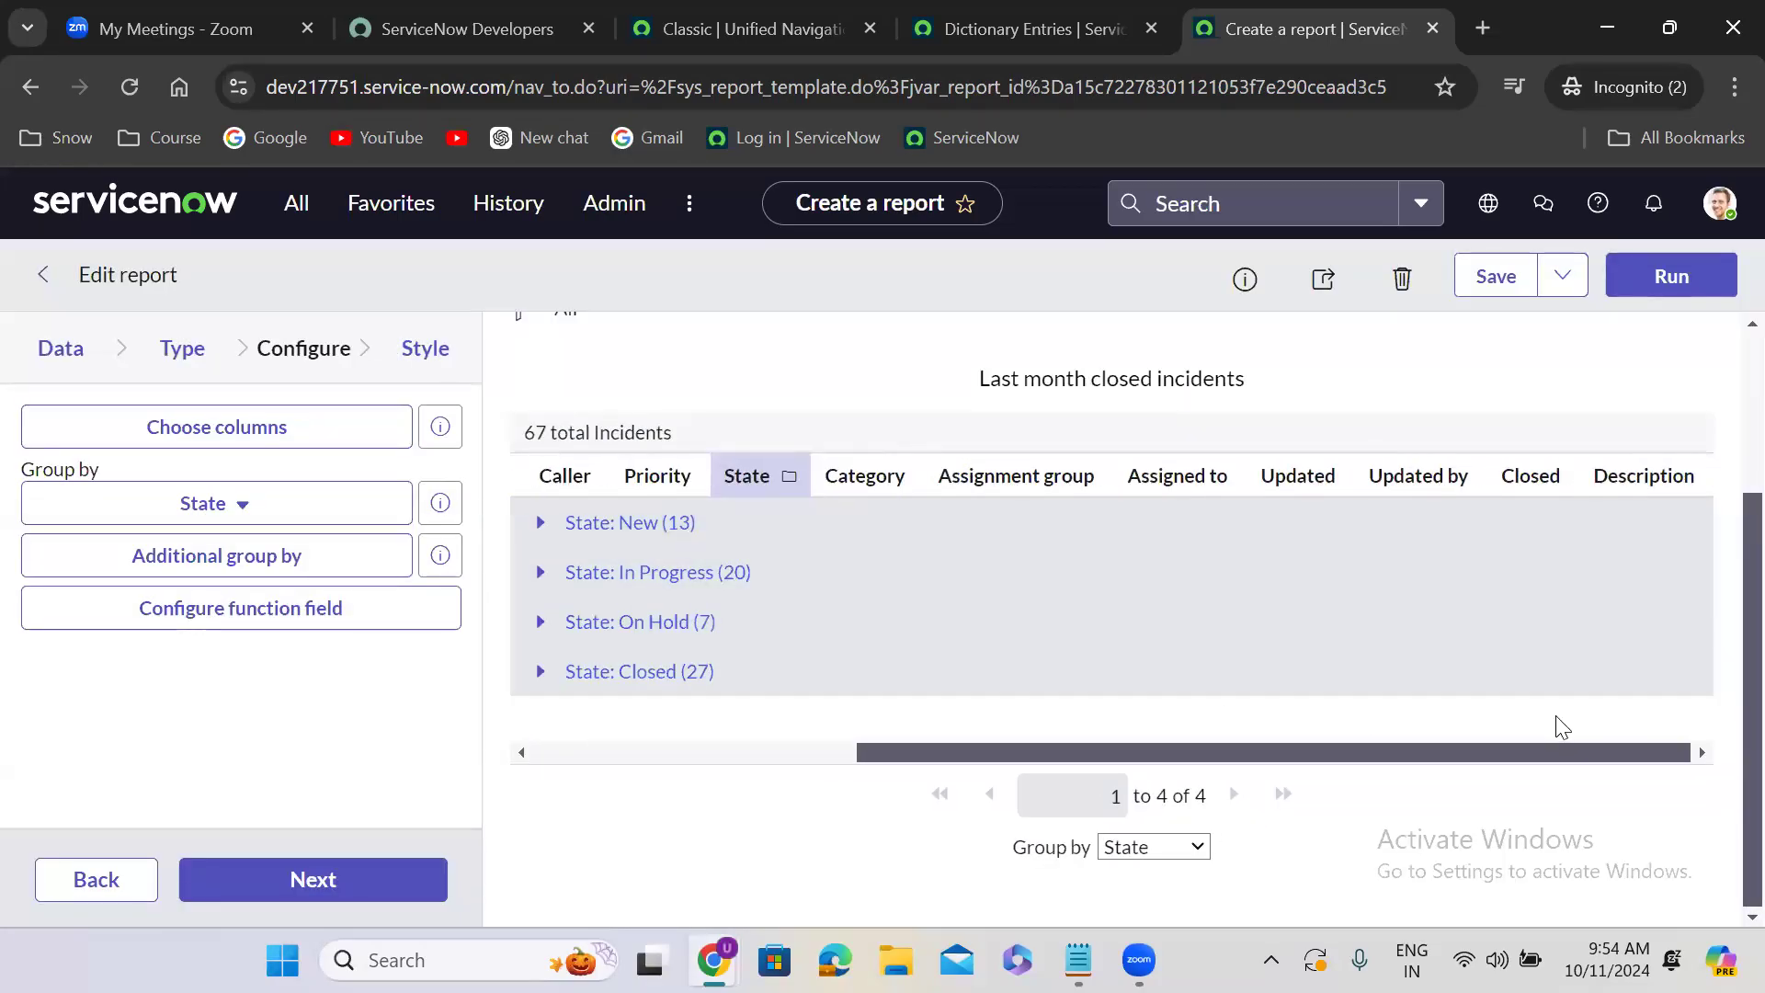
pyautogui.click(1652, 282)
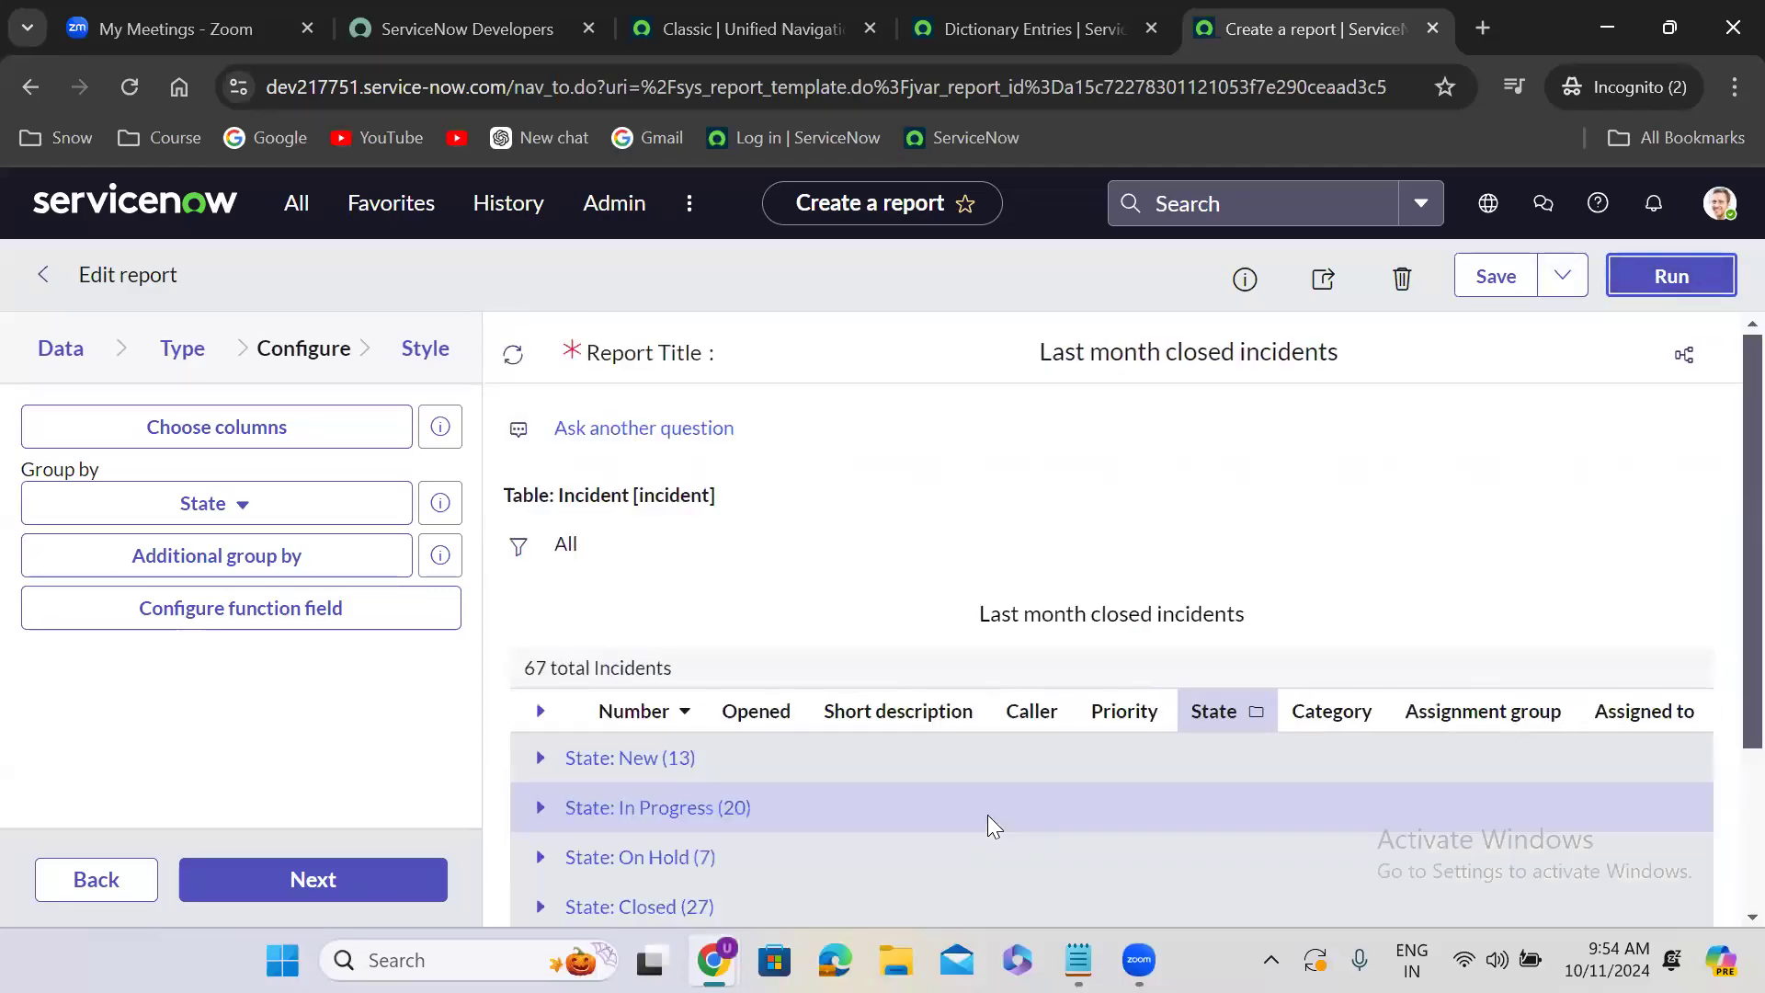
# - Examine the refreshed report preview across its full width to check for the Closure Time column
pyautogui.scroll(-1, 1725, 878)
pyautogui.scroll(-1, 1725, 878)
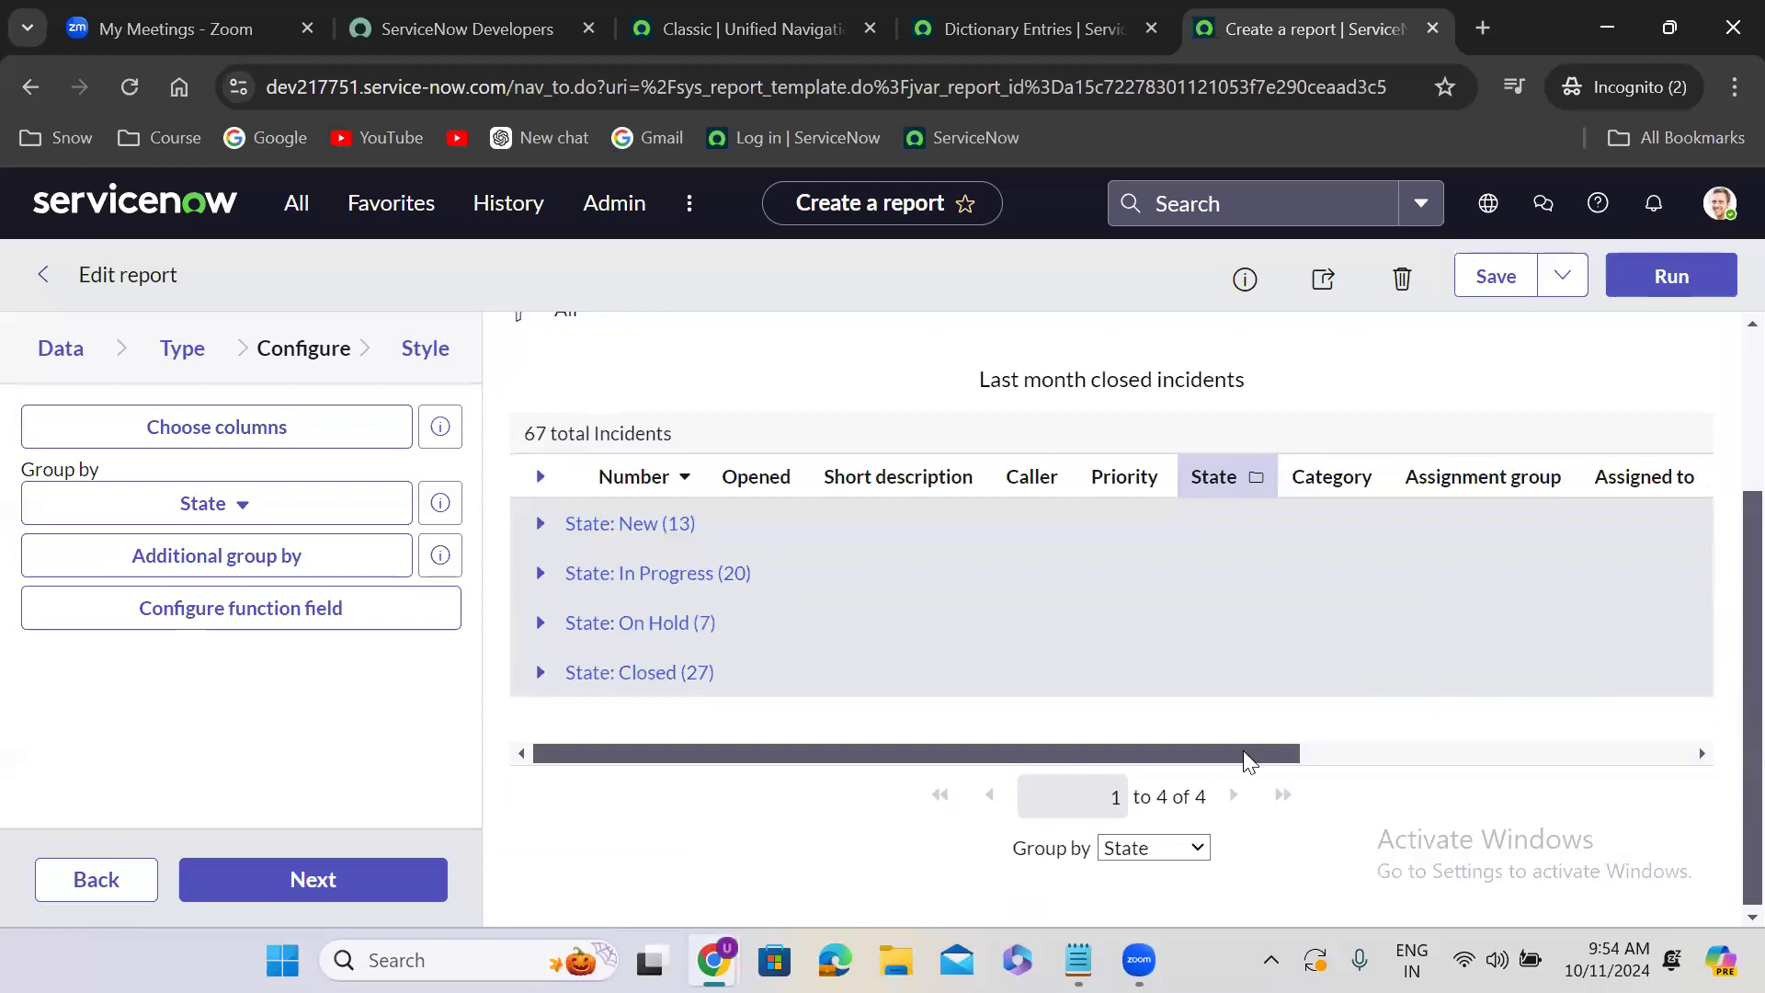
pyautogui.scroll(1, 1692, 782)
pyautogui.scroll(-2, 1697, 790)
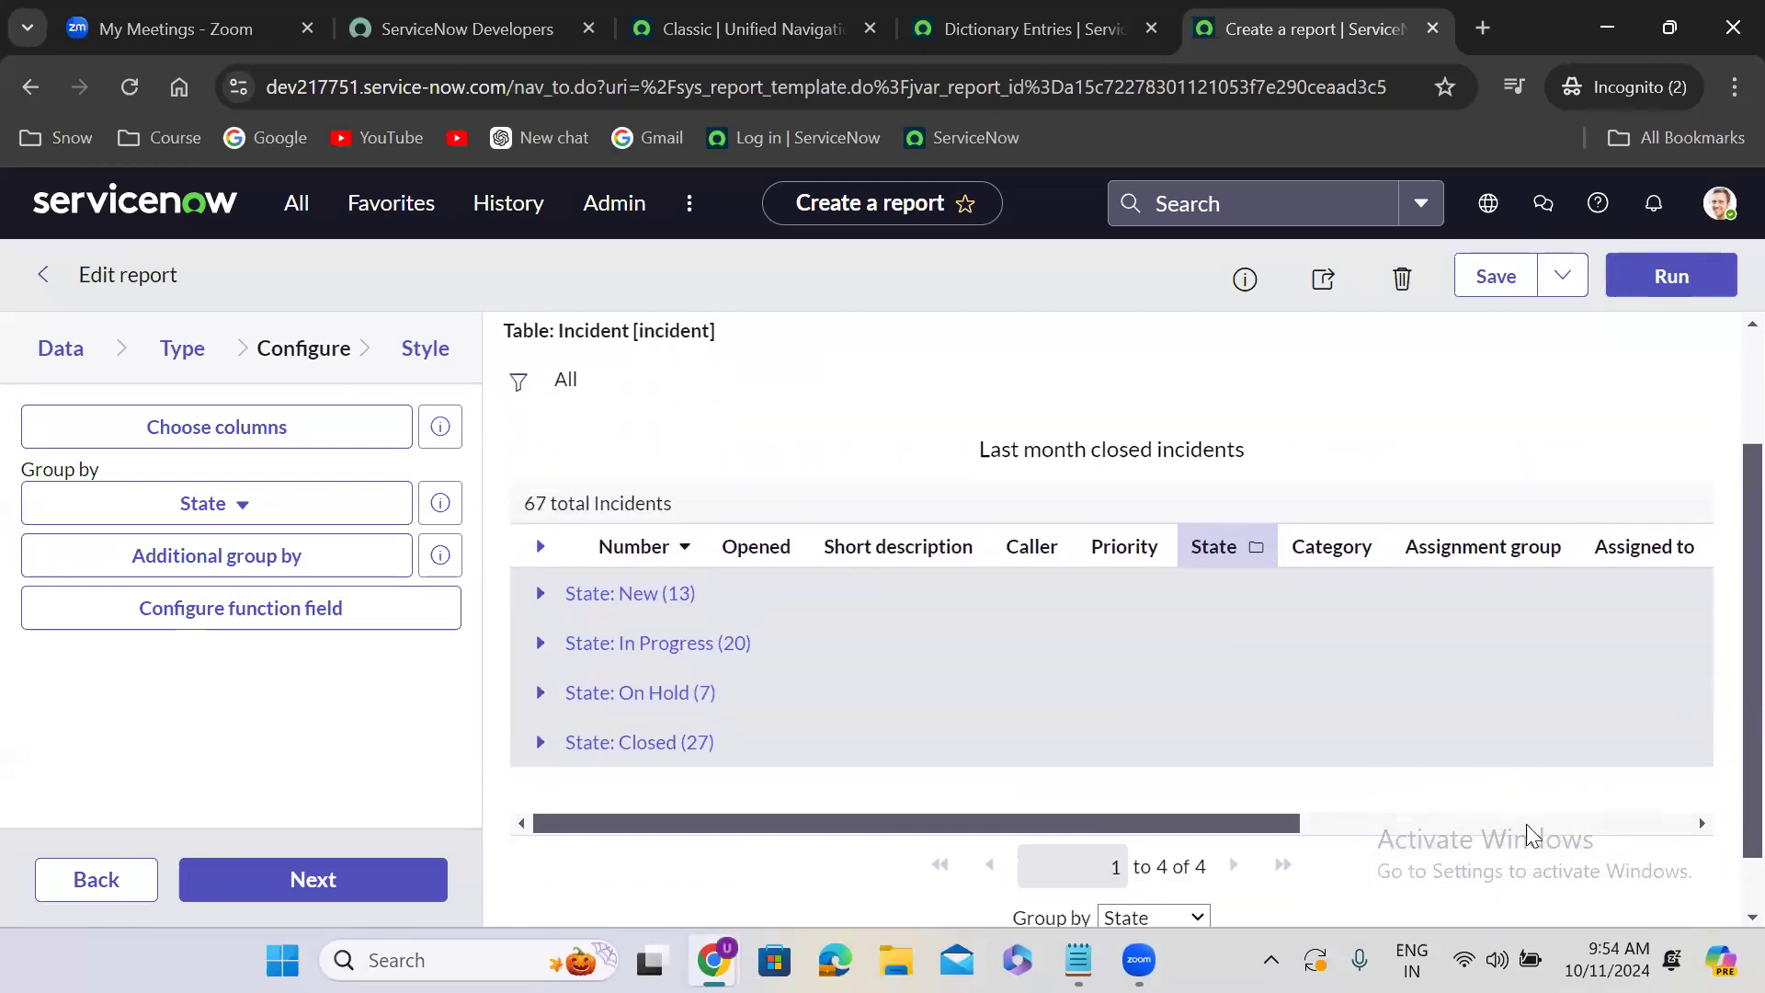
pyautogui.tripleClick(1407, 769)
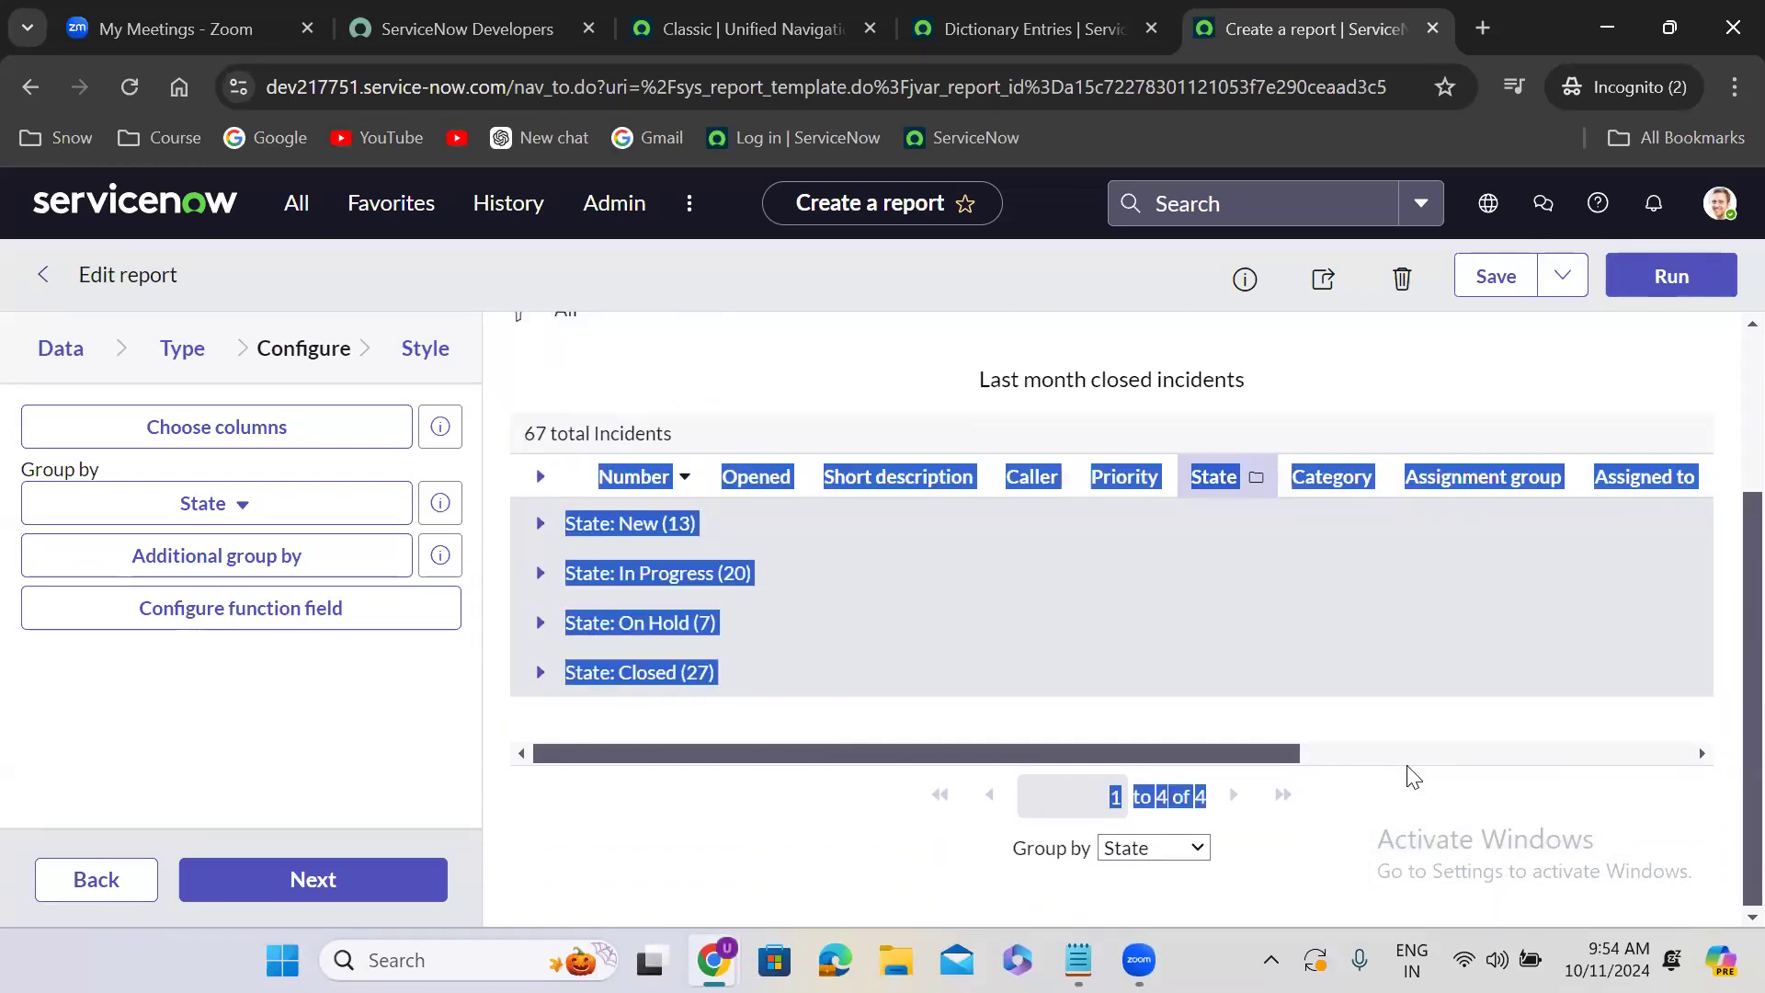
pyautogui.click(1504, 752)
pyautogui.click(1630, 384)
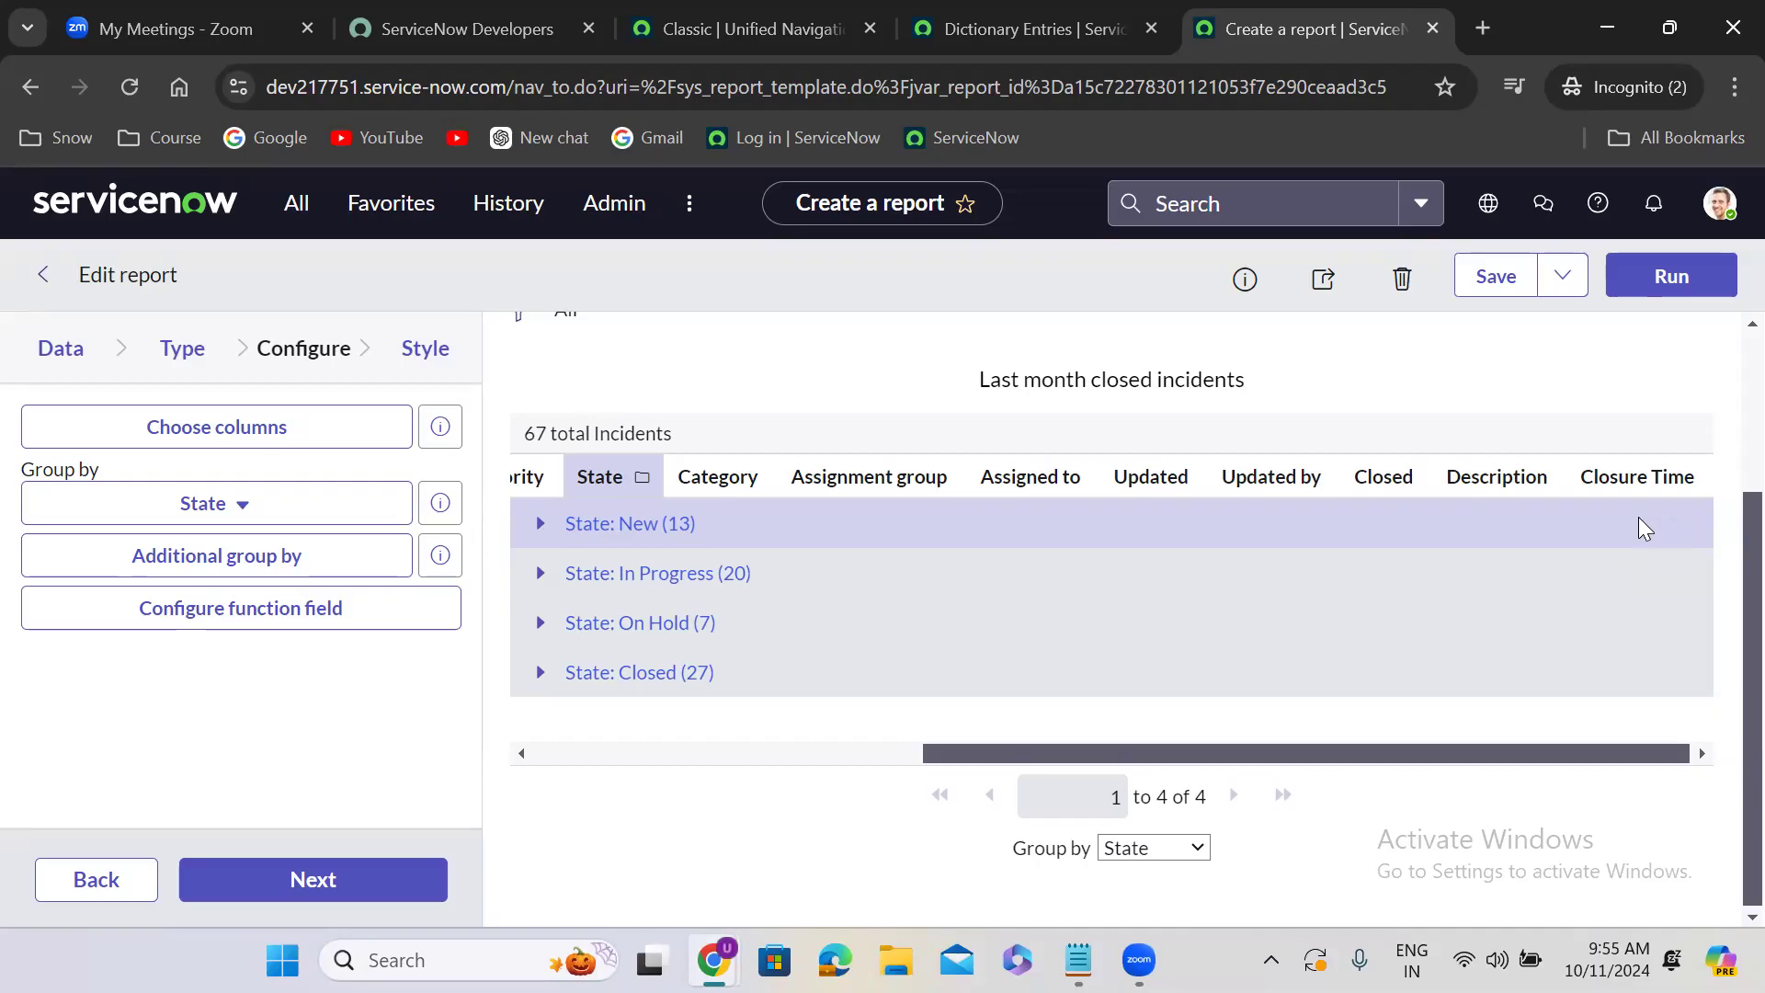
# - Set the chart title color to #1E4335 in the report's style settings and run the report
pyautogui.click(342, 880)
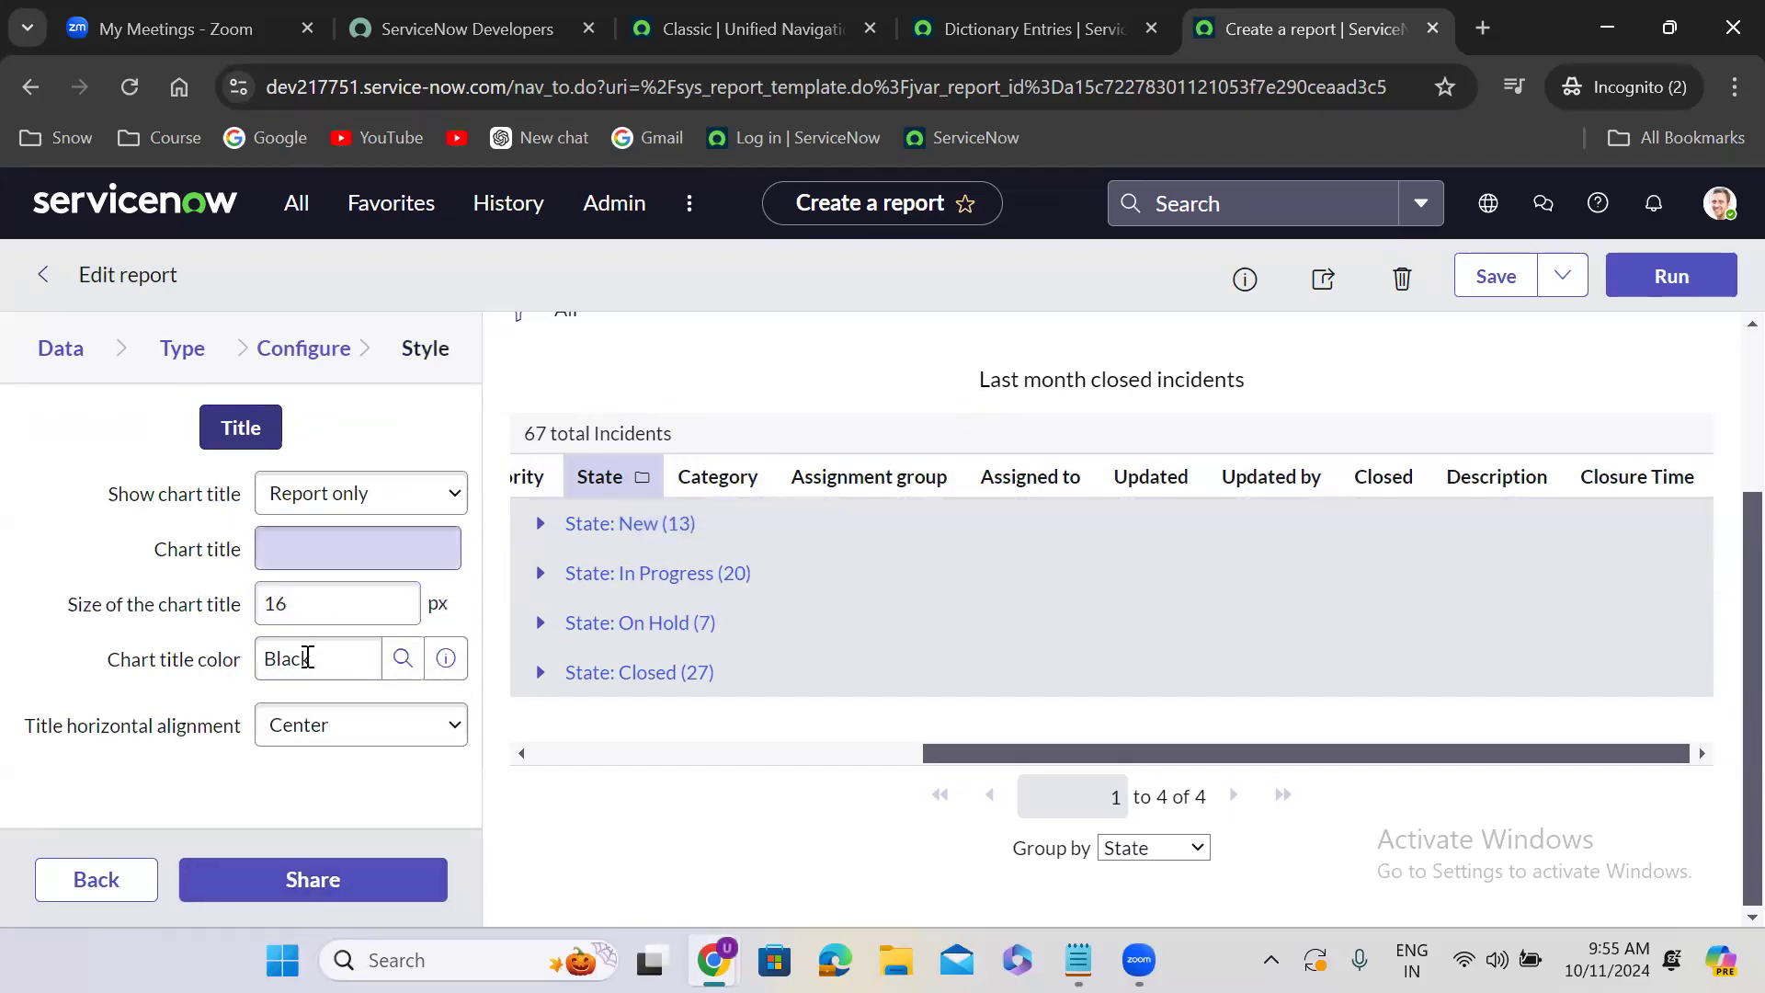
pyautogui.moveTo(977, 380); pyautogui.dragTo(1252, 379)
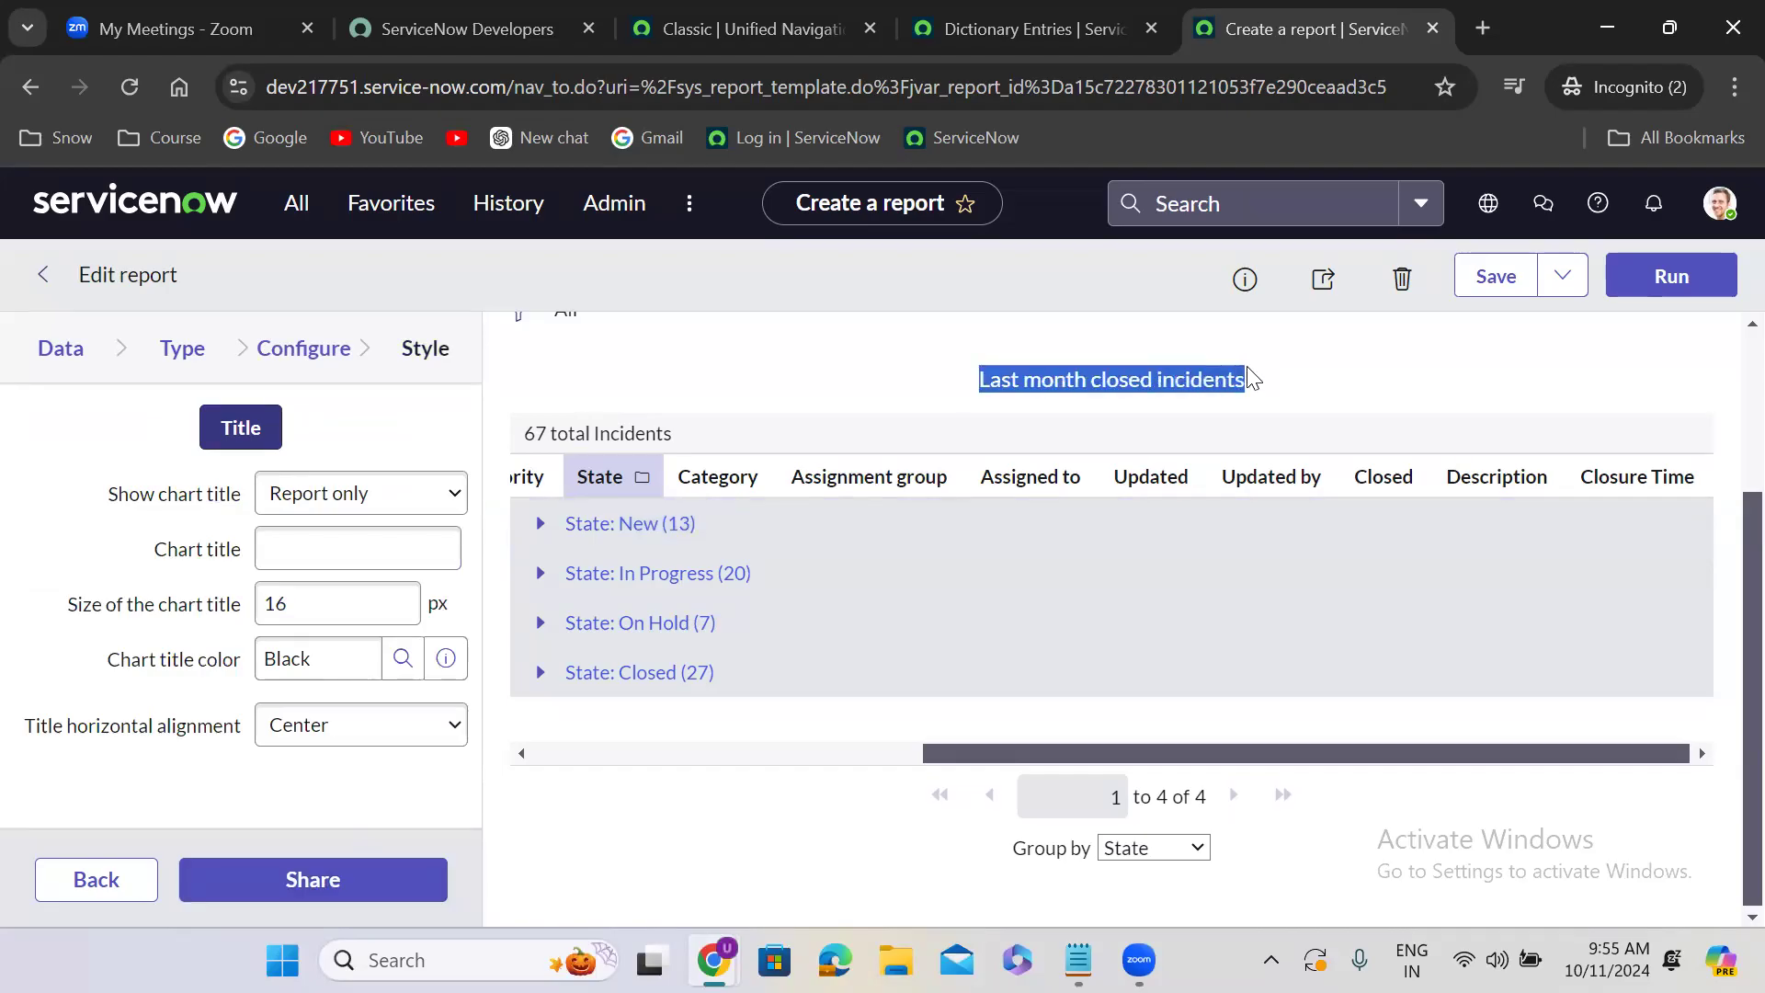
pyautogui.doubleClick(342, 674)
pyautogui.write('*')
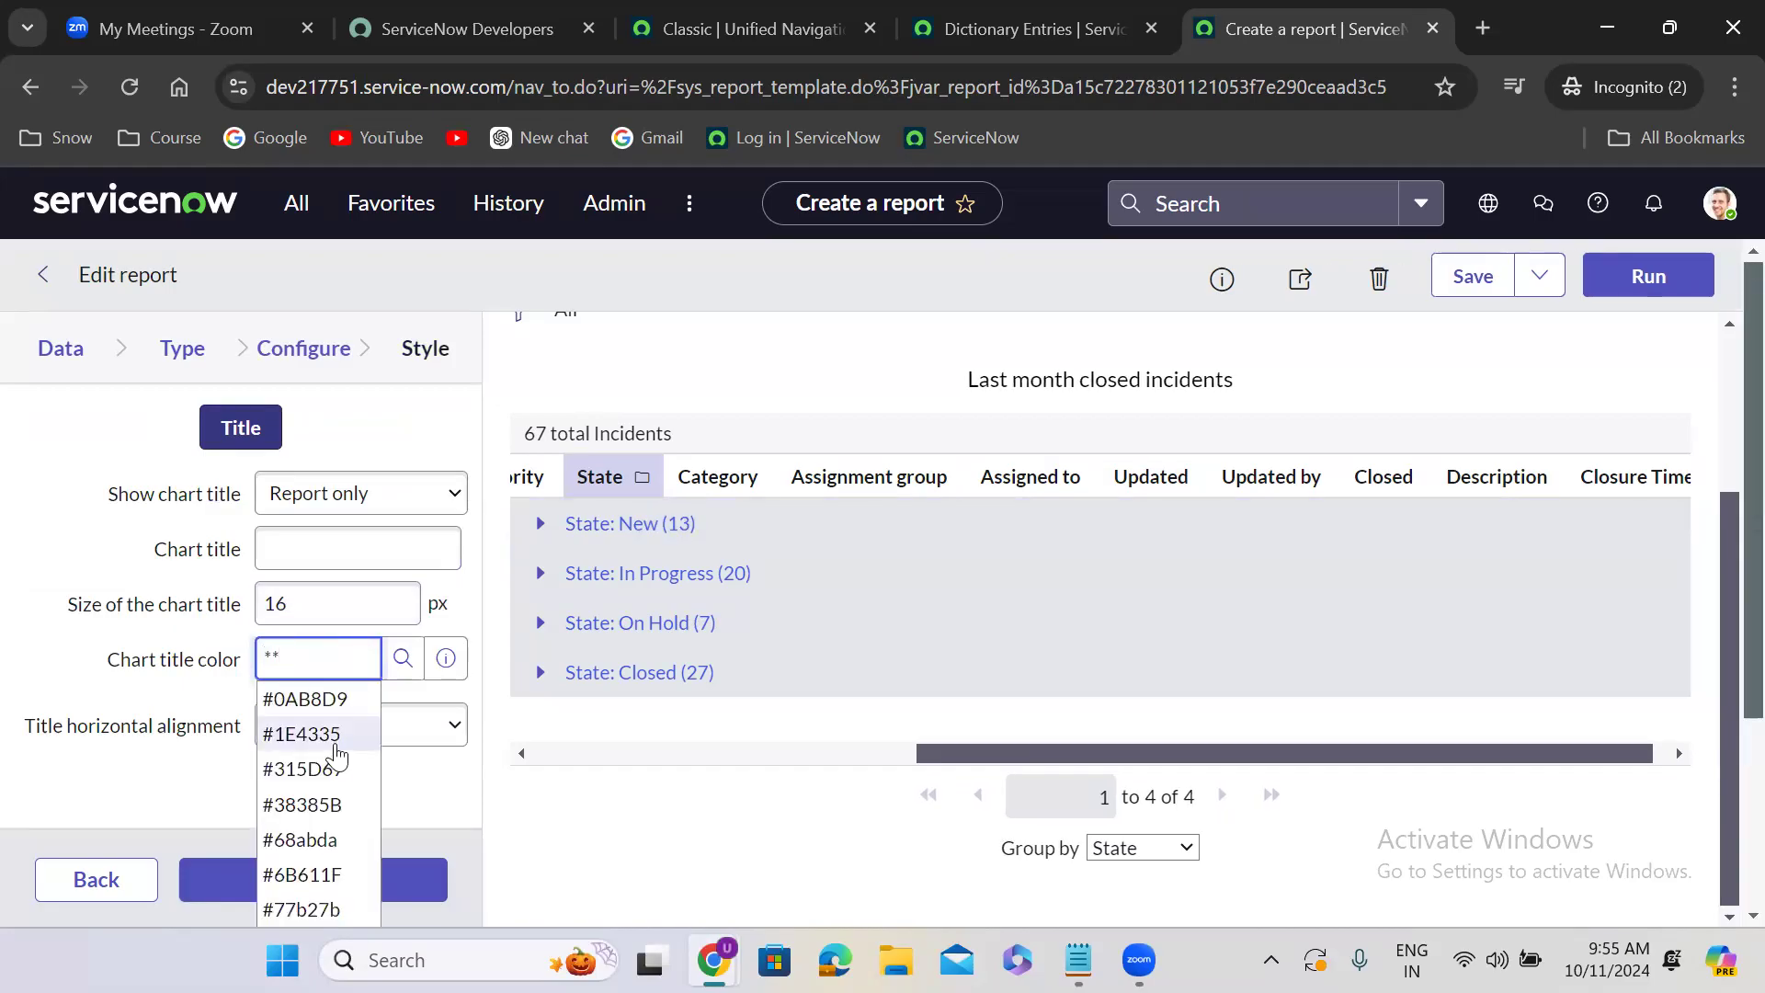
pyautogui.click(335, 747)
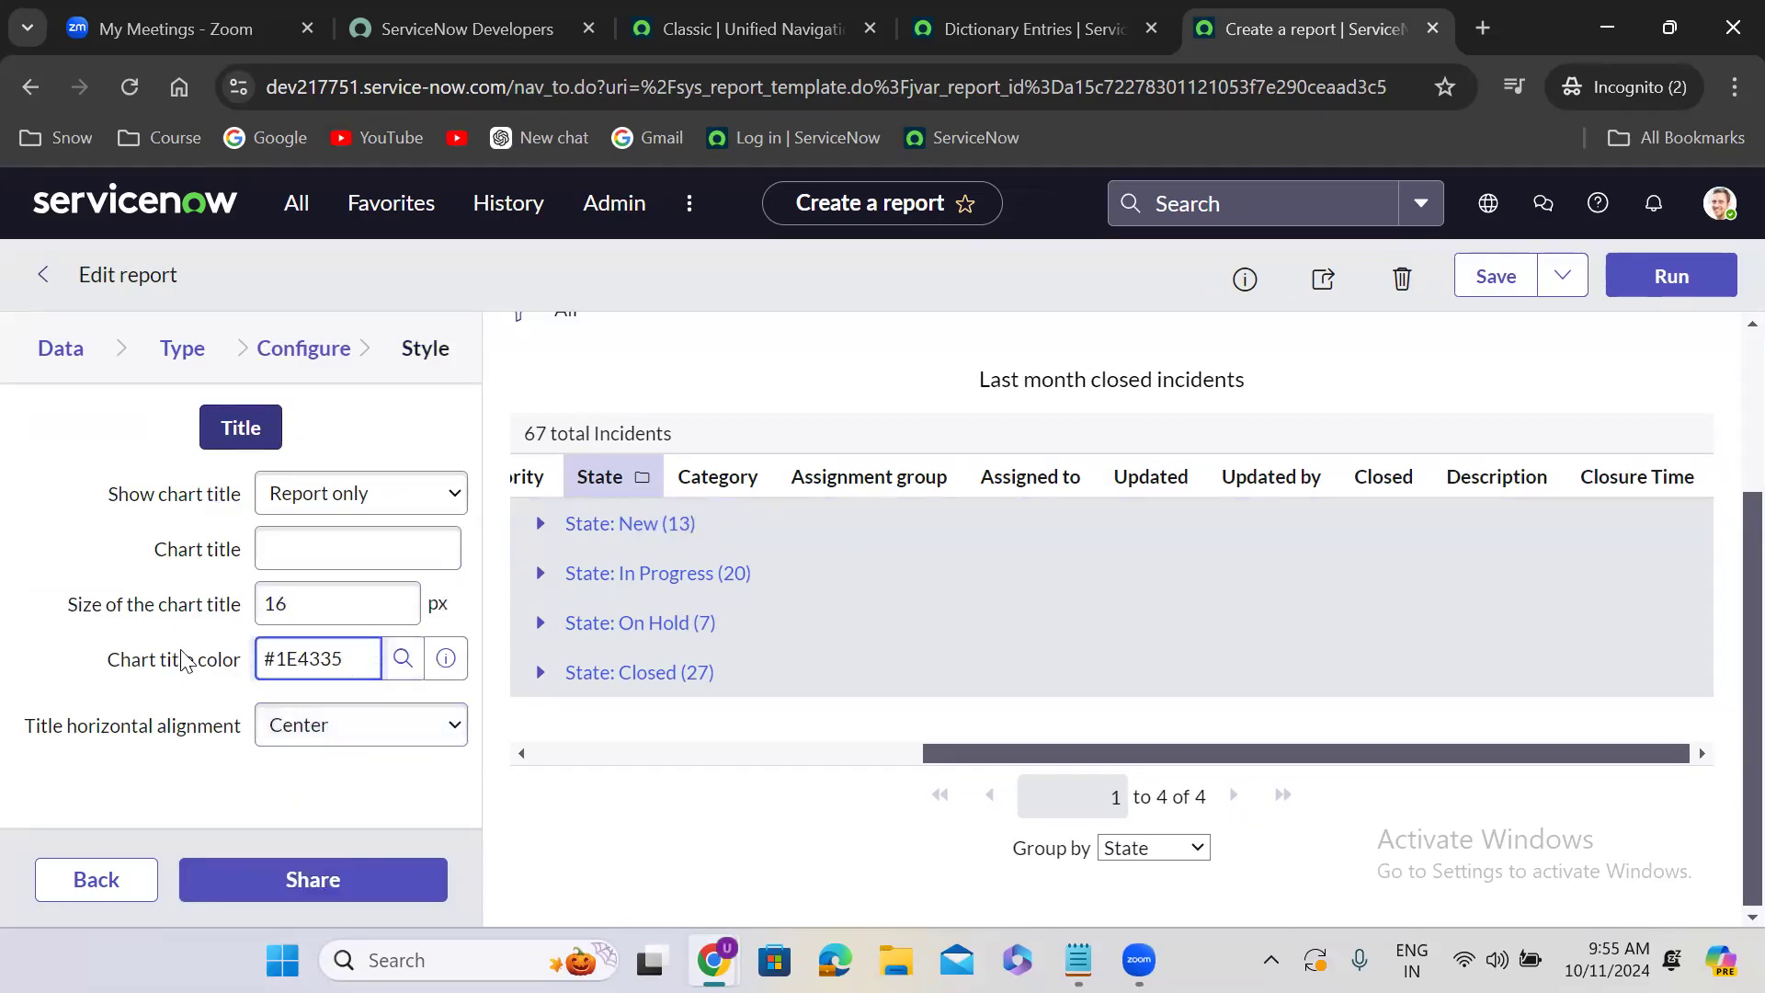
pyautogui.click(1679, 277)
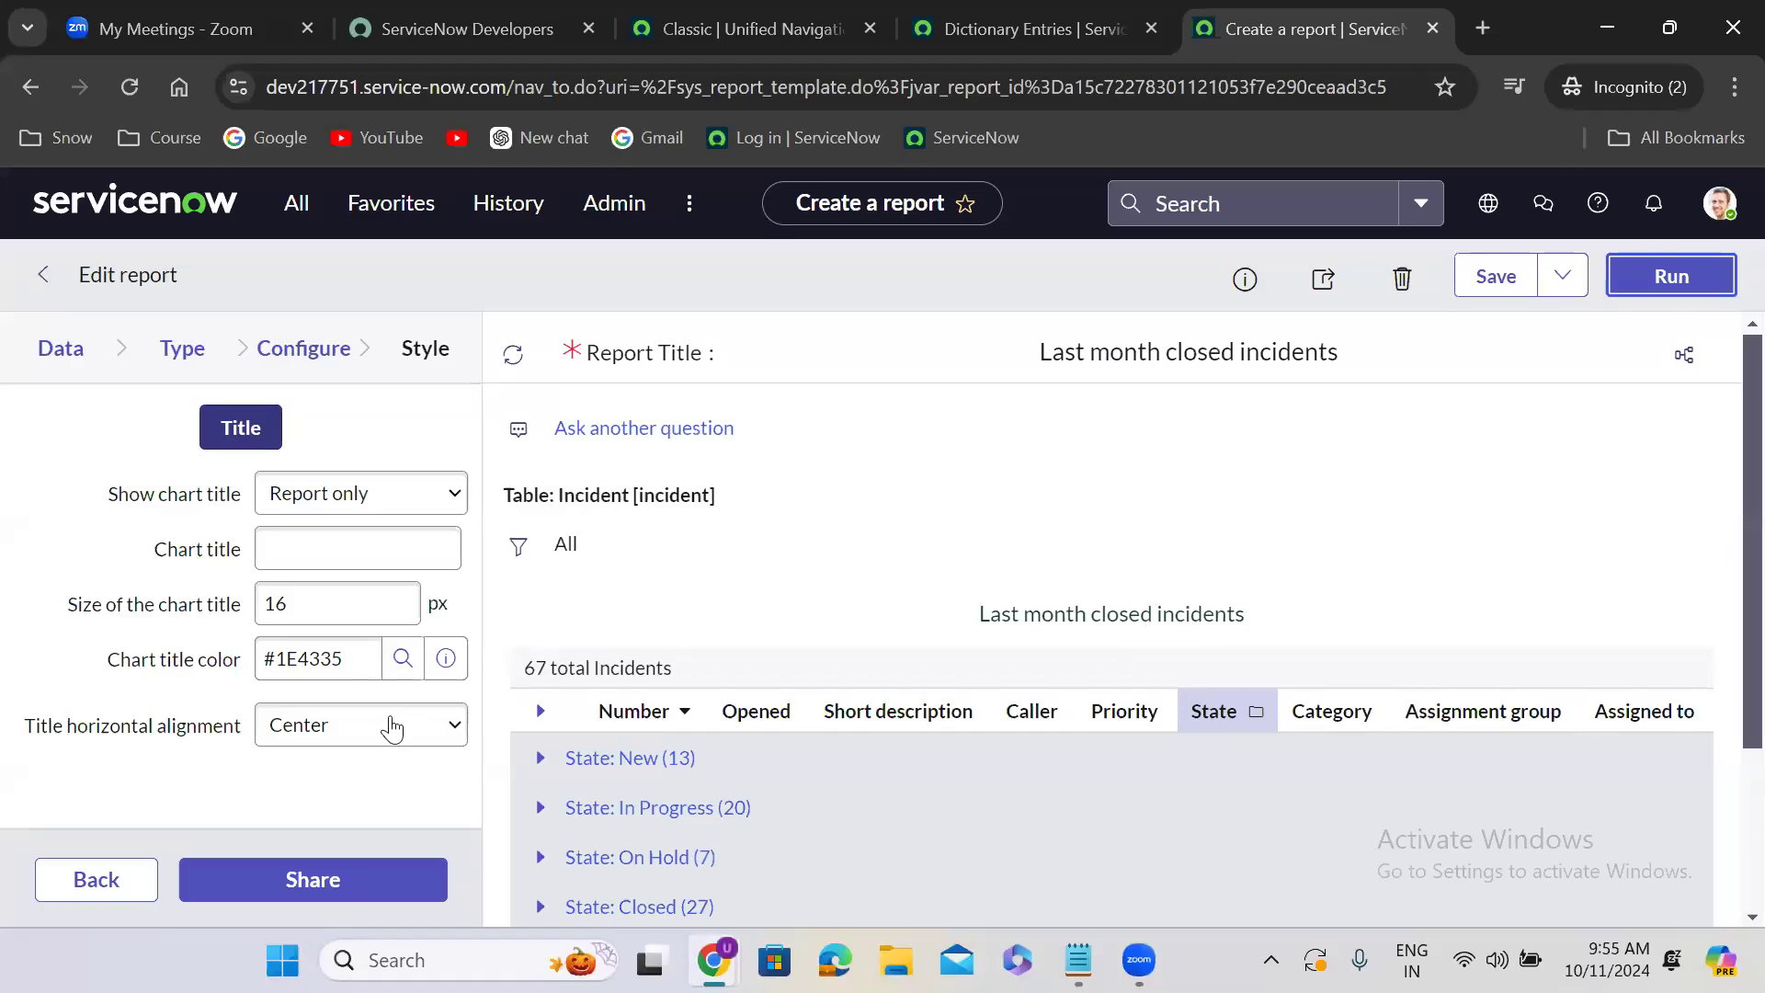
# - Set the title's horizontal alignment to Left and Show chart title to Always, running the report after each change
pyautogui.click(329, 728)
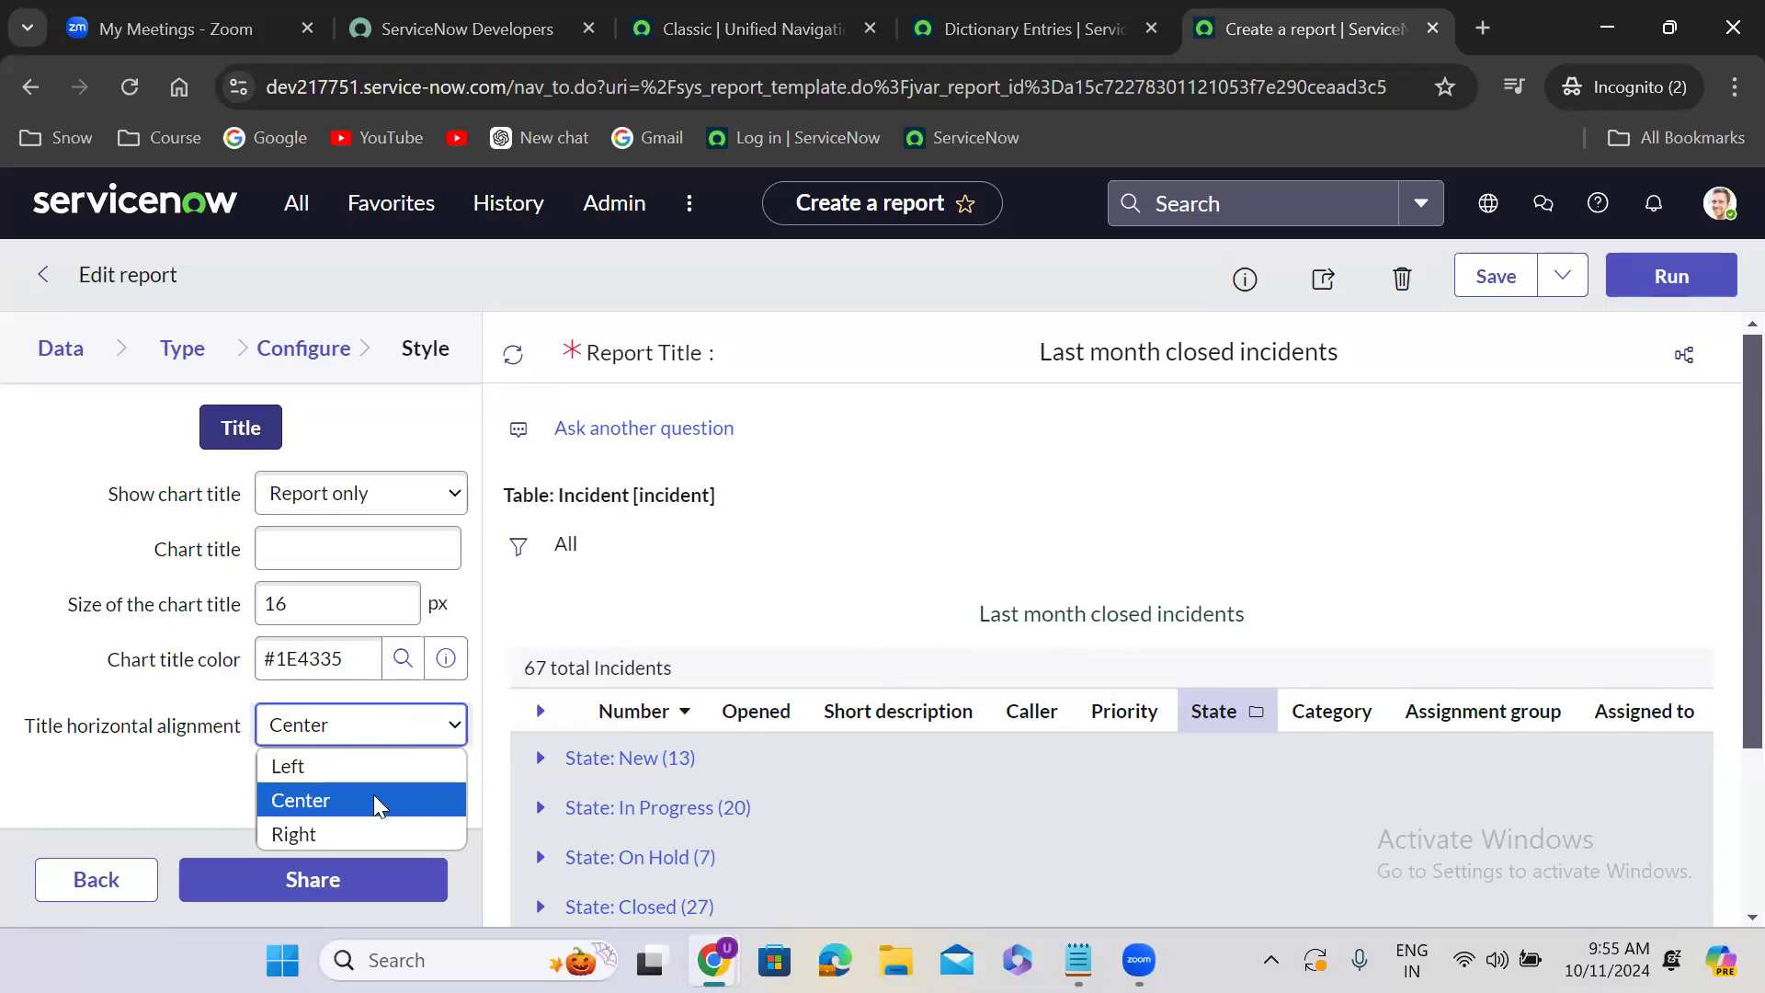
pyautogui.click(314, 766)
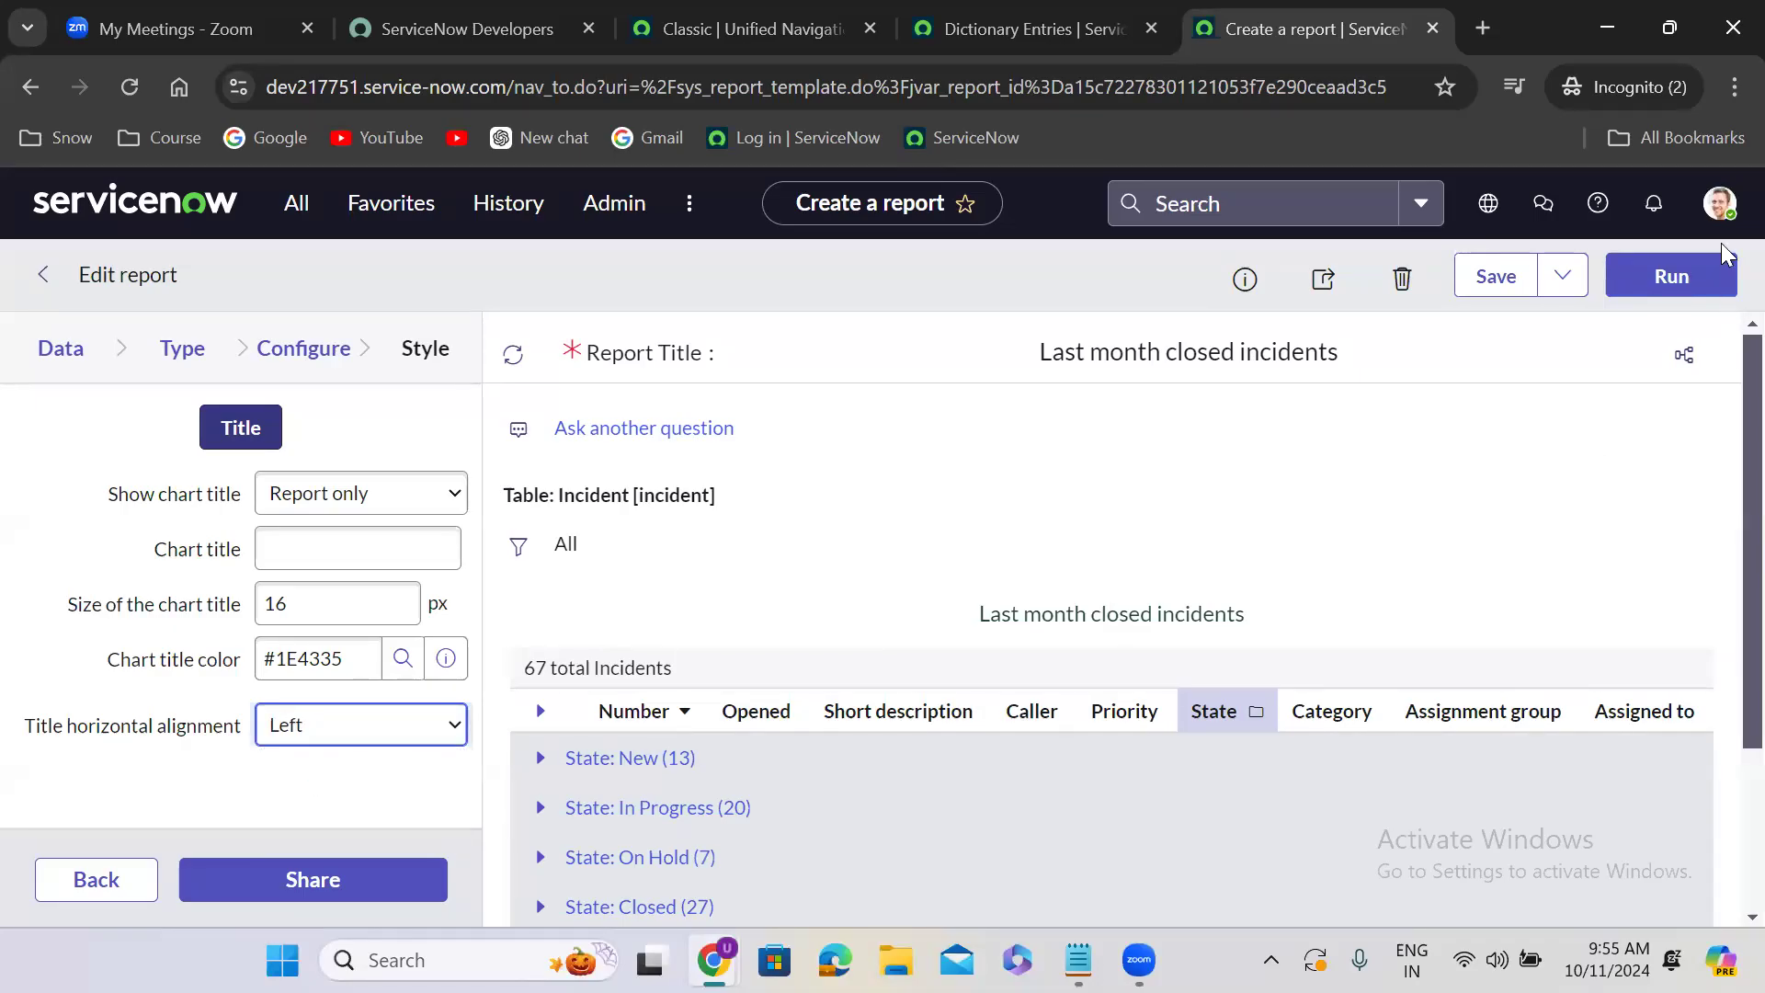
pyautogui.click(1669, 276)
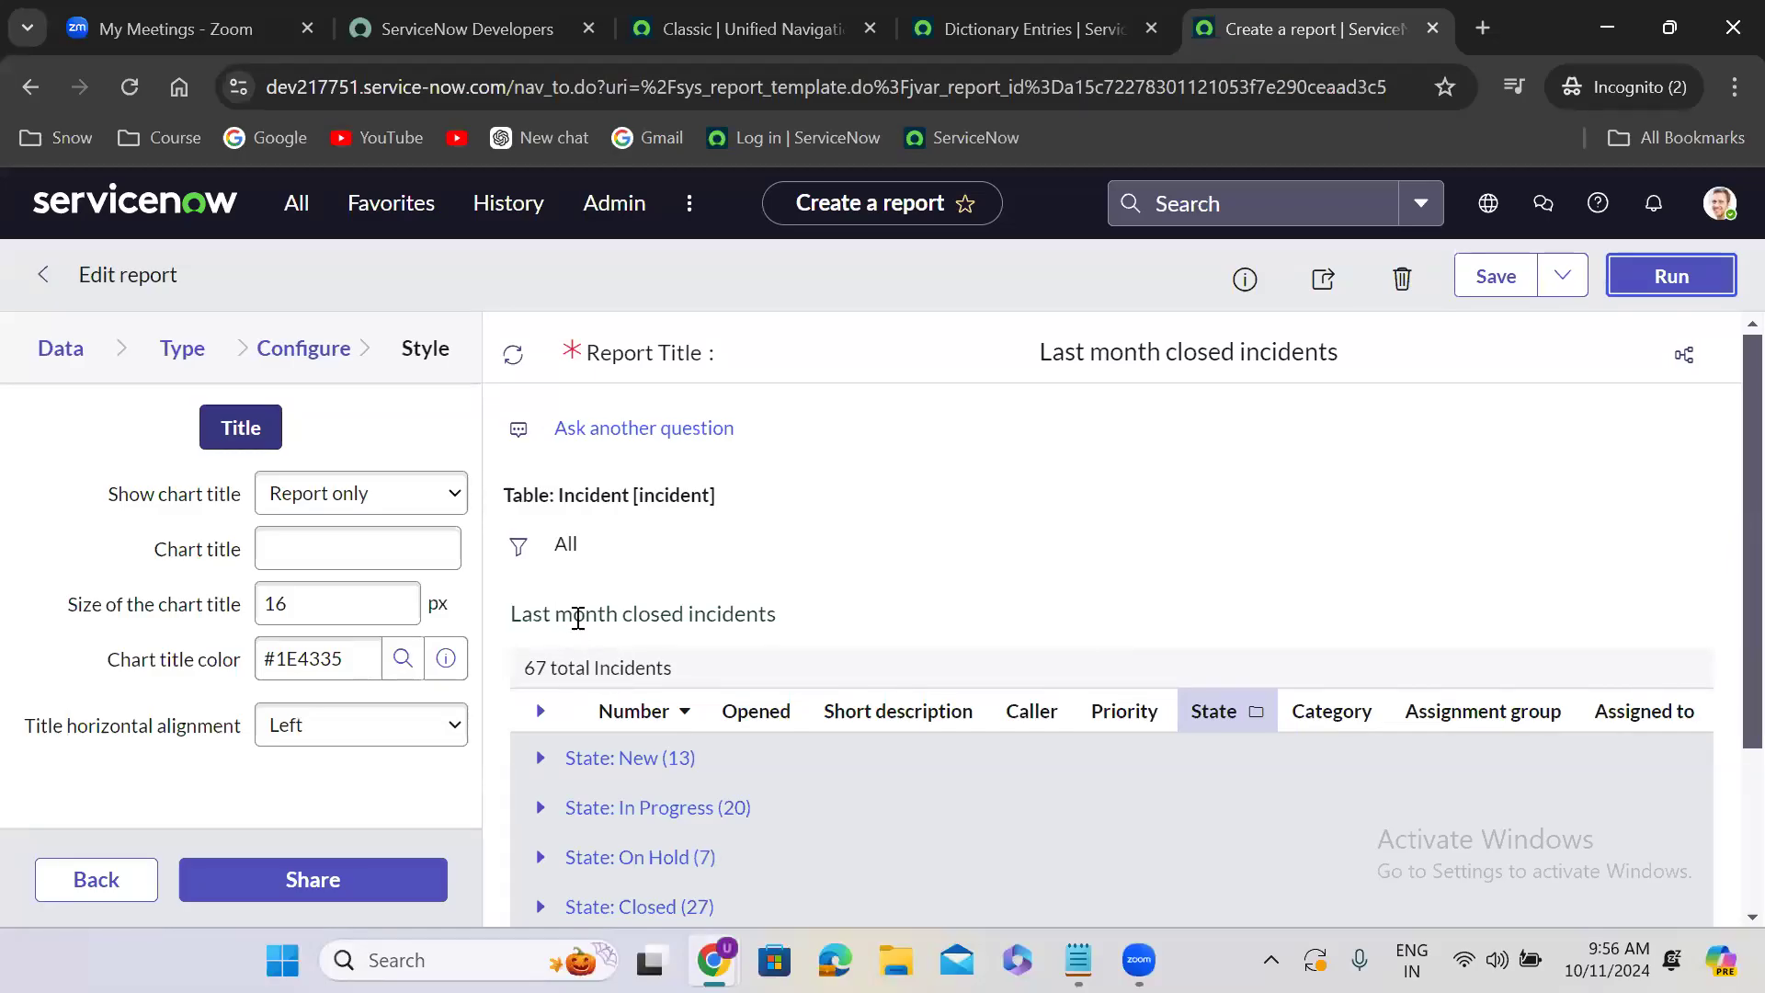
pyautogui.click(367, 508)
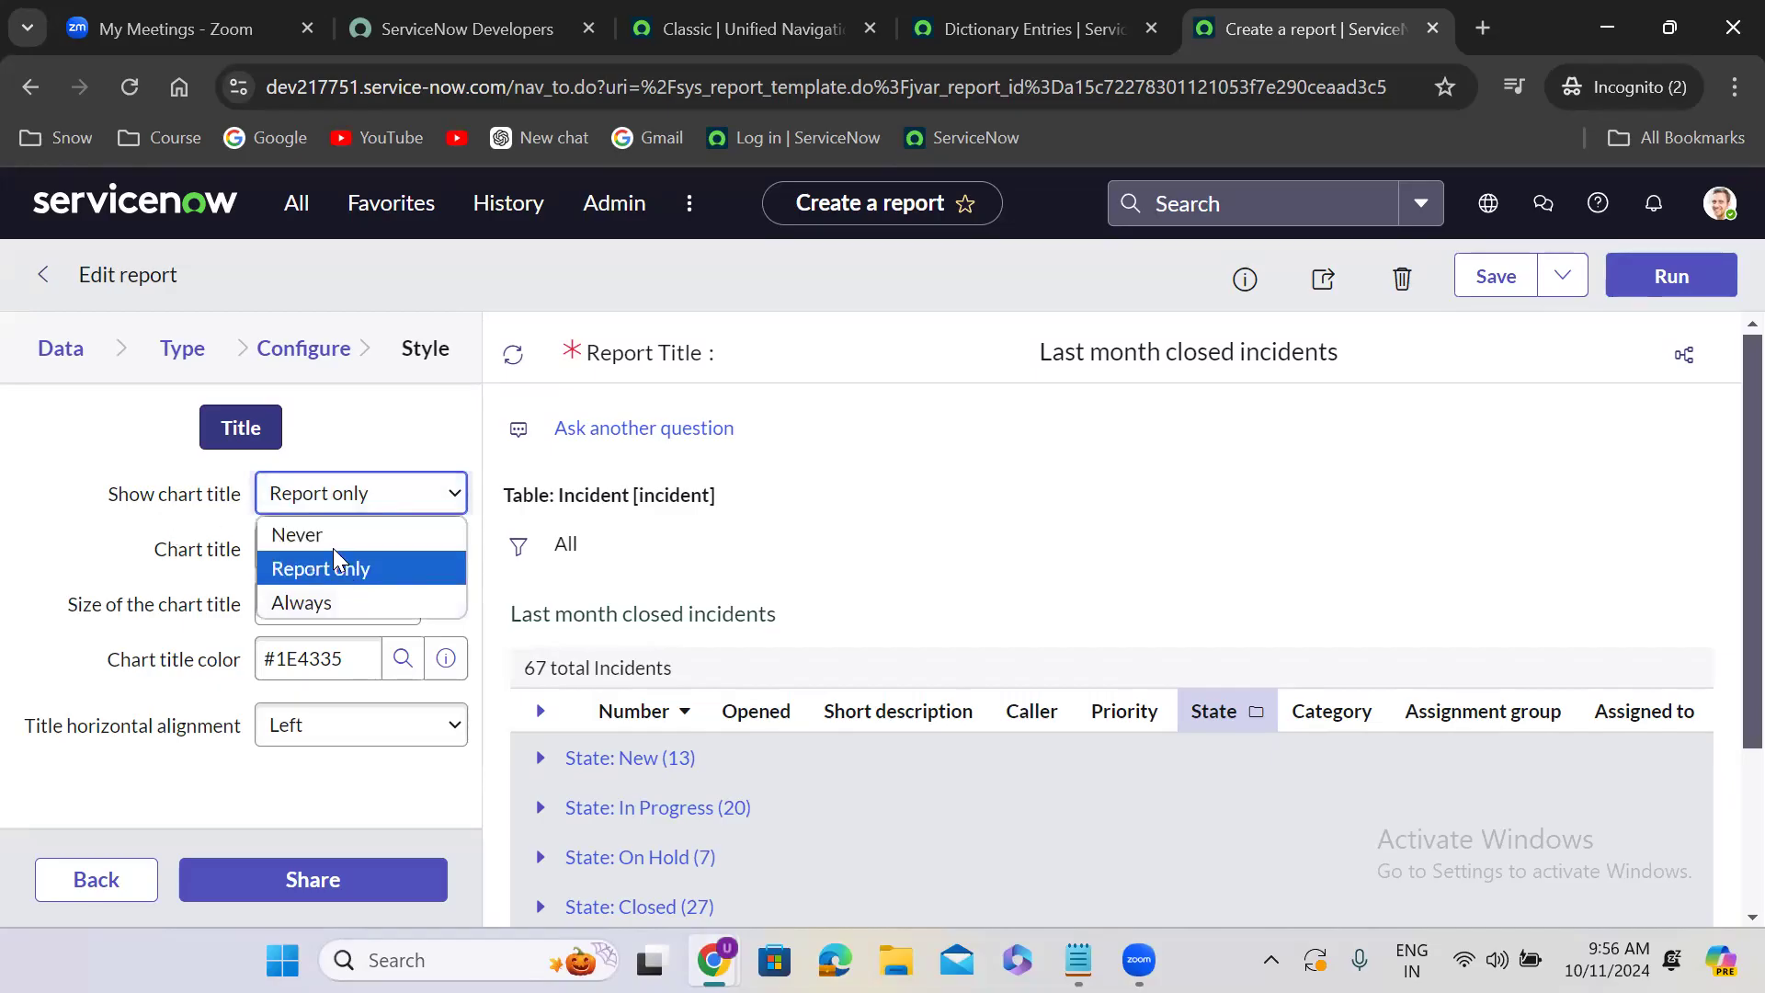
pyautogui.click(345, 603)
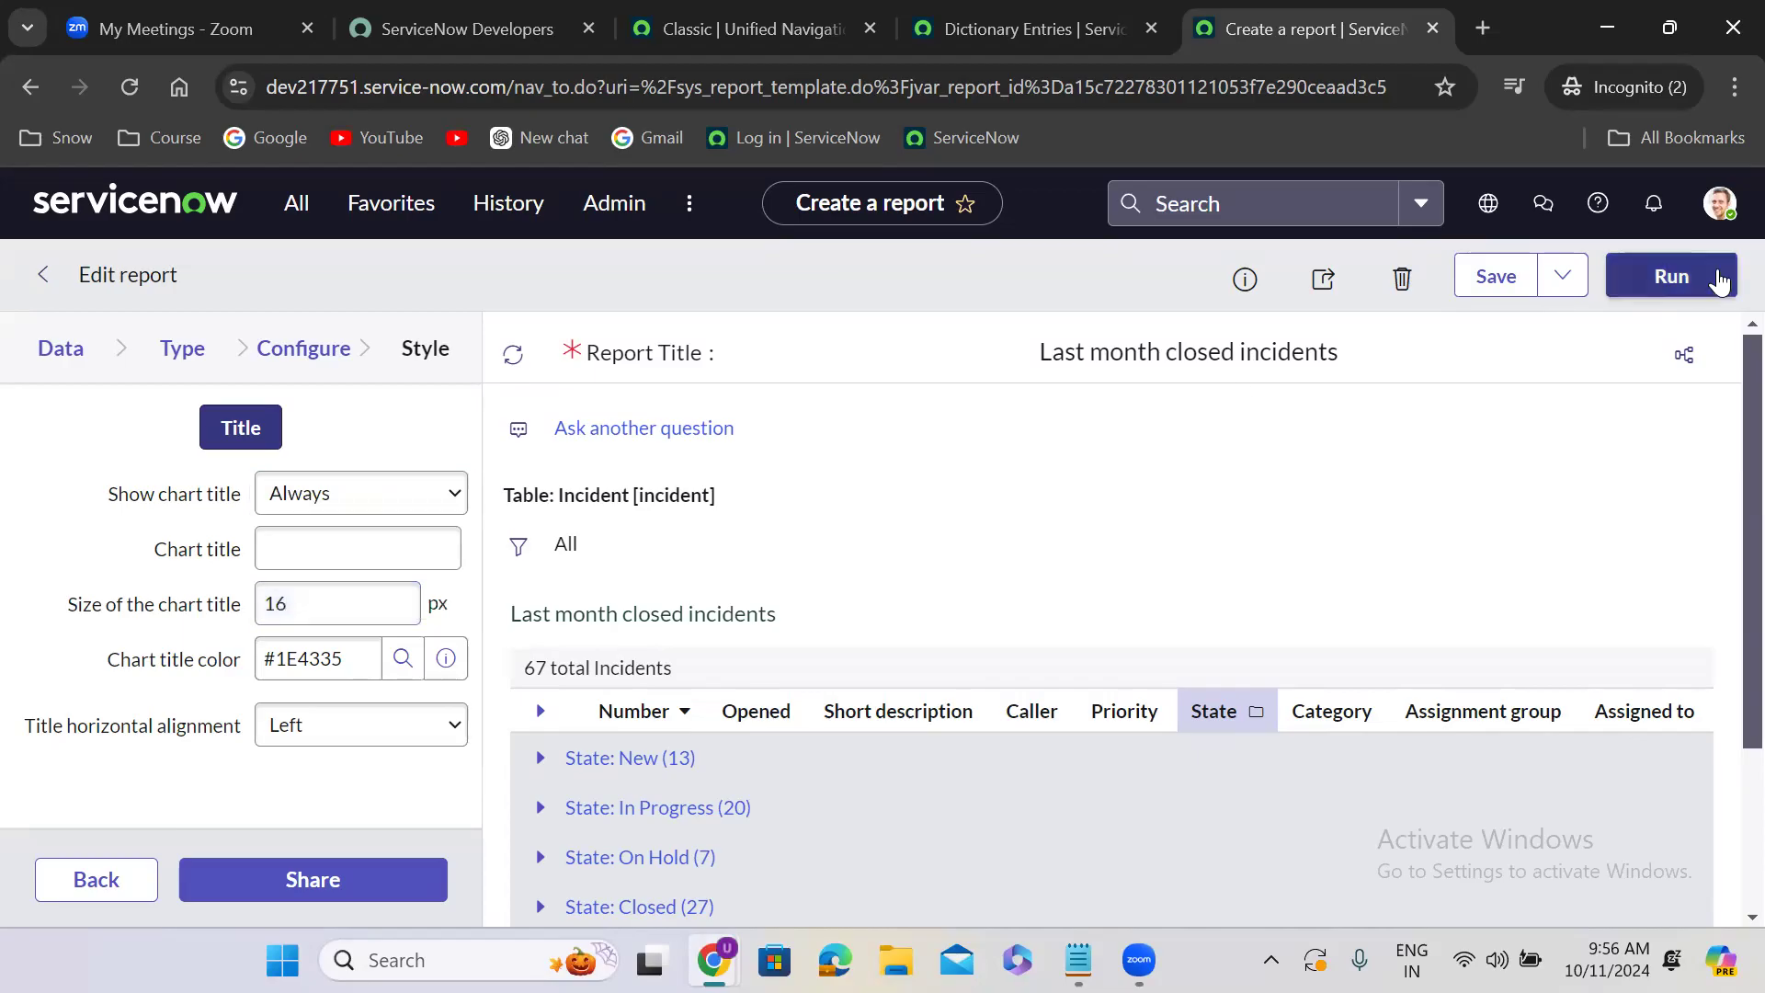
pyautogui.click(1653, 285)
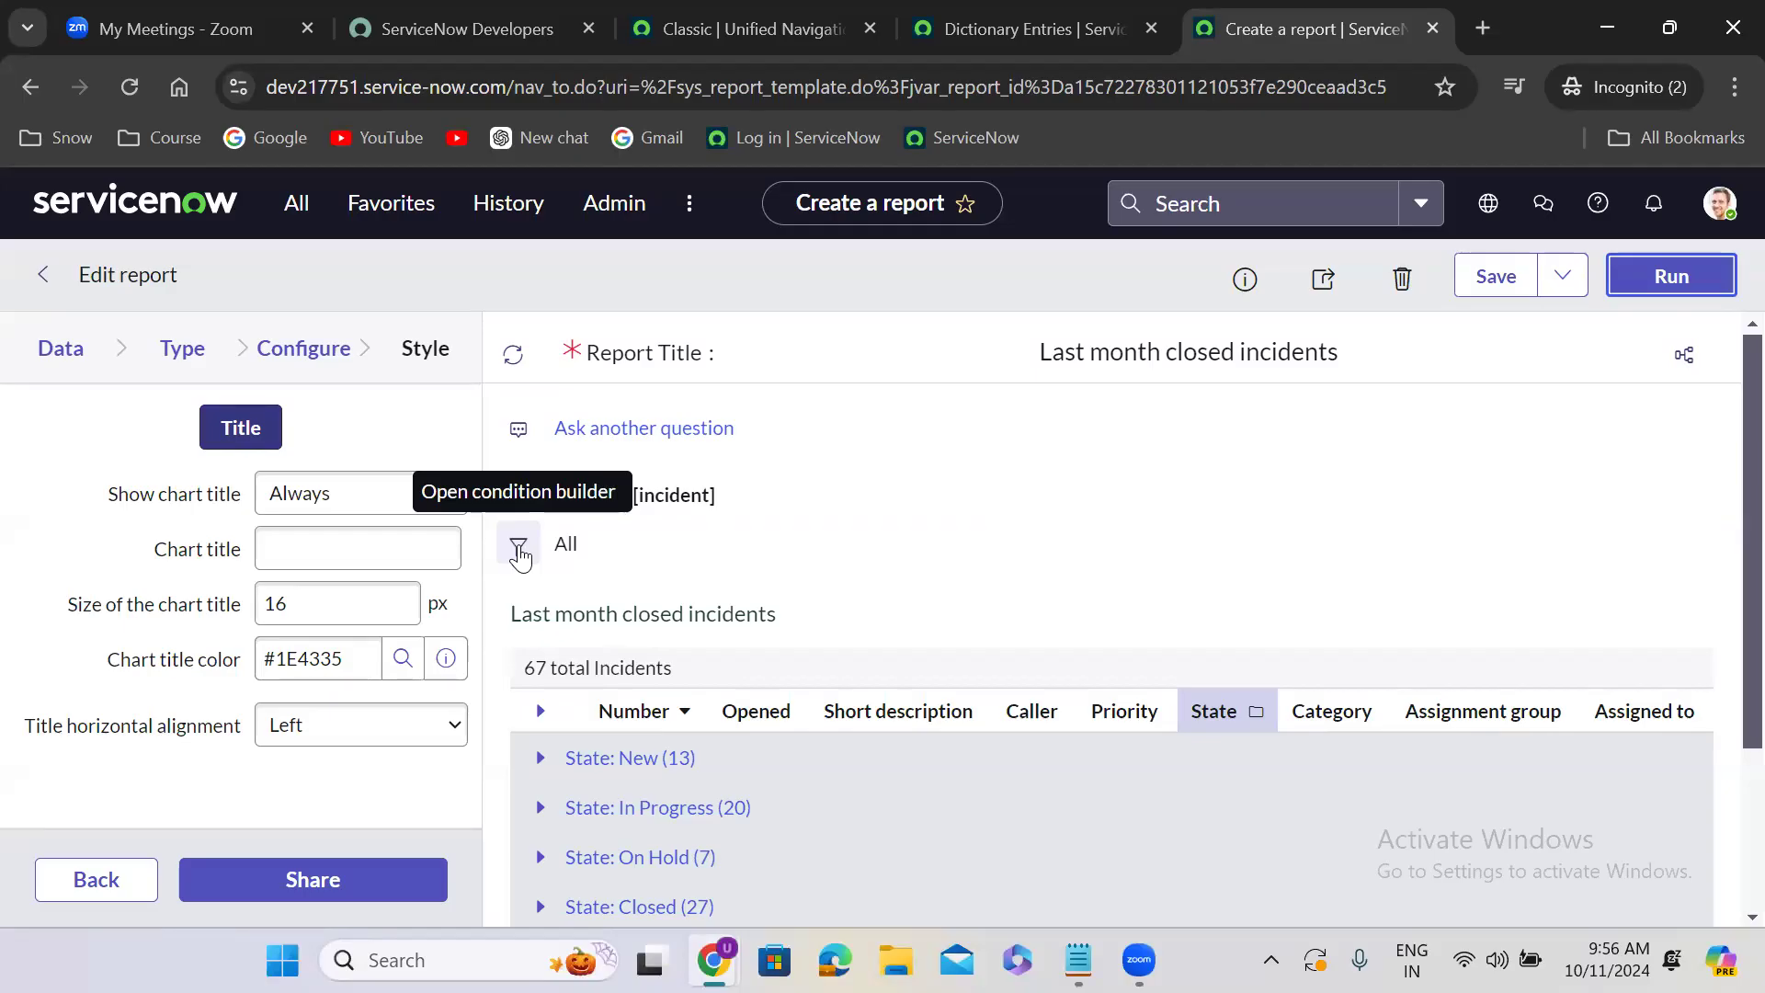
# - Add an incident filter condition to the report: Closed on Last month
pyautogui.click(519, 548)
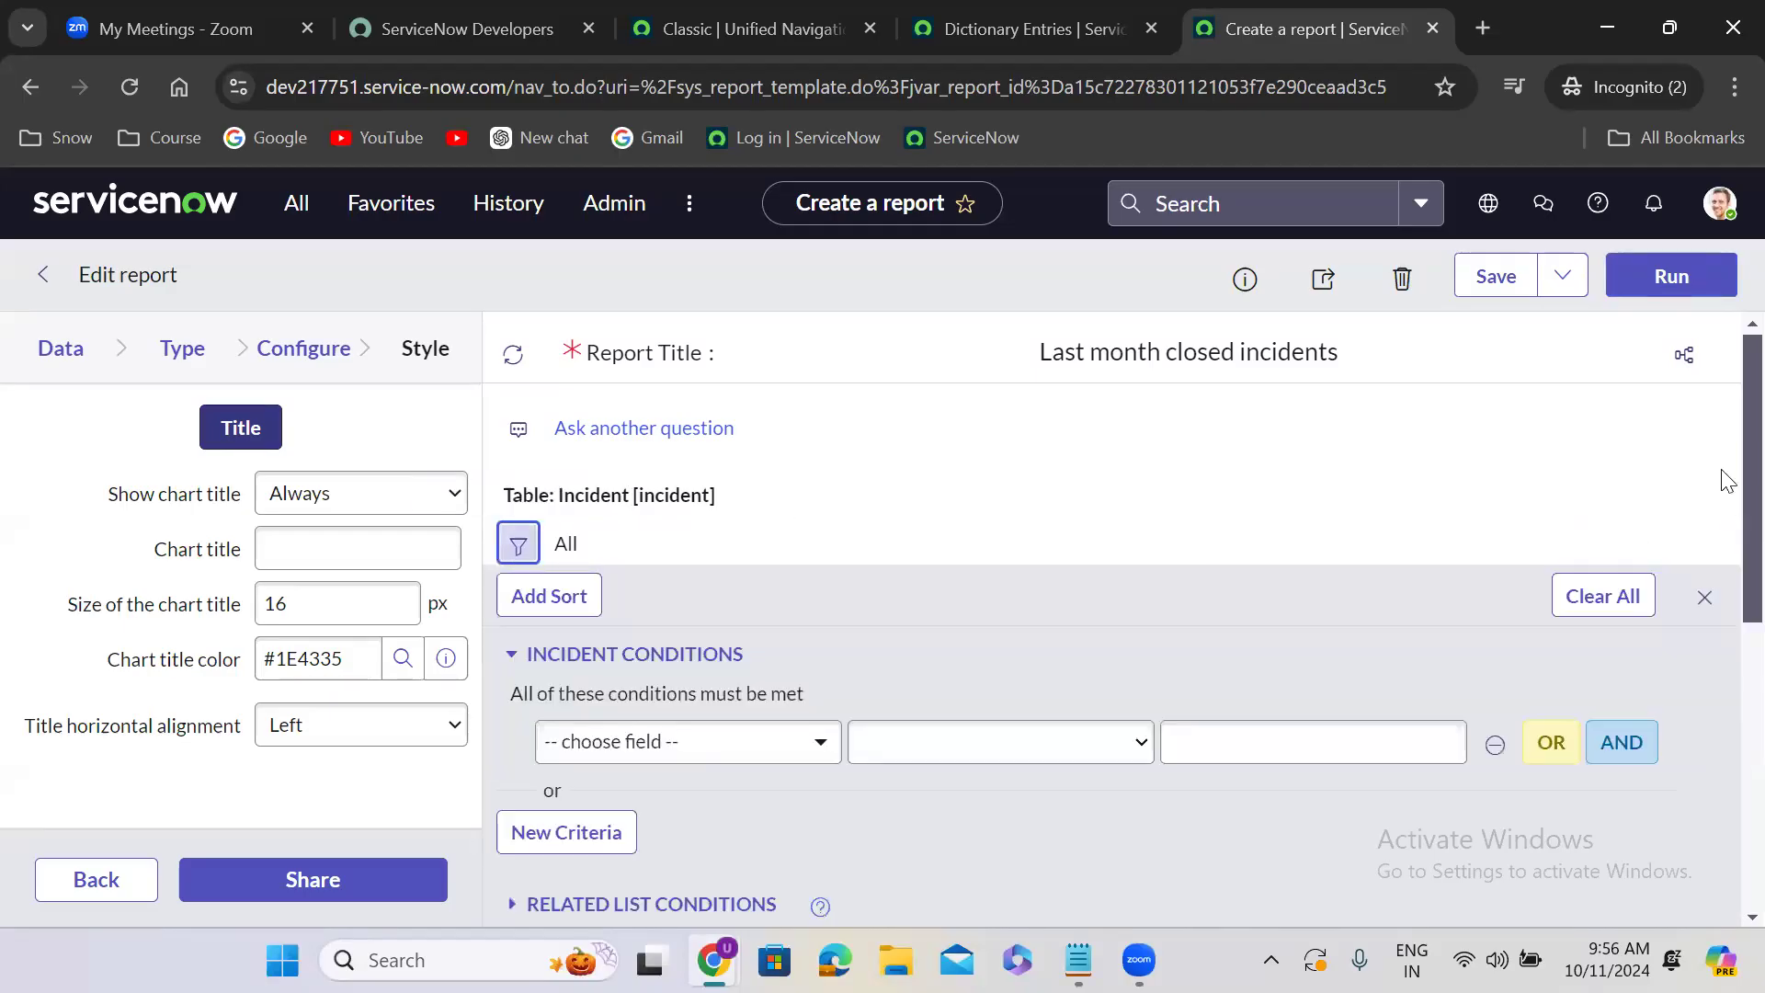
pyautogui.scroll(-3, 1725, 414)
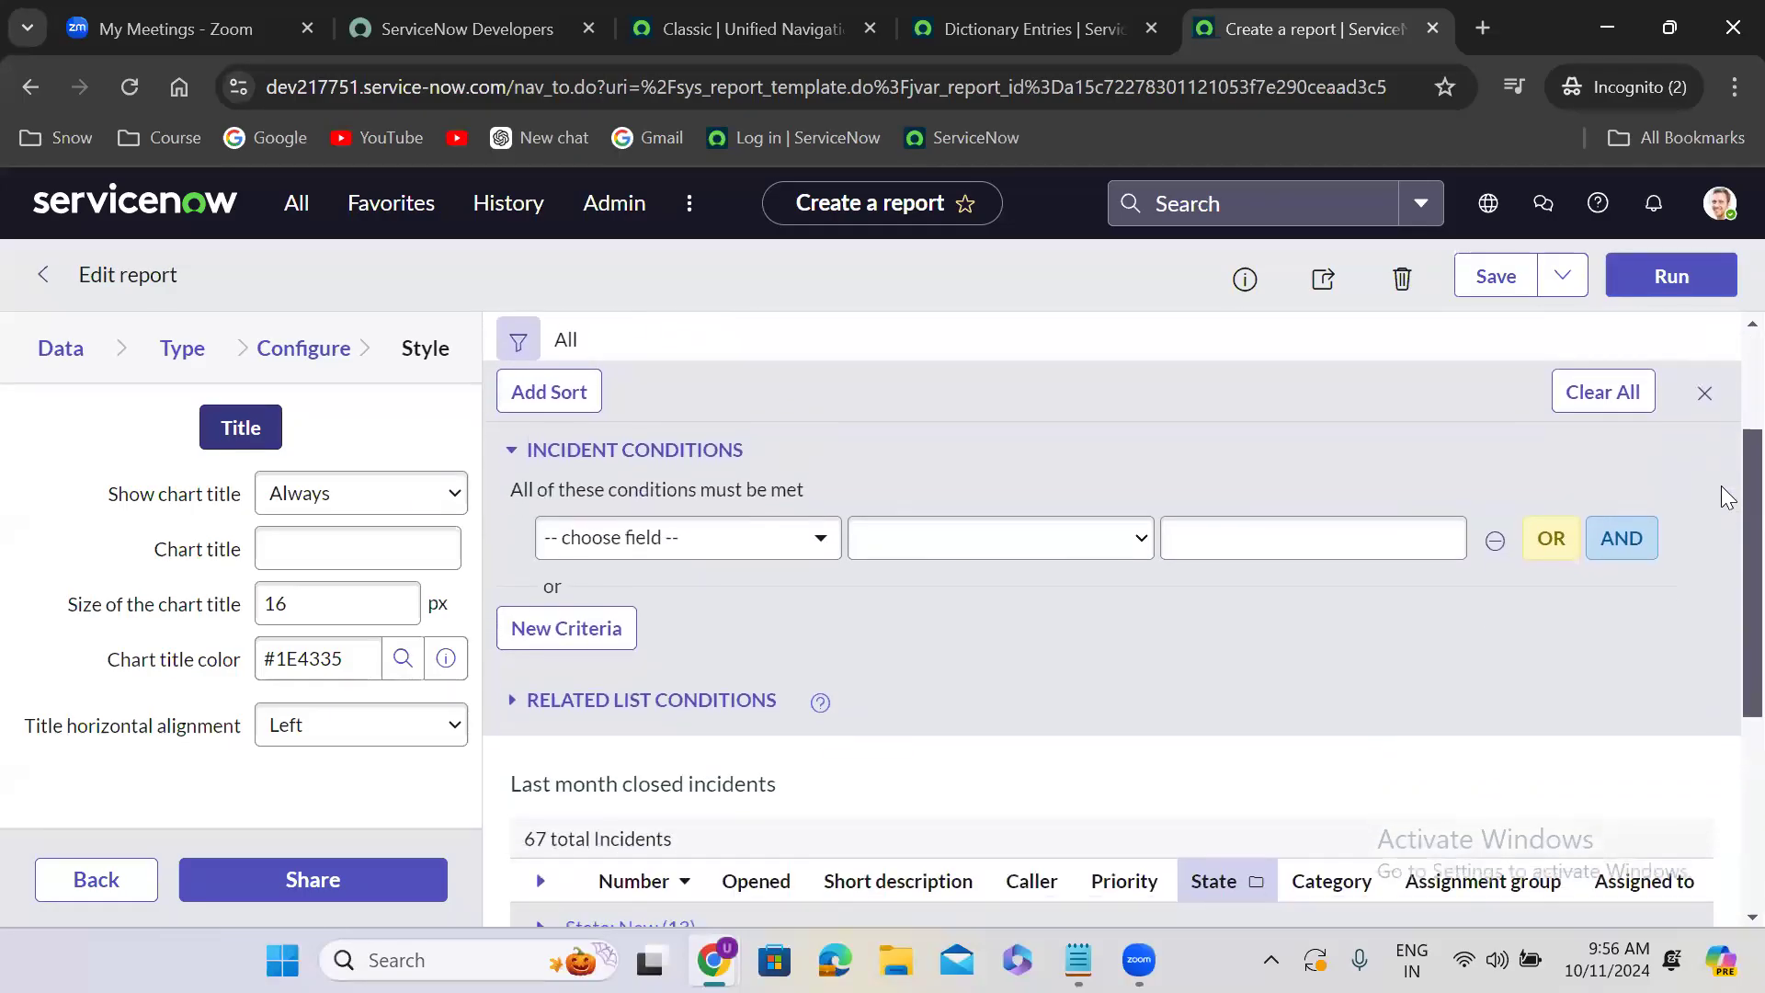
pyautogui.scroll(-1, 1725, 580)
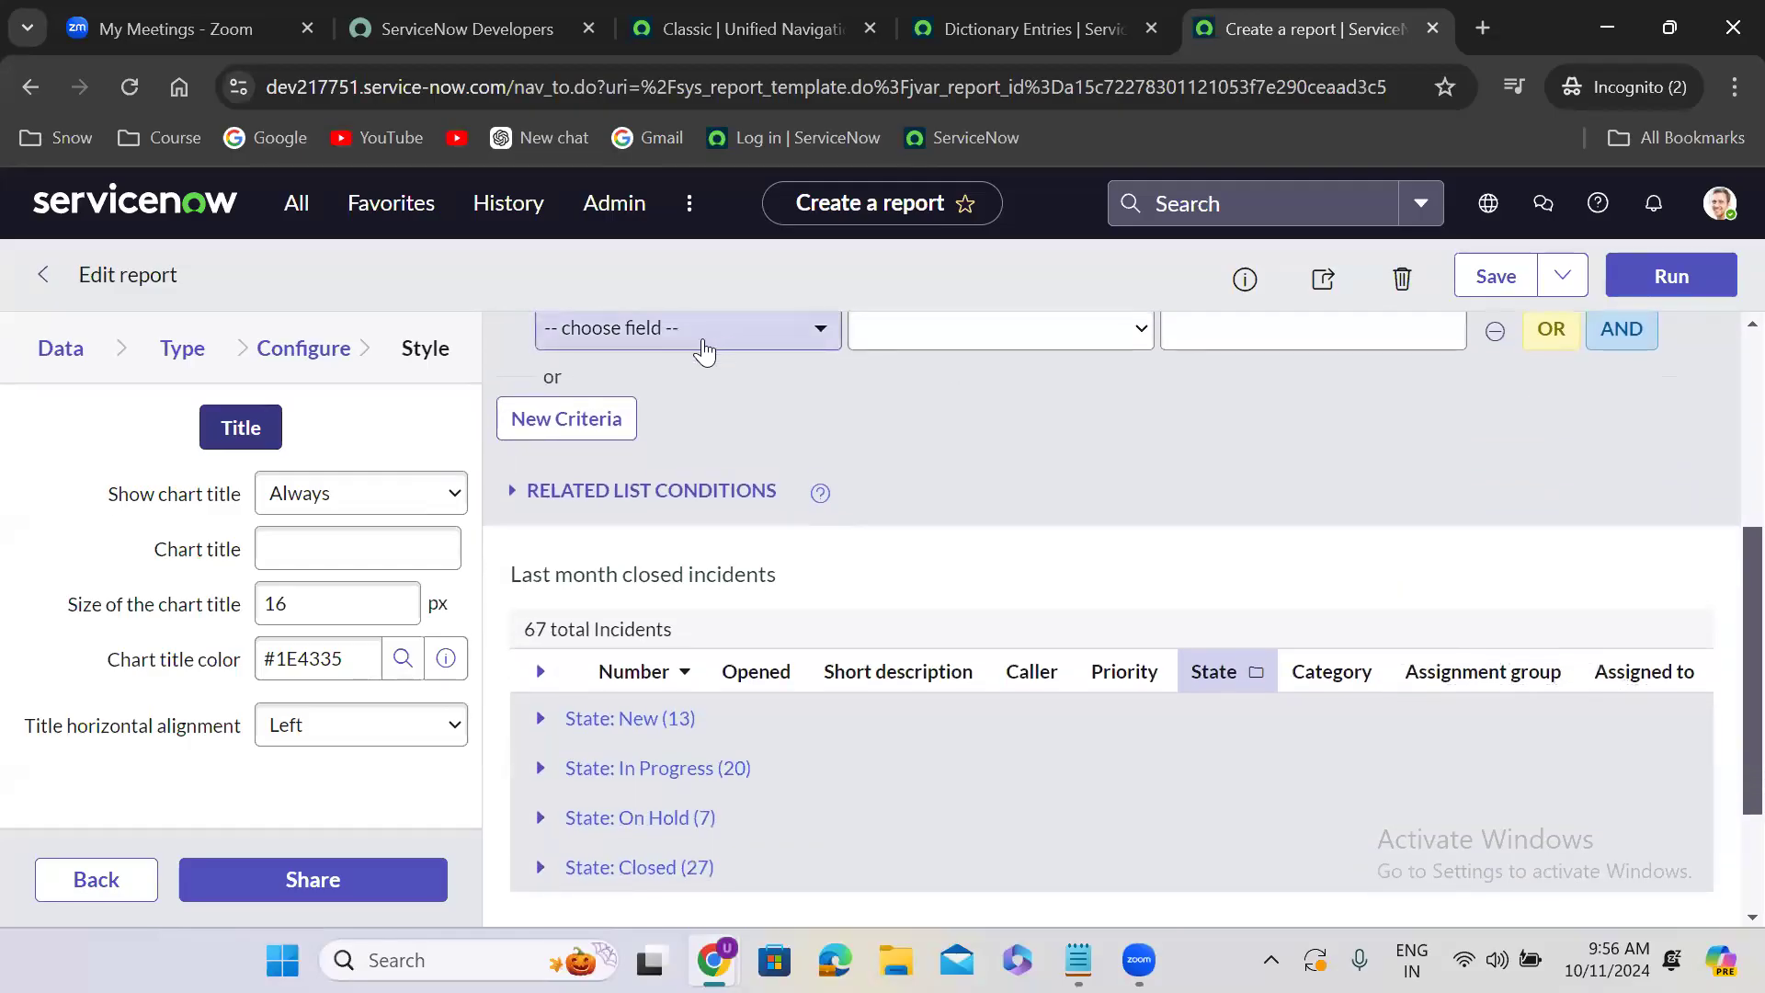
pyautogui.click(704, 352)
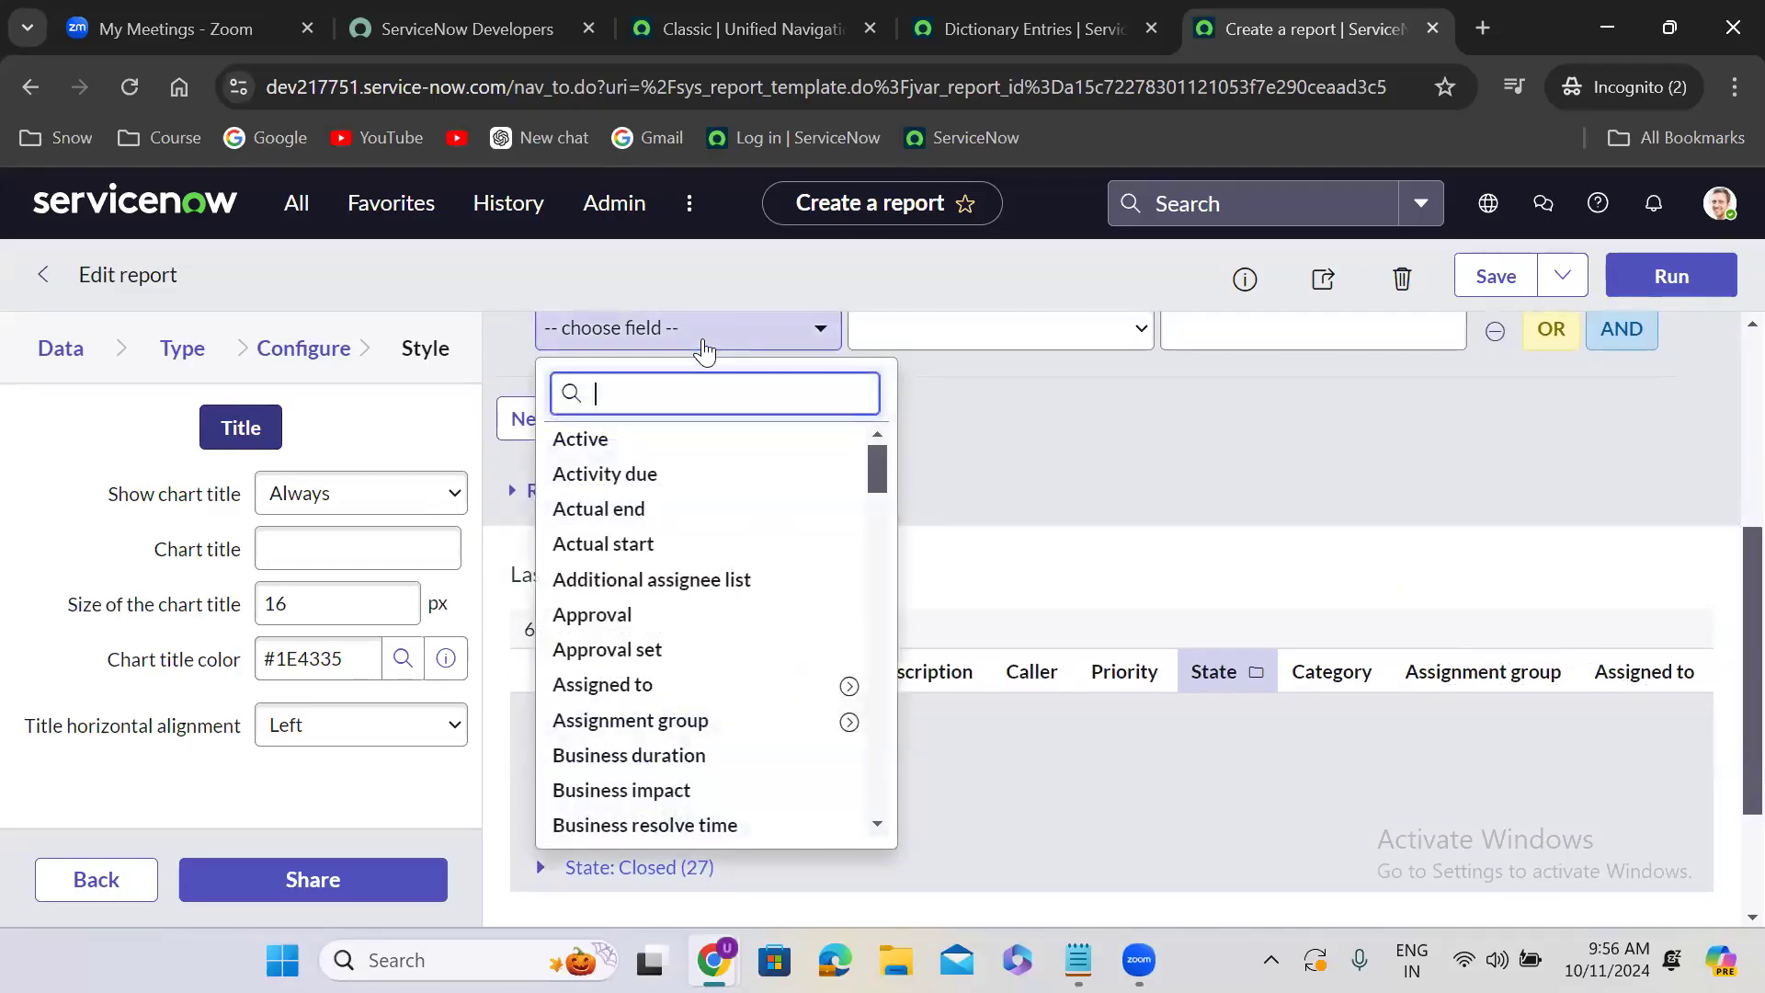
pyautogui.write('closed')
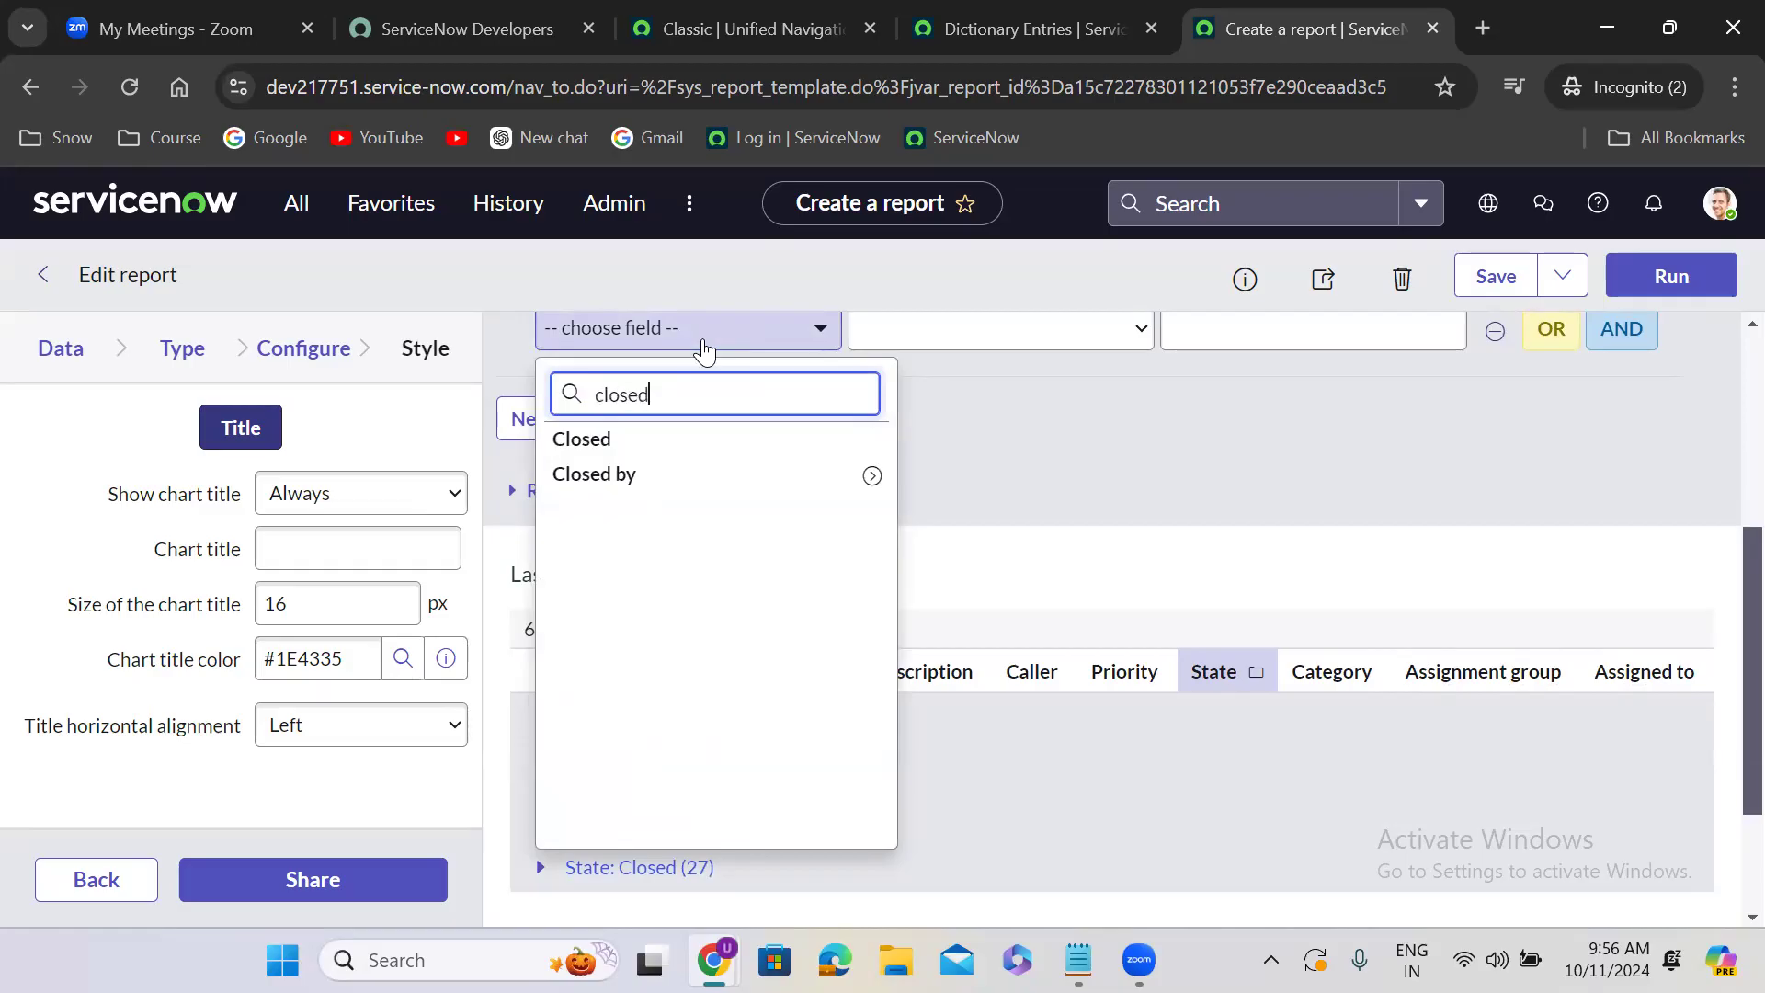
pyautogui.click(717, 440)
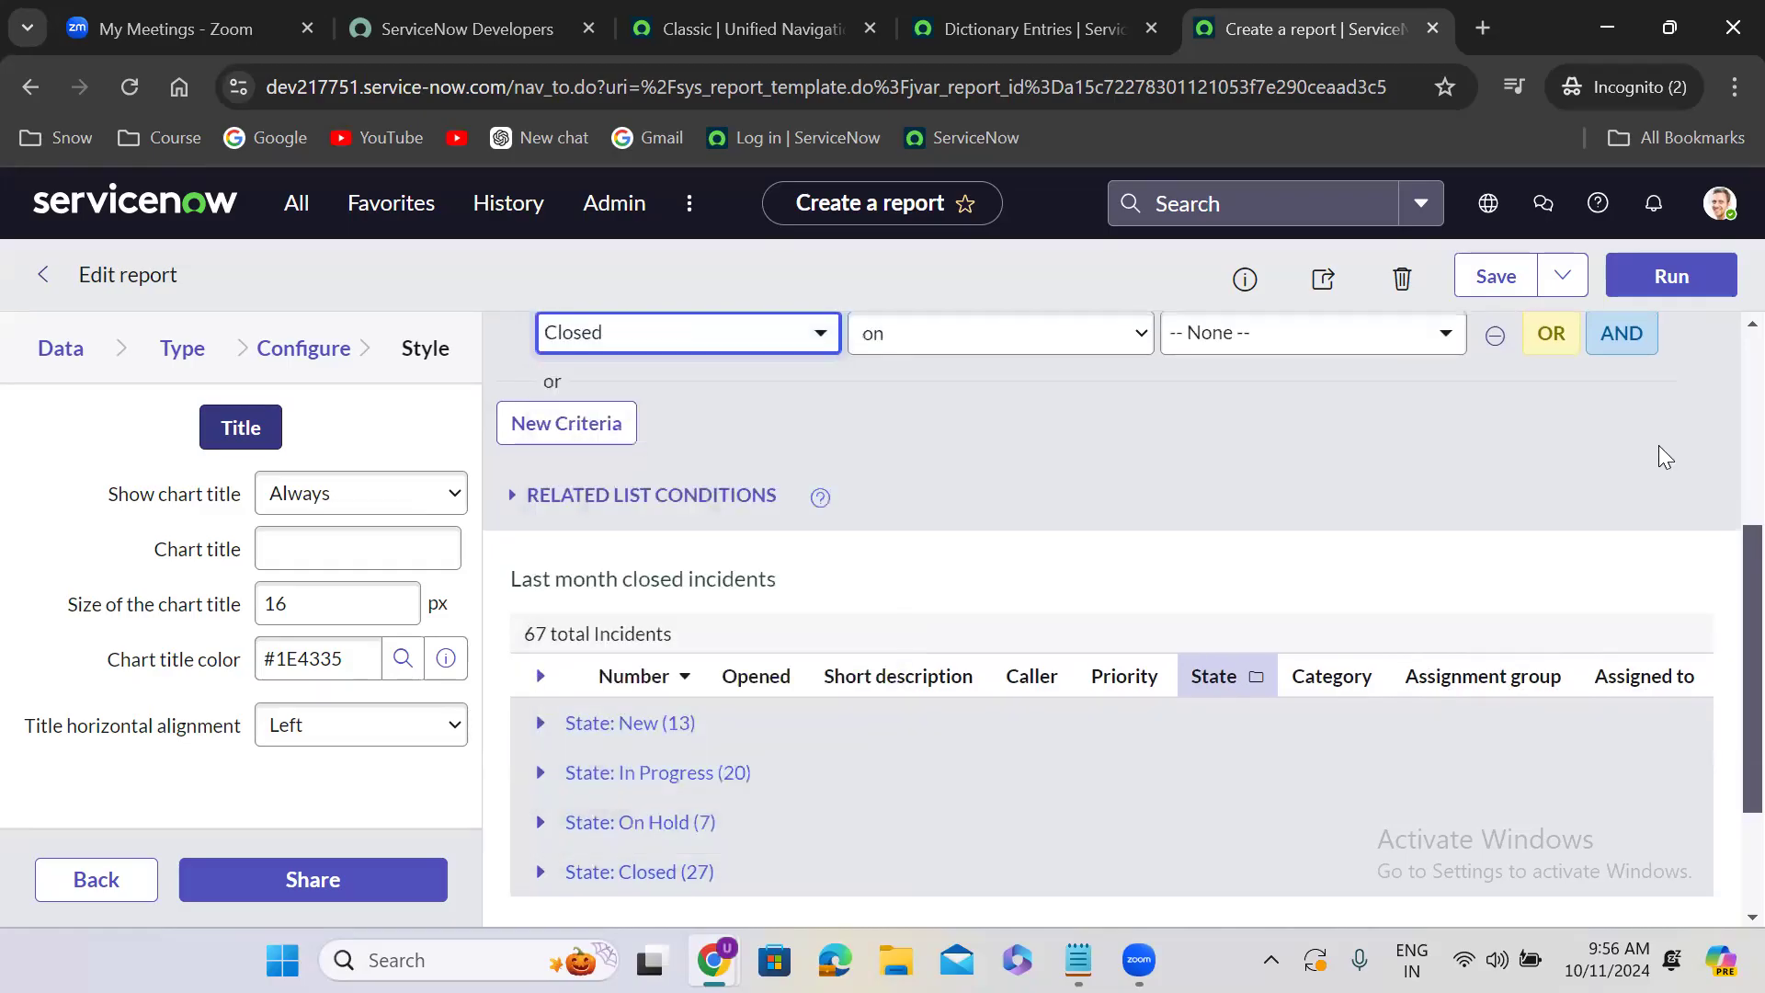
pyautogui.scroll(2, 1711, 658)
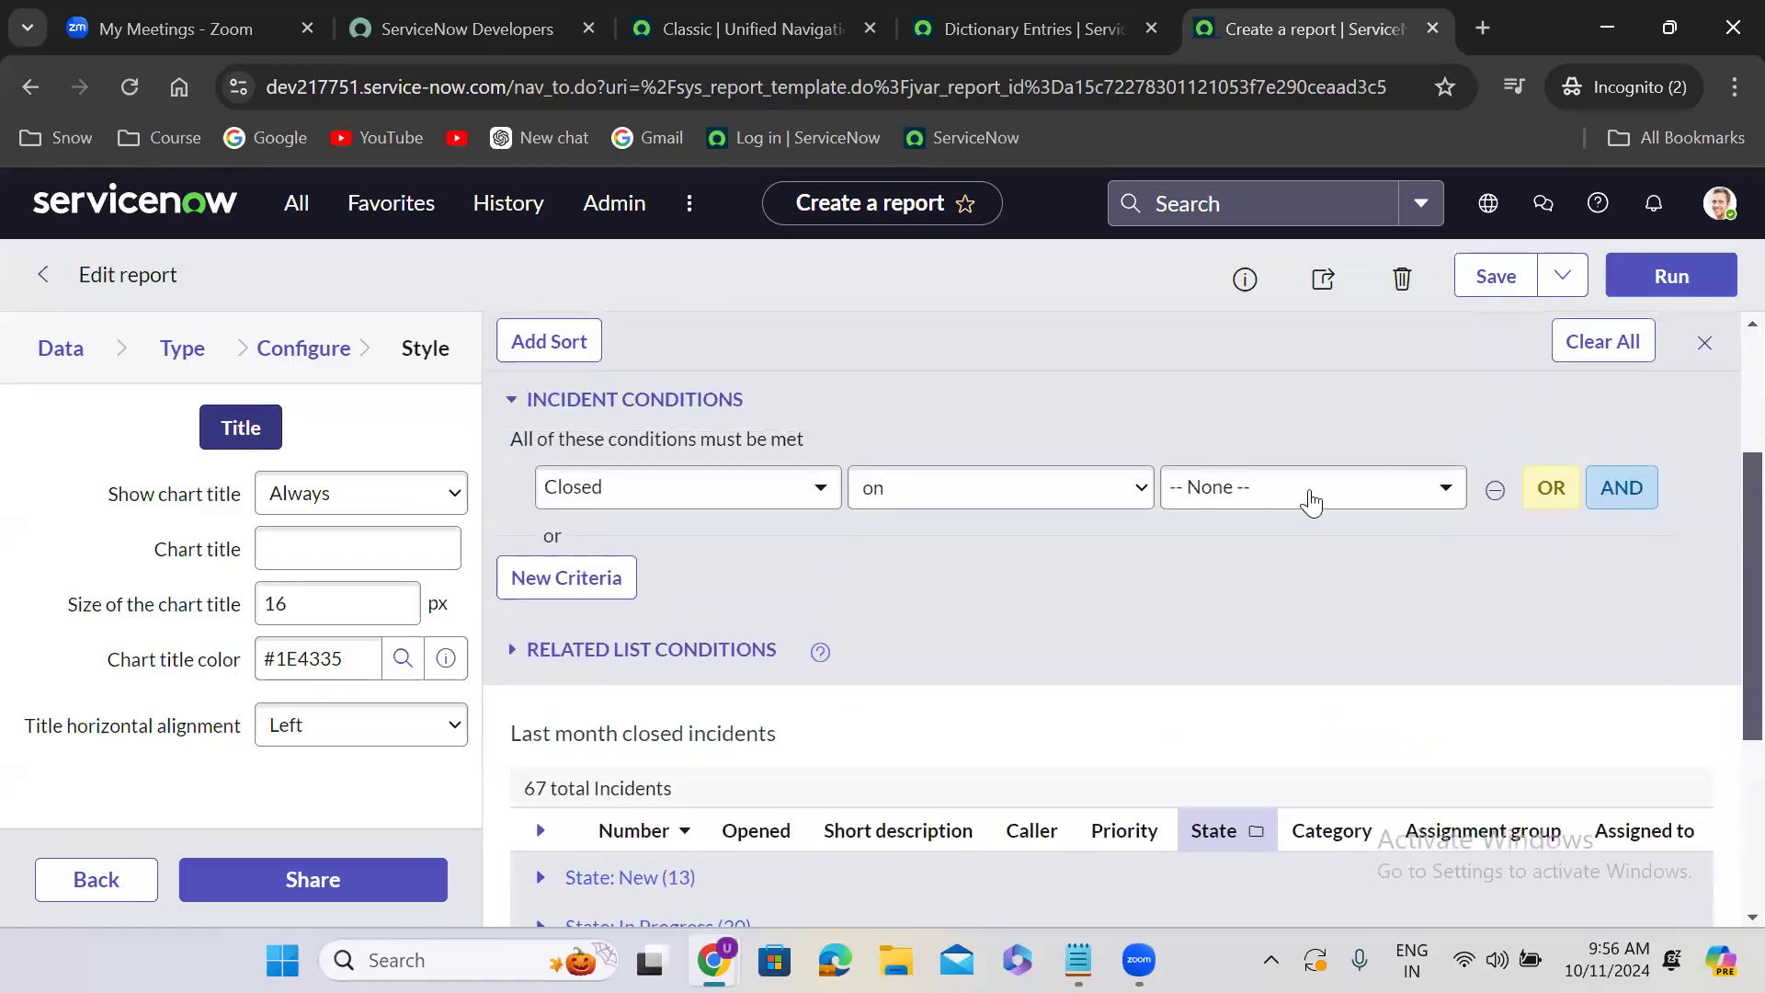
pyautogui.click(1253, 487)
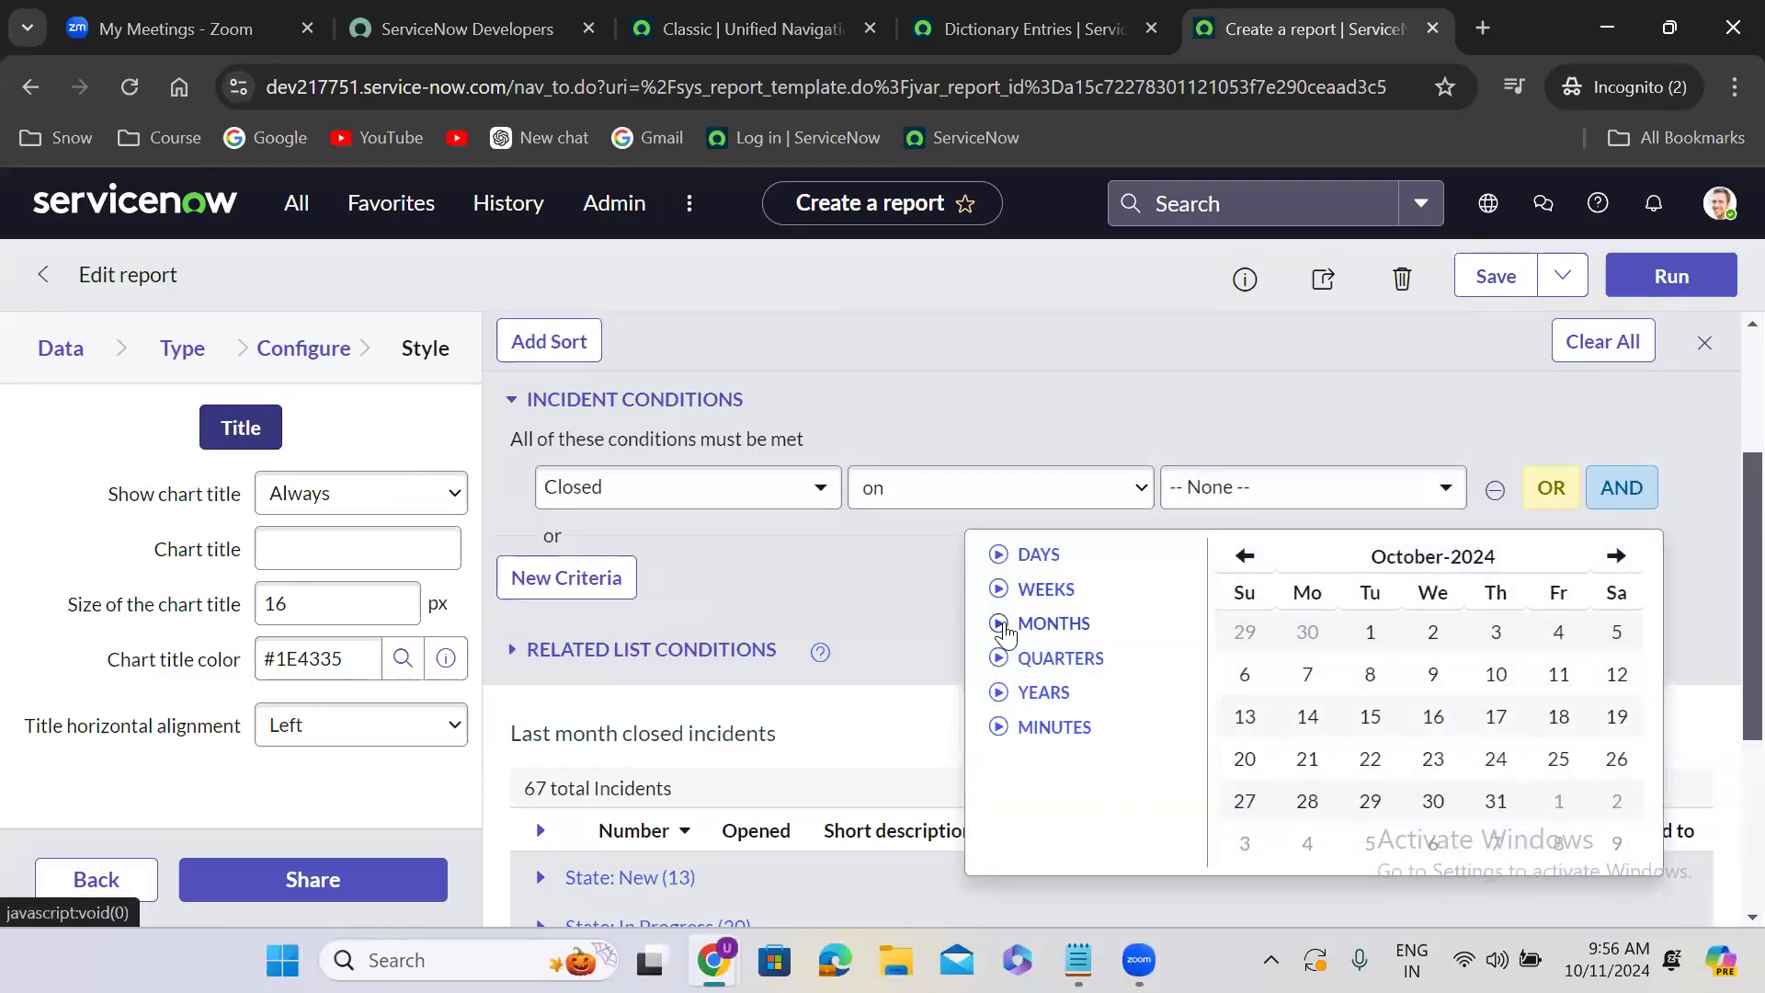
pyautogui.click(1002, 627)
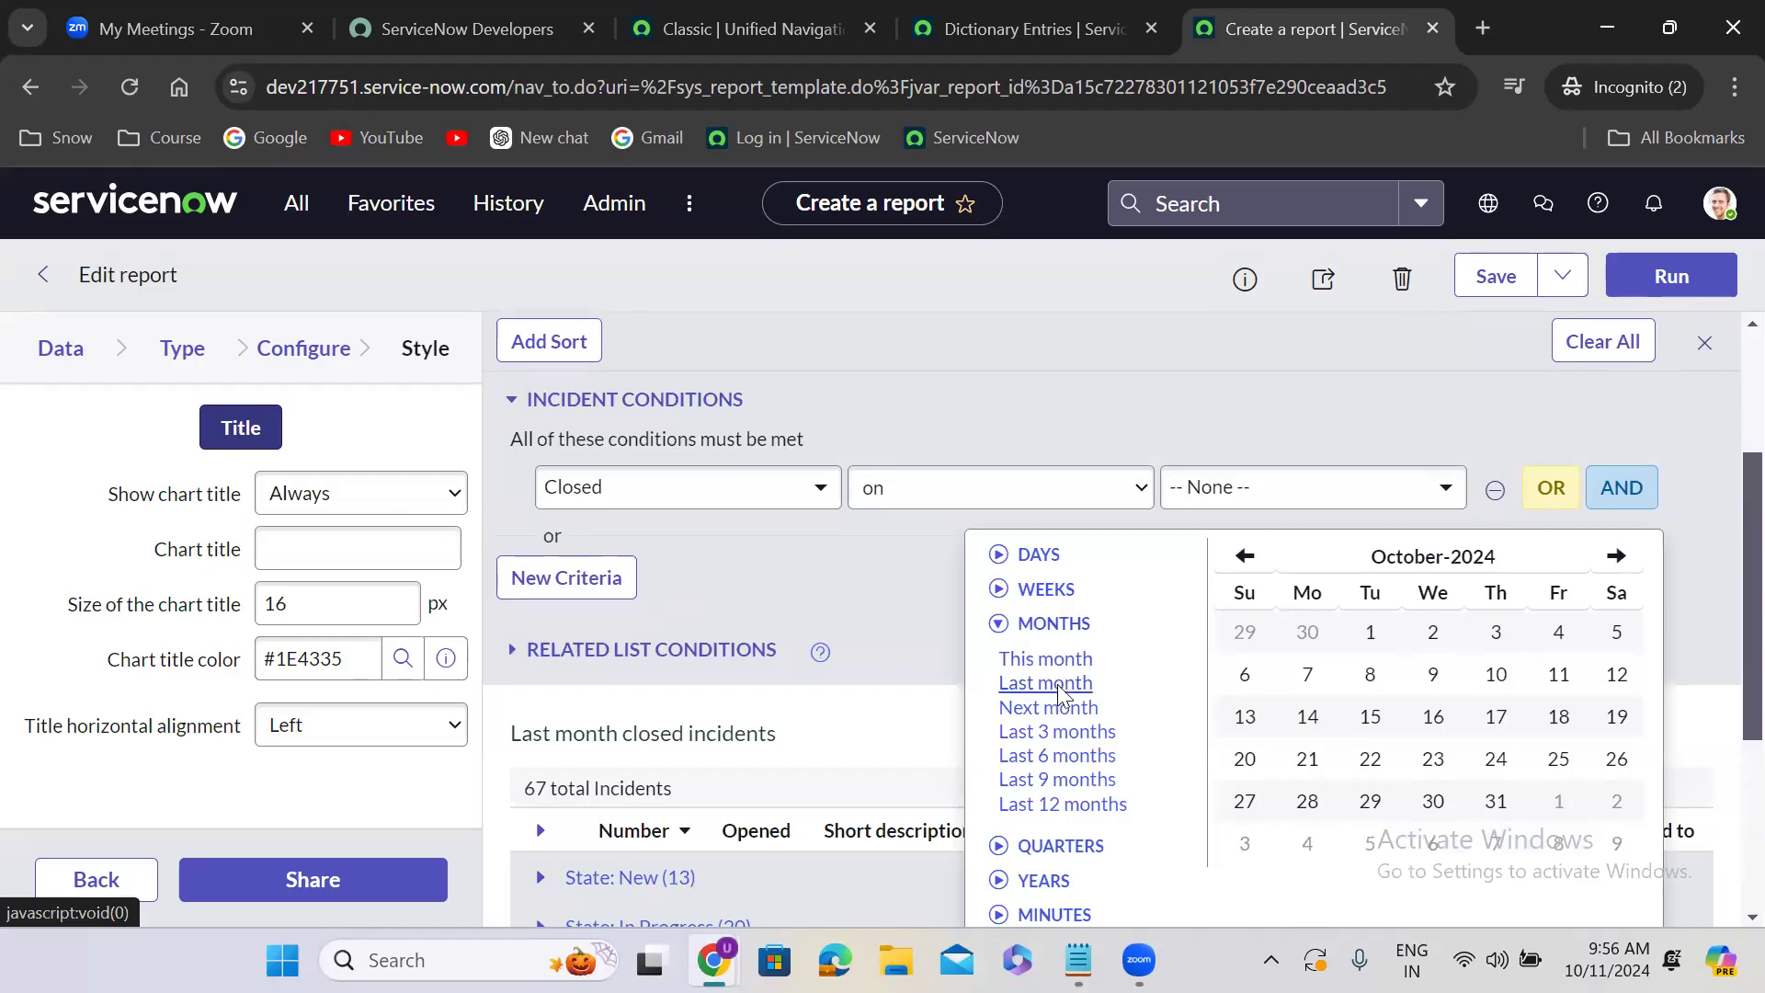
pyautogui.click(1046, 683)
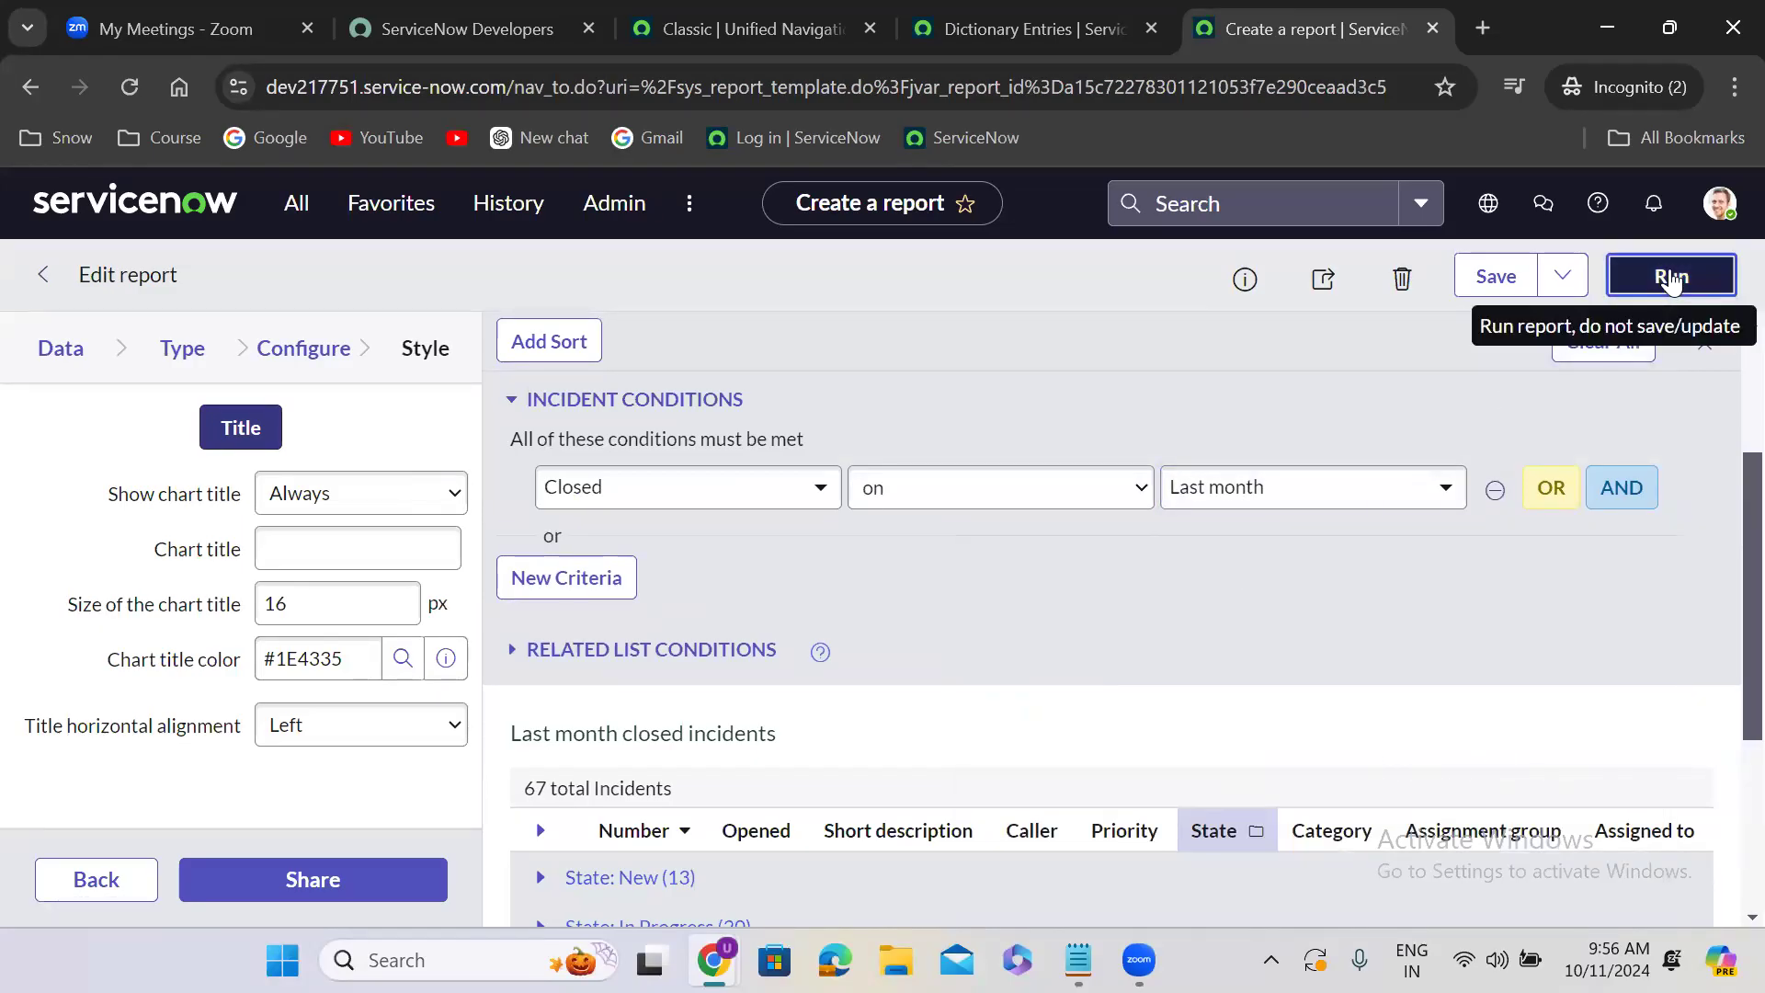
# - Run and save the filtered report, and review its incident list and filter condition
pyautogui.click(1672, 278)
pyautogui.click(1492, 281)
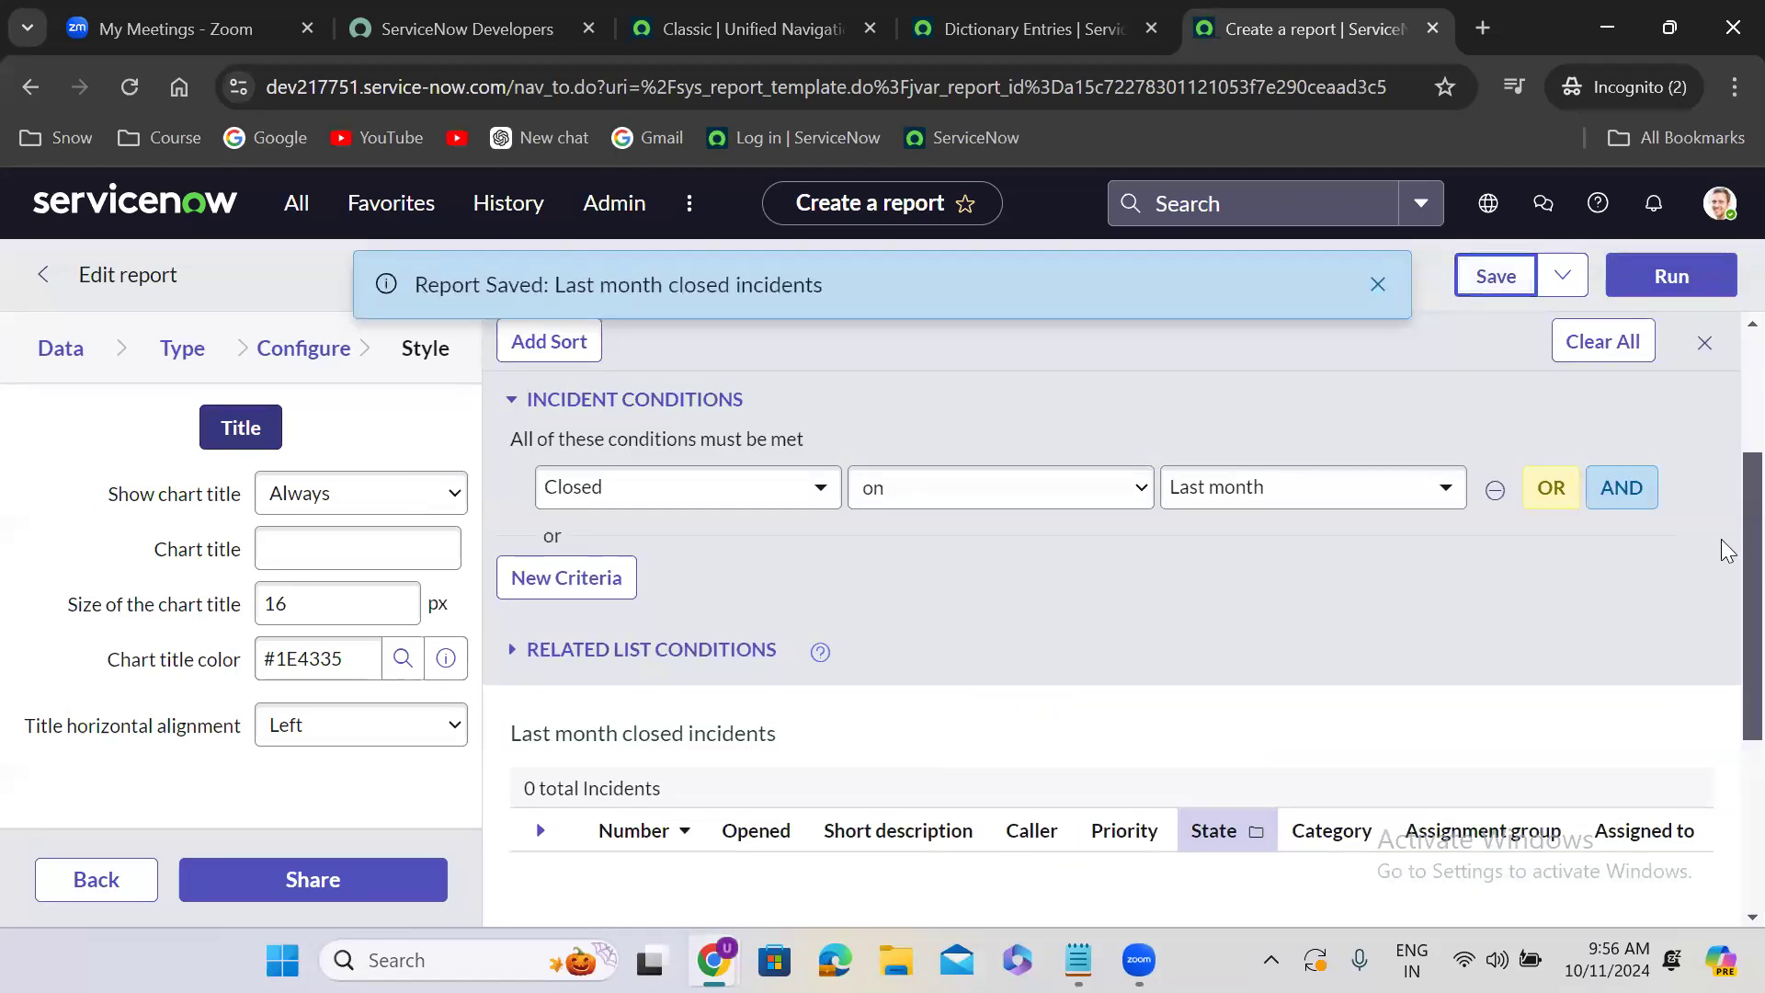
pyautogui.scroll(-1, 1728, 650)
pyautogui.scroll(-2, 1728, 650)
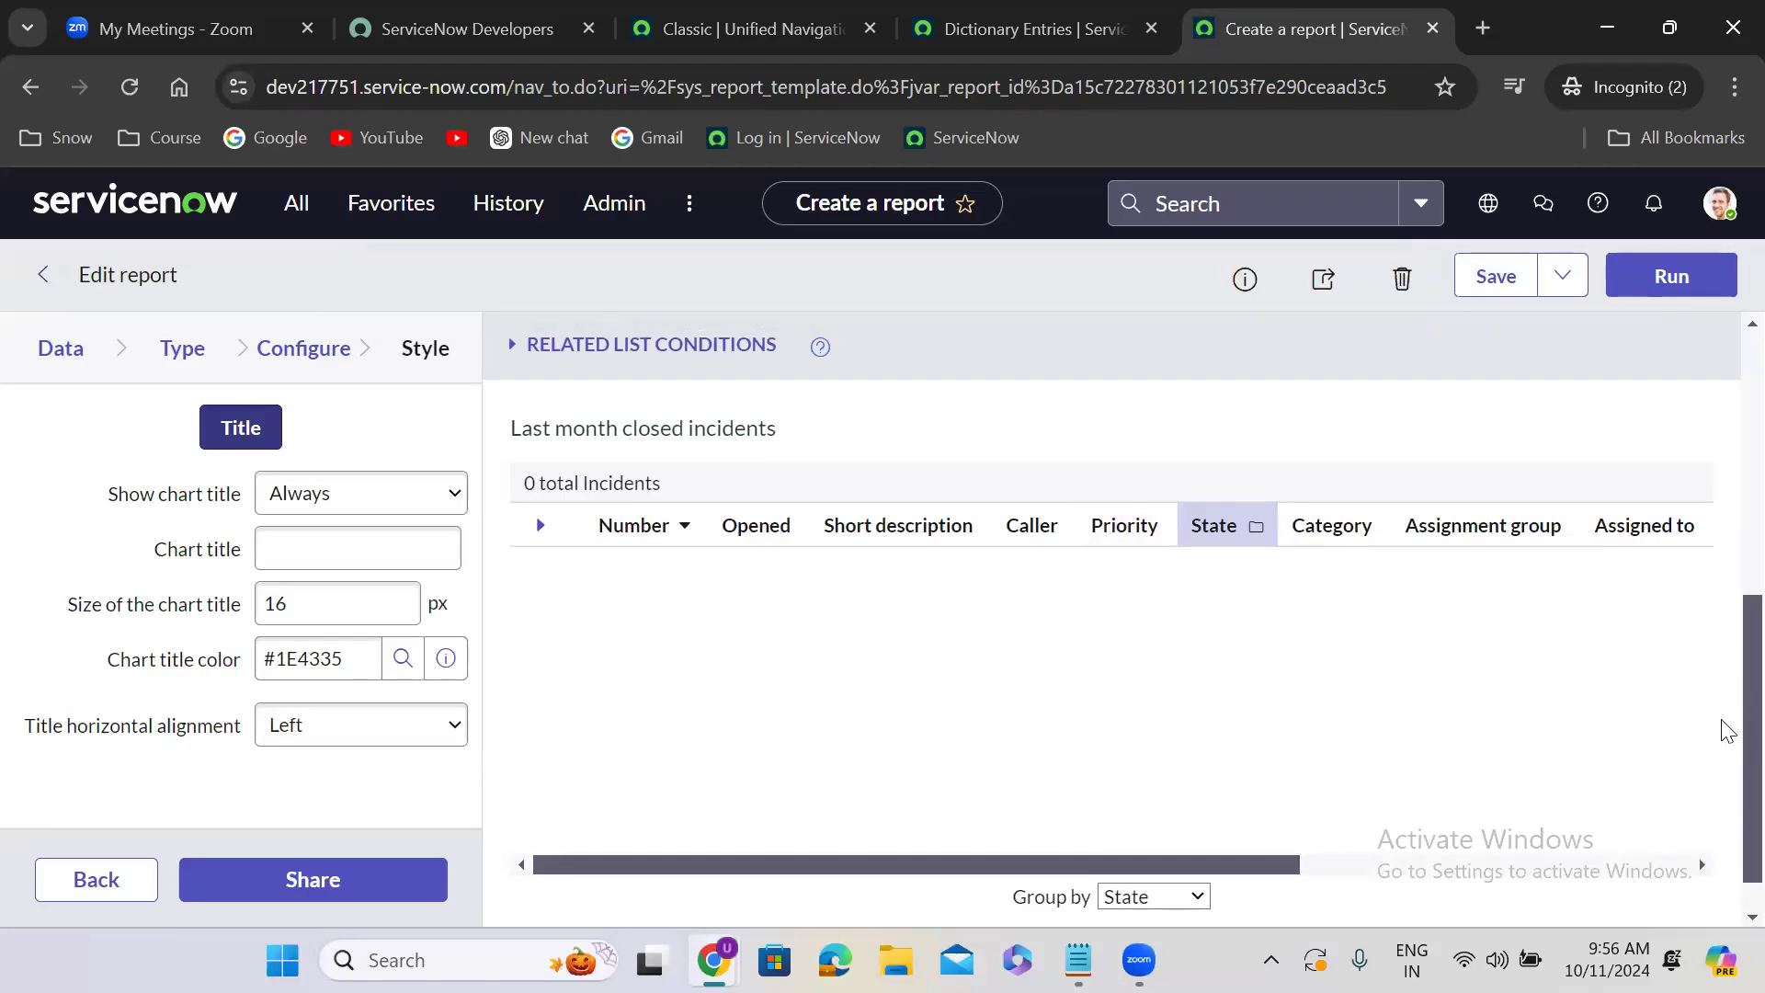
pyautogui.scroll(2, 1724, 561)
pyautogui.scroll(2, 1721, 559)
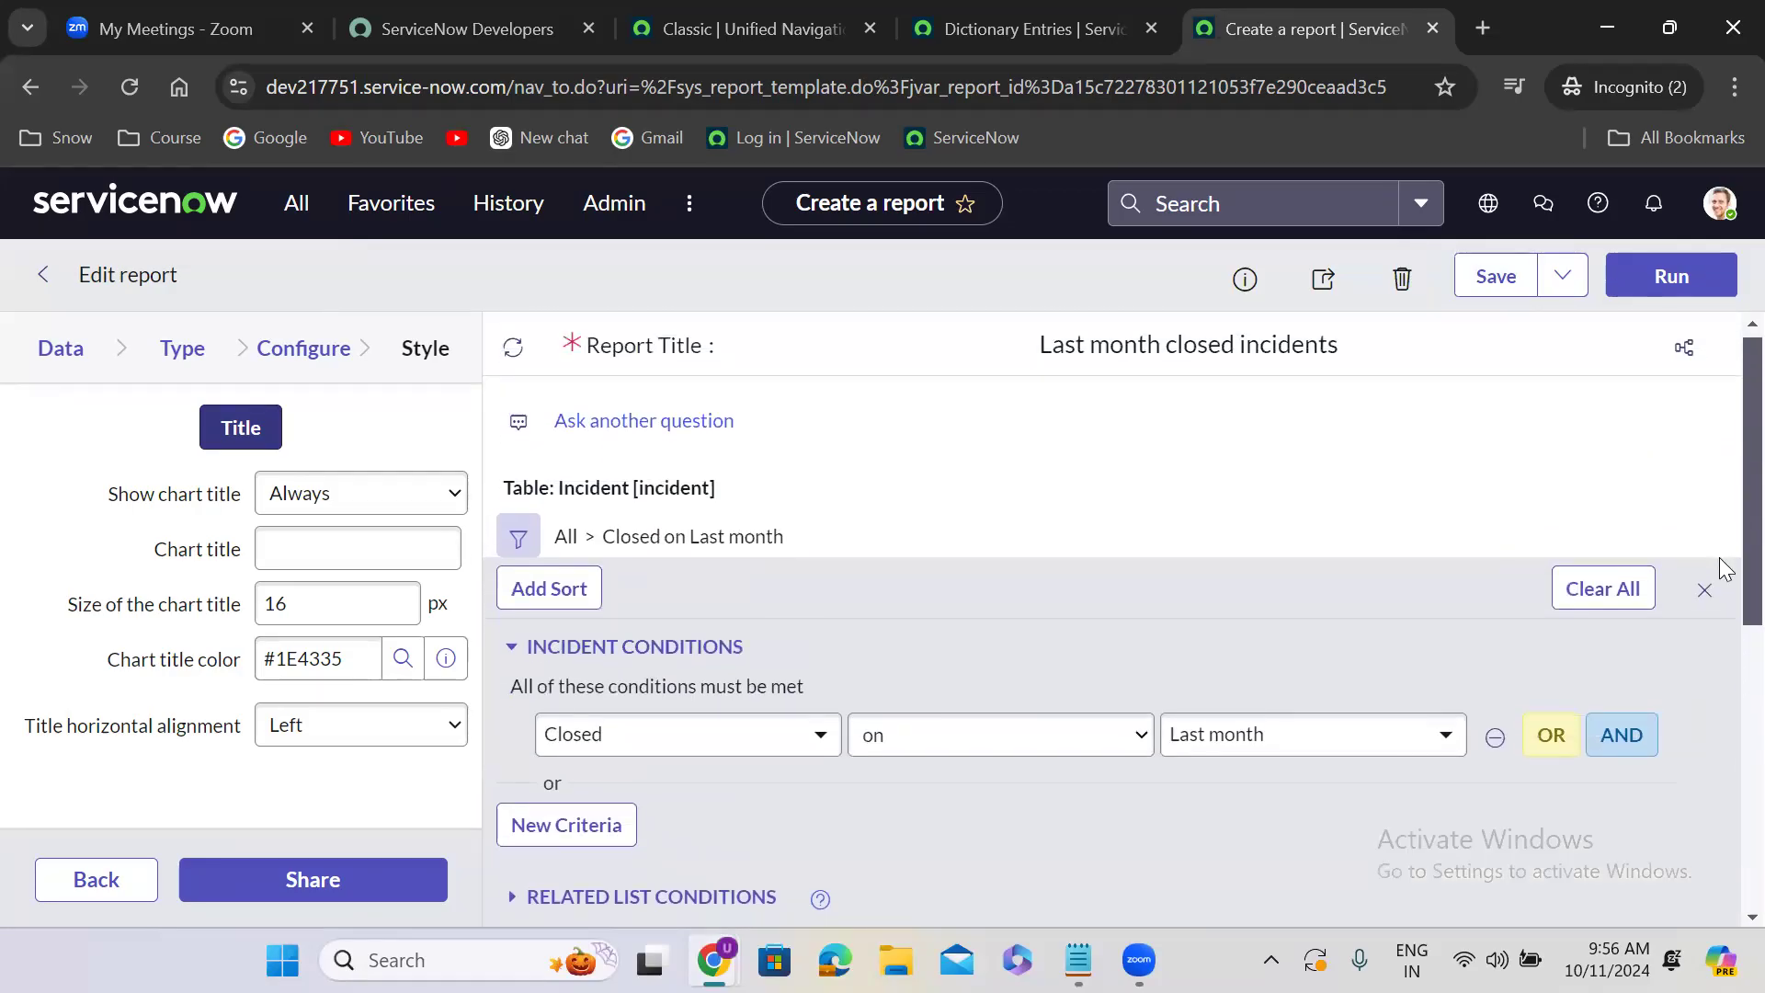
pyautogui.scroll(-1, 1725, 607)
pyautogui.scroll(-1, 1727, 641)
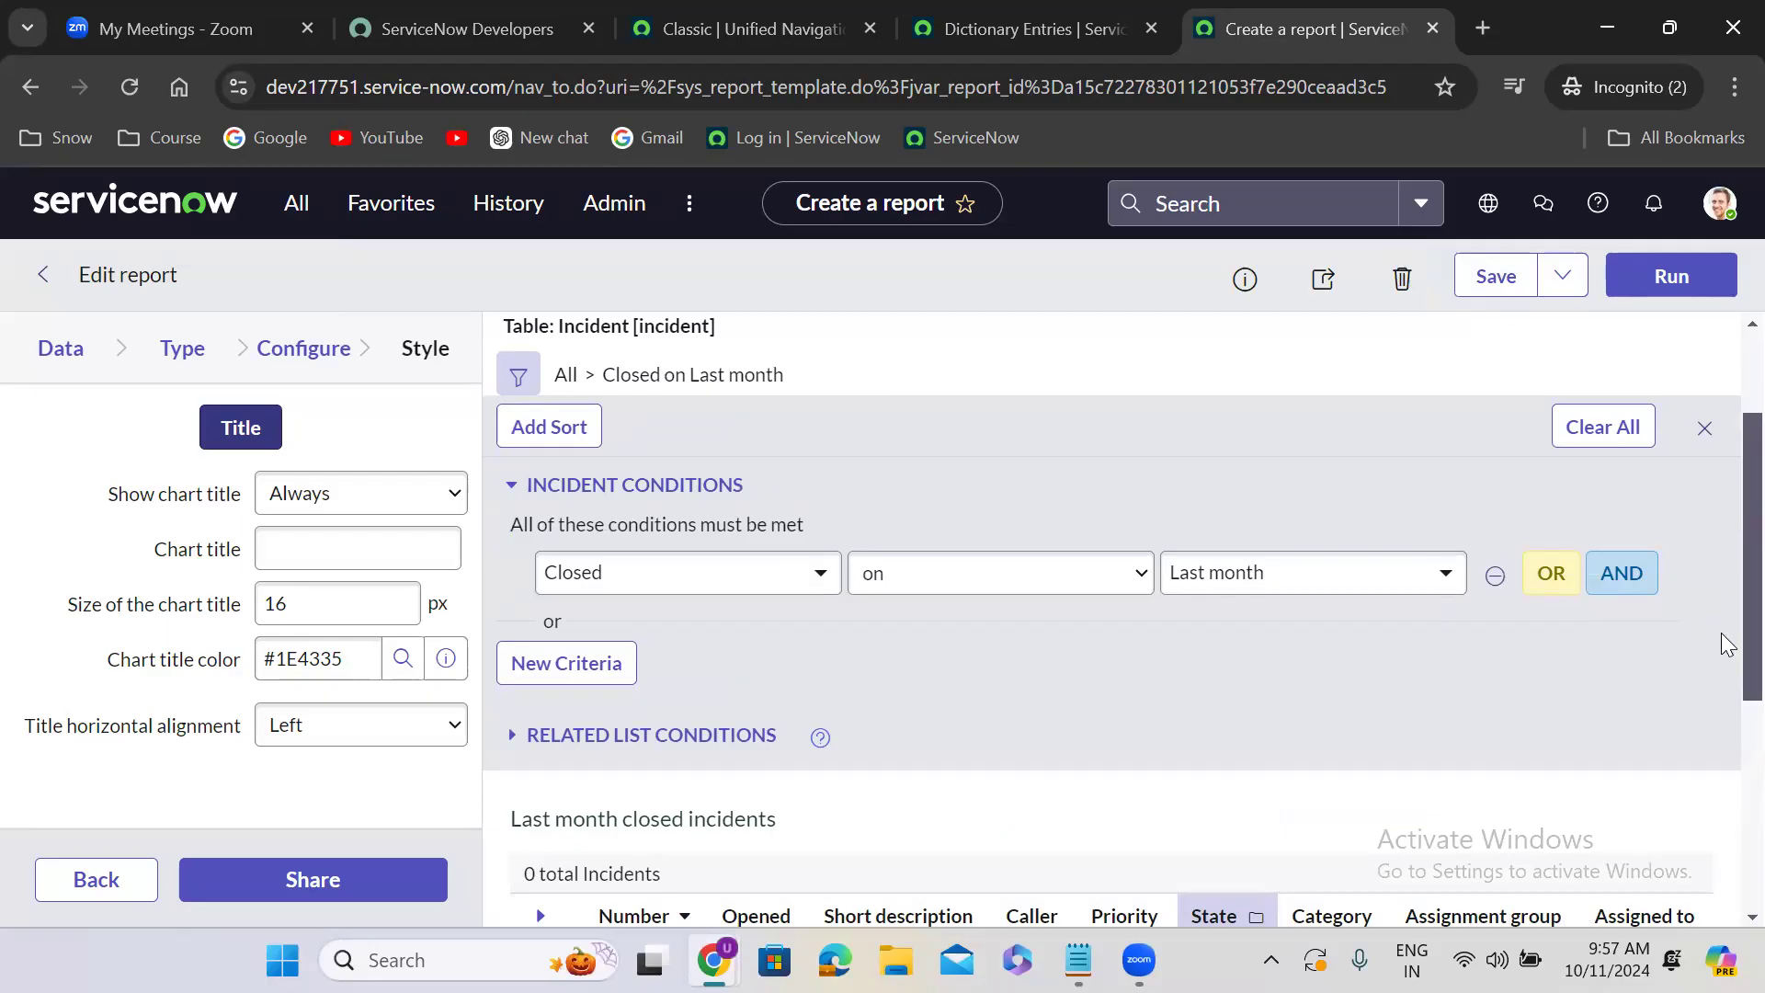
# - Save the report and set its sharing to Everyone, requiring the itil role
pyautogui.scroll(-2, 1727, 644)
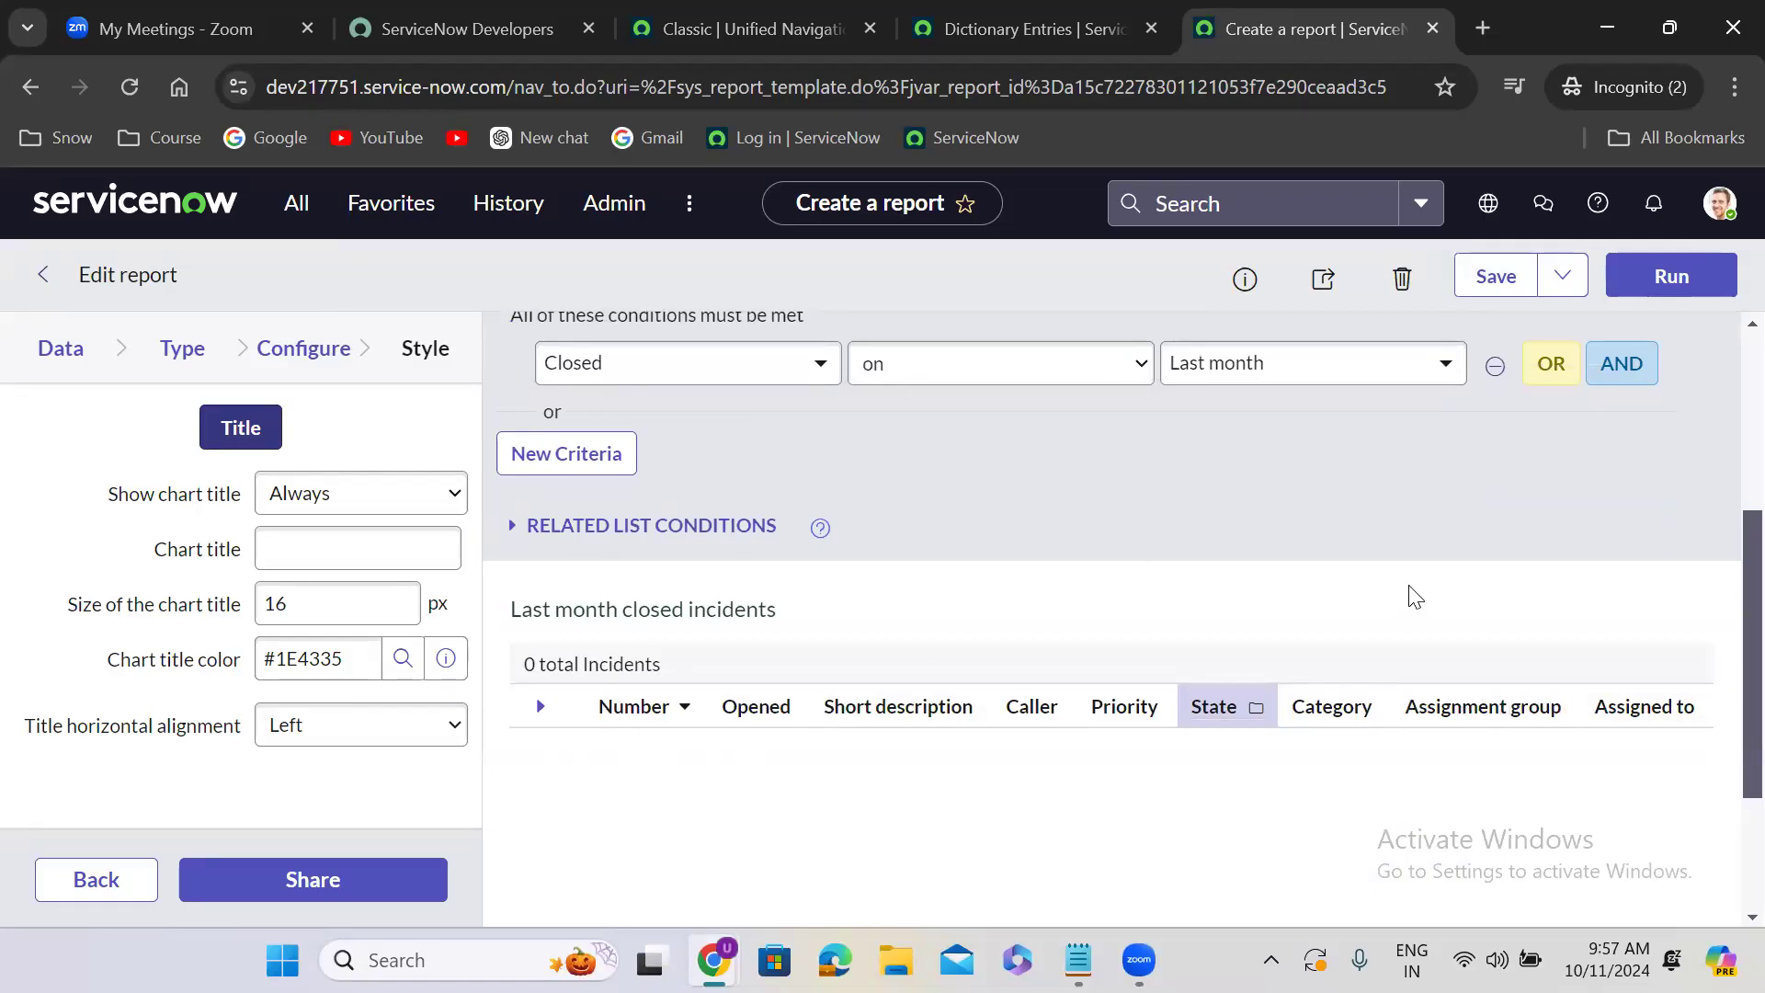
pyautogui.click(1486, 287)
pyautogui.click(1323, 284)
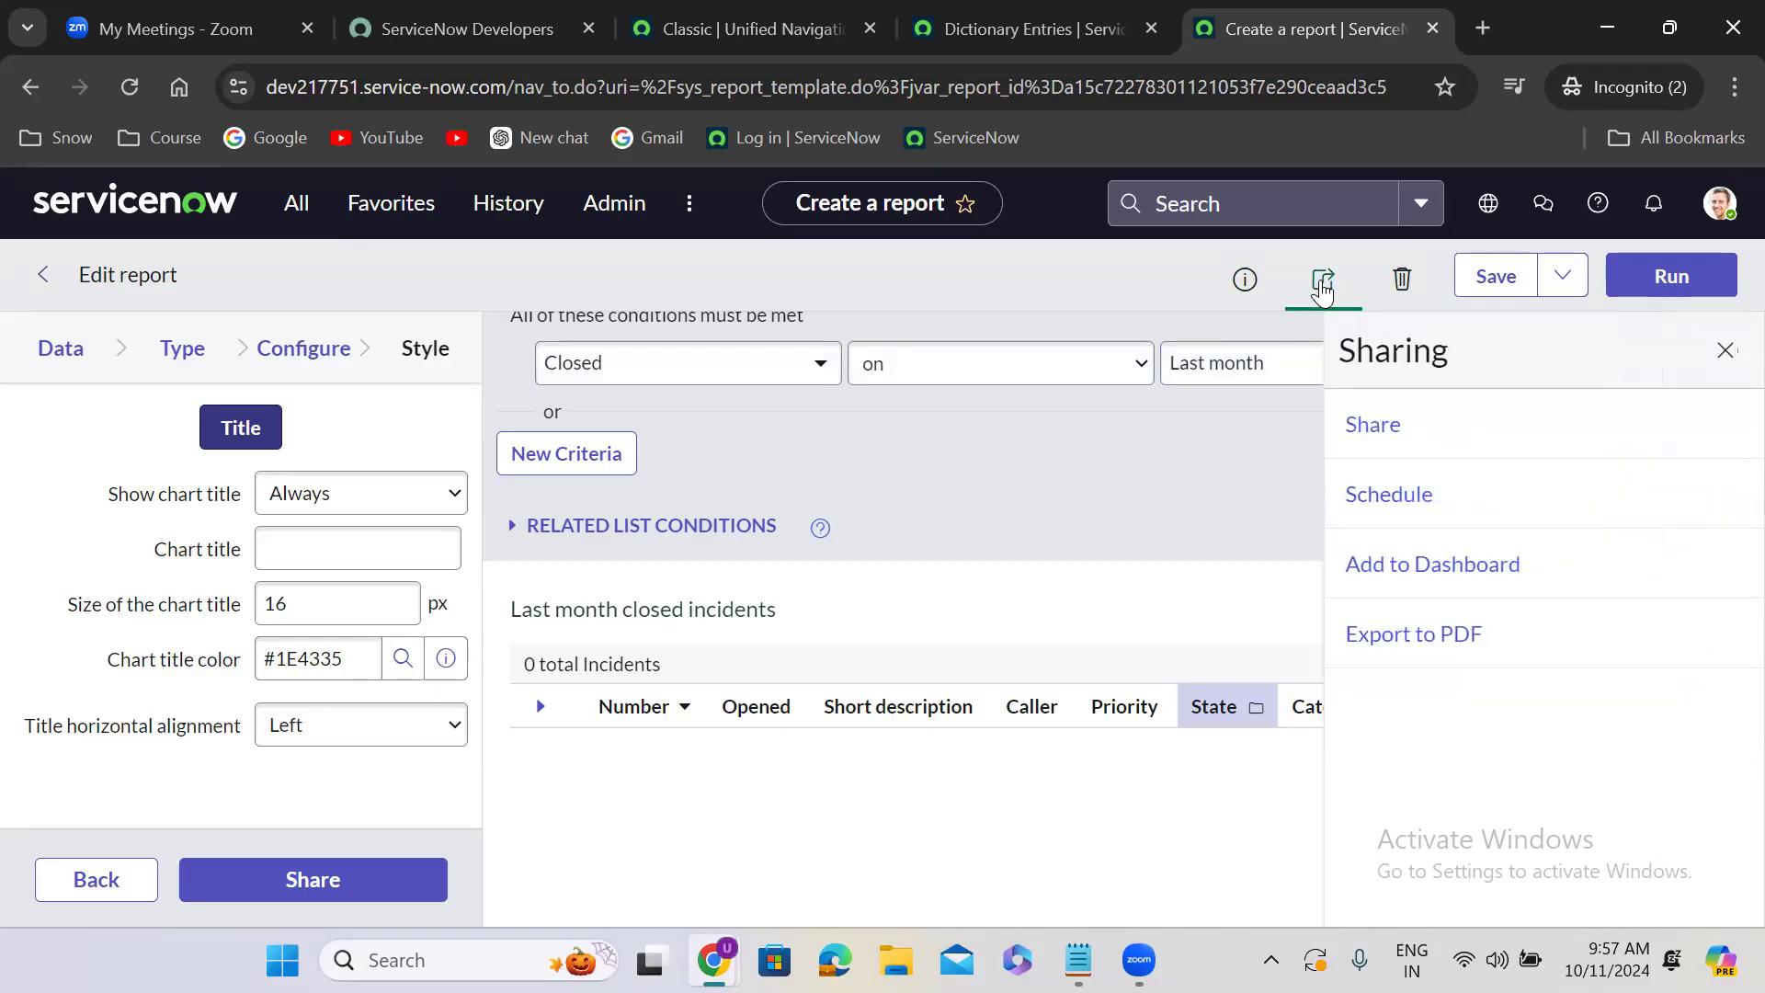
pyautogui.click(1388, 418)
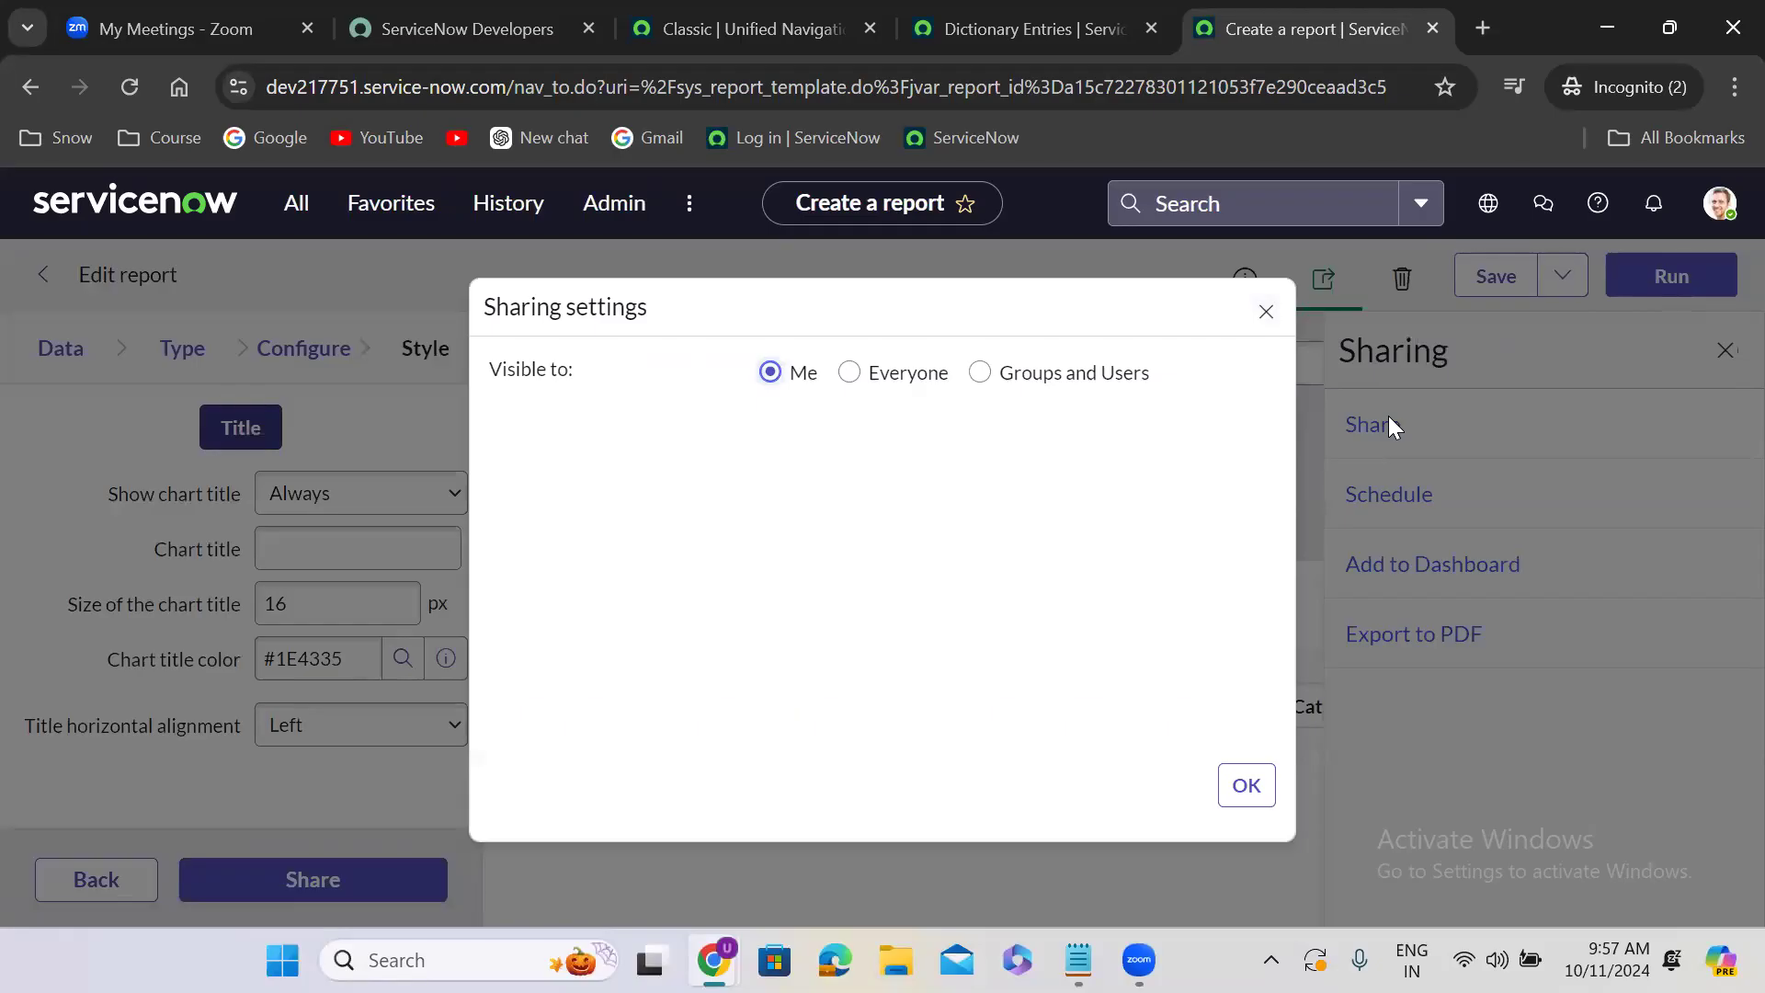
pyautogui.click(855, 375)
pyautogui.click(863, 423)
pyautogui.write('itil')
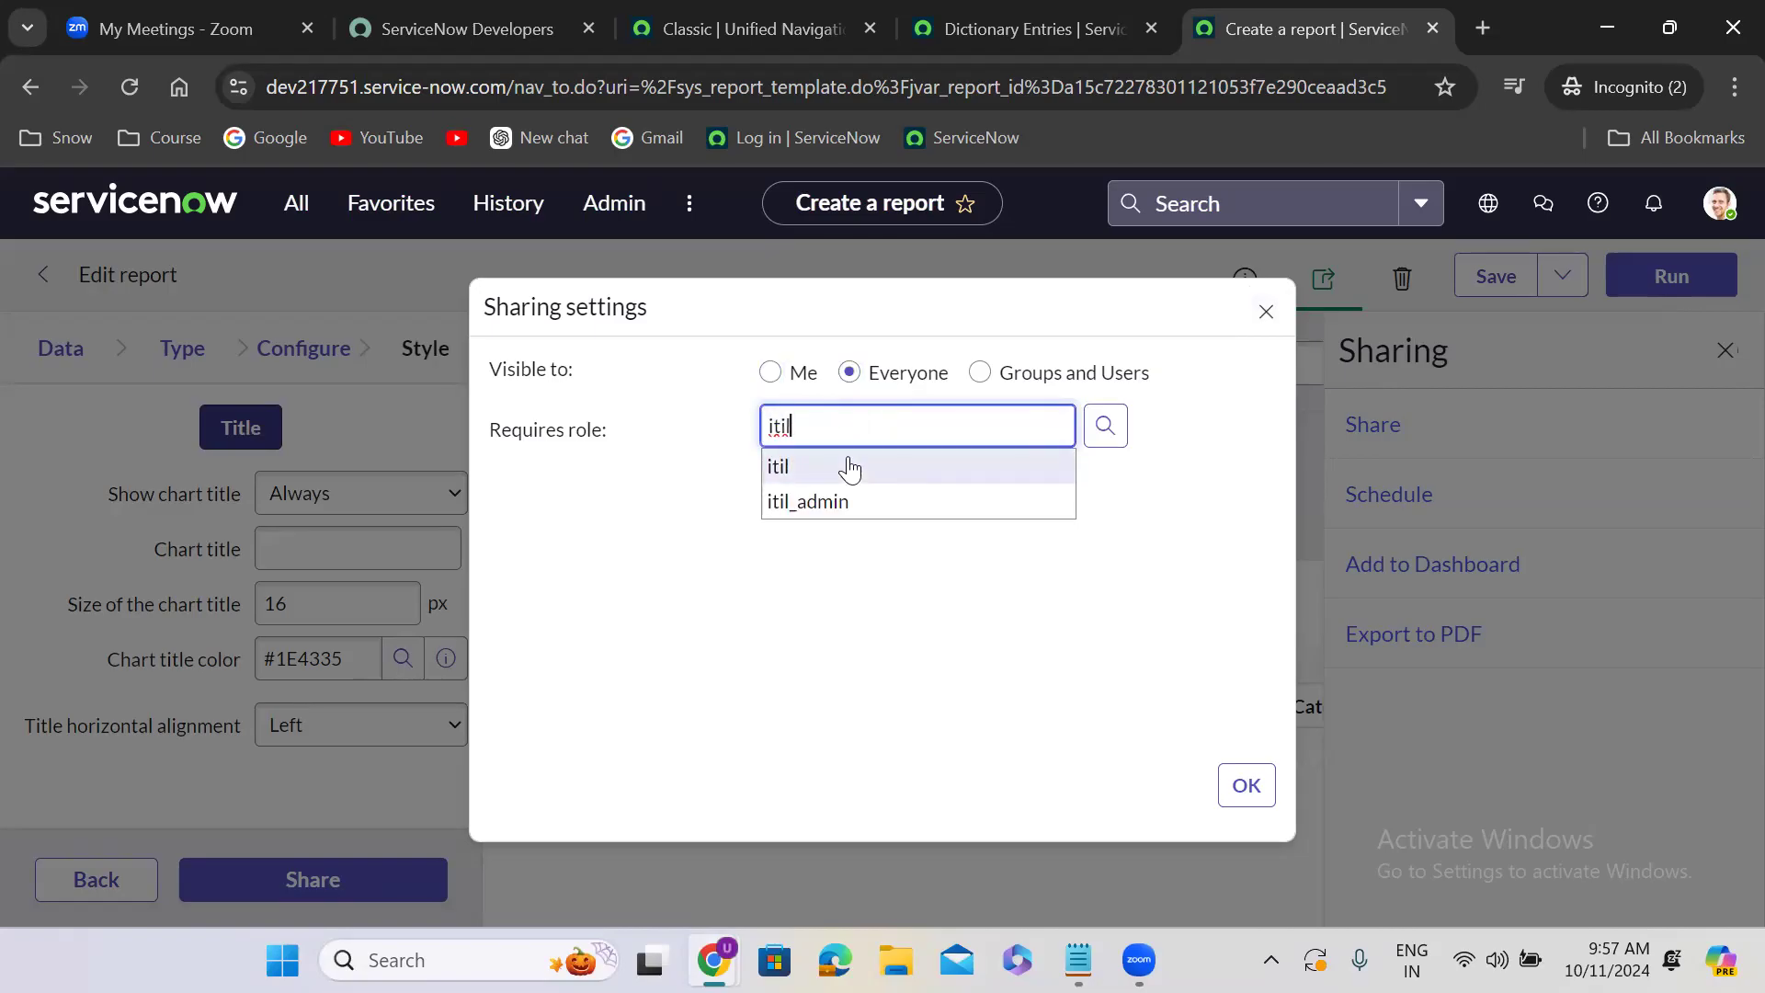
pyautogui.click(849, 469)
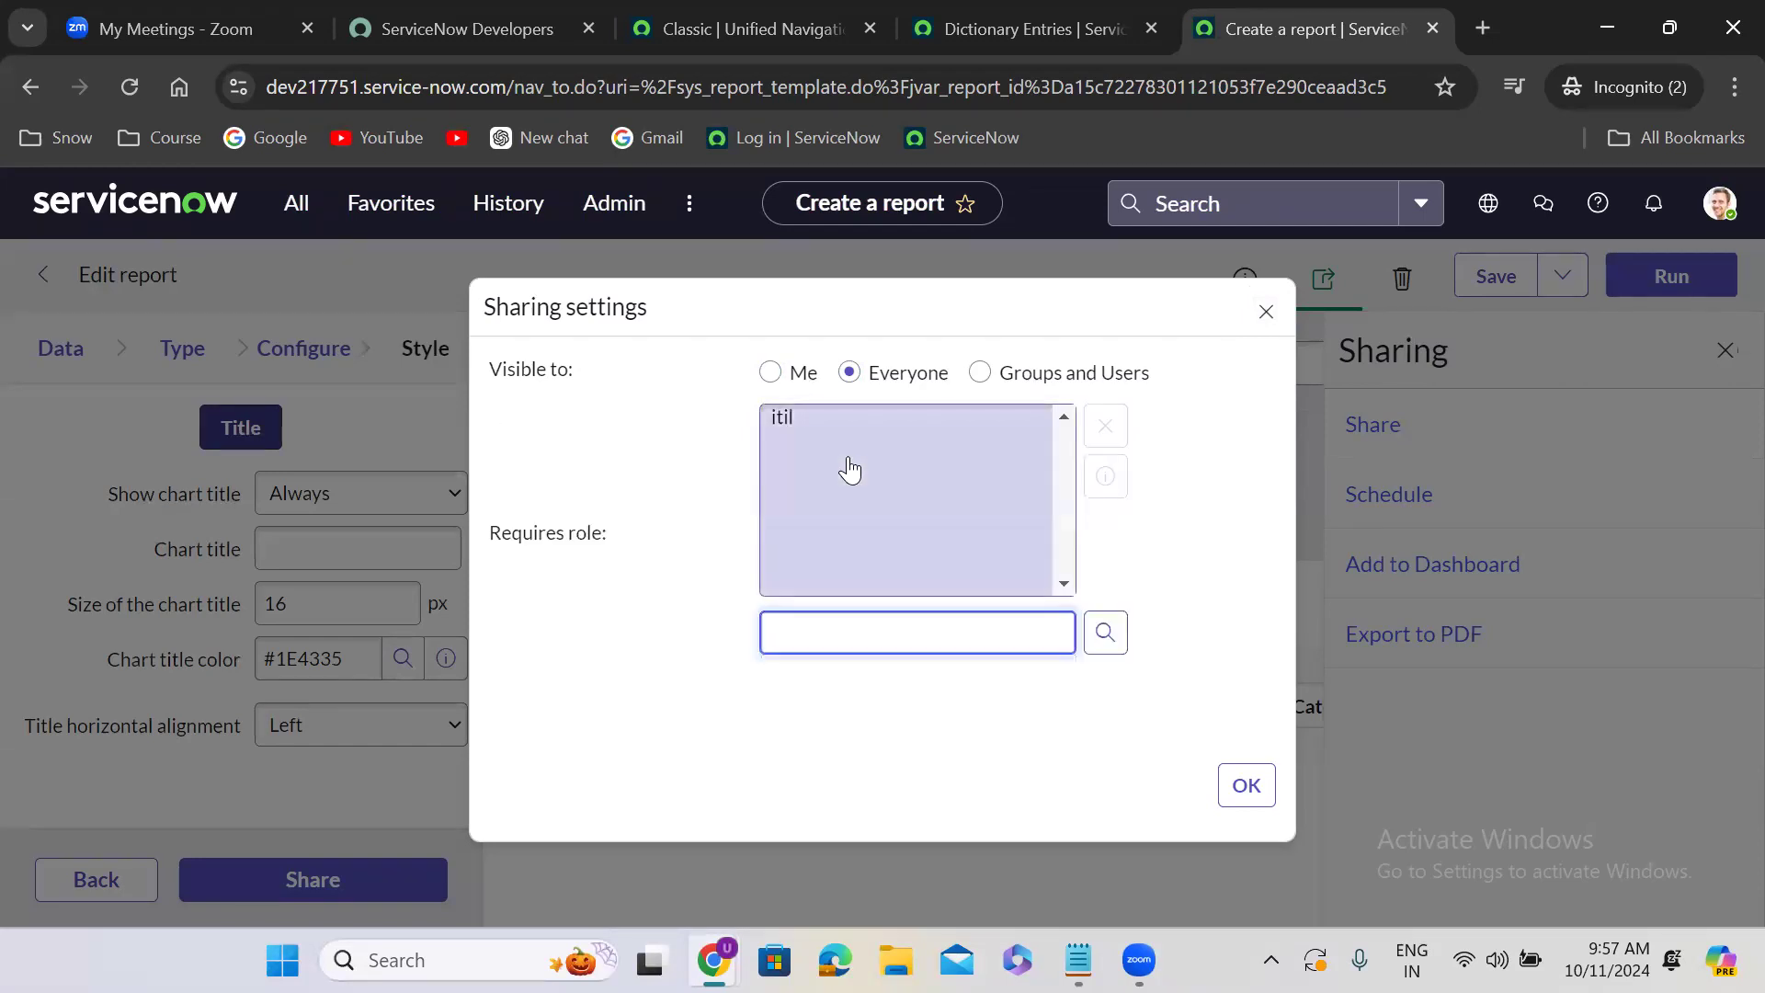
pyautogui.click(1137, 500)
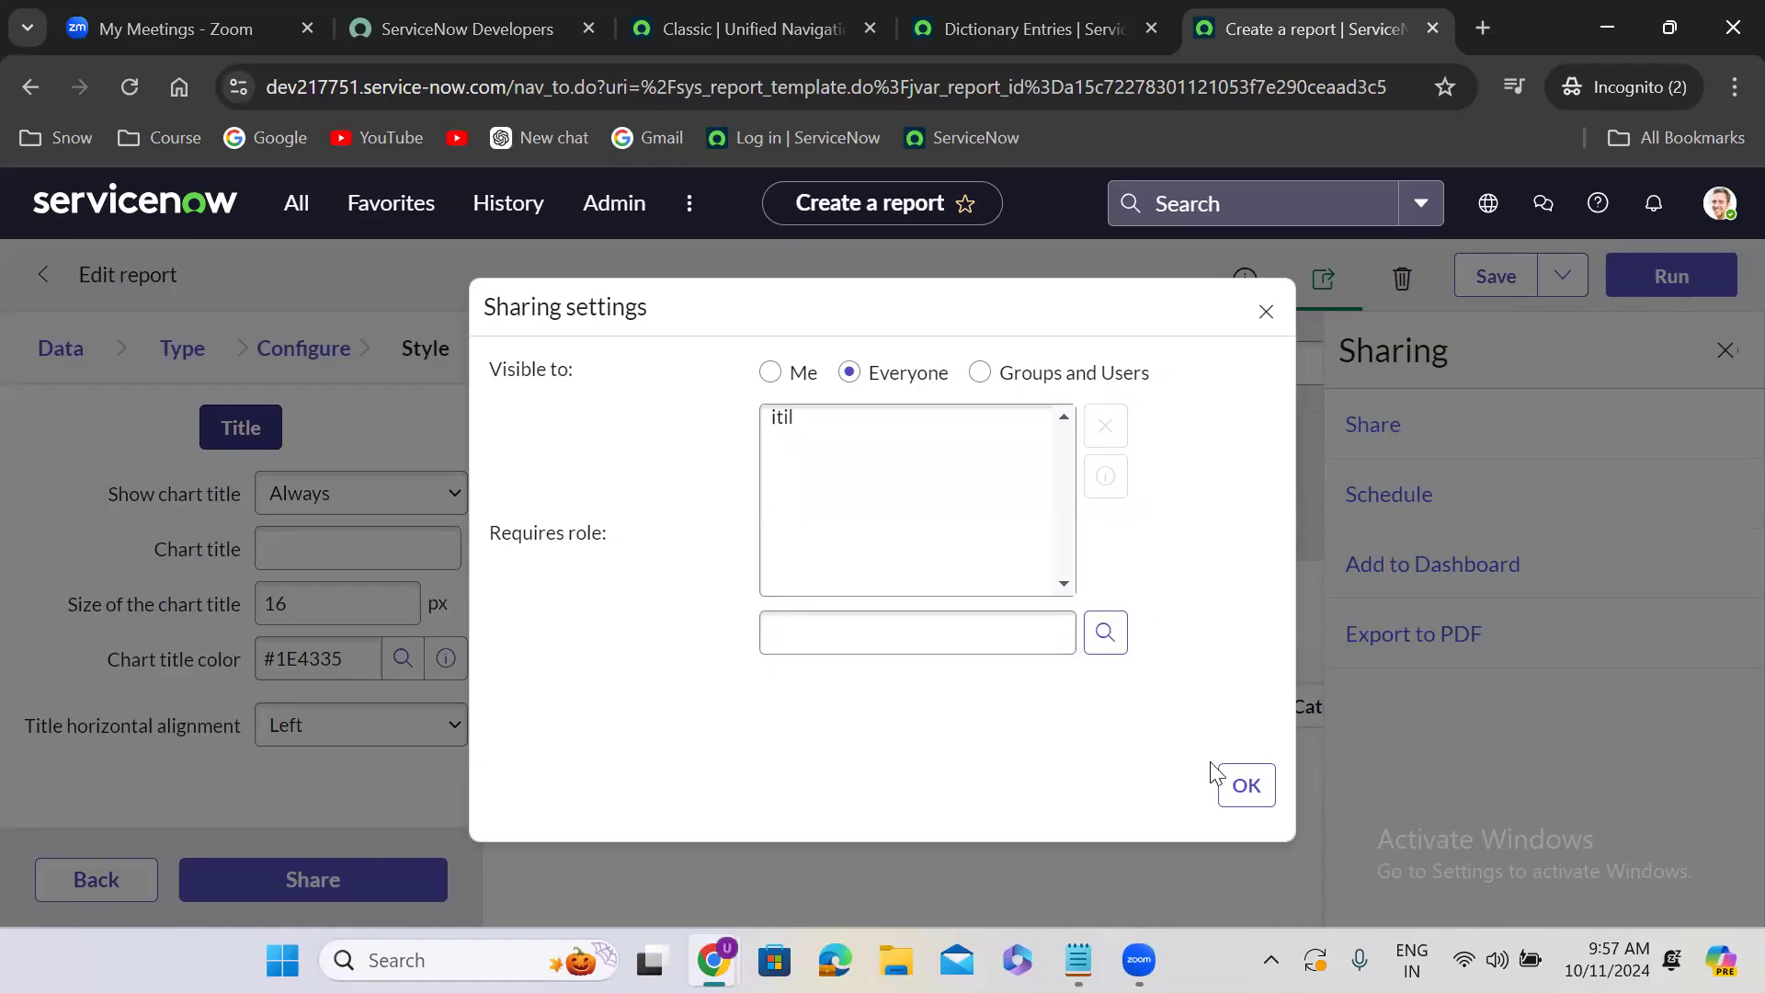
pyautogui.click(1246, 788)
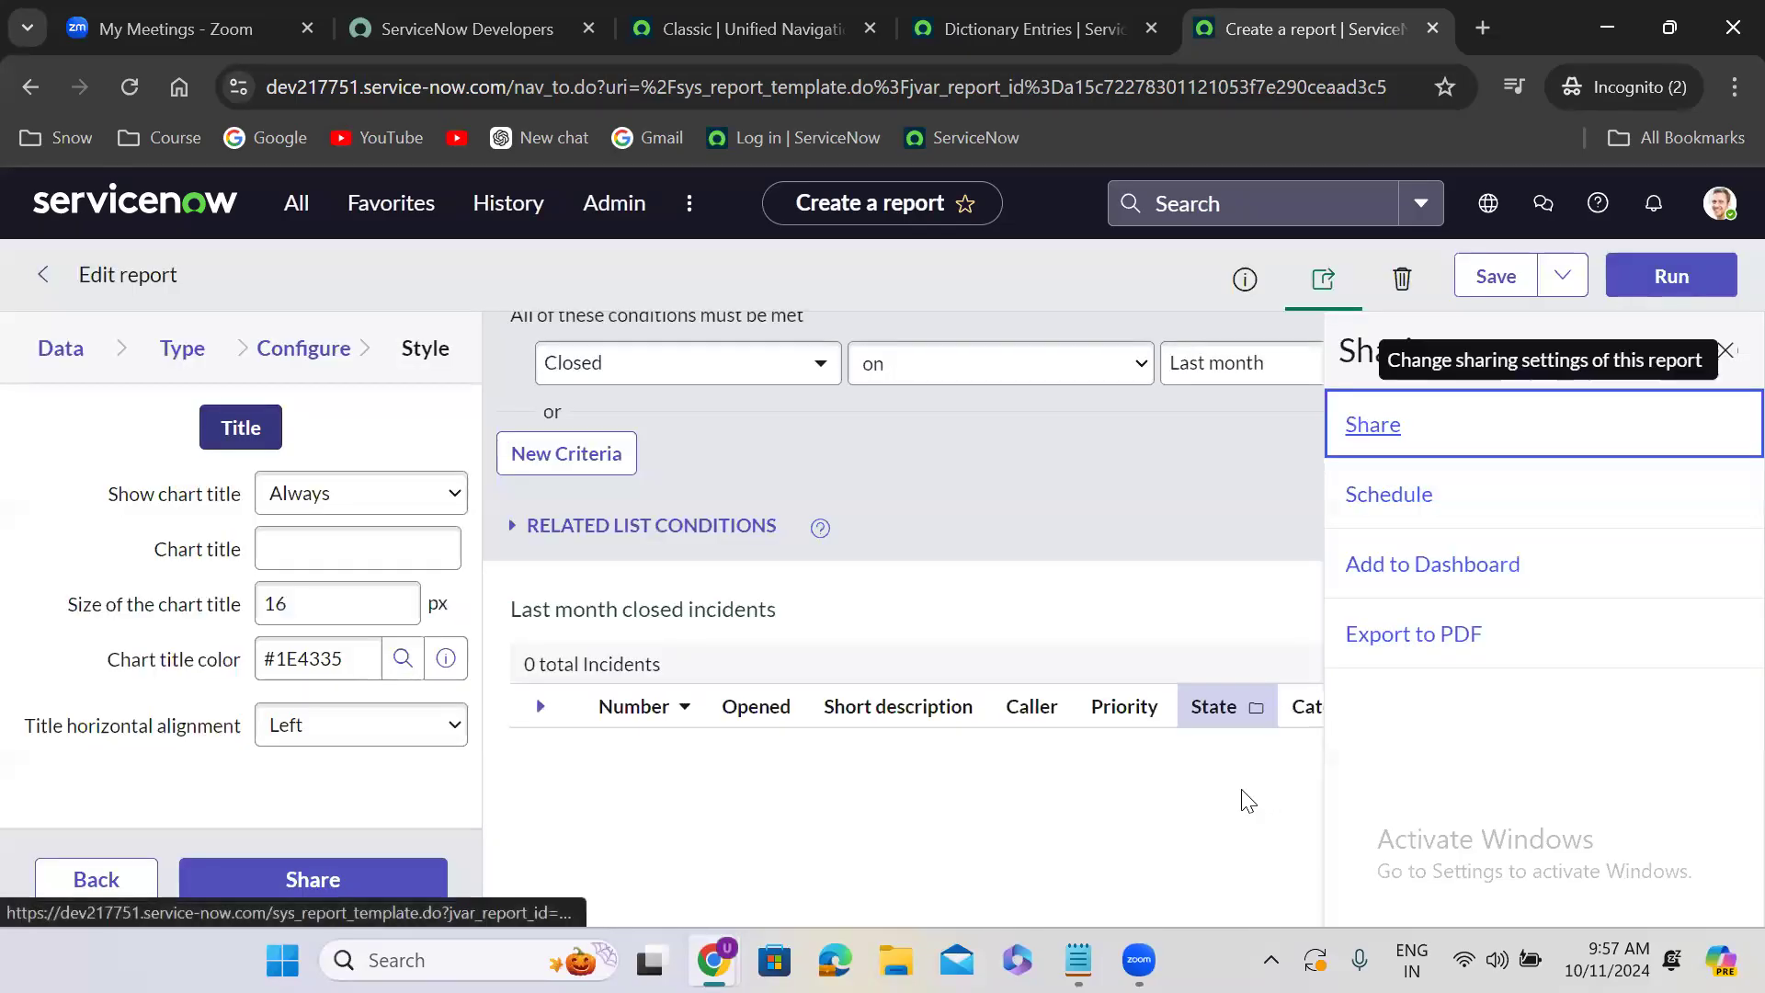
# - Change the report's sharing visibility to Groups and Users and add the Application Development group
pyautogui.click(1387, 434)
pyautogui.click(924, 540)
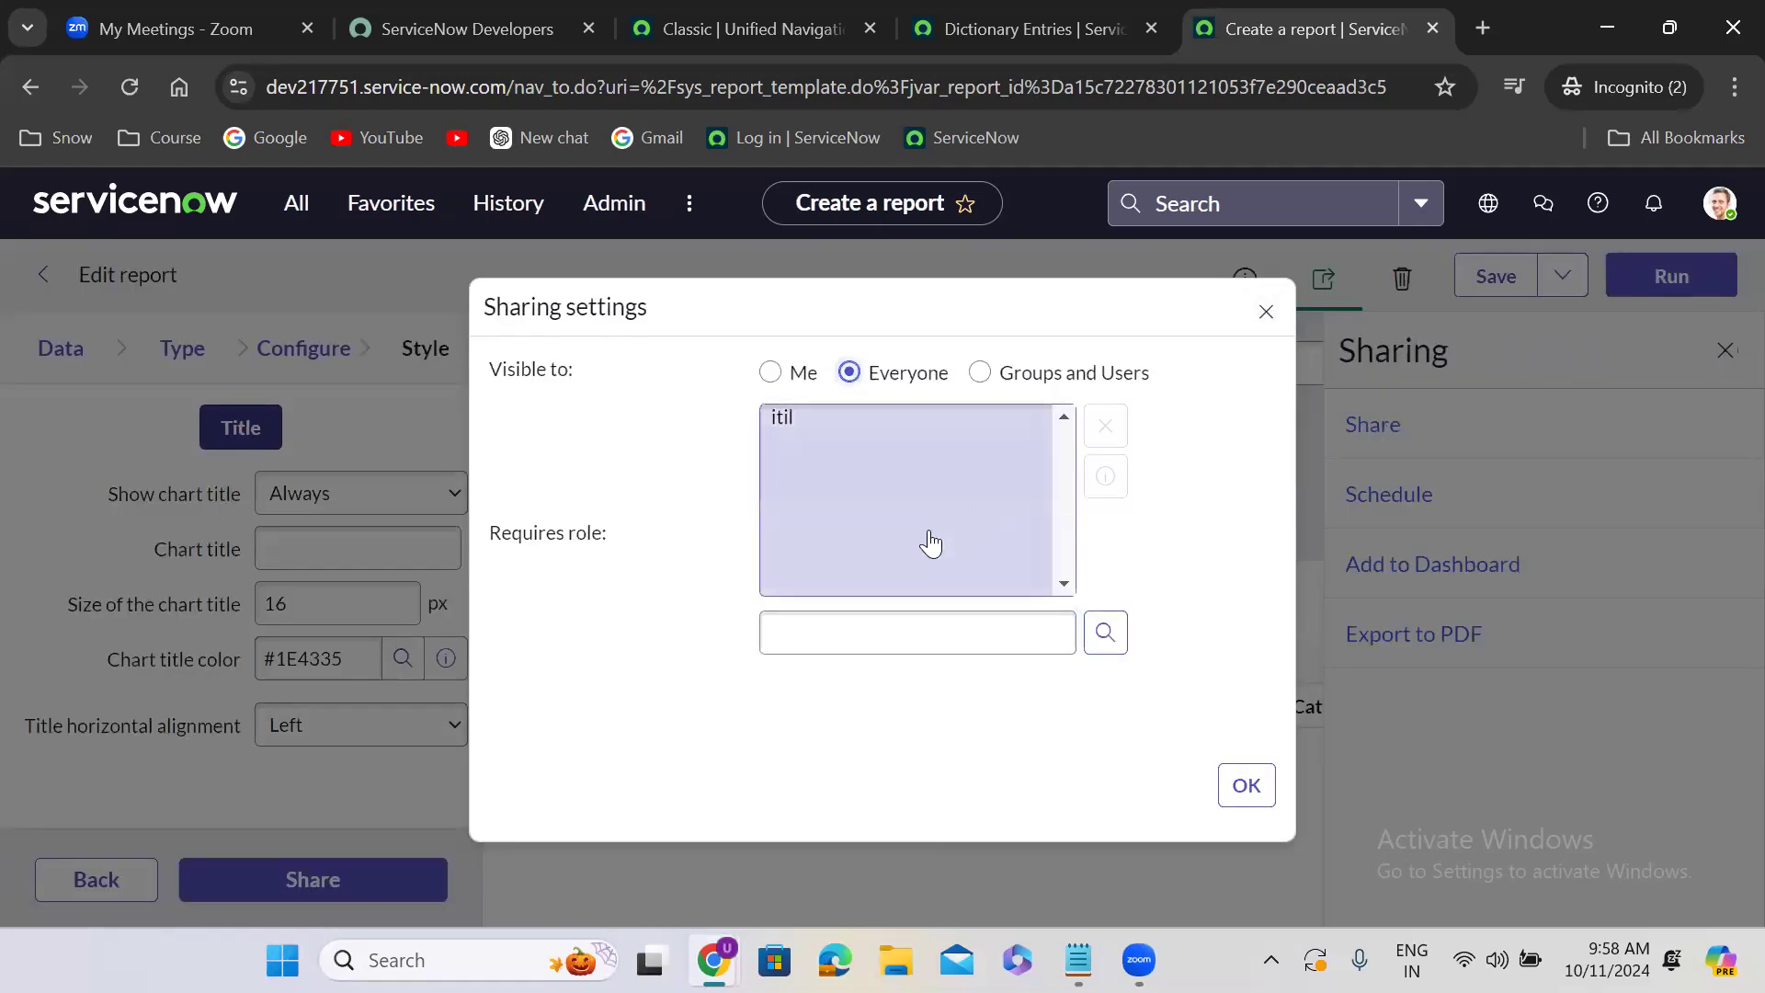
pyautogui.click(866, 618)
pyautogui.click(776, 484)
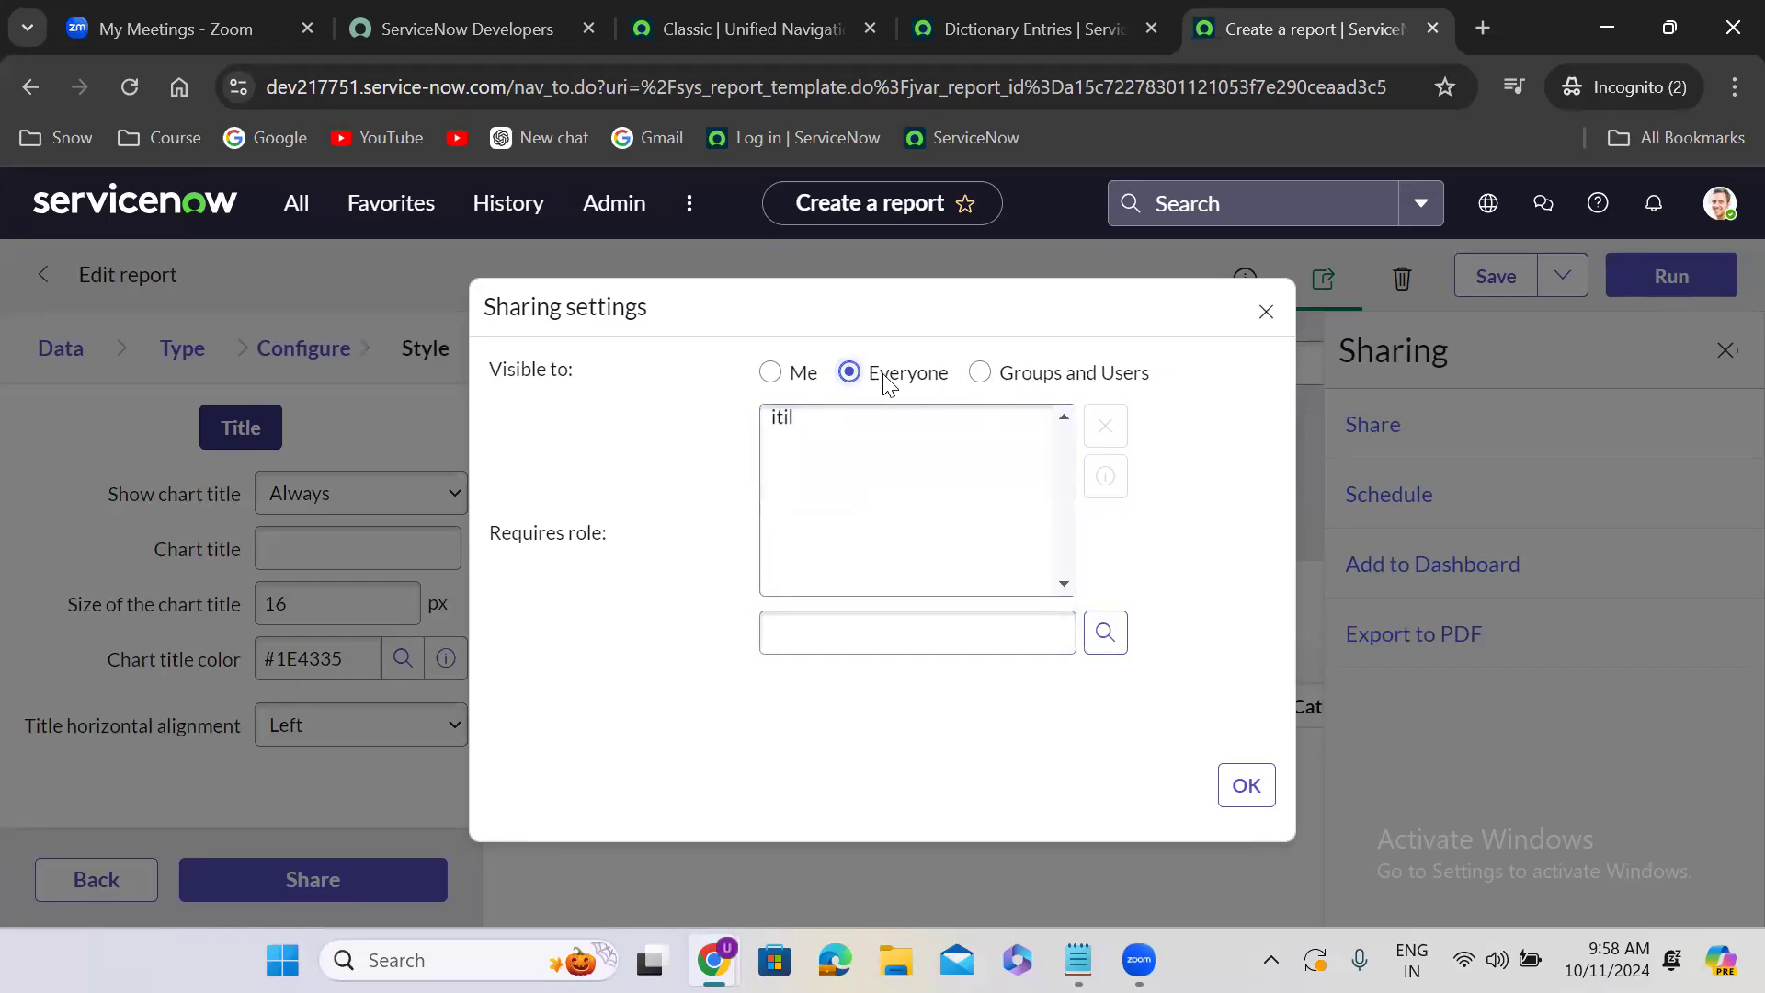
pyautogui.click(980, 372)
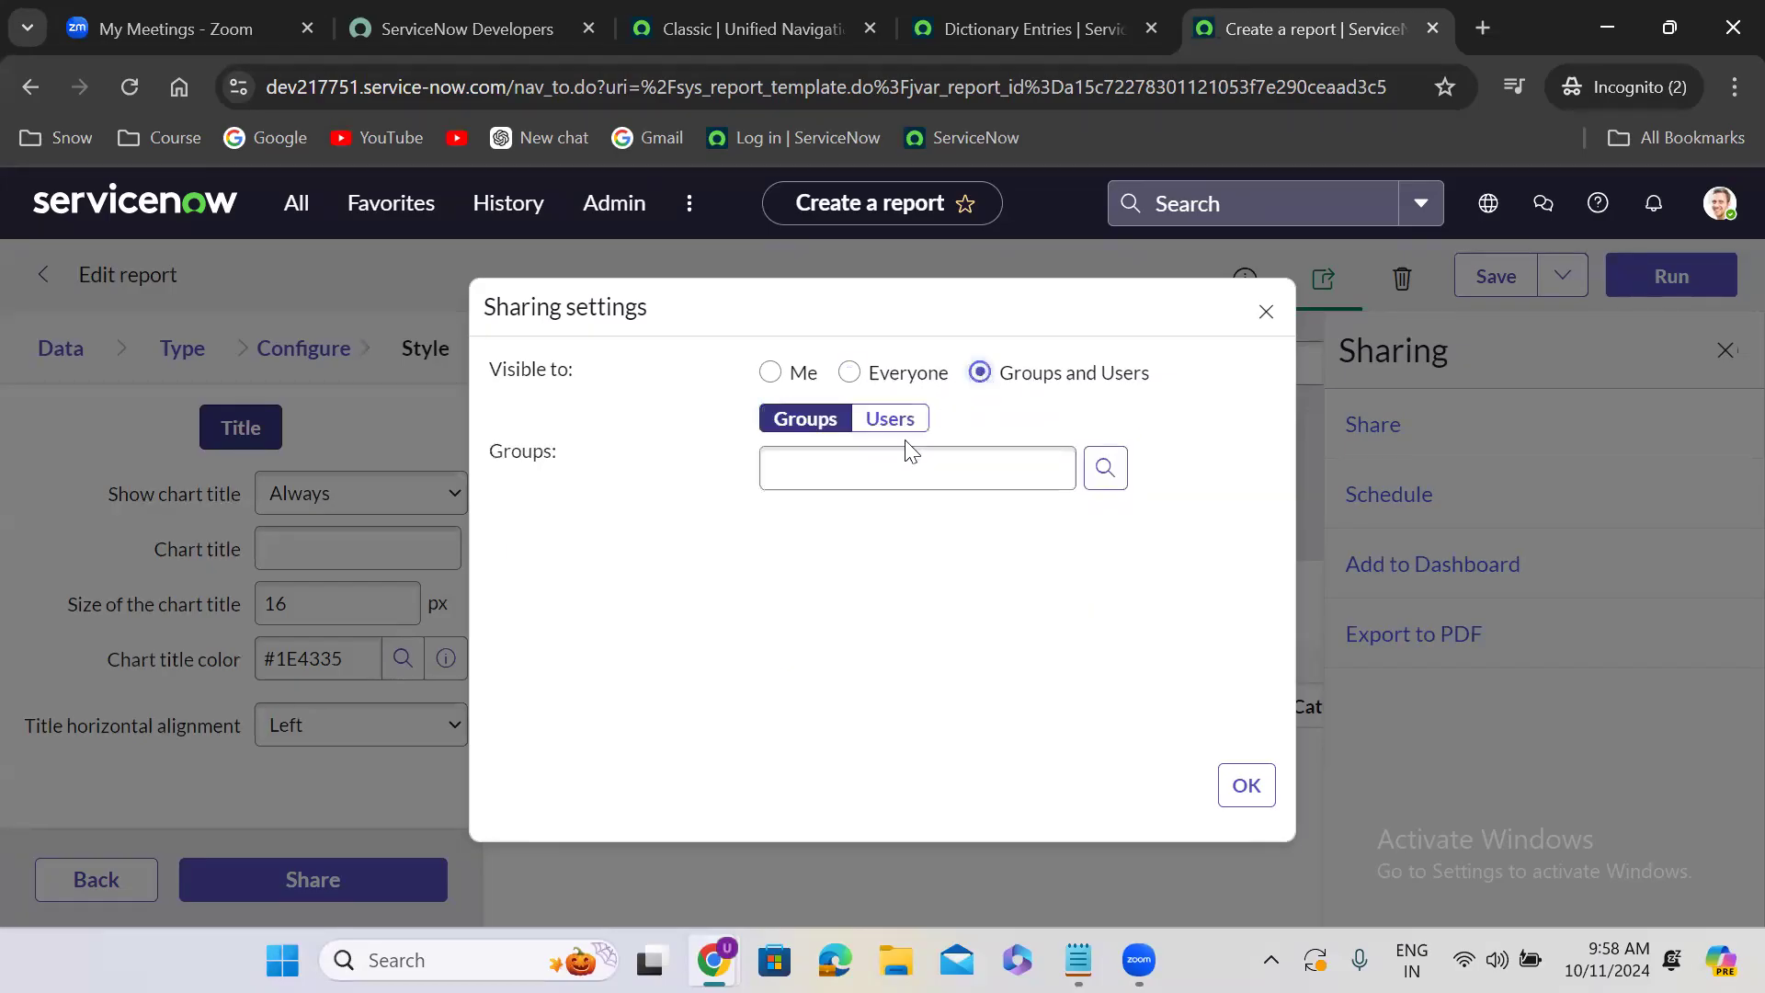
pyautogui.click(870, 462)
pyautogui.write('app')
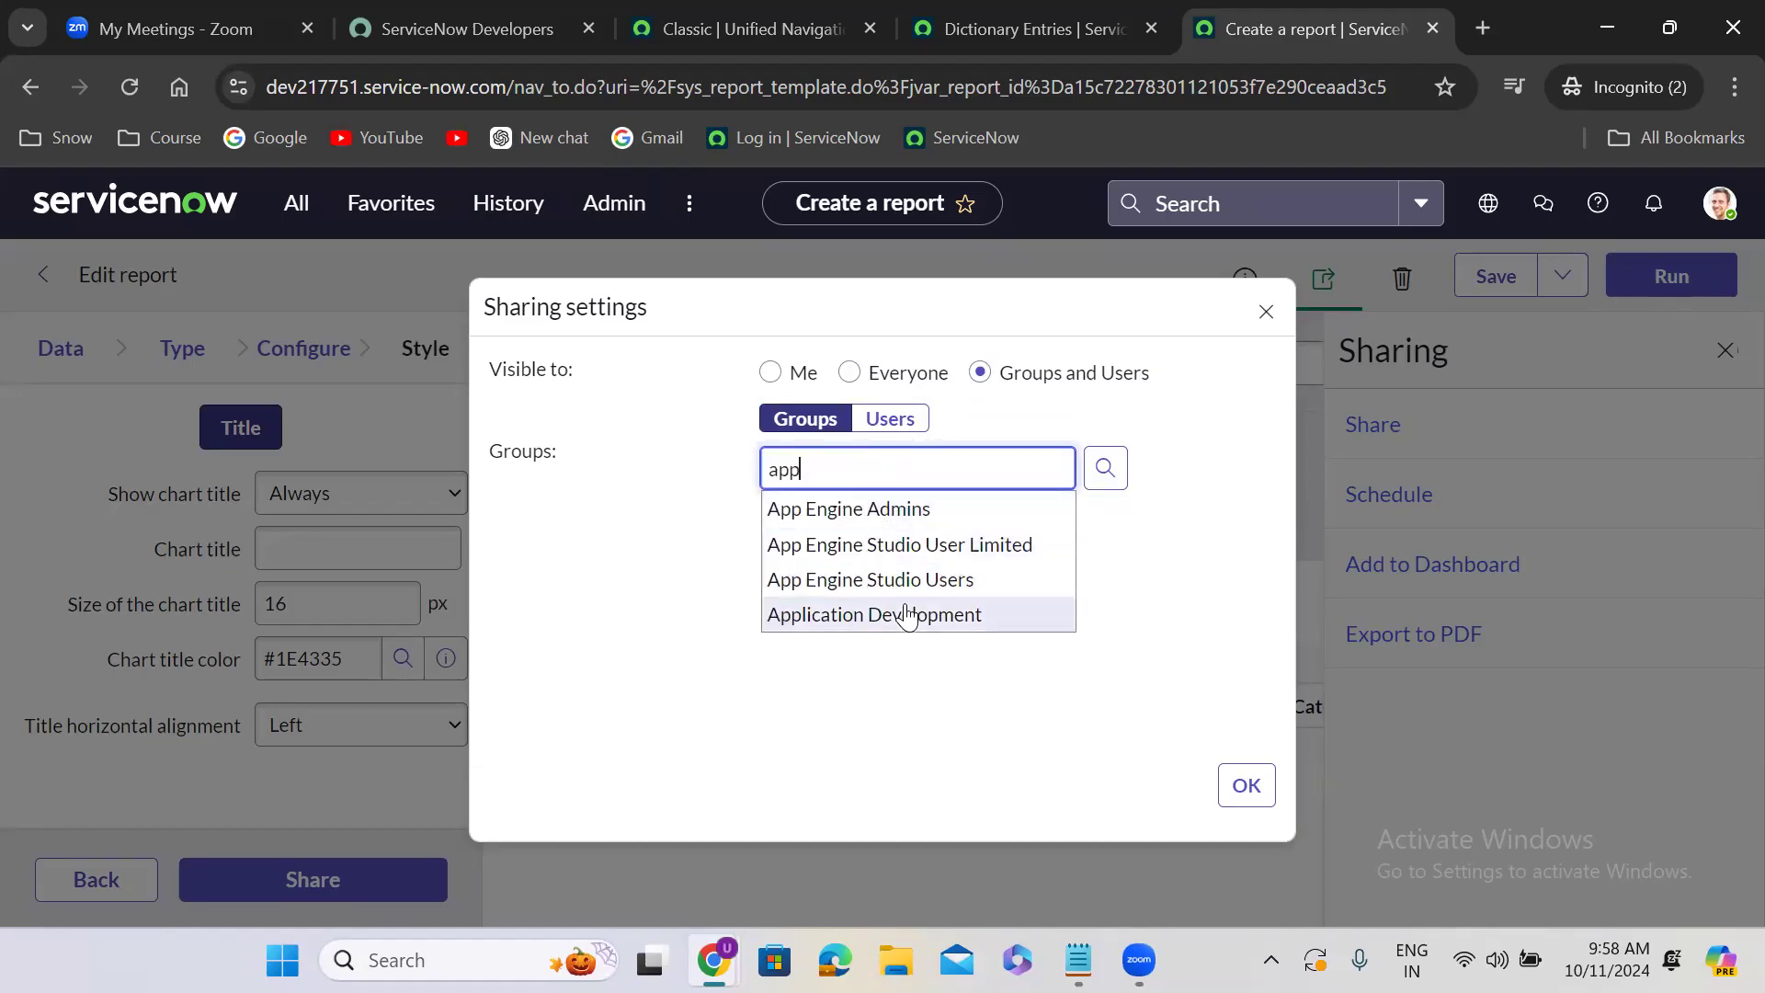
pyautogui.click(976, 621)
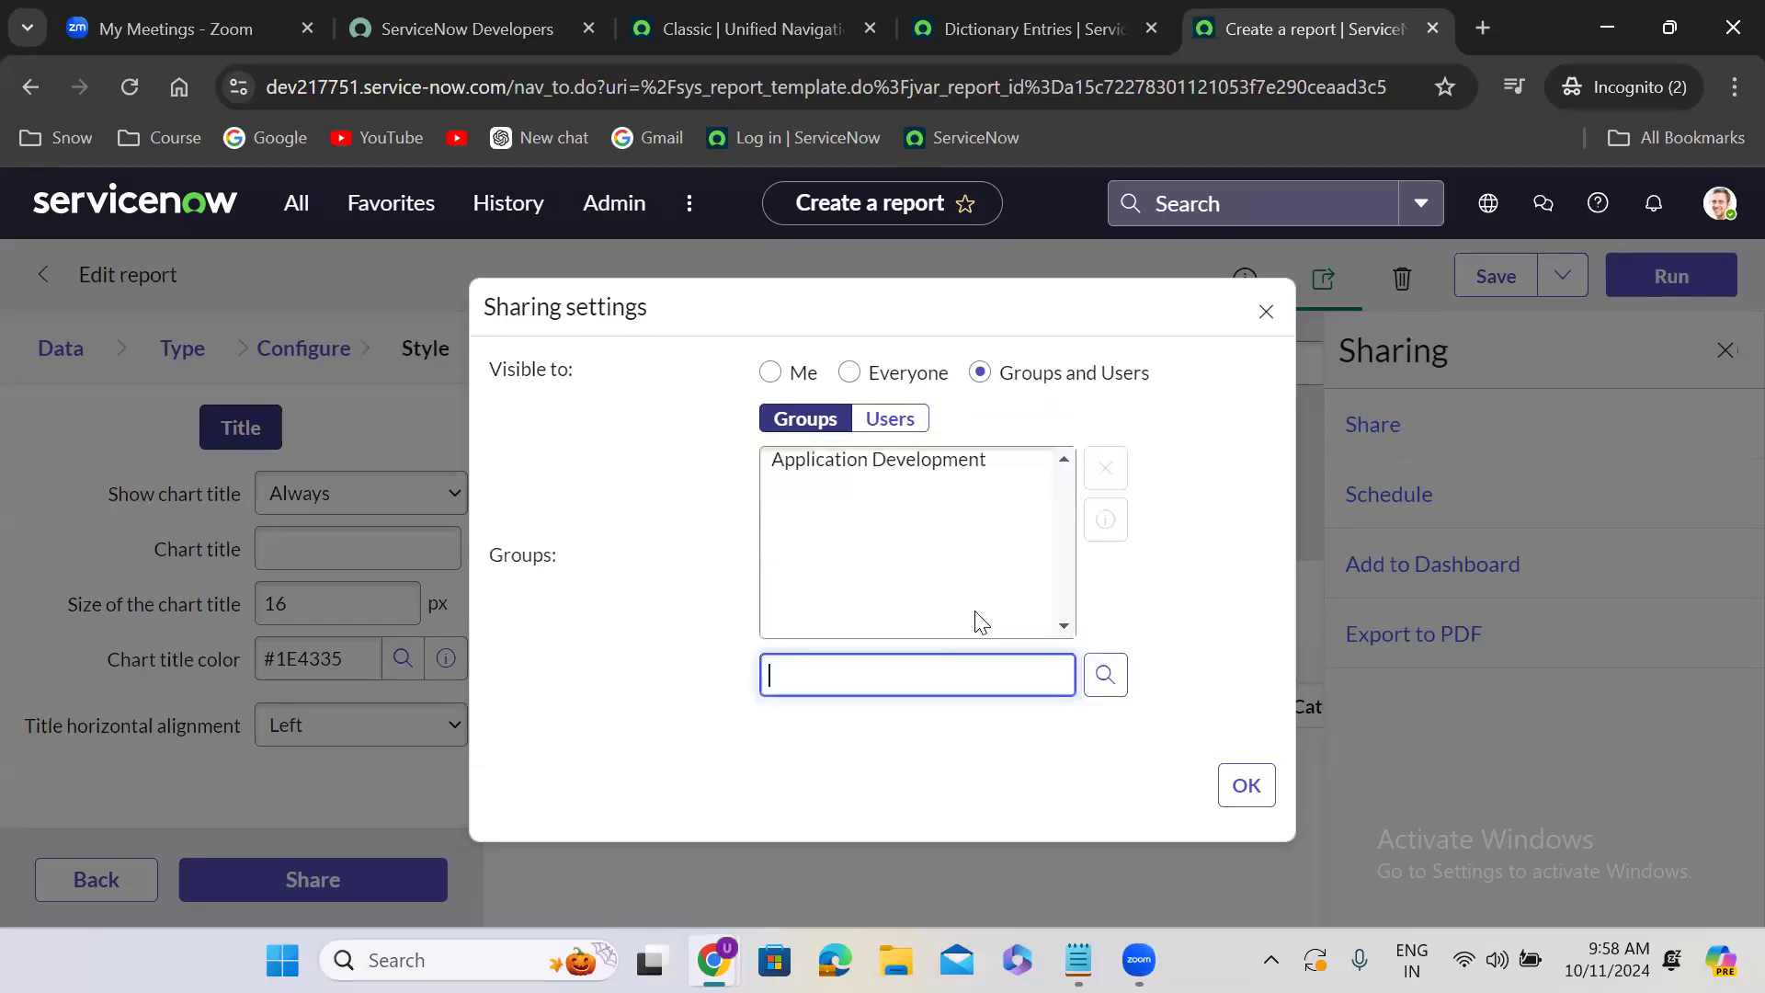
# - Add a user by name to the people the report is shared with and confirm the sharing settings
pyautogui.click(906, 429)
pyautogui.click(853, 523)
pyautogui.write('abra')
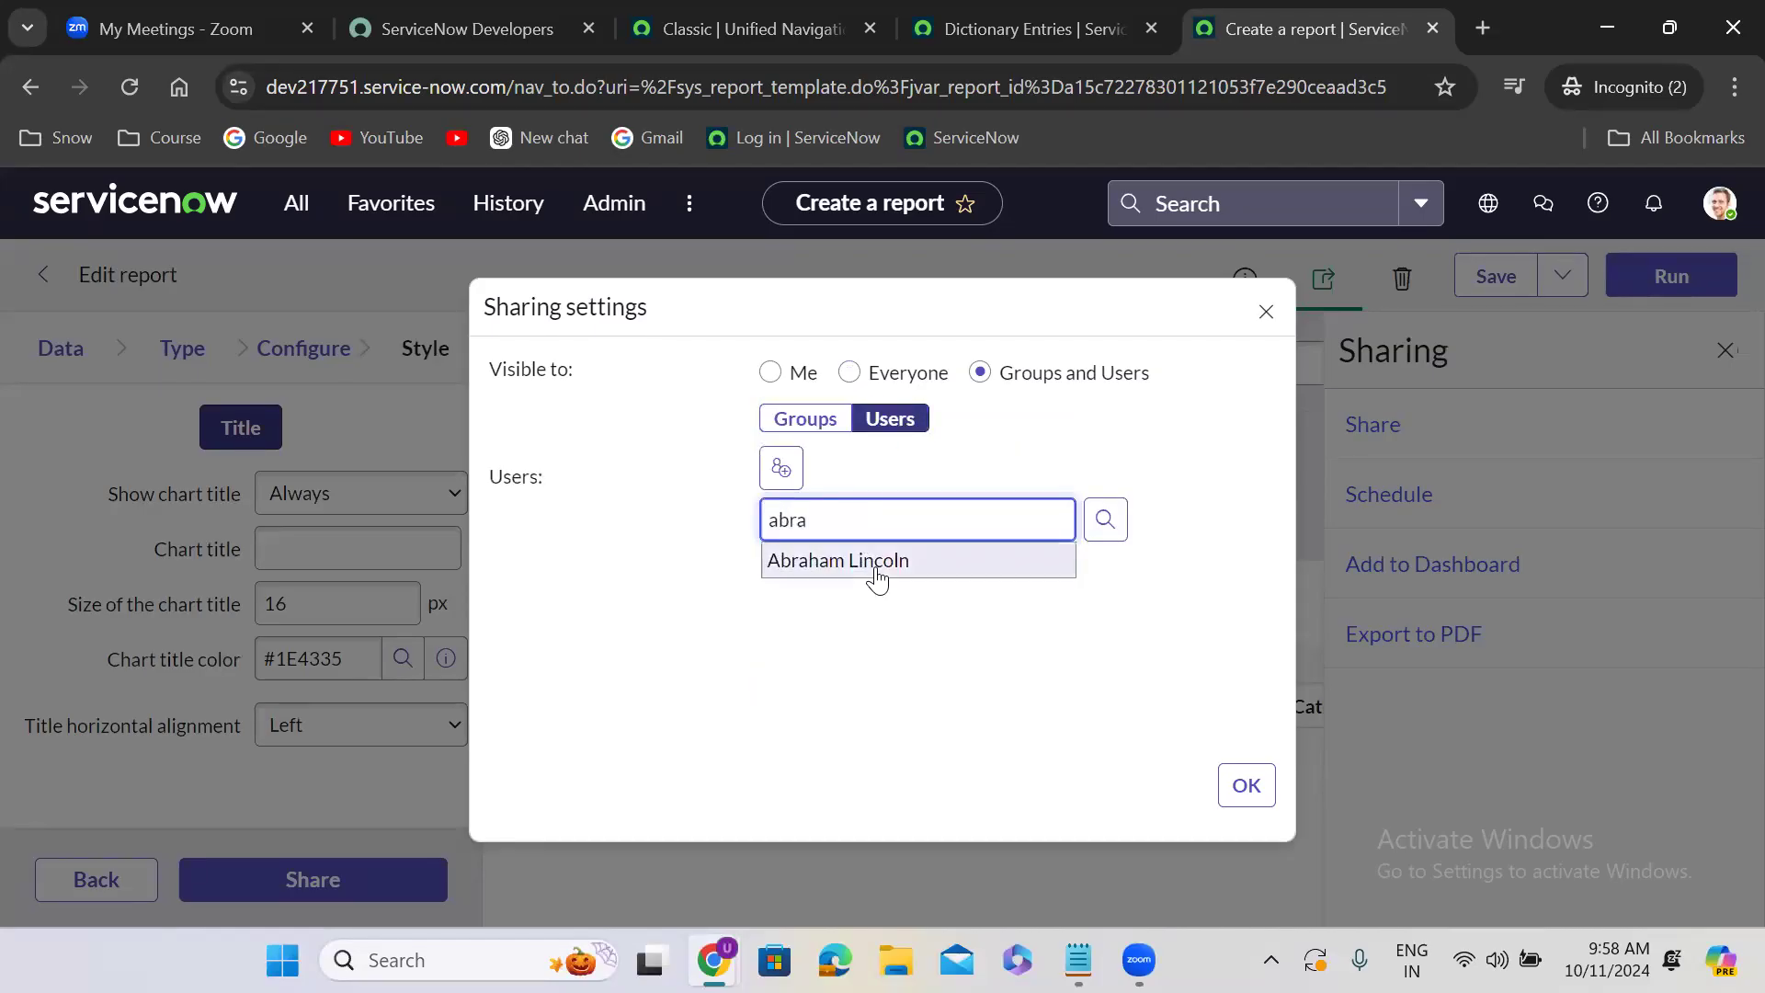
pyautogui.click(872, 570)
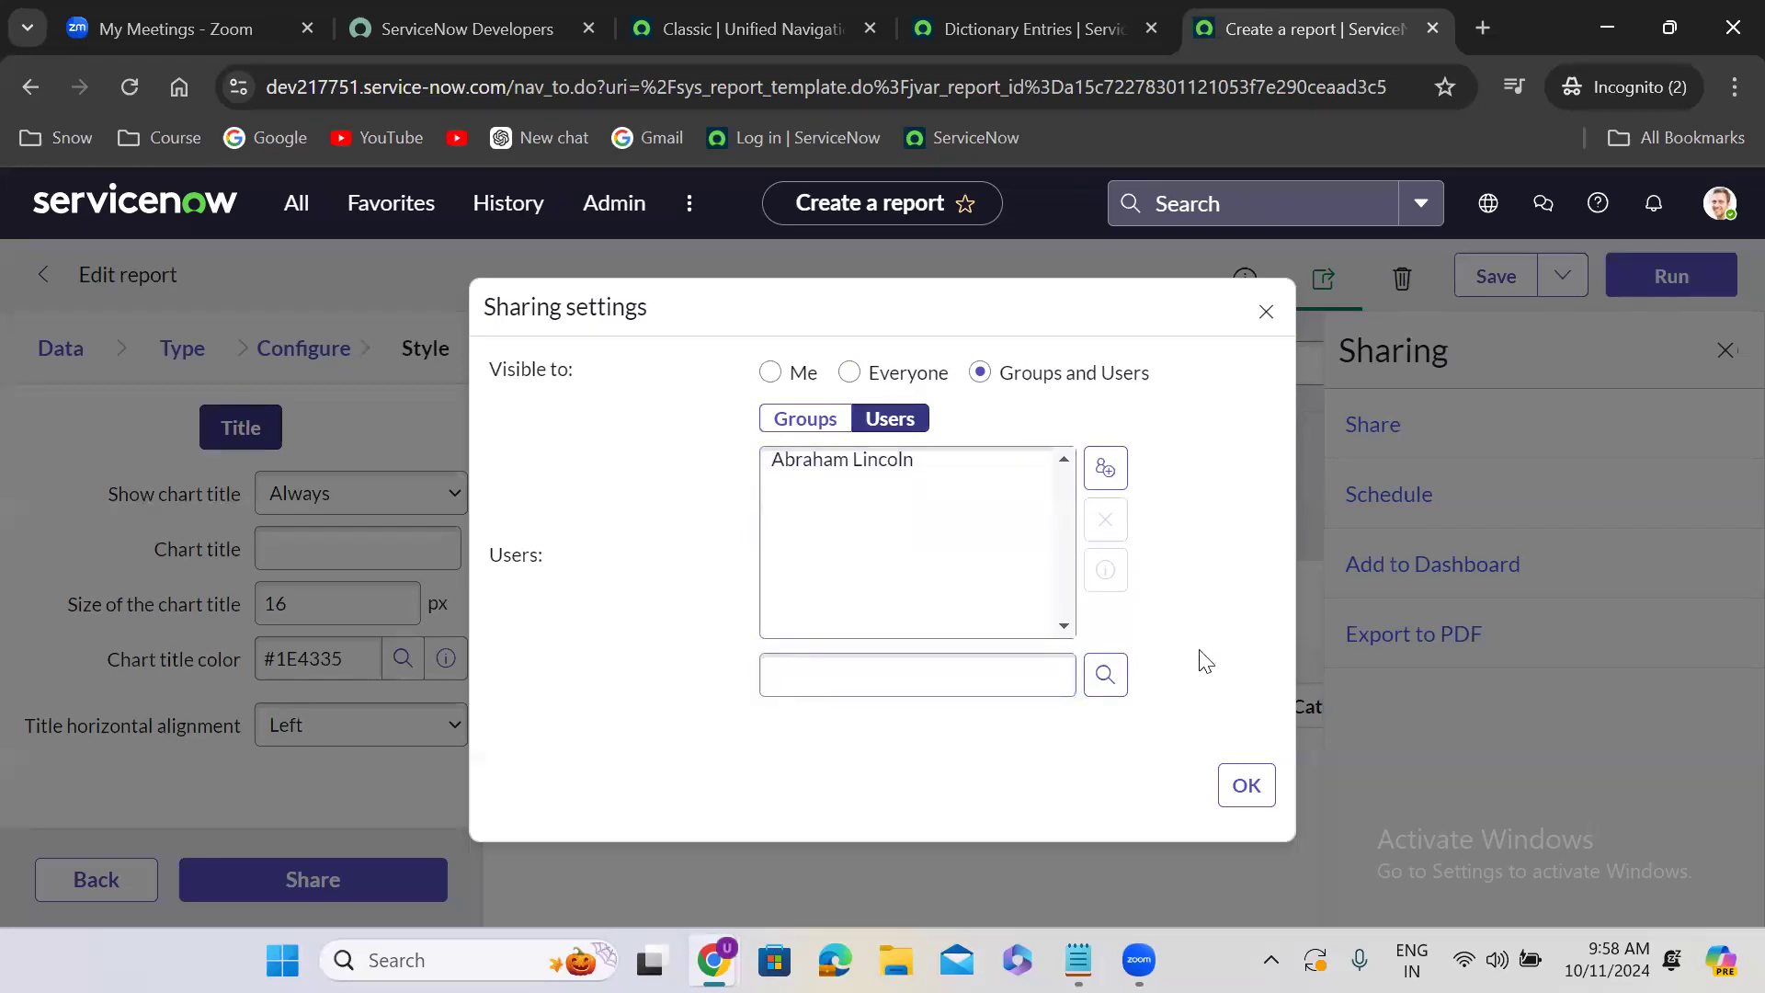
pyautogui.click(1245, 787)
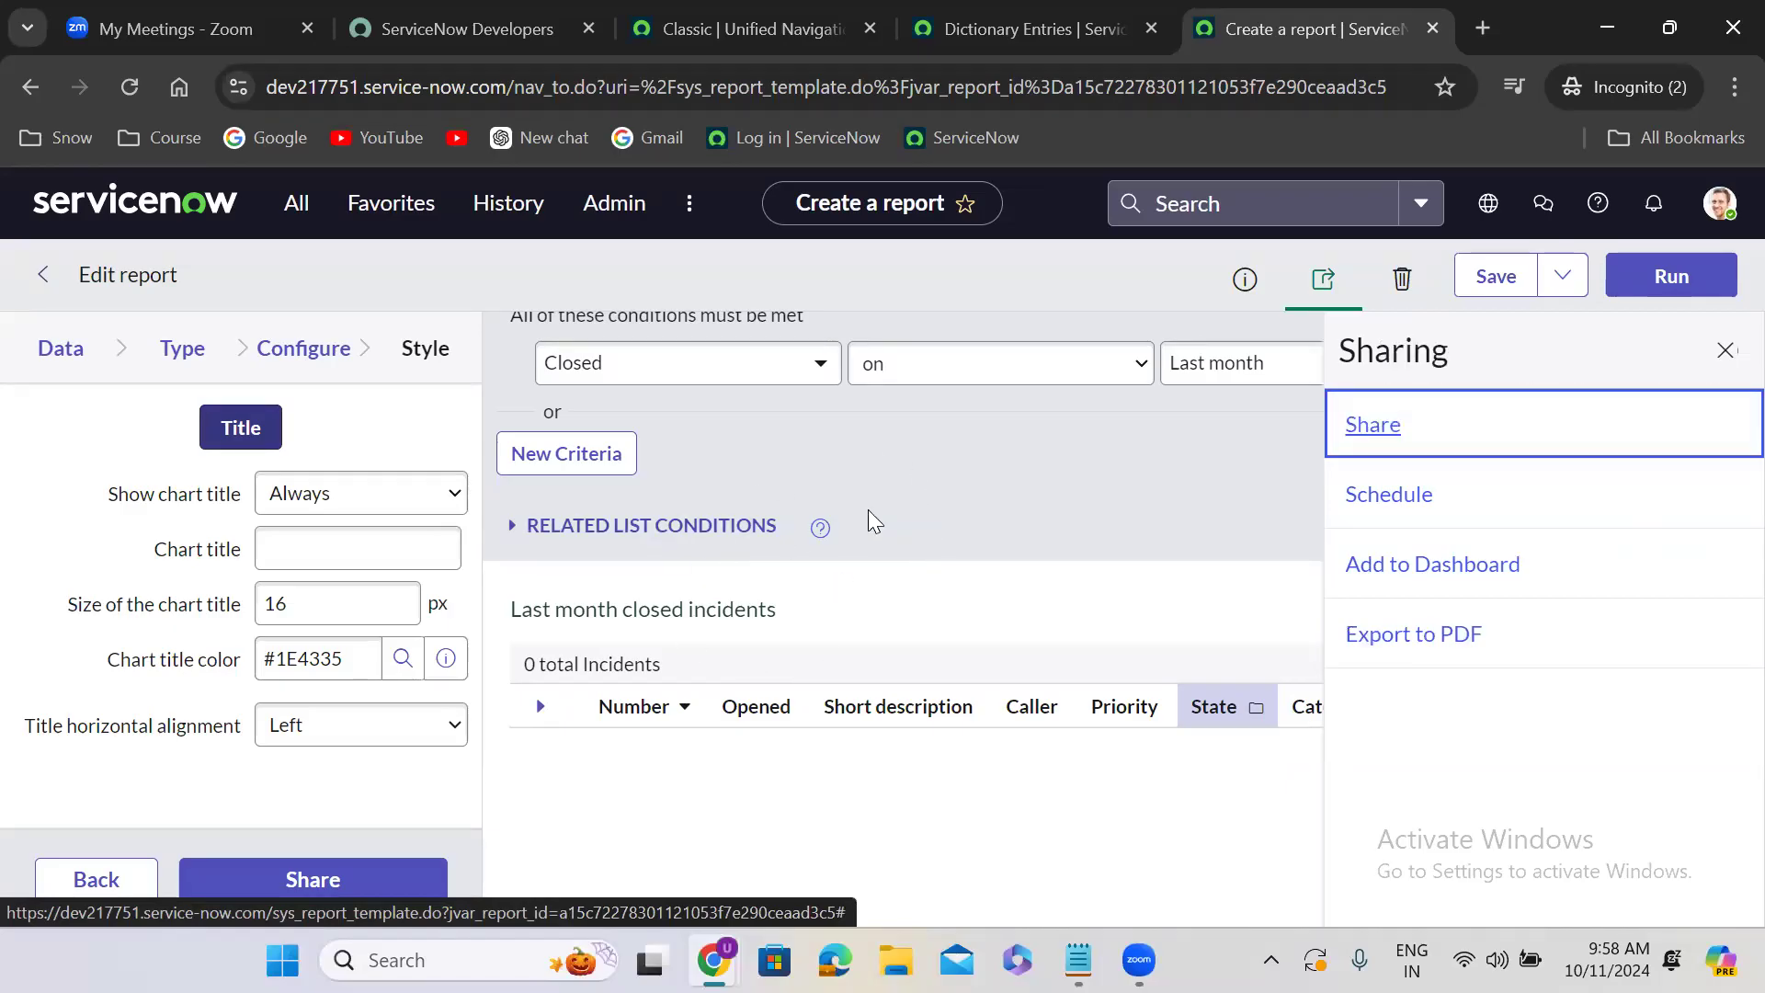
# - Start an email schedule for the report, set it to run Weekly, and examine its recipient, subject, message and output type fields
pyautogui.click(1395, 503)
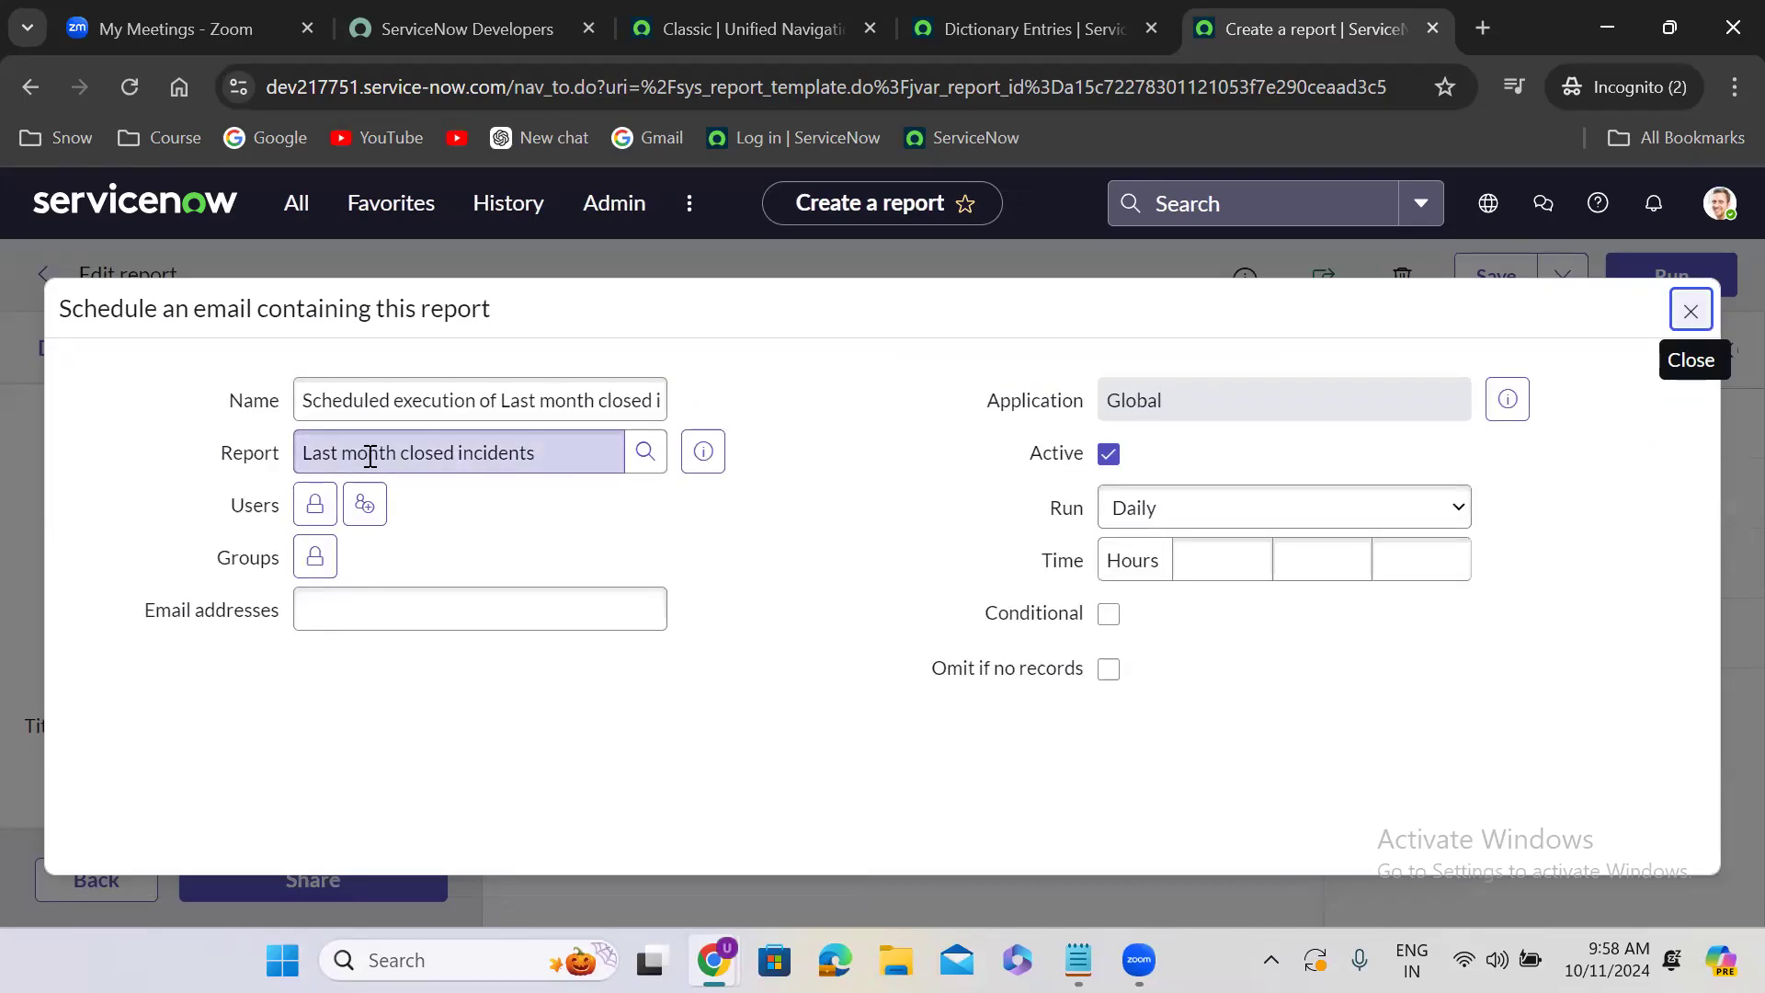
pyautogui.click(1167, 505)
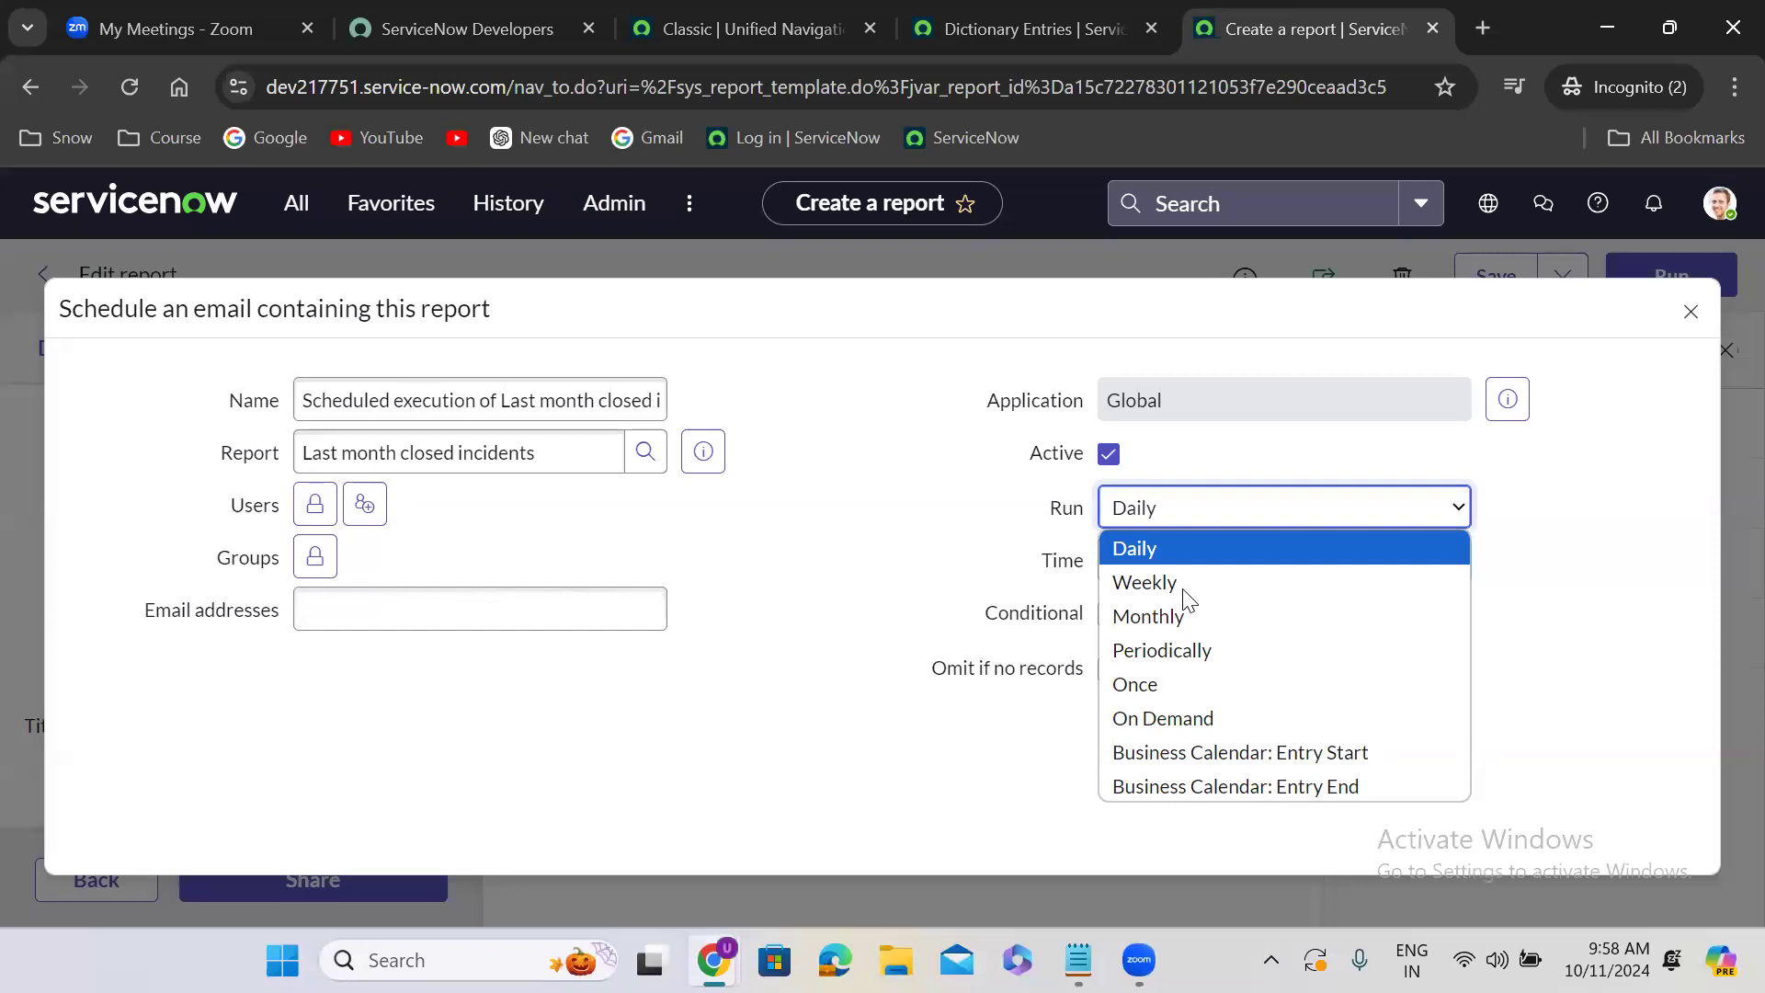
pyautogui.click(1144, 583)
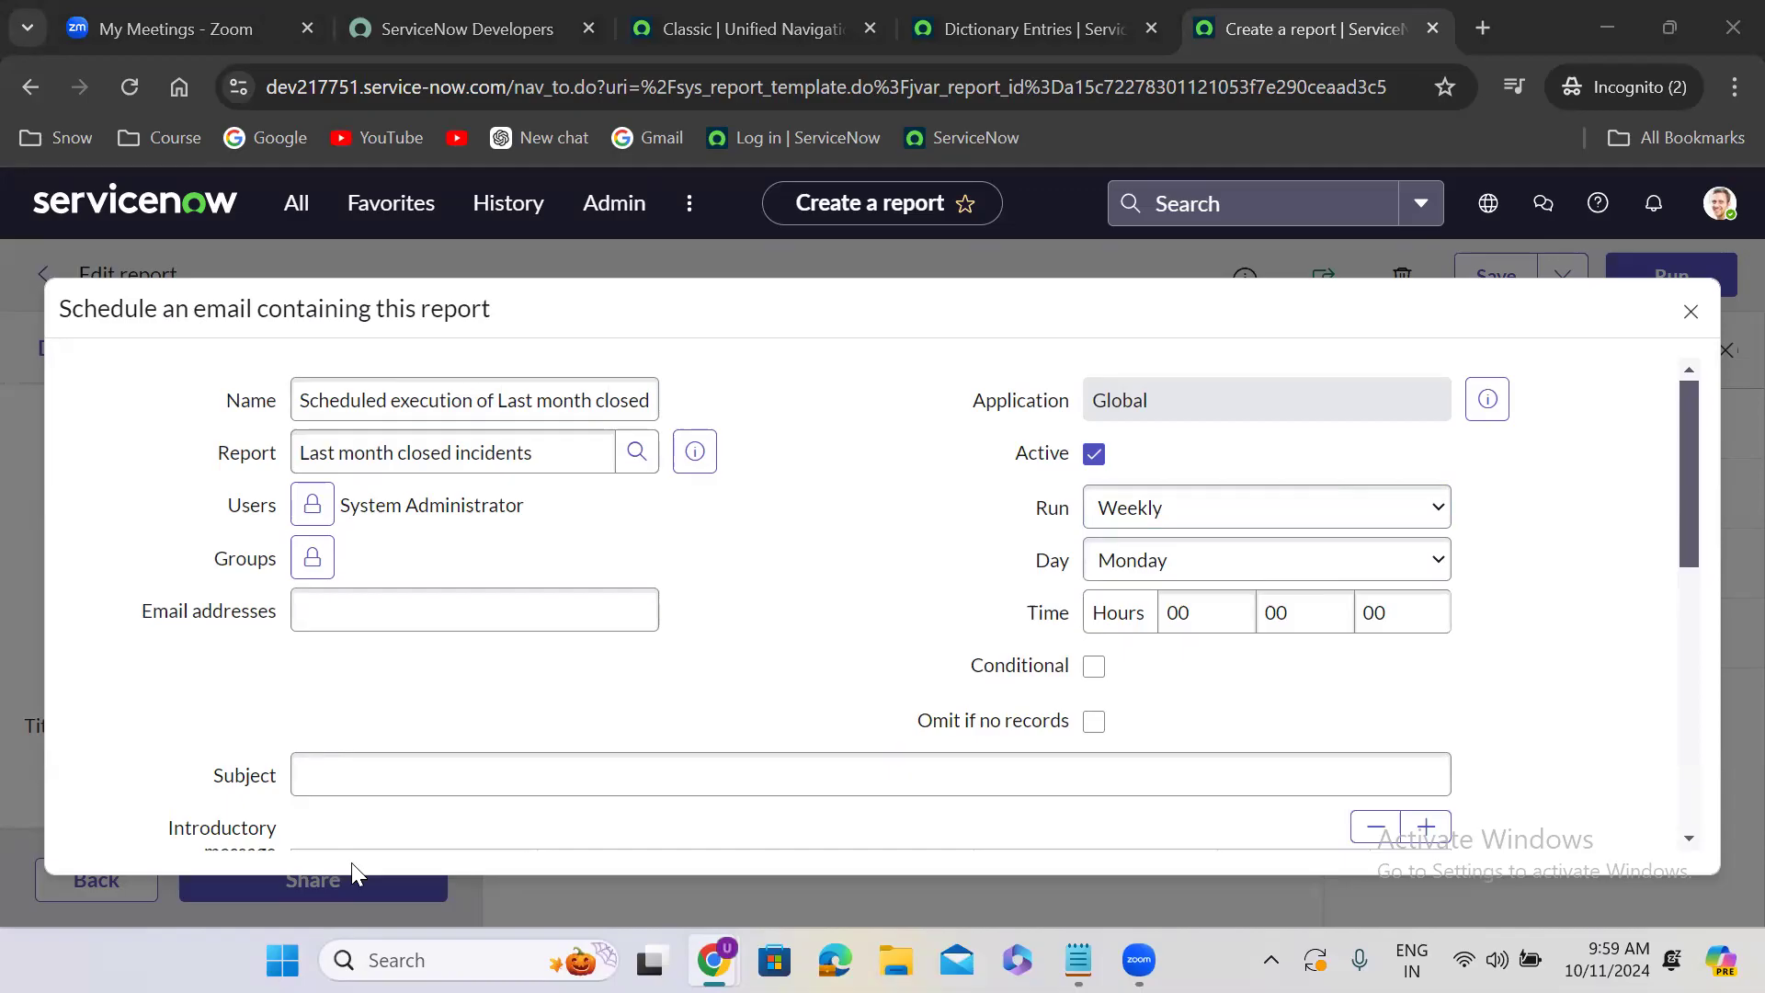
pyautogui.click(701, 642)
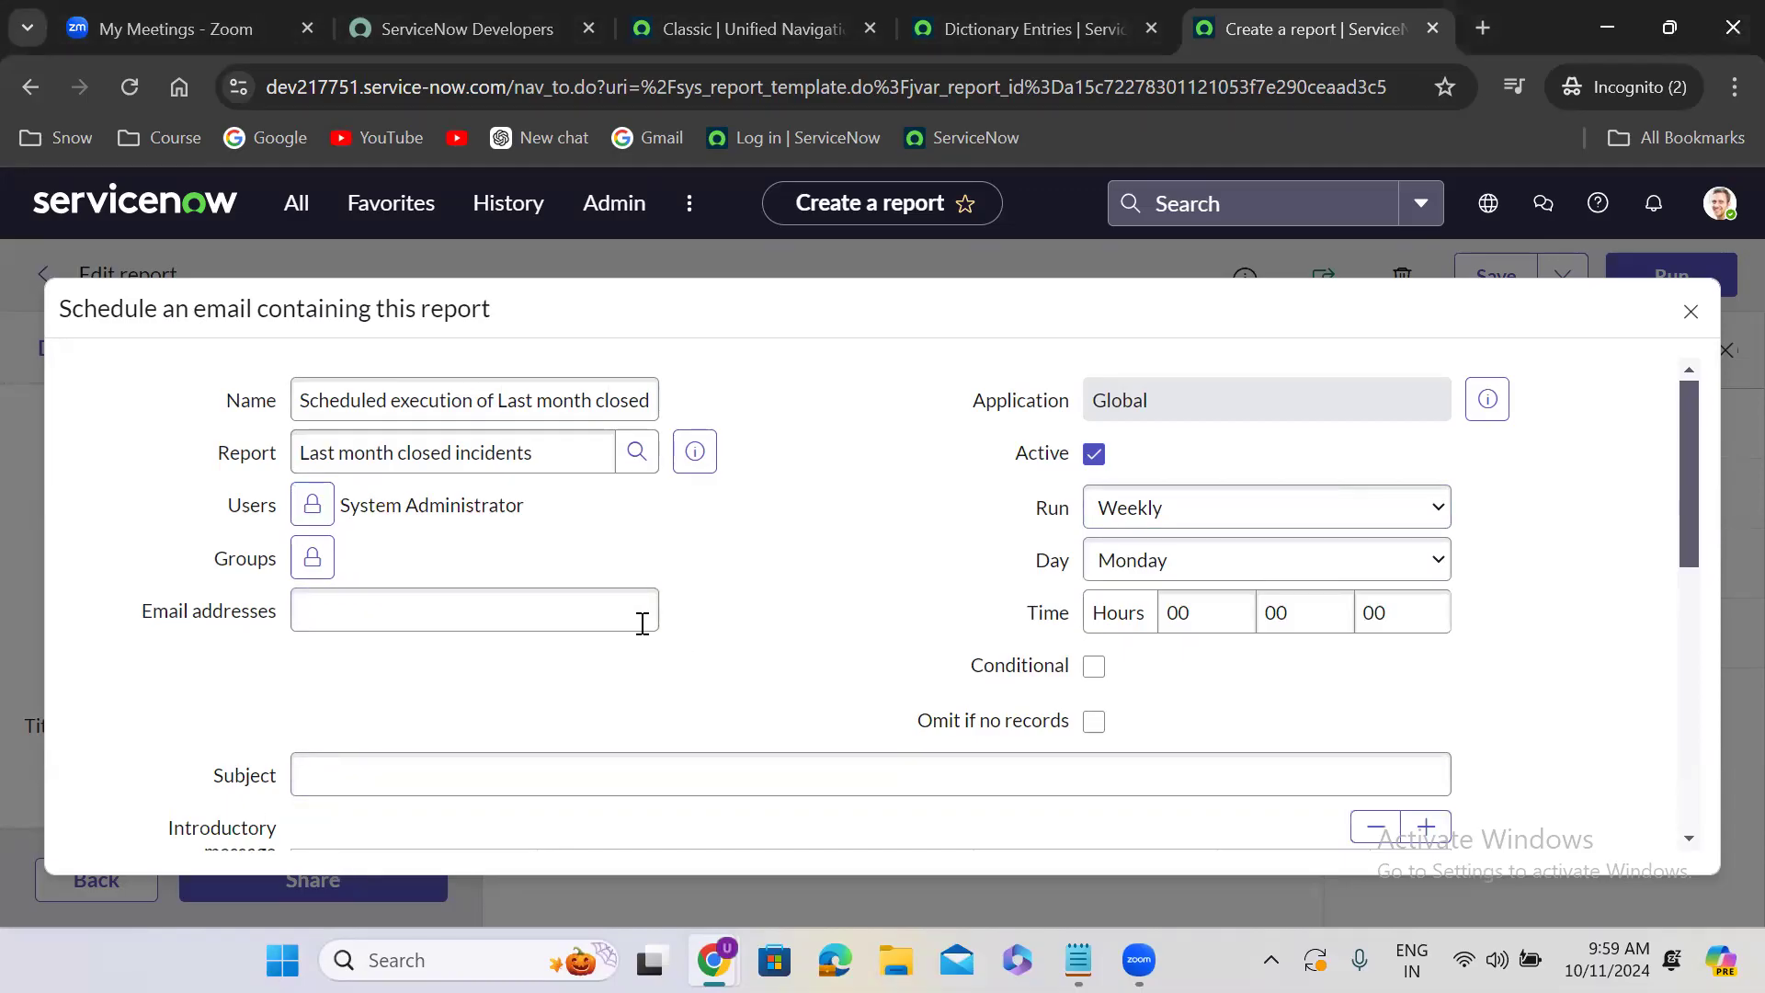
pyautogui.scroll(-2, 701, 682)
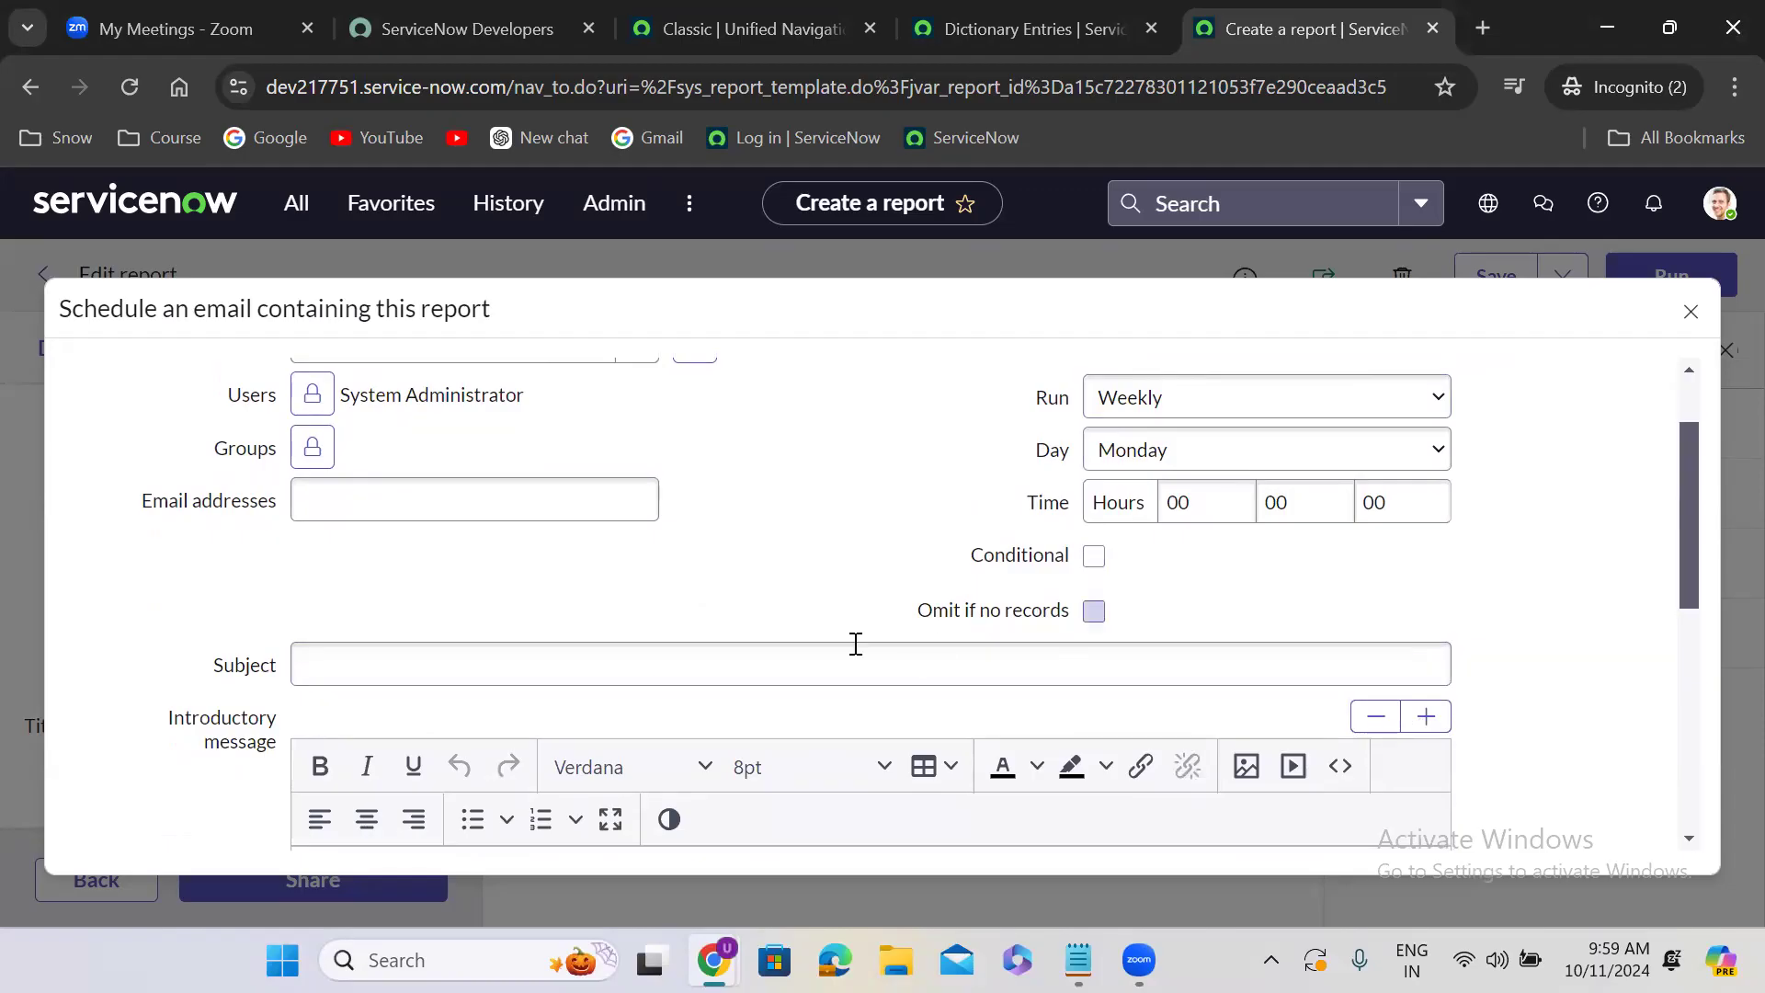
pyautogui.click(577, 672)
pyautogui.scroll(-5, 642, 618)
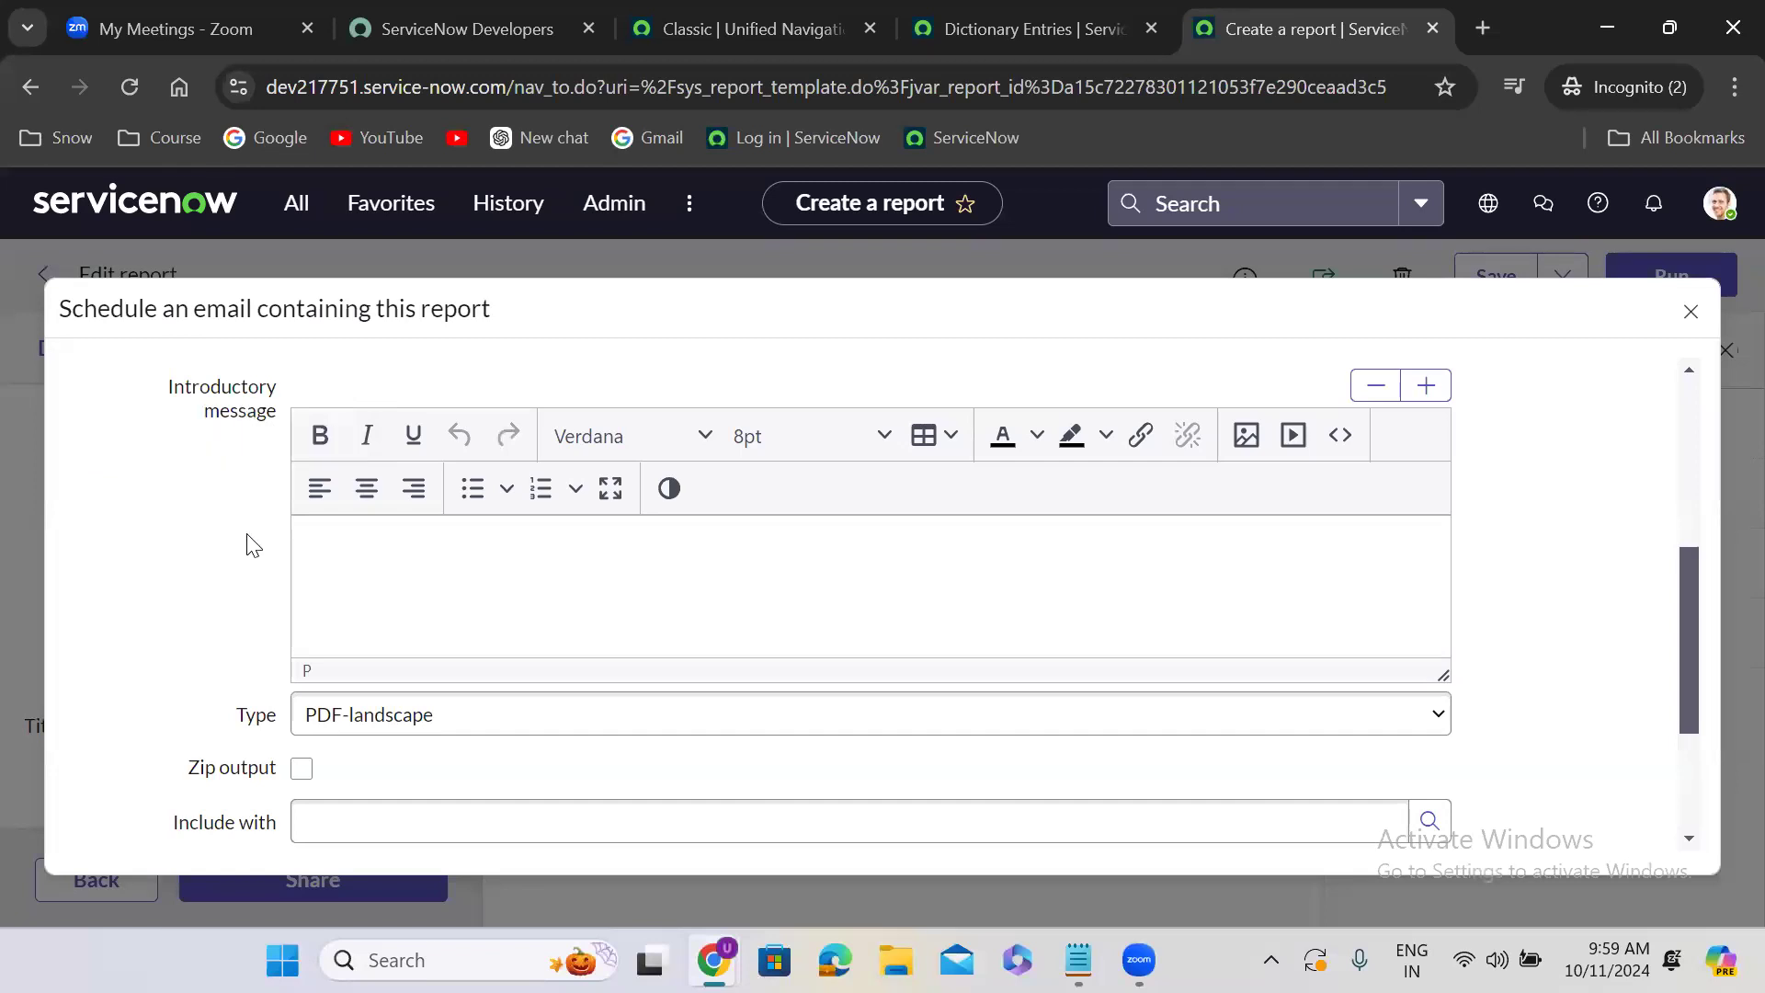
pyautogui.scroll(6, 248, 544)
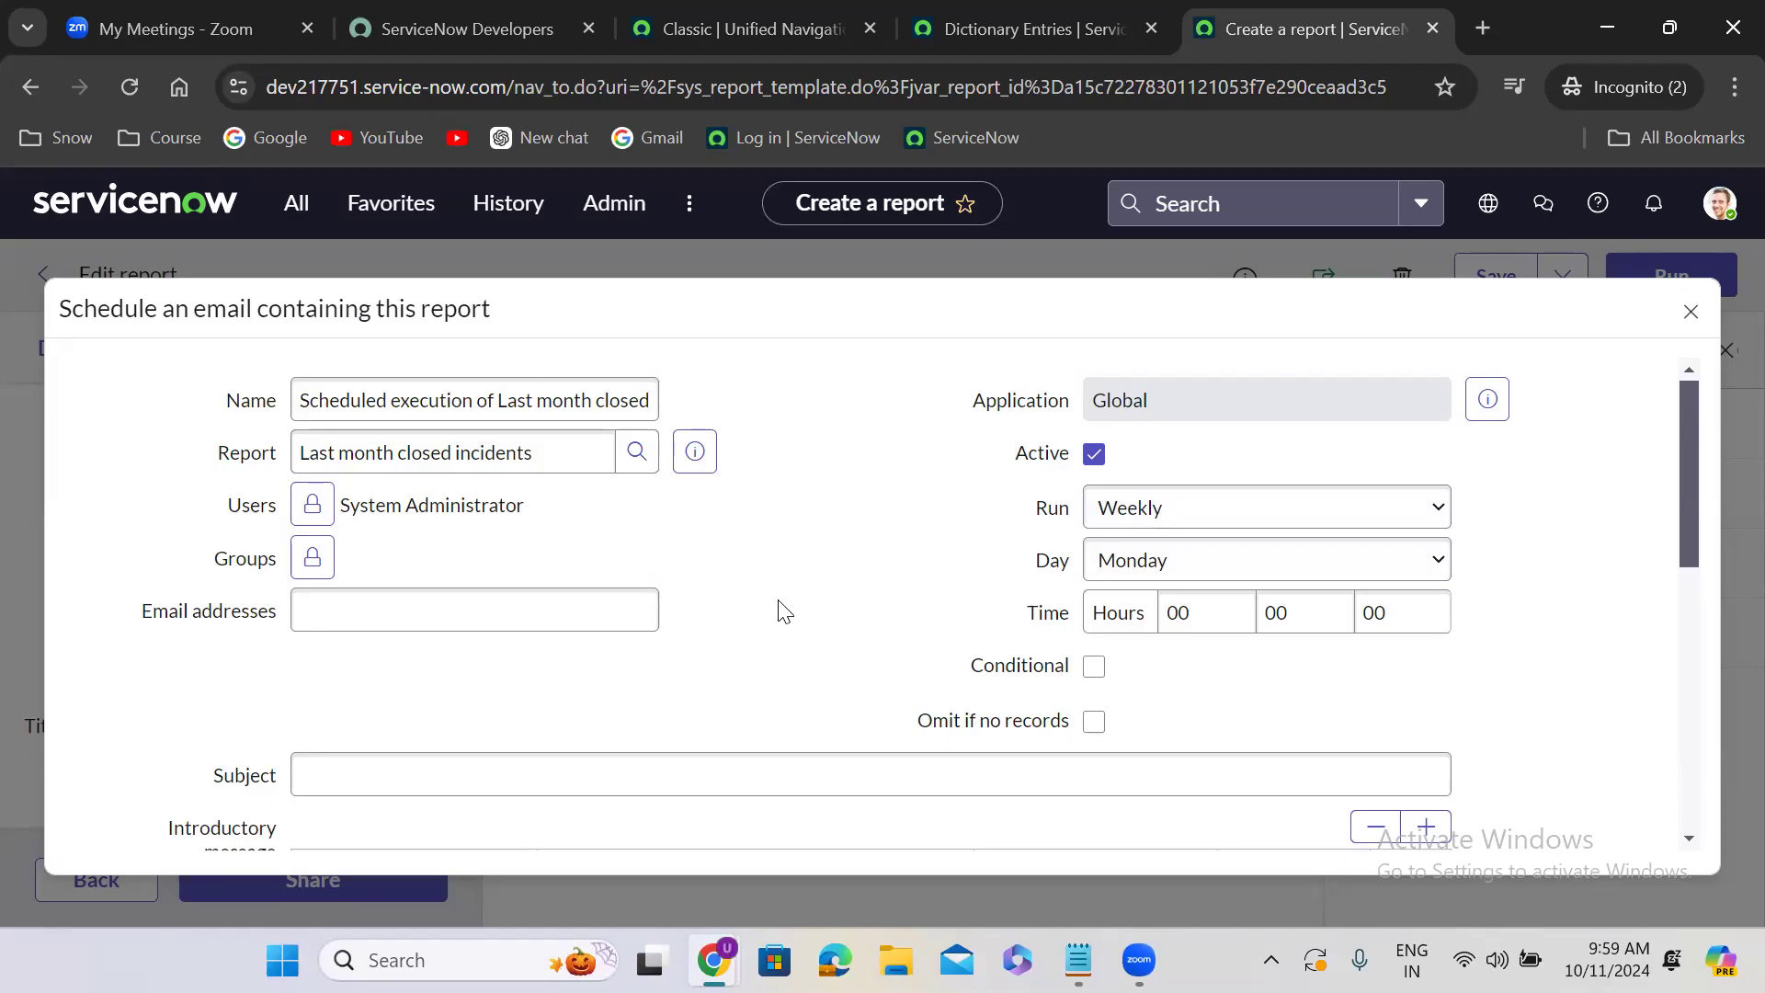
# - Try the On Demand and Business Calendar: Entry Start run options in the email schedule, and close it without saving
pyautogui.click(1199, 520)
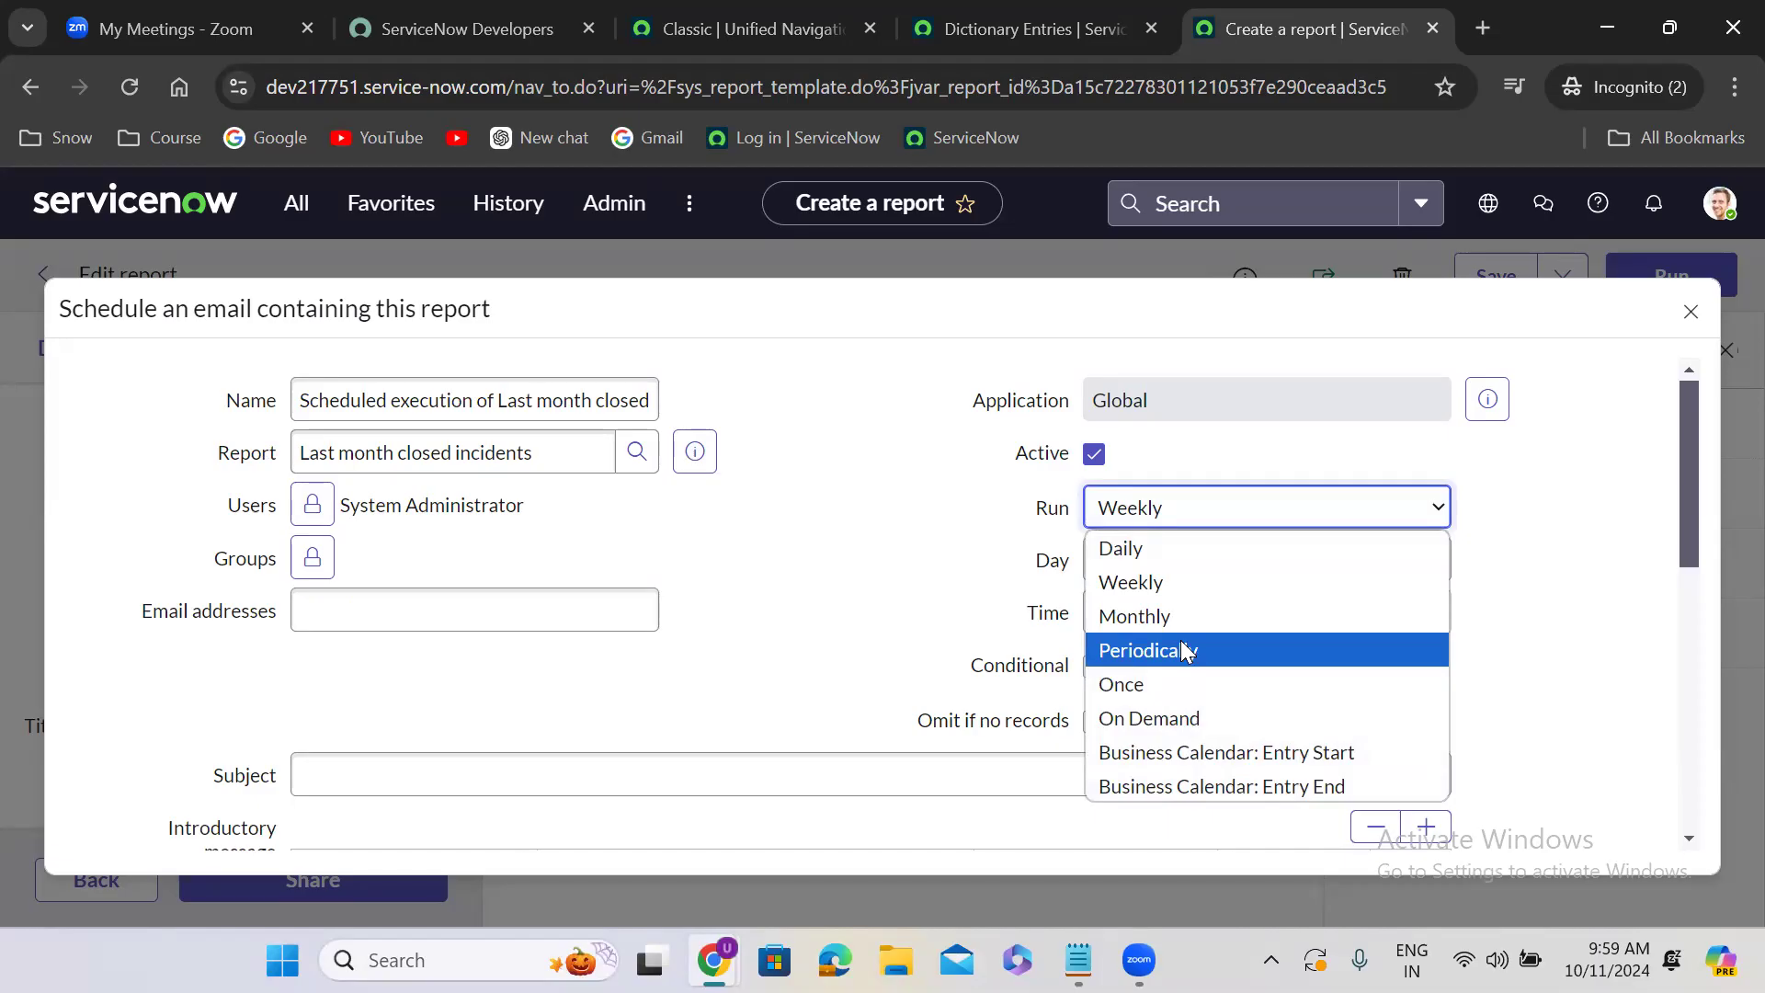
pyautogui.click(1177, 721)
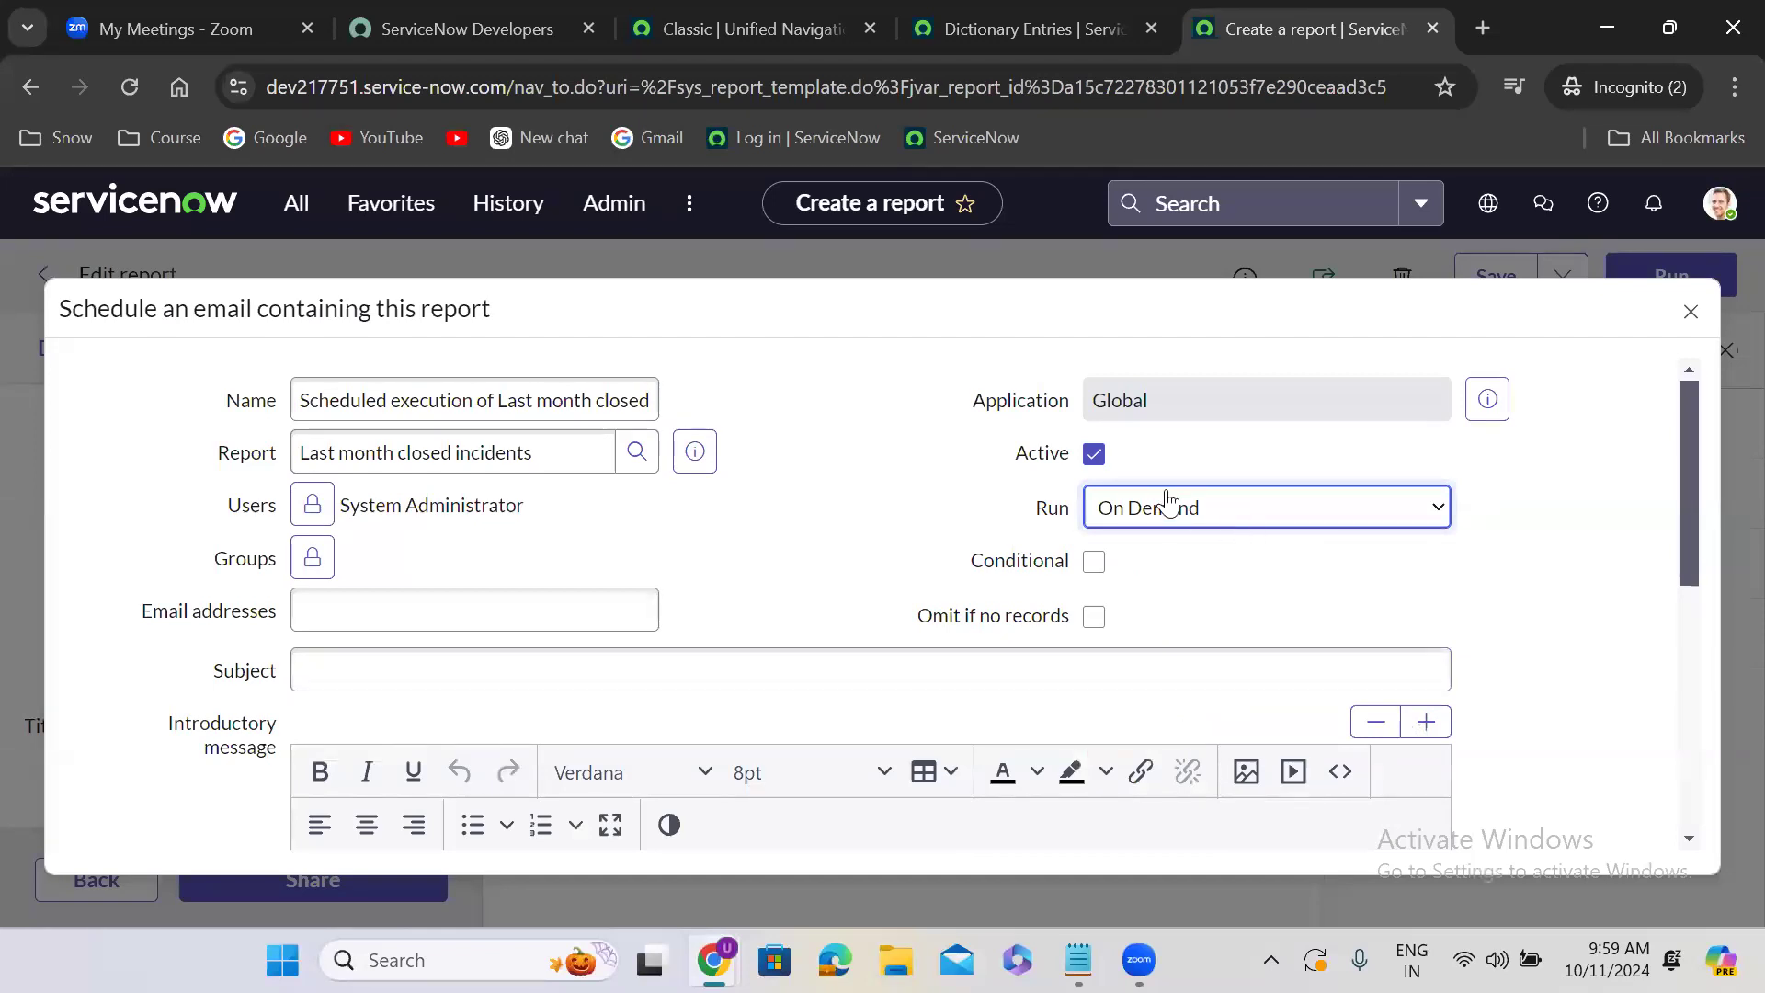
pyautogui.click(826, 509)
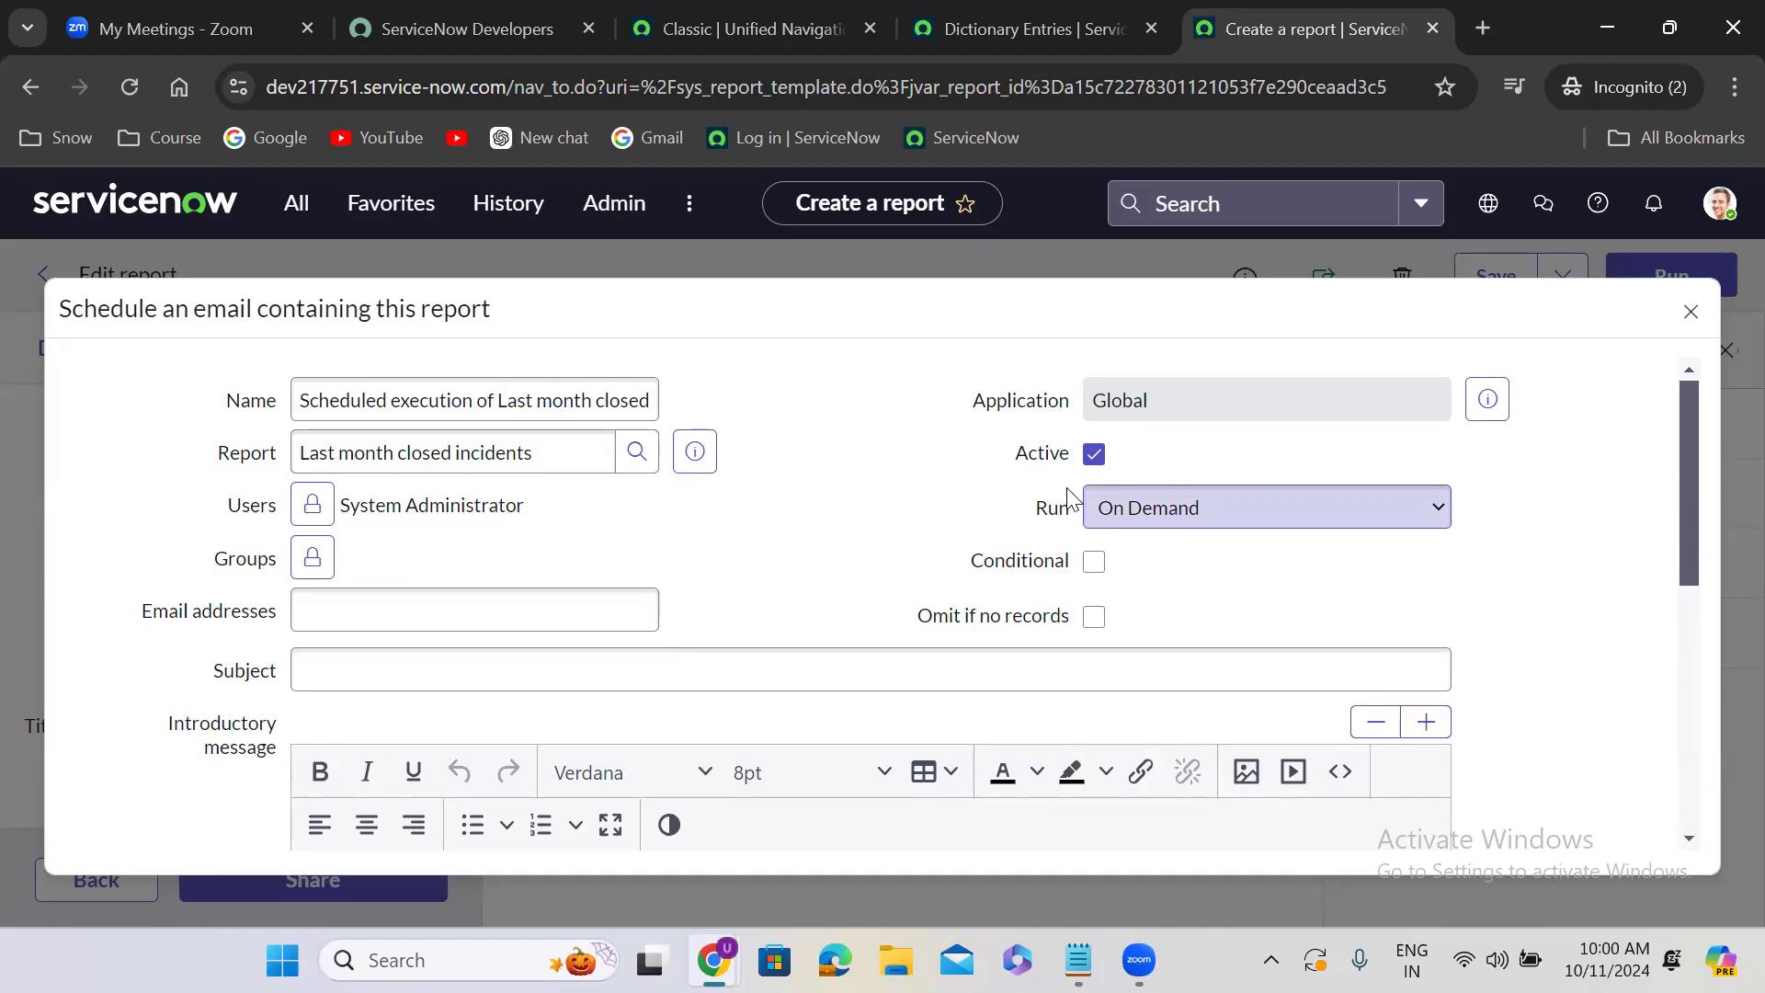
pyautogui.click(1211, 503)
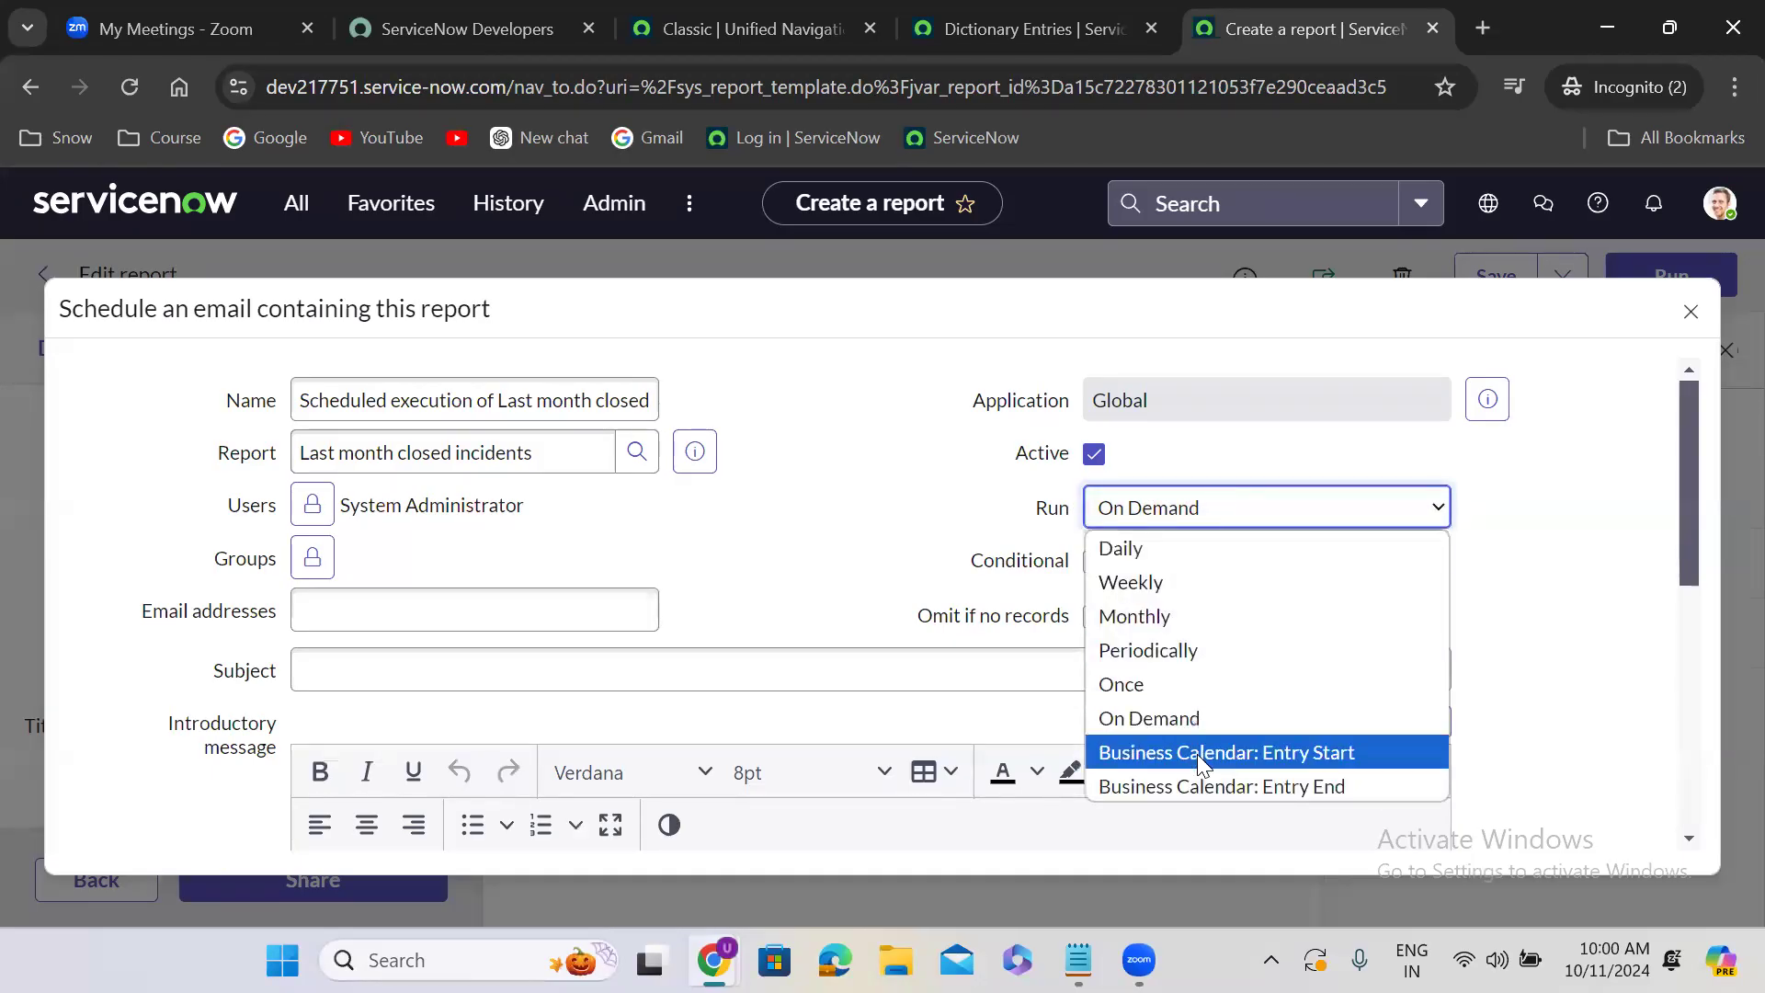
pyautogui.click(1200, 763)
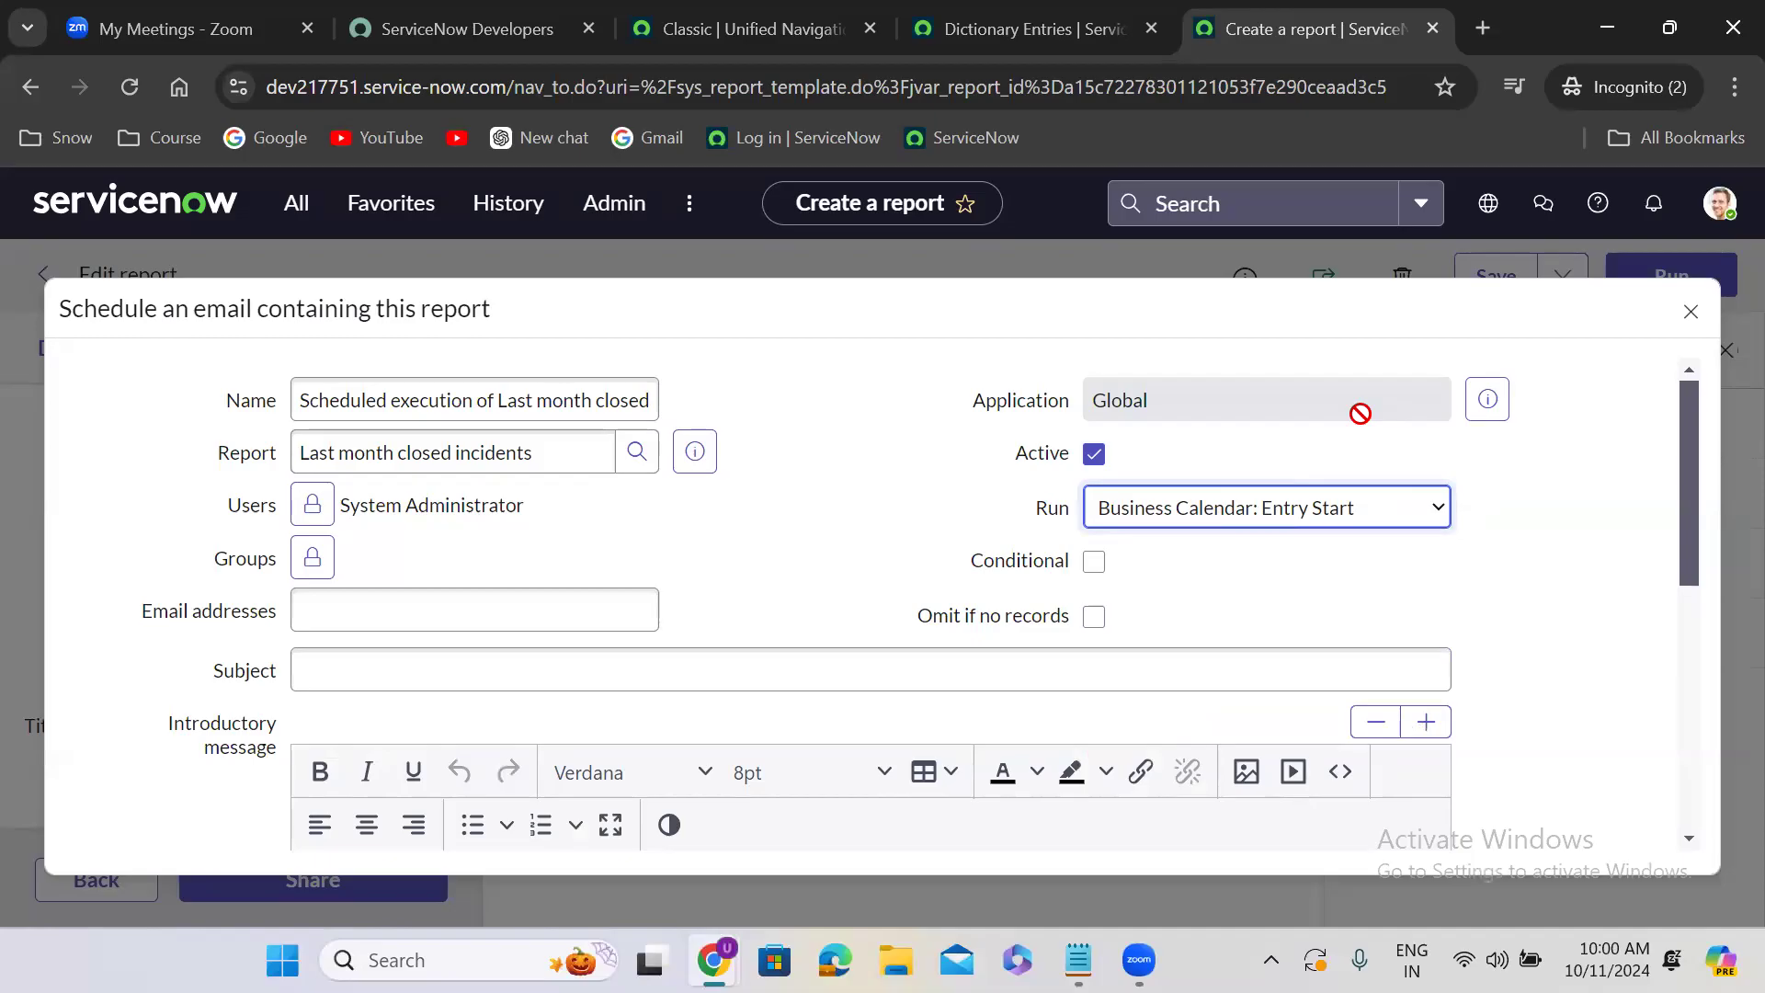
pyautogui.click(1691, 313)
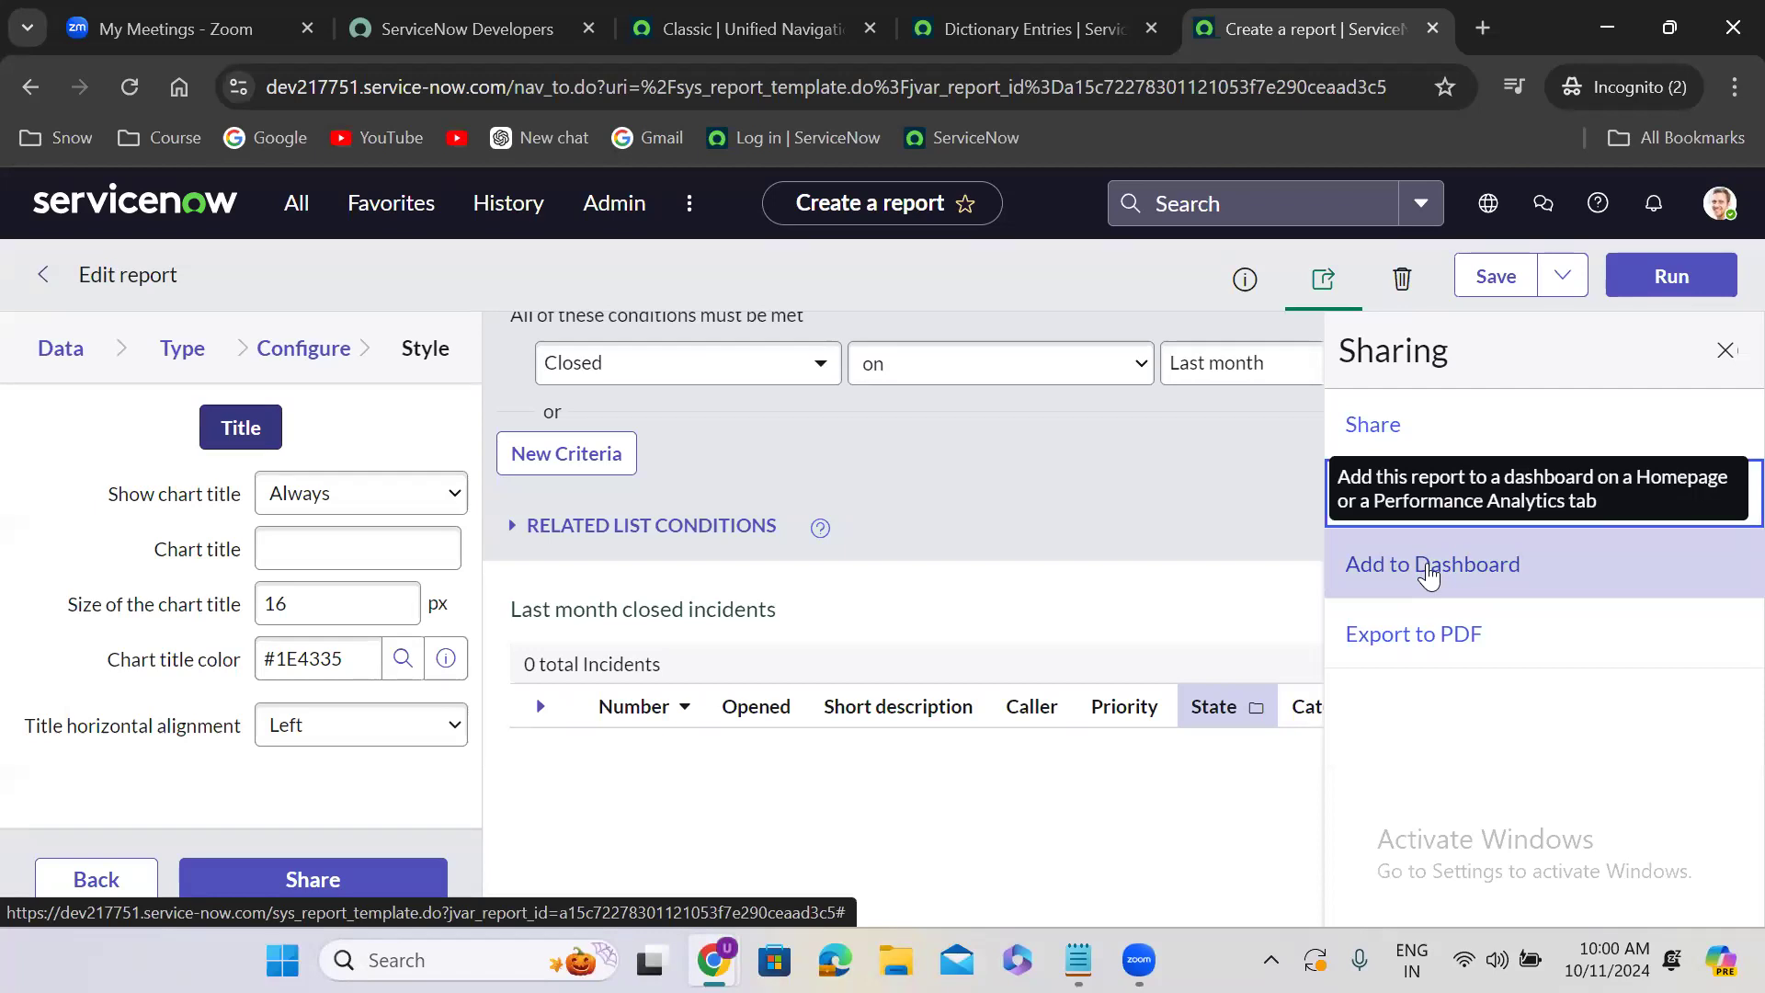
# - Check the report's PDF export options for orientation and delivery, and close the export and sharing settings
pyautogui.click(1428, 651)
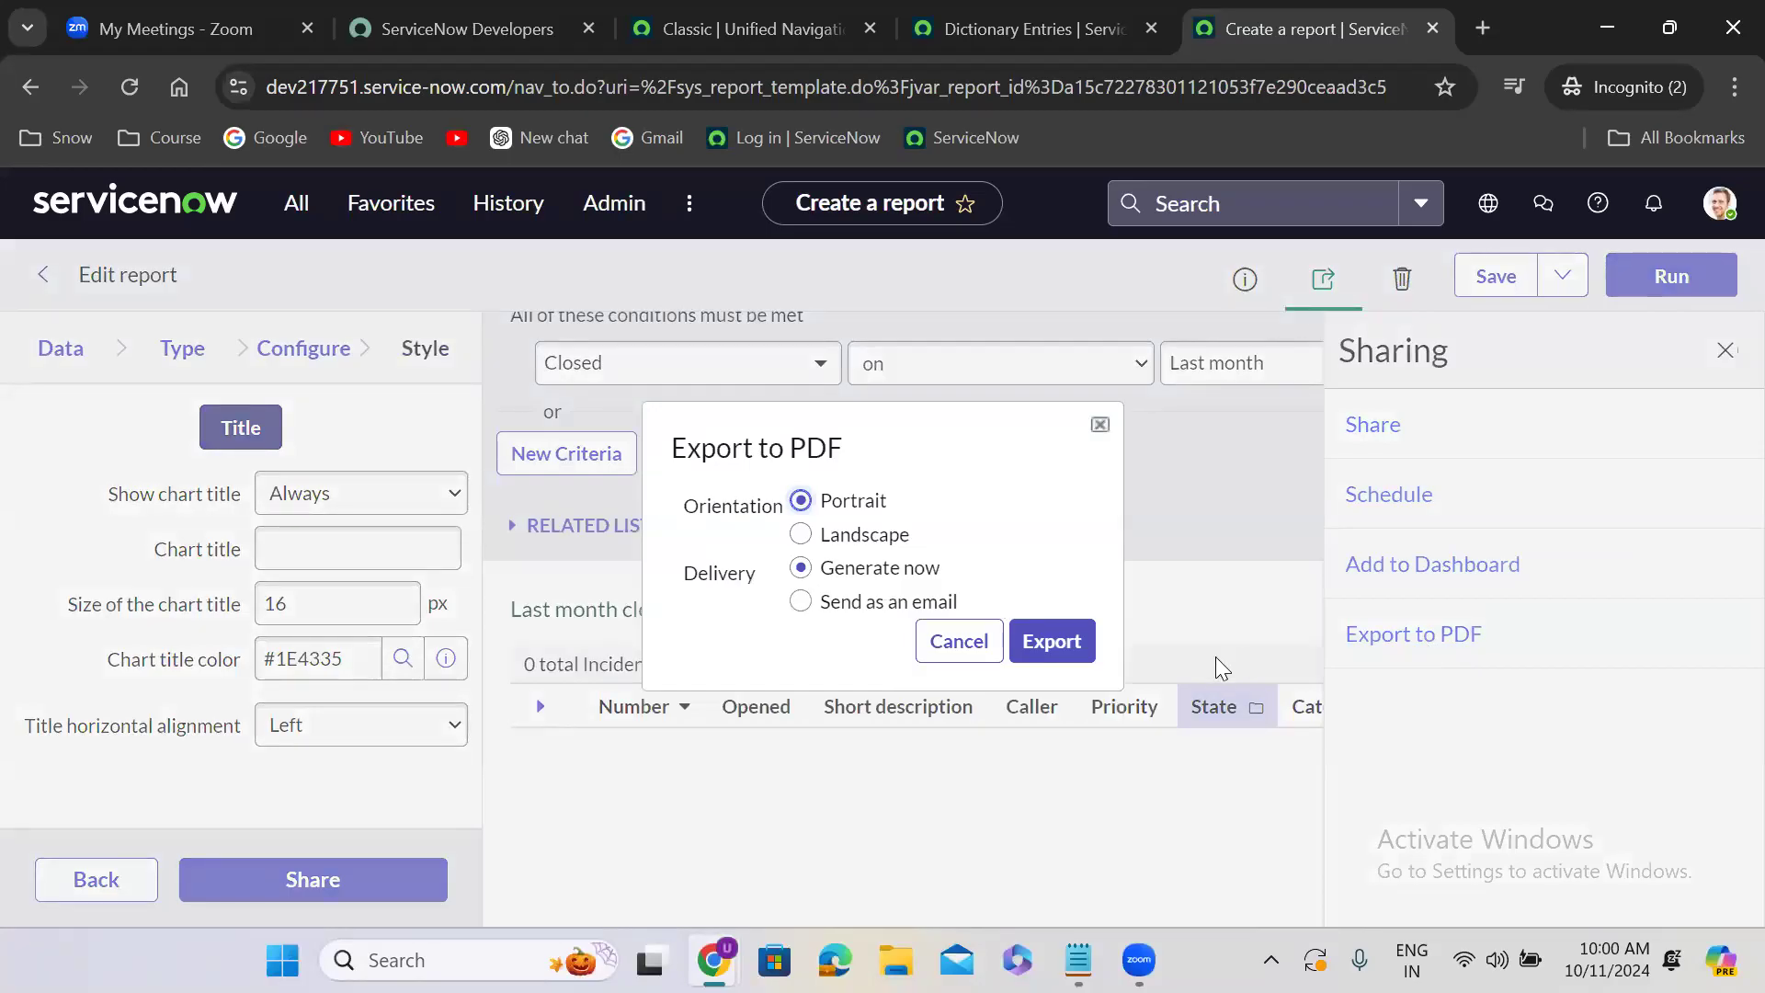
pyautogui.click(1048, 639)
pyautogui.click(1101, 424)
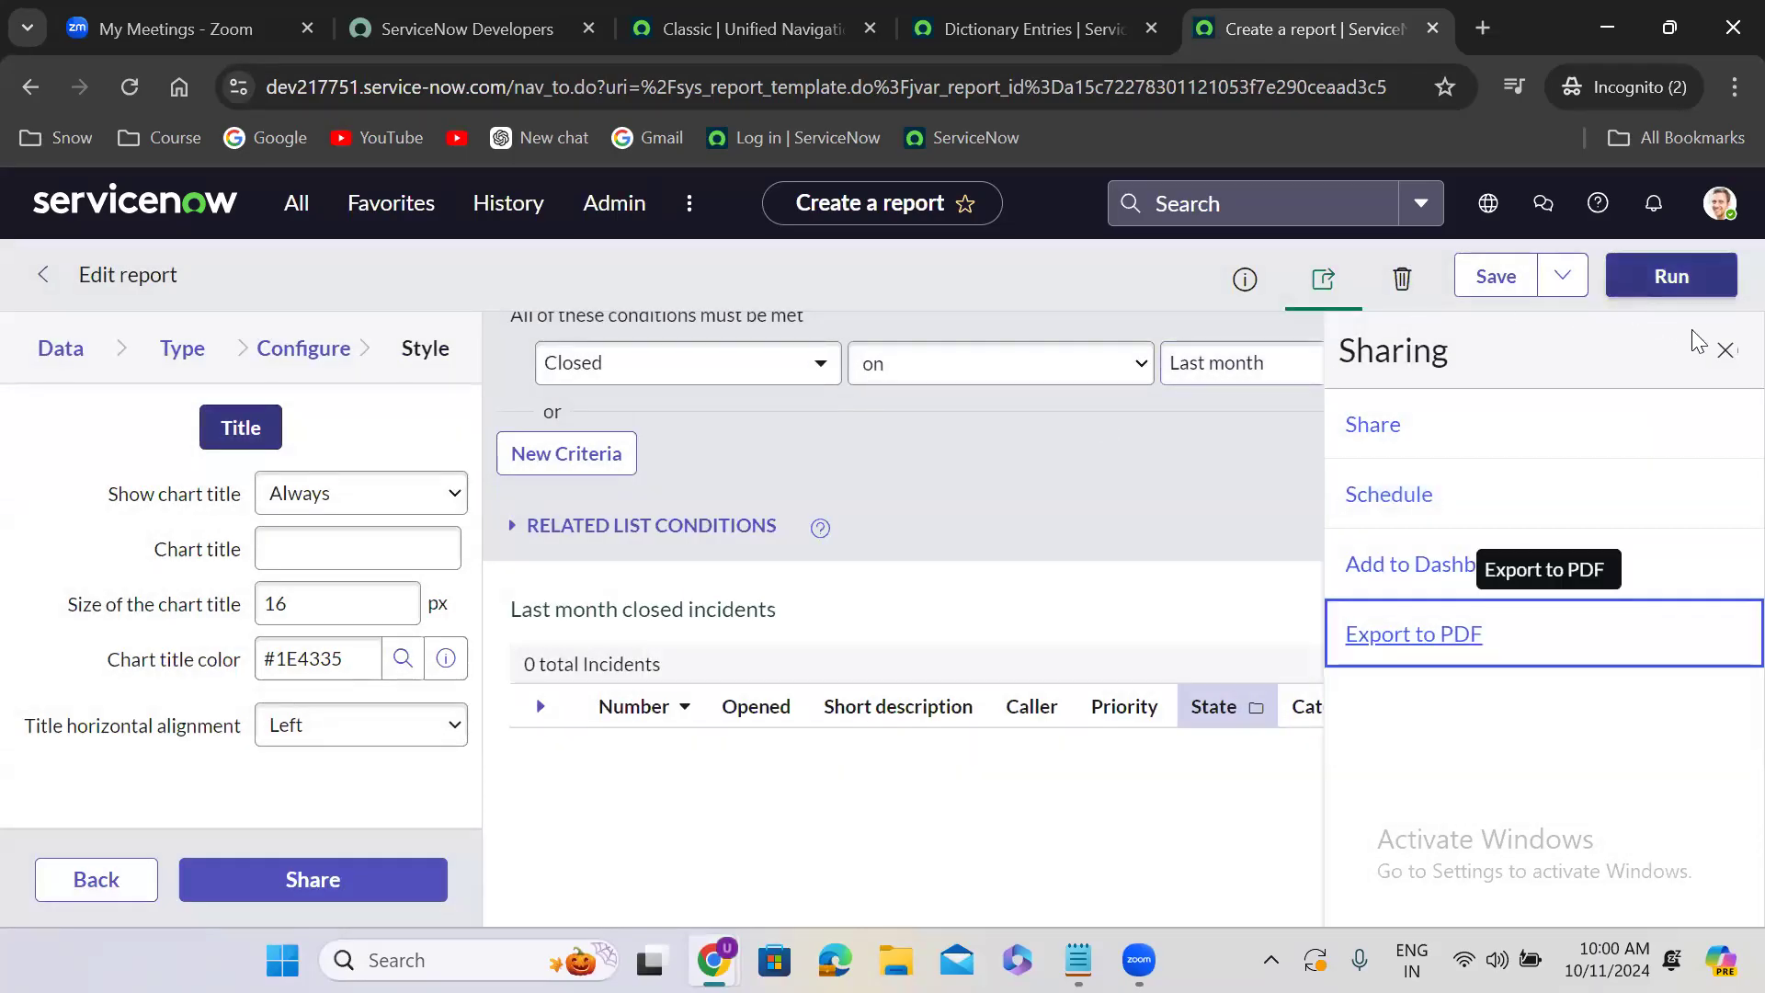
pyautogui.click(1725, 350)
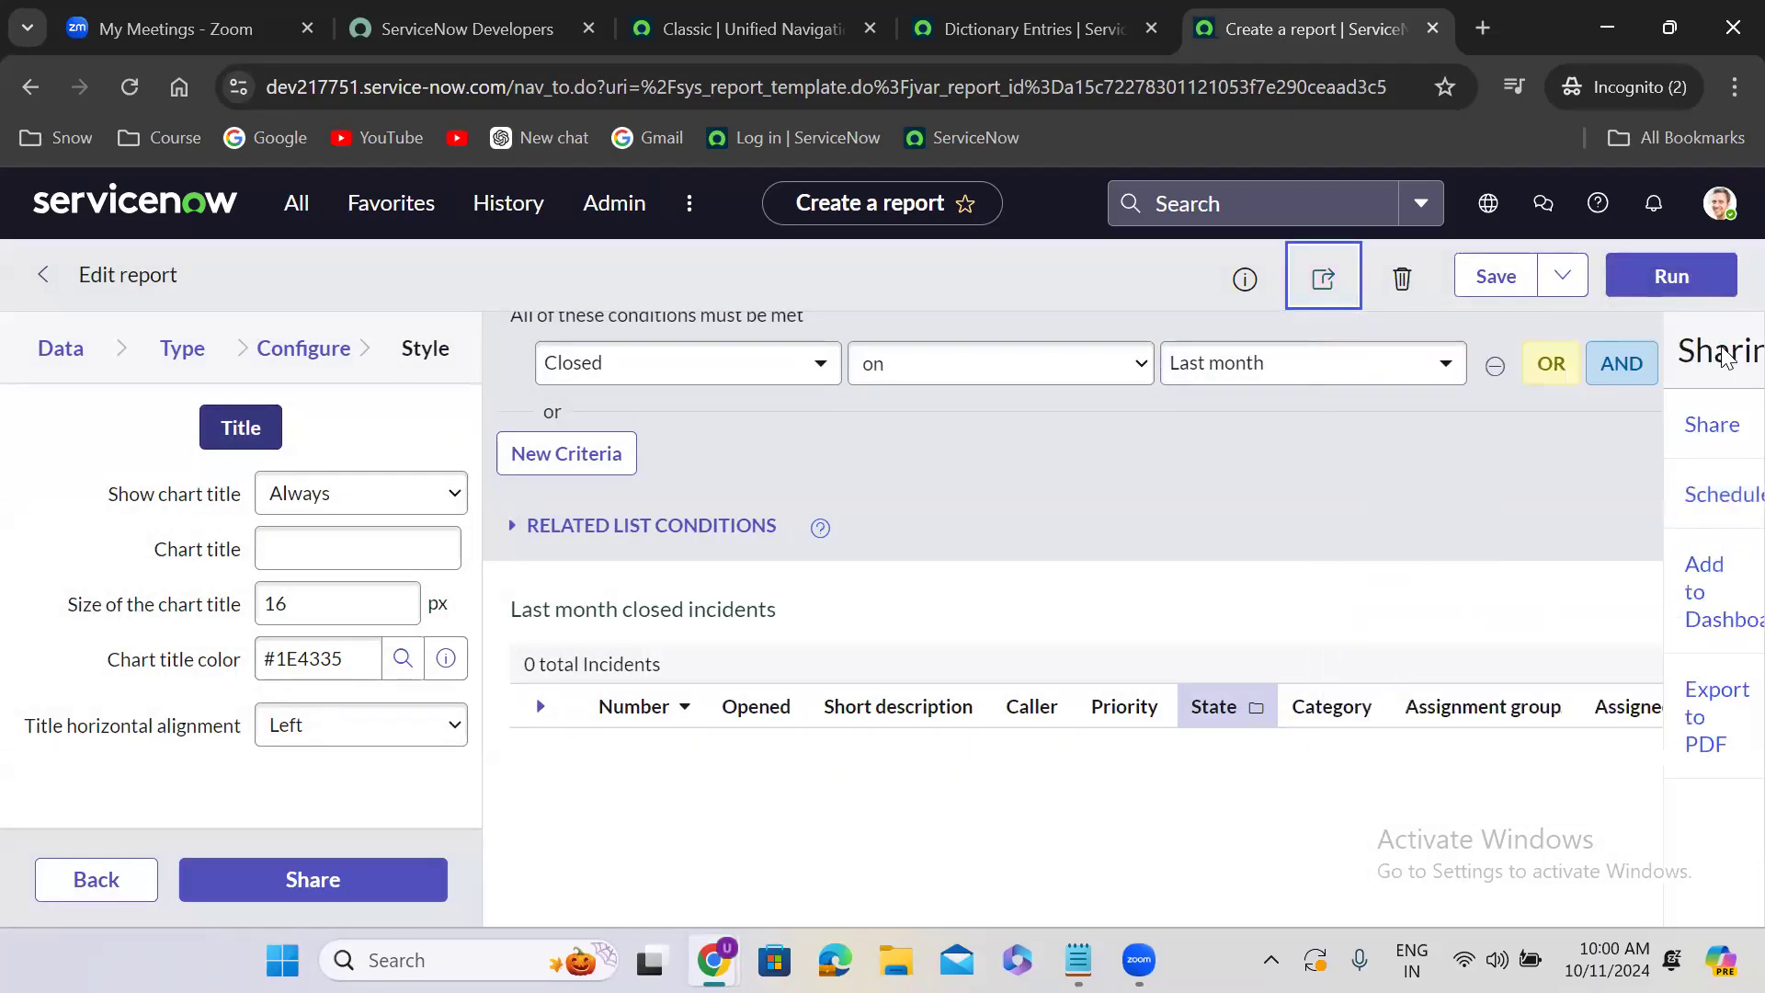
# - Save the report with its updated sharing settings and check the additional save options
pyautogui.click(1490, 285)
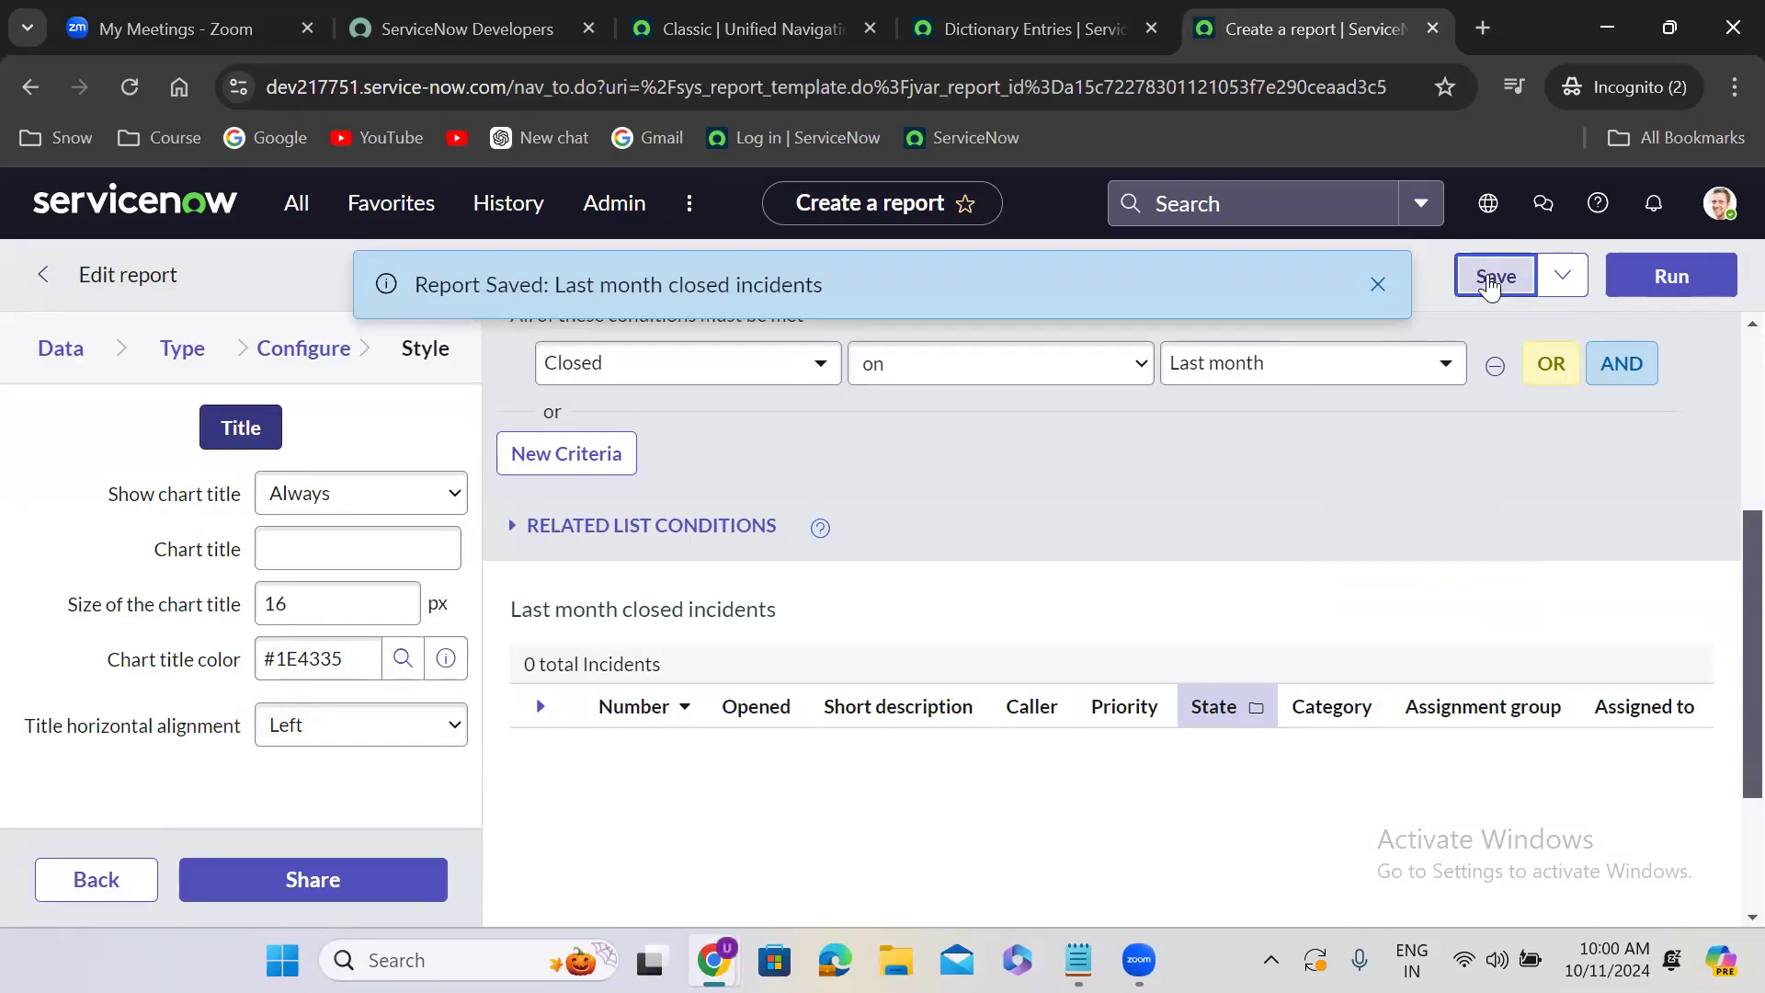
pyautogui.scroll(4, 1725, 357)
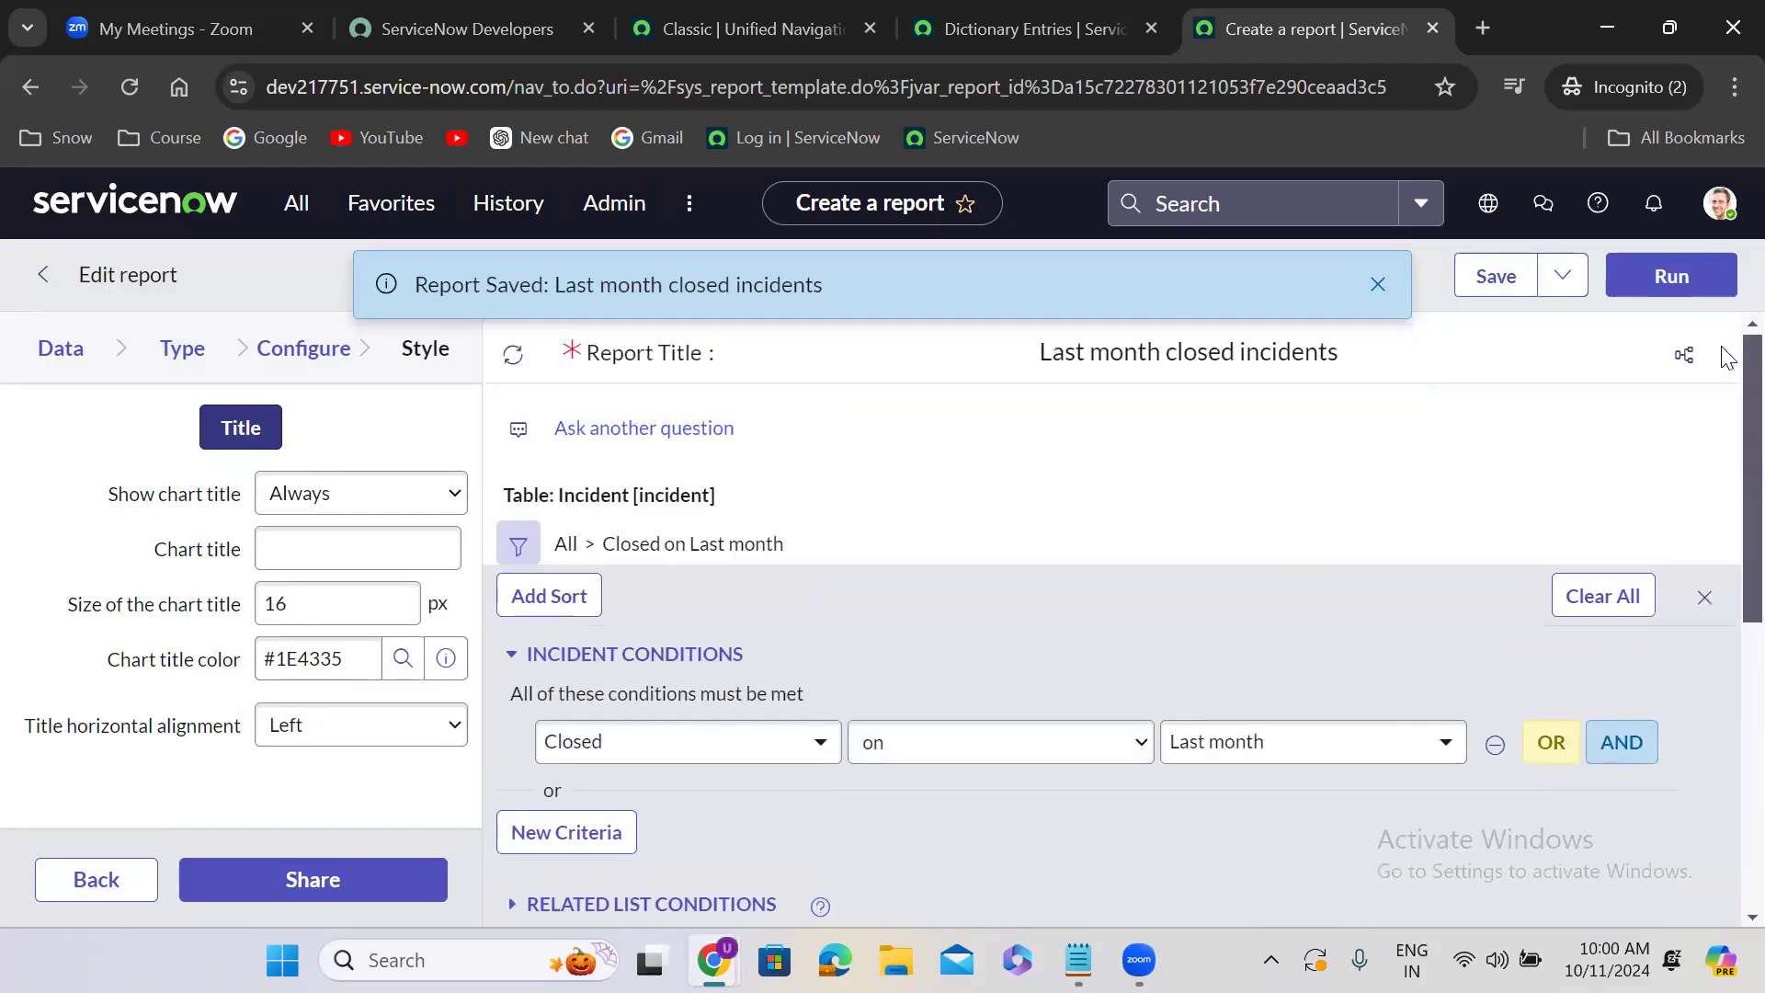
pyautogui.click(1565, 283)
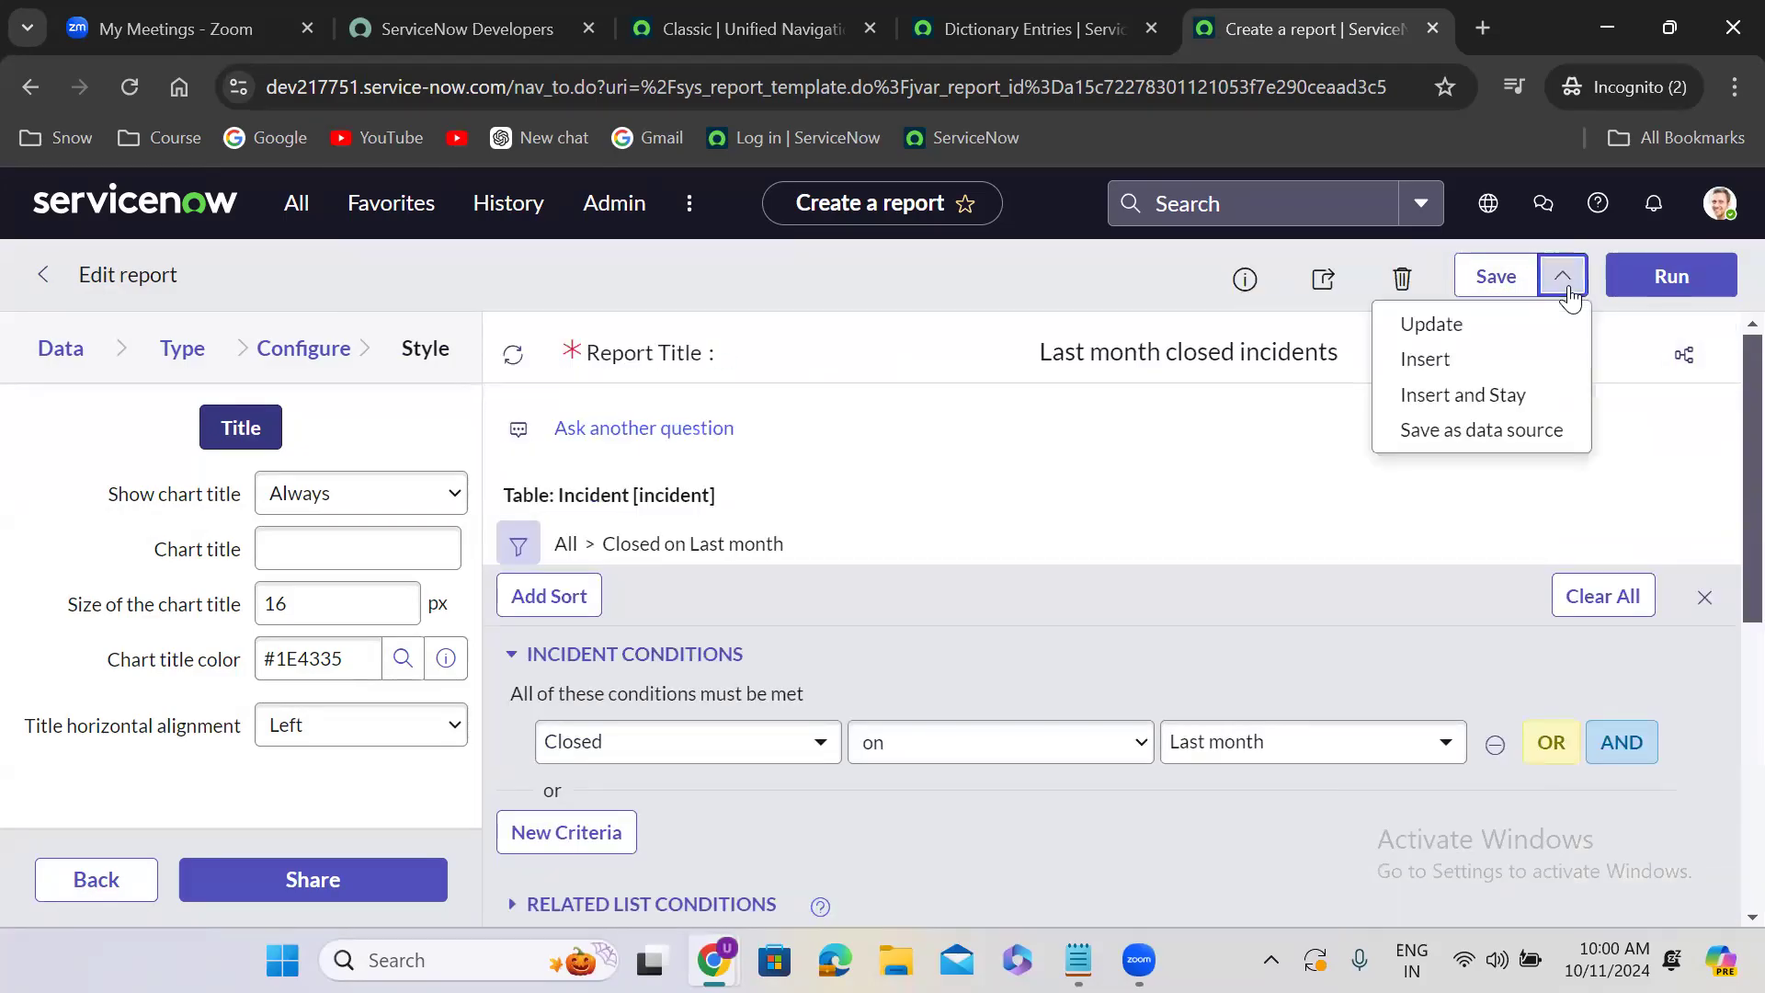
pyautogui.click(1149, 477)
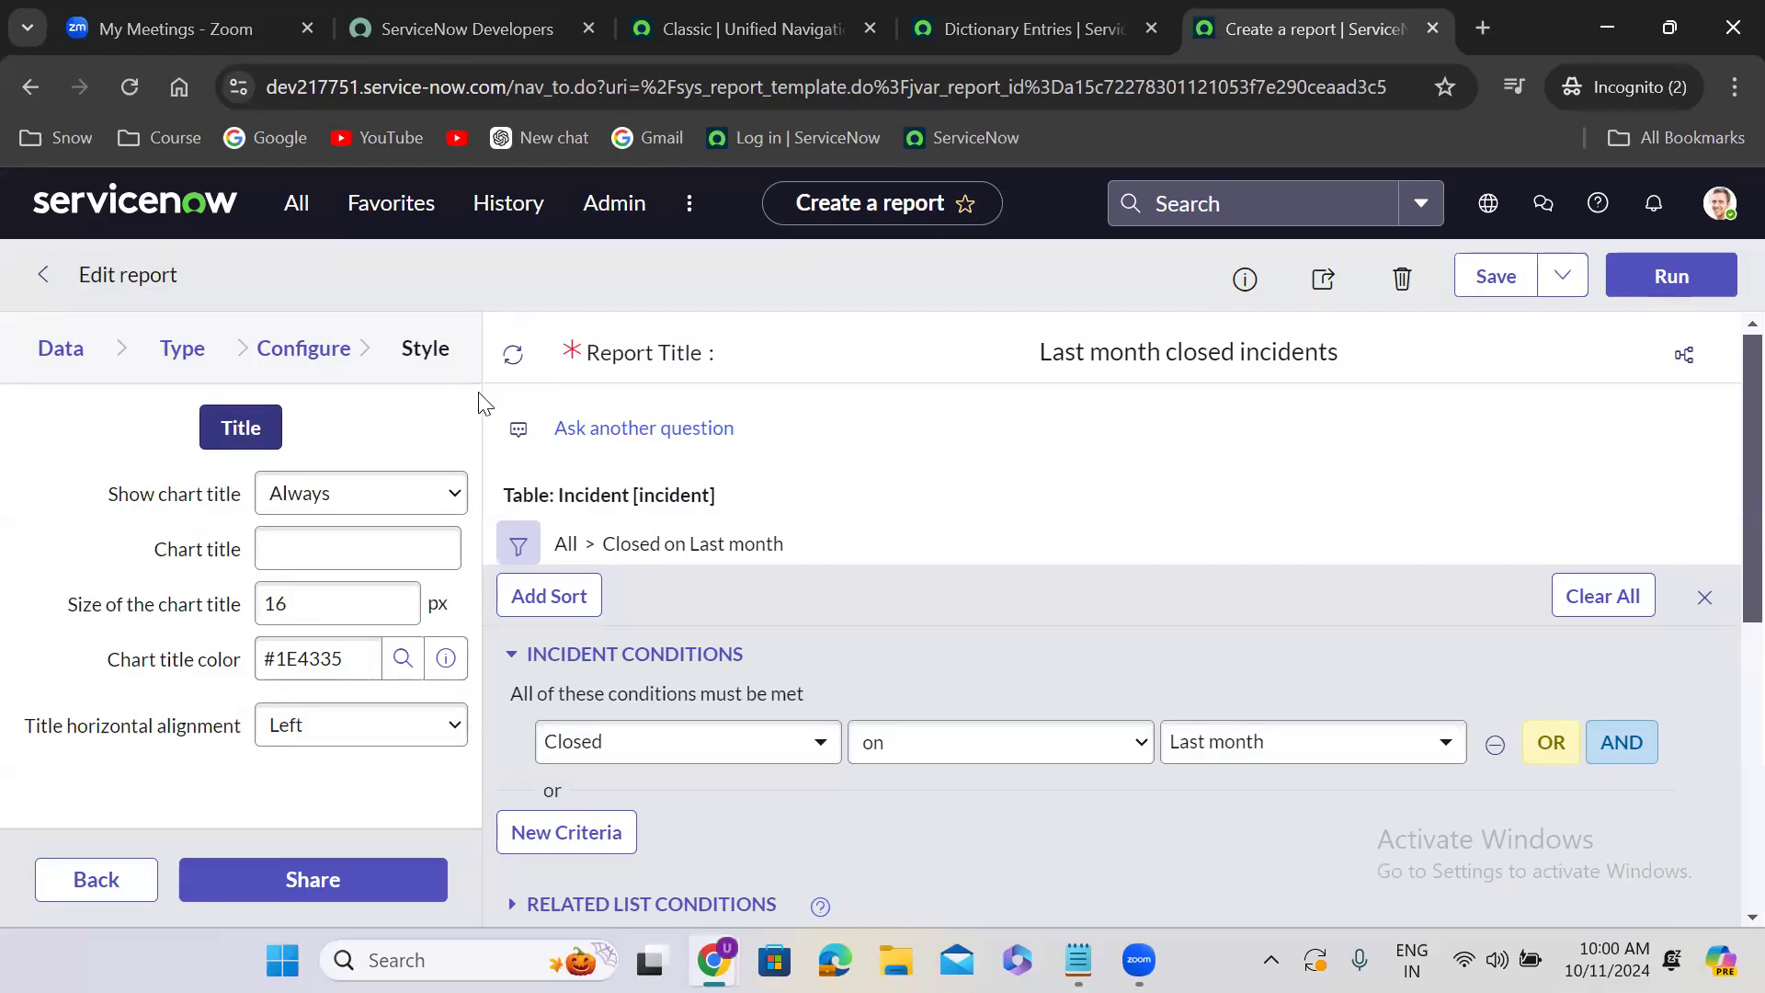
# - Return to the report's Data settings and rename the report as "Last month open incidents"
pyautogui.click(65, 363)
pyautogui.click(245, 448)
pyautogui.doubleClick(174, 463)
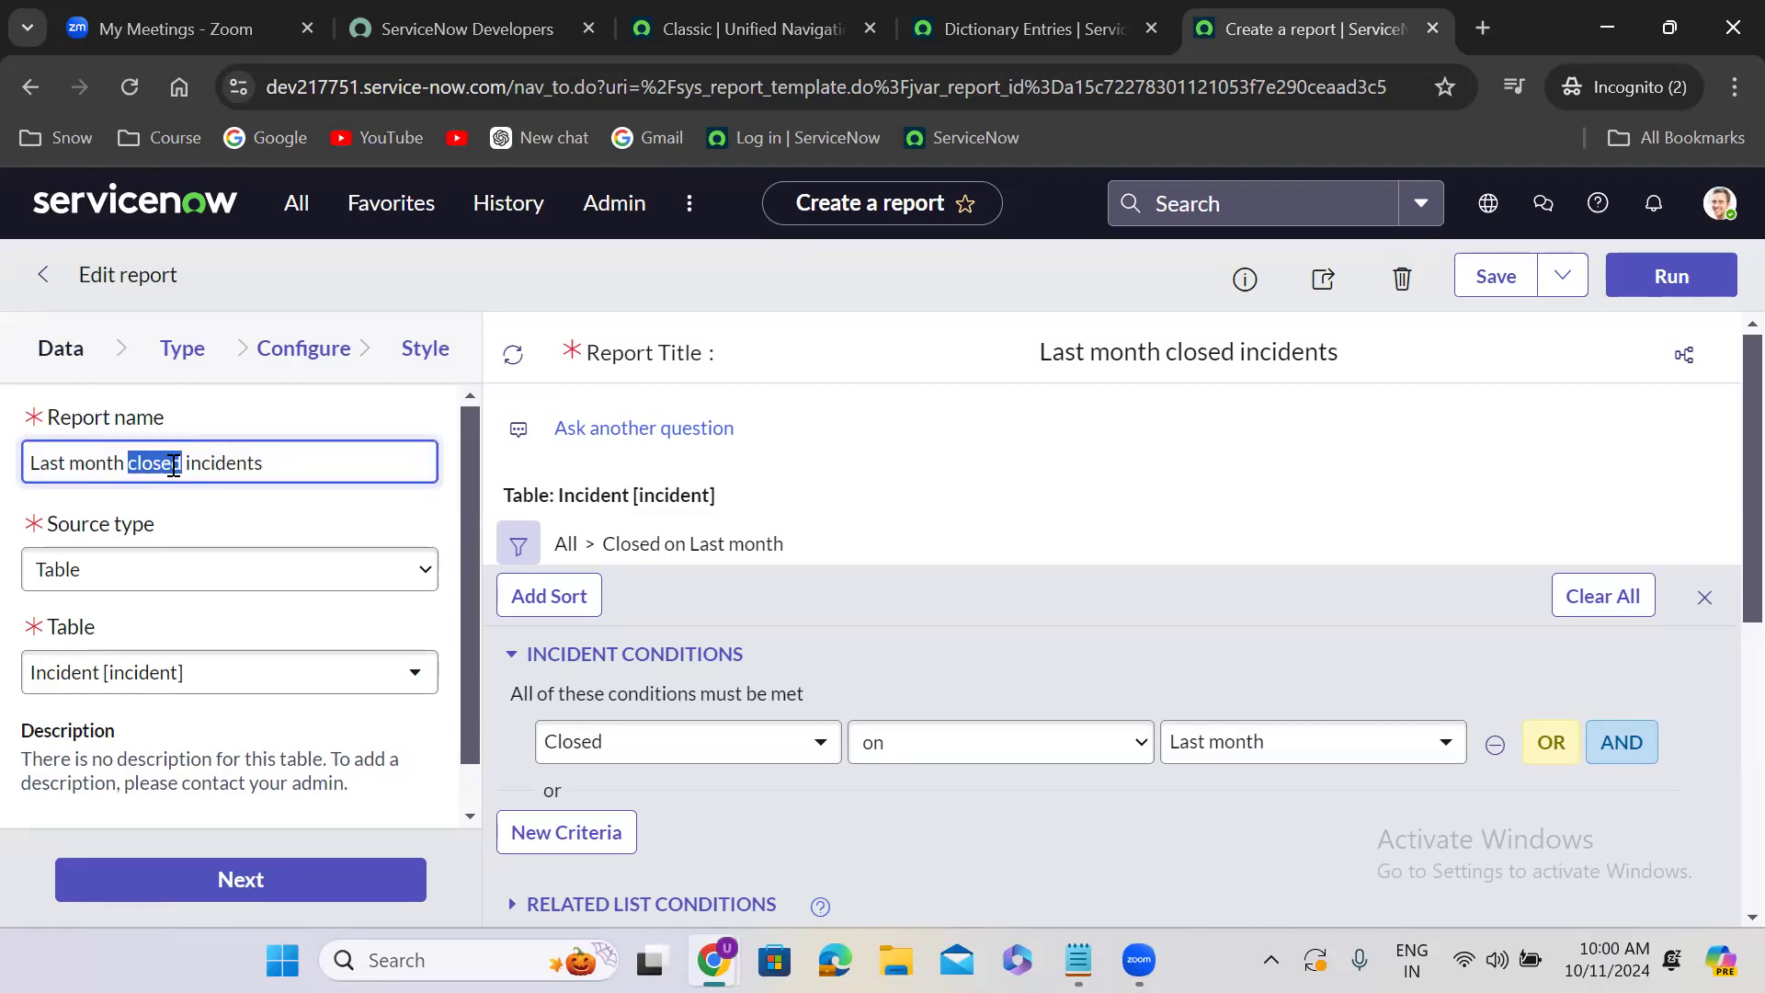
pyautogui.write('new')
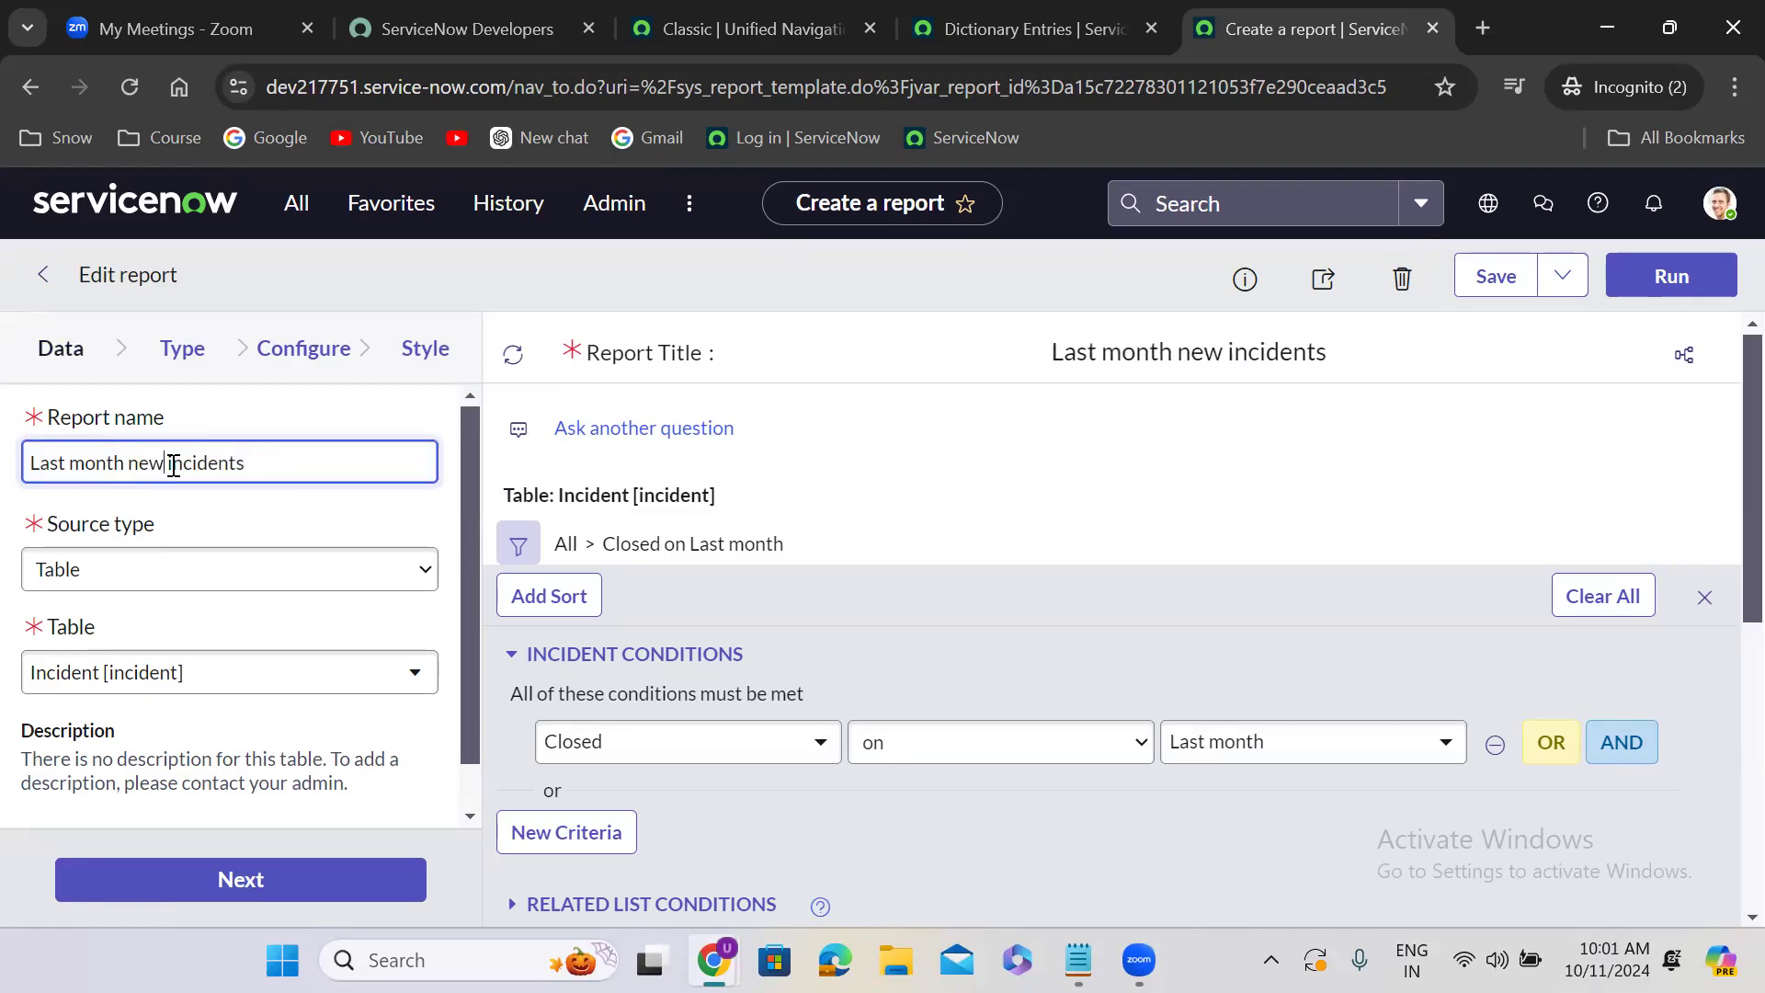
pyautogui.doubleClick(146, 462)
pyautogui.write('open')
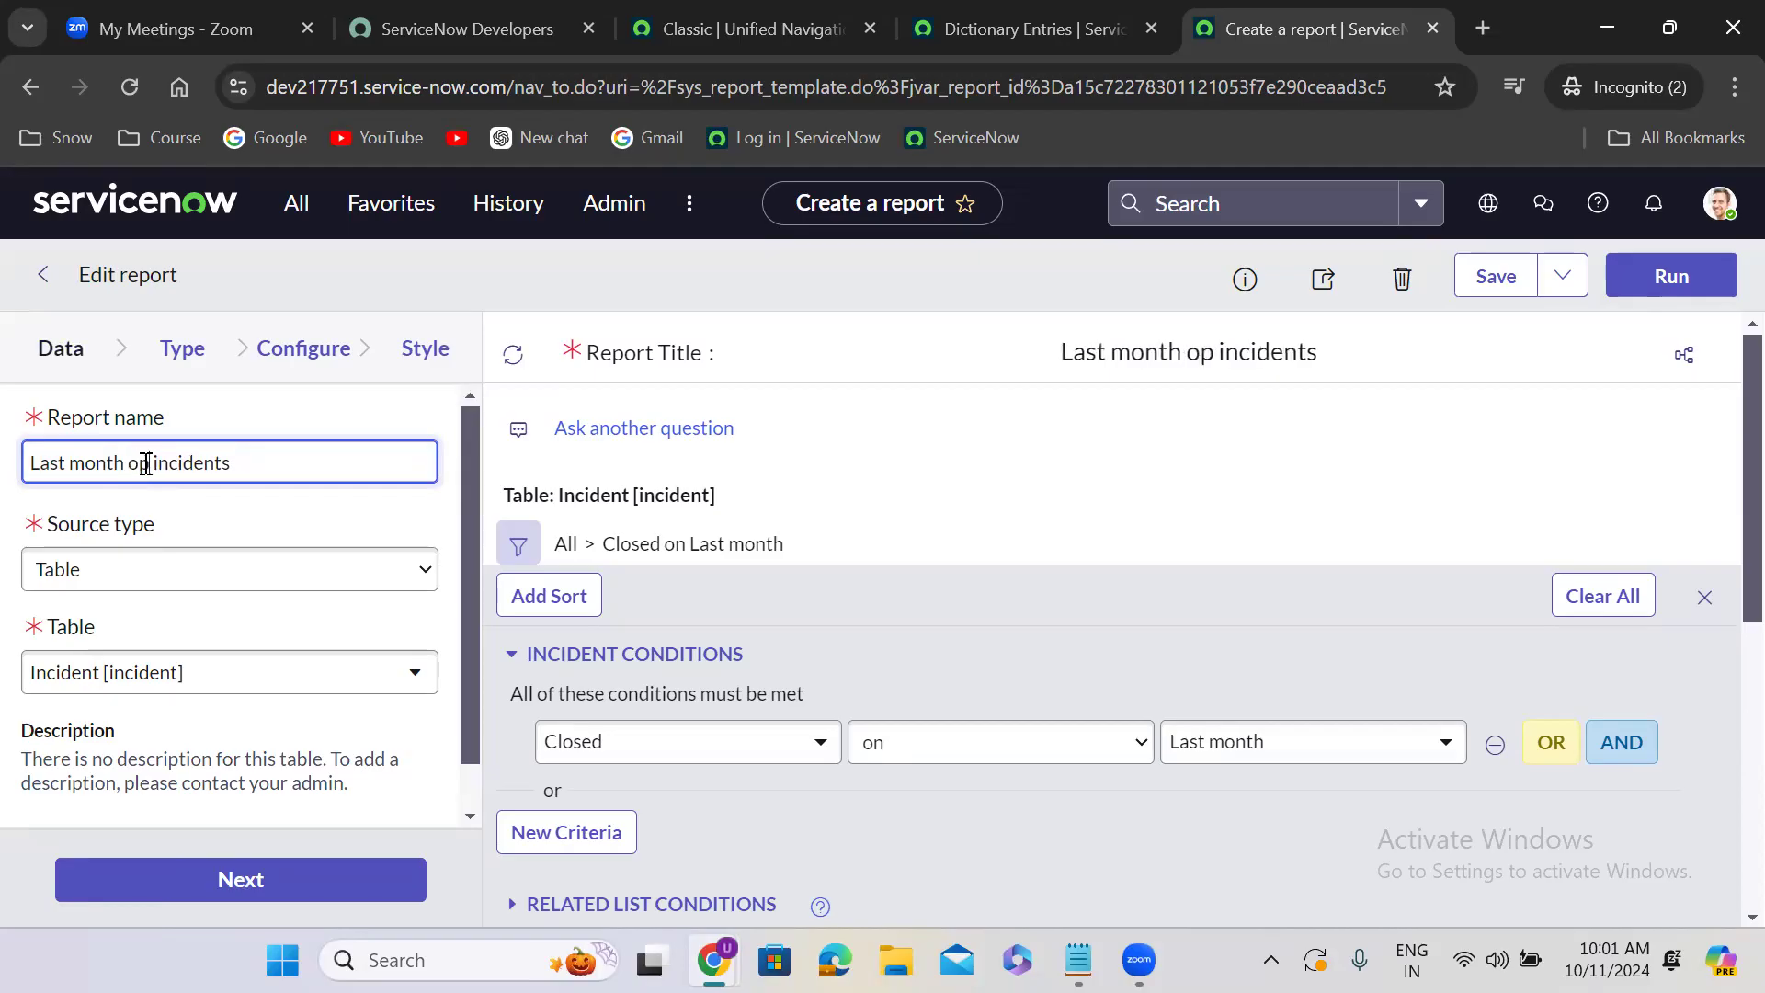
pyautogui.click(282, 517)
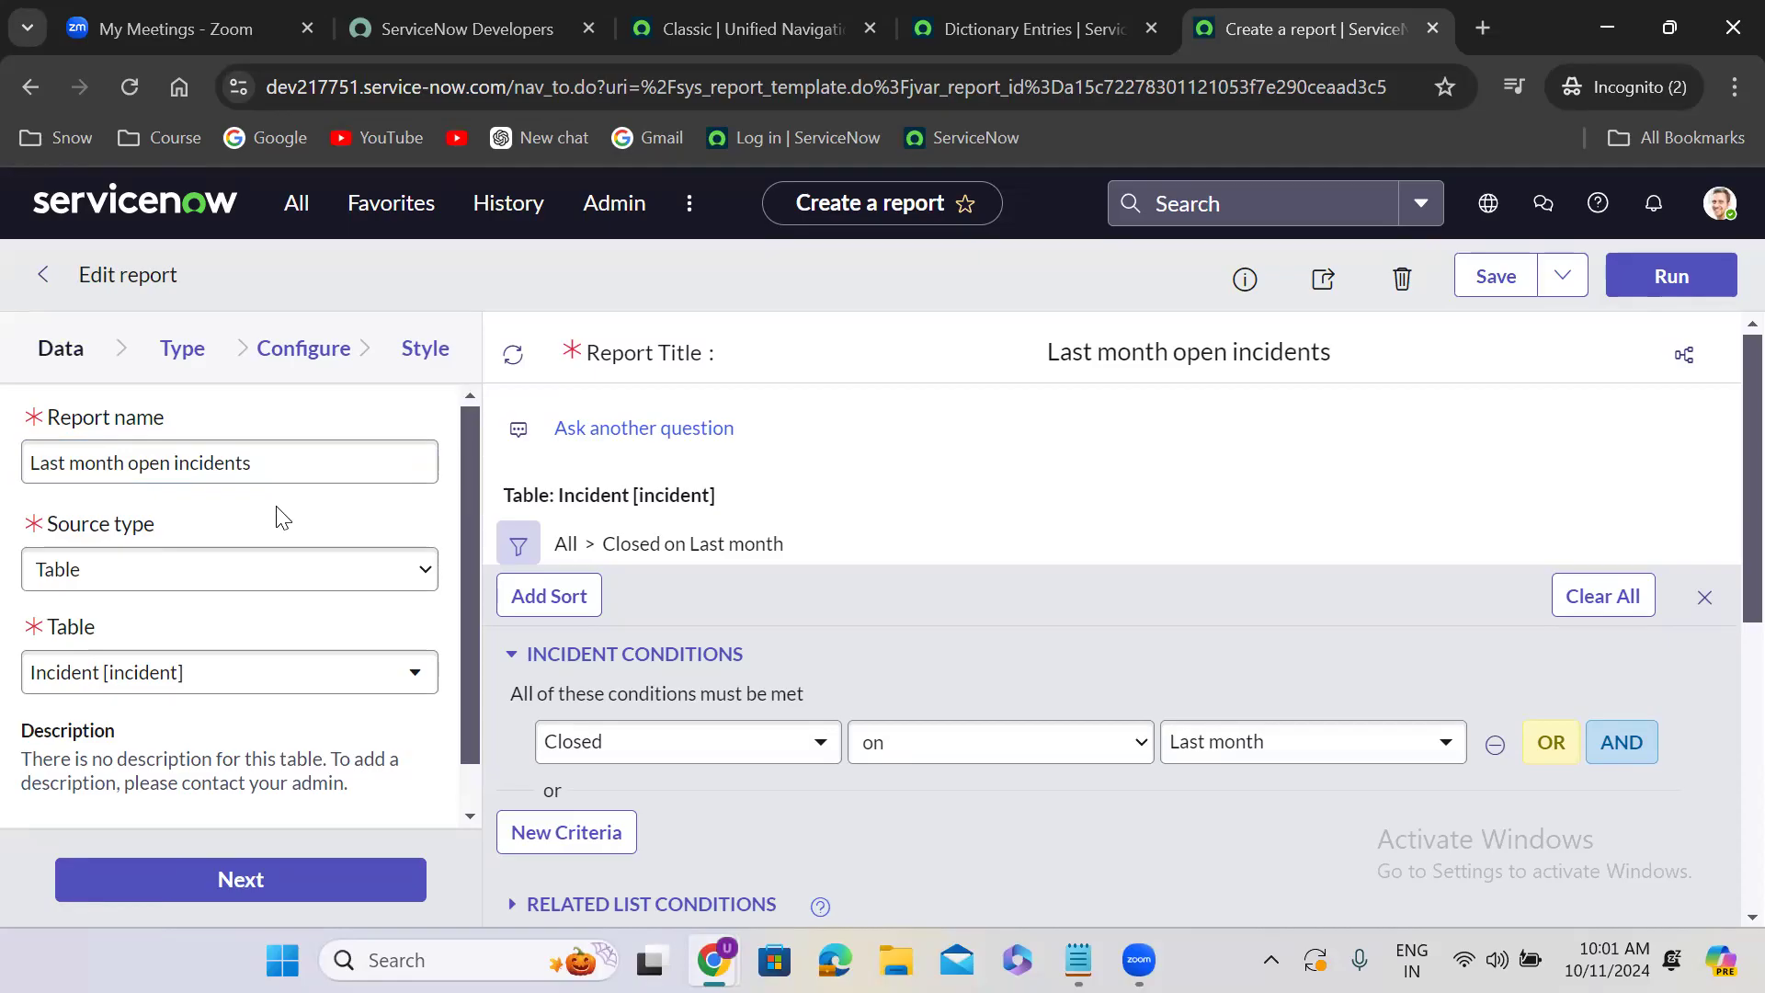
pyautogui.moveTo(282, 518); pyautogui.dragTo(1075, 531)
pyautogui.click(1076, 532)
# - Change the incident filter condition to Created on Last month
pyautogui.click(735, 755)
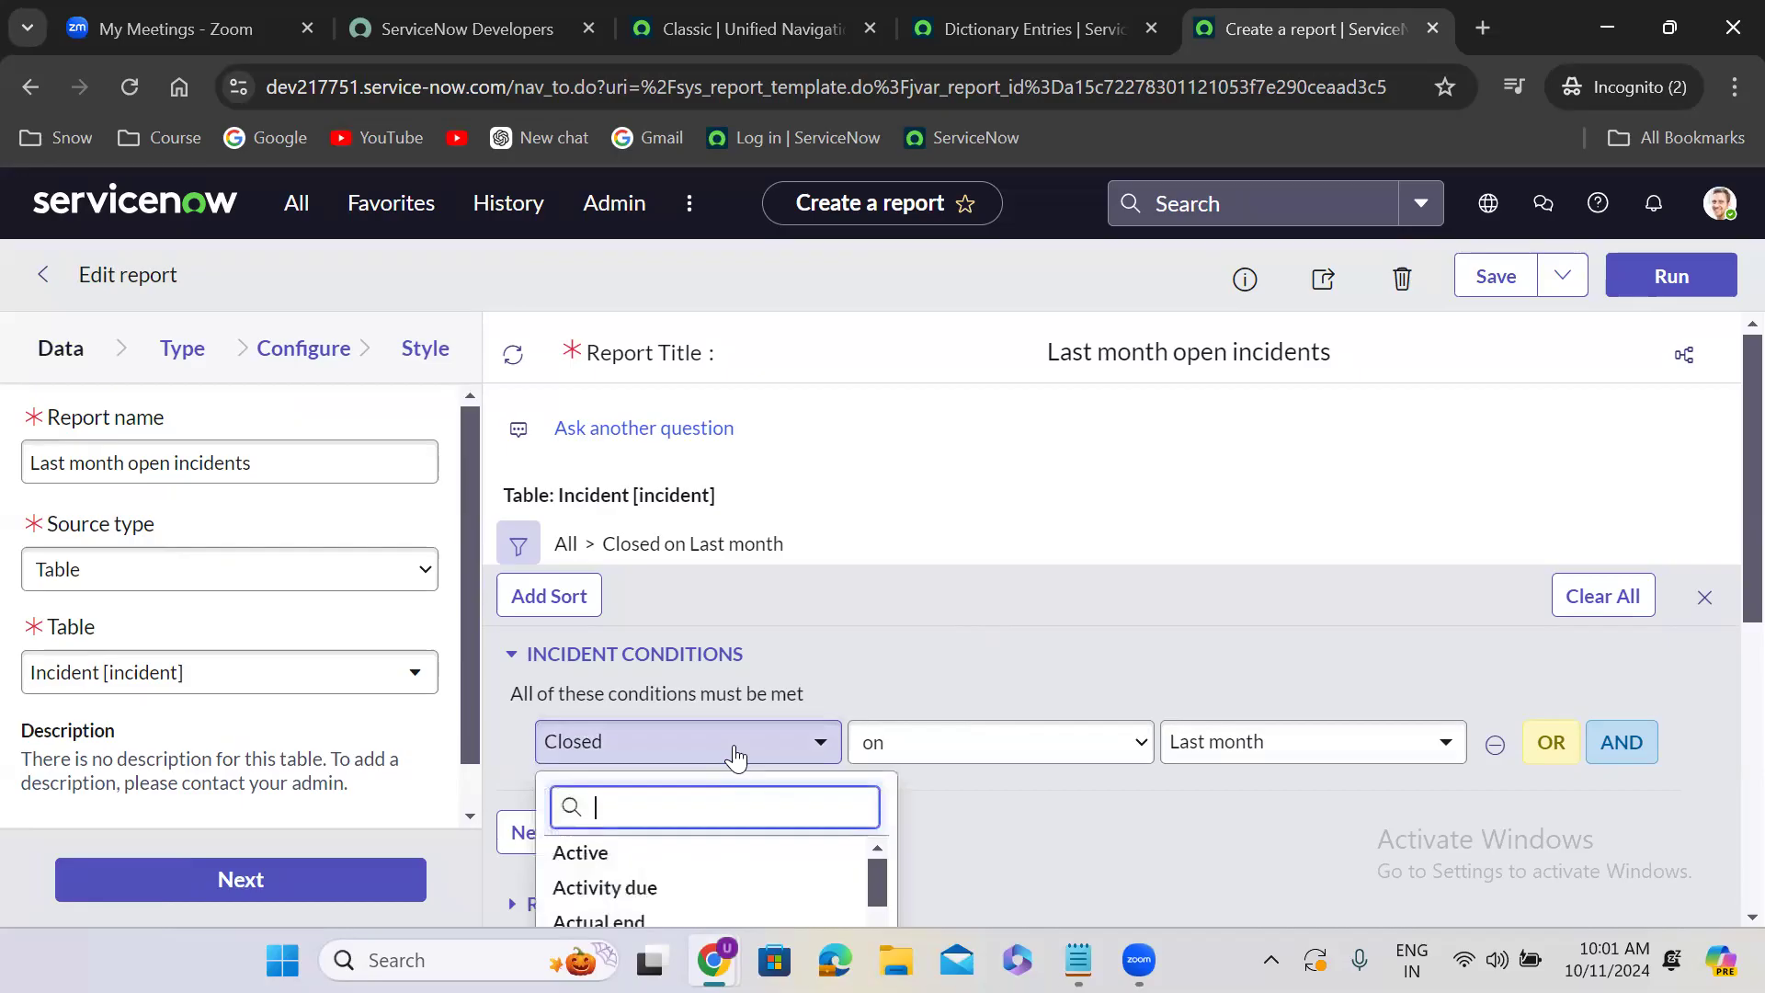
pyautogui.write('crea')
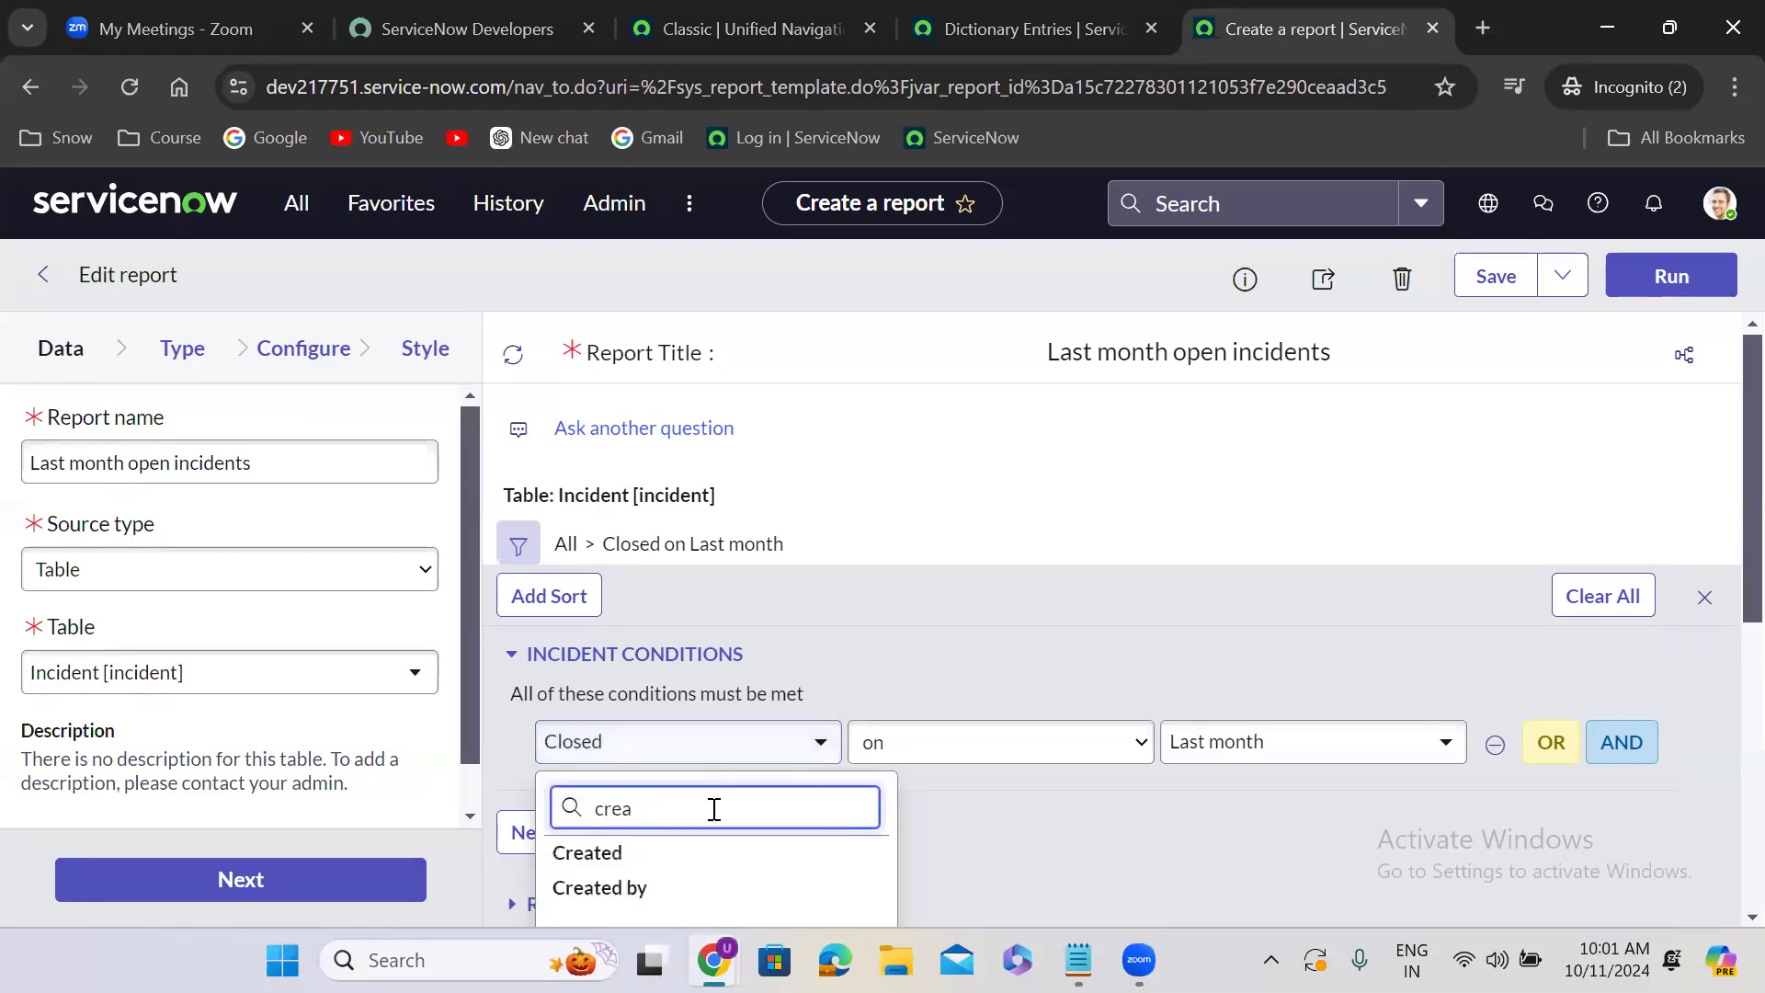
pyautogui.click(682, 853)
pyautogui.click(1192, 747)
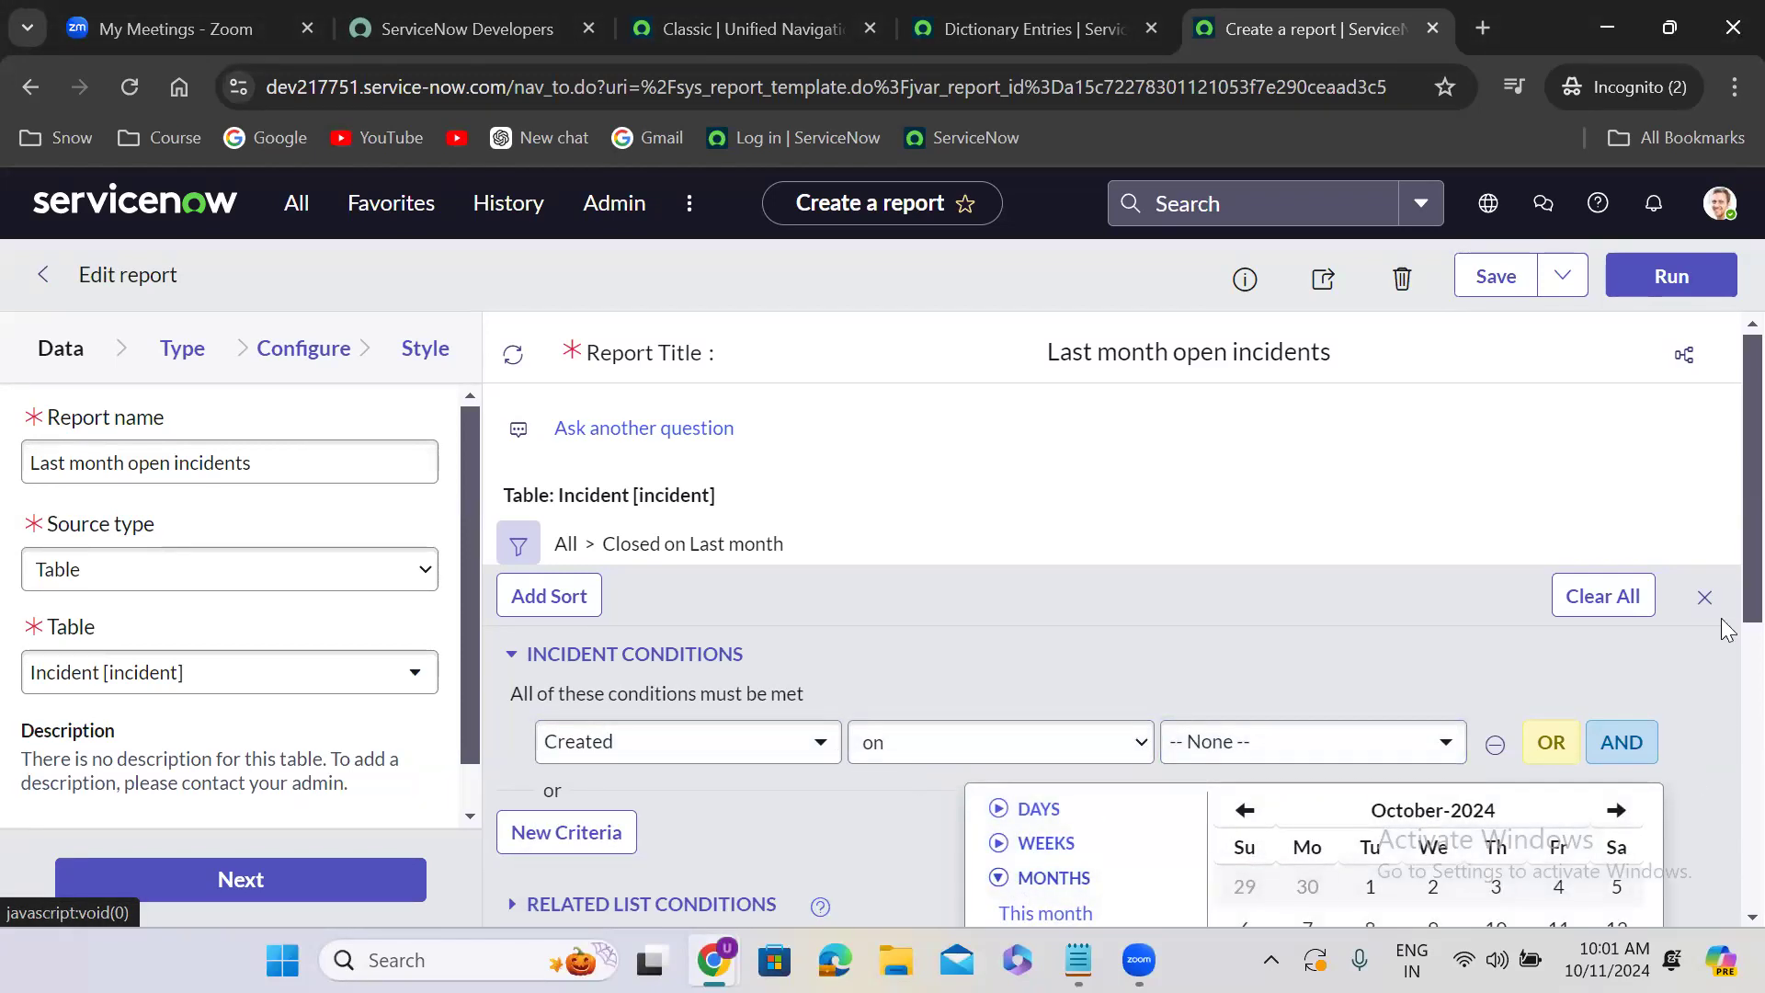
pyautogui.scroll(-1, 1719, 591)
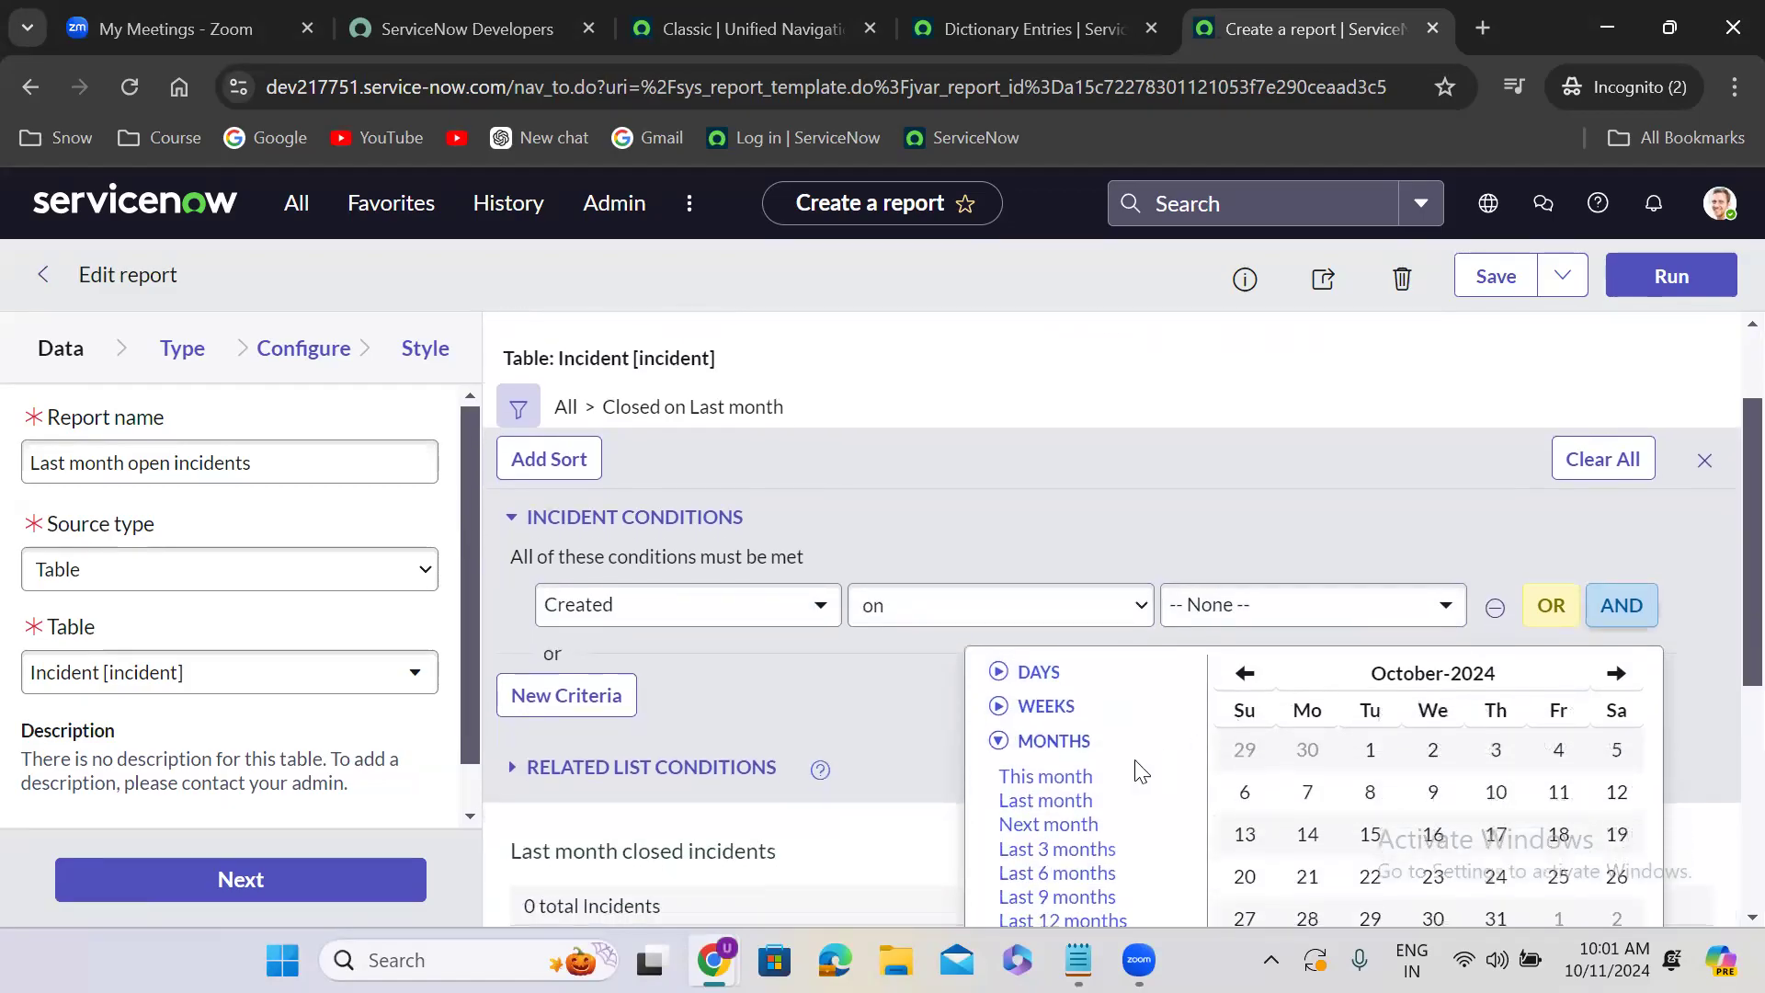
pyautogui.click(1046, 801)
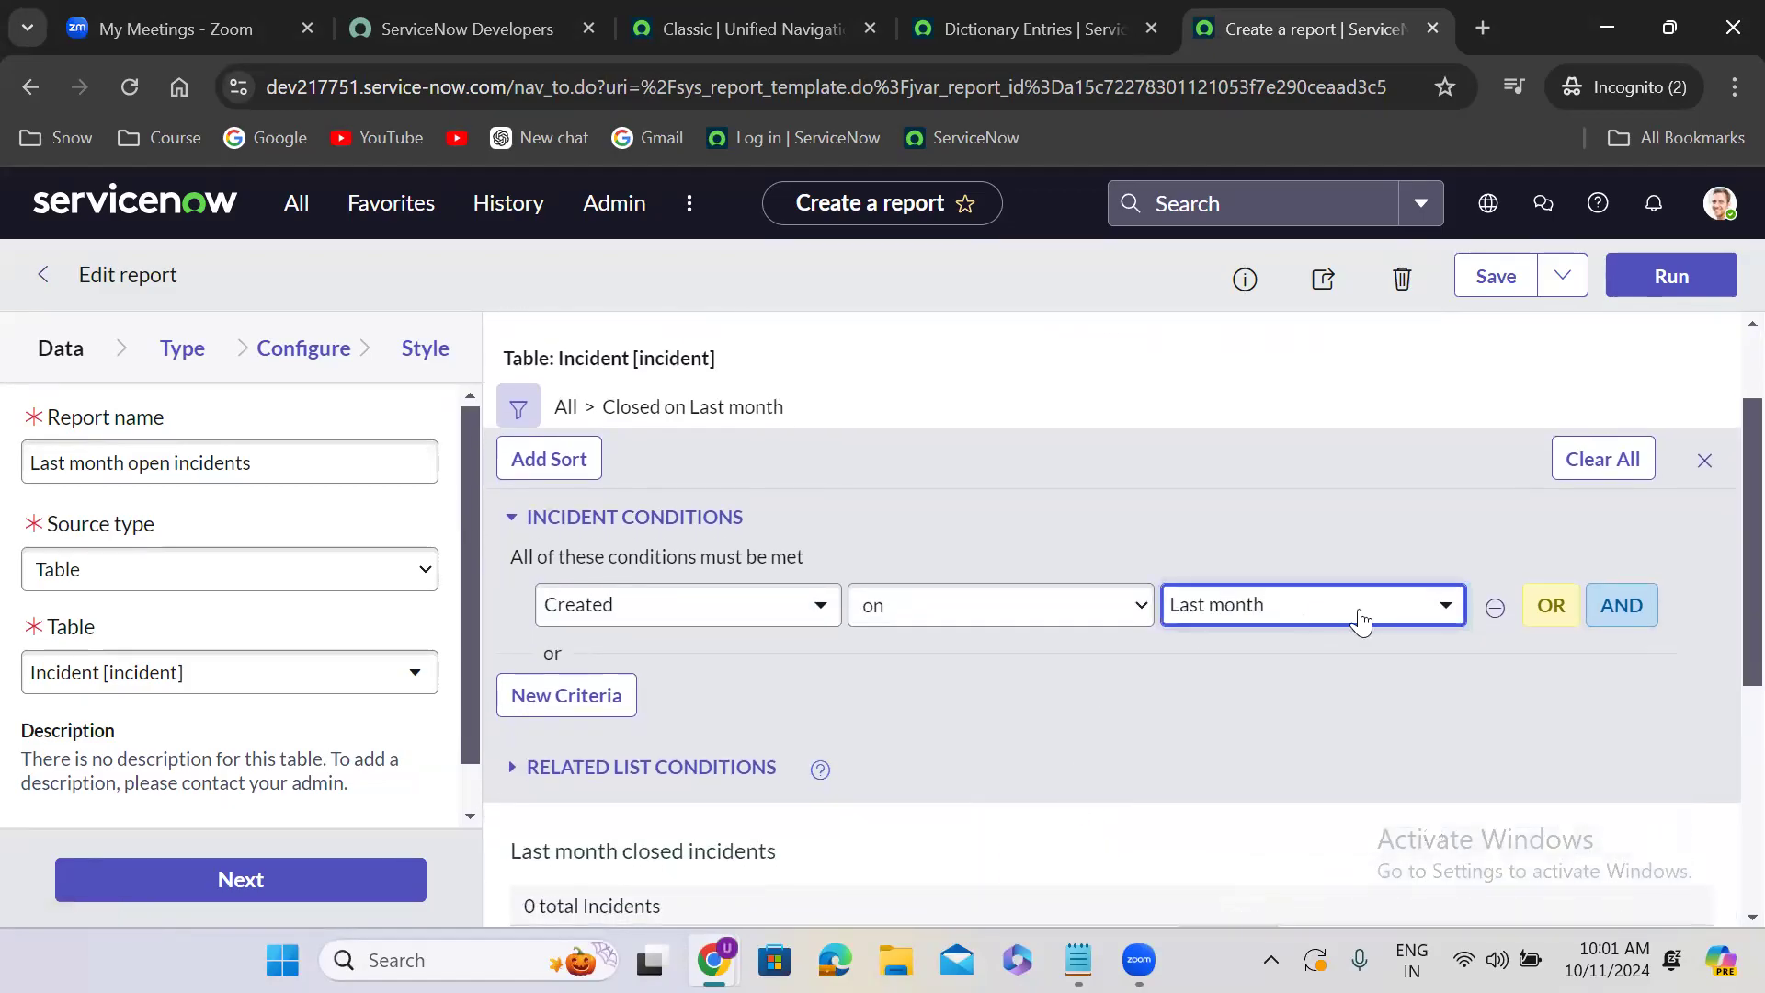
# - Add an AND condition for State is not Closed, and save the report as a new copy with Insert and Stay
pyautogui.click(1622, 605)
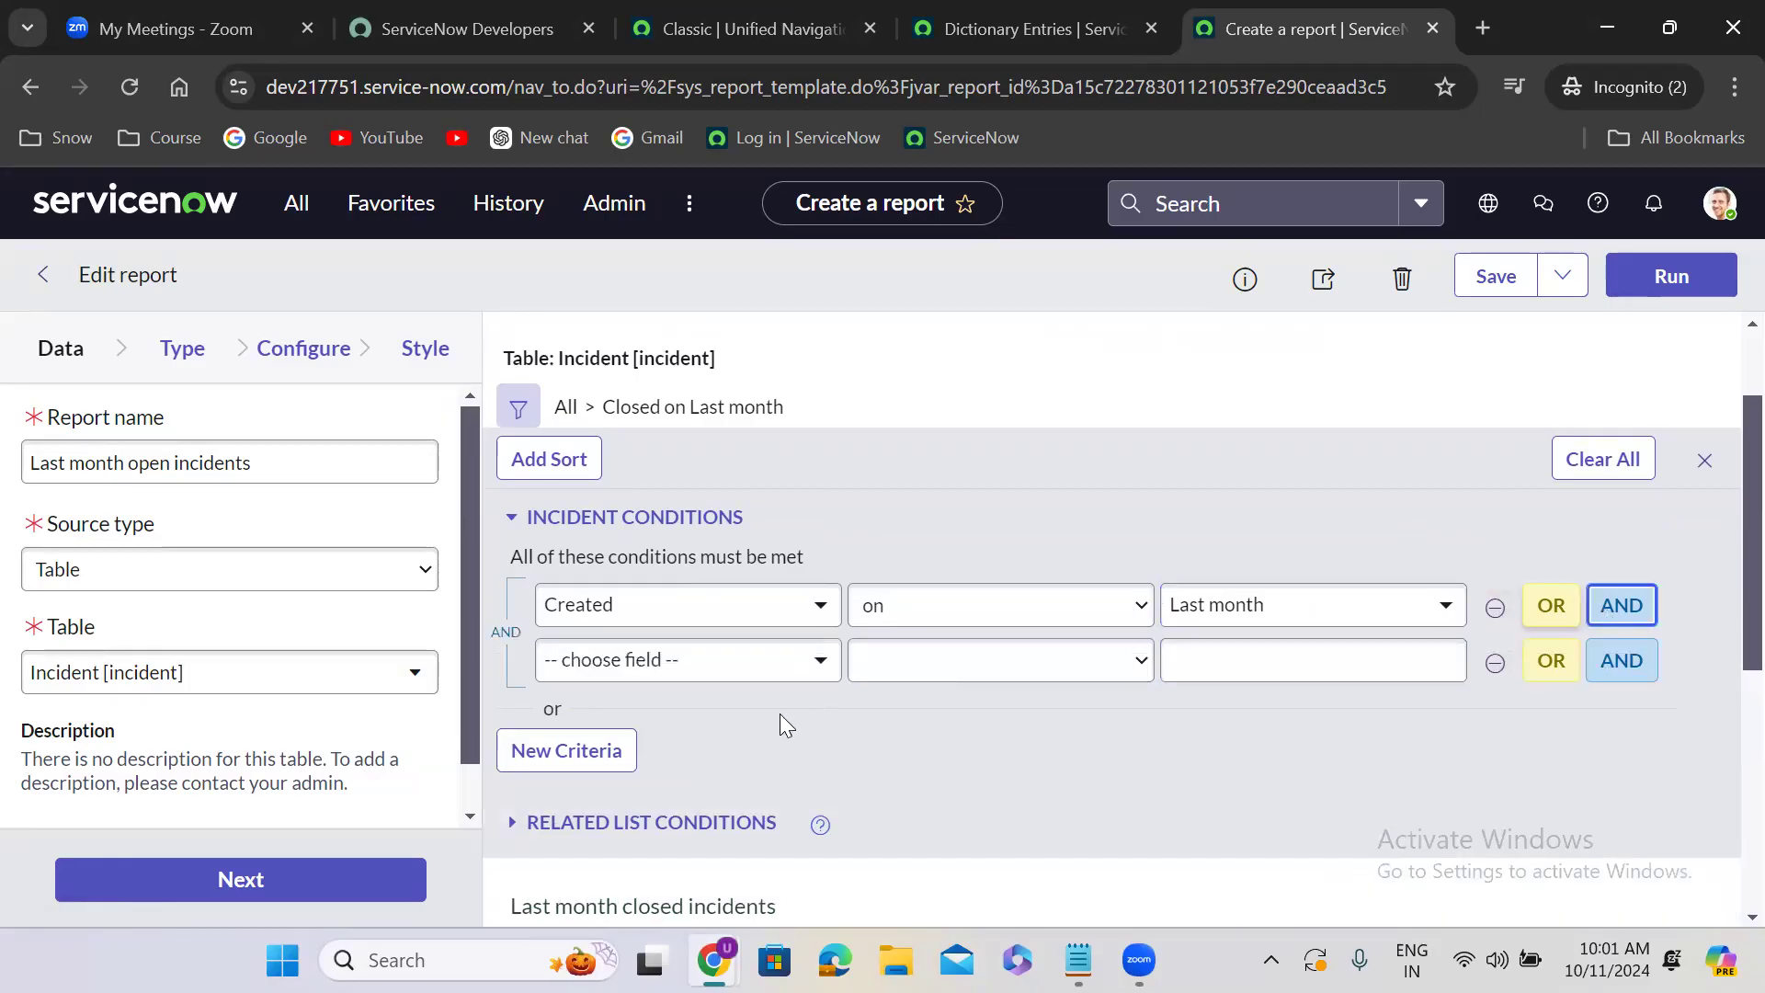
pyautogui.click(669, 678)
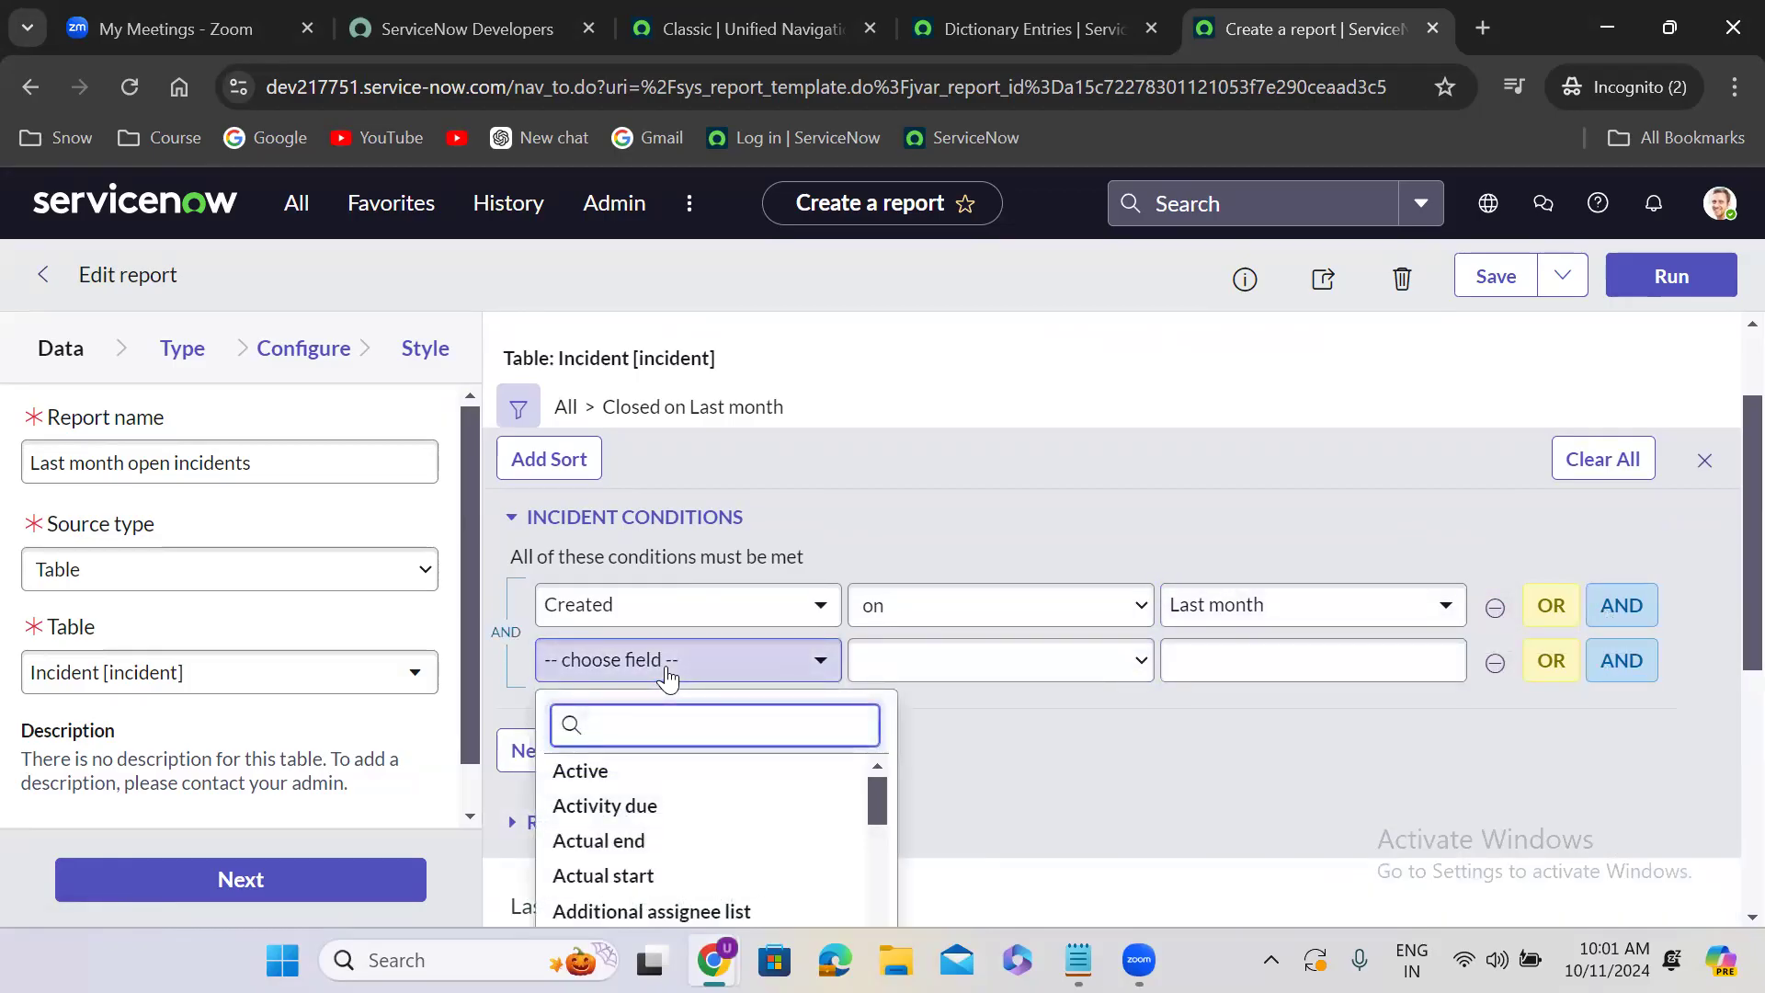
pyautogui.write('sta')
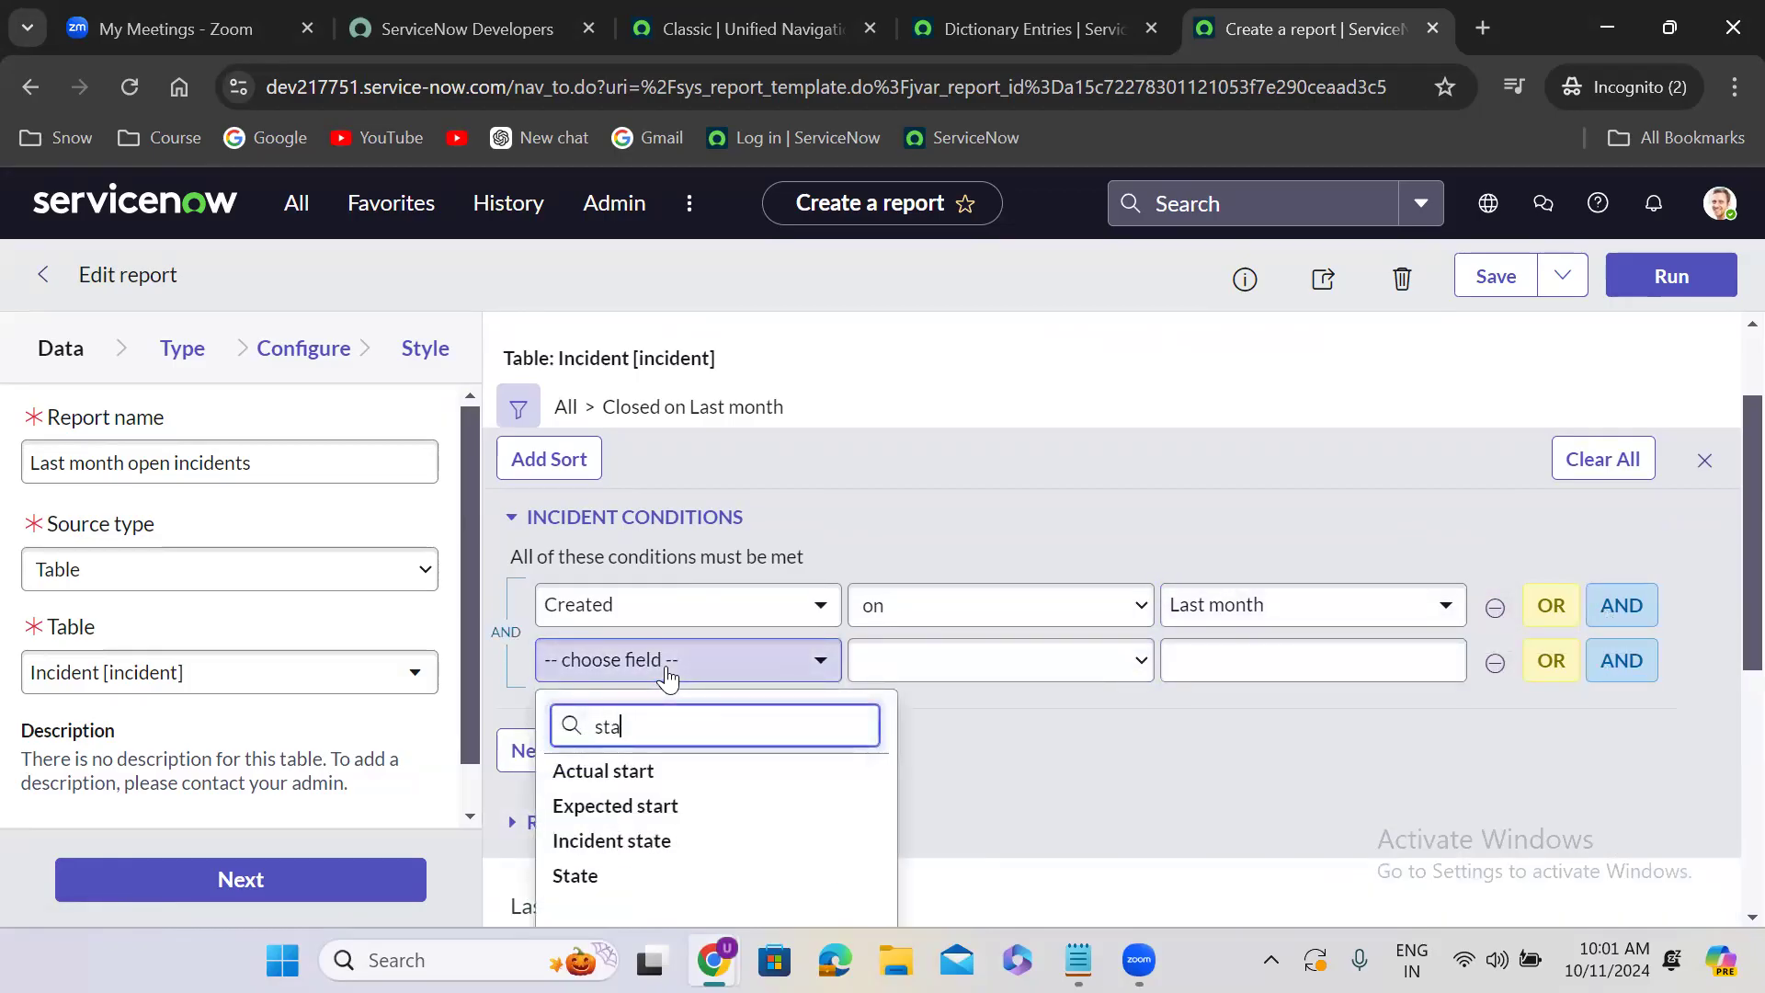
pyautogui.click(650, 878)
pyautogui.click(1046, 680)
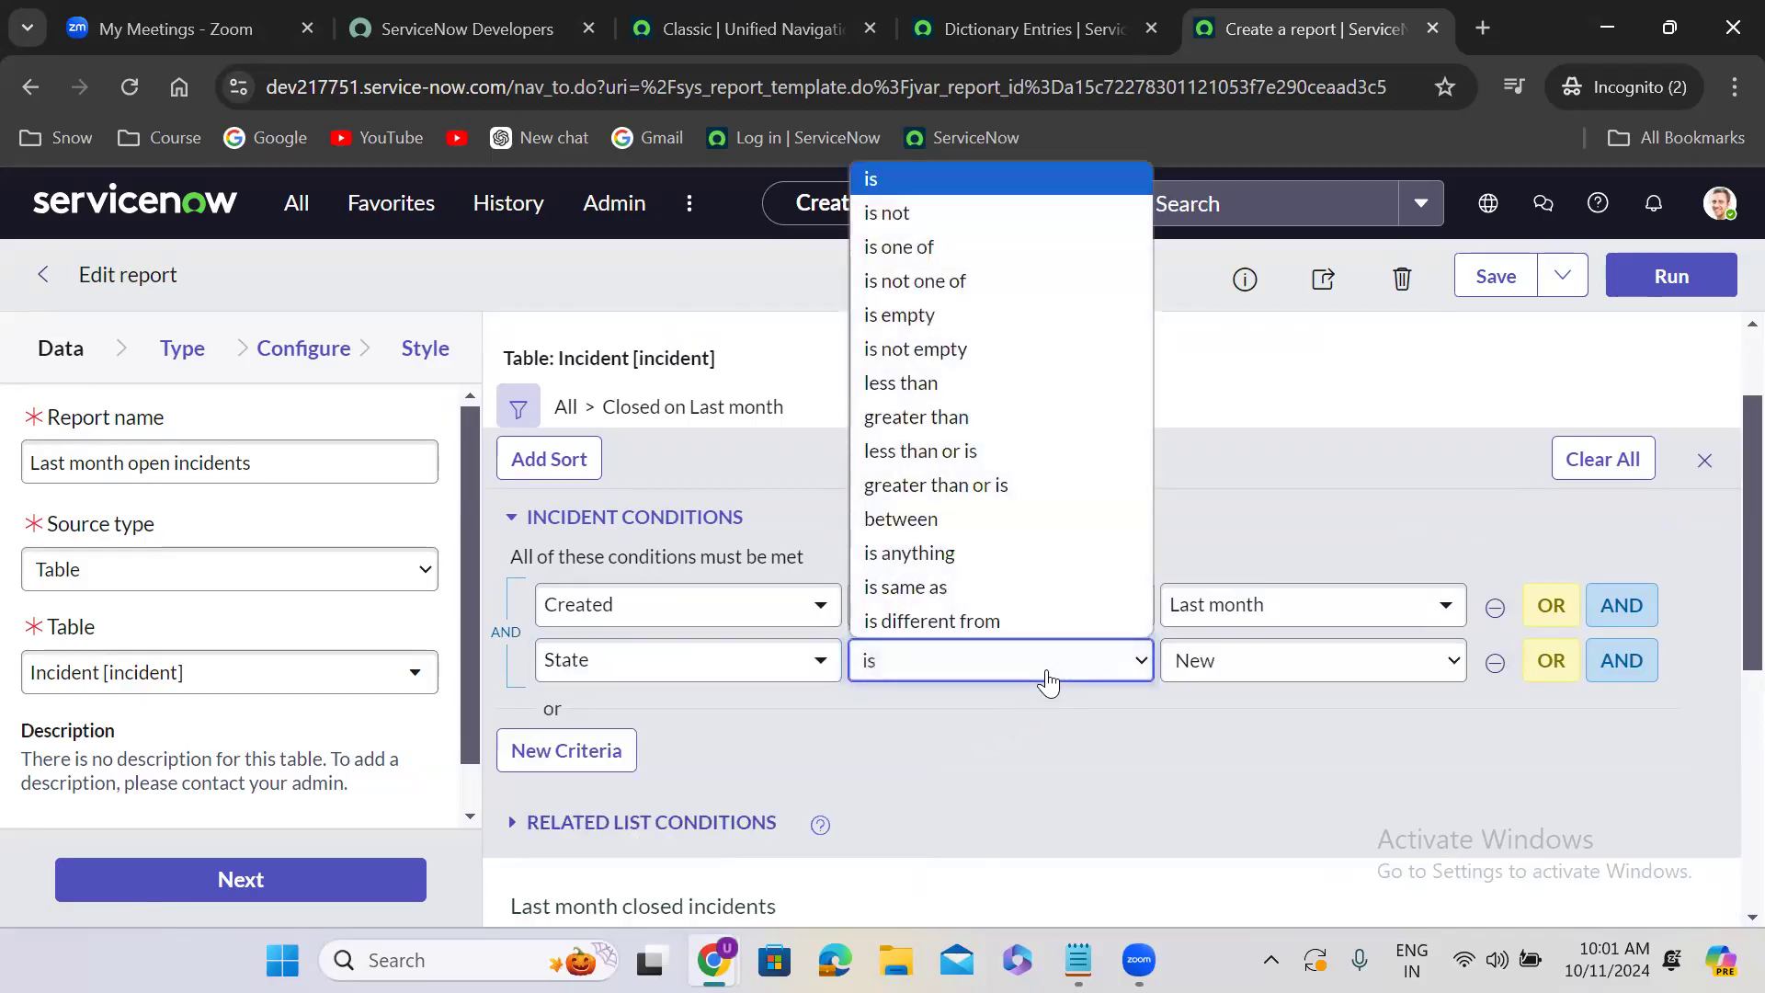
pyautogui.click(947, 213)
pyautogui.click(1262, 678)
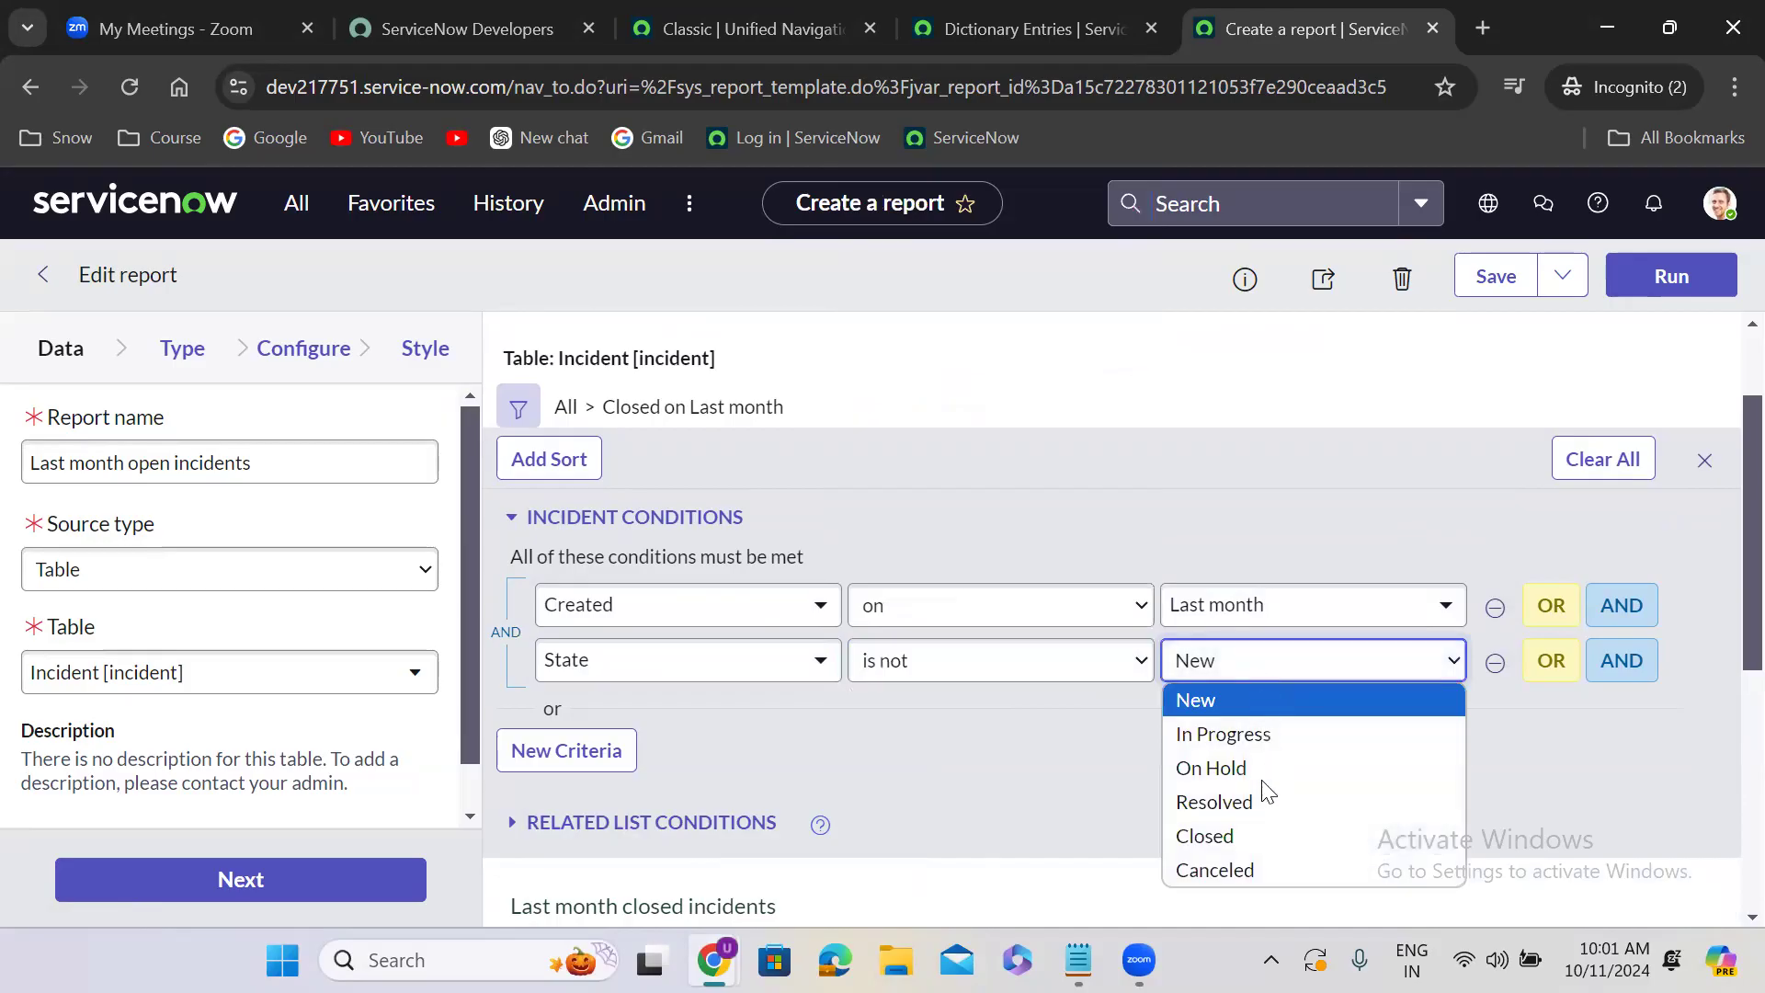
pyautogui.click(1260, 837)
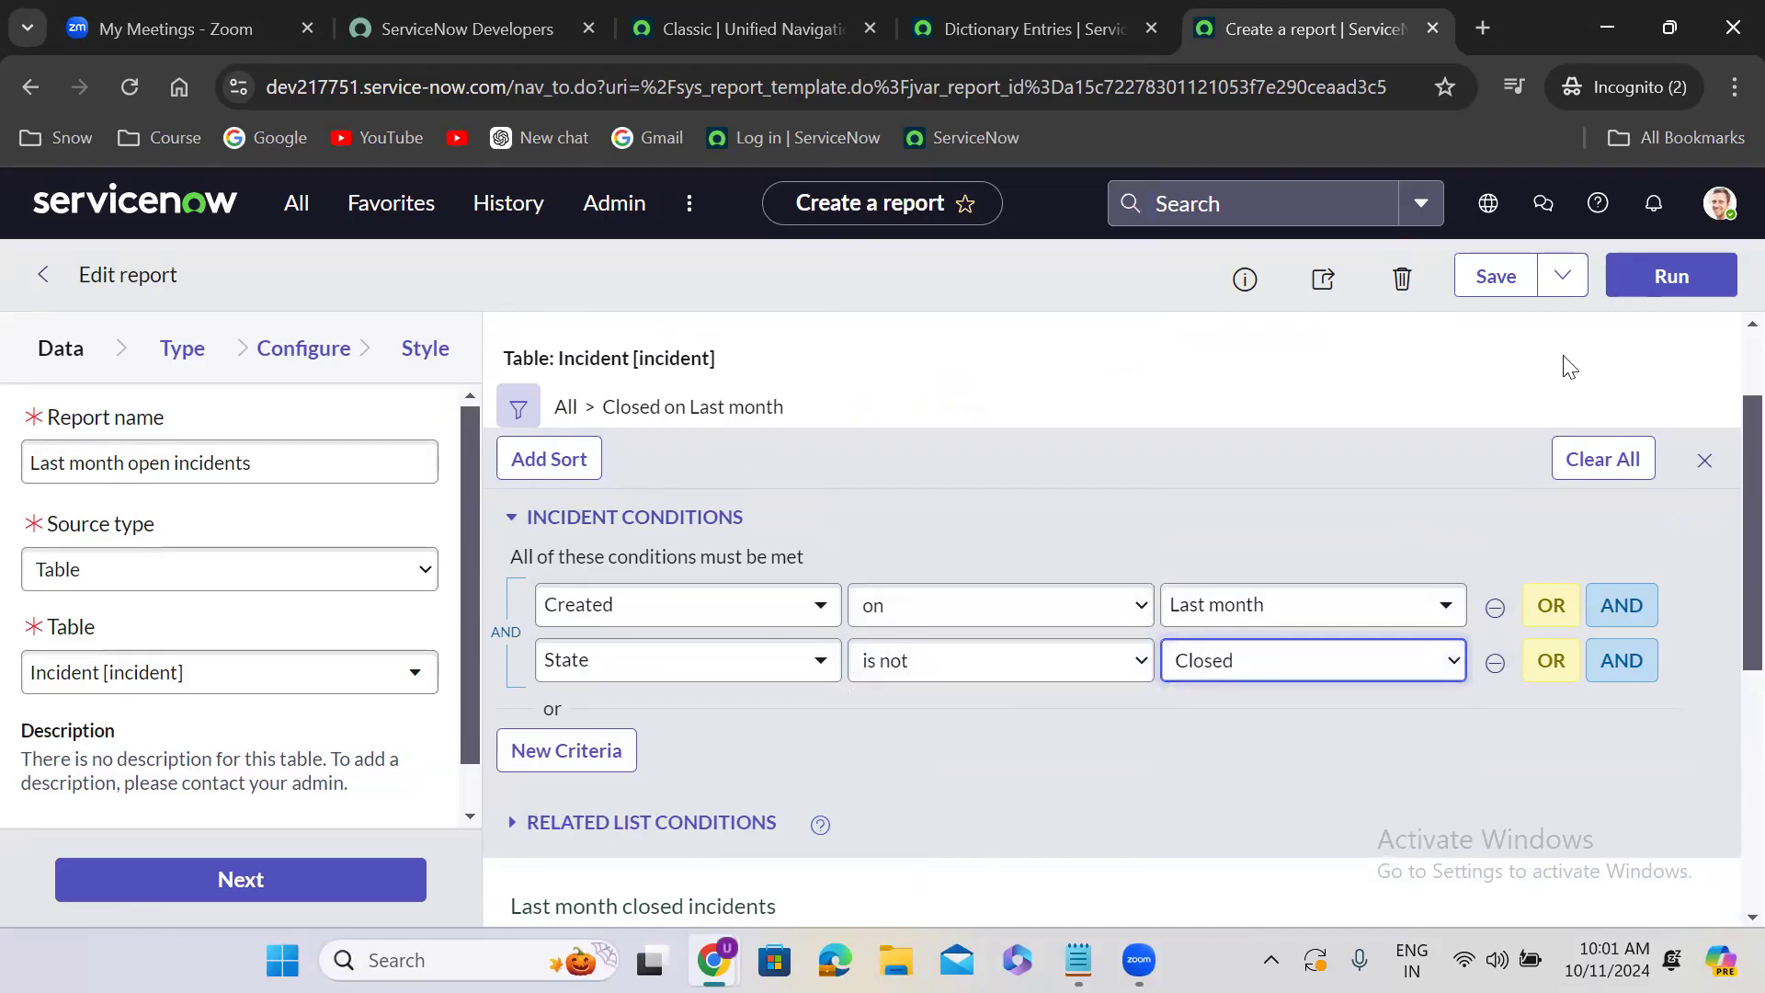
pyautogui.click(1562, 275)
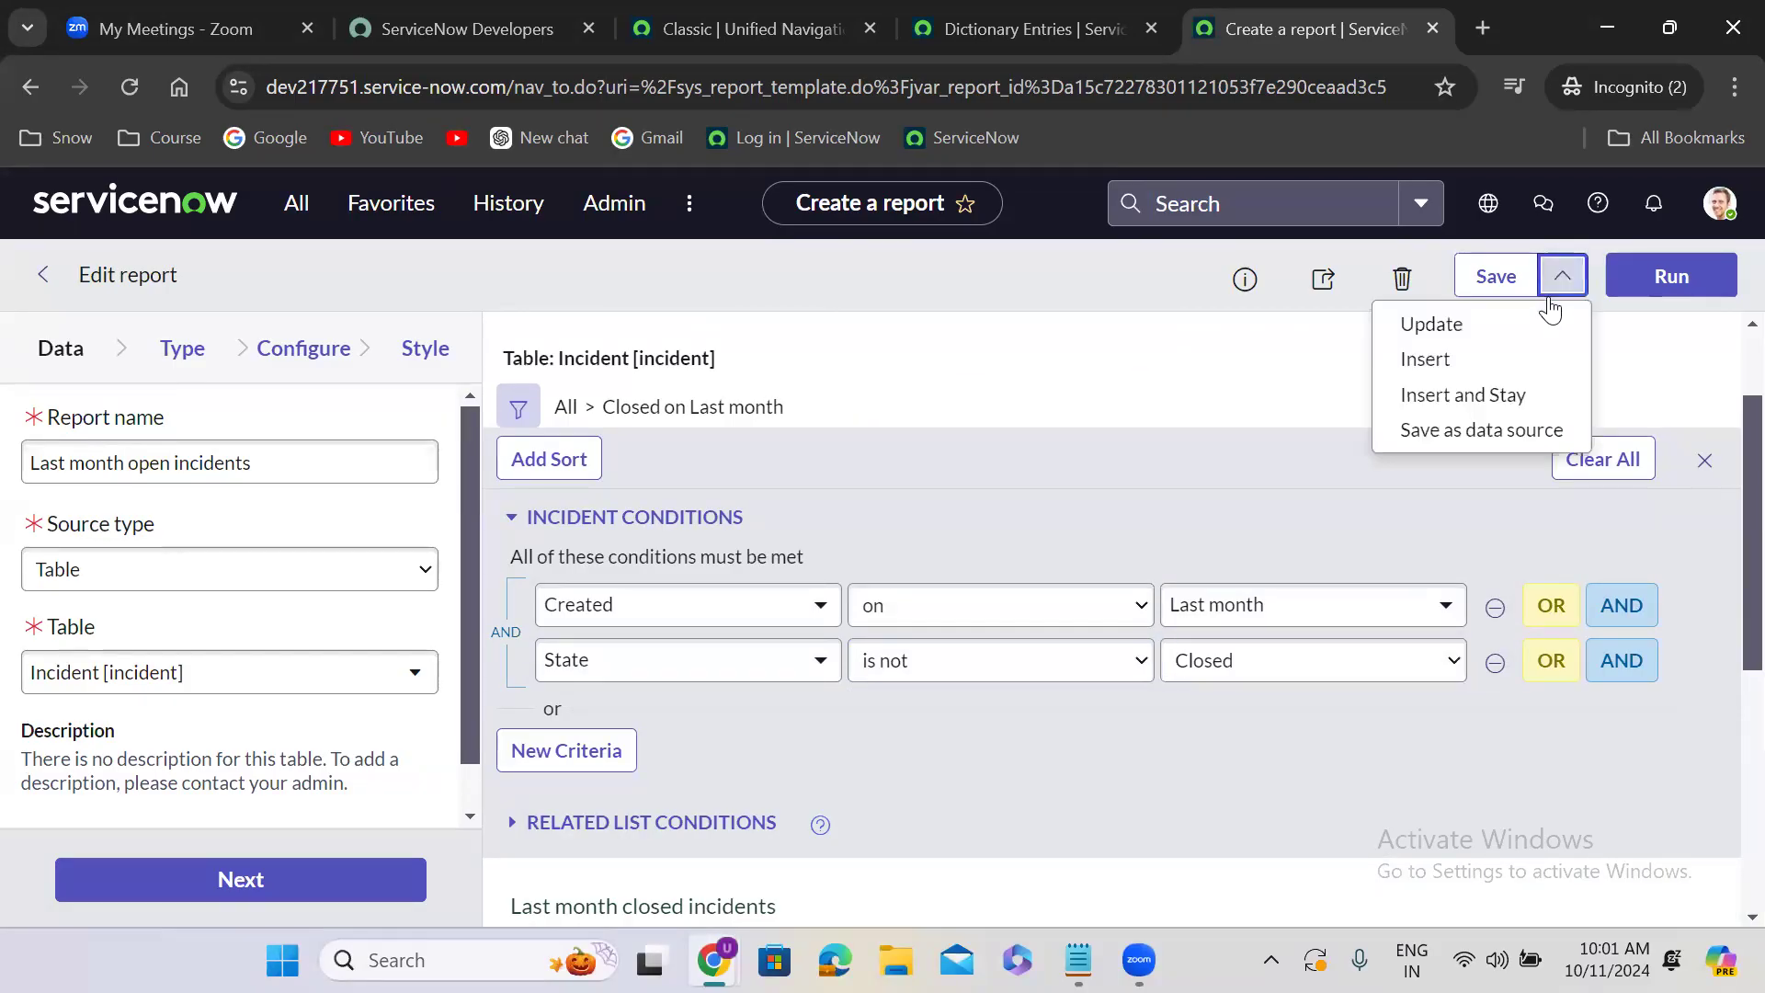
pyautogui.click(1478, 402)
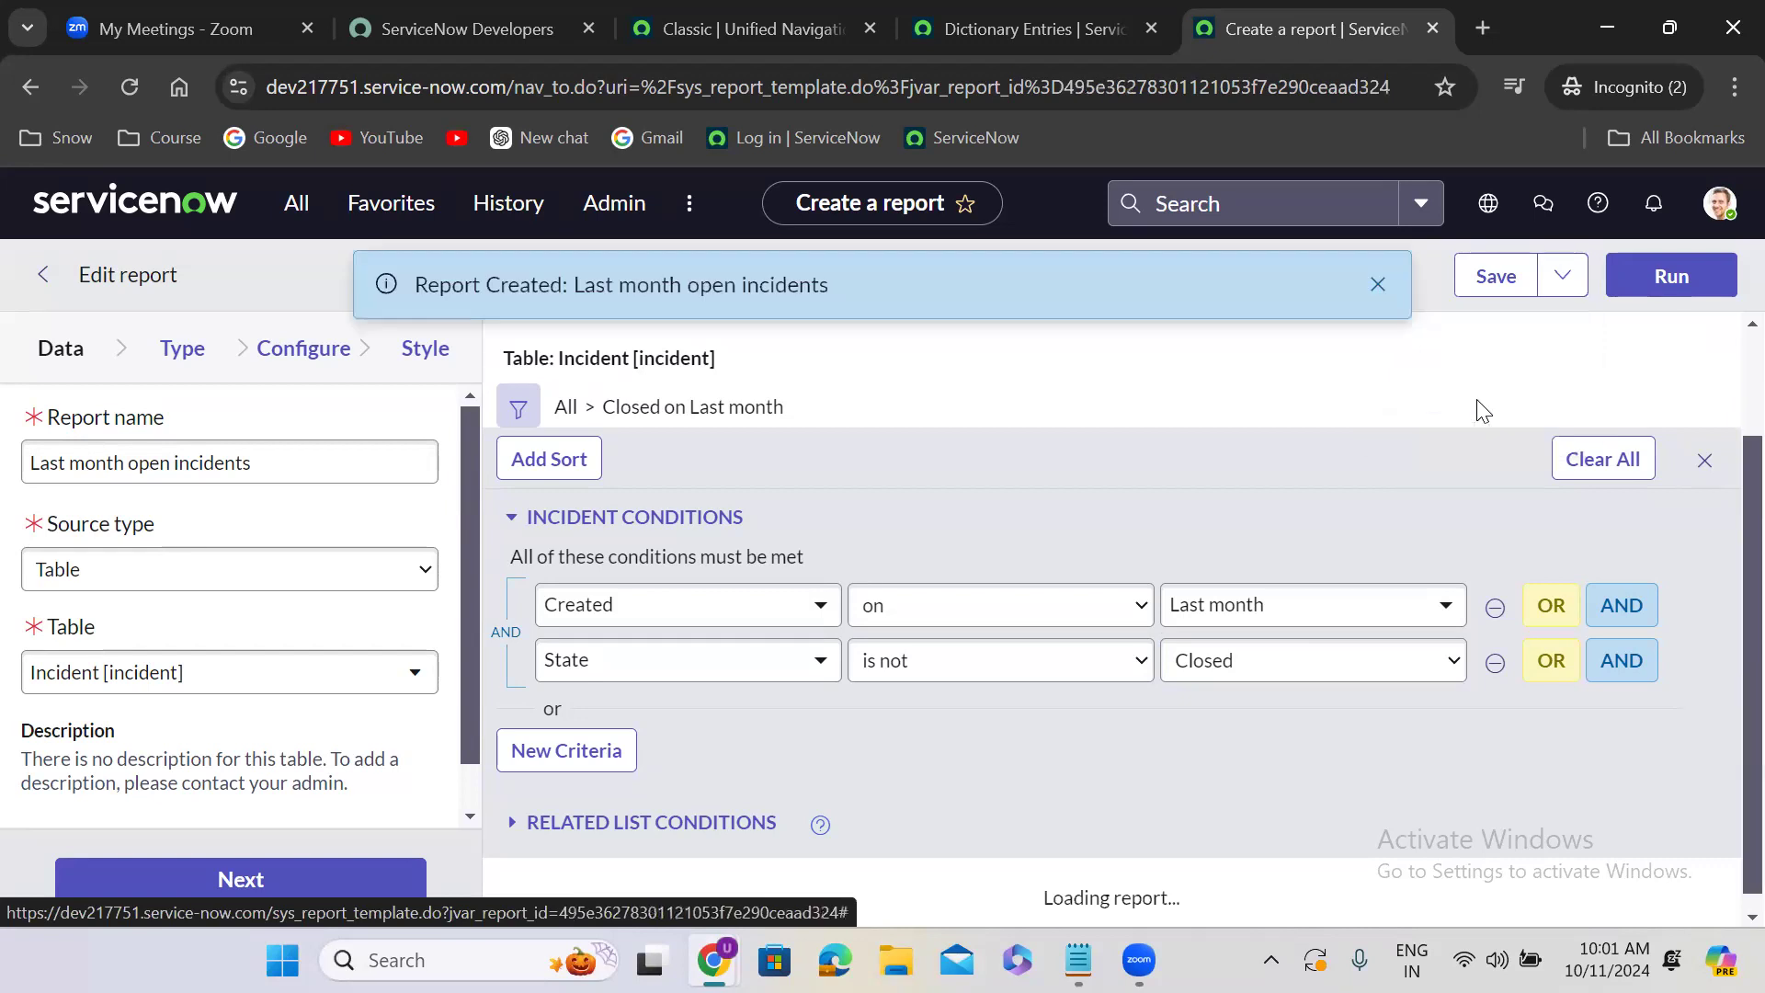
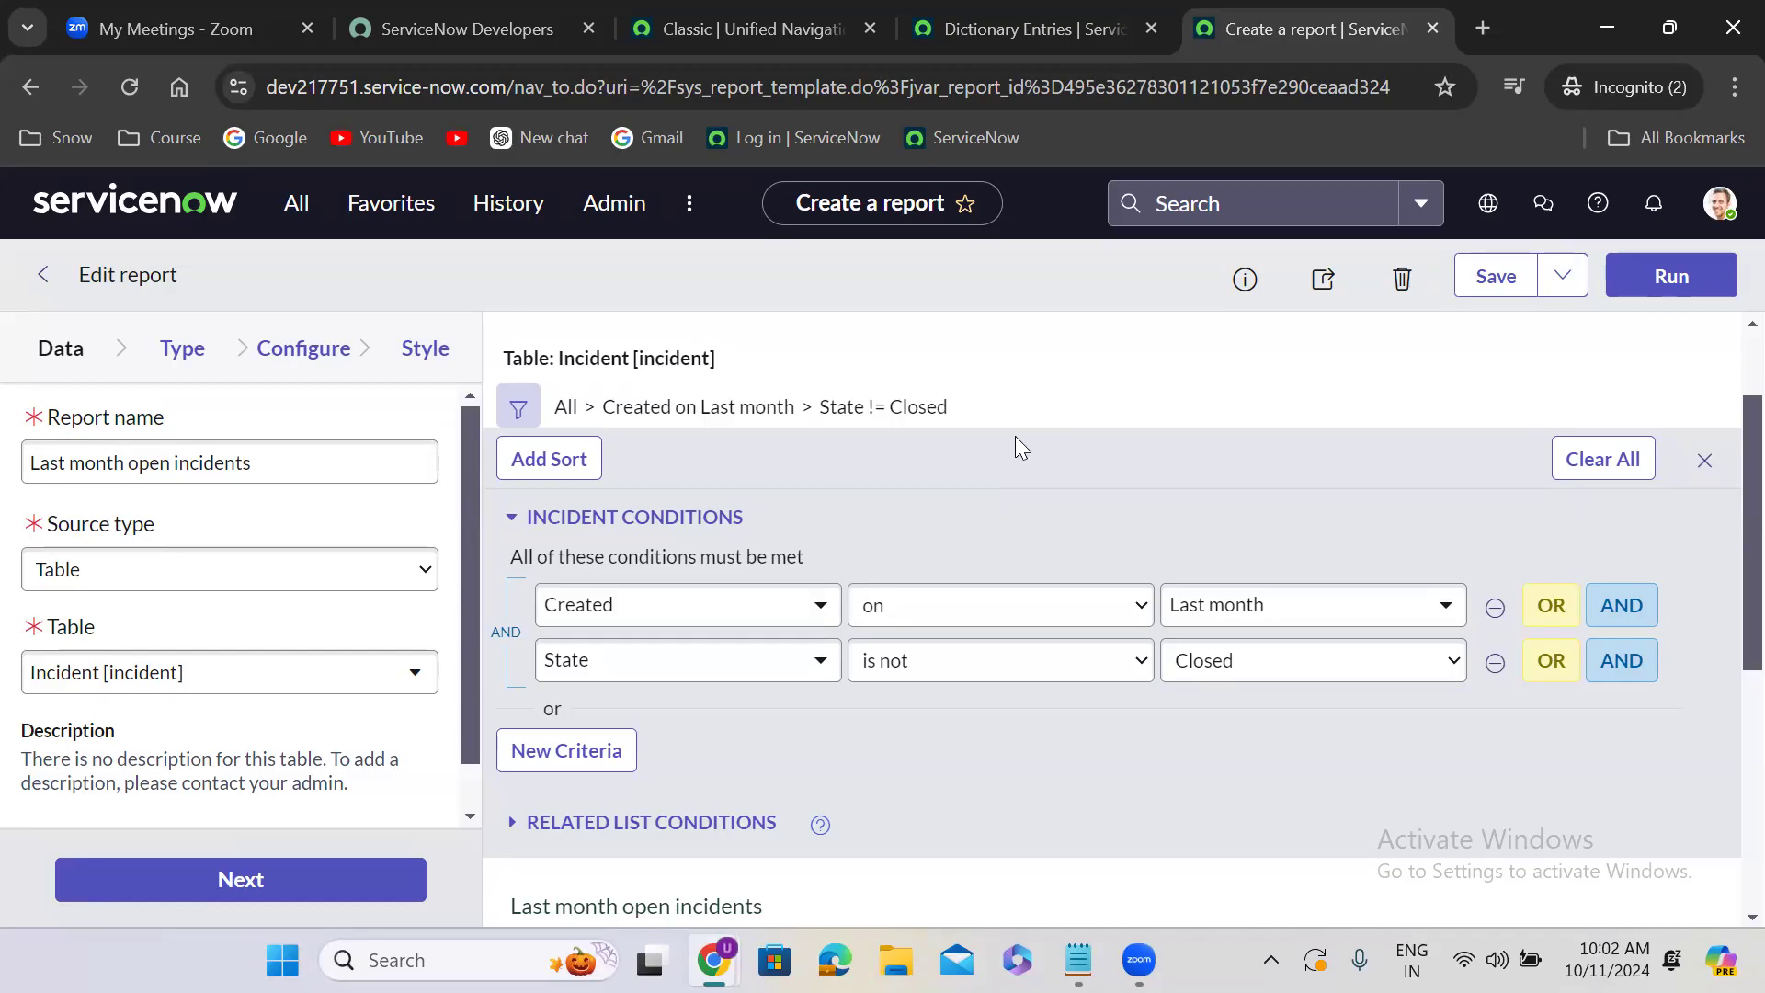
# - Rename the report as "Last month open Problem" and change its source table to Problem [problem]
pyautogui.moveTo(177, 465); pyautogui.dragTo(326, 465)
pyautogui.write('P')
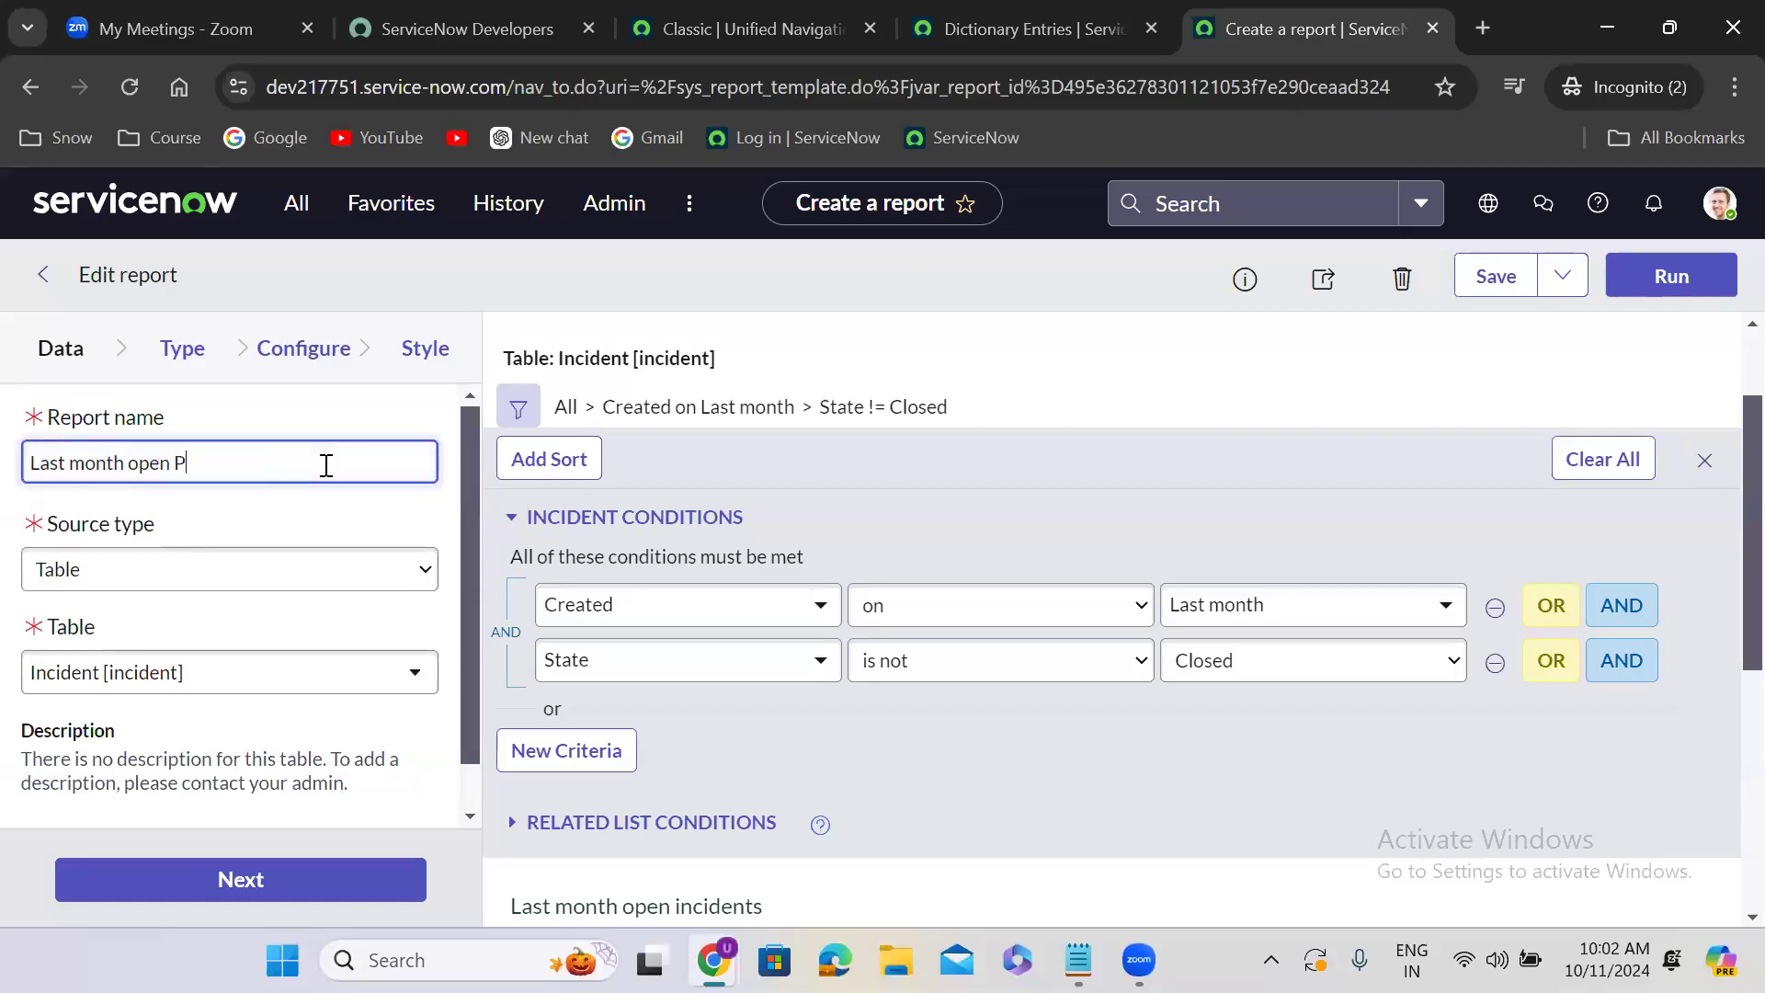
pyautogui.write('roblem')
pyautogui.click(198, 665)
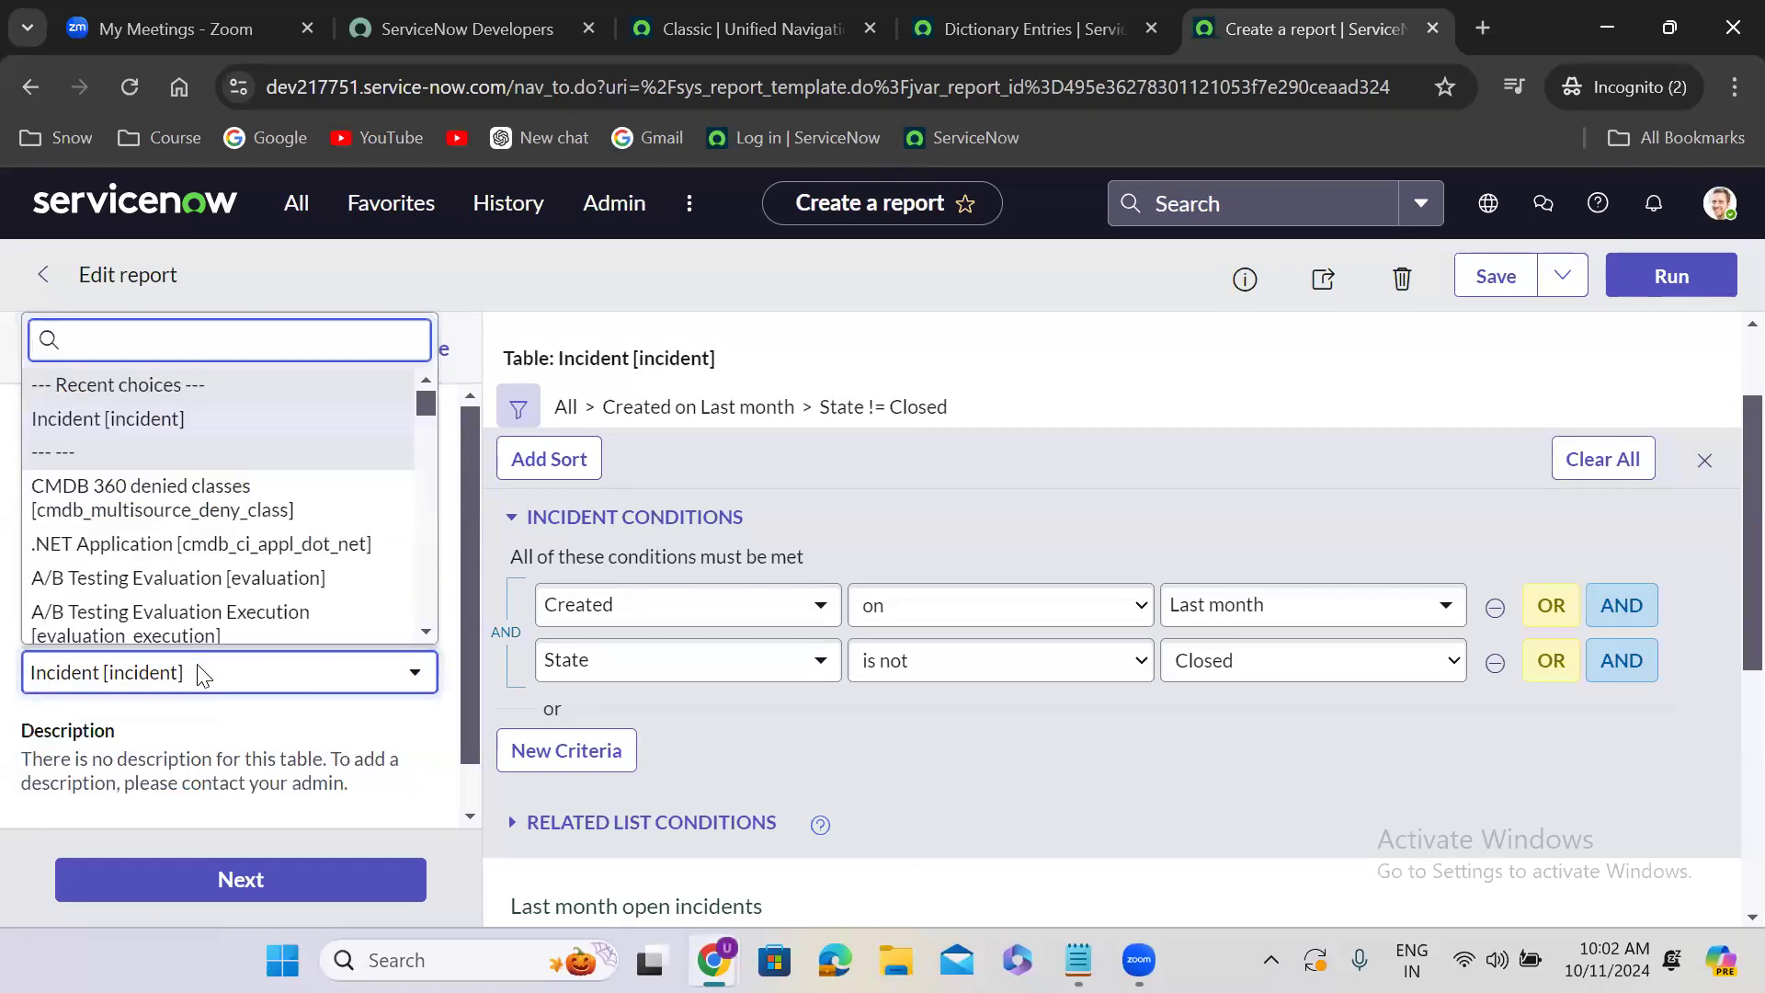
pyautogui.write('probl')
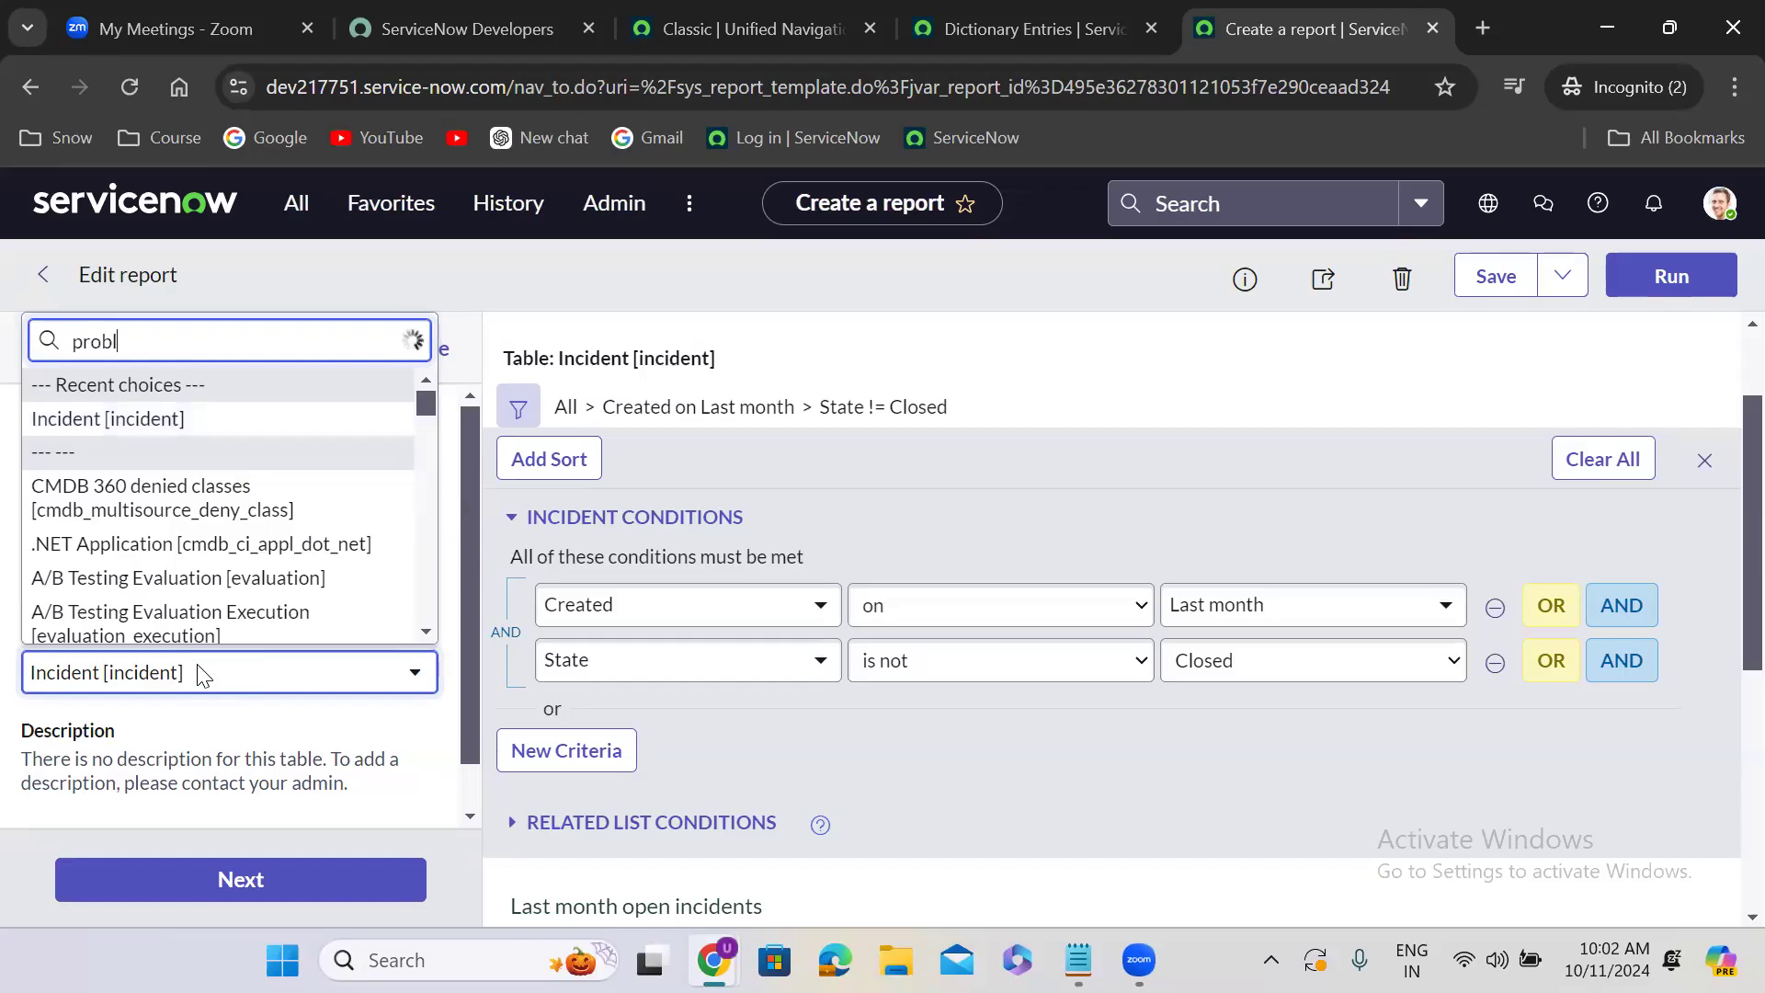
pyautogui.write('em')
pyautogui.press('Down')
pyautogui.press('Down')
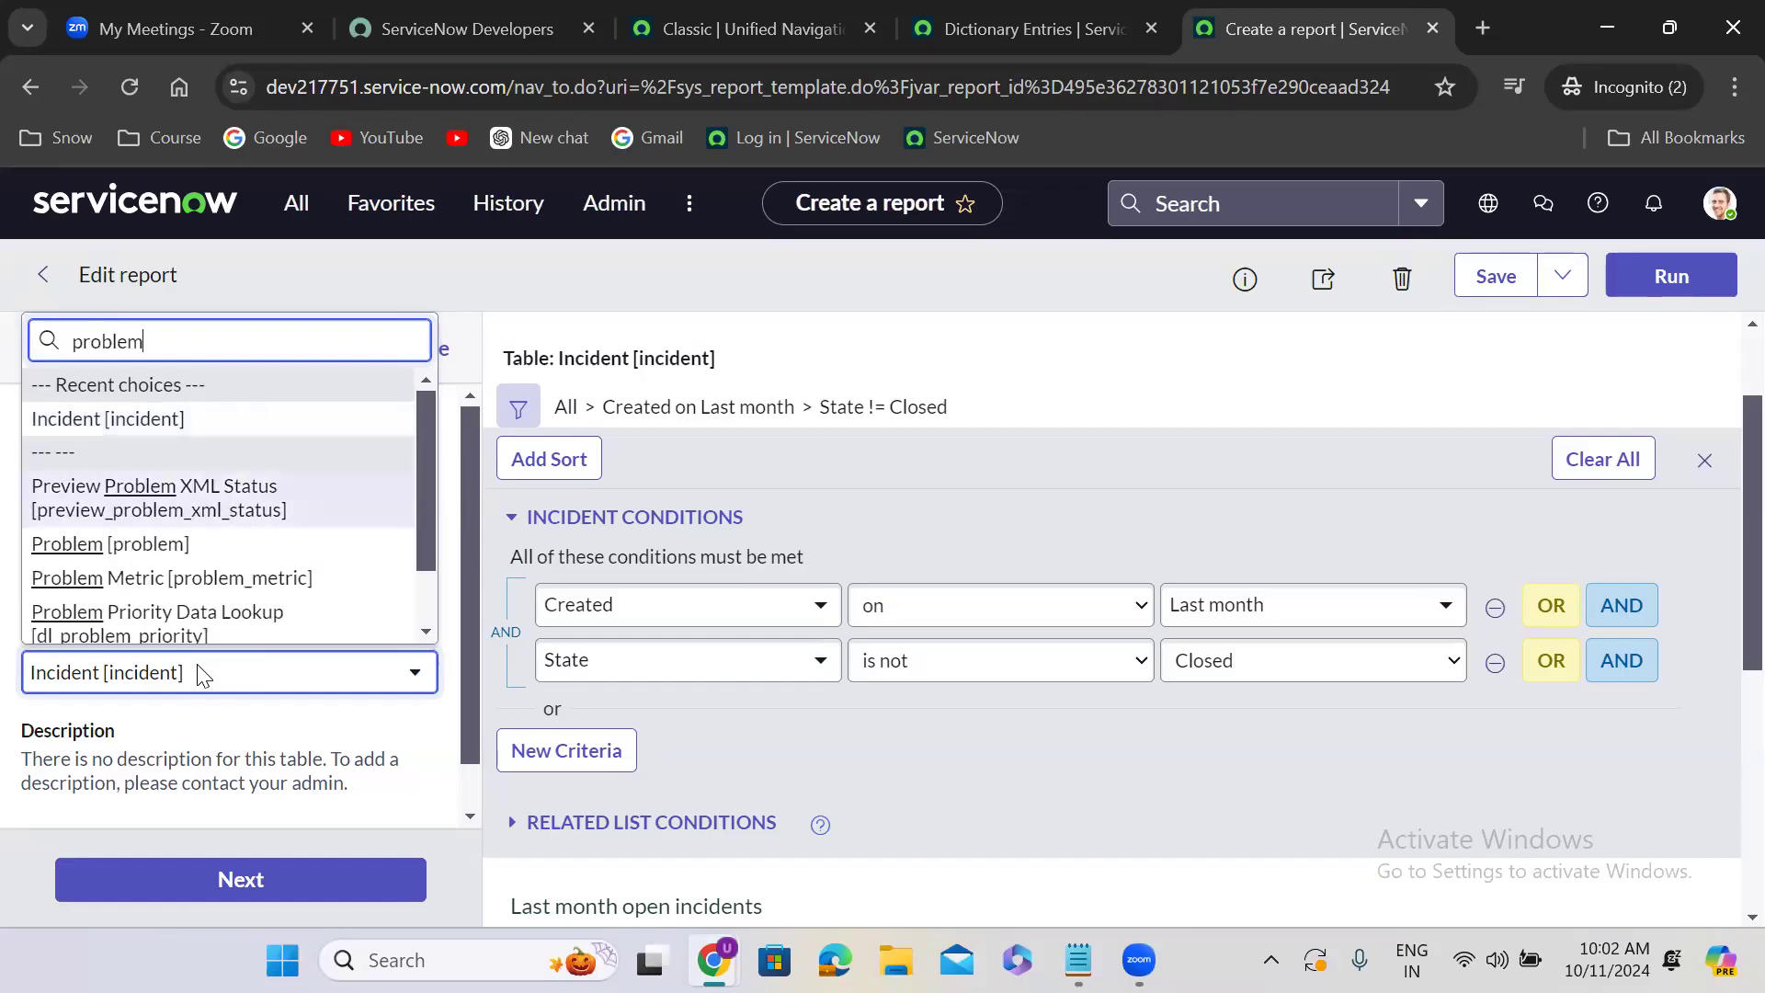
pyautogui.press('Return')
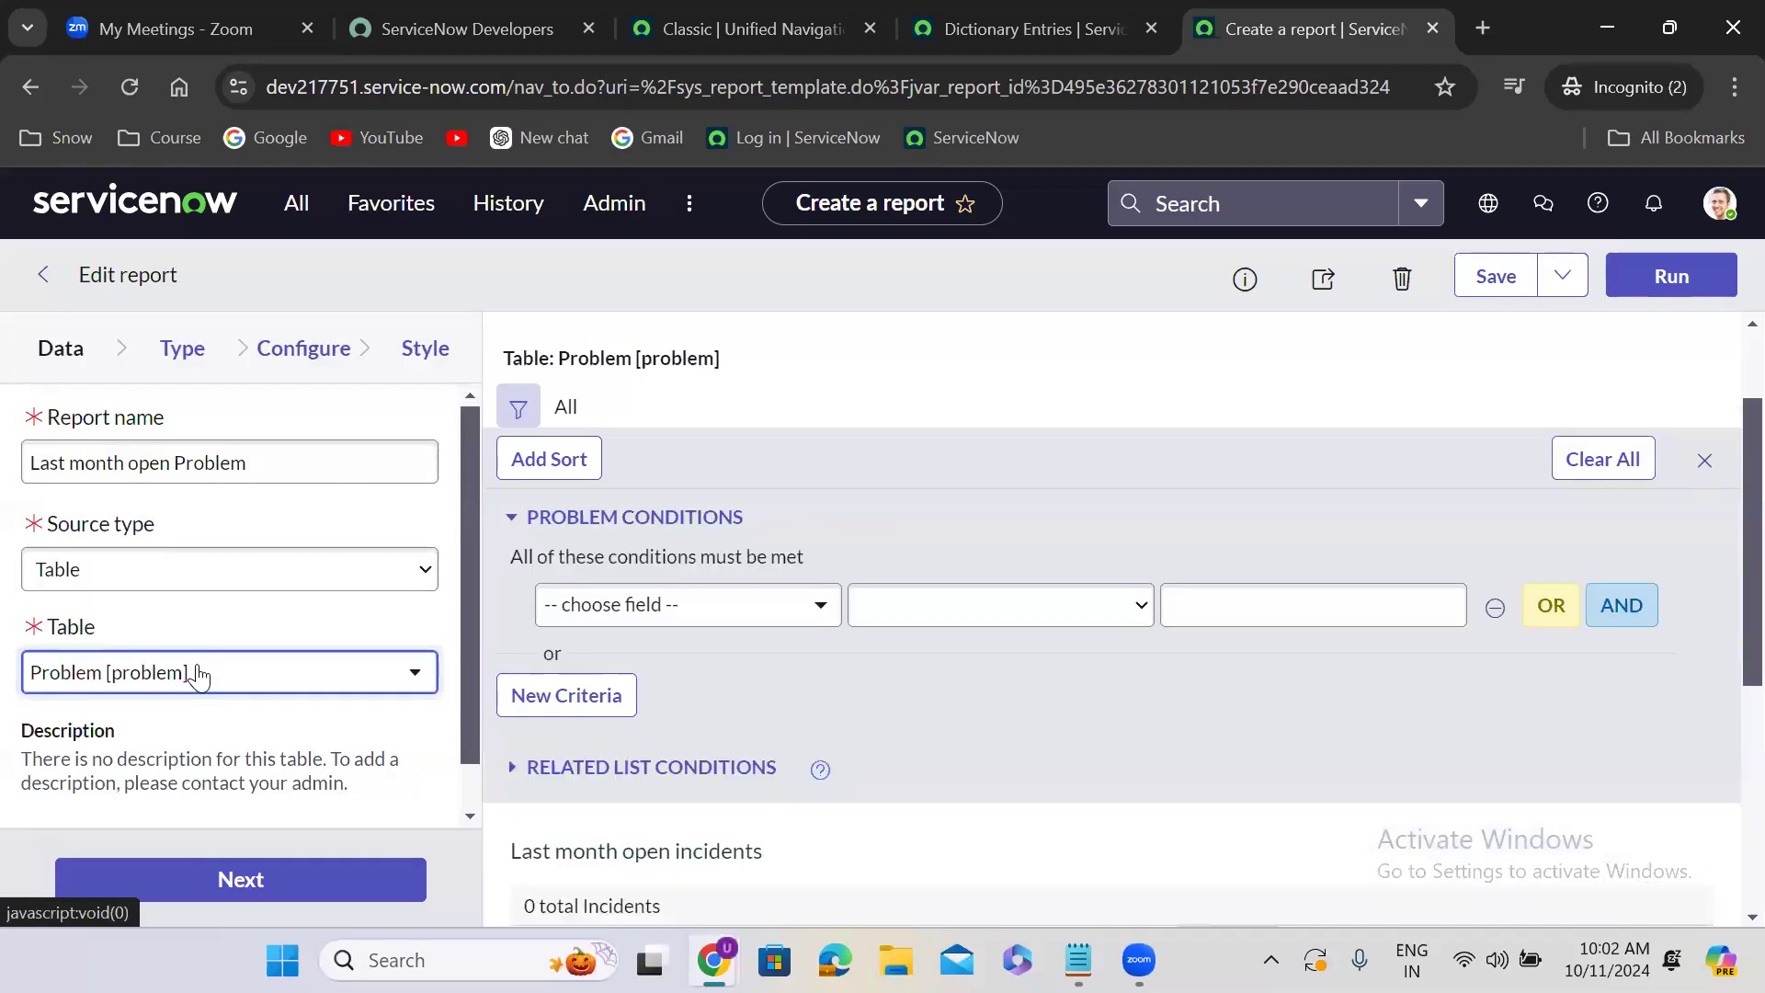
pyautogui.click(195, 360)
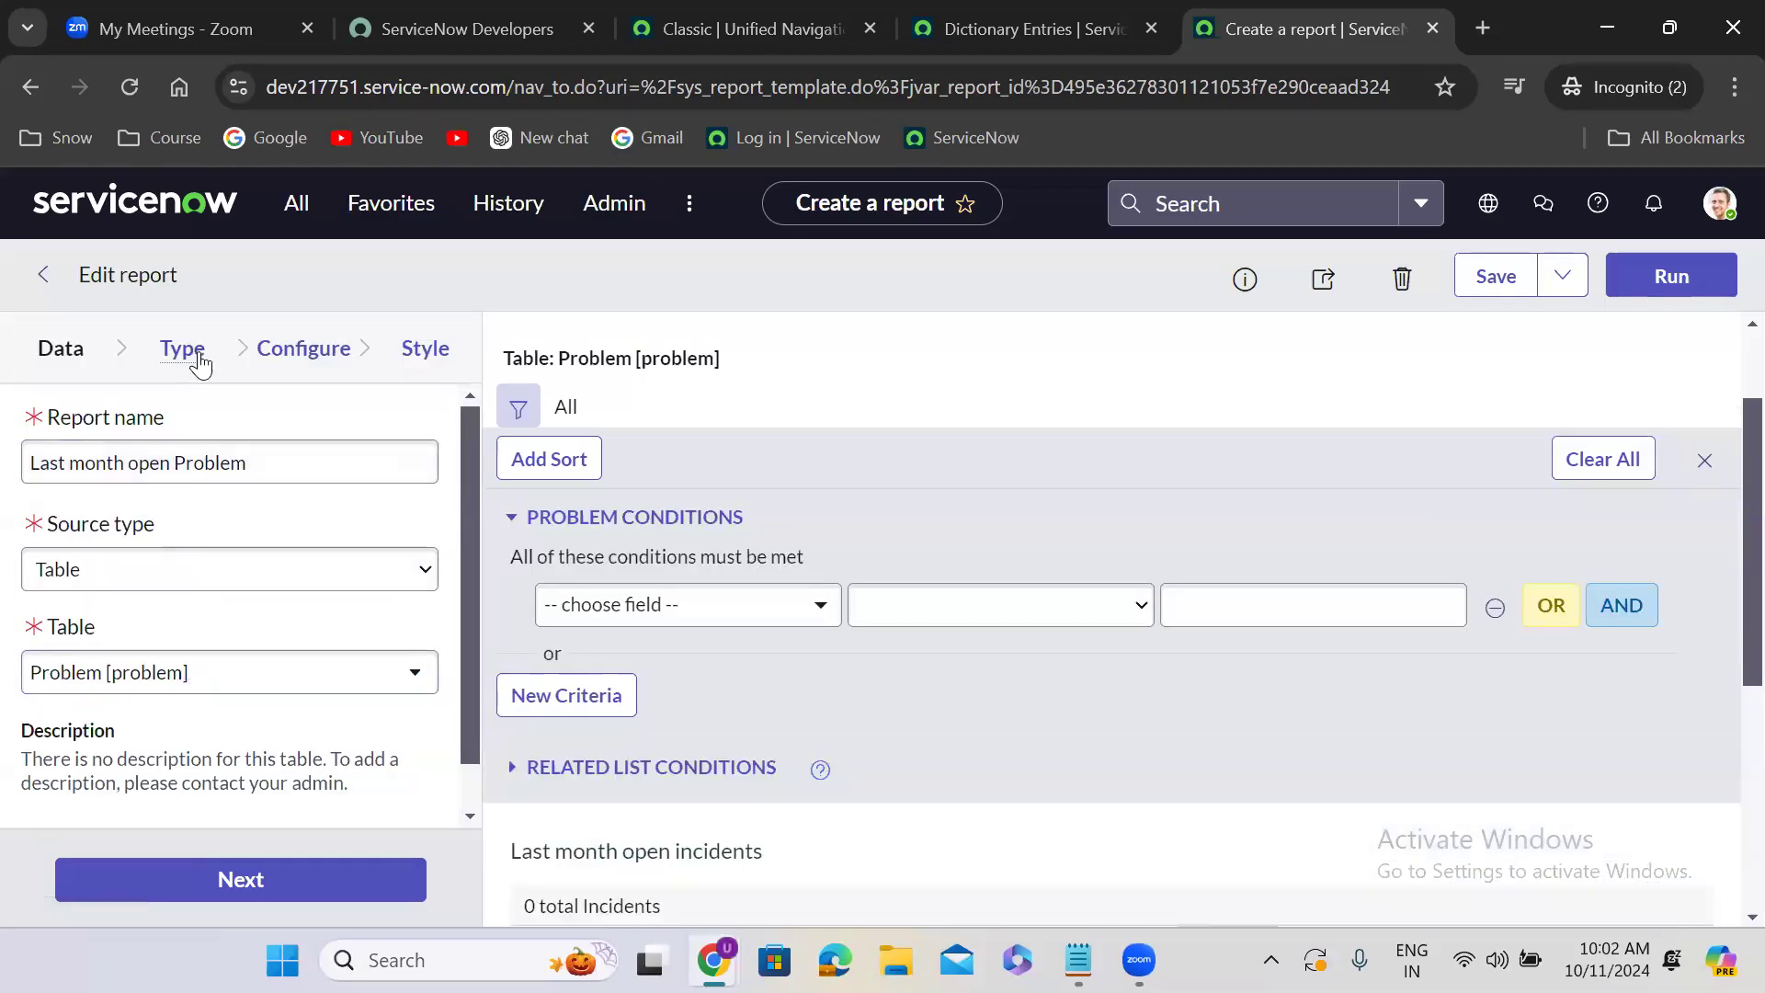
pyautogui.click(269, 364)
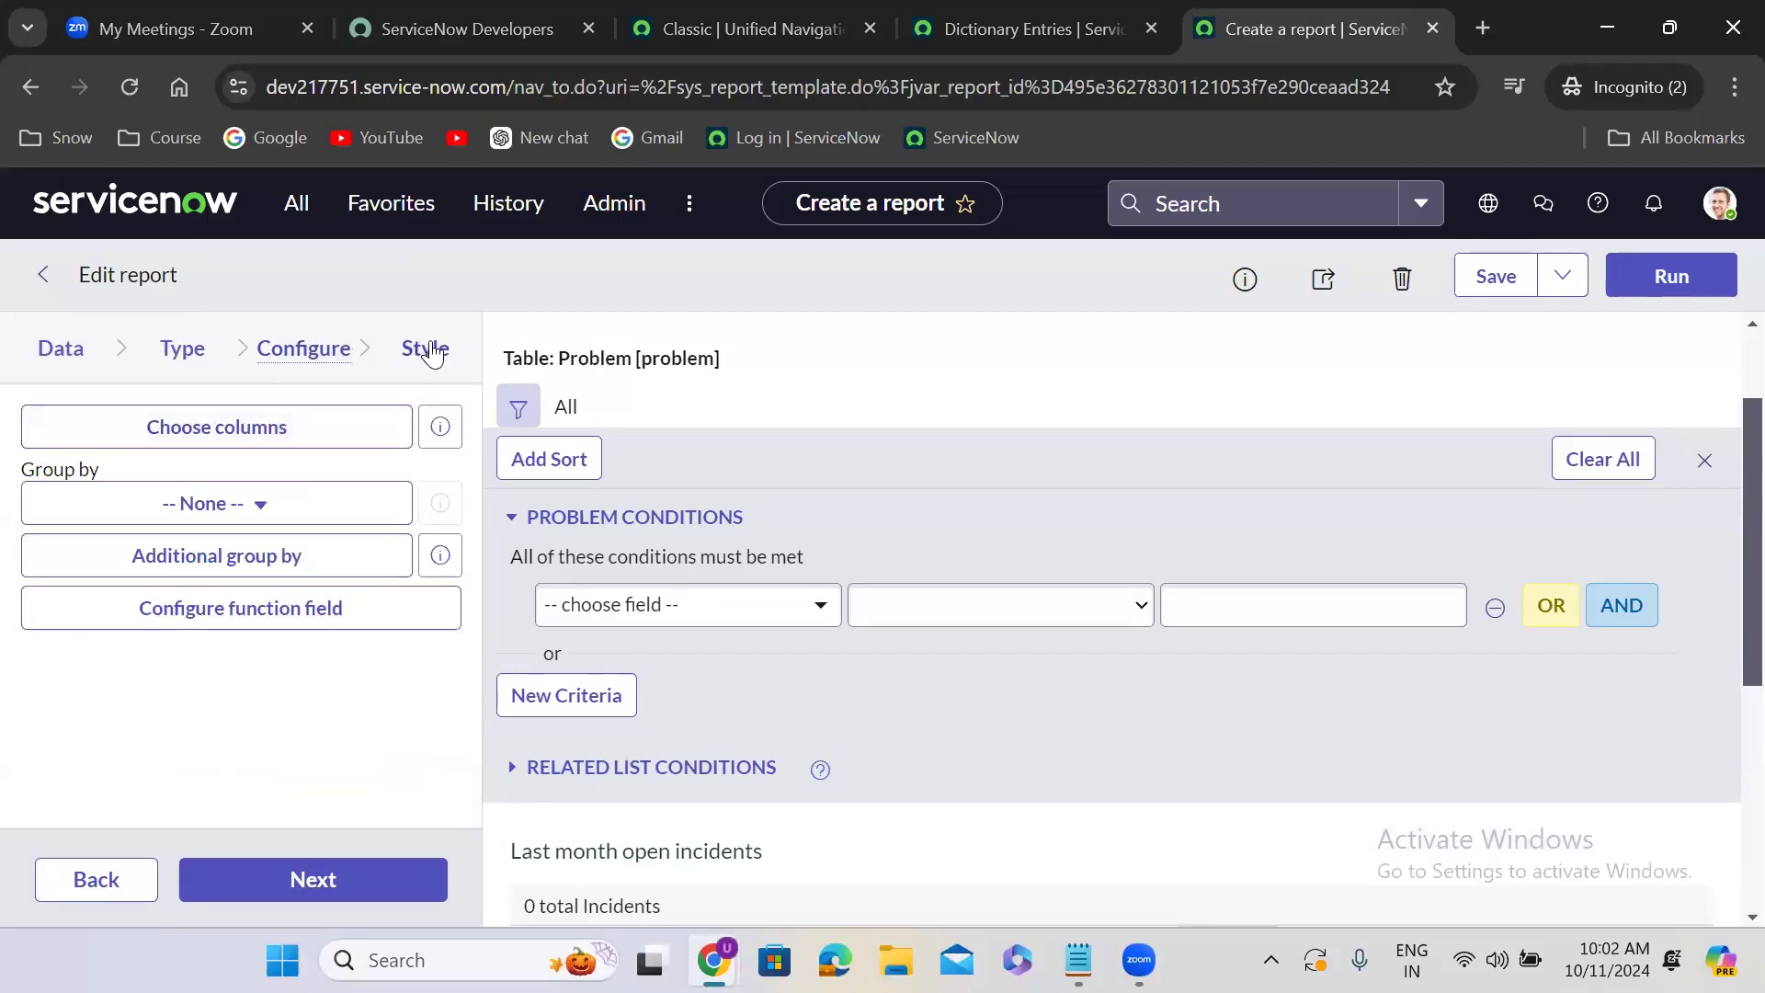
pyautogui.click(430, 348)
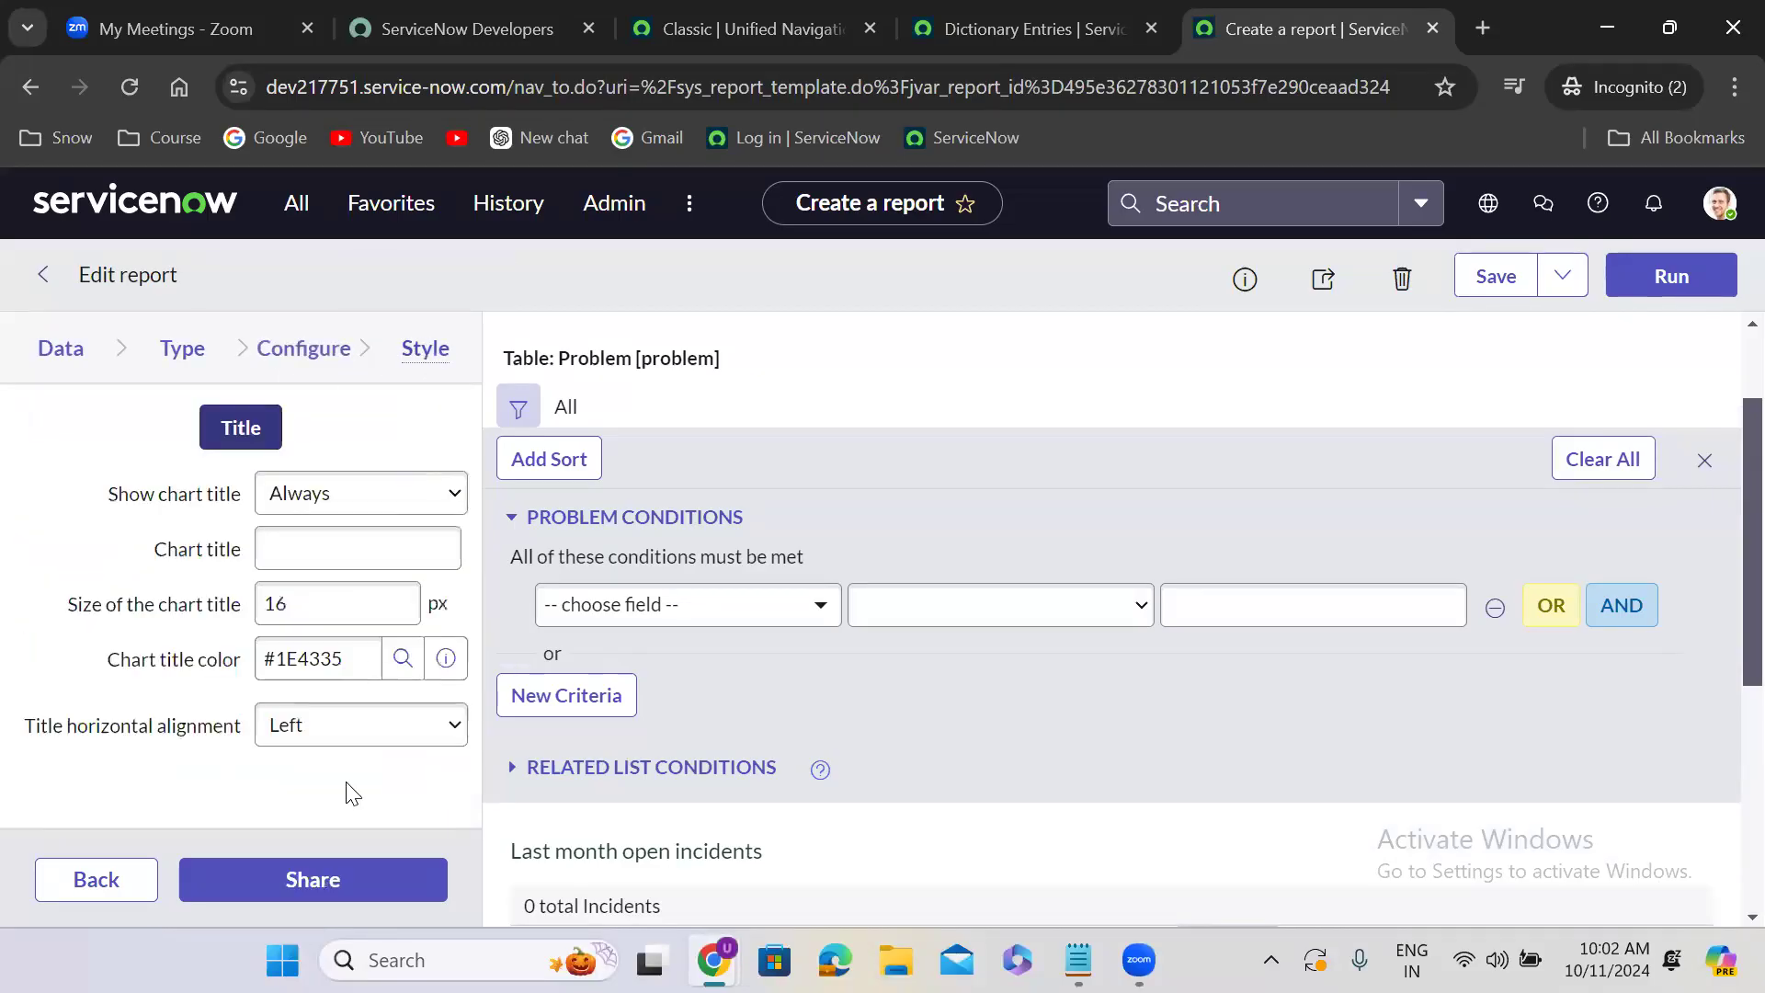
# - Set the first problem filter condition to Created on Last month
pyautogui.click(667, 609)
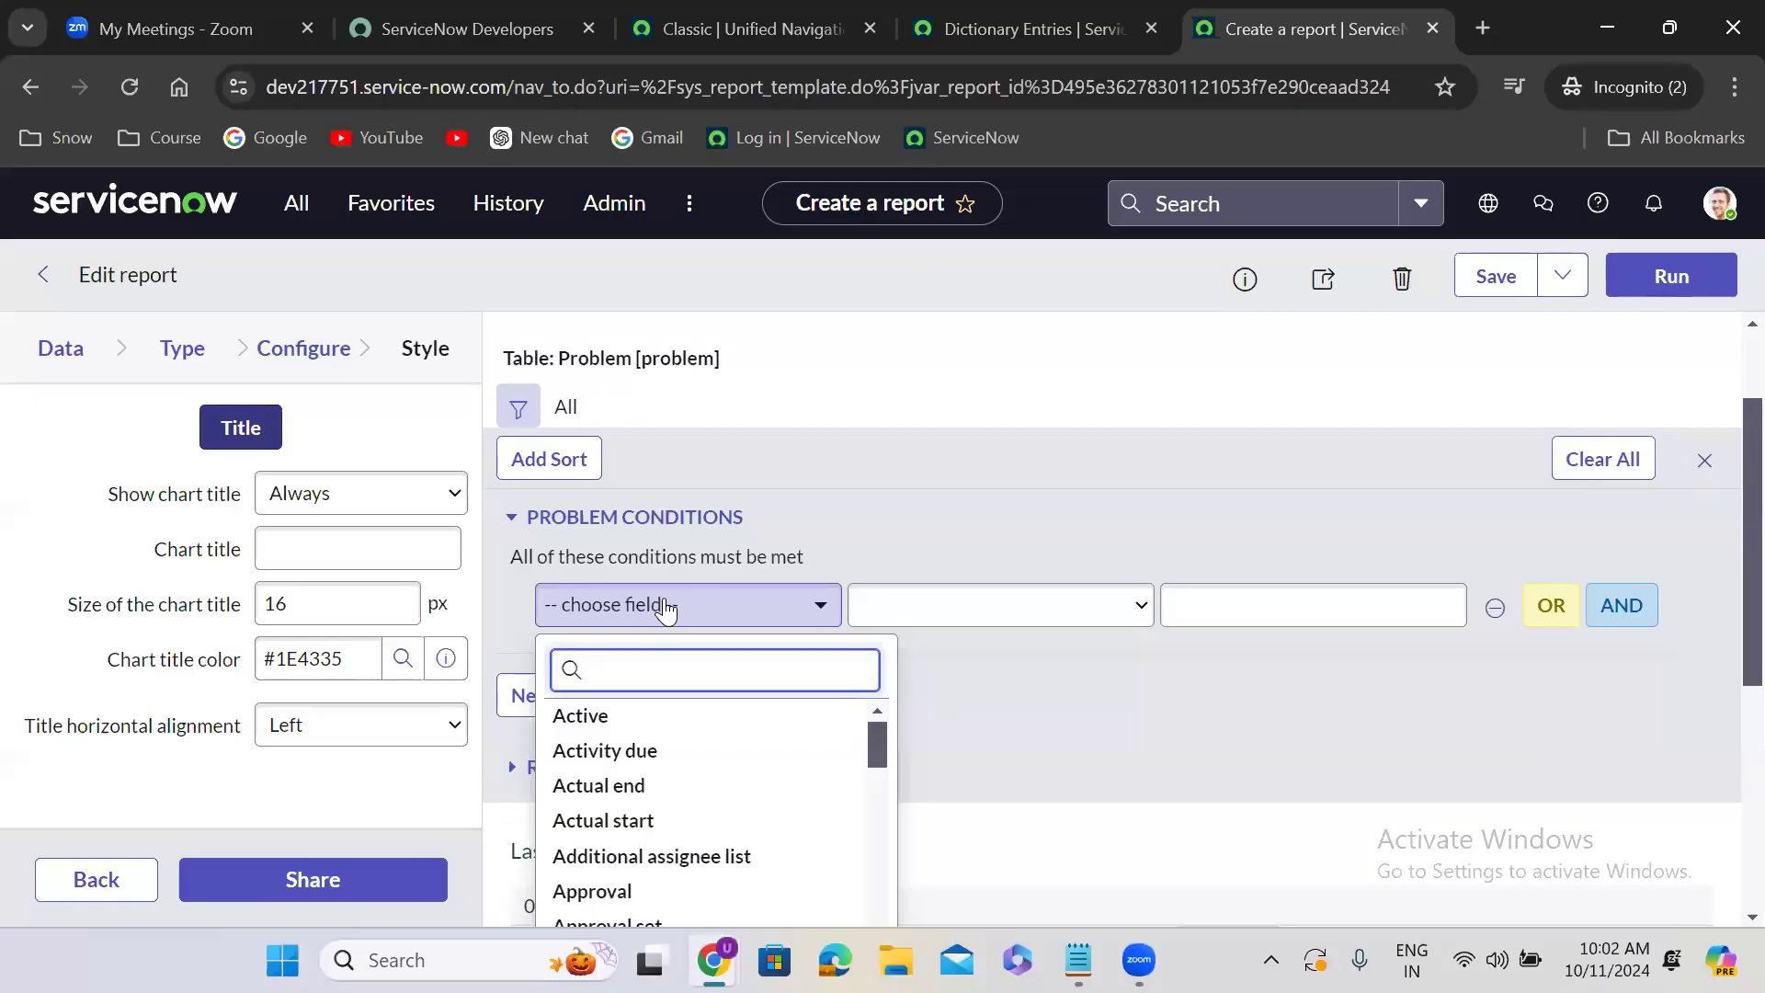
pyautogui.write('created')
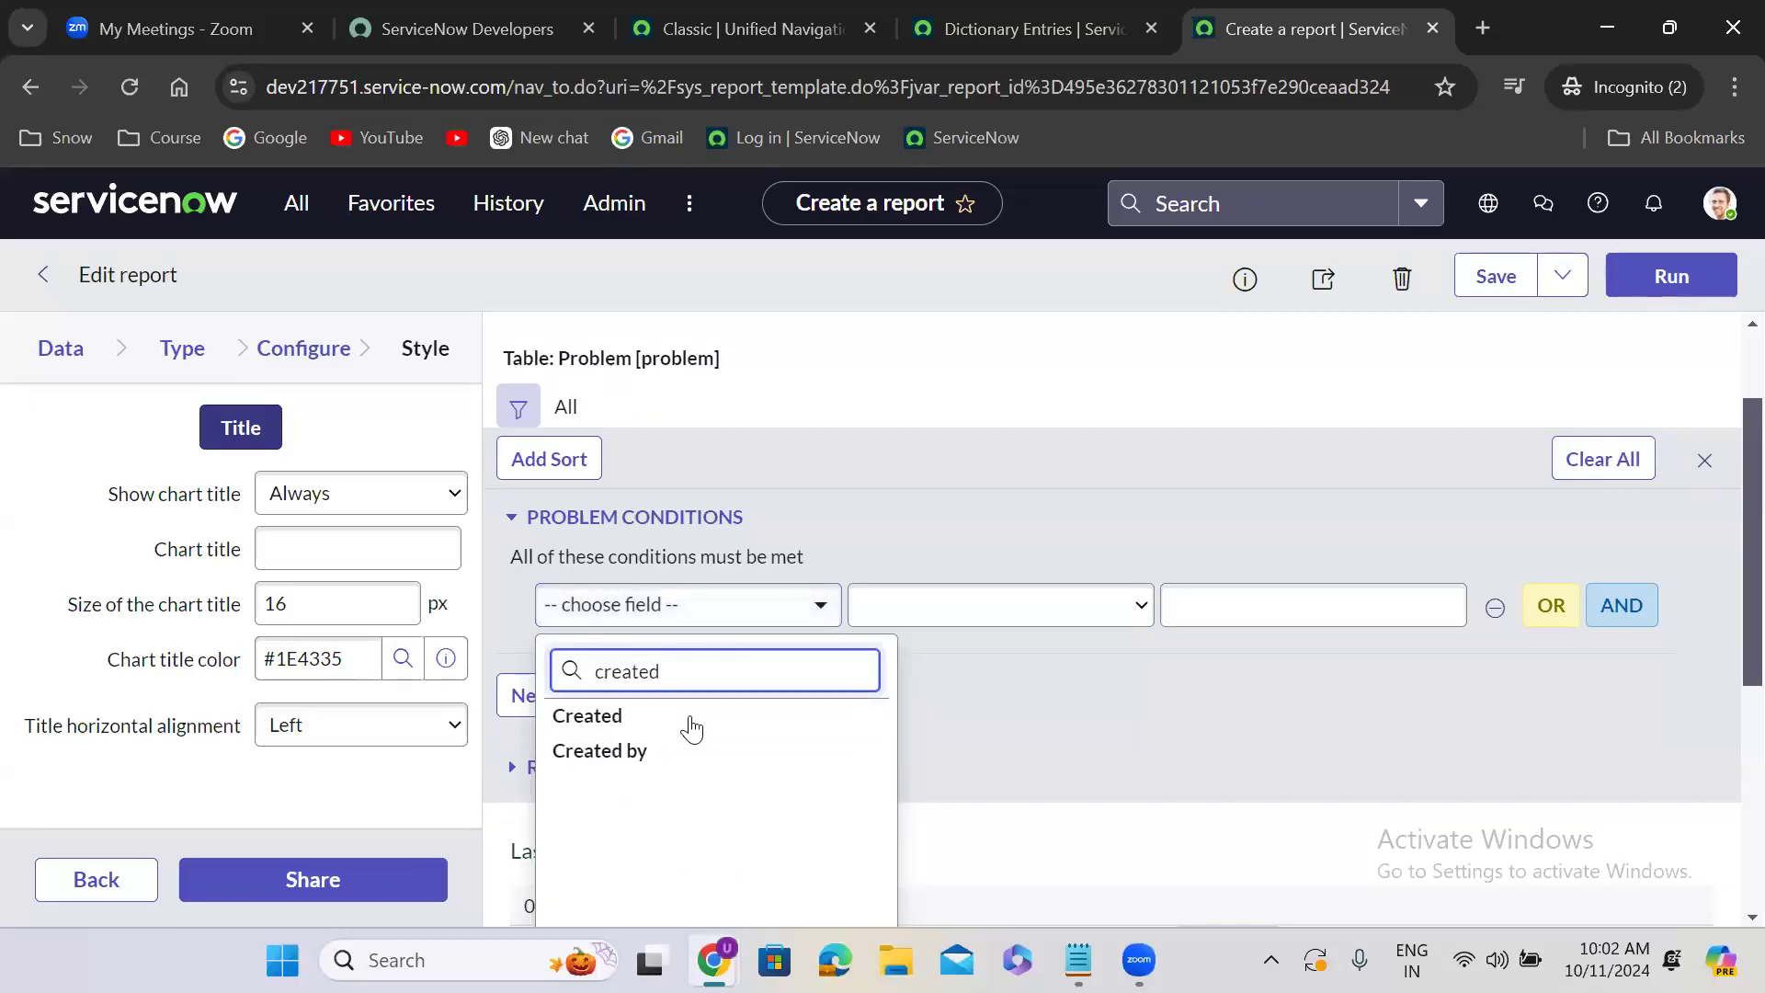
pyautogui.click(689, 715)
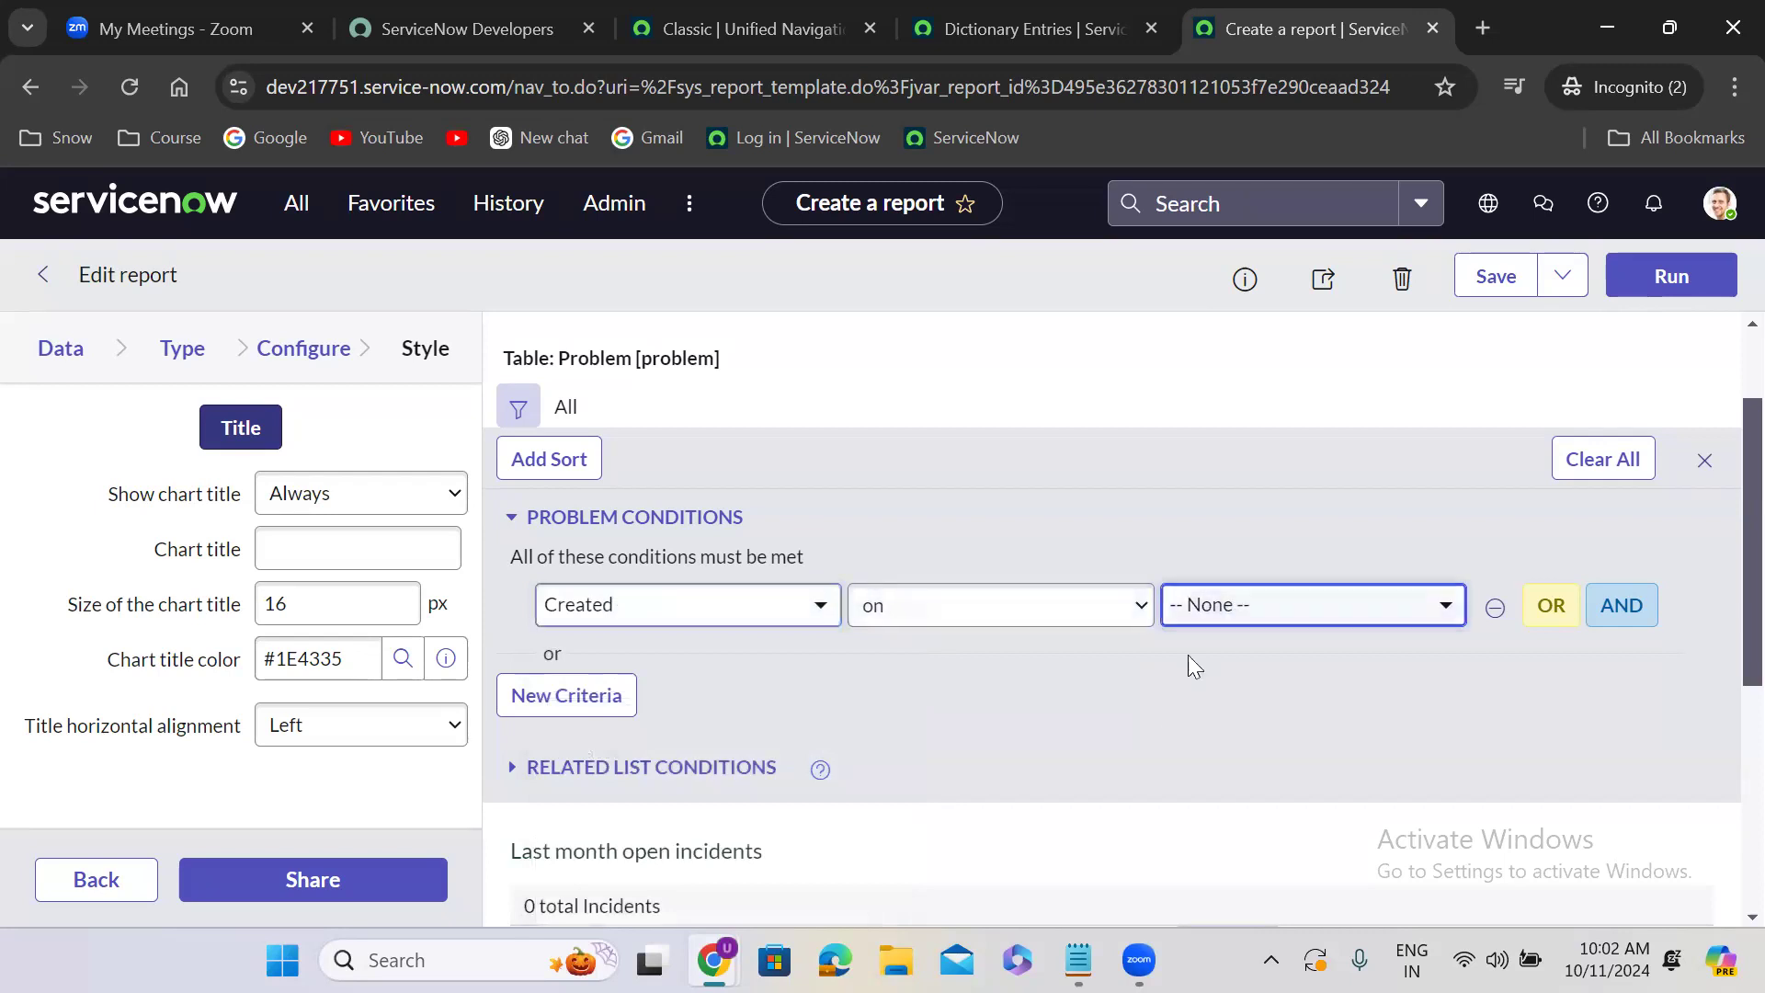
pyautogui.click(1003, 743)
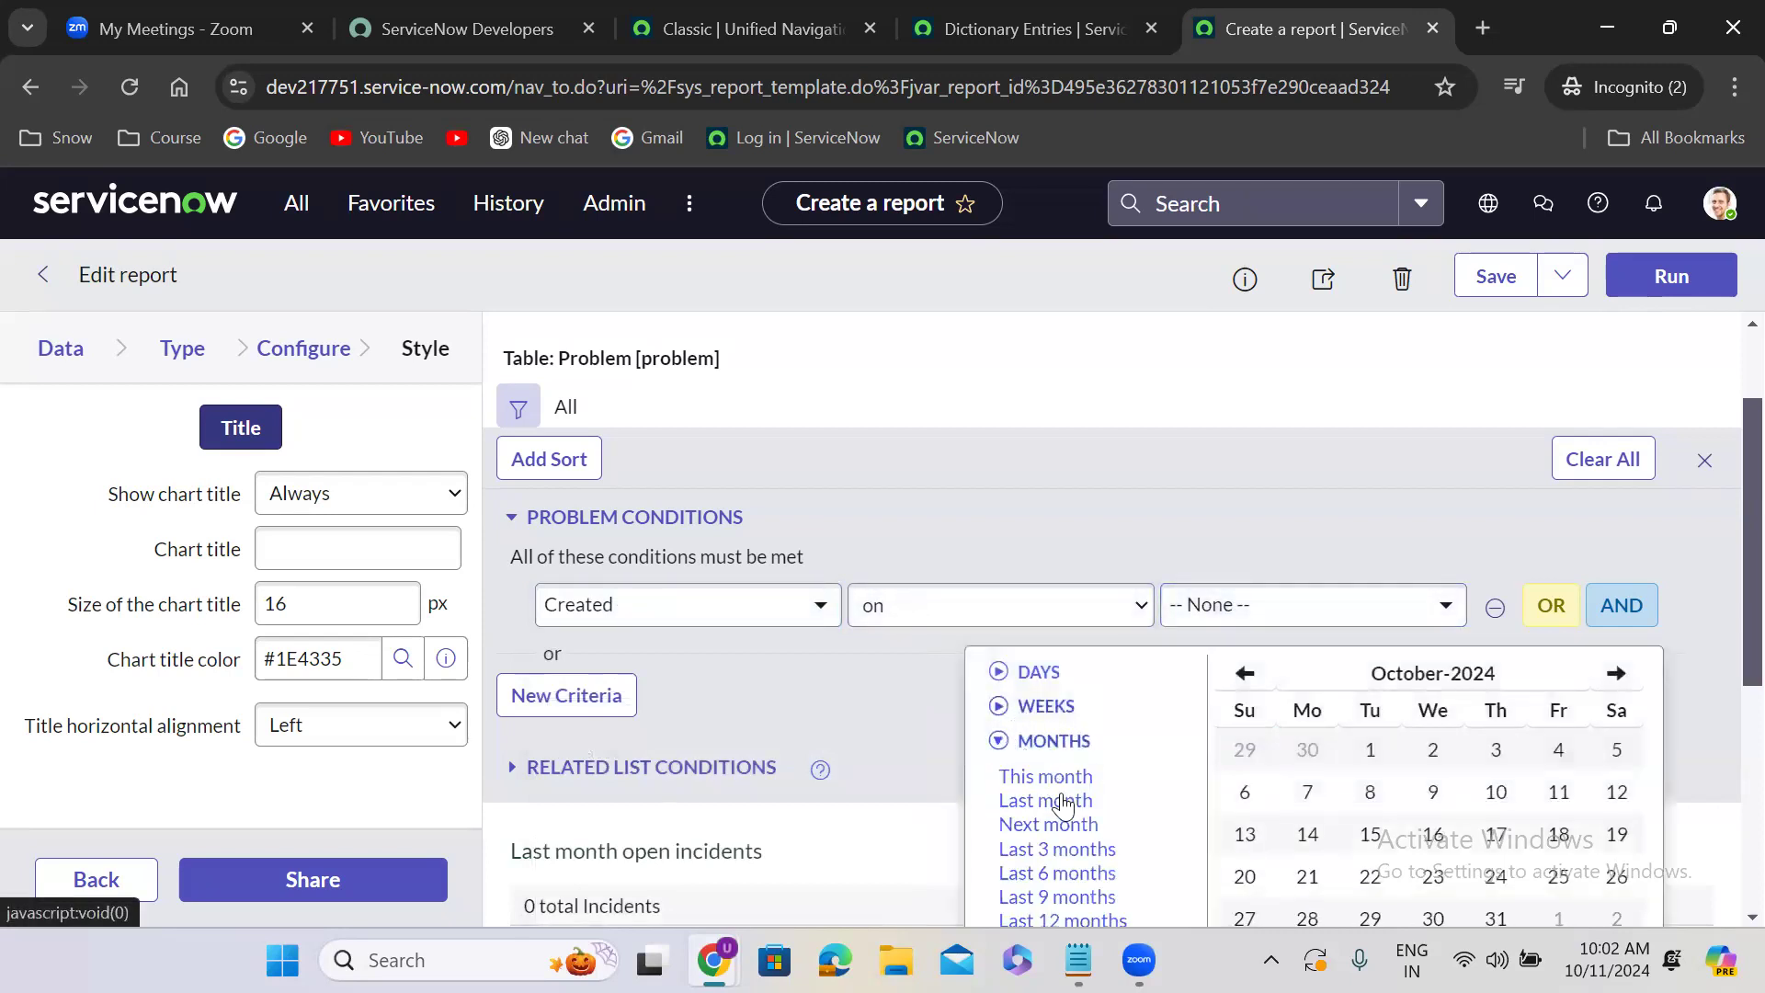
pyautogui.click(1062, 806)
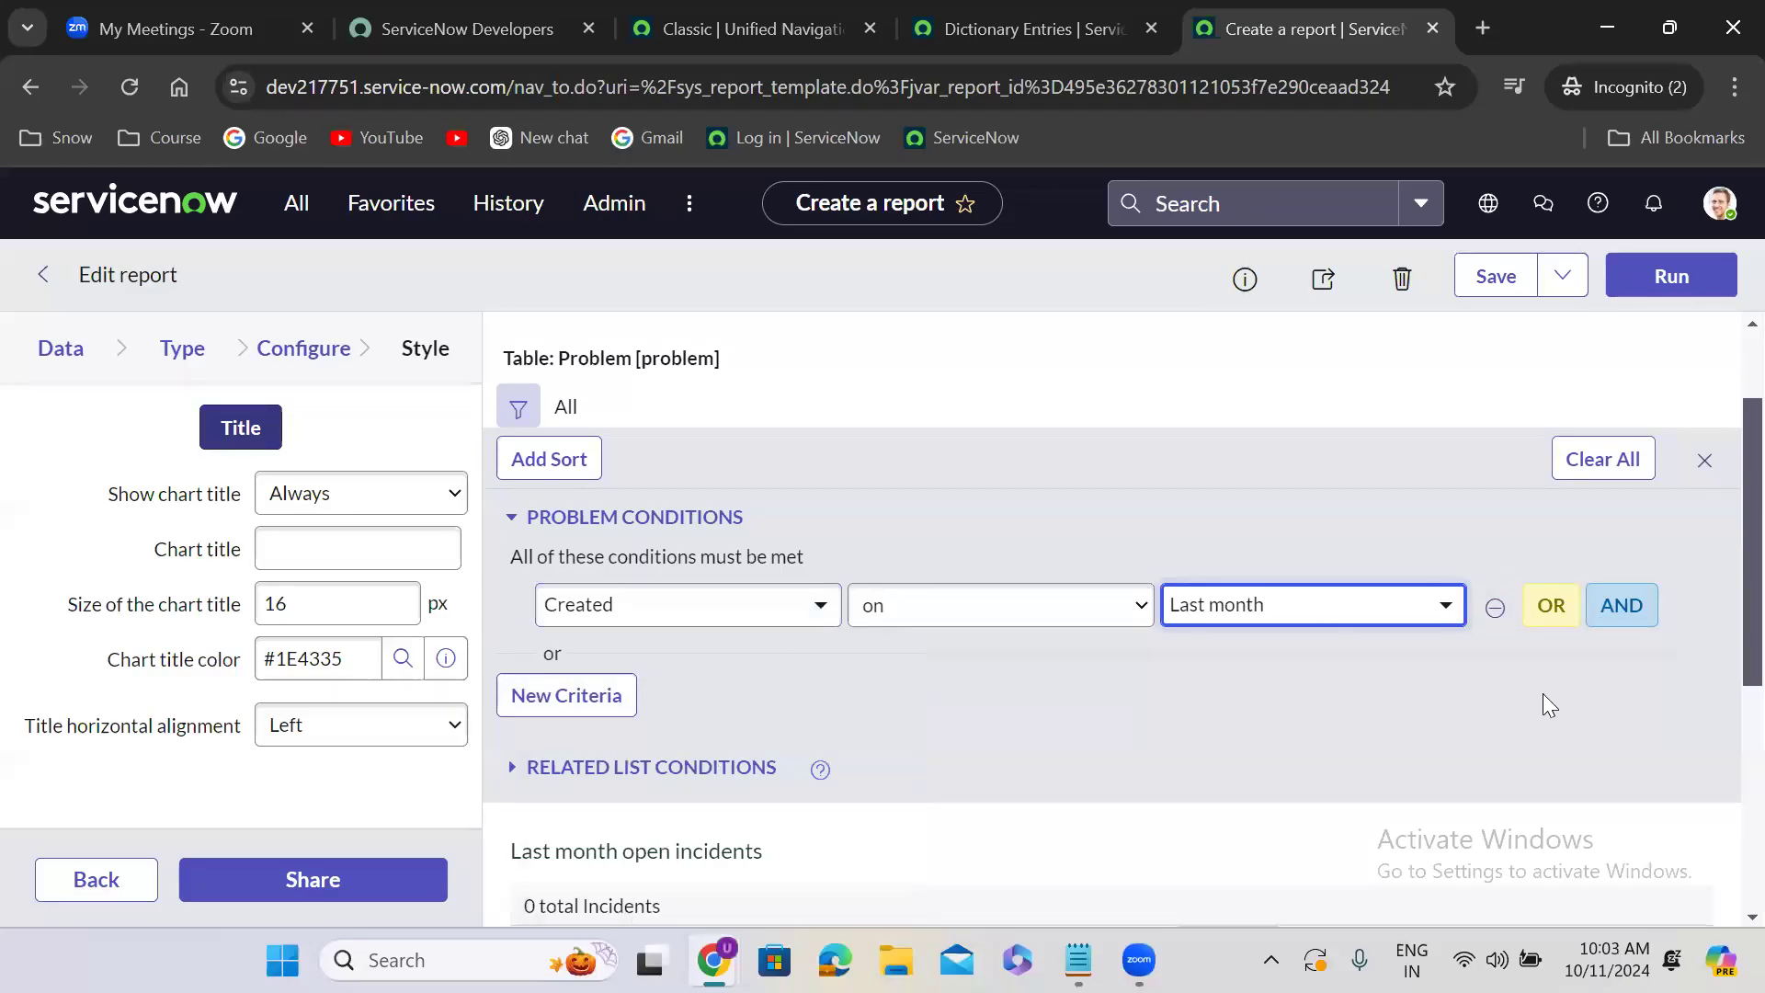
# - Add the AND condition State is not Closed to the problem filter and create the report with Insert and Stay
pyautogui.click(1611, 623)
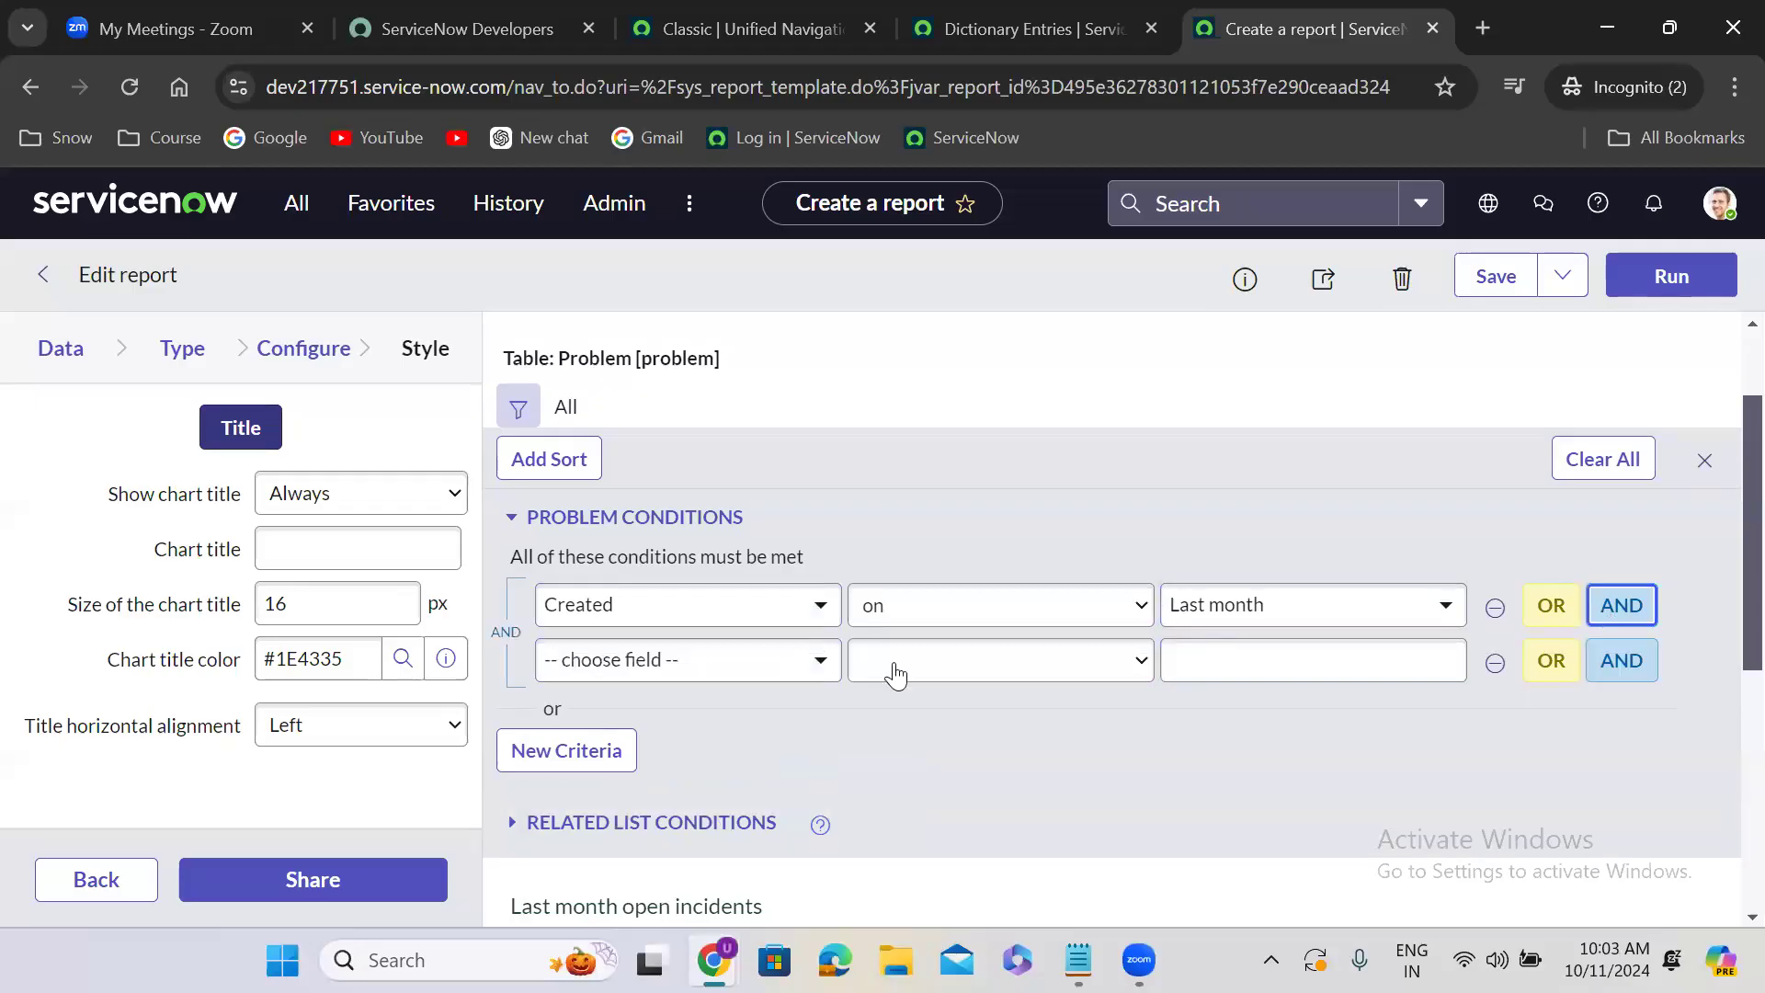
pyautogui.click(697, 671)
pyautogui.write('stat')
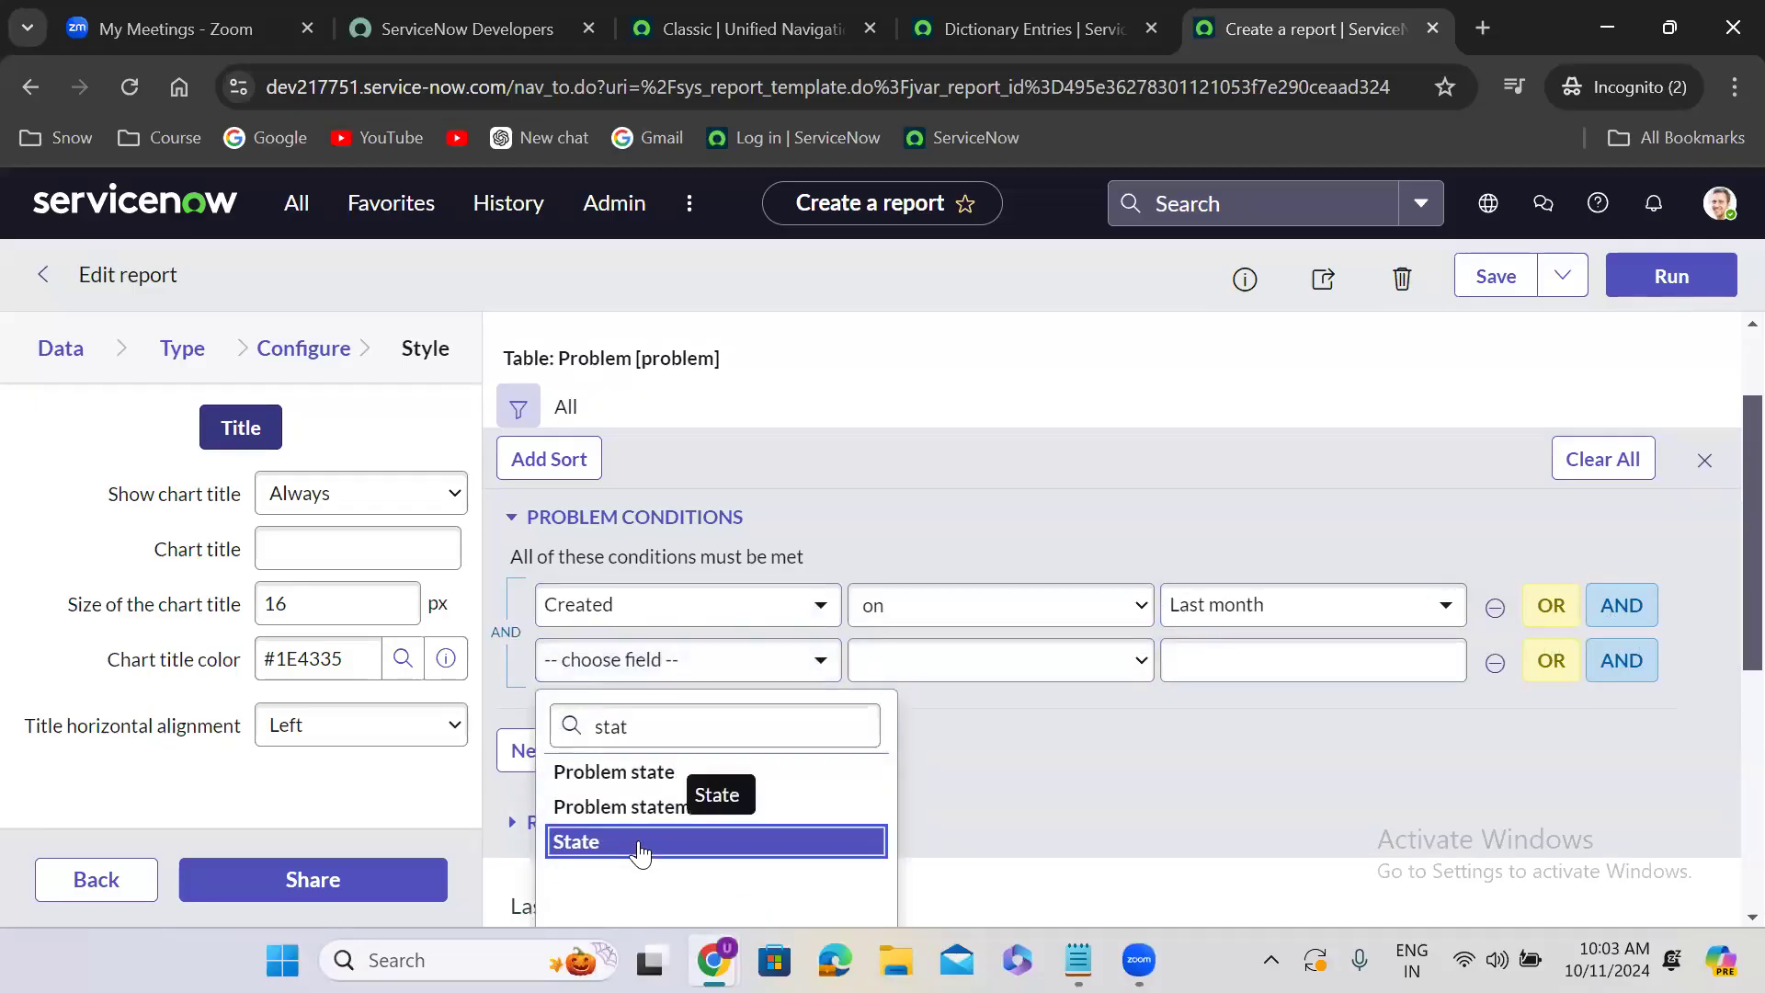
pyautogui.click(641, 851)
pyautogui.click(1028, 672)
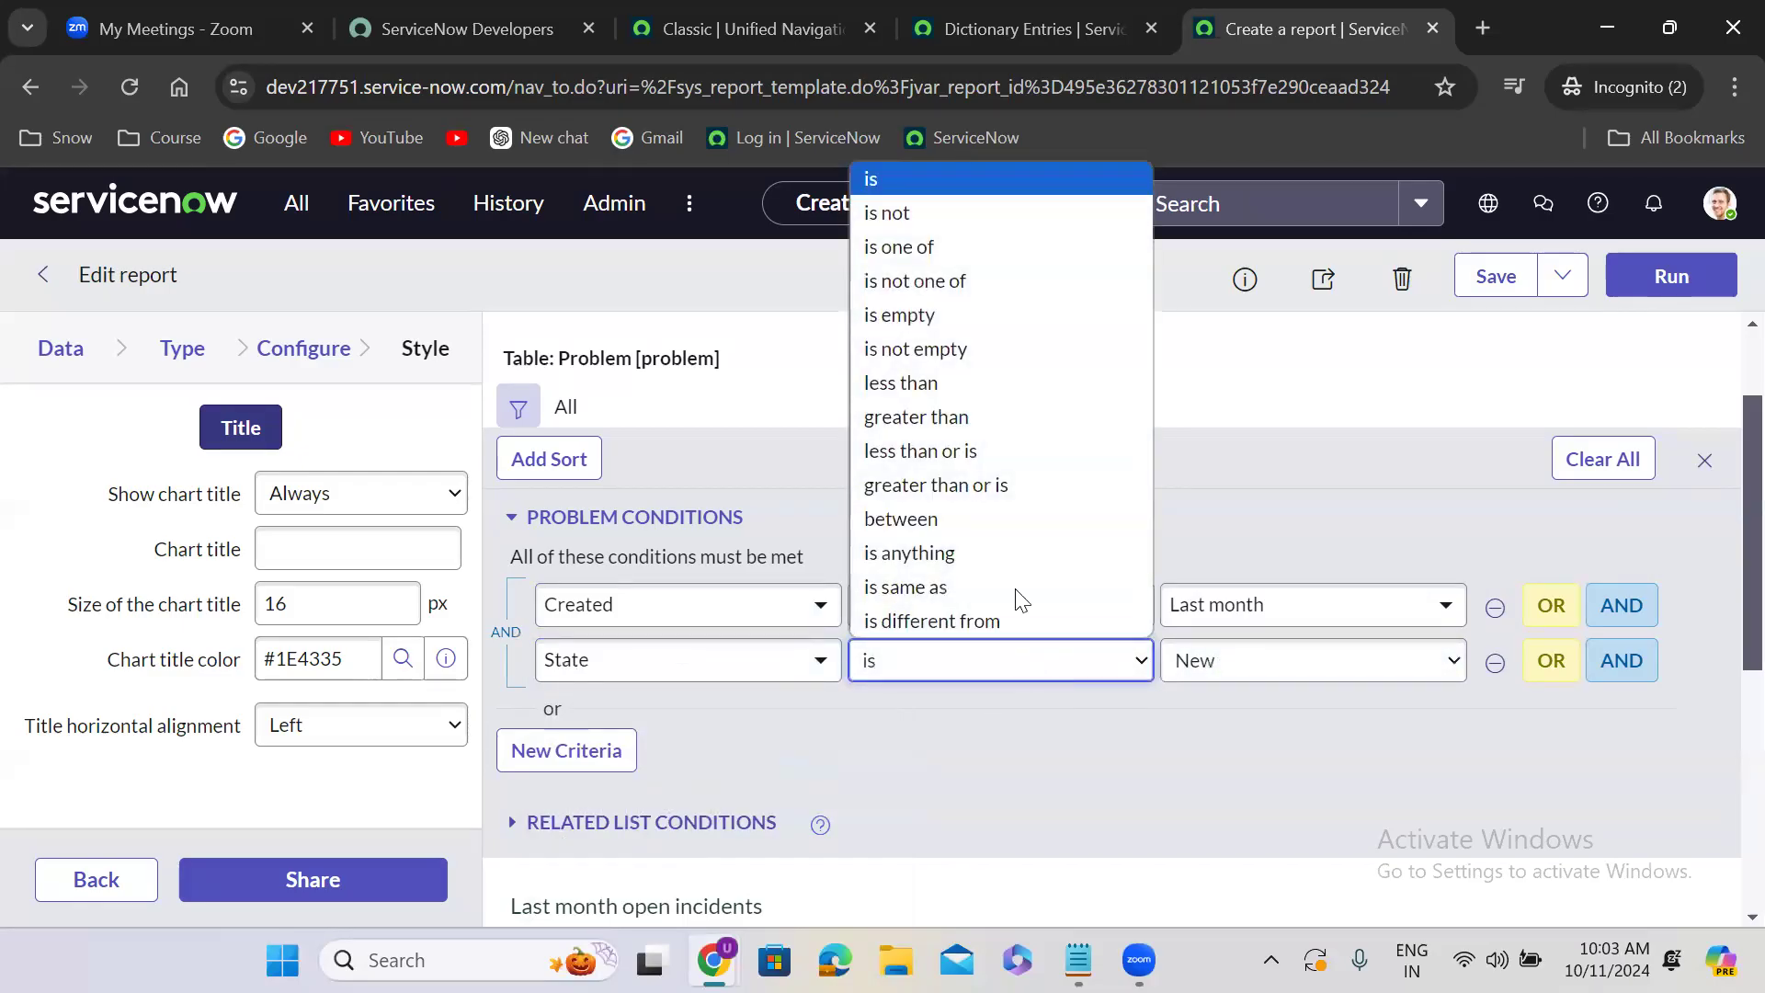
pyautogui.click(940, 215)
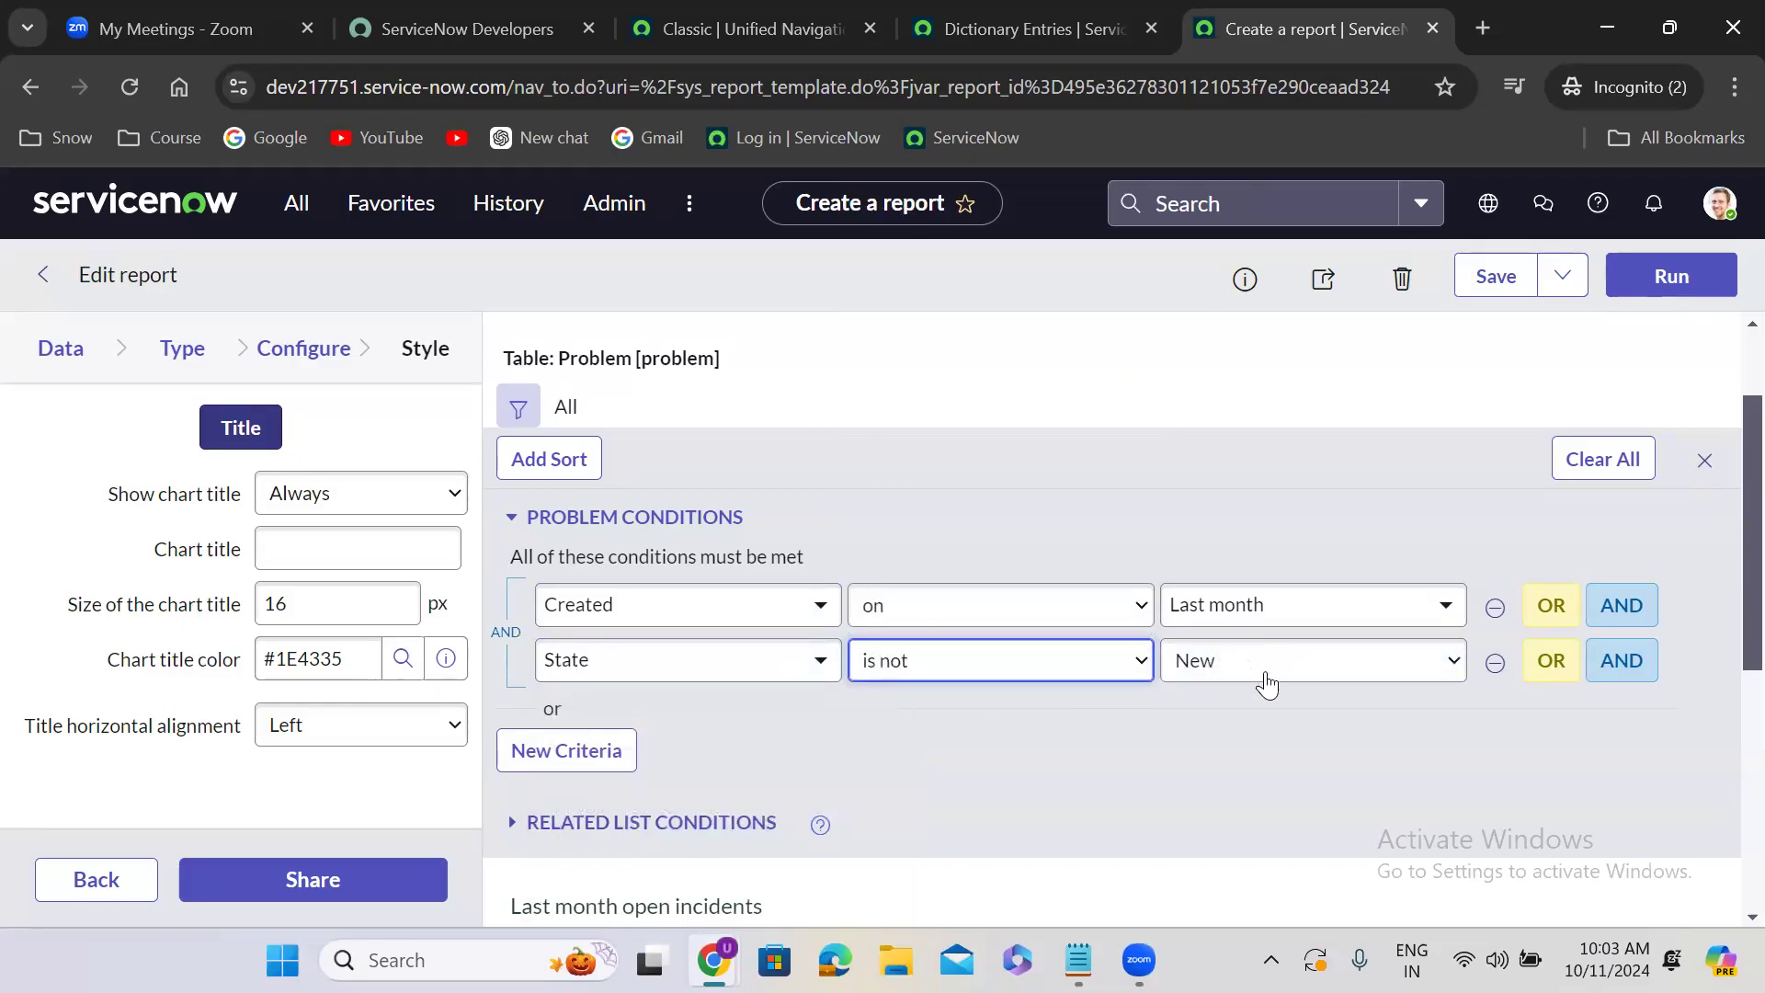
pyautogui.click(1265, 681)
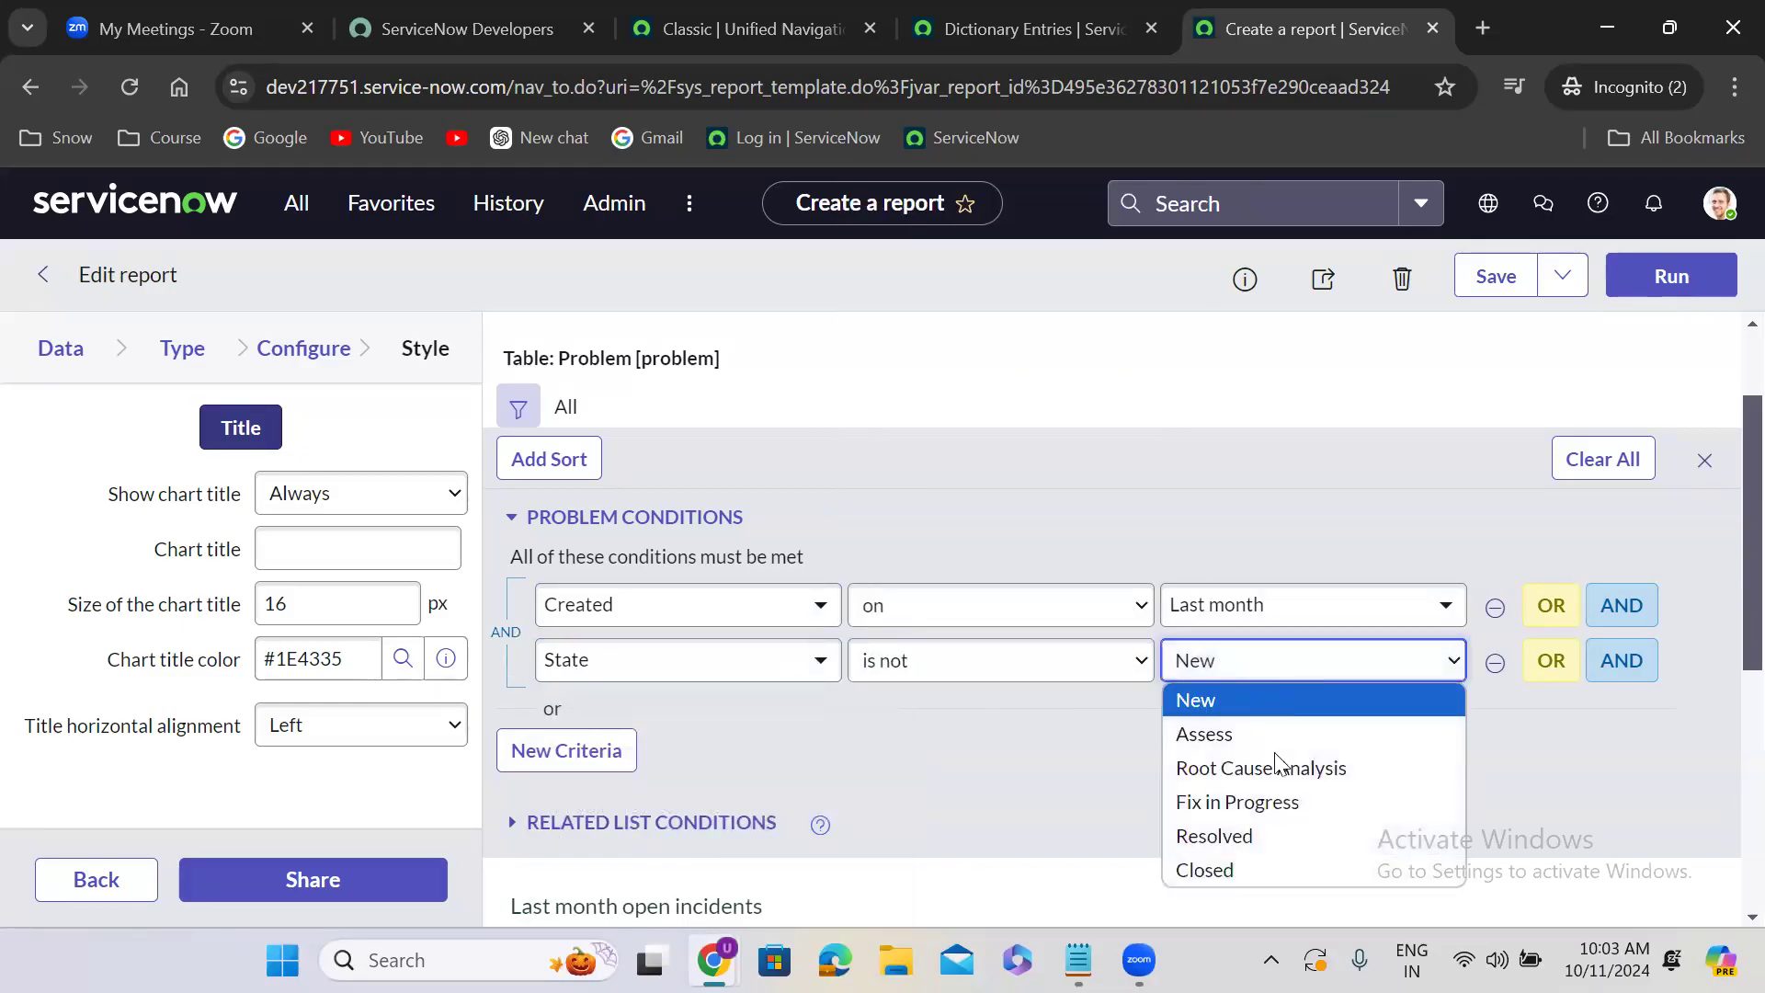
pyautogui.click(1272, 868)
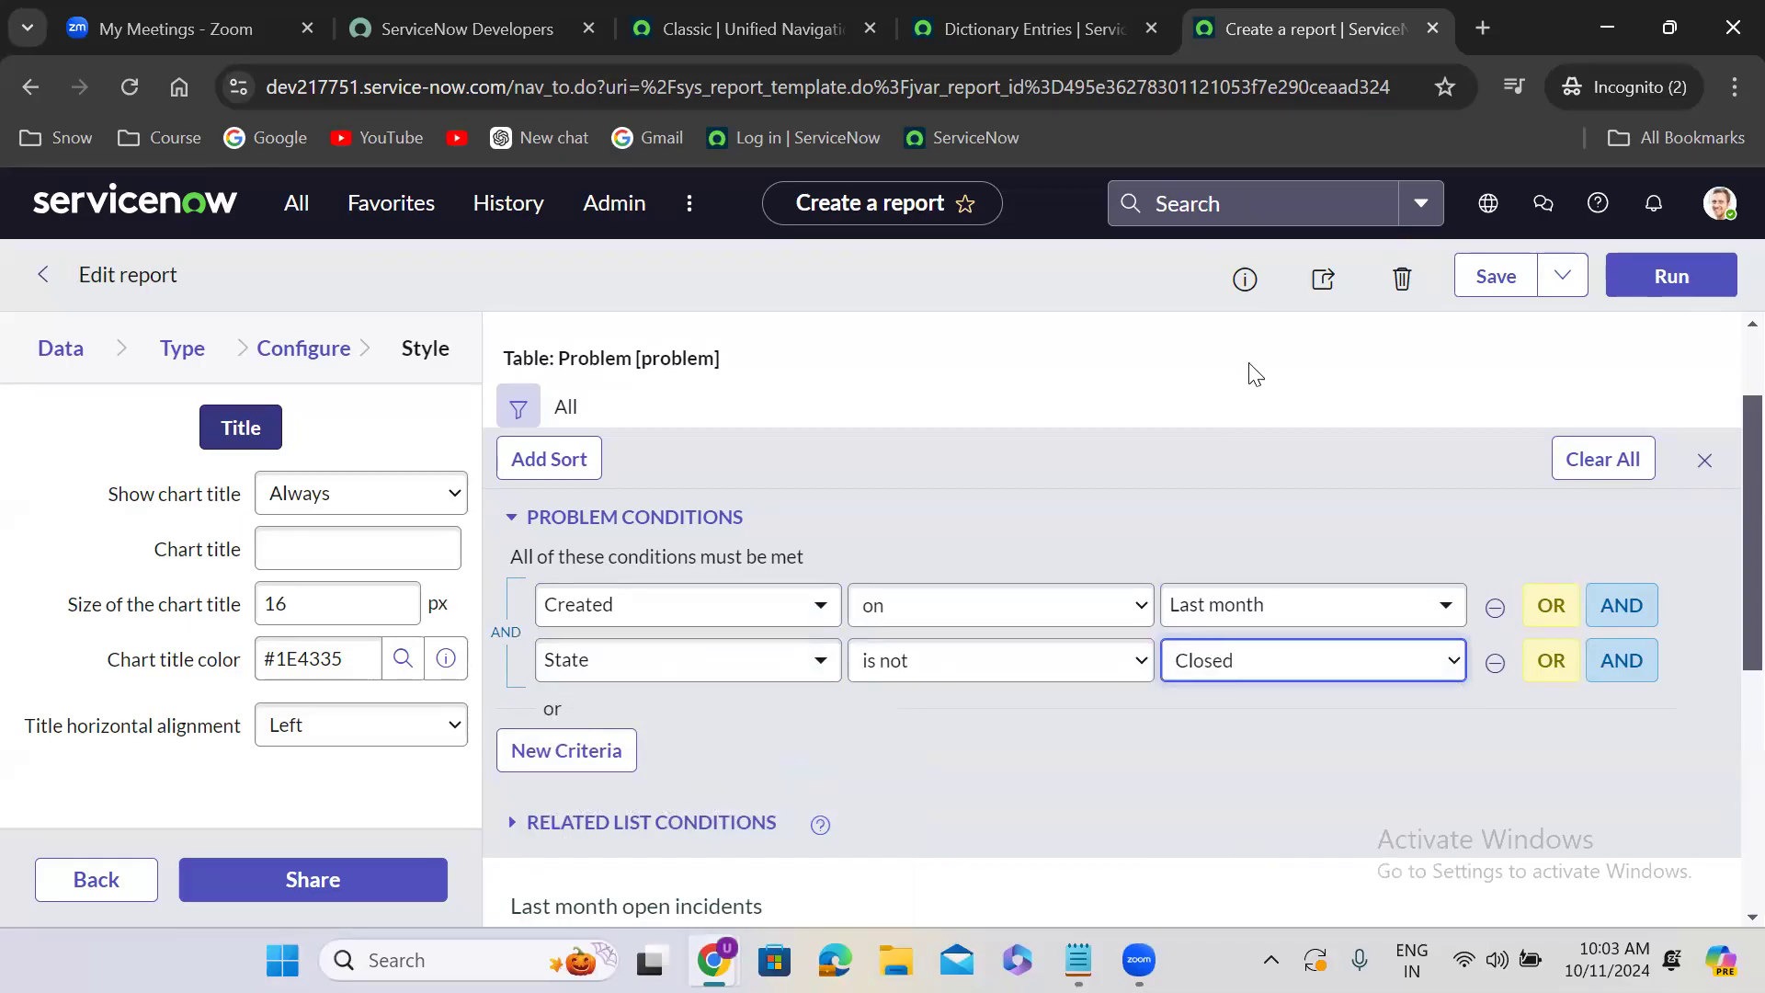
pyautogui.click(1567, 290)
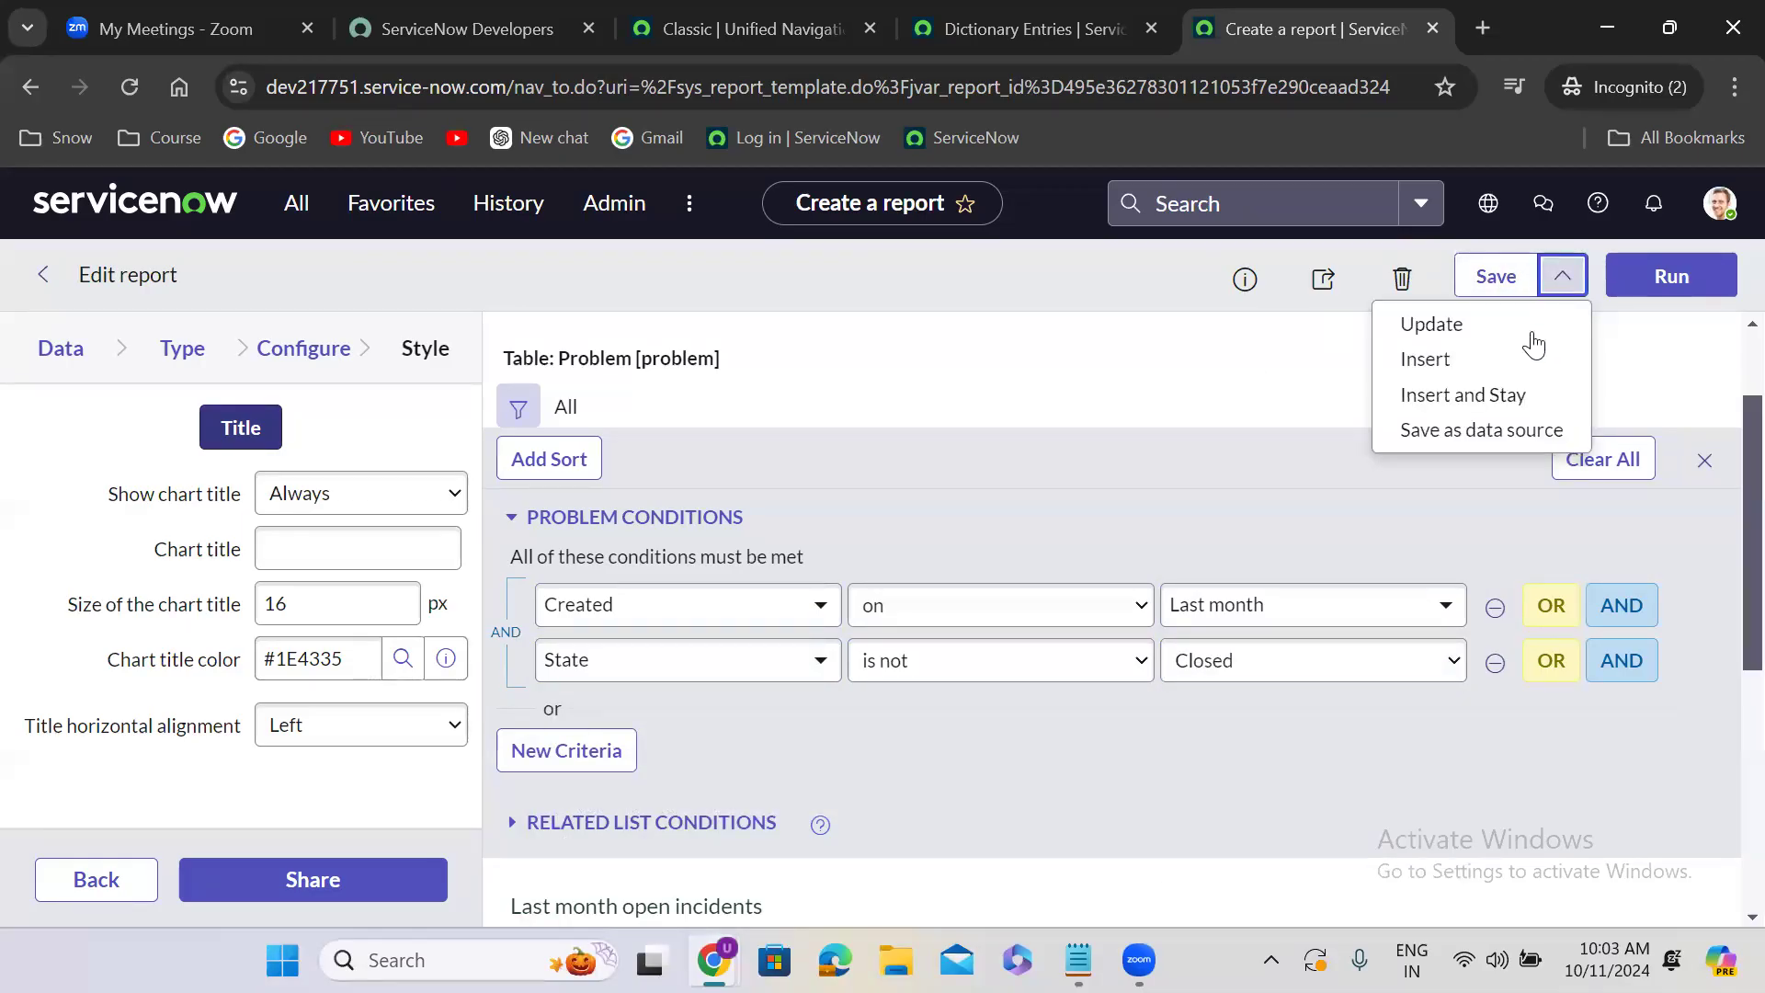
pyautogui.click(1480, 404)
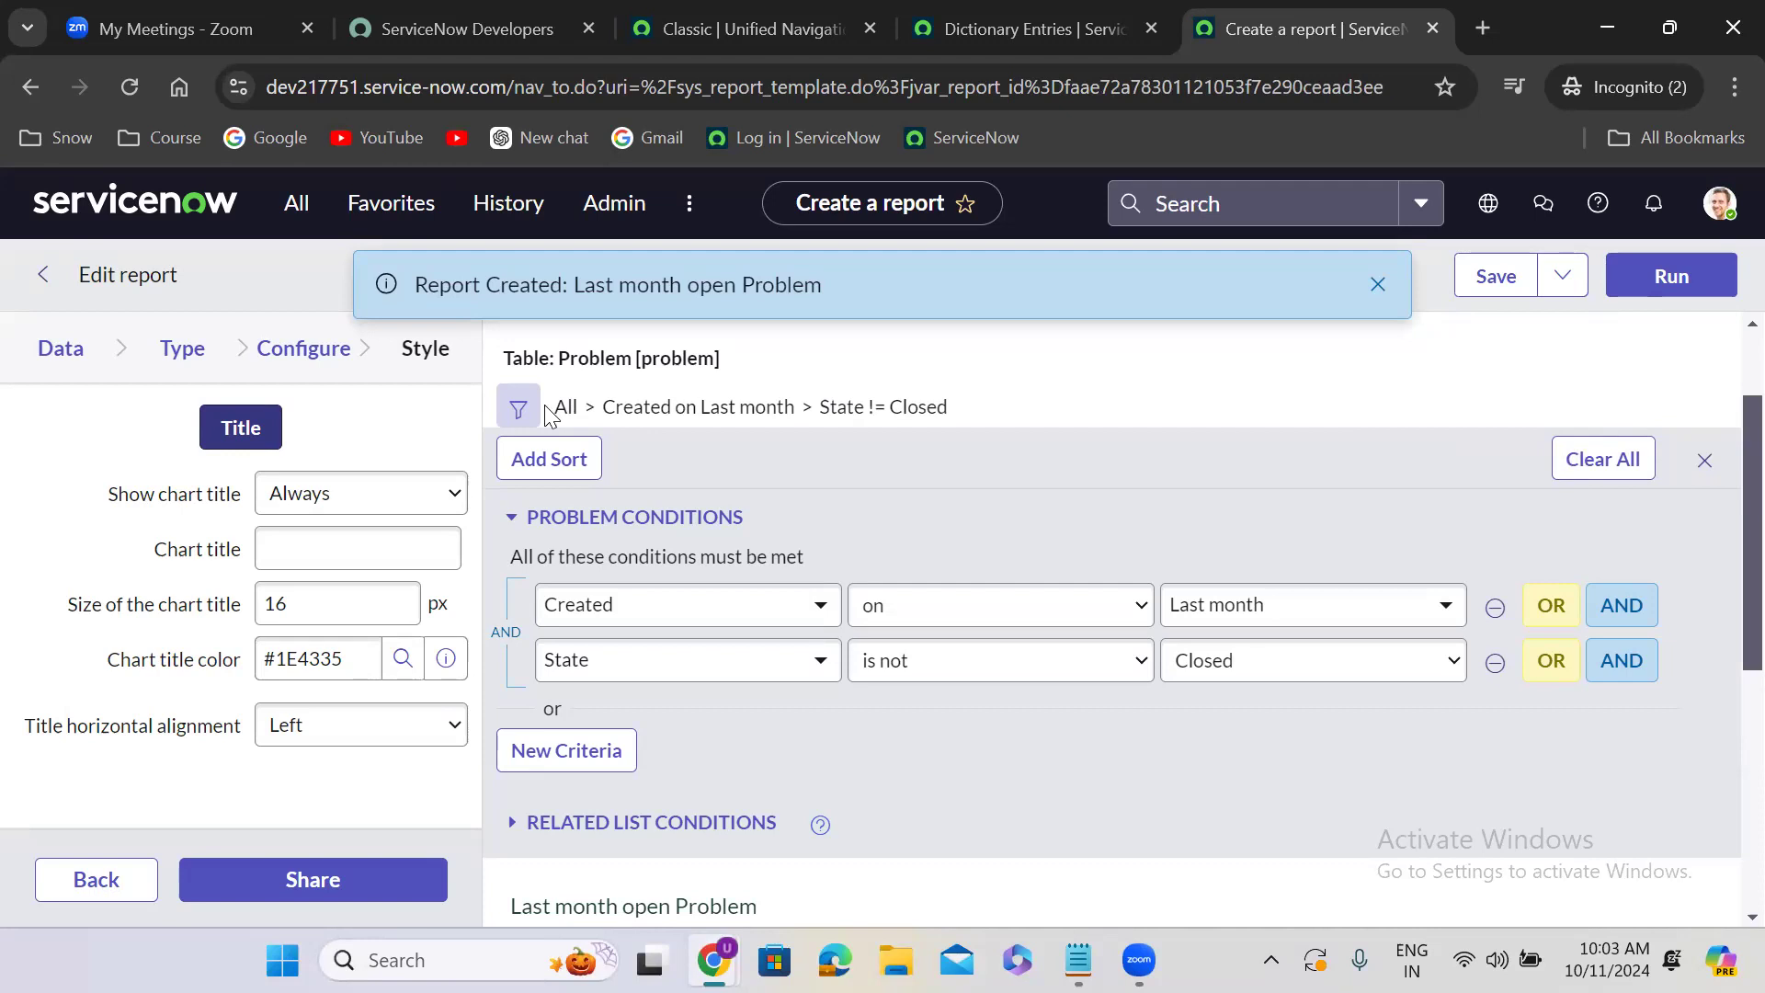
# - Return to the report's Data settings and rename the report as "Last month closed Problem"
pyautogui.click(84, 365)
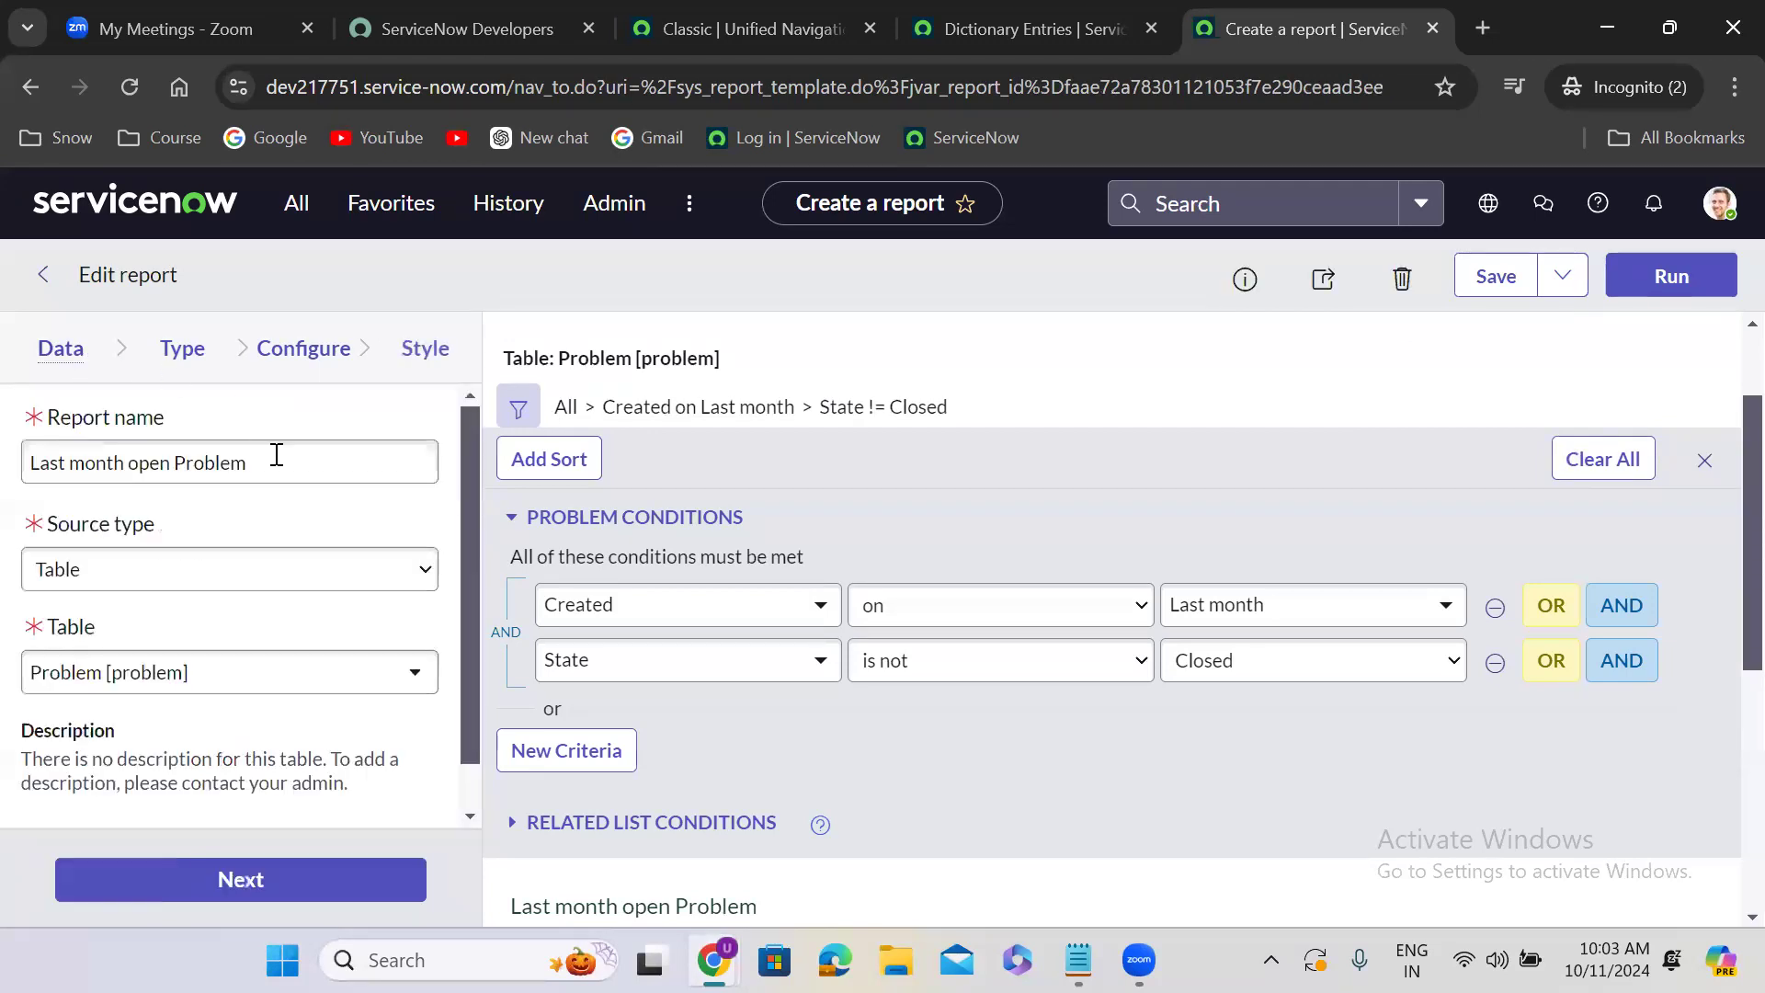
pyautogui.doubleClick(145, 467)
pyautogui.write('closed')
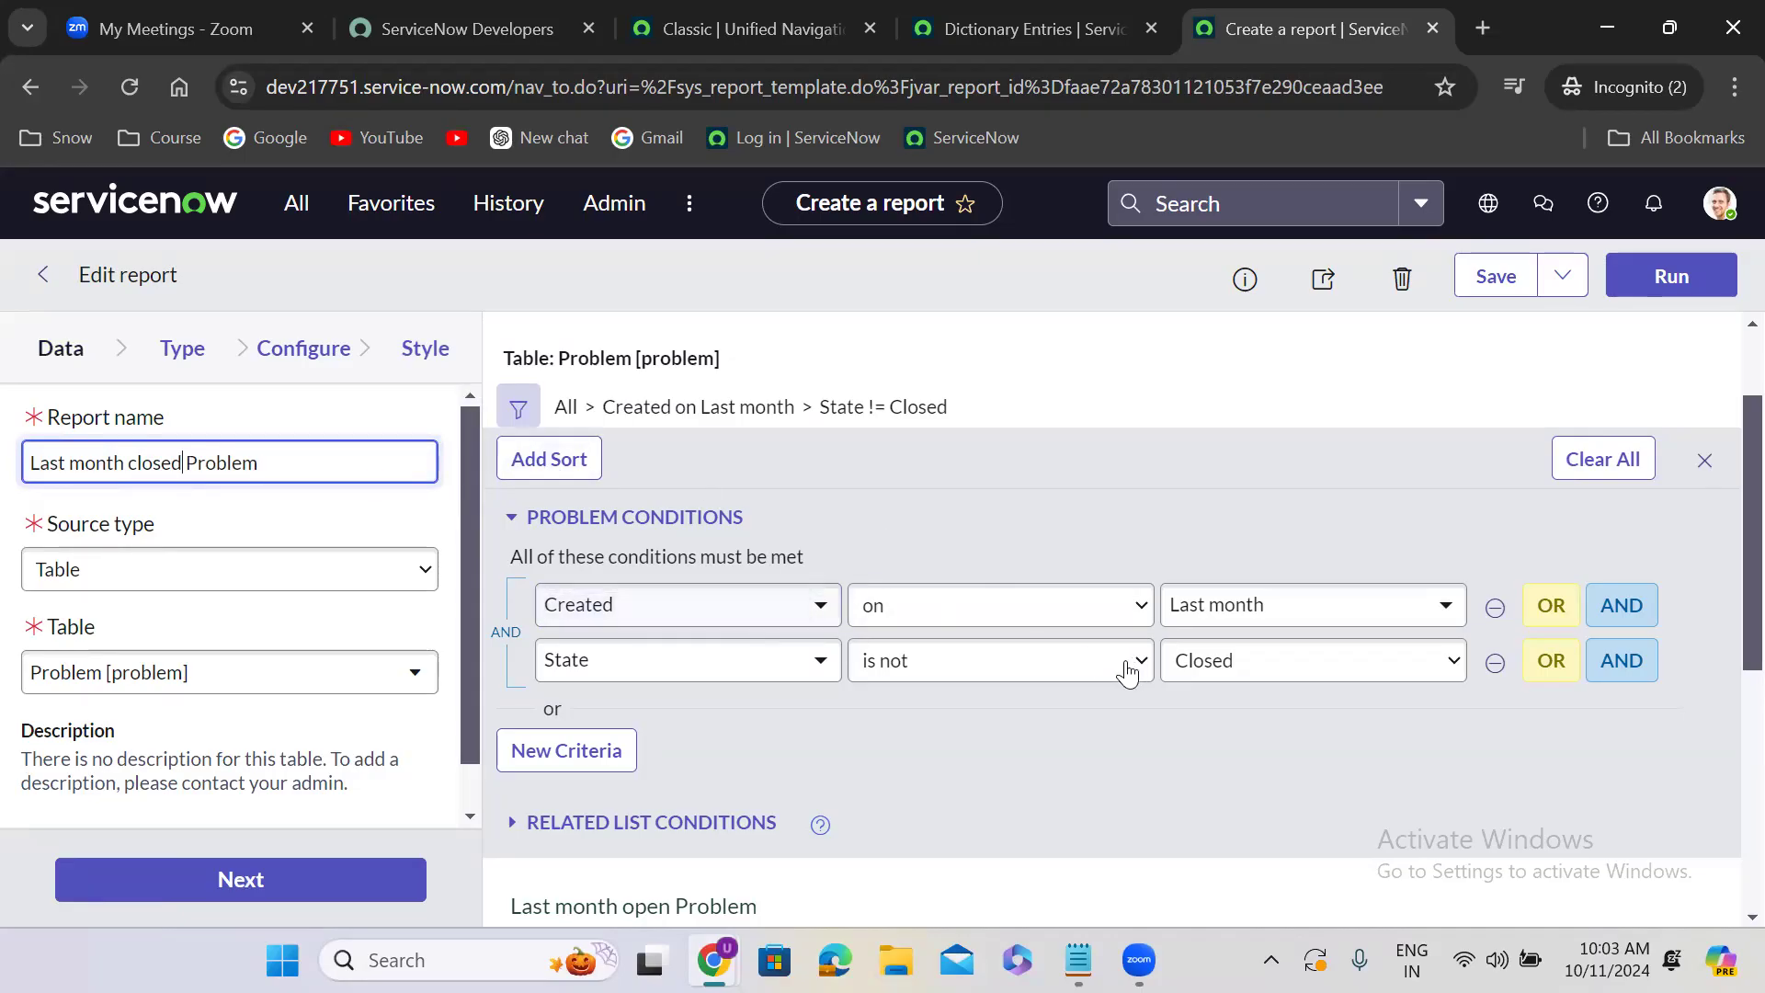
# - Change the problem filter conditions to State is Closed and Closed on Last month
pyautogui.click(1003, 668)
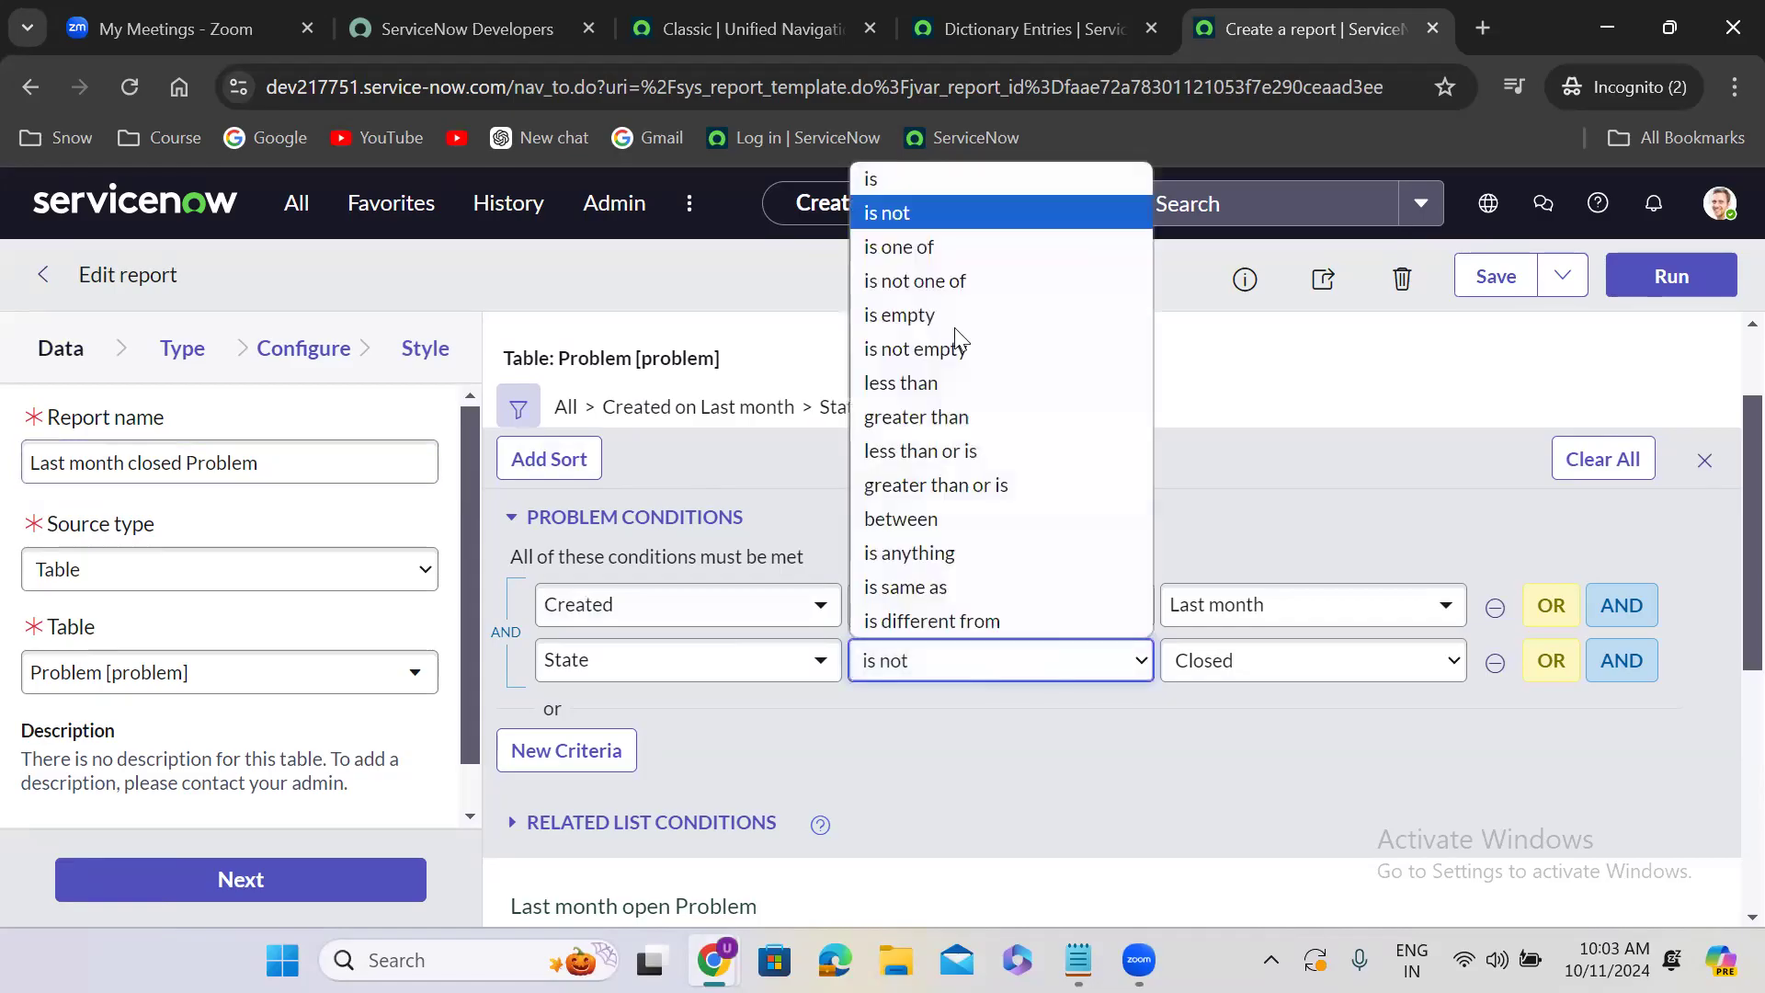
pyautogui.click(912, 183)
pyautogui.click(1244, 662)
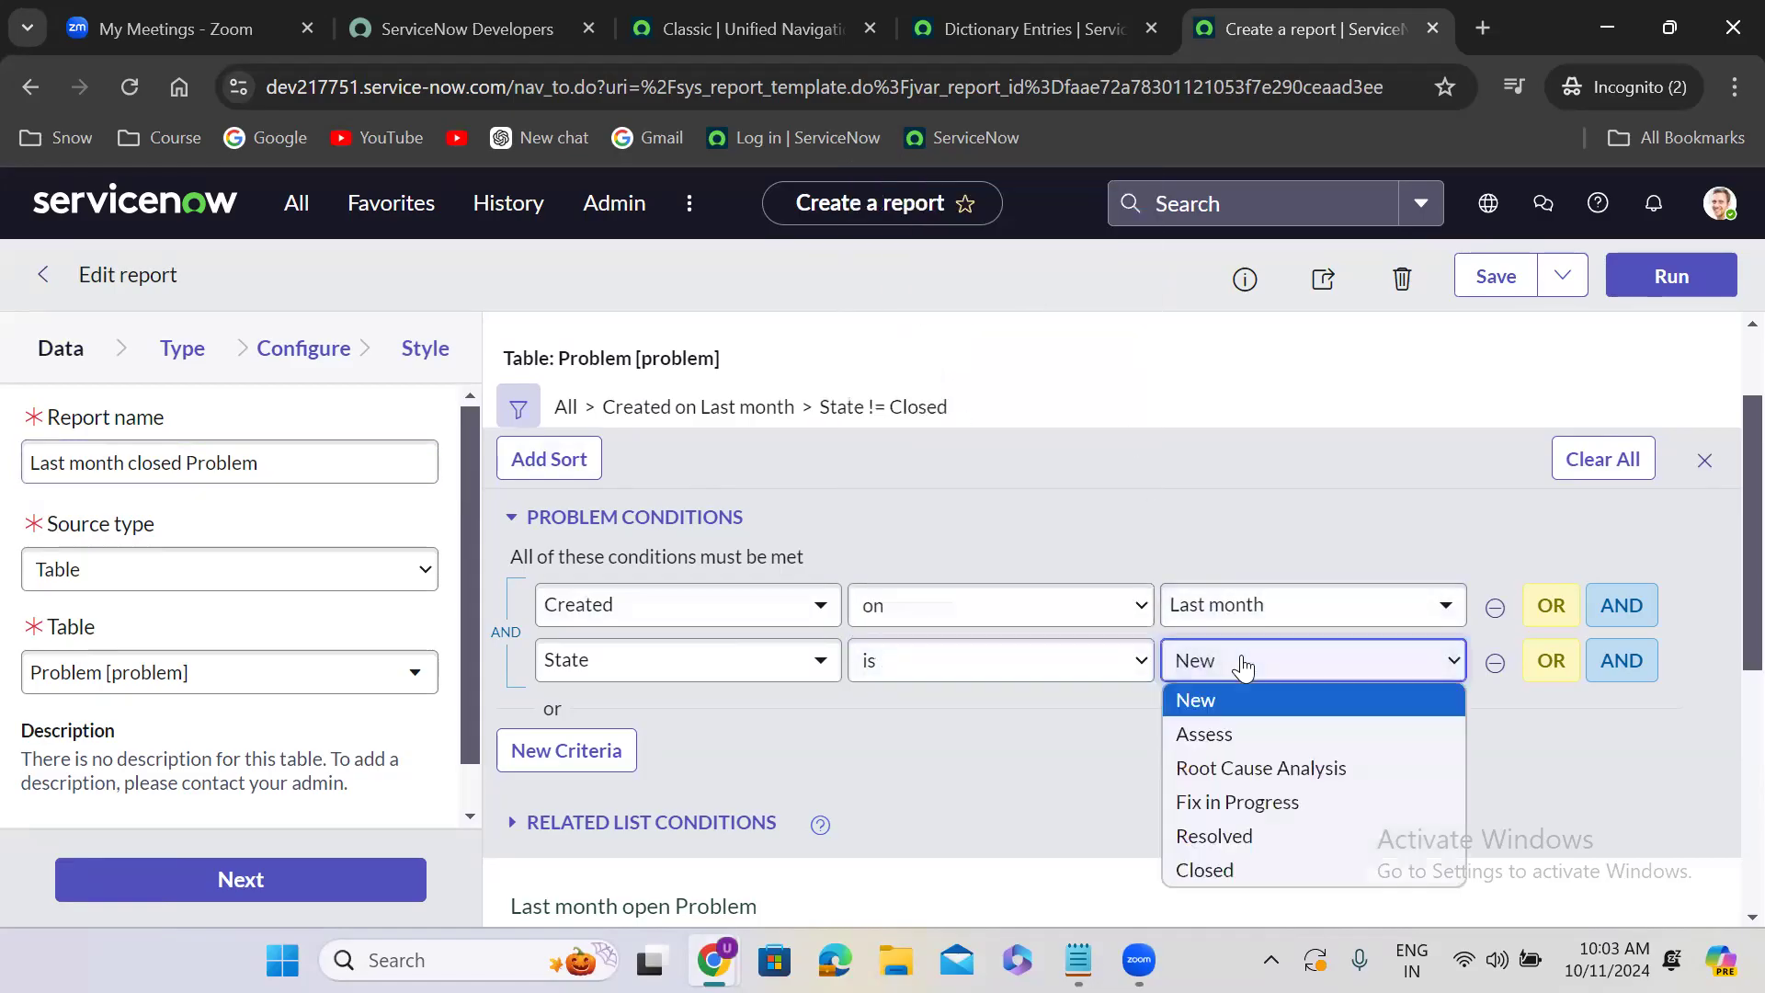
pyautogui.click(1281, 868)
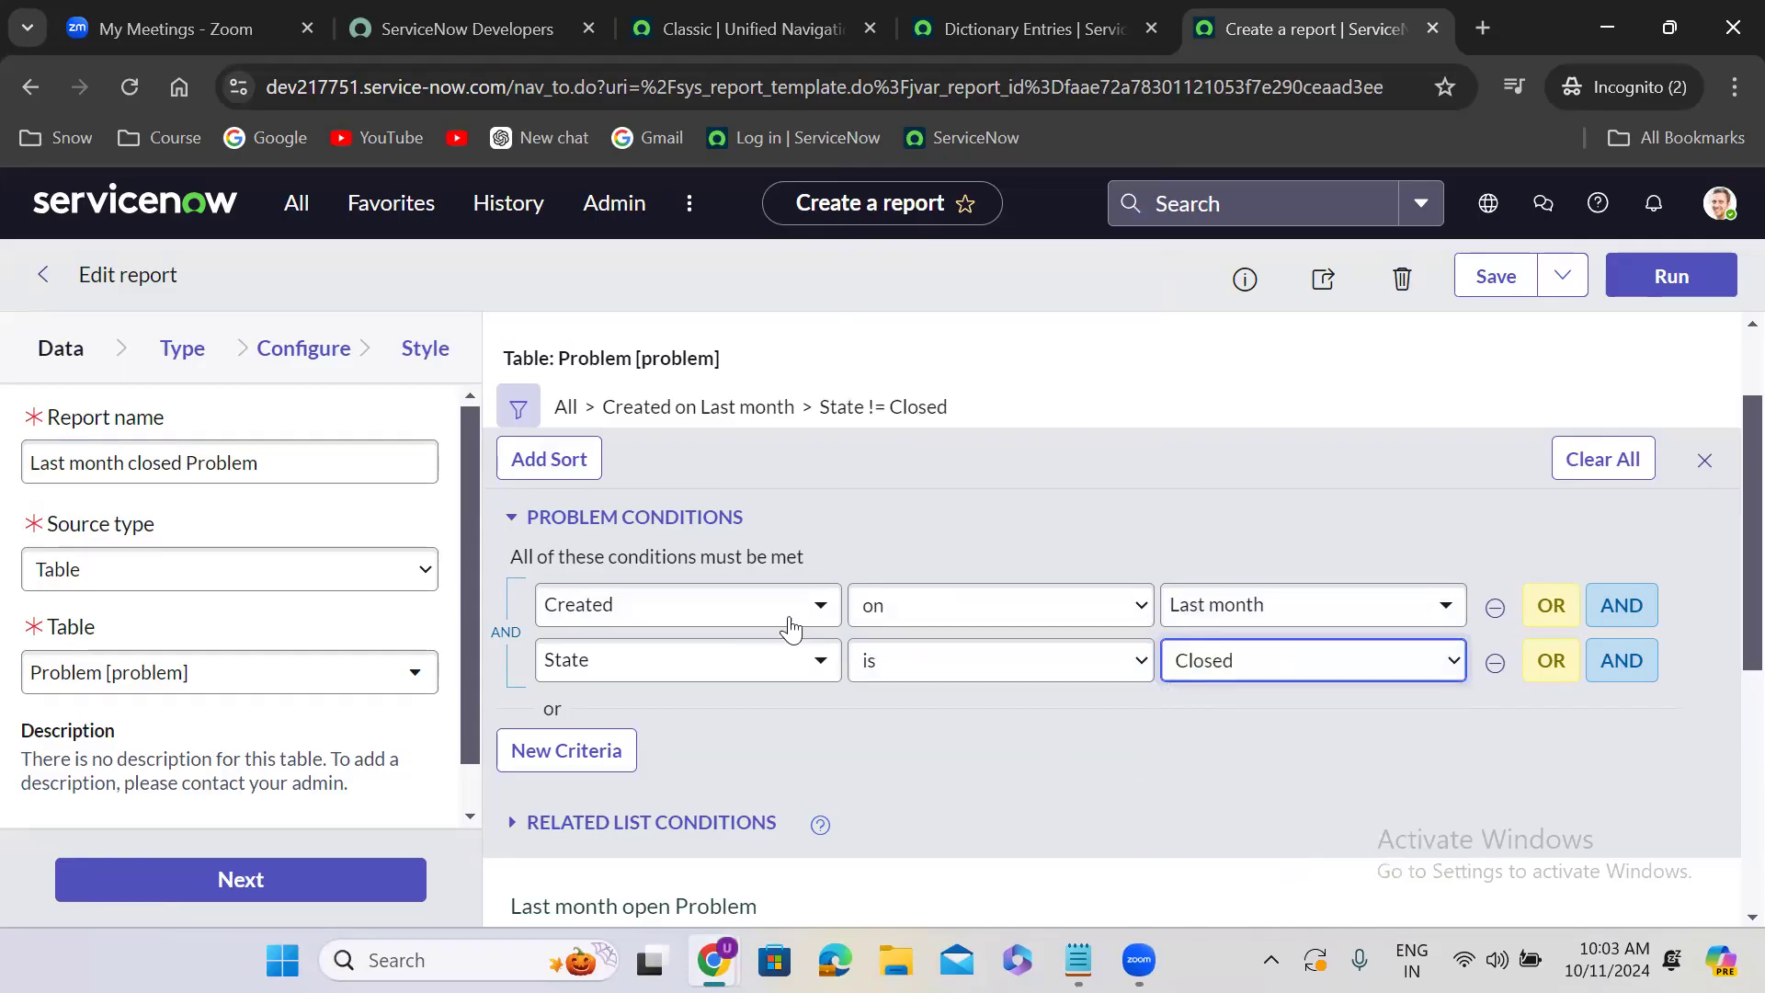
pyautogui.click(715, 604)
pyautogui.write('c')
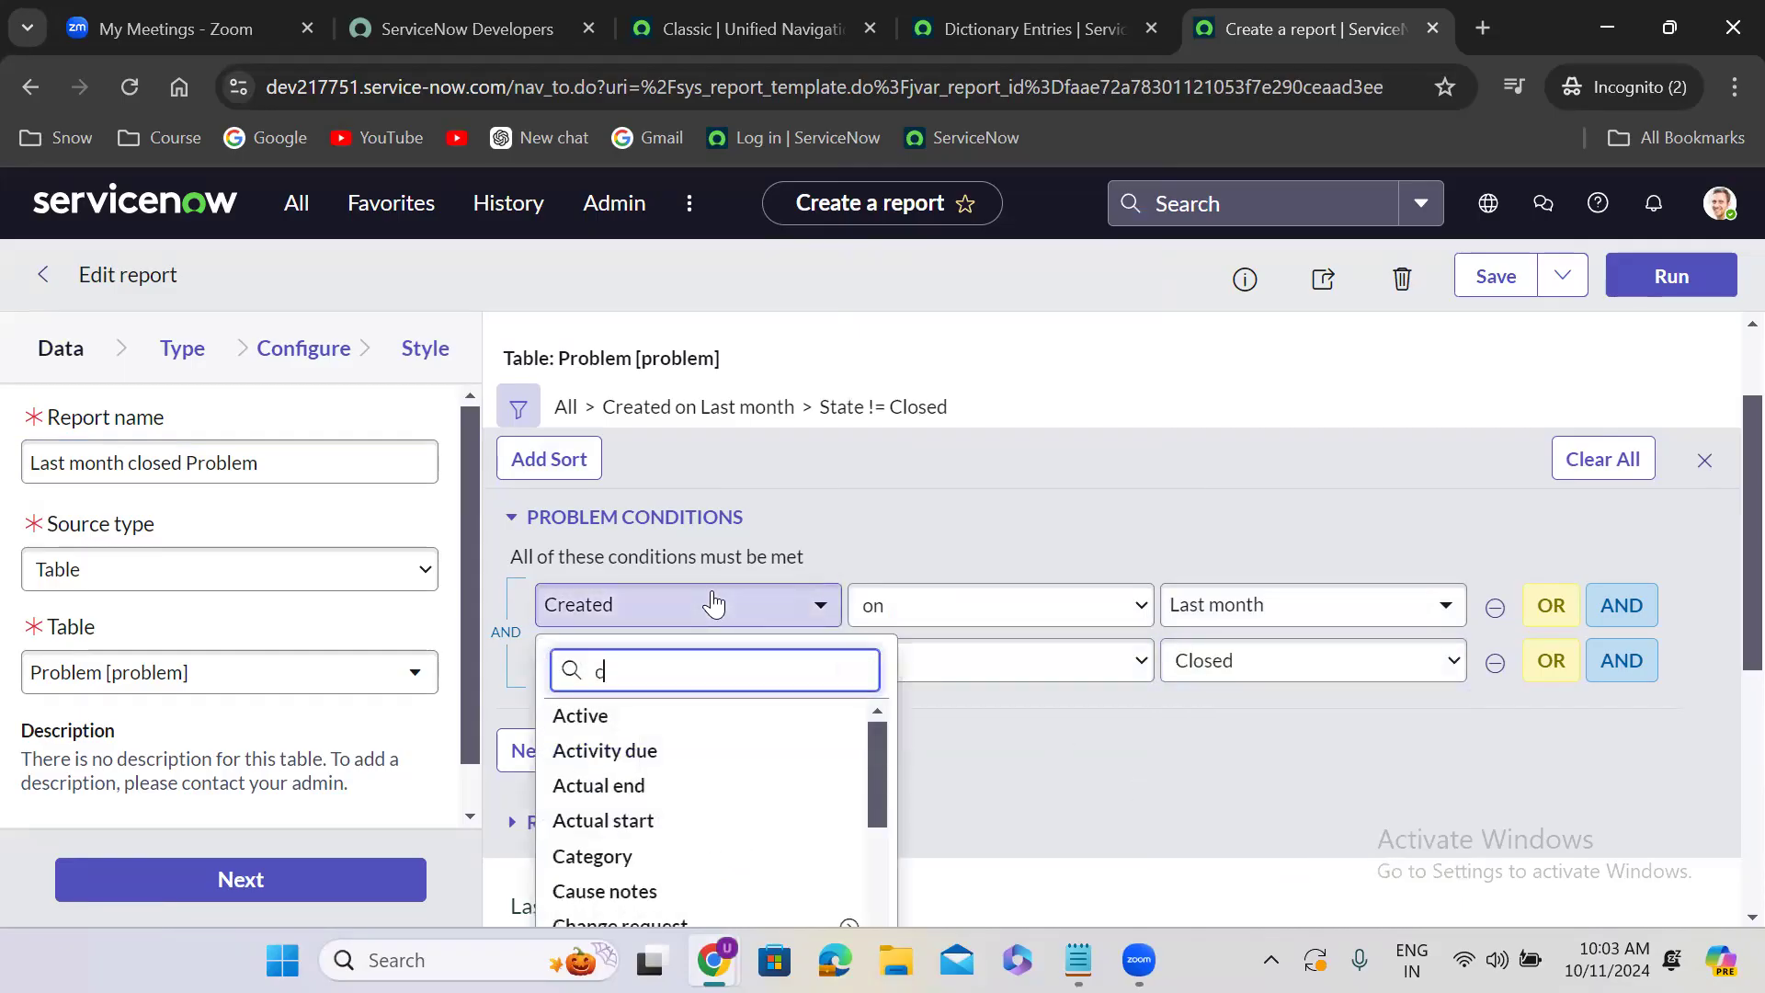
pyautogui.write('losed')
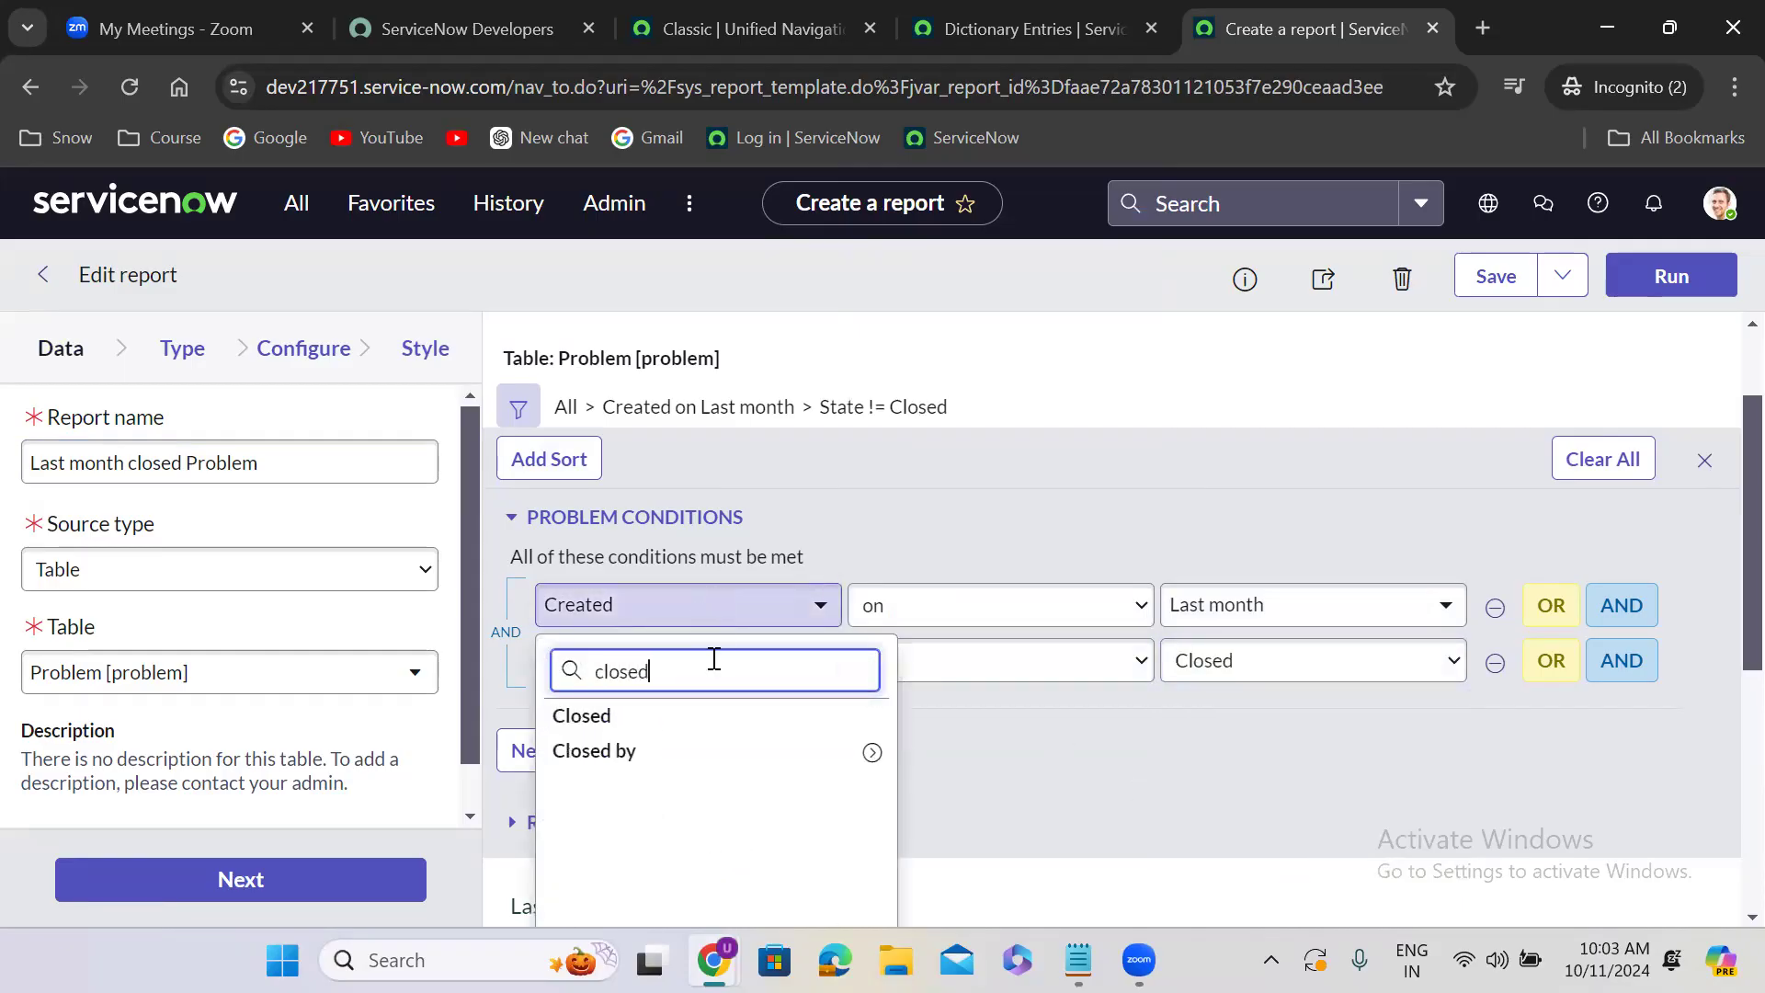
pyautogui.click(721, 721)
pyautogui.click(1241, 621)
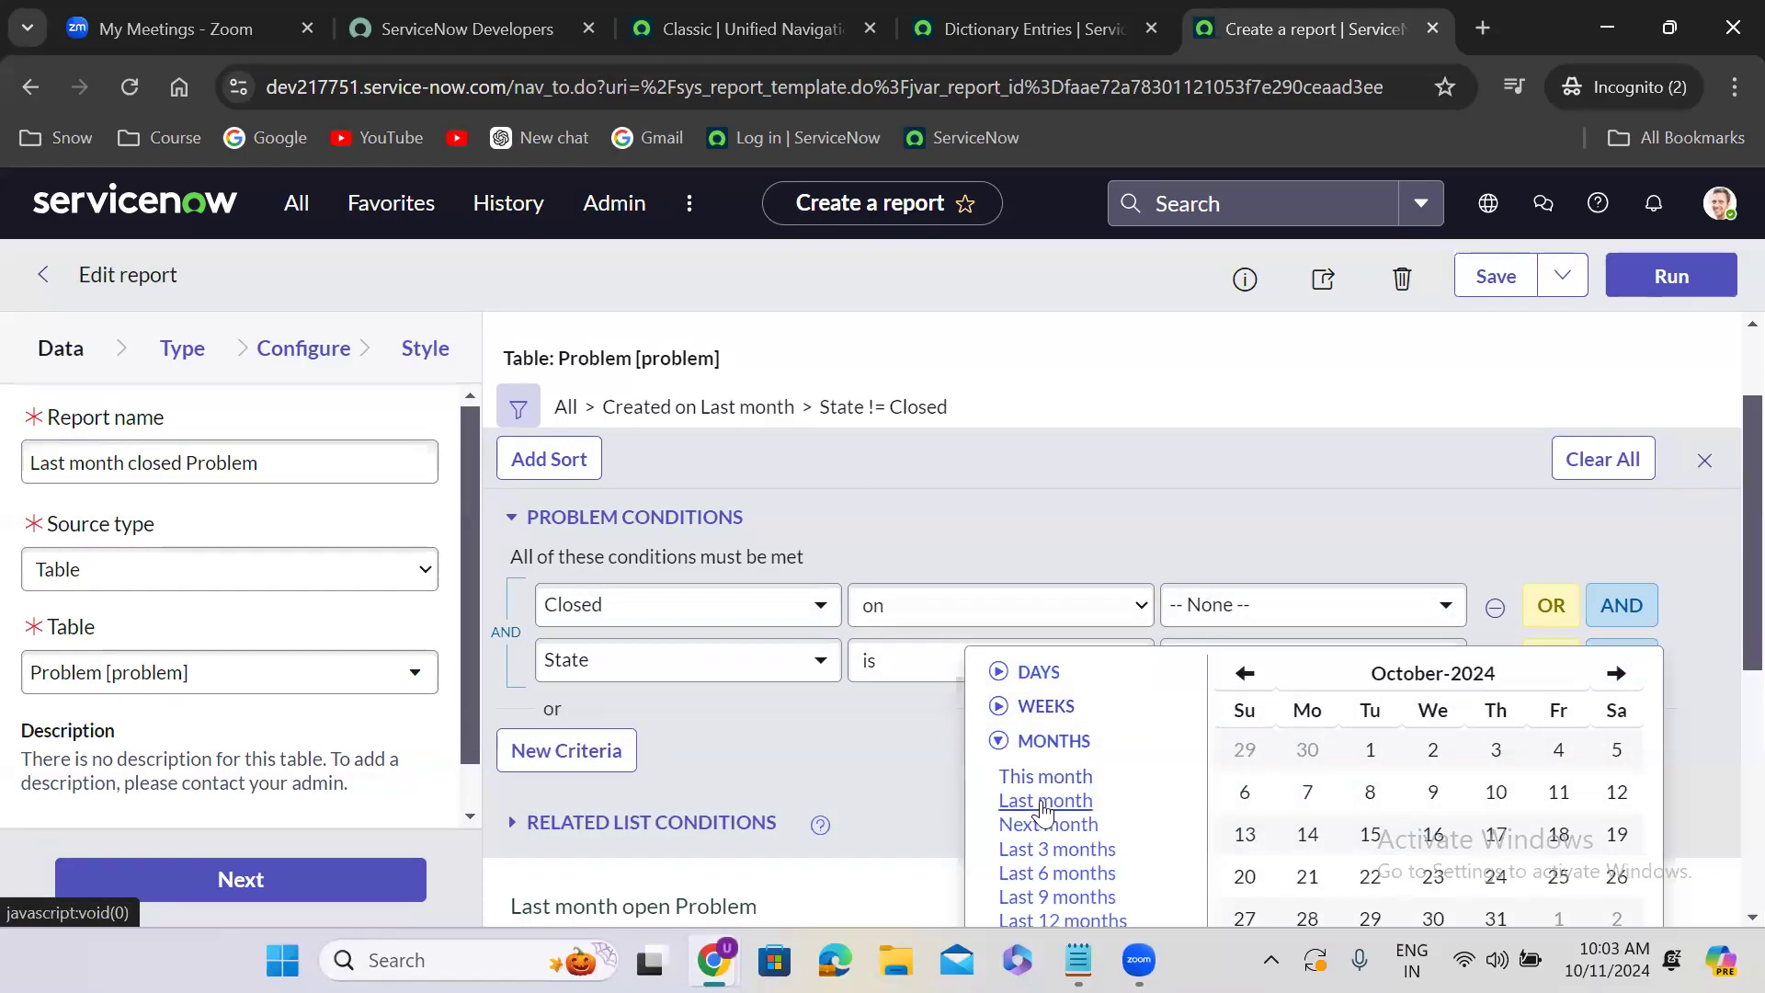
pyautogui.click(1045, 801)
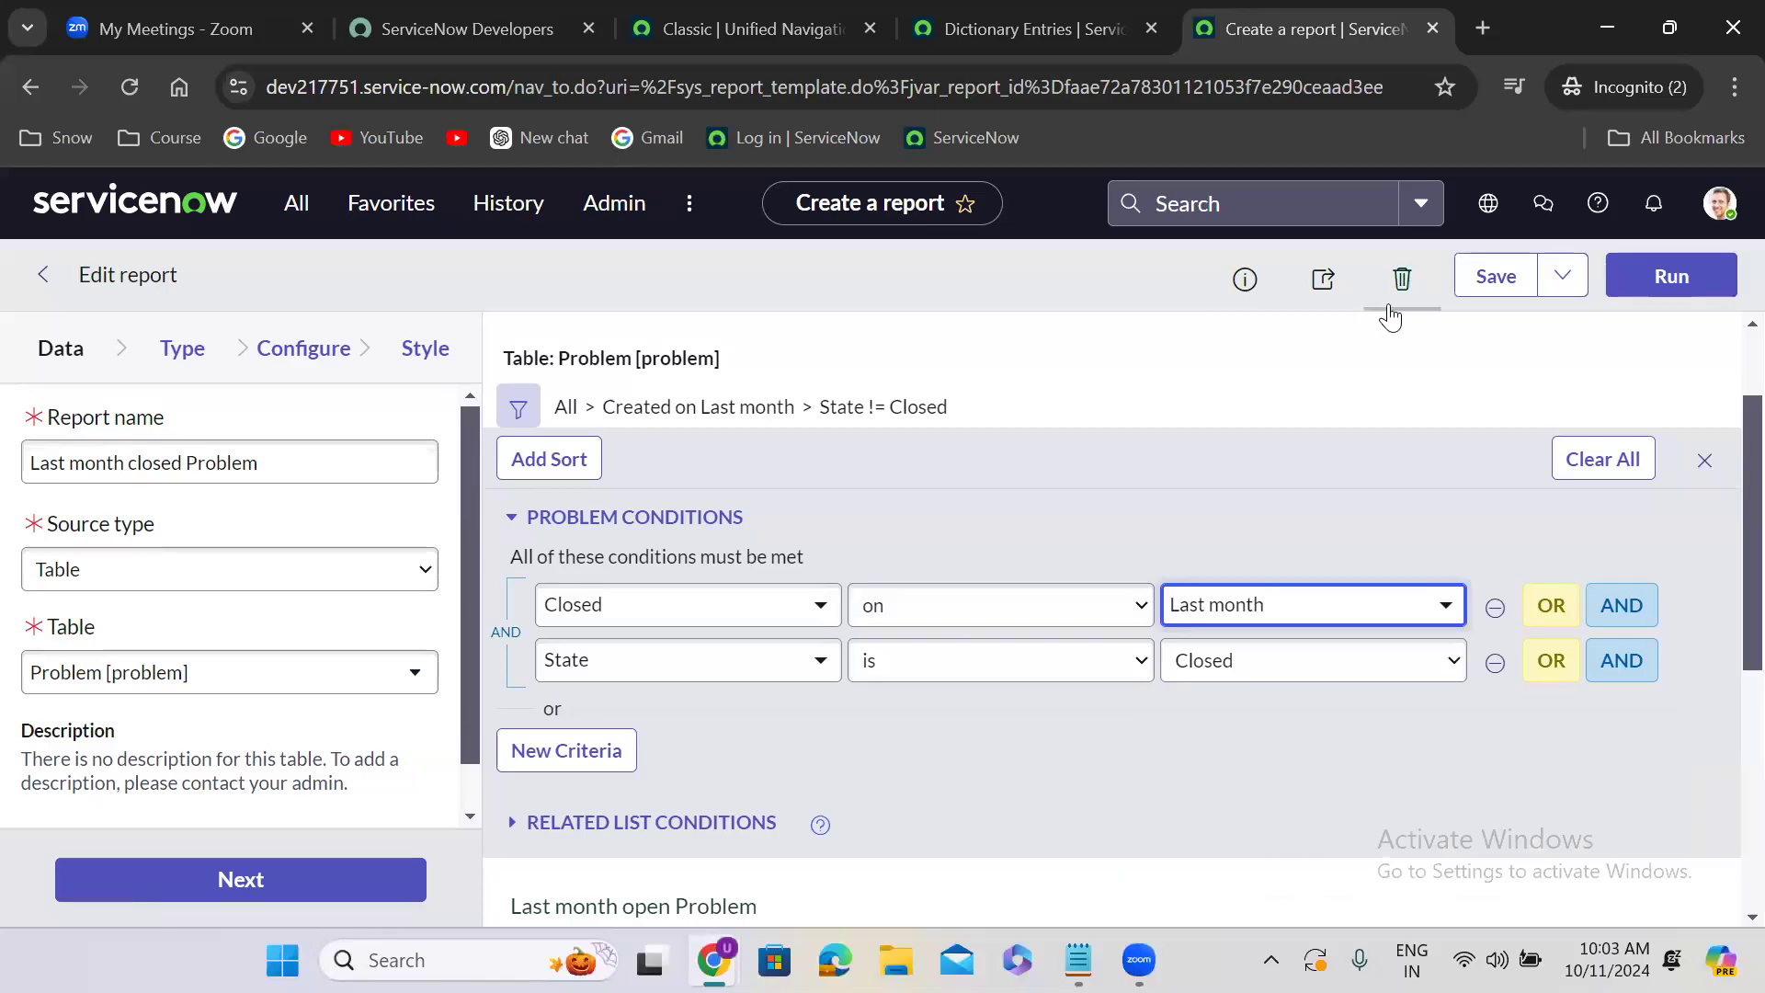
# - Run the closed problem report and save it as a new copy with Insert and Stay
pyautogui.click(1620, 283)
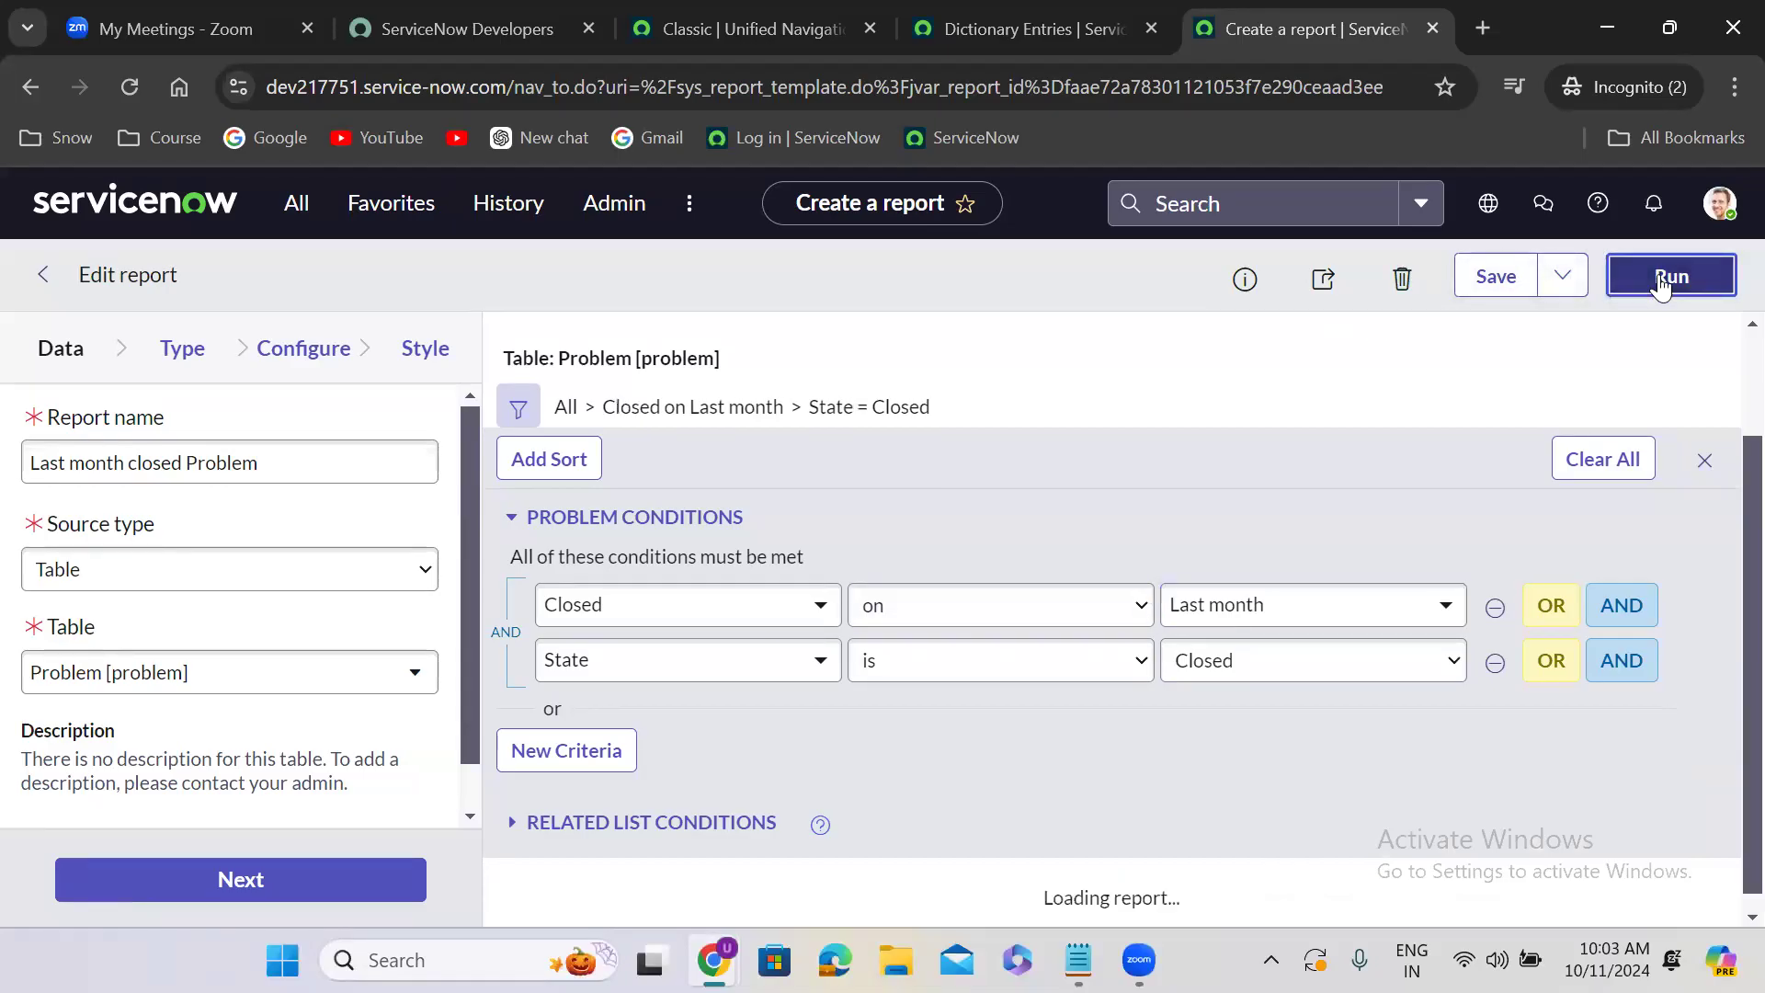
pyautogui.click(1563, 276)
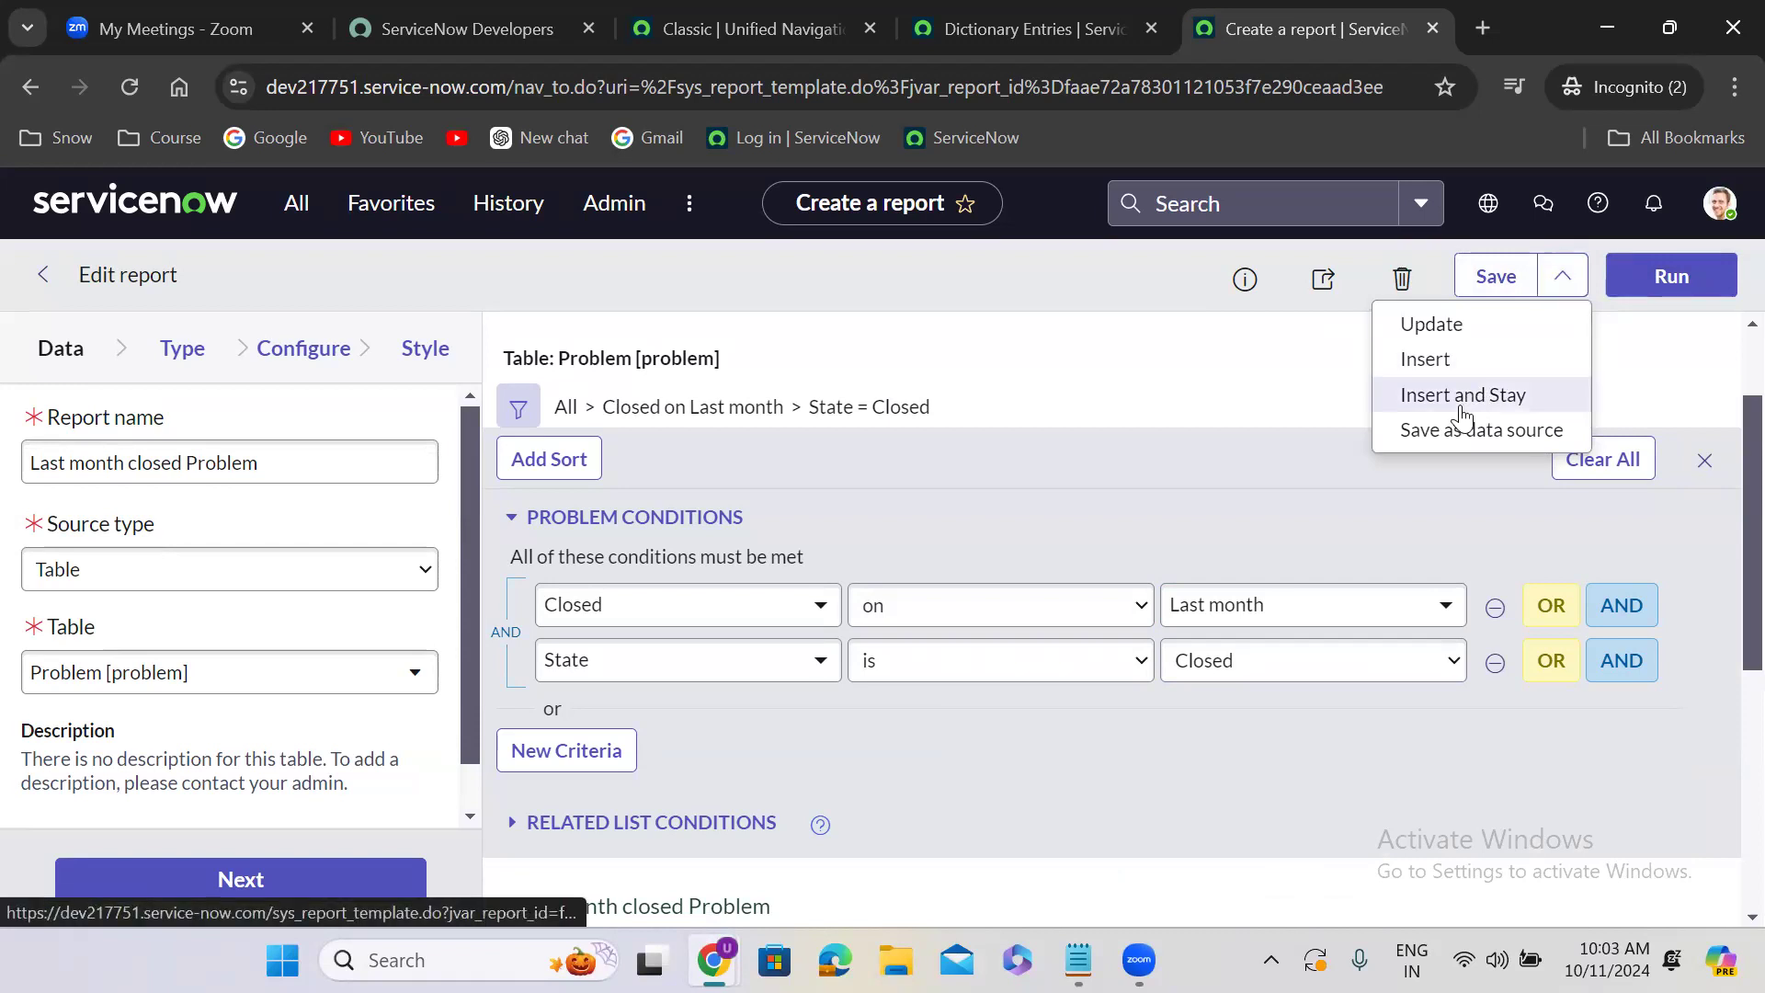
pyautogui.click(1462, 405)
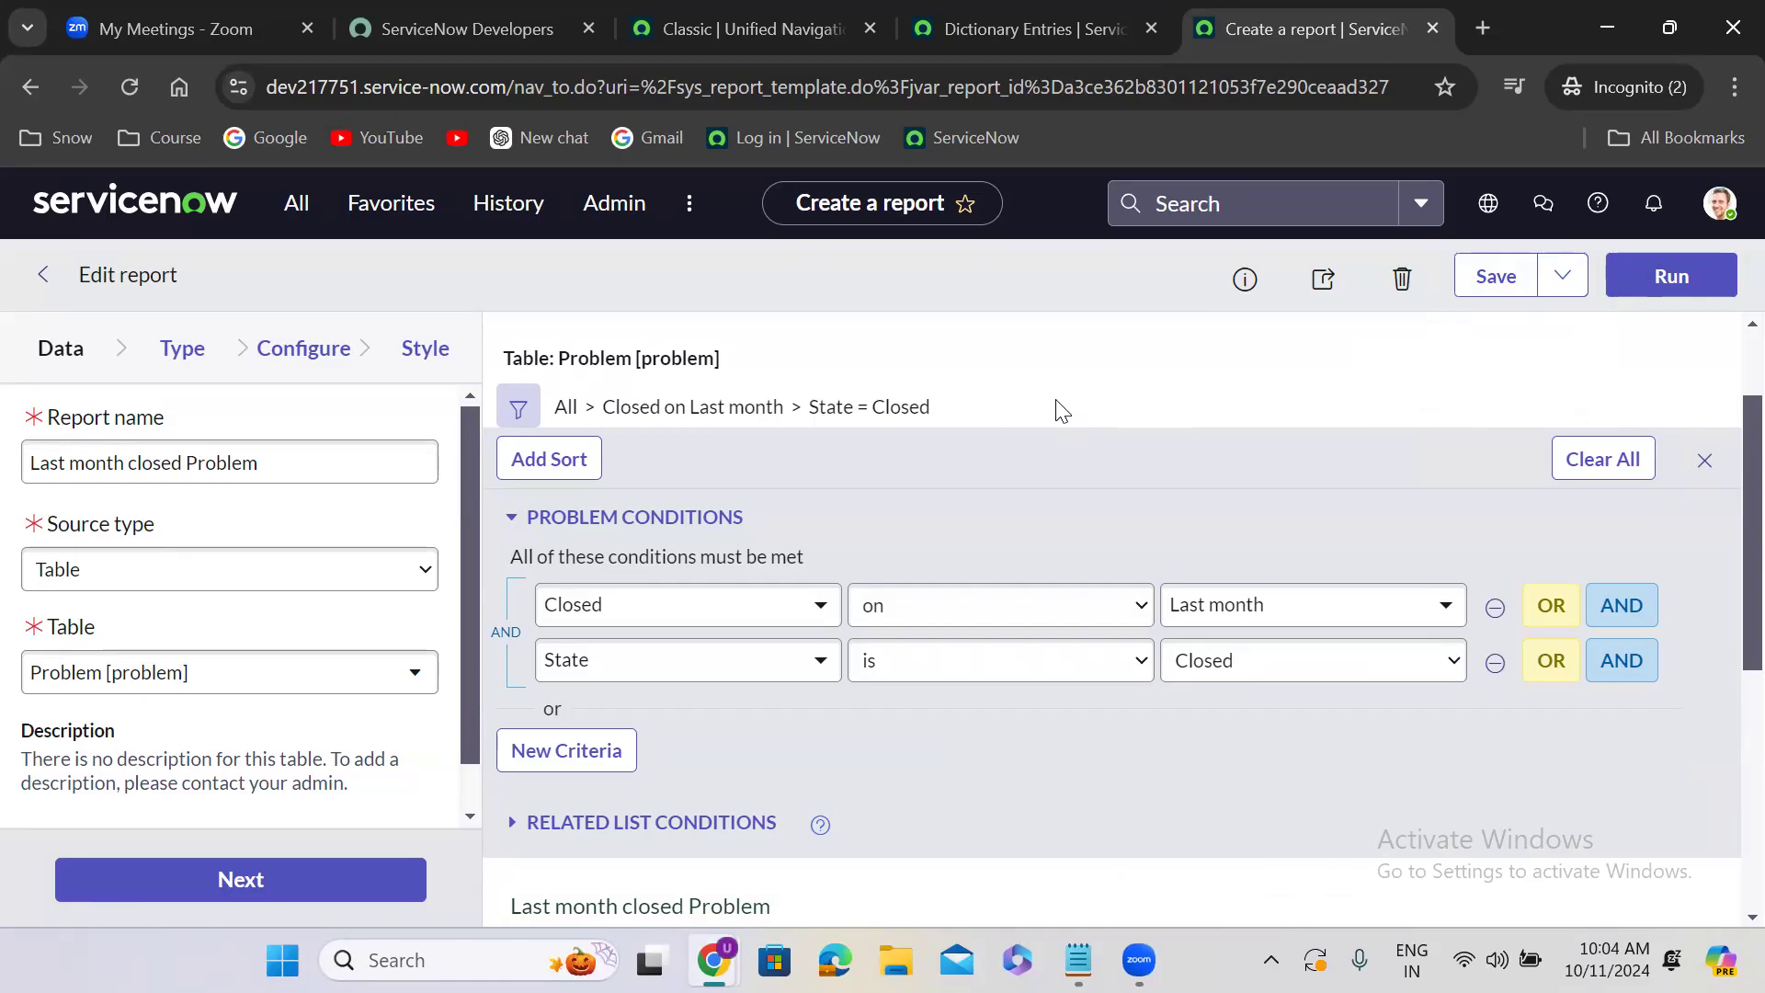
# - Rename the report as "Last month Open Changes"
pyautogui.click(113, 476)
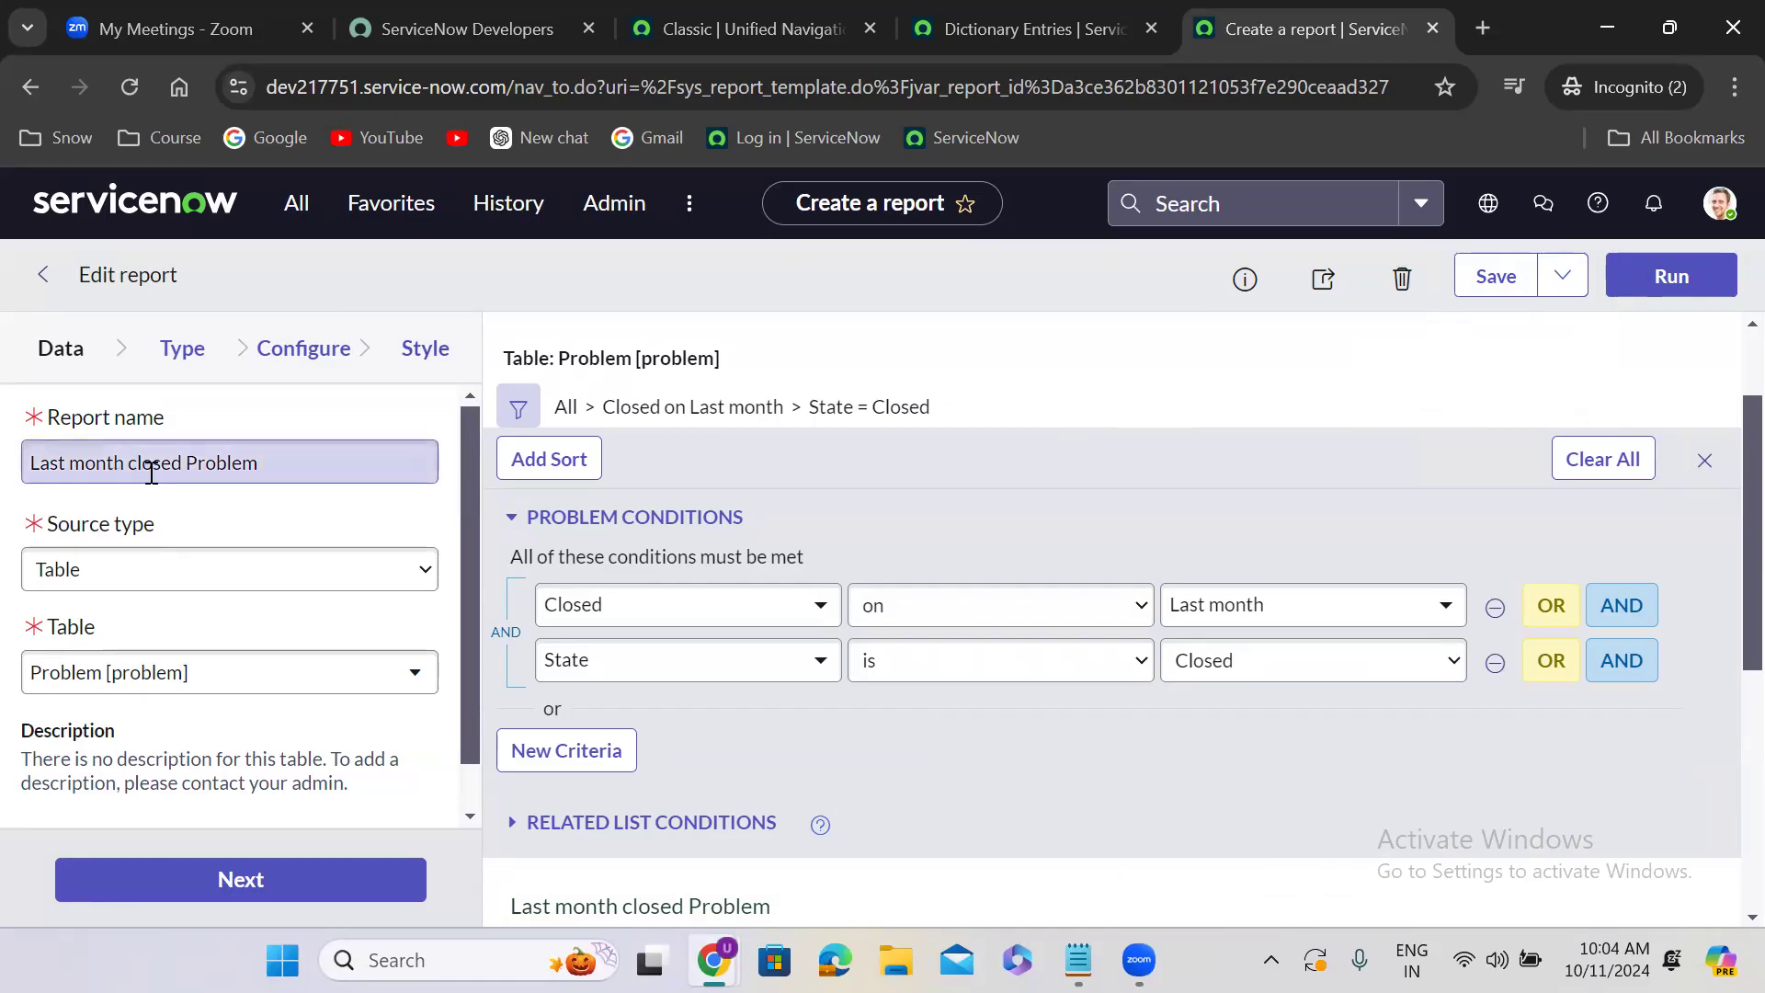
pyautogui.doubleClick(151, 471)
pyautogui.write('Open')
pyautogui.doubleClick(228, 463)
pyautogui.write('Changes')
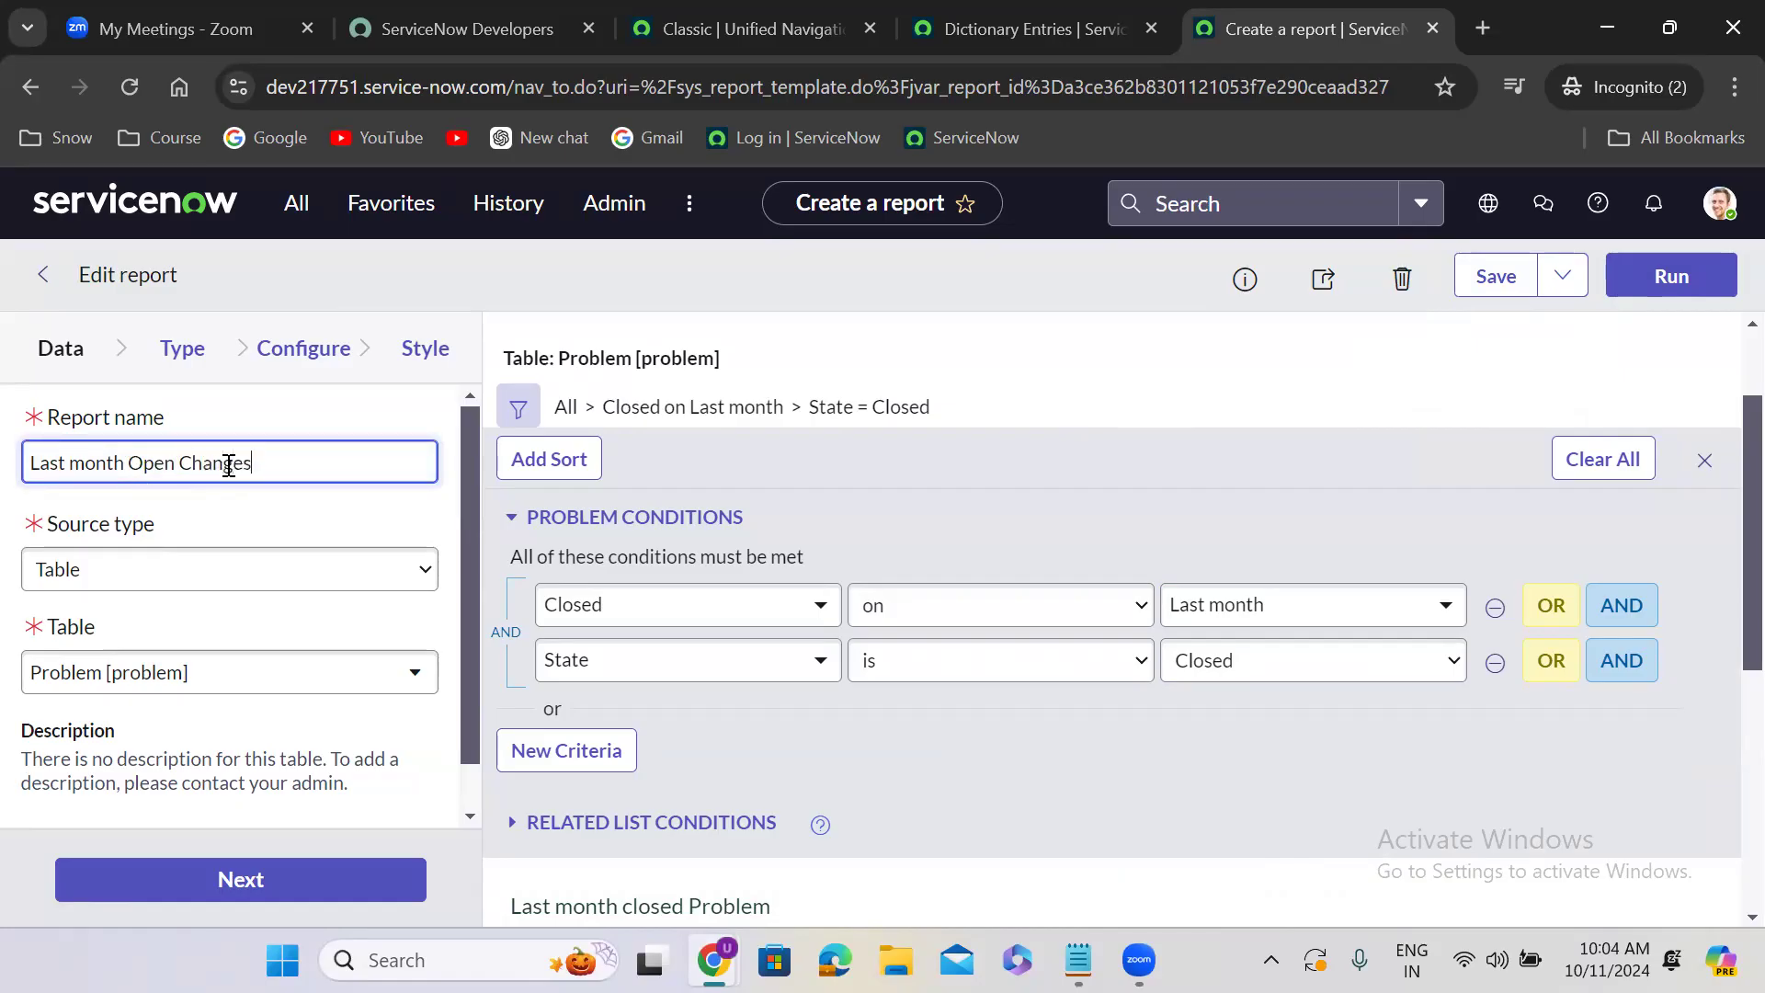
# - Change the report's source table to Change Request [change_request]
pyautogui.click(193, 680)
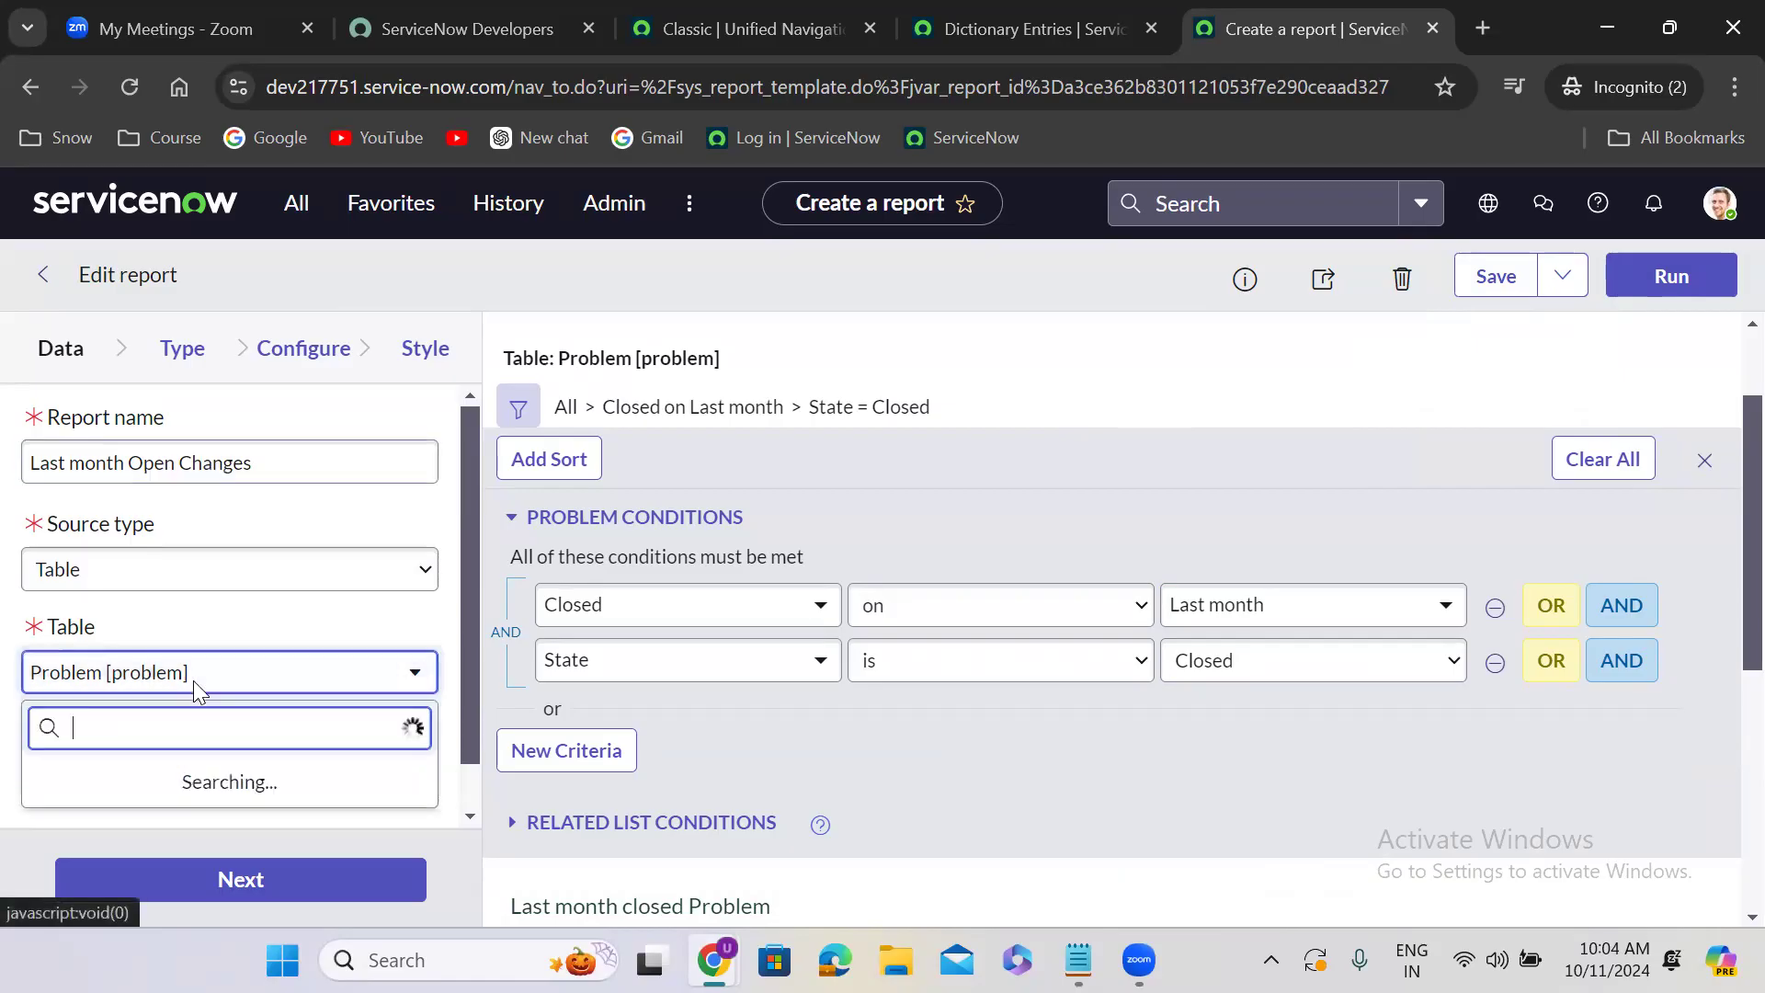
pyautogui.write('change')
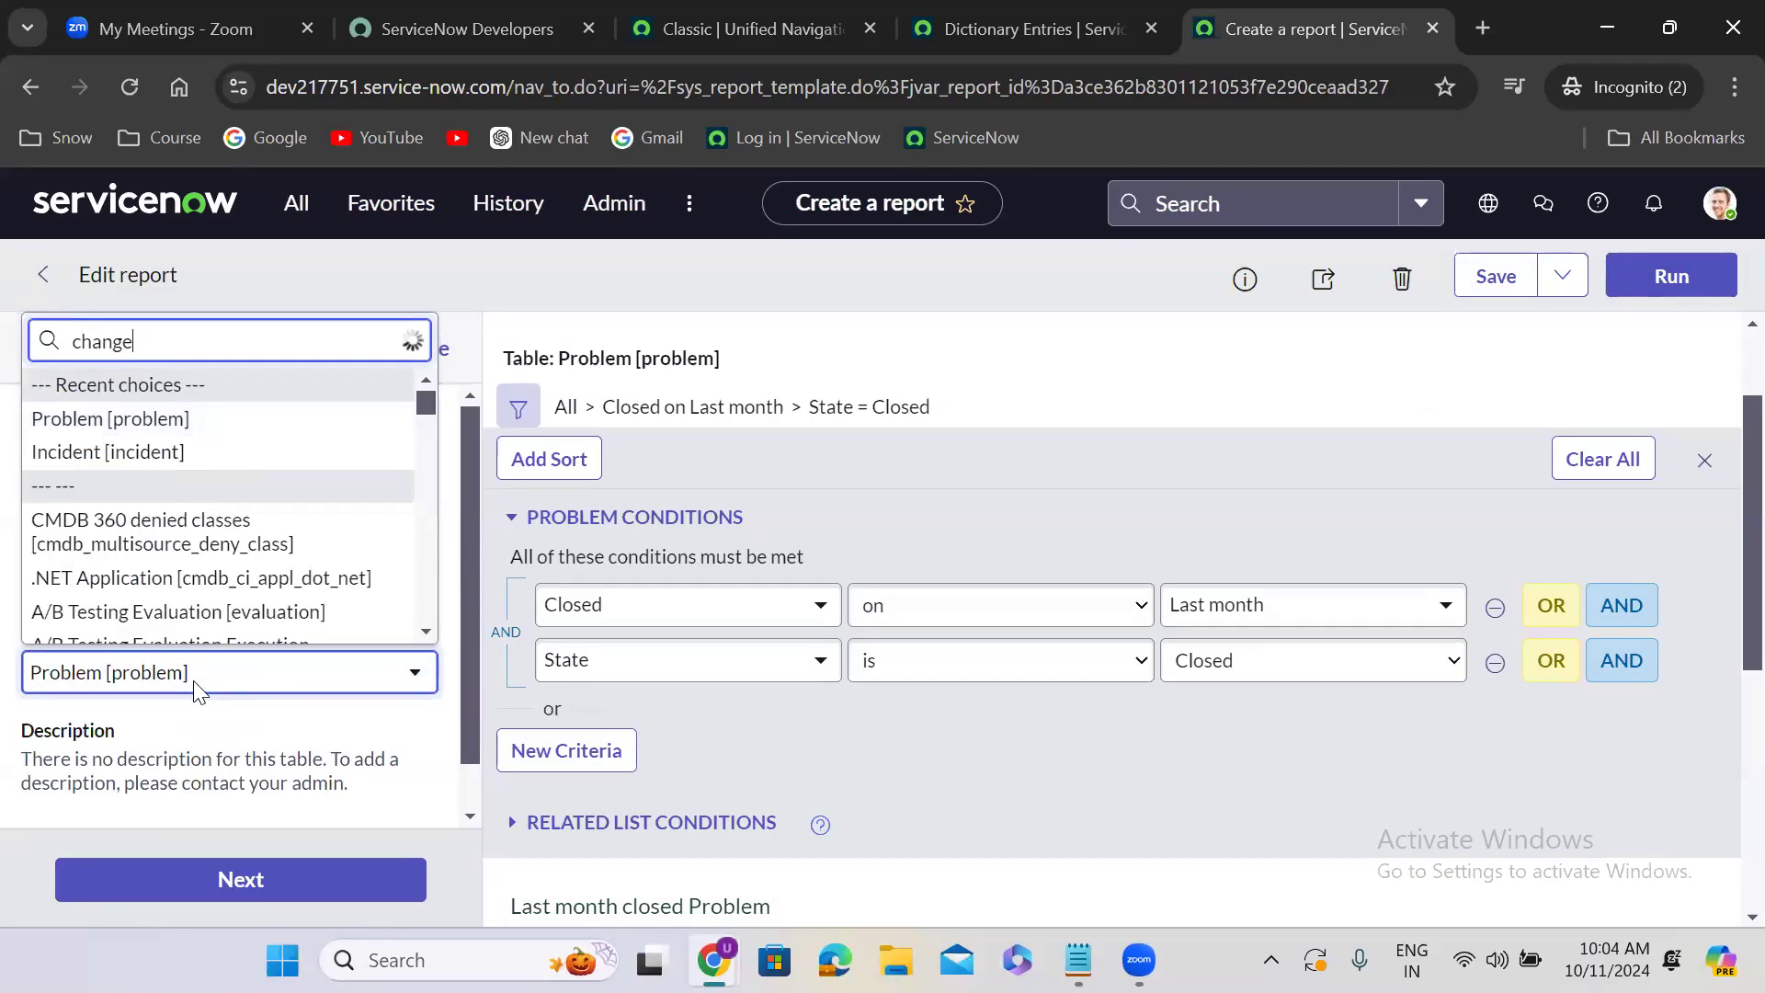
pyautogui.write('_req')
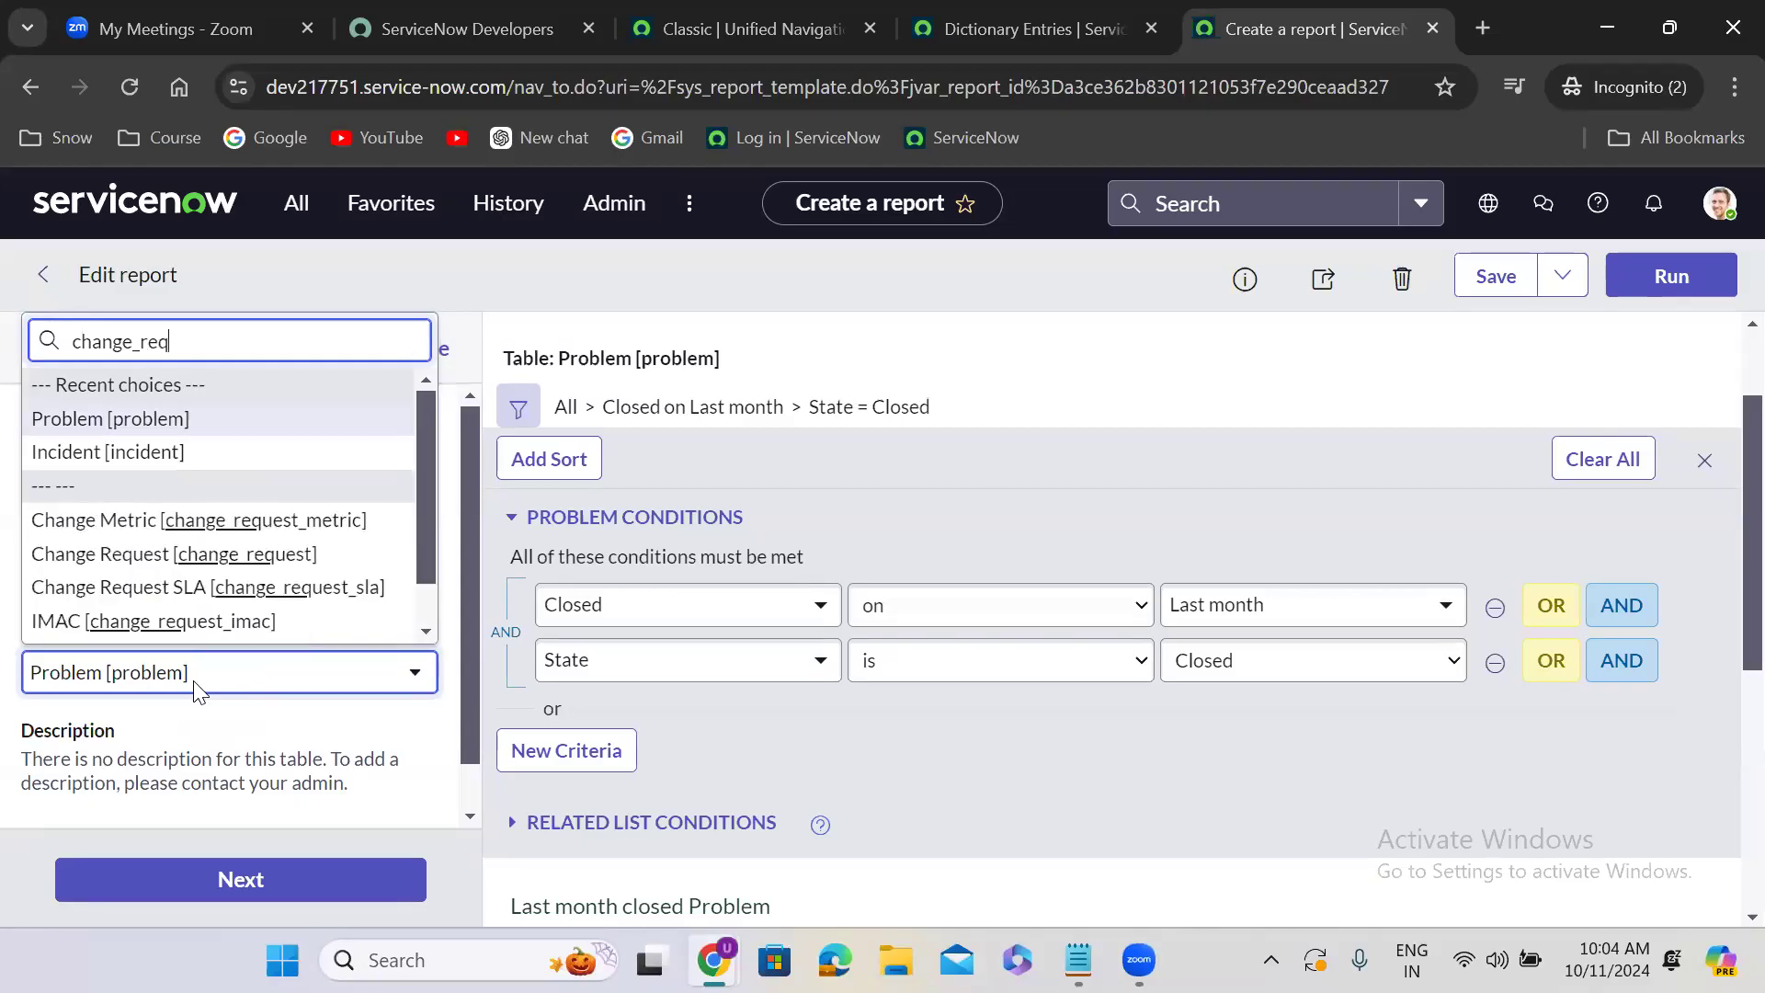
pyautogui.write('uest')
pyautogui.press('Down')
pyautogui.press('Down')
pyautogui.press('Down')
pyautogui.press('Down')
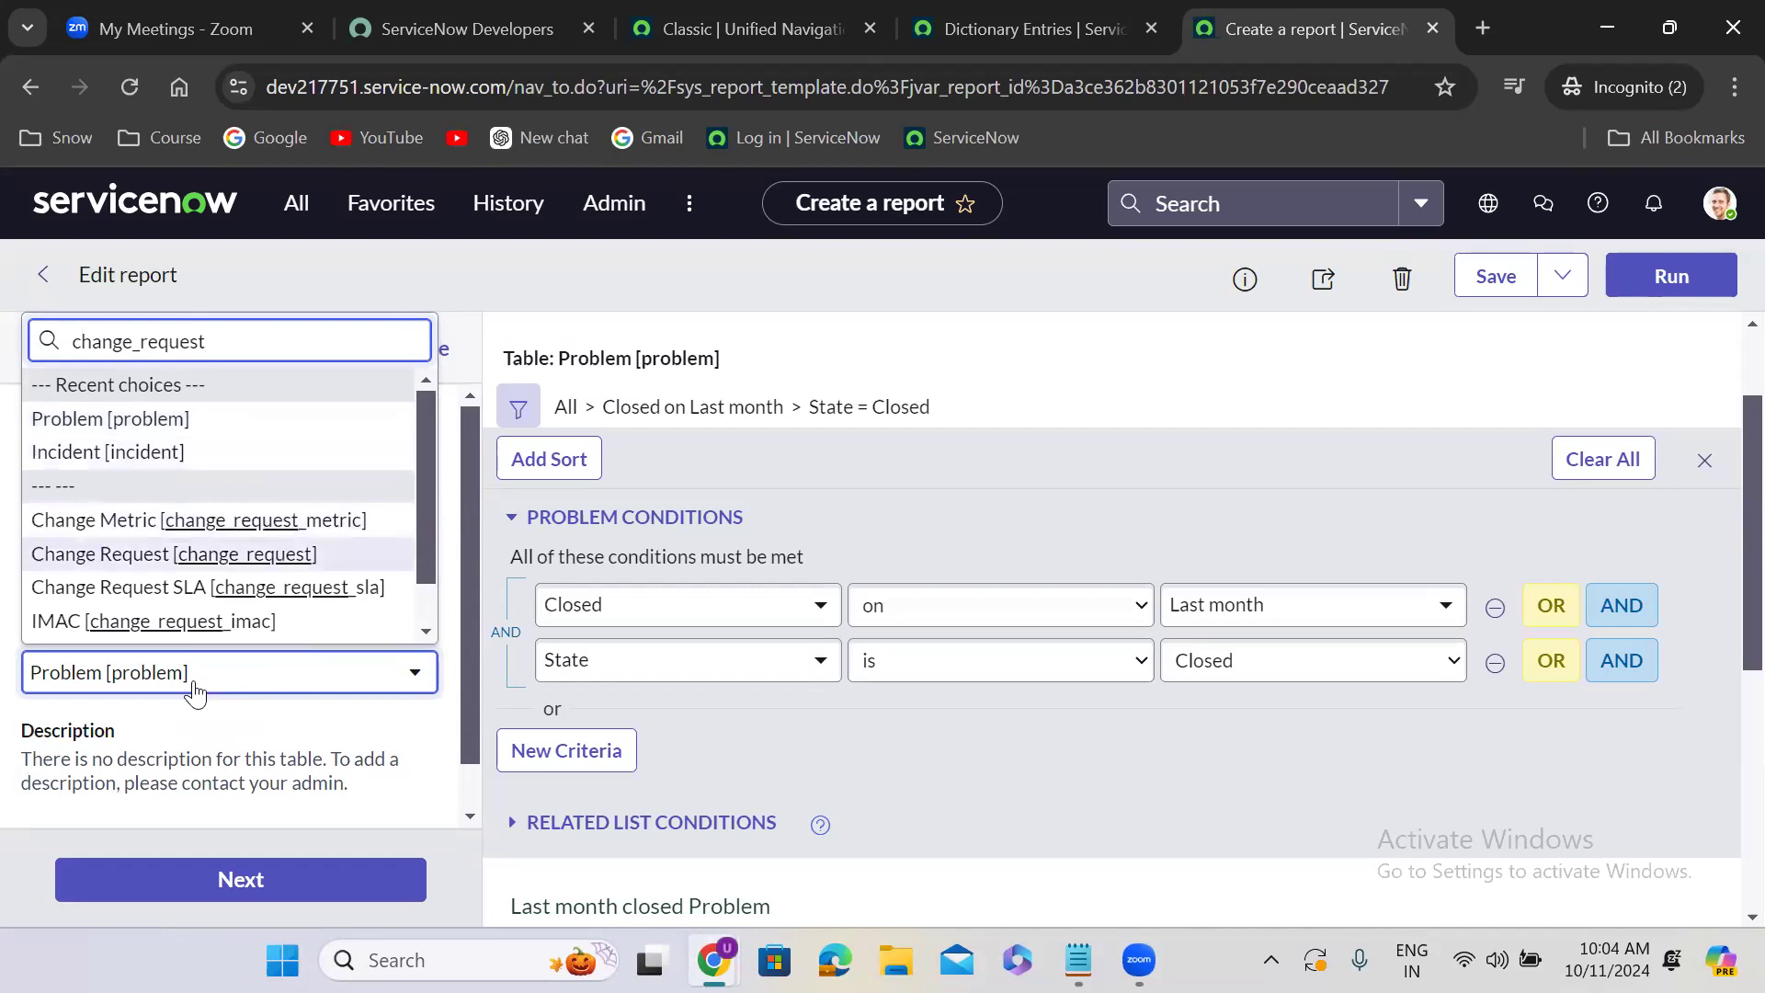
pyautogui.press('Return')
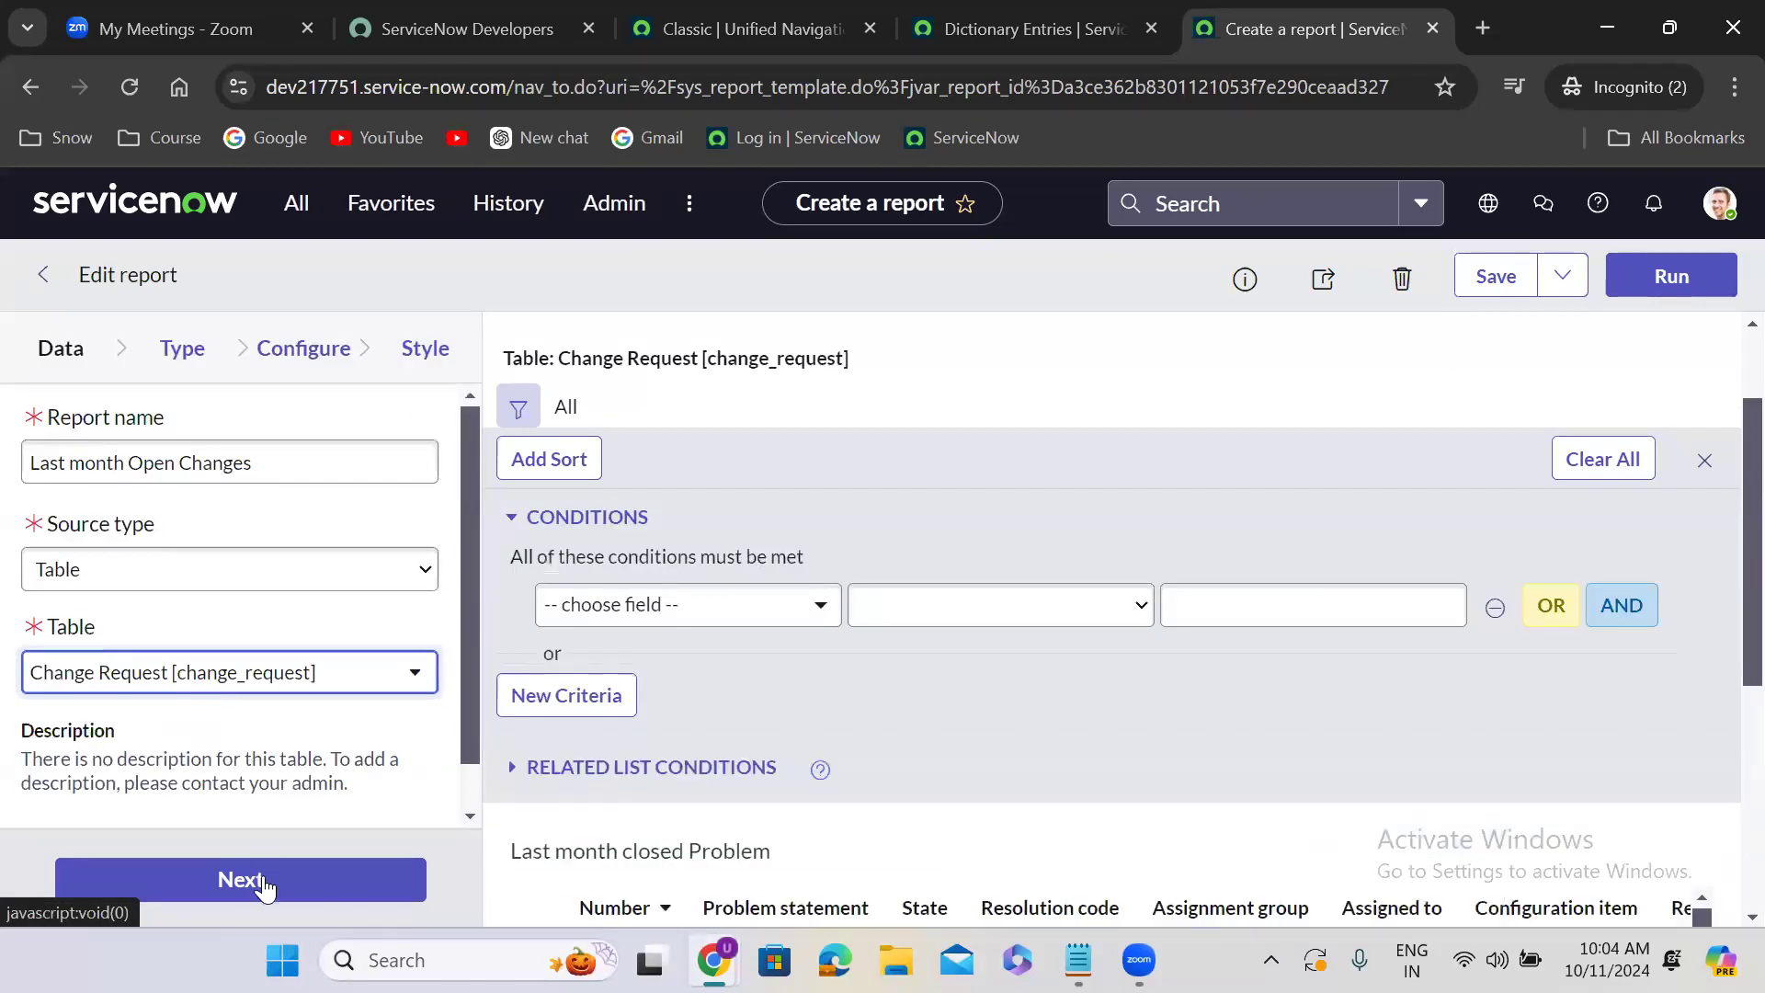
# - Advance through the report setup to the Style settings and run the report
pyautogui.click(262, 883)
pyautogui.click(292, 881)
pyautogui.click(293, 881)
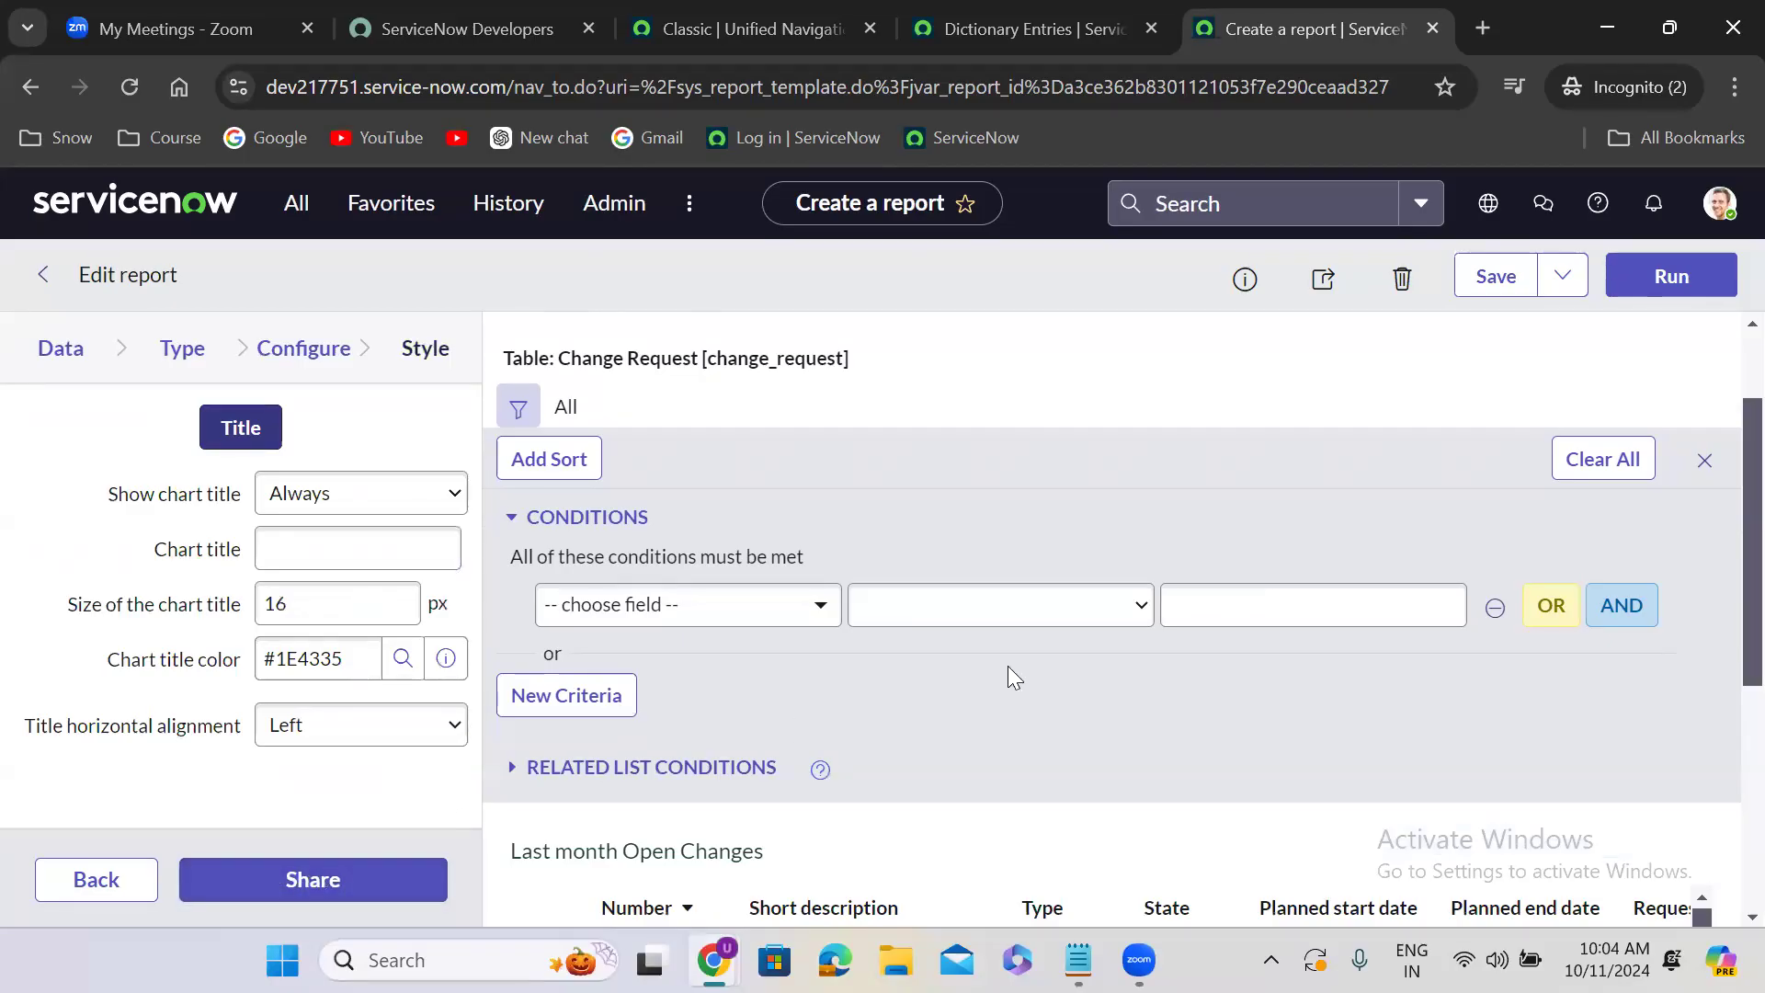
pyautogui.click(1688, 280)
# - Add a filter condition for changes with Created on Last month
pyautogui.click(685, 607)
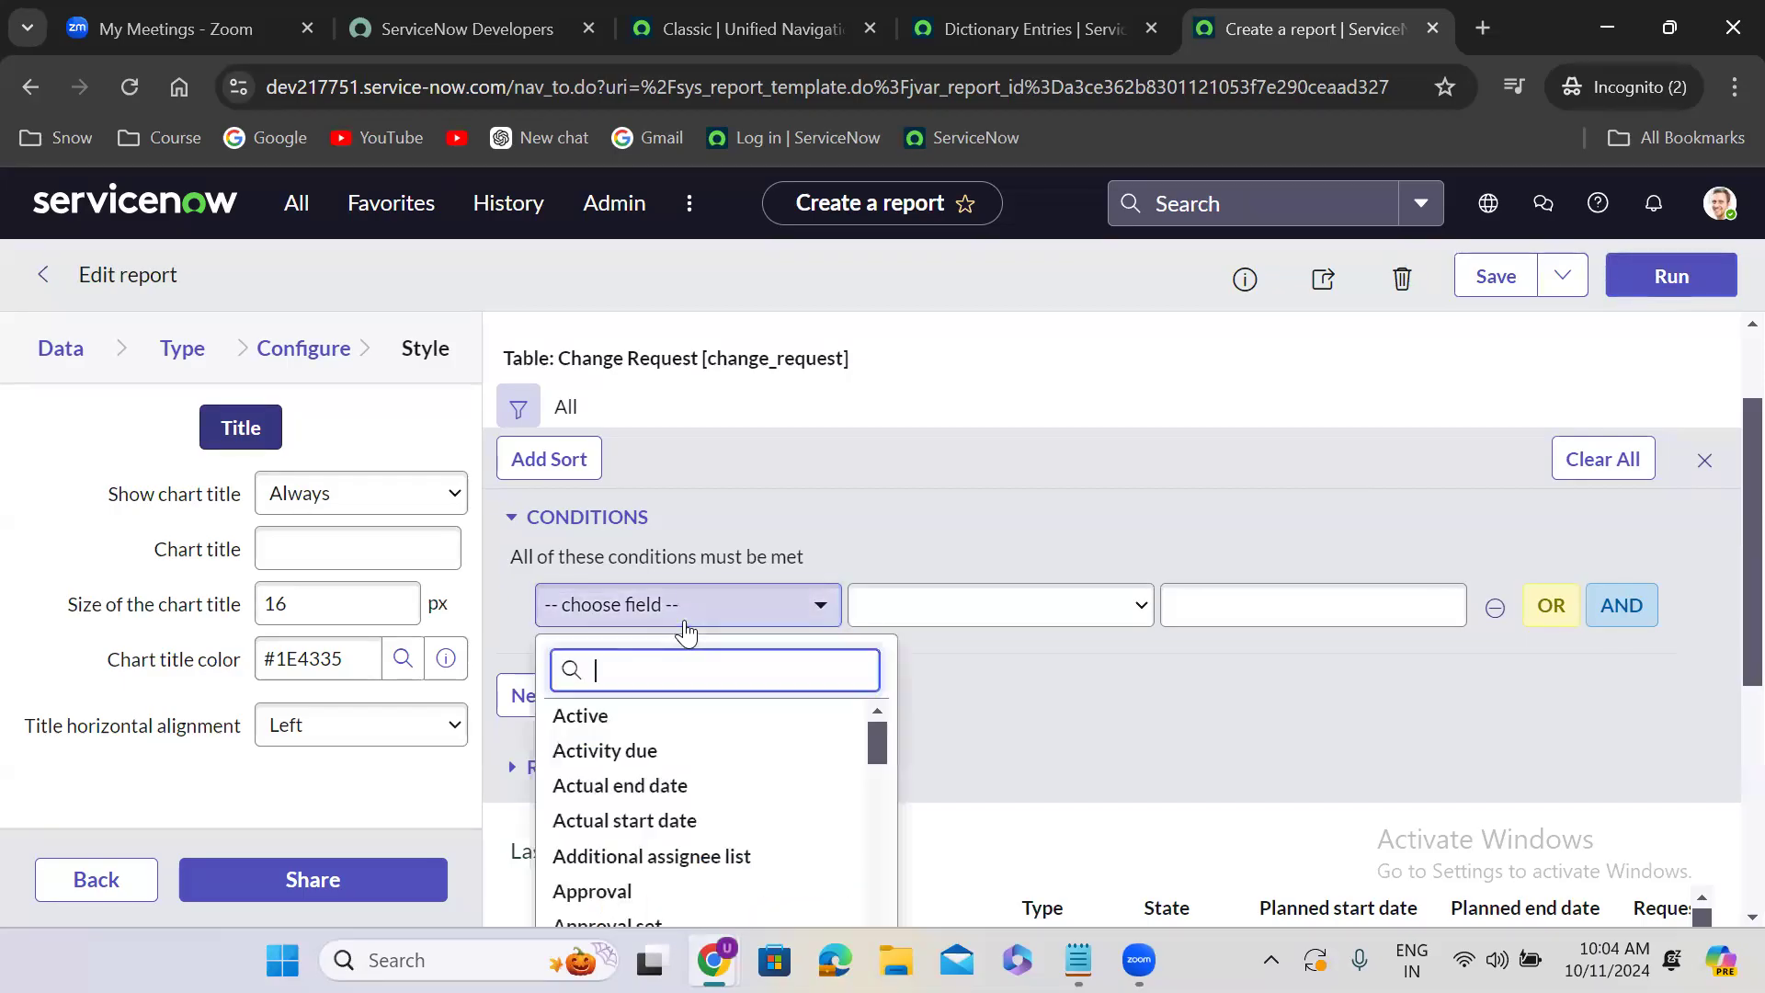
pyautogui.write('create')
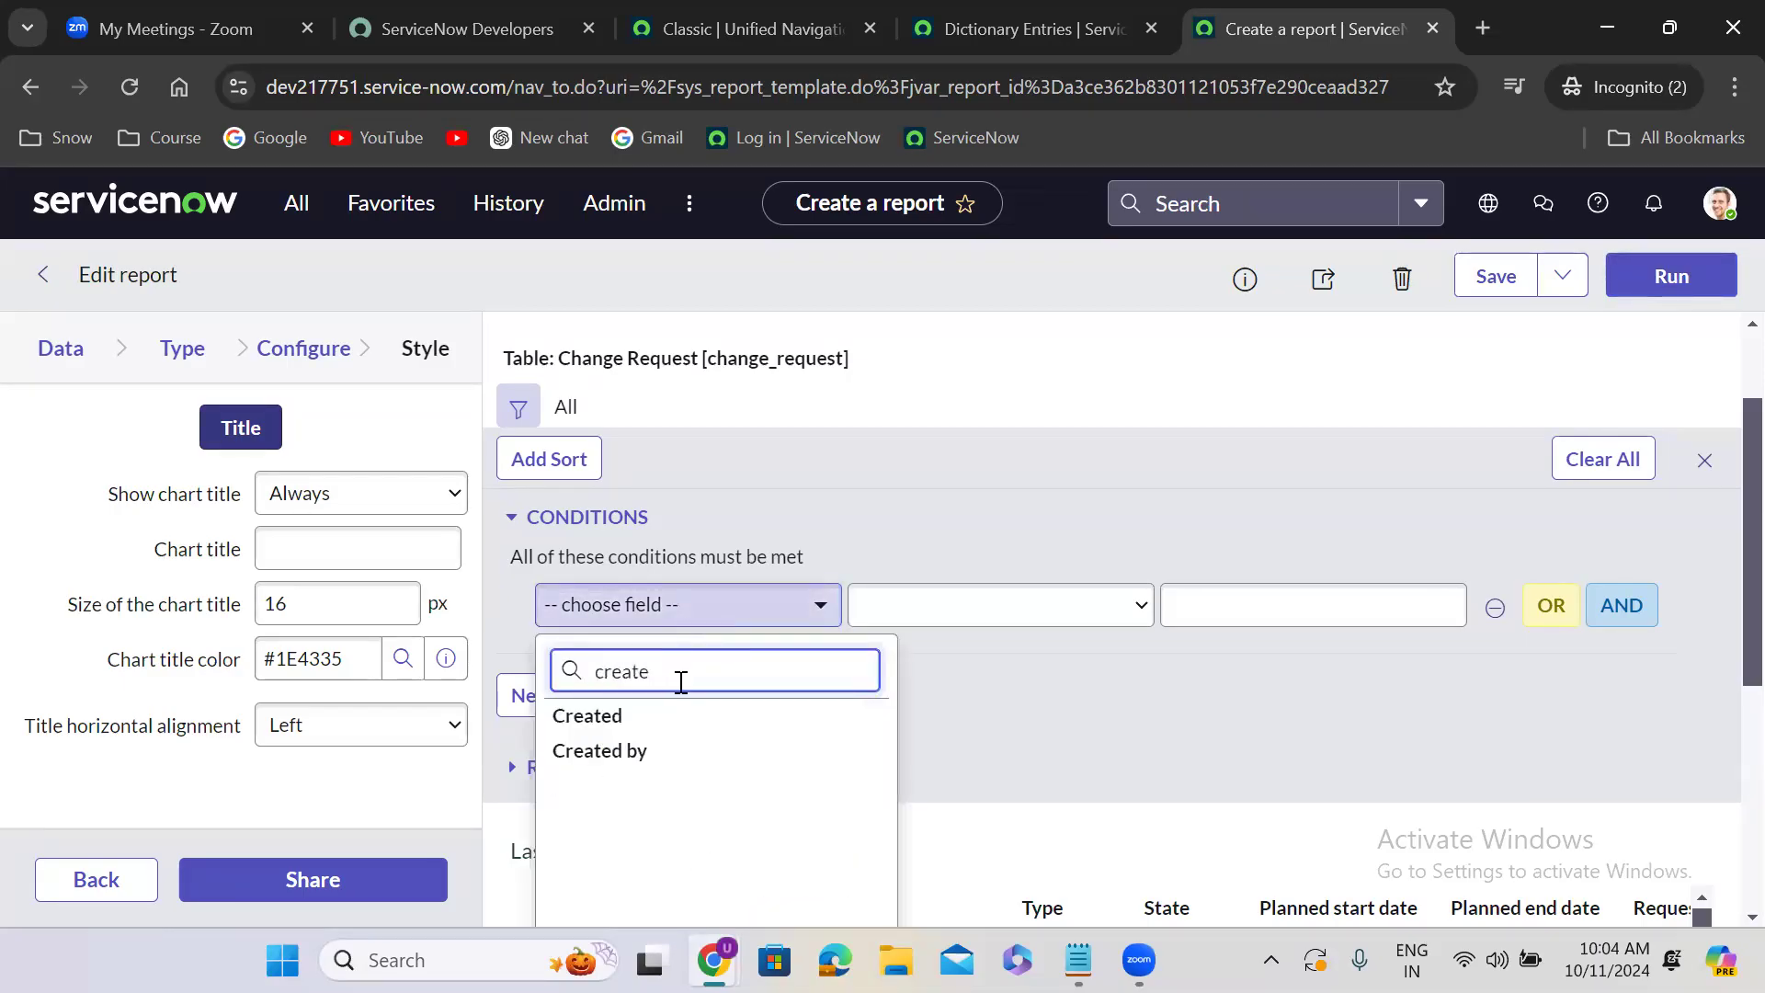
pyautogui.click(680, 716)
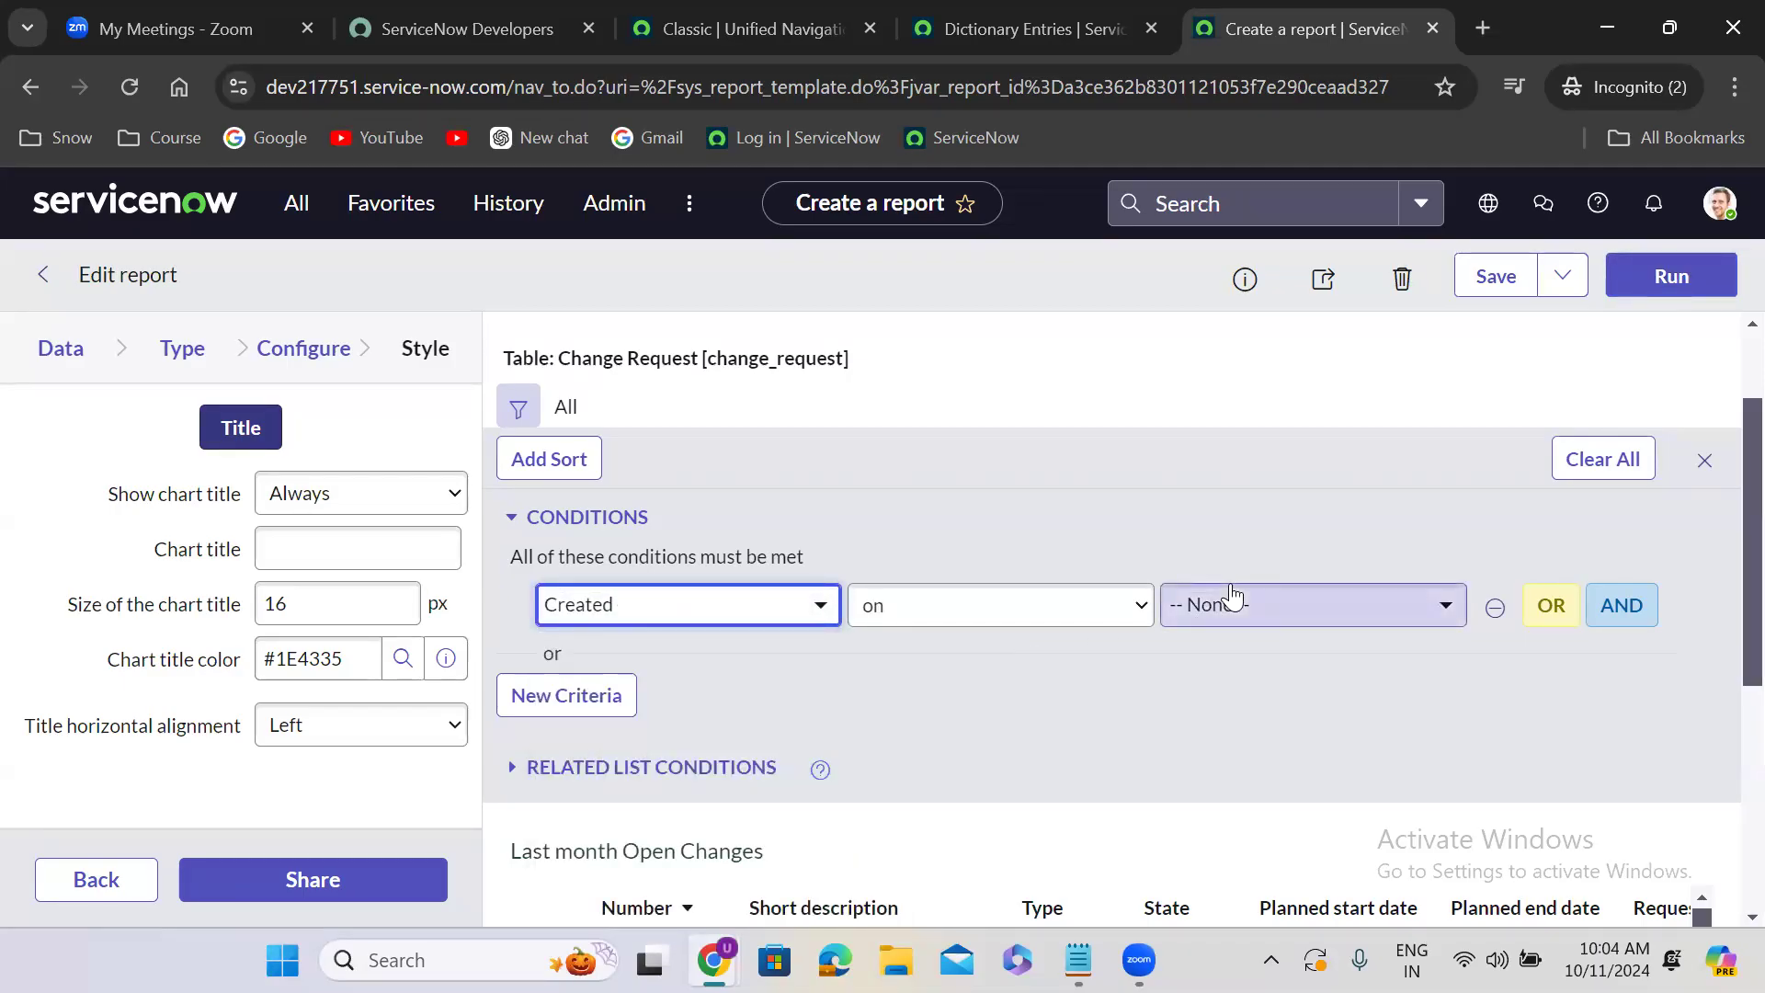
pyautogui.click(1000, 741)
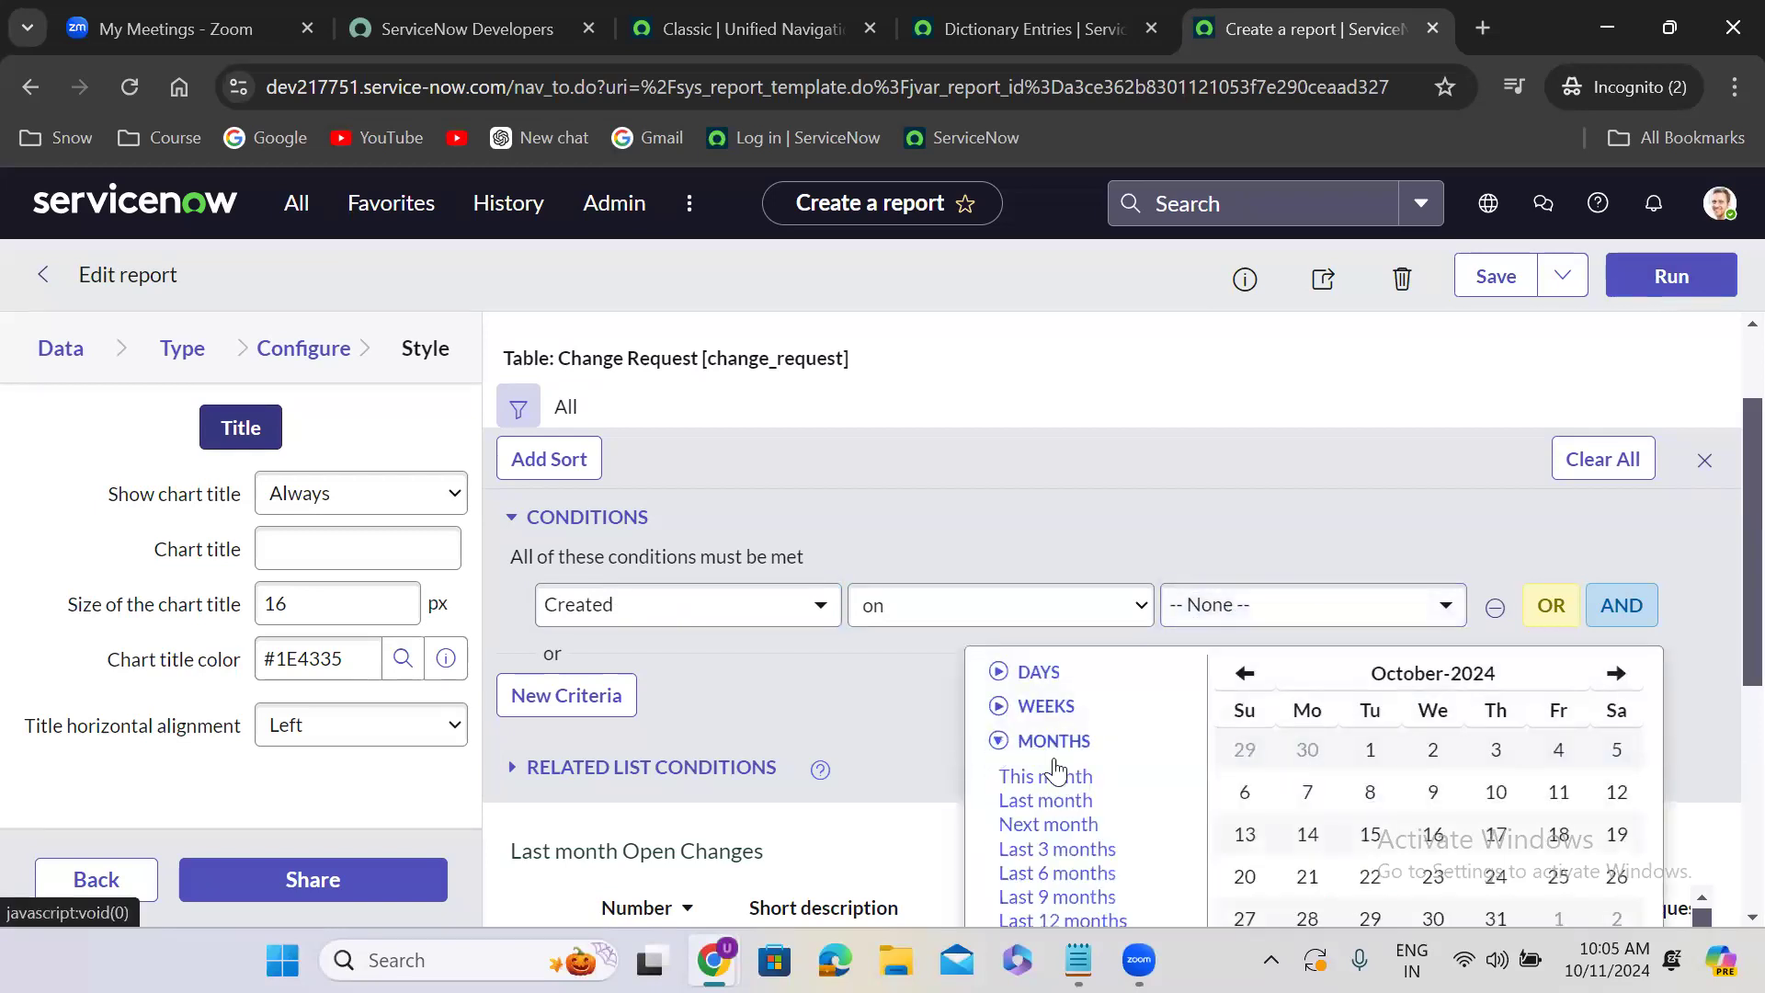
pyautogui.click(1067, 807)
# - Add a second filter condition, joined with AND, that State is not Closed
pyautogui.click(1615, 615)
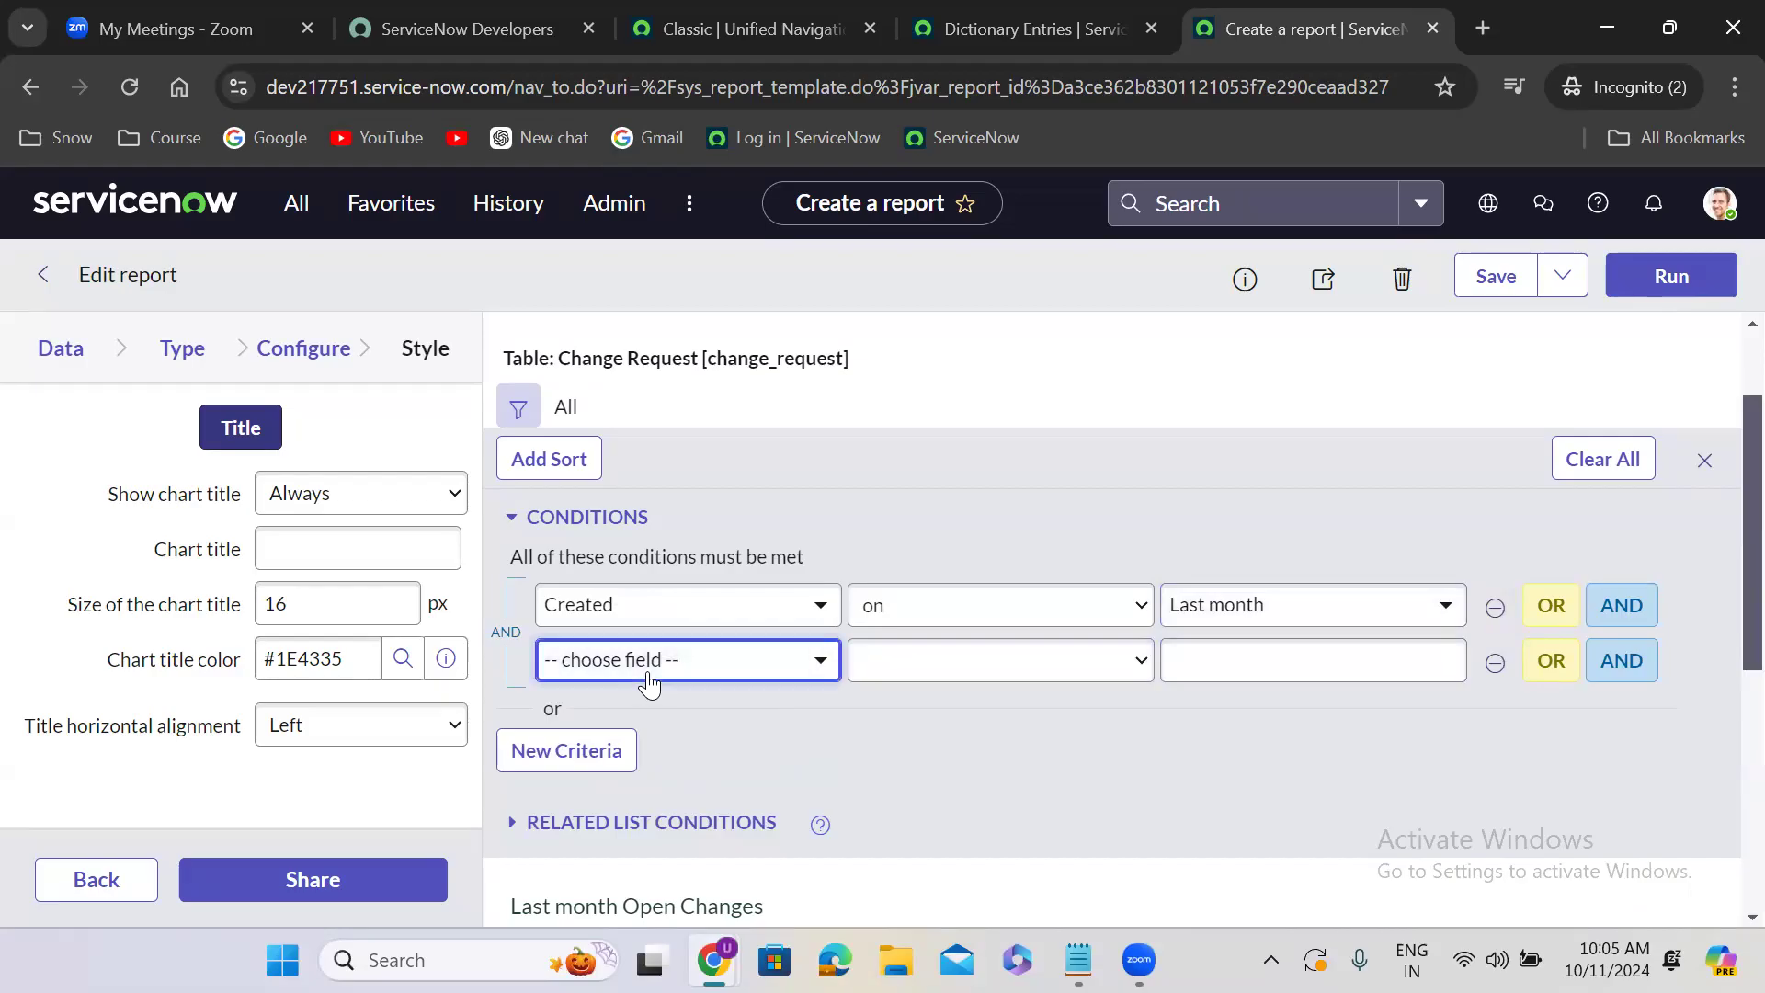
pyautogui.click(649, 680)
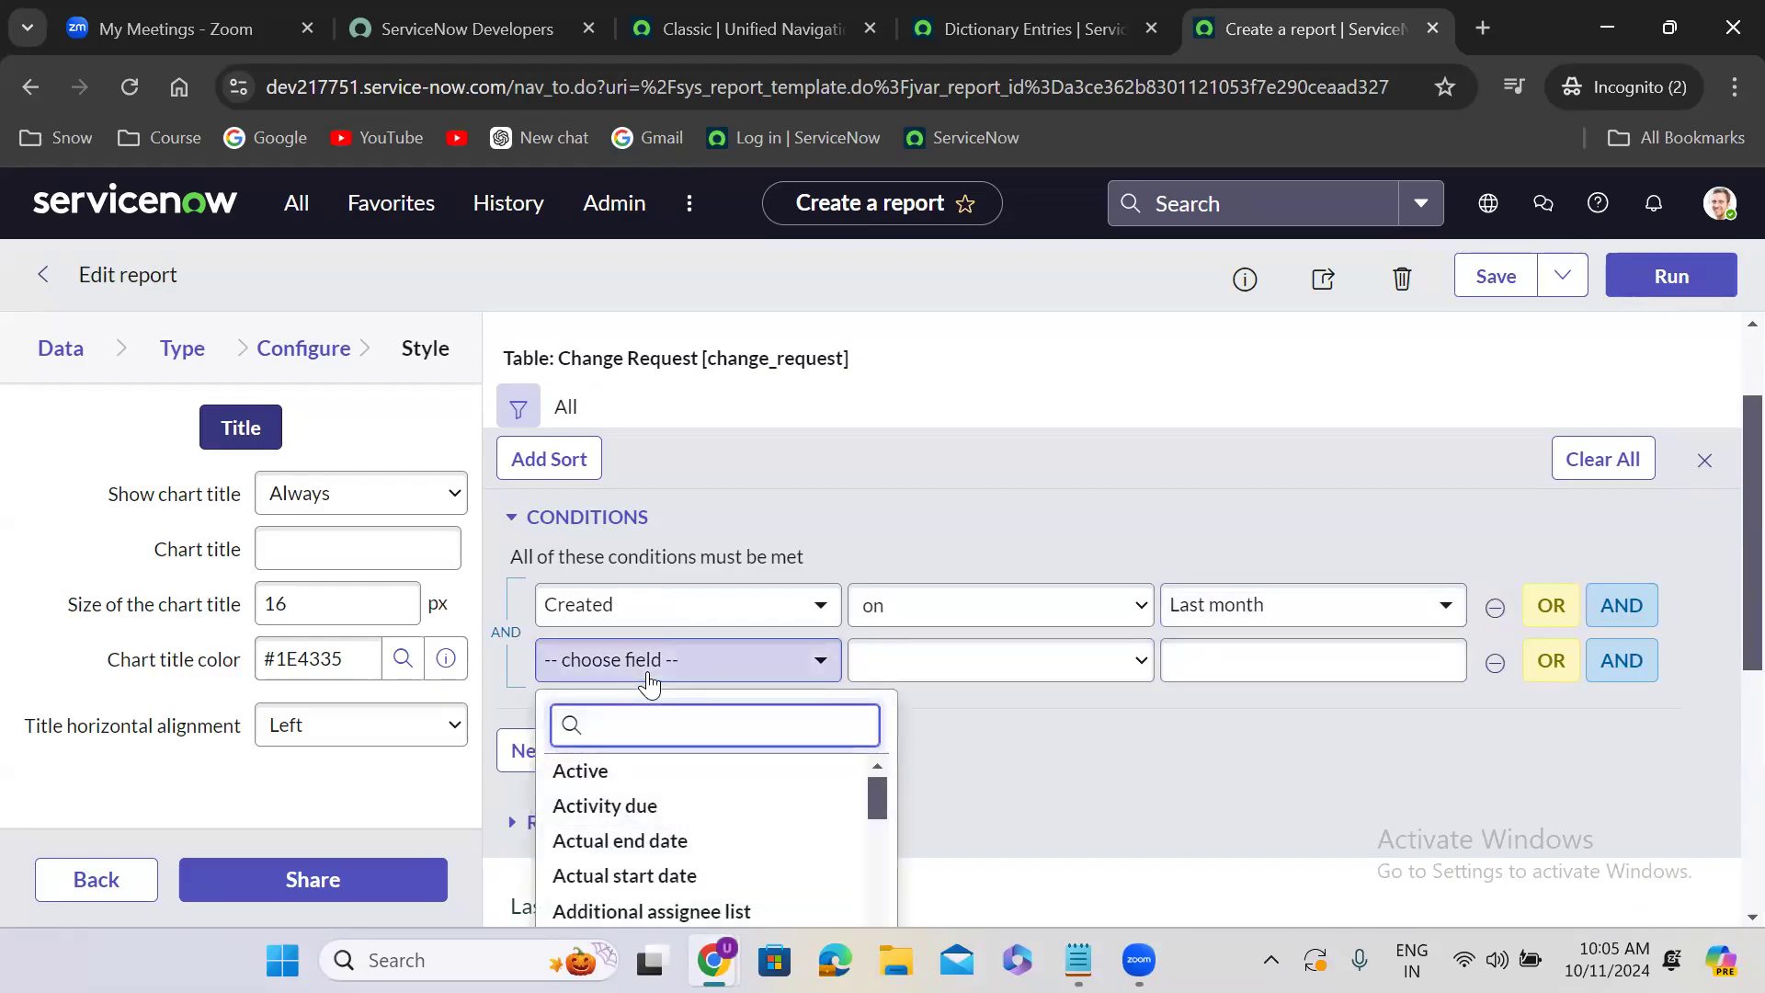
pyautogui.write('stat')
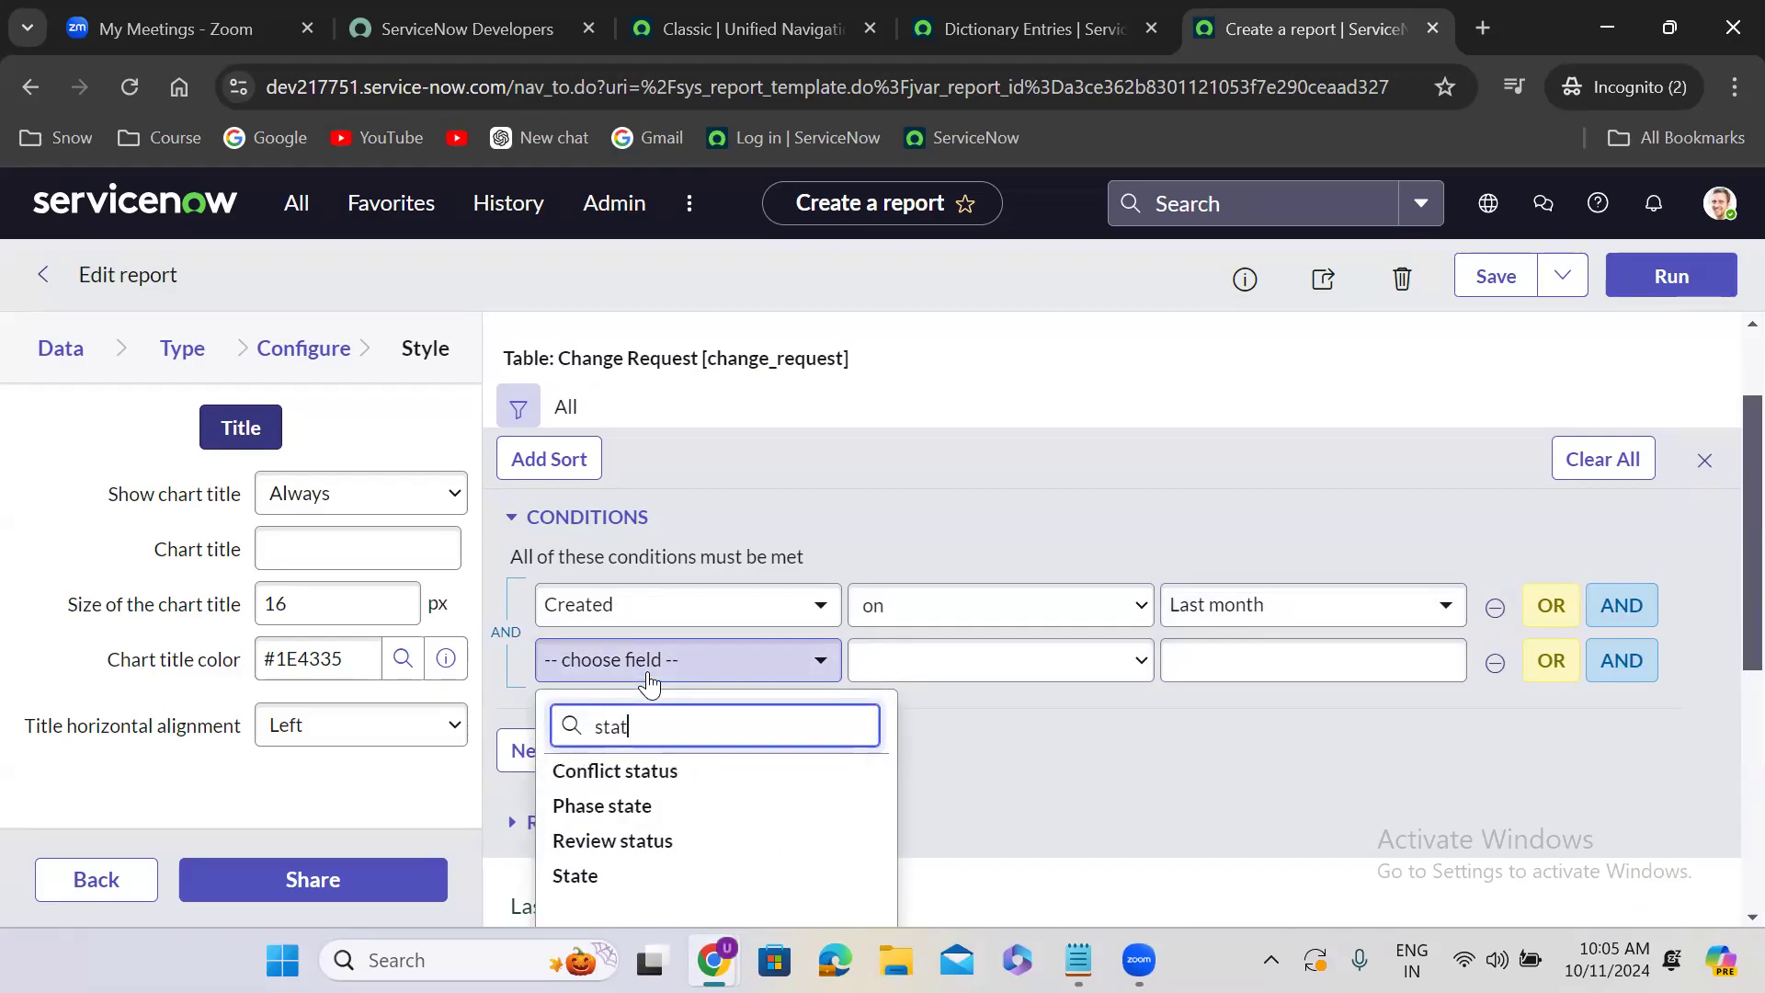
pyautogui.click(637, 878)
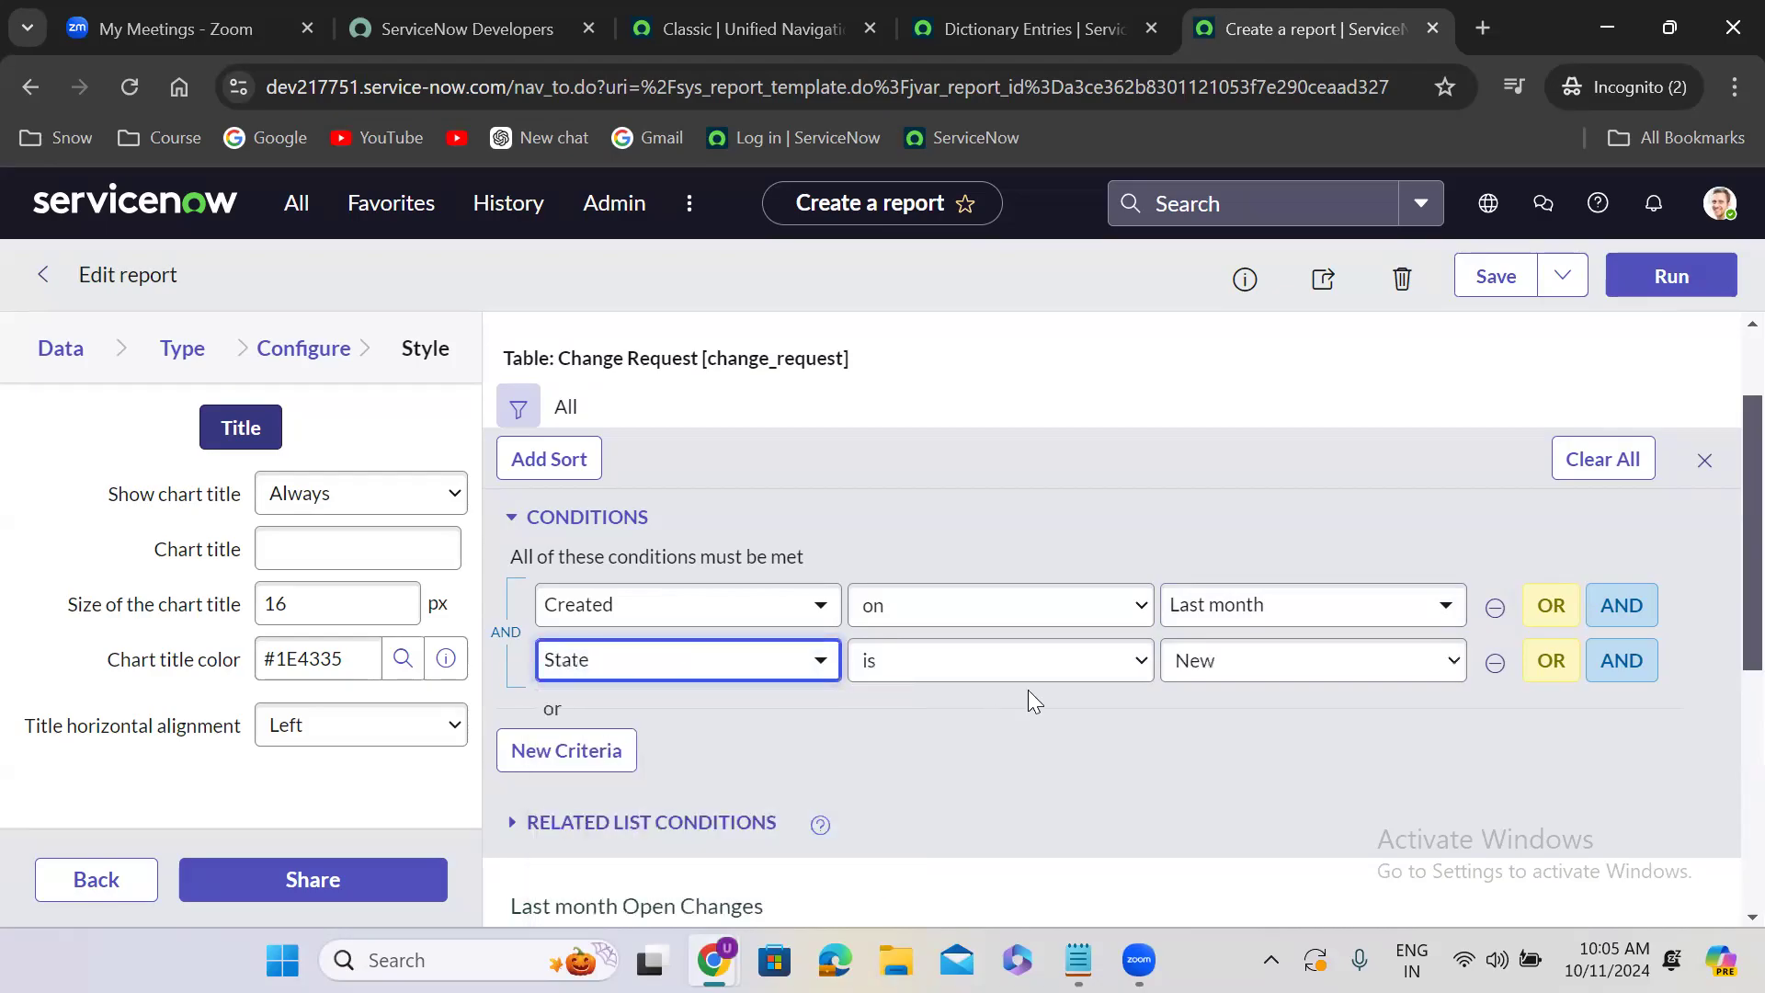
pyautogui.click(1025, 671)
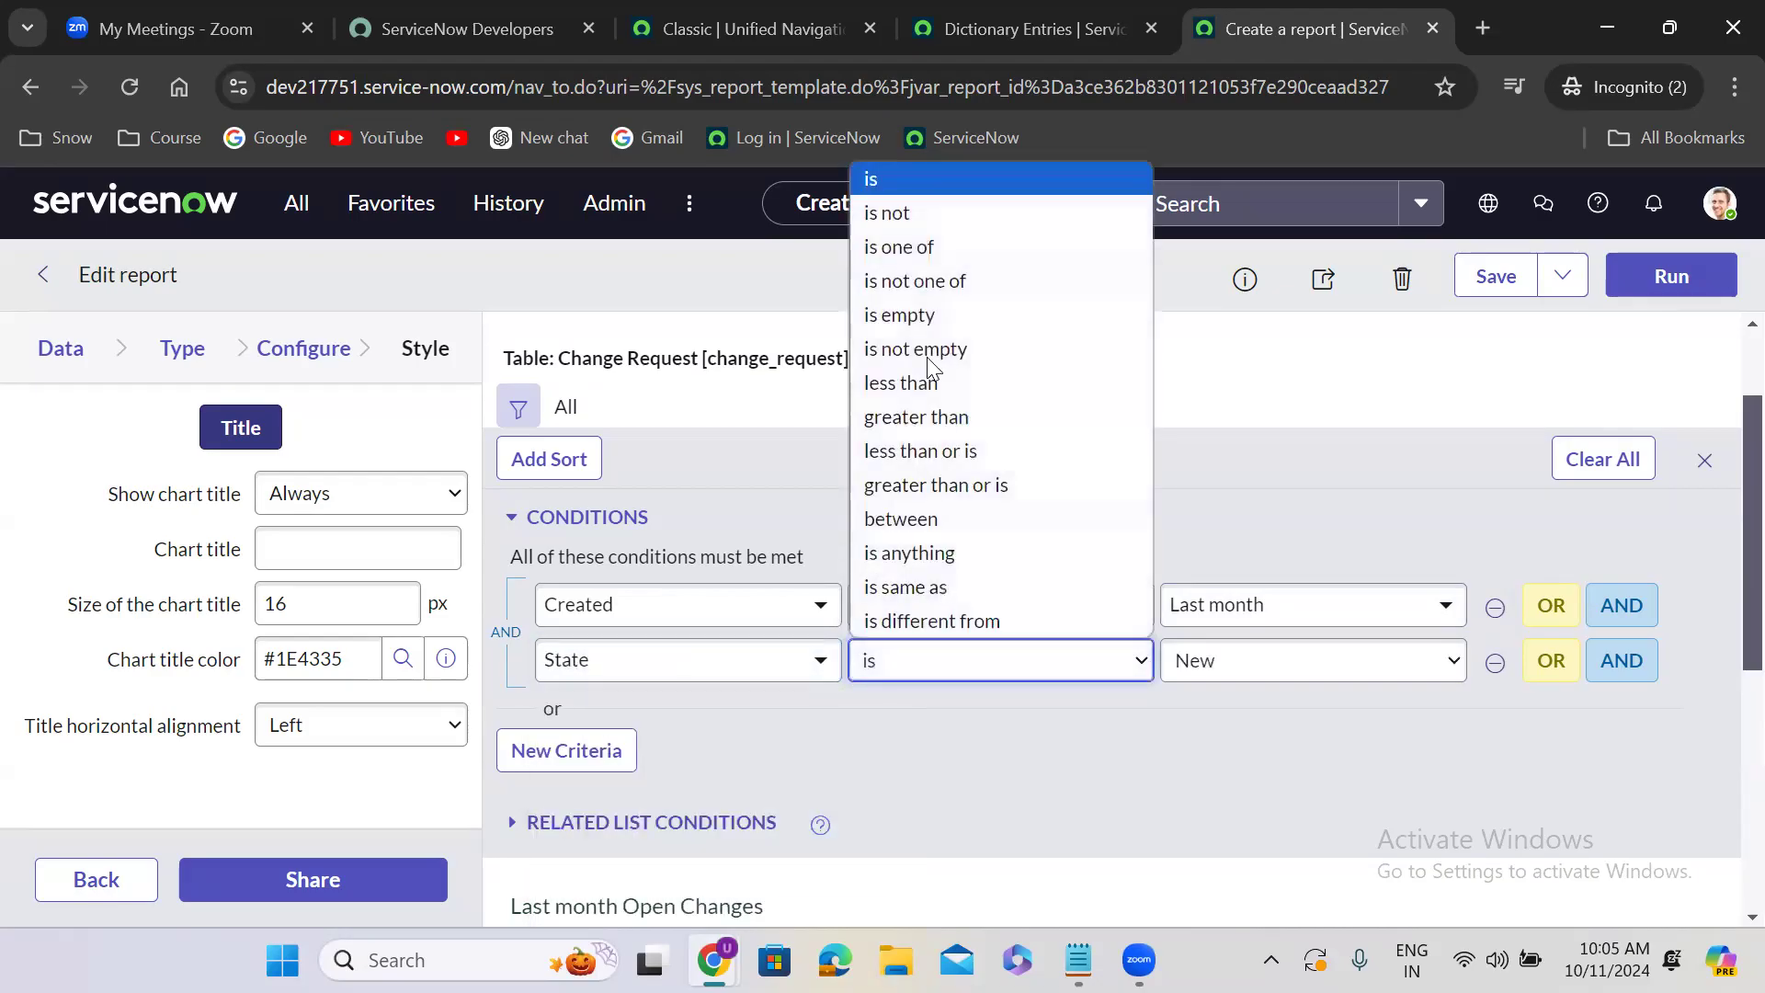
pyautogui.click(927, 212)
pyautogui.click(1253, 676)
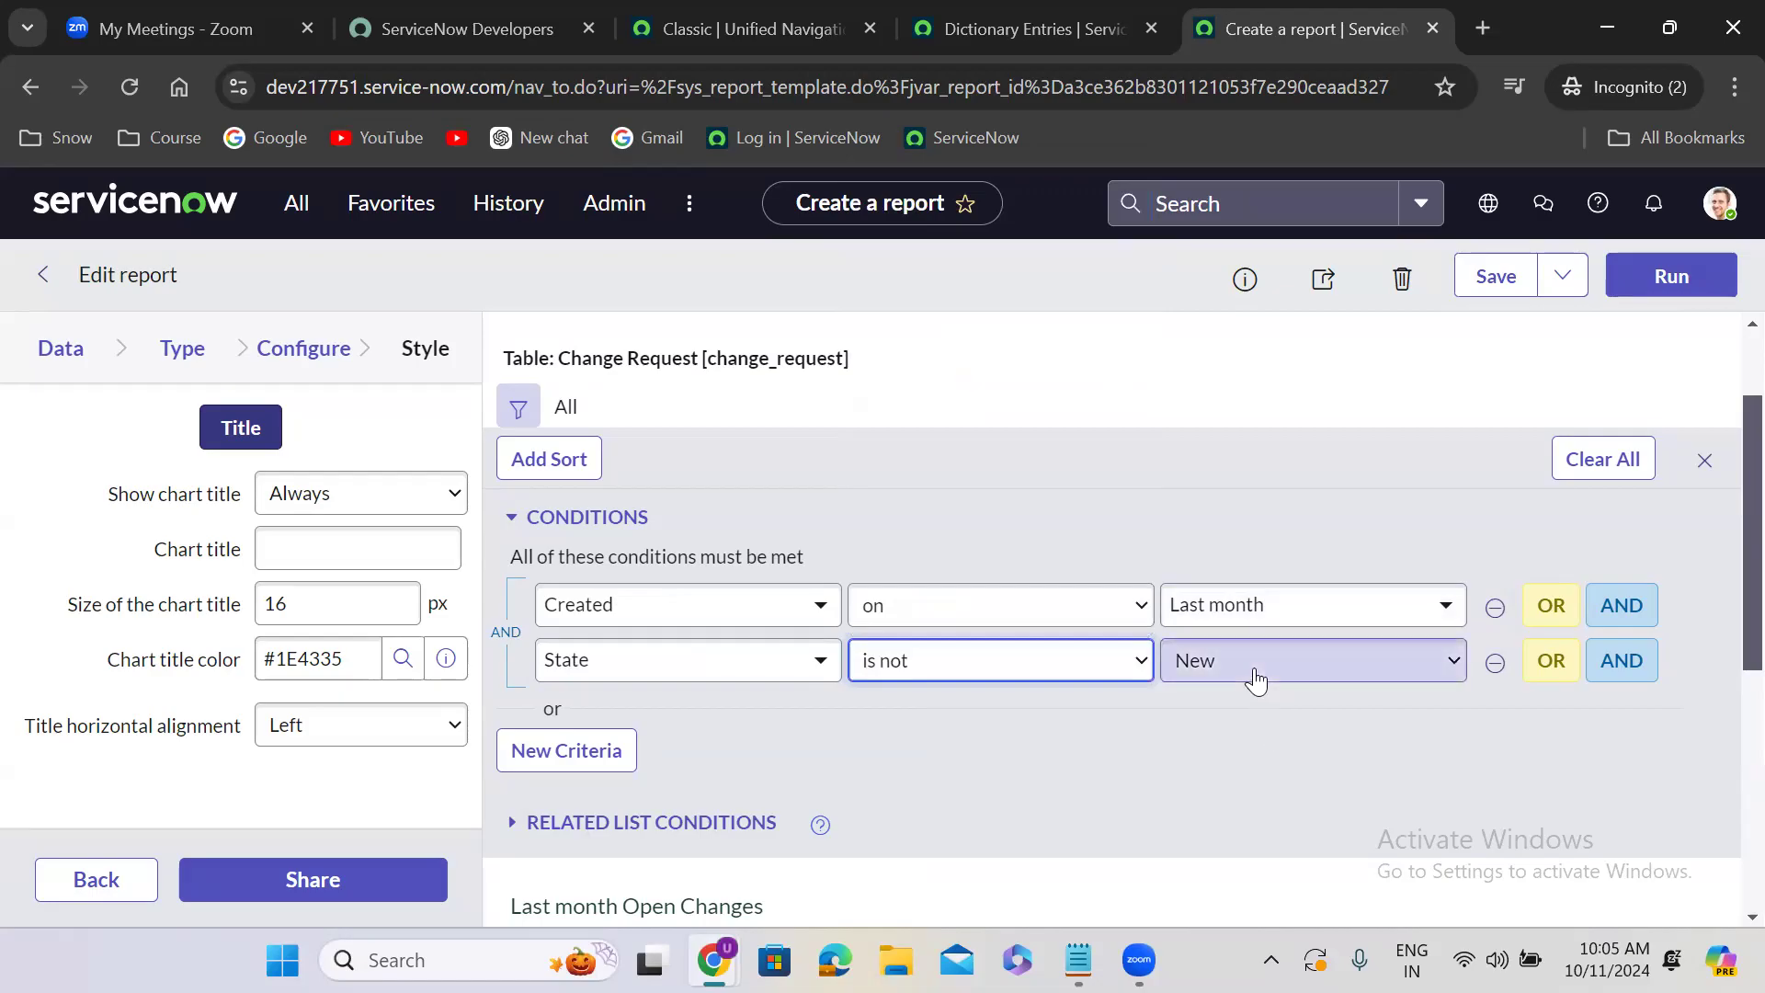
pyautogui.click(1237, 587)
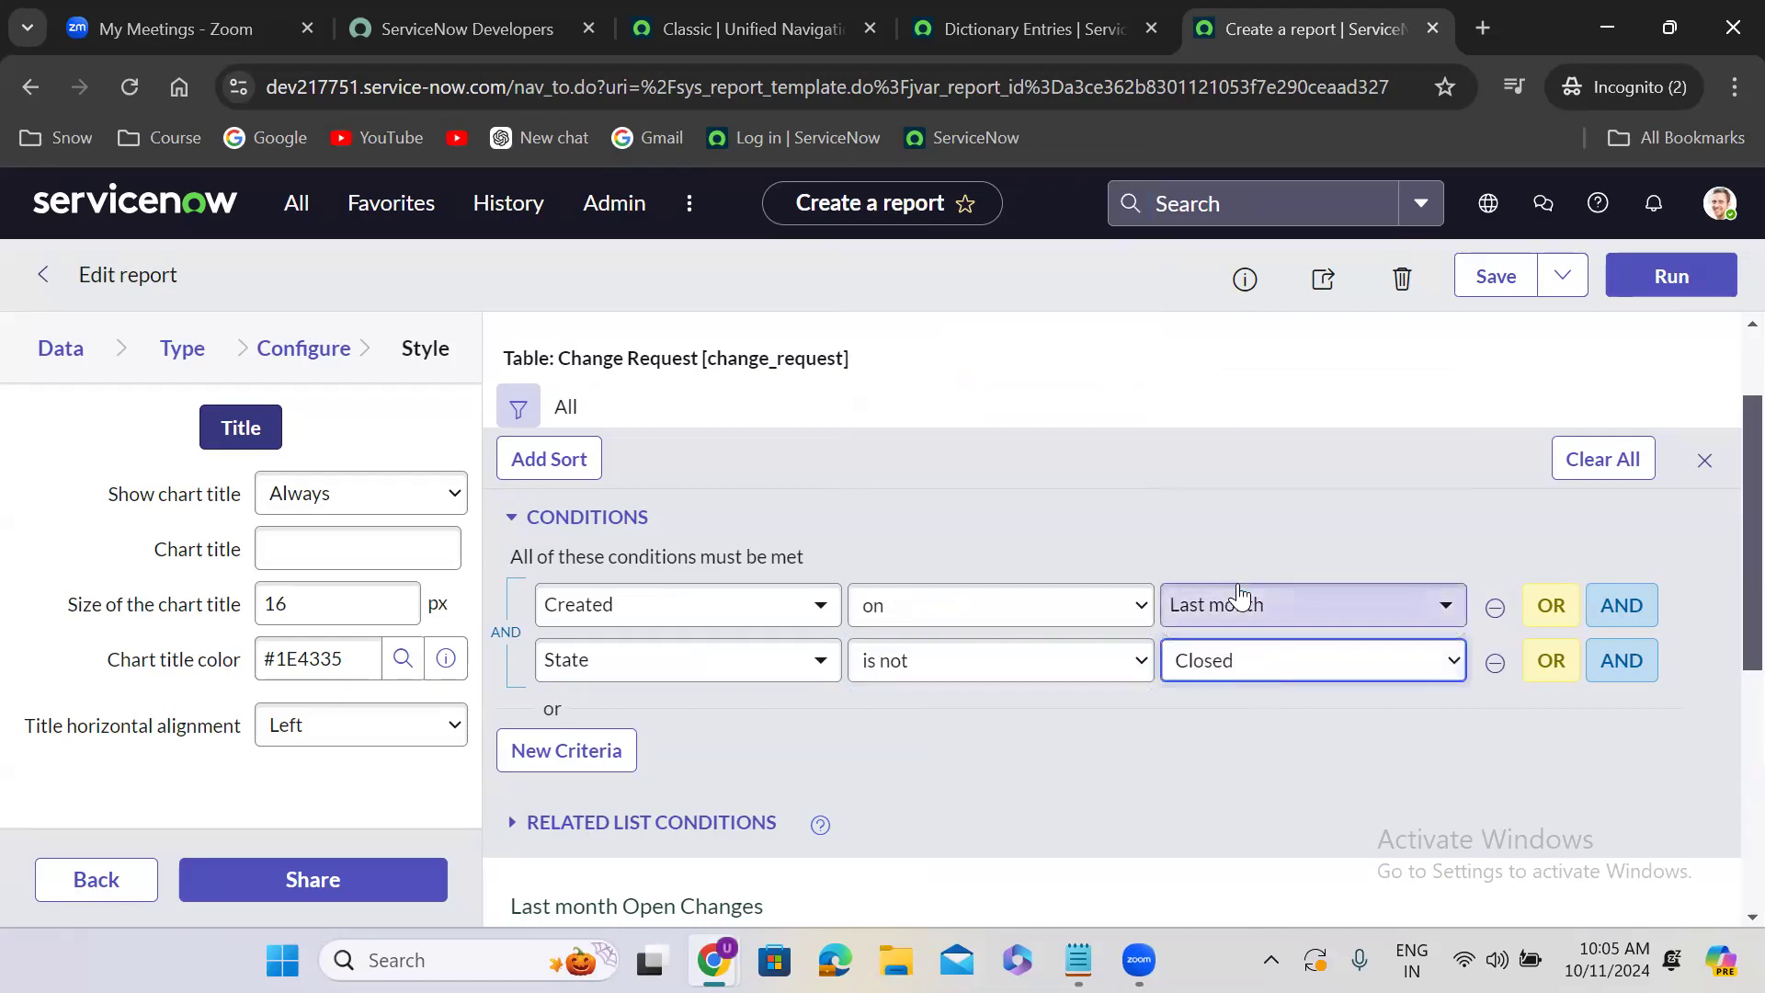
# - Save the open changes report as a copy with Insert and Stay, and rename the report as "Last month Closed Changes"
pyautogui.click(1561, 280)
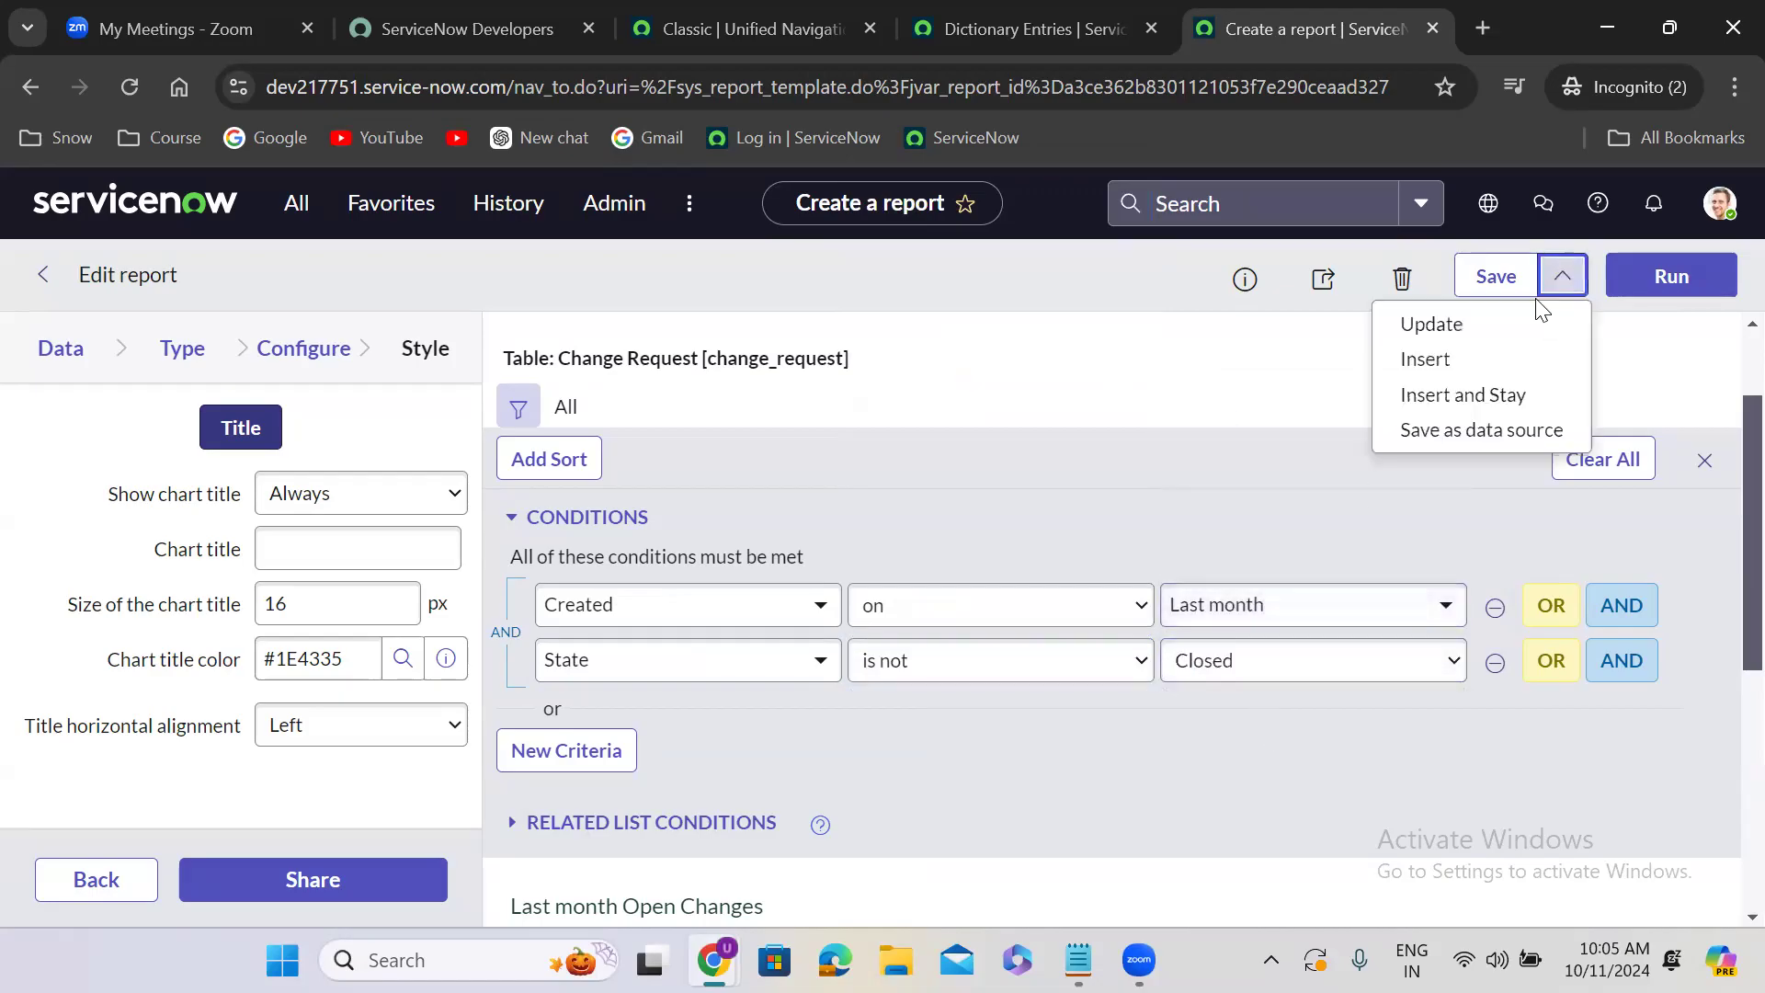
pyautogui.click(1428, 398)
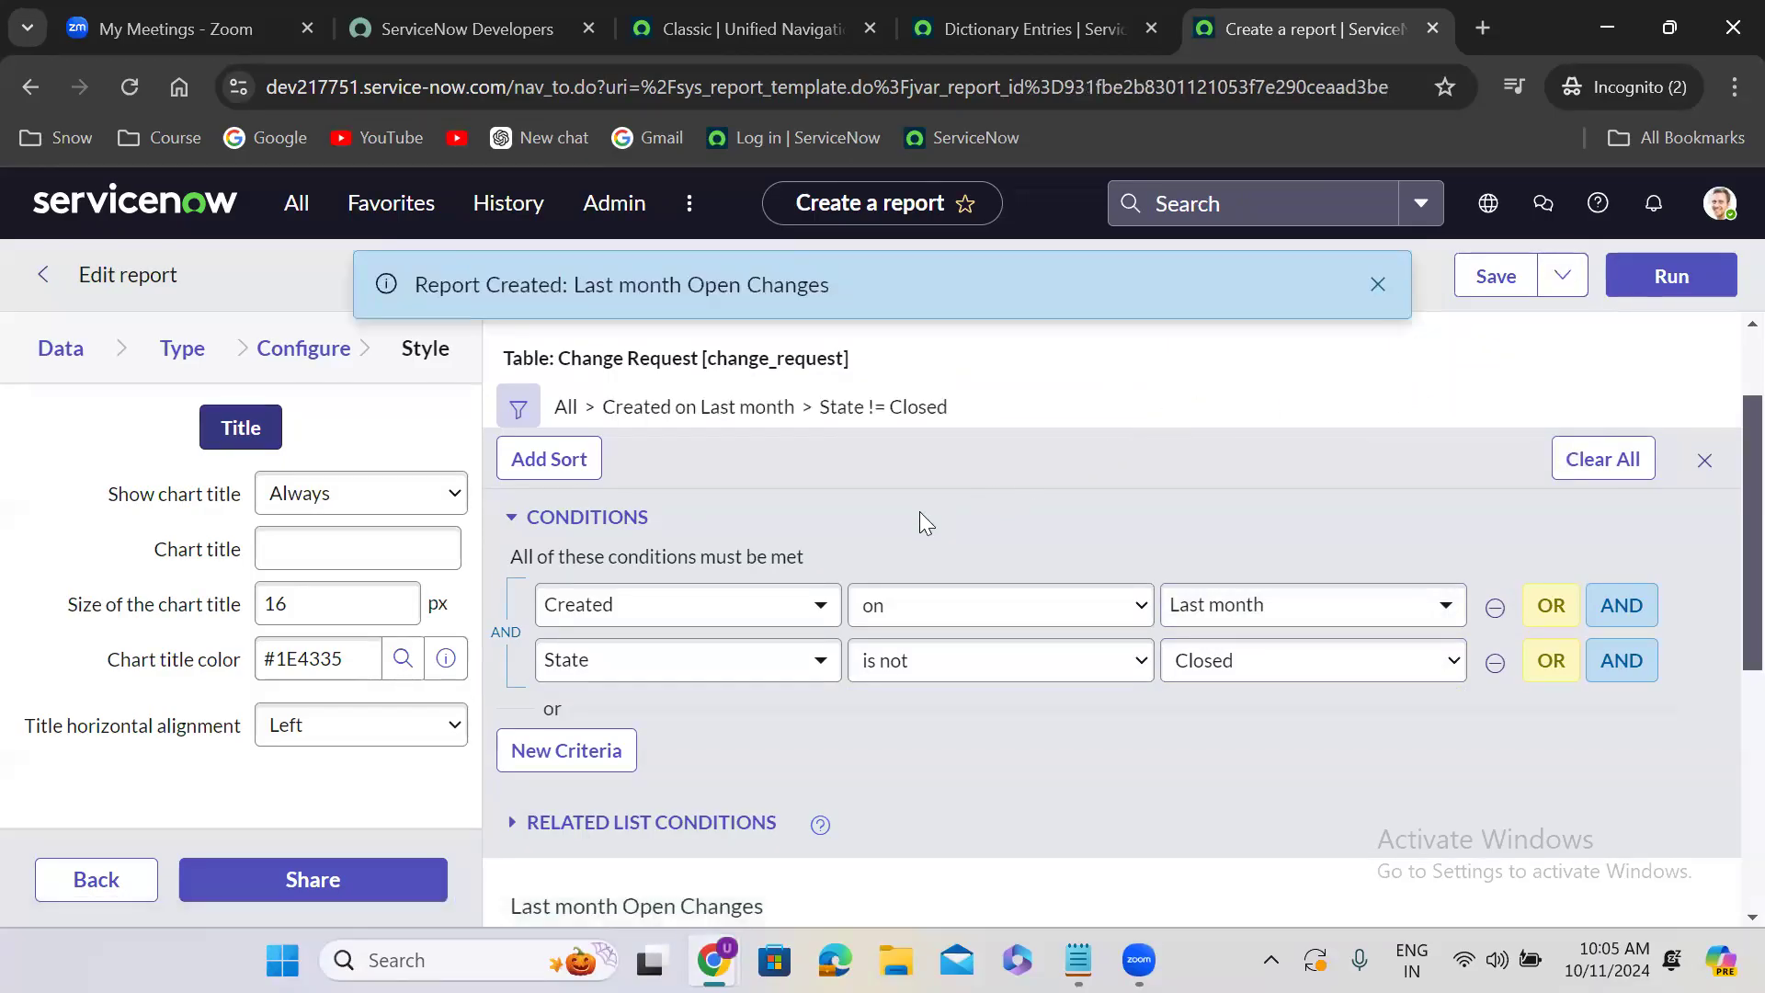
pyautogui.click(72, 355)
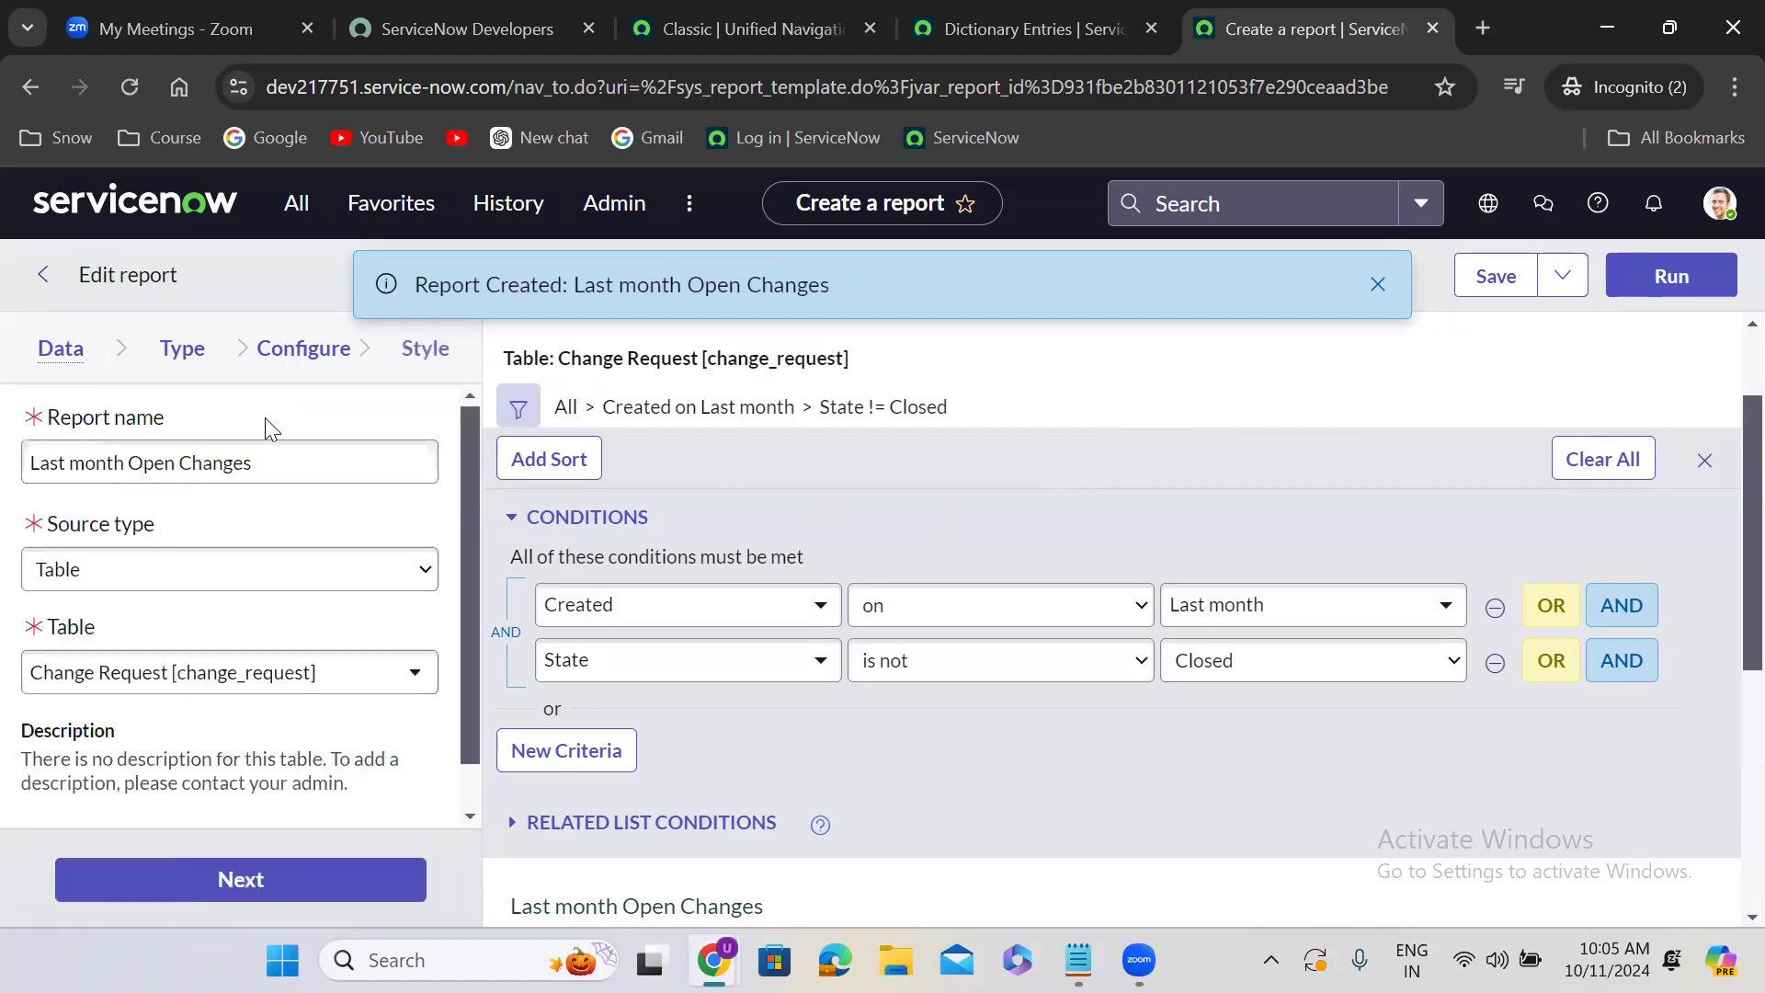
pyautogui.doubleClick(158, 459)
pyautogui.write('Closed')
pyautogui.click(1001, 578)
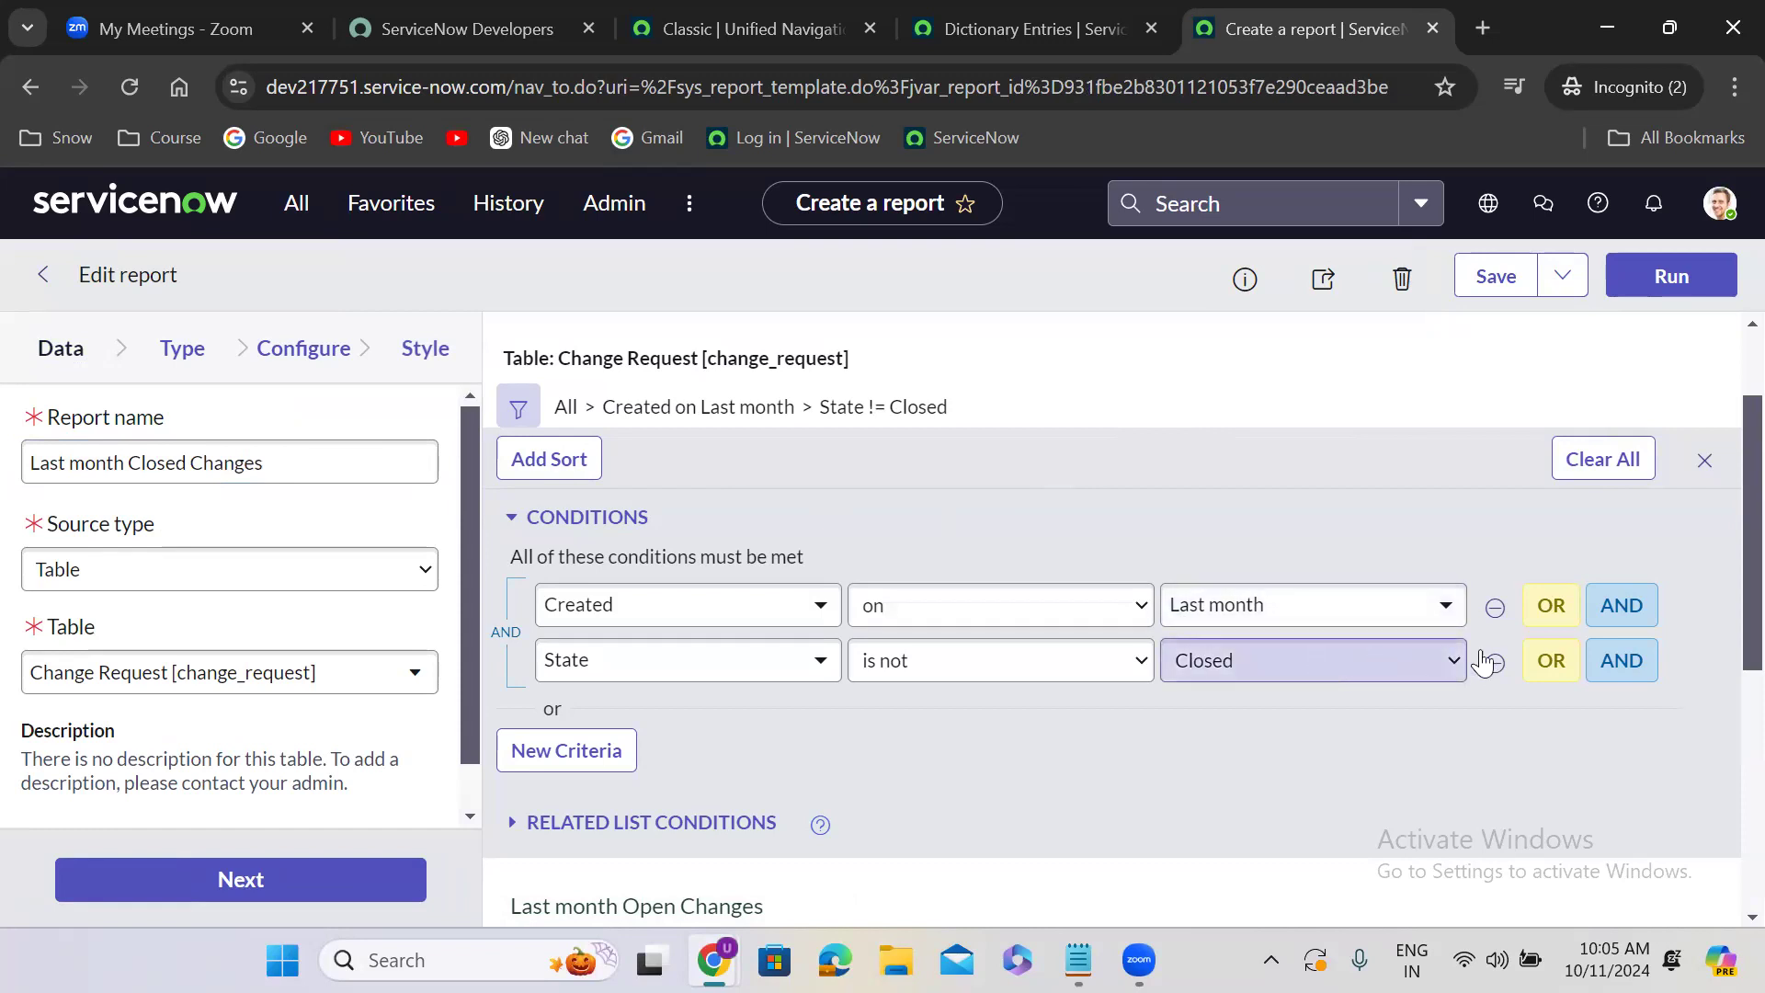
# - Change the State filter condition to State is Closed
pyautogui.click(953, 679)
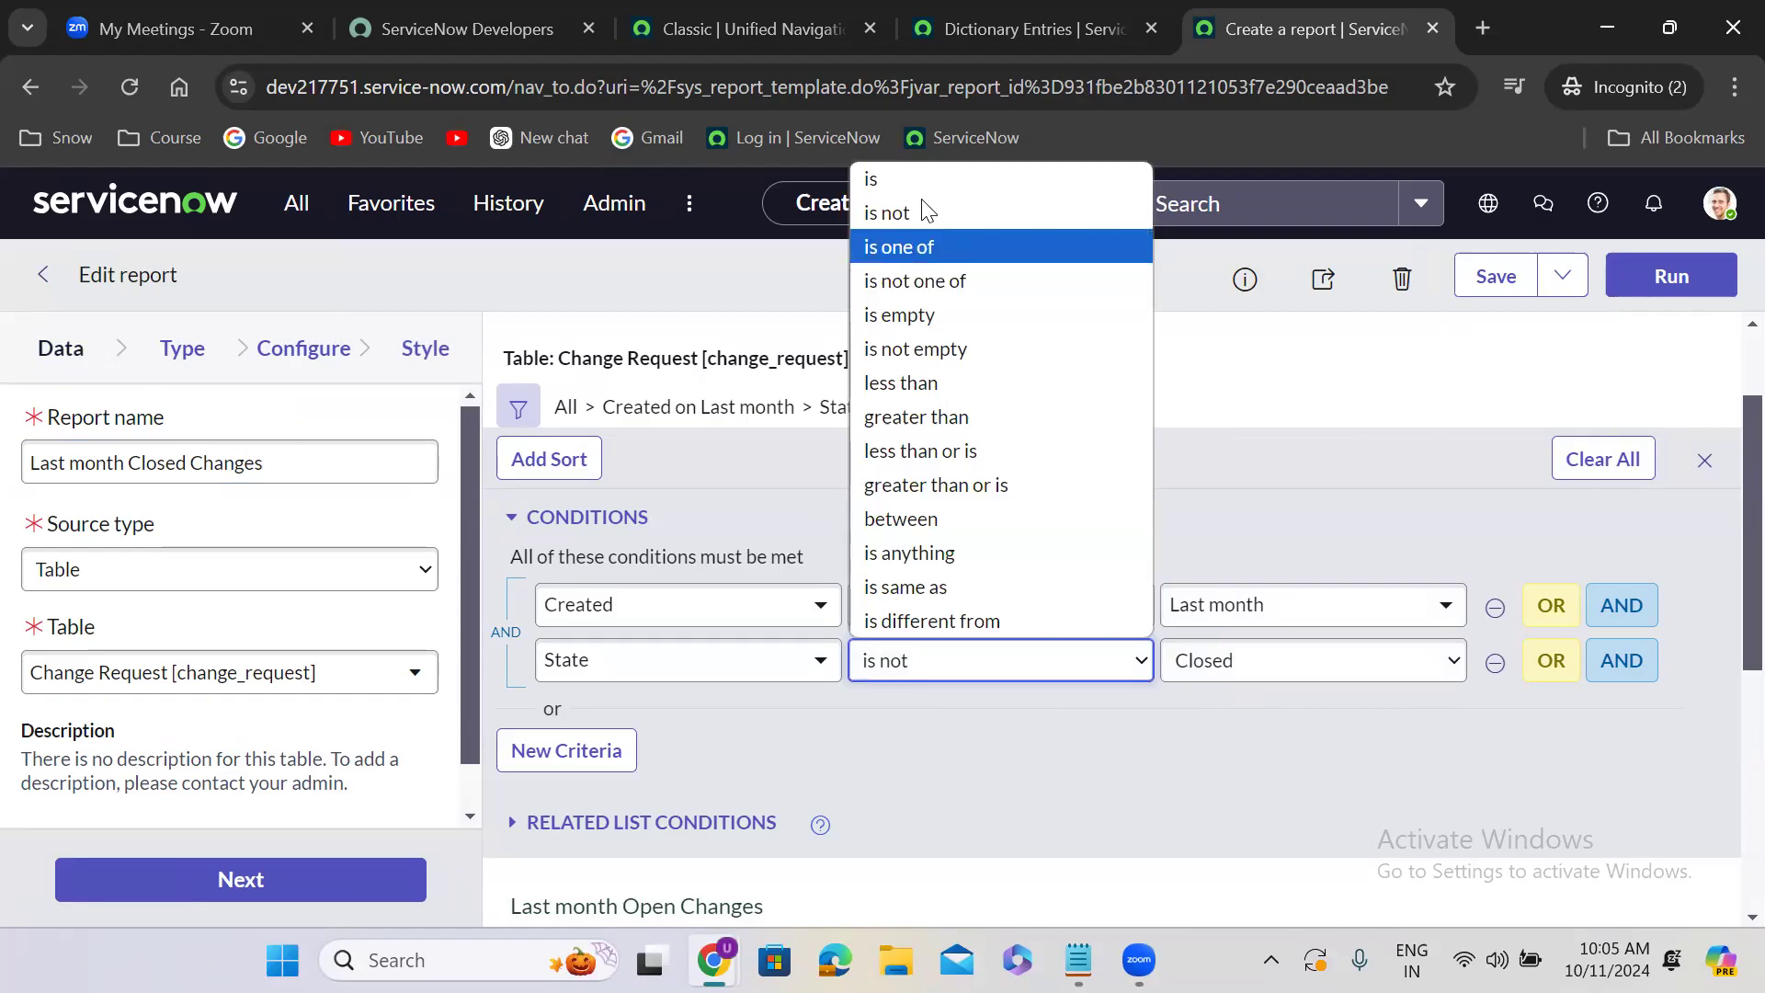
pyautogui.click(916, 181)
pyautogui.click(1240, 680)
pyautogui.click(1237, 596)
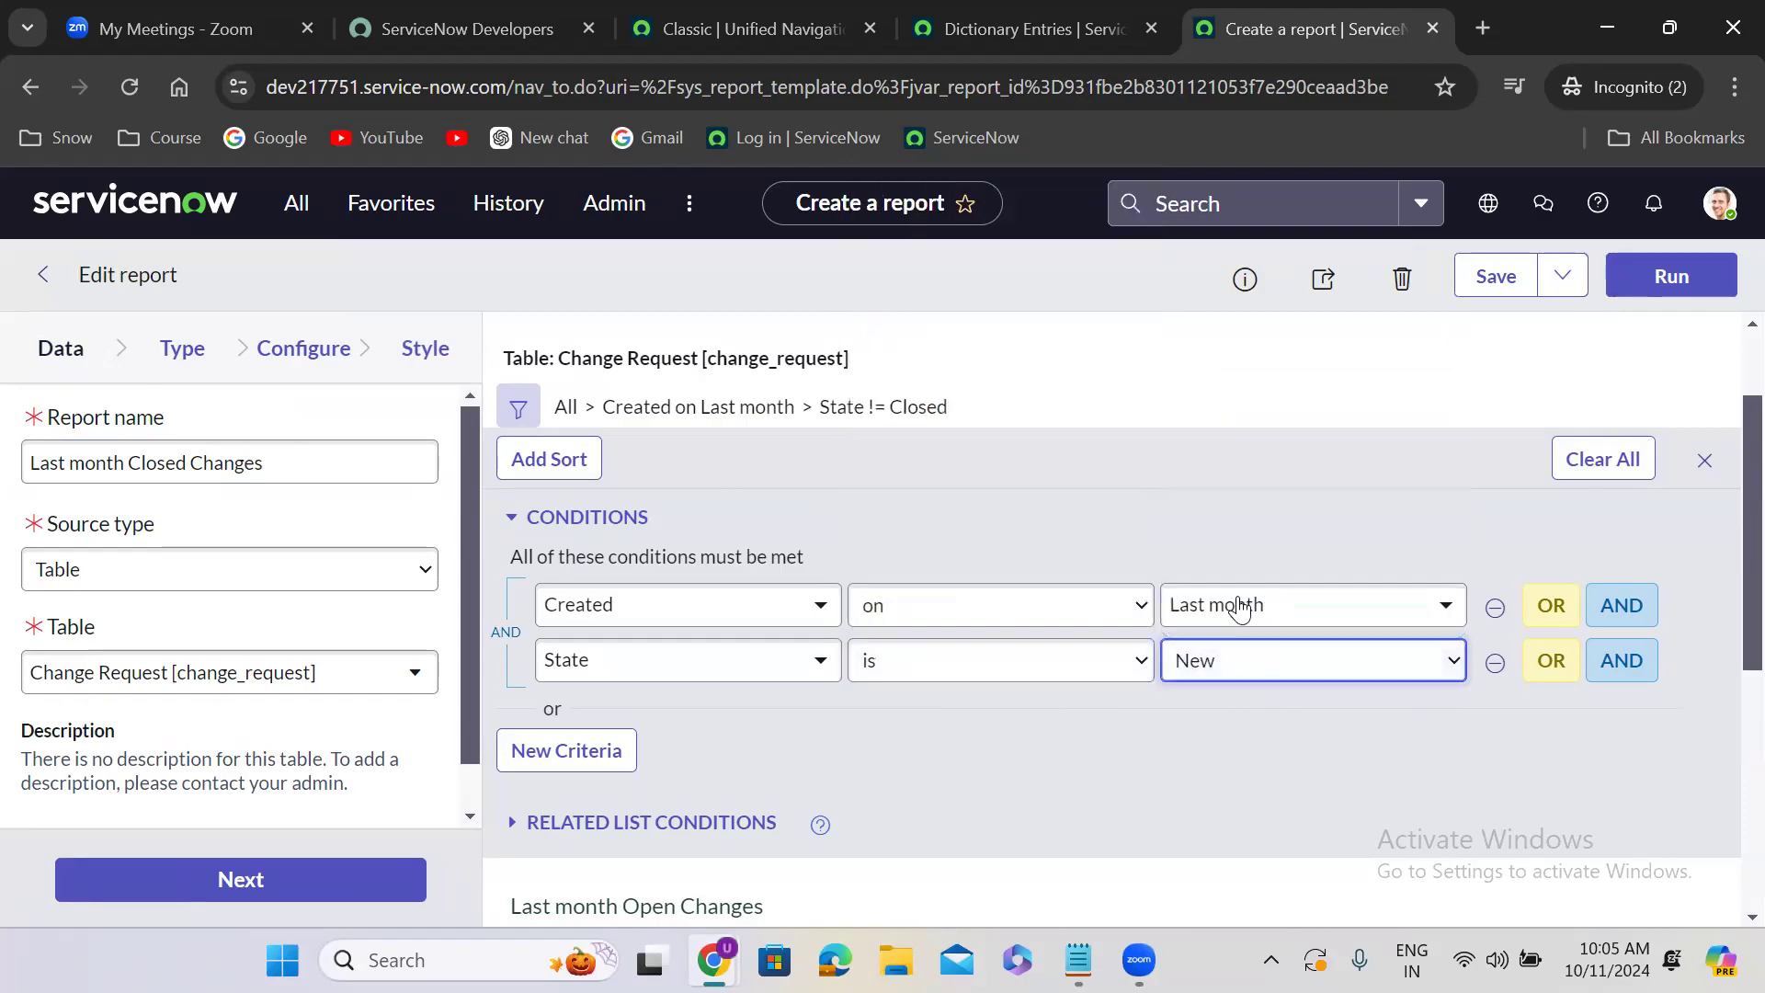
# - Save the closed changes report as a new copy with Insert and Stay and dismiss the notification
pyautogui.click(1562, 278)
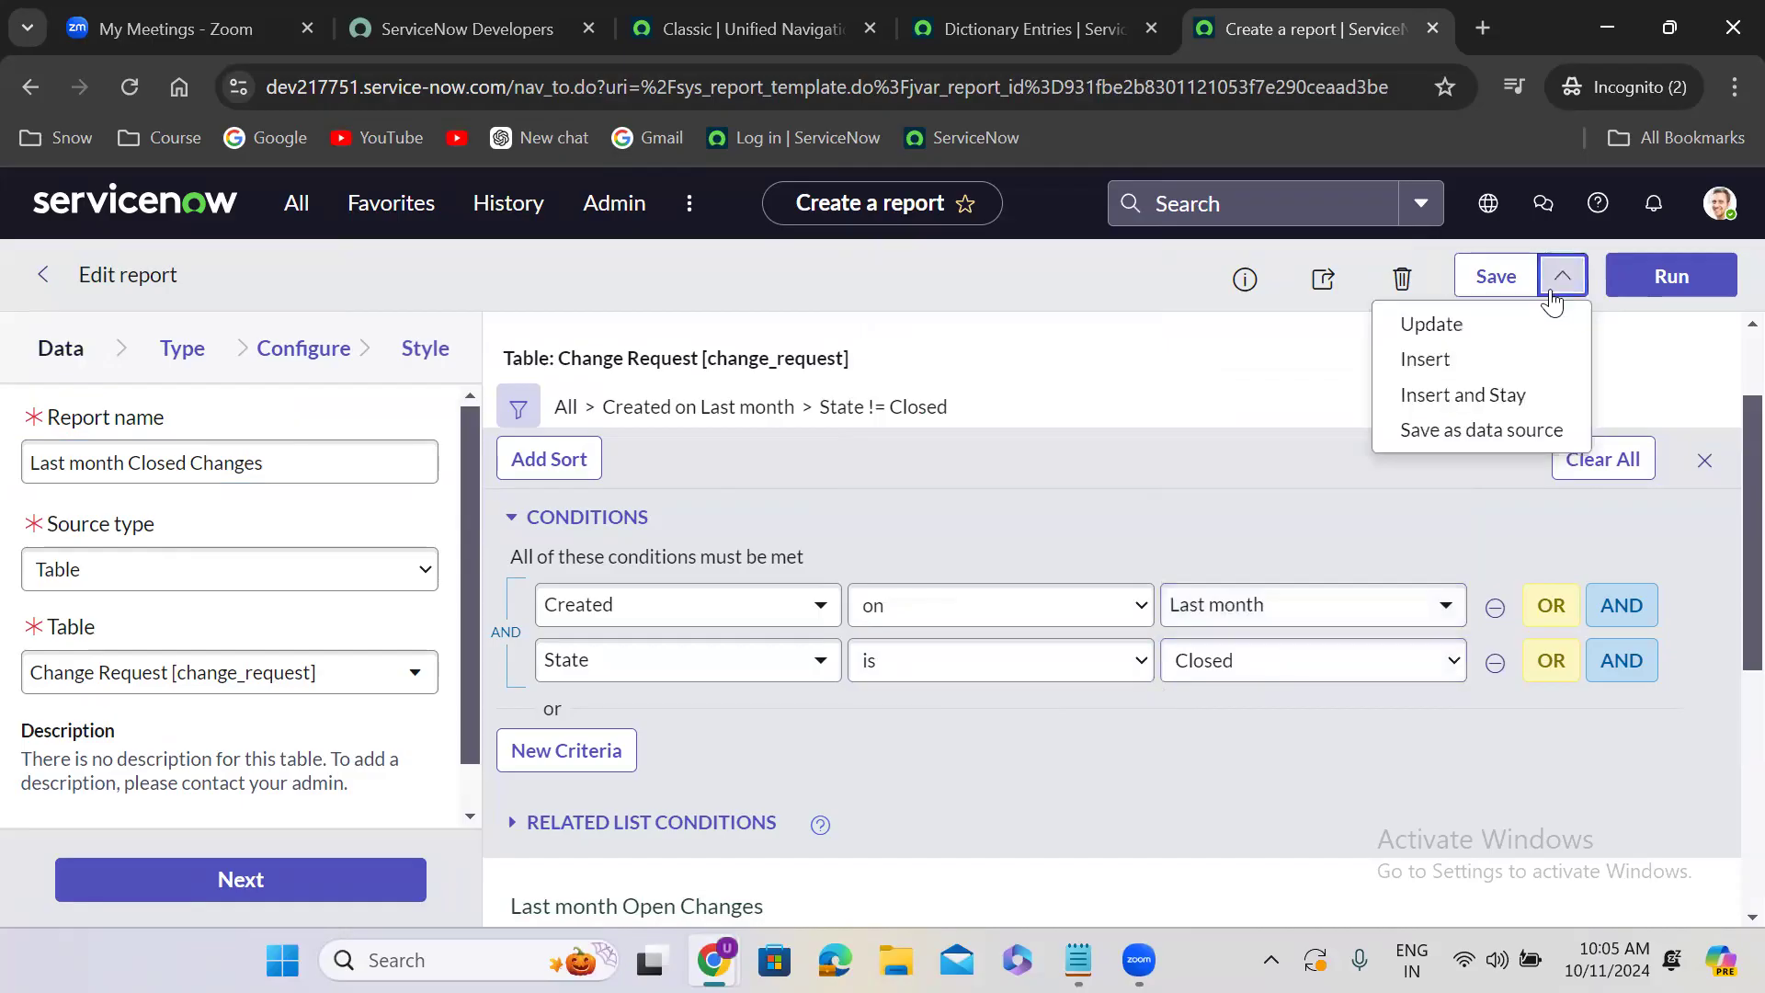
pyautogui.click(1461, 396)
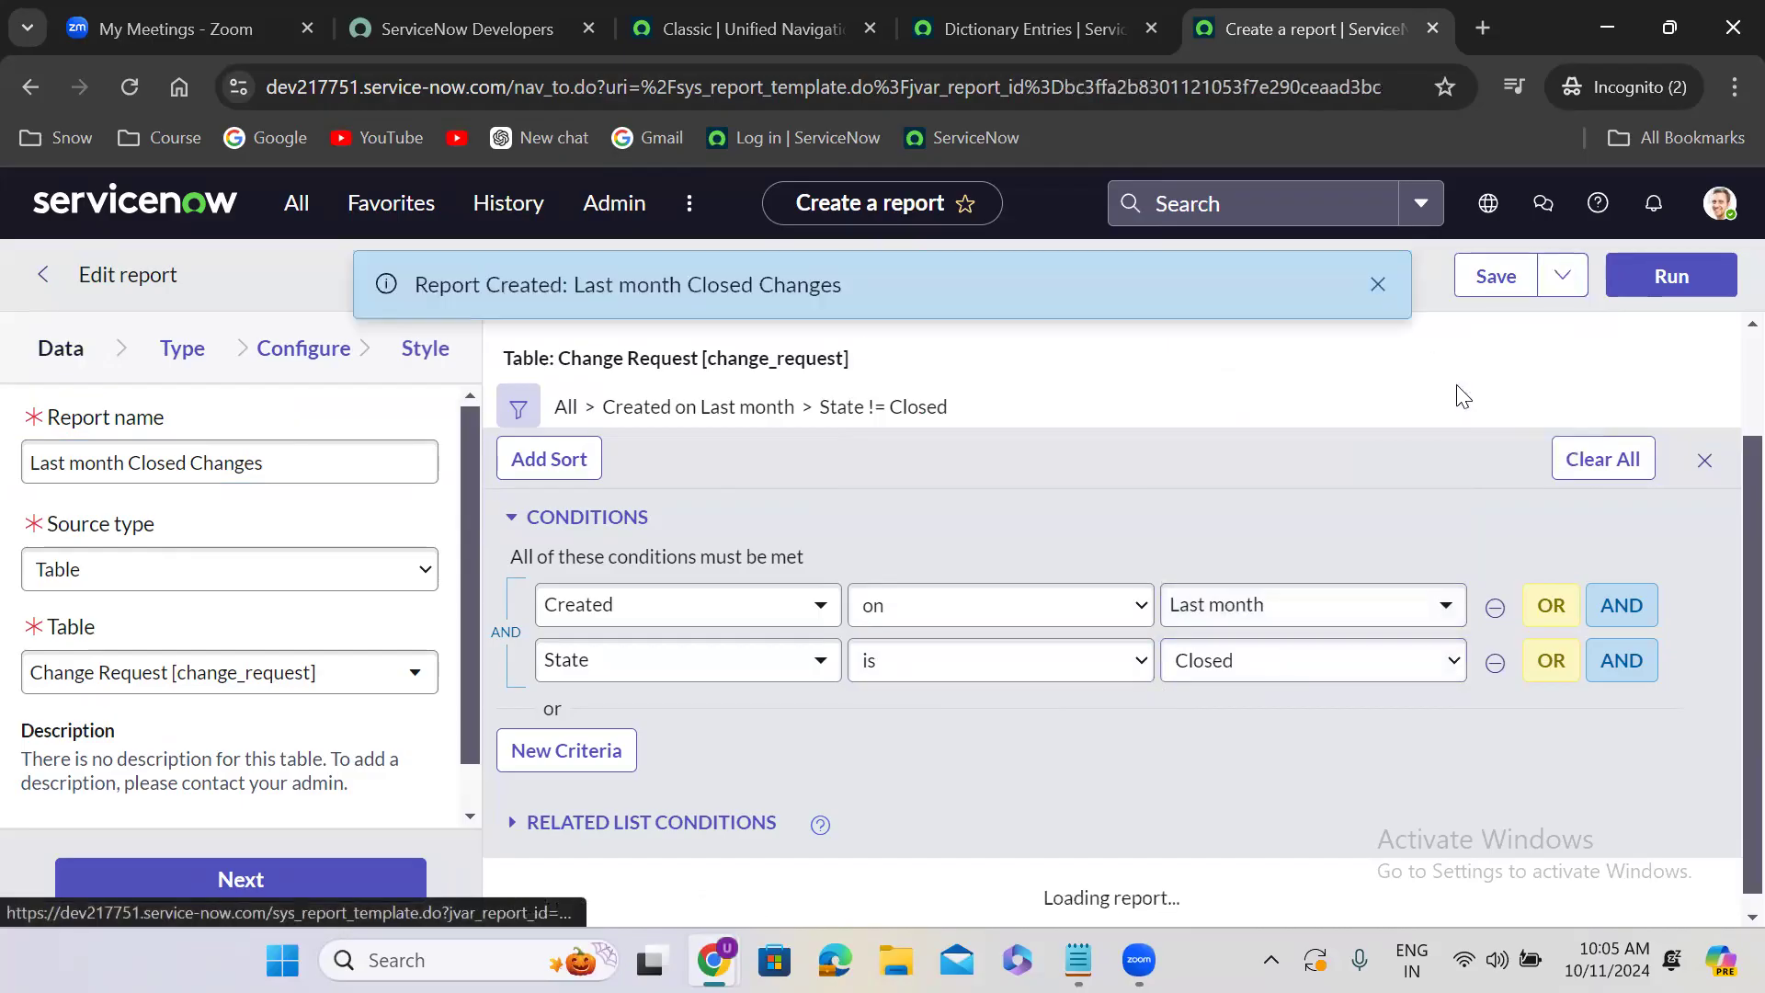
pyautogui.click(1376, 287)
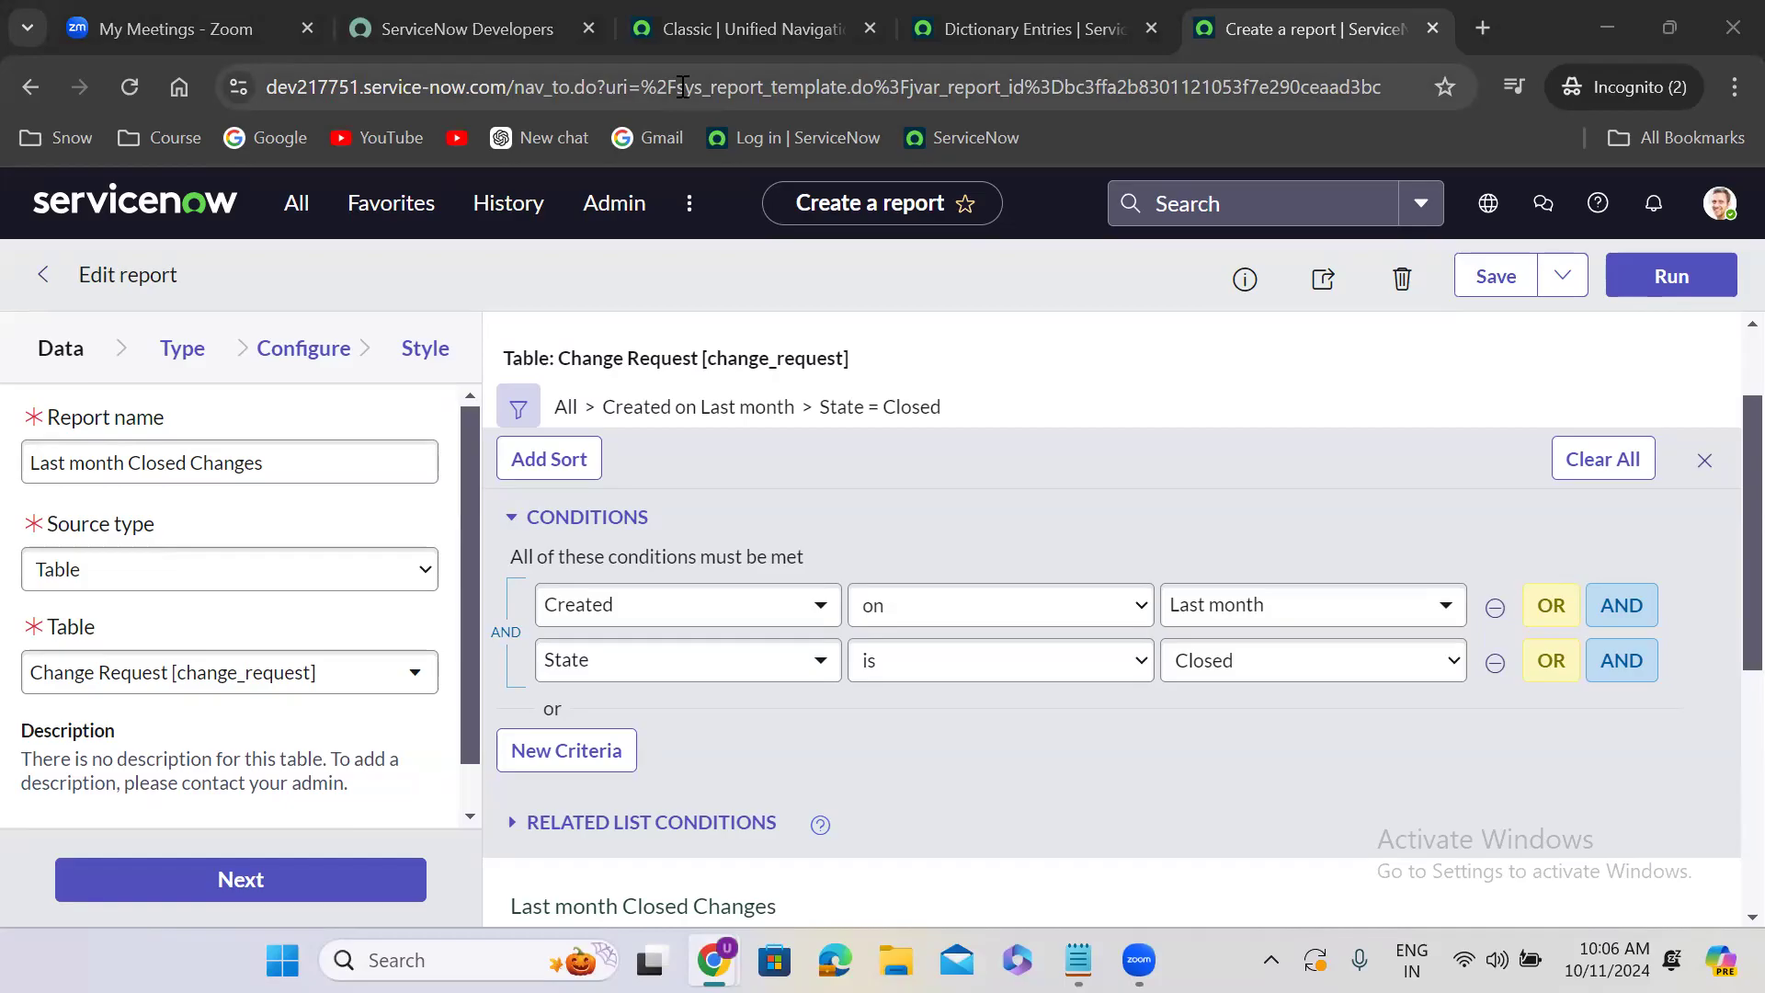
# - In the ServiceNow home page tab, find "reports" in the navigator, open View / Run, and list all reports
pyautogui.click(726, 27)
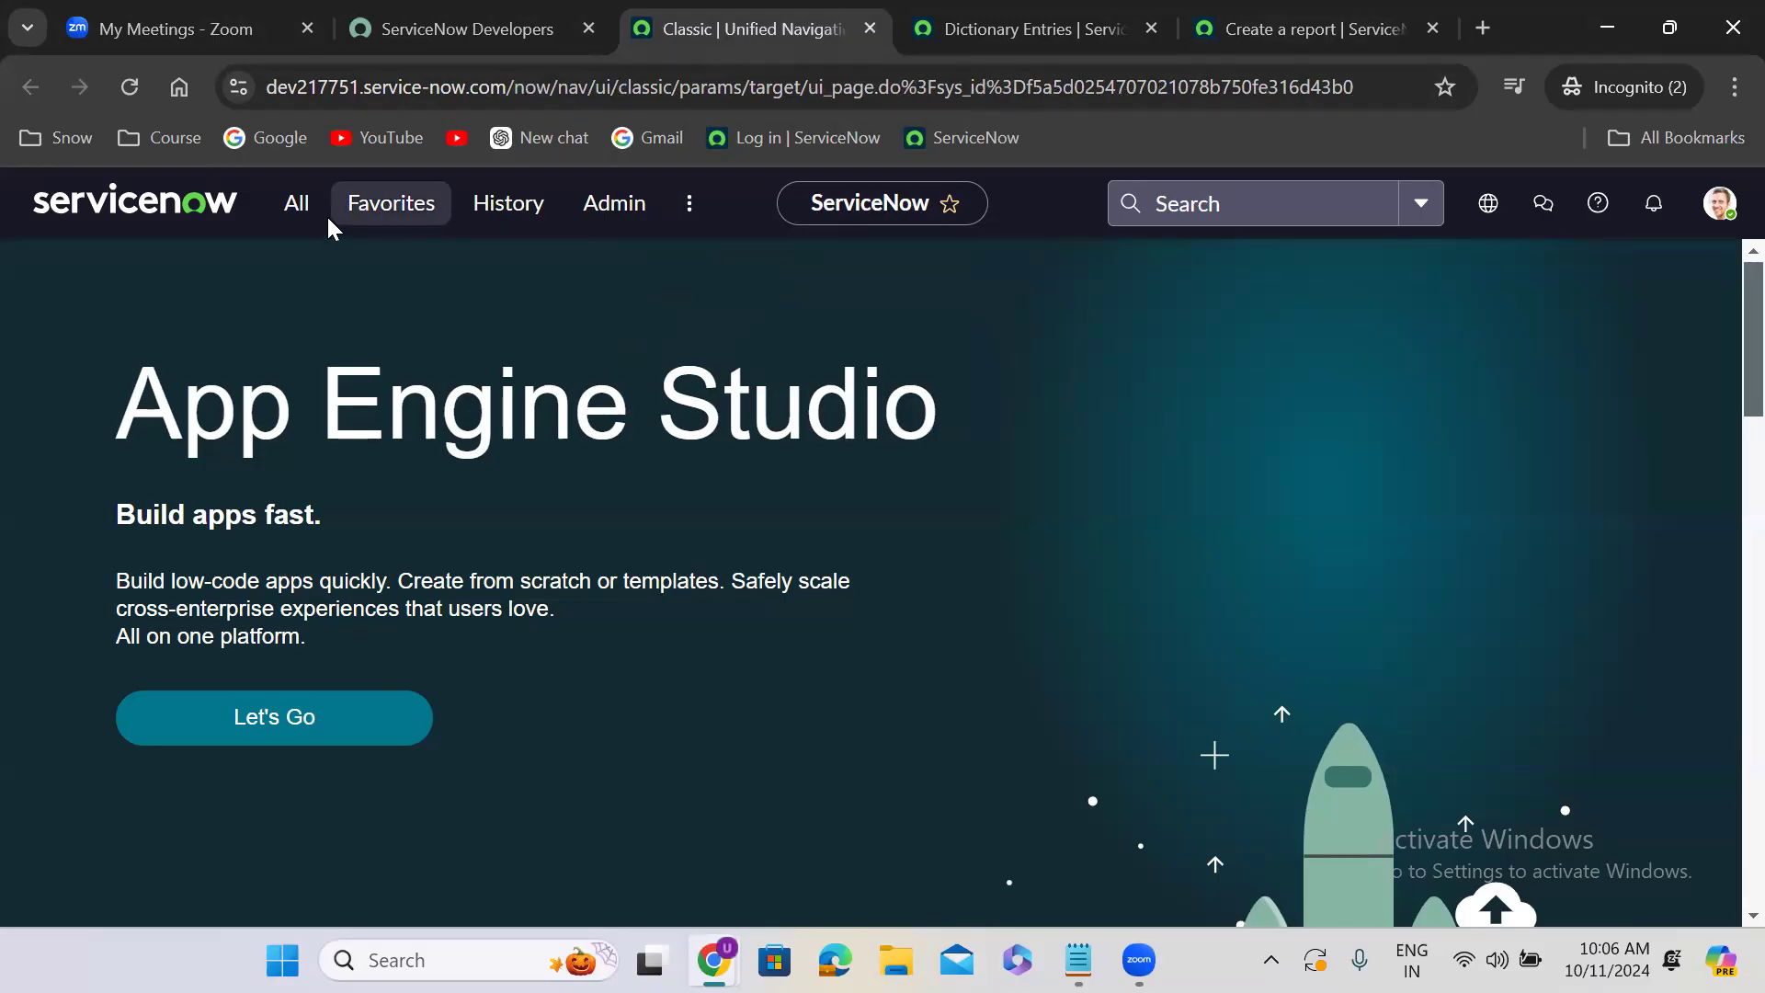
pyautogui.click(297, 220)
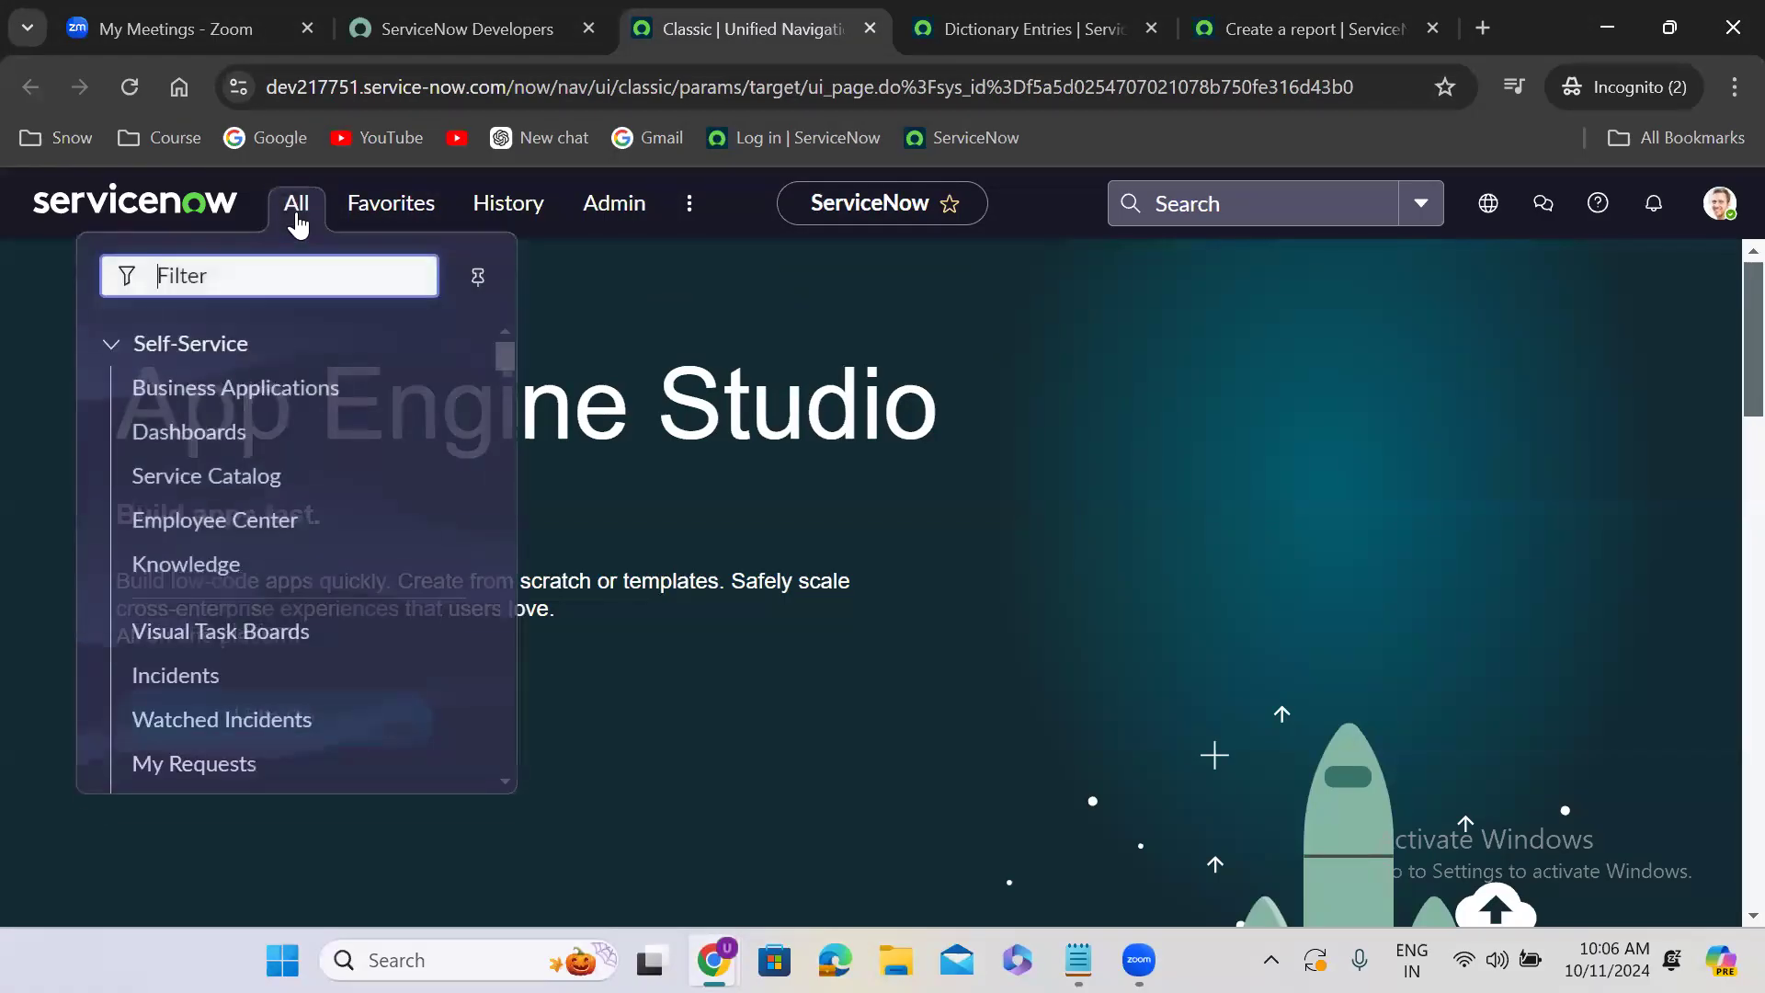
pyautogui.write('re')
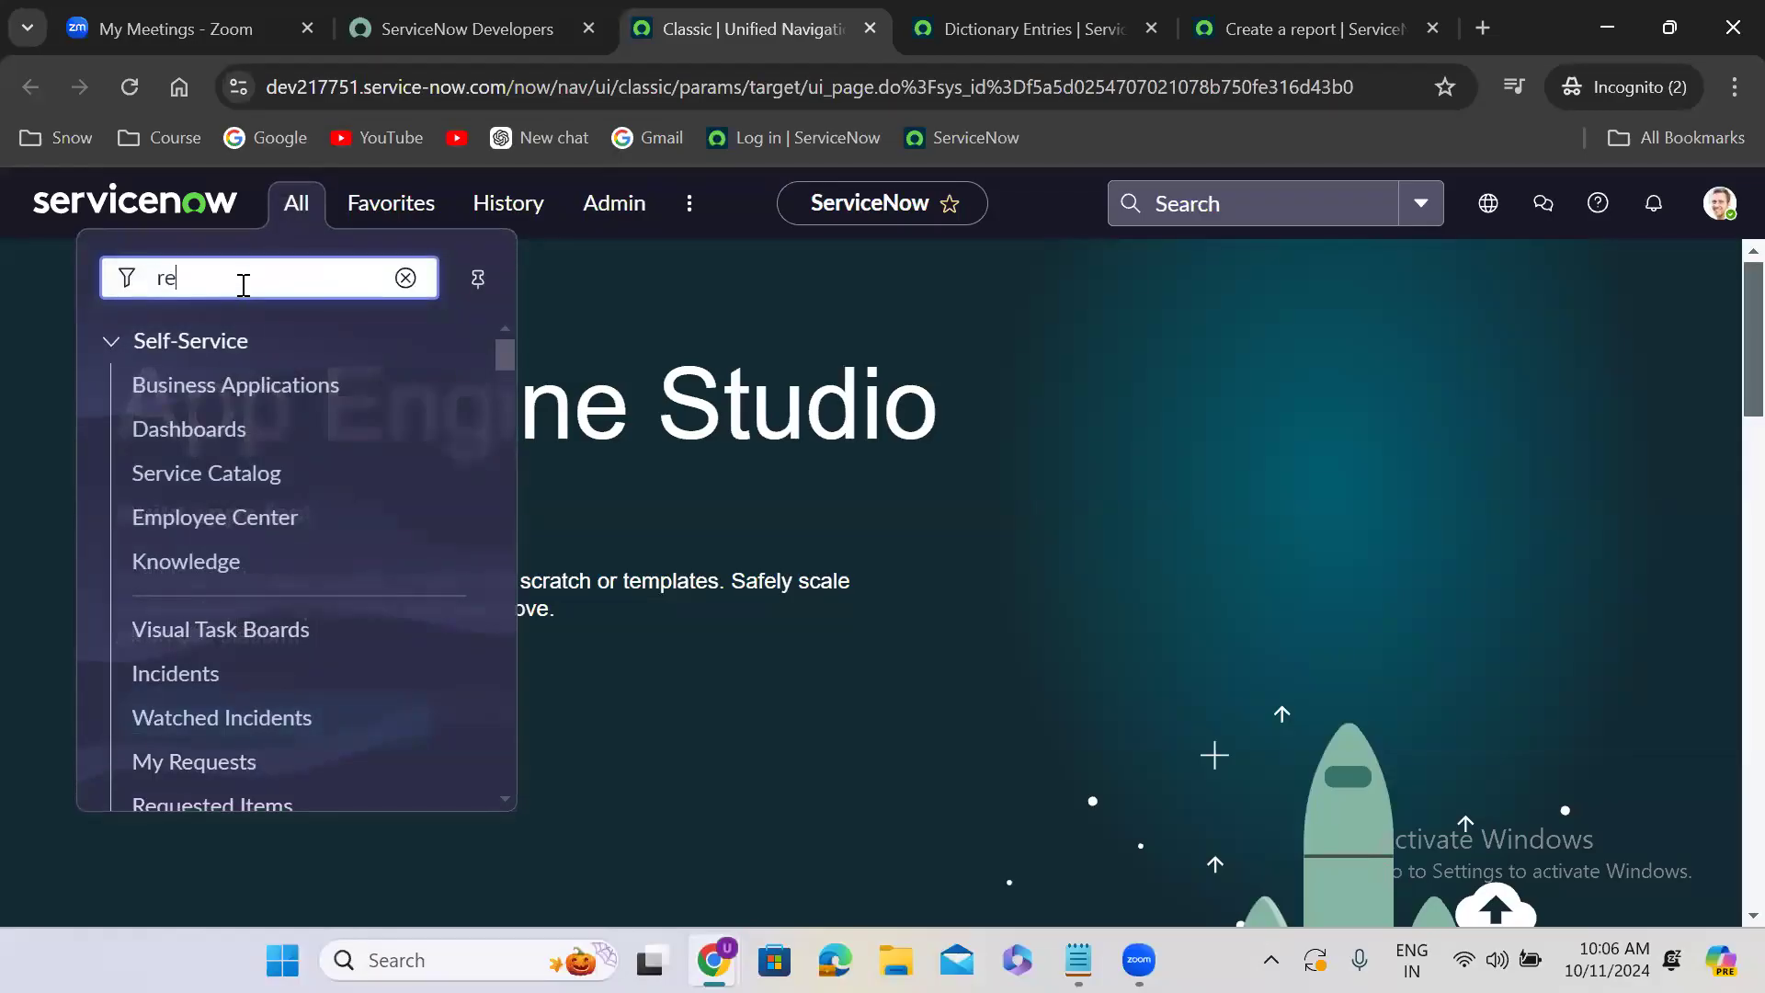
pyautogui.write('ports')
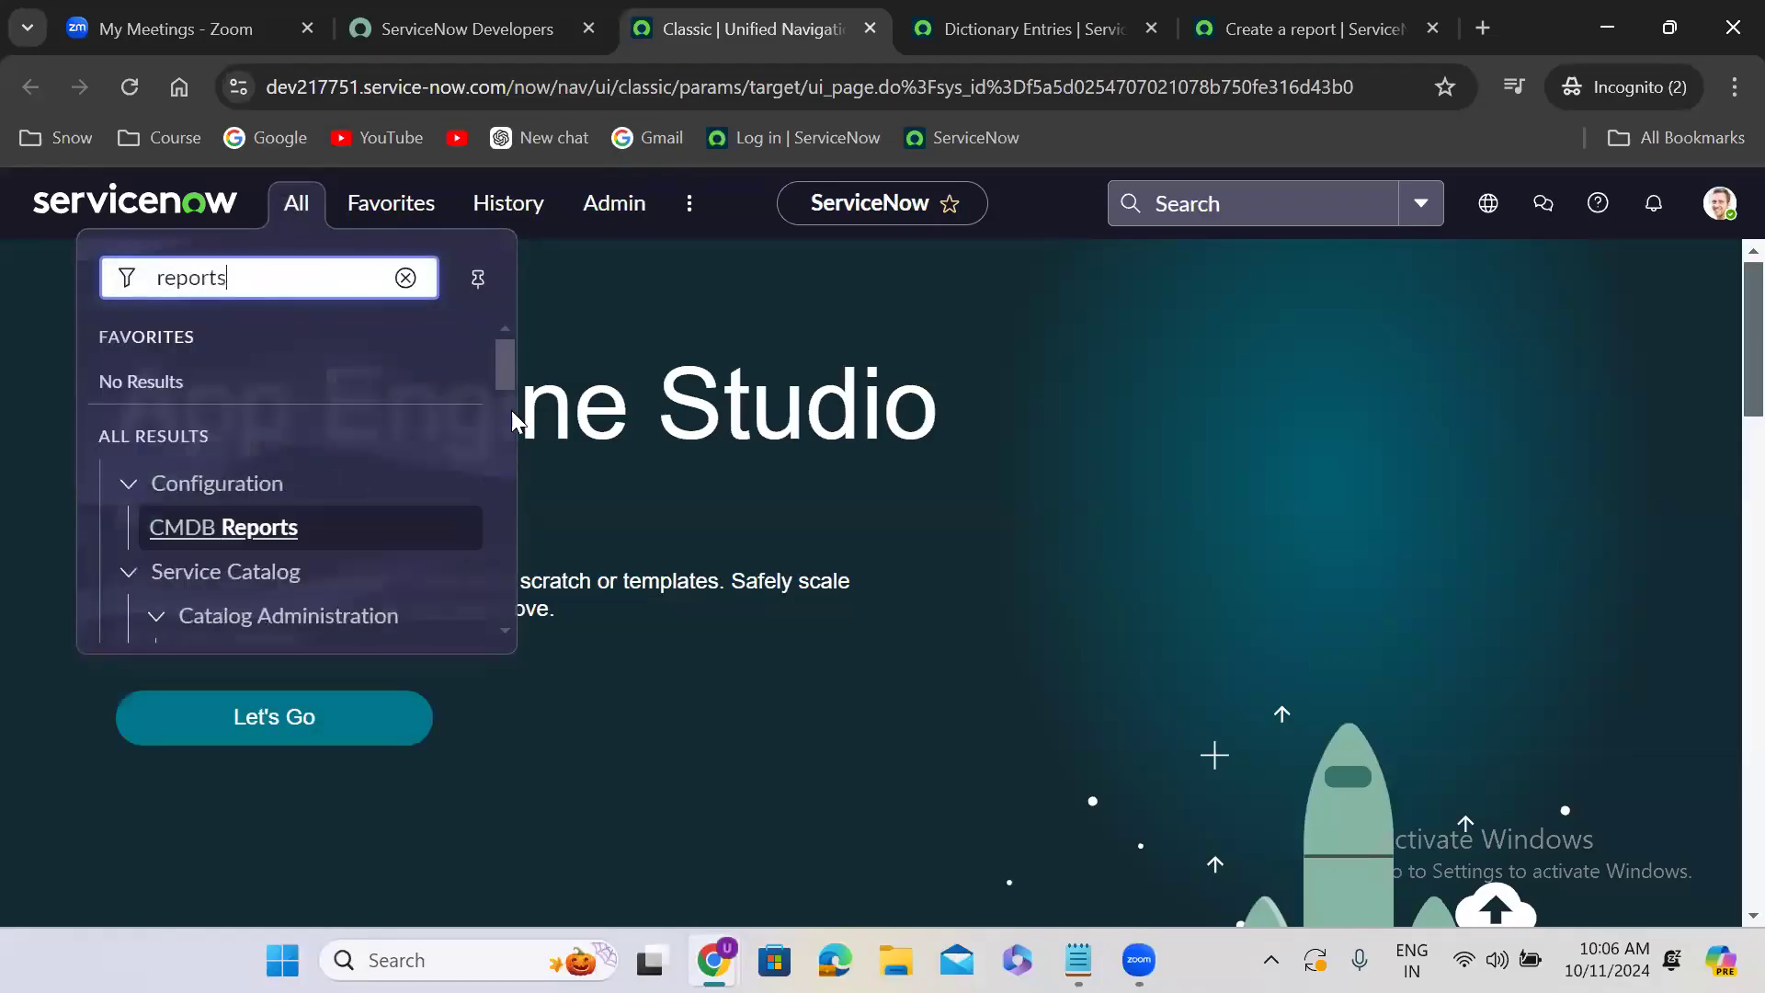
pyautogui.scroll(-15, 504, 445)
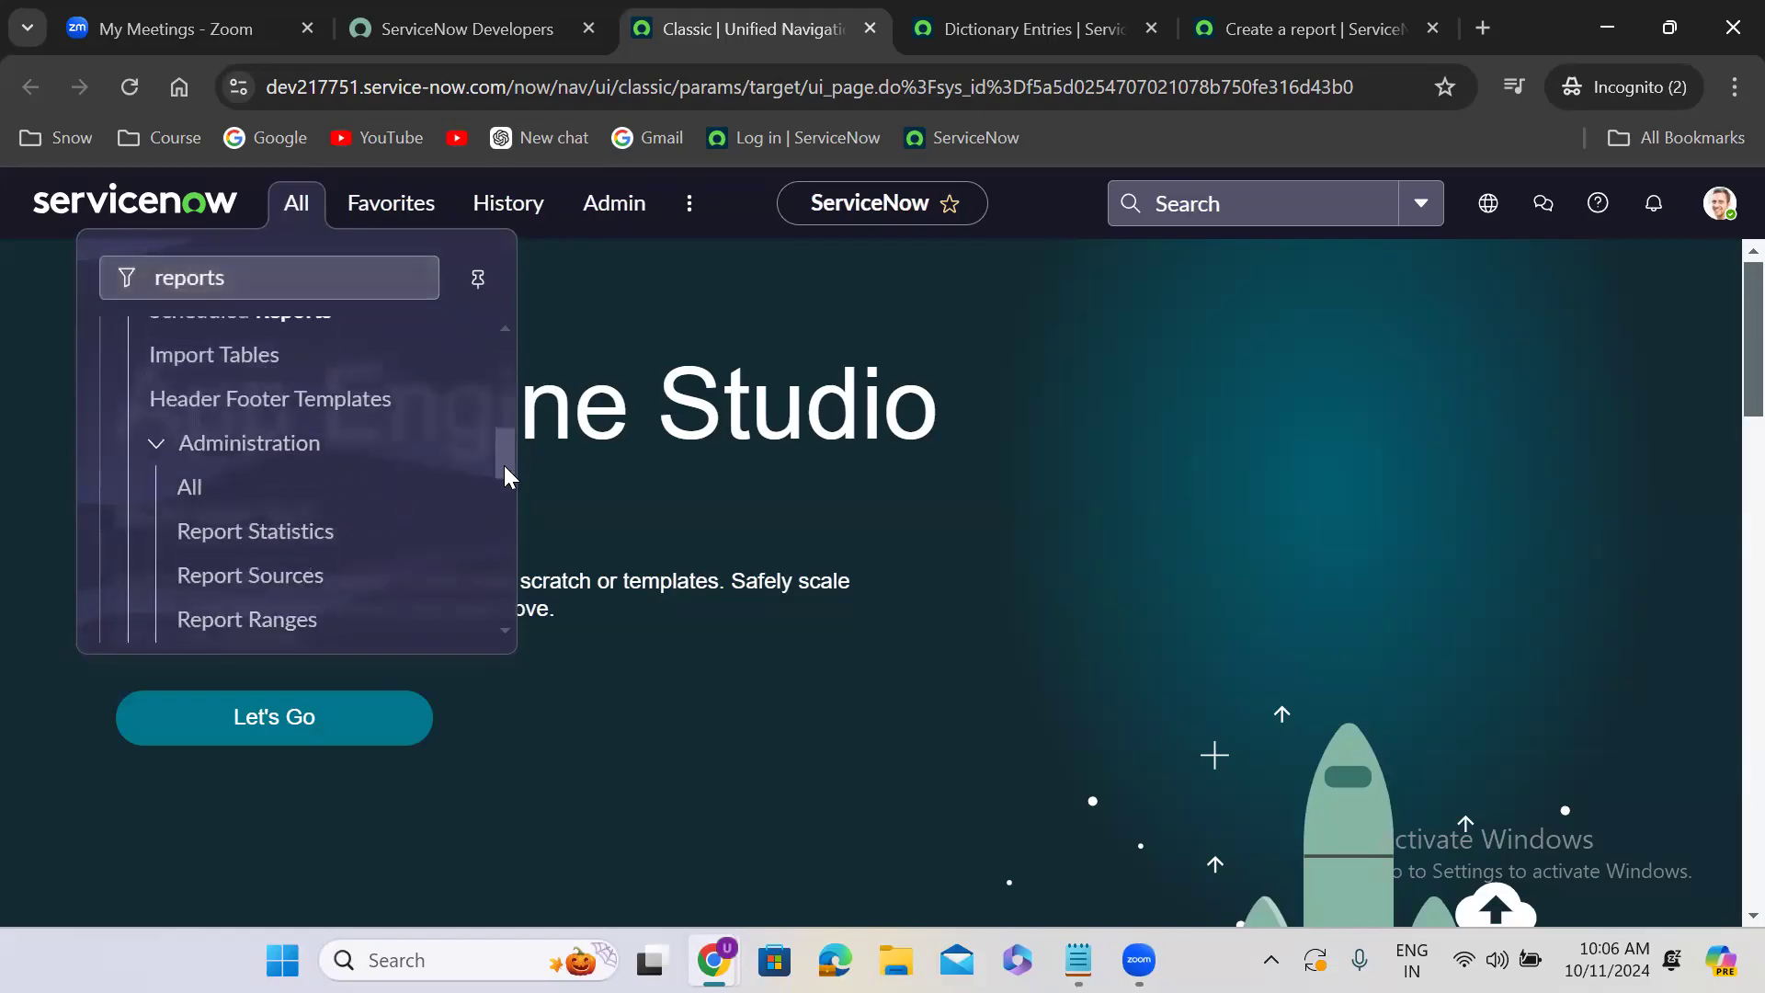
pyautogui.moveTo(513, 558); pyautogui.dragTo(507, 423)
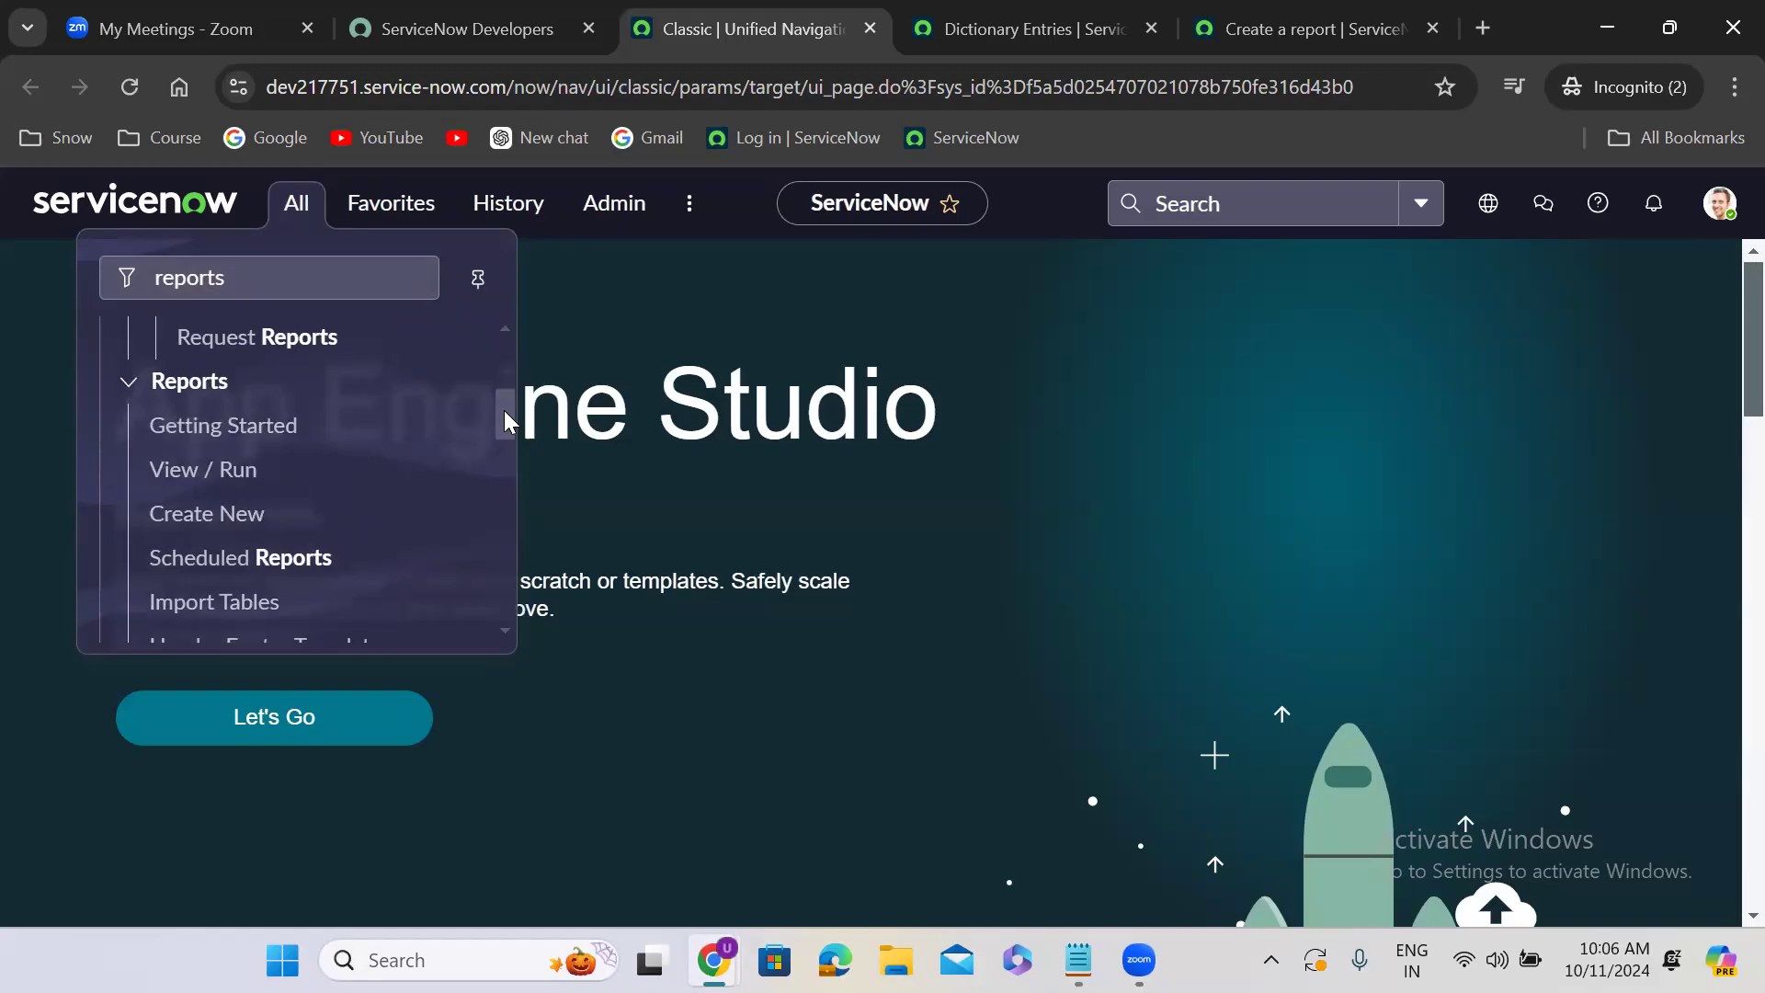
pyautogui.moveTo(507, 423); pyautogui.dragTo(507, 428)
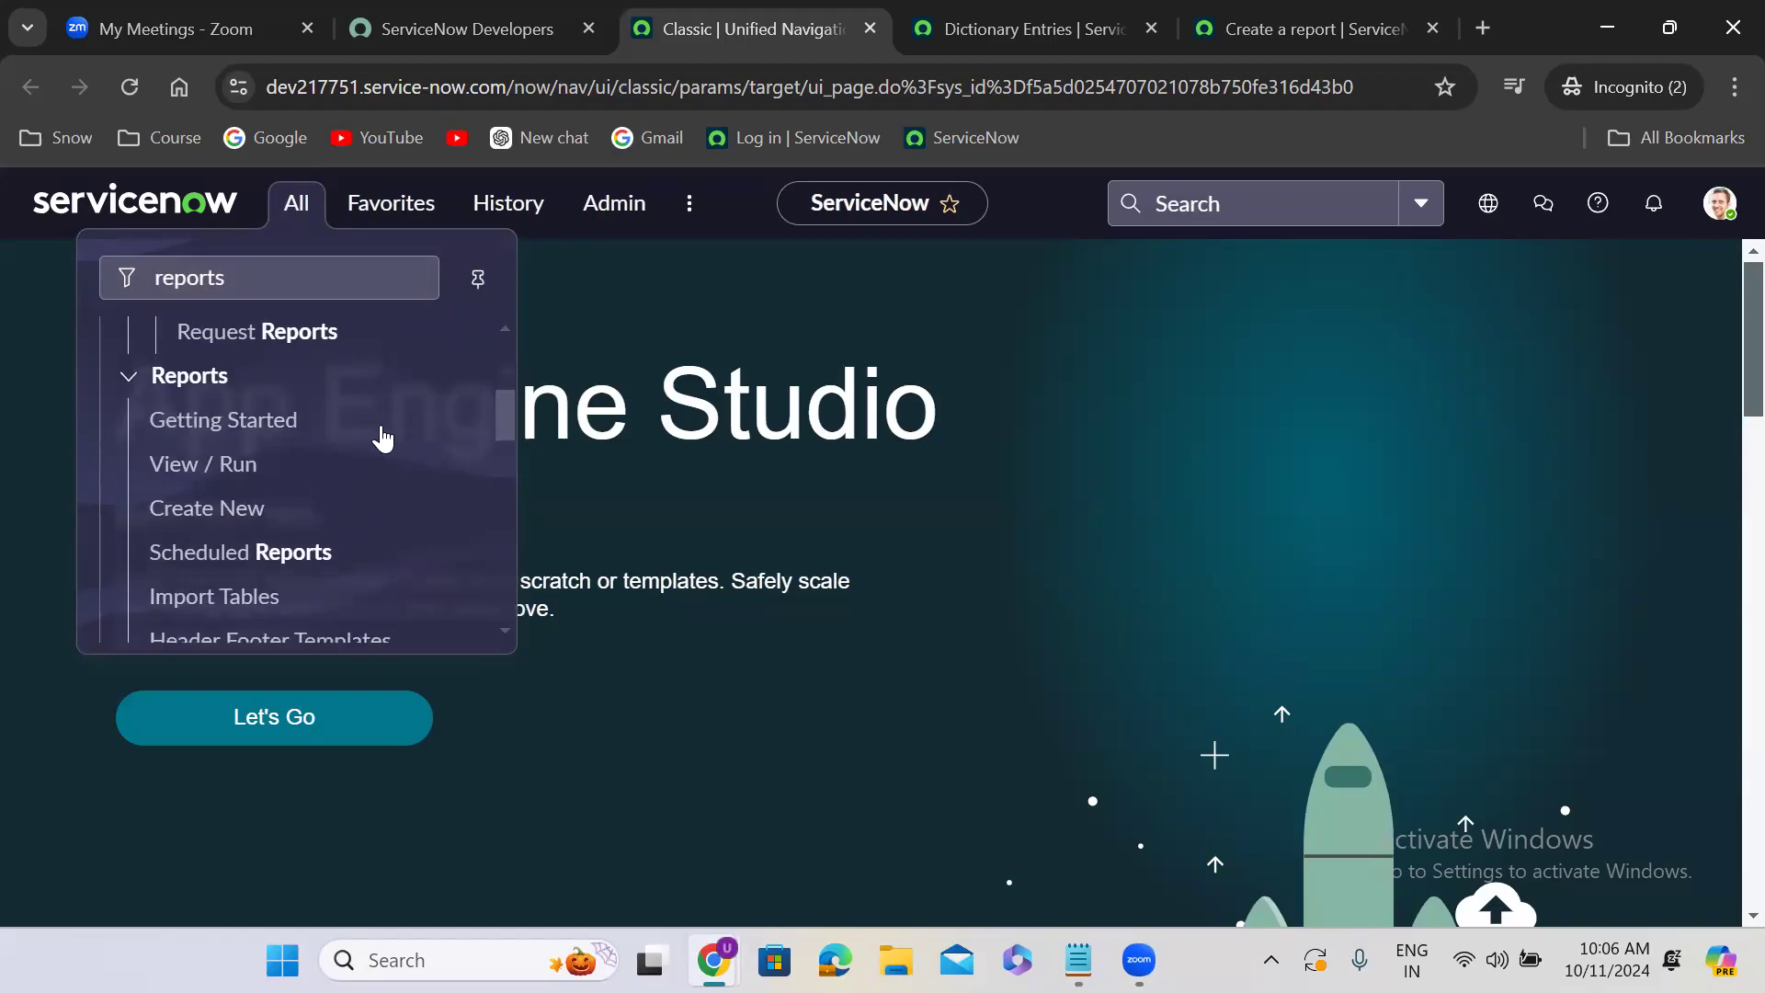
pyautogui.click(231, 485)
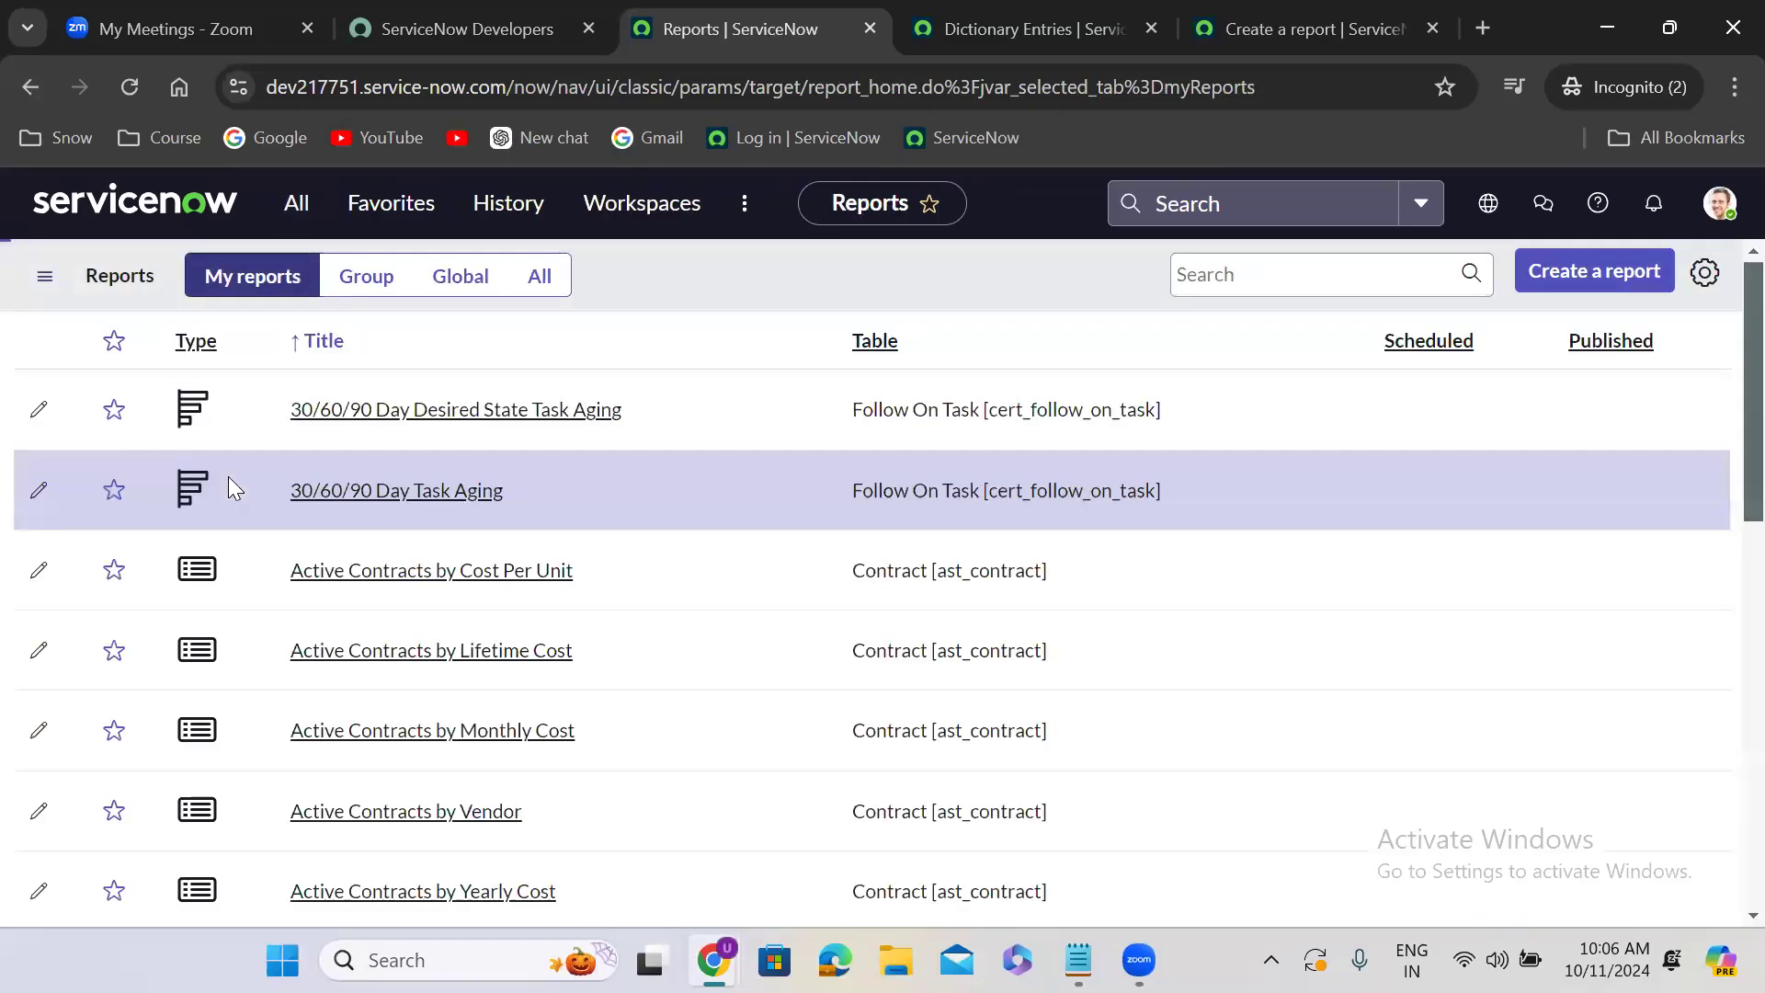
pyautogui.click(542, 274)
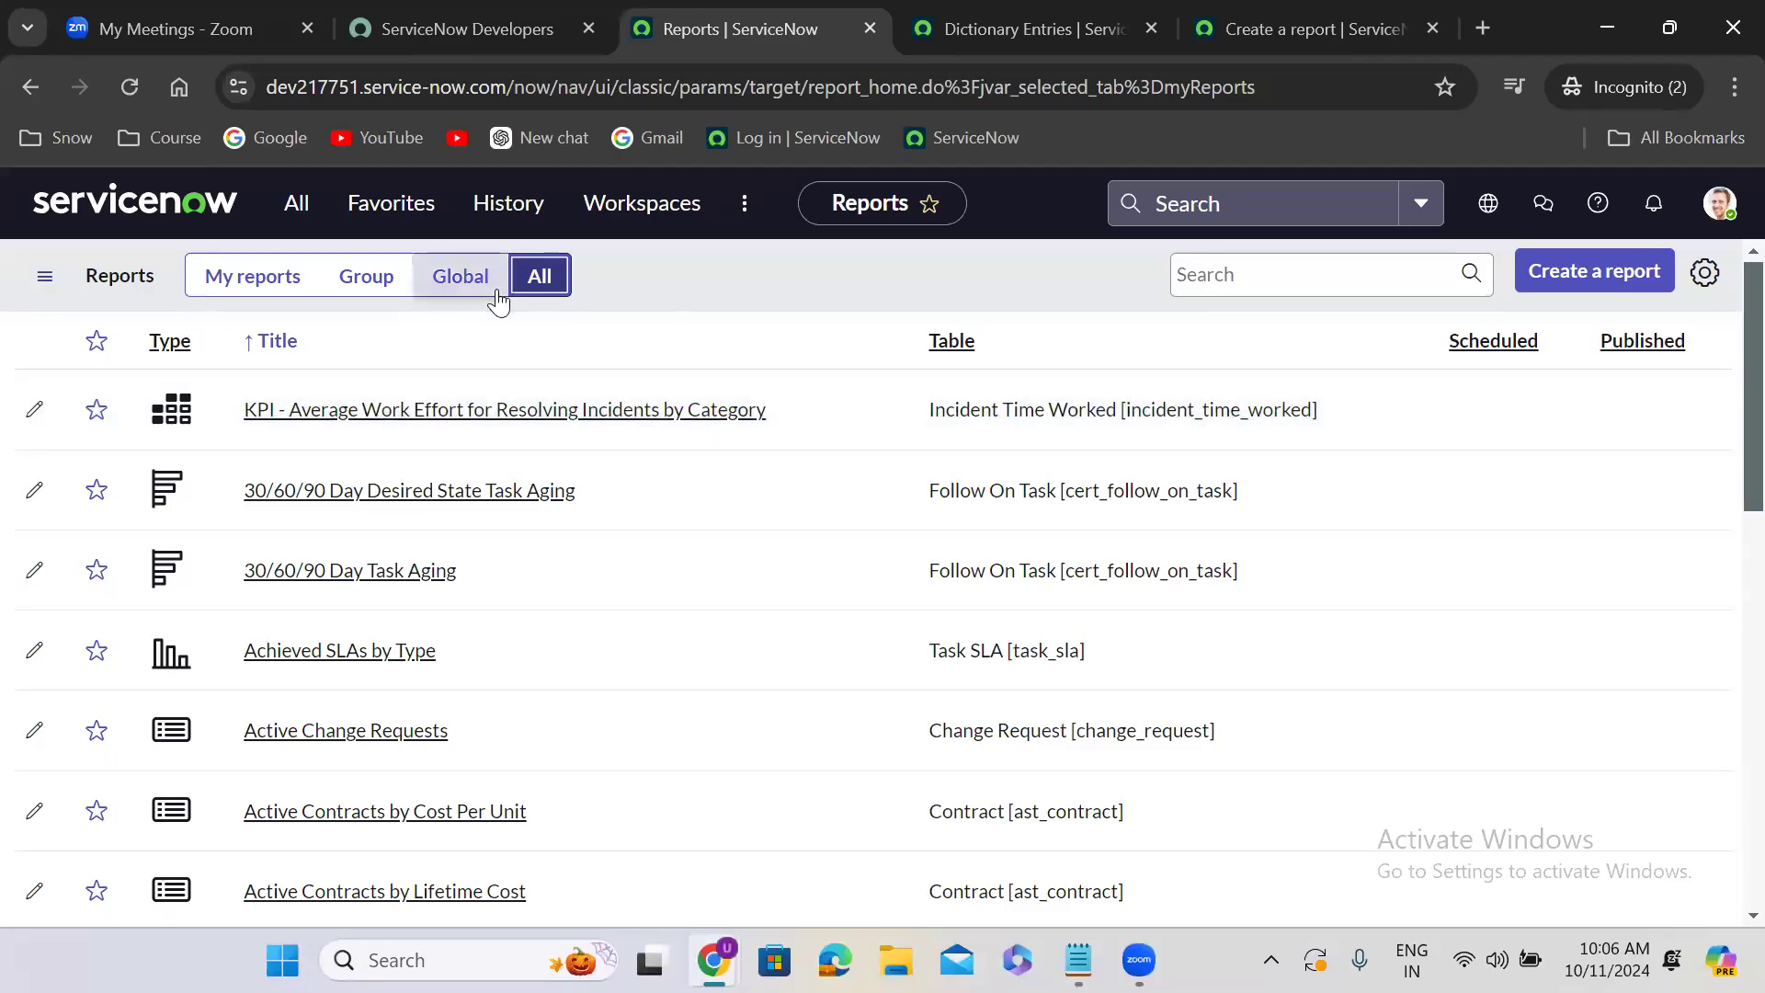
# - Restrict the reports list to My reports, look at its column configuration, and check the sort order by title
pyautogui.click(283, 296)
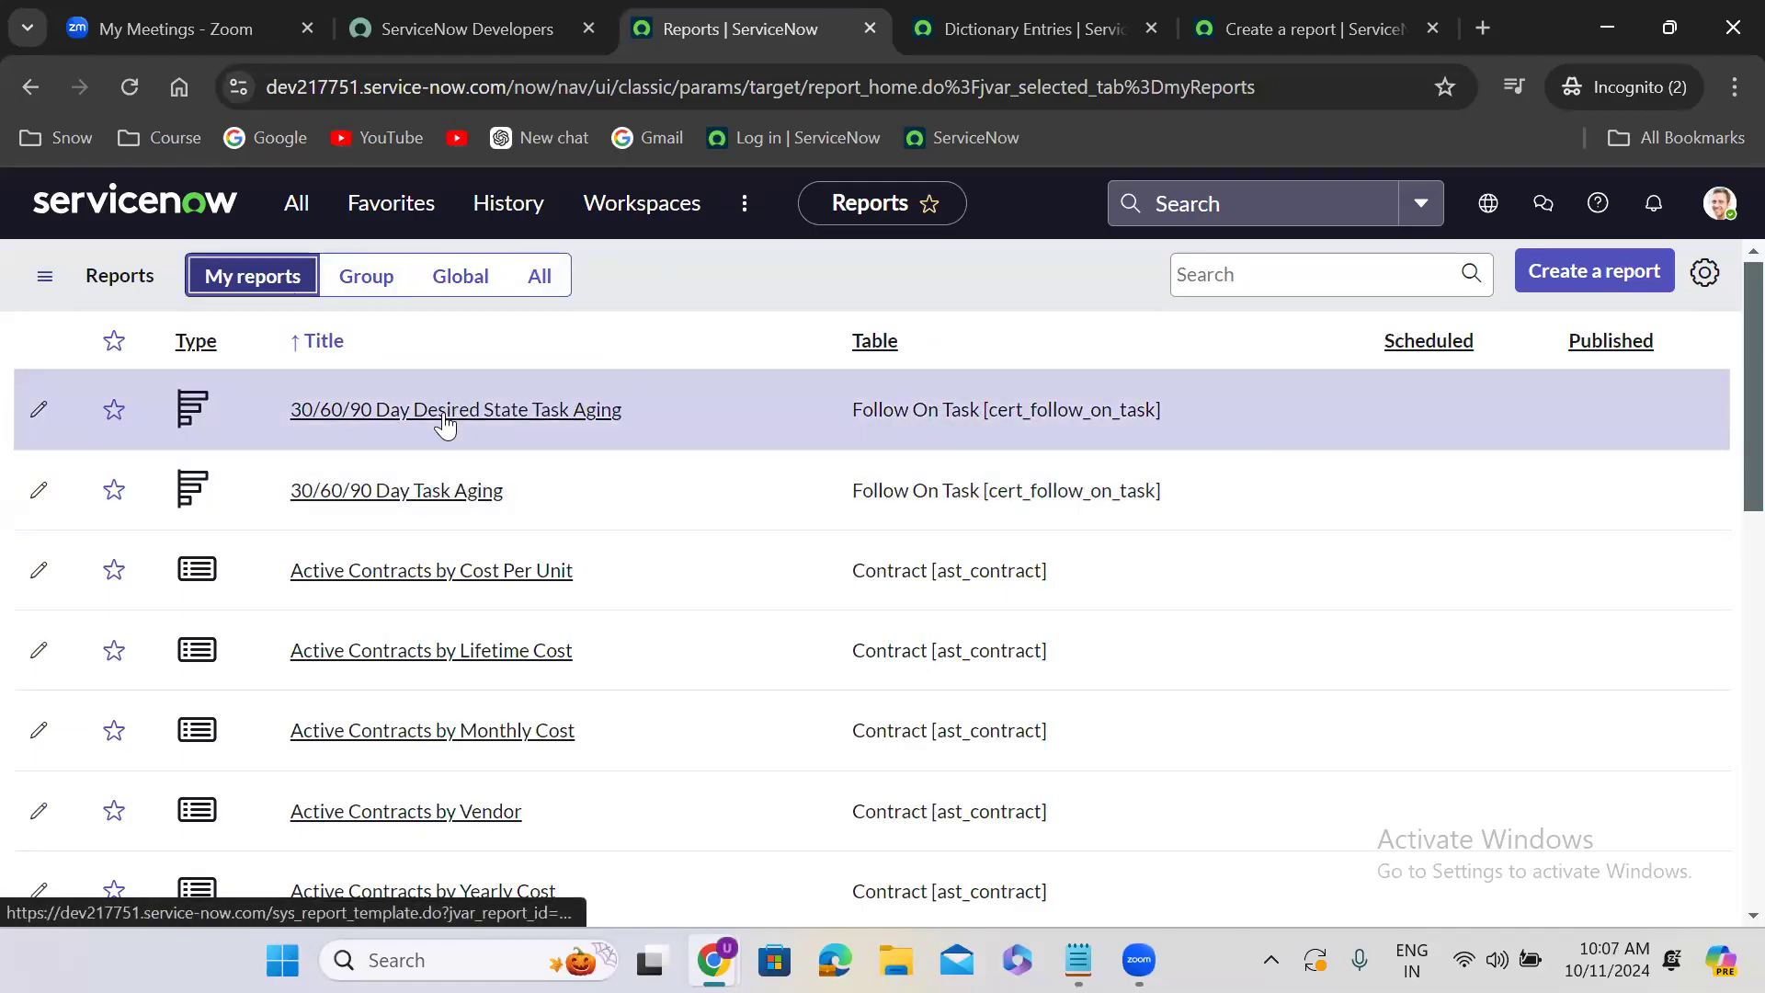
pyautogui.click(1703, 275)
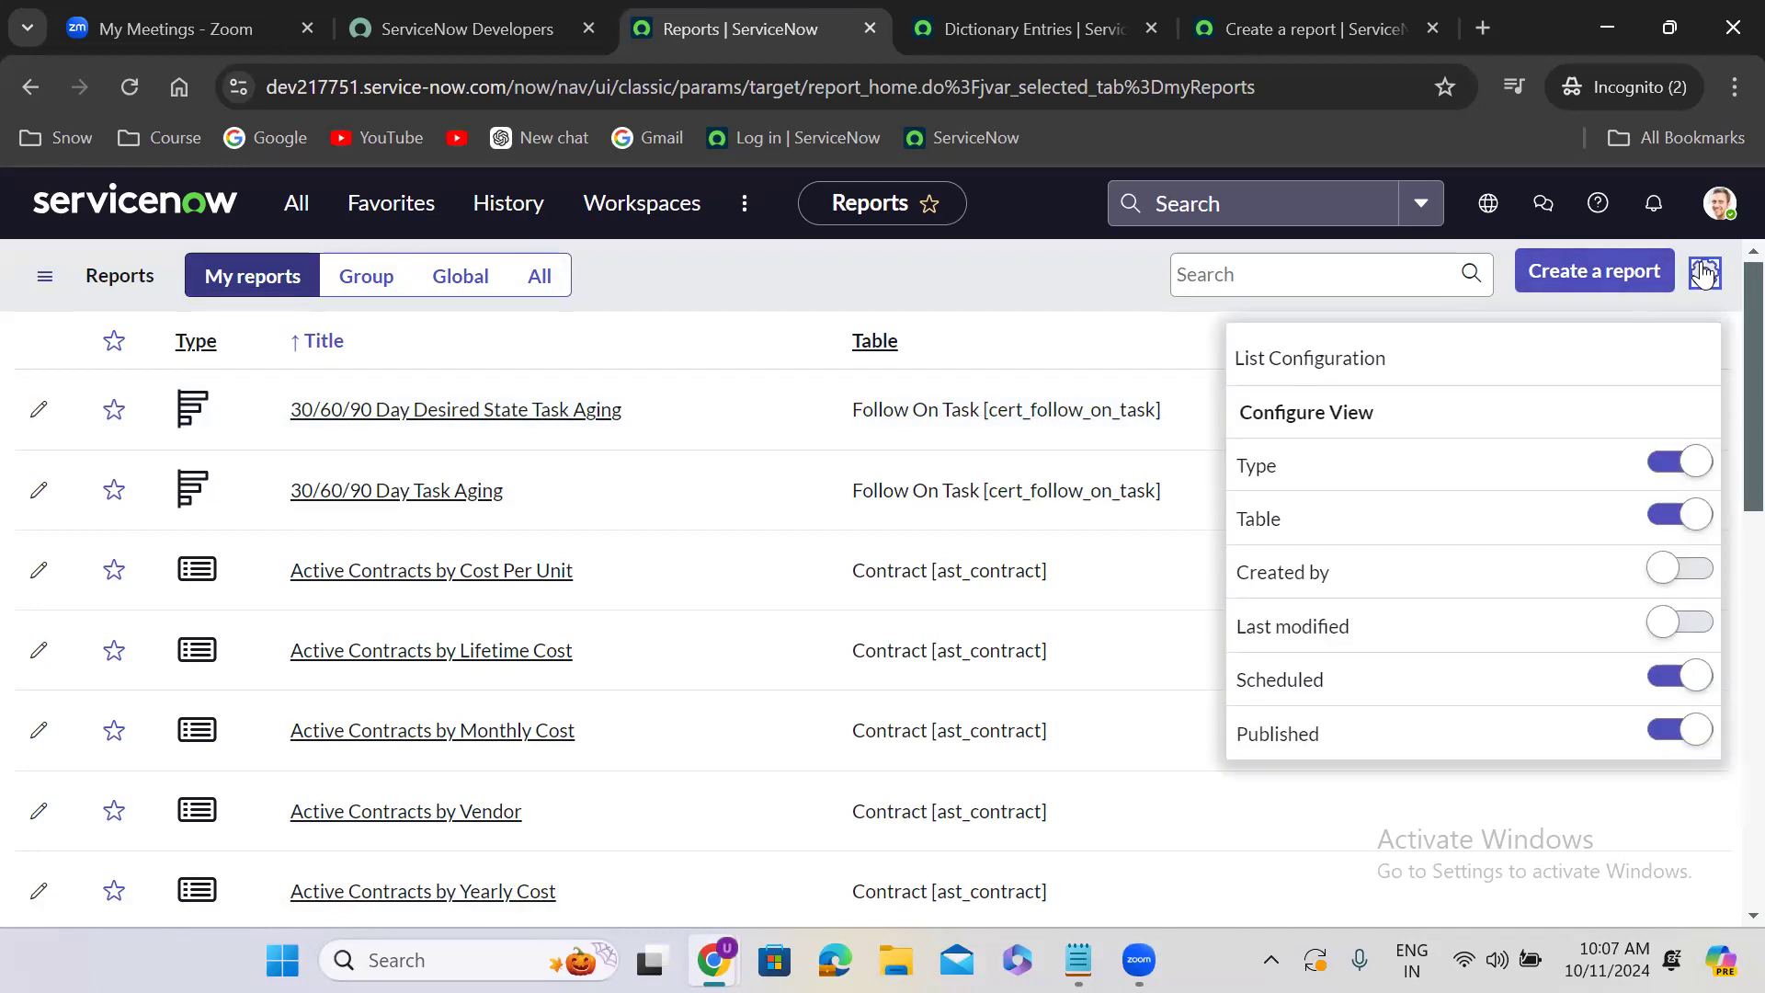
pyautogui.click(723, 341)
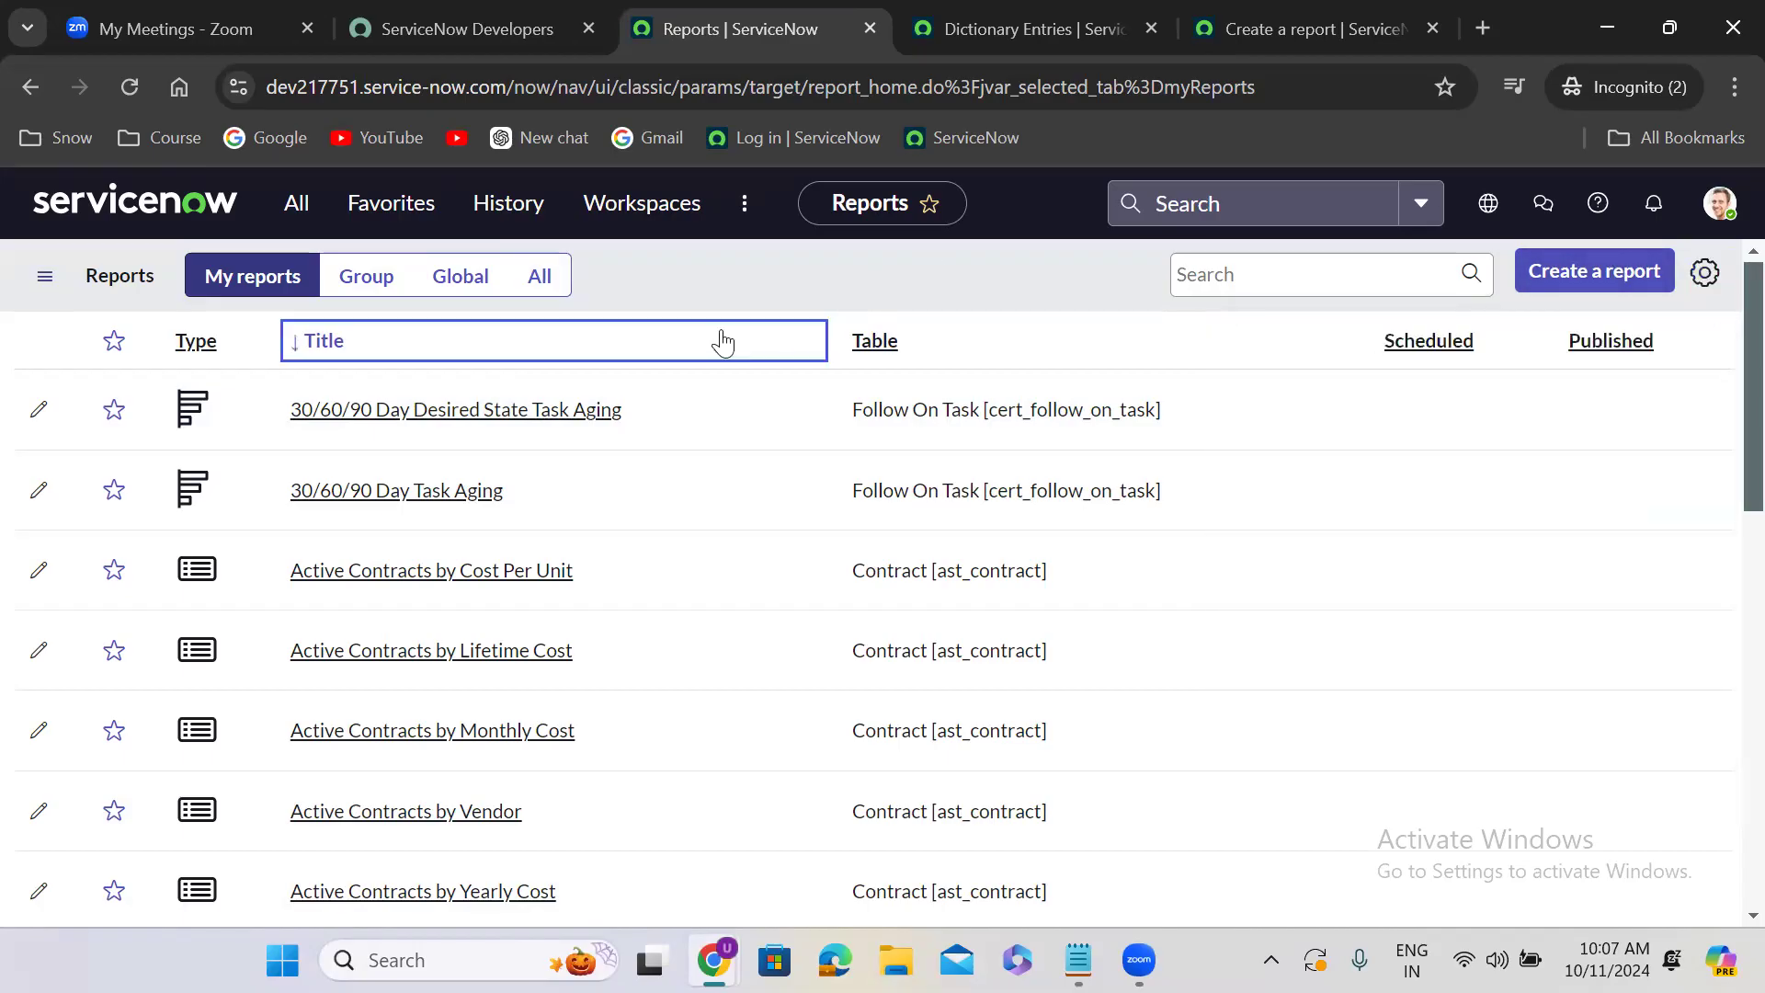
pyautogui.click(723, 341)
# - Search the reports for "last month" and filter the list to the "Last month open incidents" report
pyautogui.click(1216, 267)
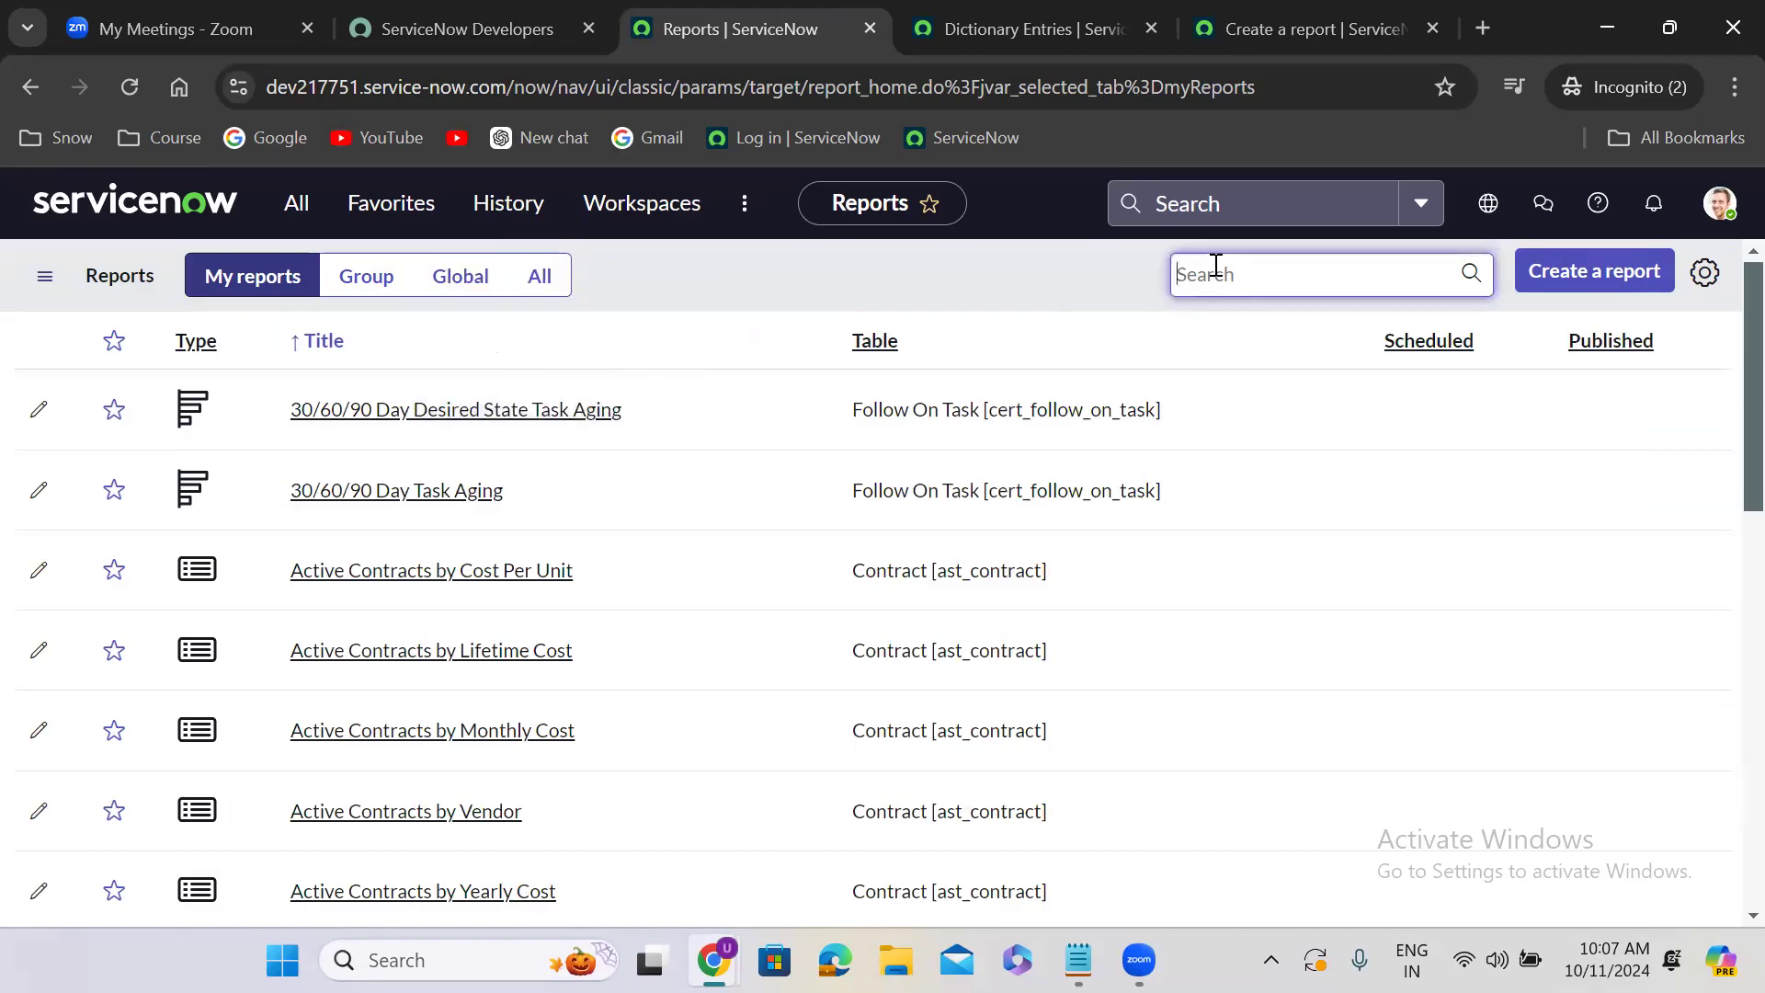
pyautogui.write('last')
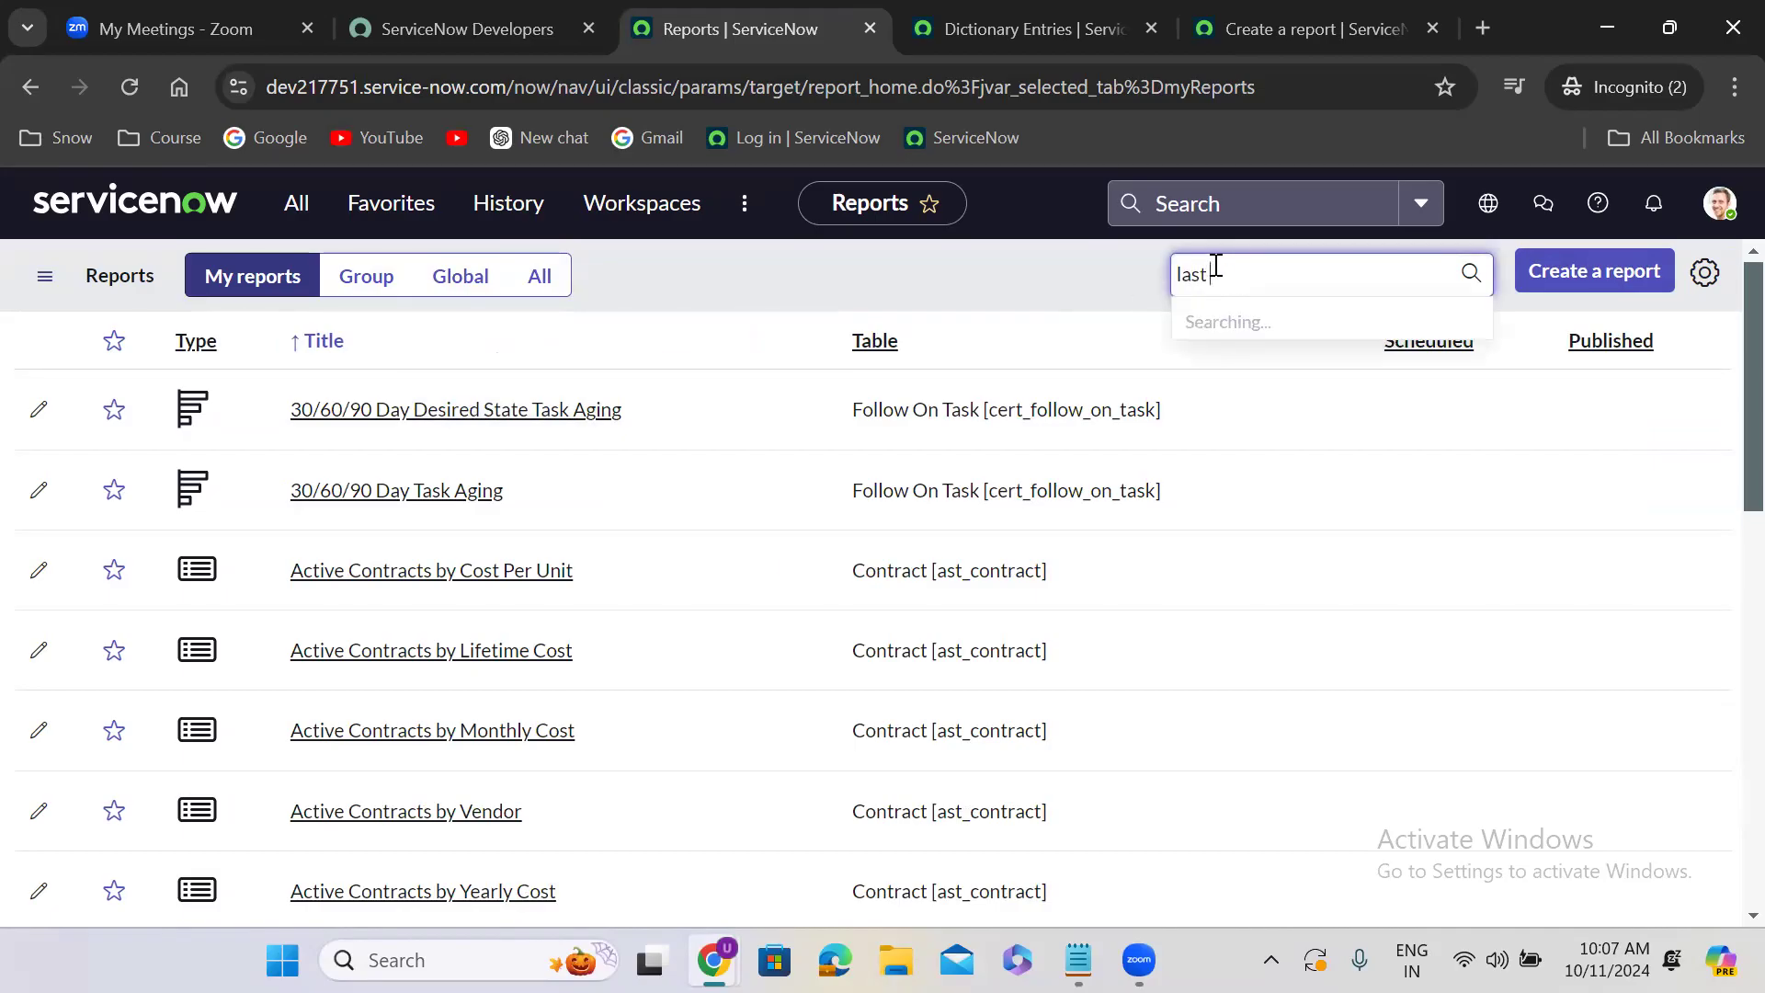
pyautogui.write(' month')
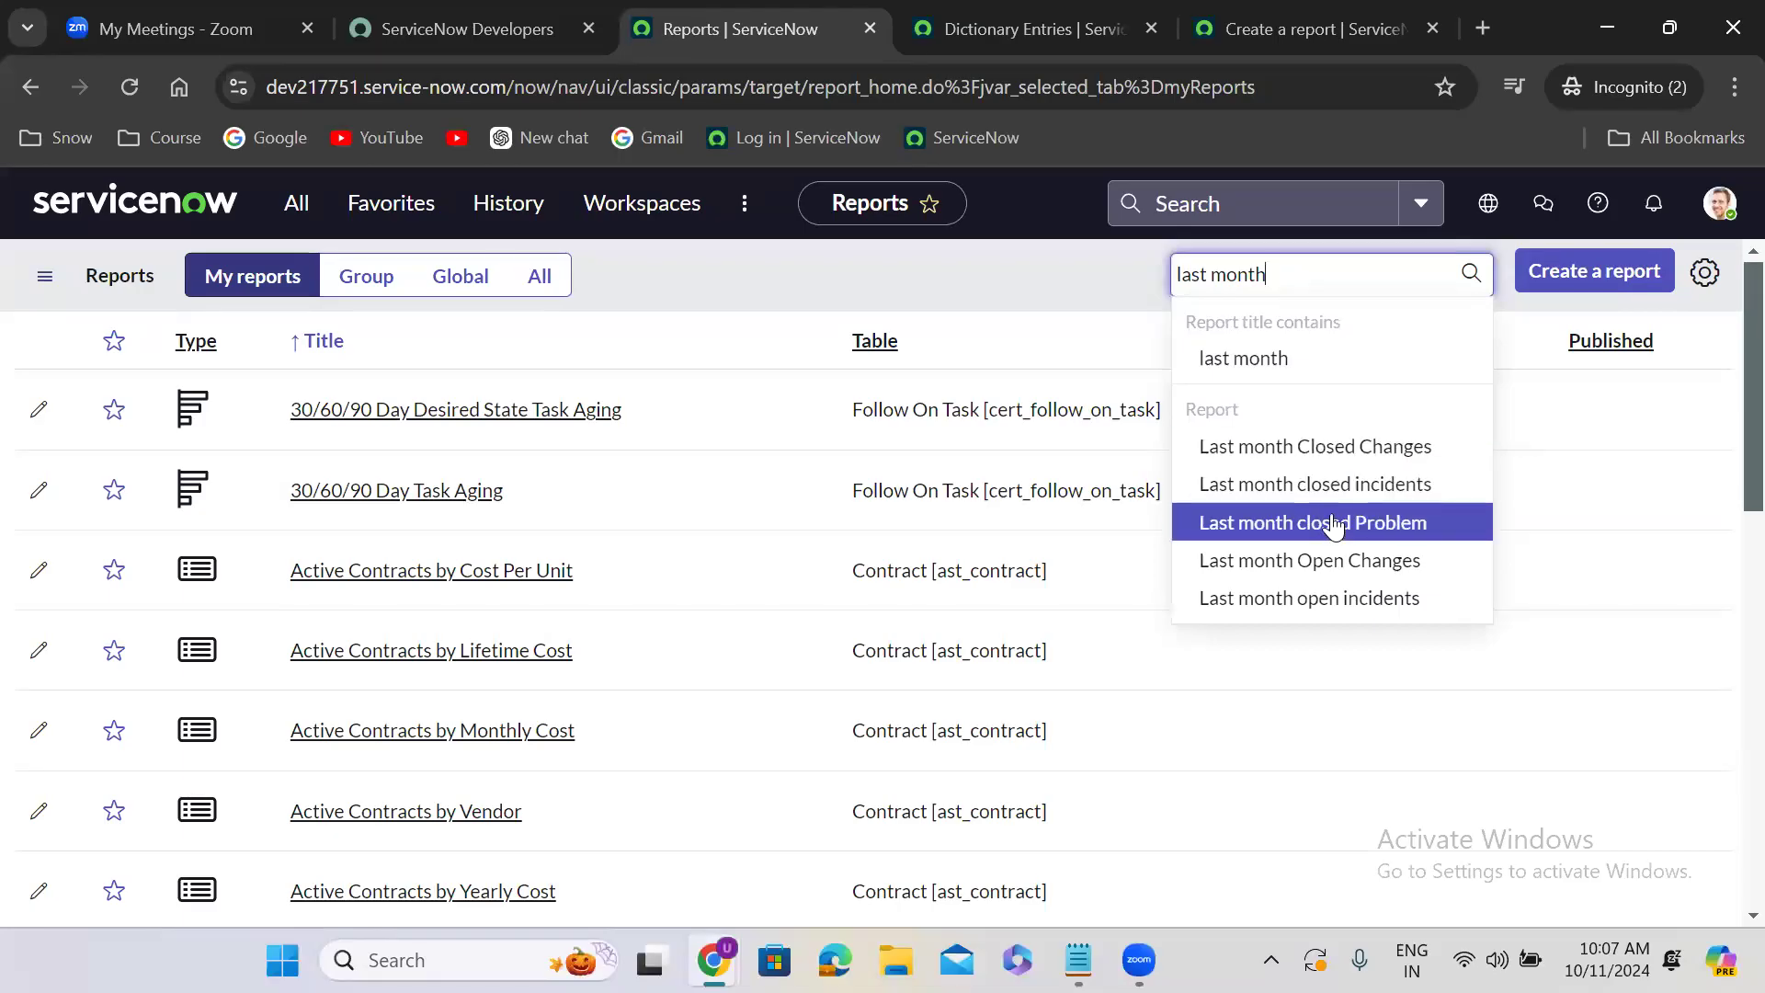
pyautogui.click(1341, 599)
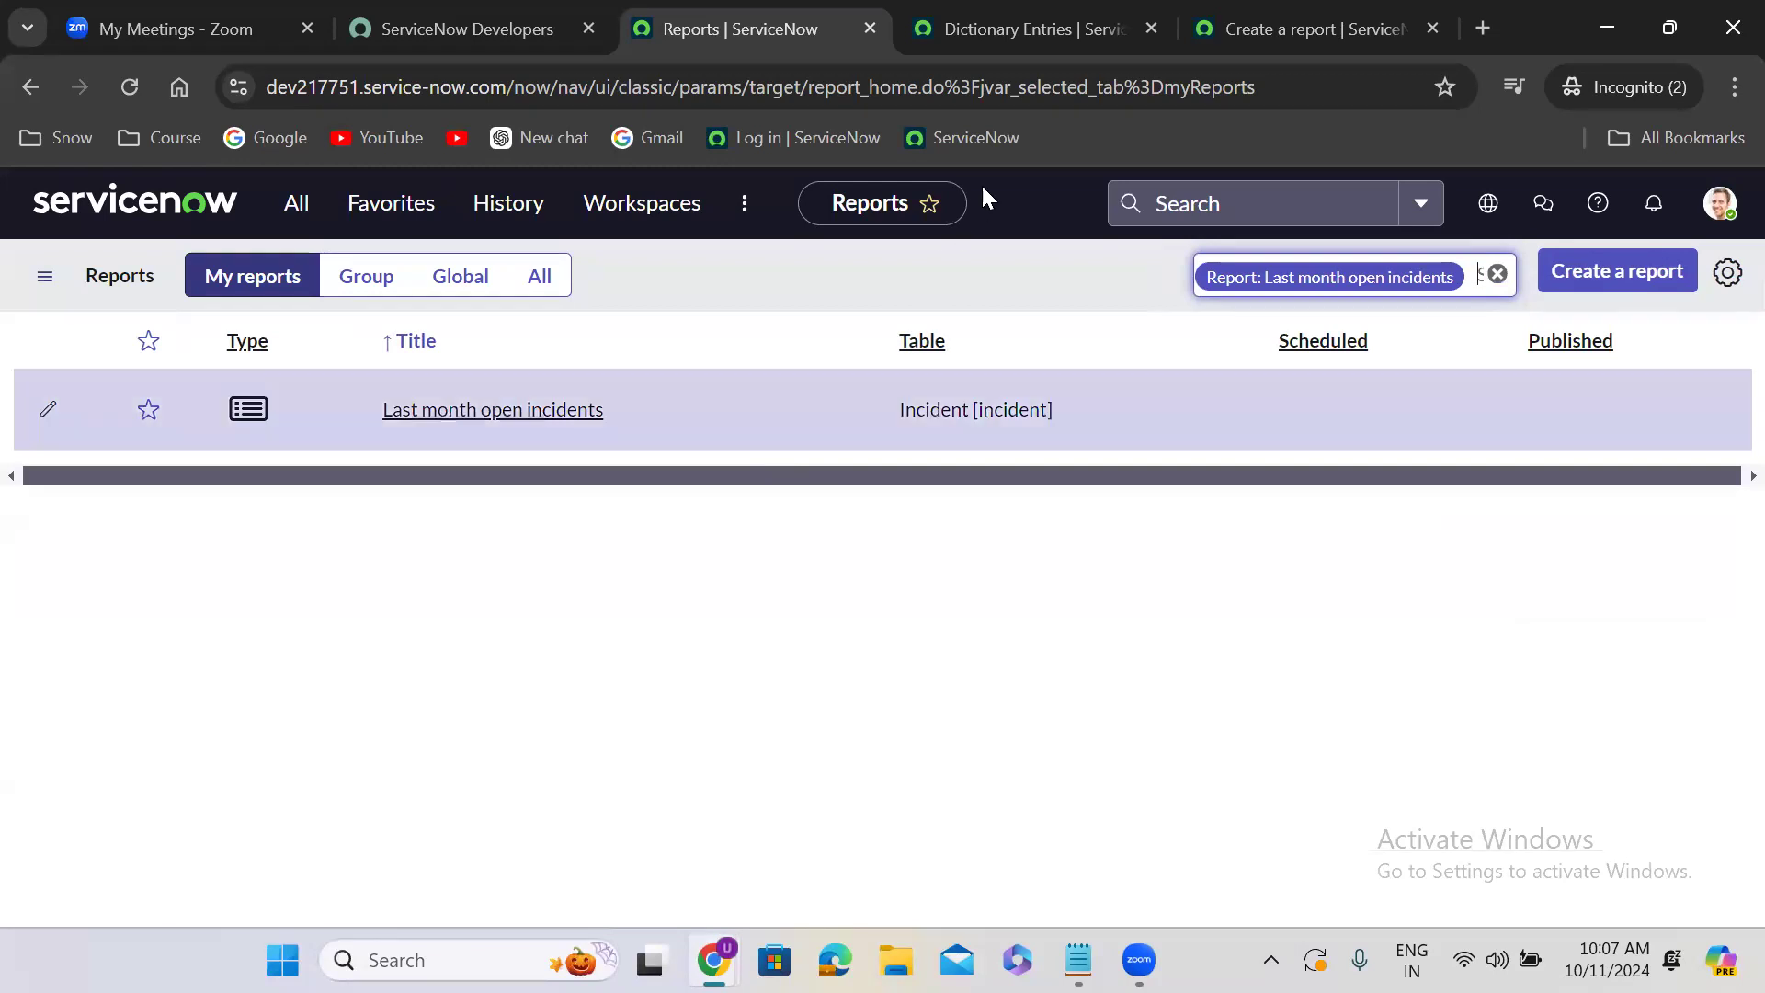
# - Glance at the report editor tab, return to the reports list, clear its filter, and search again for "last month"
pyautogui.click(1264, 11)
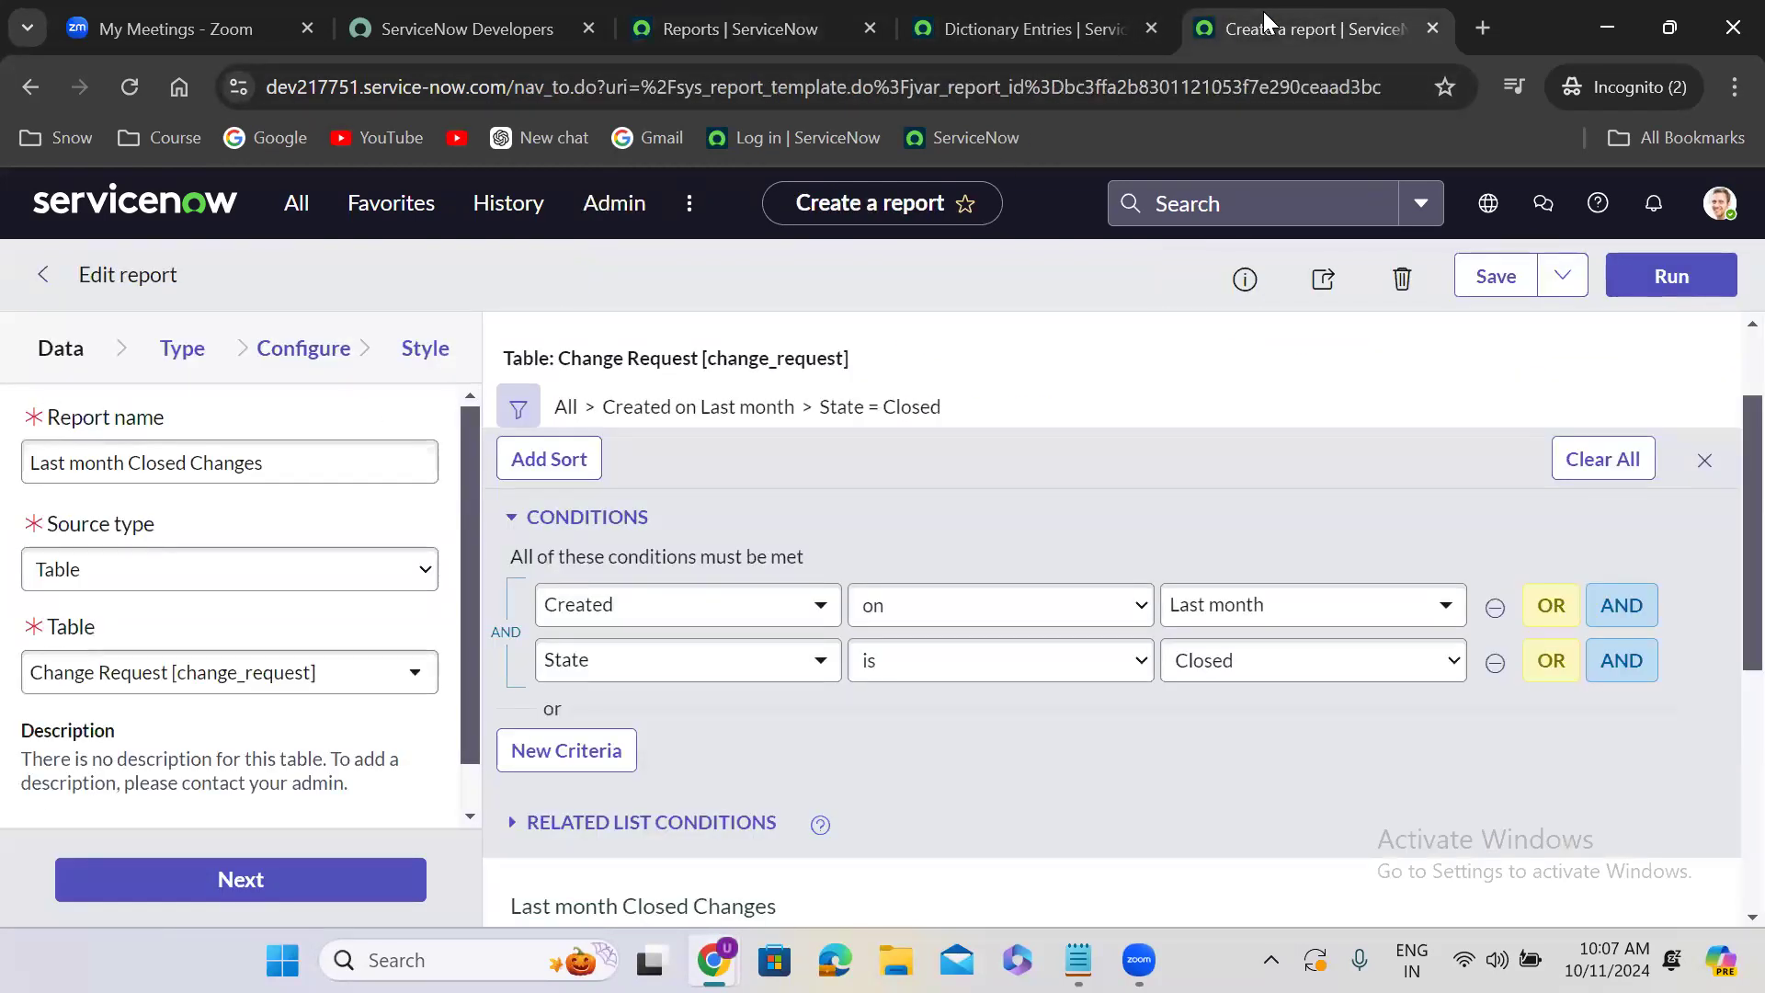
pyautogui.click(692, 11)
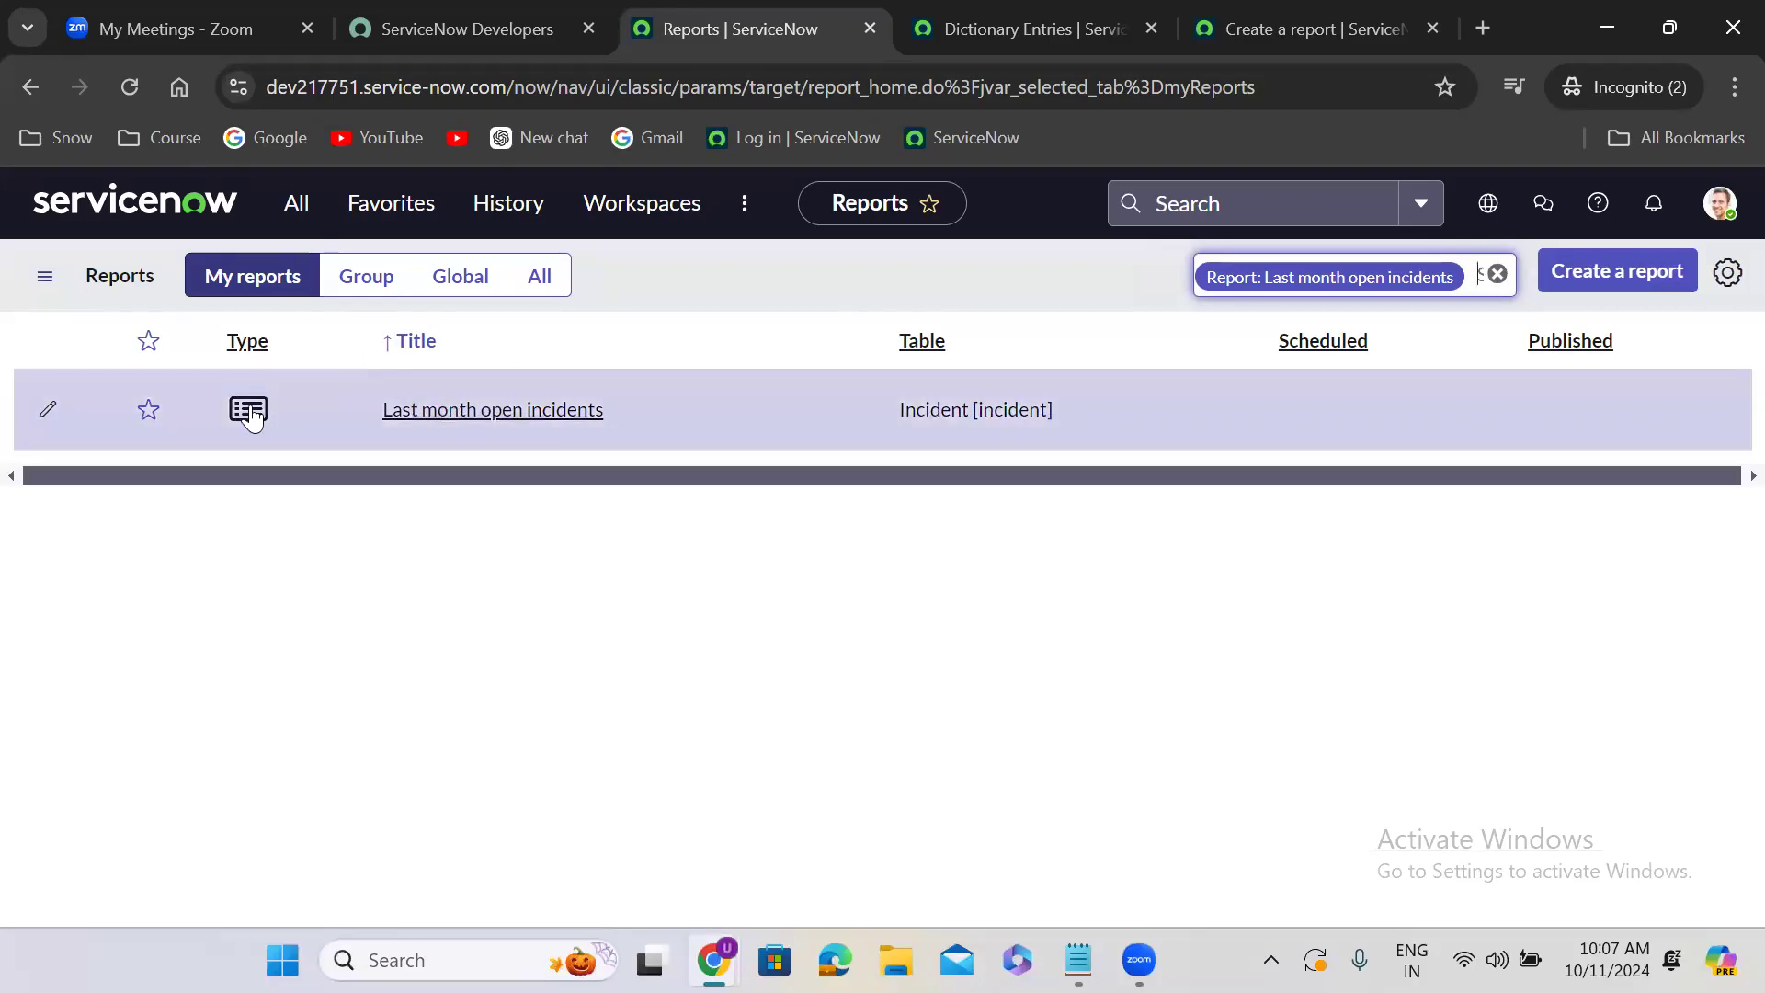
pyautogui.moveTo(252, 415)
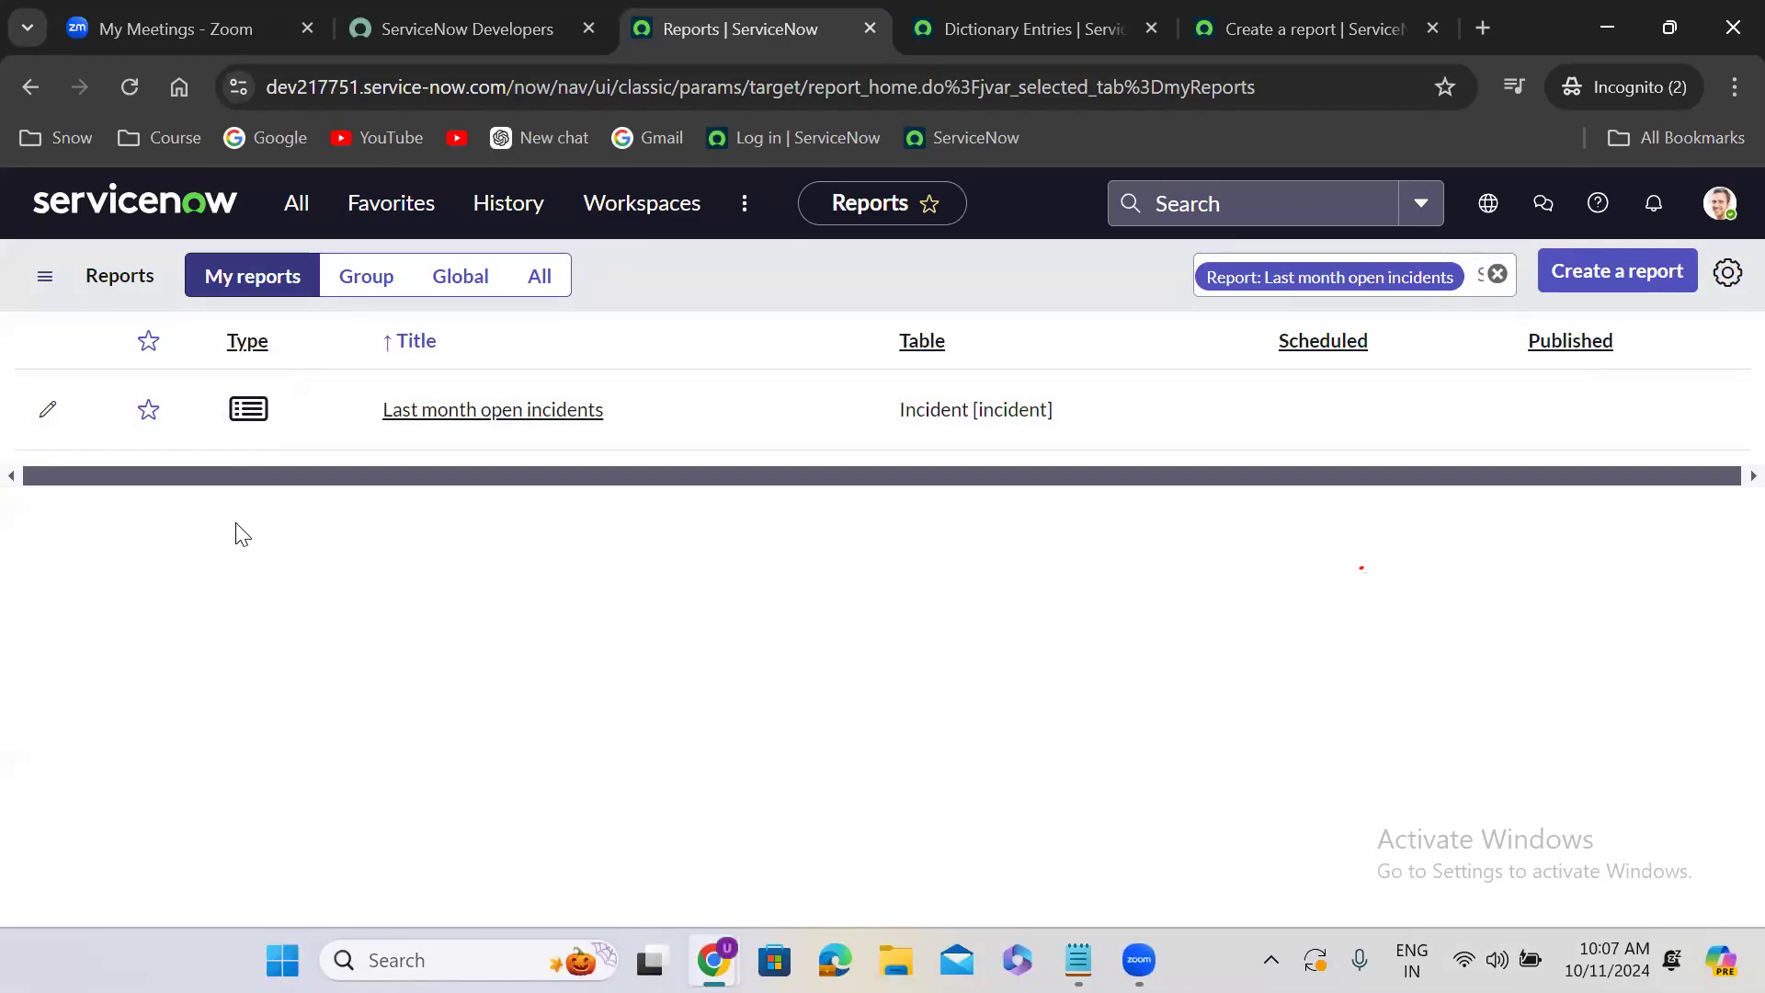
pyautogui.click(1498, 274)
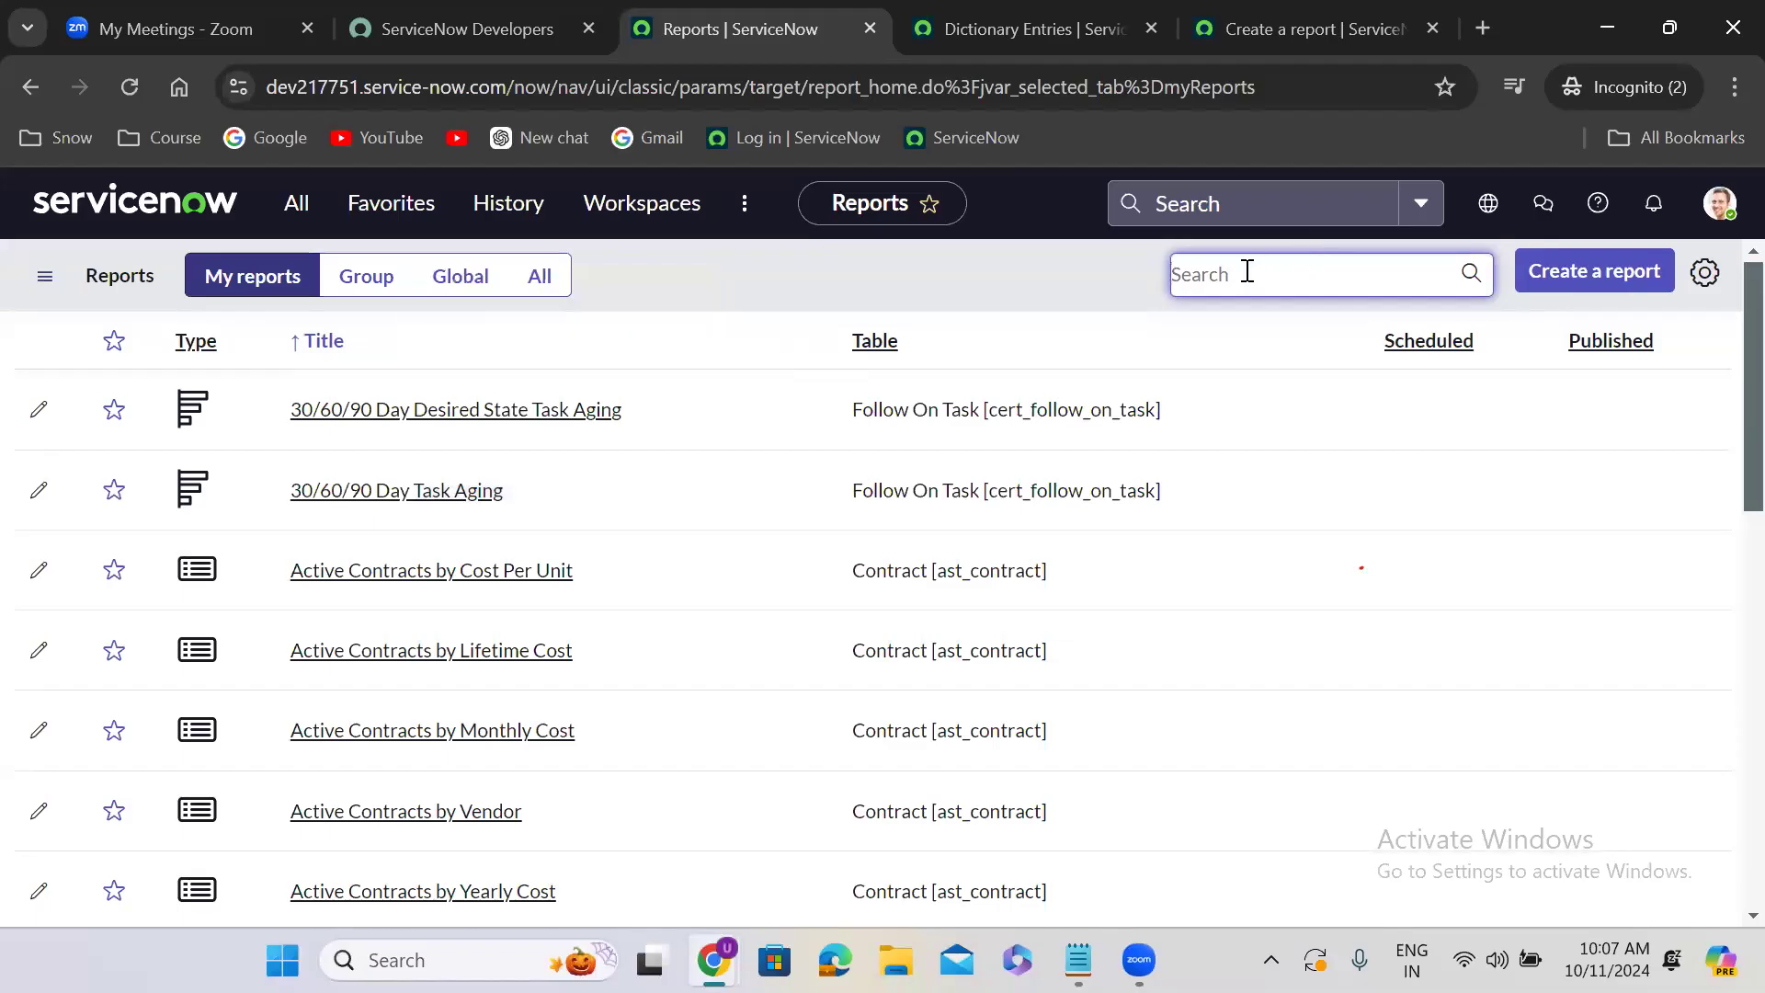
pyautogui.write('last month')
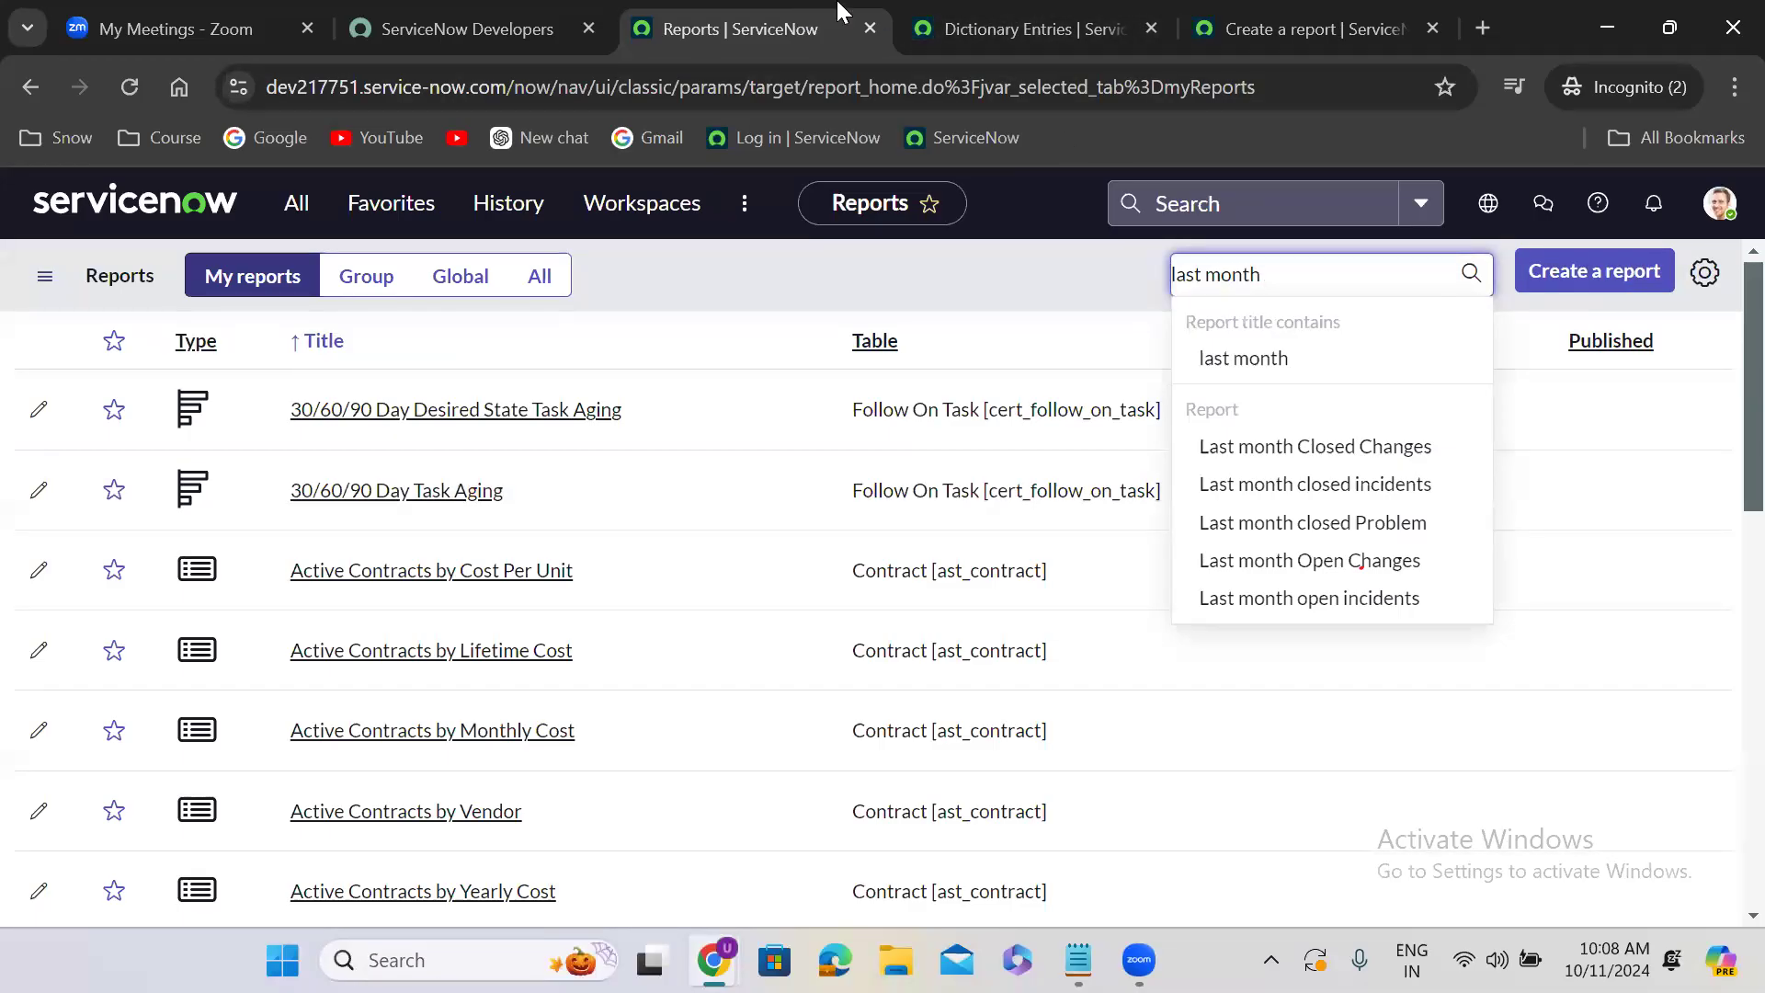
# - Switch to the report editor tab and rename the closed changes report as "Last month open Problems"
pyautogui.click(1251, 9)
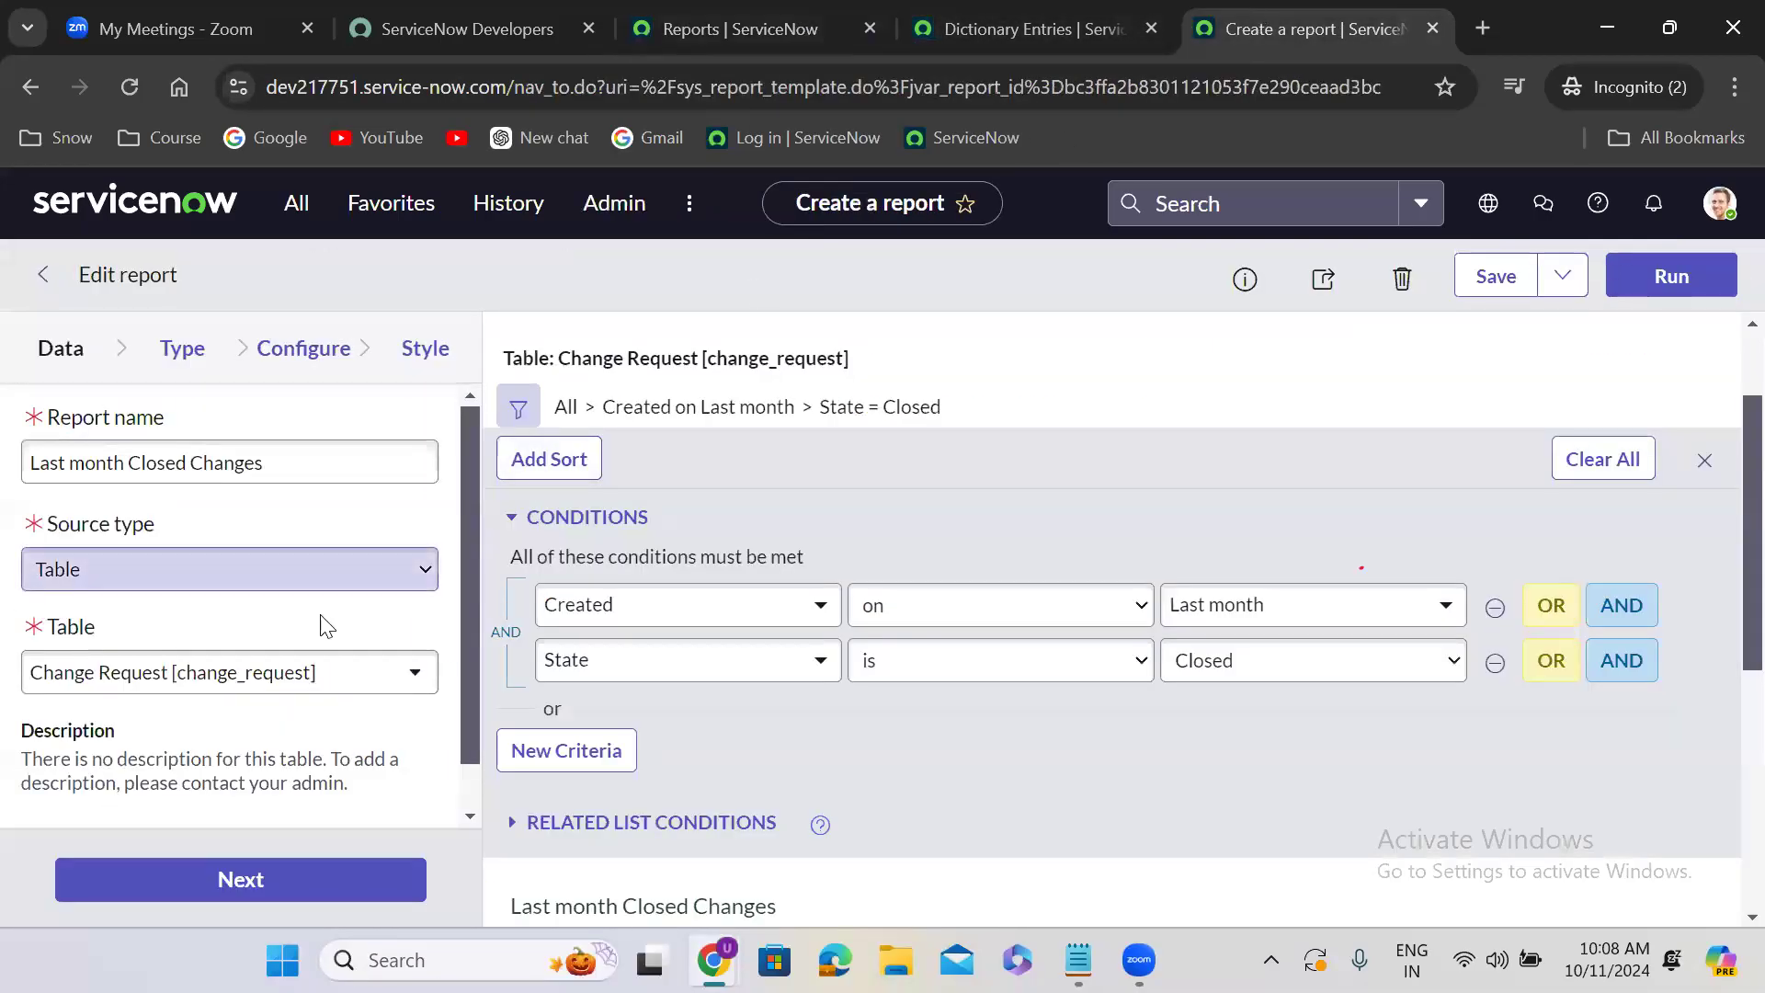
pyautogui.doubleClick(153, 462)
pyautogui.write('open')
pyautogui.doubleClick(212, 468)
pyautogui.write('Pro')
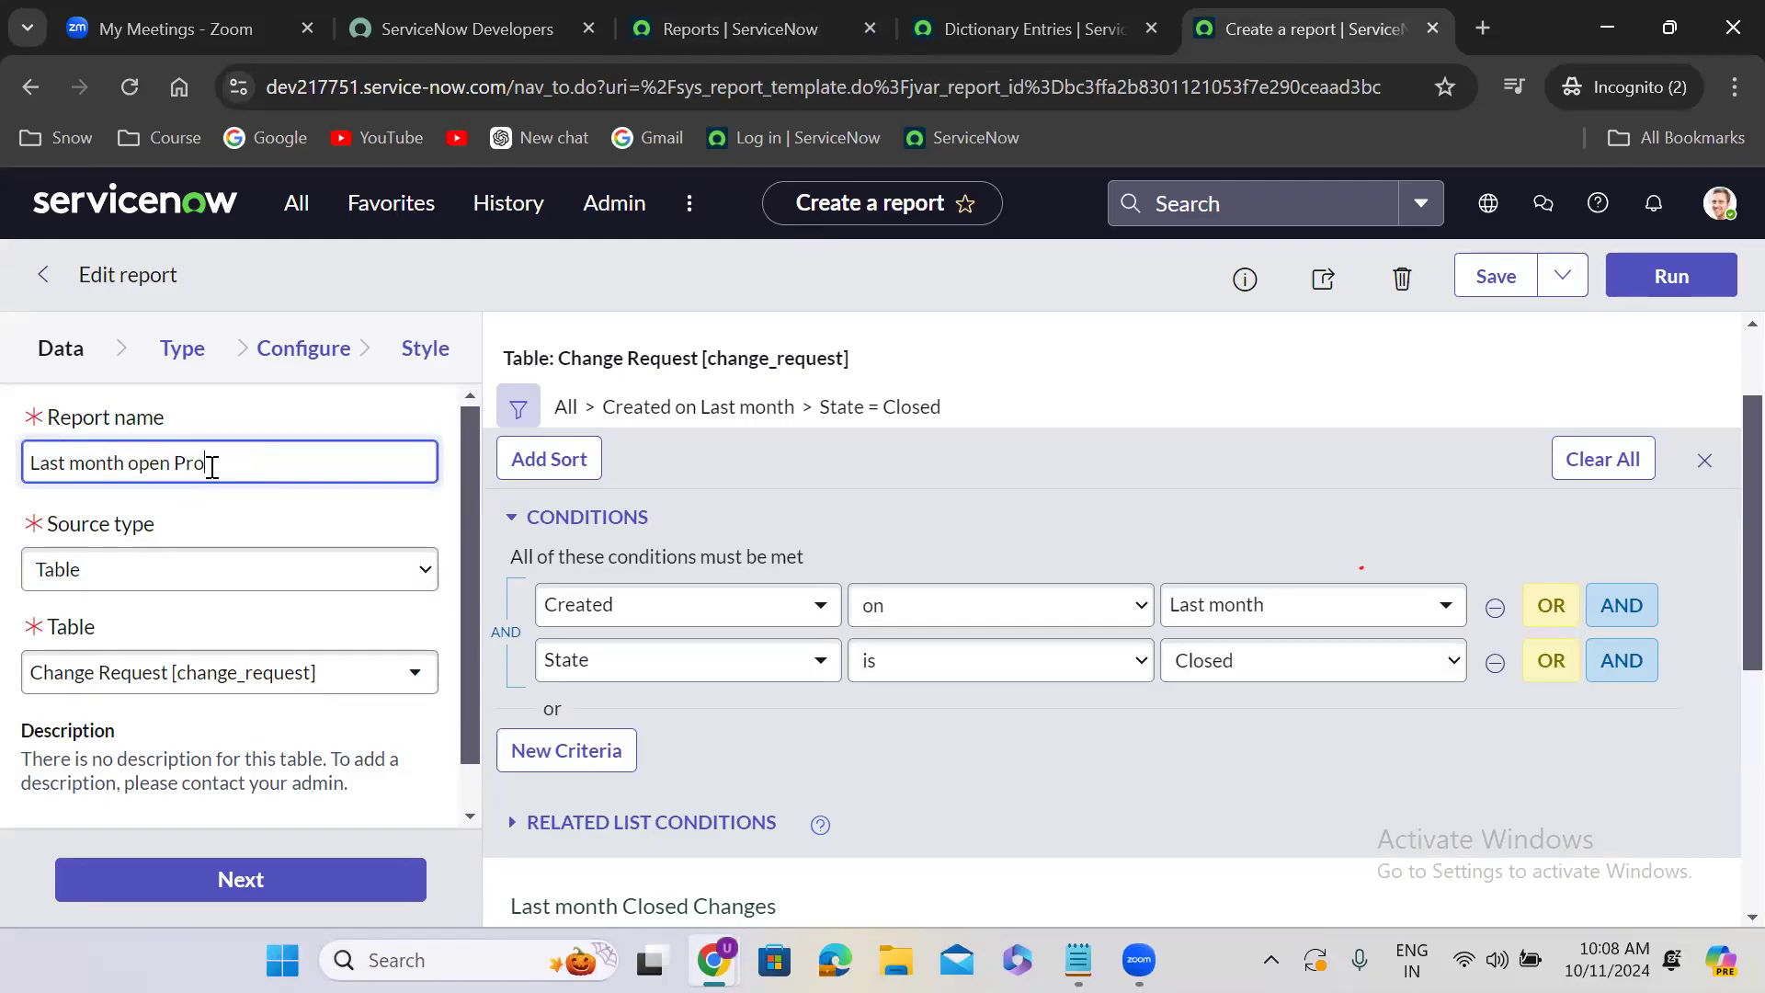
pyautogui.write('blems')
# - Set the report's source table to Problem [problem]
pyautogui.click(303, 668)
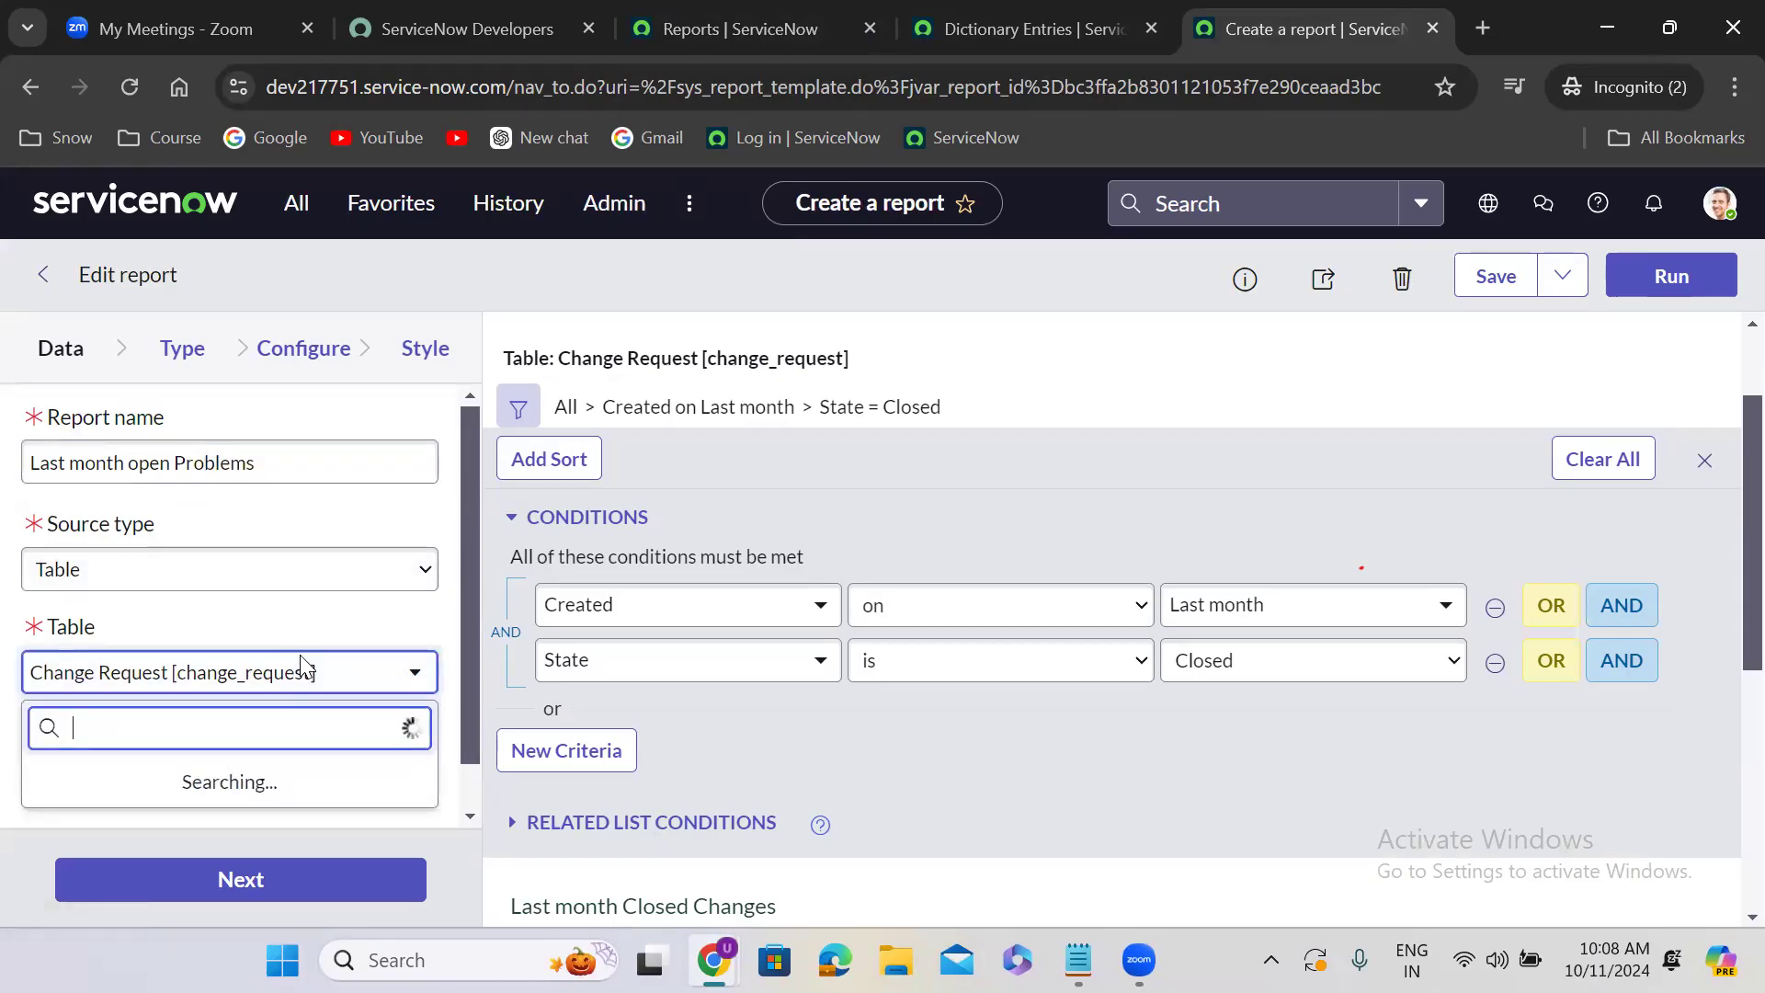
pyautogui.write('p')
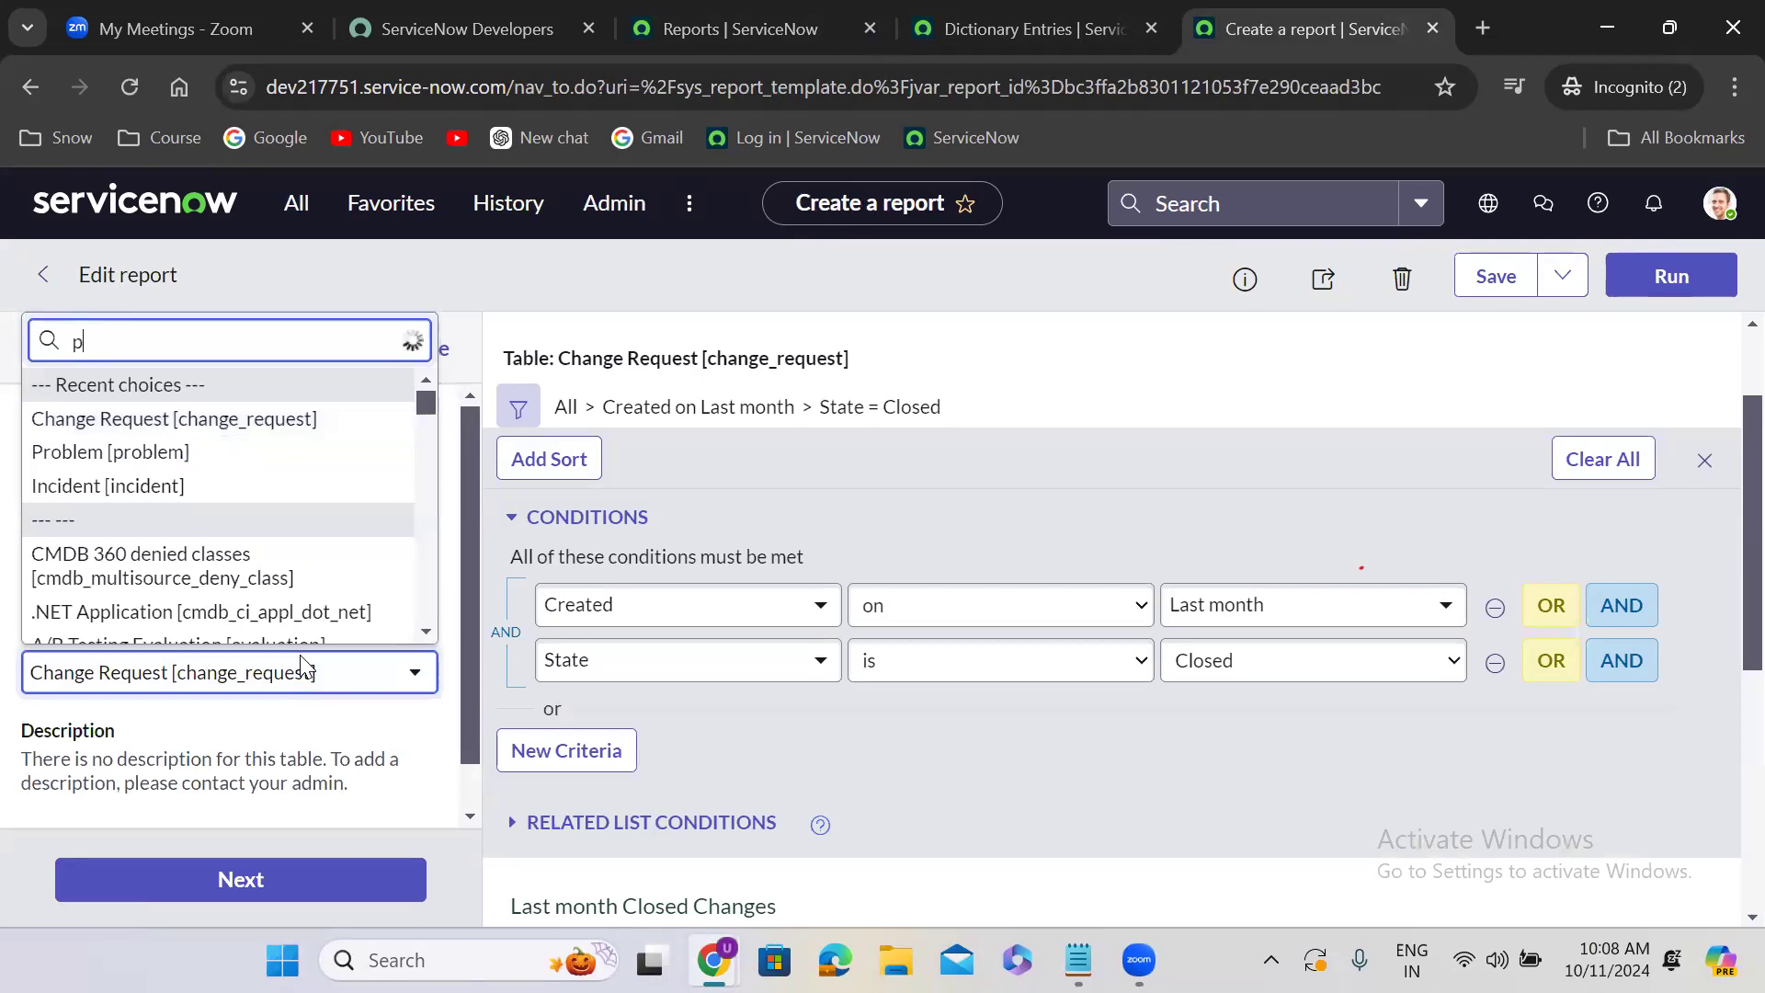
pyautogui.write('roblem')
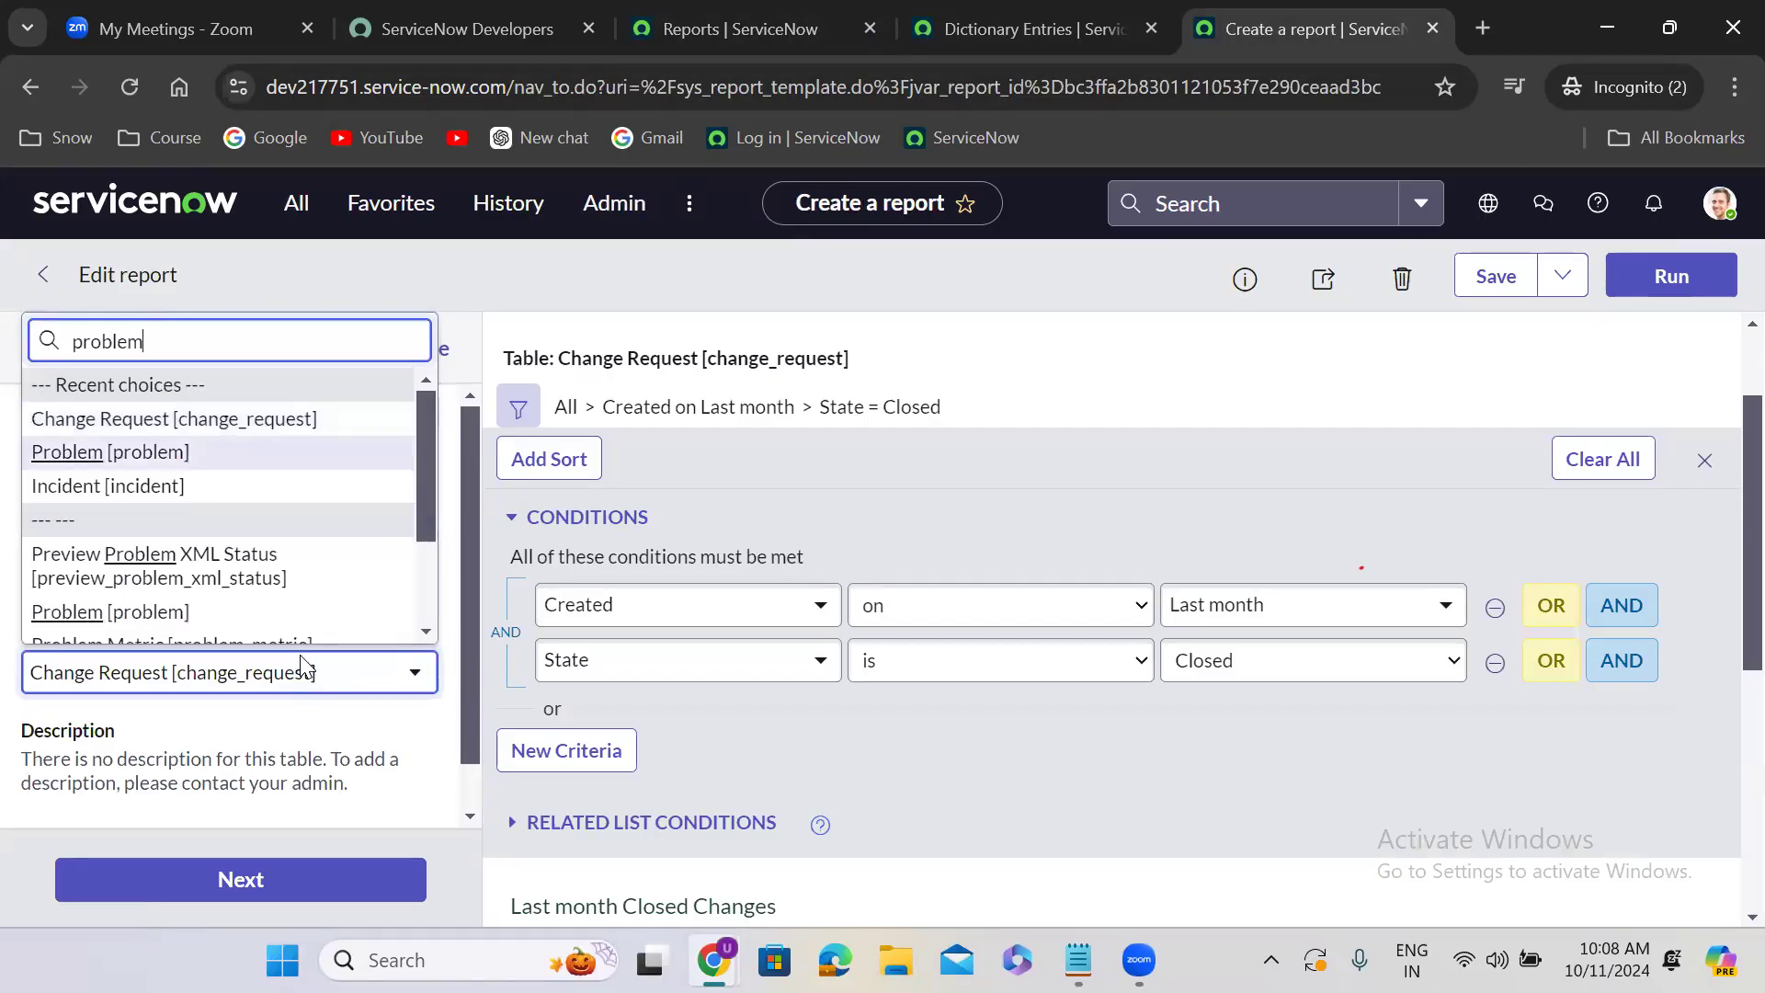
pyautogui.press('Return')
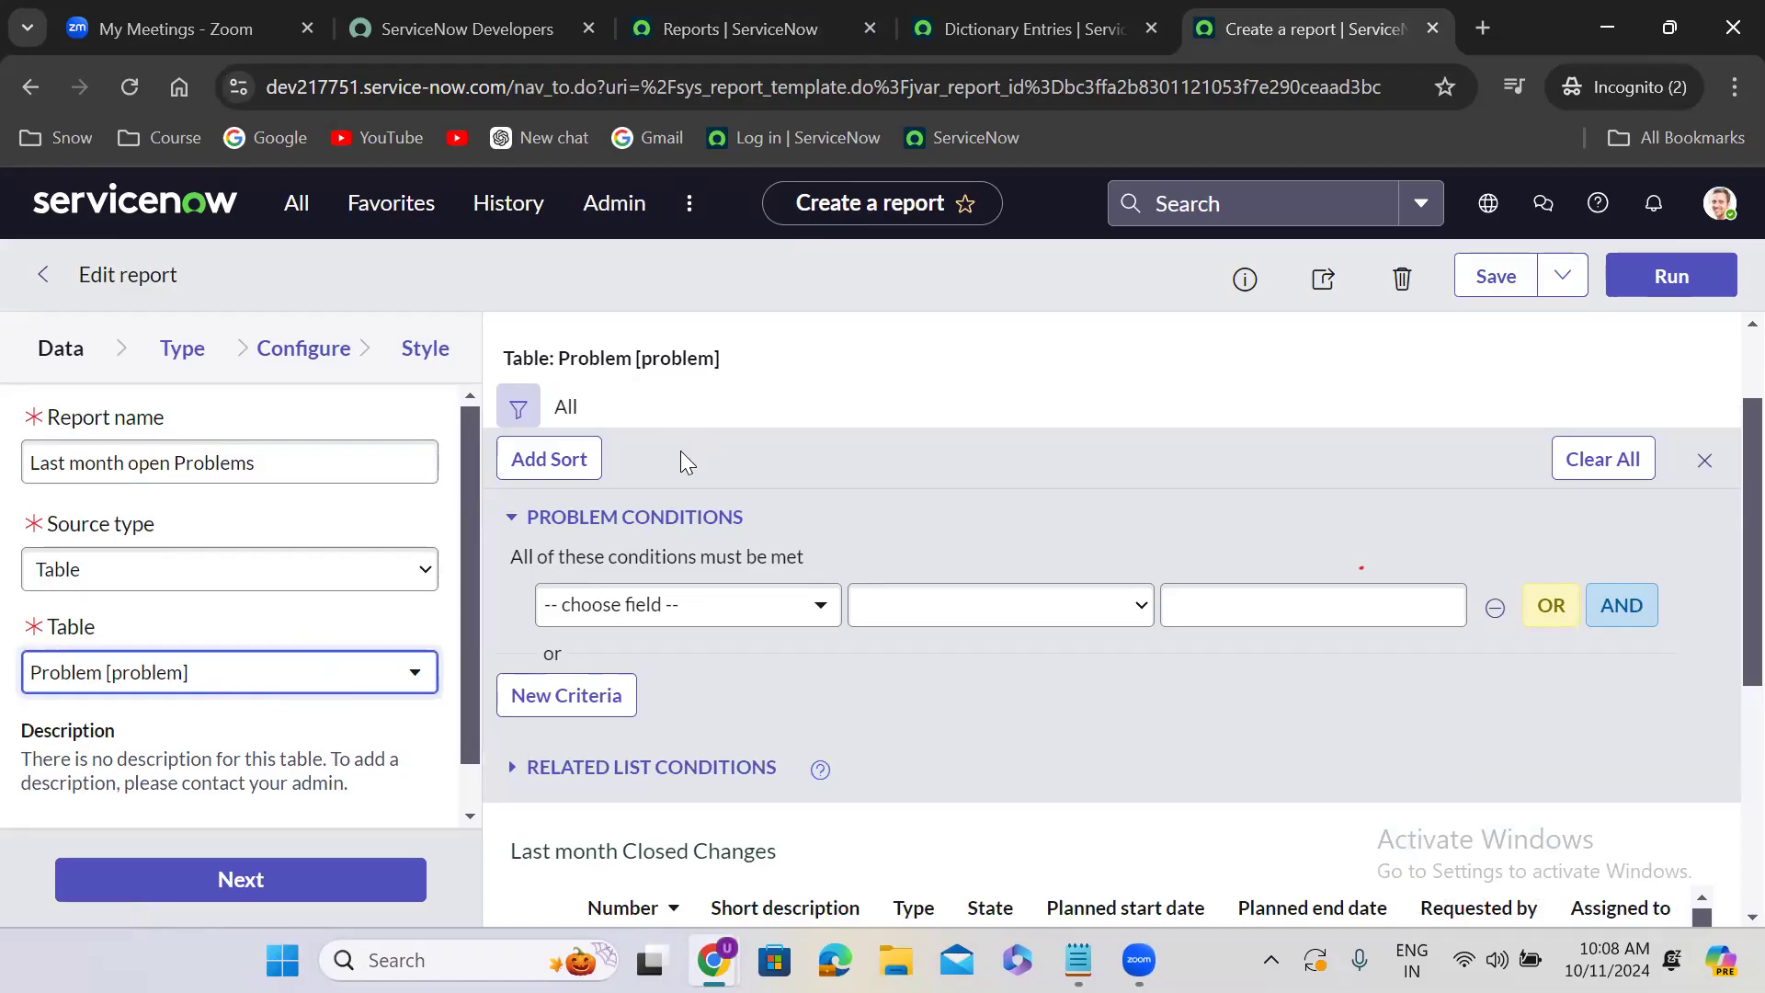
# - Set the first filter condition to Closed on Last month
pyautogui.click(641, 609)
pyautogui.click(641, 609)
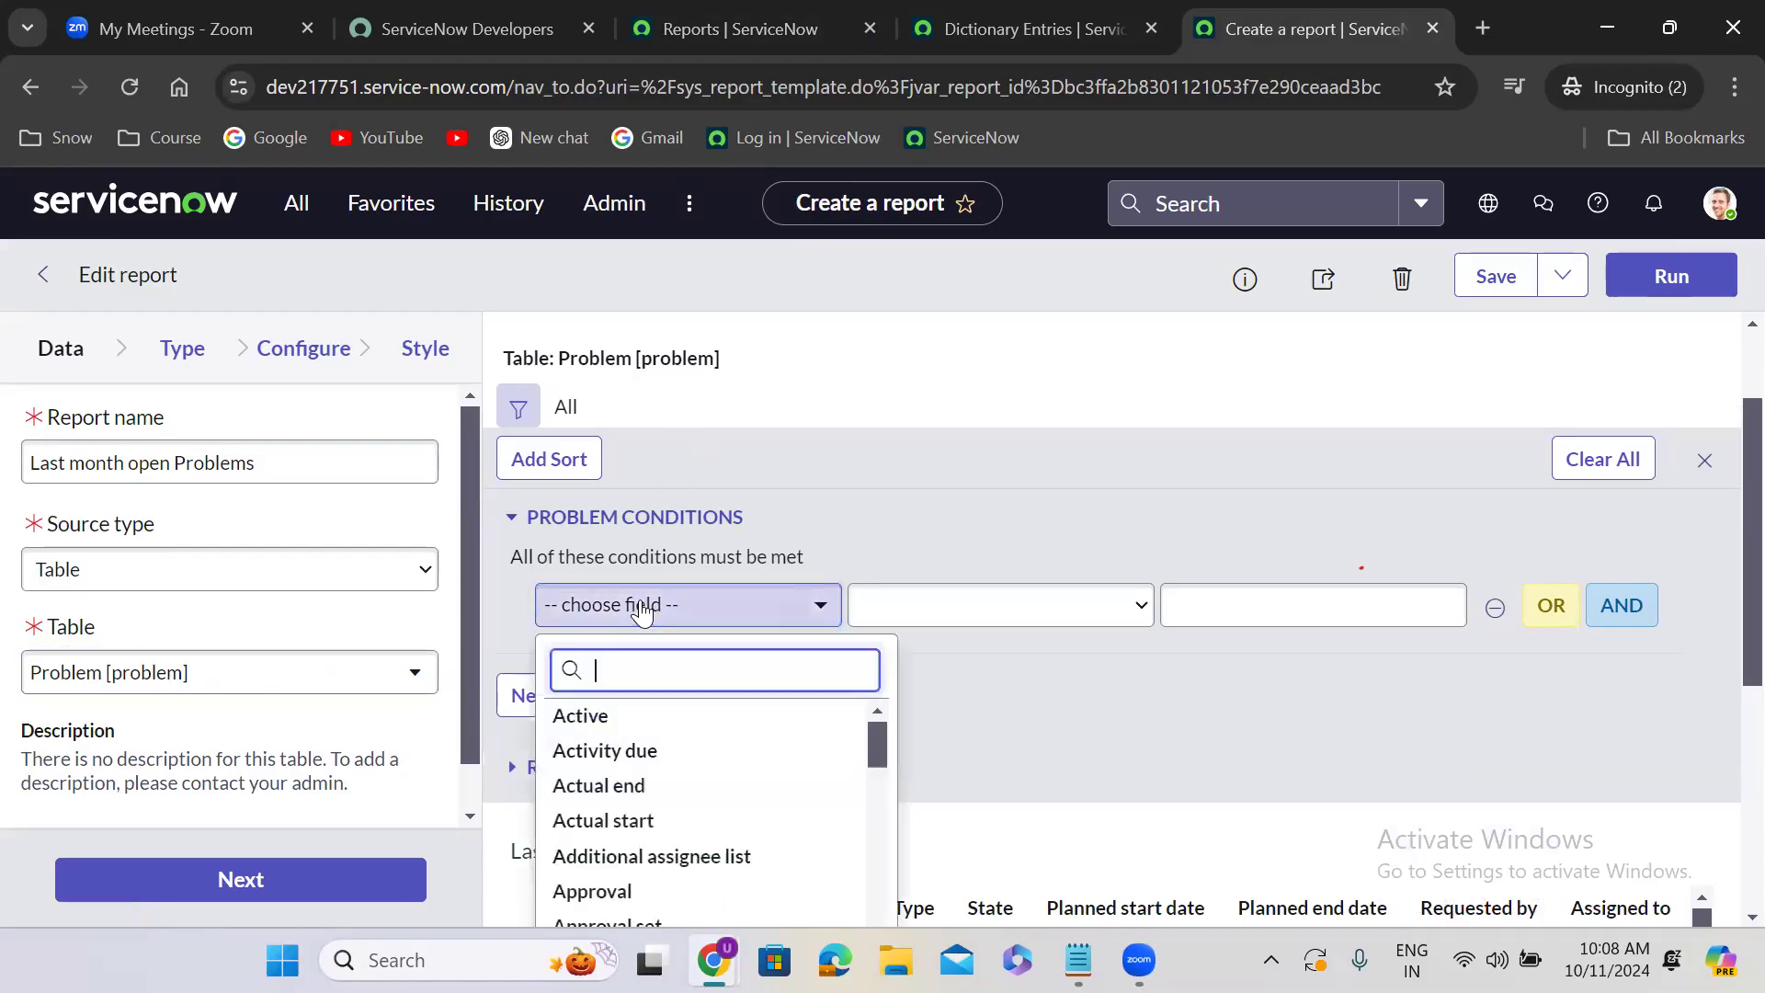
pyautogui.write('cloased')
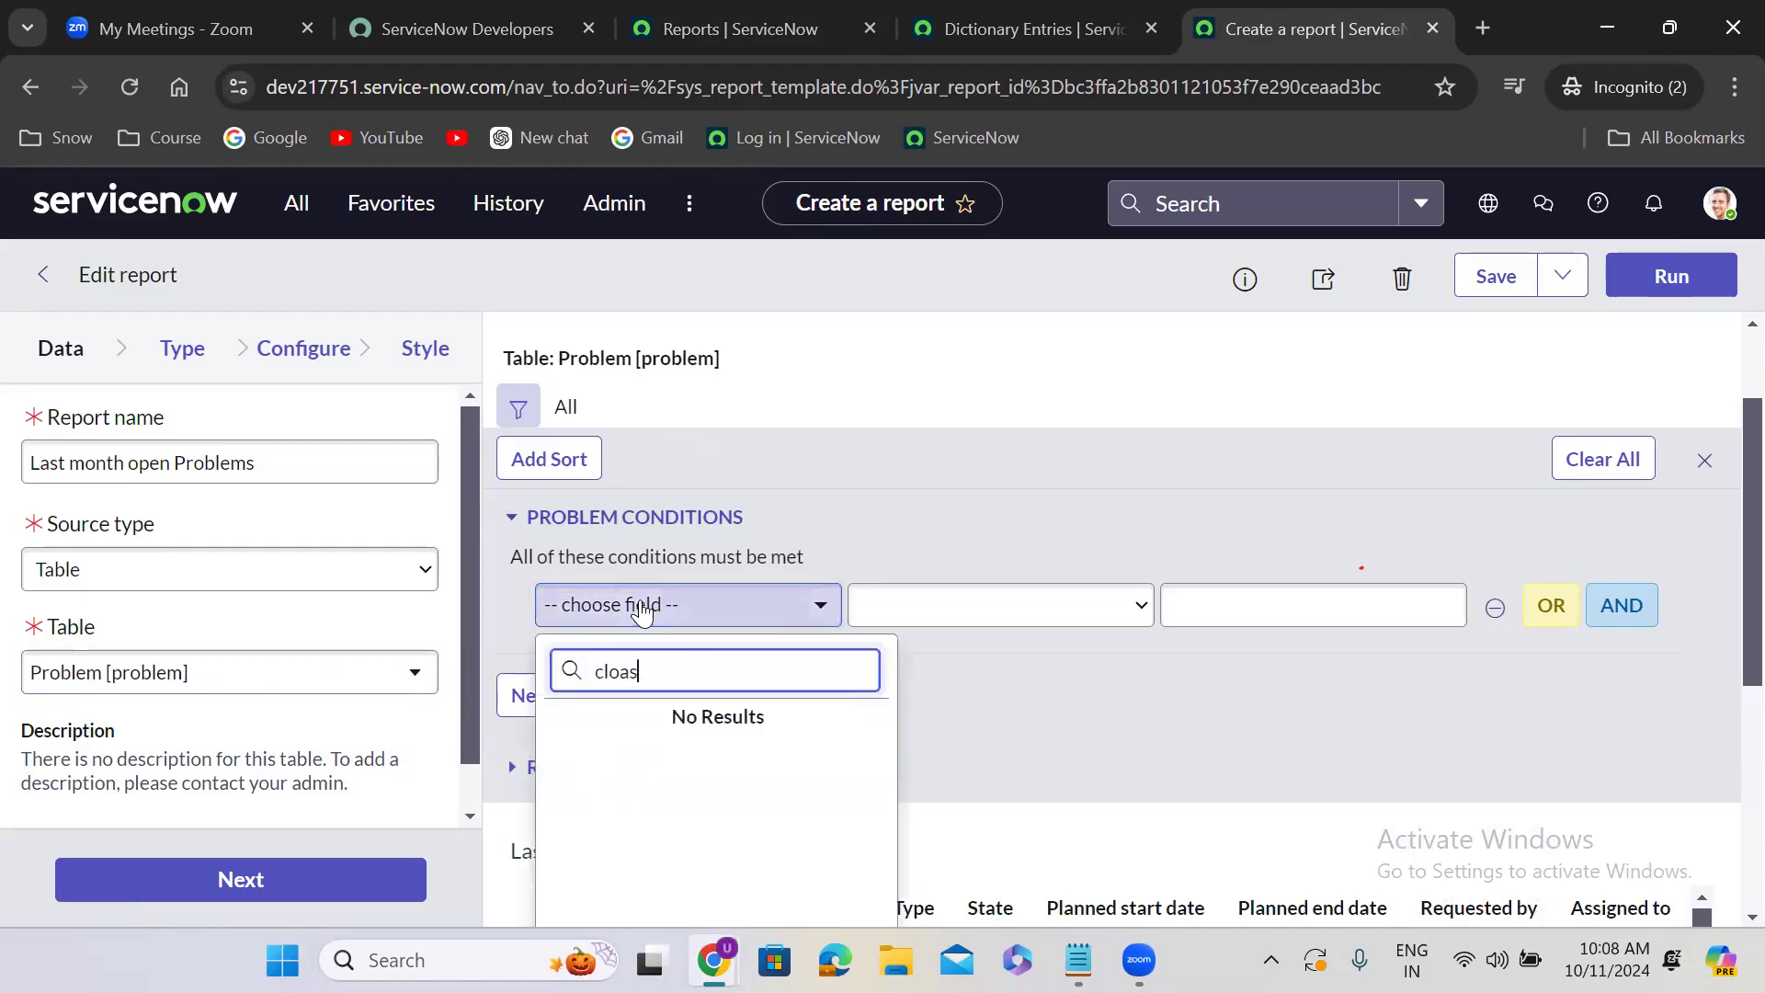
pyautogui.press('BackSpace')
pyautogui.press('BackSpace')
pyautogui.press('BackSpace')
pyautogui.write('sed')
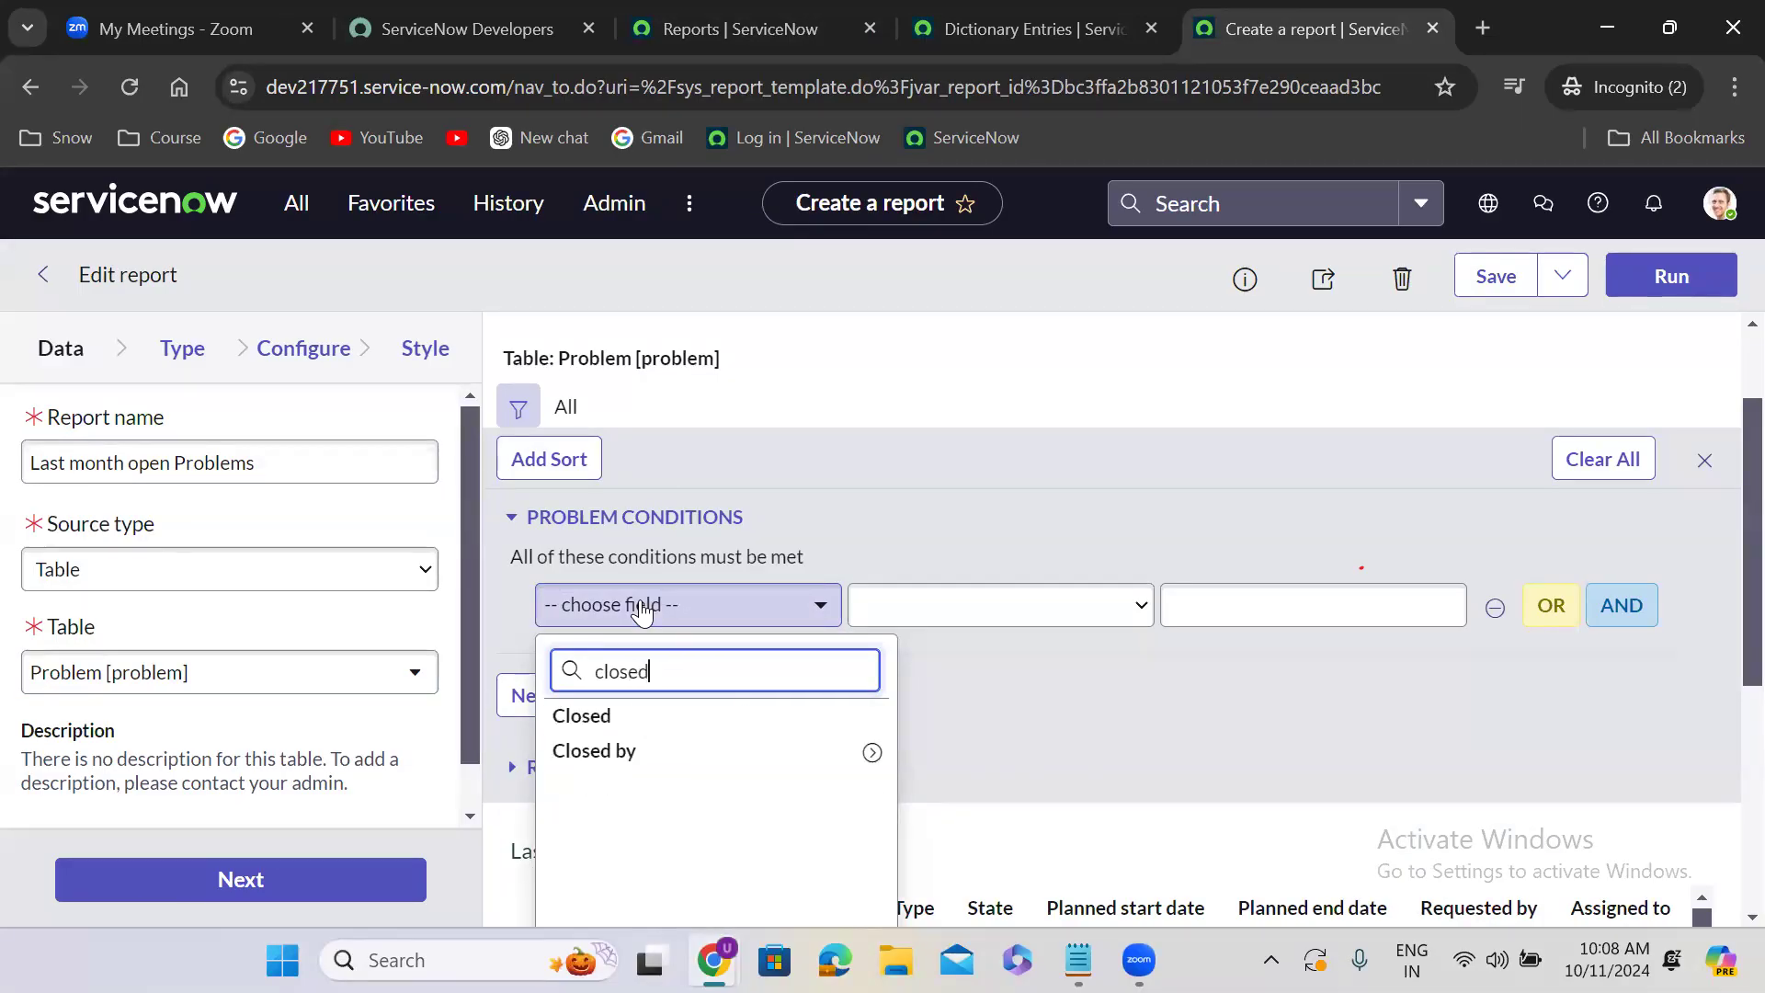
pyautogui.click(697, 717)
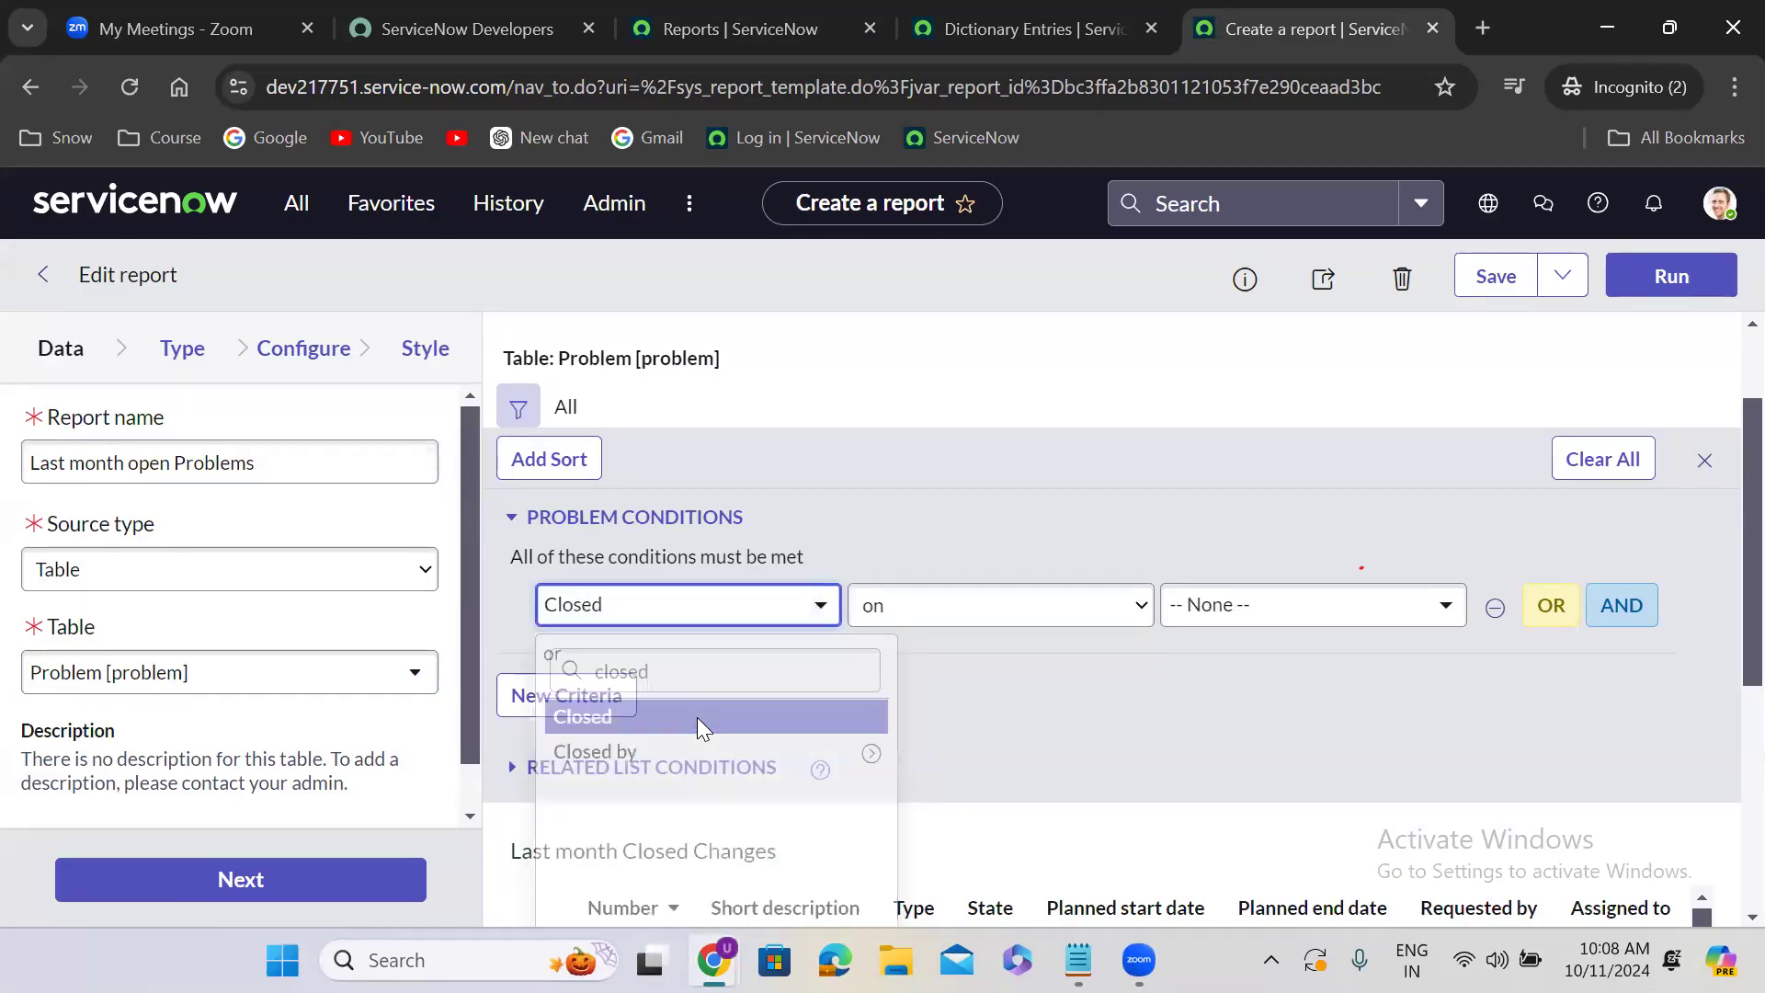
pyautogui.click(1267, 602)
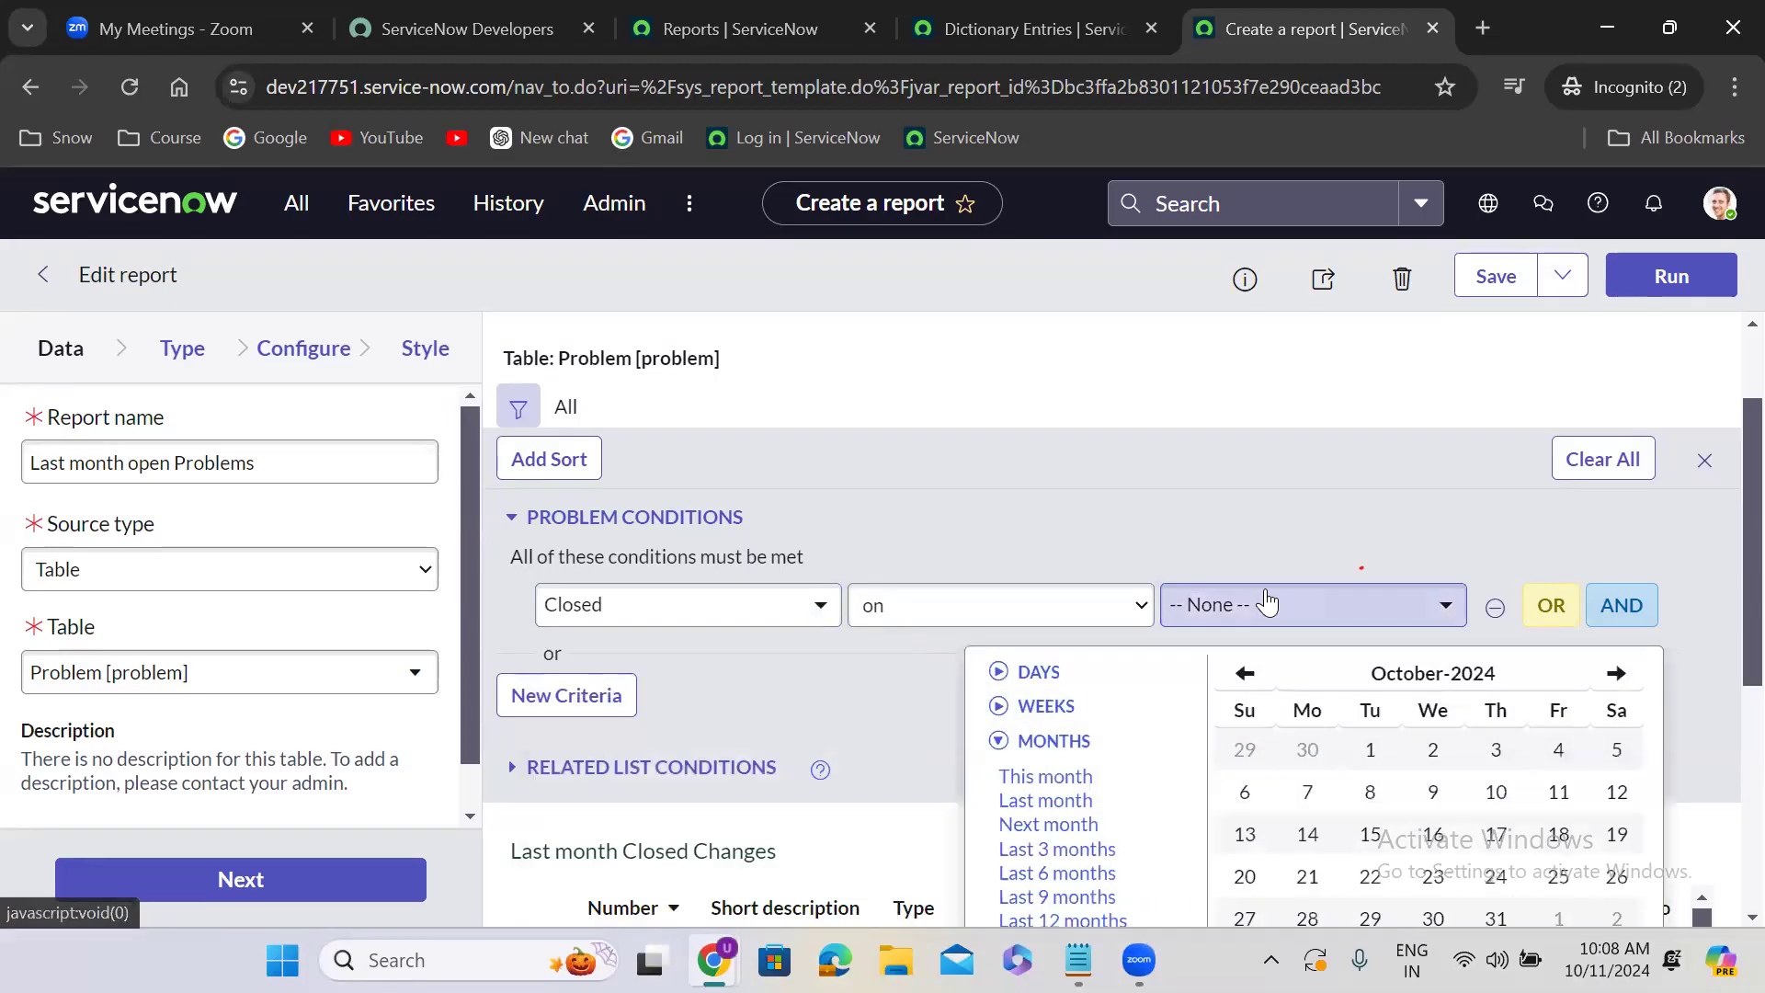
pyautogui.click(1037, 809)
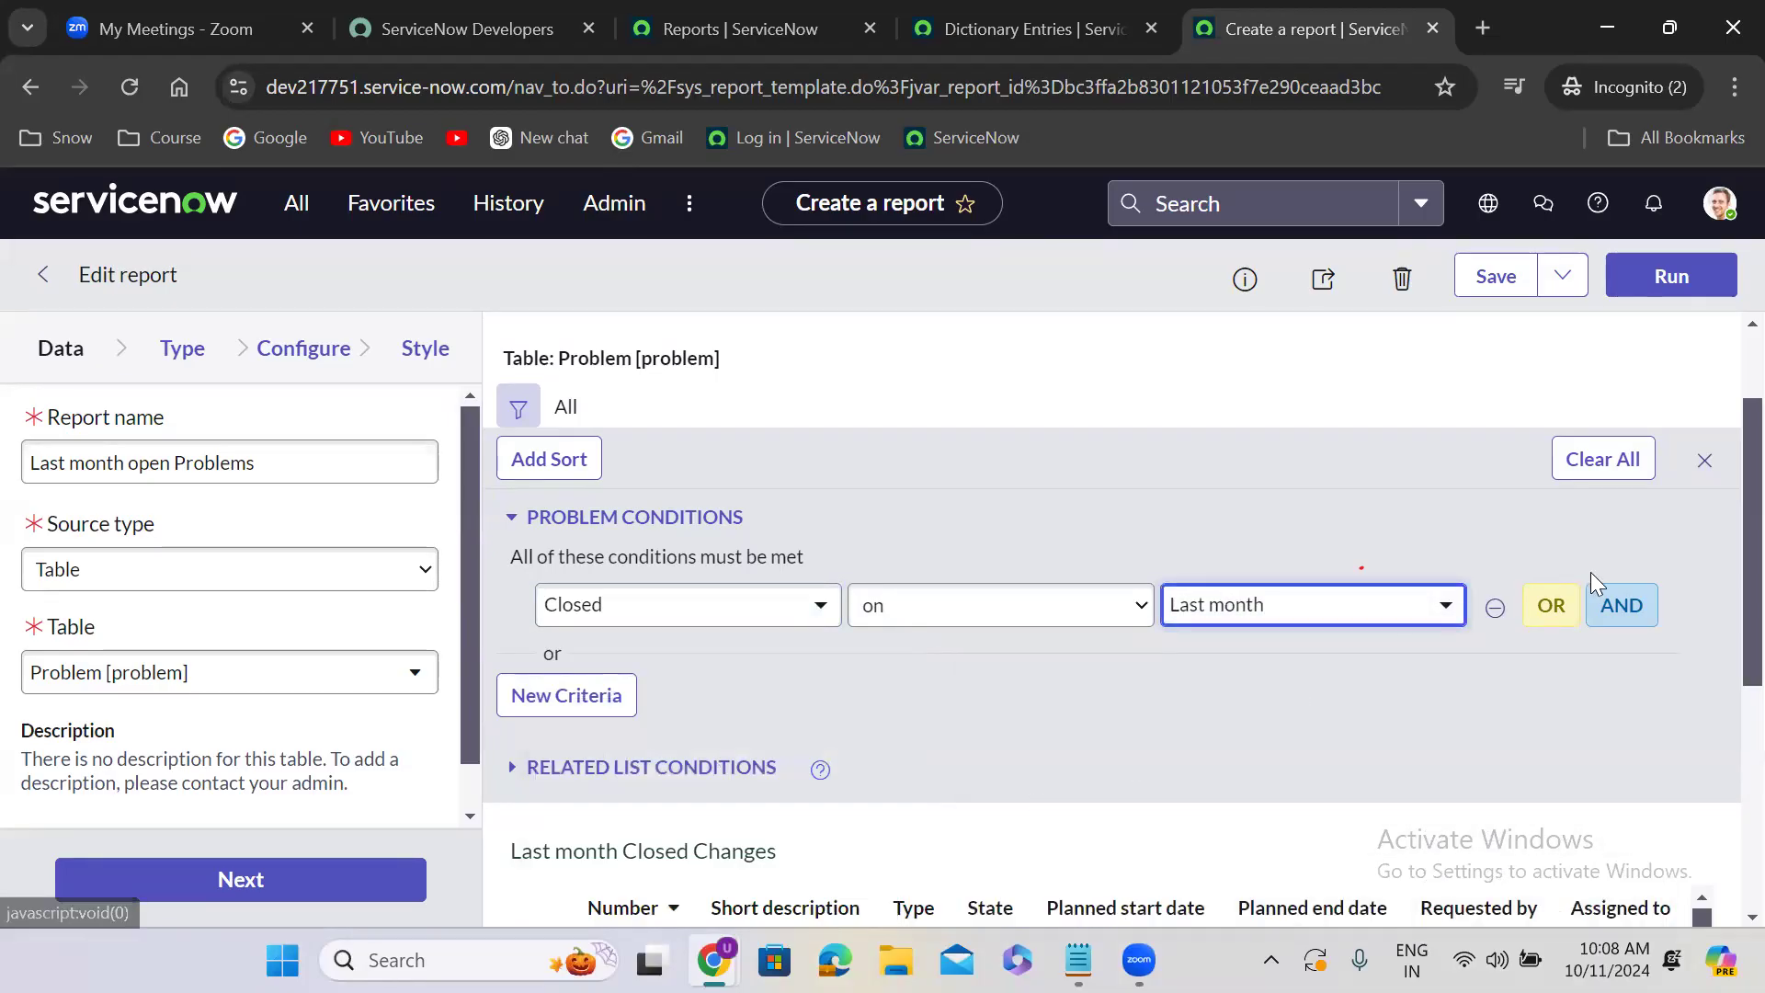
# - Add a second AND condition row and change the first condition to Created on Last month
pyautogui.click(1620, 606)
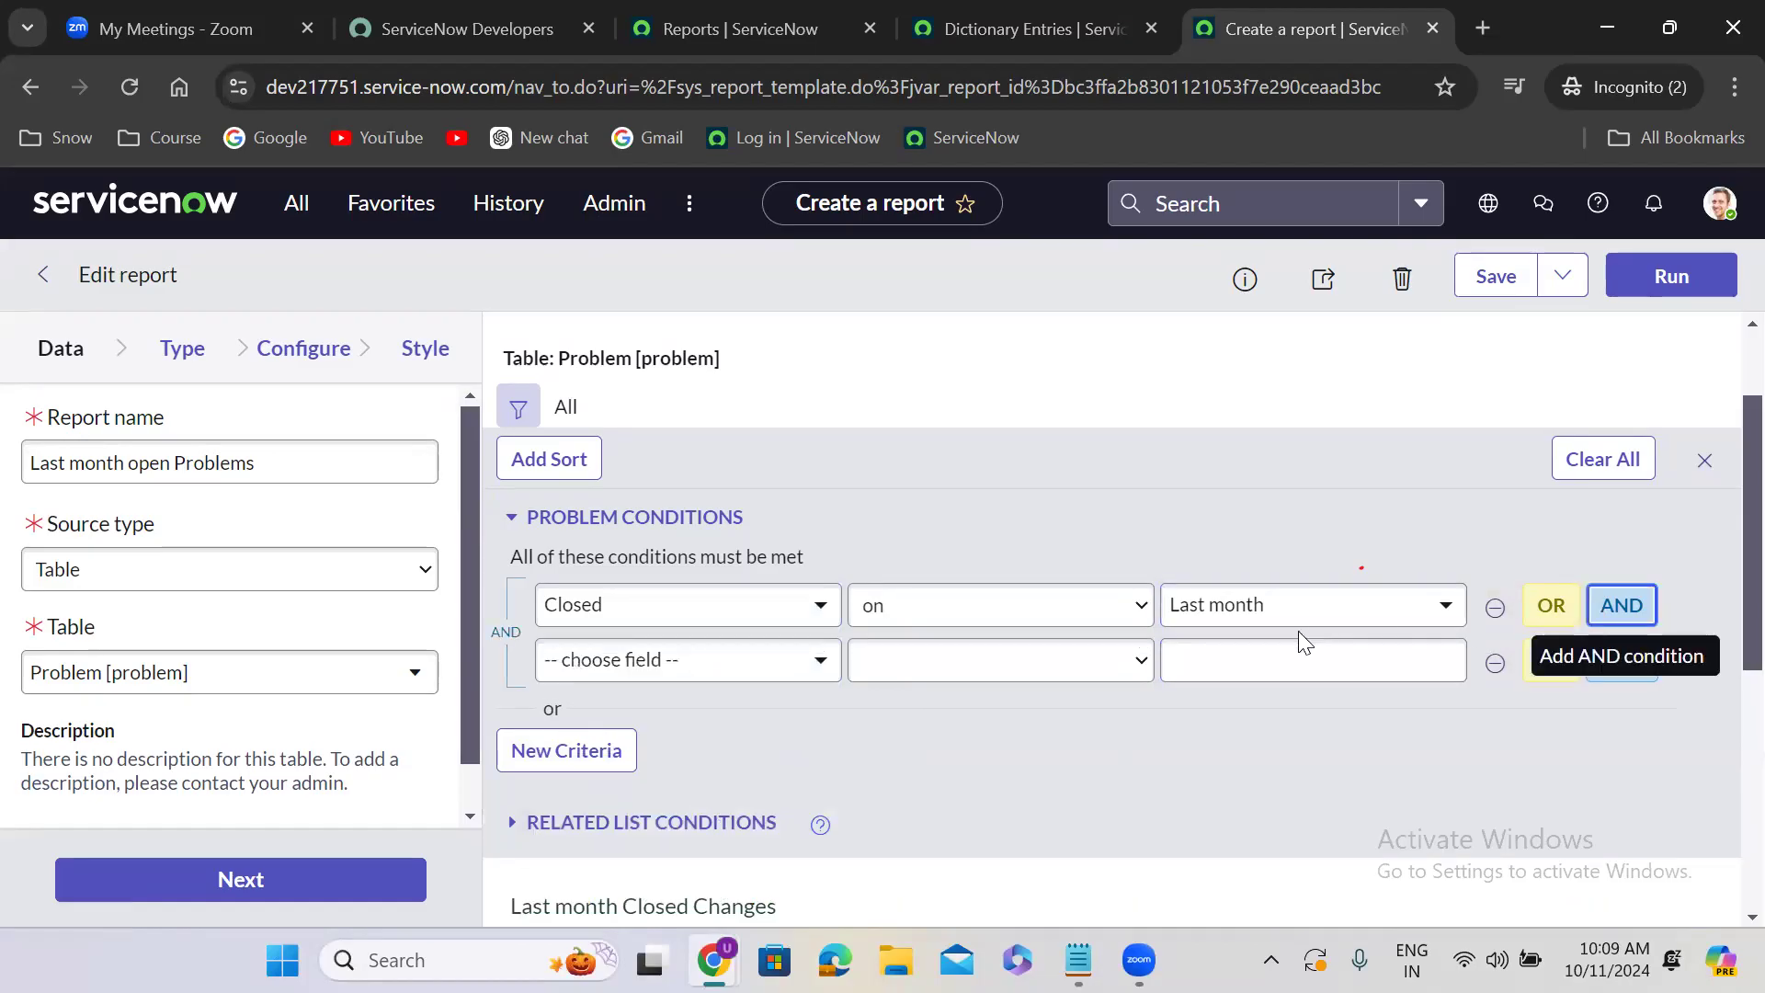
pyautogui.click(711, 680)
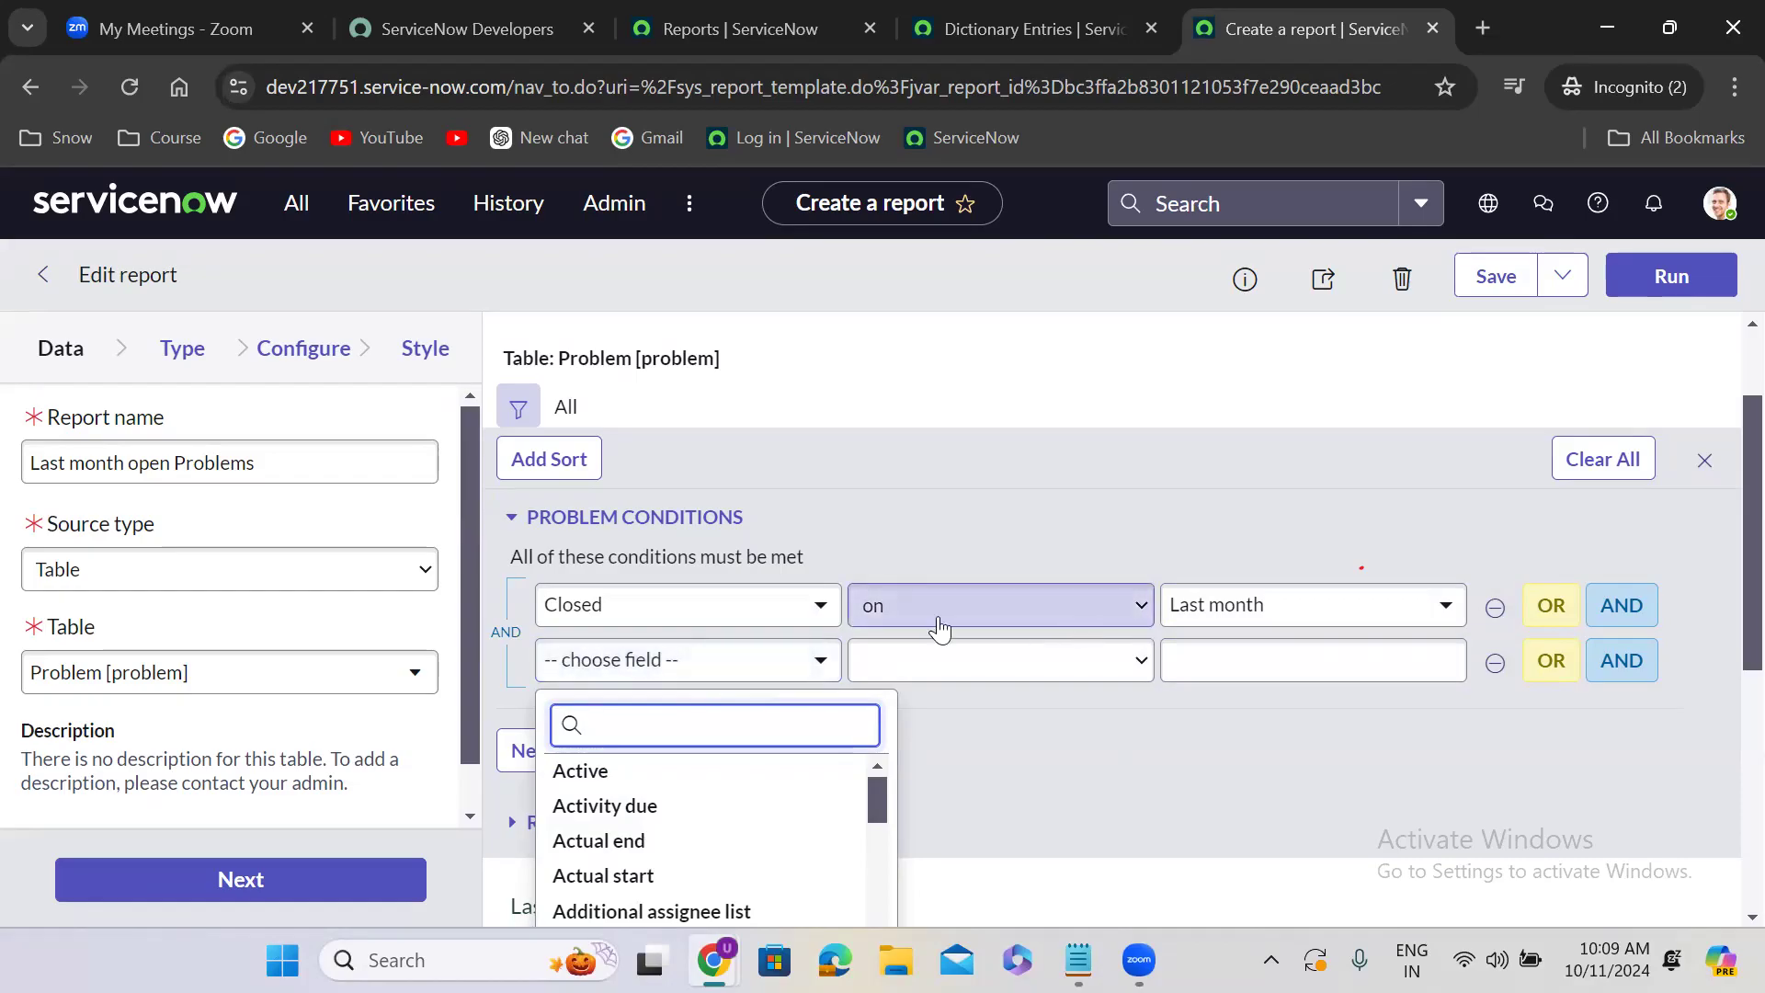
pyautogui.click(744, 625)
pyautogui.write('created')
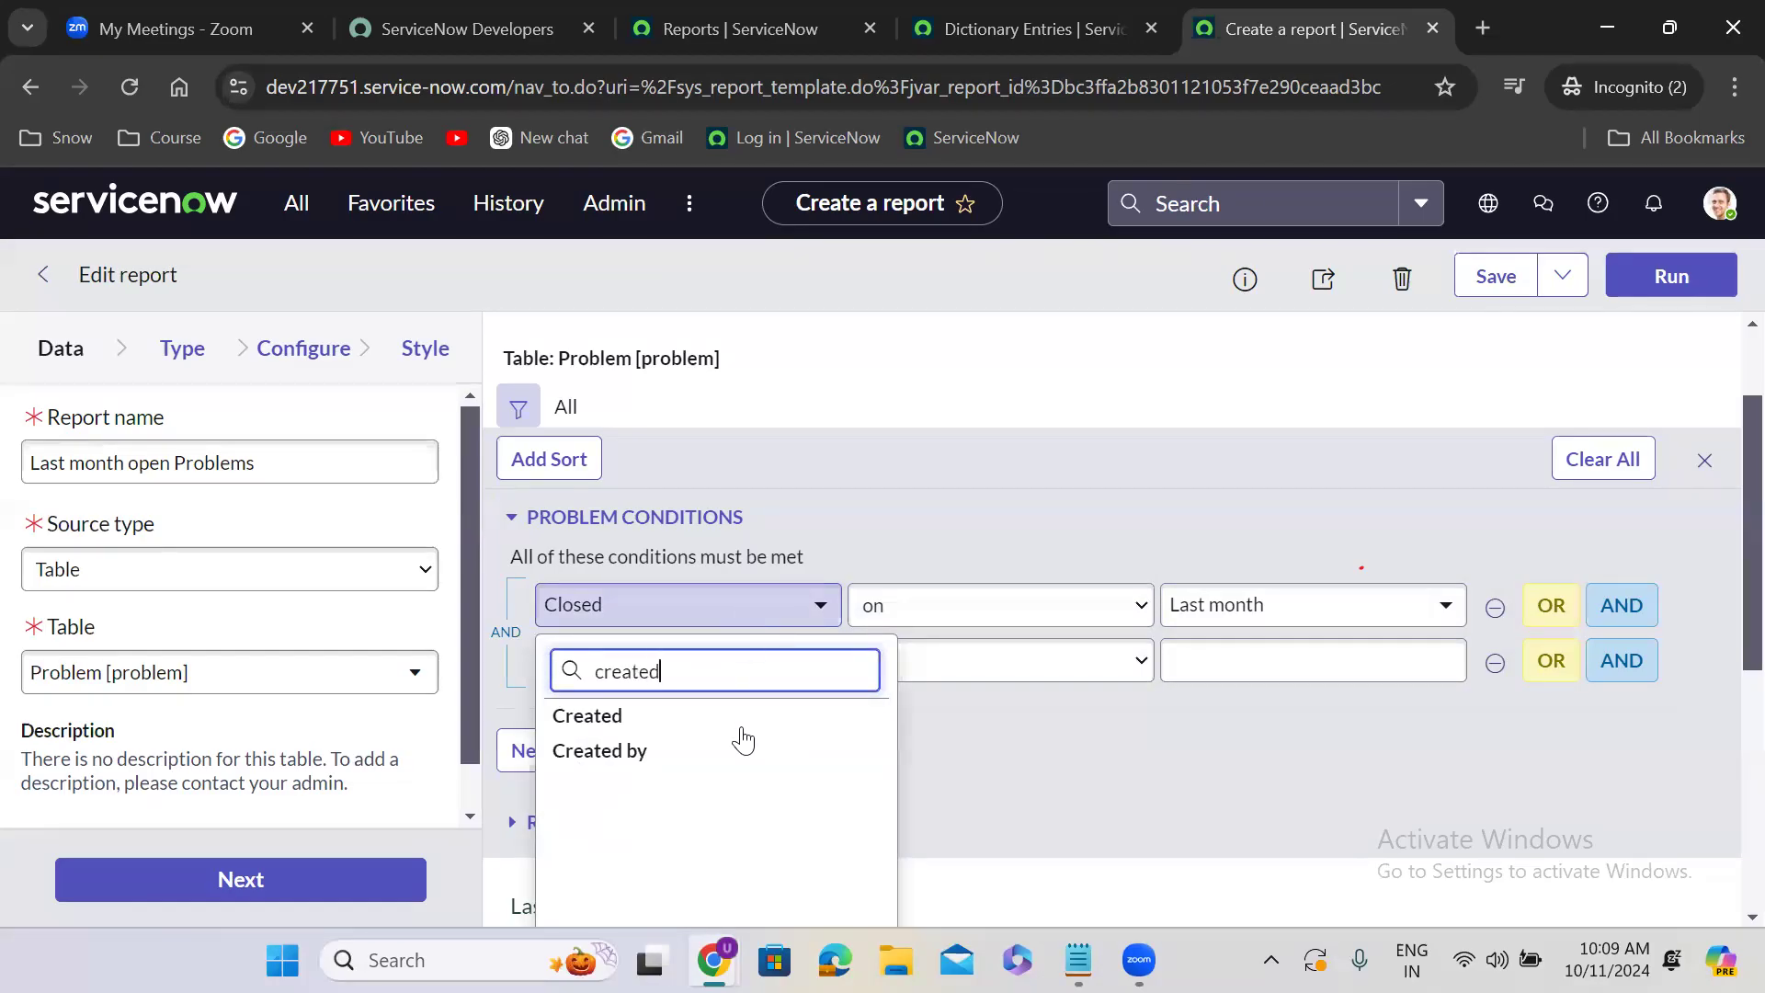
pyautogui.click(792, 717)
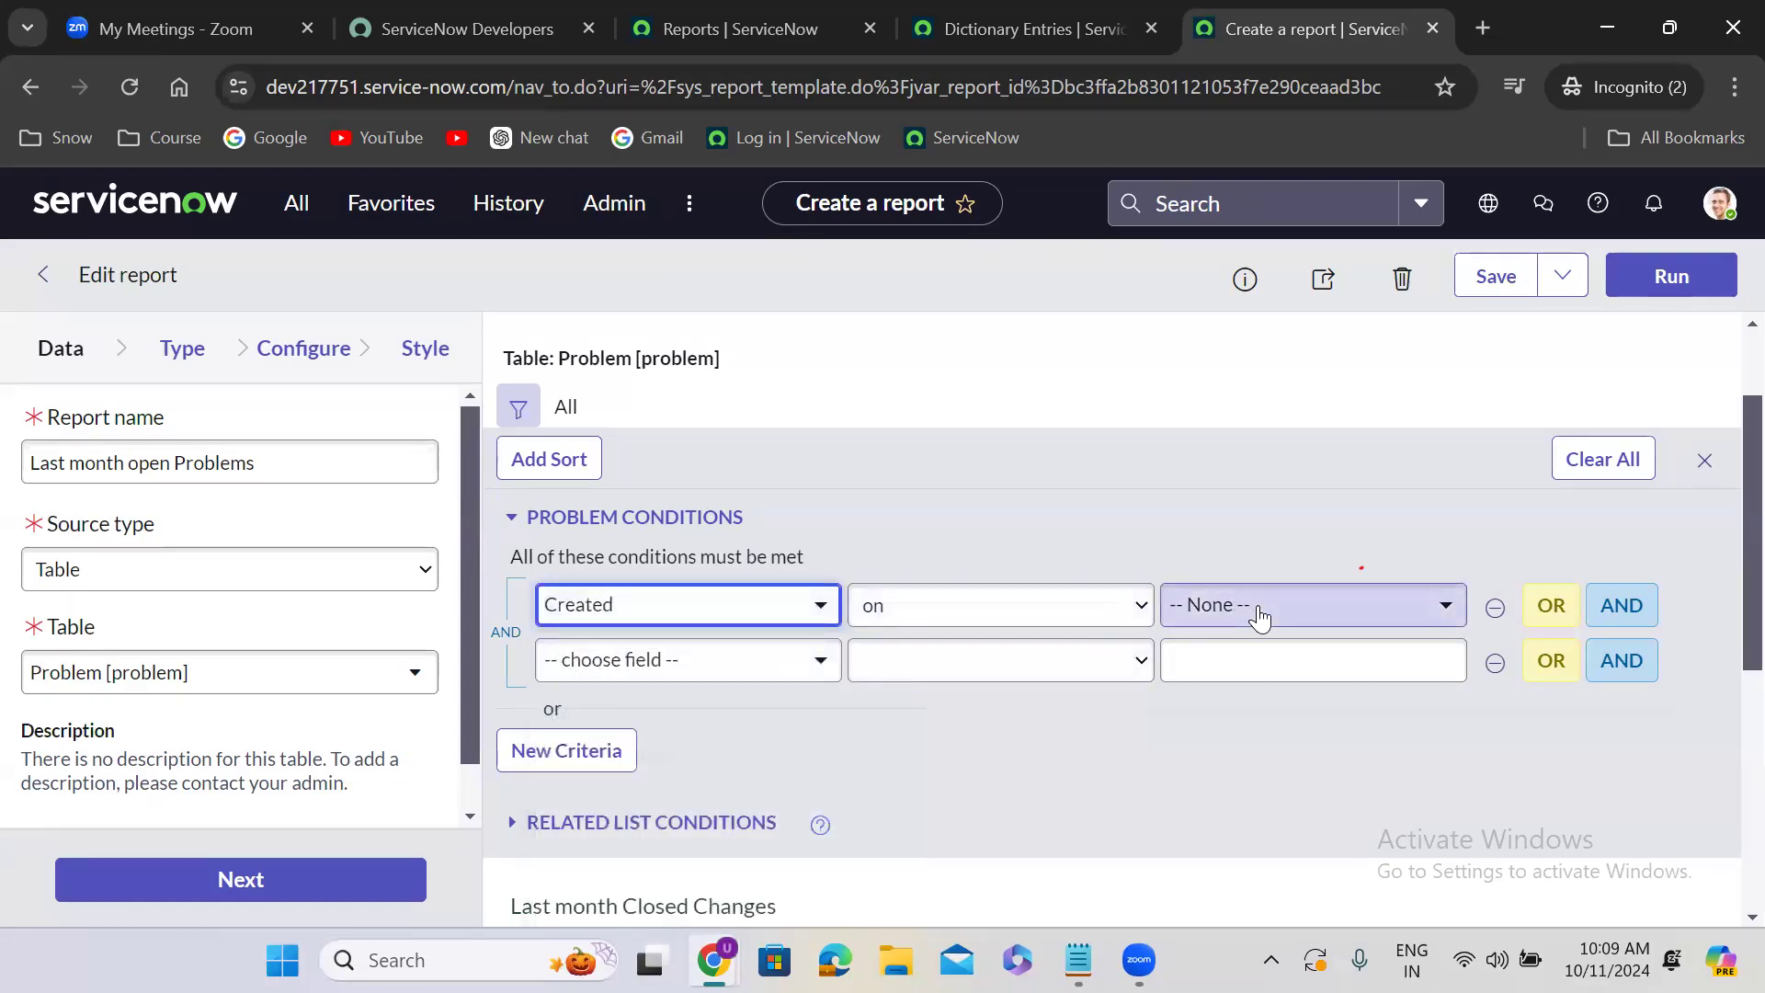
pyautogui.click(1260, 615)
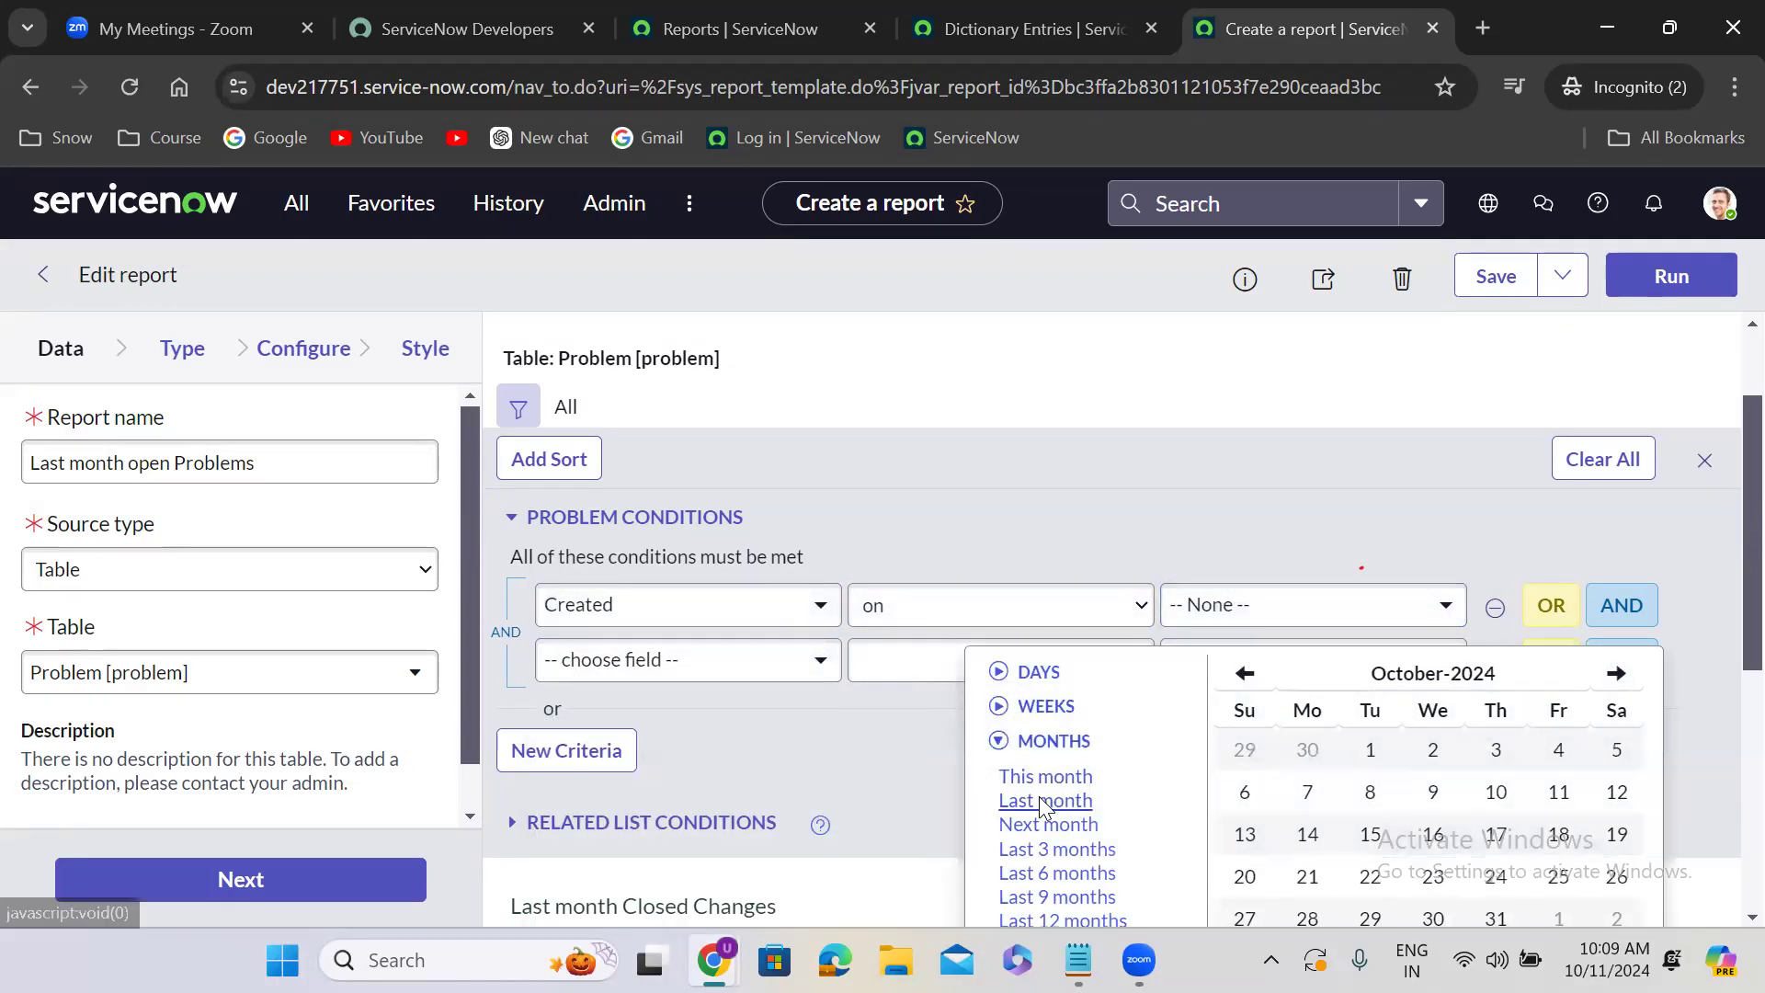
pyautogui.click(1042, 804)
# - Set the second filter condition to State is not Closed
pyautogui.click(652, 676)
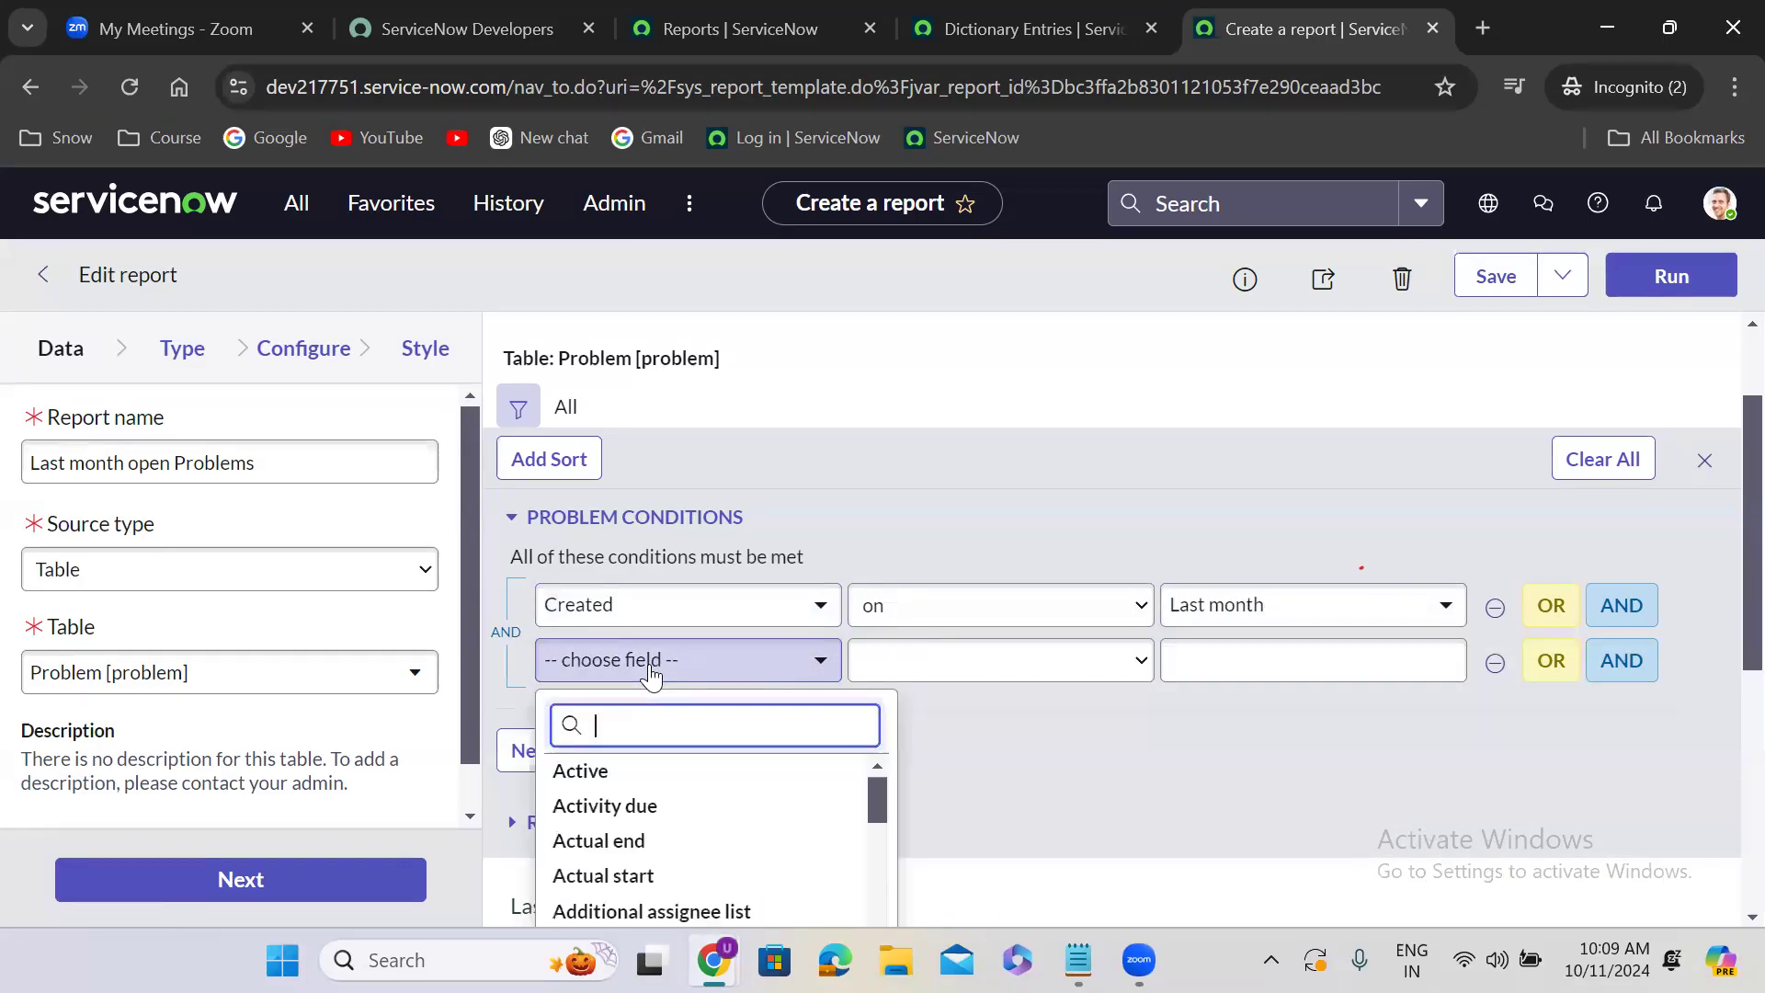
pyautogui.write('sta')
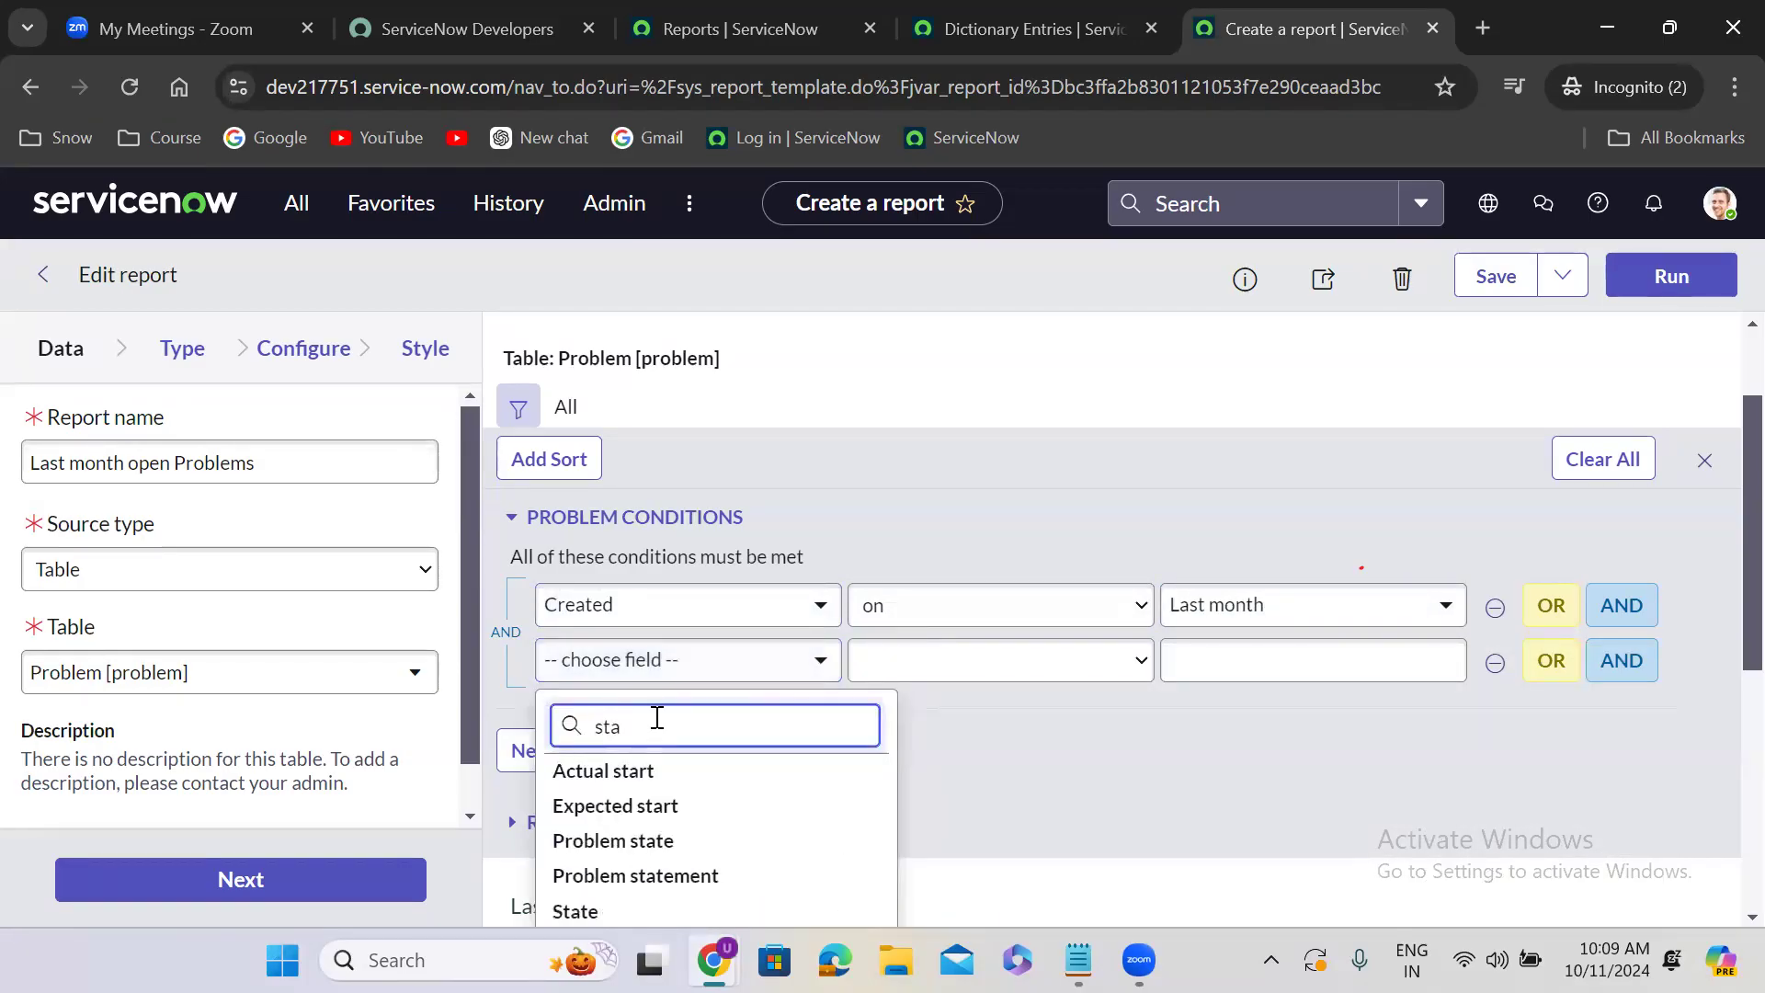
pyautogui.write('te')
pyautogui.click(657, 850)
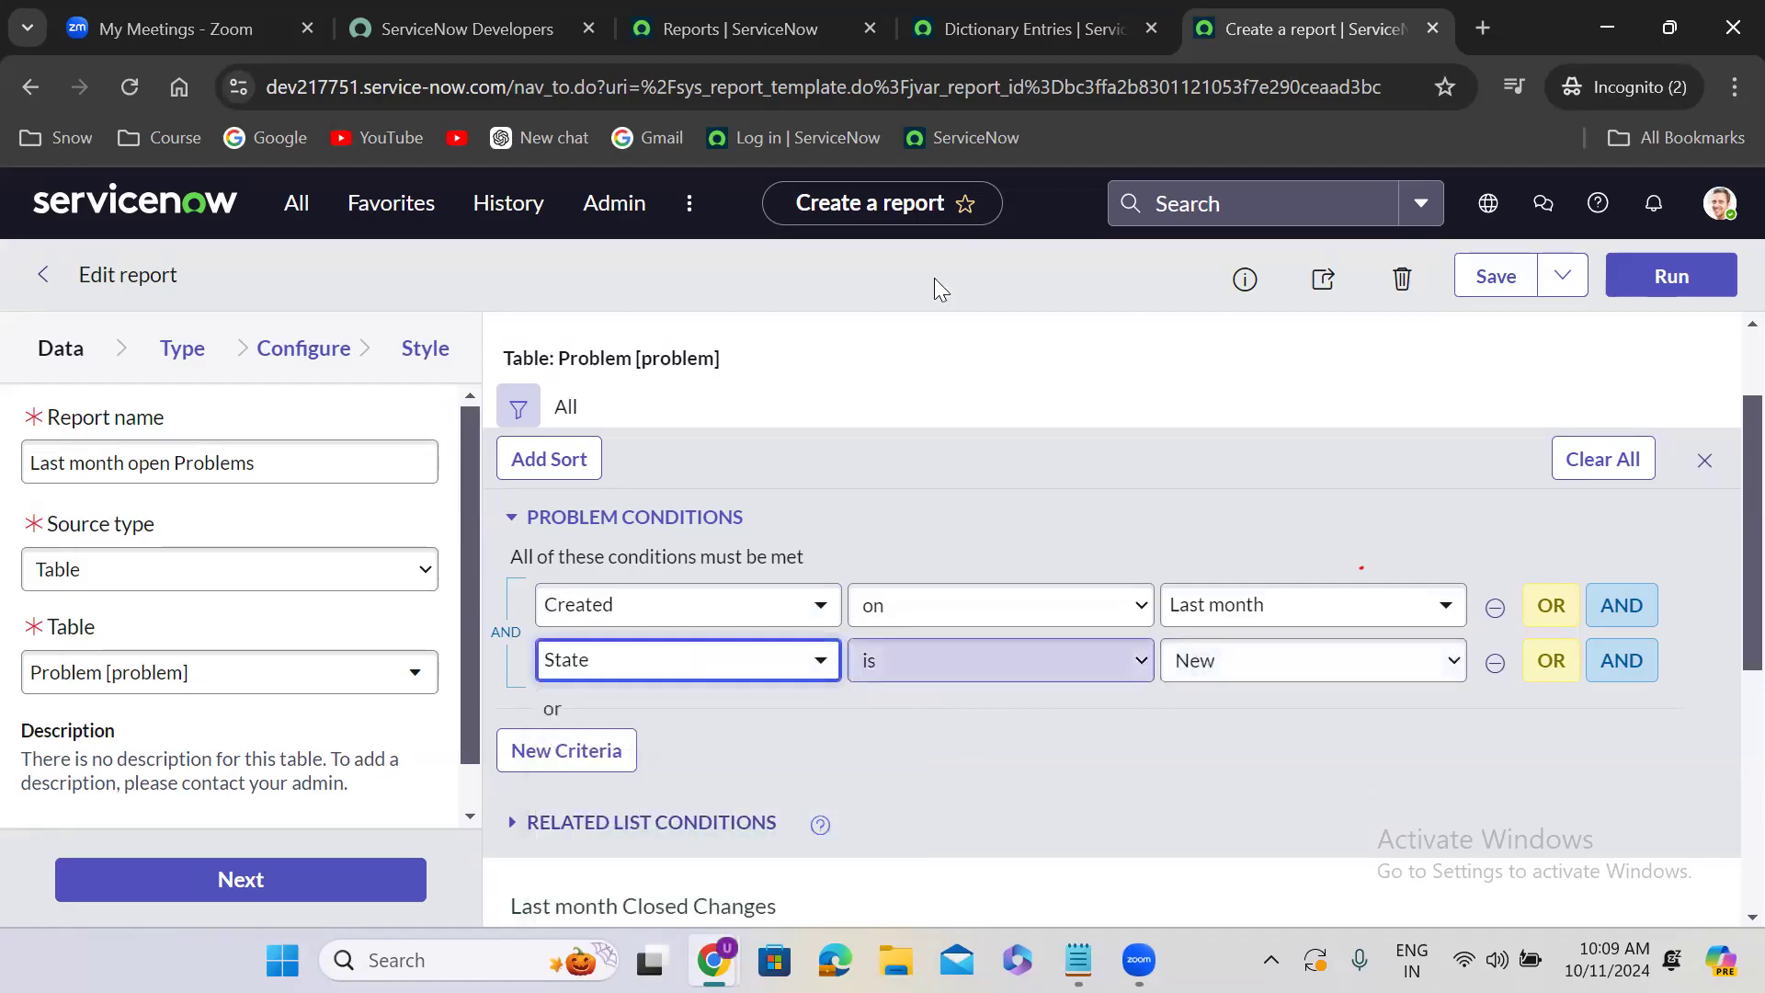
pyautogui.click(1001, 660)
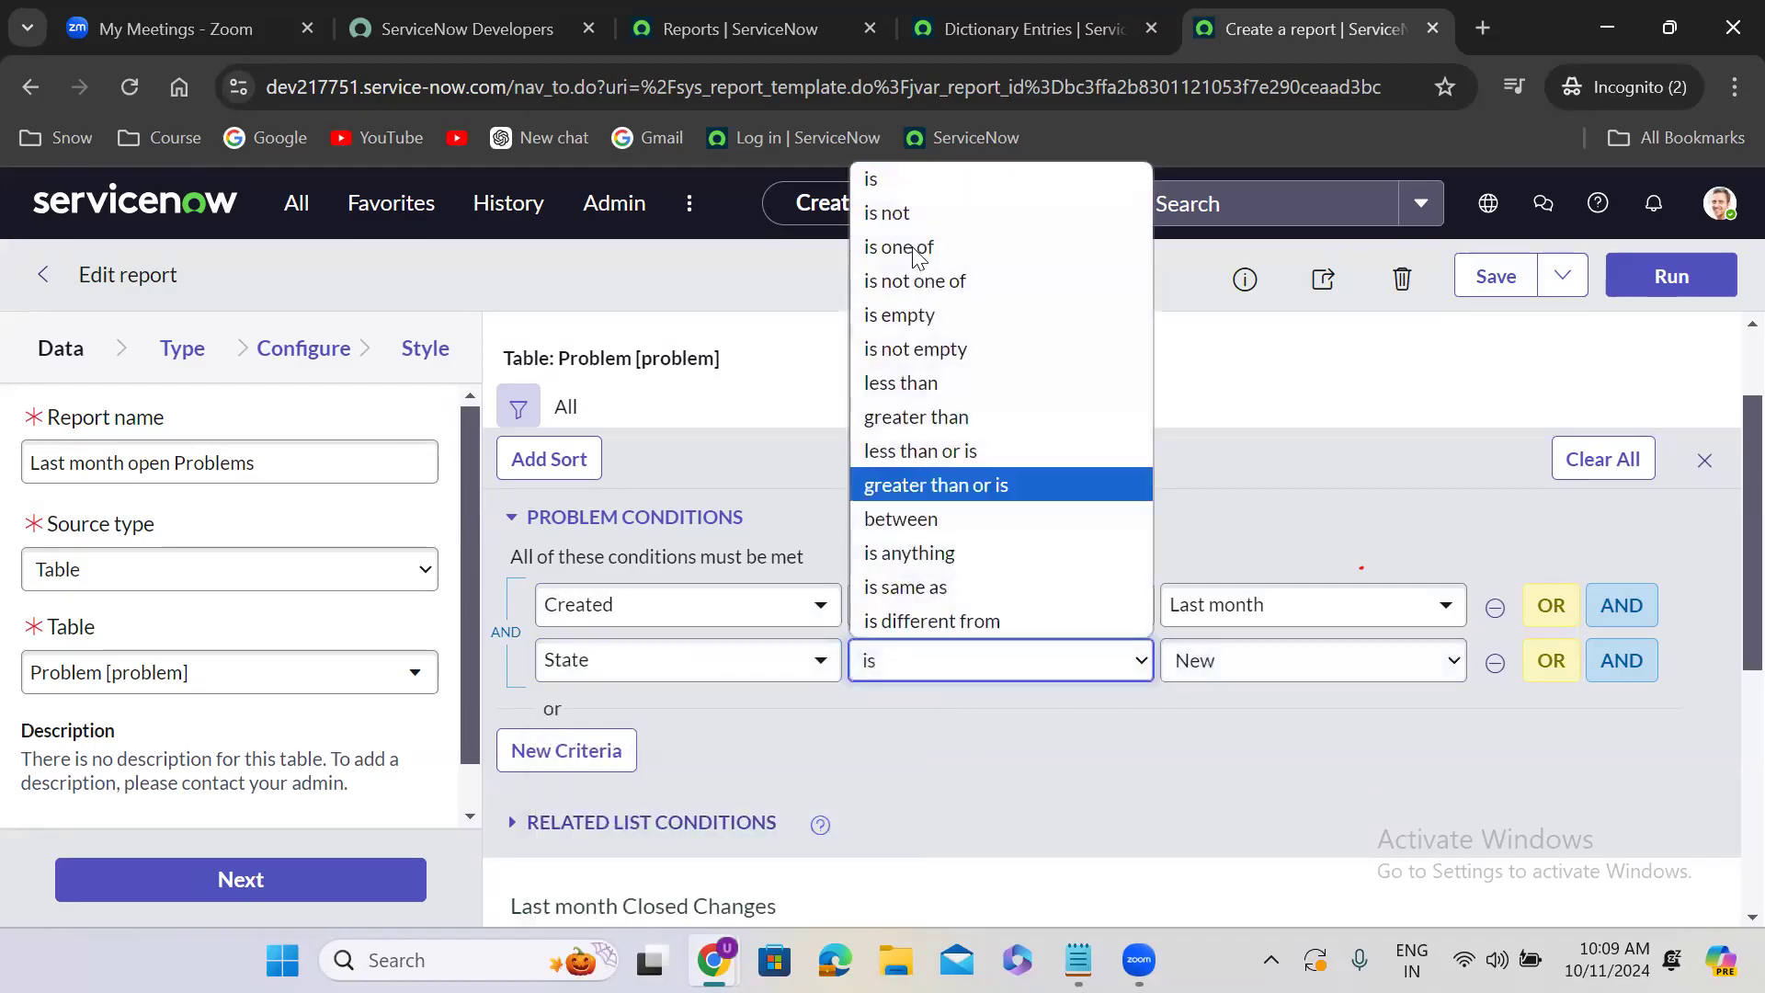
pyautogui.click(1296, 684)
pyautogui.click(1272, 678)
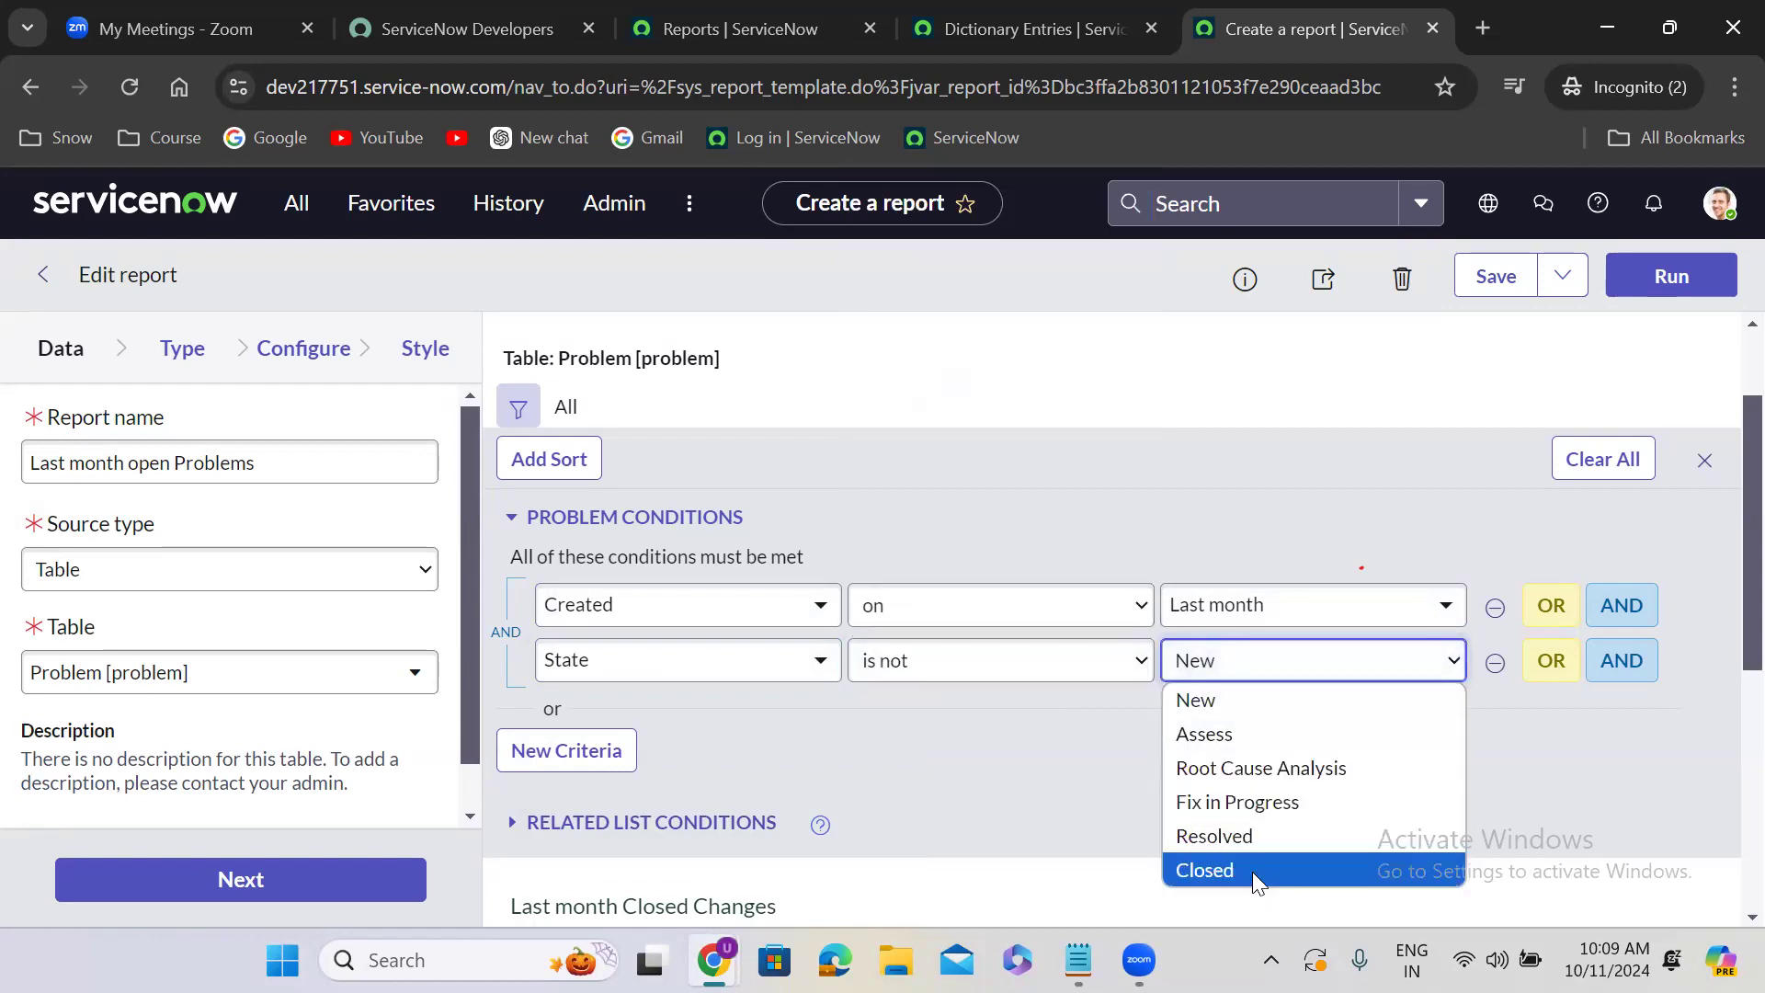
pyautogui.click(1252, 872)
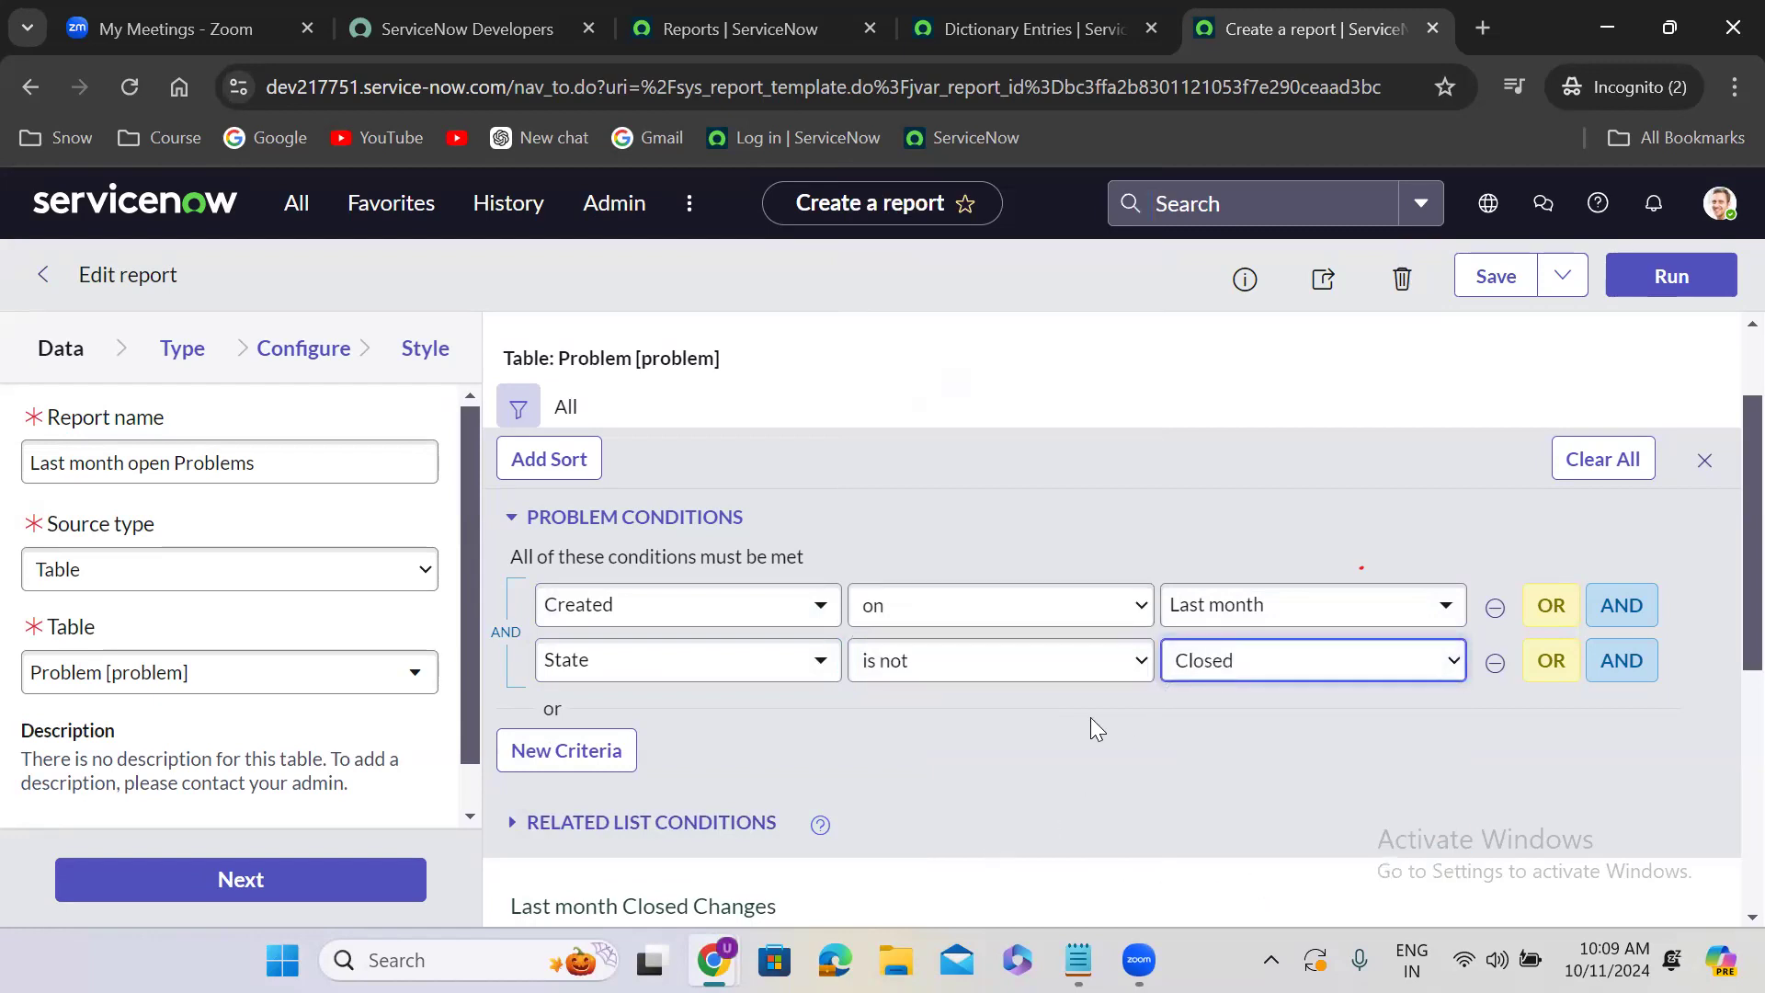
# - Save the edited report as a separate new report with Insert and Stay
pyautogui.scroll(1, 1091, 717)
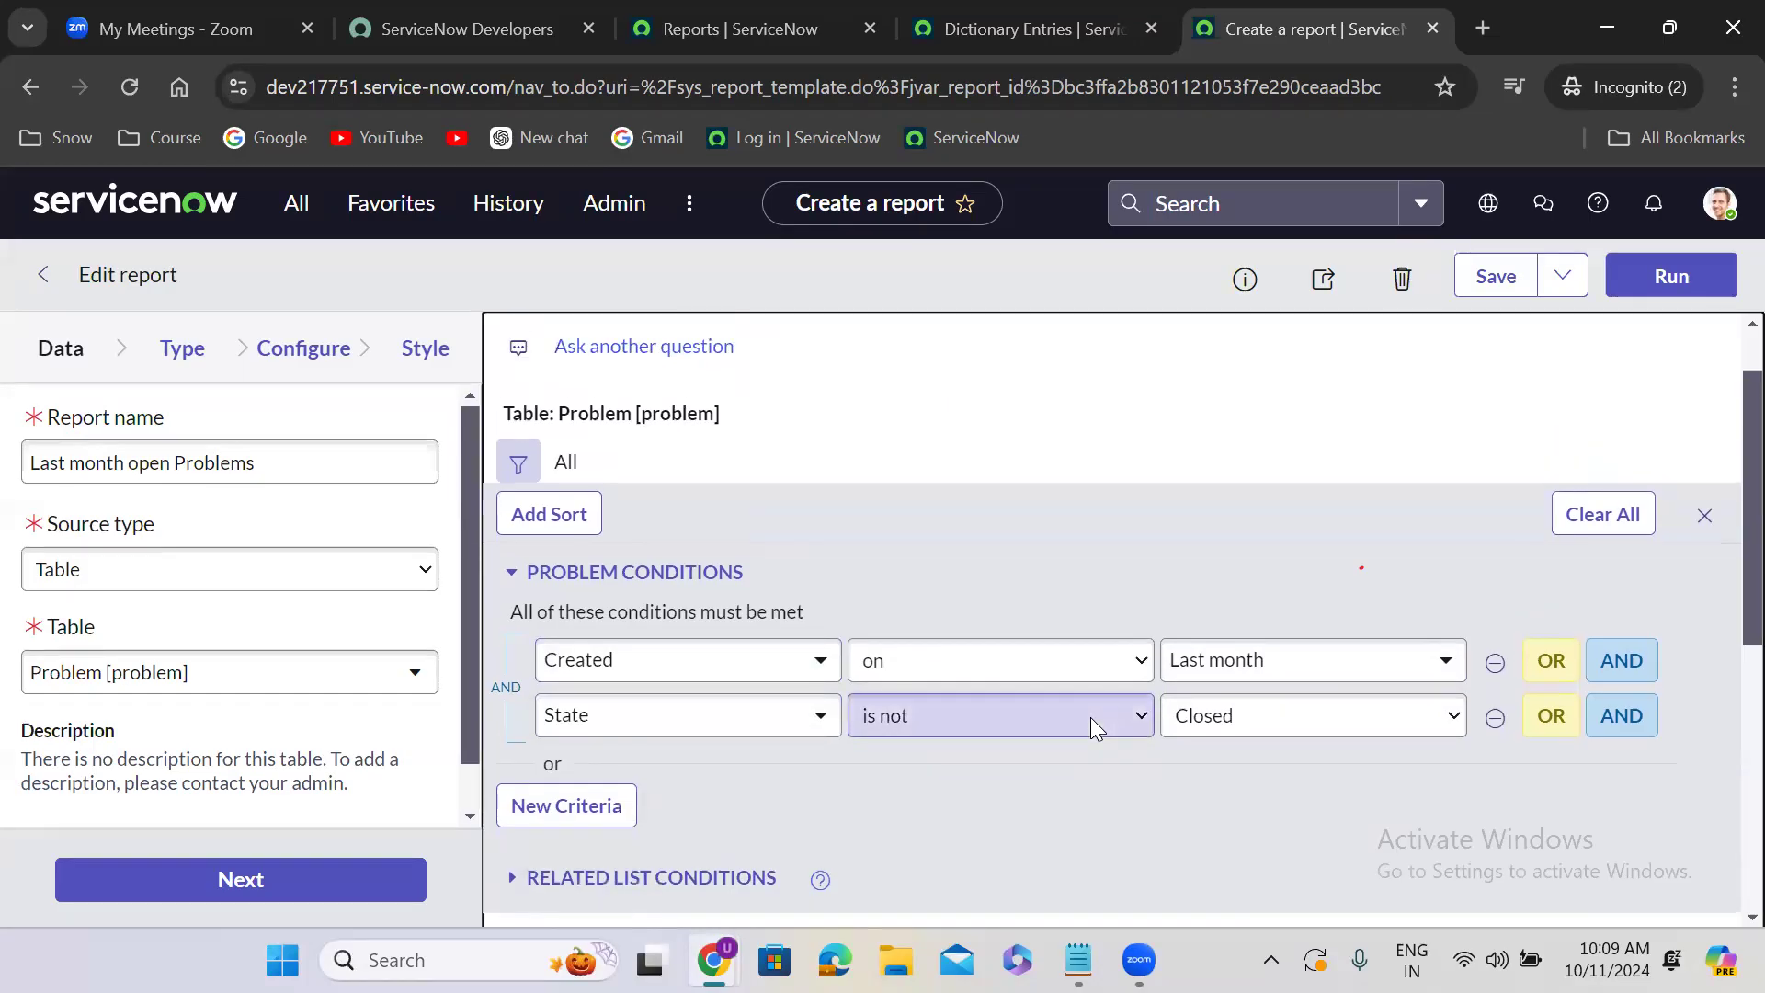
pyautogui.scroll(1, 1090, 717)
pyautogui.scroll(-4, 1091, 721)
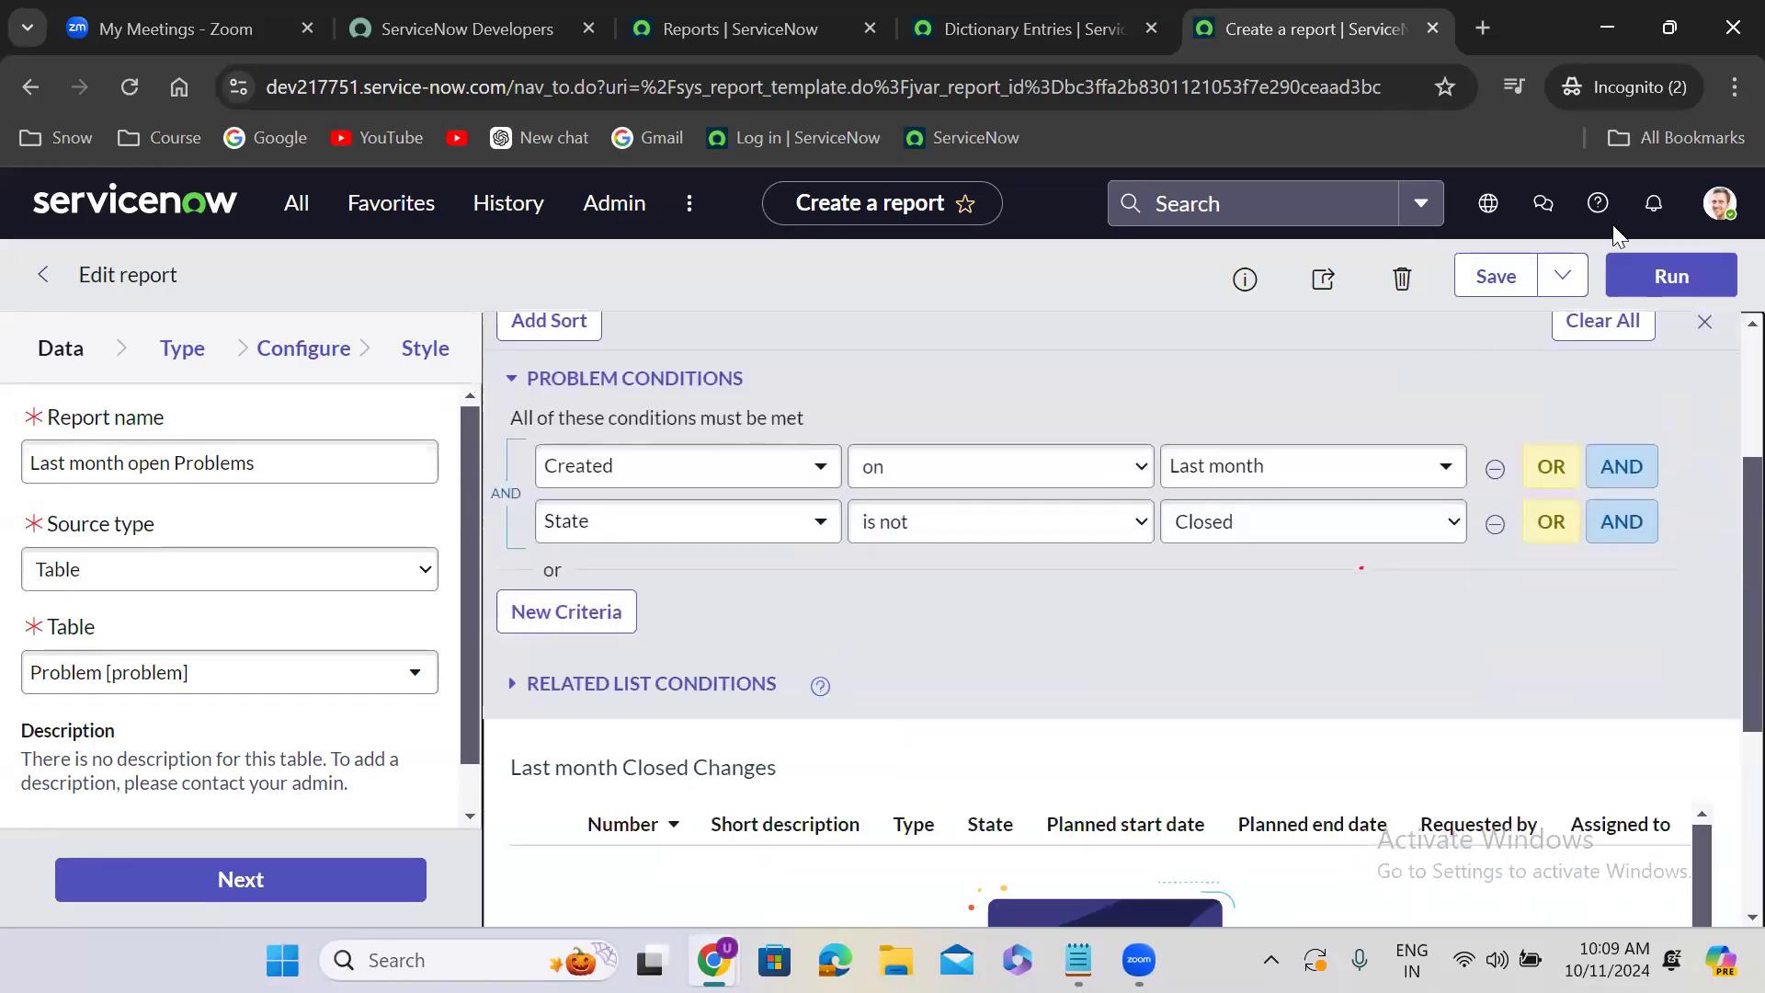
pyautogui.click(1563, 276)
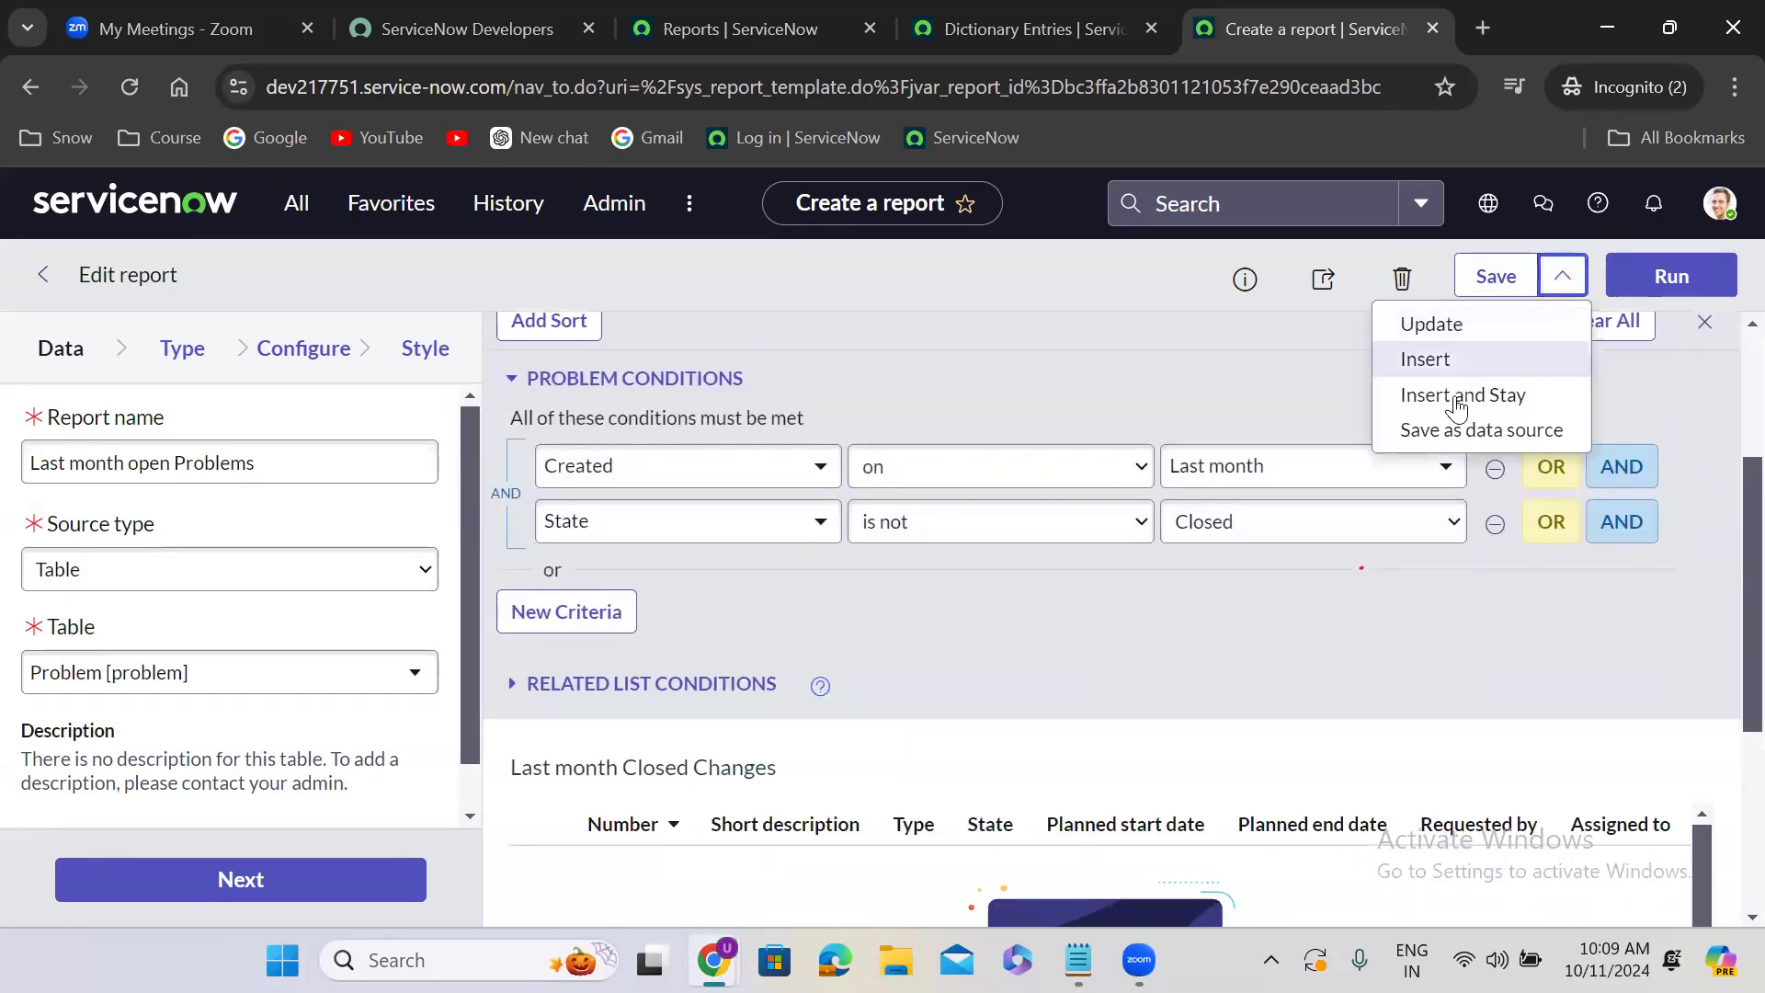
pyautogui.click(1458, 403)
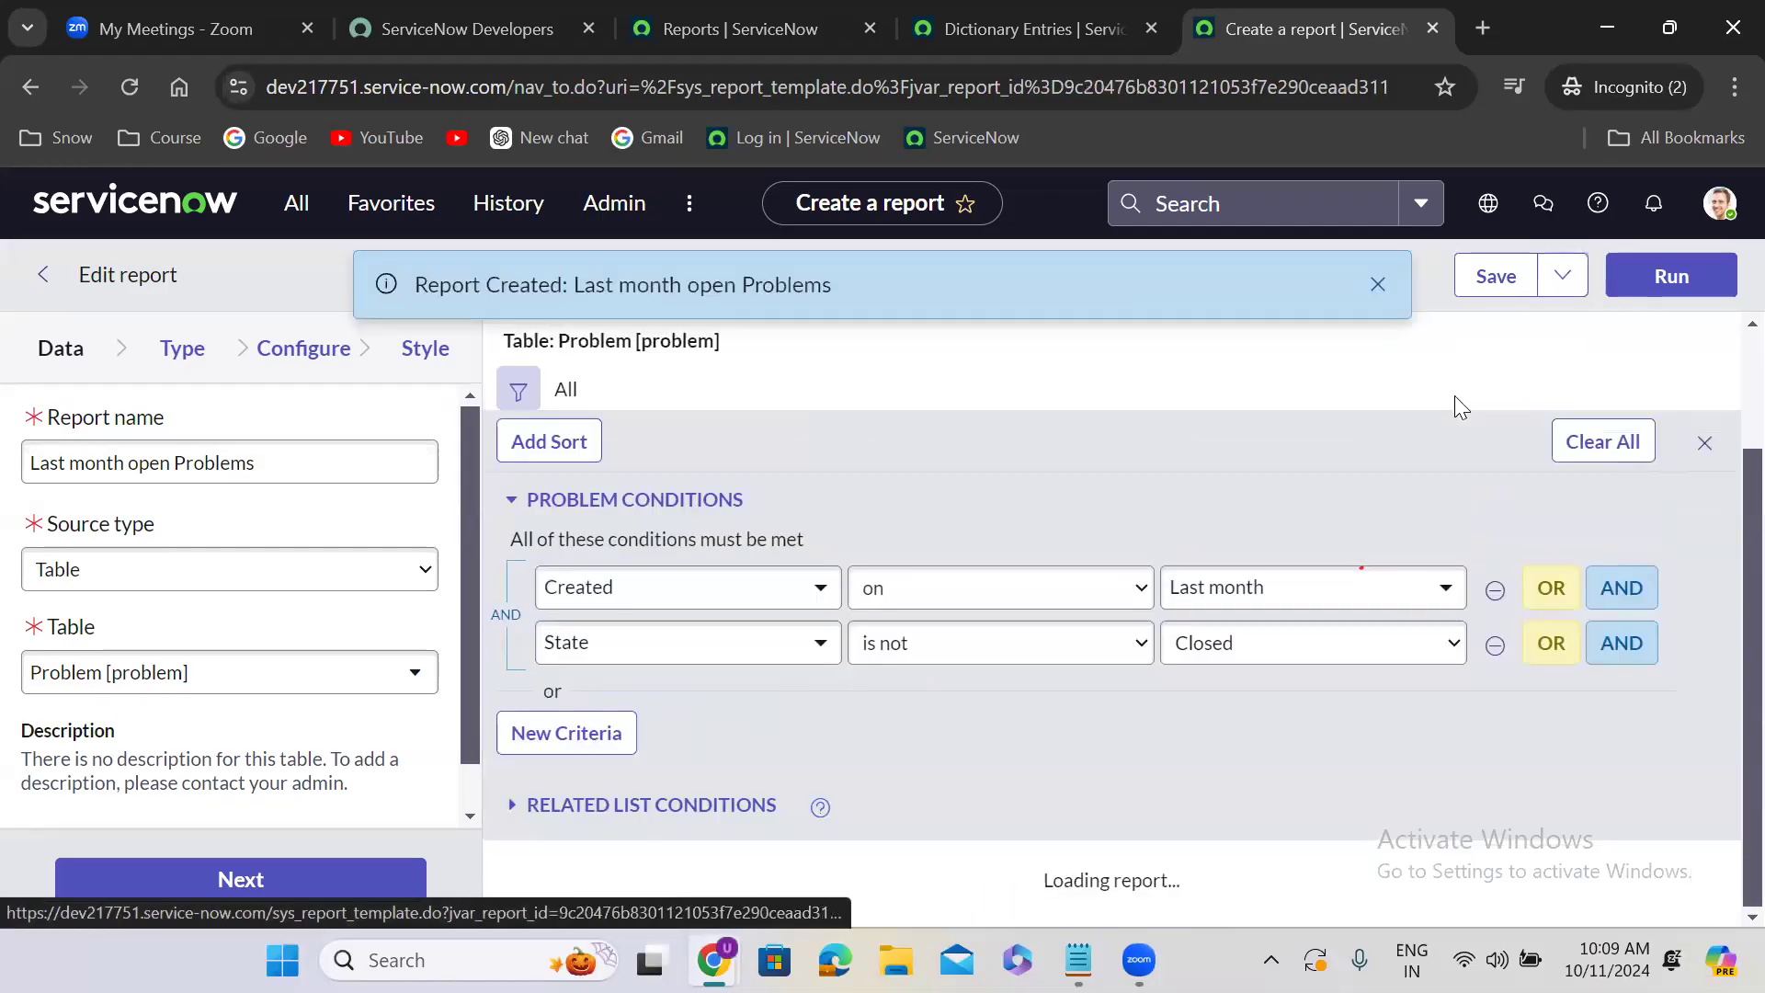
pyautogui.scroll(-1, 1335, 413)
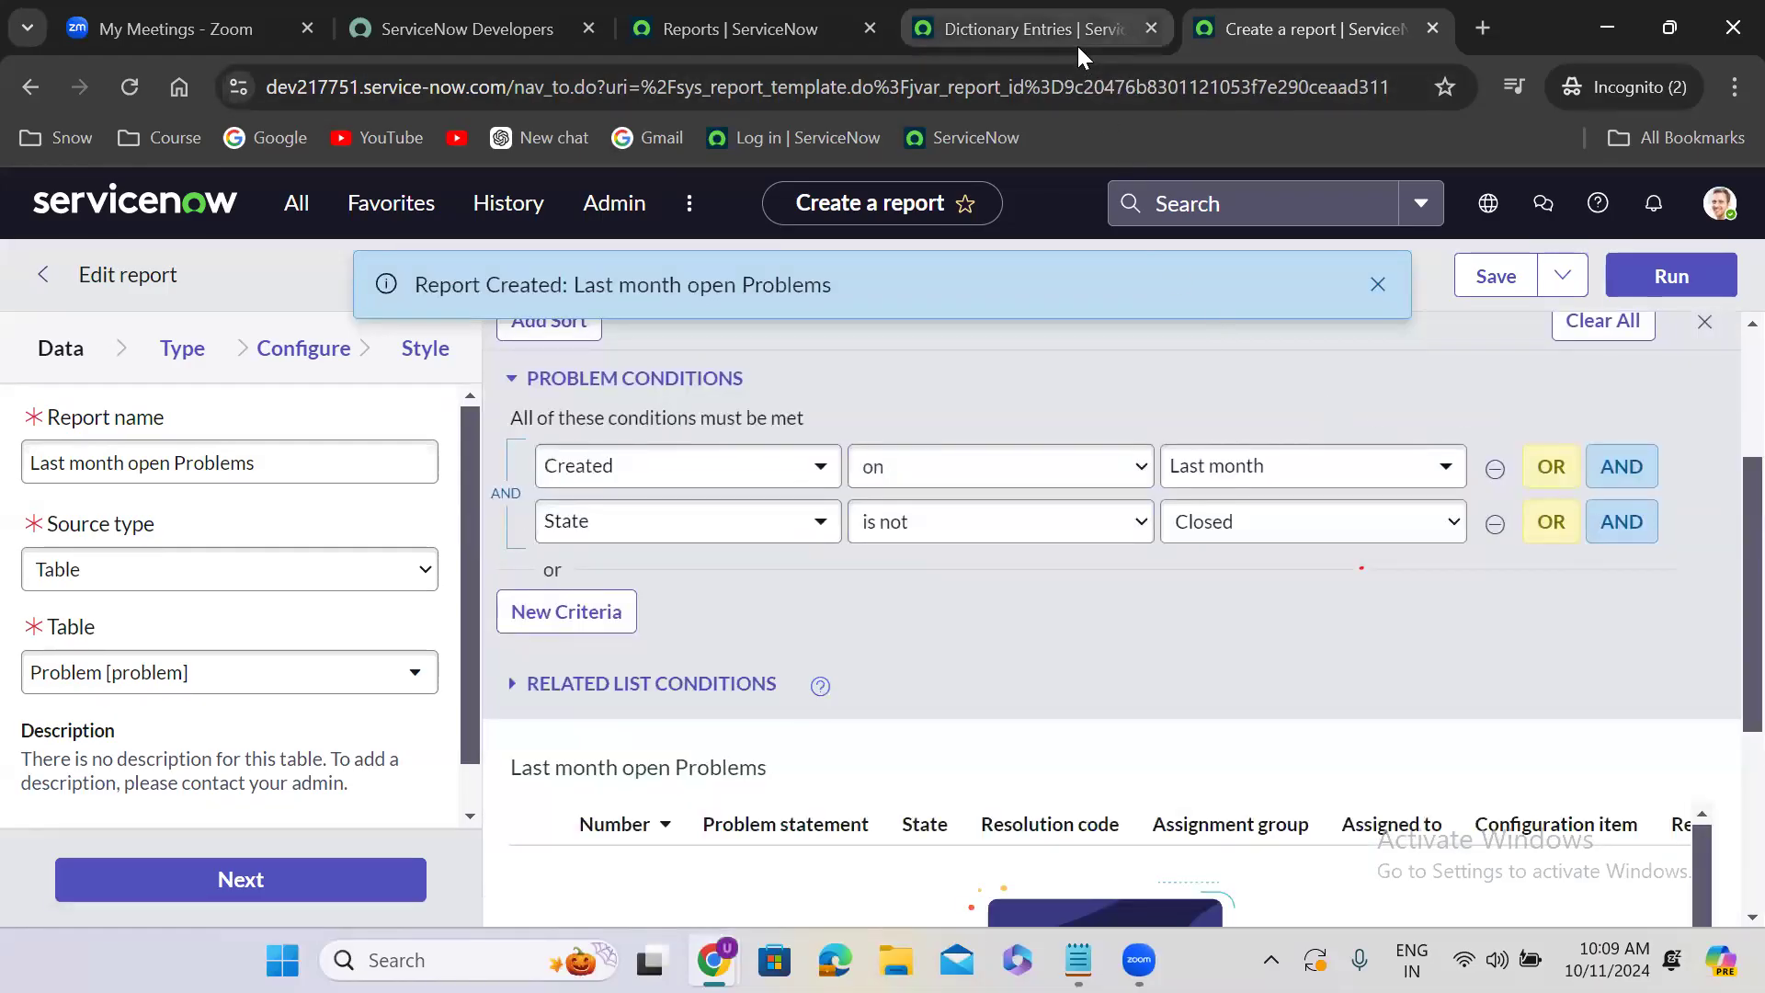
# - Review the list of last month reports and the sharing options of the Last month open Problems report
pyautogui.click(740, 28)
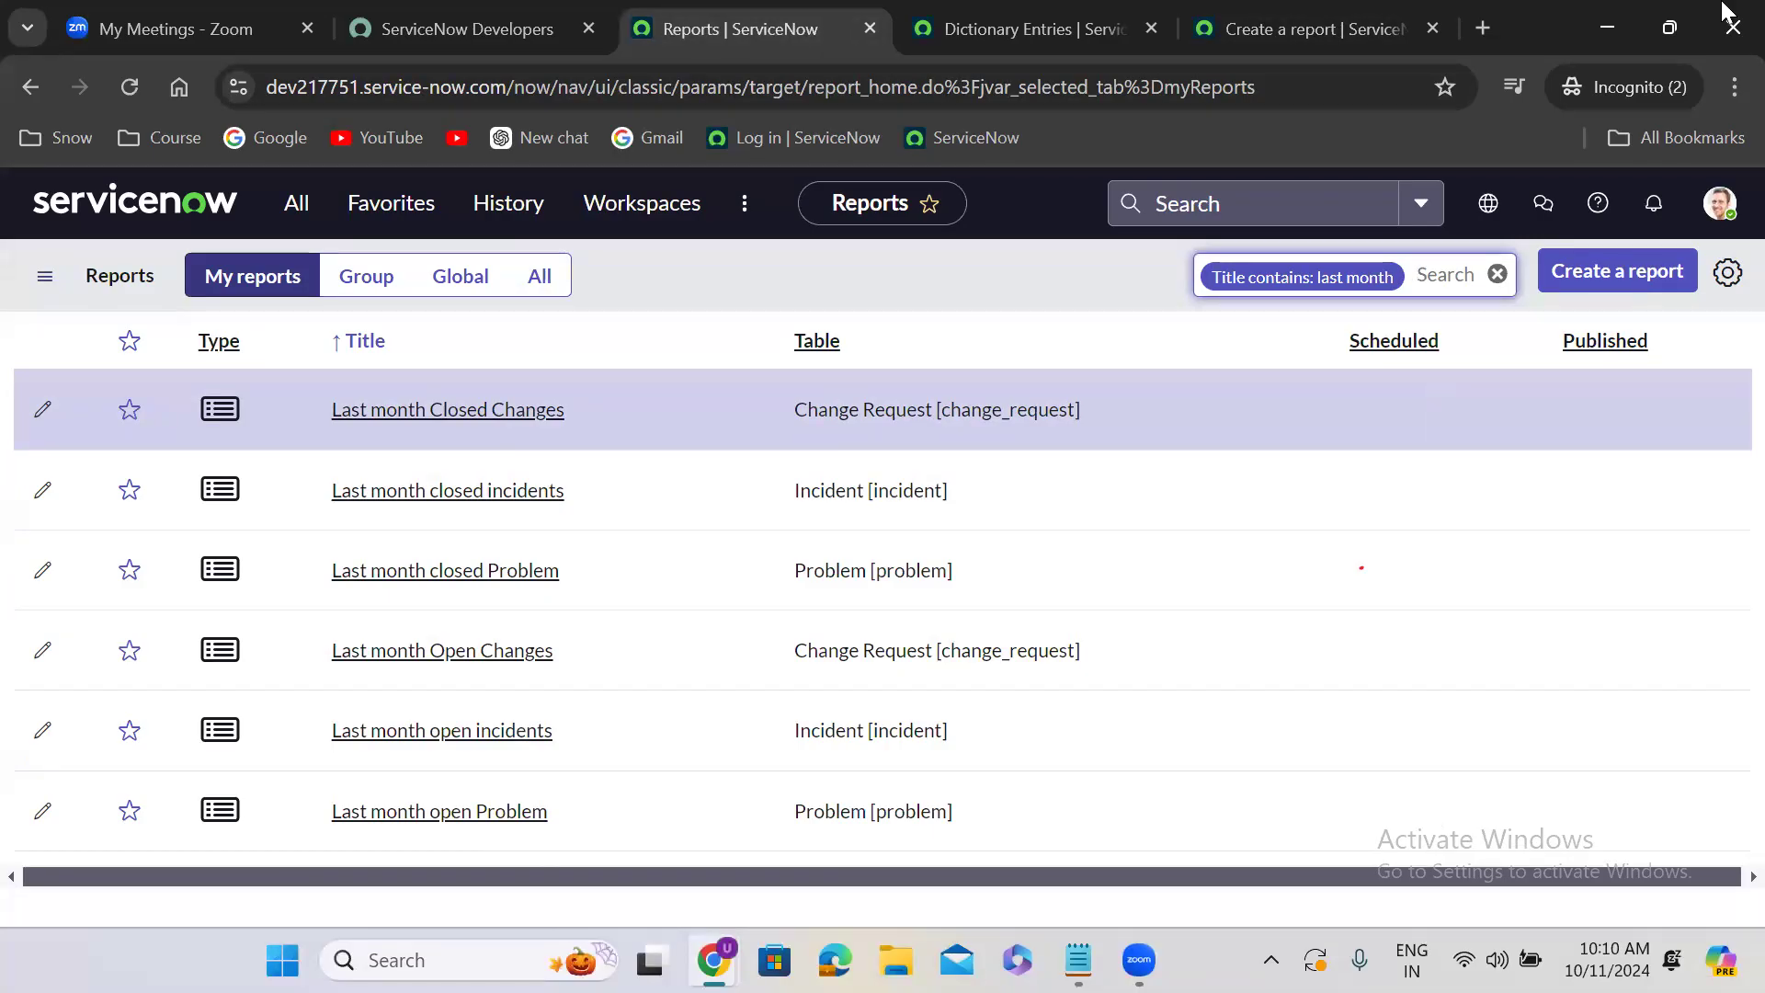
pyautogui.click(1287, 16)
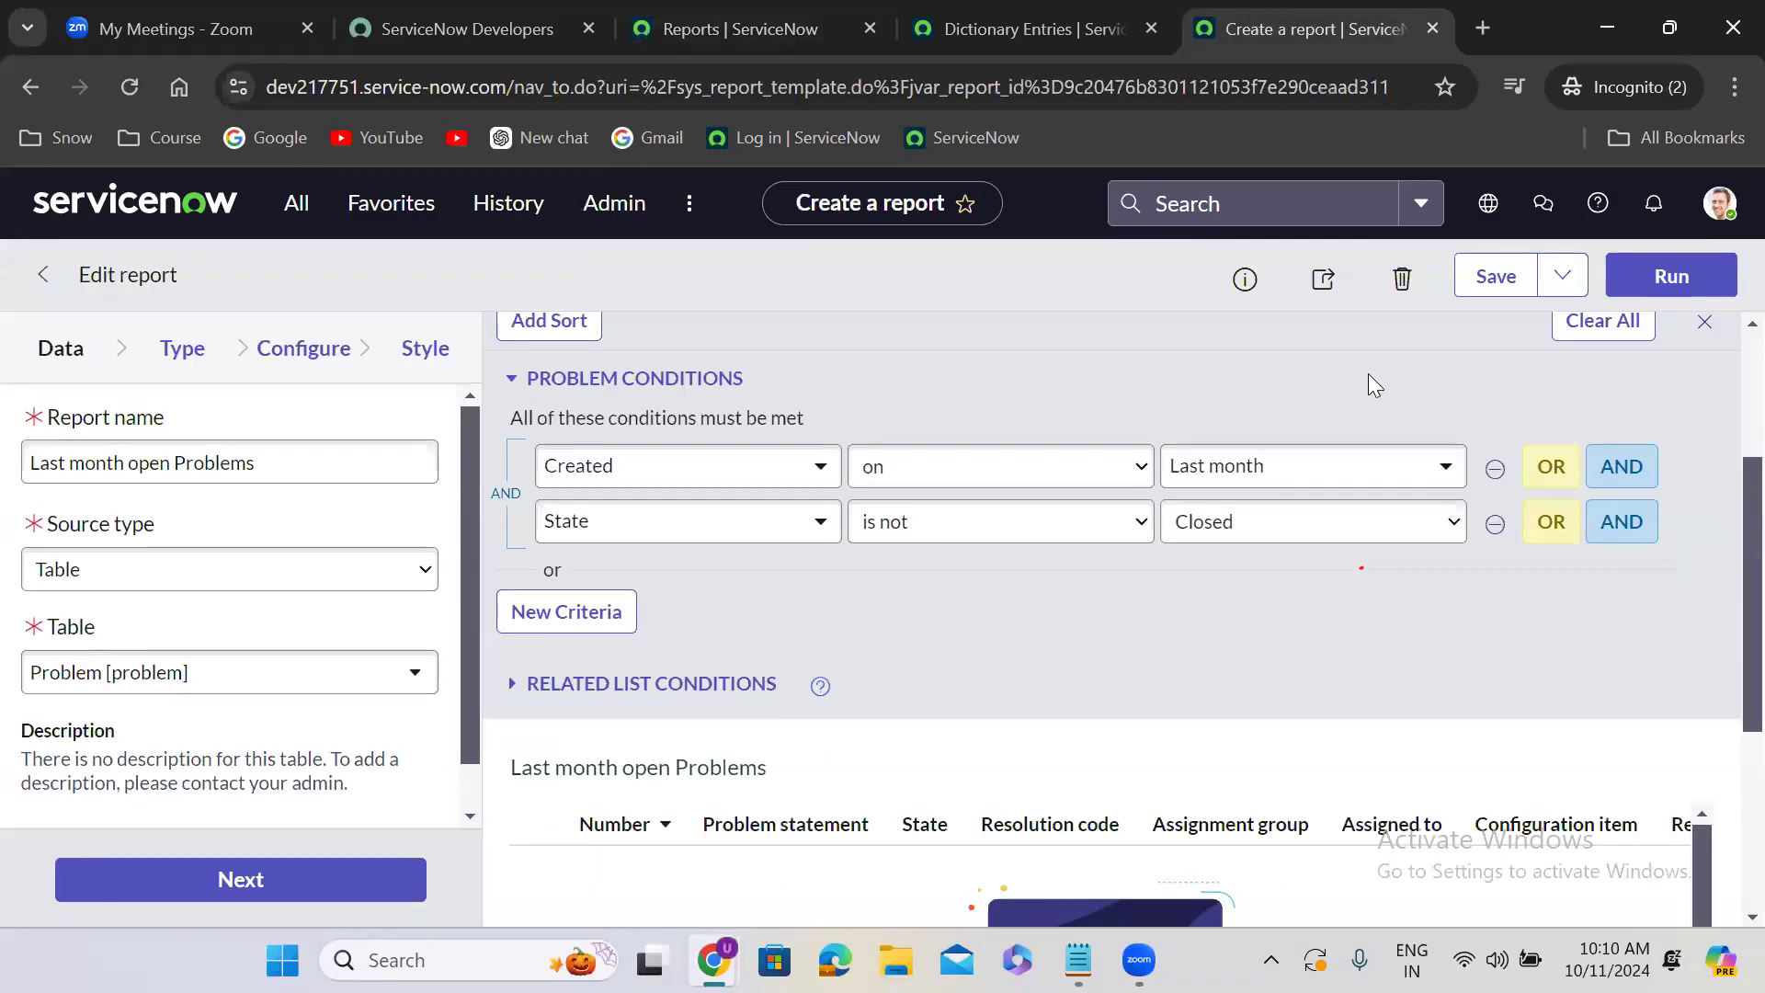
pyautogui.click(1323, 278)
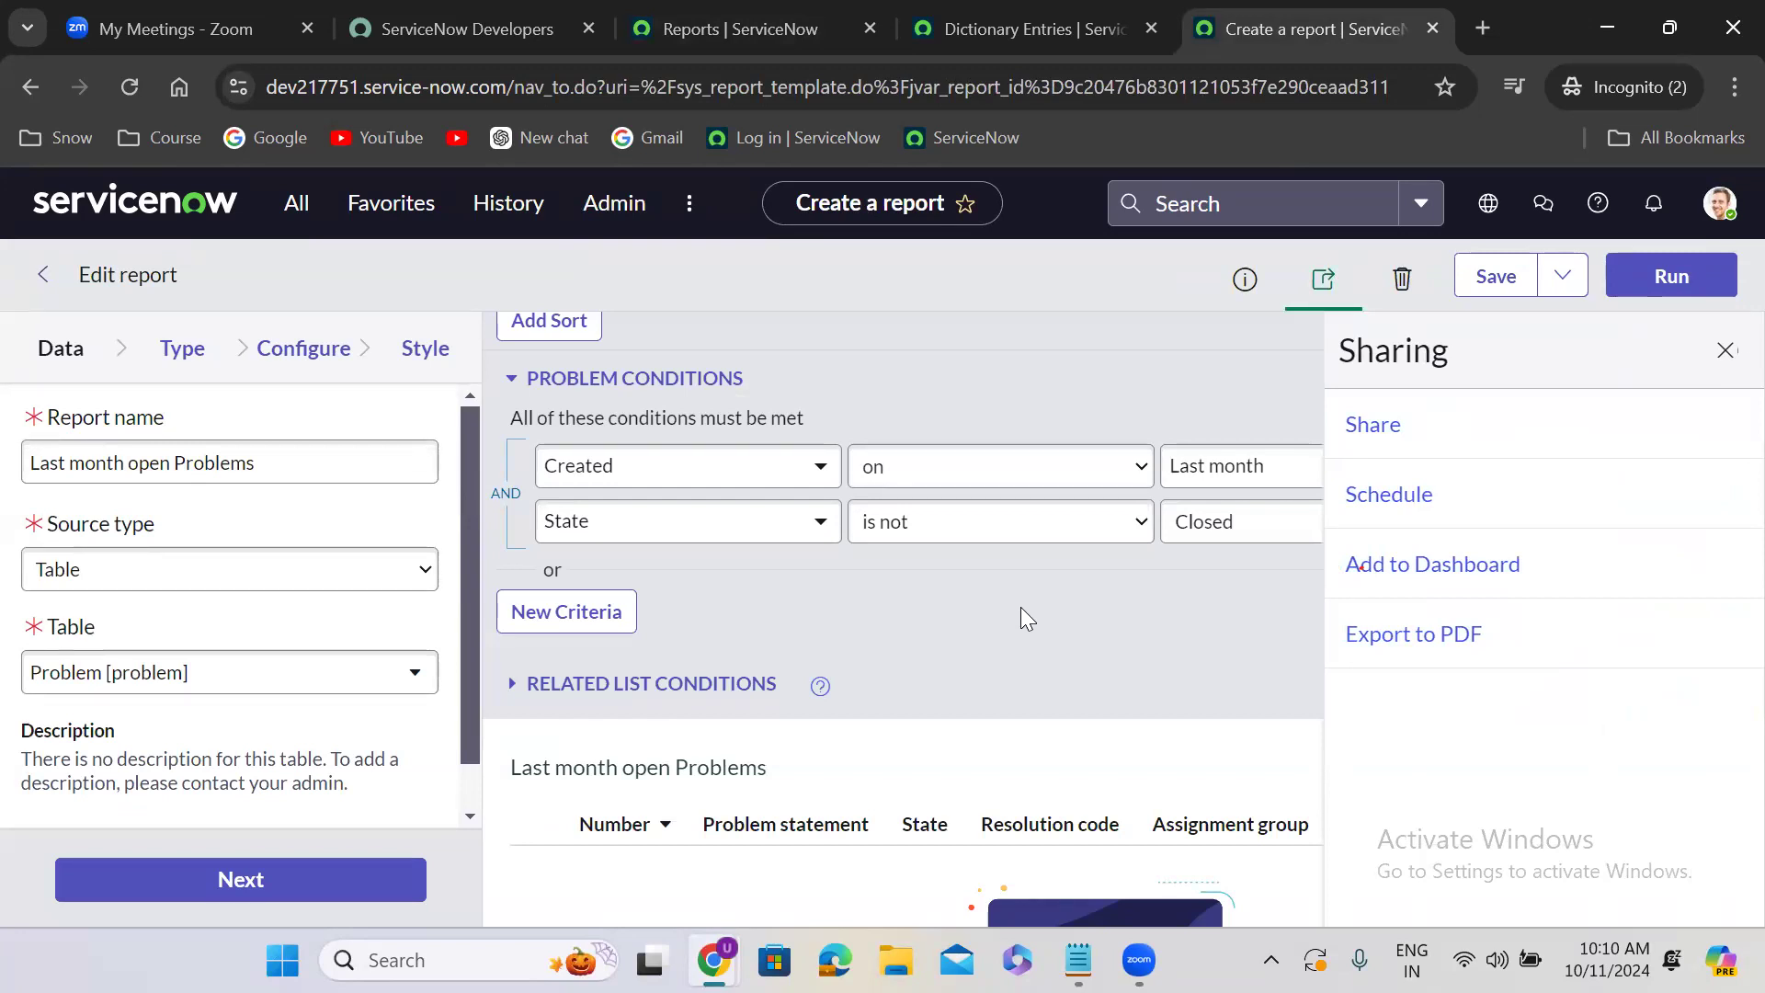
pyautogui.click(1723, 353)
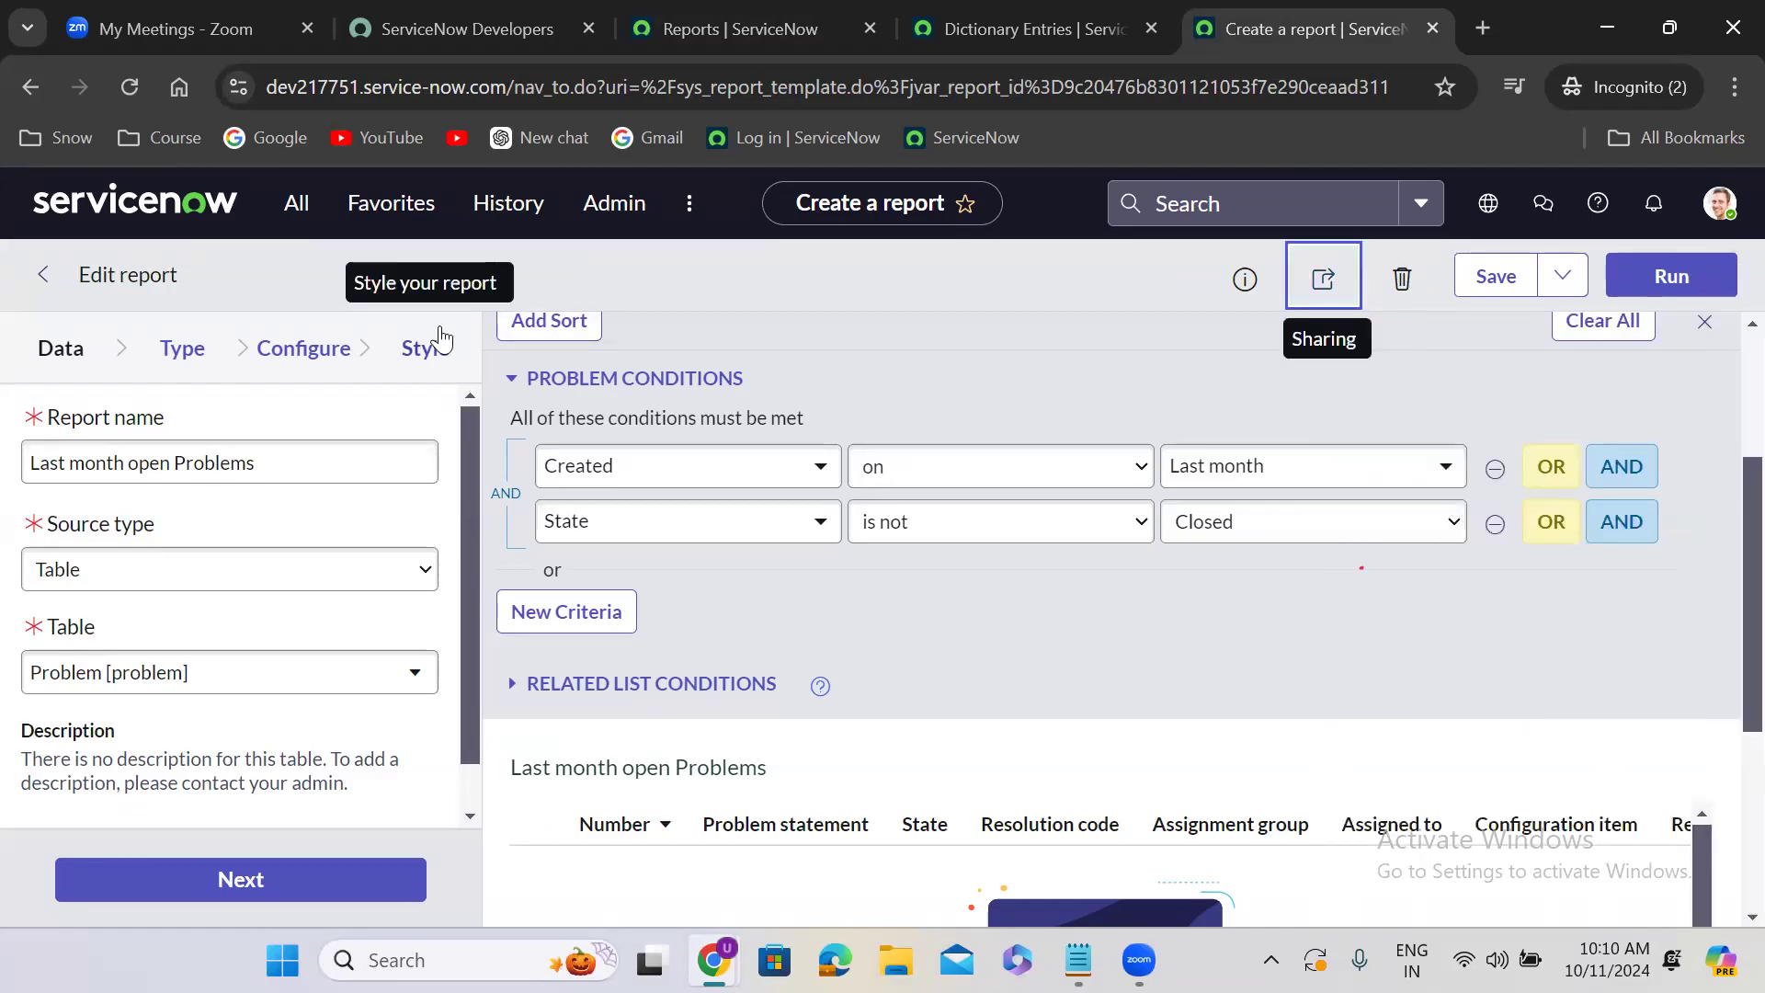
# - Duplicate the Reports list browser tab and return to the original one
pyautogui.click(786, 13)
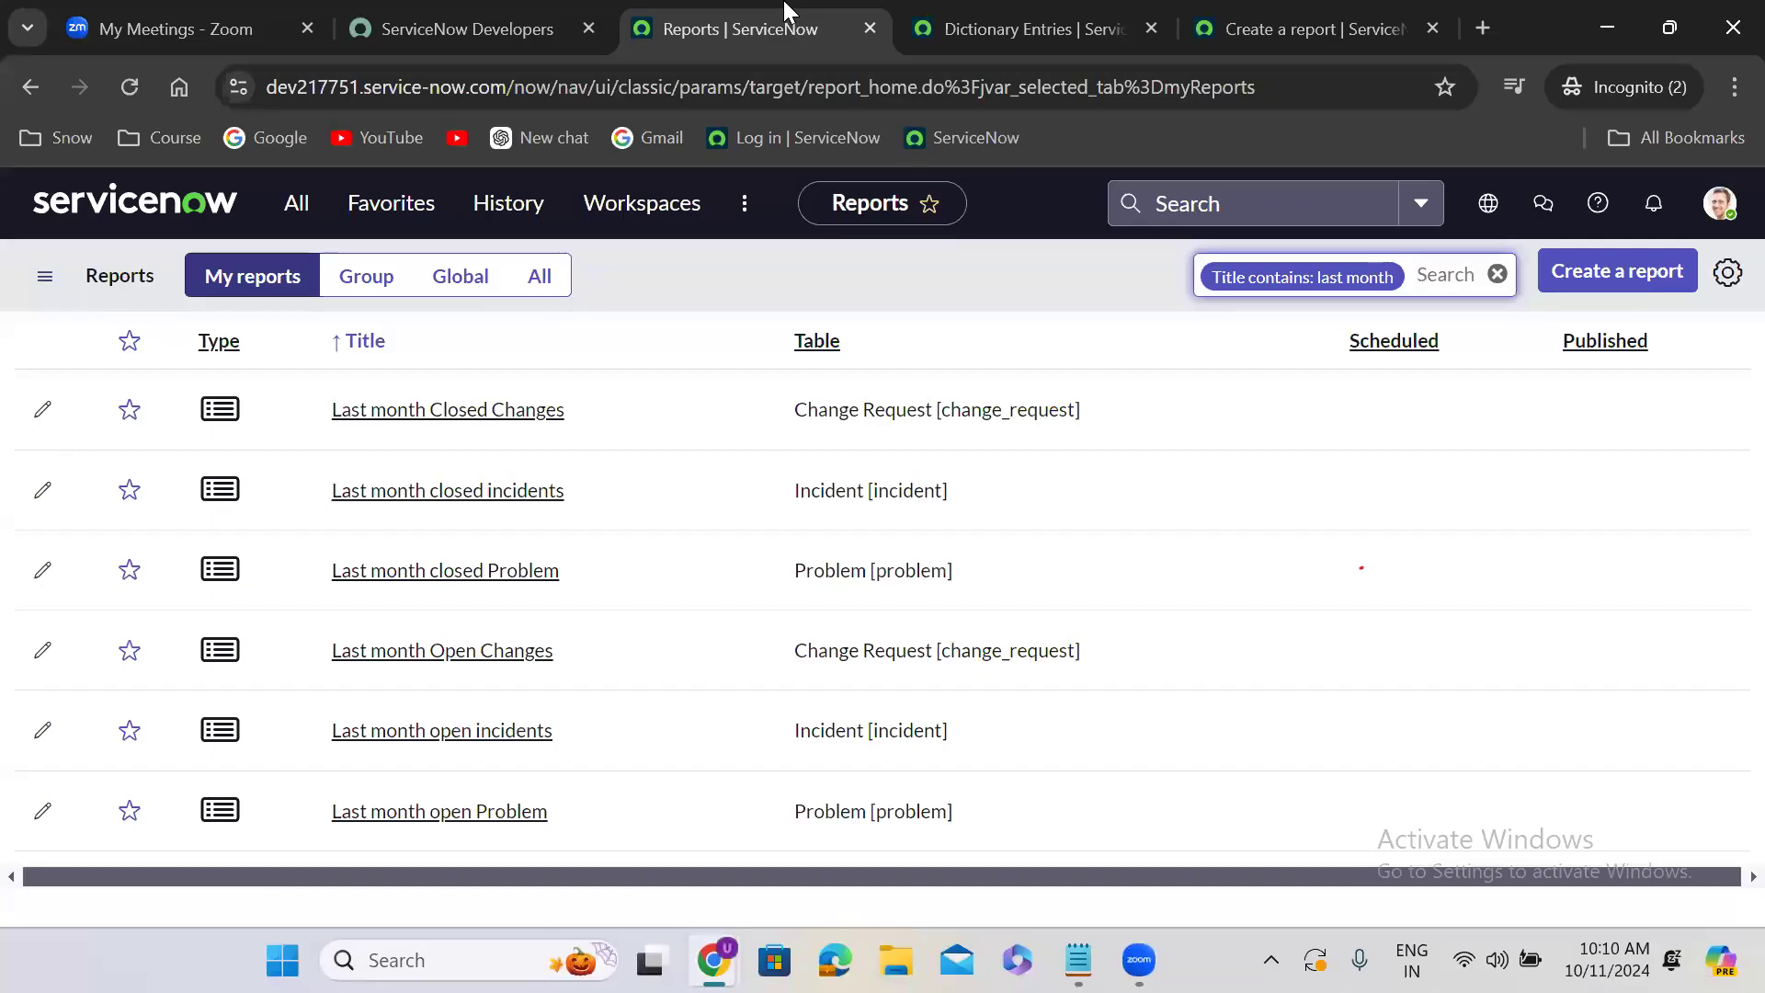
pyautogui.rightClick(754, 17)
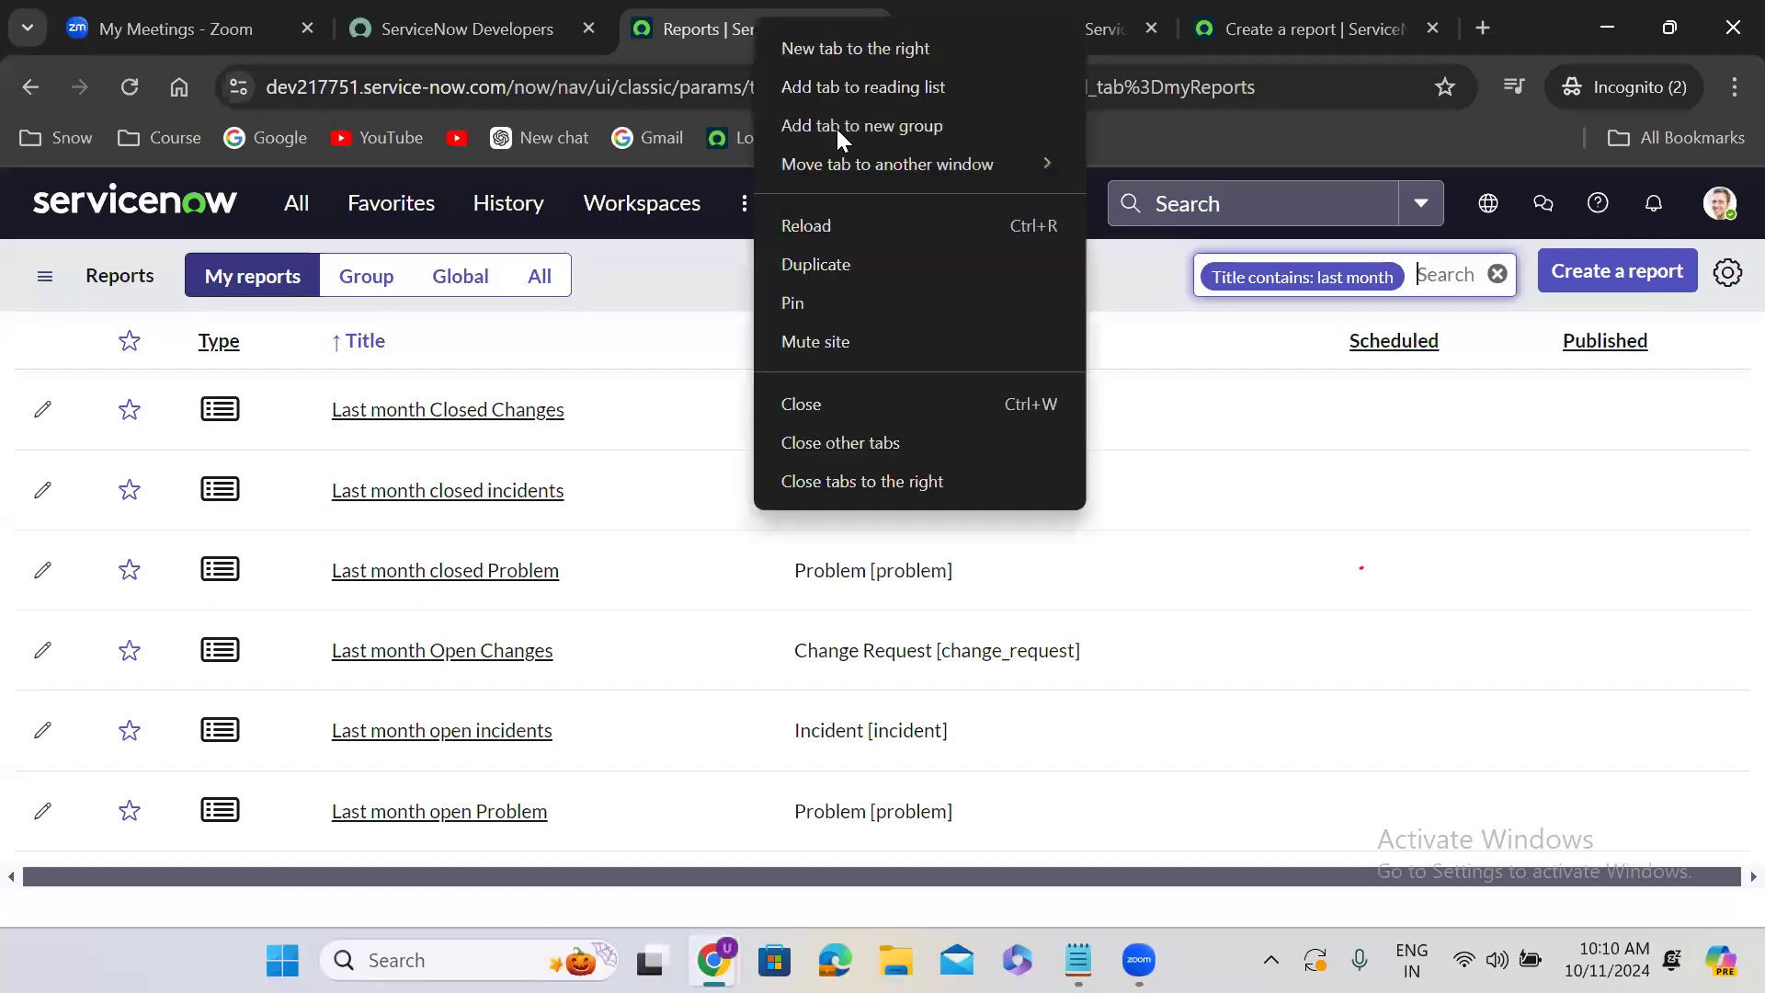
pyautogui.click(851, 263)
pyautogui.click(629, 22)
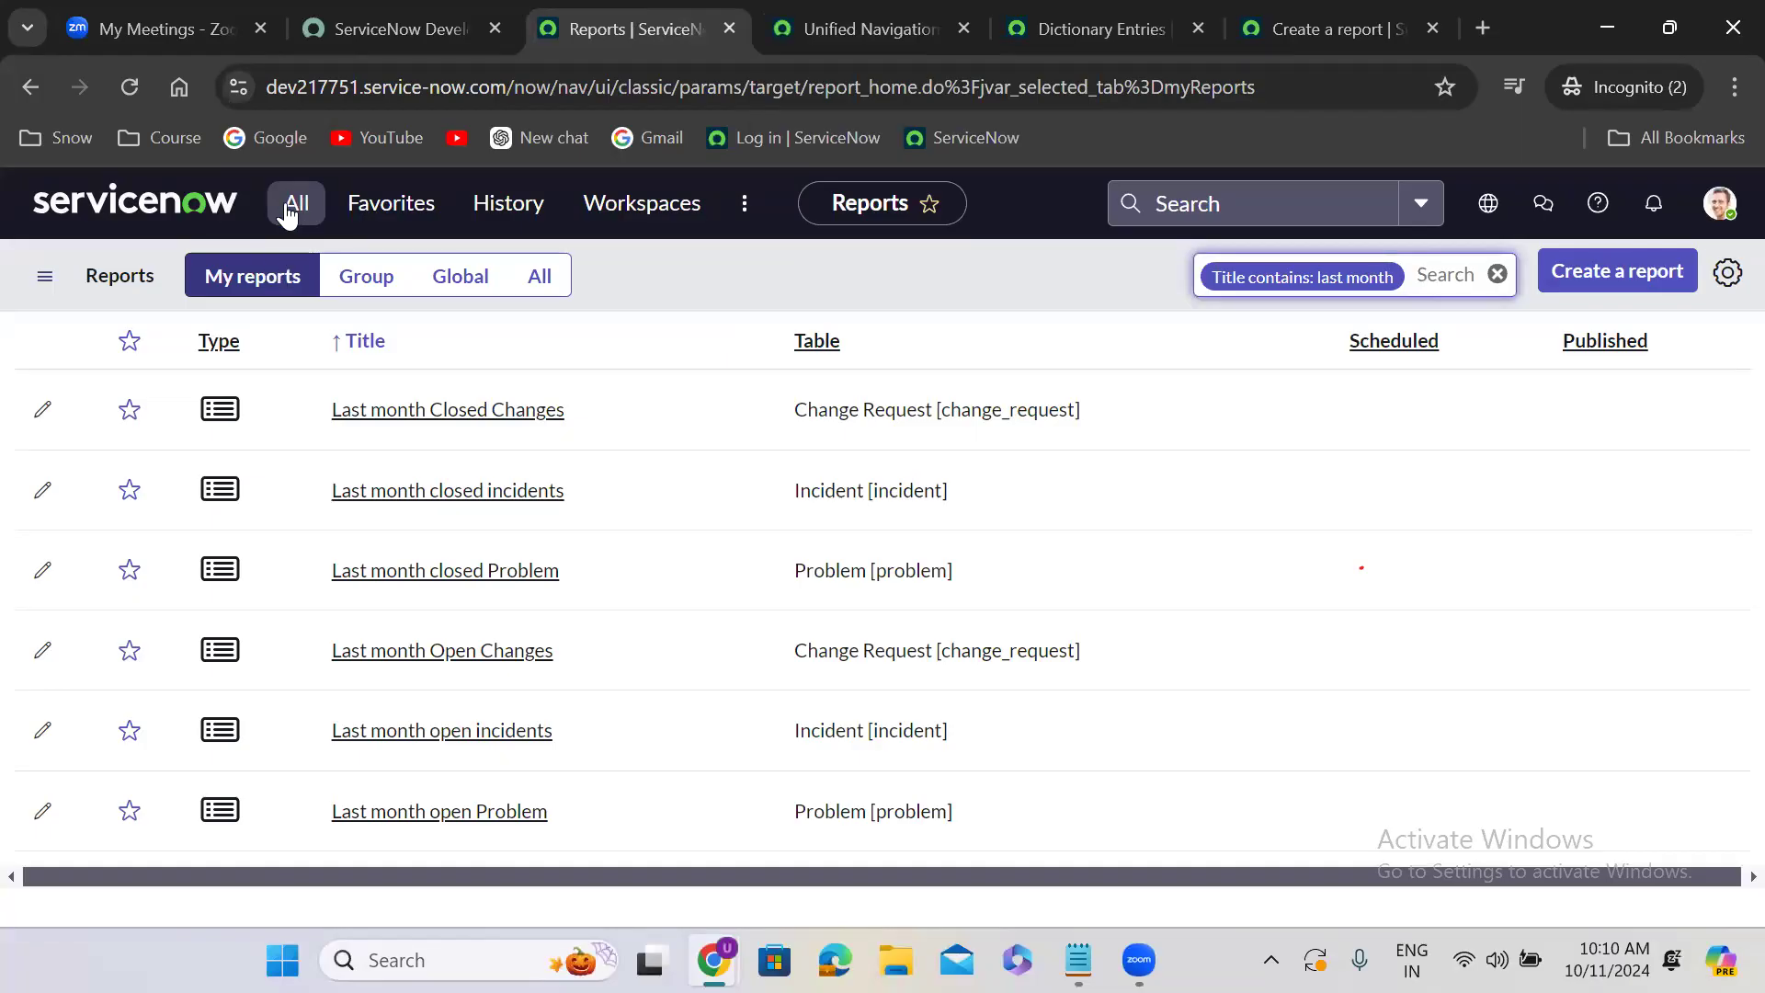
# - Filter the application navigator for "dashboards" and open the Self-Service Dashboards overview
pyautogui.click(296, 204)
pyautogui.doubleClick(230, 264)
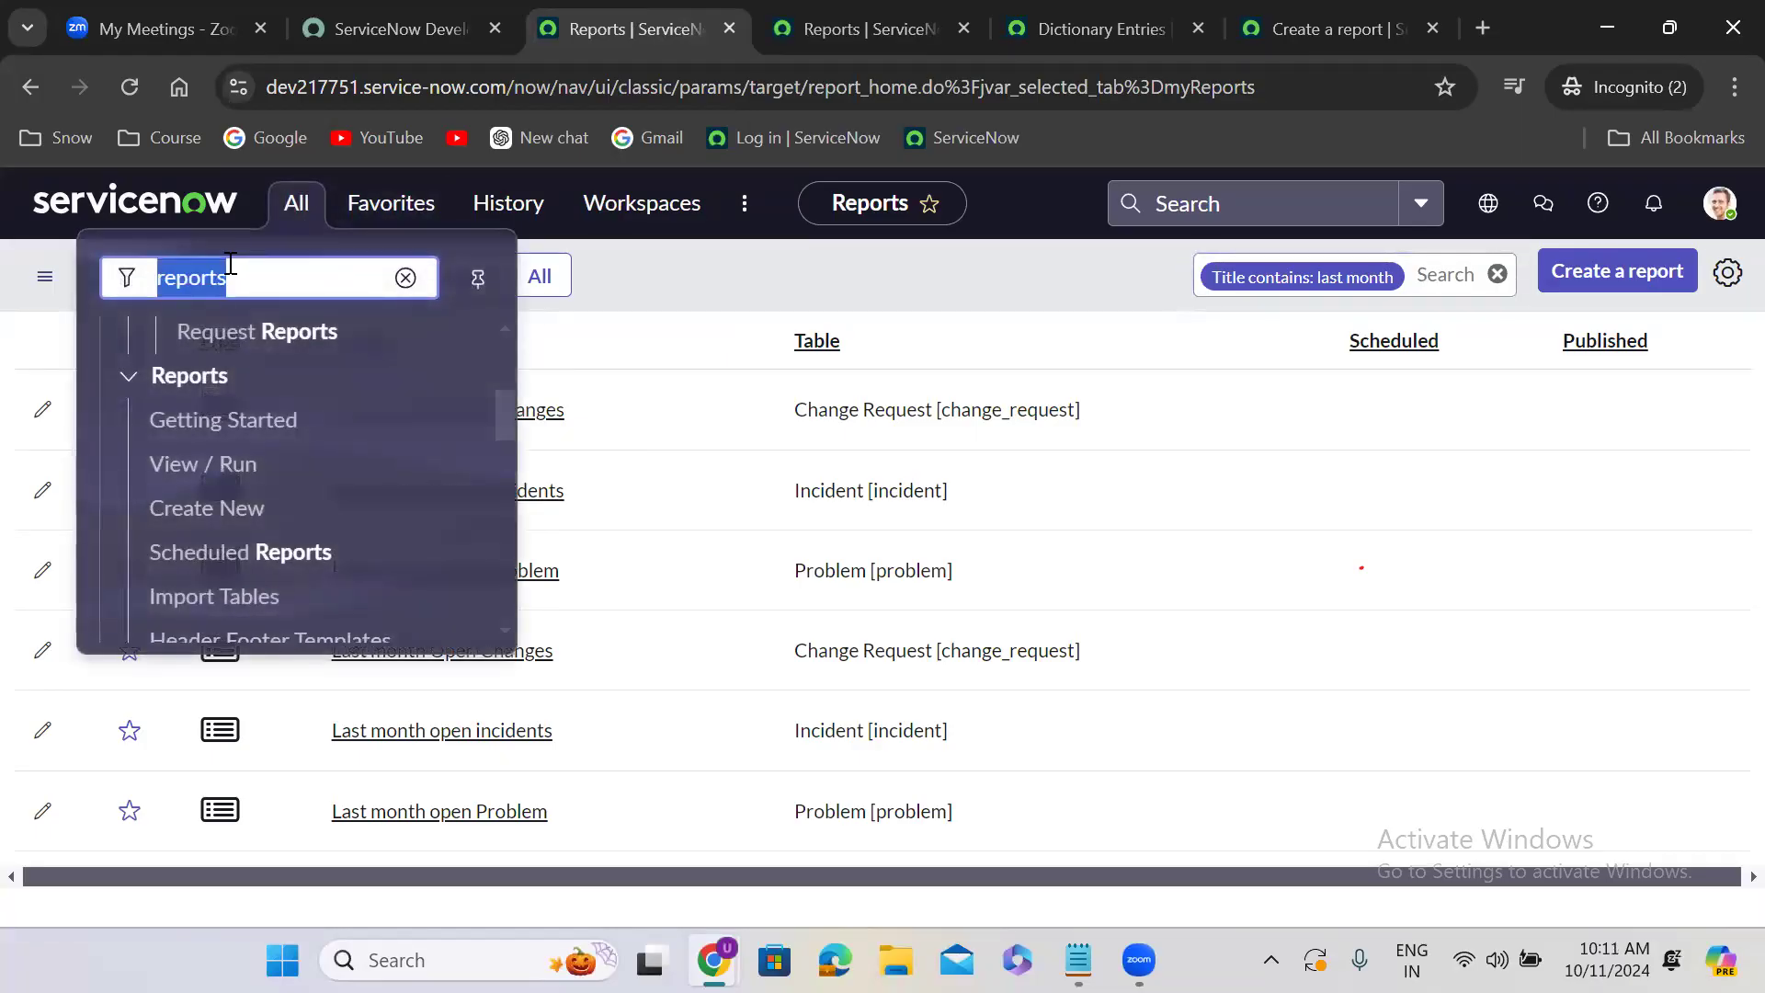
pyautogui.write('das')
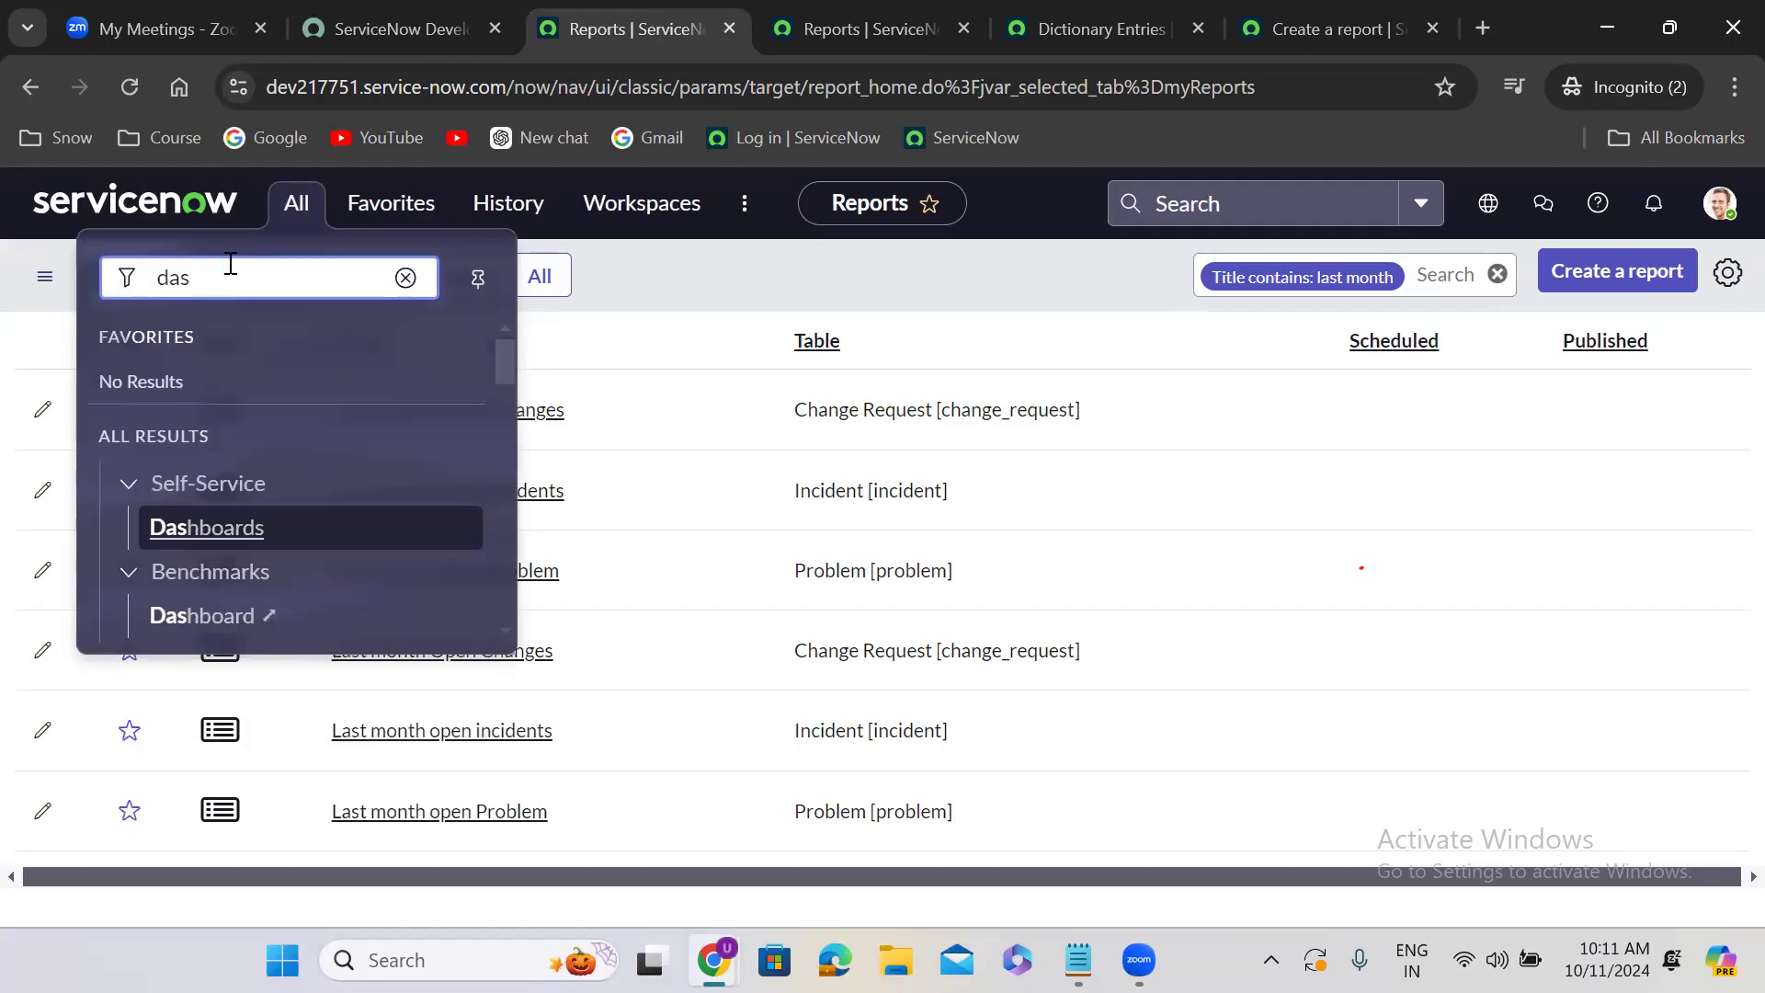
pyautogui.write('hboards')
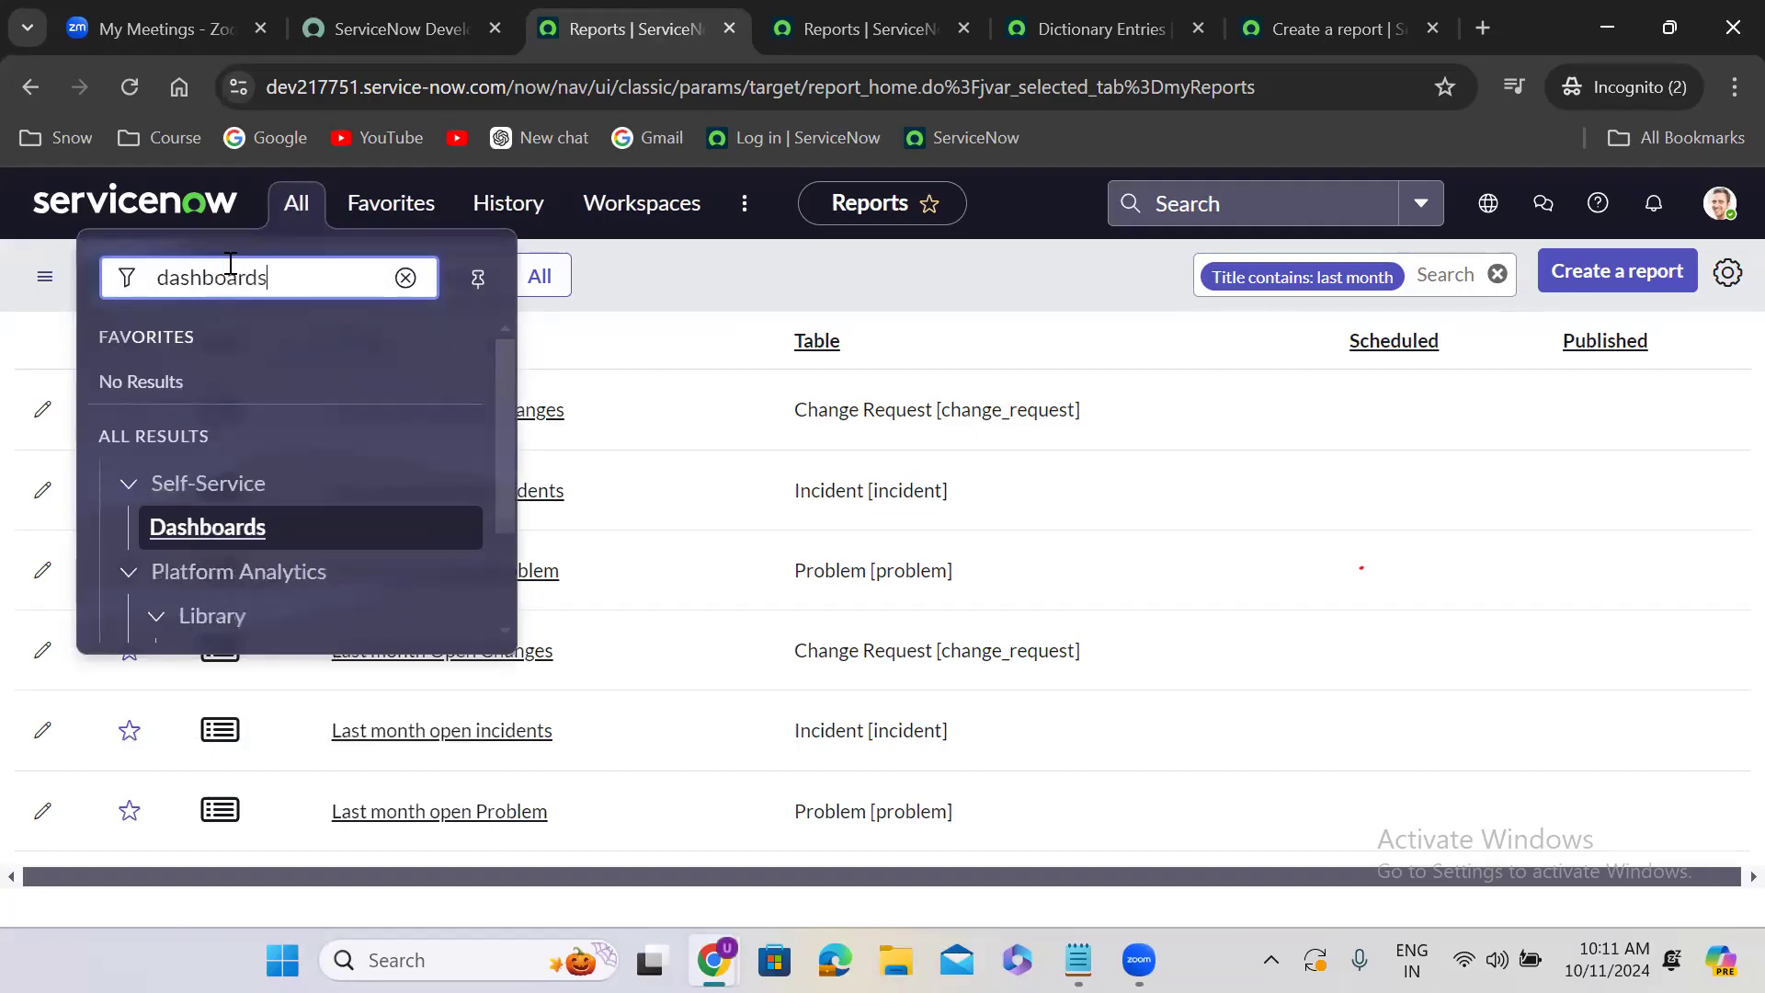
pyautogui.moveTo(506, 371); pyautogui.dragTo(496, 480)
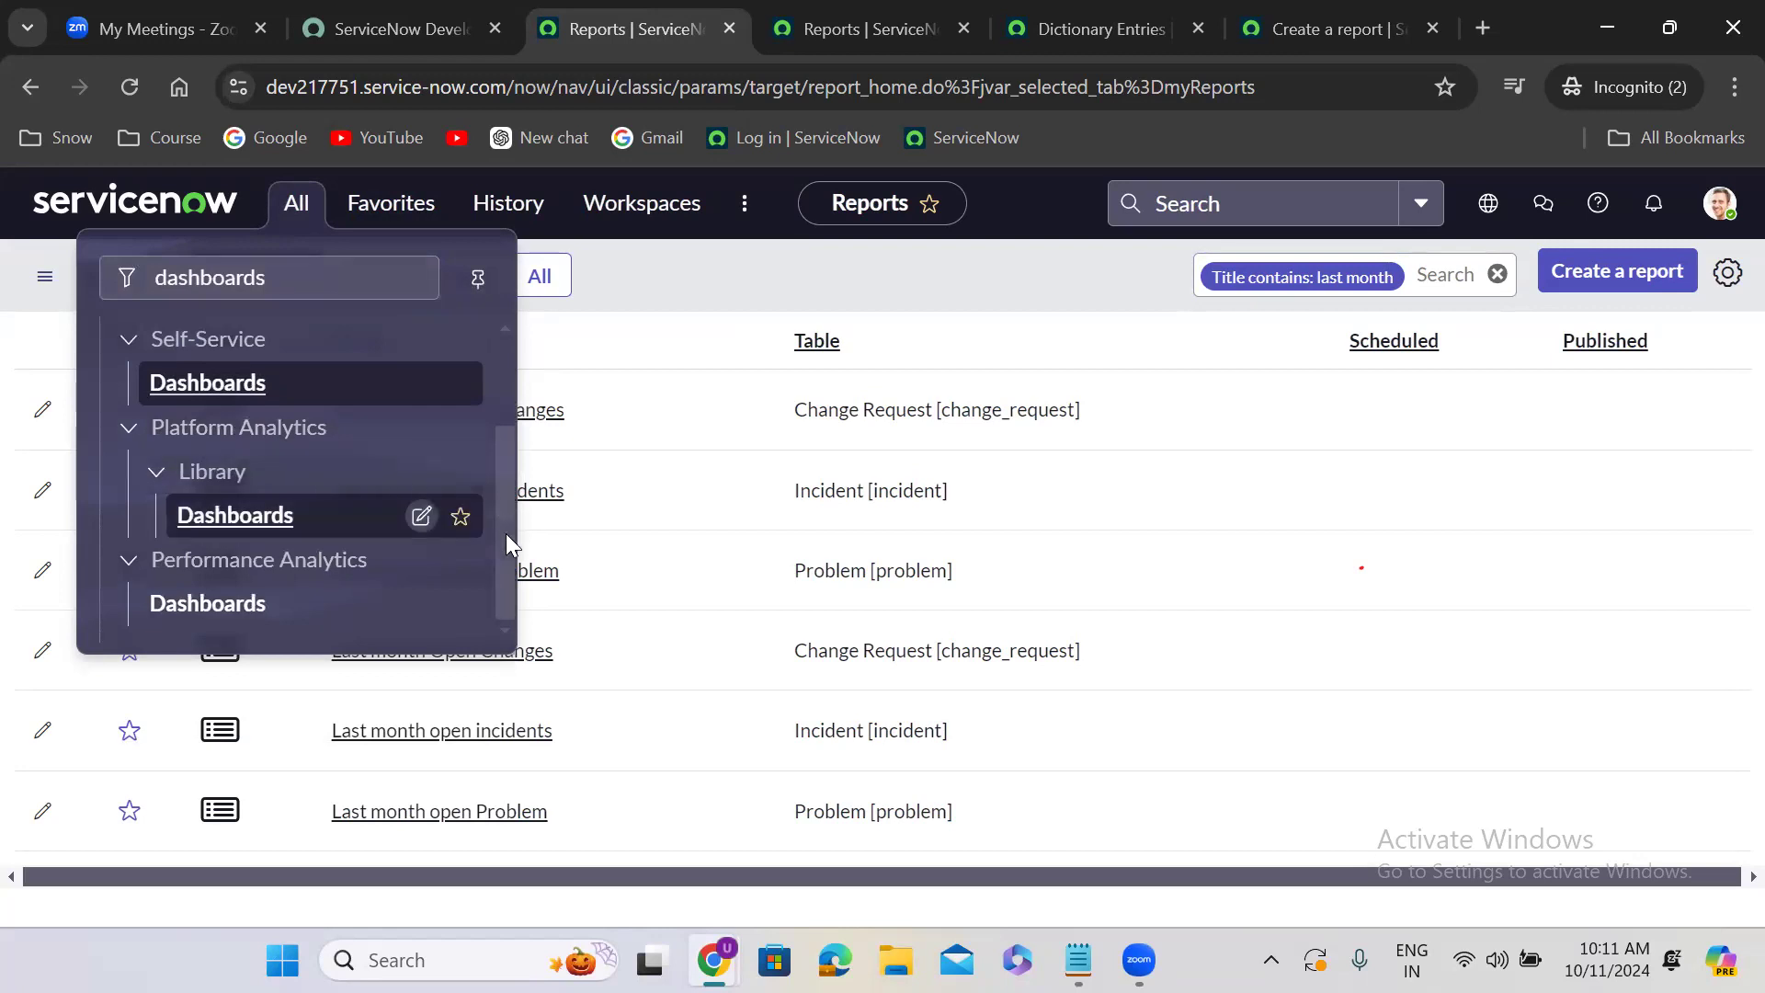
pyautogui.scroll(1, 510, 461)
pyautogui.moveTo(510, 462); pyautogui.dragTo(506, 574)
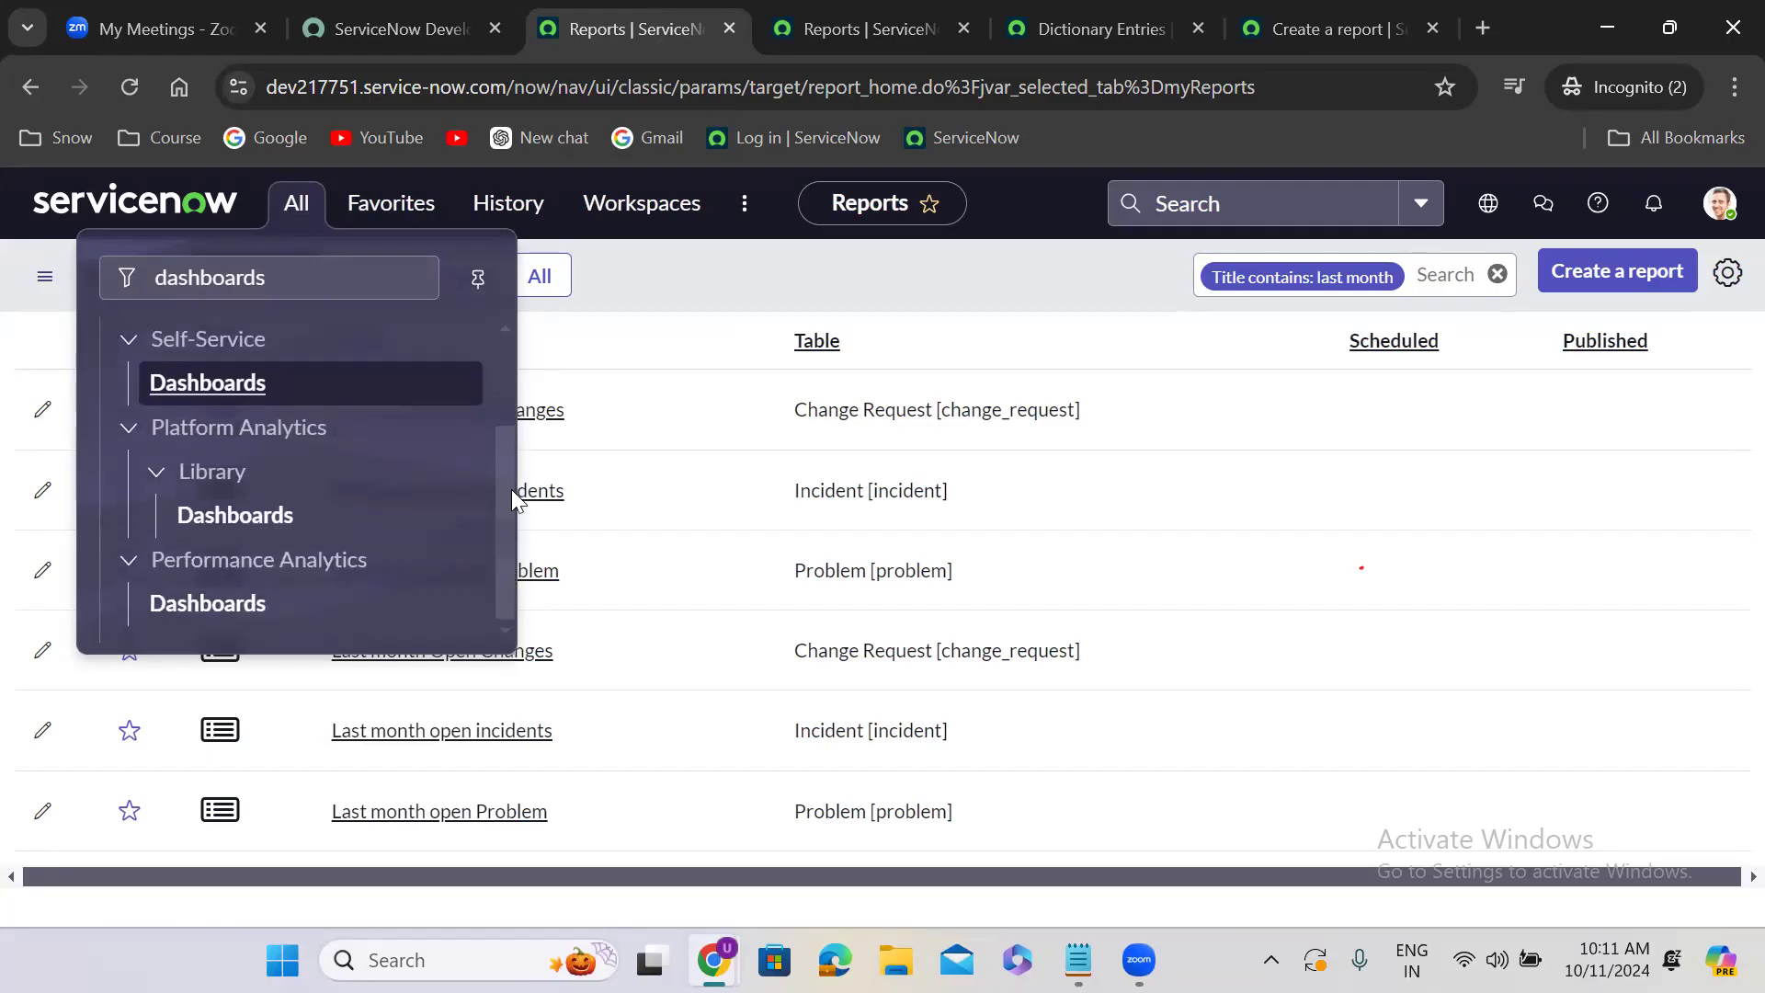
pyautogui.scroll(2, 512, 489)
pyautogui.click(210, 515)
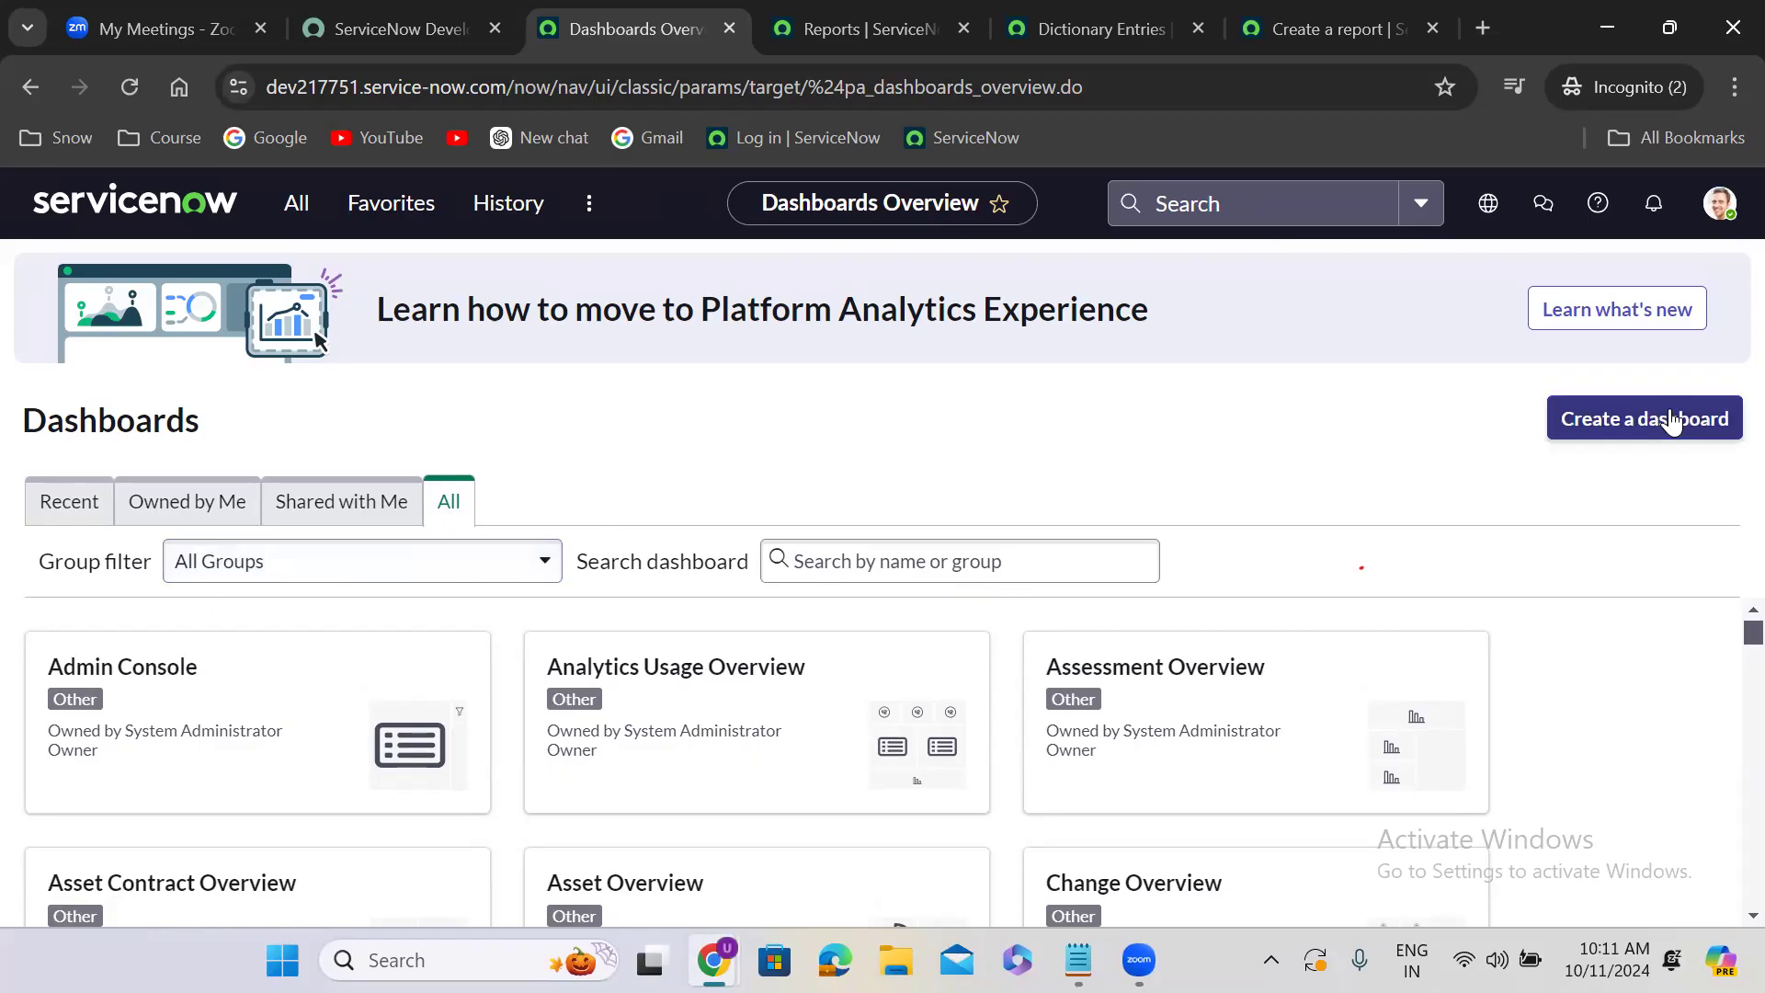
# - Create a dashboard named "Last minth reports" in the Data Classification group and save the record
pyautogui.click(1671, 422)
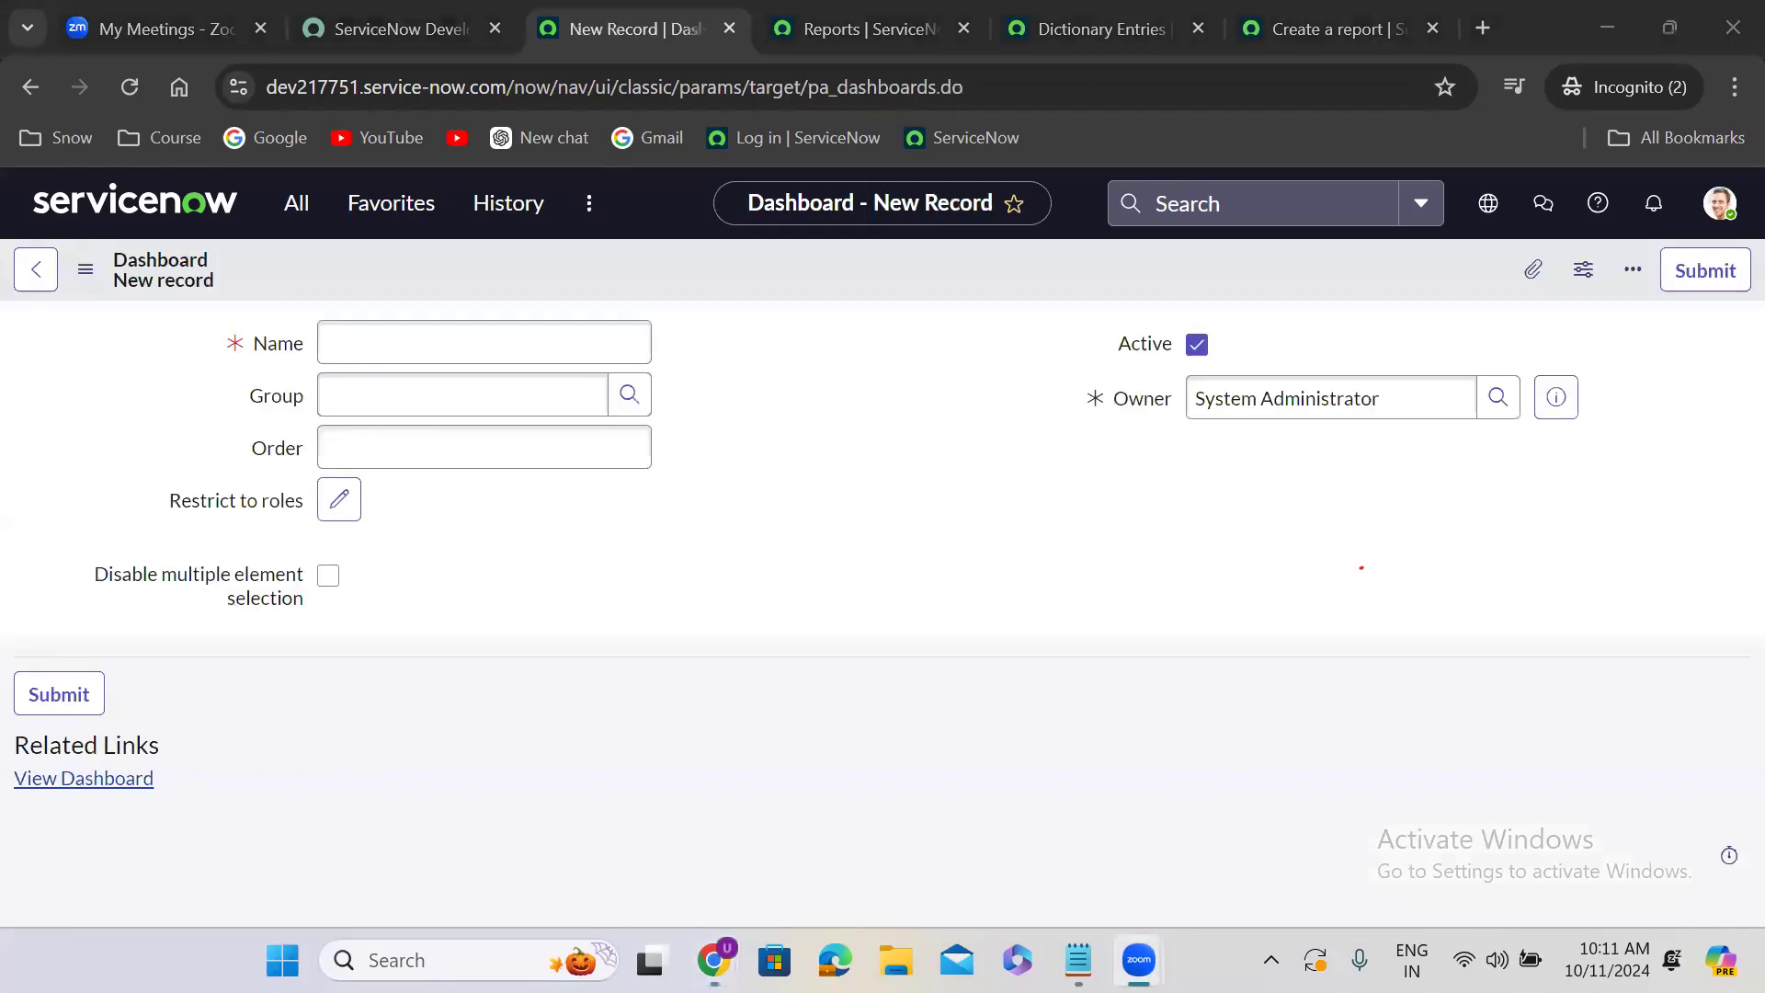
pyautogui.click(470, 336)
pyautogui.write('Last minth reports')
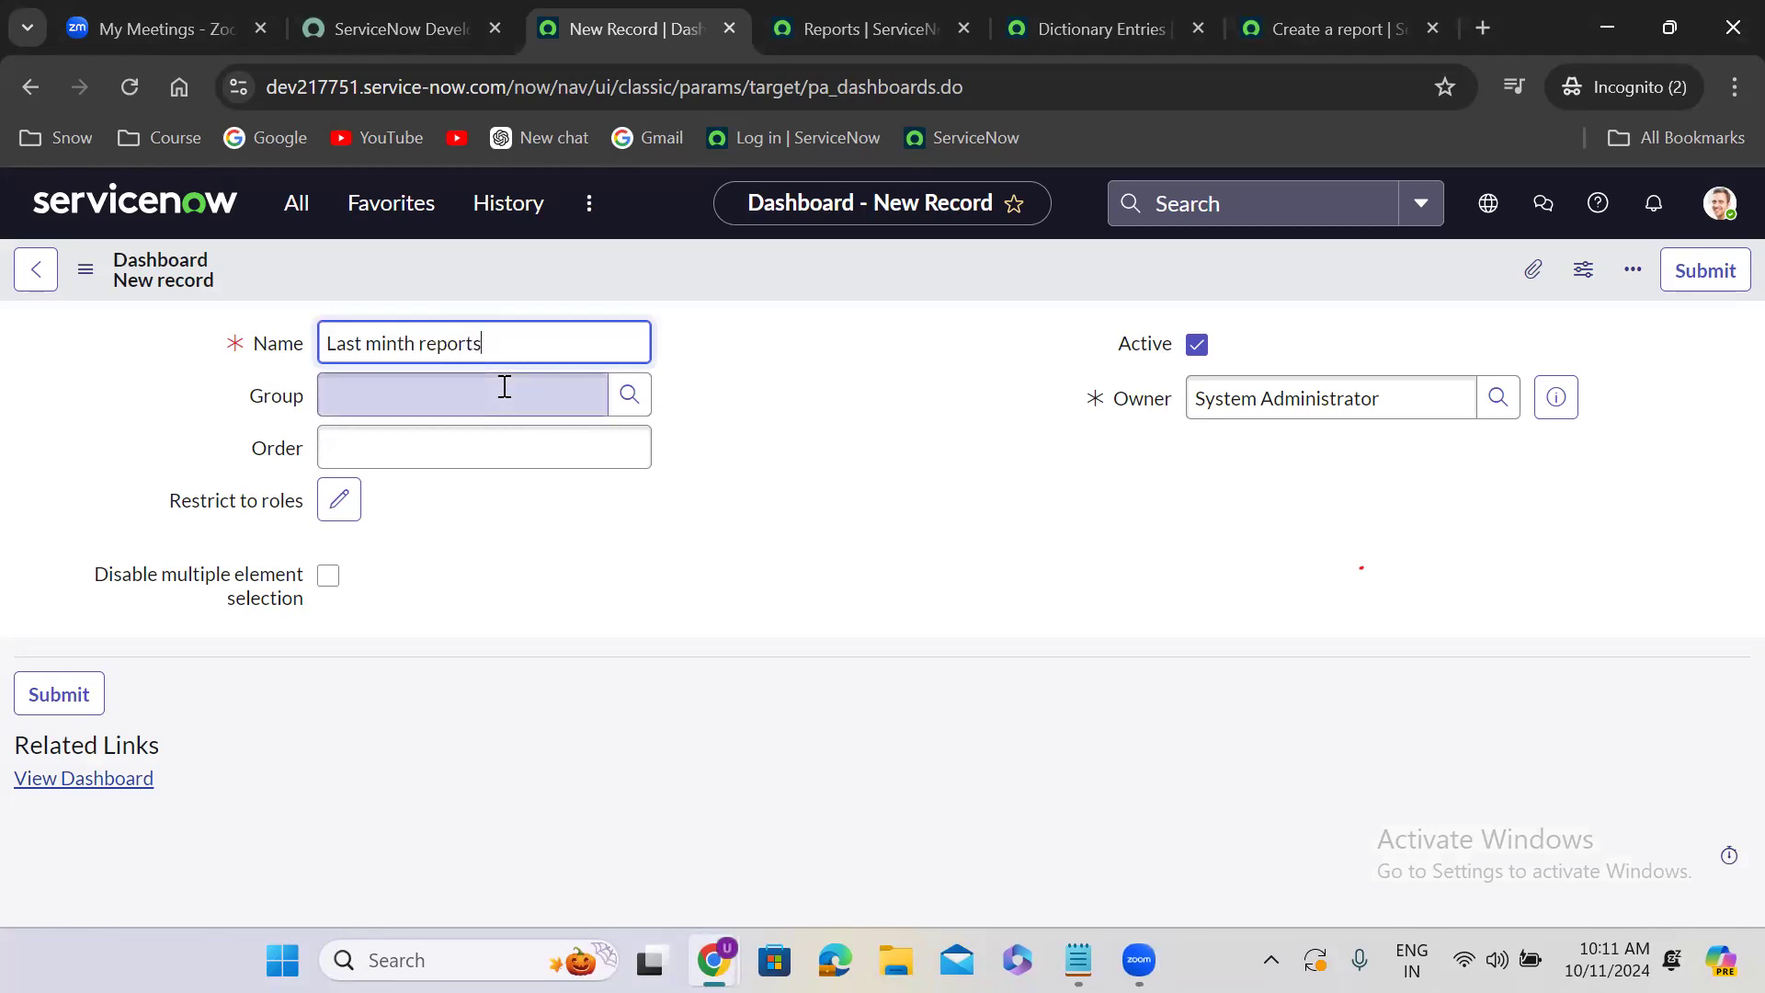
pyautogui.click(504, 386)
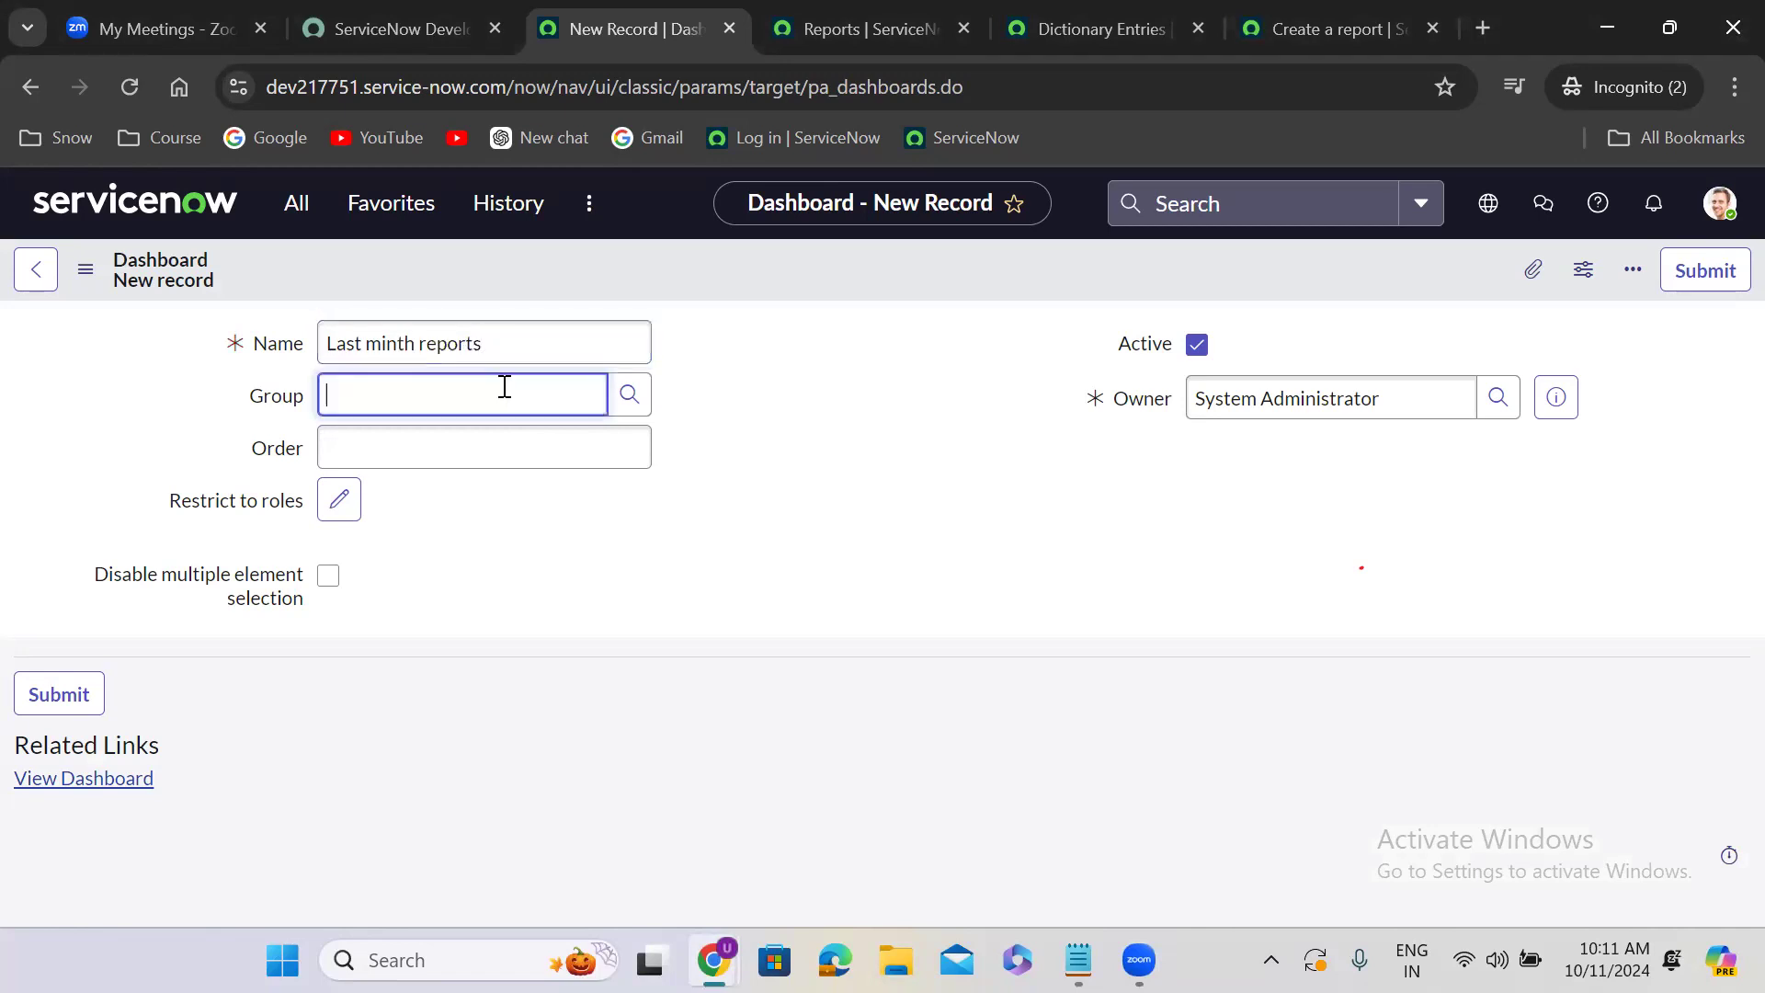
pyautogui.click(634, 394)
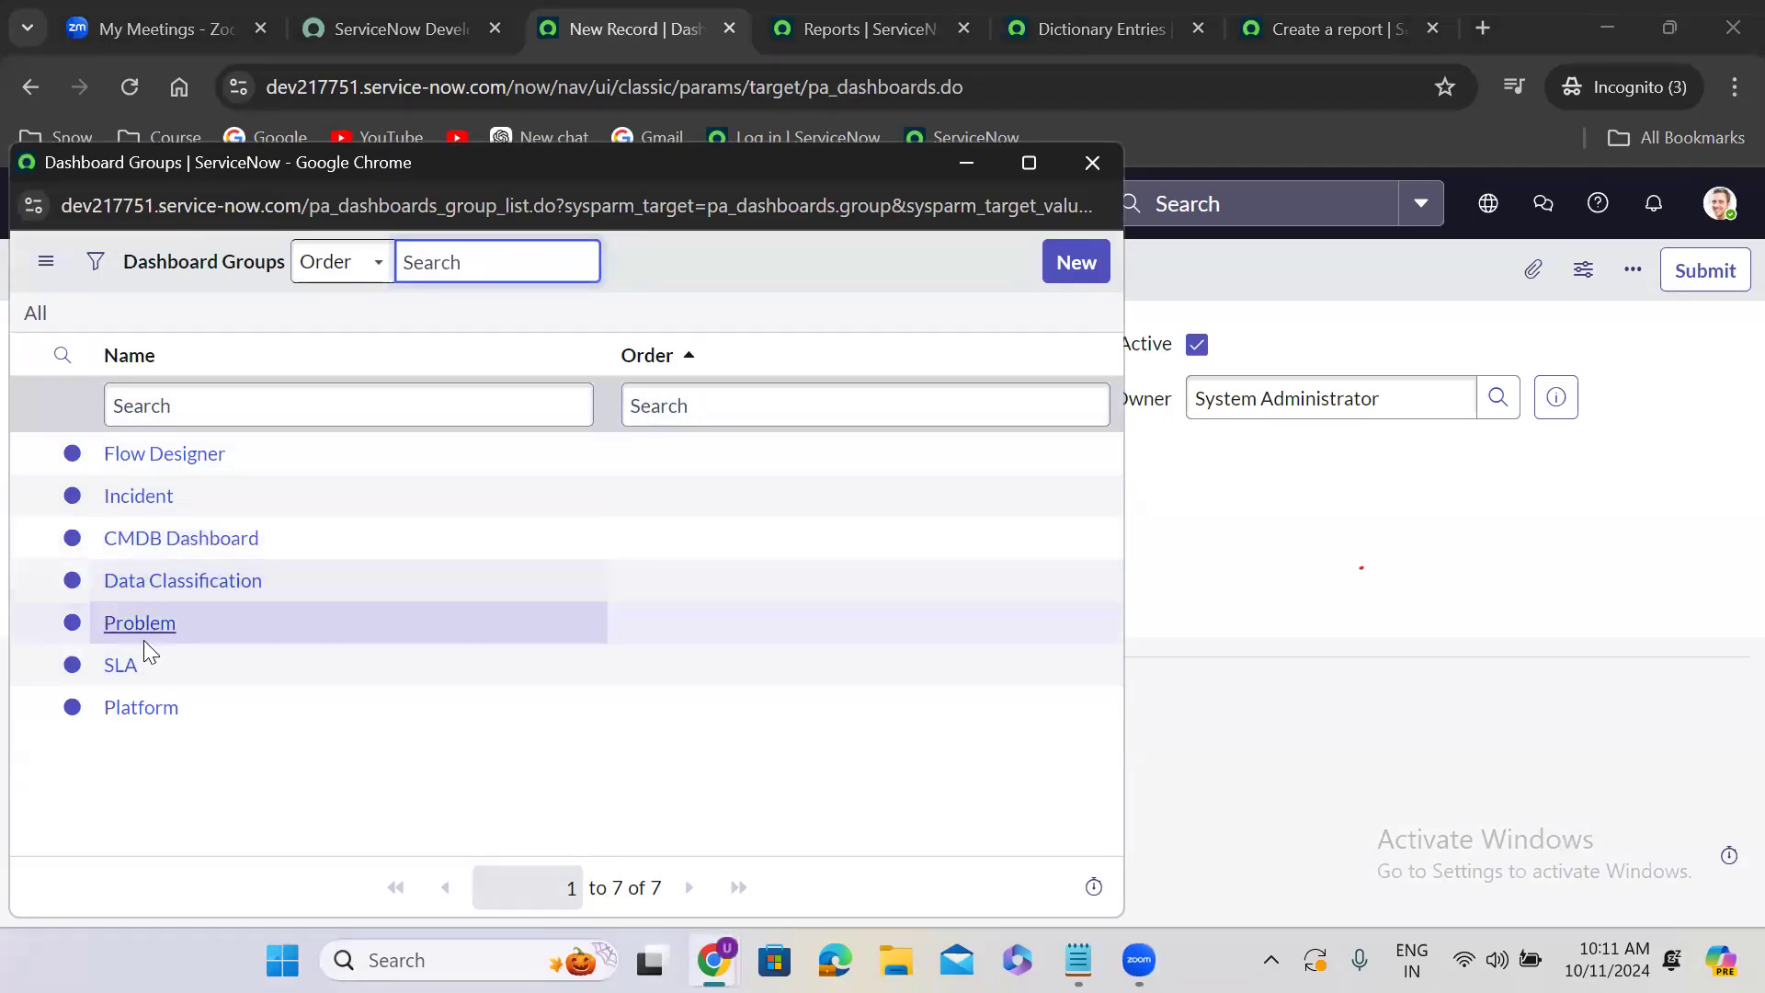
pyautogui.click(188, 580)
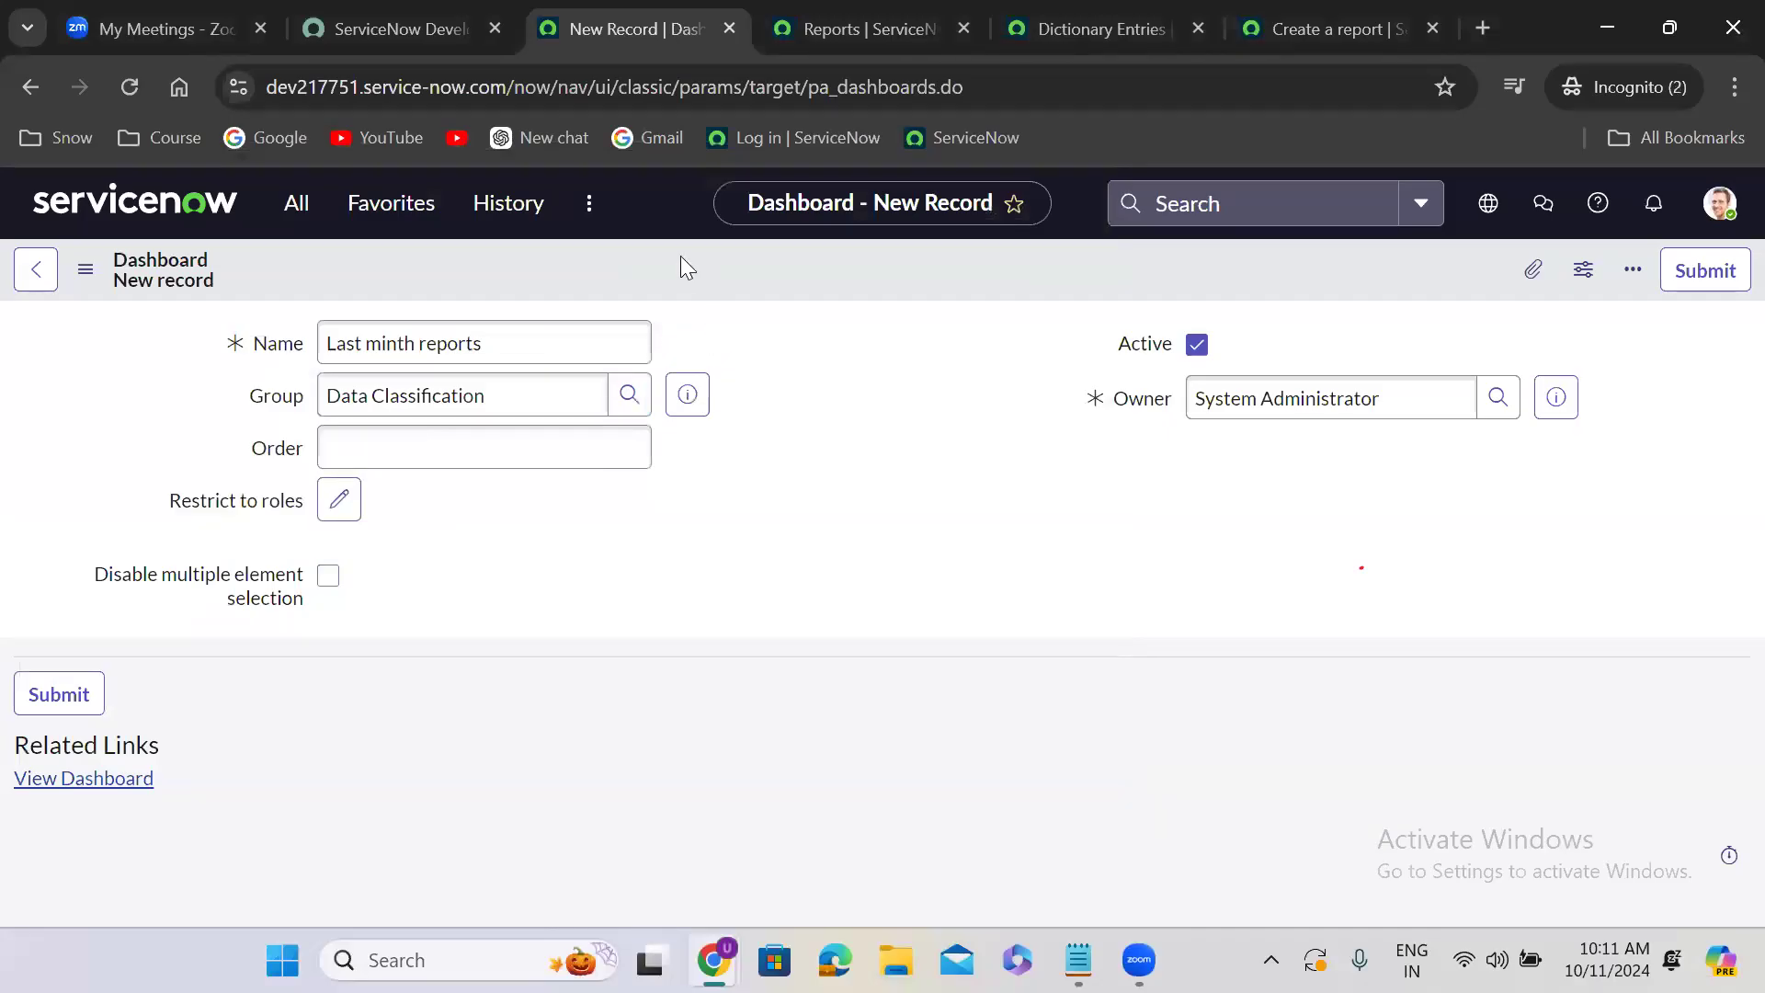
pyautogui.rightClick(708, 278)
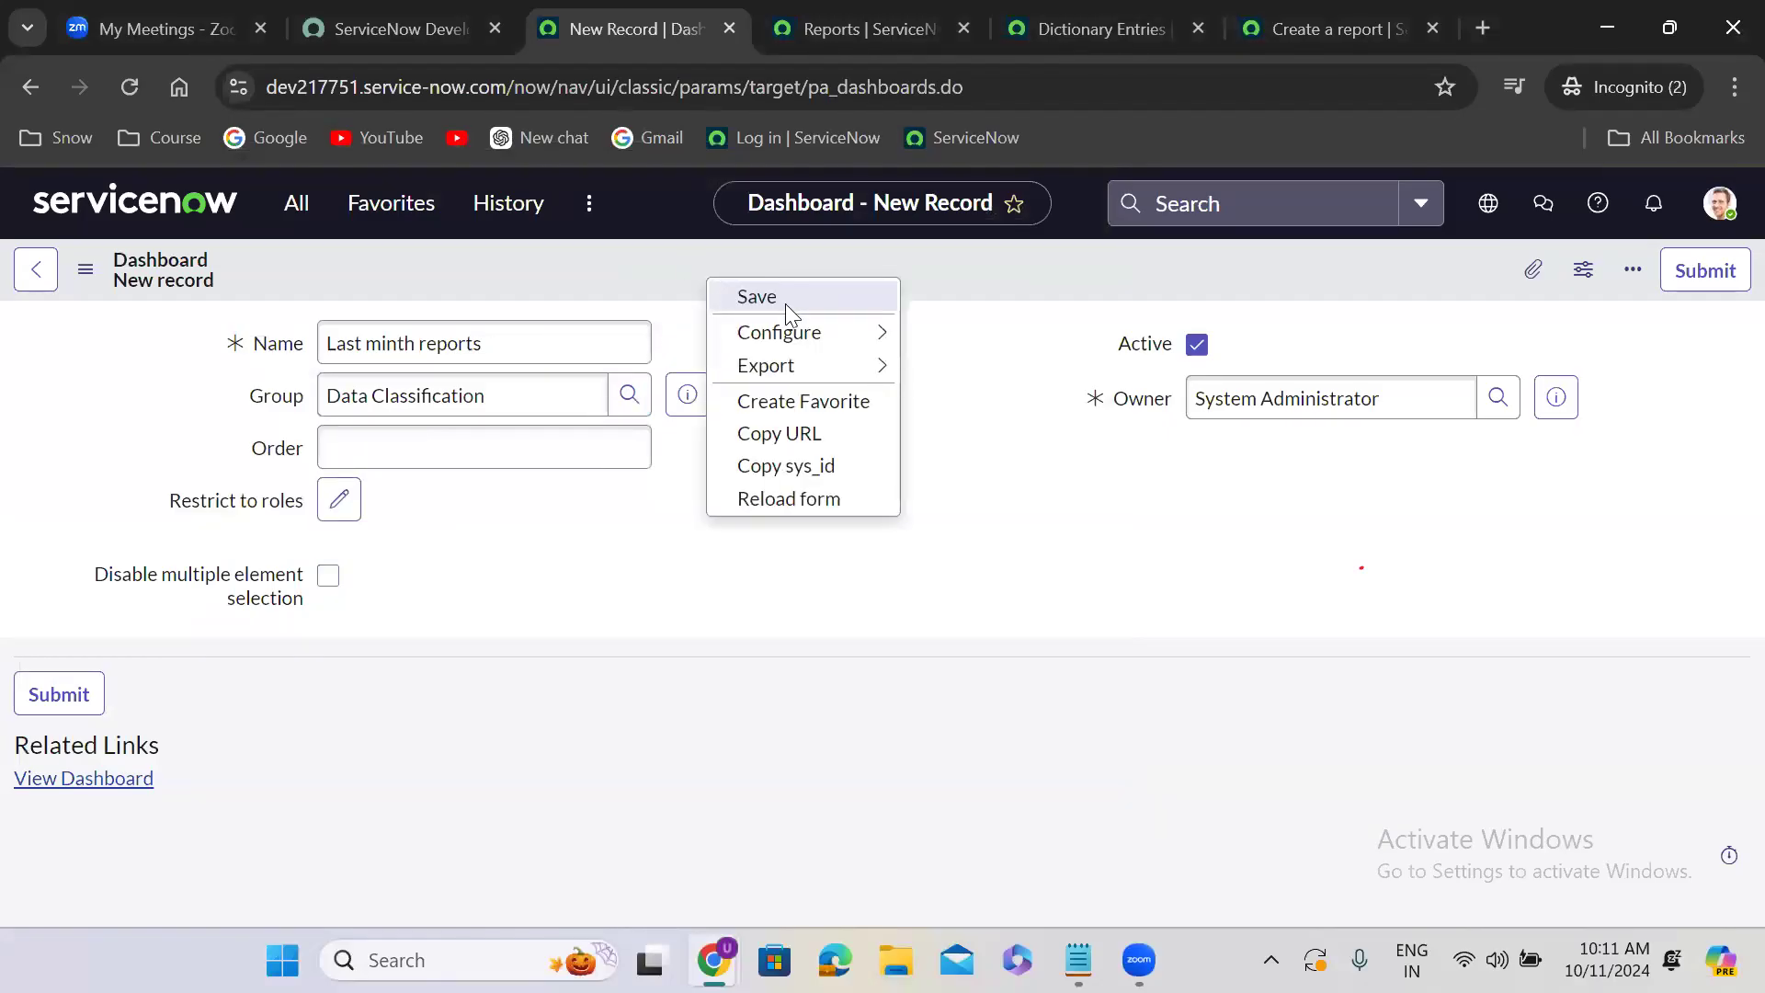
pyautogui.click(785, 299)
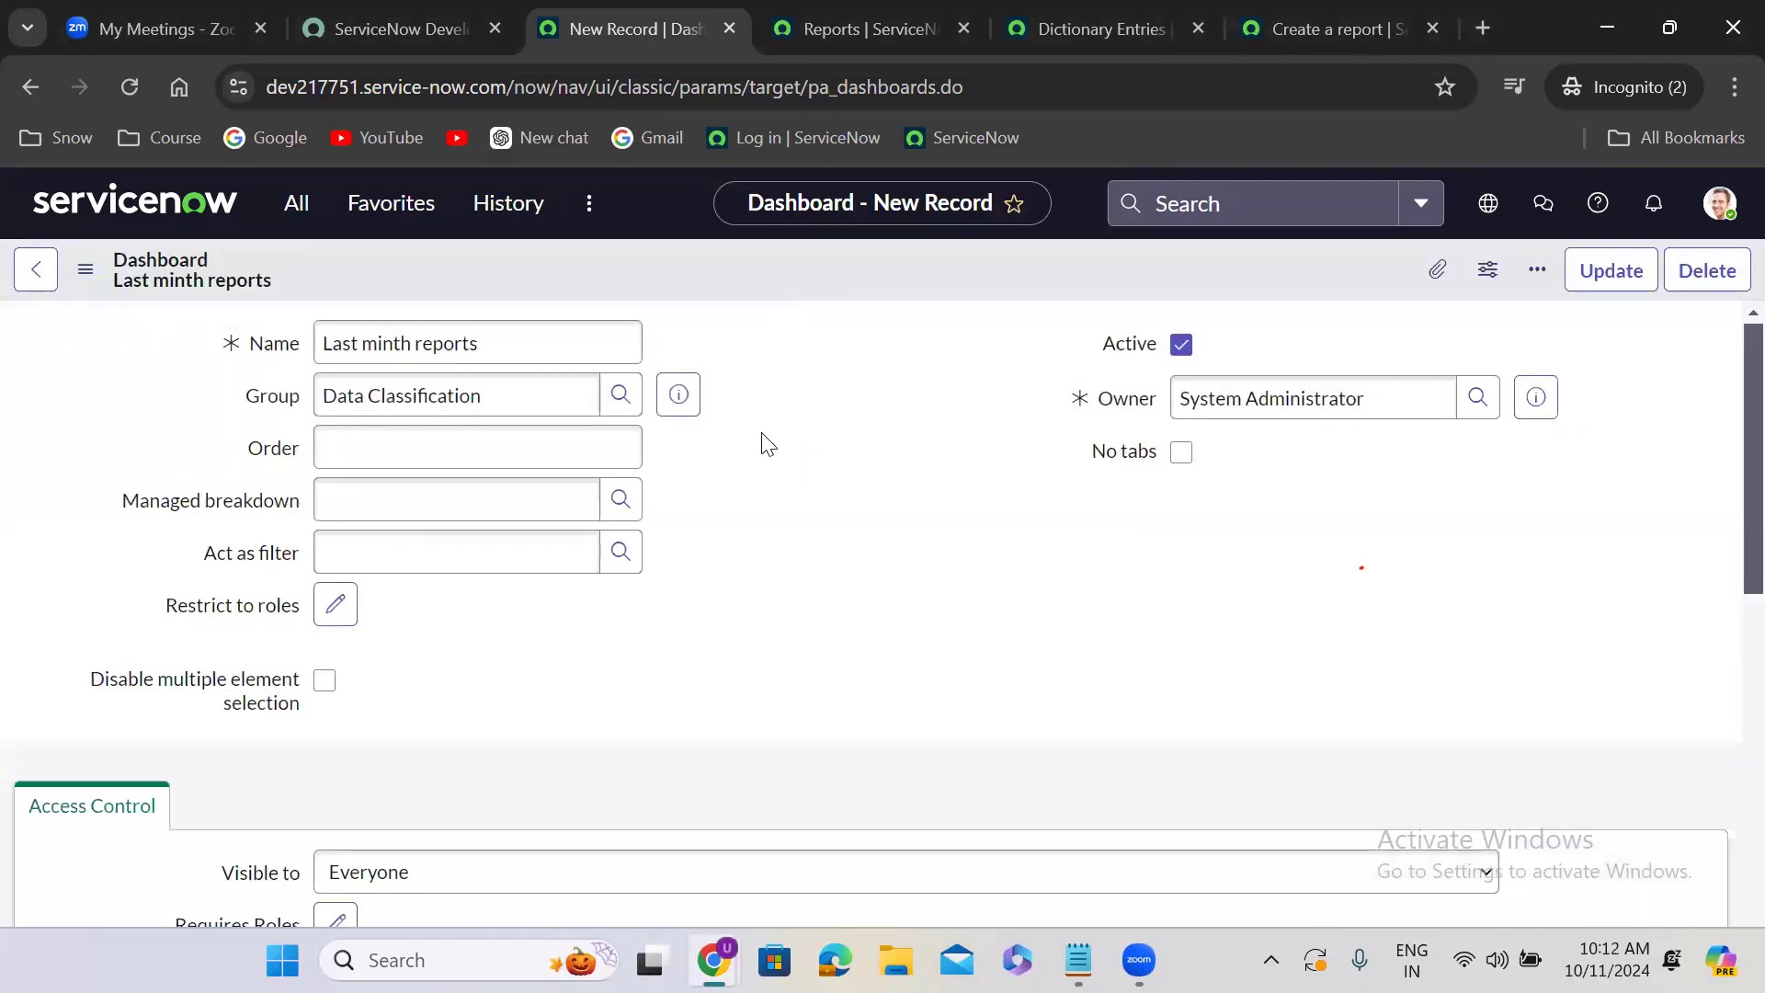
# - View the Last minth reports dashboard and list the widgets available in the Reports category
pyautogui.scroll(-3, 764, 441)
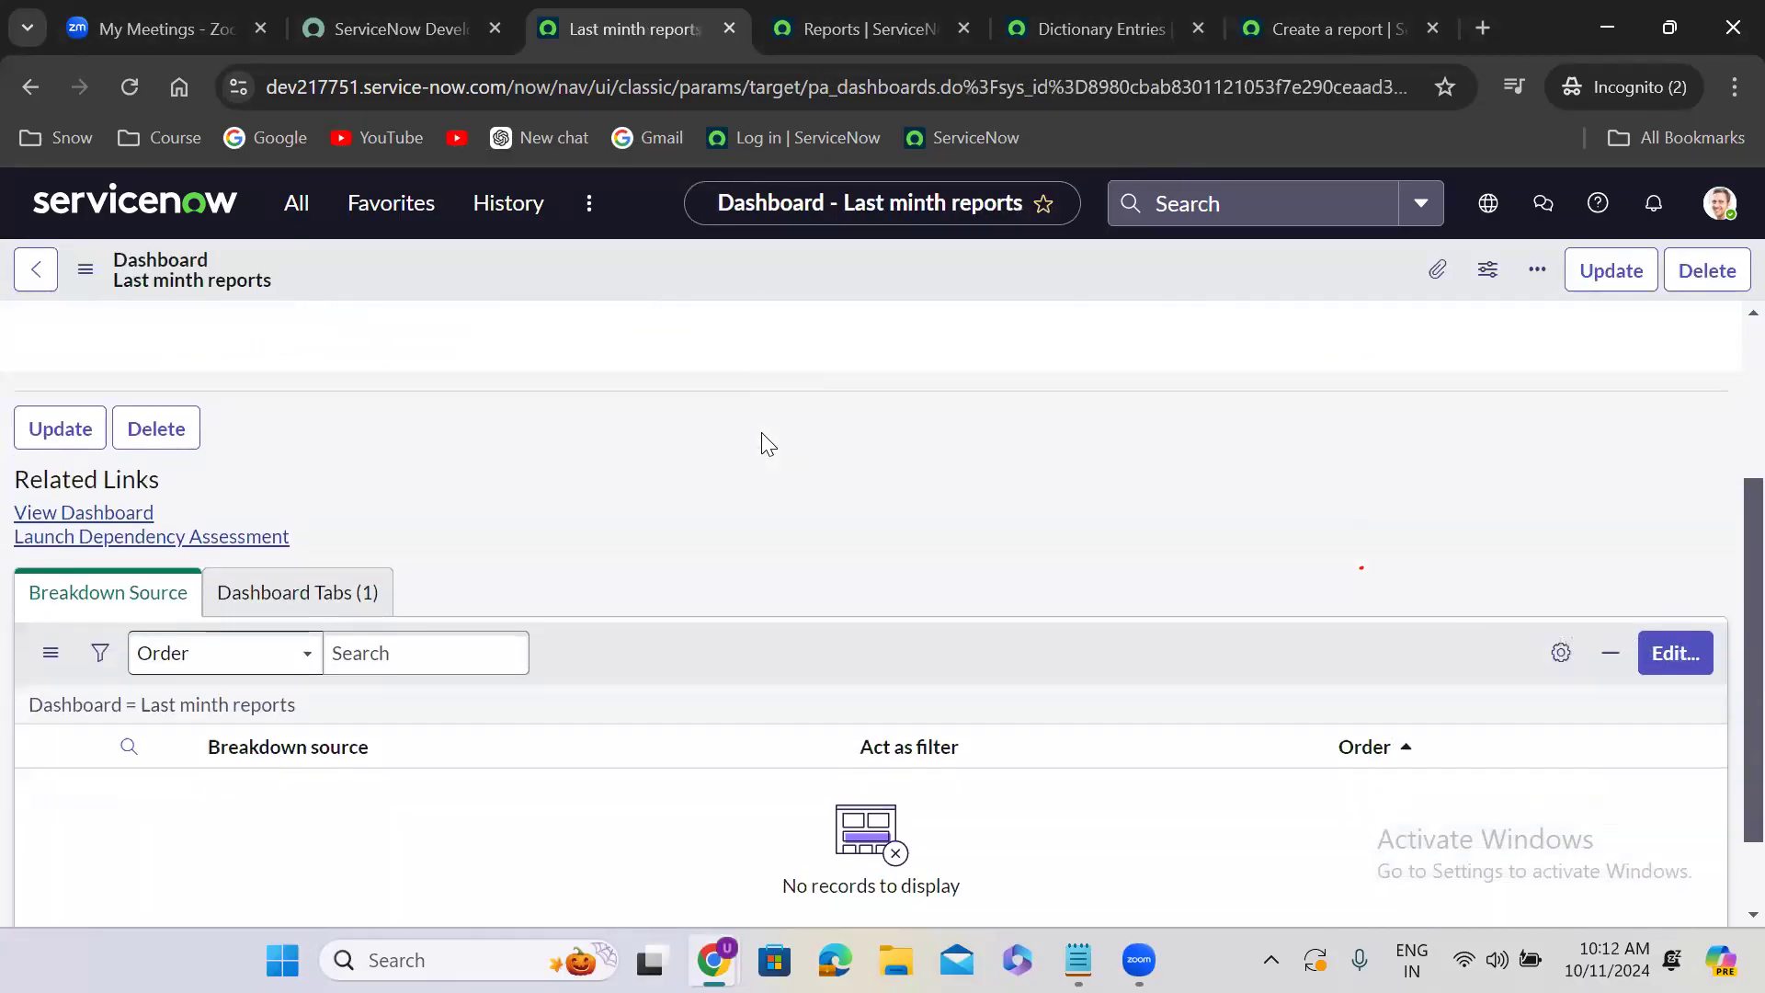
pyautogui.click(103, 504)
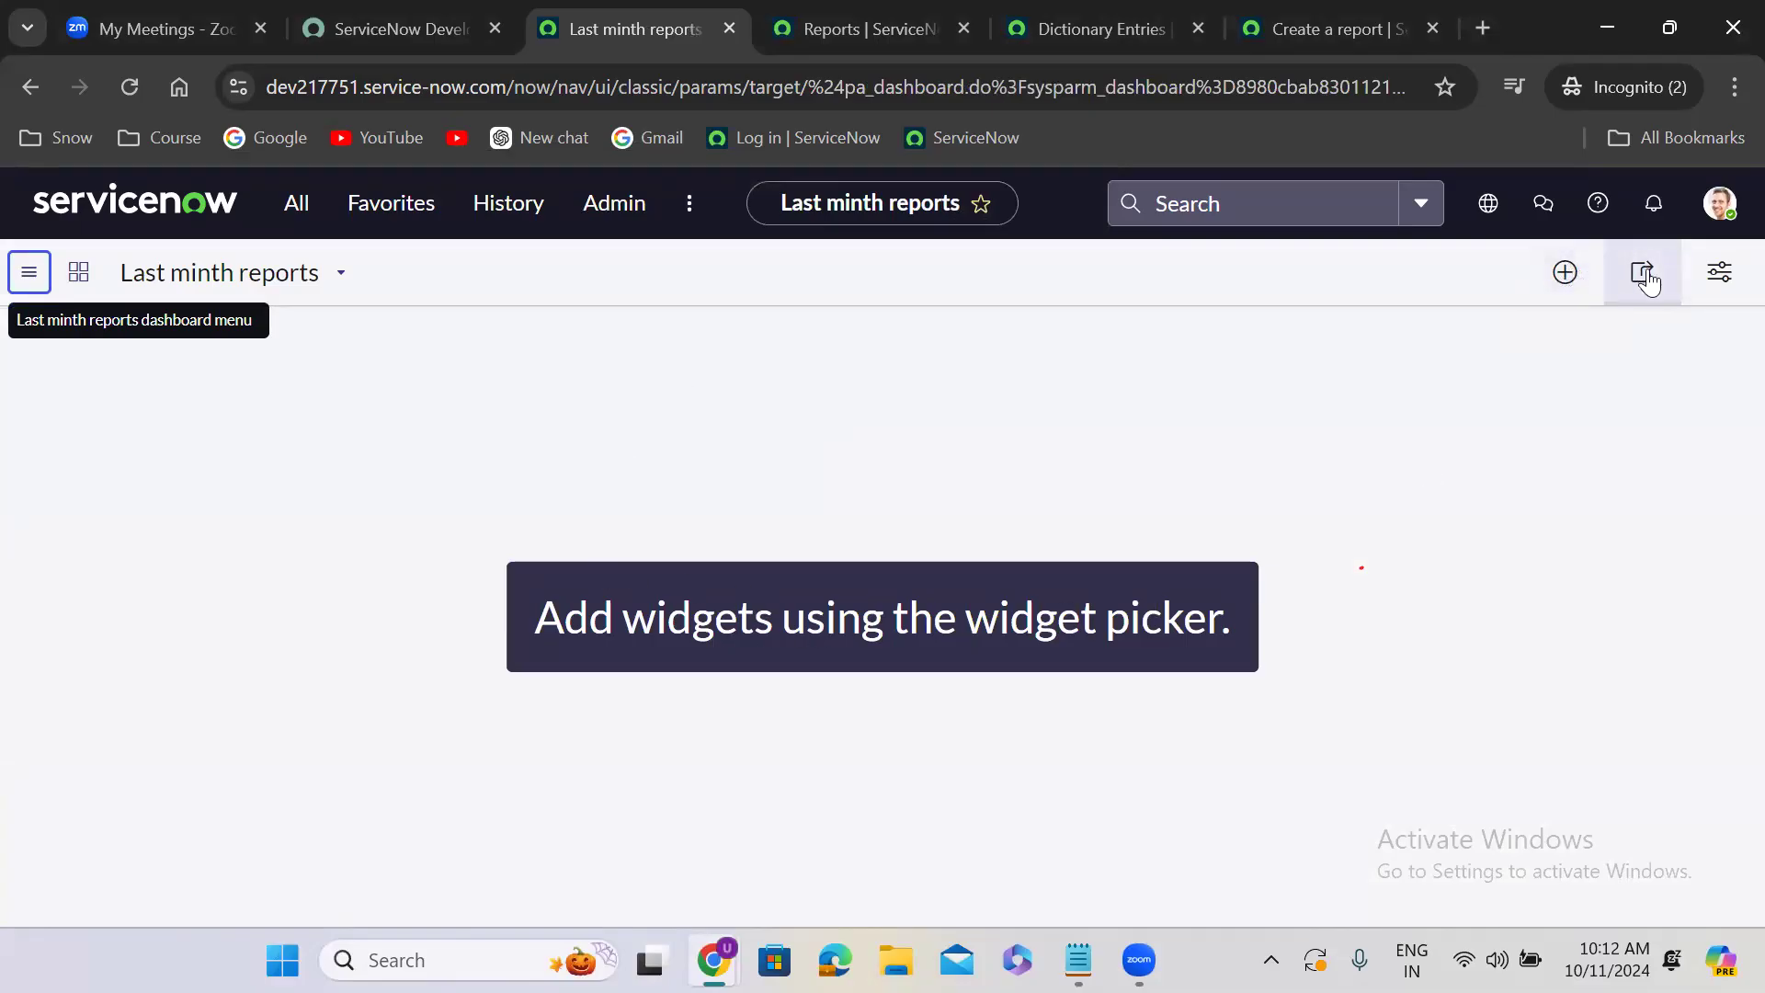
pyautogui.click(1565, 272)
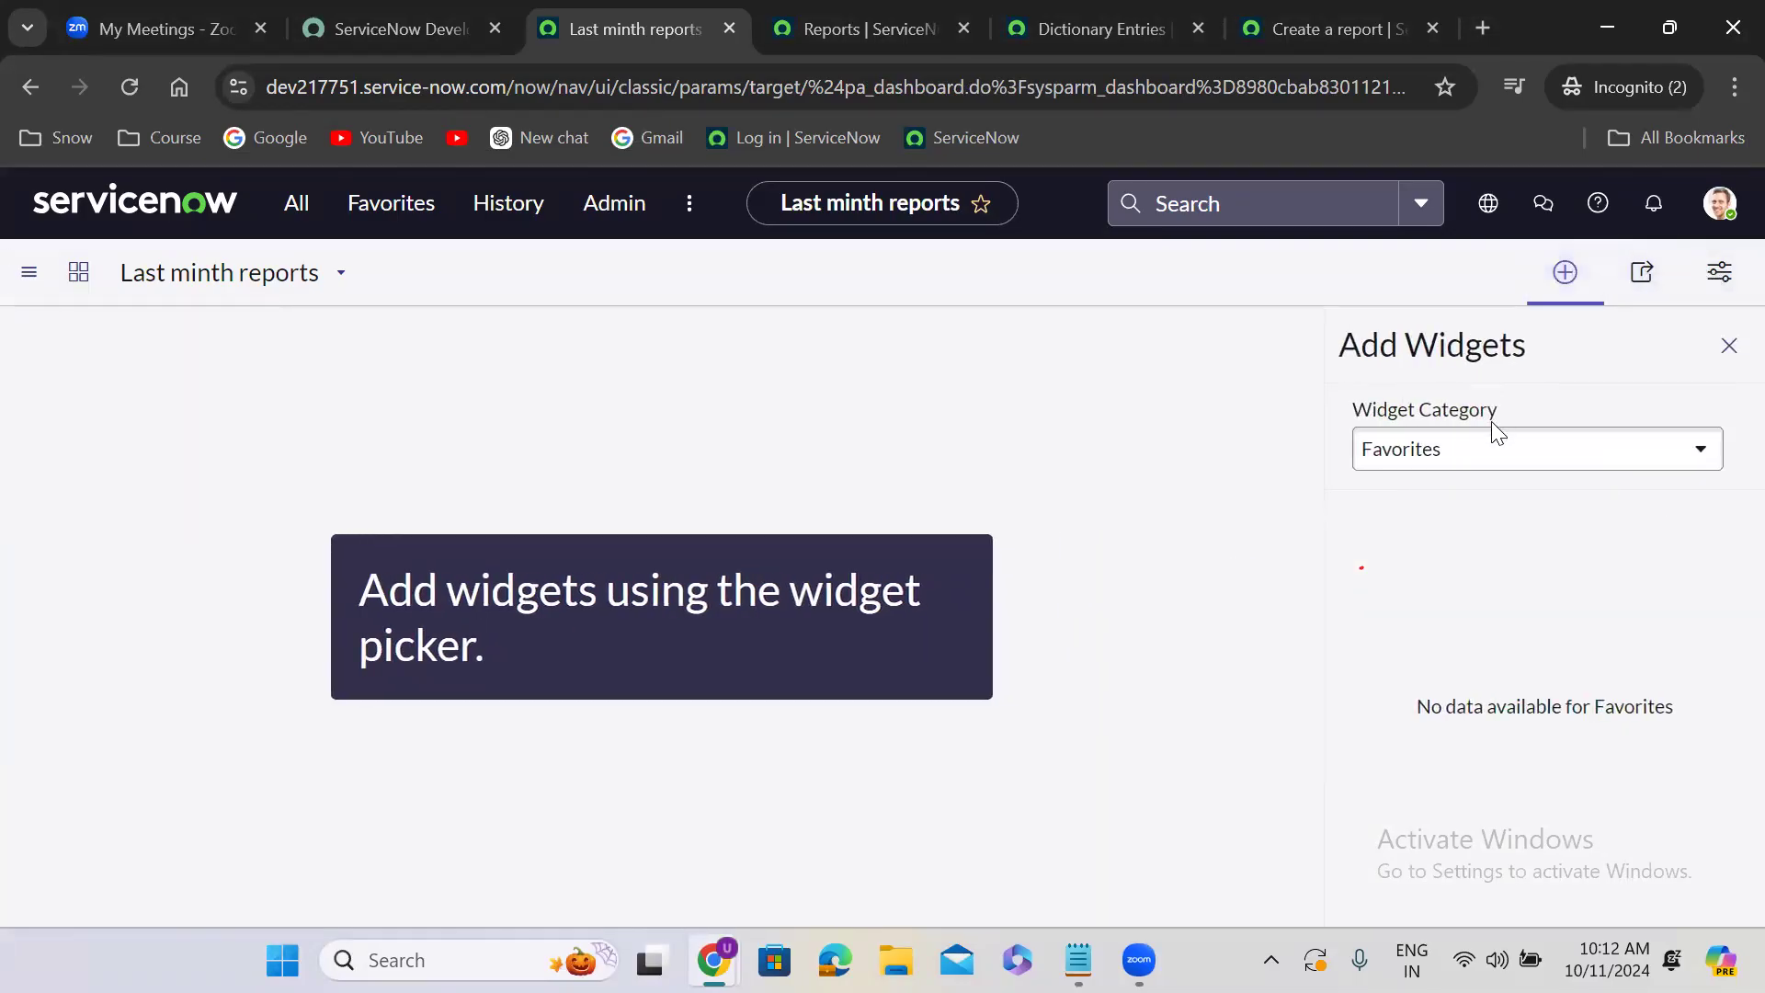
pyautogui.click(1477, 449)
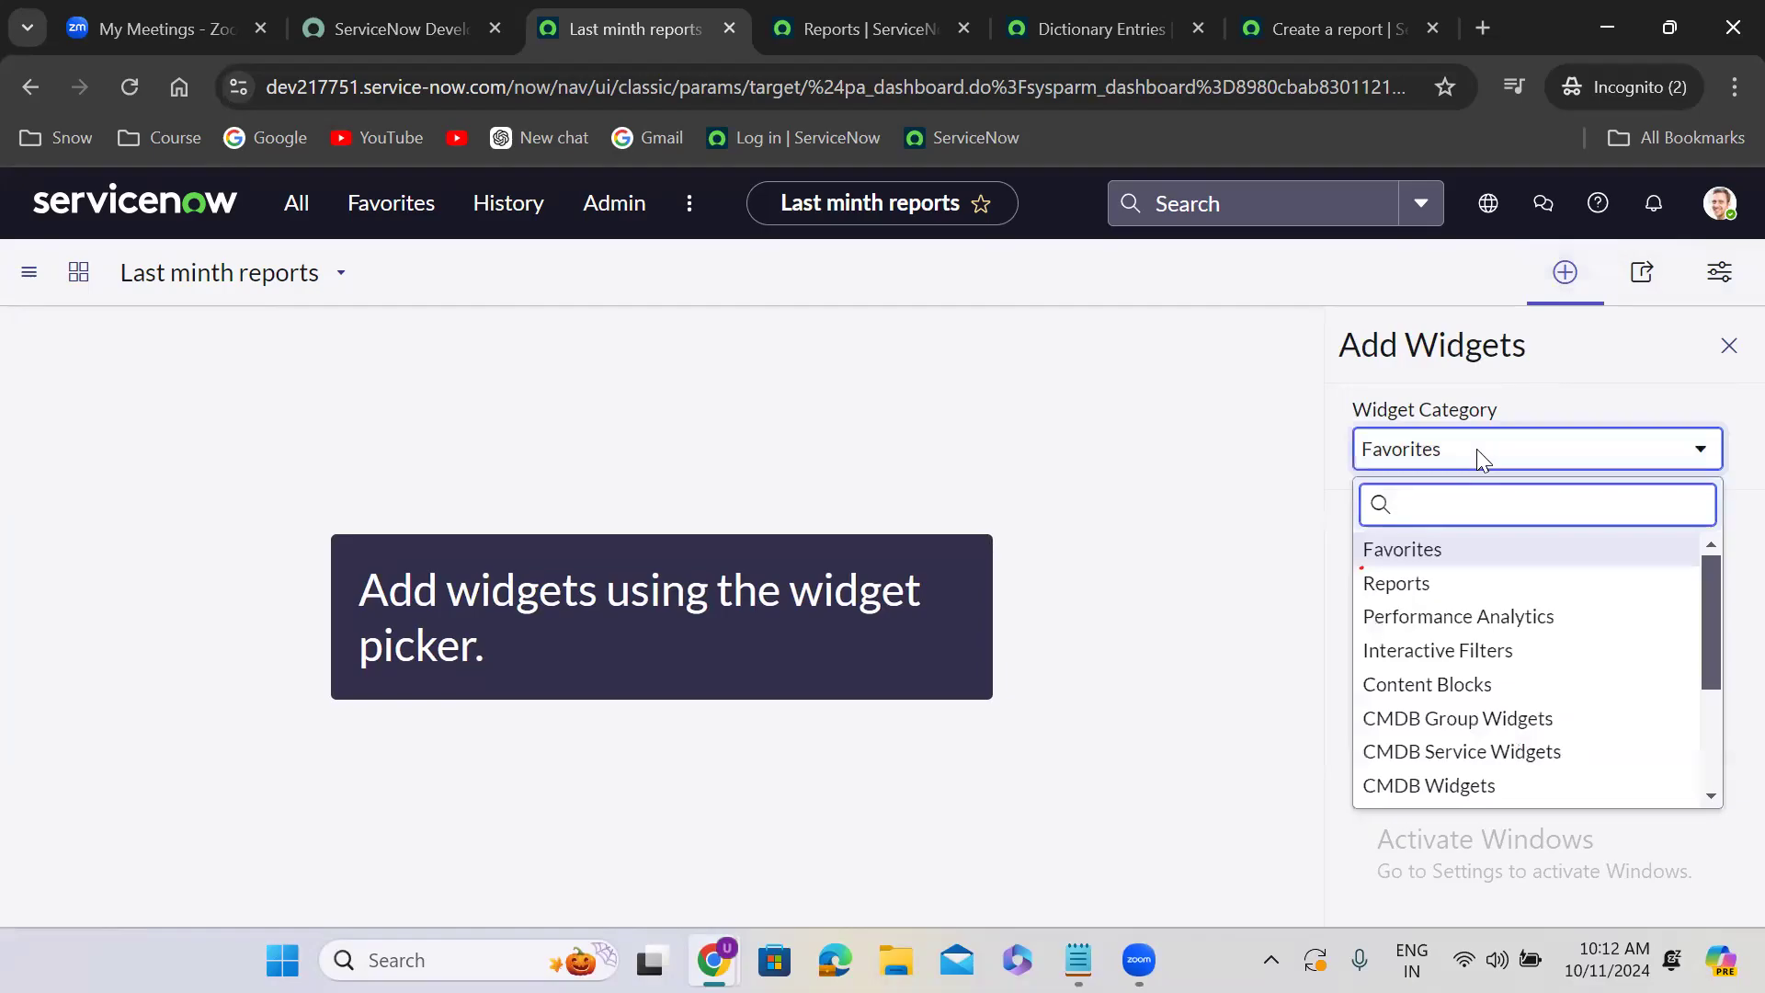
pyautogui.write('reports')
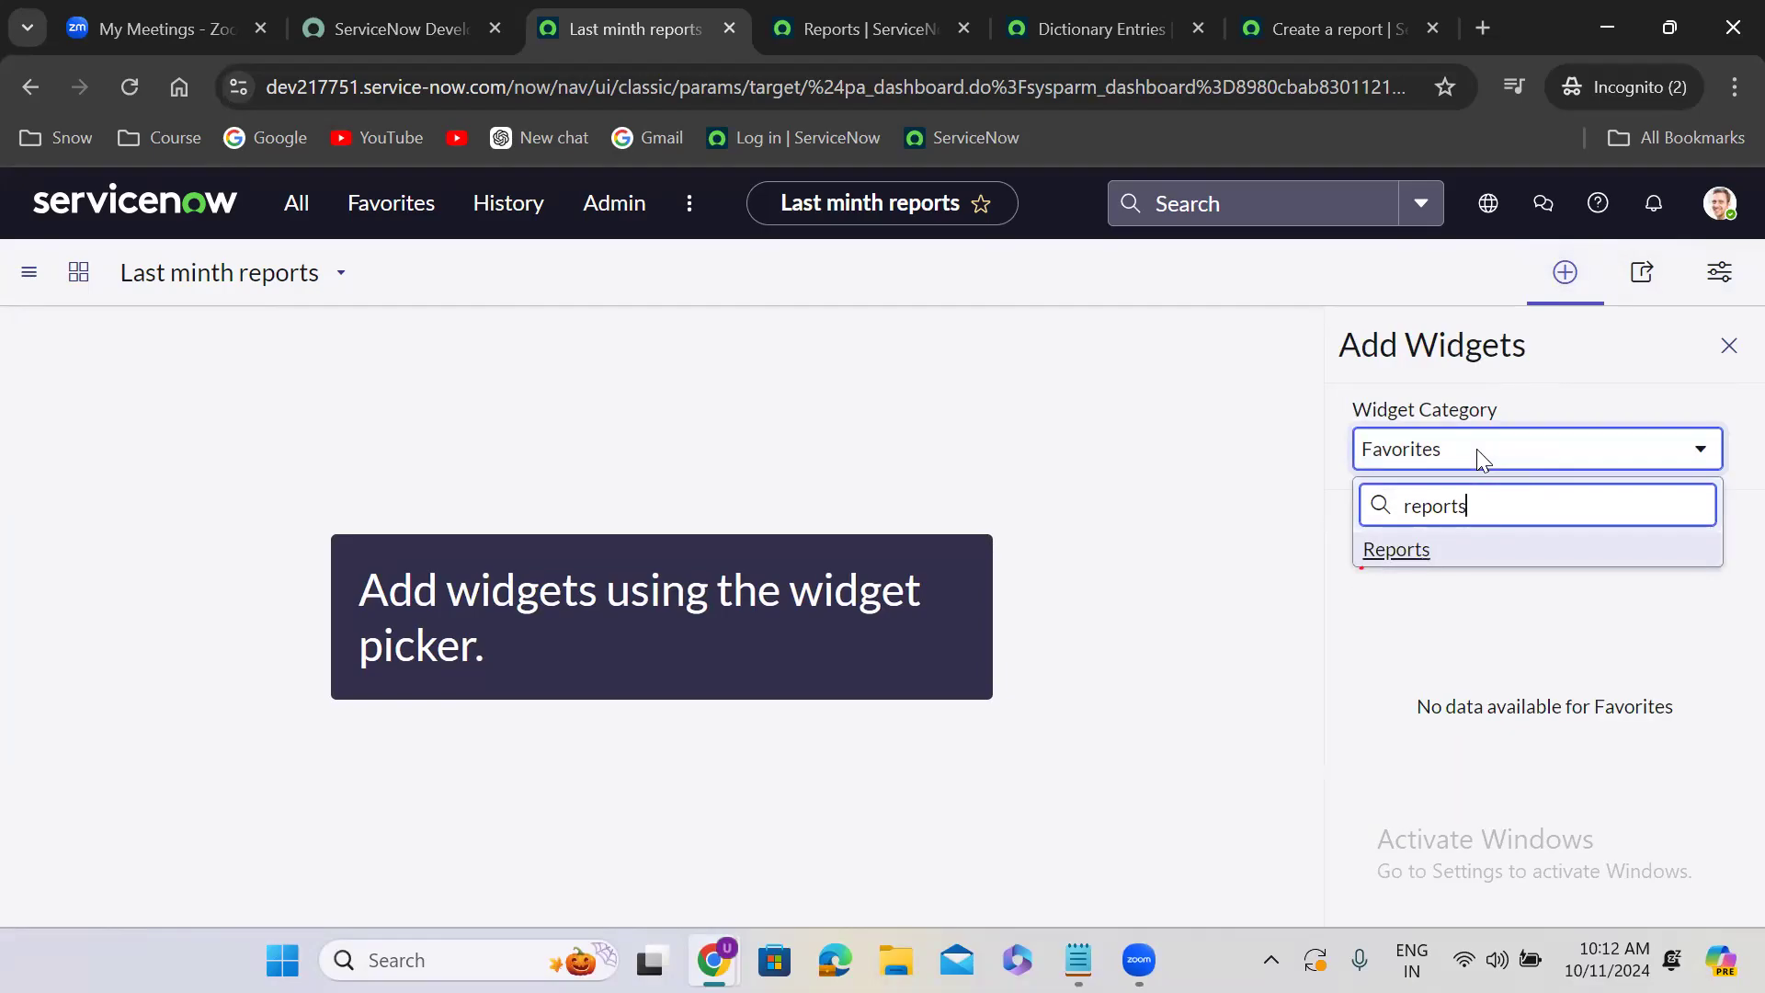
pyautogui.click(1478, 548)
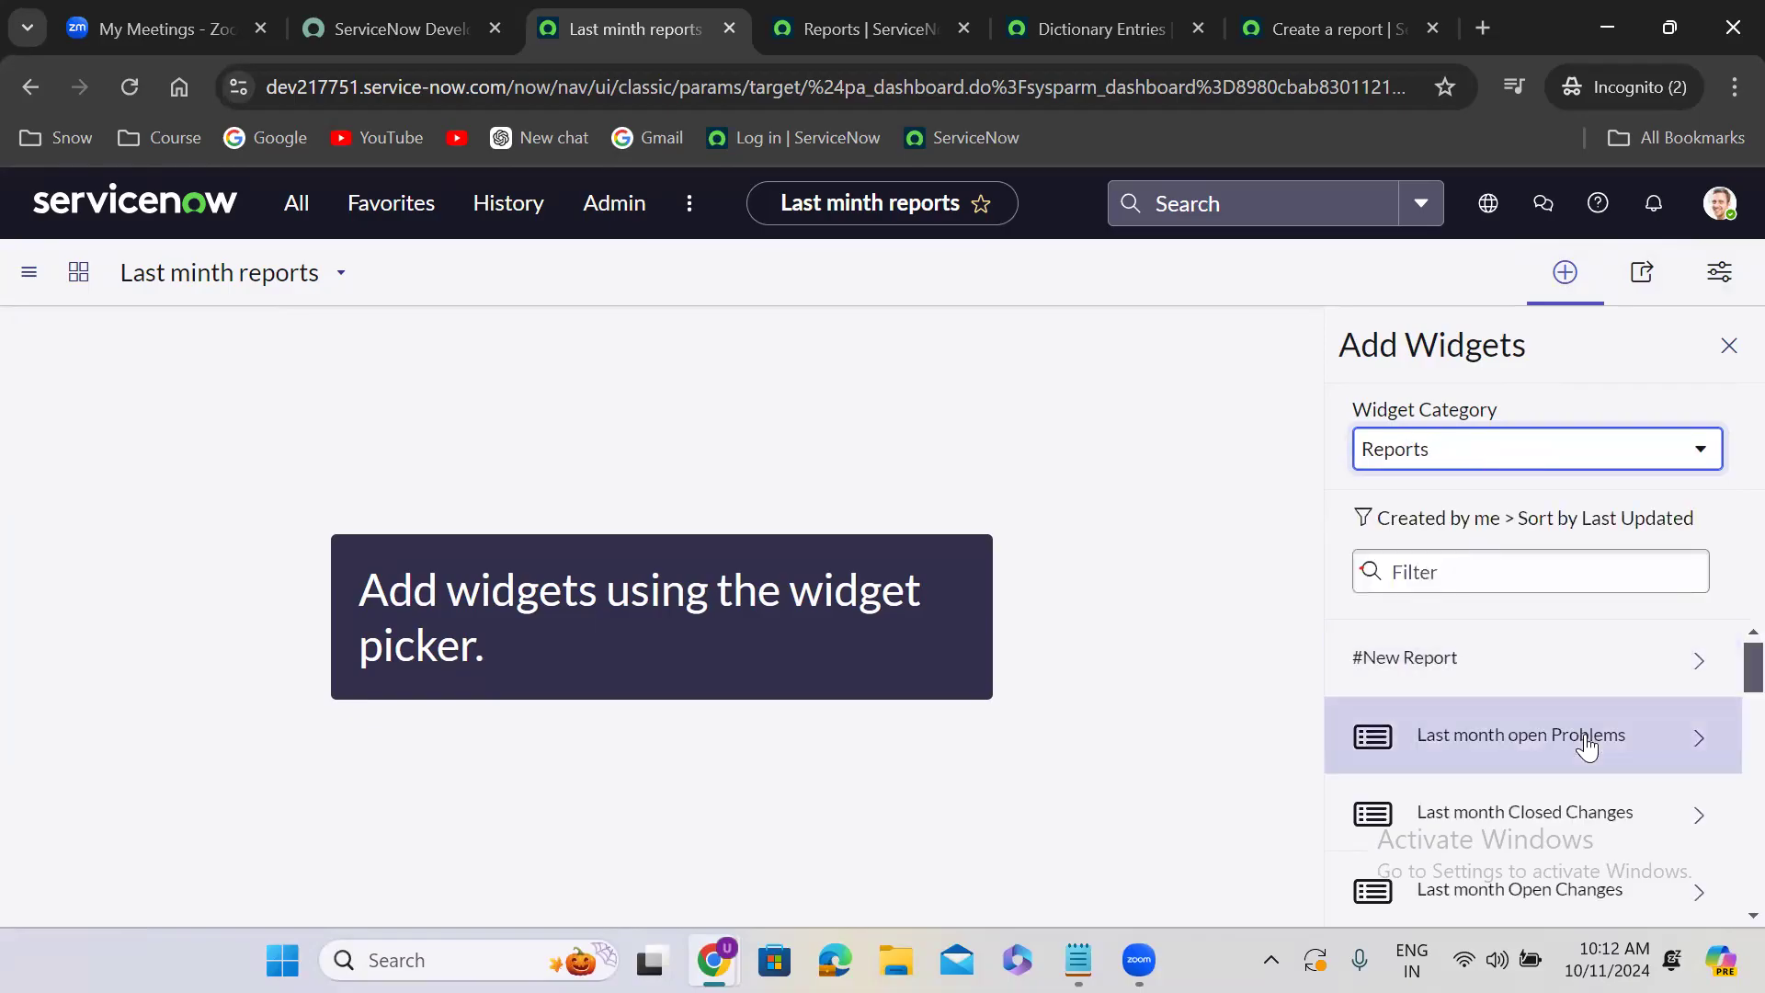
# - Add the Last month open Problems report to the dashboard as a widget
pyautogui.click(1585, 735)
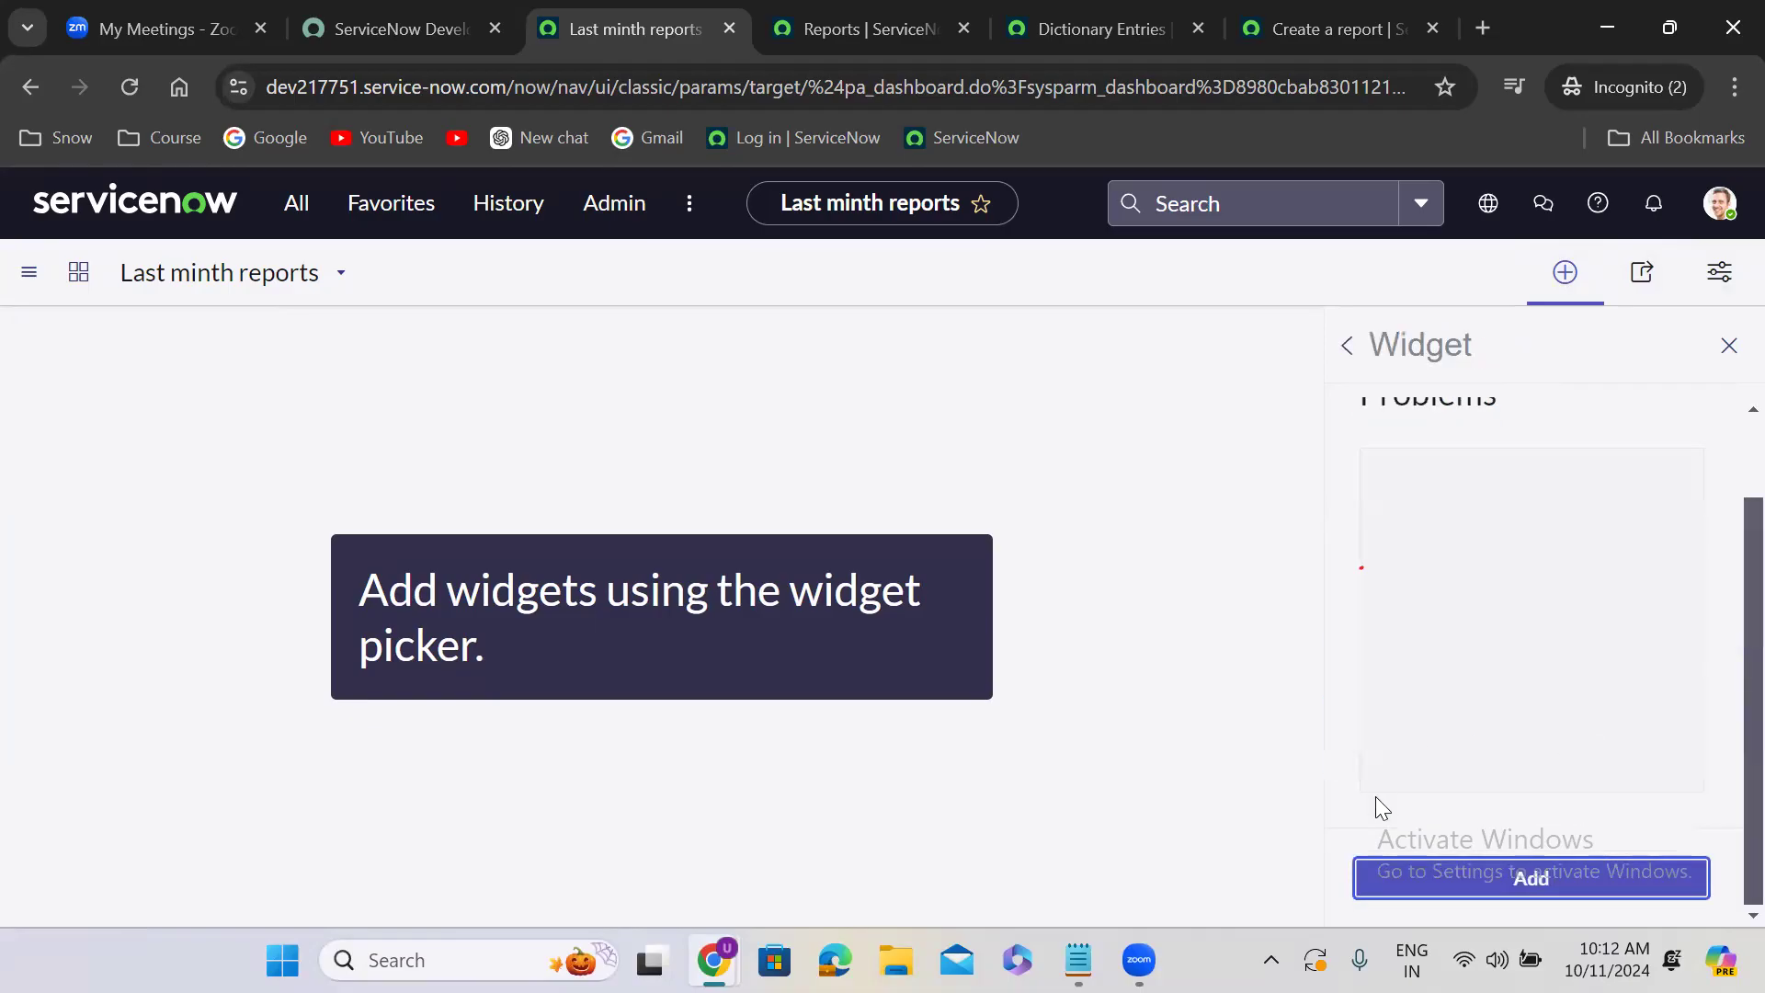
pyautogui.click(1470, 877)
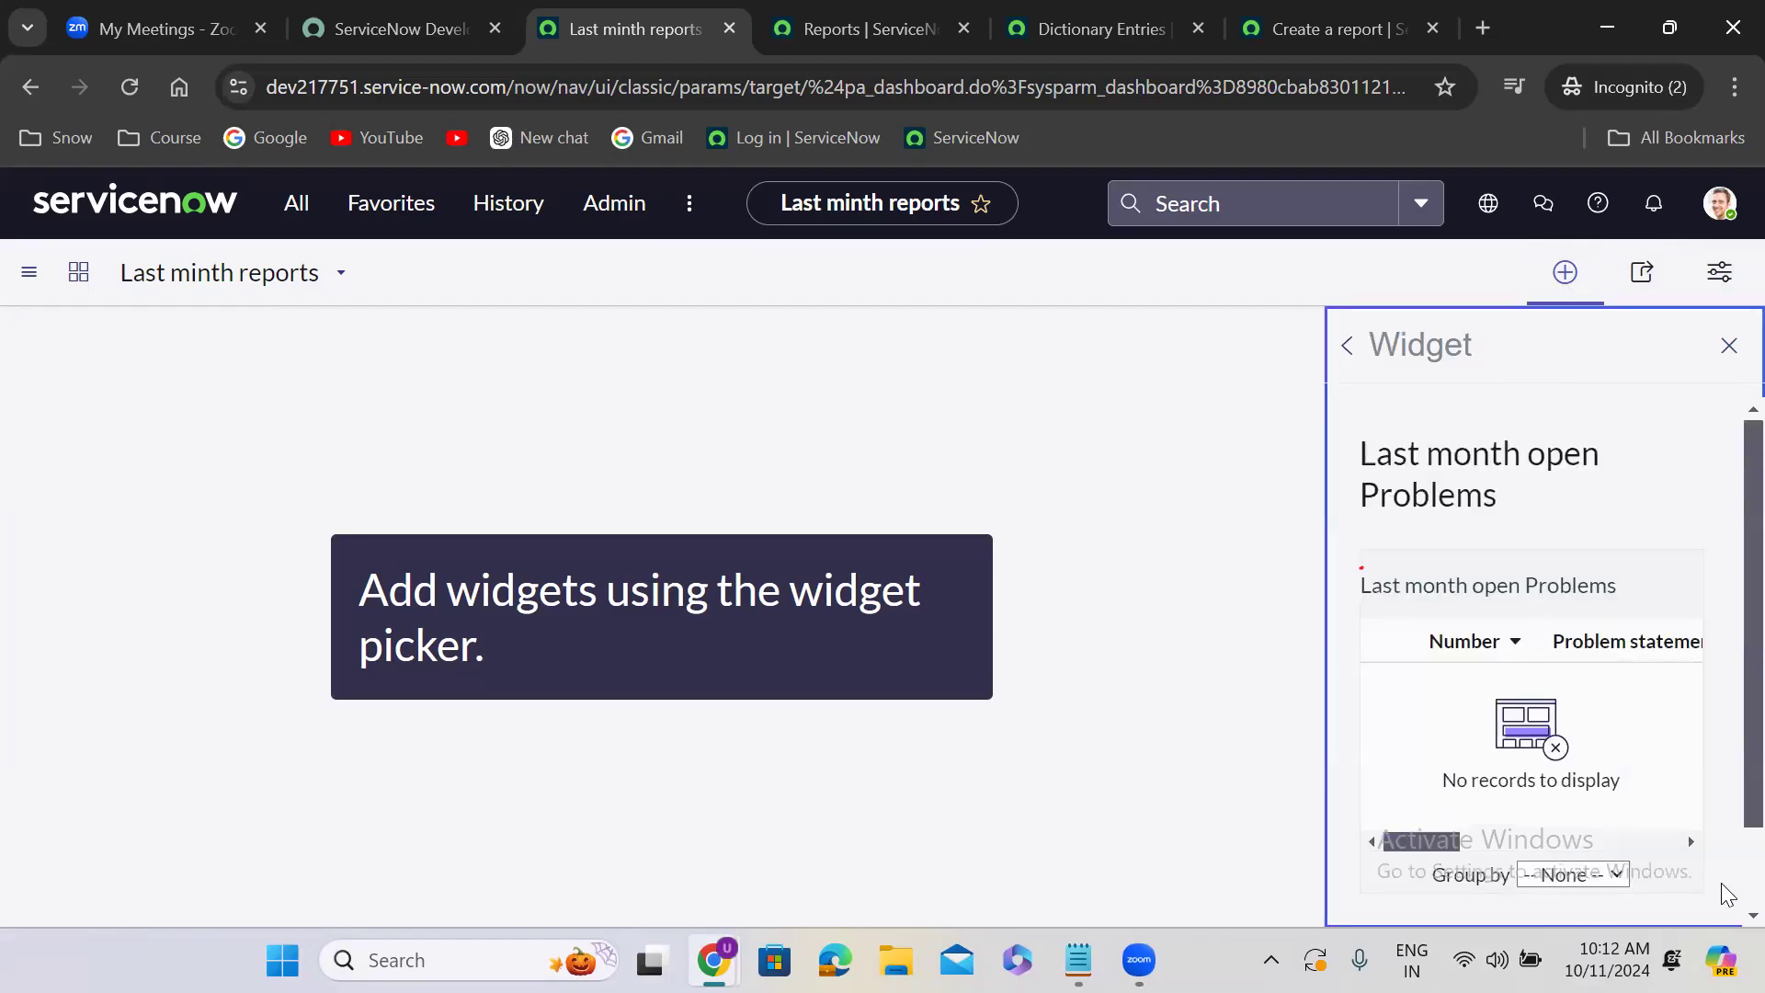
pyautogui.scroll(-1, 1722, 886)
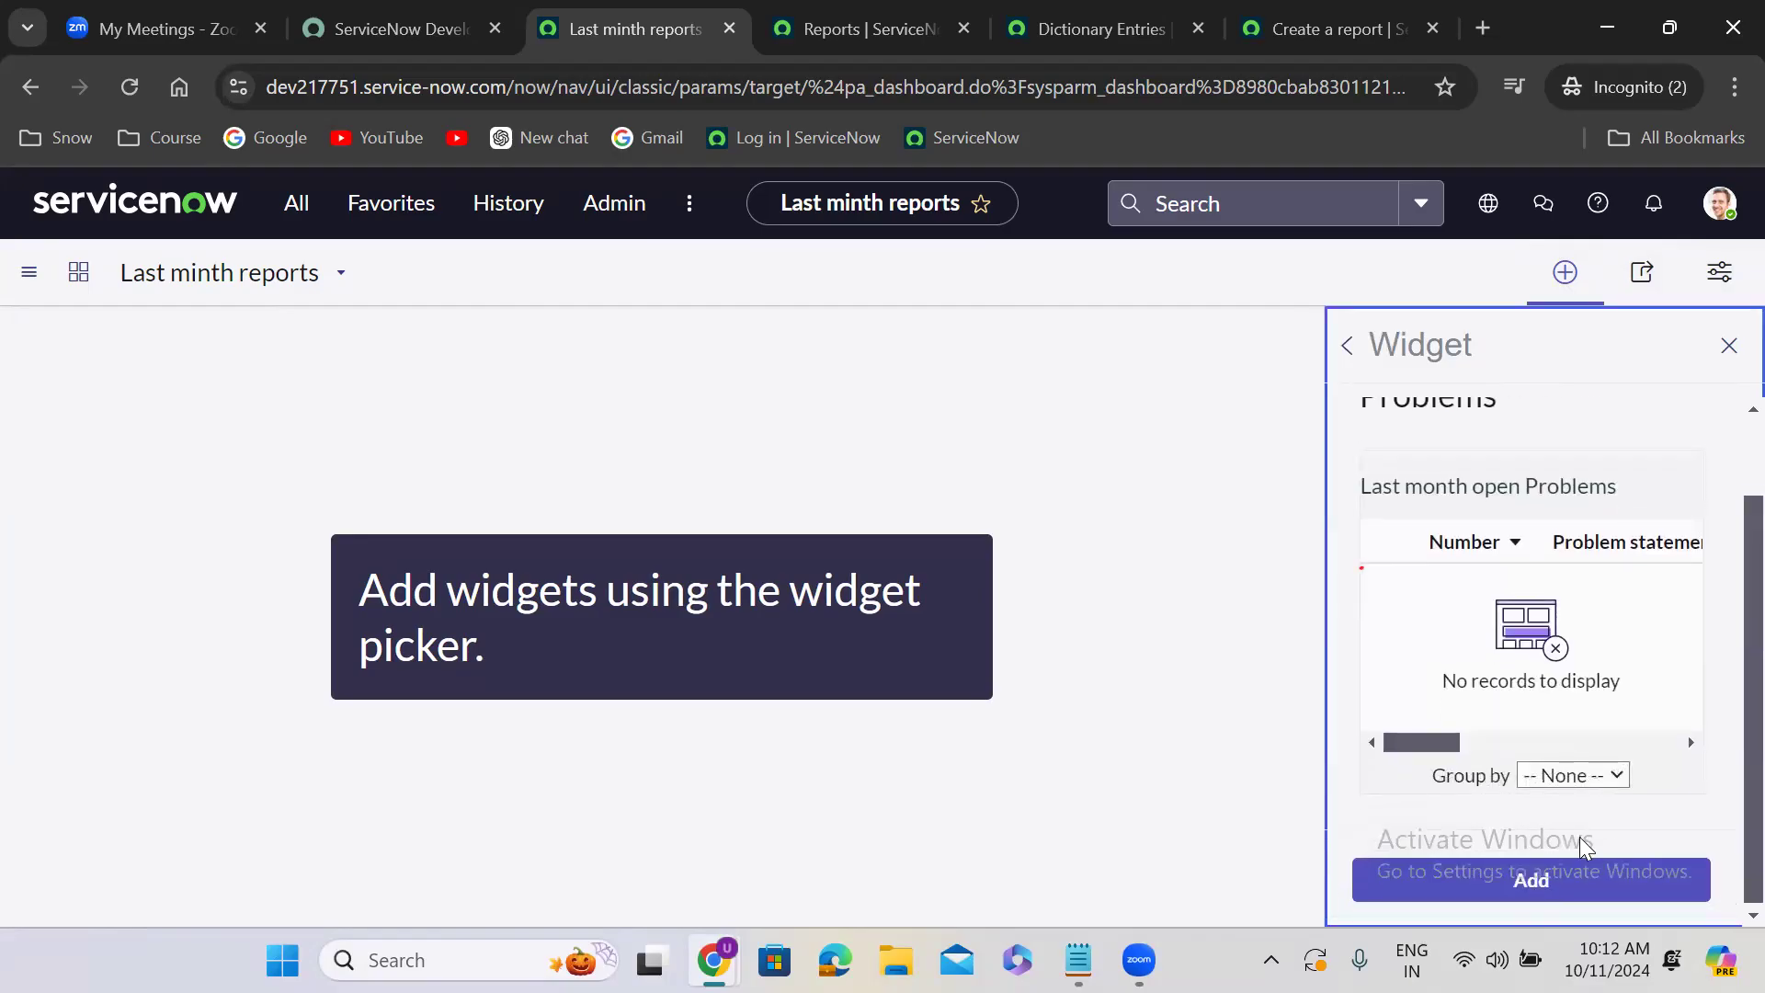
pyautogui.click(1581, 888)
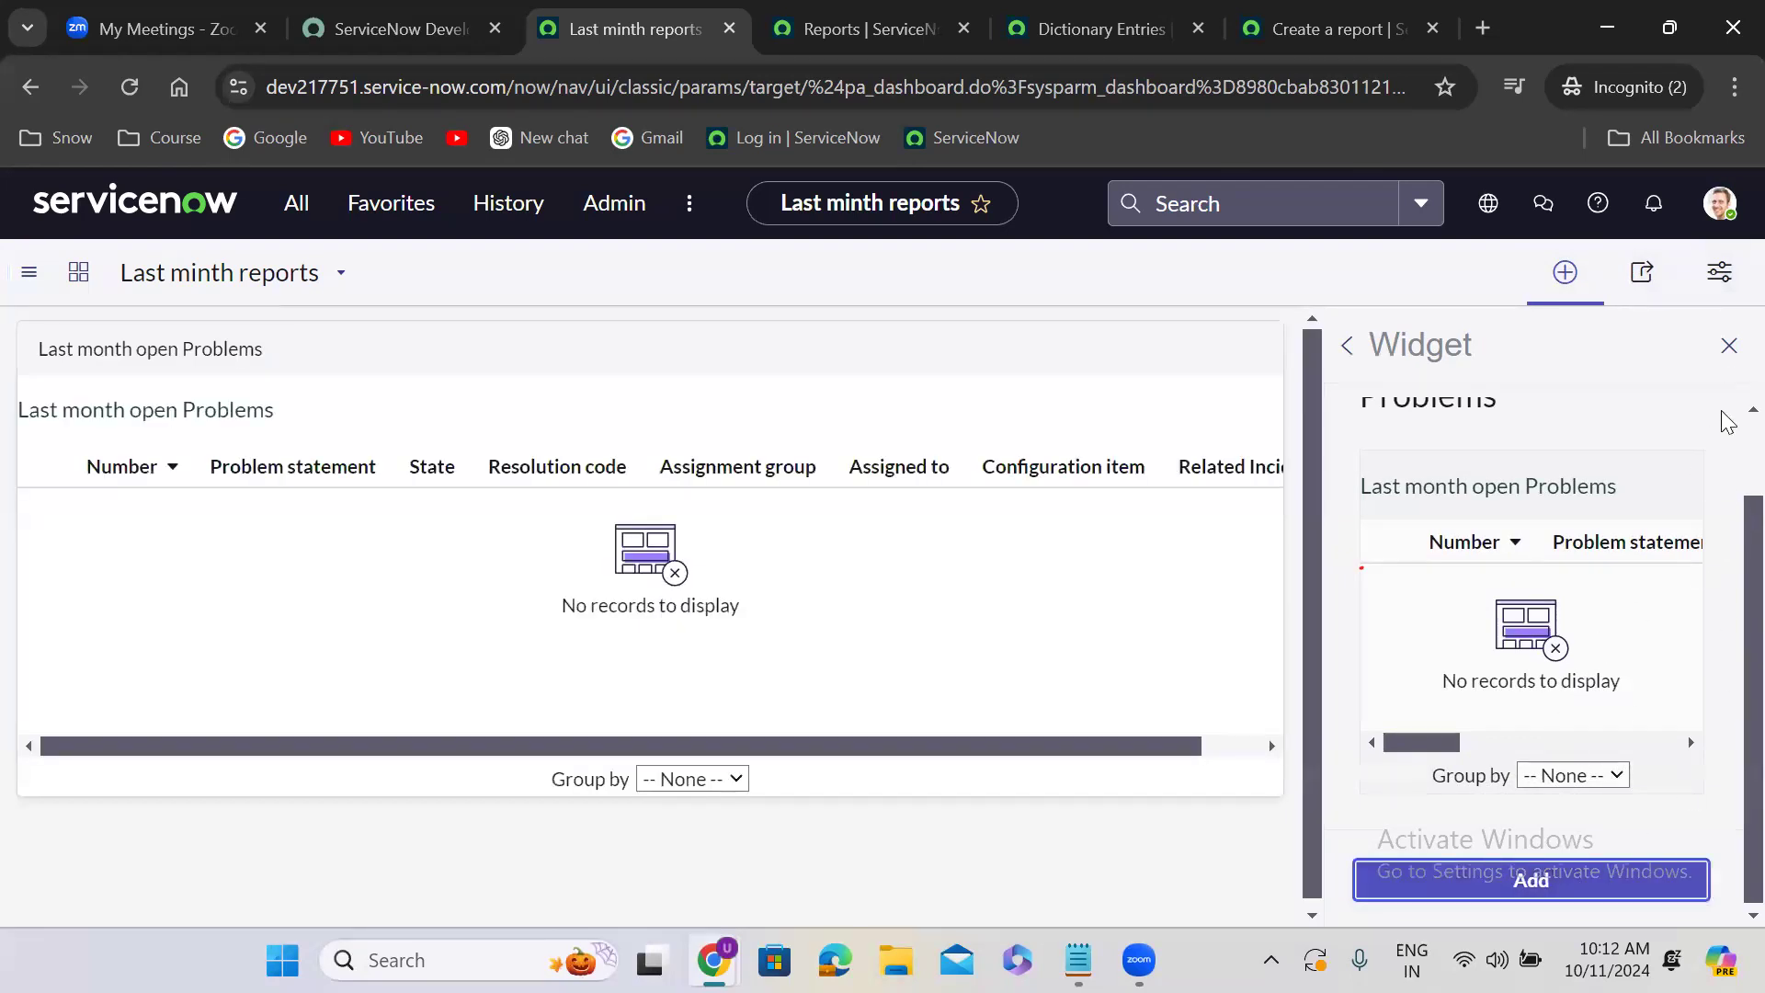
# - Add the Last month Closed Changes report to the dashboard as a widget
pyautogui.click(1347, 346)
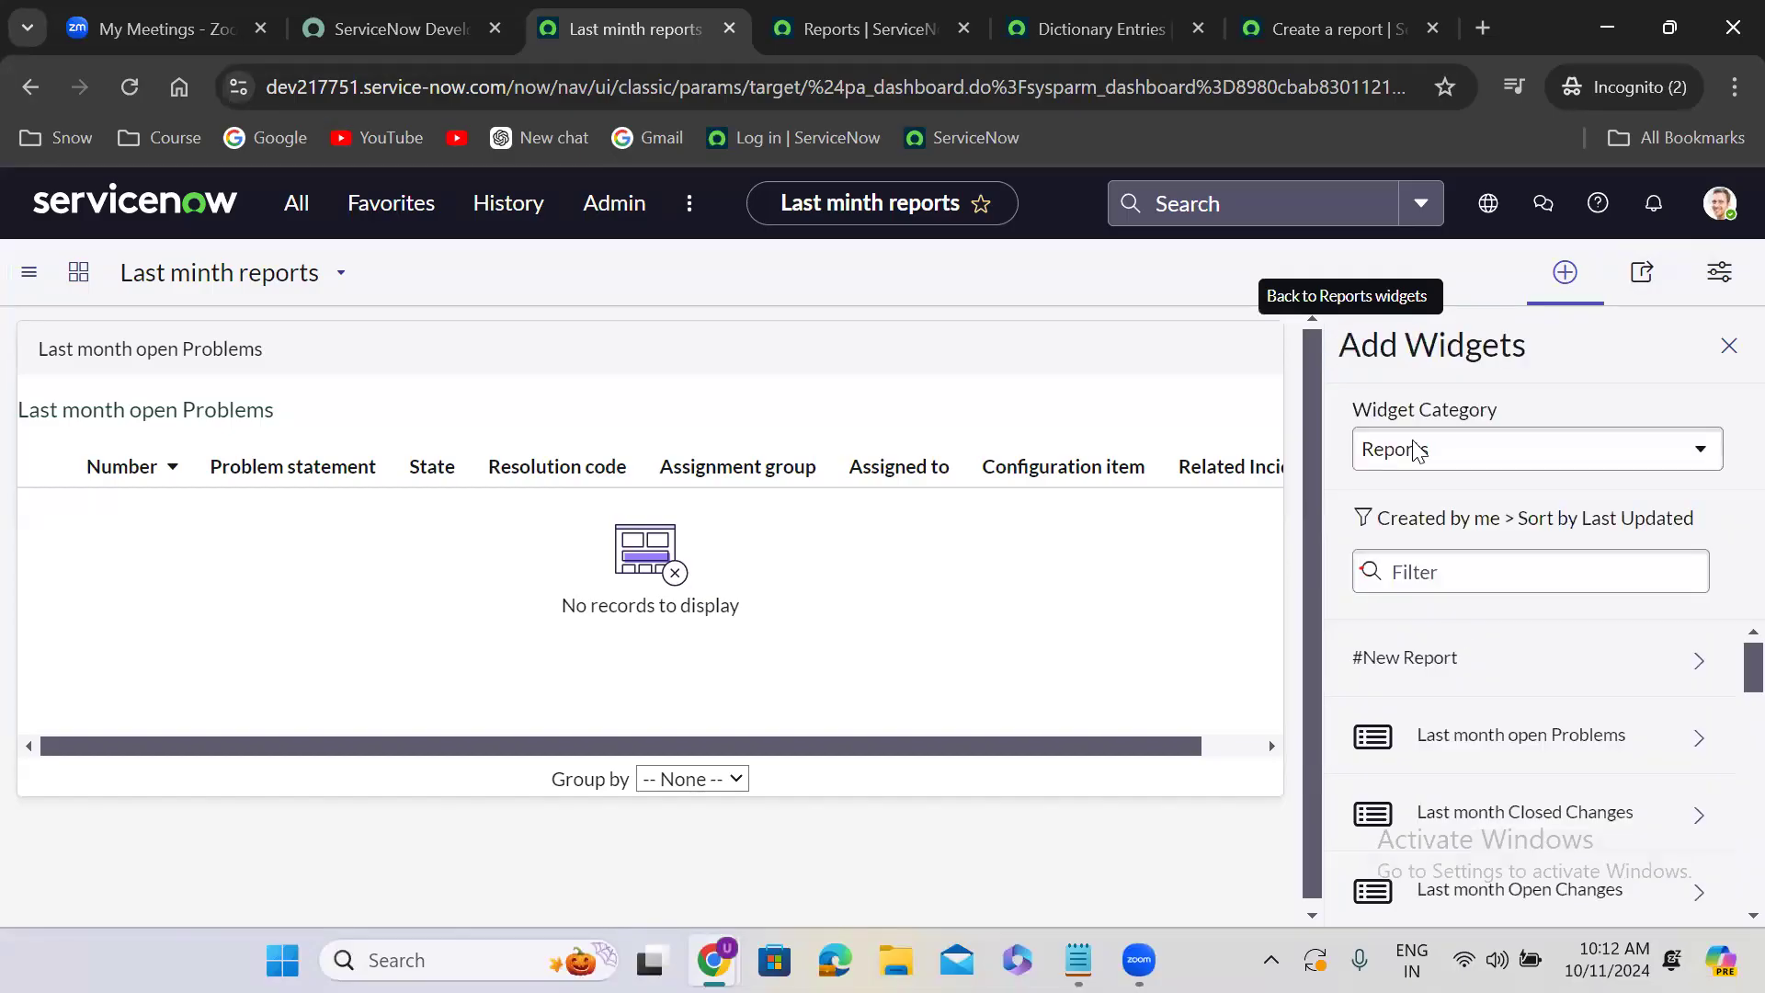
pyautogui.click(1519, 811)
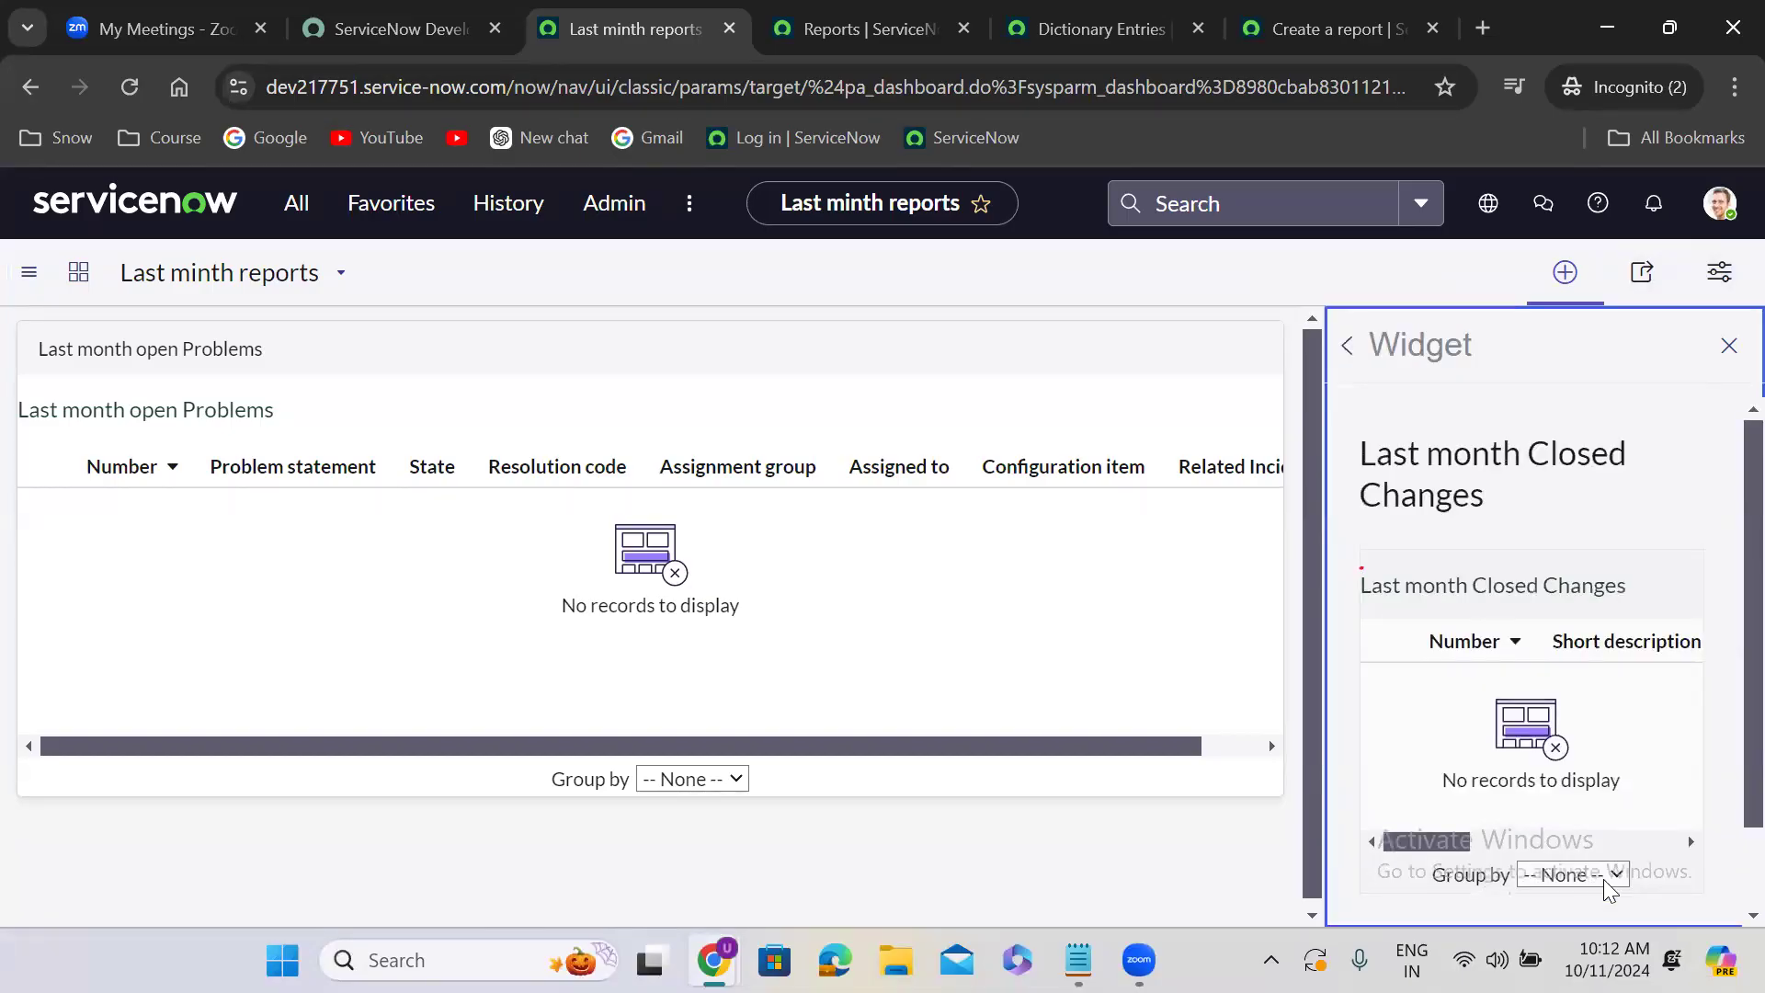
pyautogui.scroll(-1, 1725, 888)
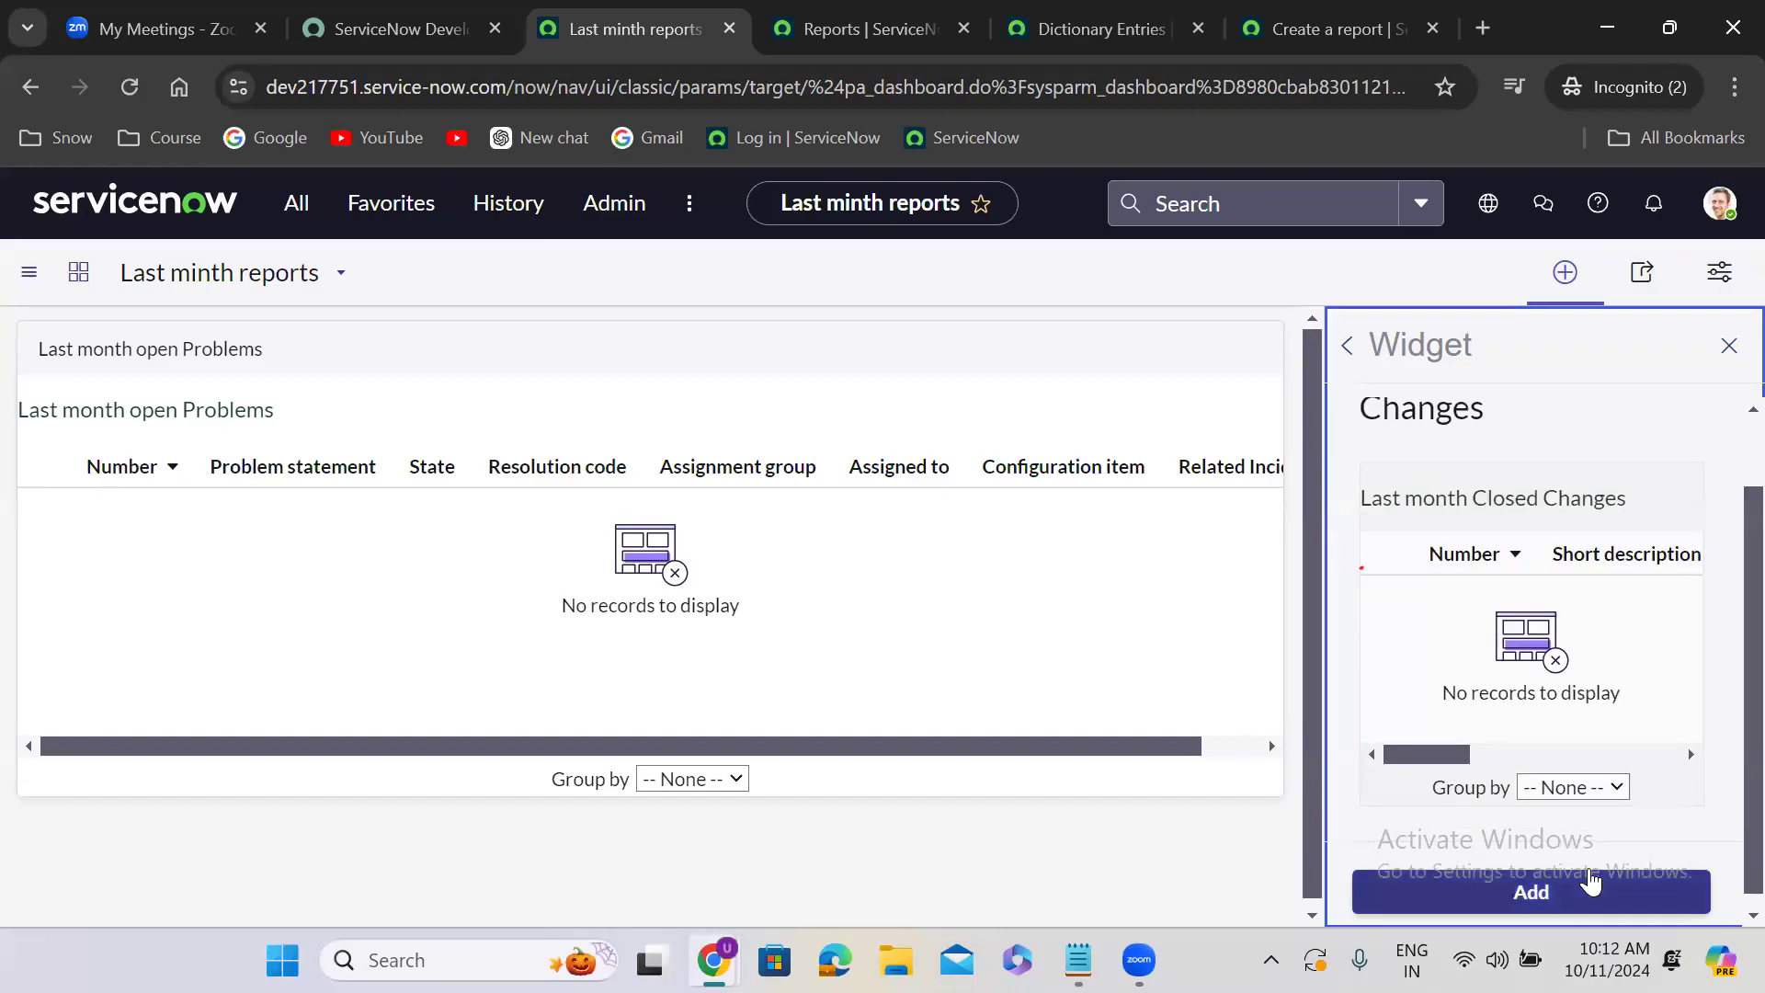
pyautogui.click(1596, 901)
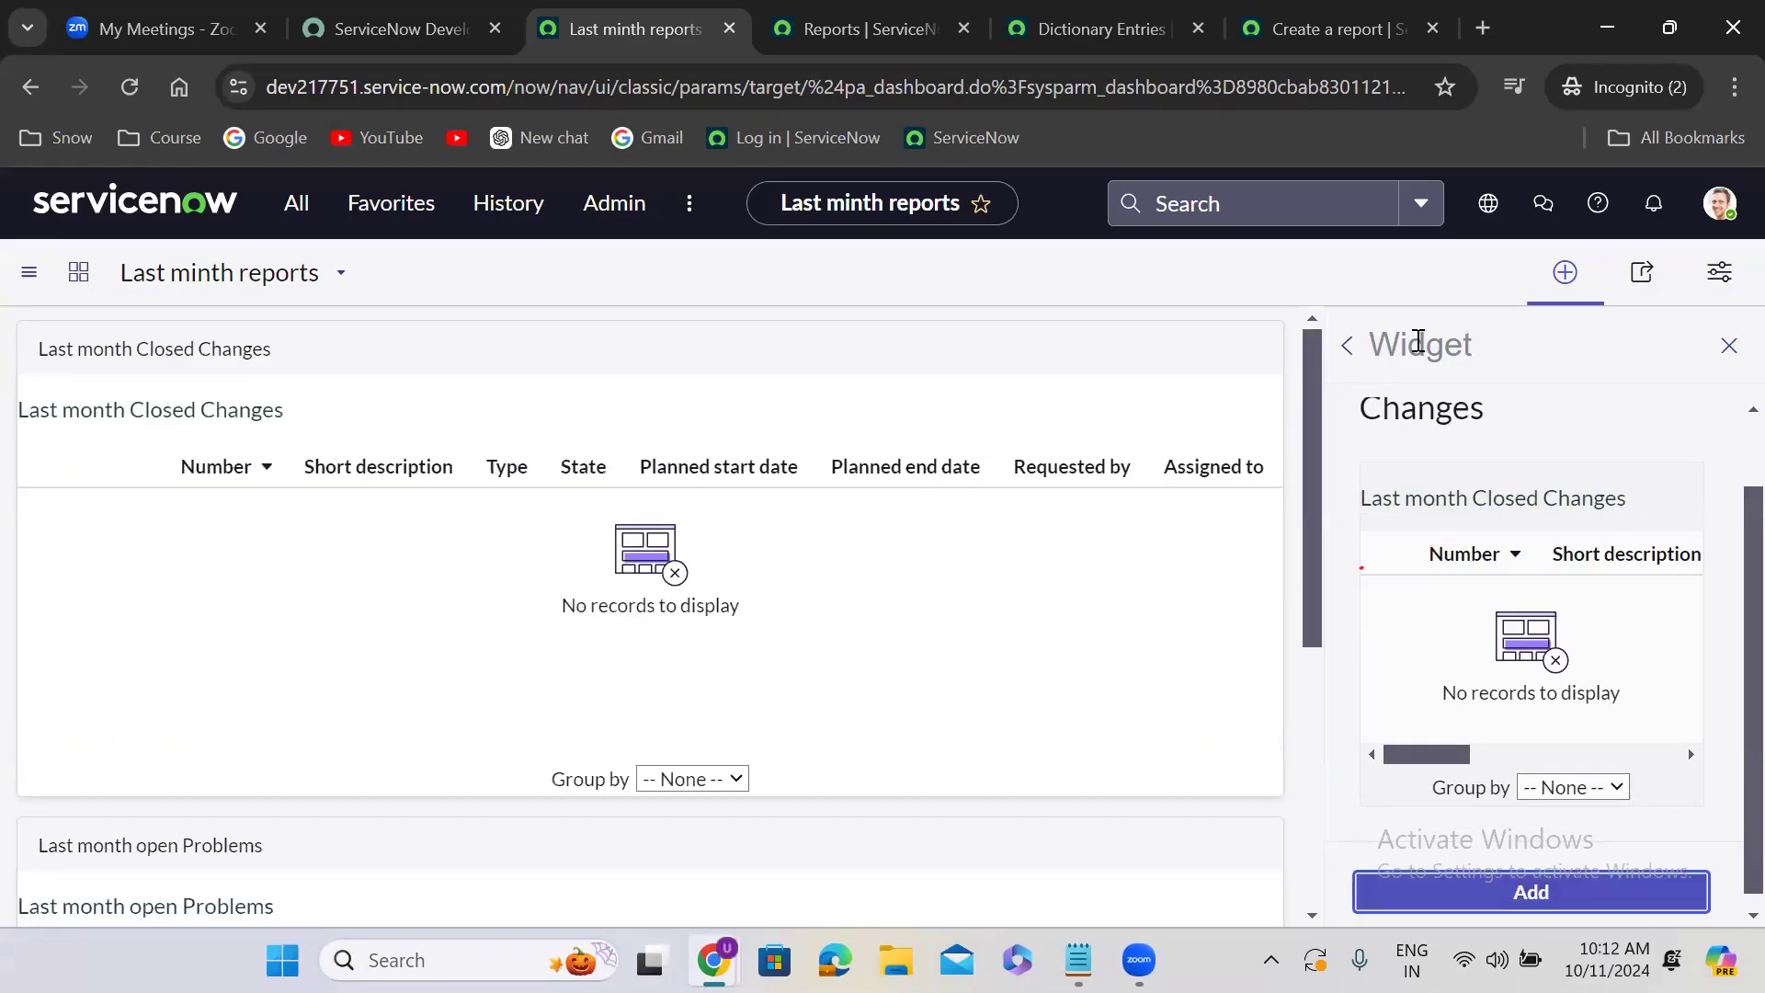
# - Filter the report widgets by "last" and add the Last month Open Changes report to the dashboard
pyautogui.click(1355, 345)
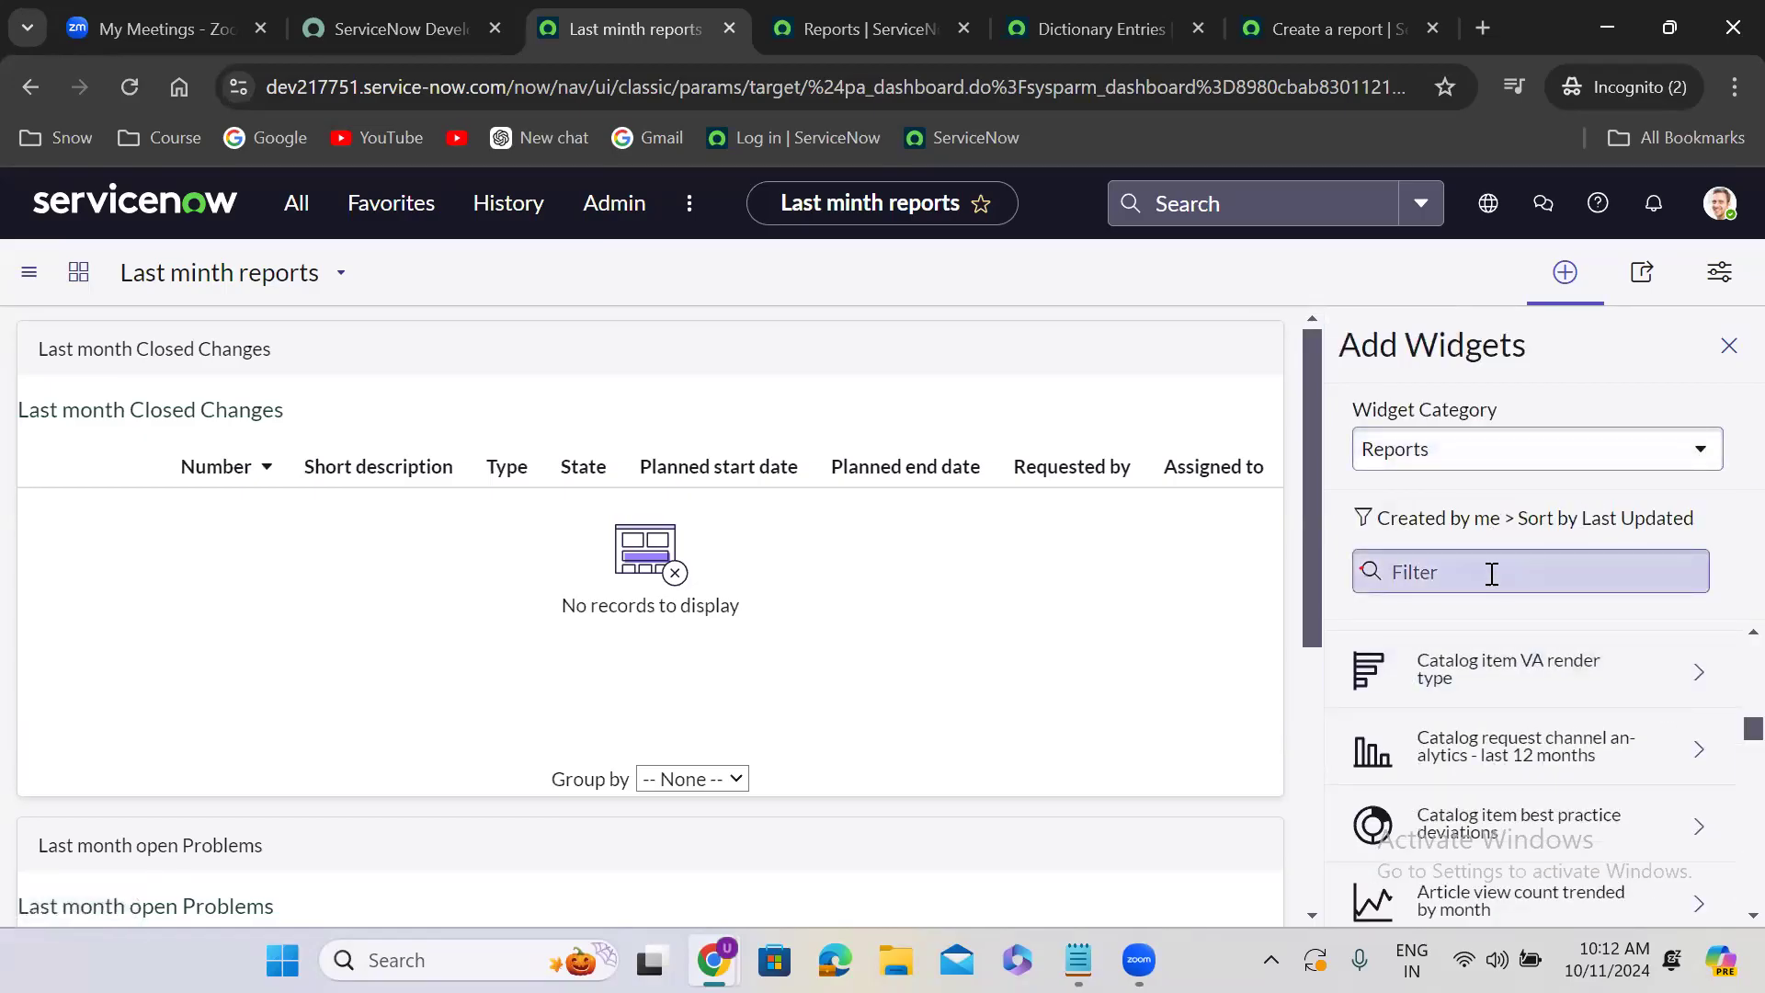
pyautogui.click(1460, 583)
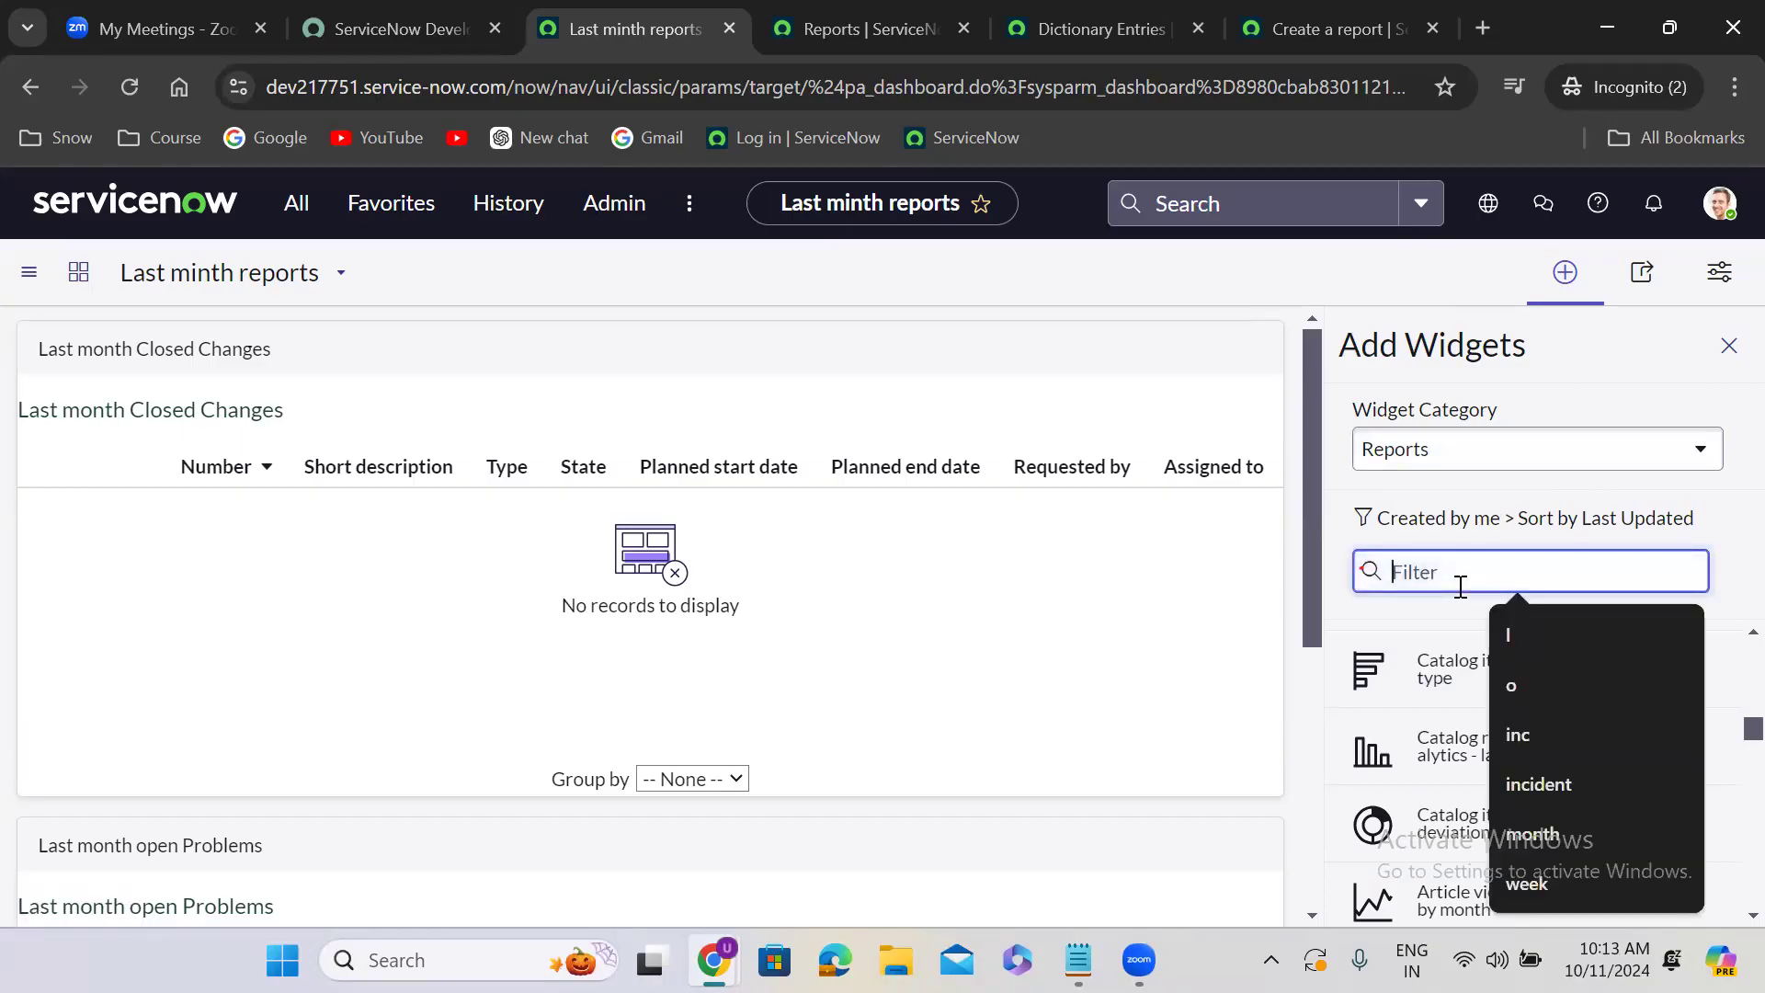
pyautogui.write('last')
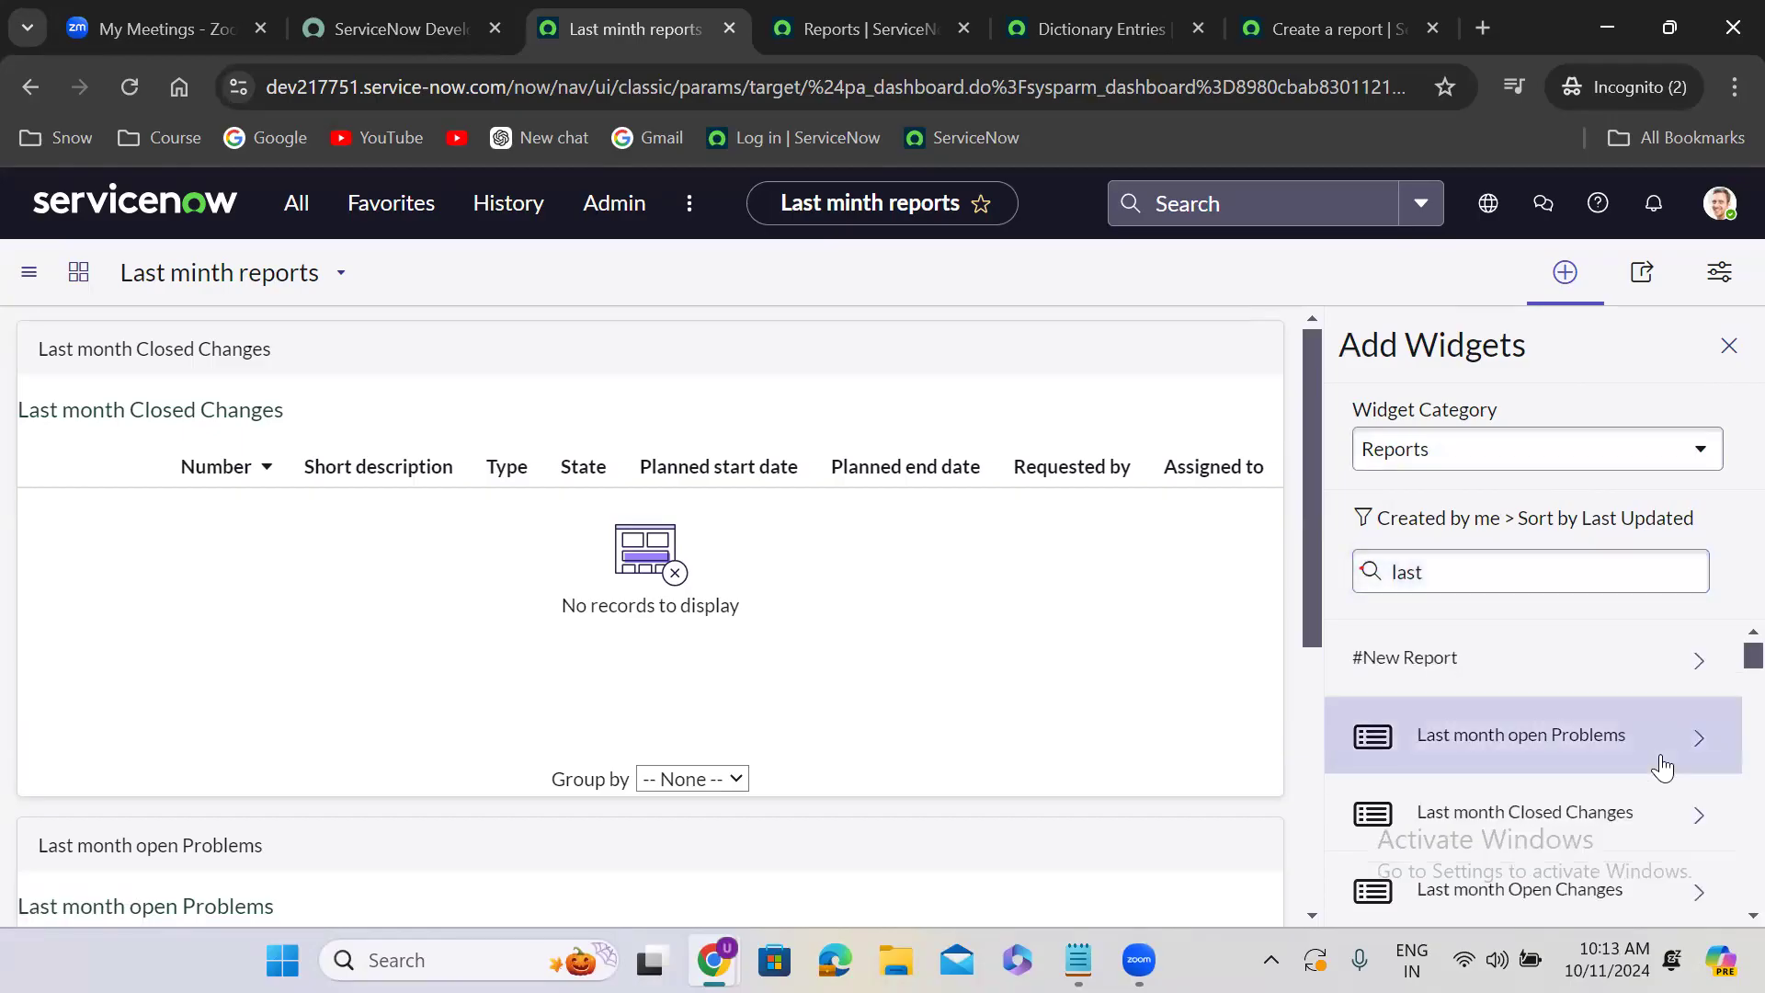
pyautogui.click(1723, 668)
pyautogui.scroll(-4, 1722, 669)
pyautogui.scroll(2, 1722, 669)
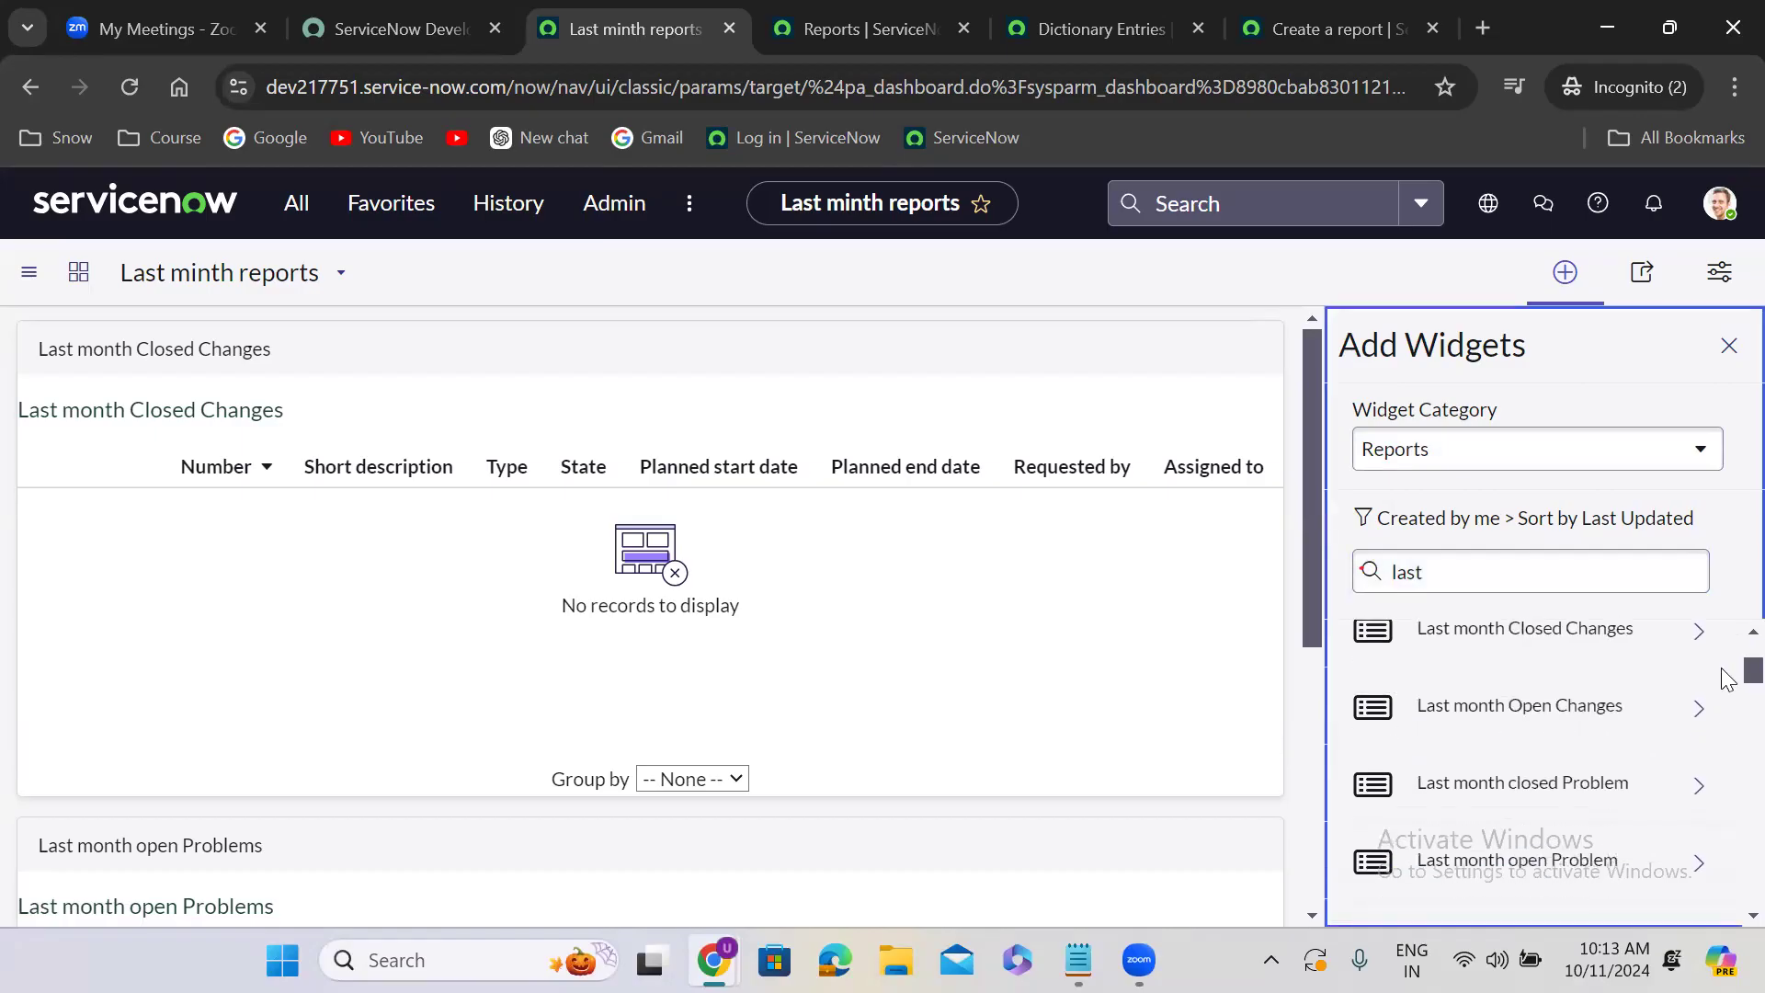
pyautogui.click(1584, 706)
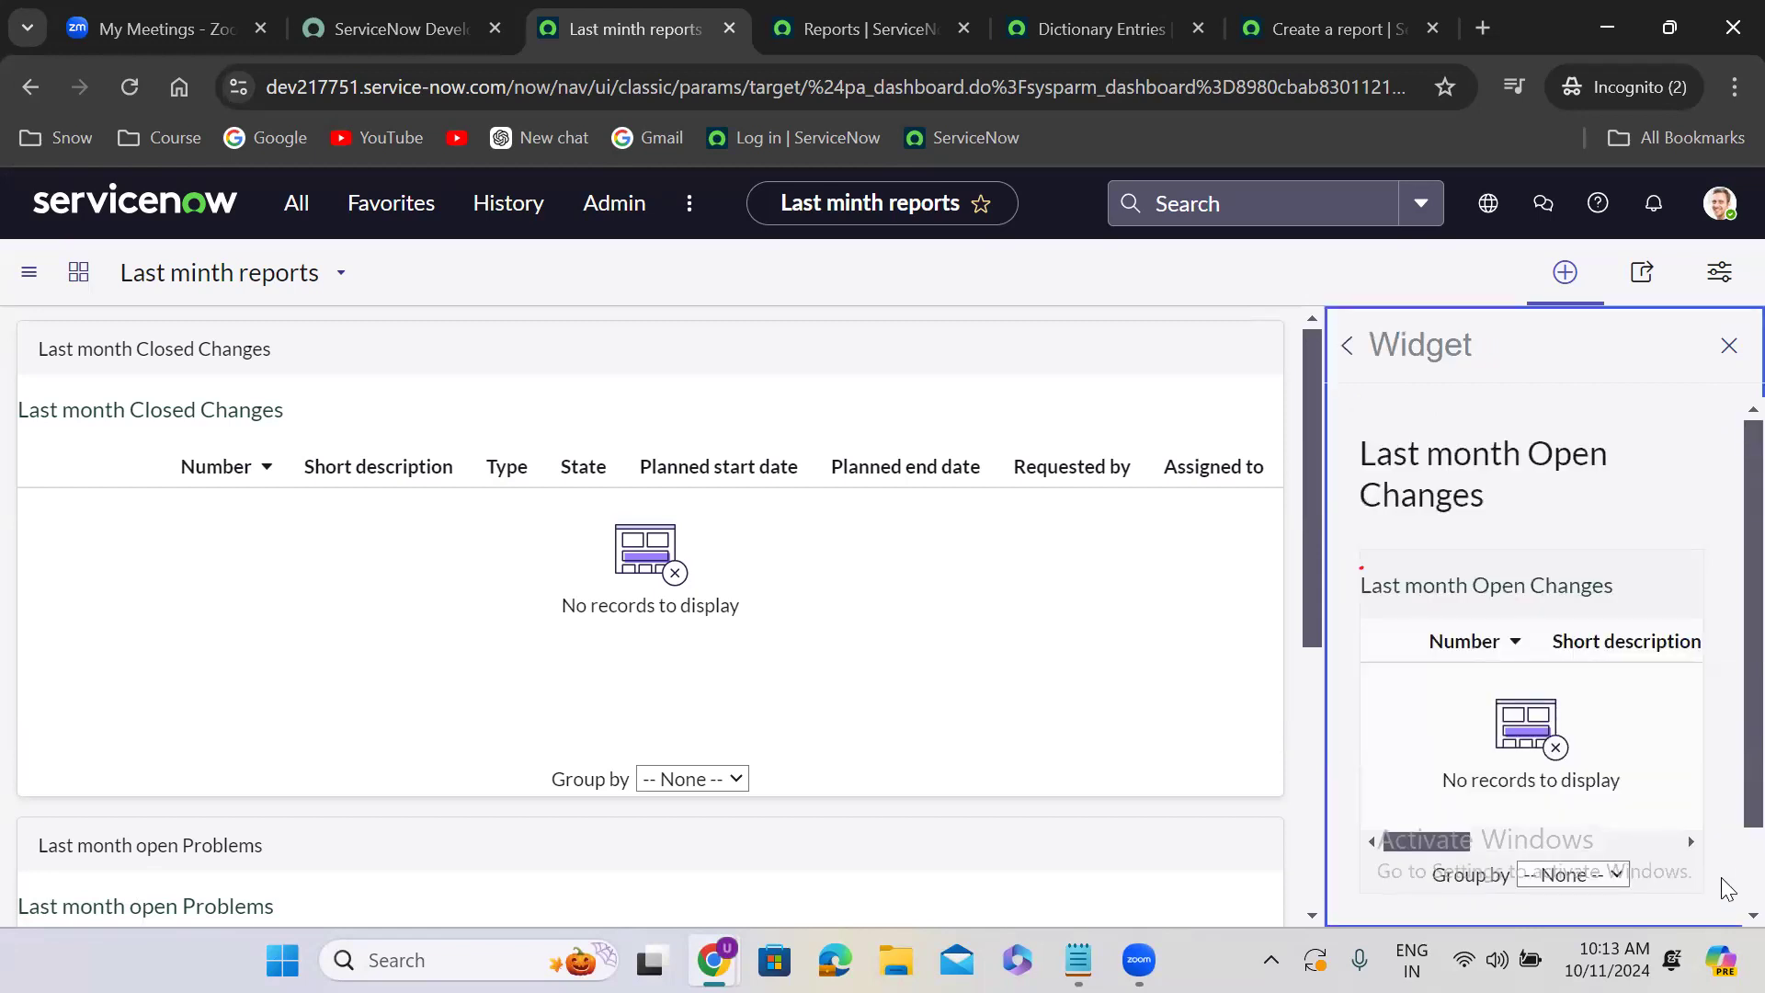
pyautogui.scroll(-1, 1723, 888)
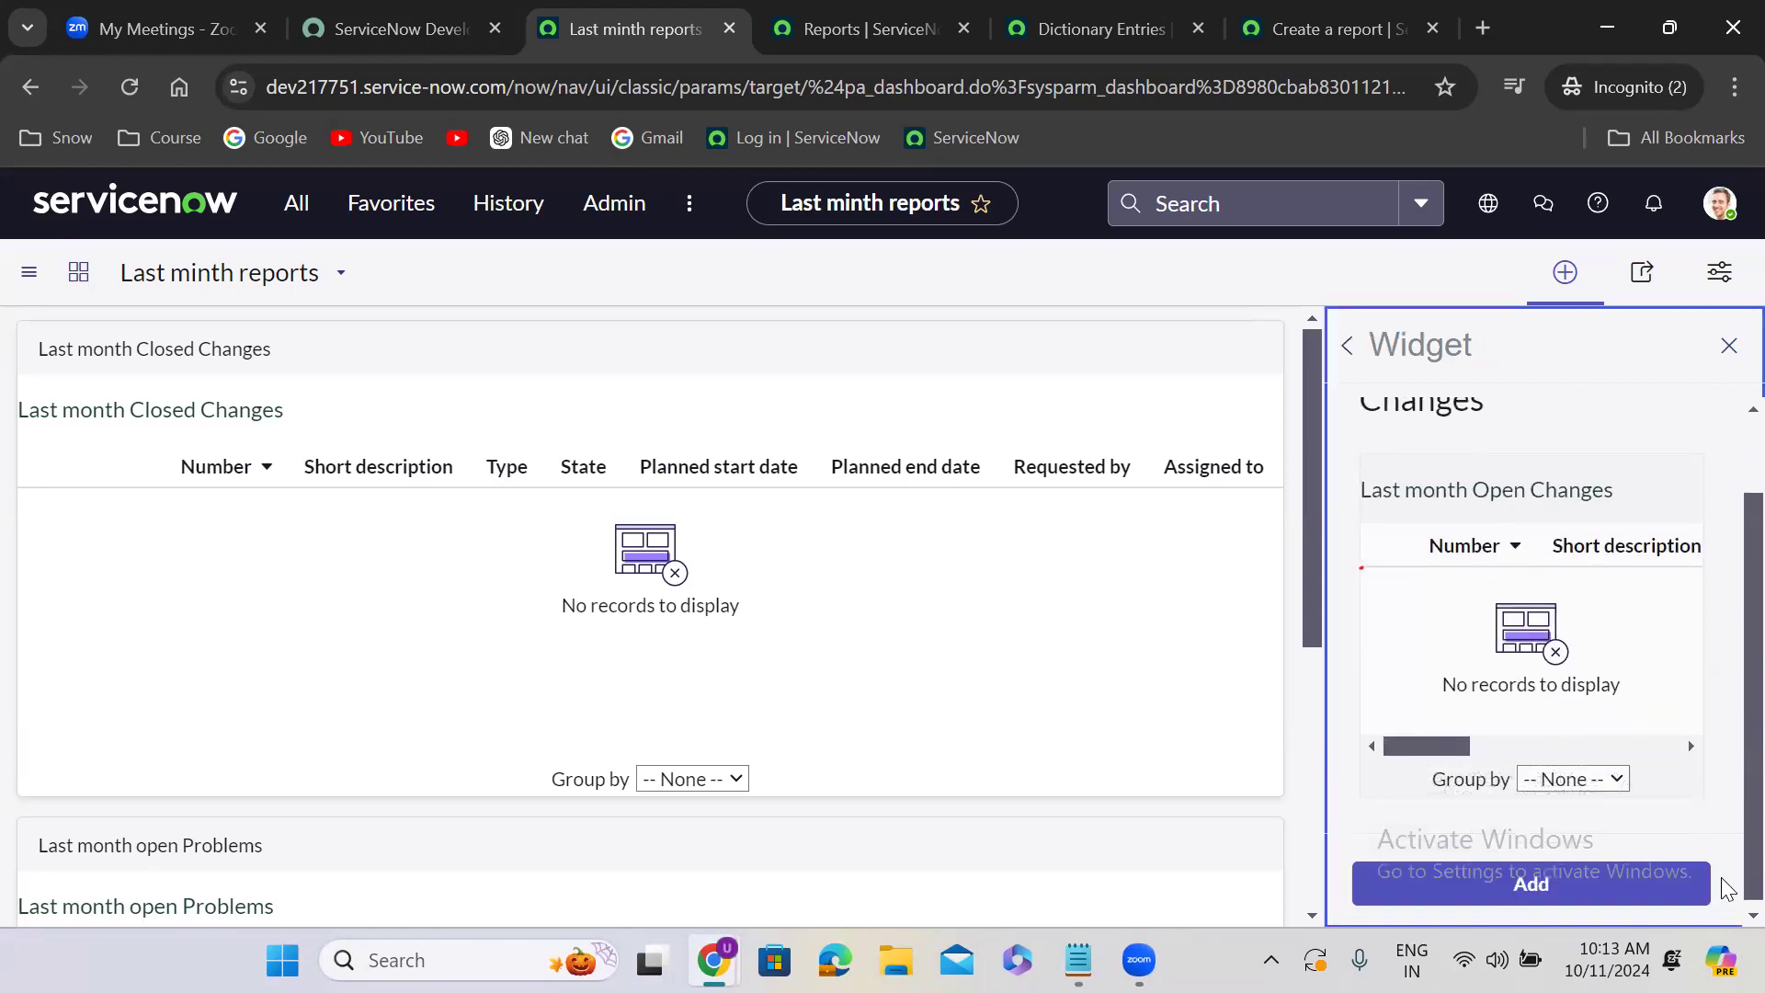
pyautogui.click(1566, 884)
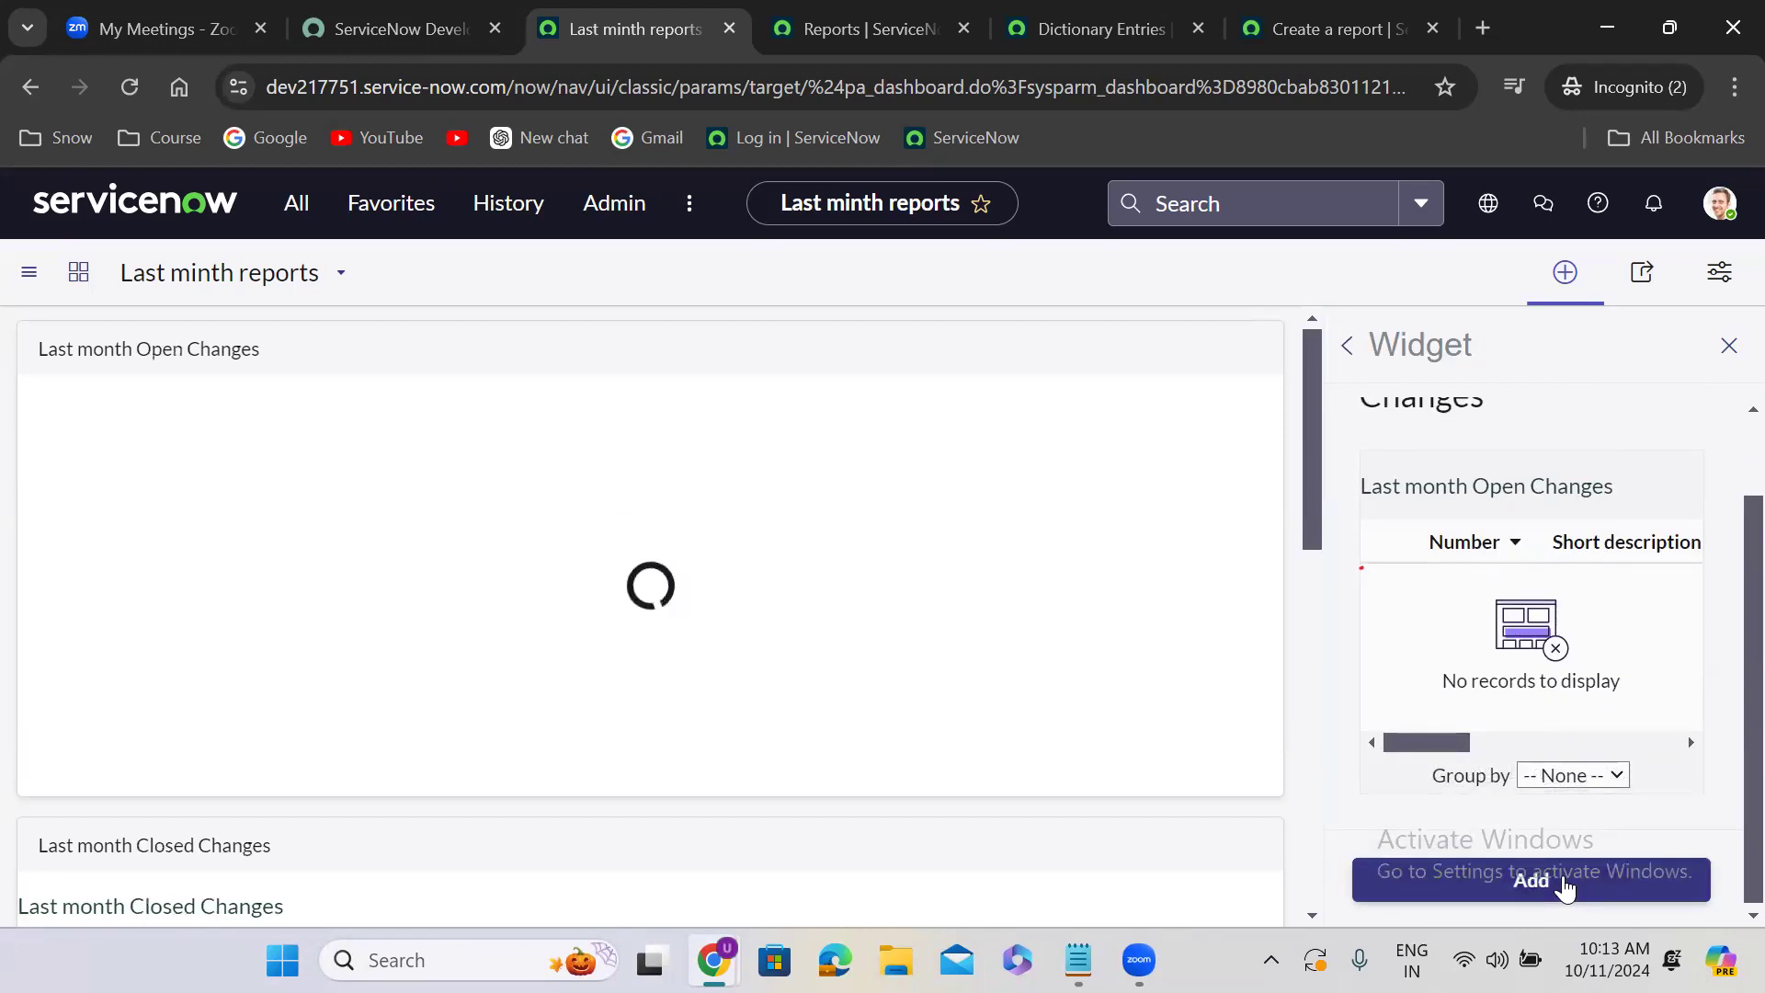
# - Narrow the report widget filter to "last mo" and add the Last month closed Problem report to the dashboard
pyautogui.click(1349, 349)
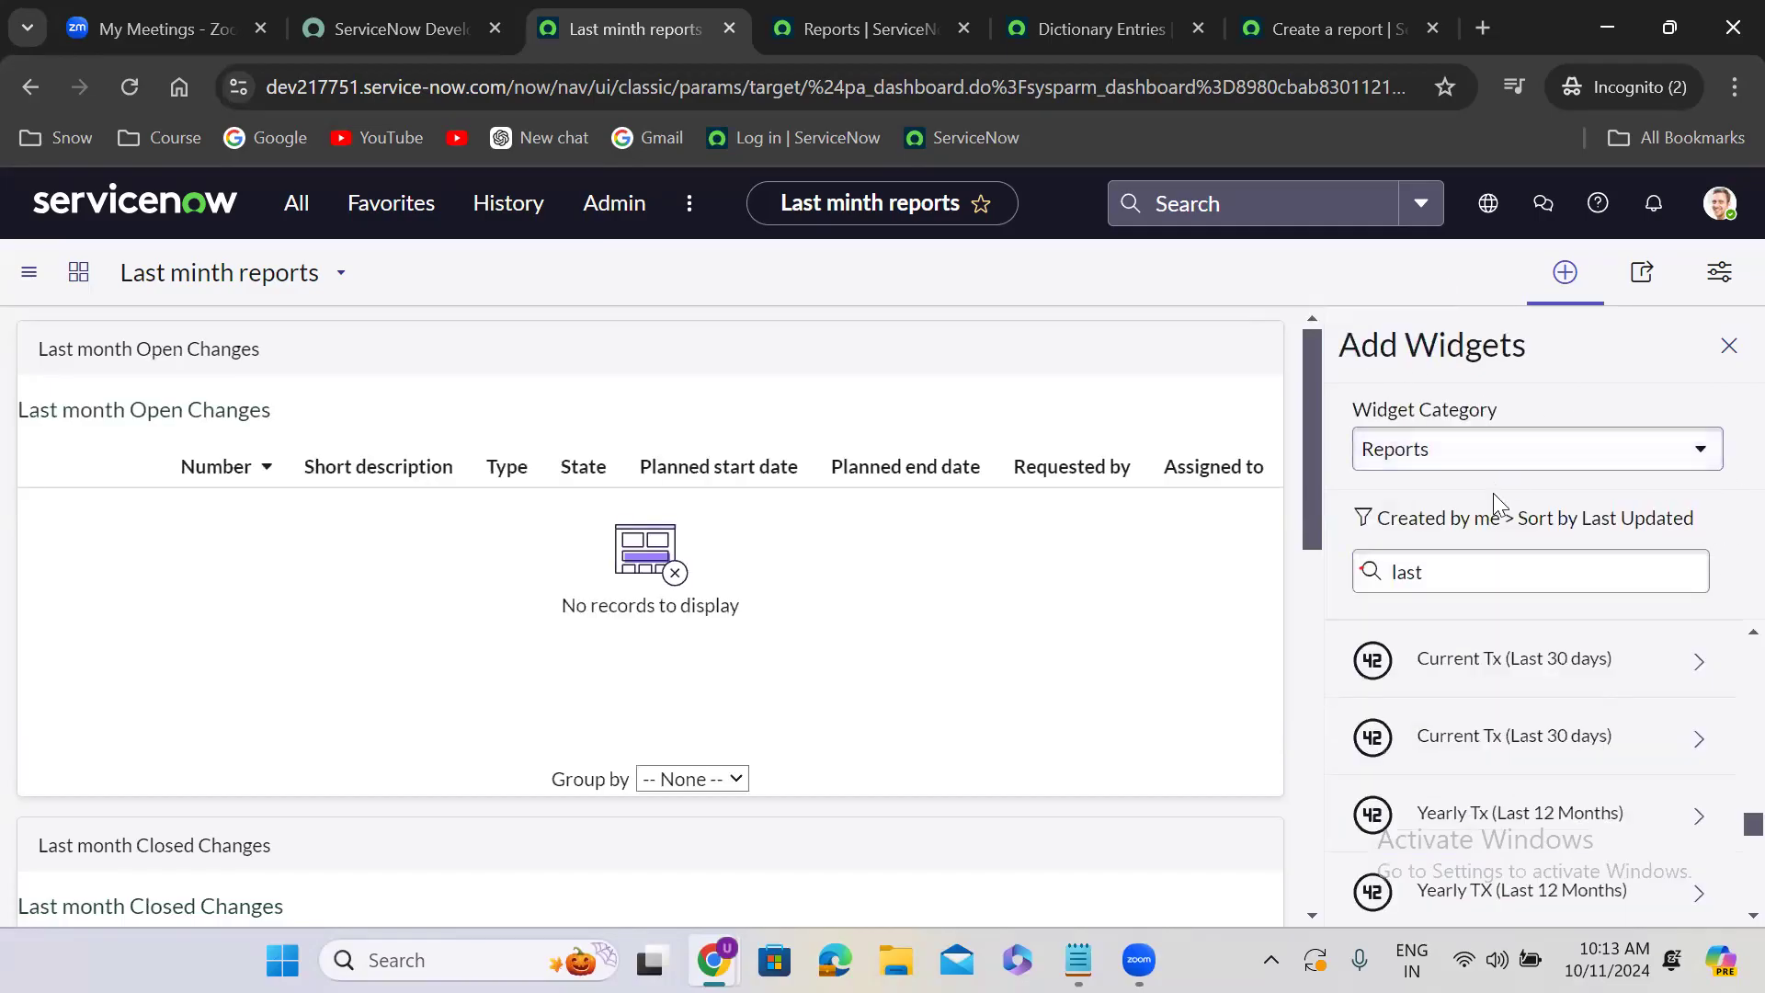
pyautogui.click(1477, 567)
pyautogui.write('m')
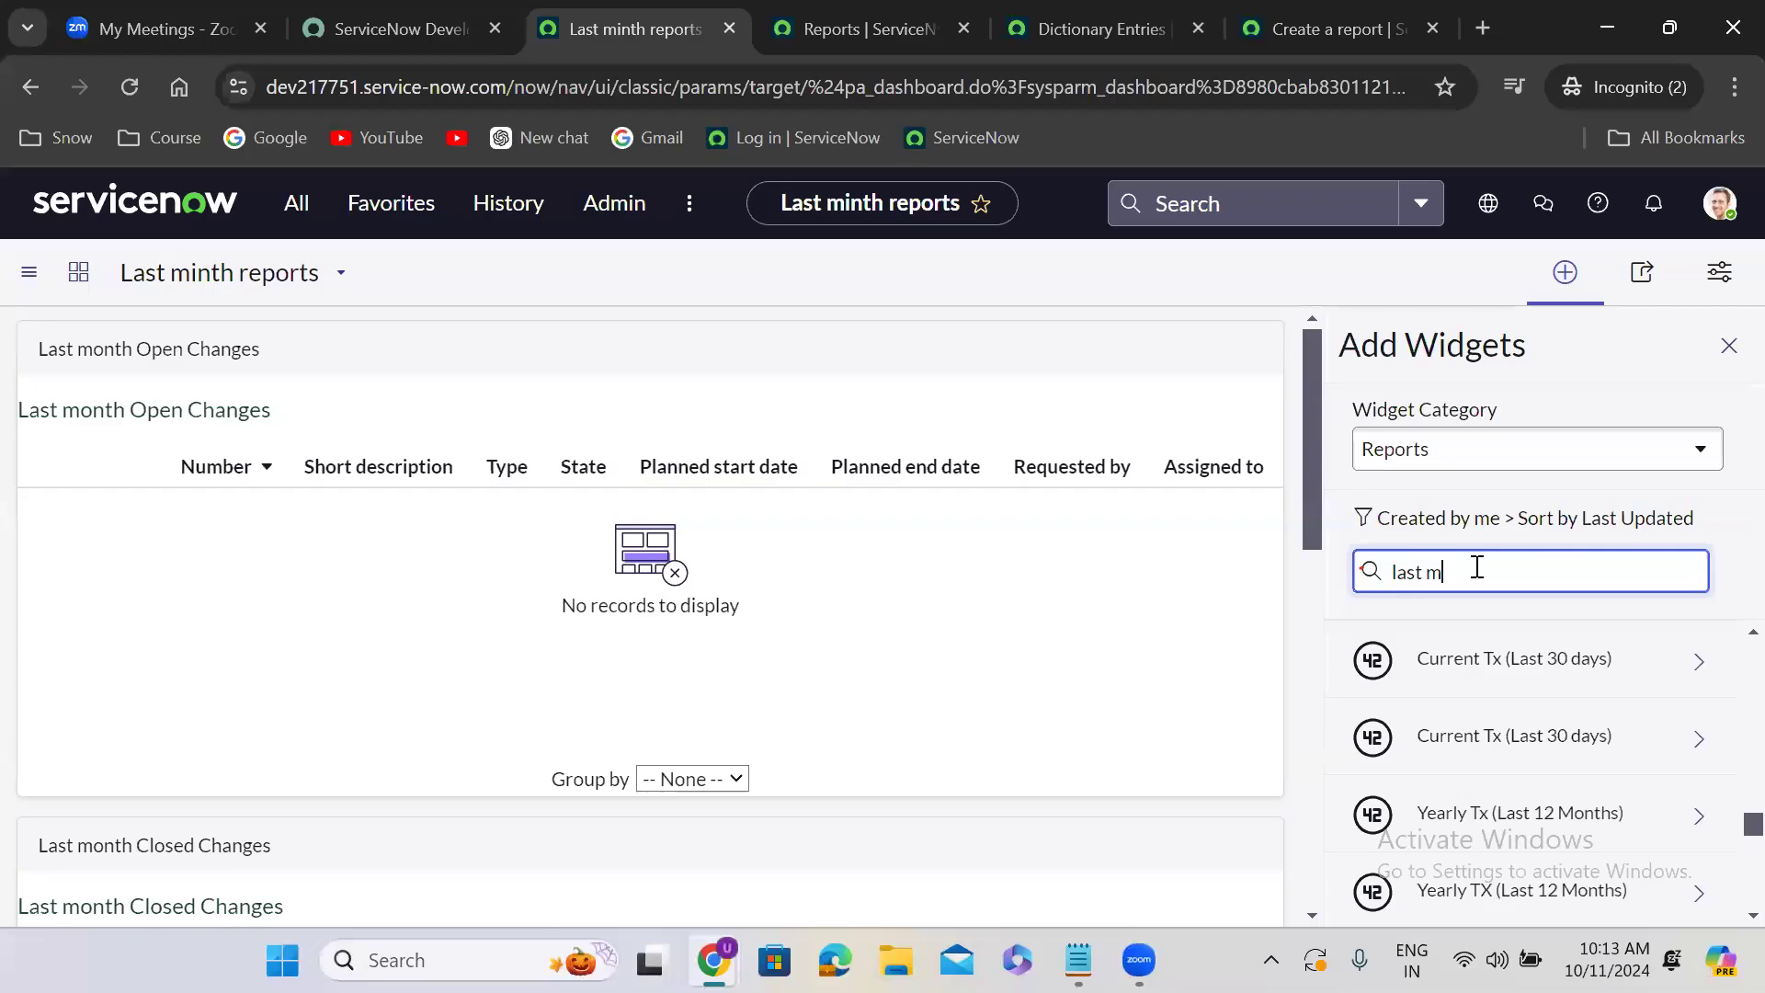
pyautogui.write('o')
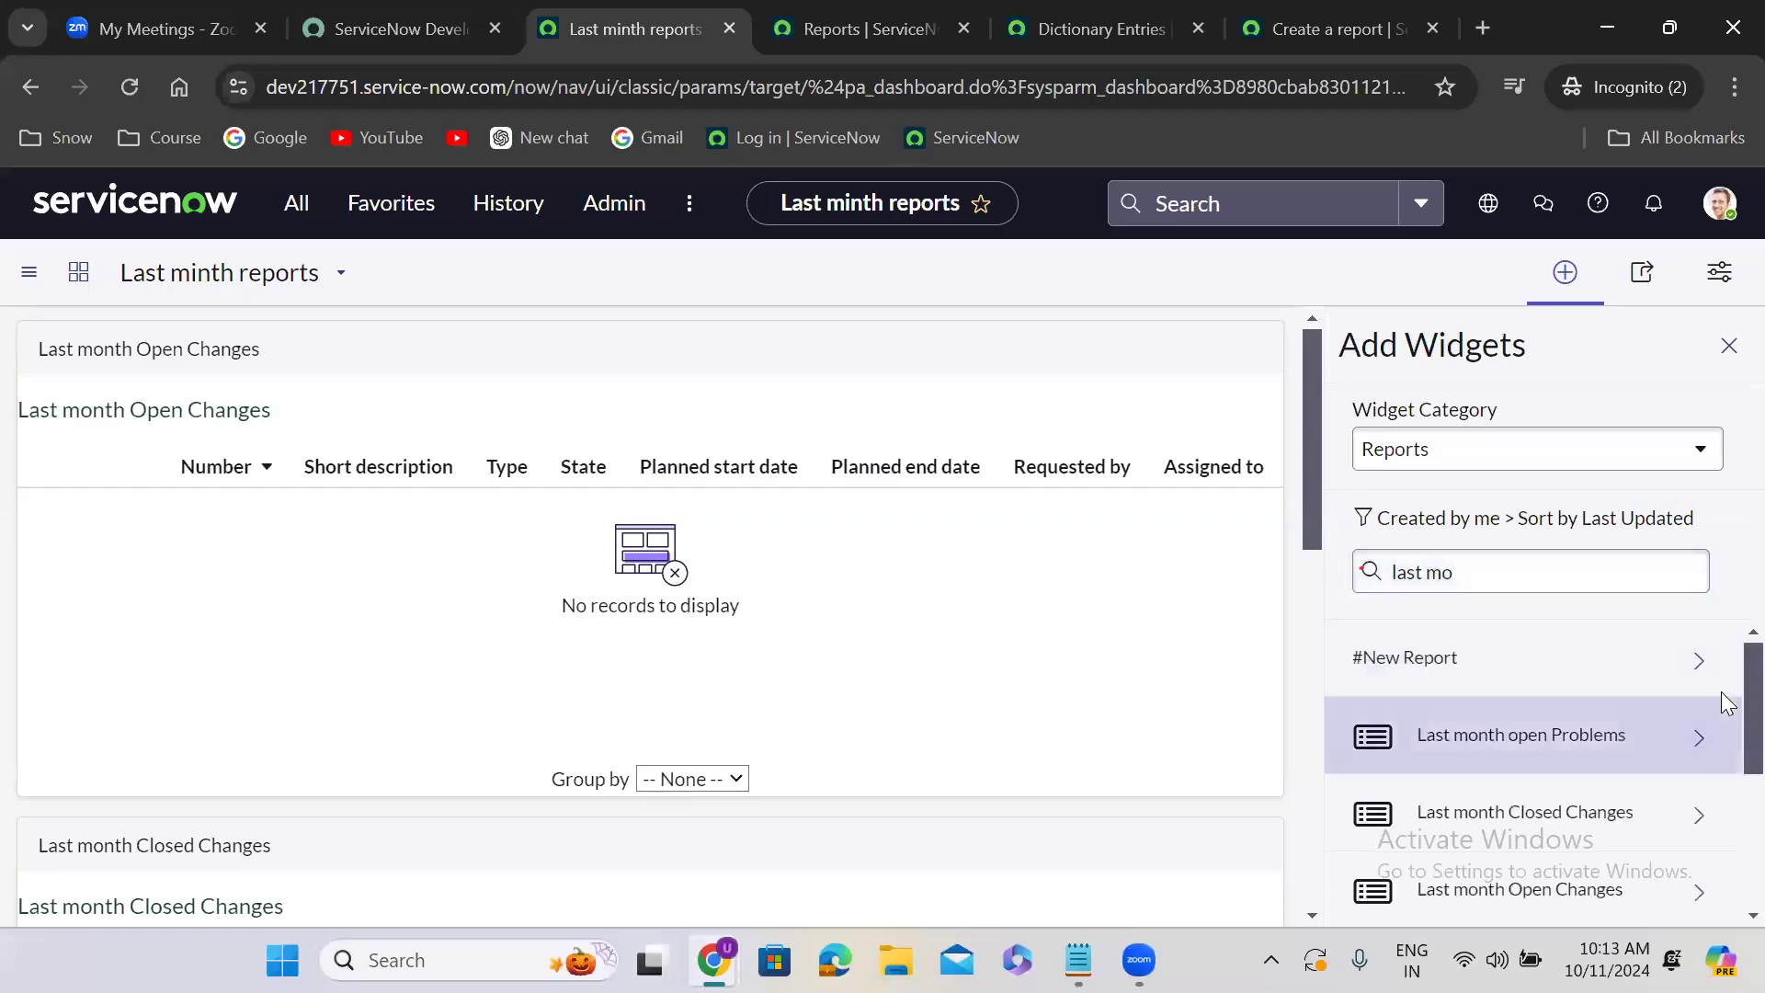
pyautogui.scroll(-3, 1725, 727)
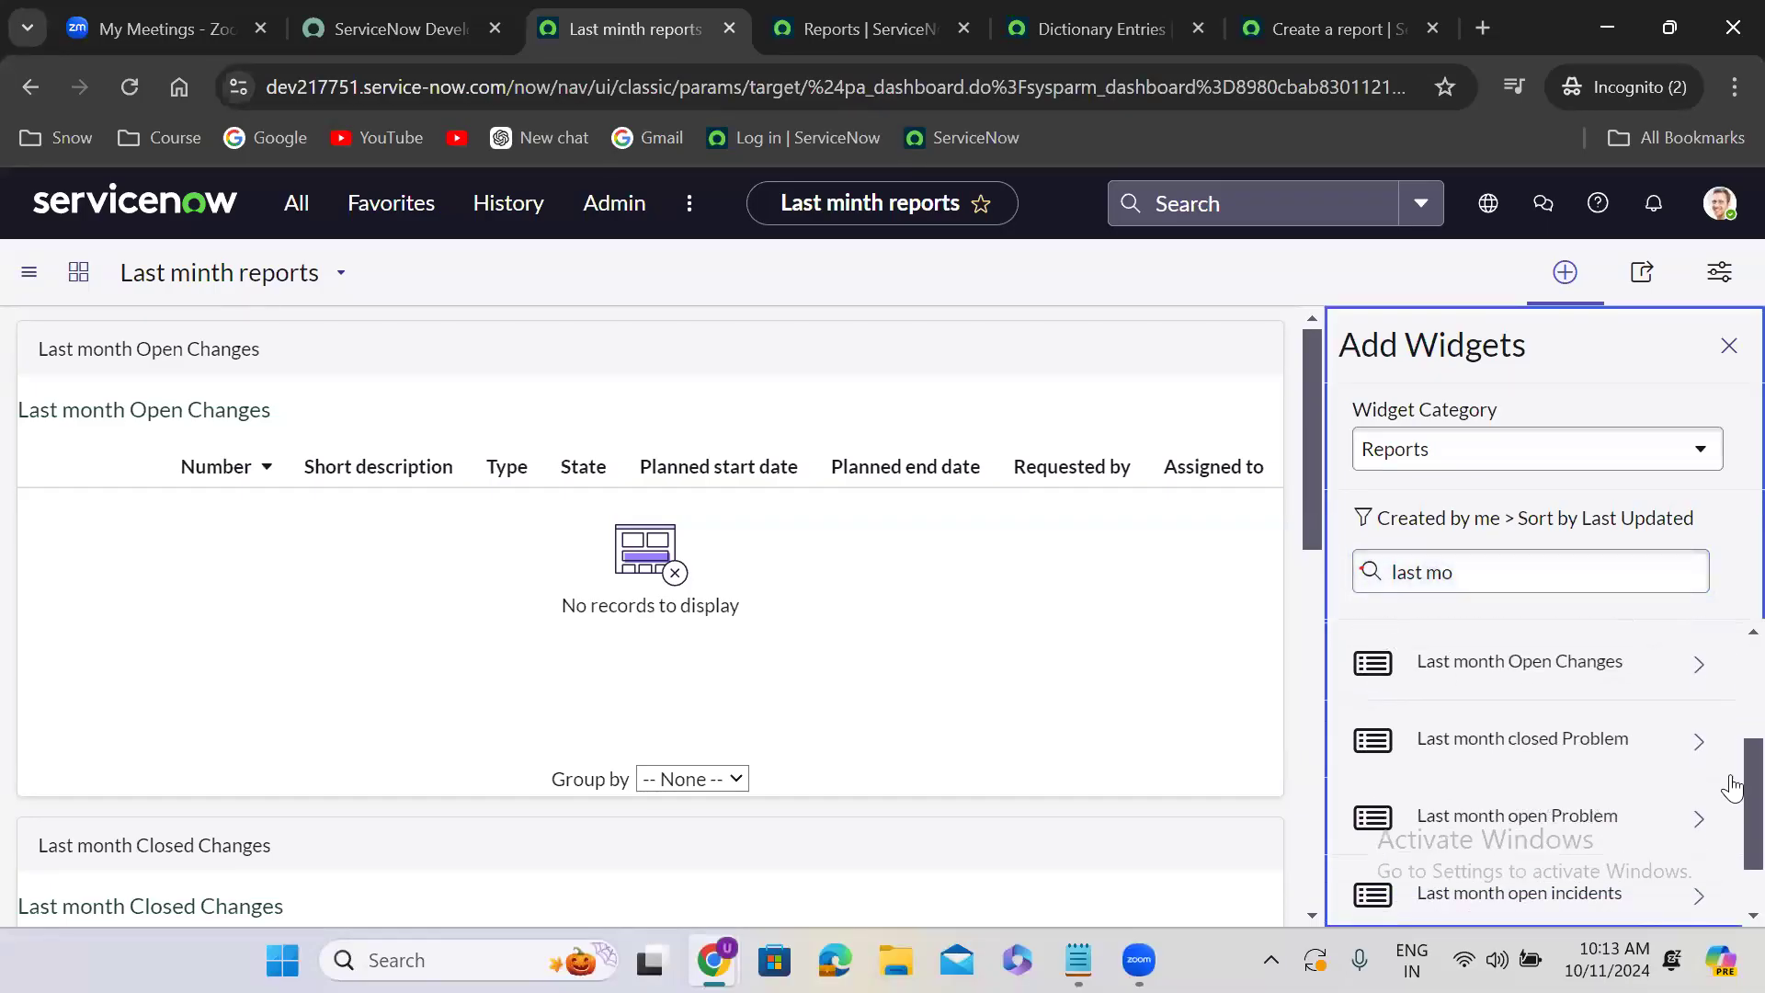
pyautogui.click(1580, 749)
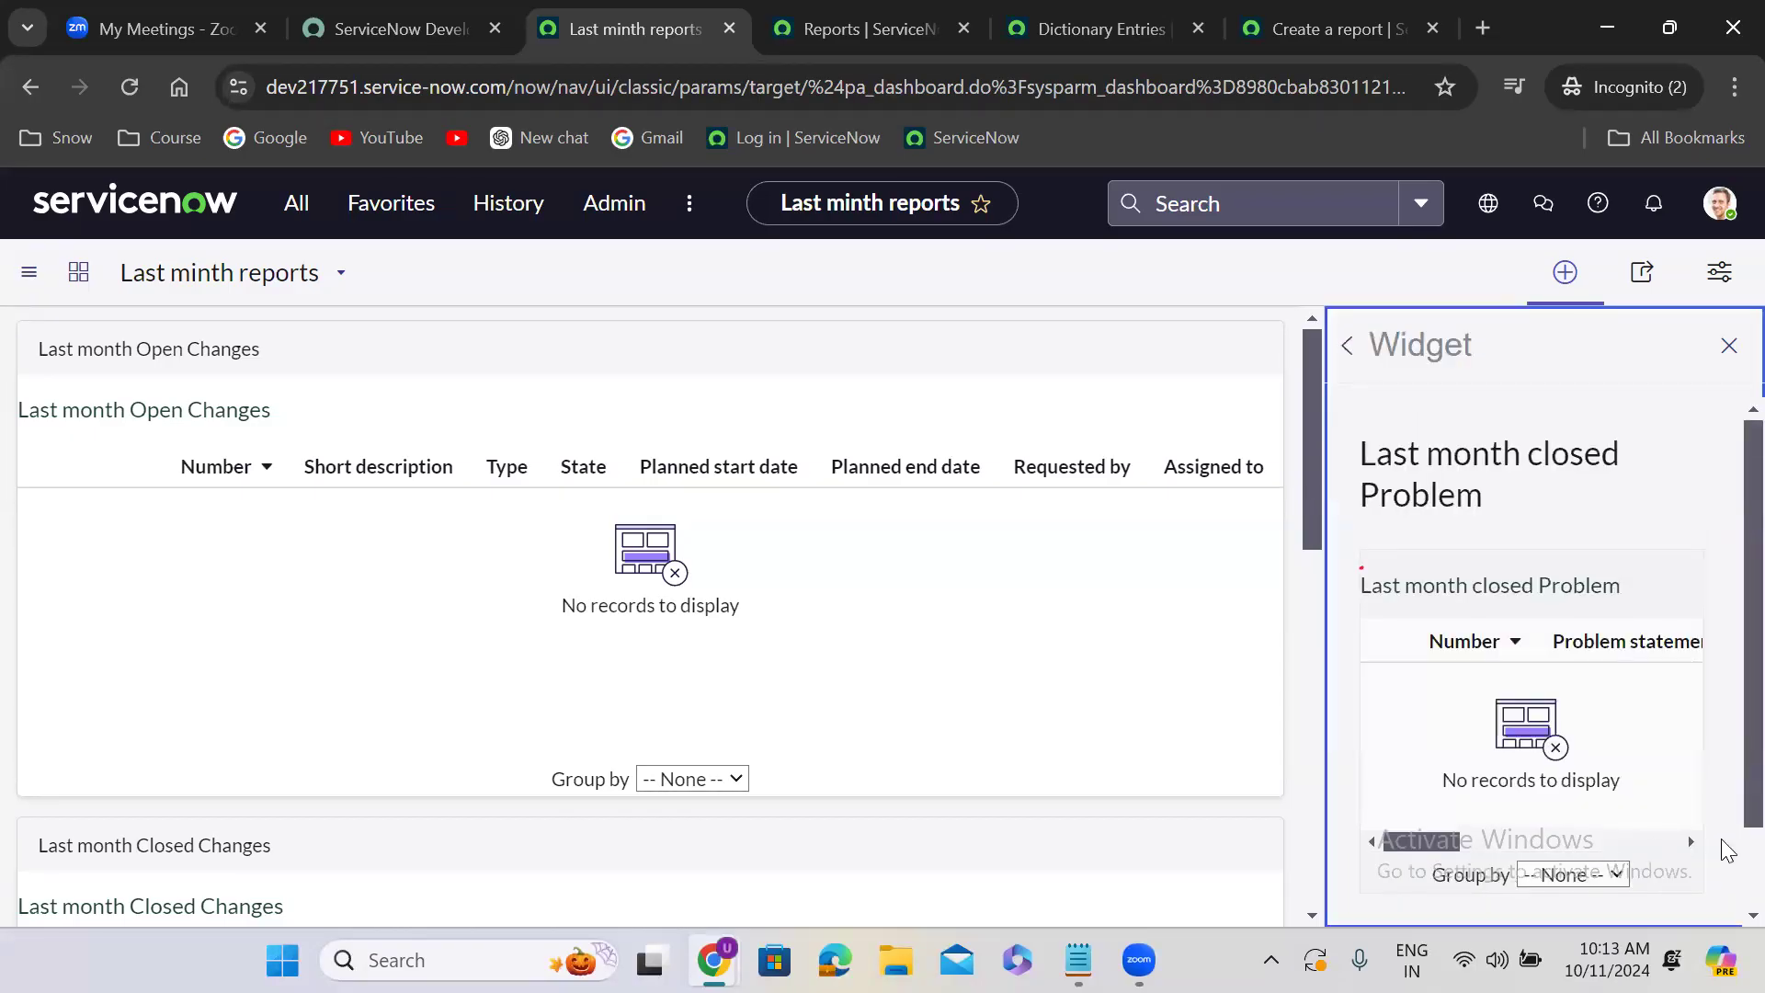
pyautogui.scroll(-2, 1721, 868)
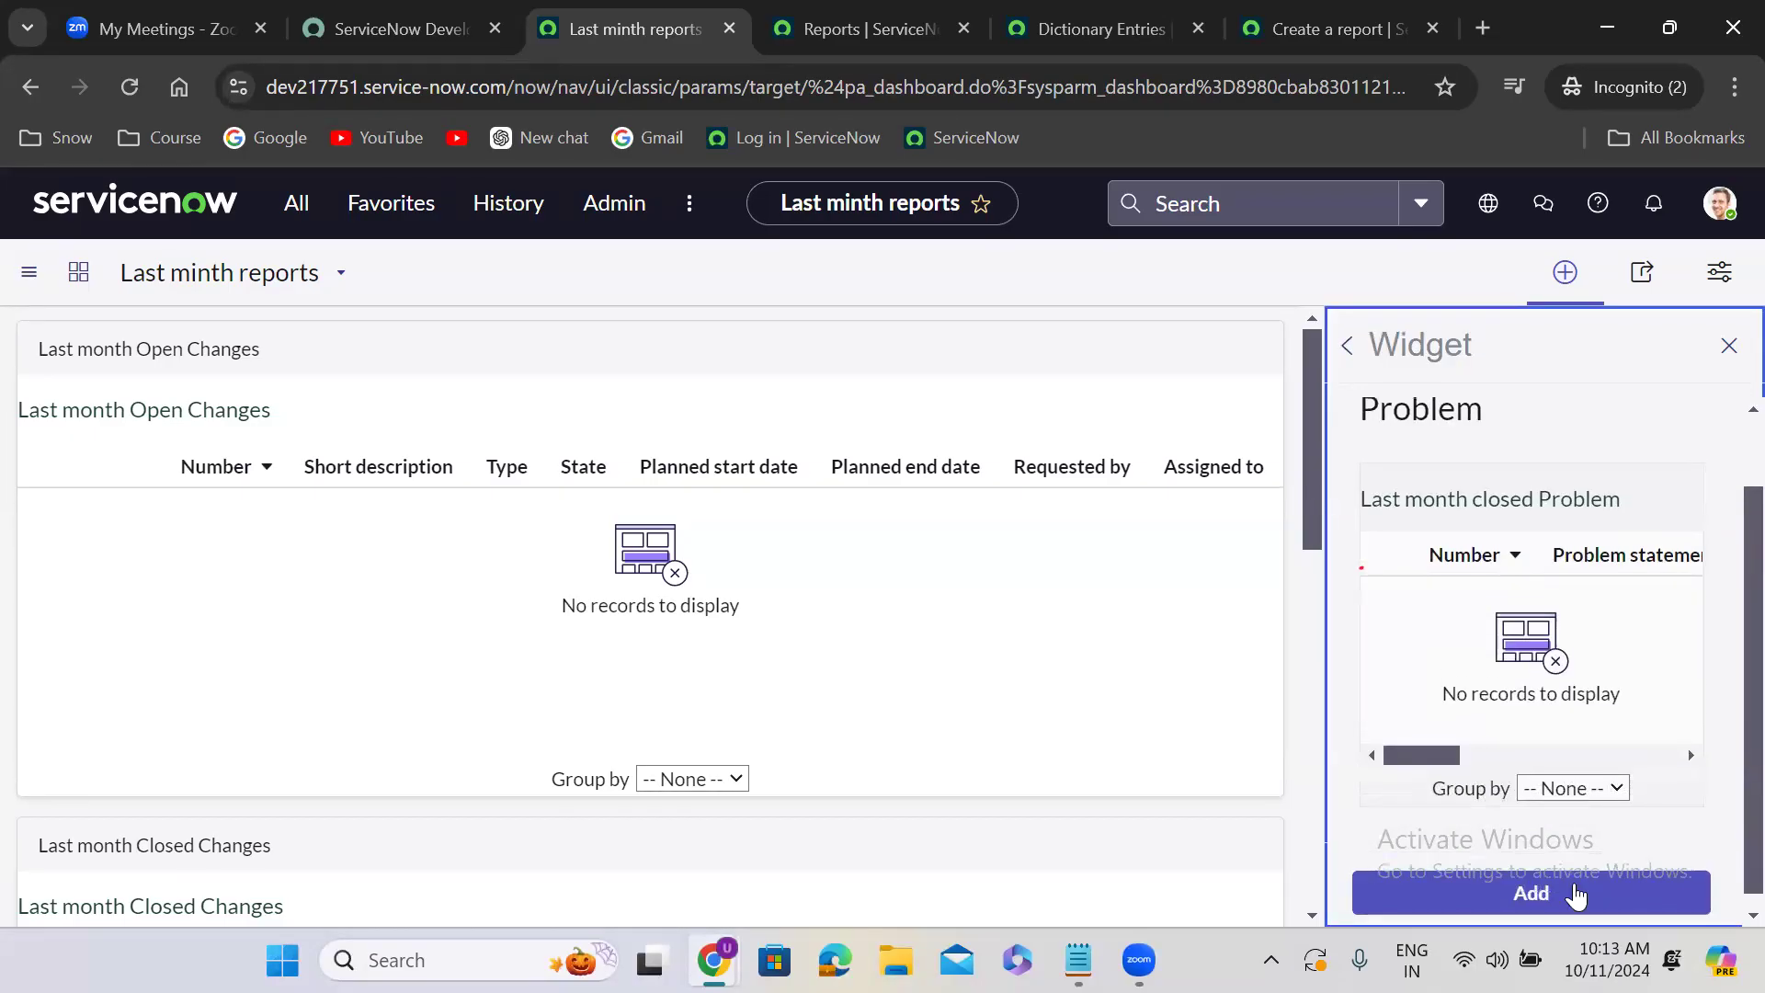
pyautogui.click(1578, 897)
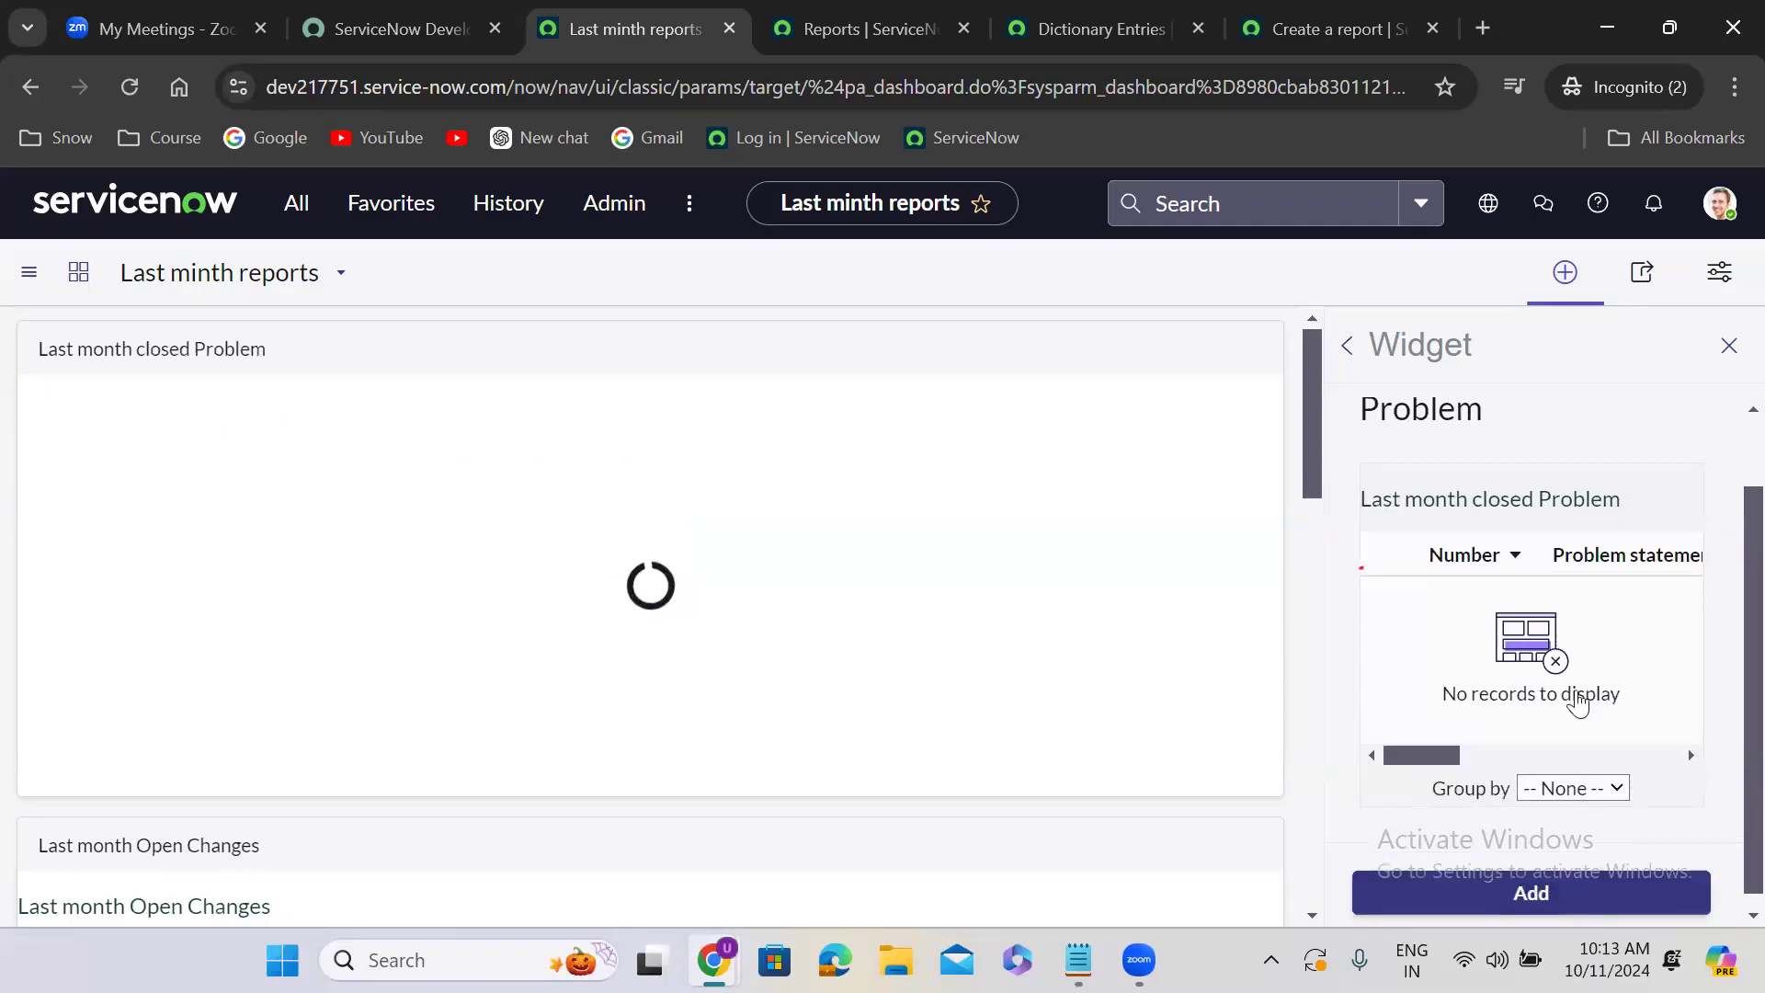
# - Filter the report widgets by "last month" and add the Last month open incidents report to the dashboard
pyautogui.click(1347, 346)
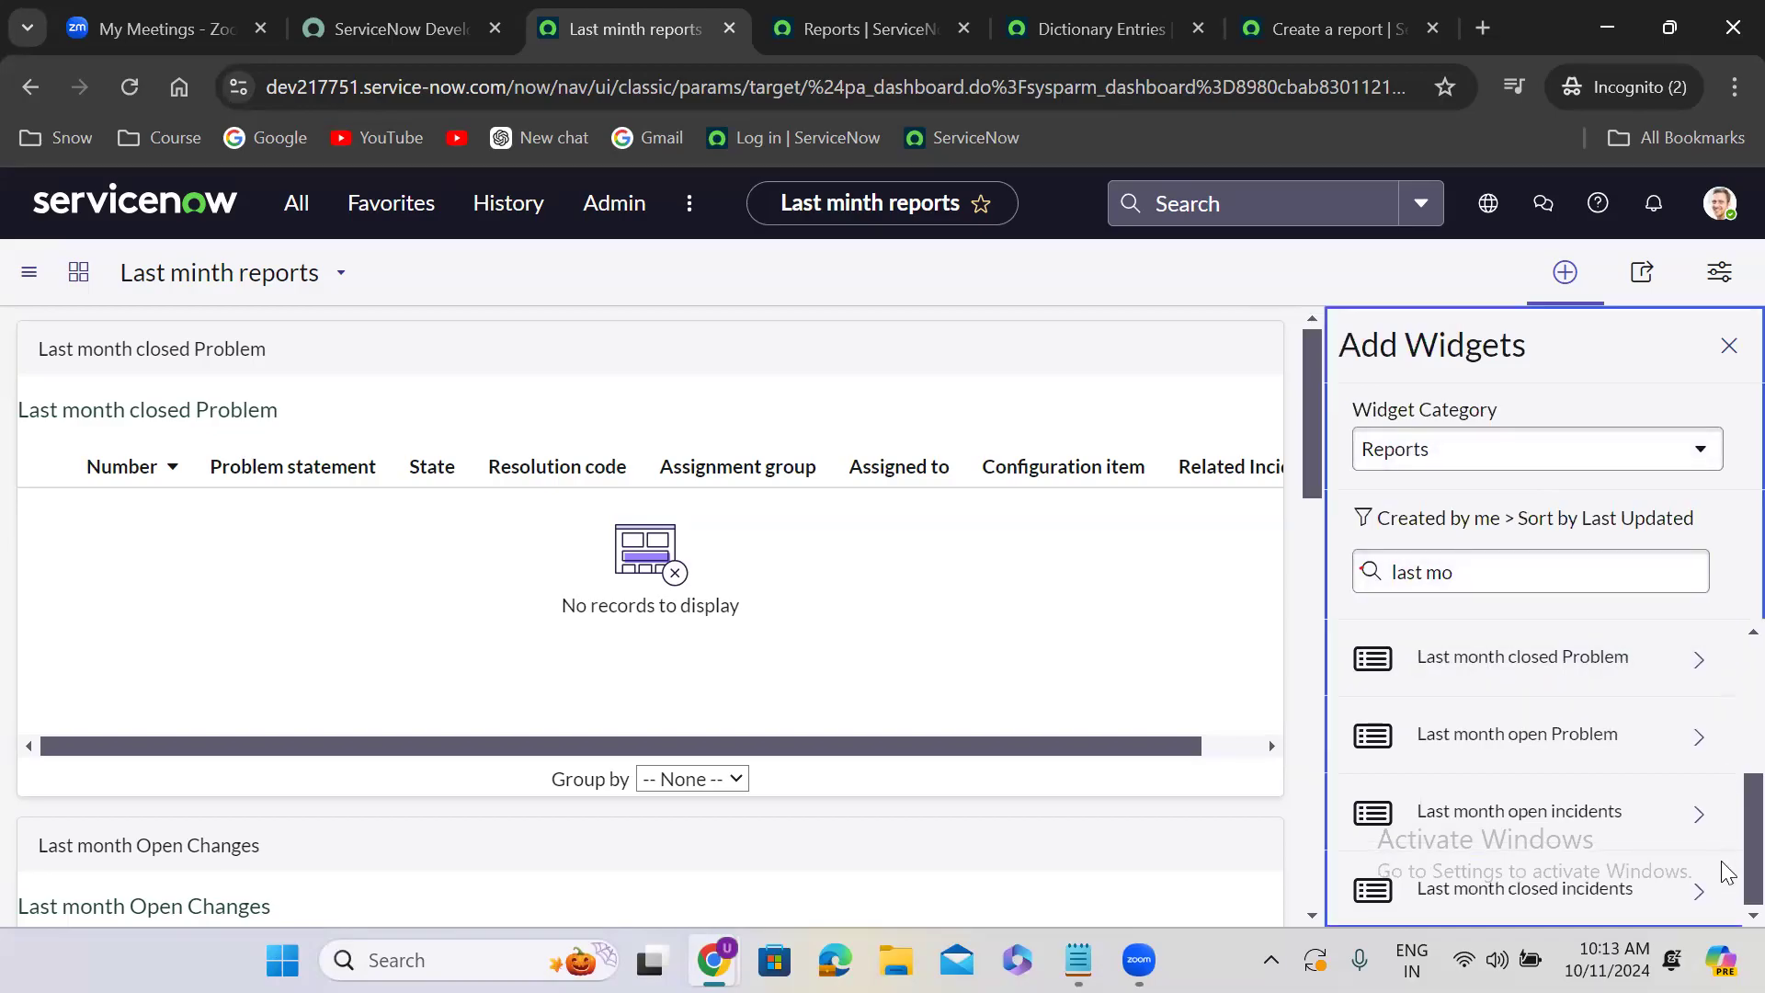
pyautogui.click(1473, 578)
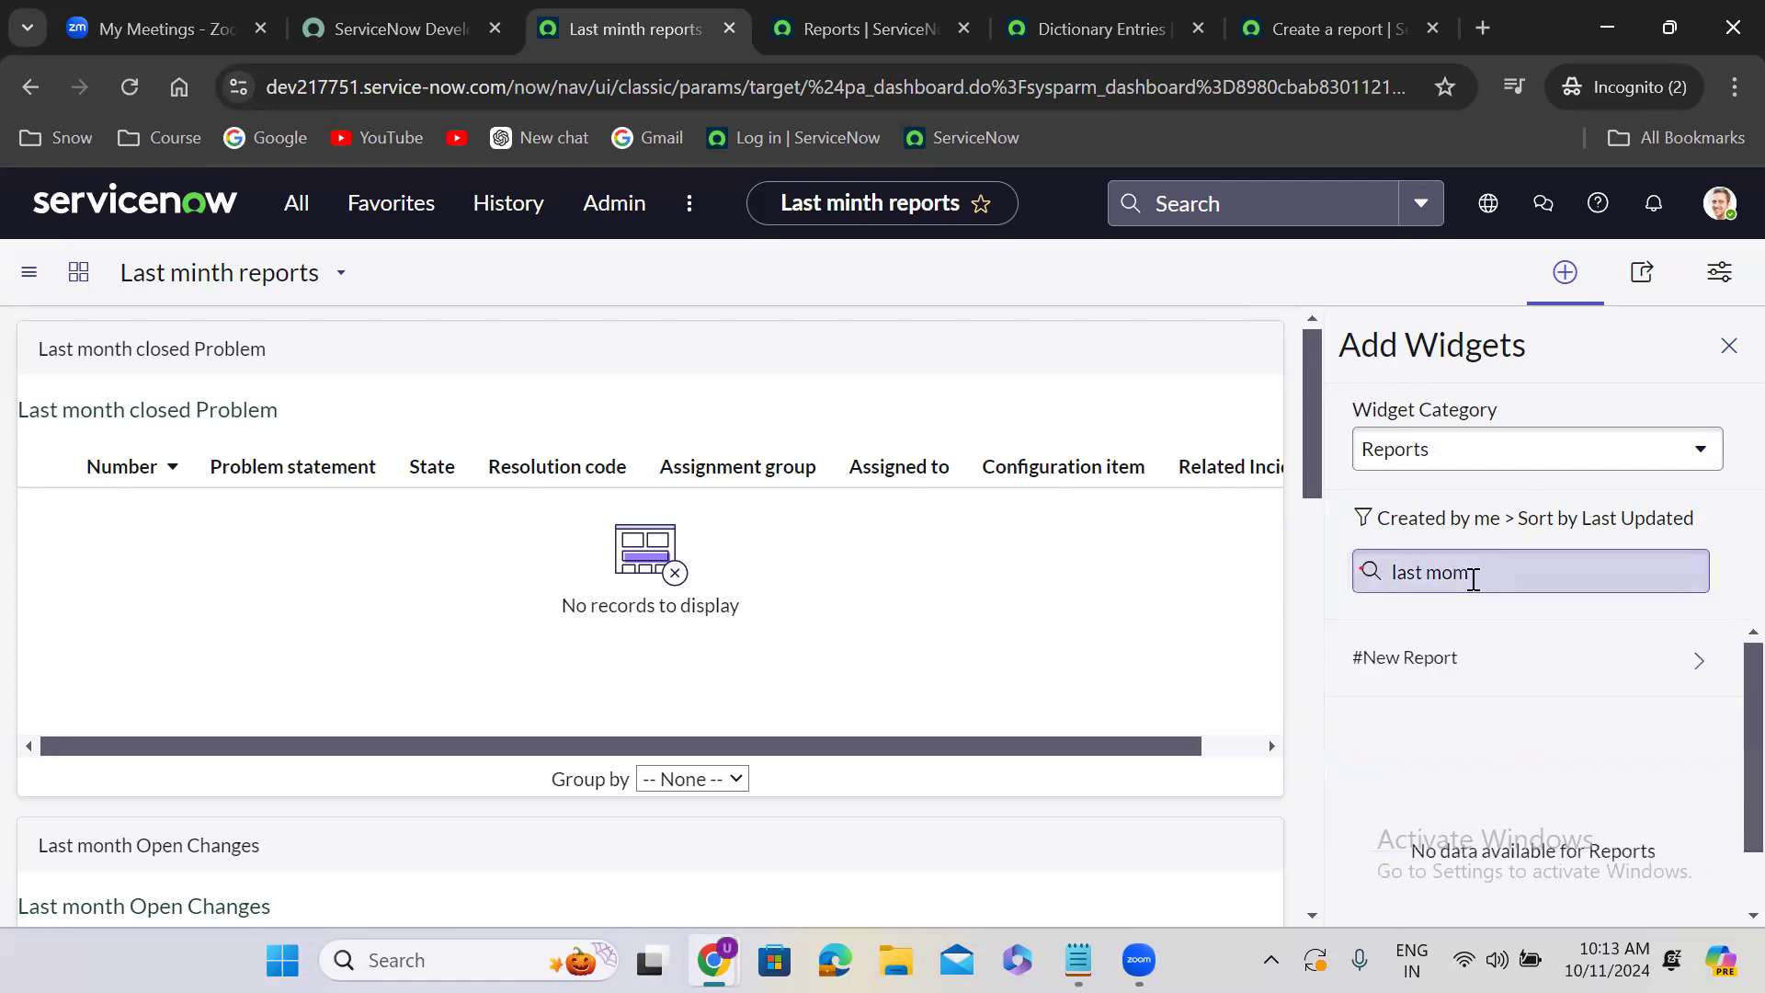
pyautogui.click(1473, 579)
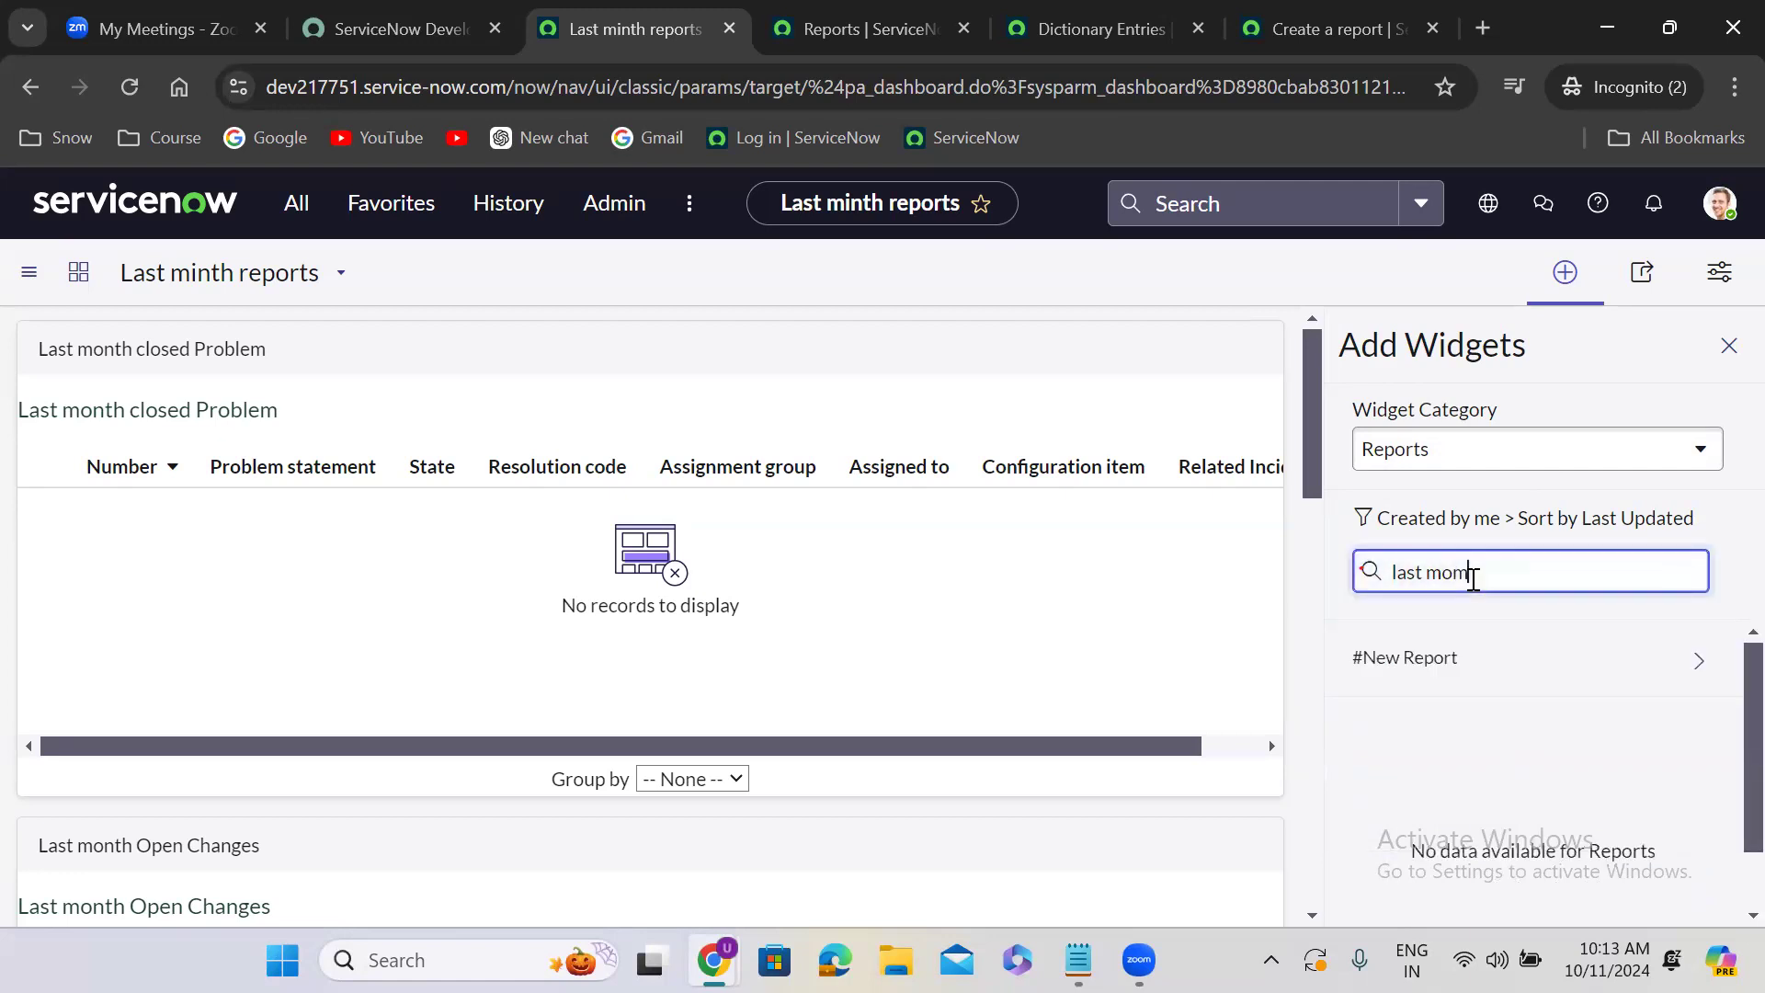
pyautogui.write('nth')
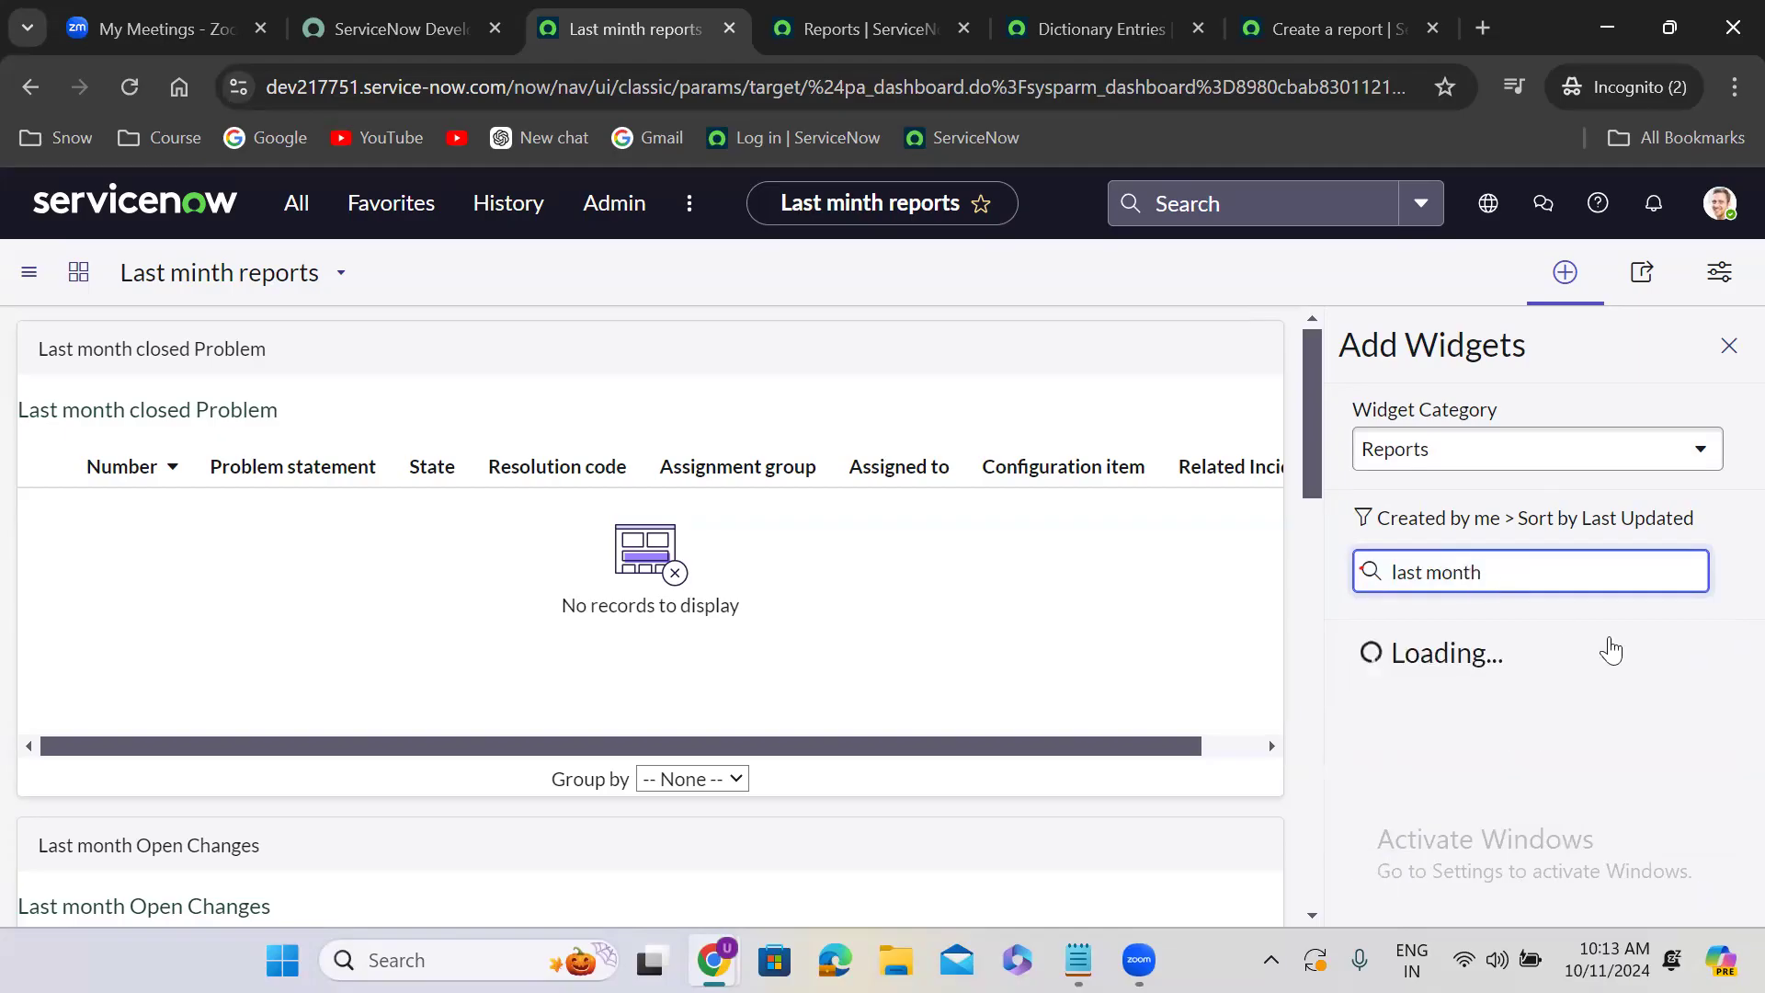
pyautogui.click(1722, 811)
pyautogui.scroll(-3, 1720, 820)
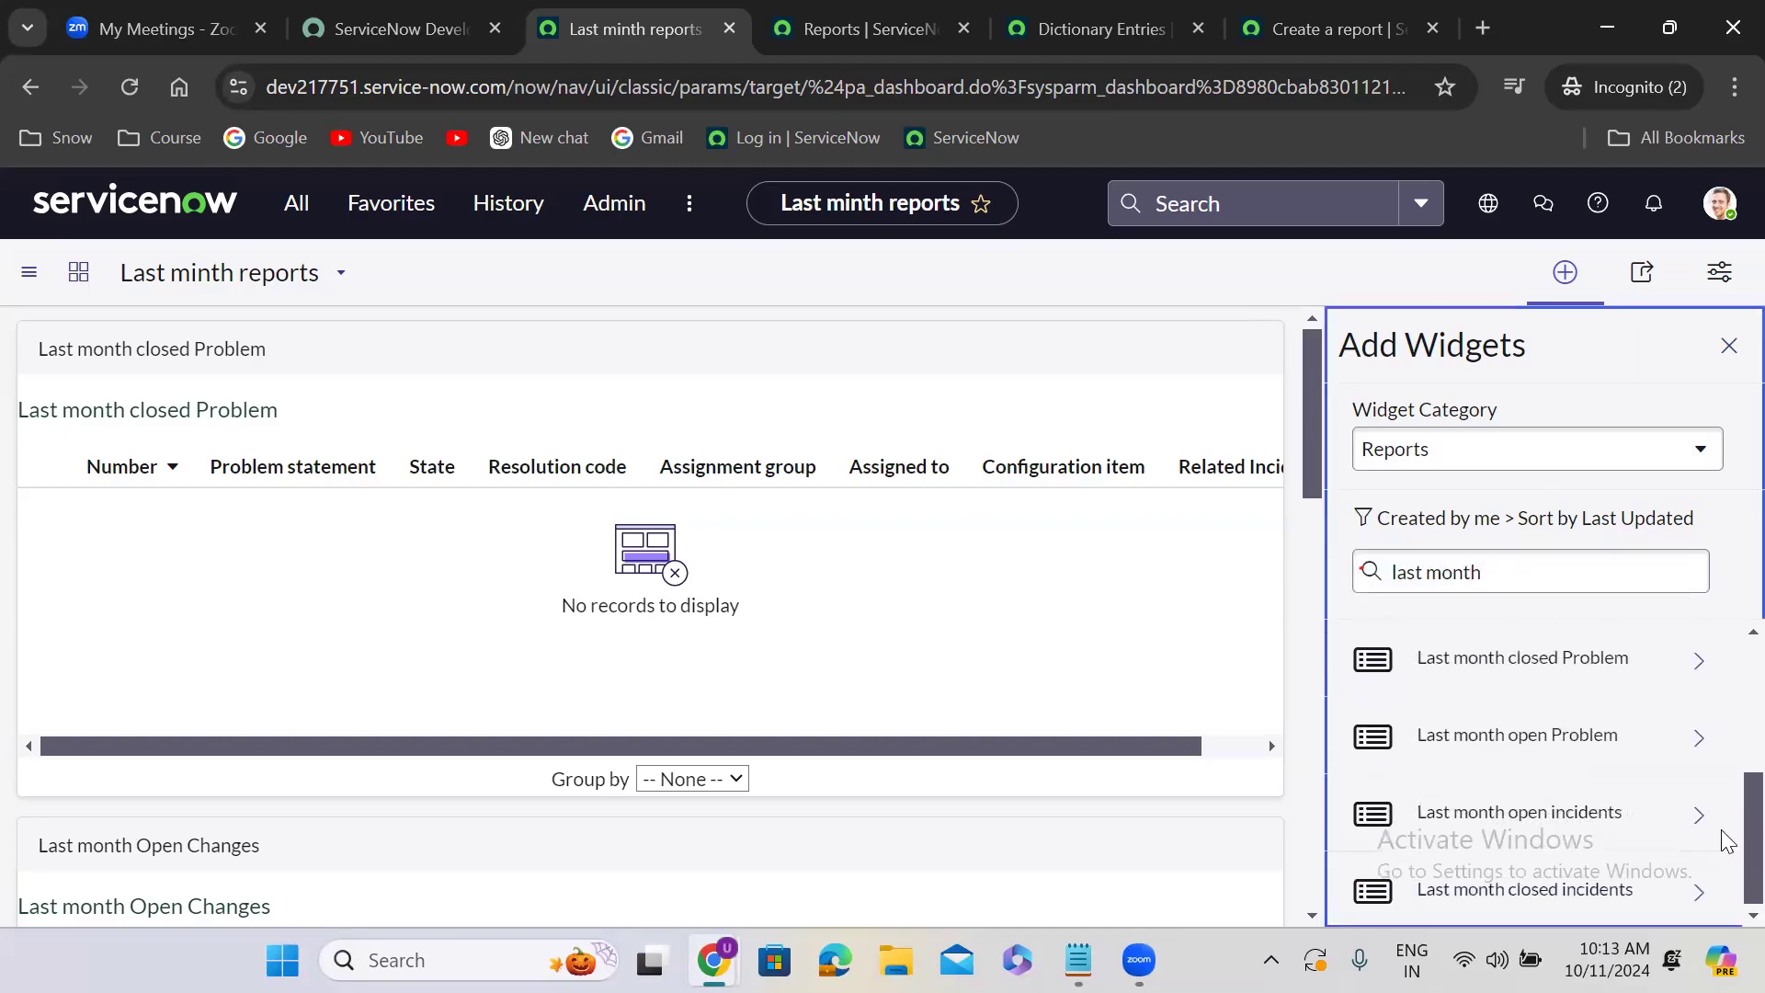
pyautogui.click(1591, 797)
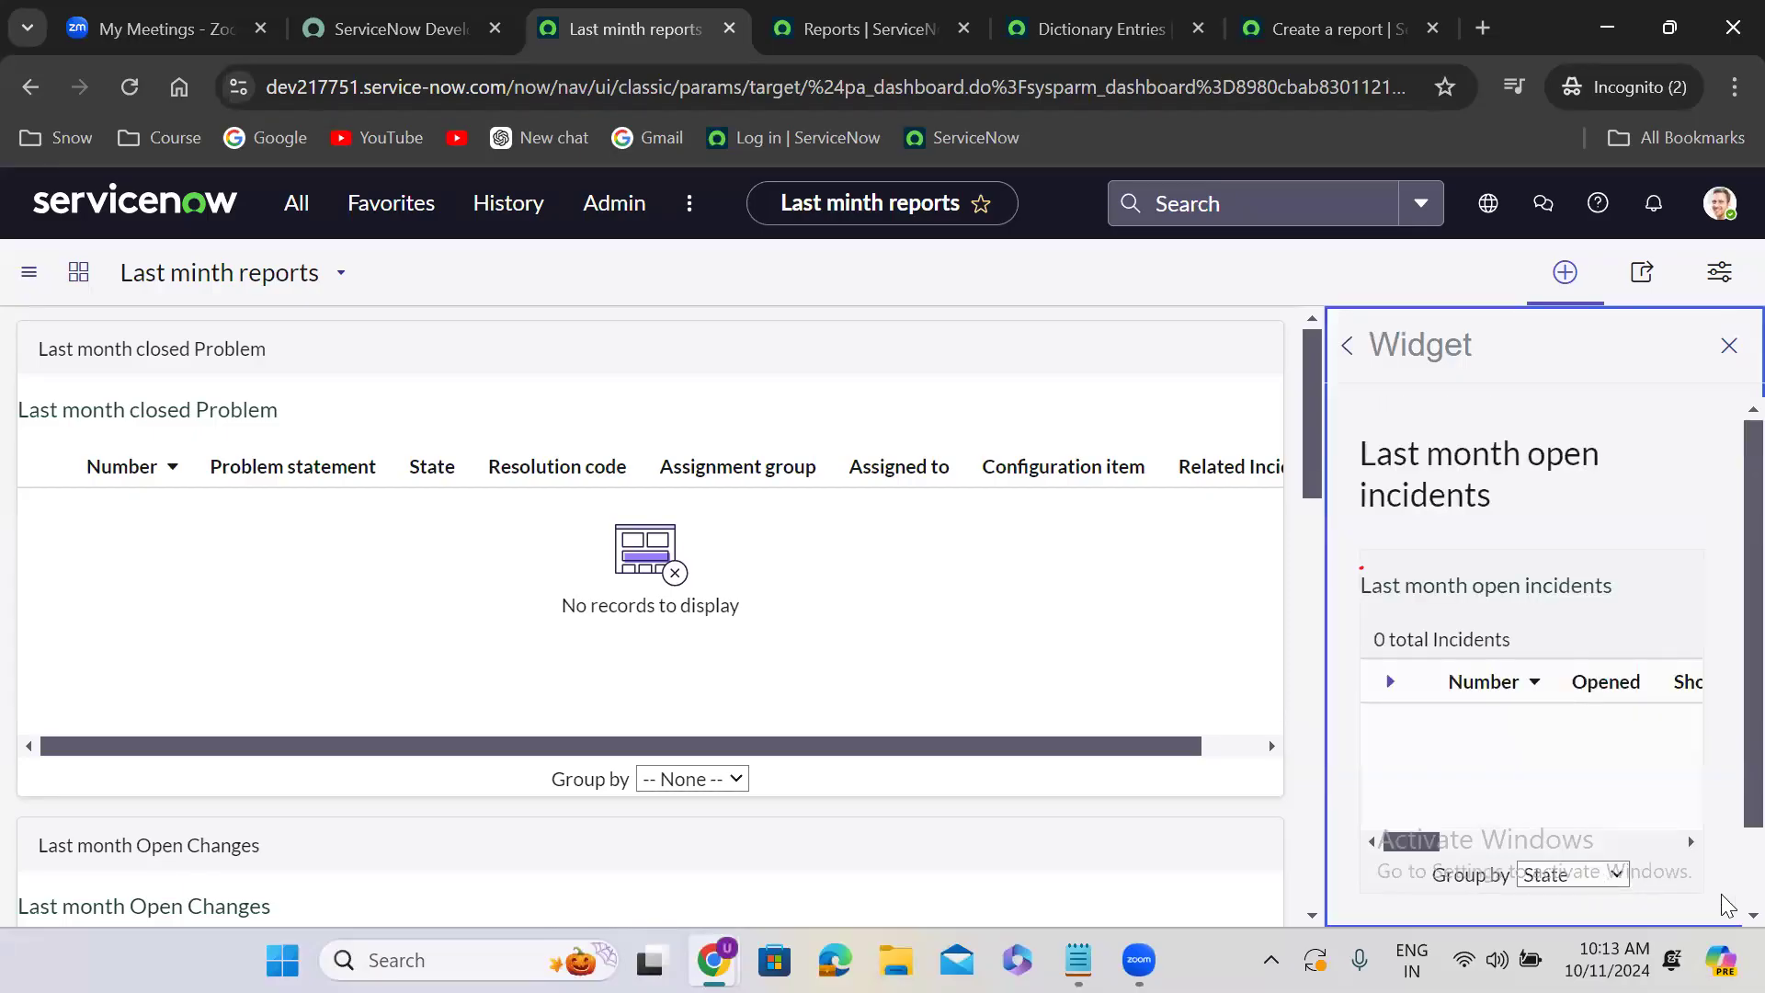
pyautogui.scroll(-1, 1711, 888)
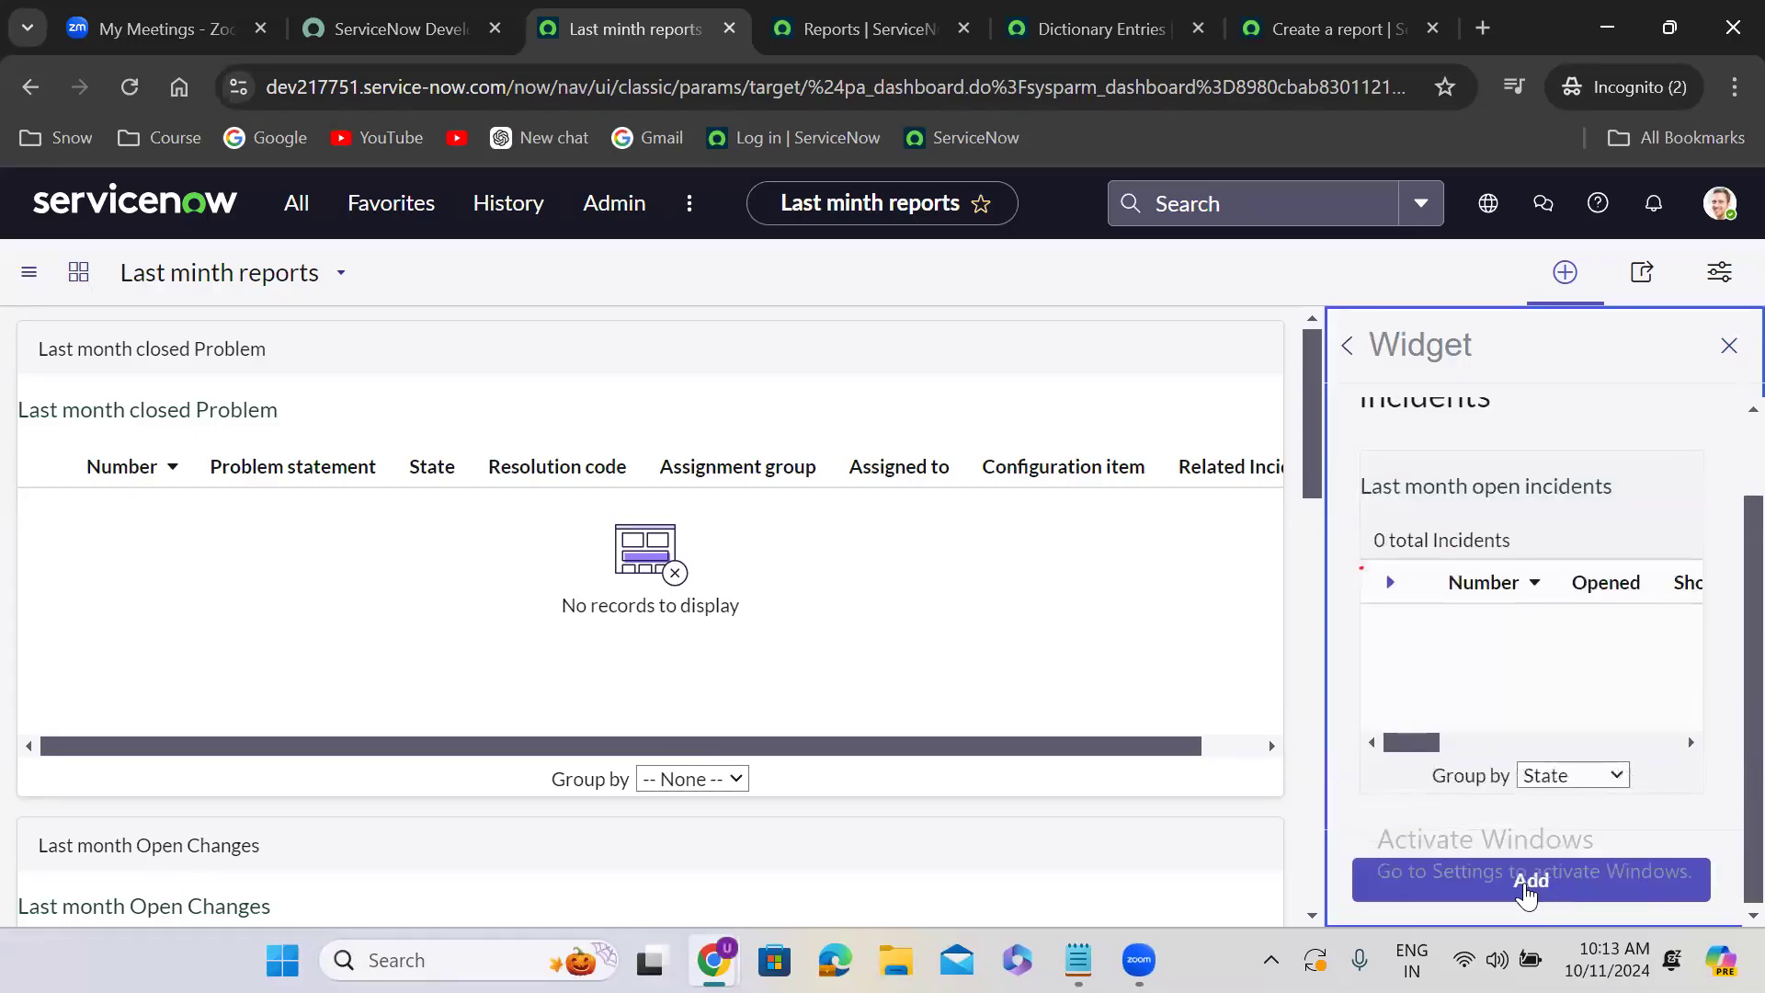
pyautogui.click(1532, 881)
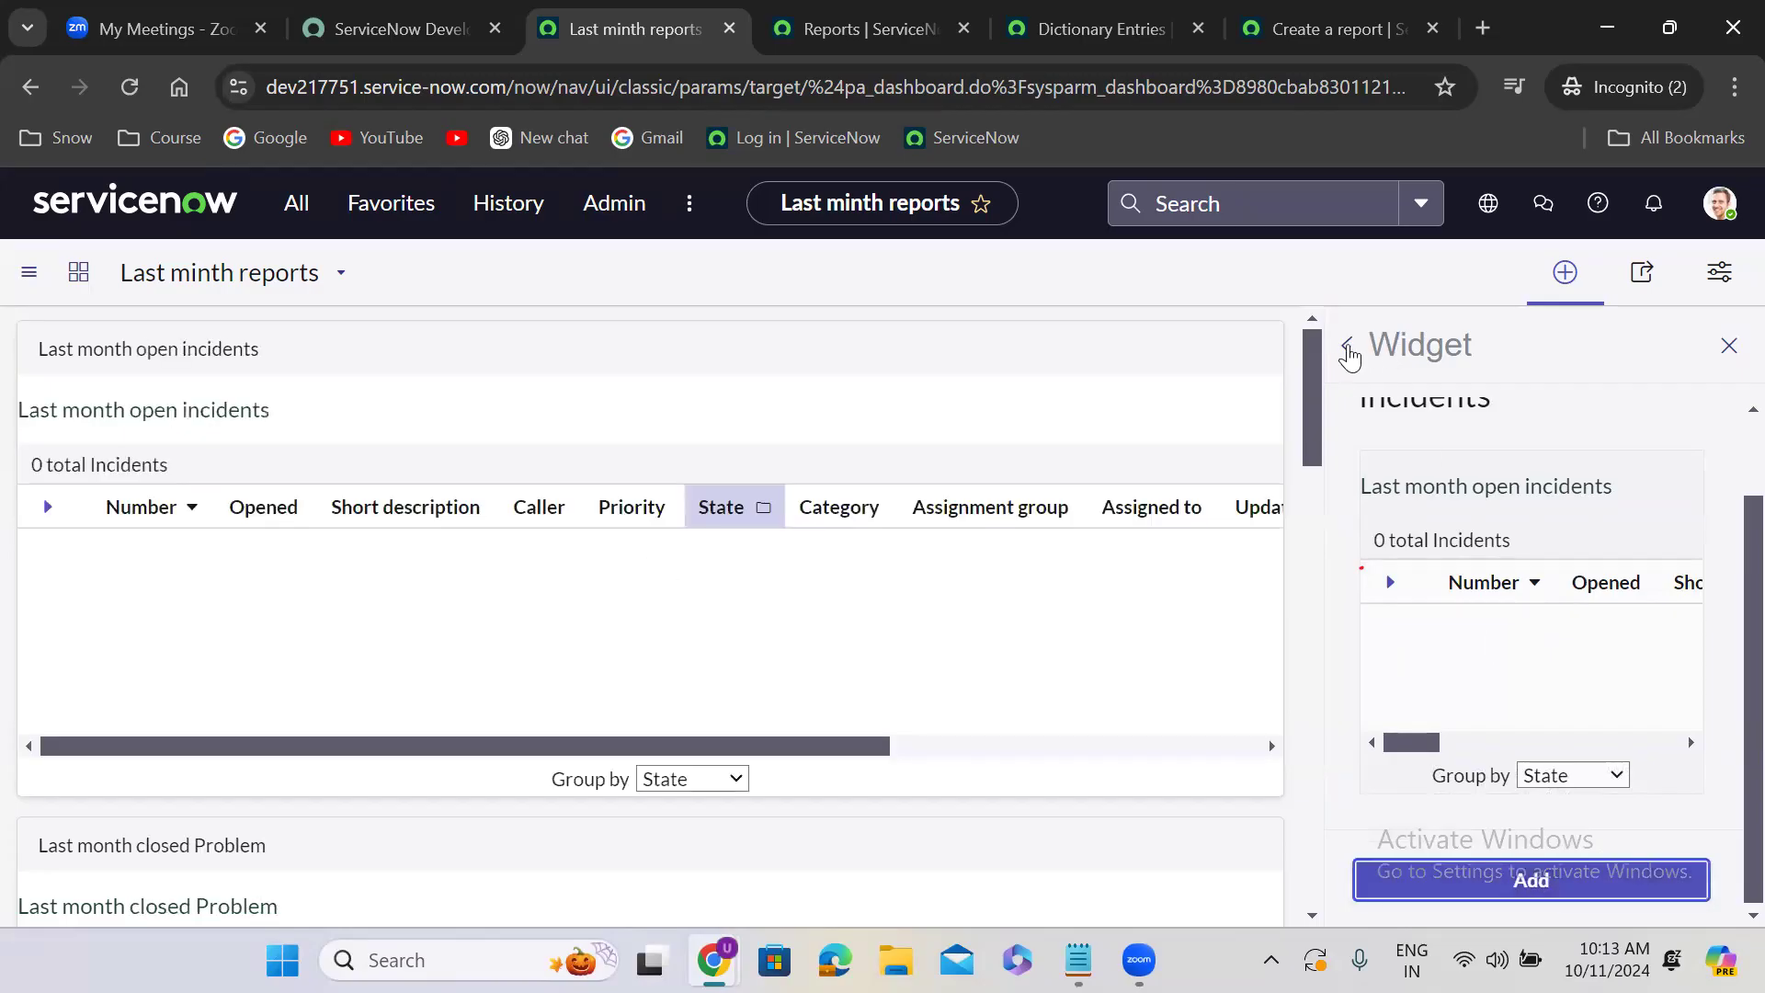
# - Filter the report widgets by "last mon", preview the Last month closed incidents report, and close the widget list
pyautogui.click(1347, 349)
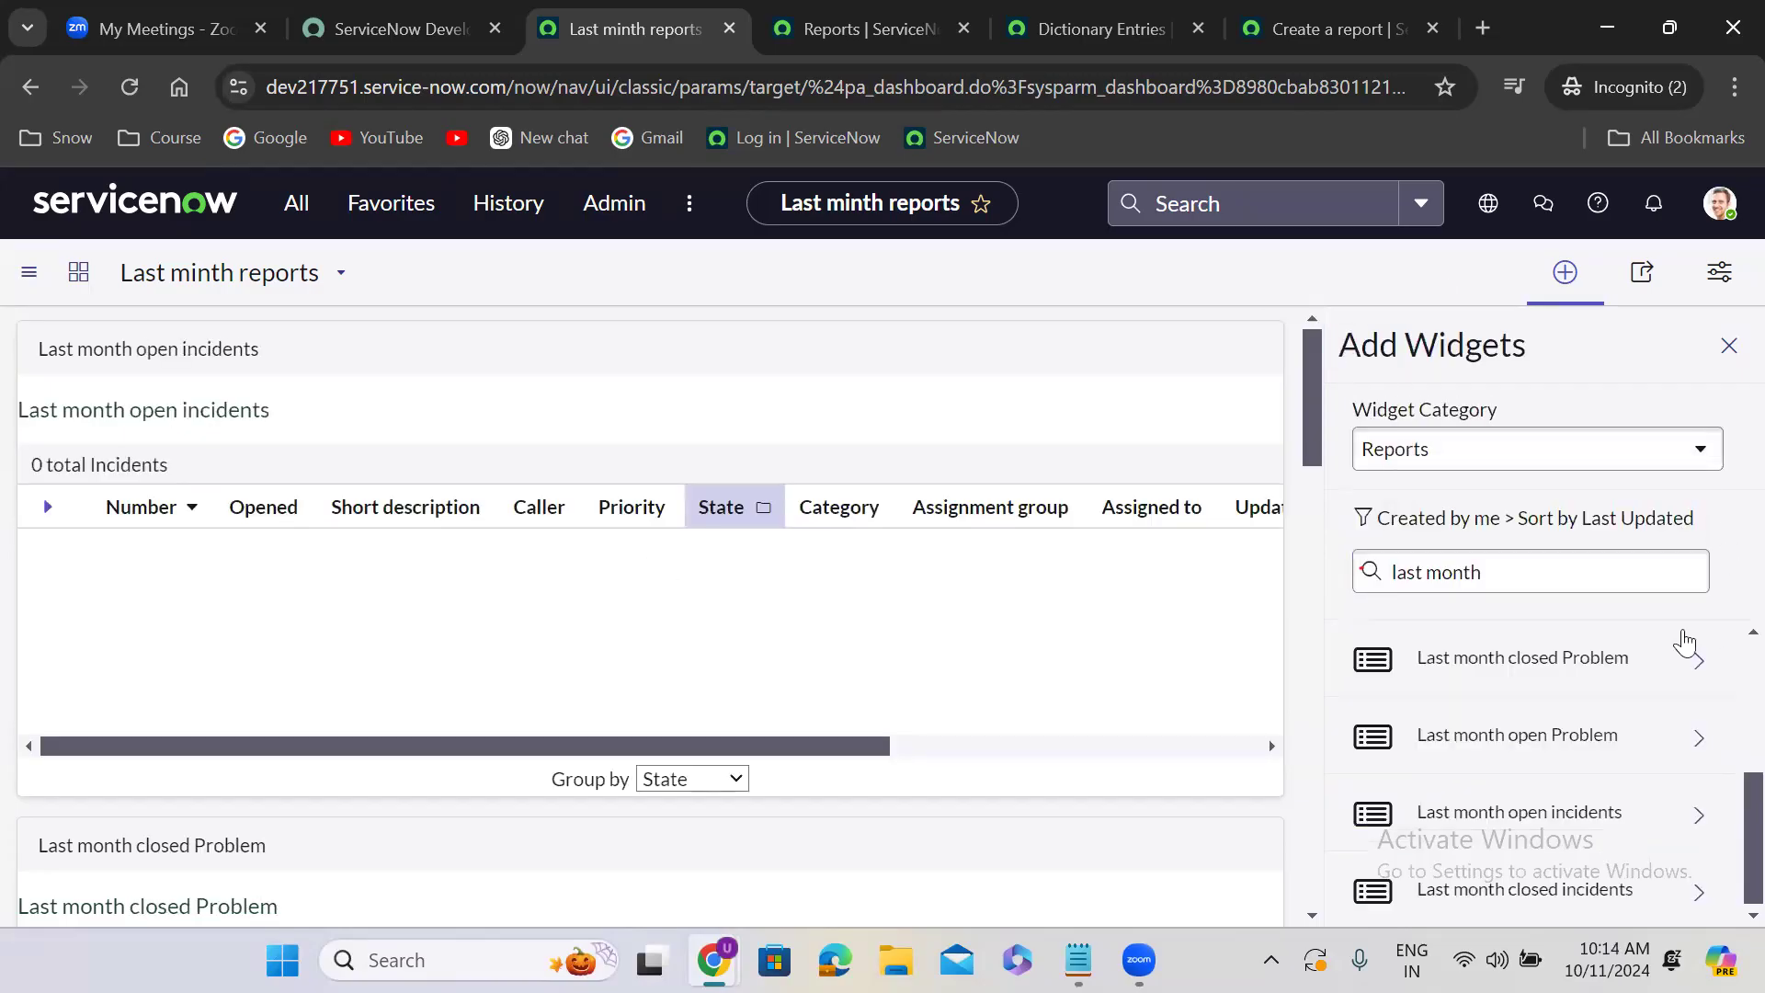
pyautogui.click(1507, 579)
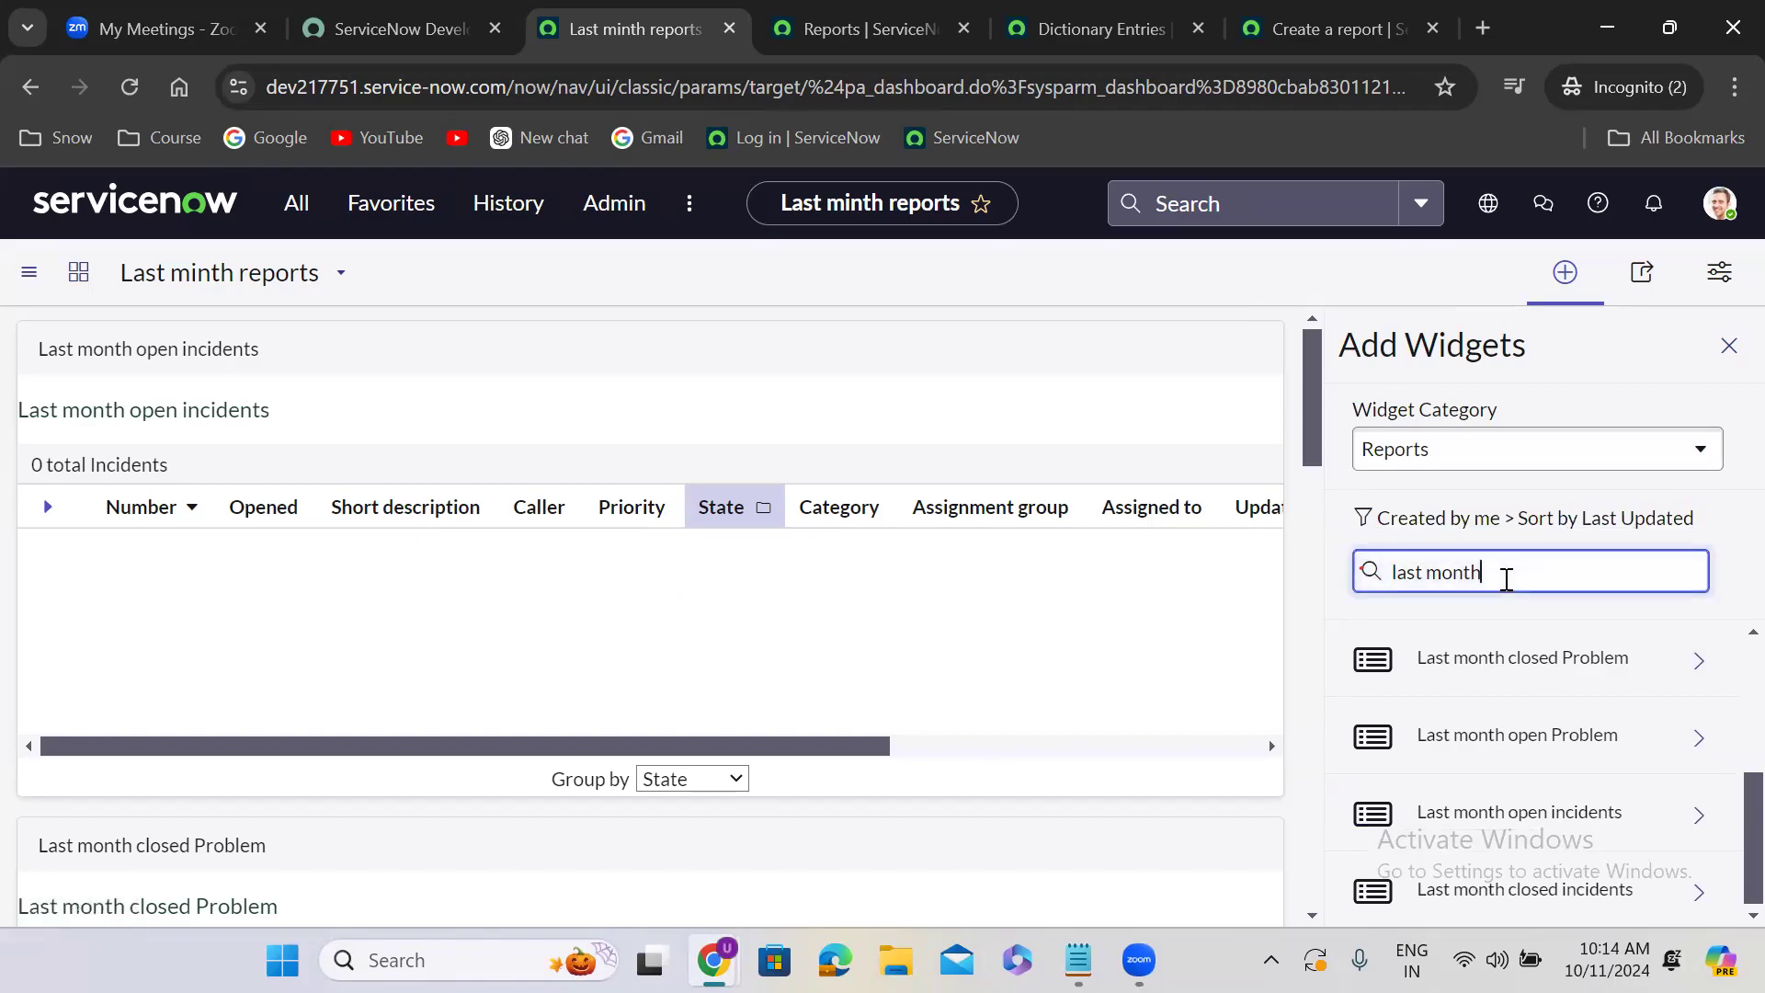
pyautogui.press('BackSpace')
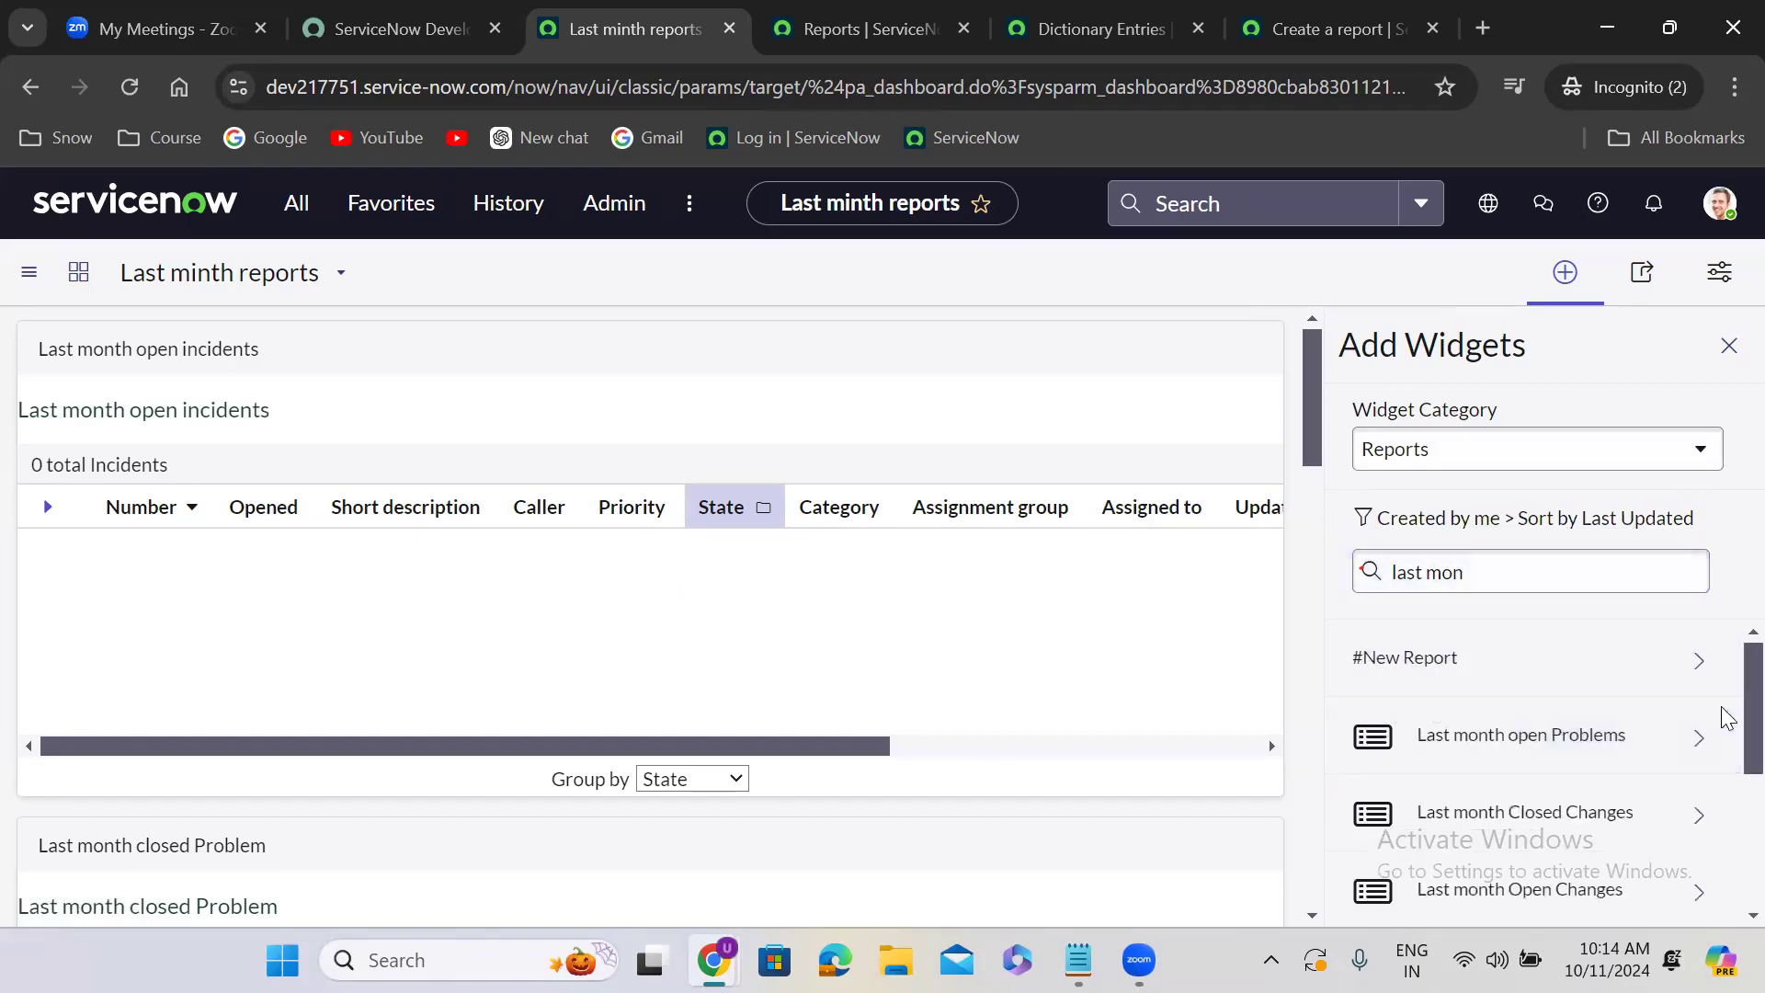
pyautogui.scroll(-3, 1726, 878)
pyautogui.scroll(-1, 1725, 878)
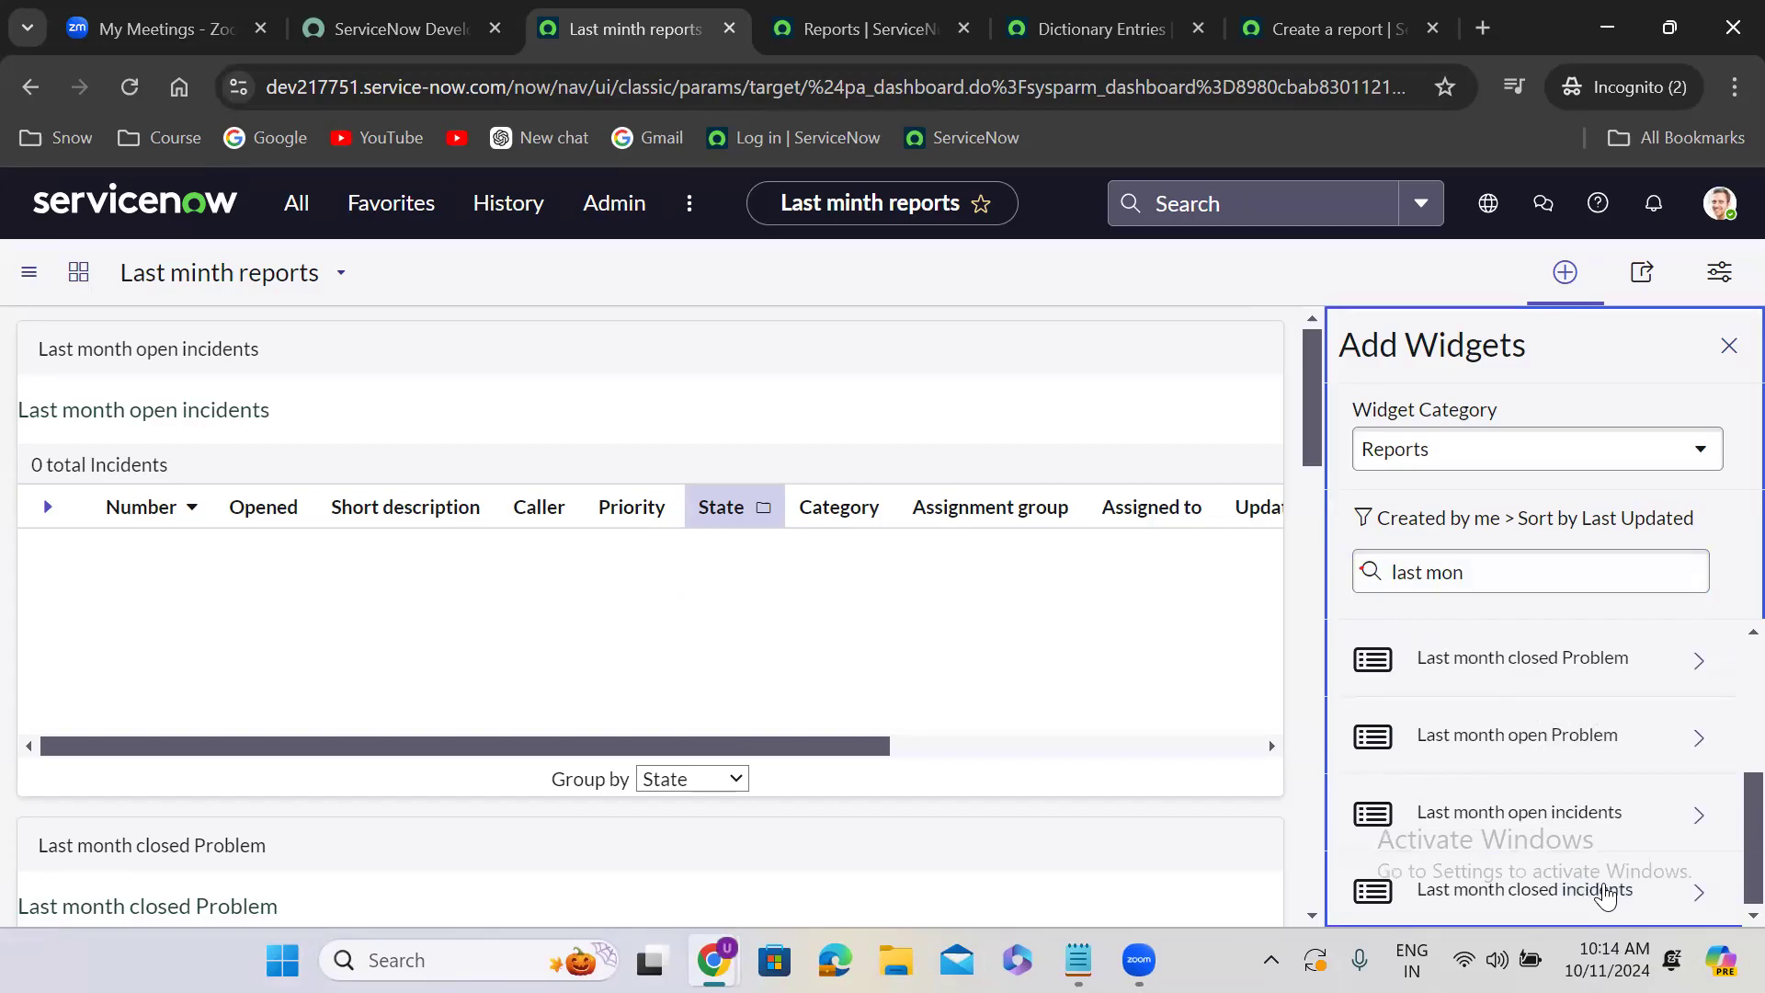
pyautogui.click(1606, 892)
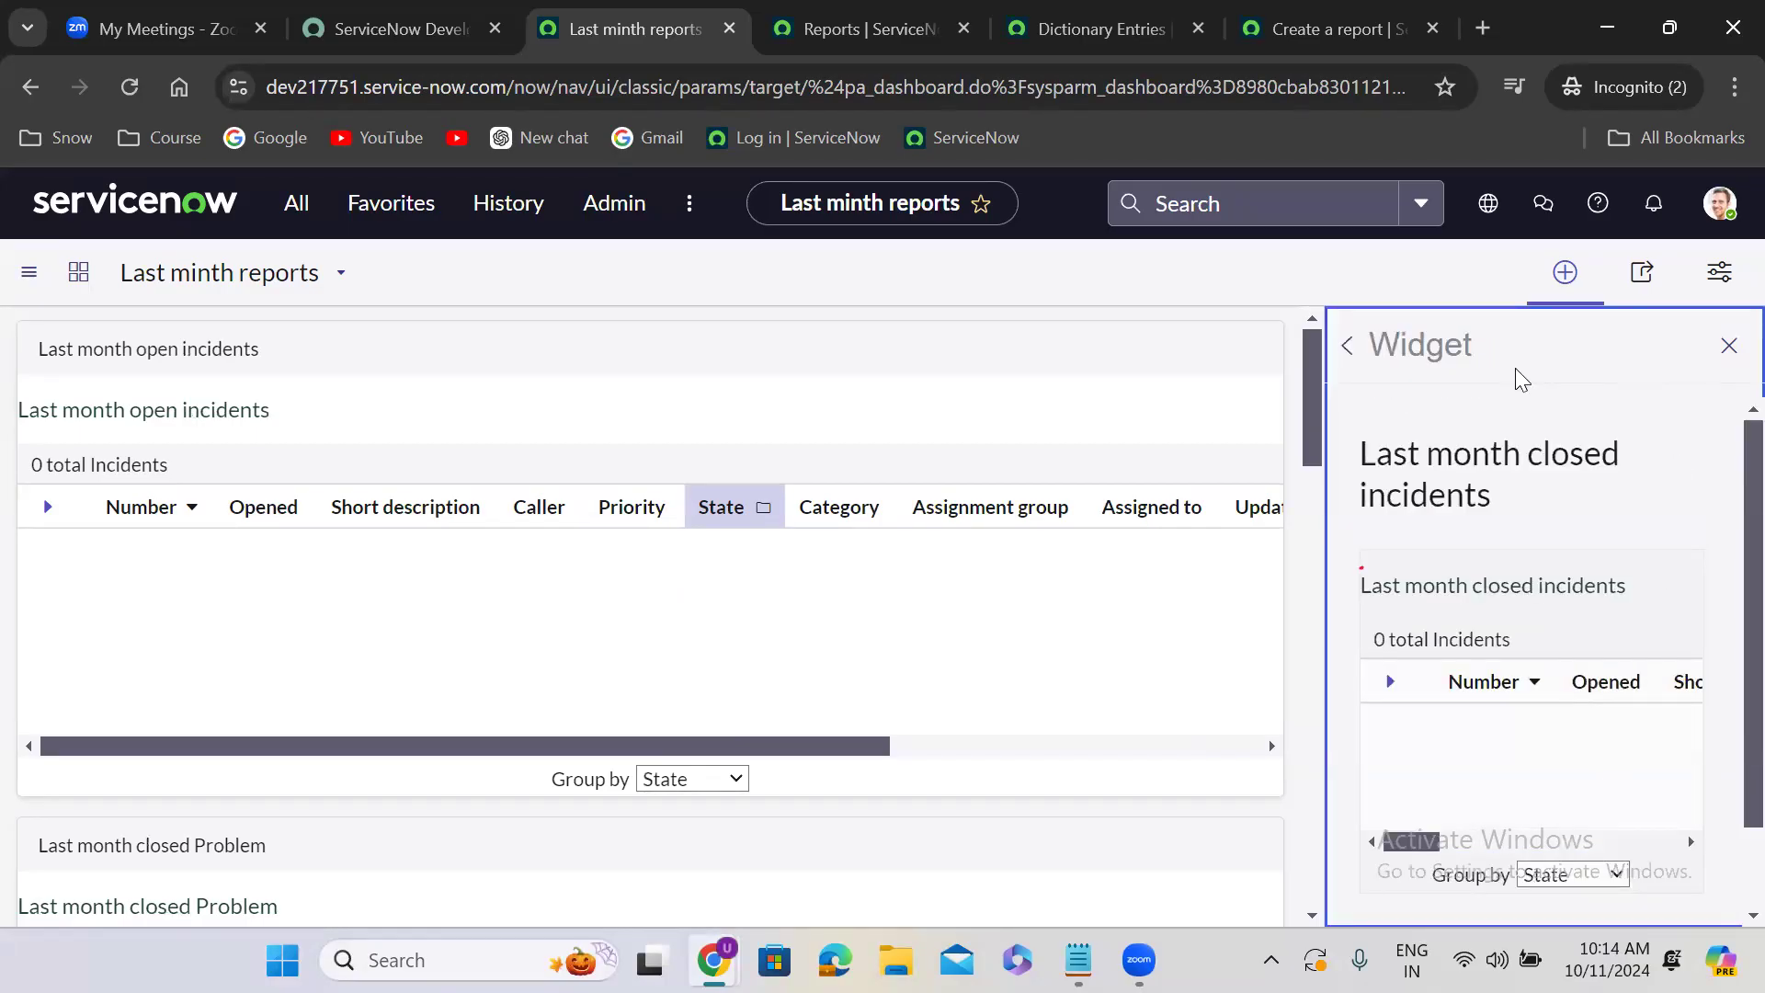
pyautogui.click(1347, 347)
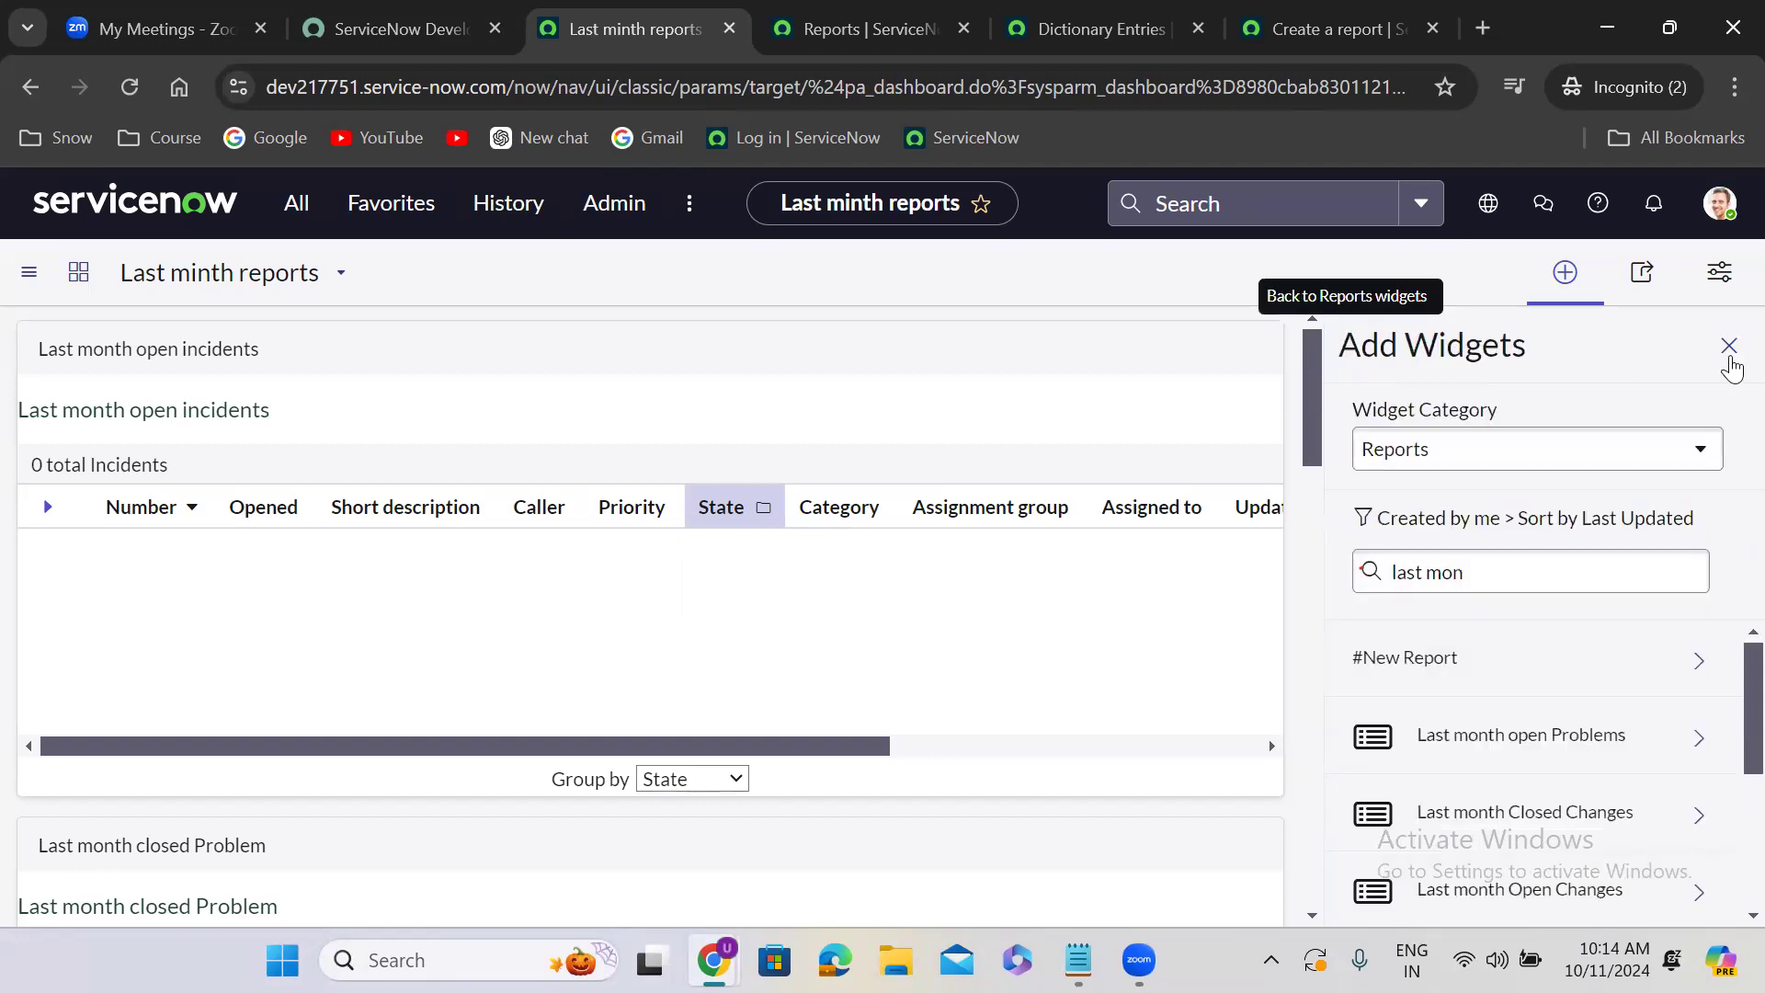
pyautogui.click(1727, 347)
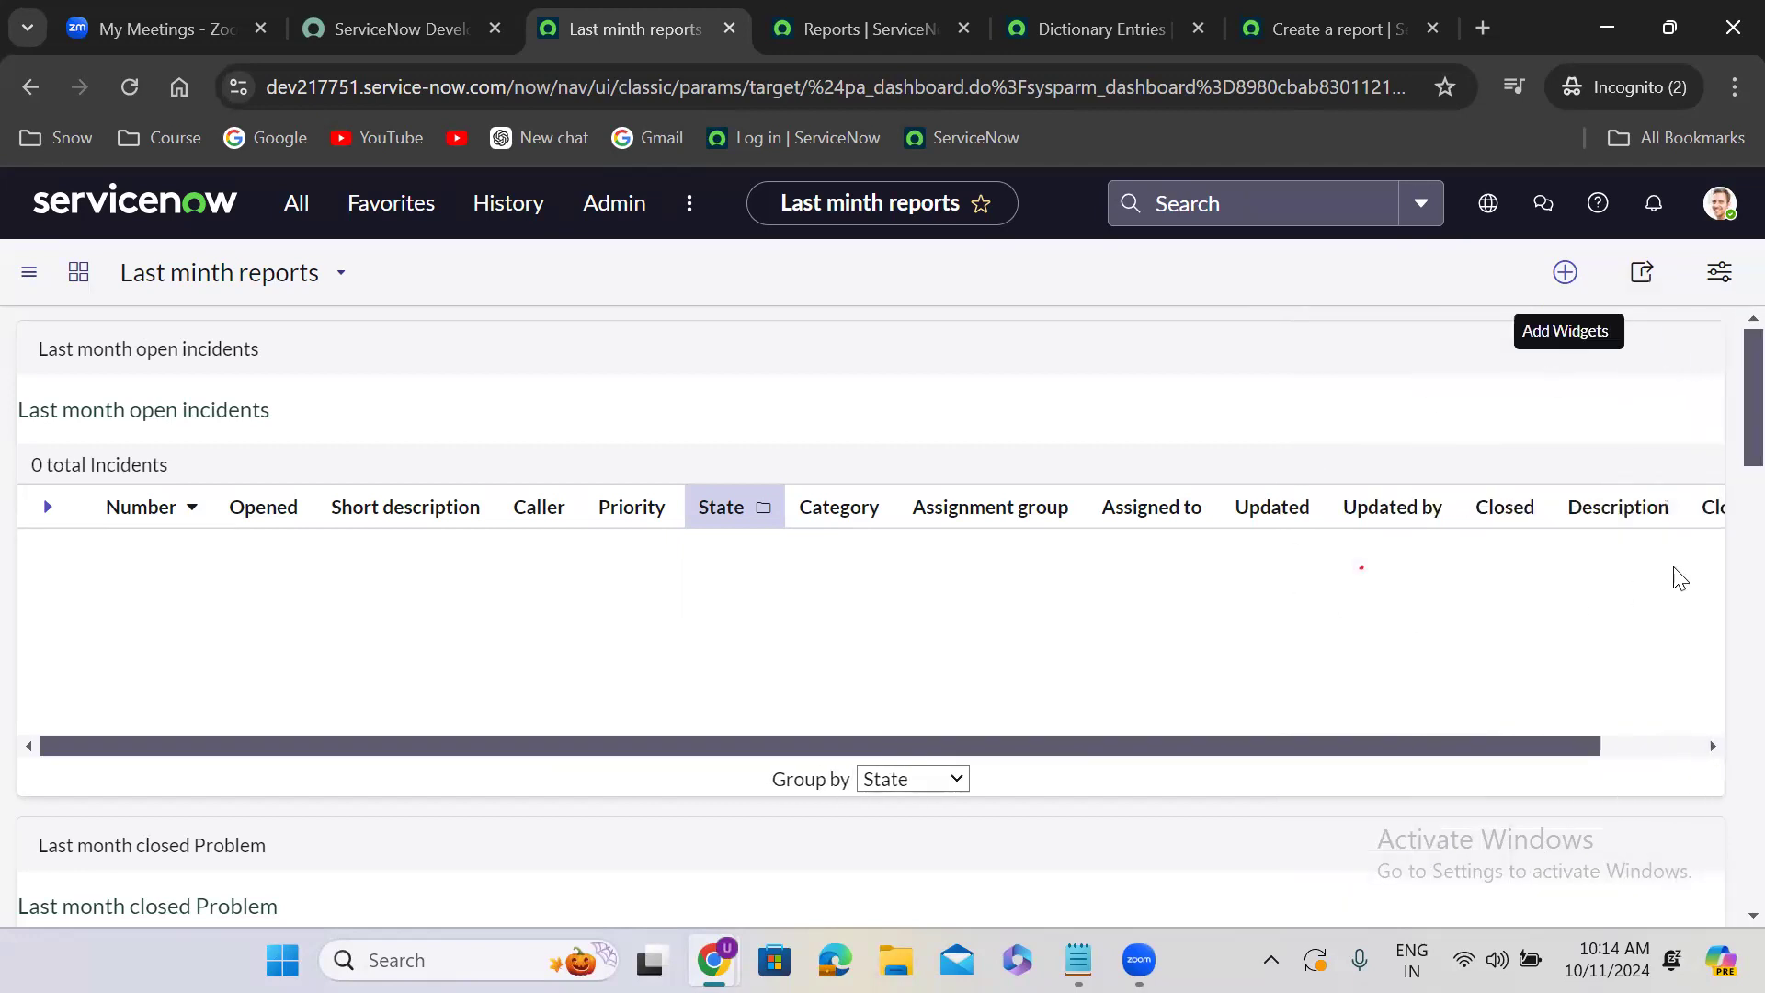
# - Open the dashboard configuration and narrow the Last month open incidents widget to half the dashboard width
pyautogui.scroll(-10, 1722, 735)
pyautogui.scroll(-5, 1721, 855)
pyautogui.scroll(15, 1723, 552)
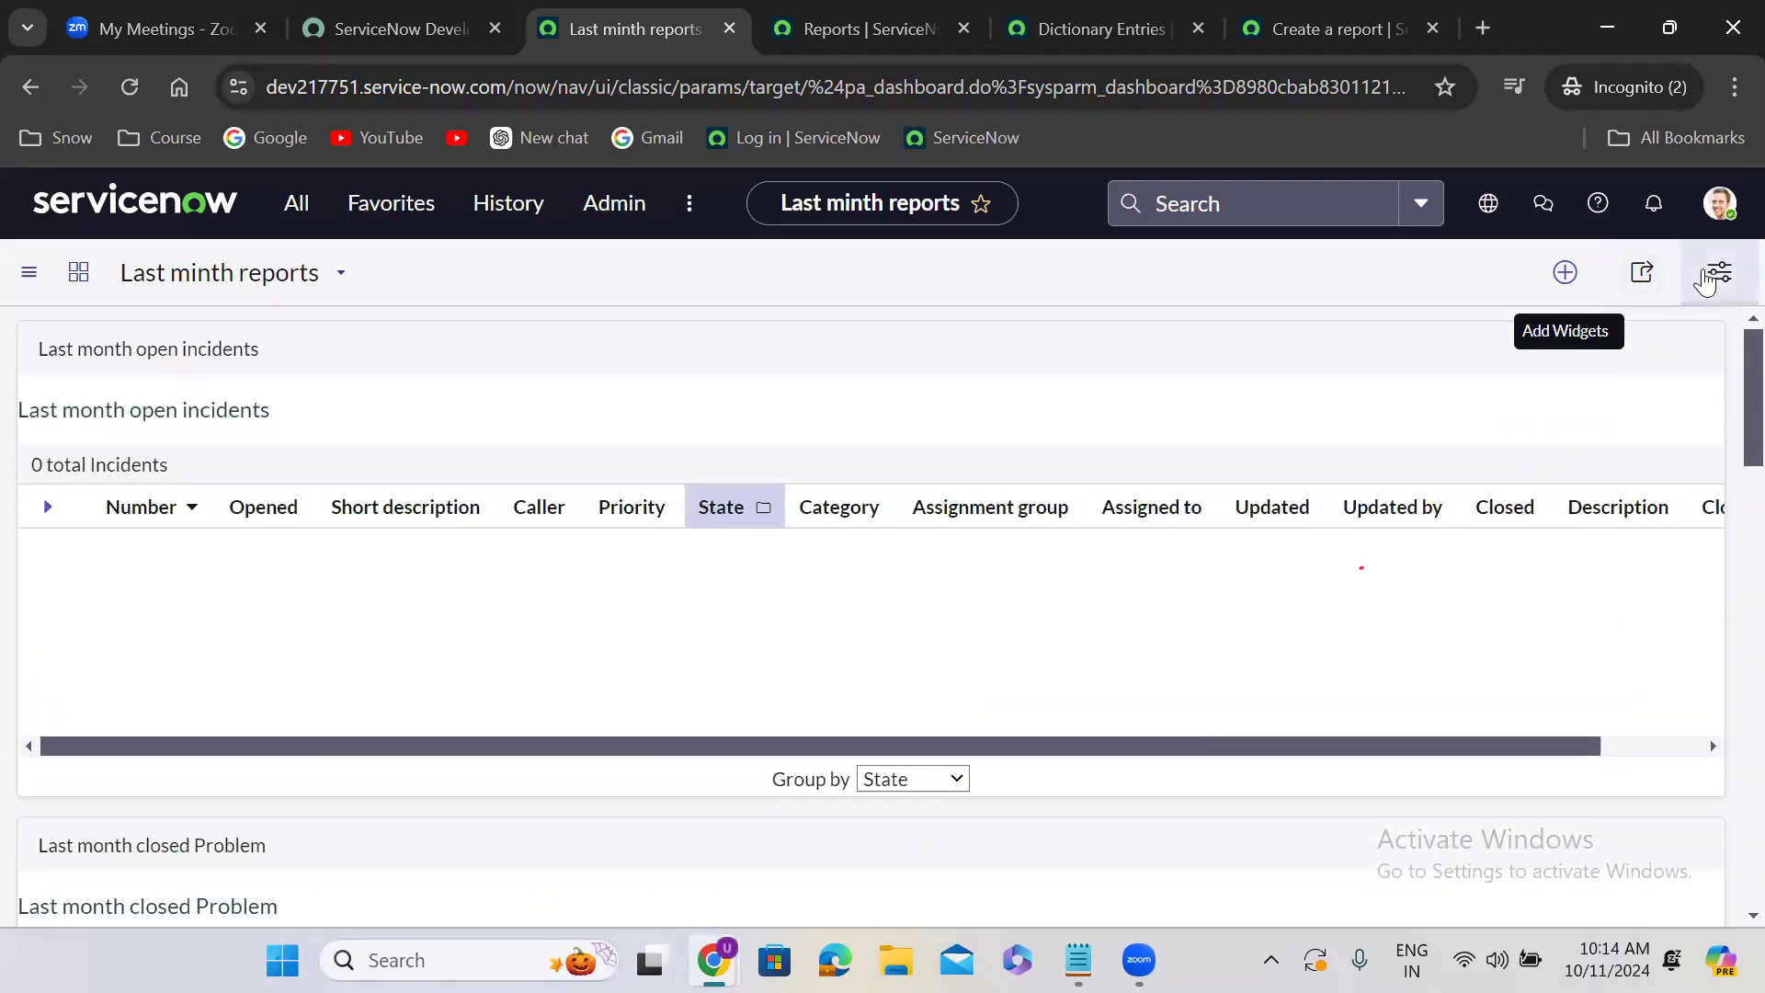
pyautogui.click(1716, 274)
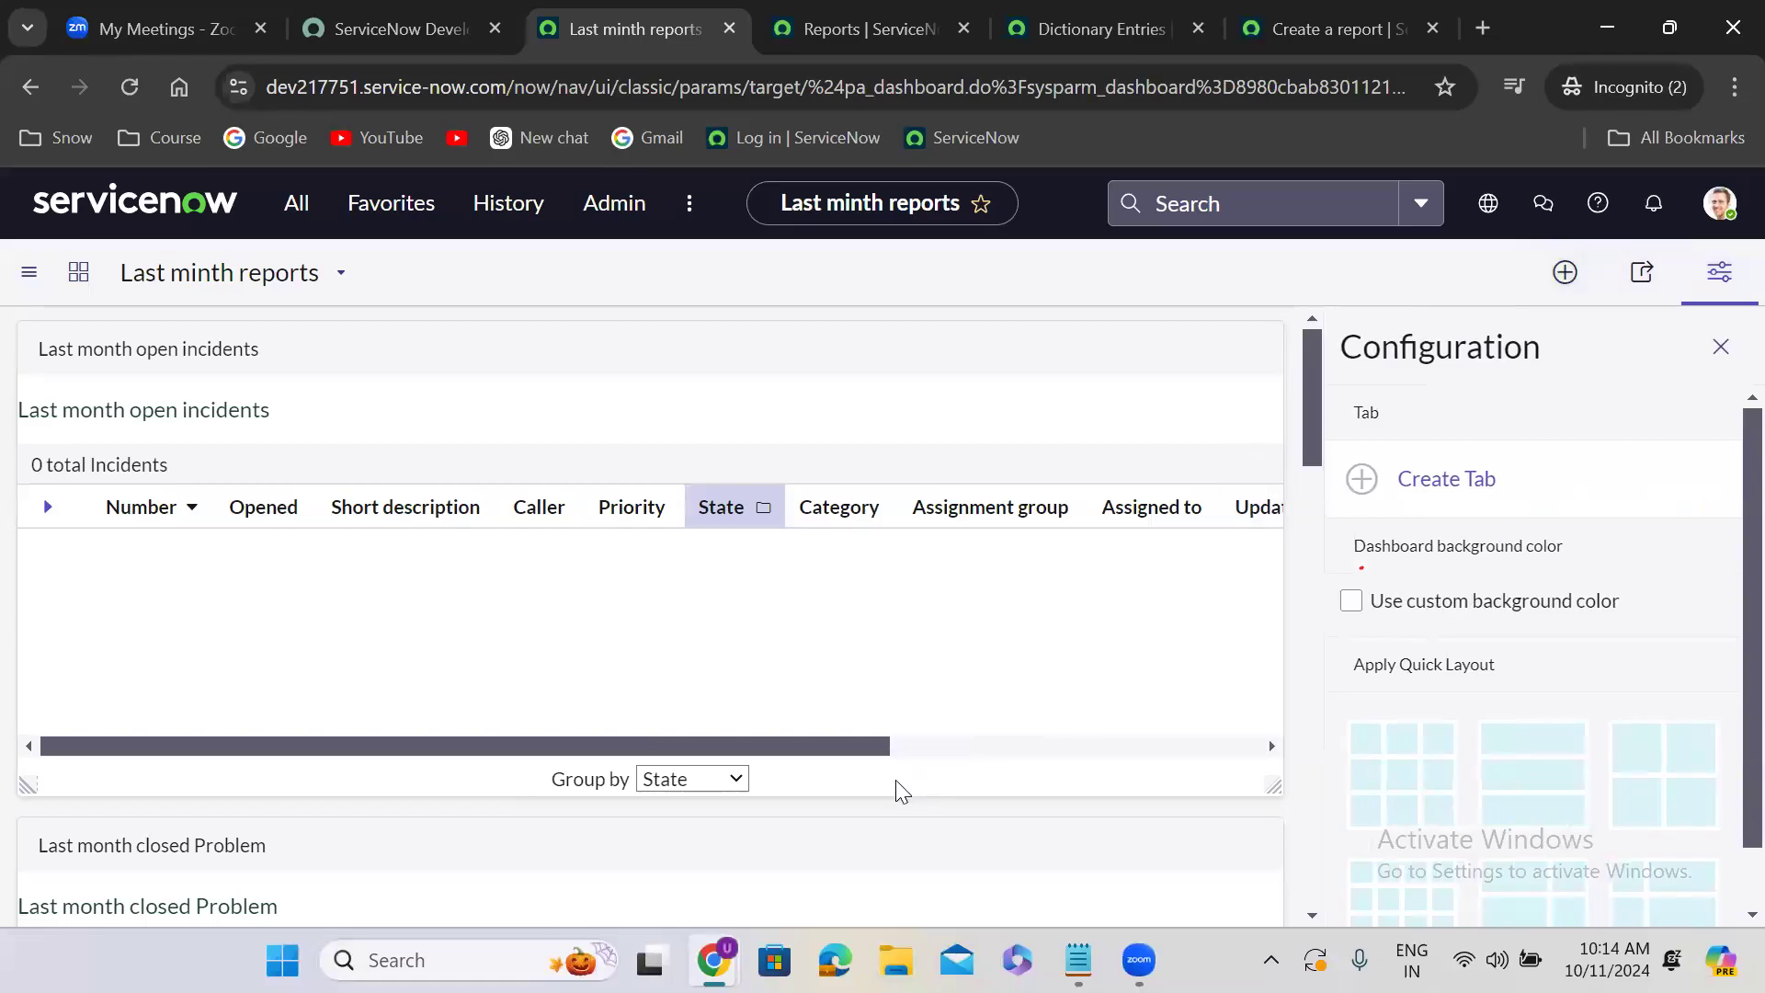
pyautogui.moveTo(1140, 344)
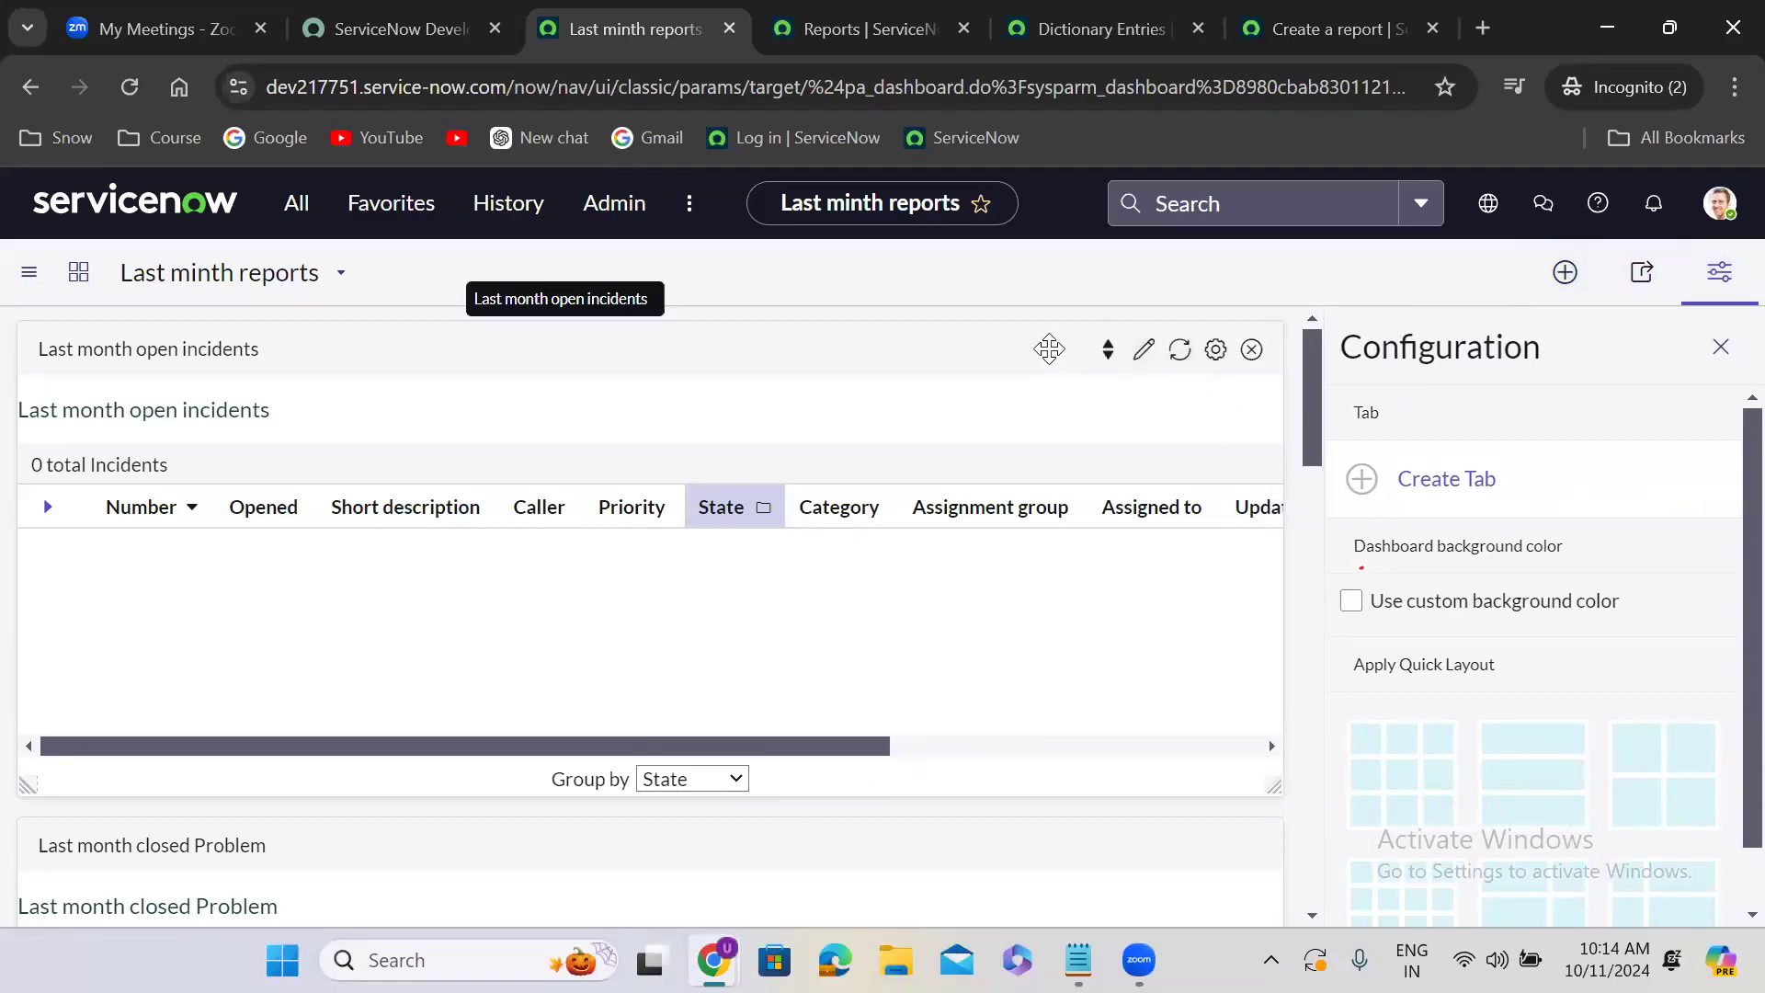
pyautogui.moveTo(709, 540); pyautogui.dragTo(641, 538)
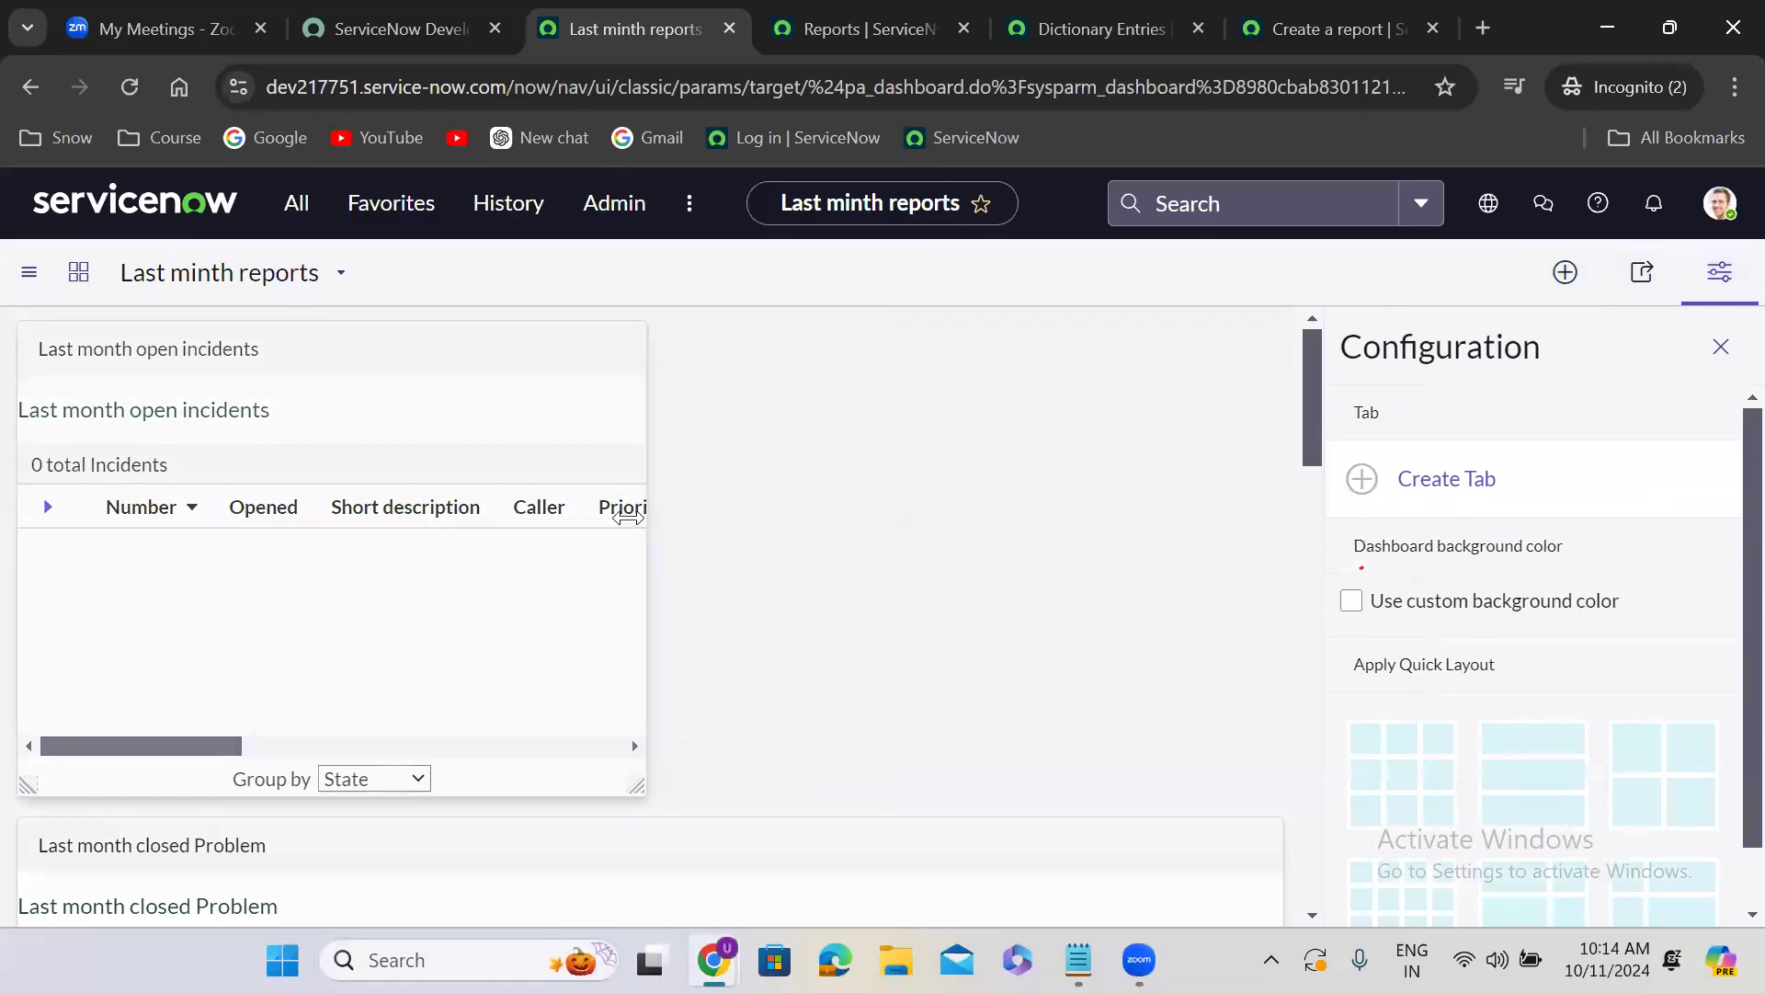
# - Place the Last month closed Problem widget first at half width and move Last month open incidents beside it on the same row
pyautogui.moveTo(498, 825); pyautogui.dragTo(457, 839)
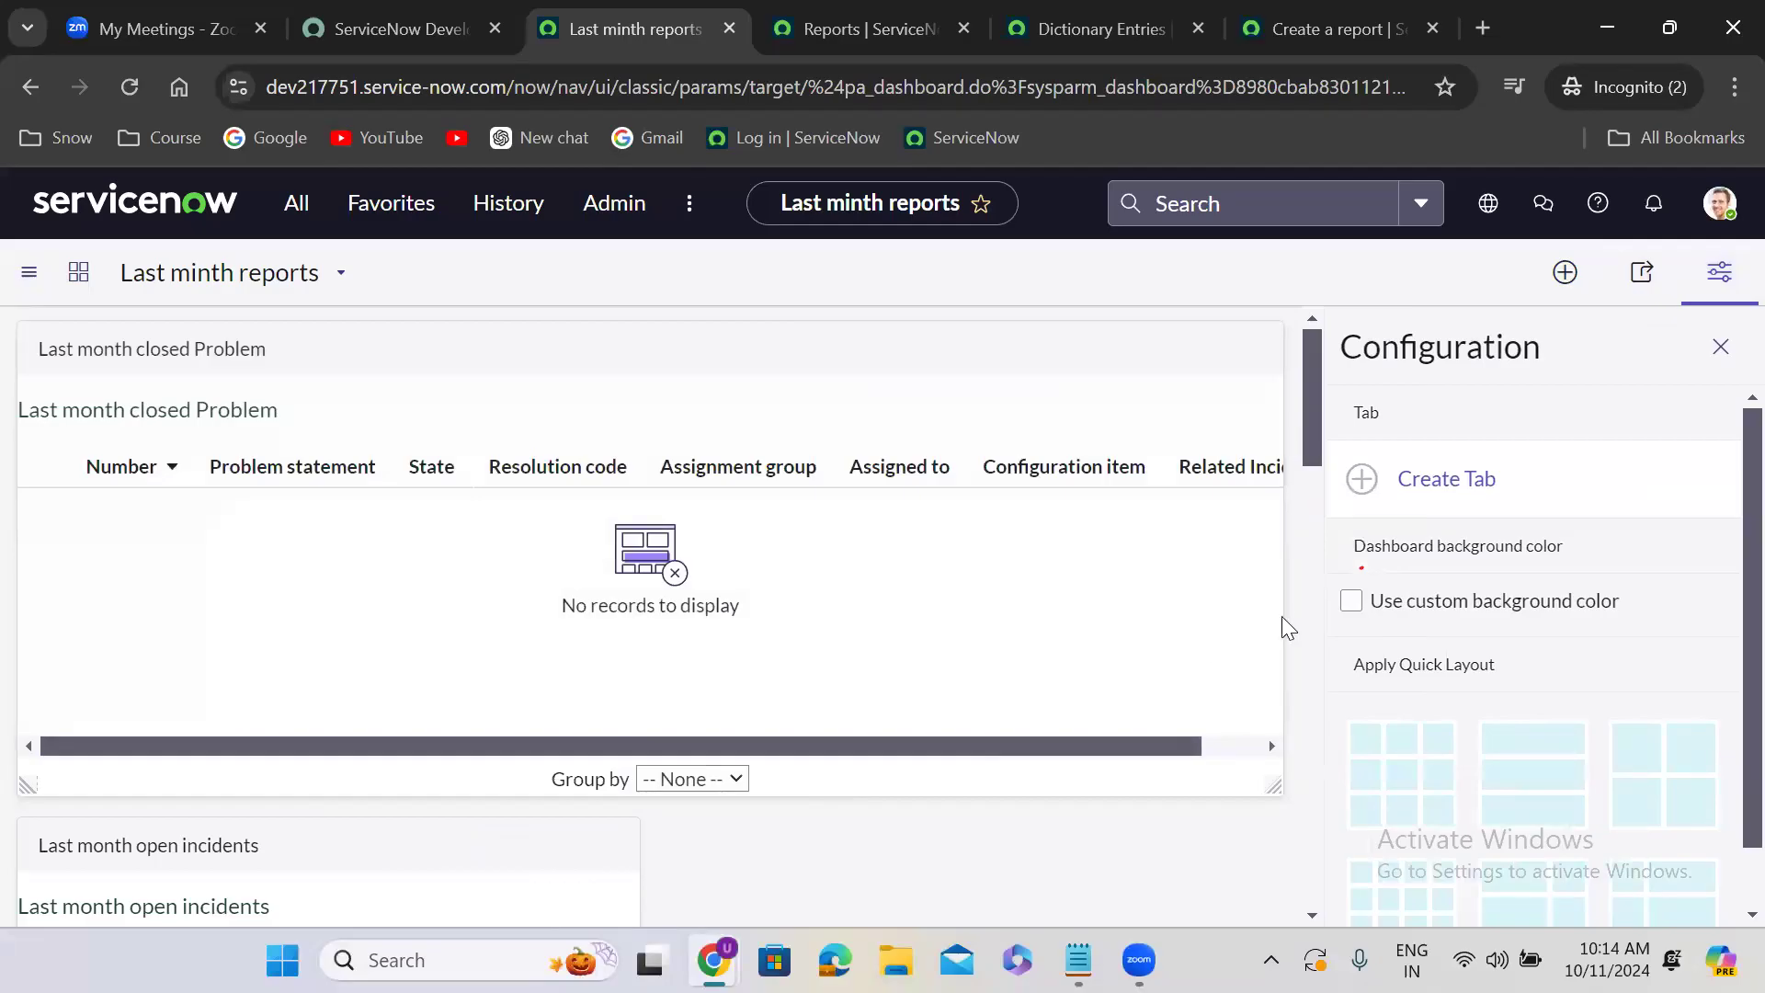
pyautogui.moveTo(1279, 619); pyautogui.dragTo(666, 616)
pyautogui.moveTo(314, 834); pyautogui.dragTo(920, 363)
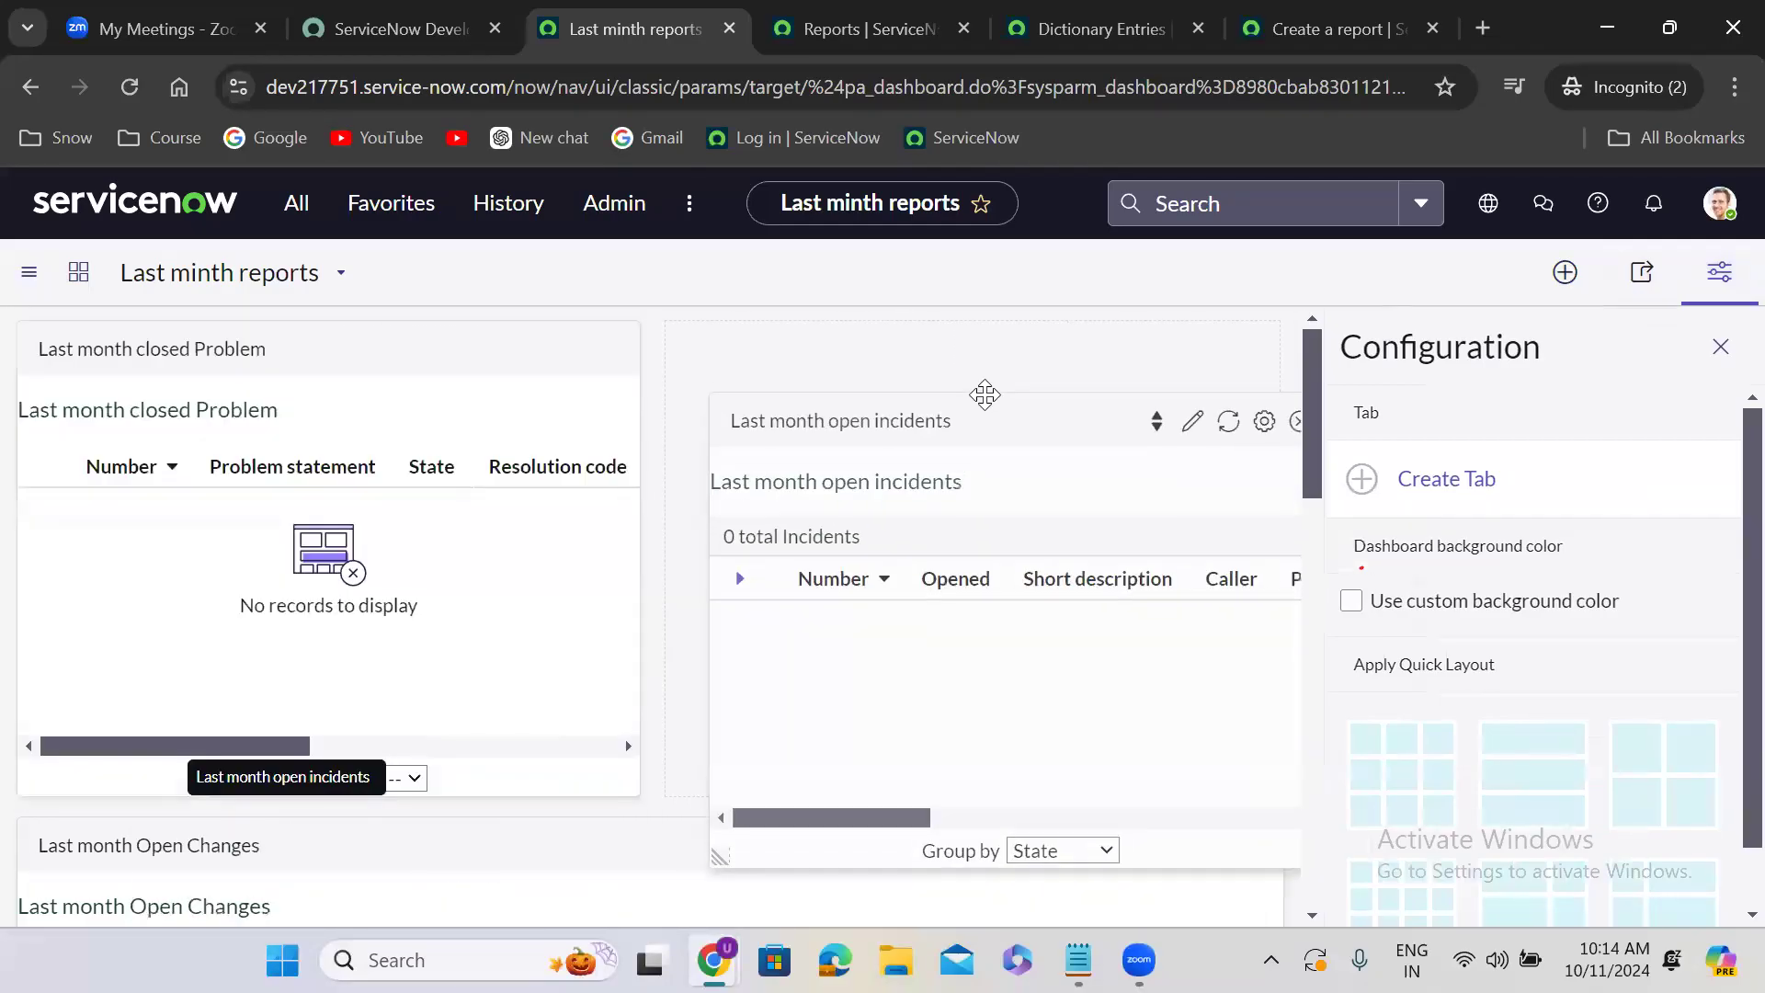
# - Narrow the Last month Open Changes and Last month Closed Changes widgets to half width and place them side by side
pyautogui.moveTo(1305, 386); pyautogui.dragTo(1314, 520)
pyautogui.moveTo(1276, 604); pyautogui.dragTo(626, 613)
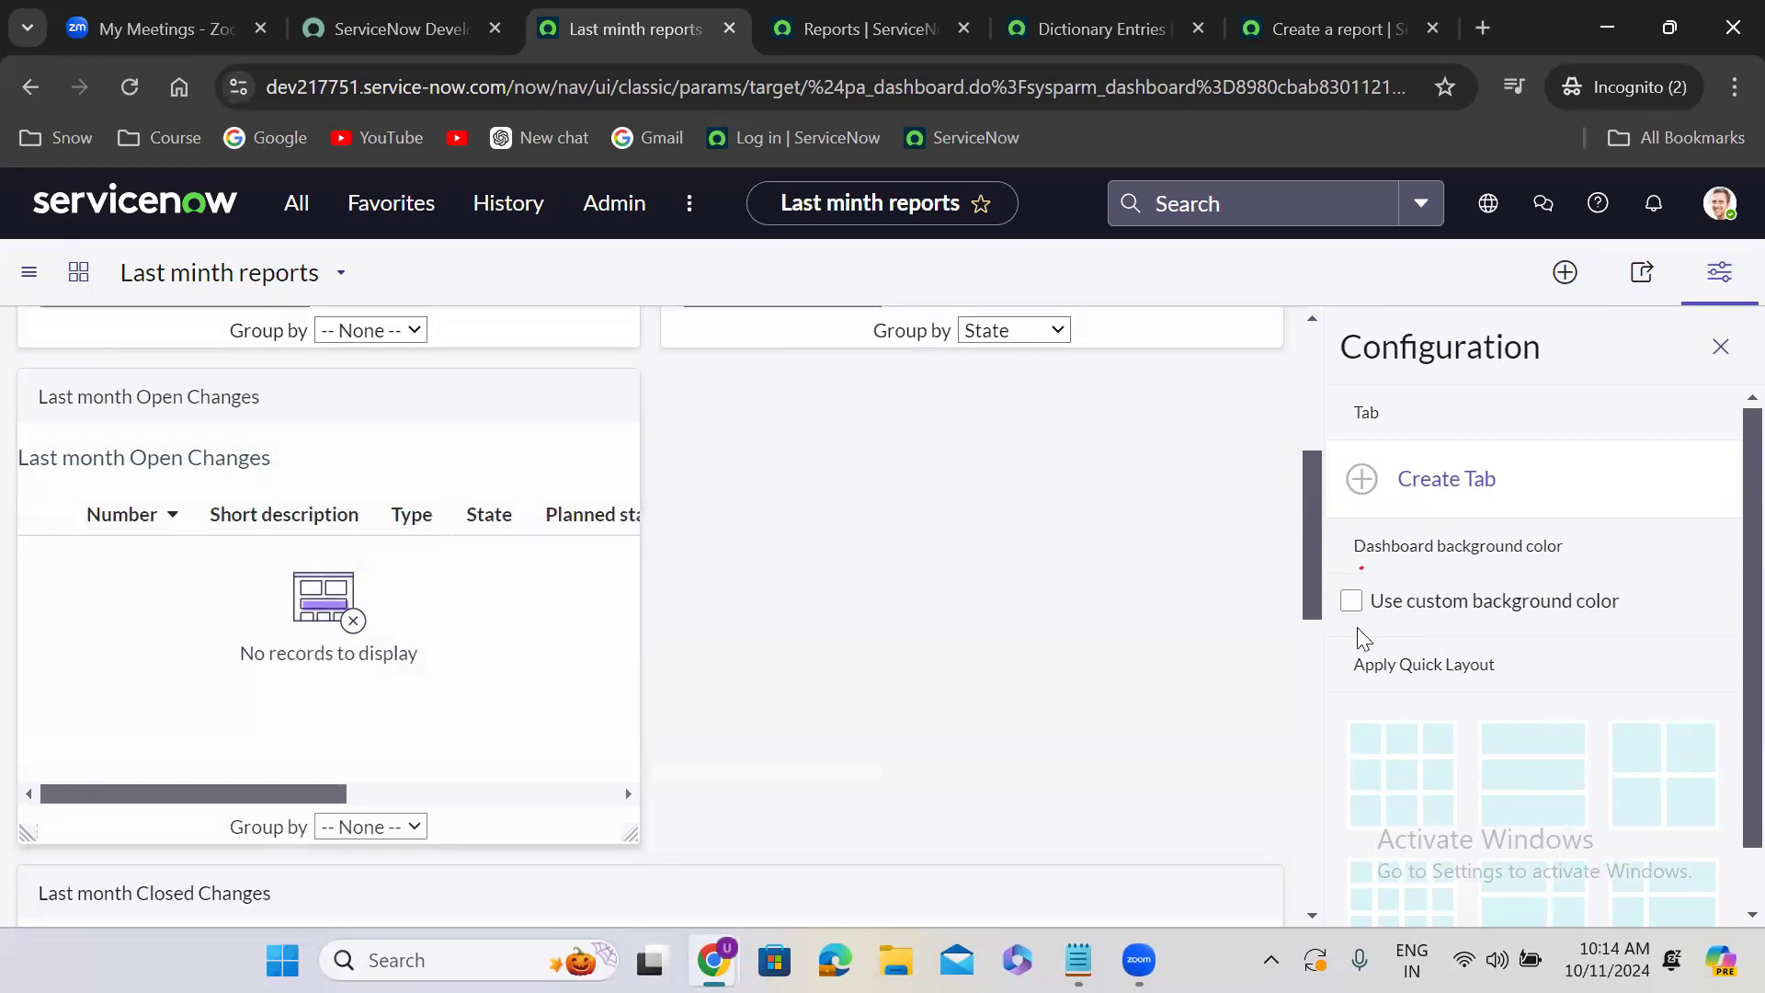
pyautogui.moveTo(1315, 579); pyautogui.dragTo(631, 773)
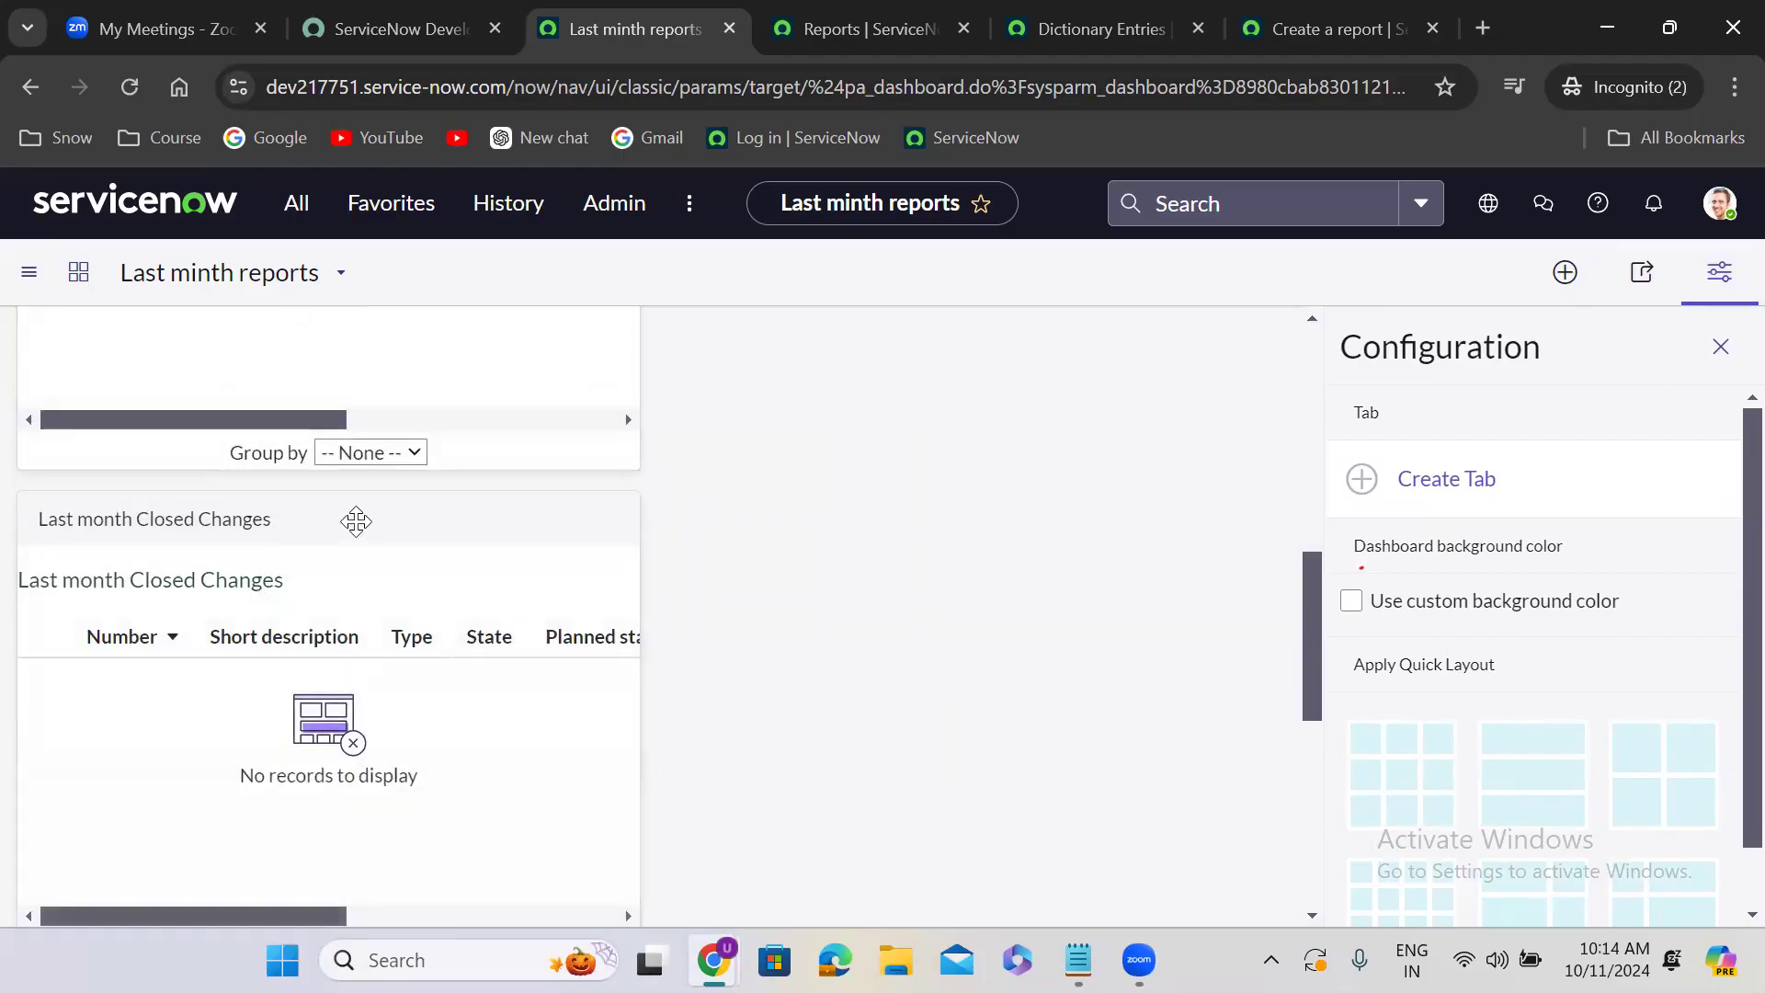
pyautogui.moveTo(216, 521); pyautogui.dragTo(843, 258)
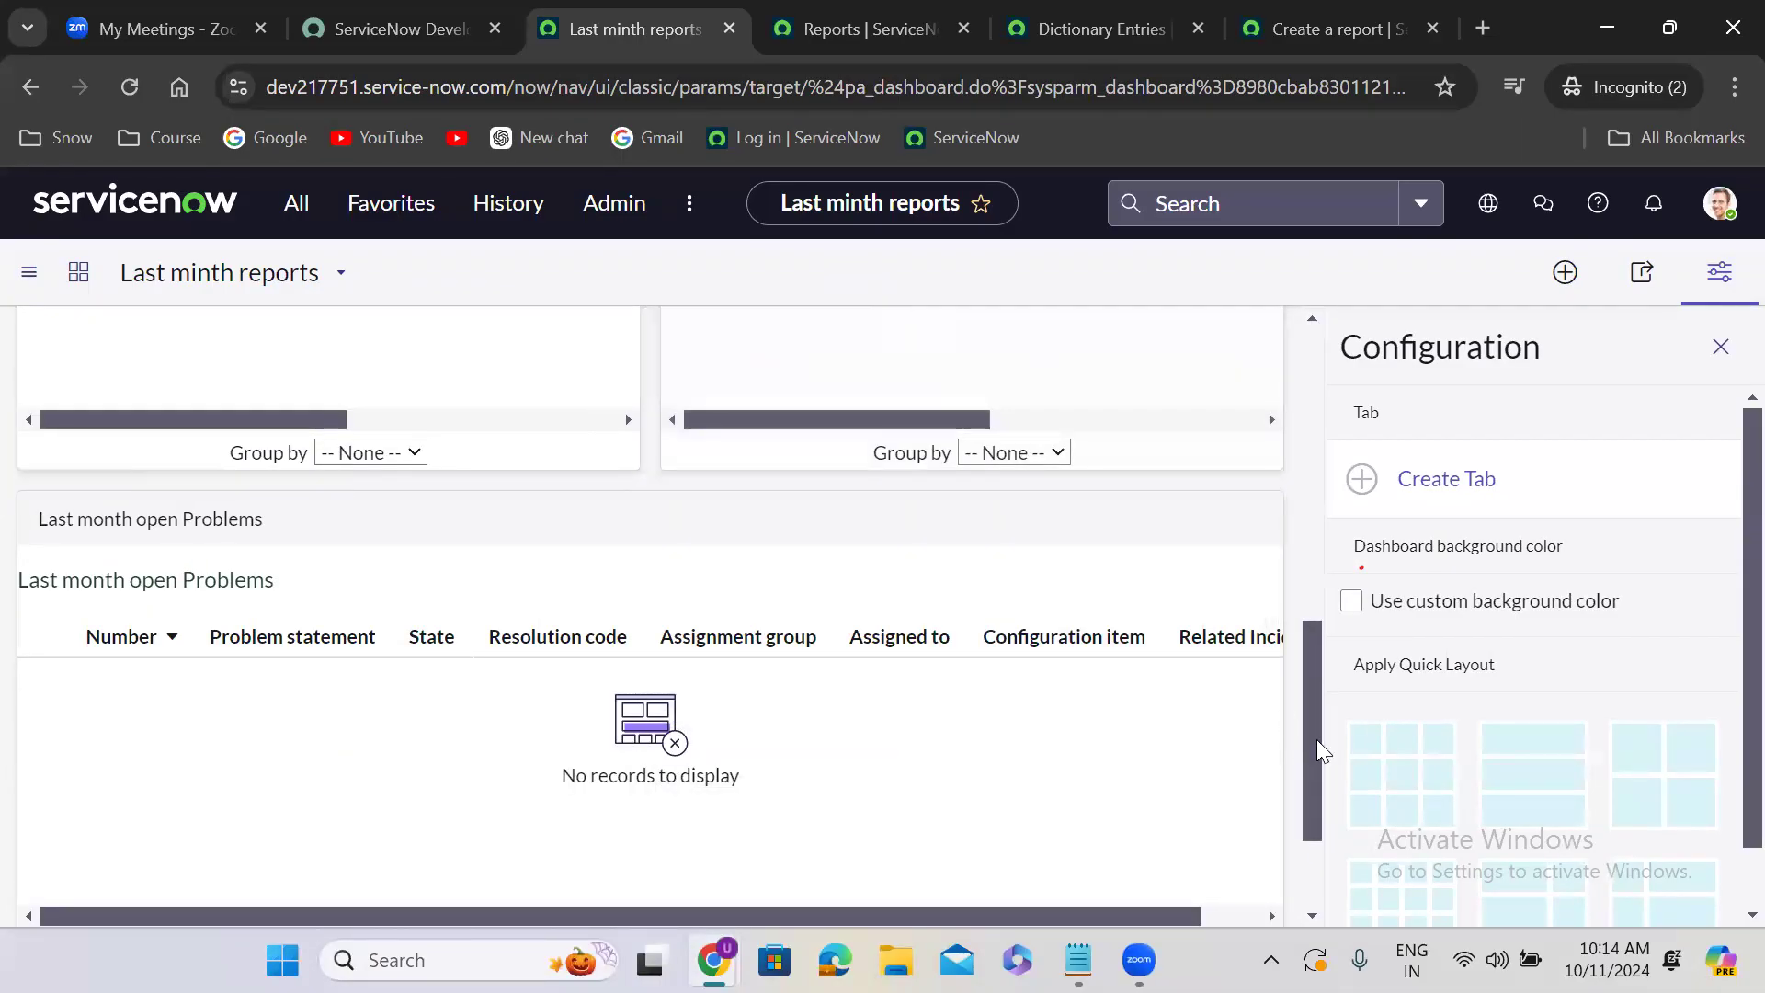
# - Narrow the Last month open Problems widget to half width, then close the configuration and review the dashboard from its first row
pyautogui.moveTo(1317, 740); pyautogui.dragTo(1319, 785)
pyautogui.moveTo(1277, 580); pyautogui.dragTo(639, 566)
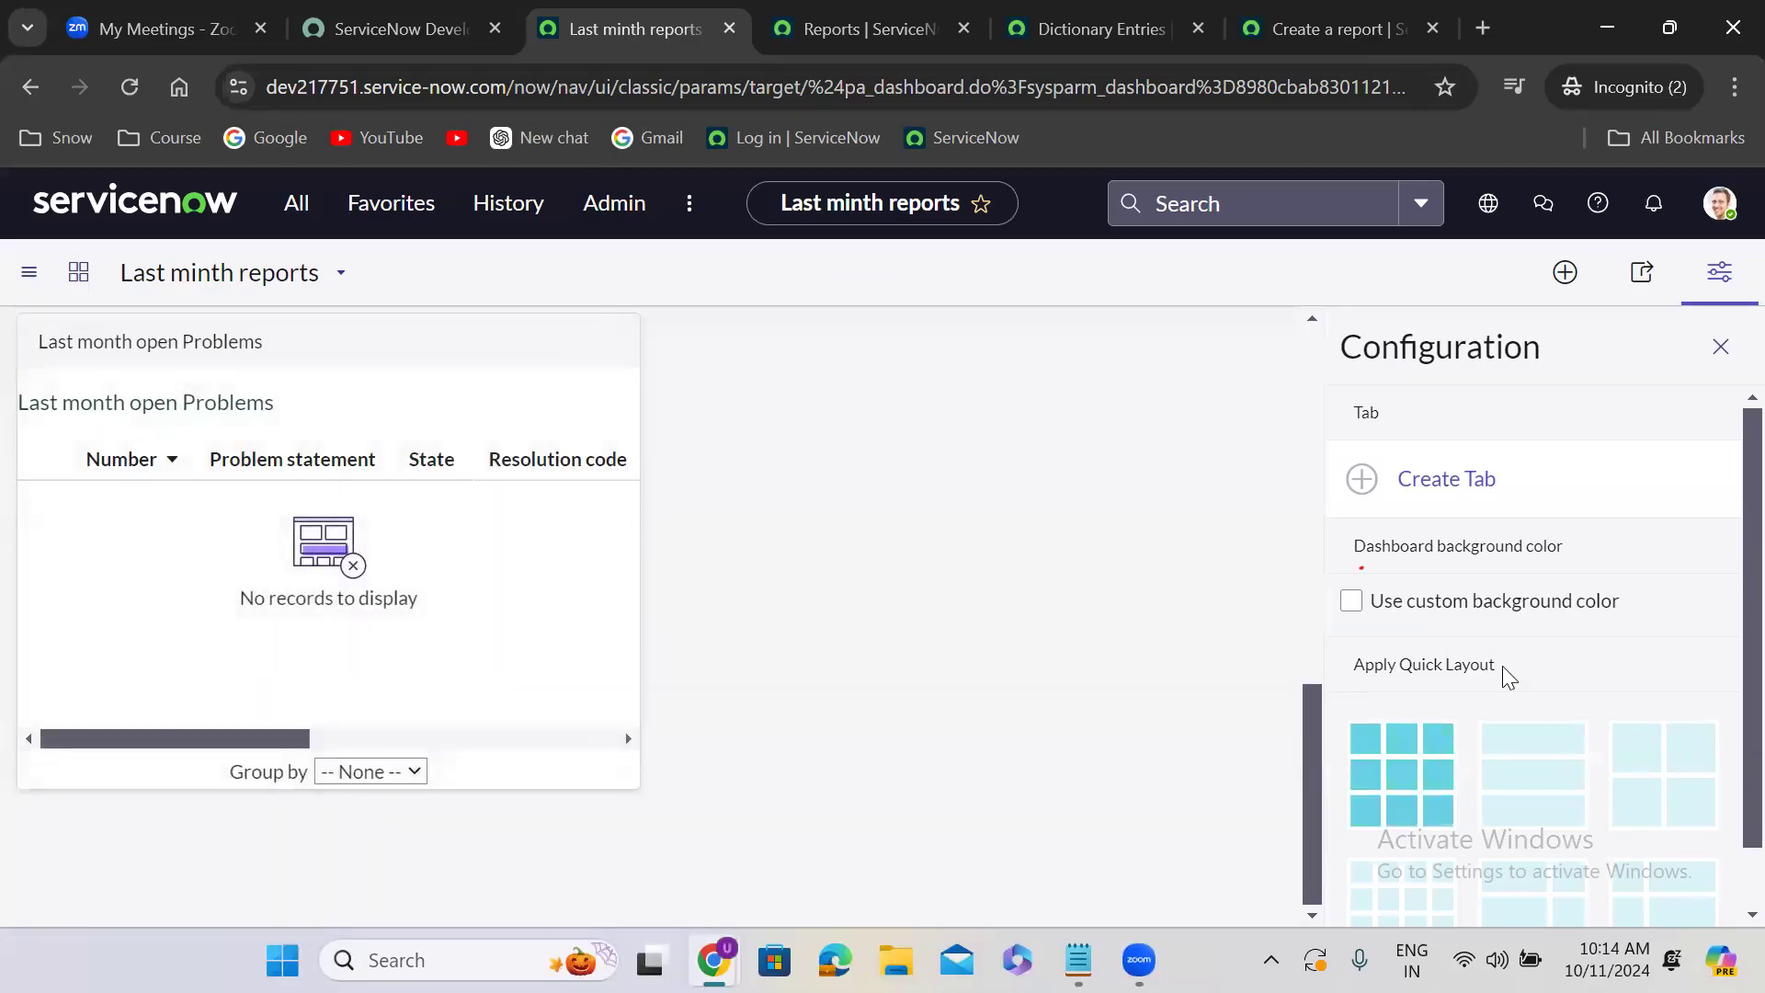
pyautogui.click(1722, 564)
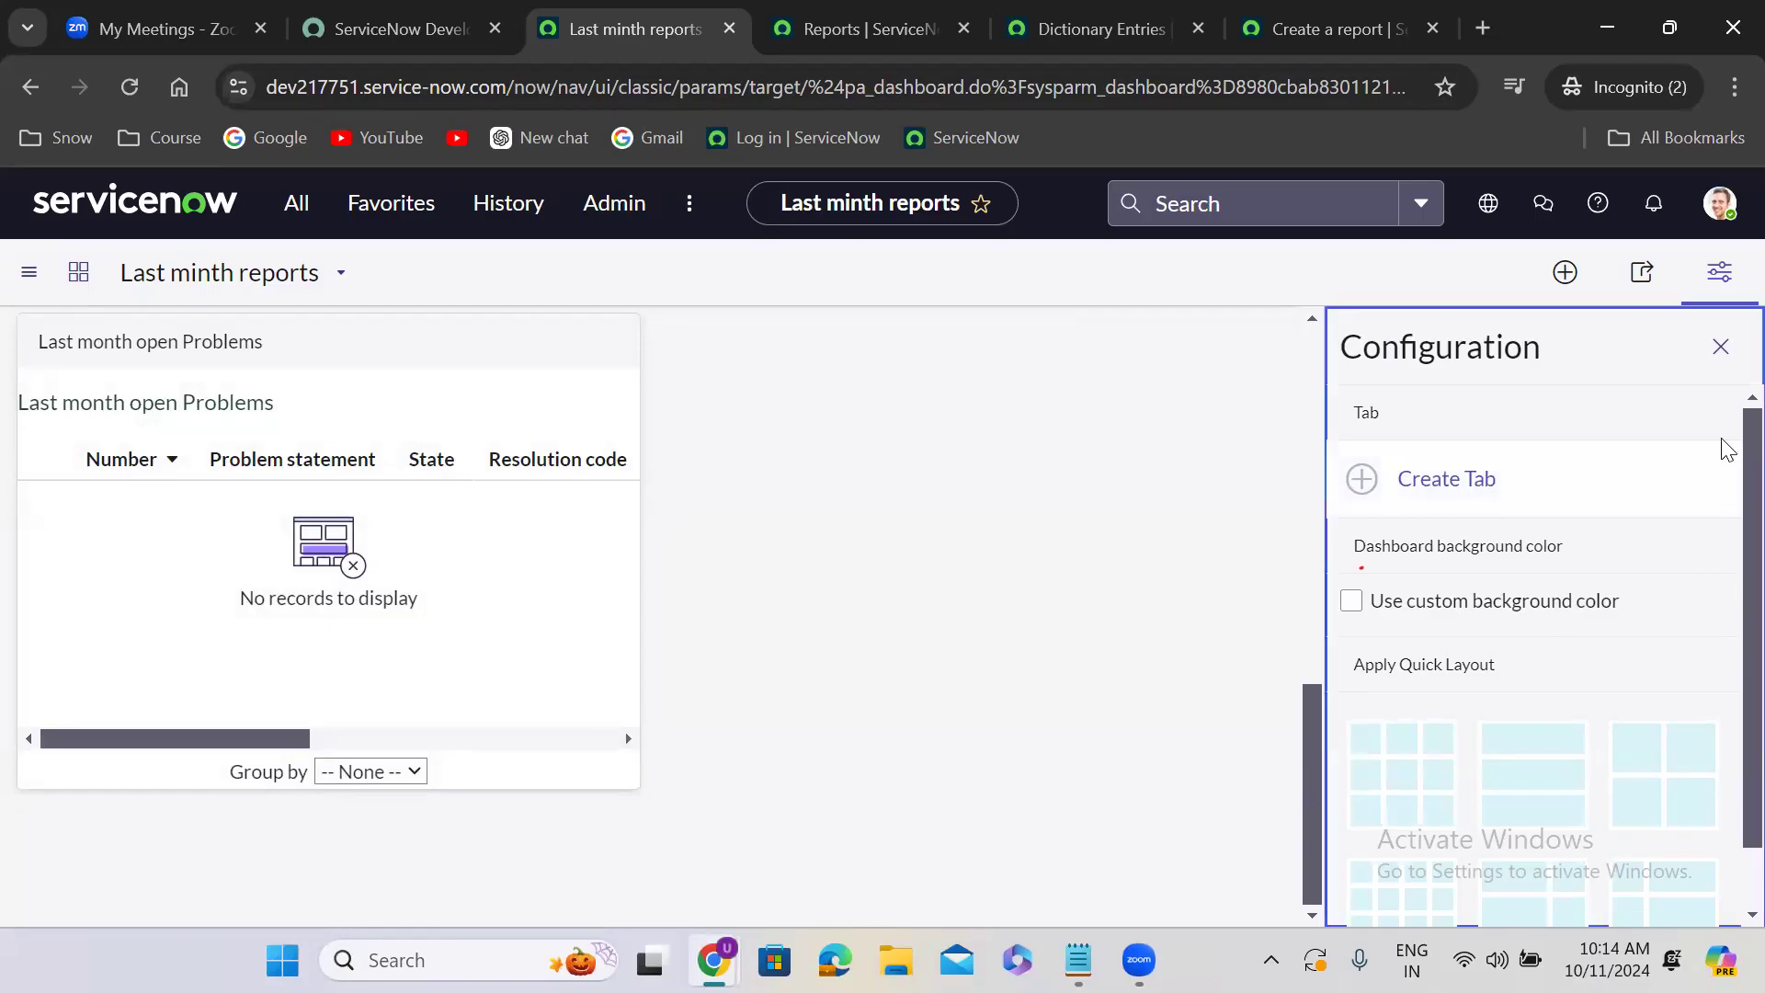
pyautogui.click(1720, 346)
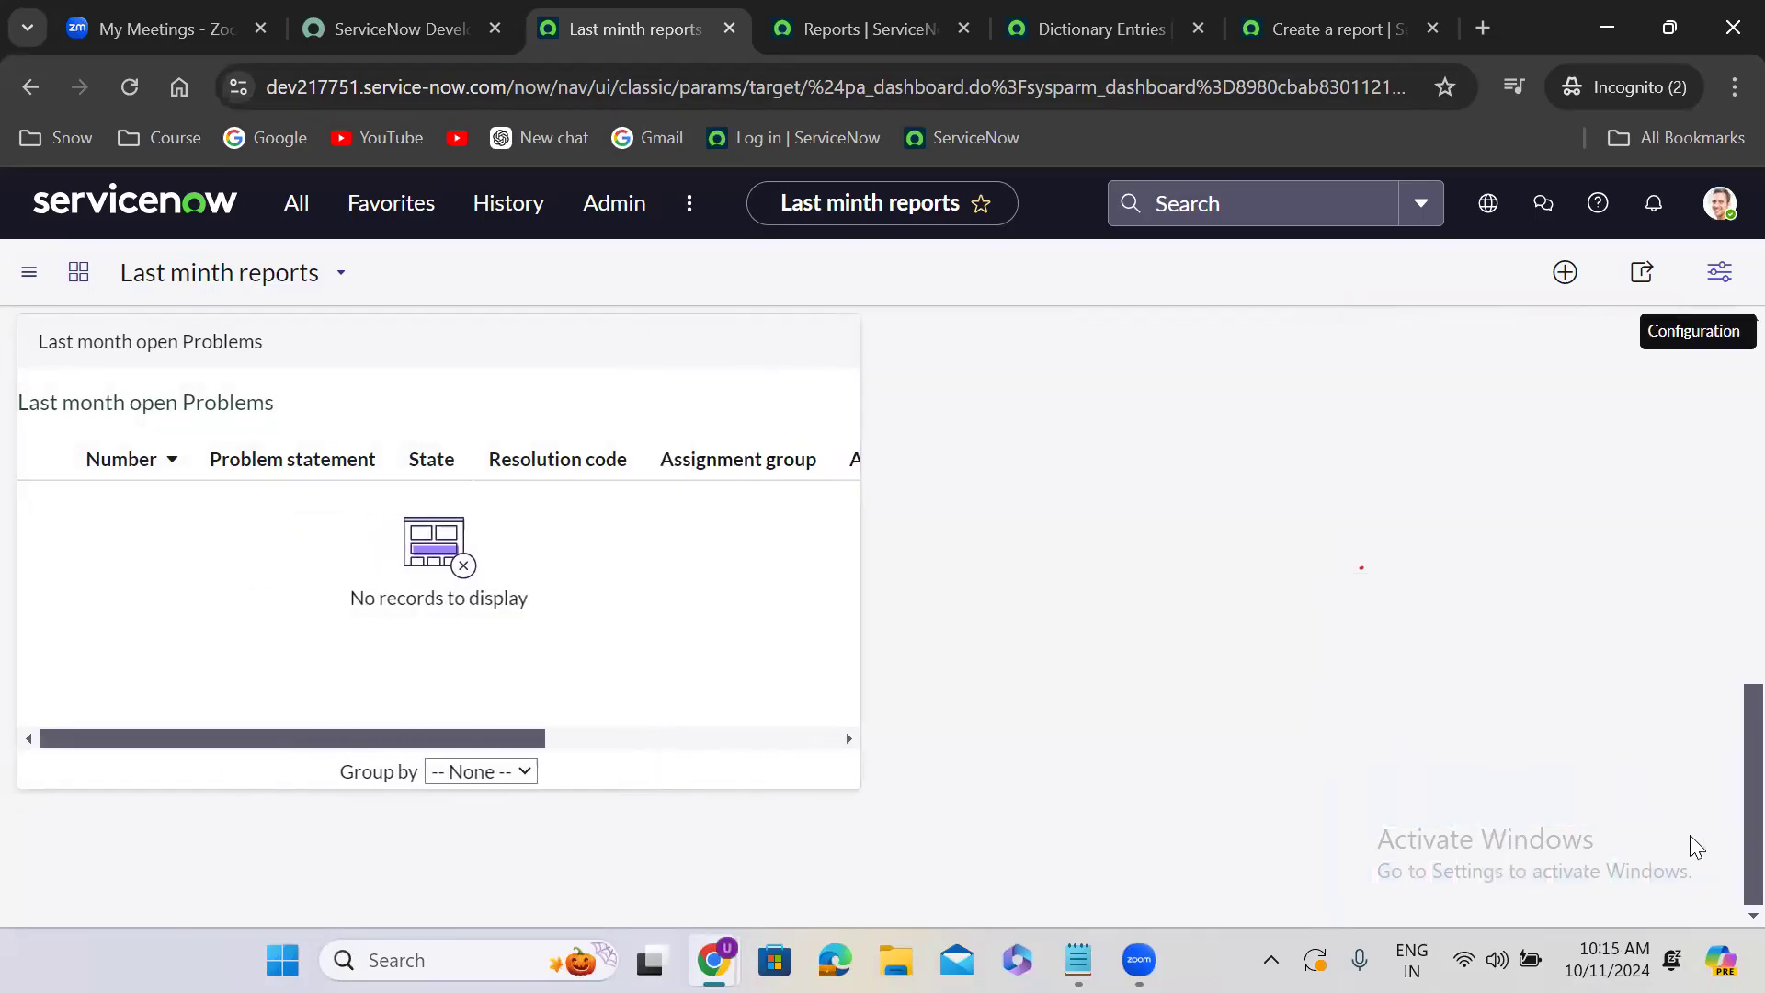
pyautogui.moveTo(1751, 832); pyautogui.dragTo(1728, 413)
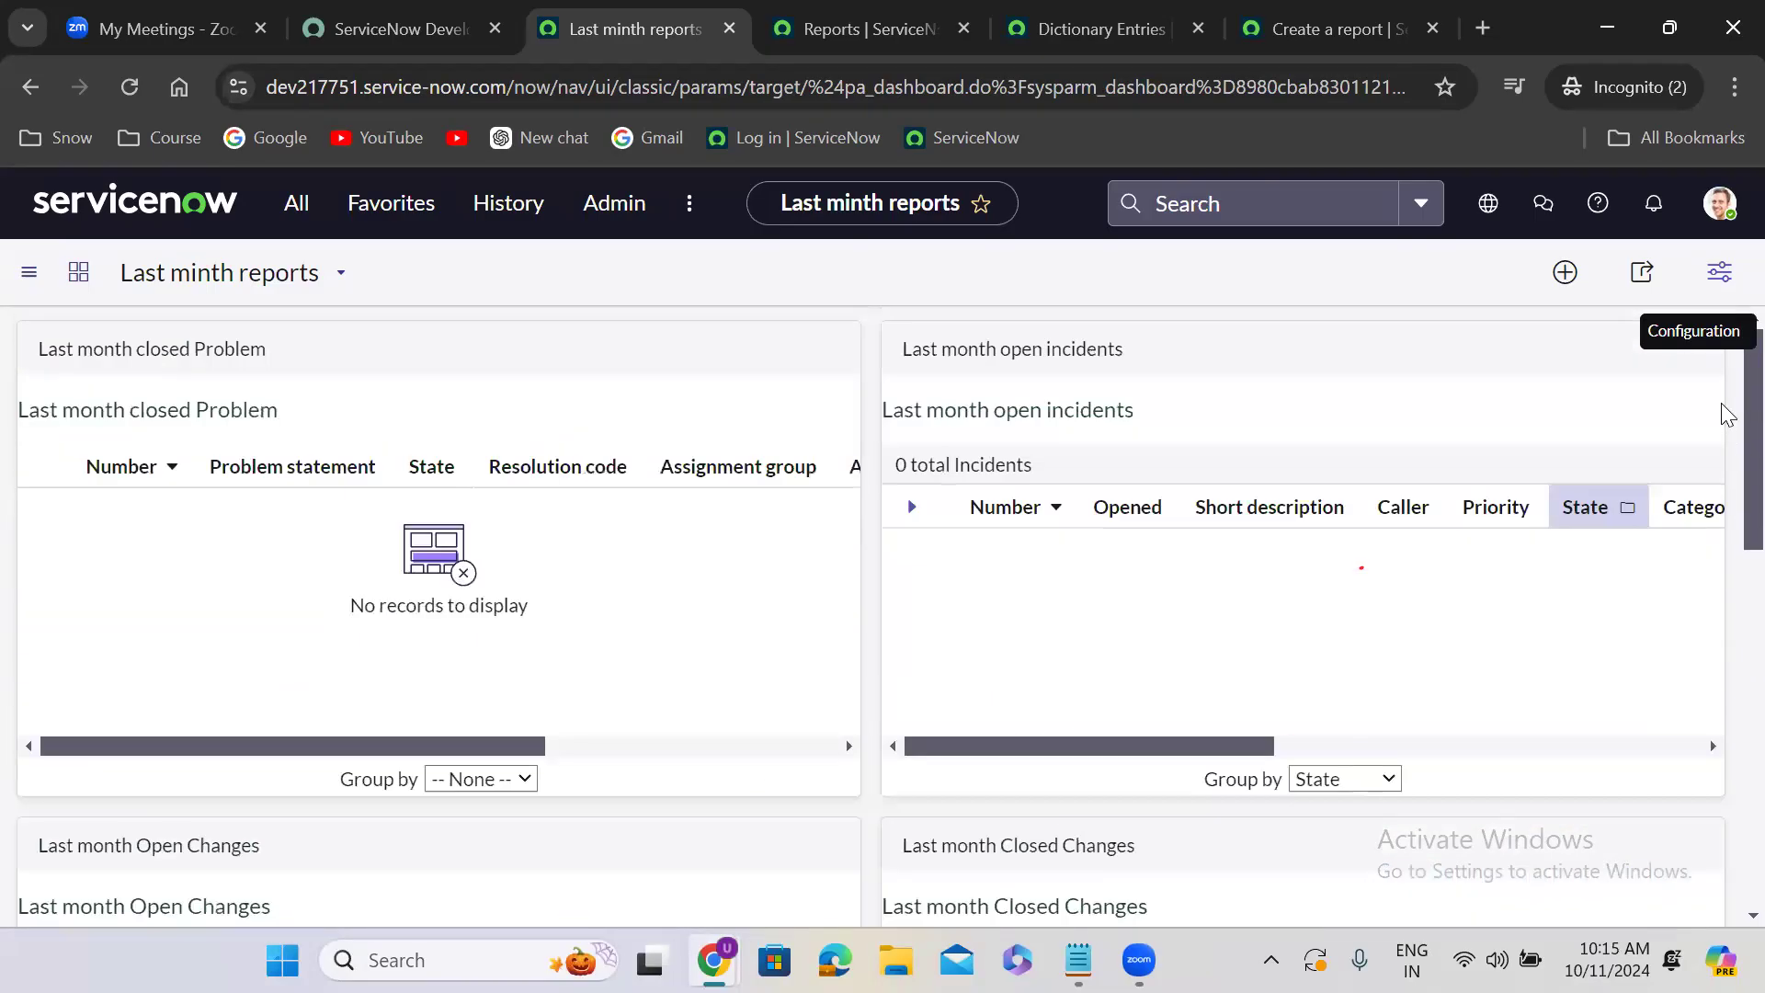
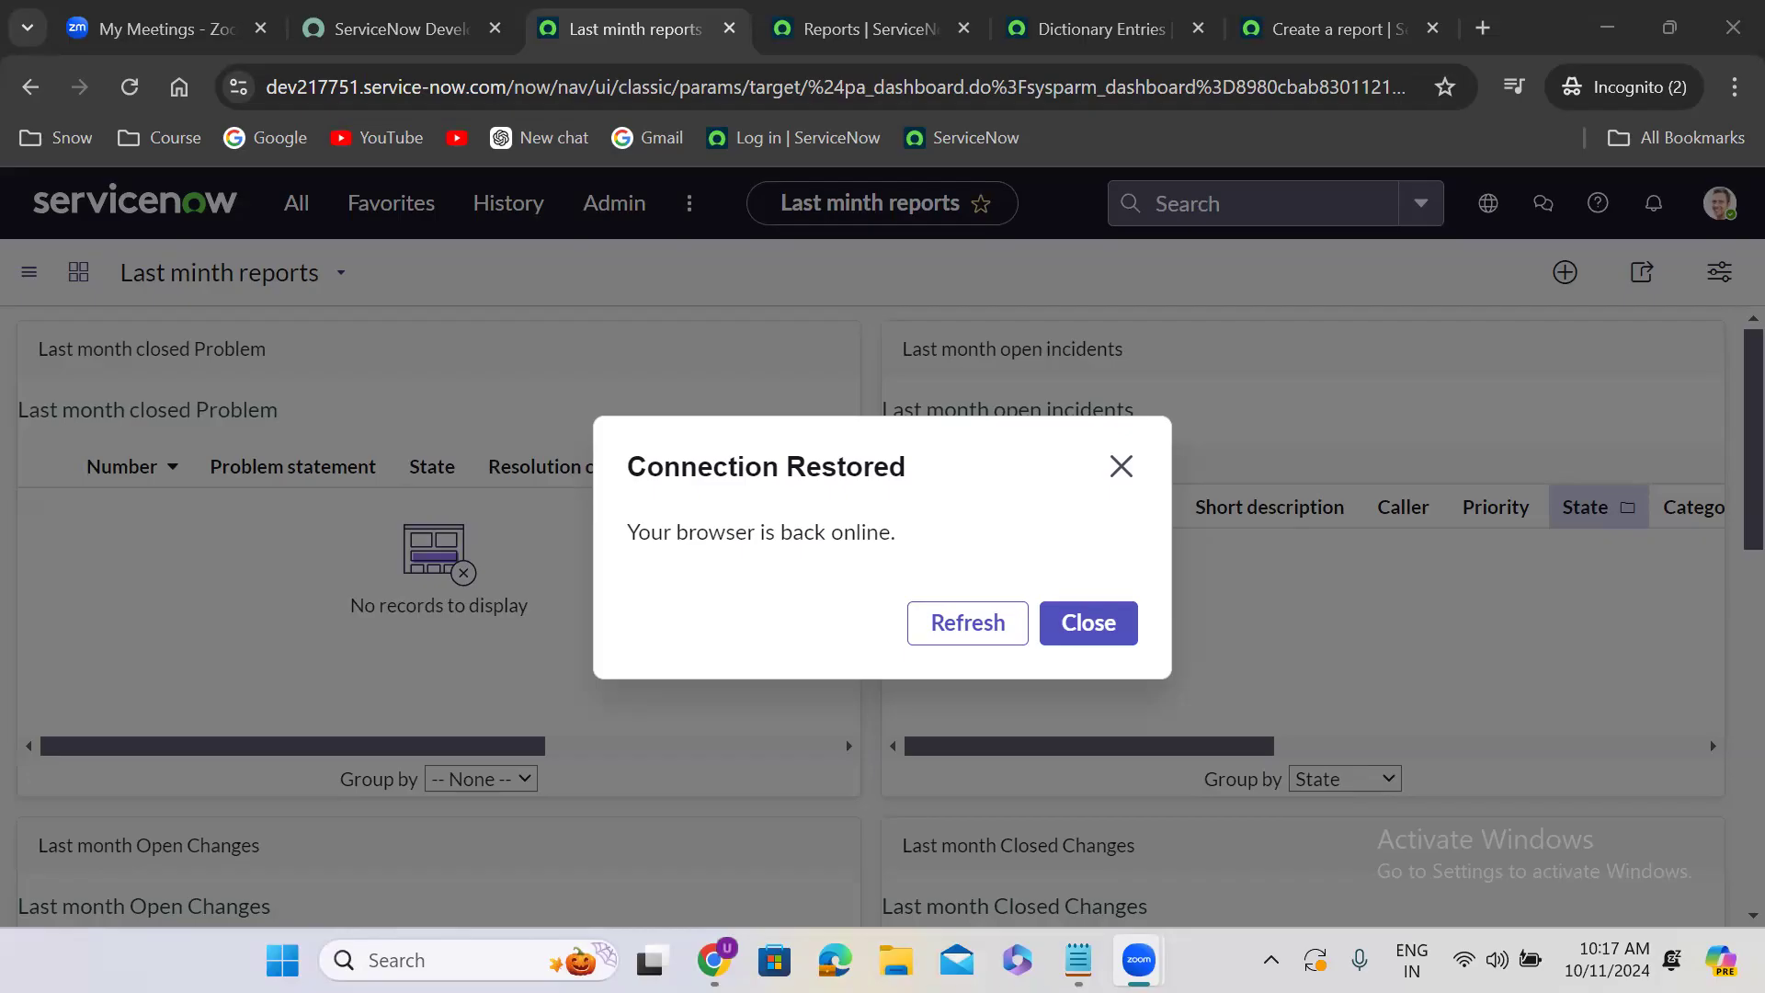
# - Refresh the dashboard from the connection notice
pyautogui.click(975, 618)
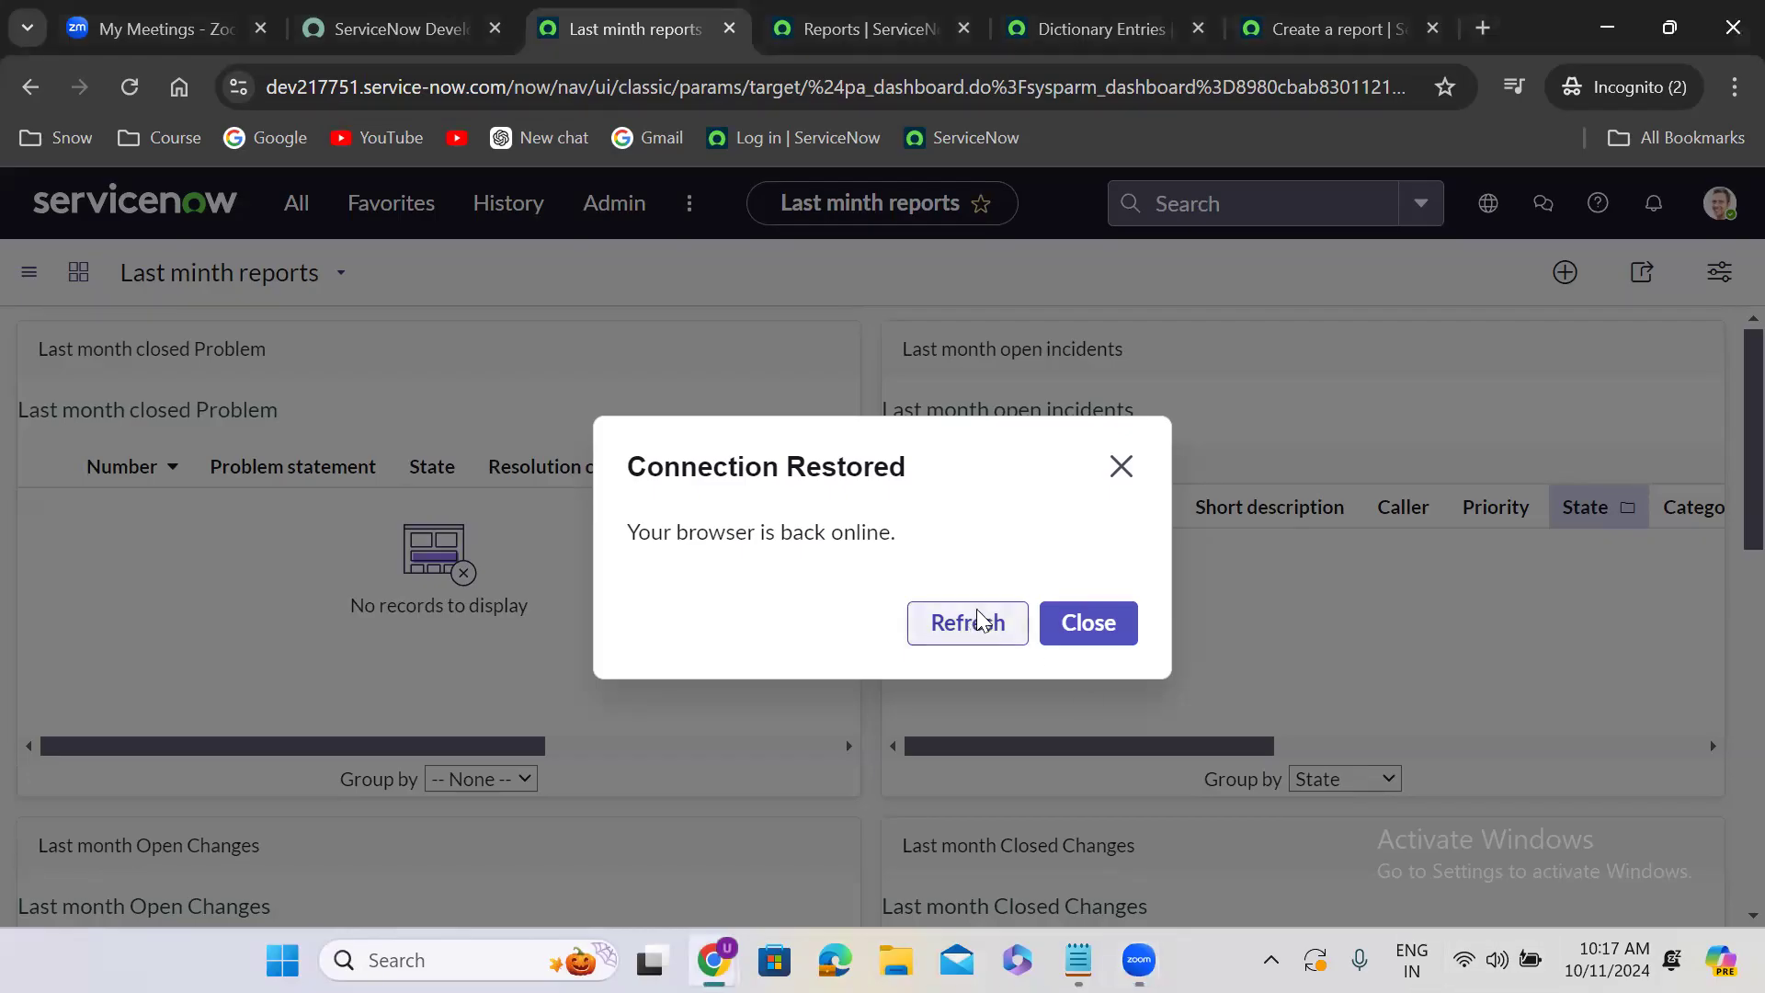
pyautogui.click(976, 622)
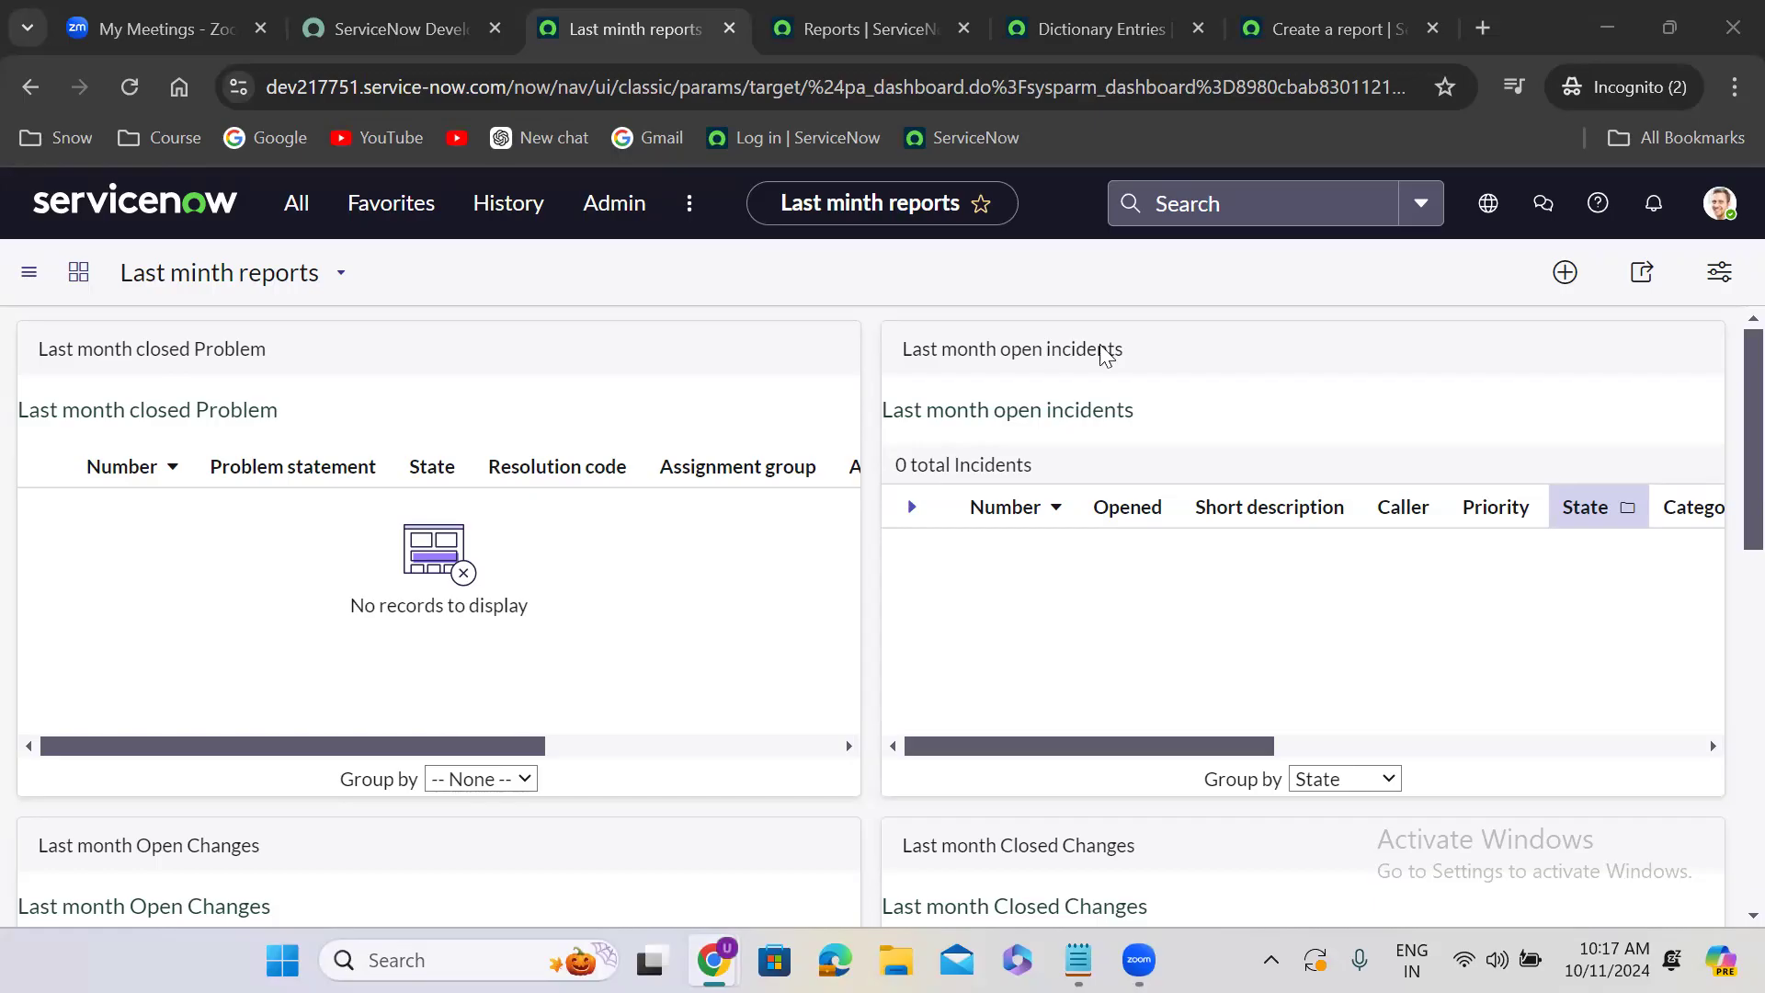
pyautogui.click(875, 274)
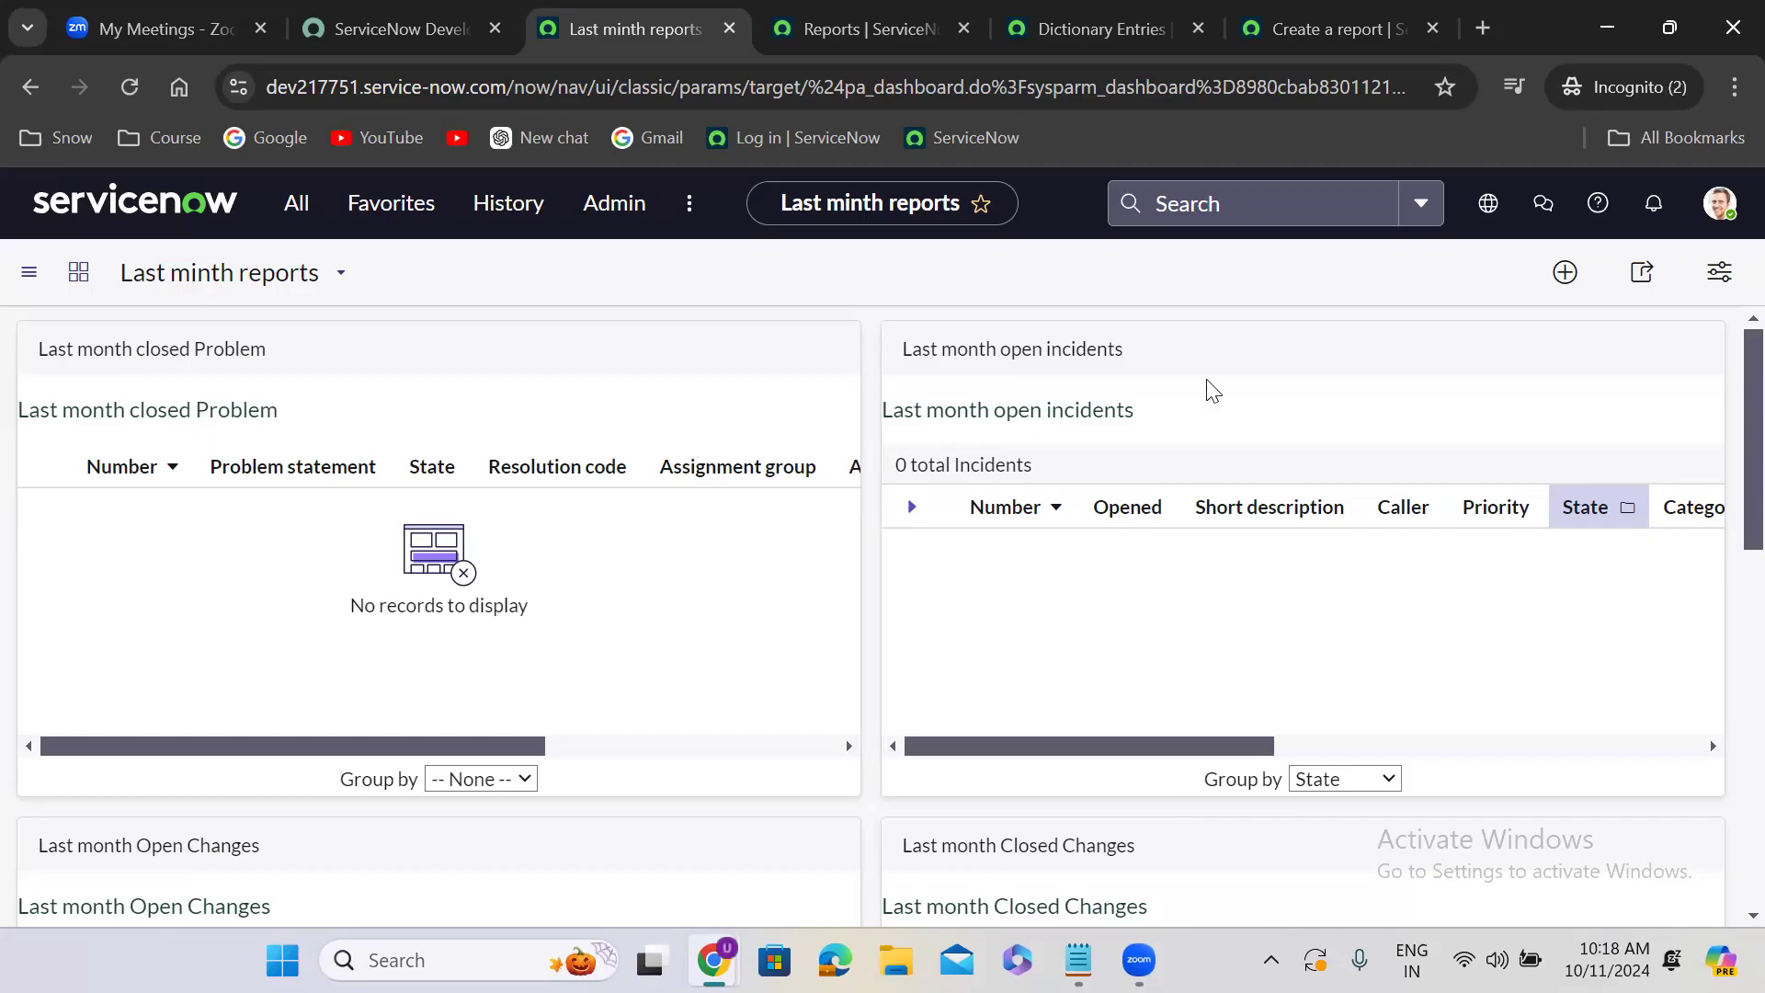
# - Open the dashboard's sharing options and add the intended user as a recipient
pyautogui.click(1642, 277)
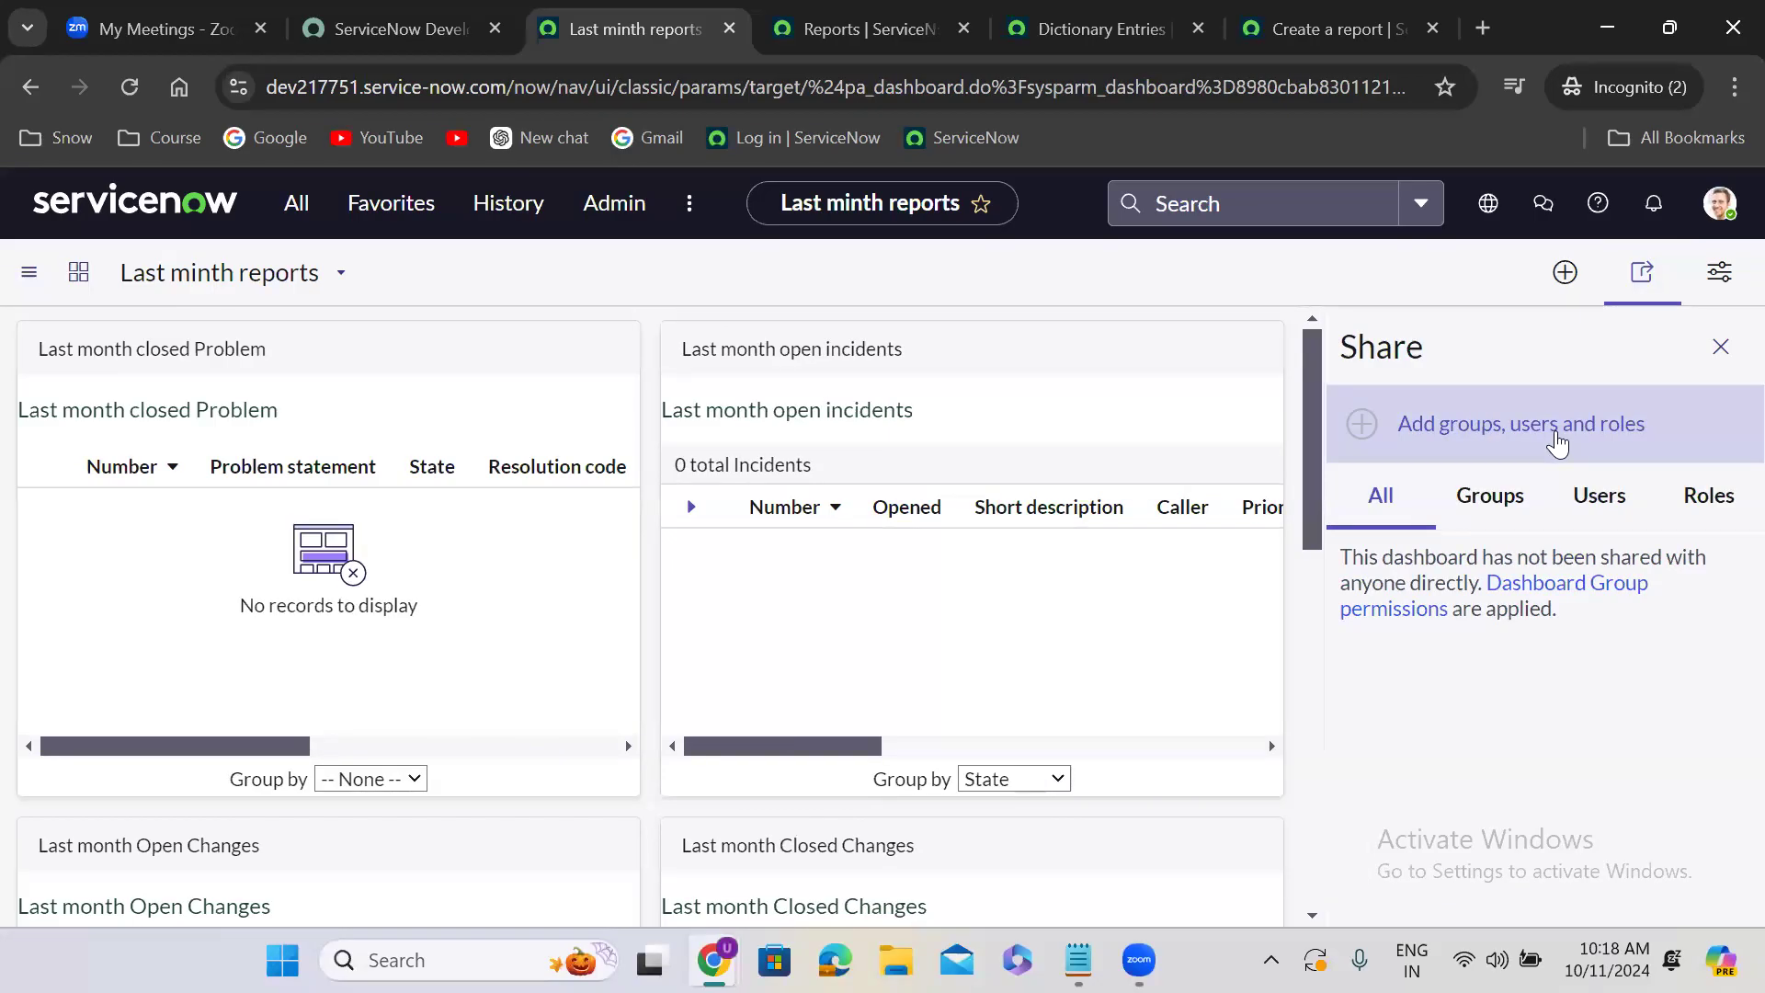
pyautogui.click(1511, 428)
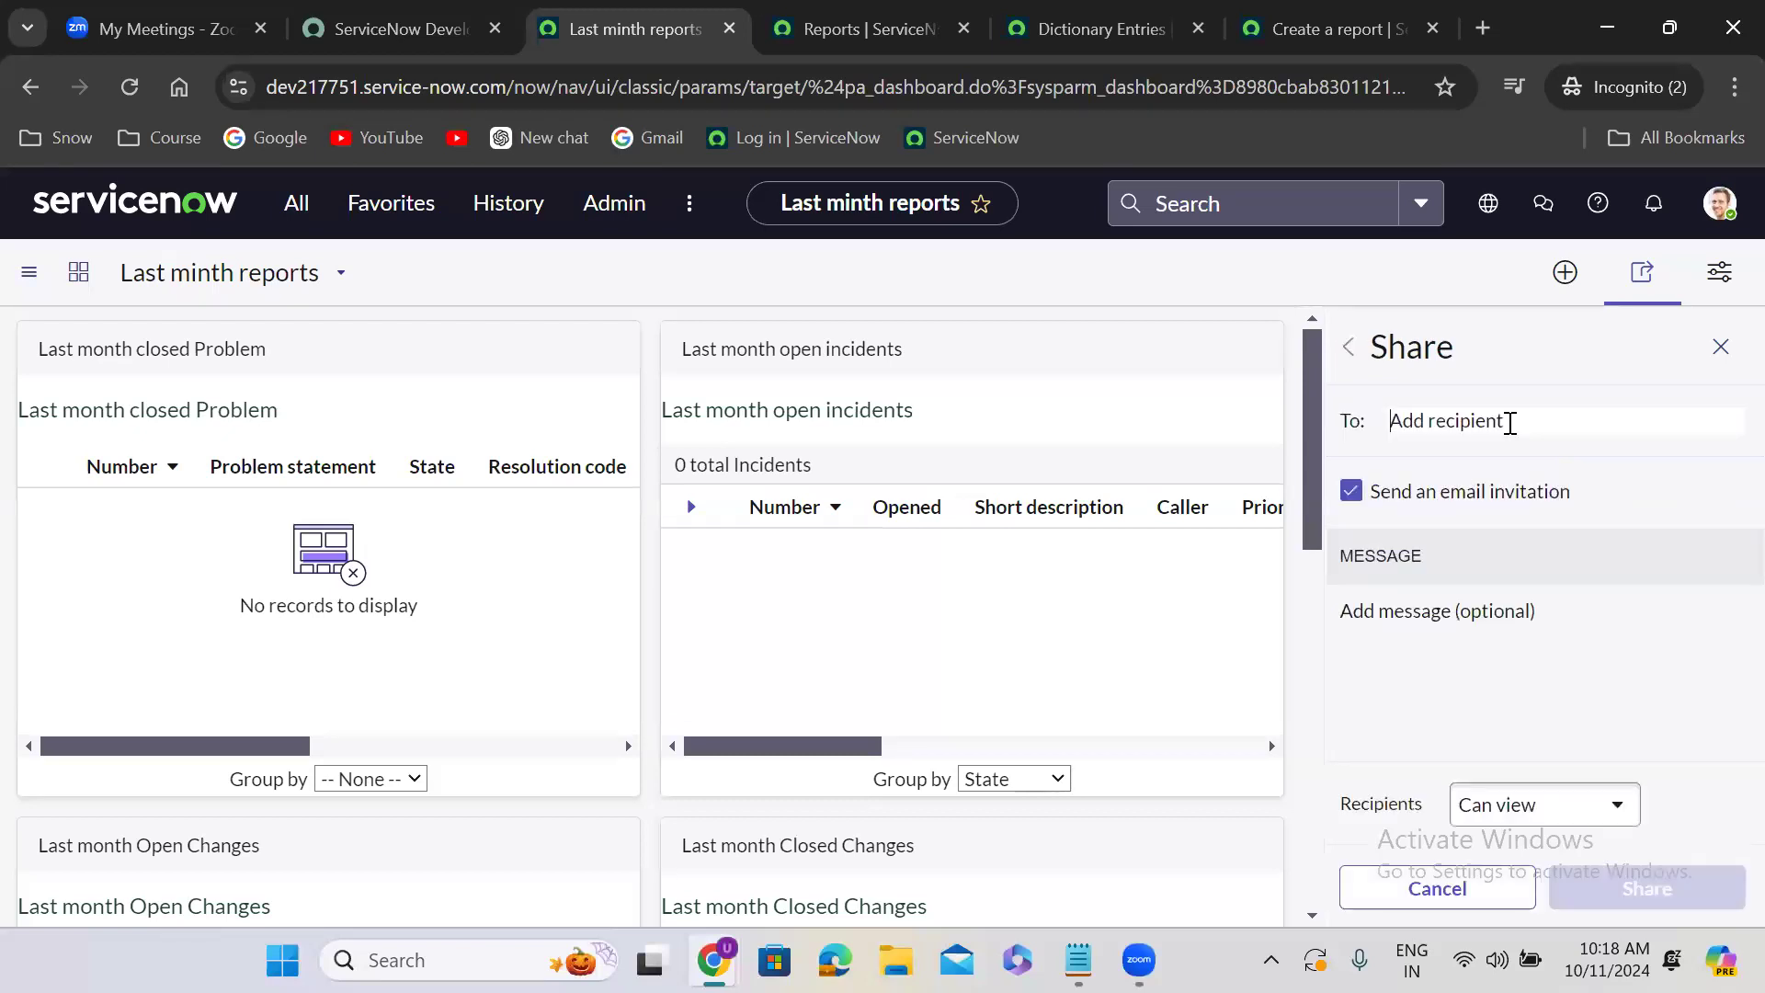
pyautogui.write('abel')
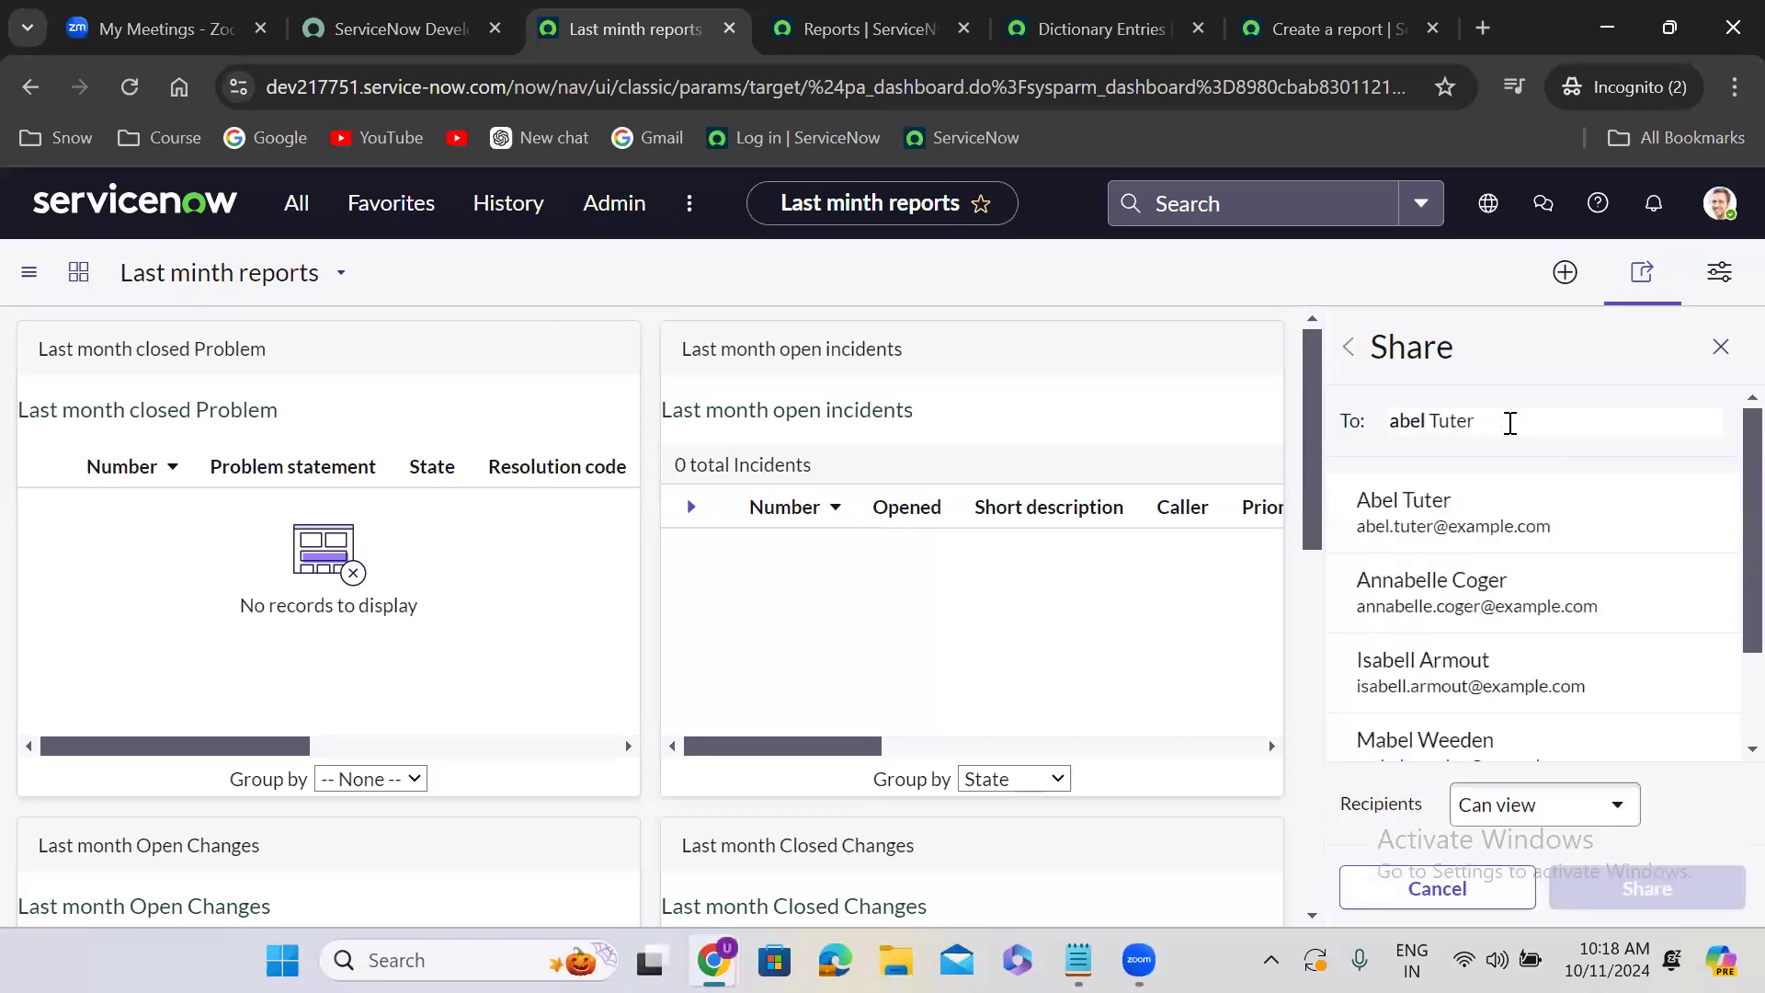
pyautogui.click(1517, 506)
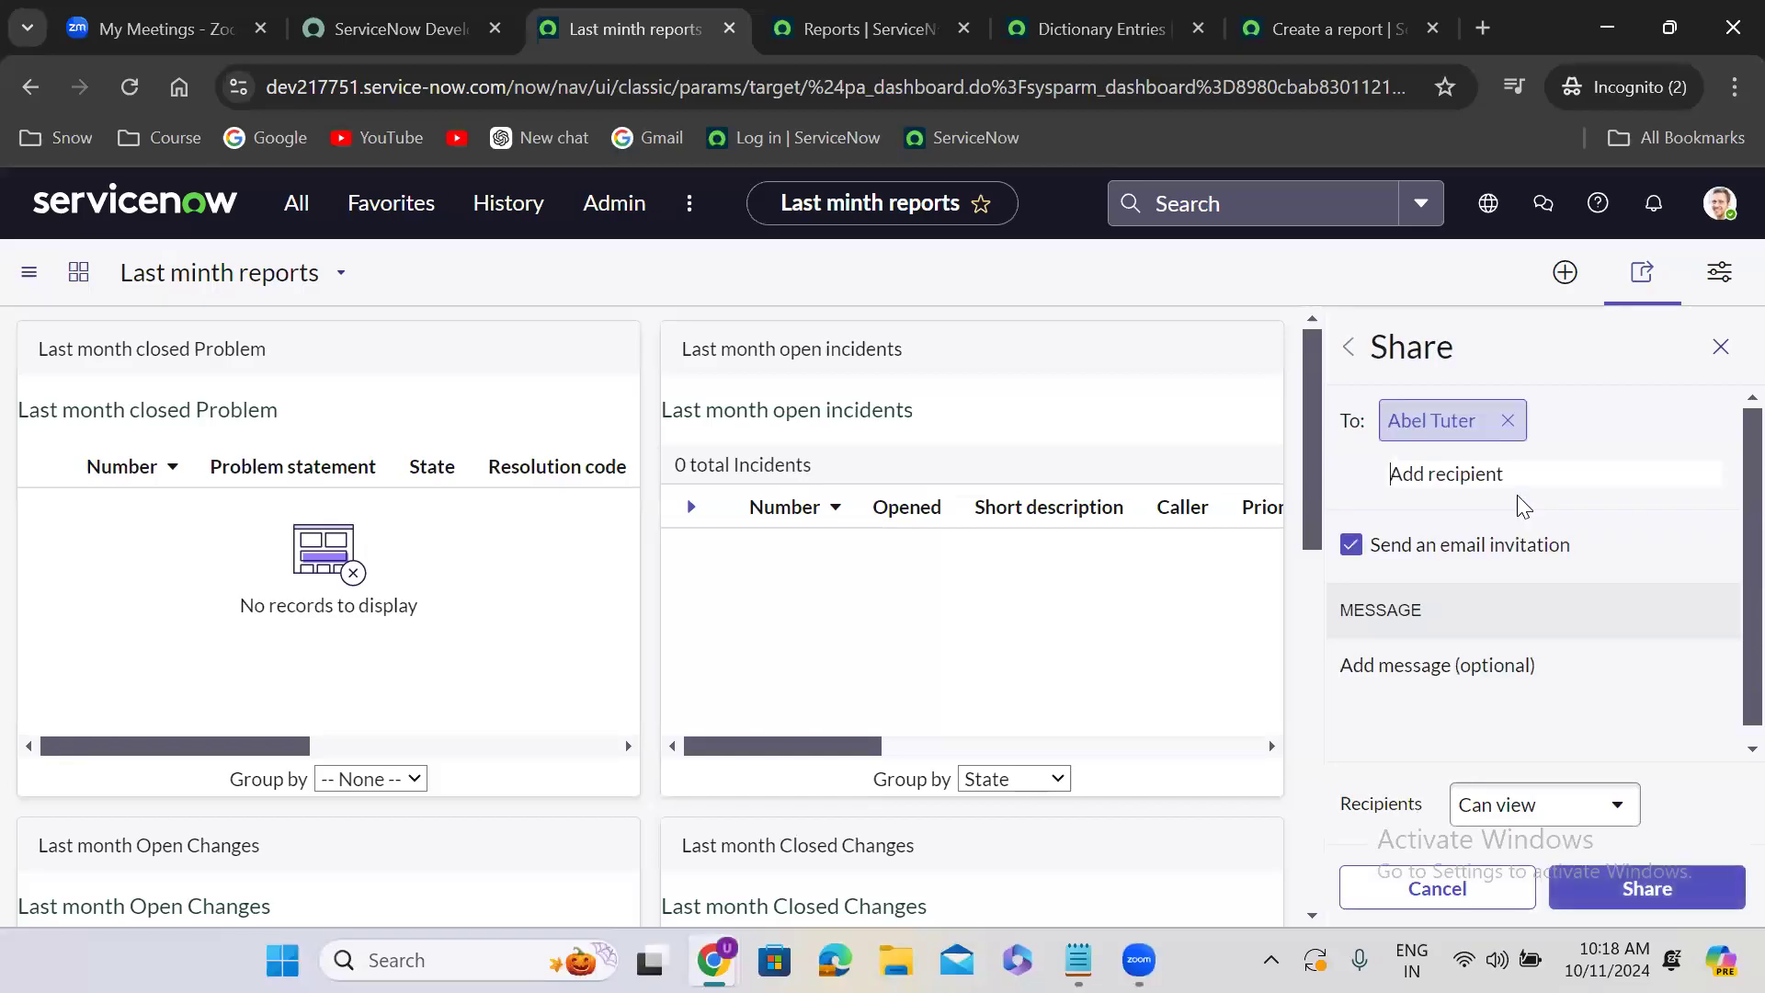
# - Add the Application Development group and the itil role as further recipients of the dashboard
pyautogui.write('appli')
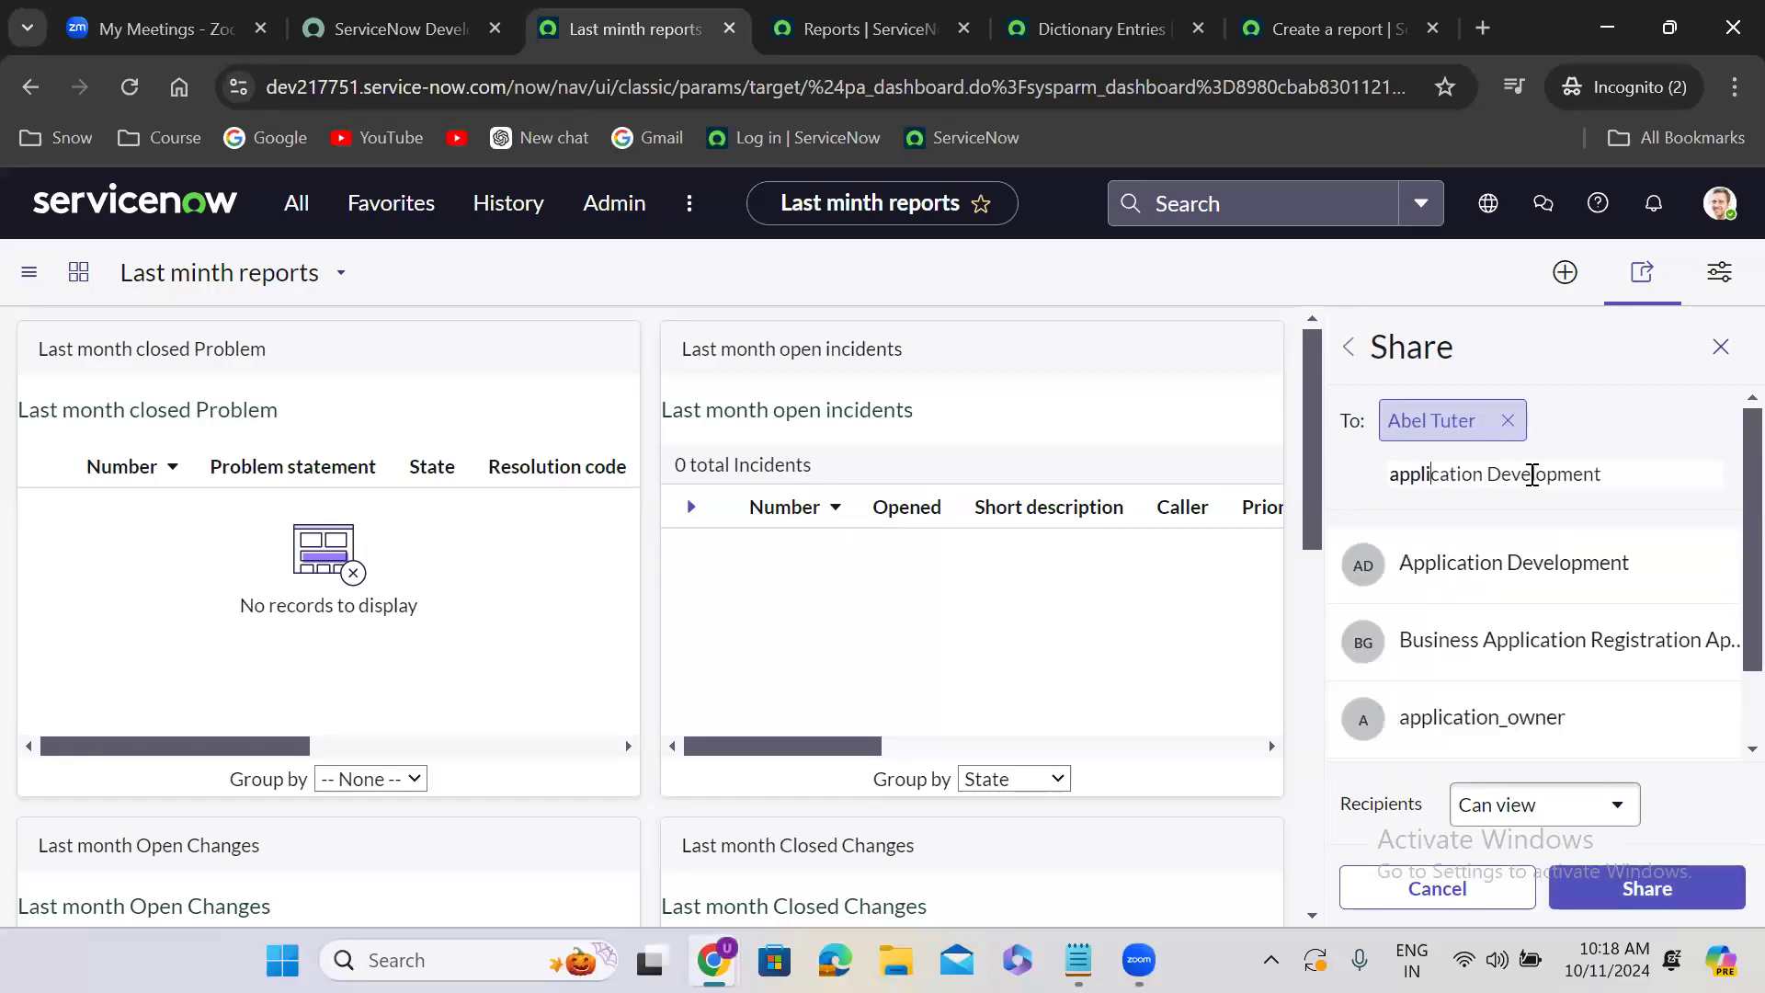
pyautogui.click(1517, 559)
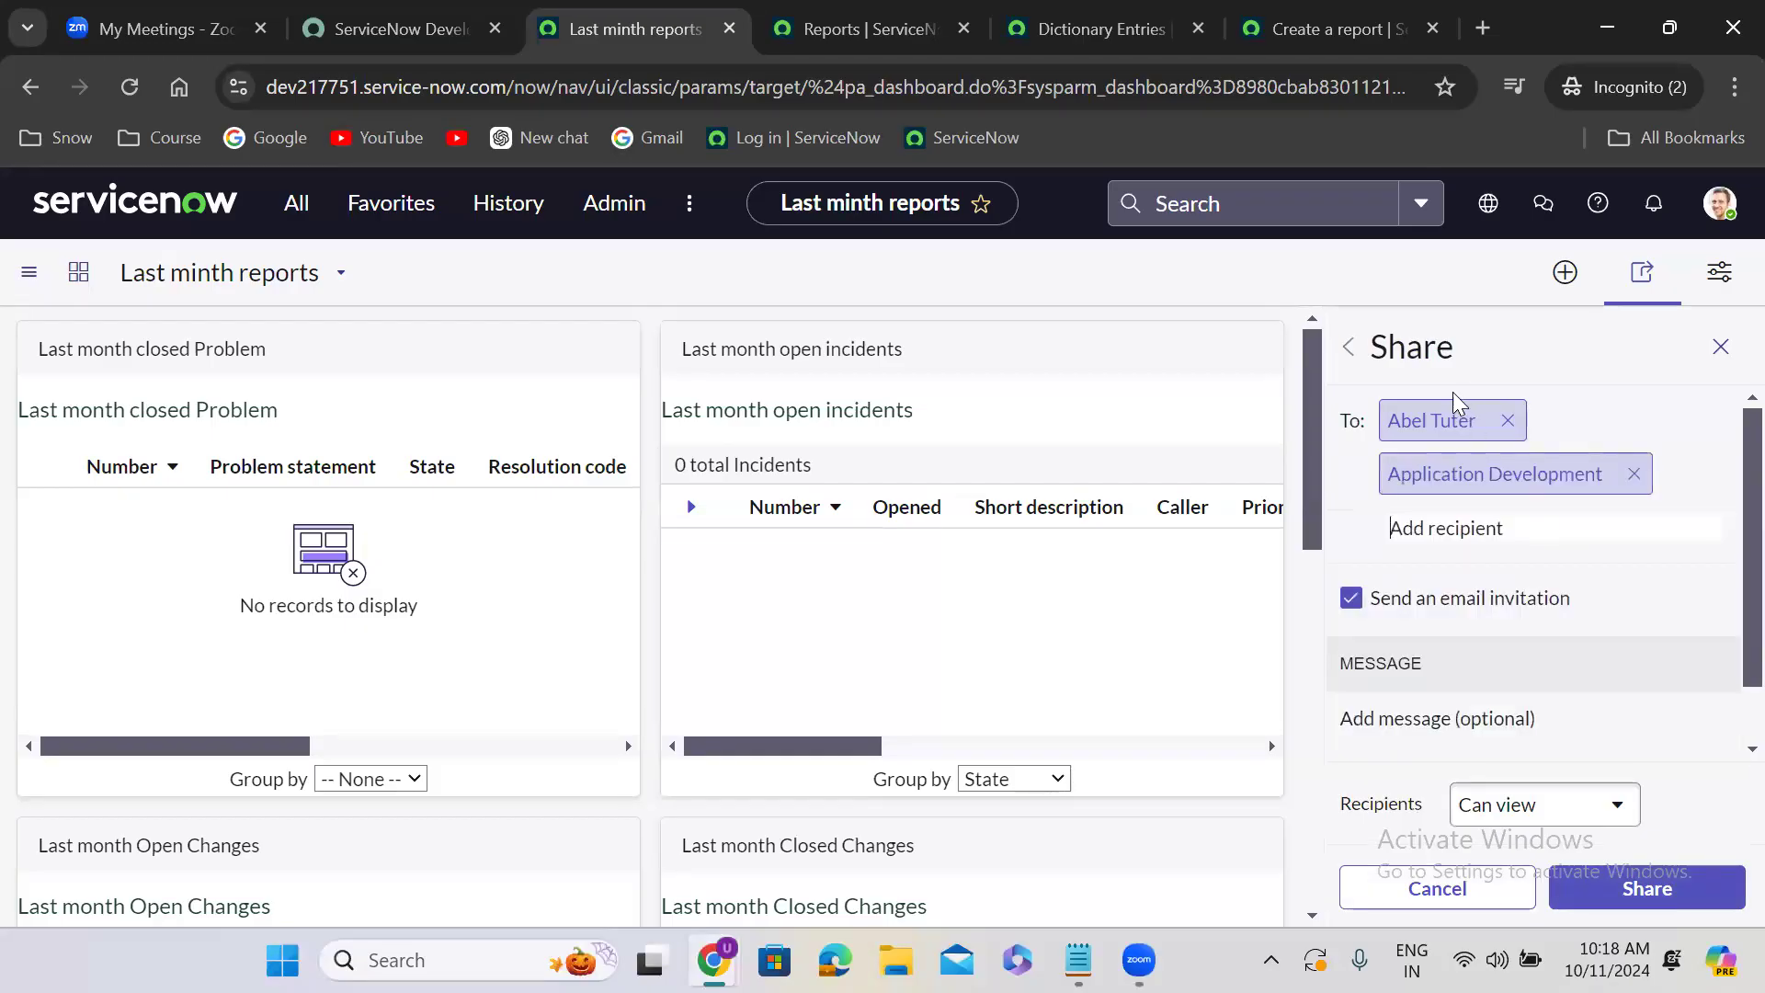
pyautogui.write('itil')
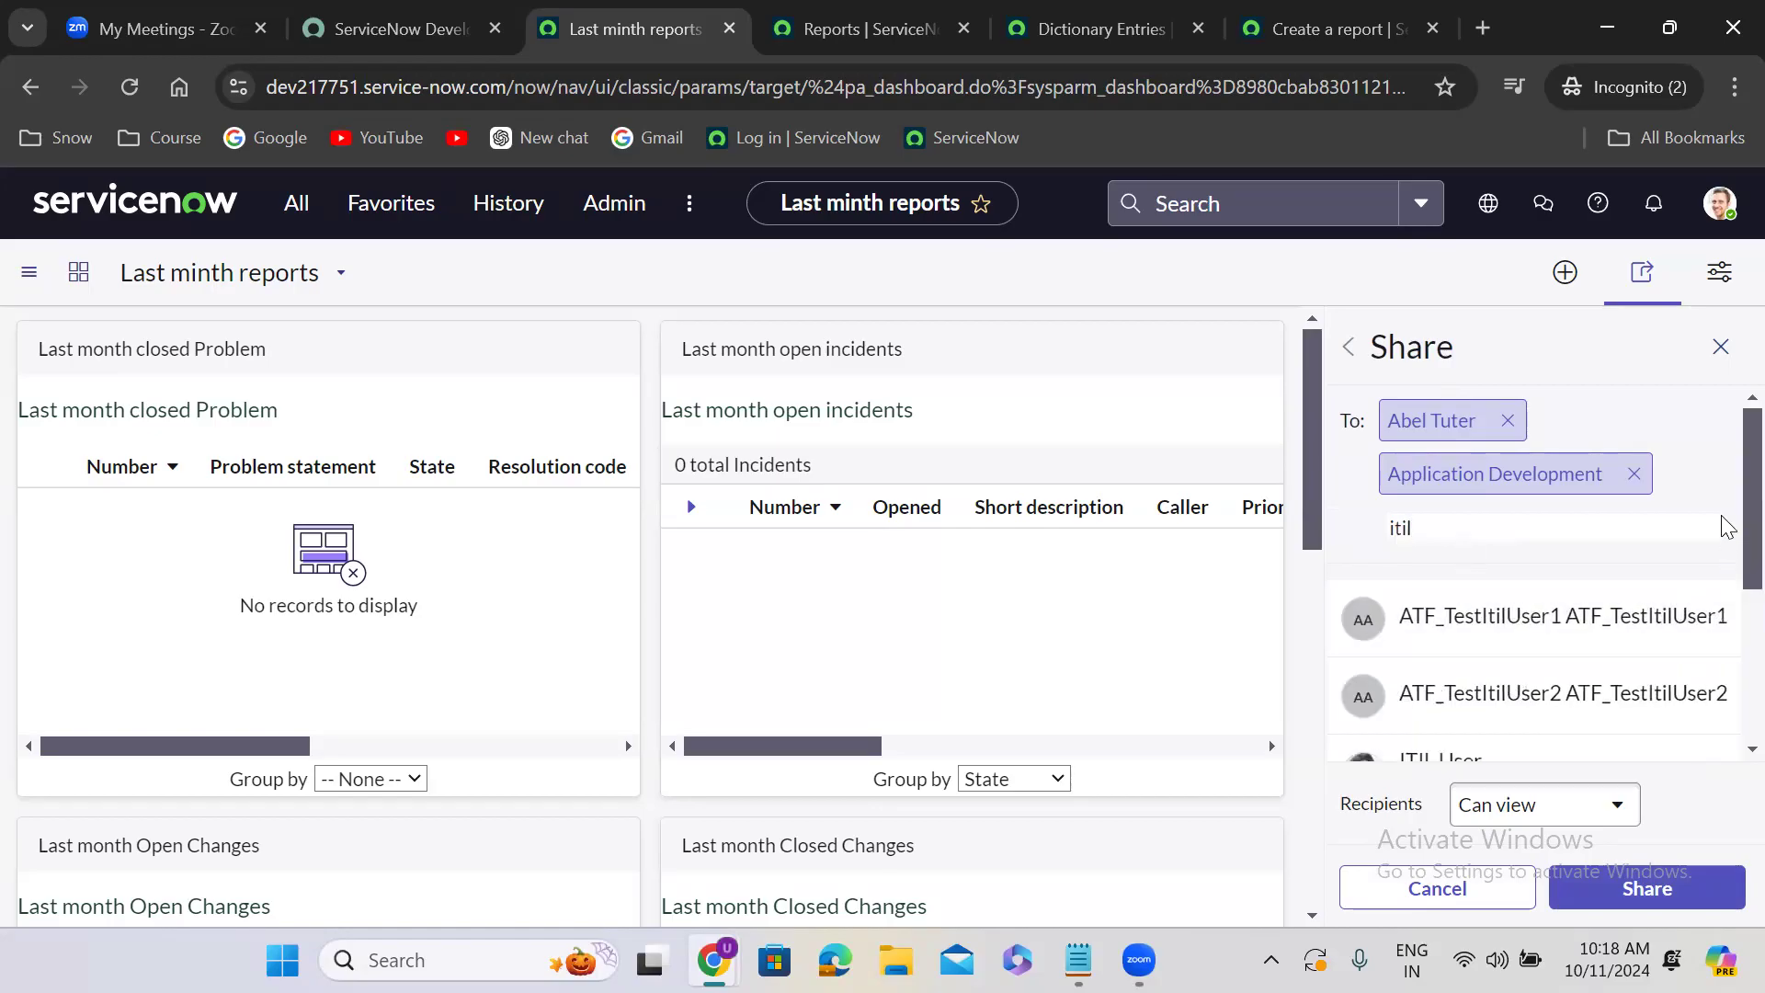
pyautogui.scroll(-4, 1723, 609)
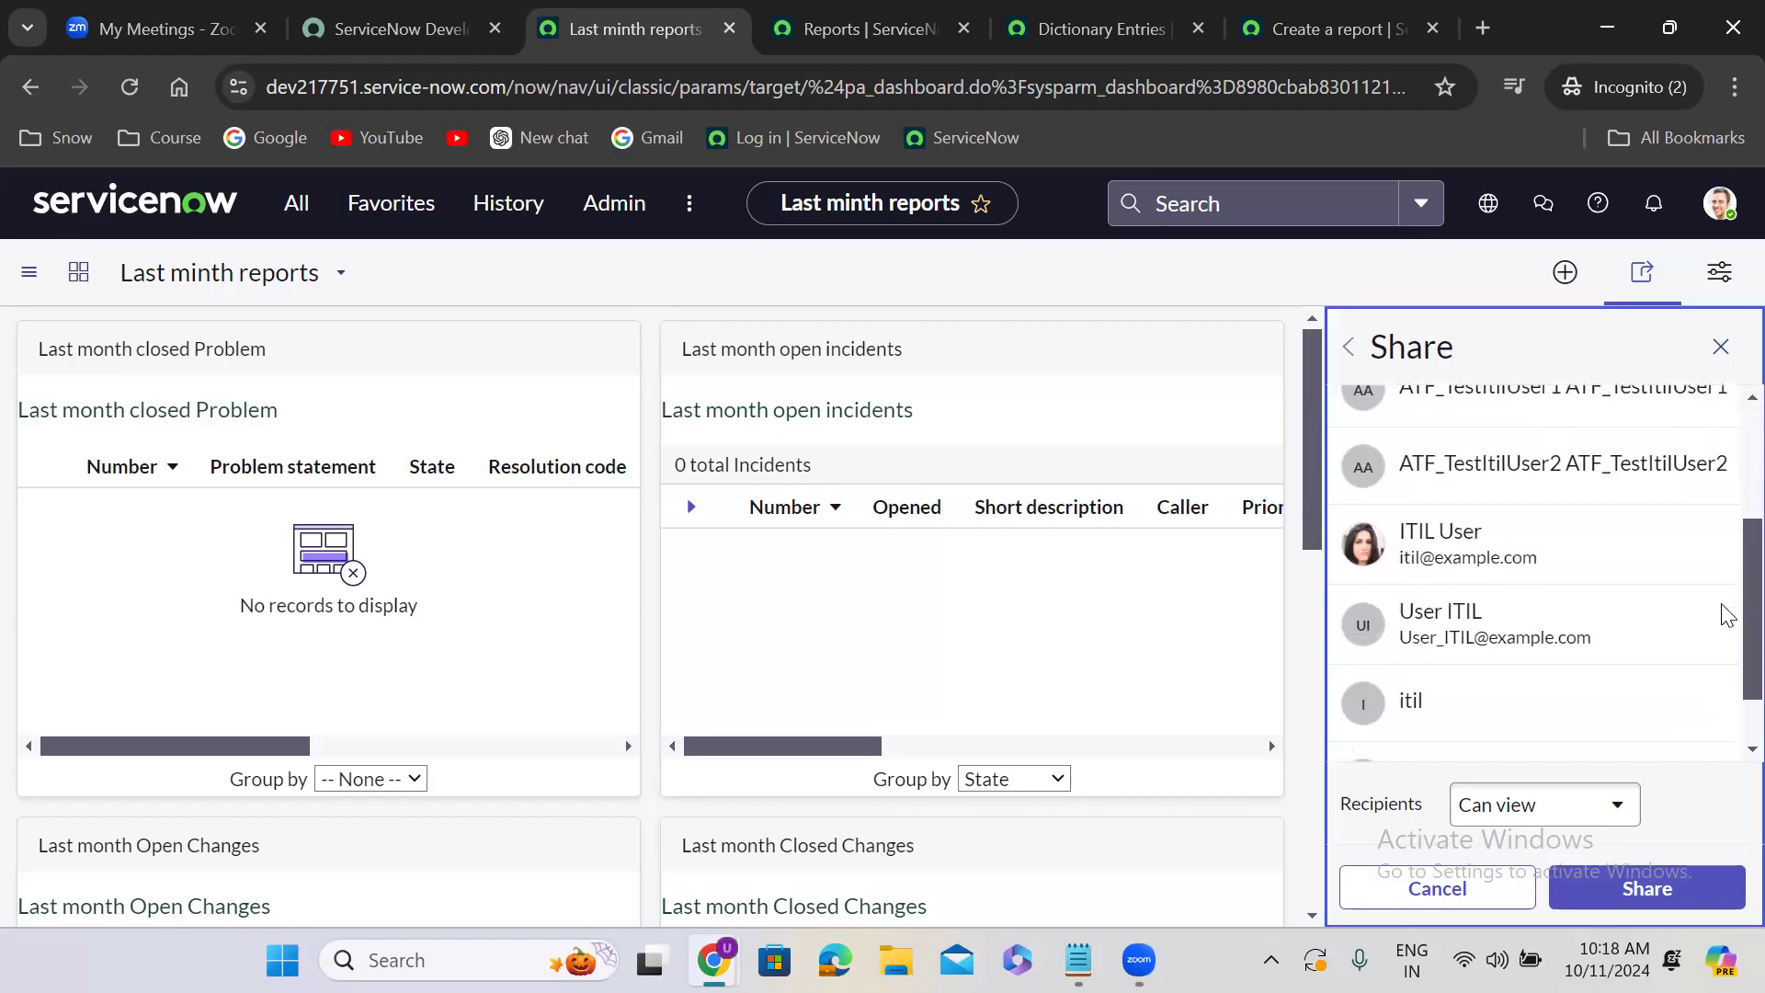
pyautogui.click(1565, 650)
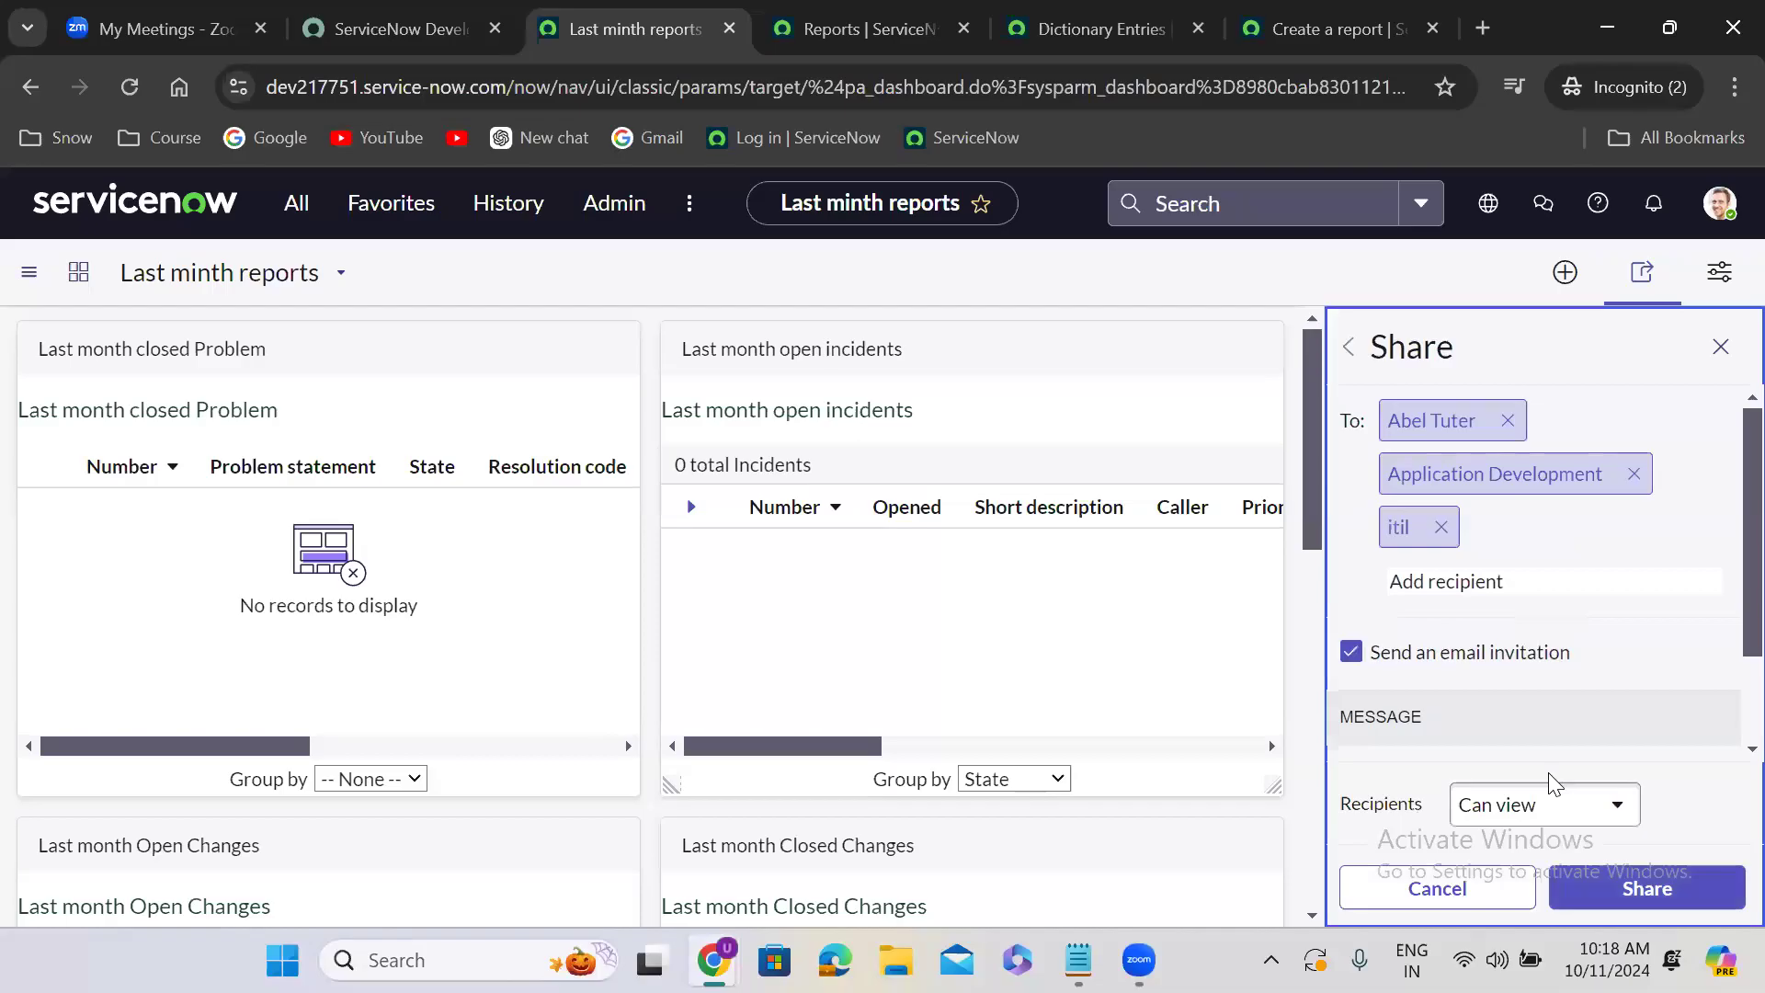
# - Set the recipients' permission to Can view, share the dashboard, then close the sharing options and dismiss the notices
pyautogui.click(1535, 798)
pyautogui.click(1500, 725)
pyautogui.click(1535, 802)
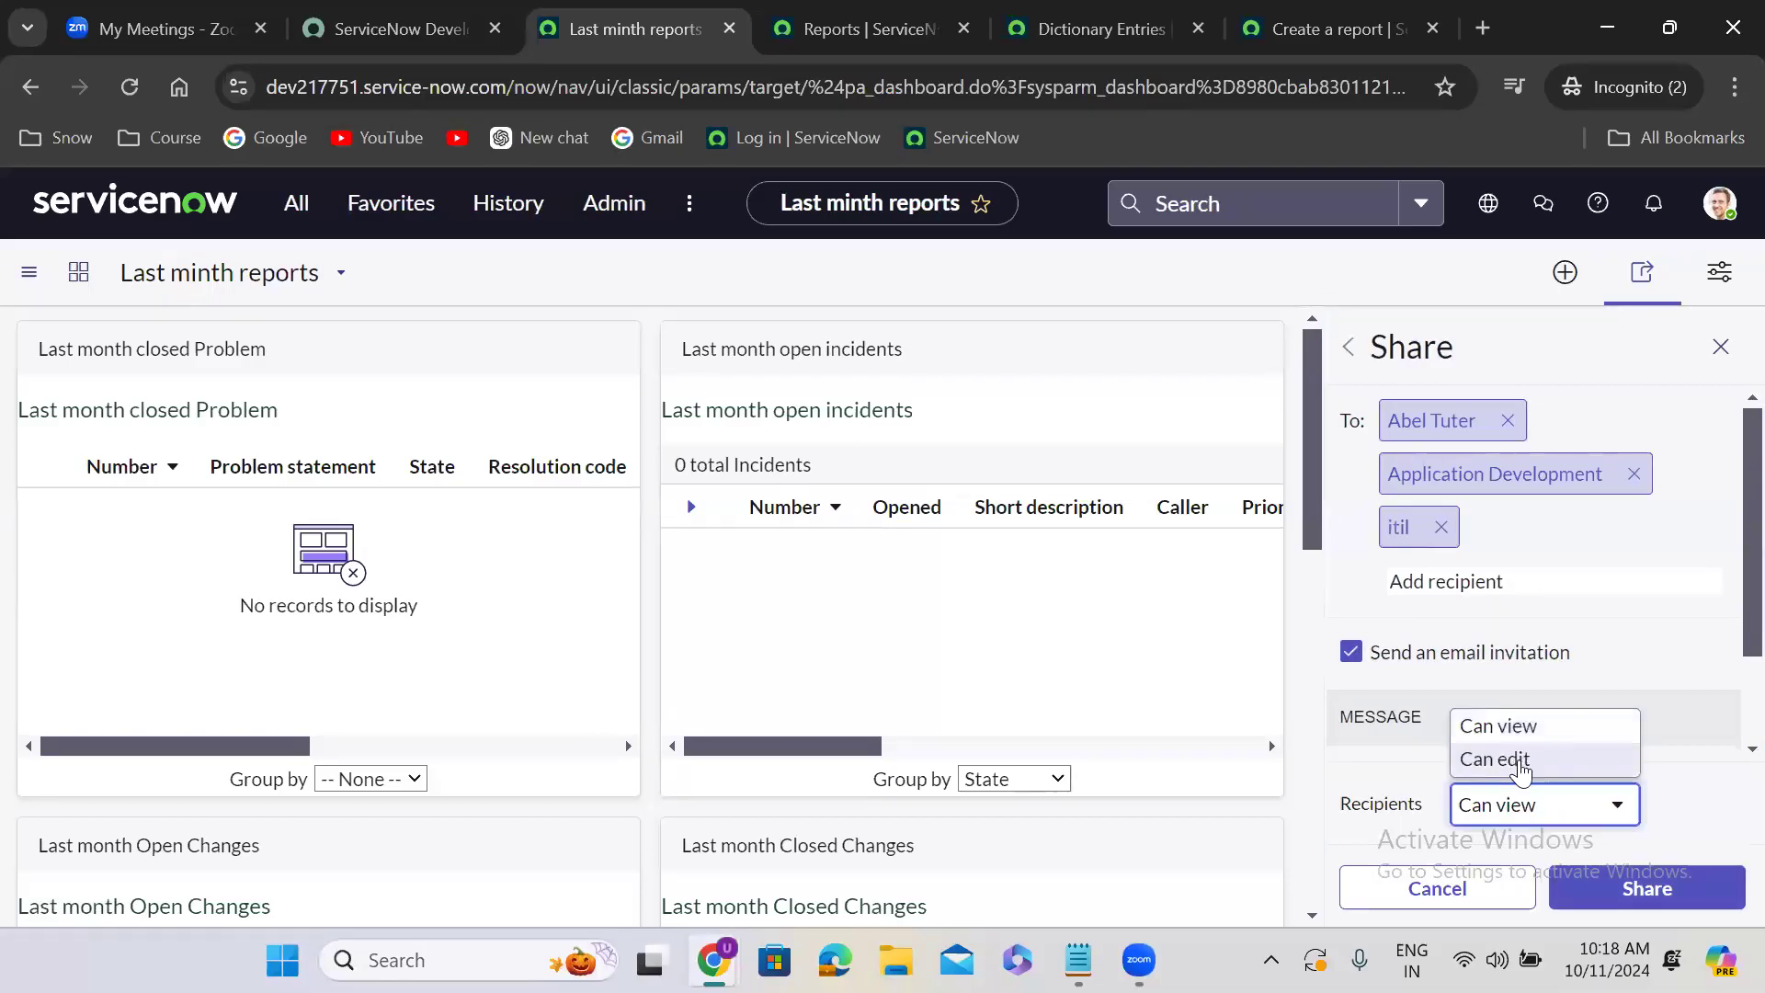
pyautogui.click(1518, 759)
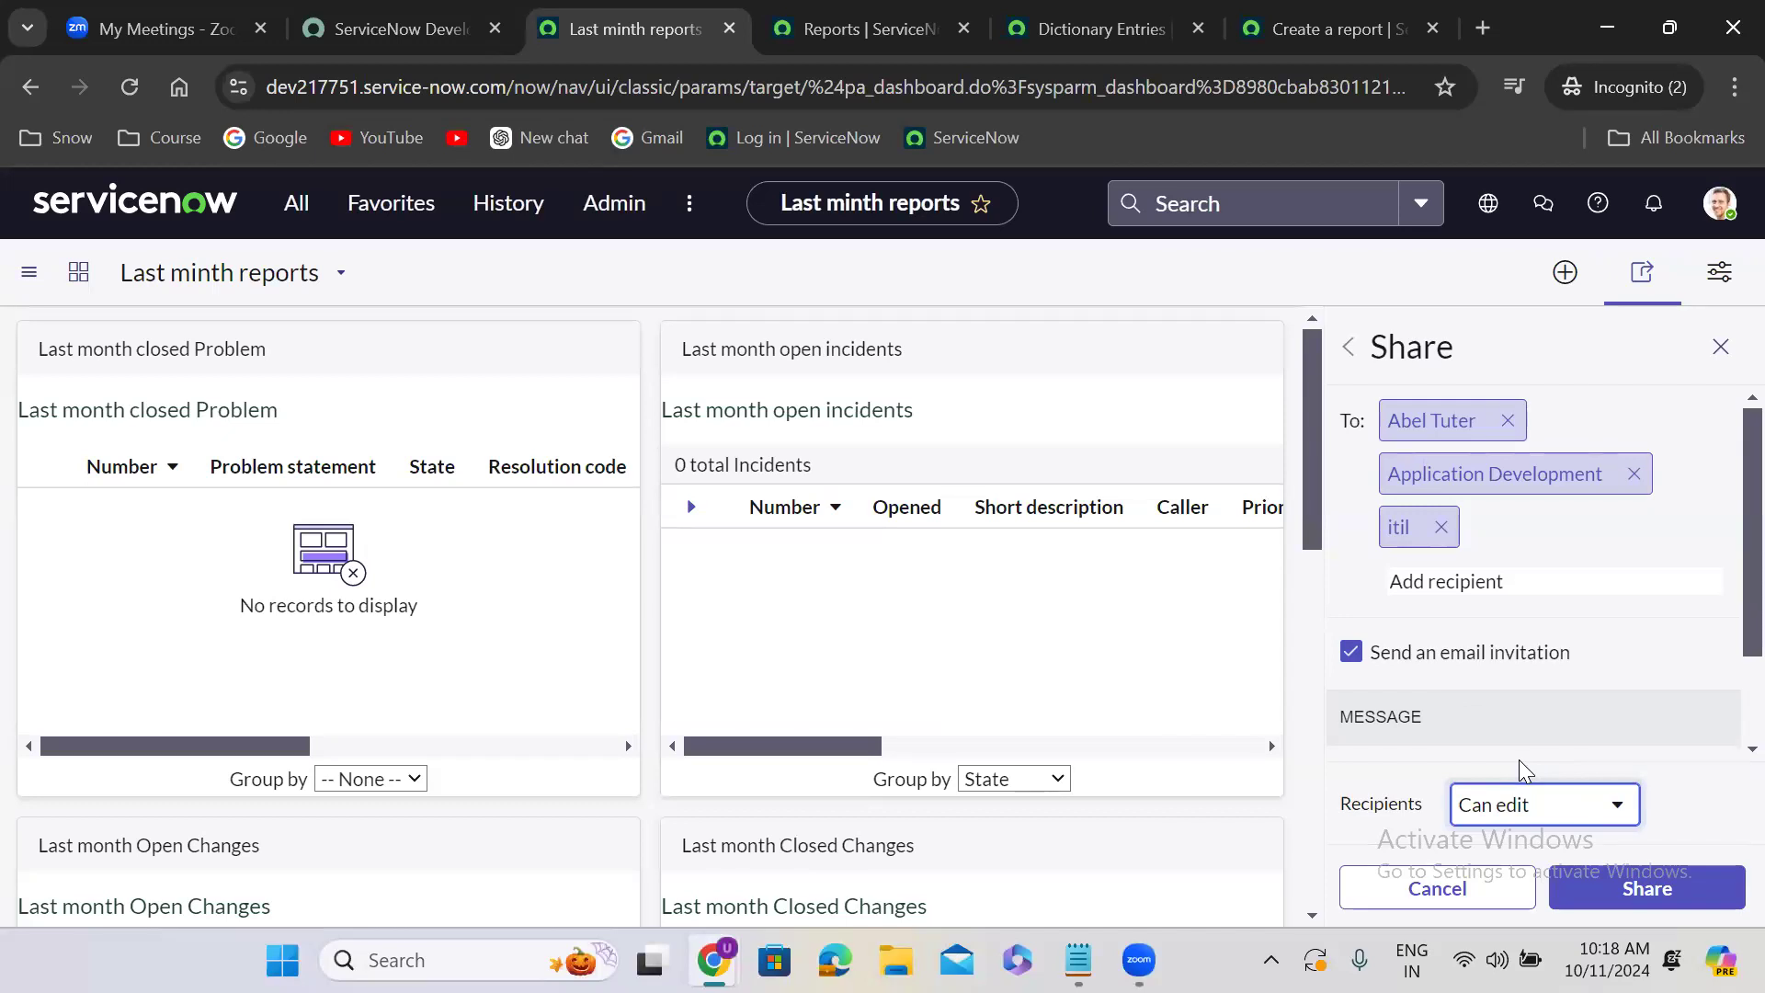
pyautogui.click(1519, 804)
pyautogui.click(1515, 727)
pyautogui.click(1660, 892)
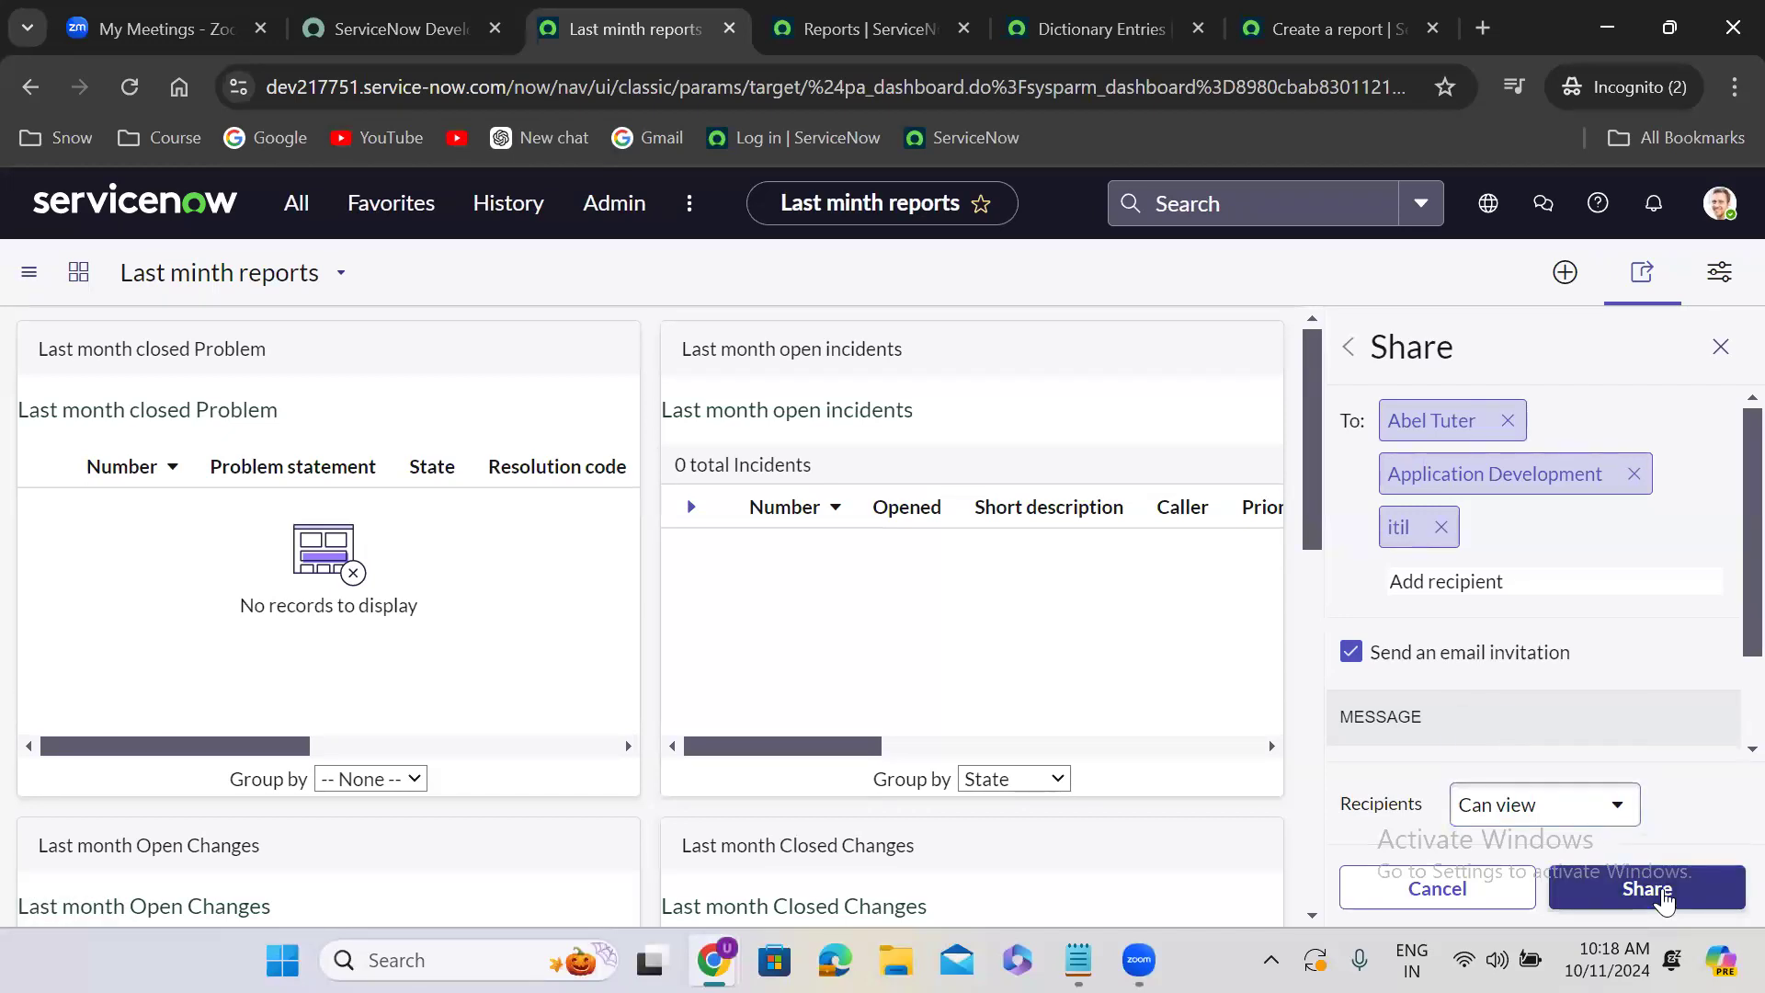
pyautogui.click(1721, 344)
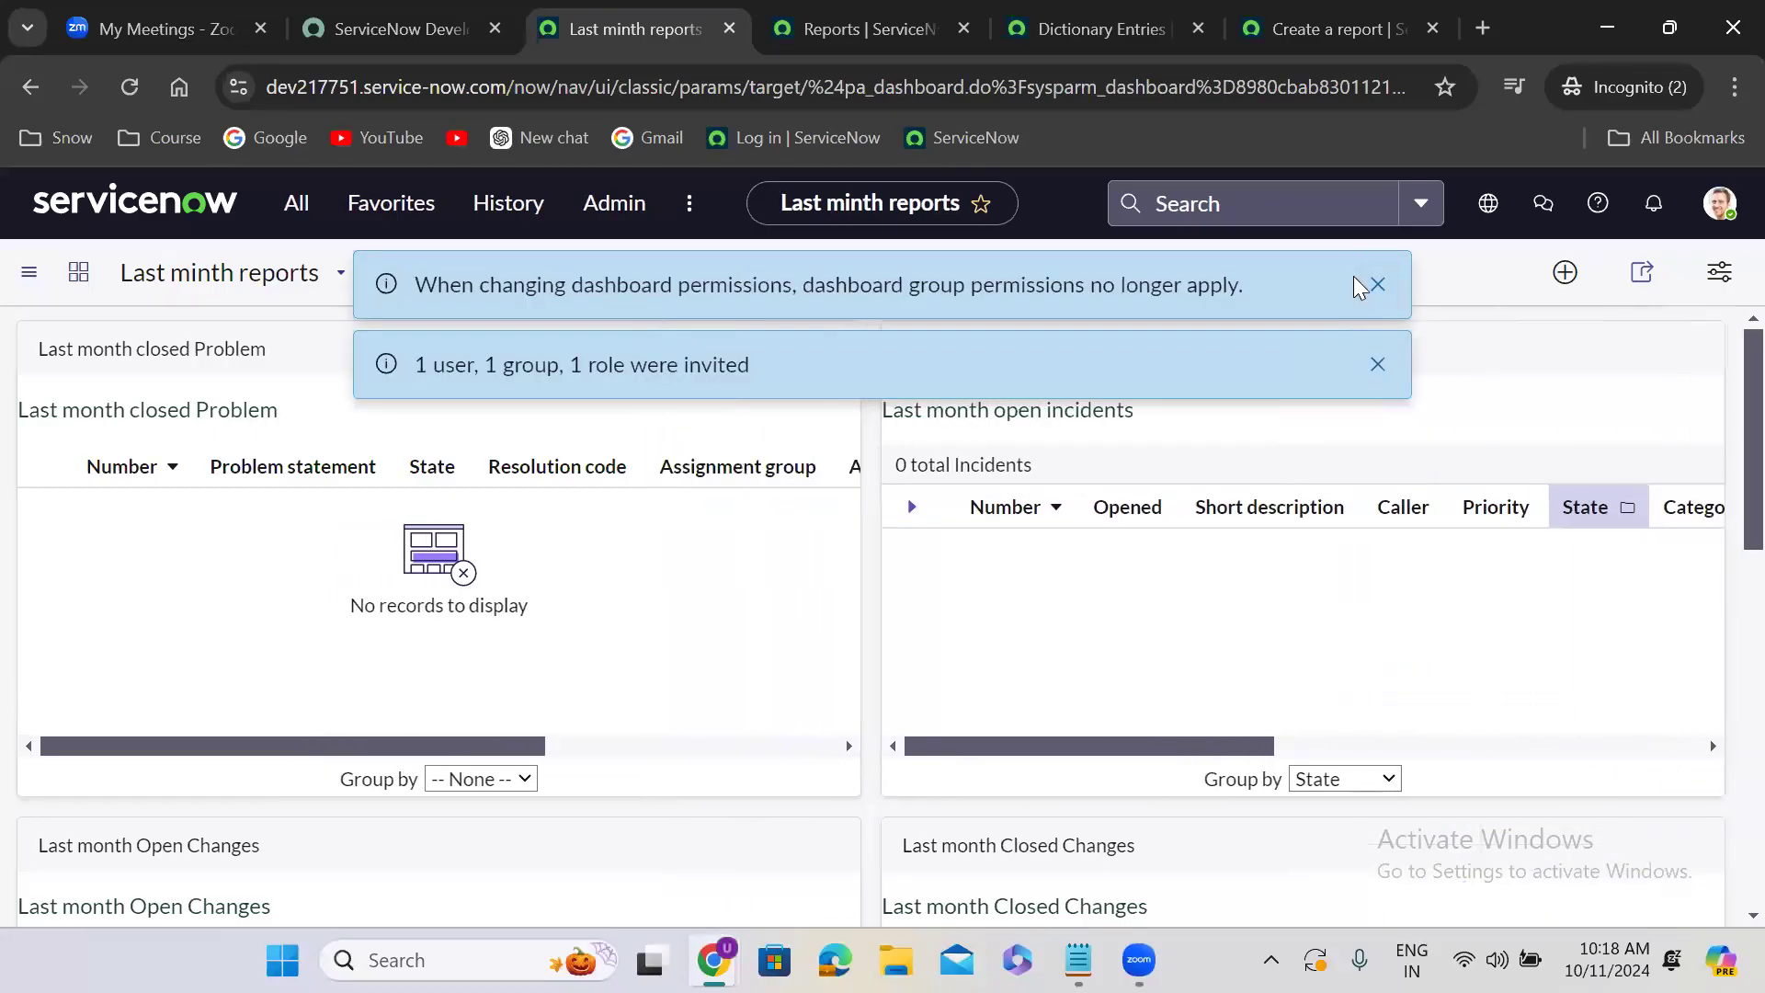
pyautogui.click(1375, 284)
pyautogui.click(1379, 287)
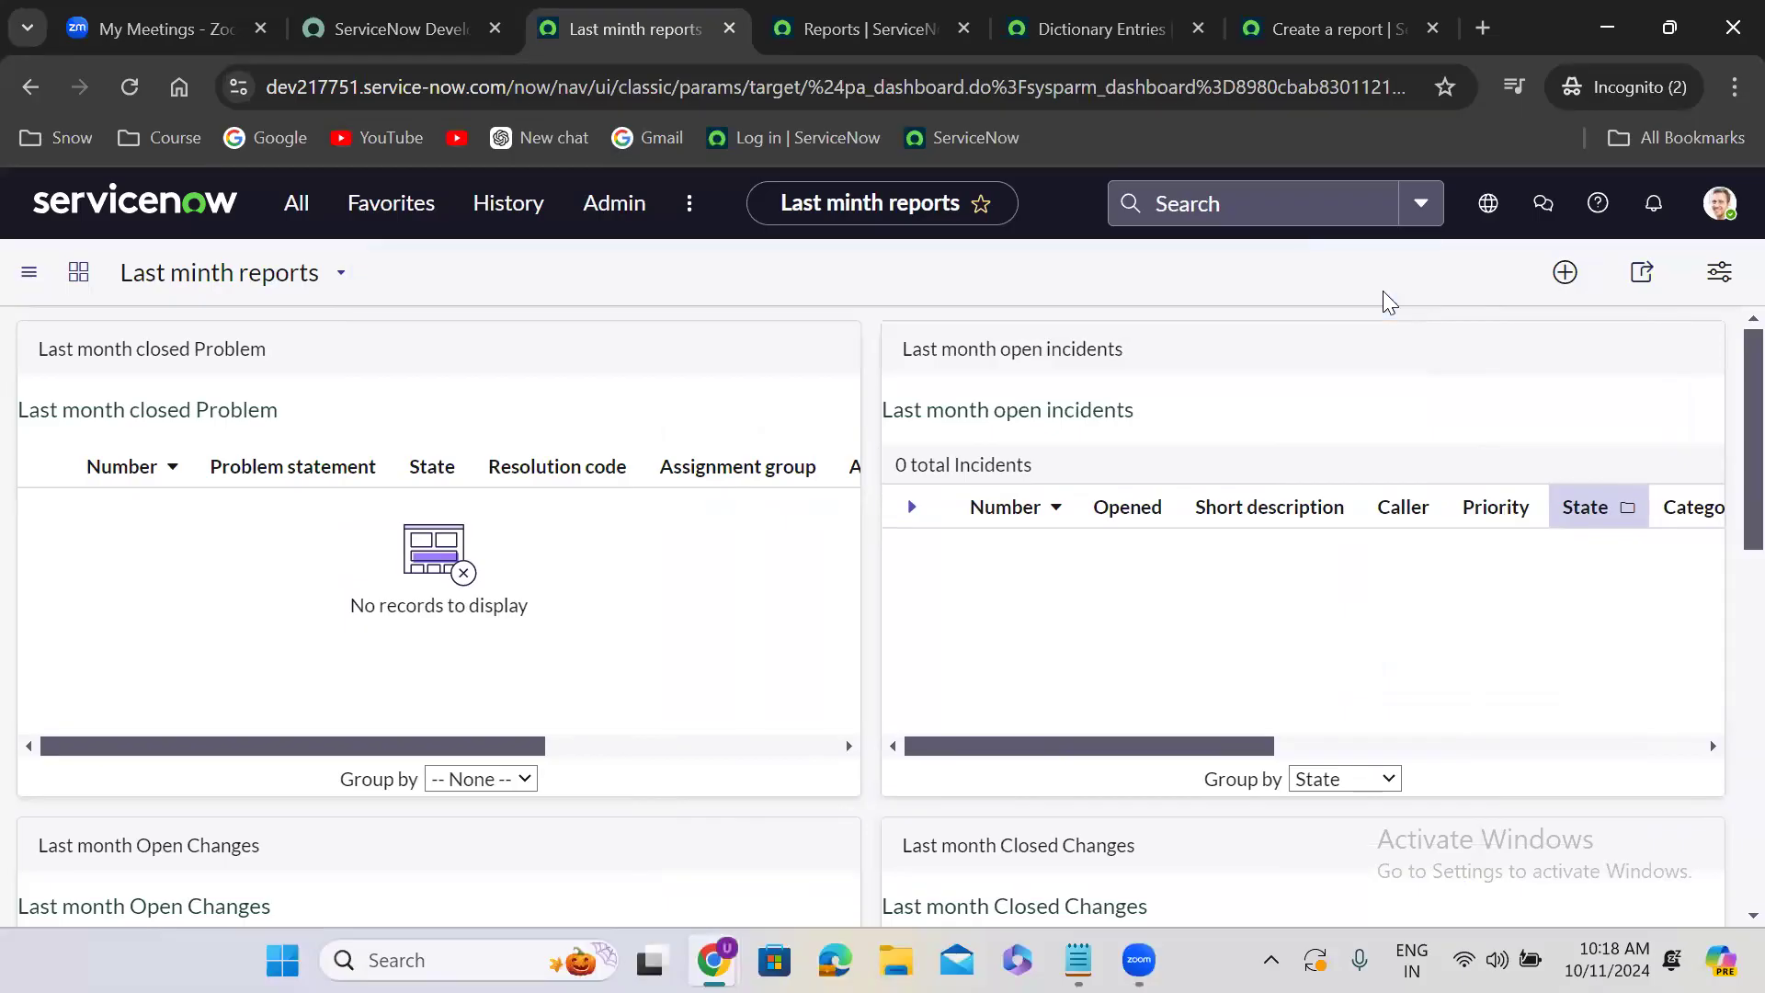
# - Review the dashboard's sharing list with each recipient's permission, then close it and look over the dashboard's widgets
pyautogui.click(1642, 273)
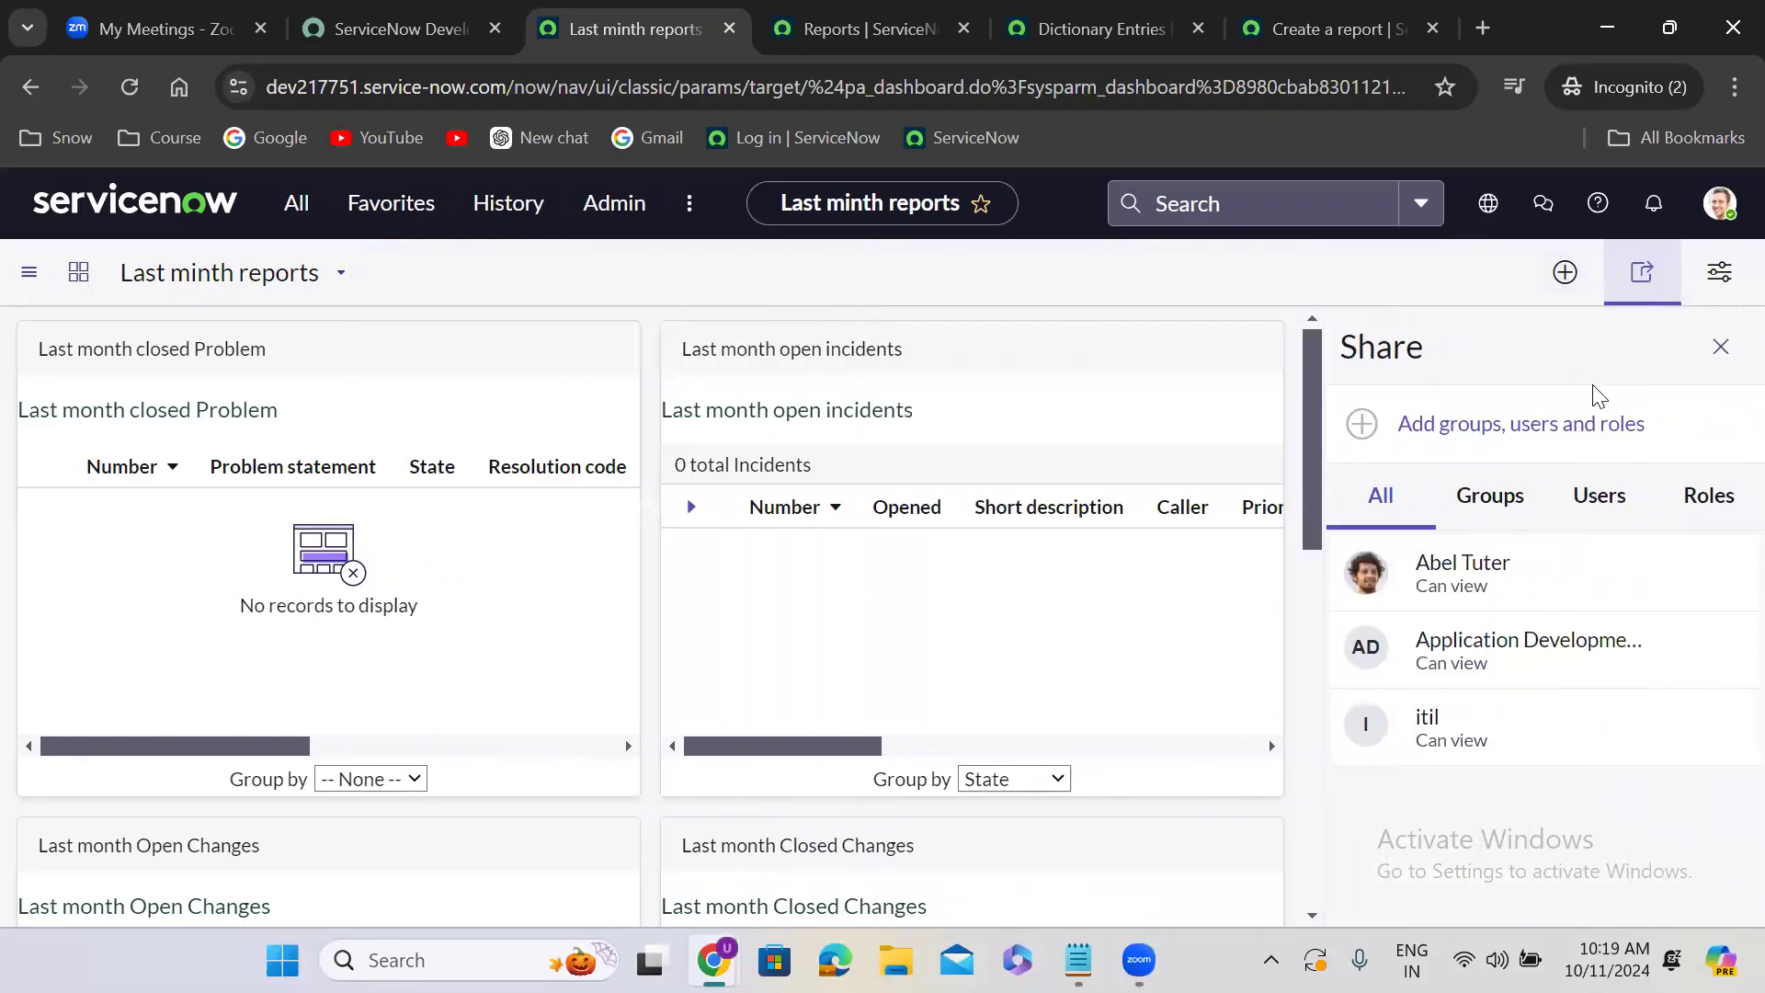
pyautogui.moveTo(1450, 581)
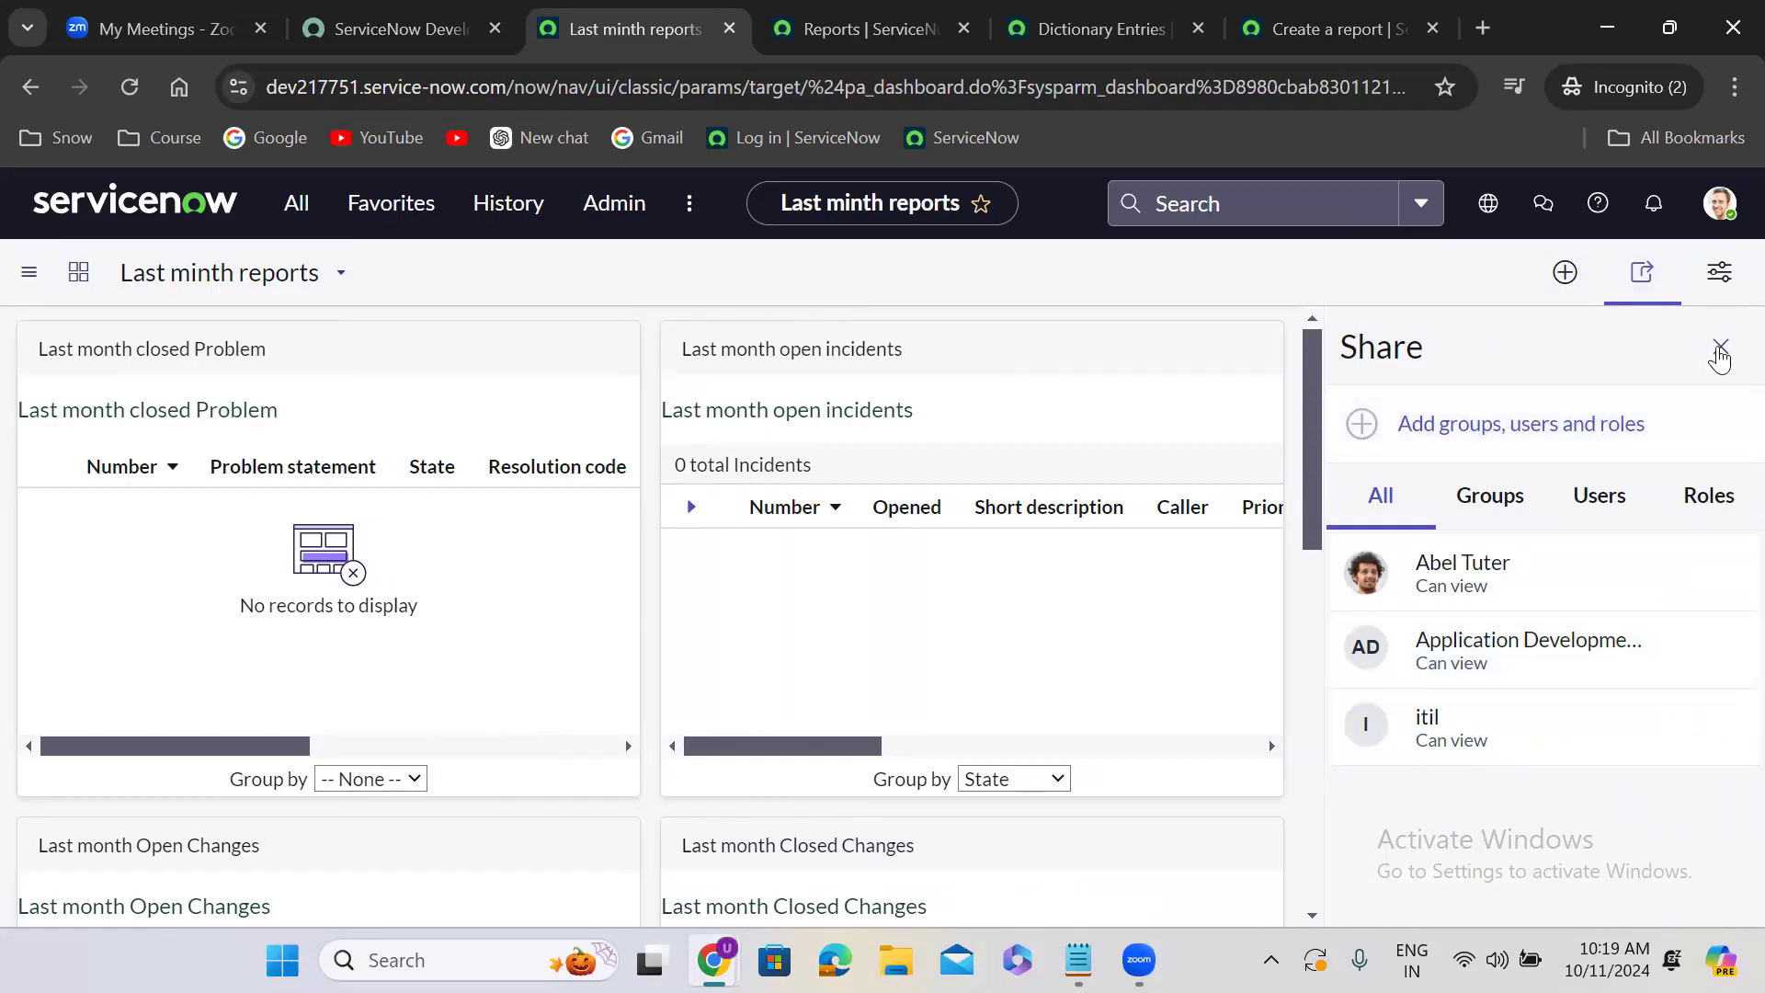
pyautogui.click(1721, 347)
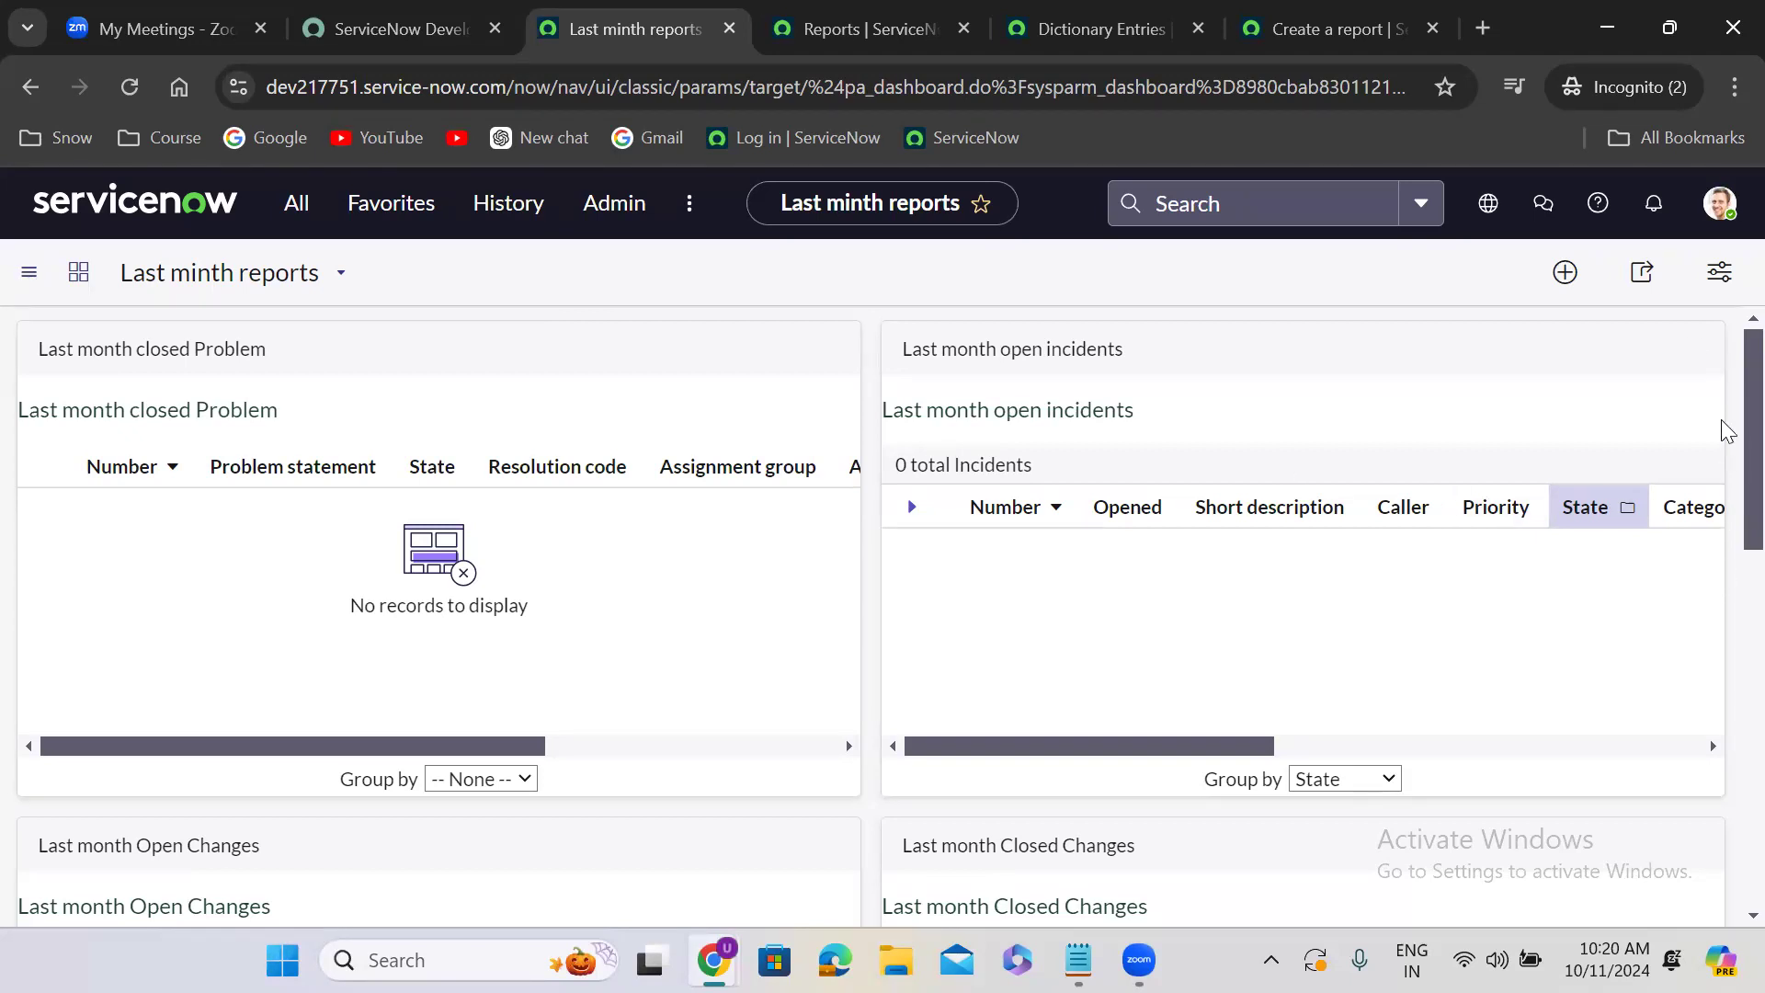
pyautogui.scroll(-10, 1727, 431)
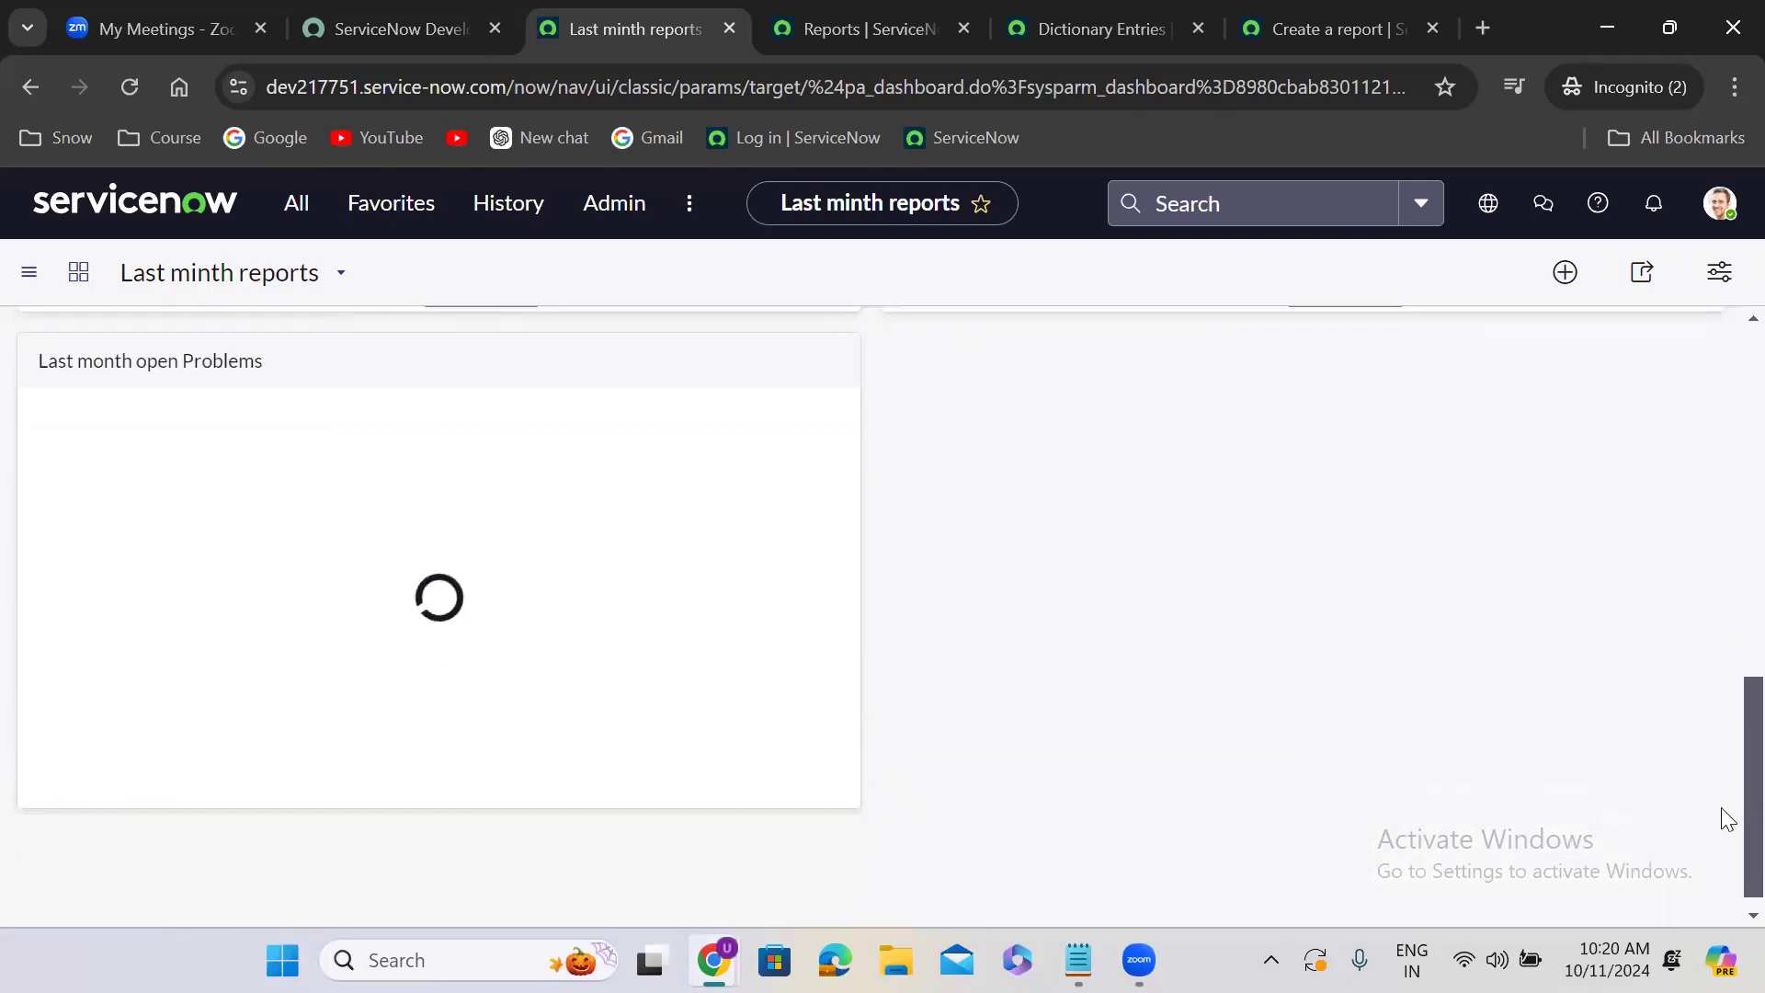
pyautogui.scroll(10, 1724, 714)
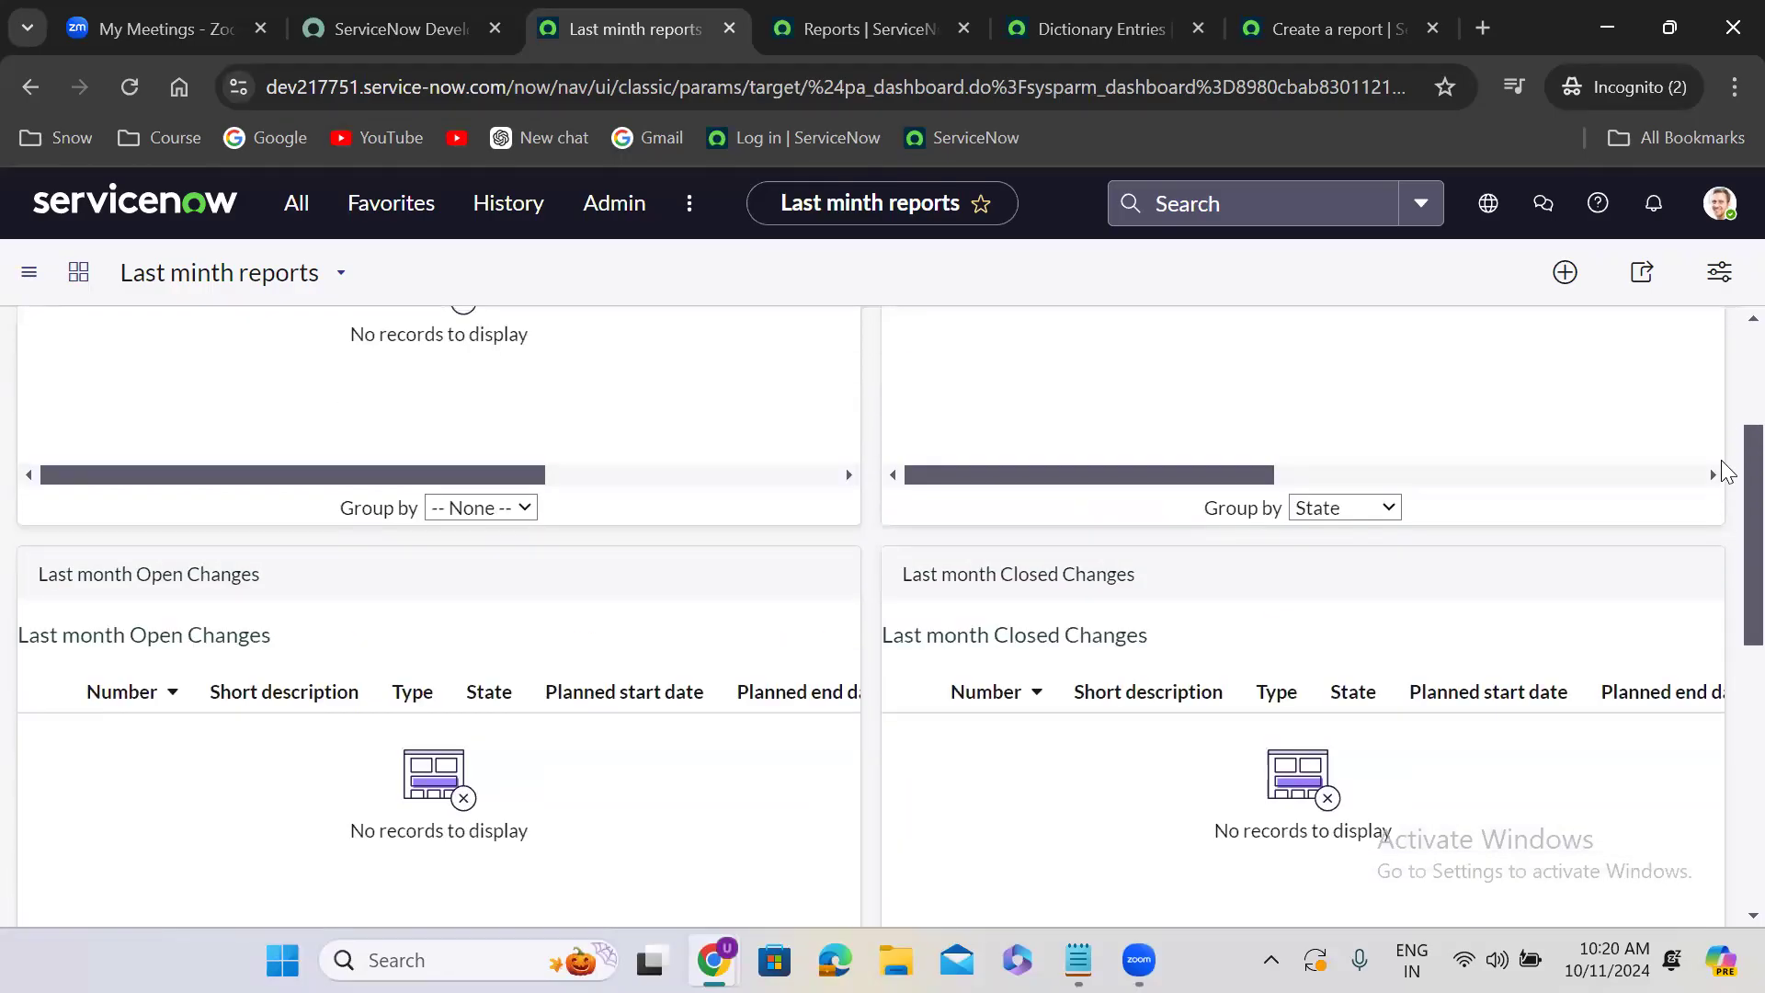